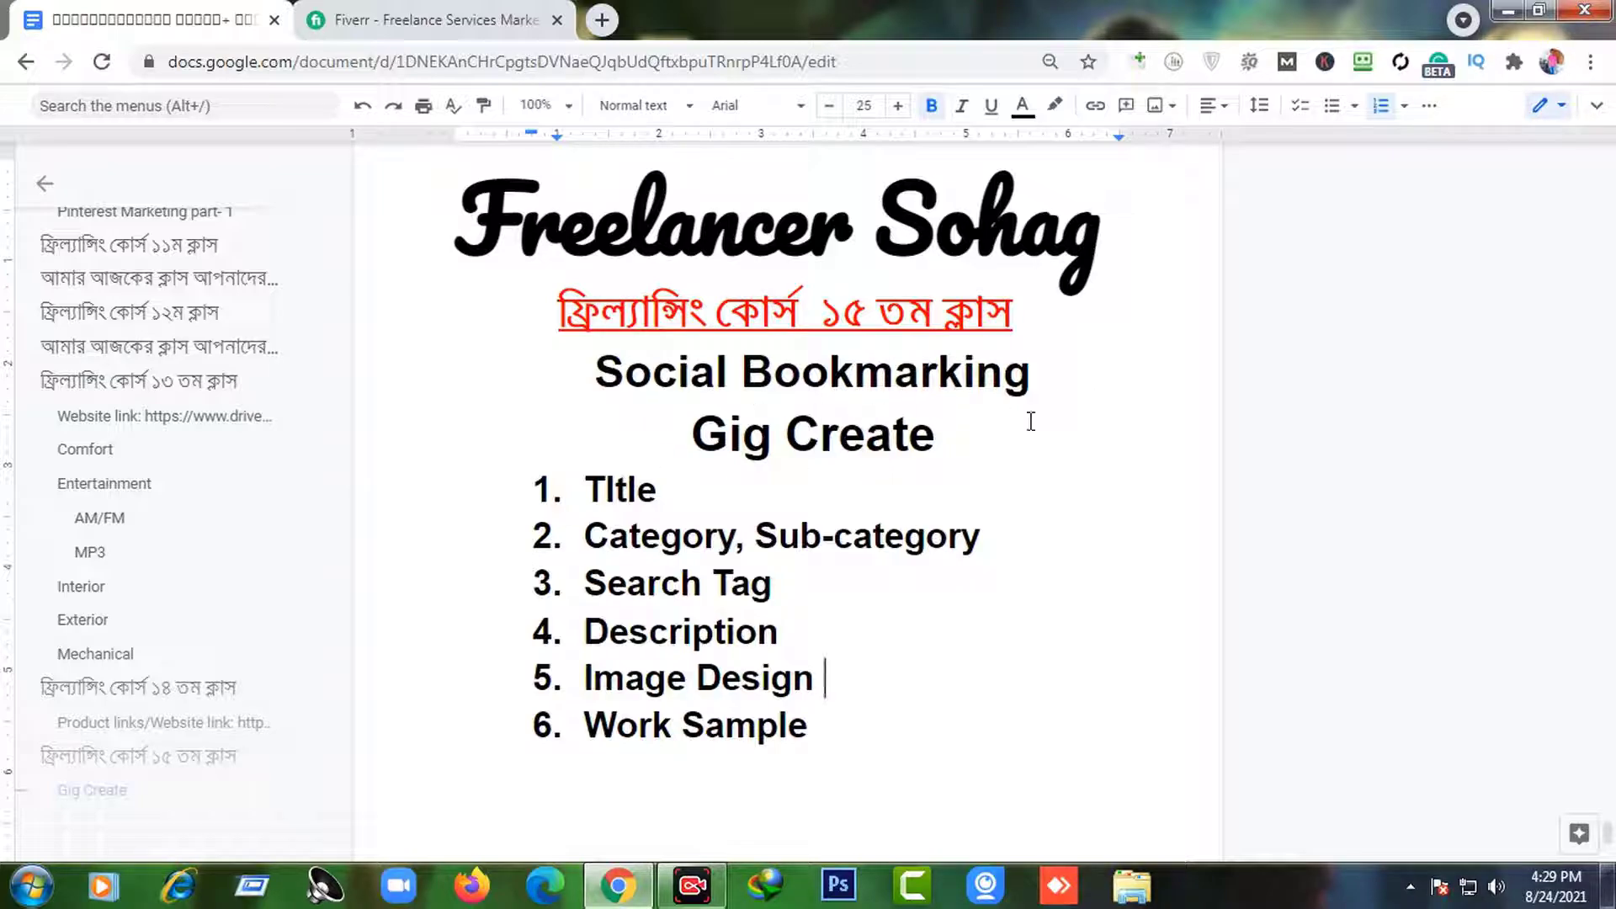
- Highlight the "TItle" and "Category, Sub-category" entries of the Gig Create list for review
scroll(916, 445, "down", 1)
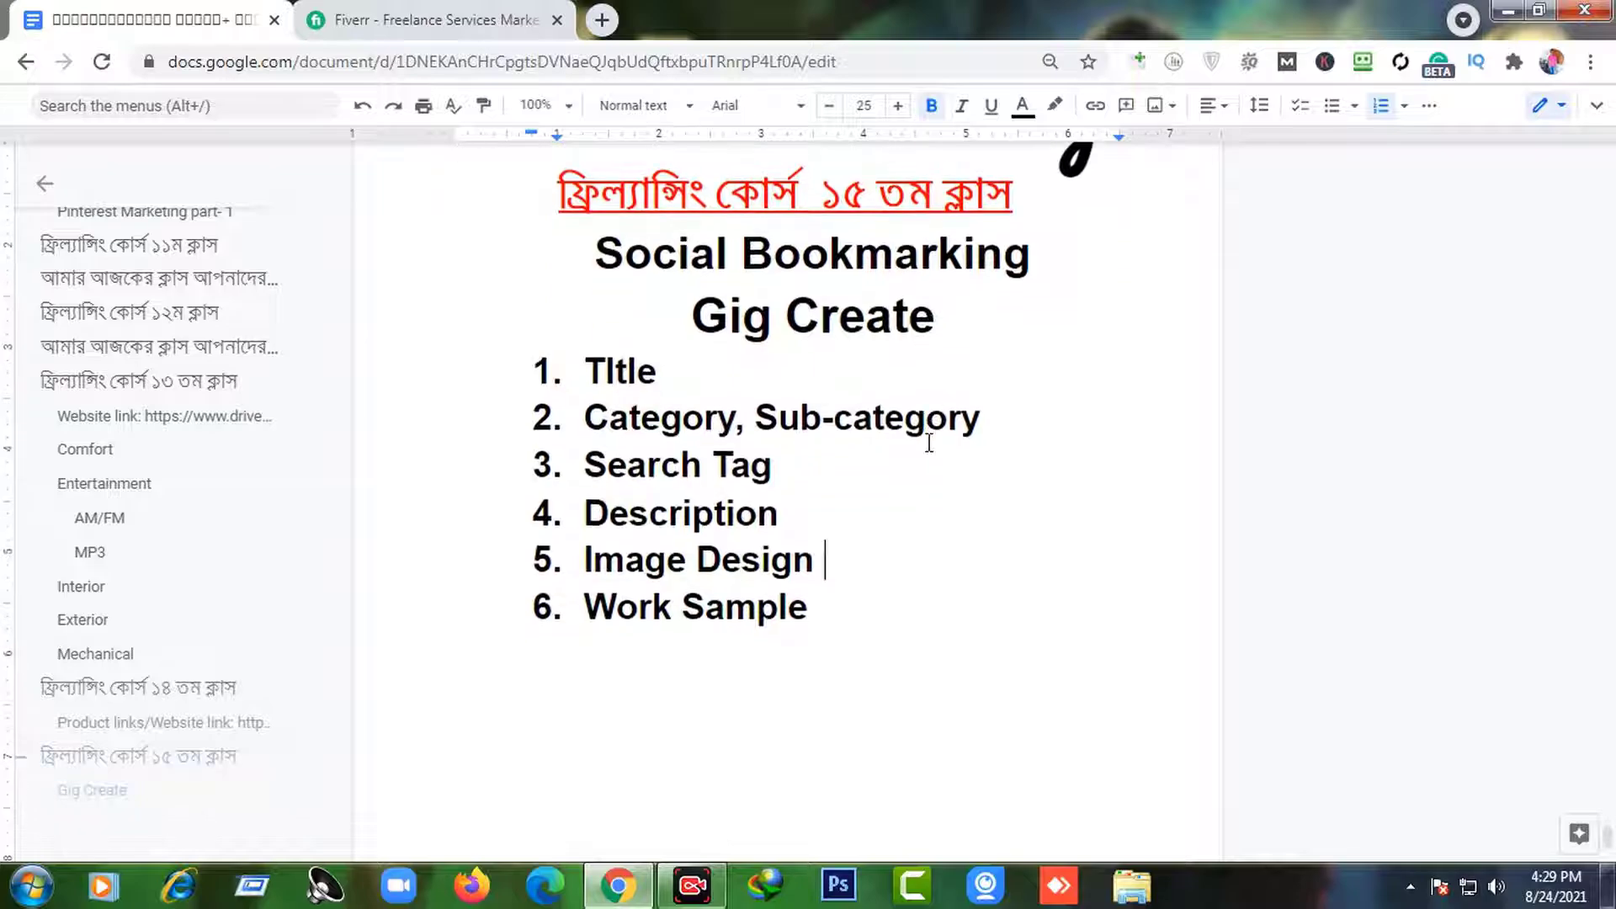
scroll(916, 444, "up", 1)
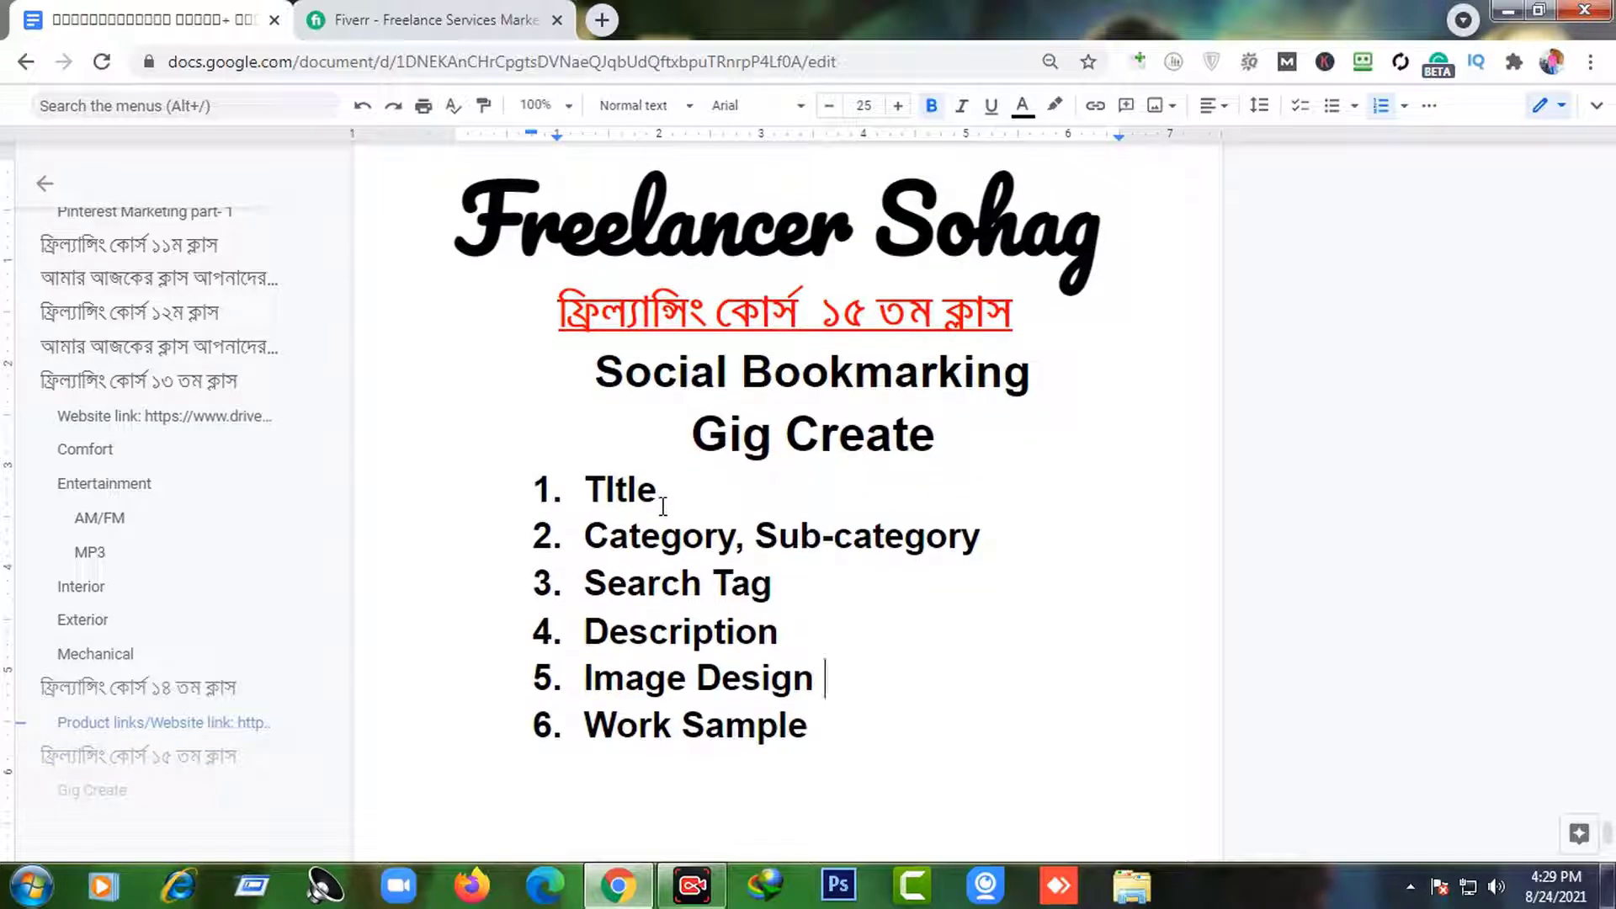
left_click_drag(663, 506, 575, 504)
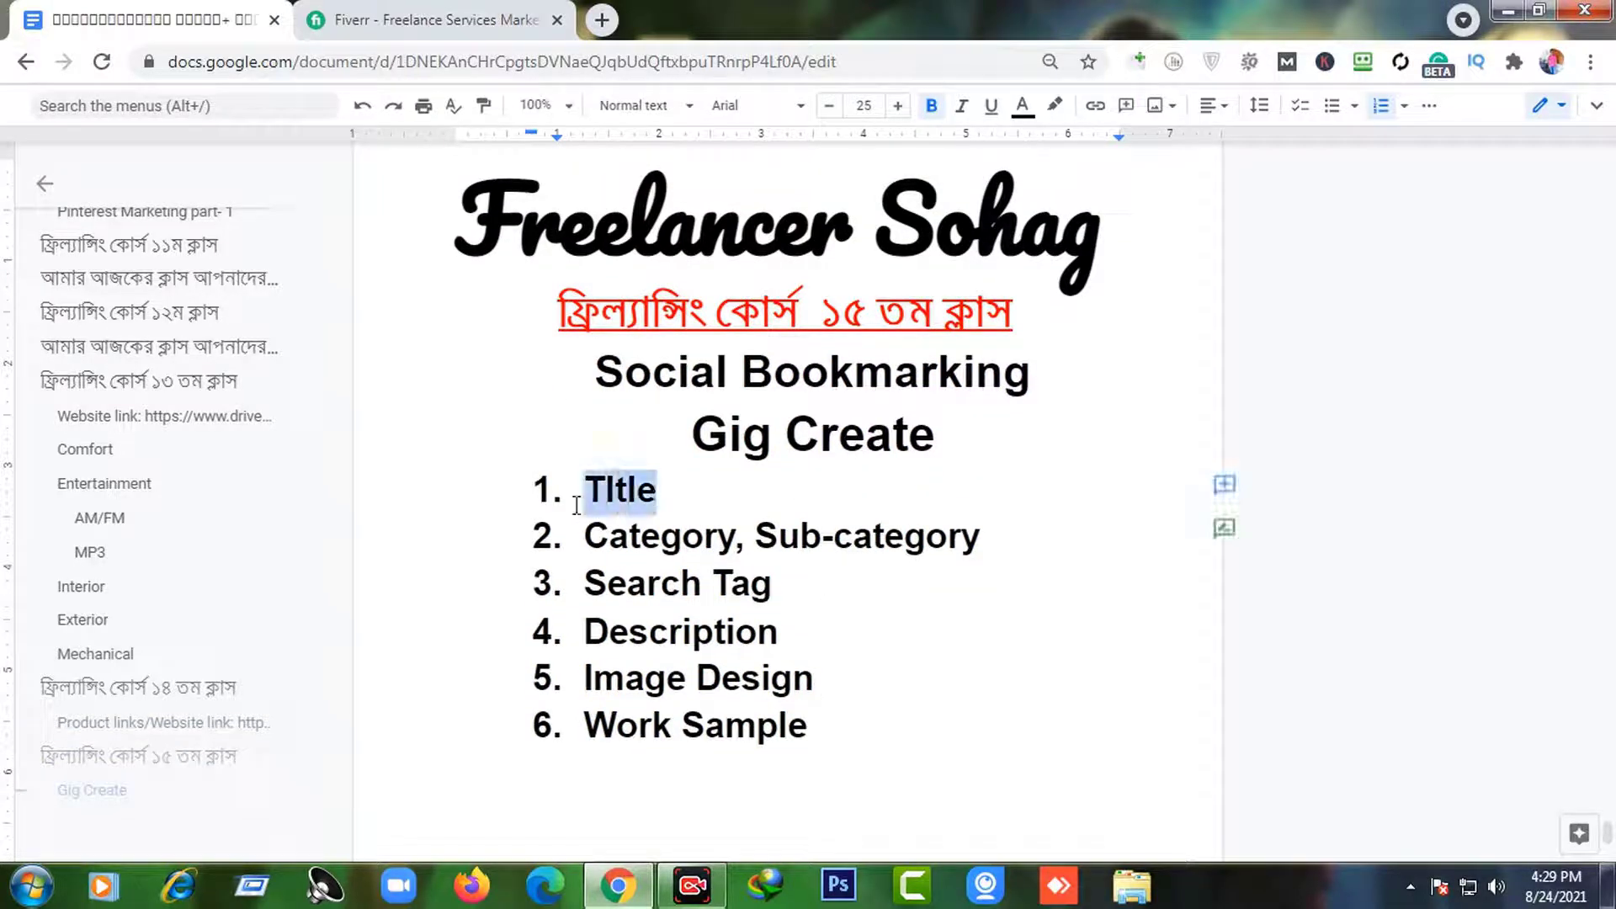
left_click(924, 482)
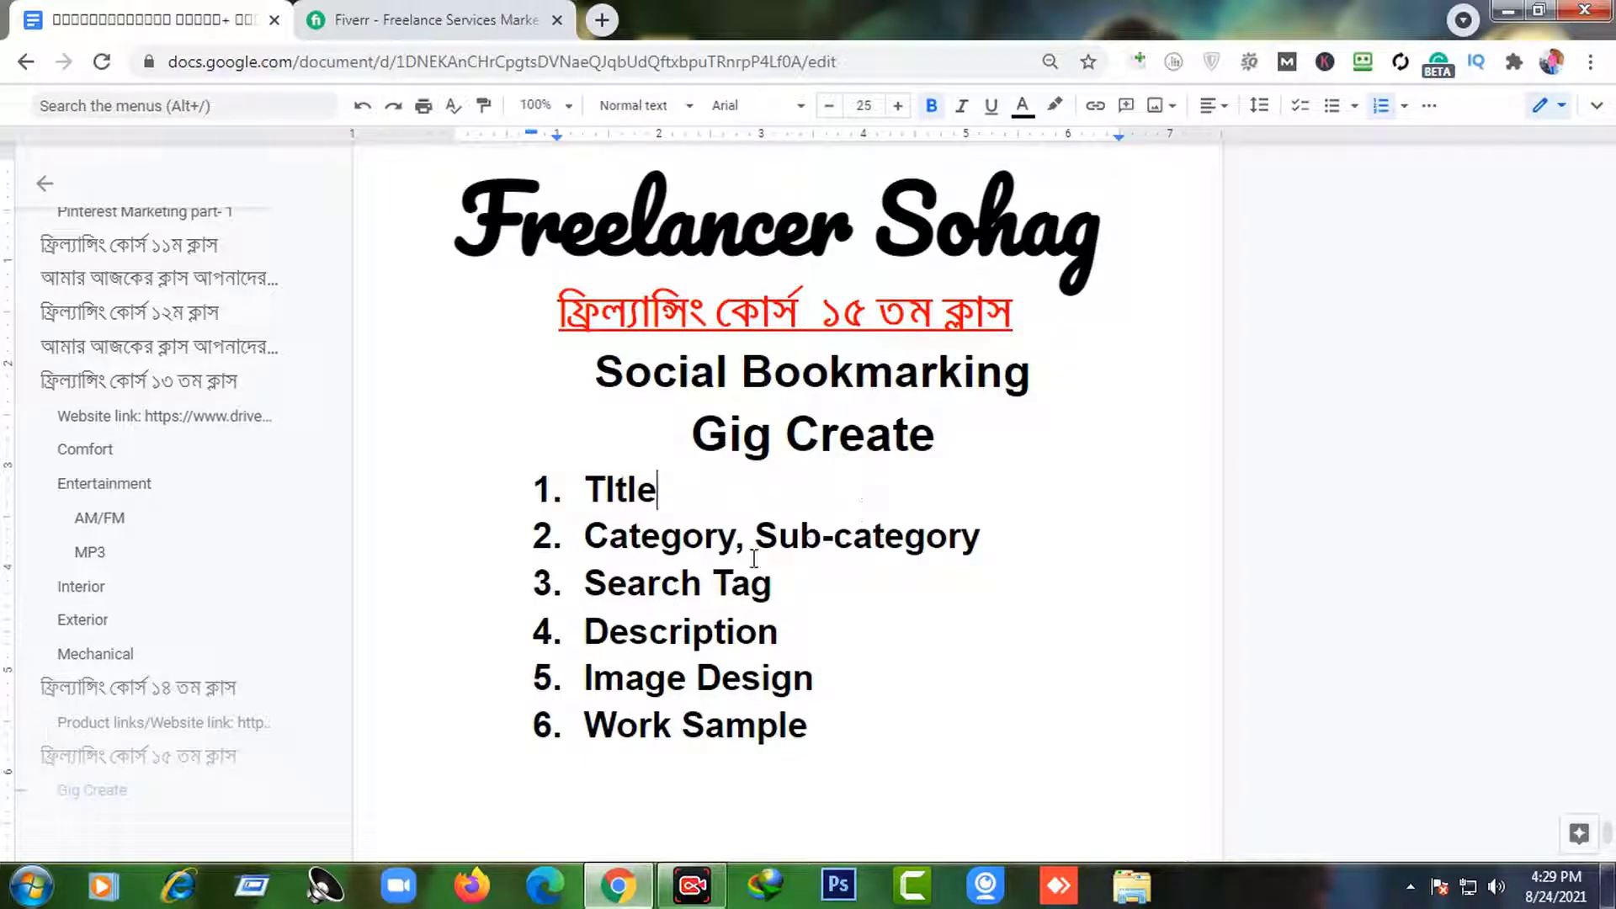
left_click_drag(729, 546, 683, 541)
left_click_drag(1034, 509, 843, 541)
double_click(1031, 537)
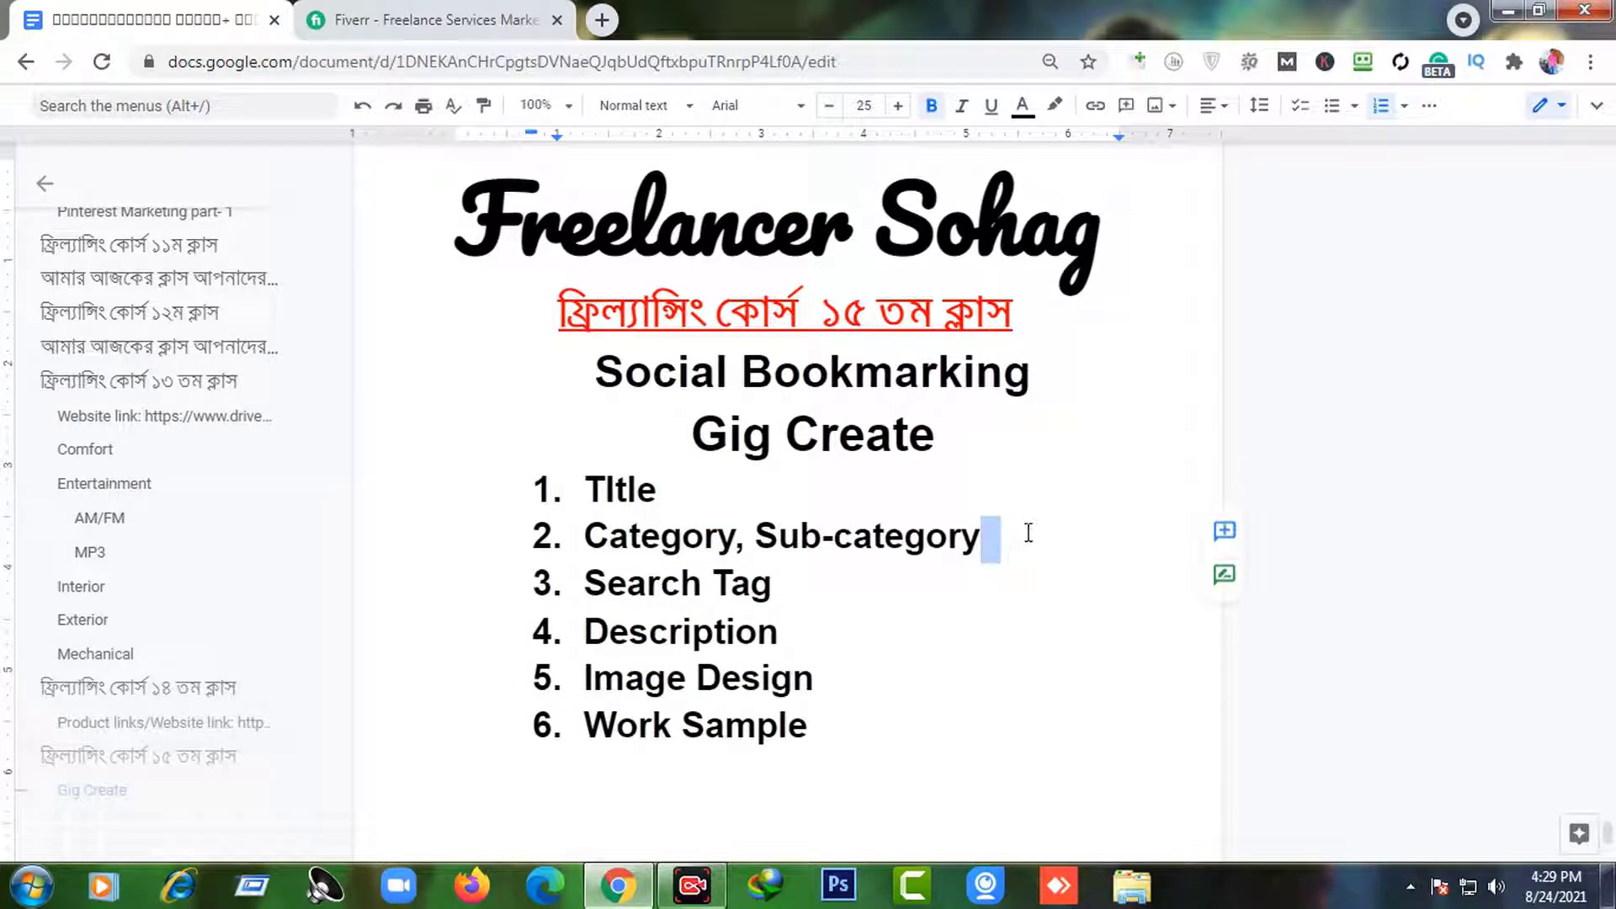
left_click(1028, 533)
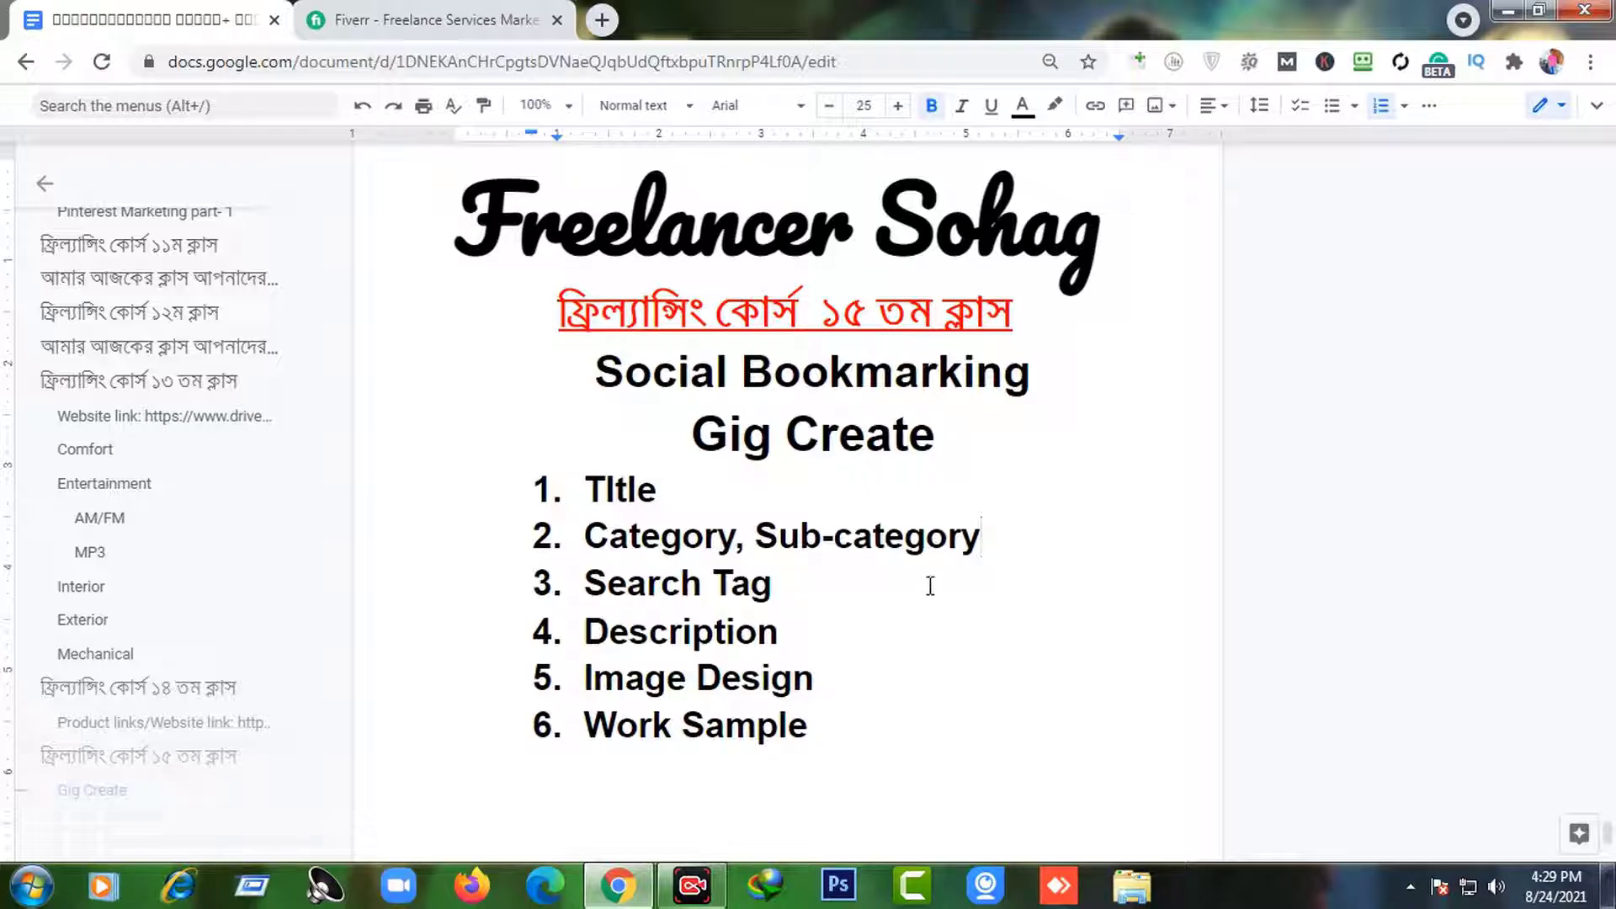
- Go over the first three Gig Create entries, highlighting the title, category and Search Tag lines one after another
scroll(926, 589, "down", 1)
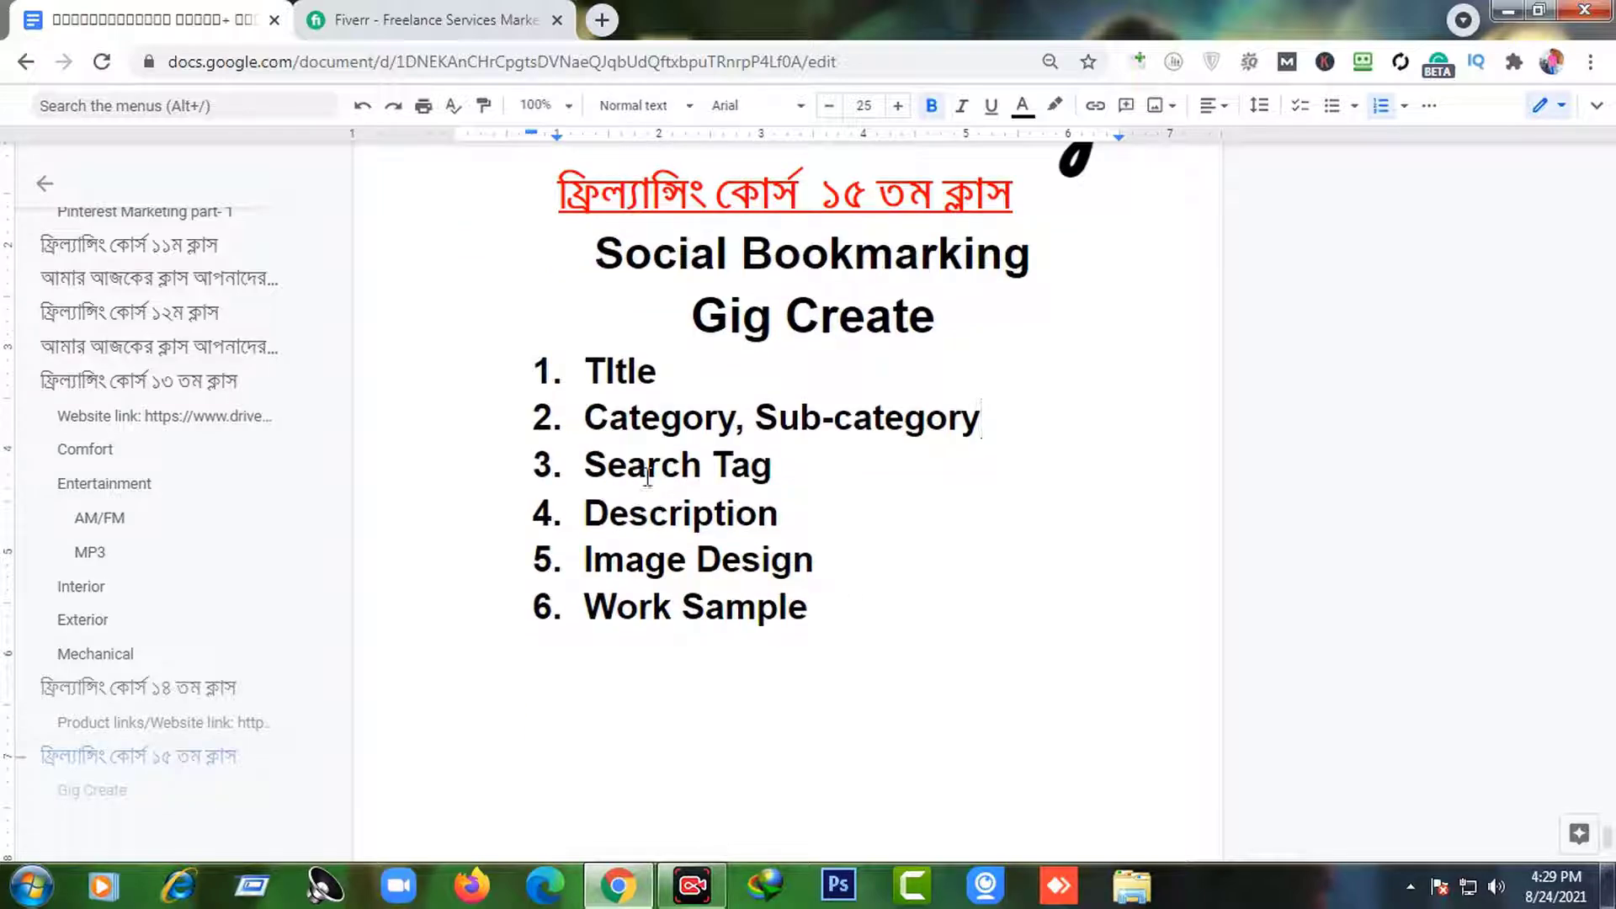
left_click_drag(679, 372, 544, 397)
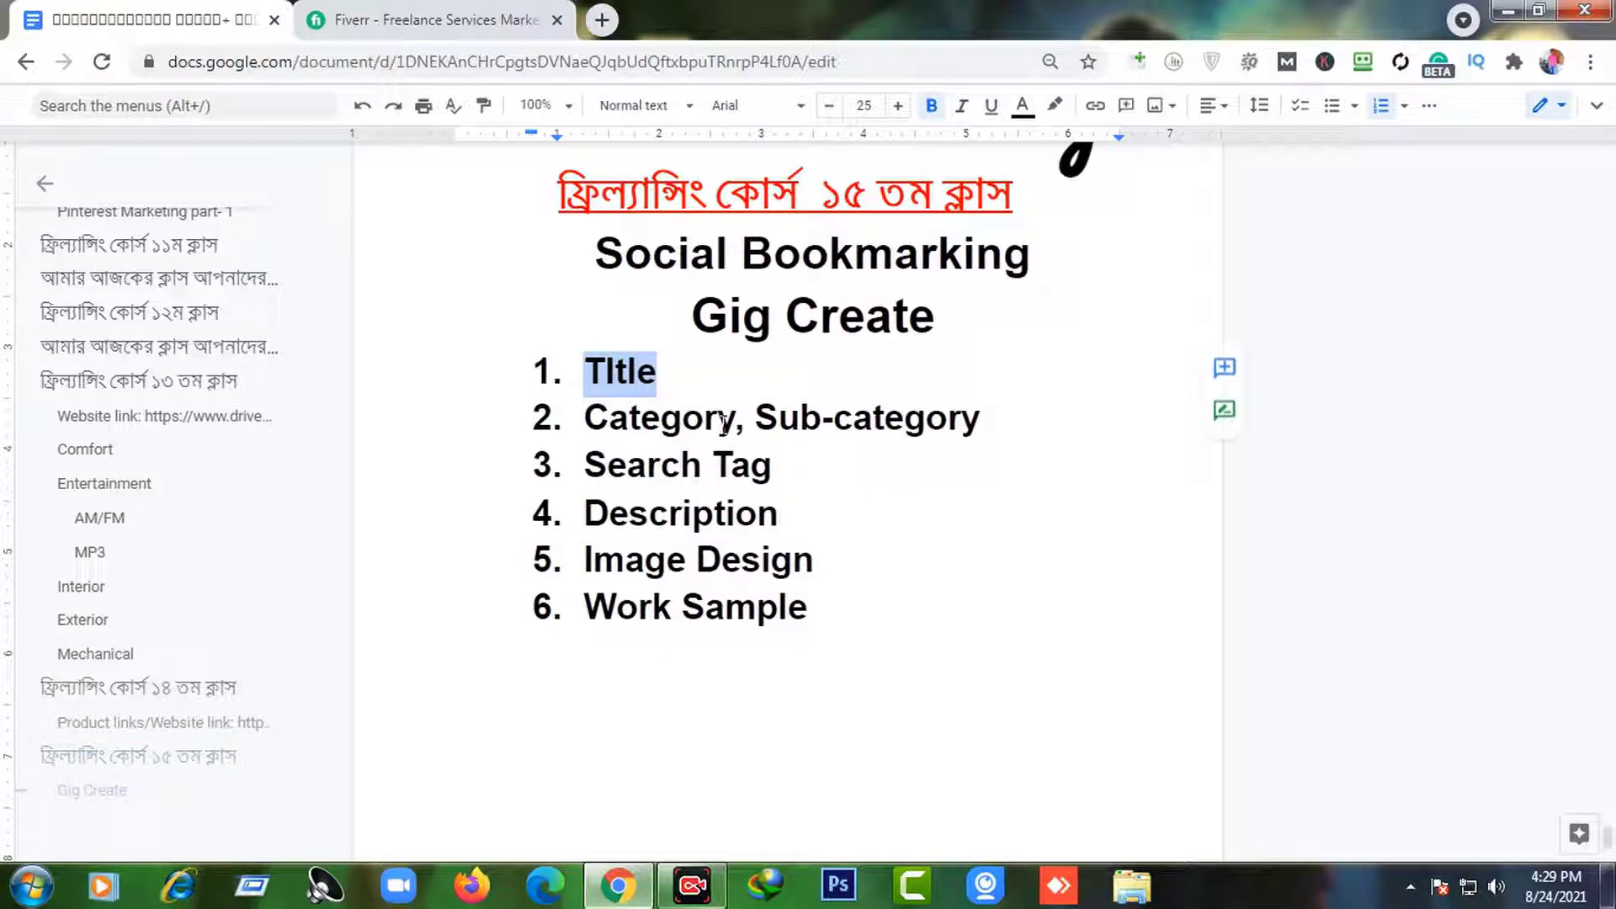
left_click_drag(1016, 413, 578, 434)
left_click(834, 469)
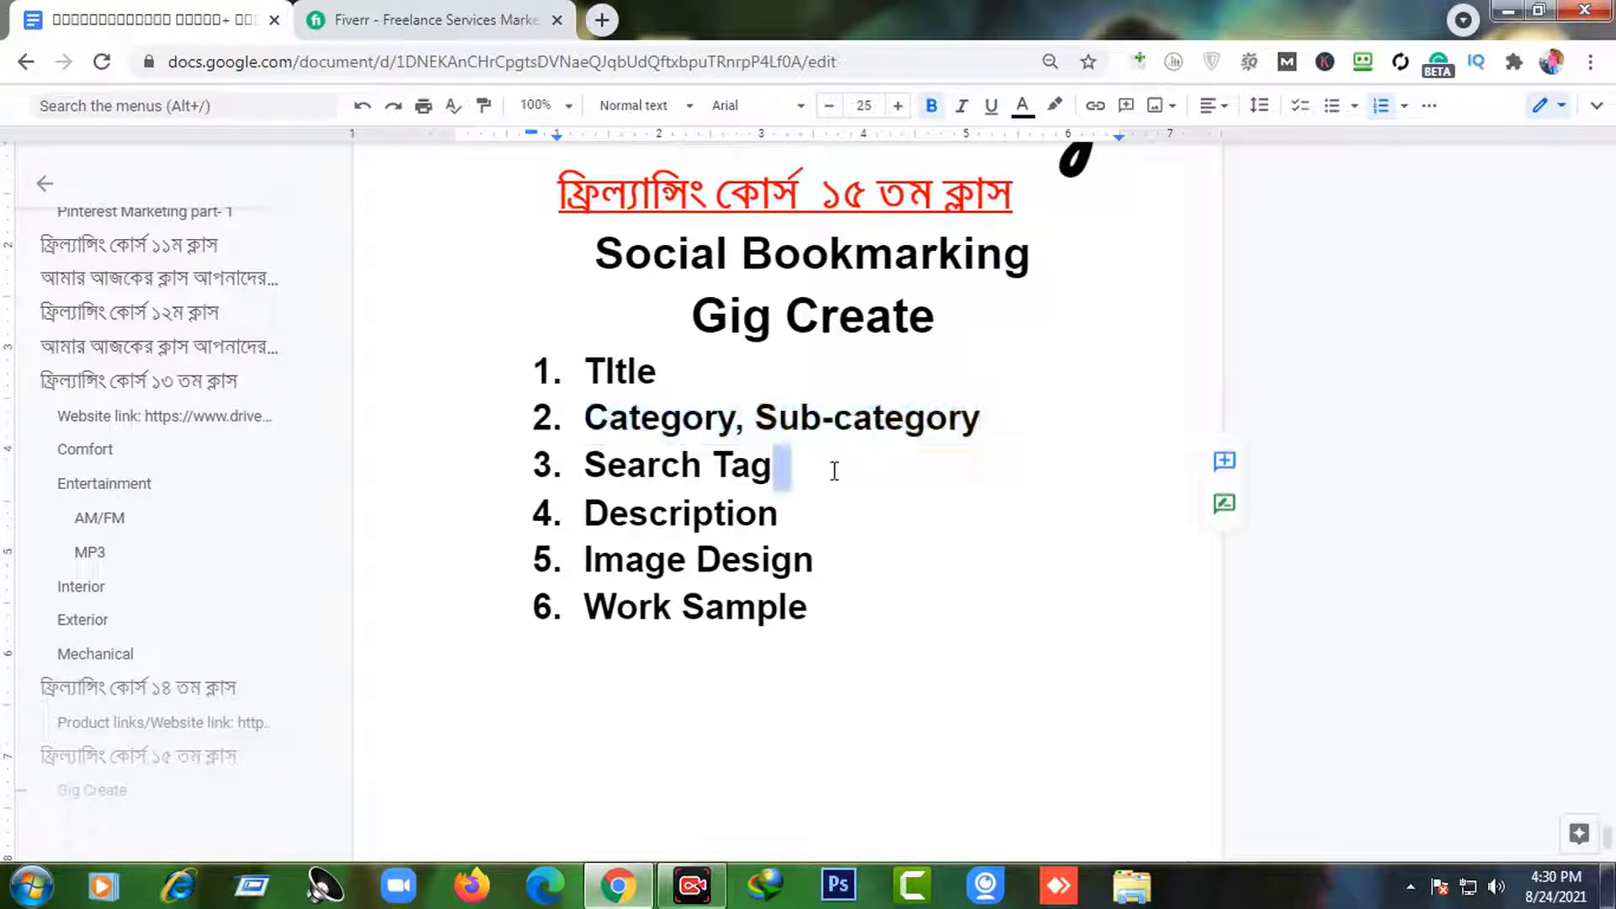
left_click_drag(983, 419, 584, 429)
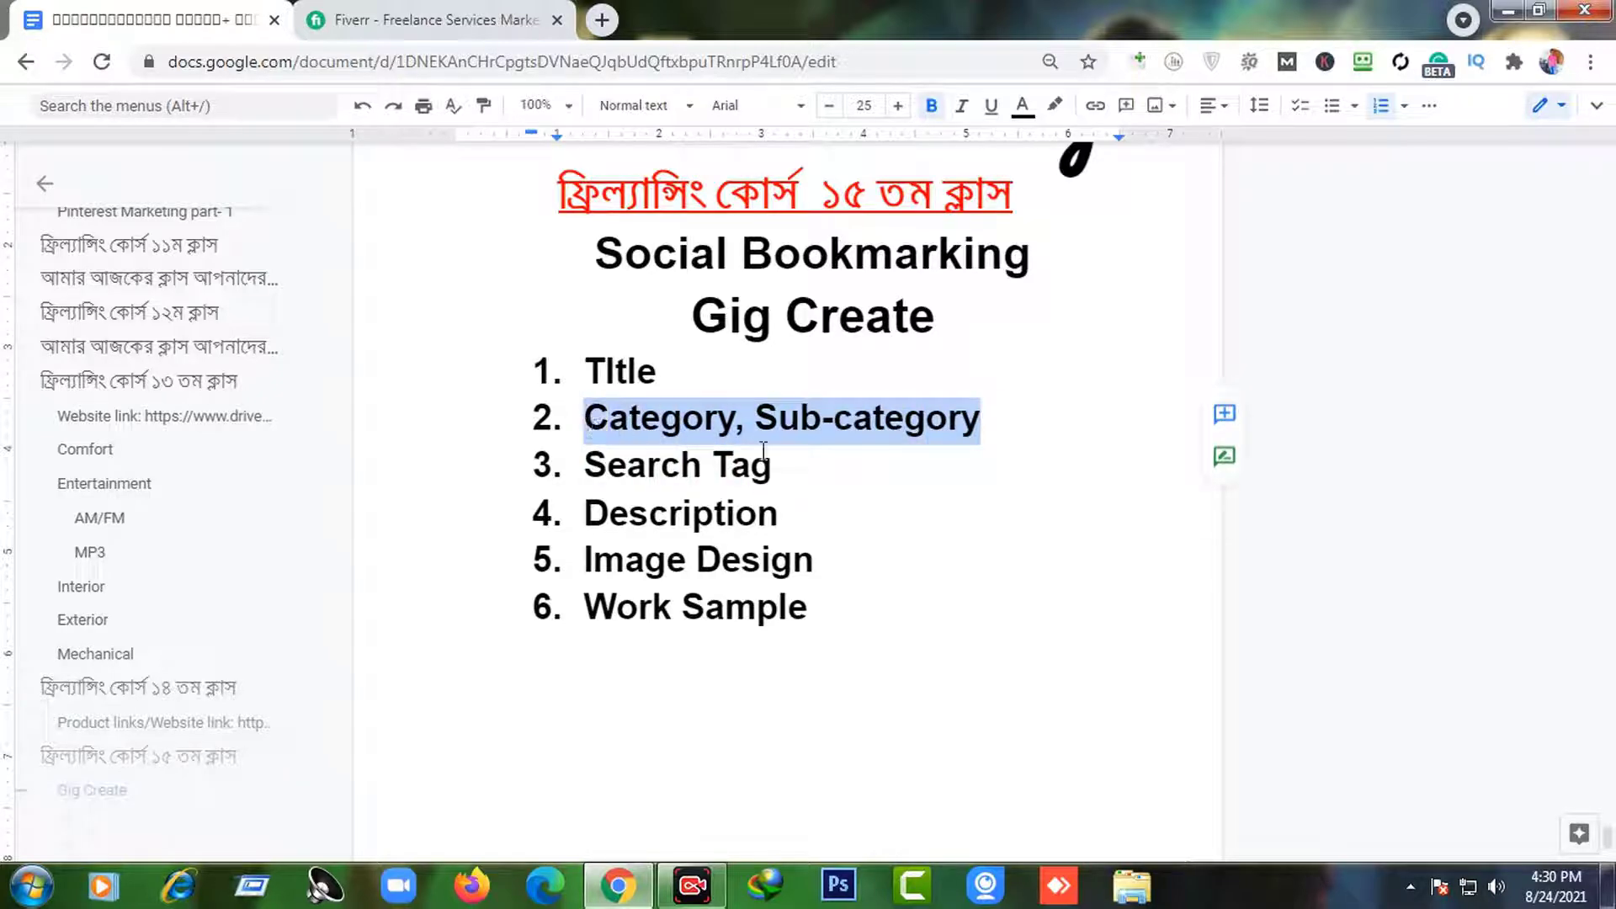
left_click(823, 461)
left_click_drag(824, 460, 547, 465)
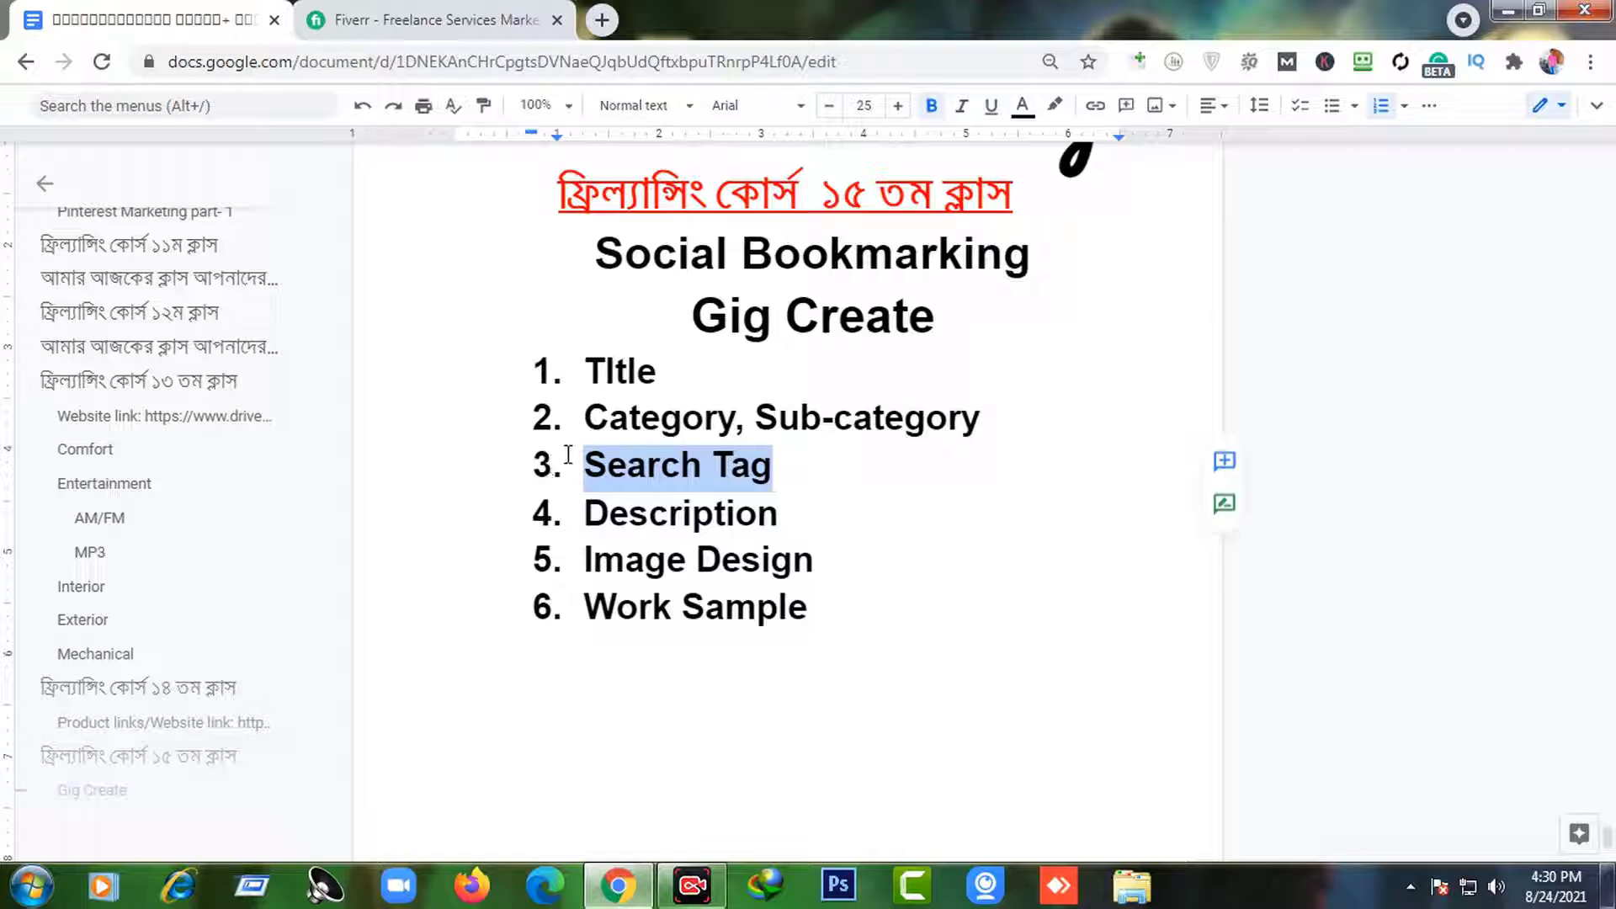
left_click(998, 478)
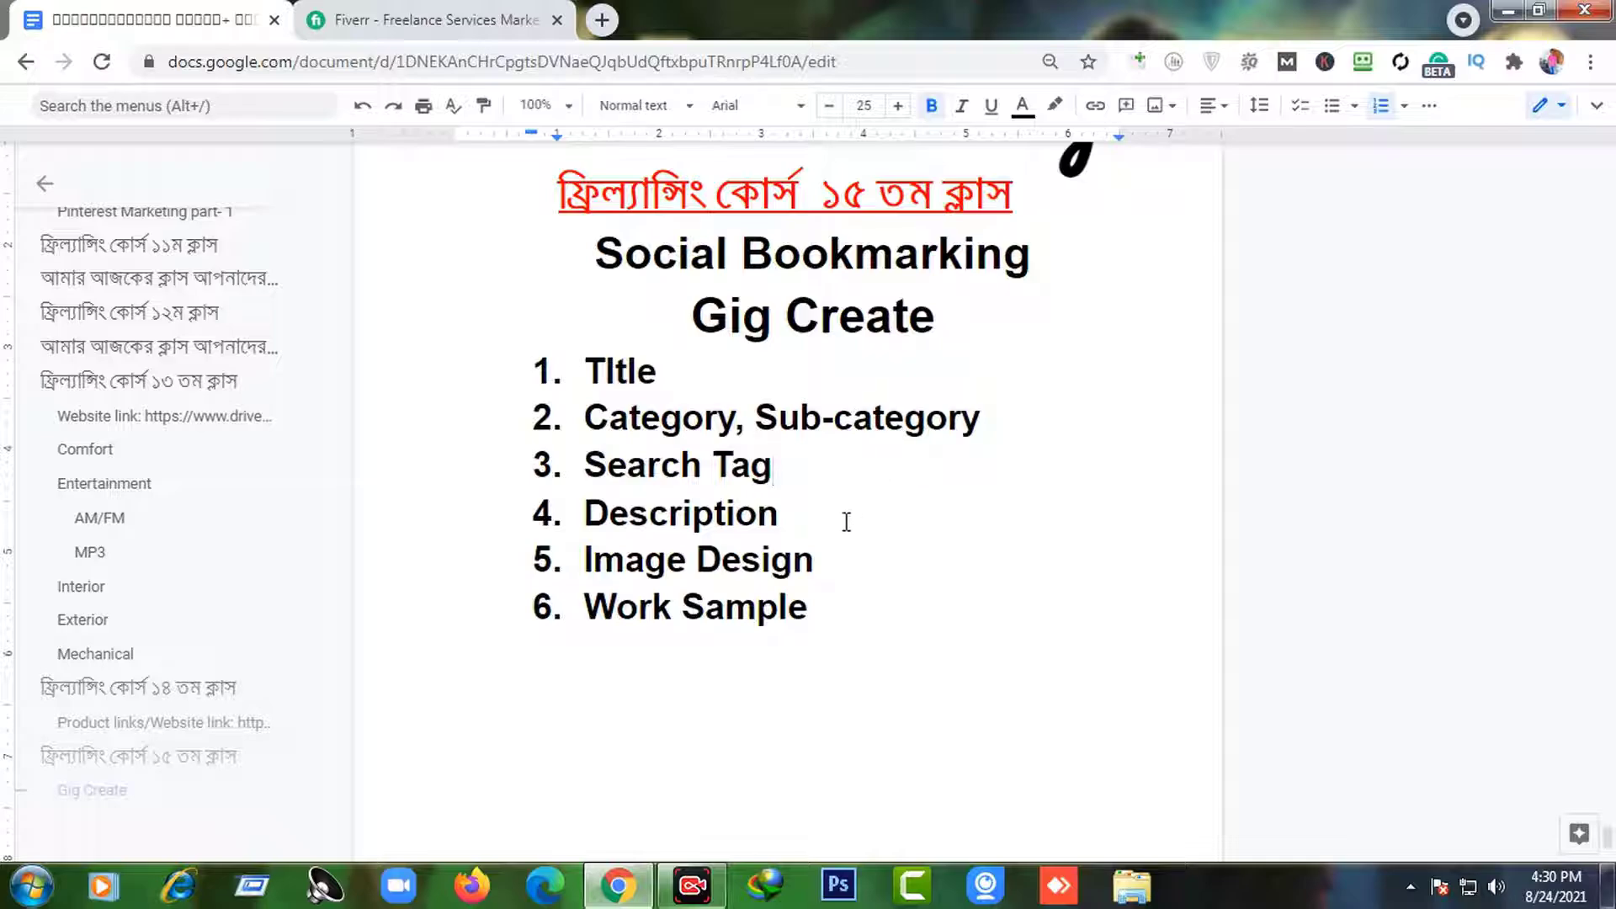
- Highlight the Description and Image Design entries in the numbered list, one at a time, and clear the selection
left_click(769, 503)
left_click_drag(770, 503, 586, 515)
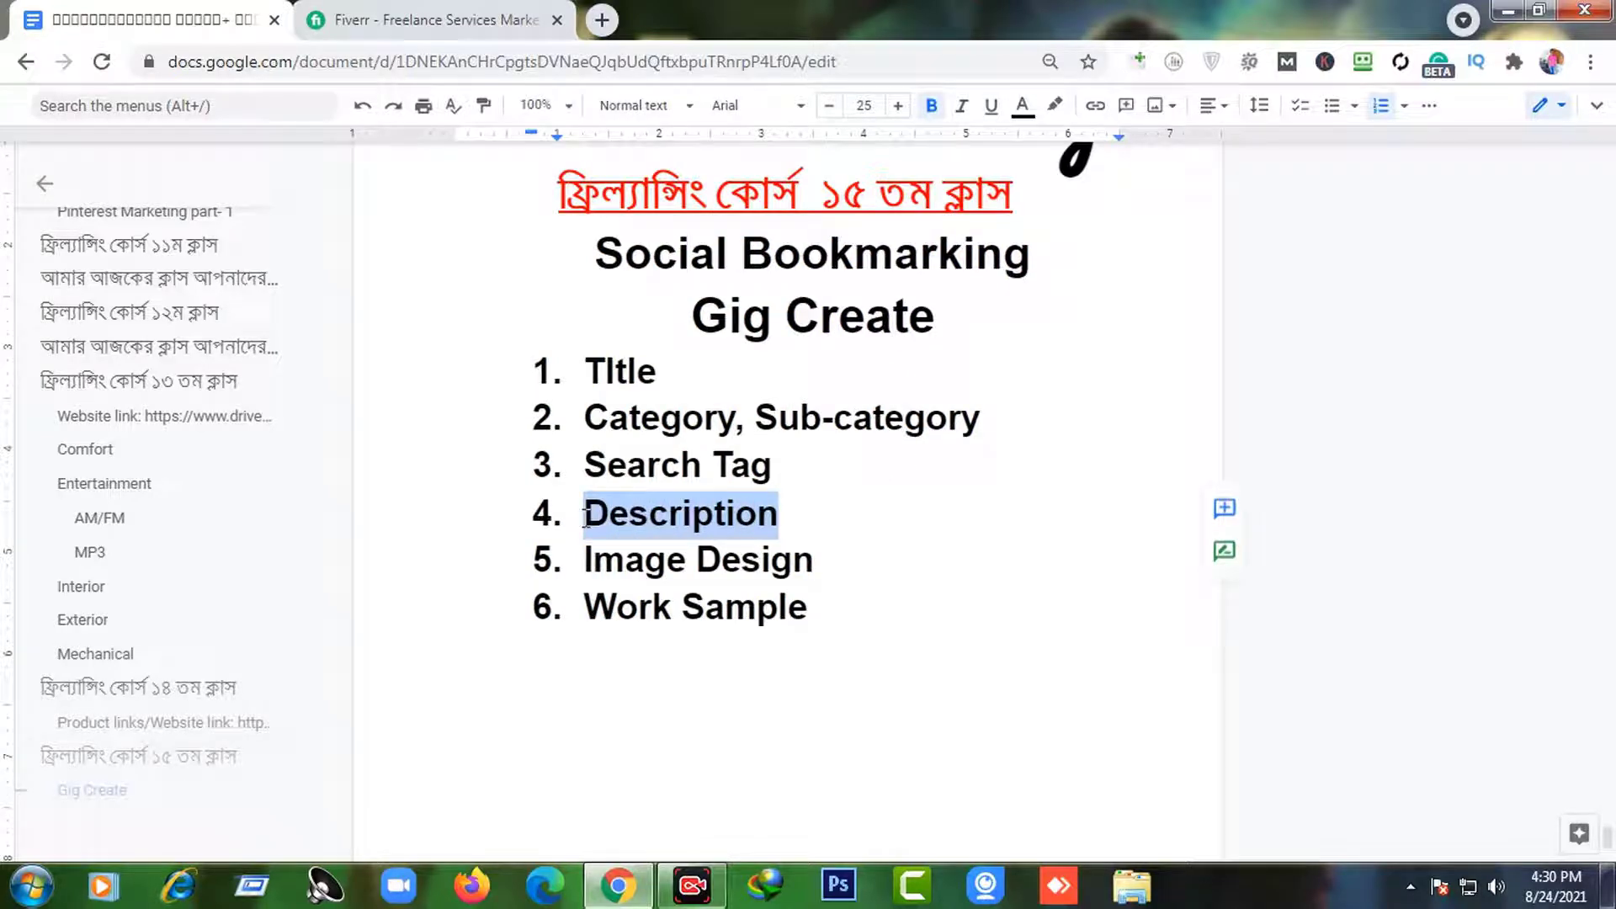
left_click(782, 511)
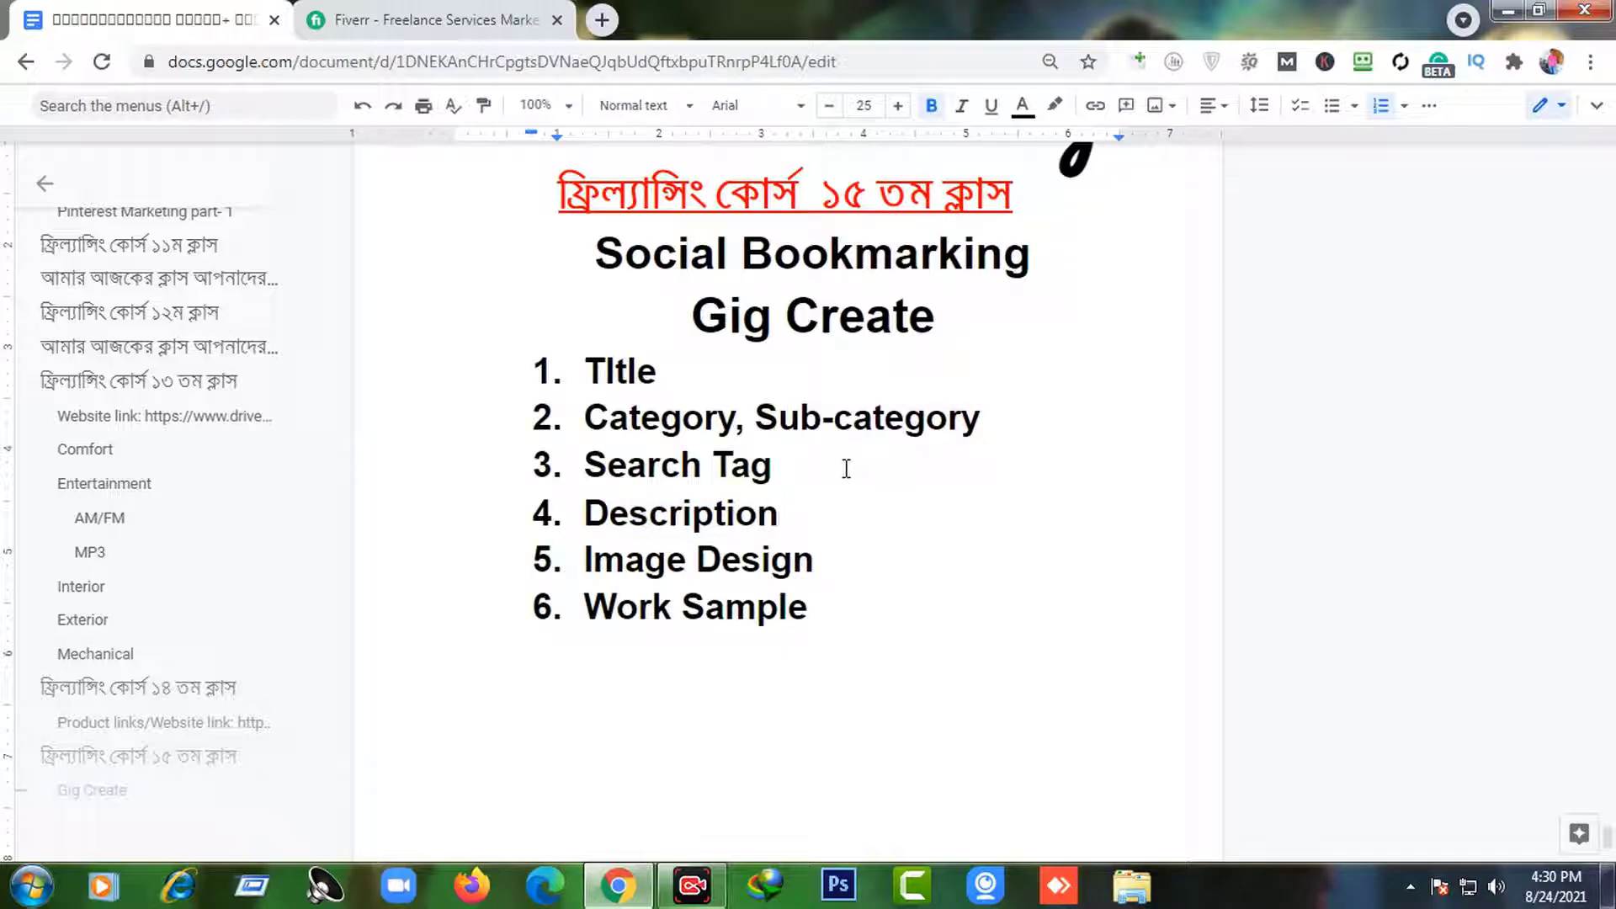
left_click_drag(842, 560, 587, 575)
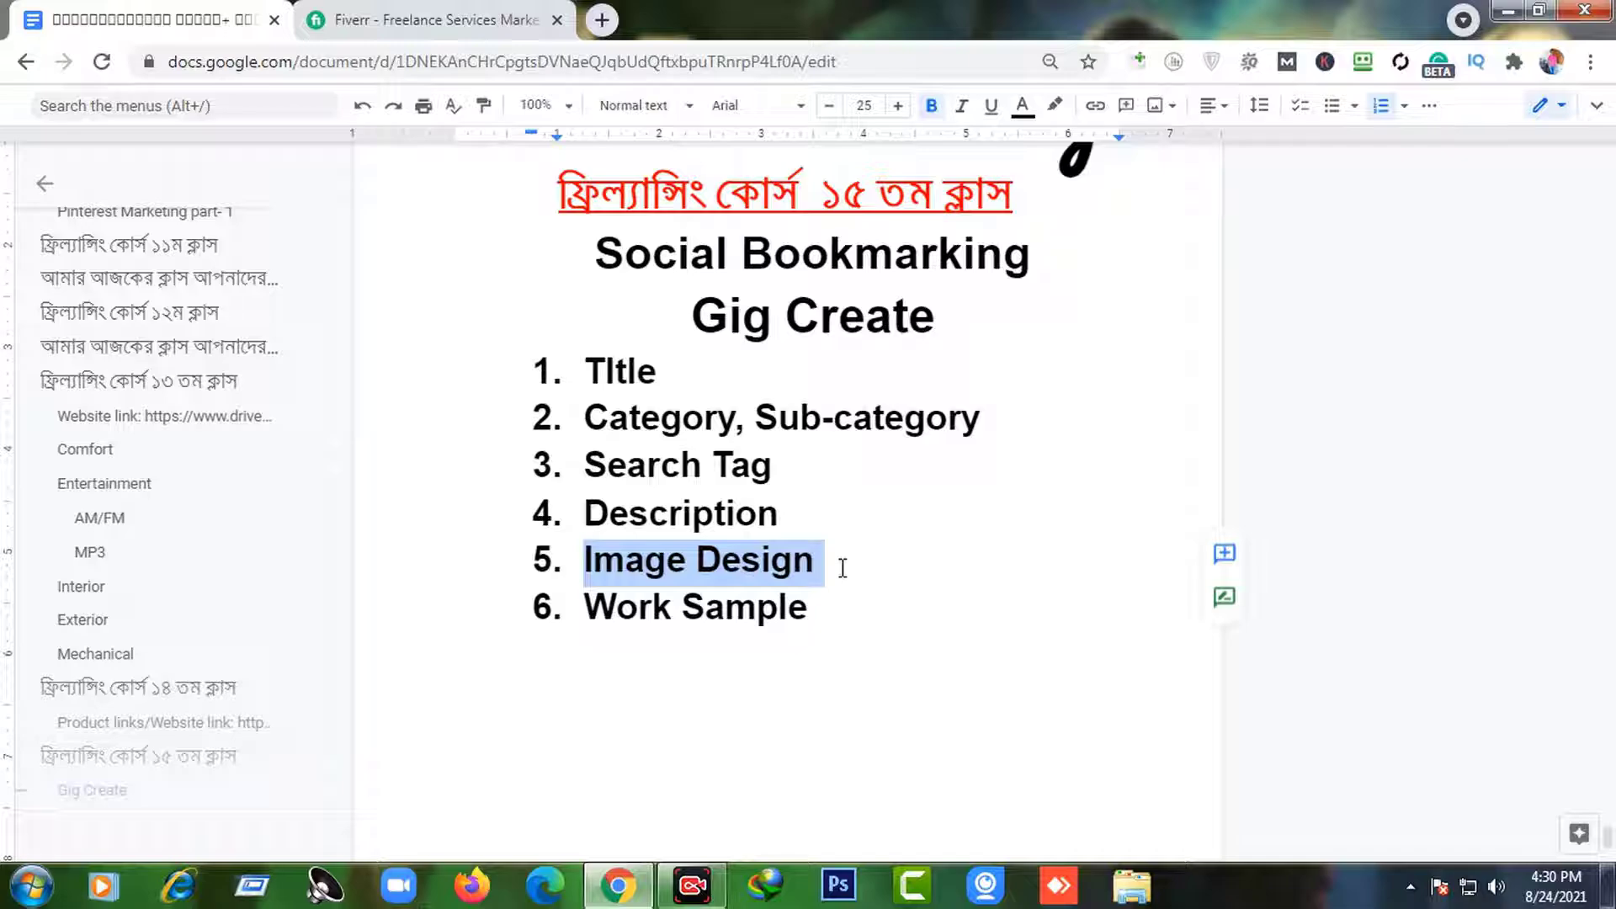
double_click(909, 538)
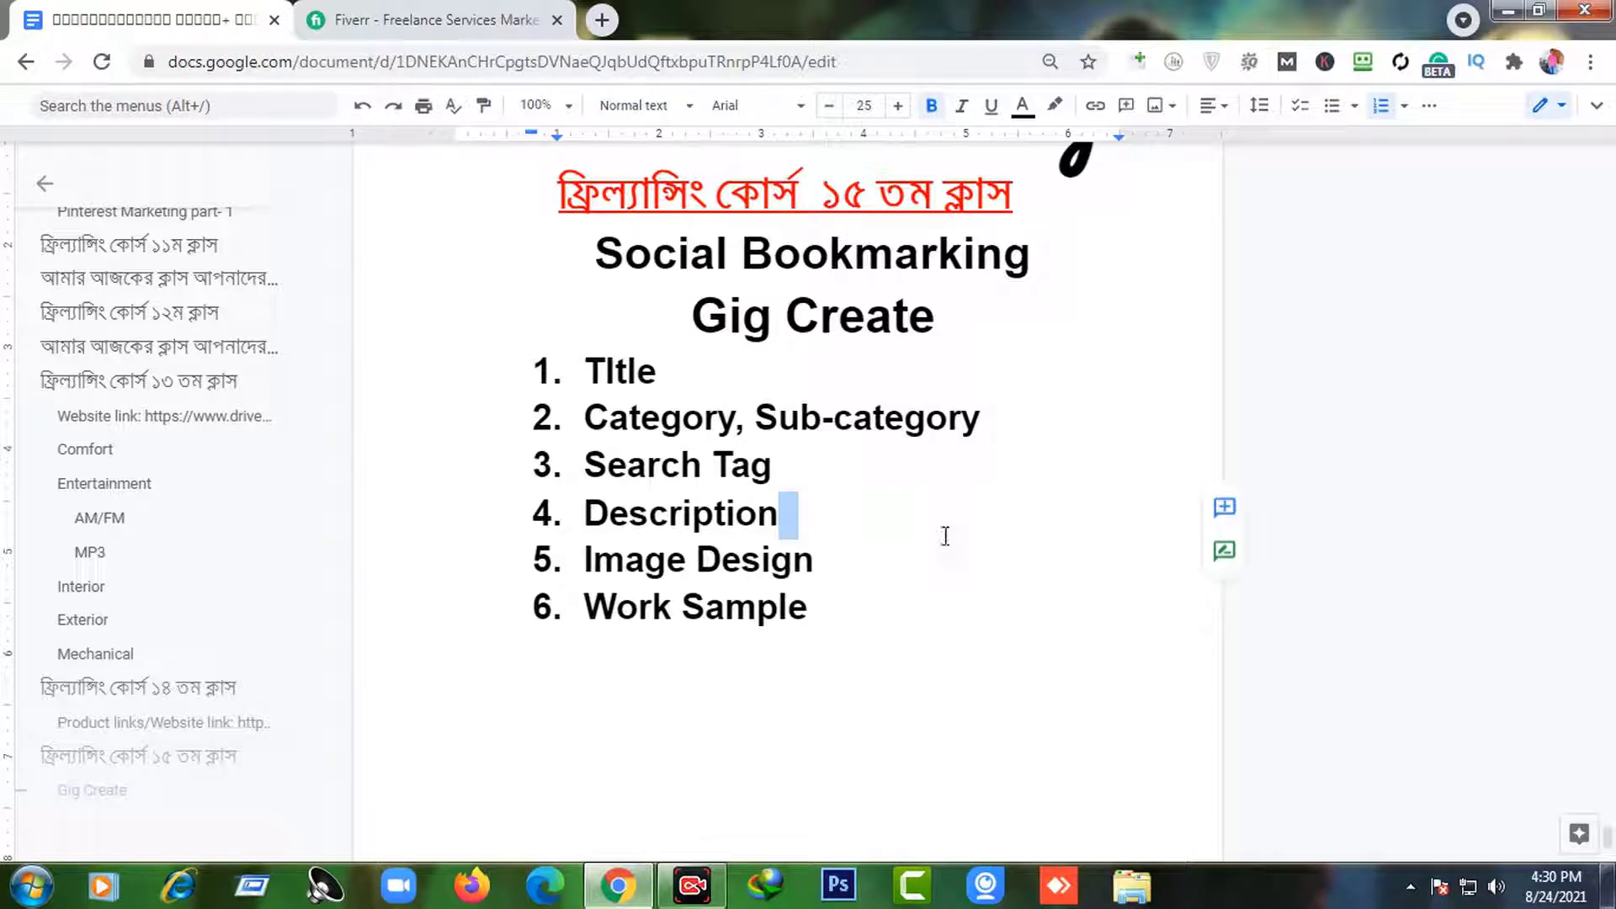
left_click(874, 530)
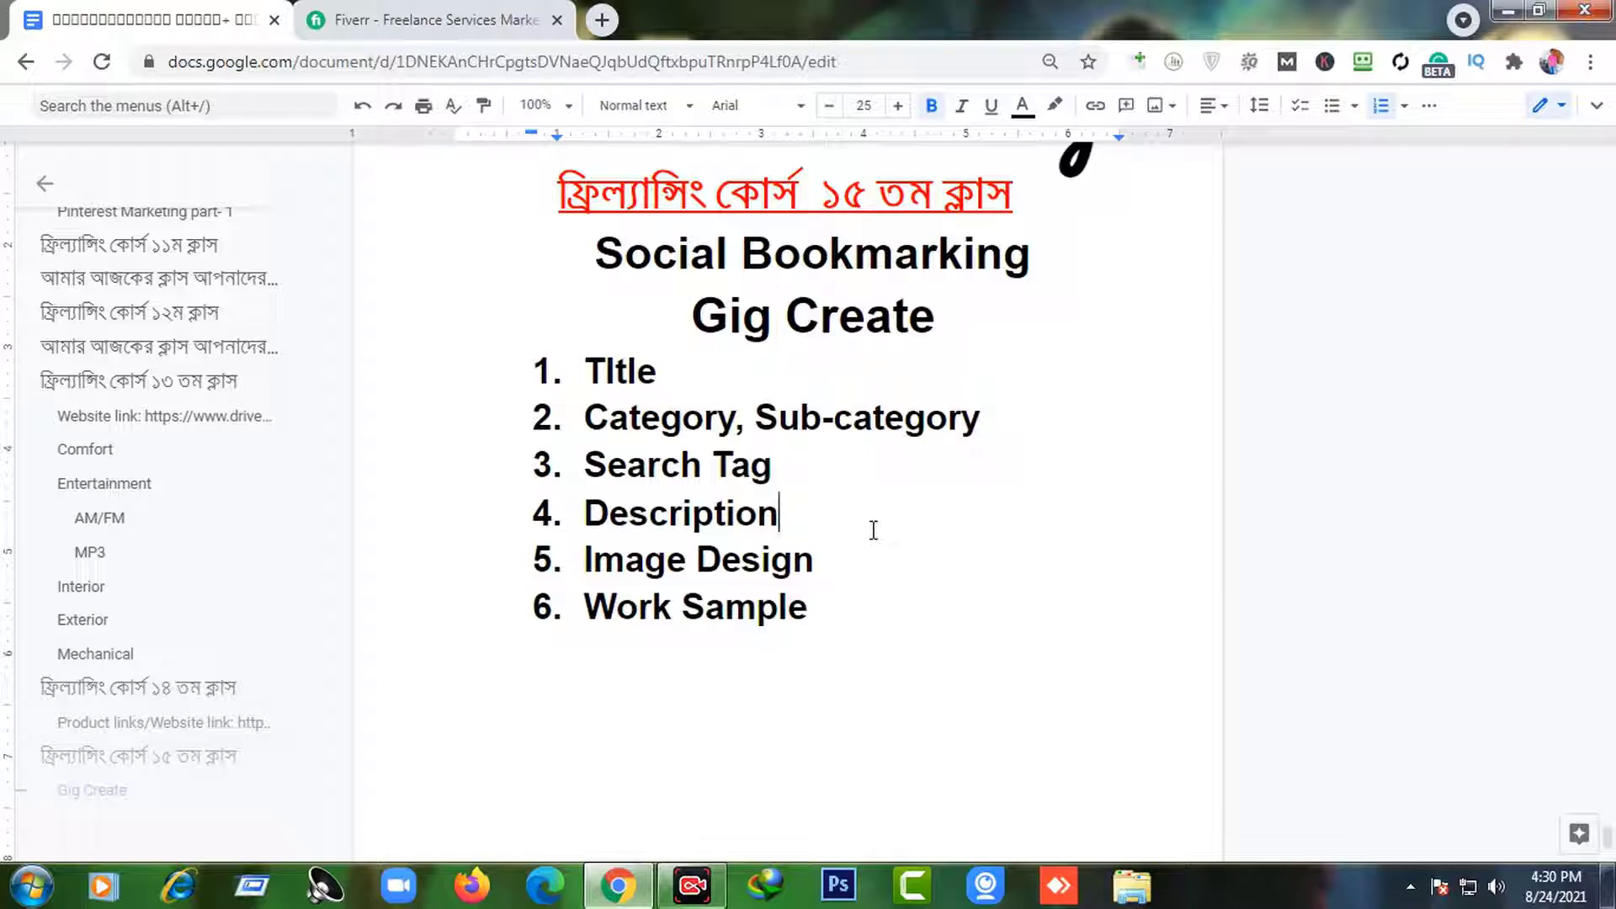
- Highlight the Image Design entry again, followed by the Work Sample entry at the end of the list
left_click_drag(842, 563, 724, 579)
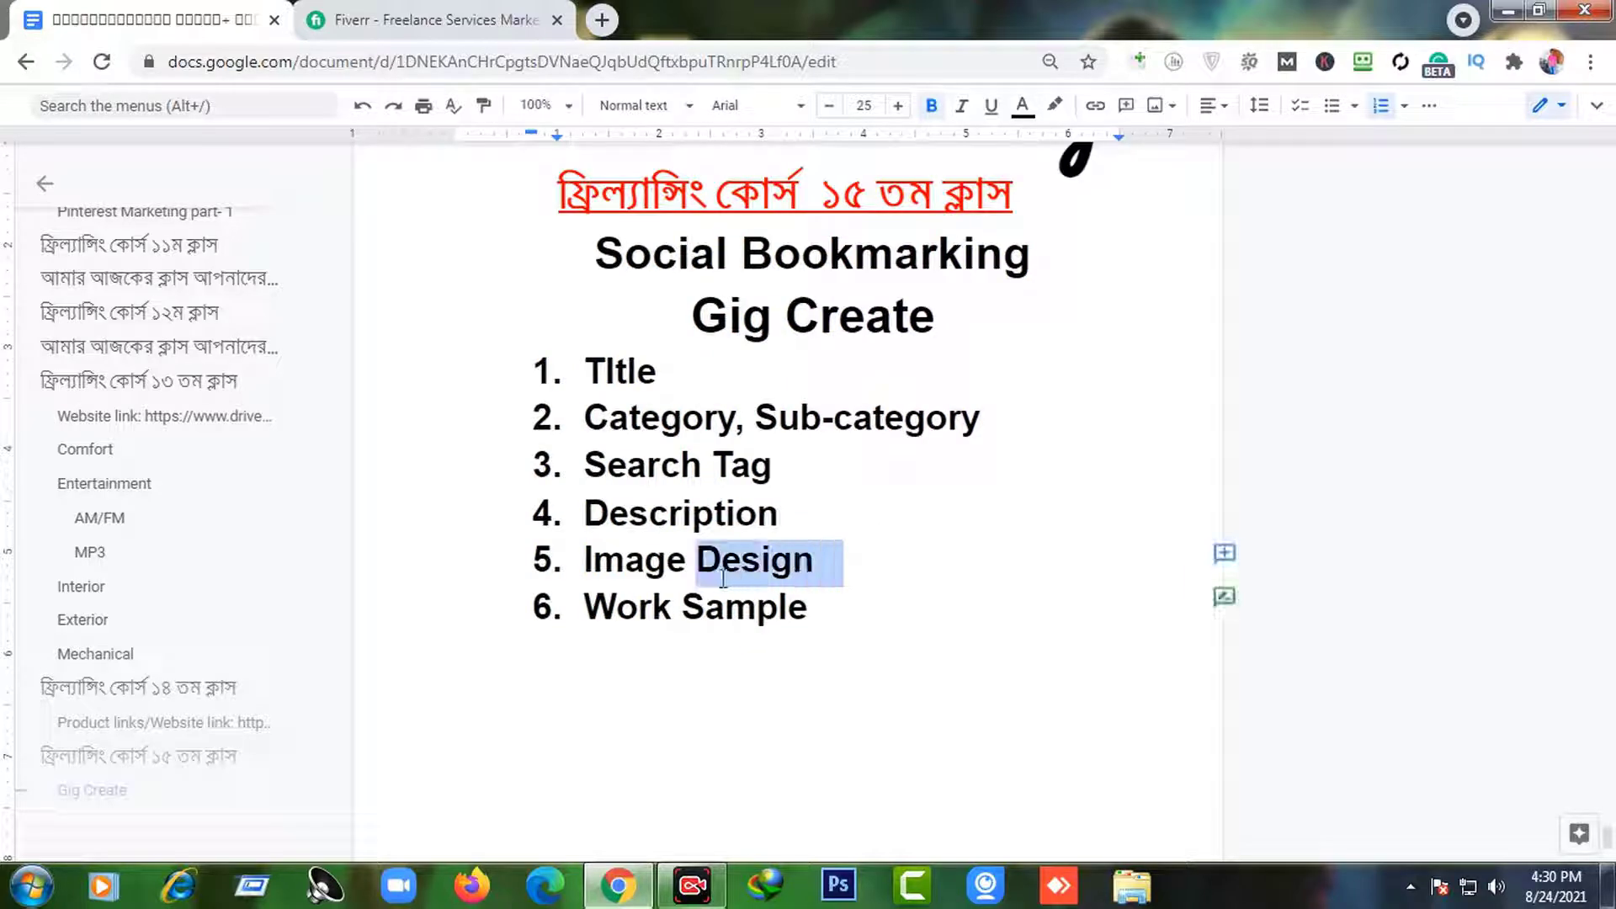
left_click(830, 584)
left_click_drag(830, 565, 594, 579)
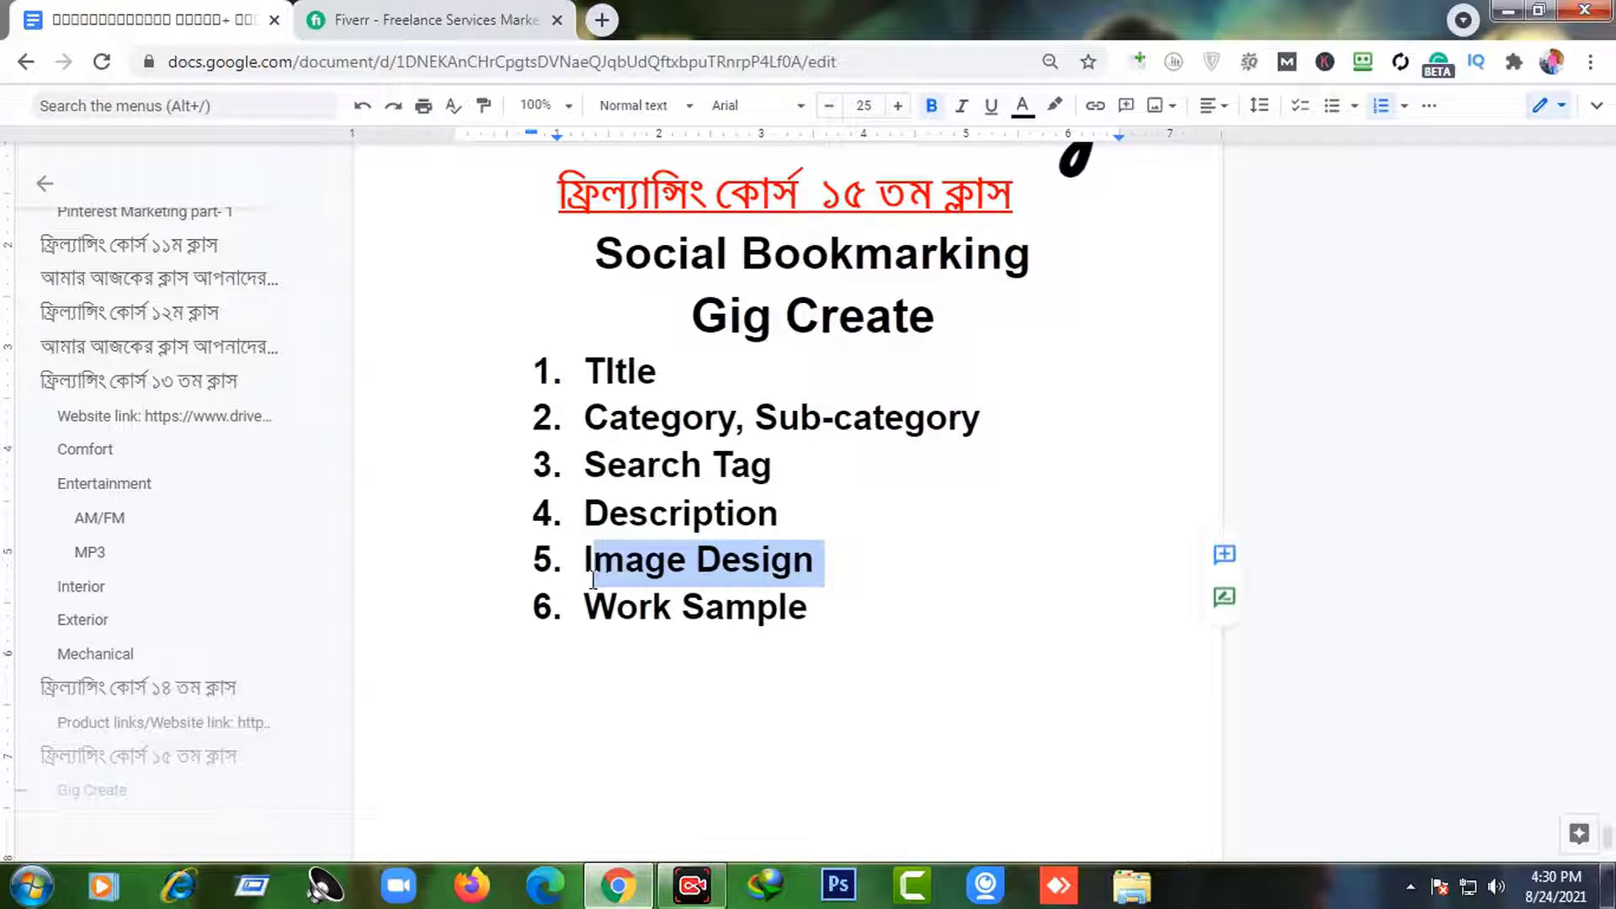
left_click(877, 525)
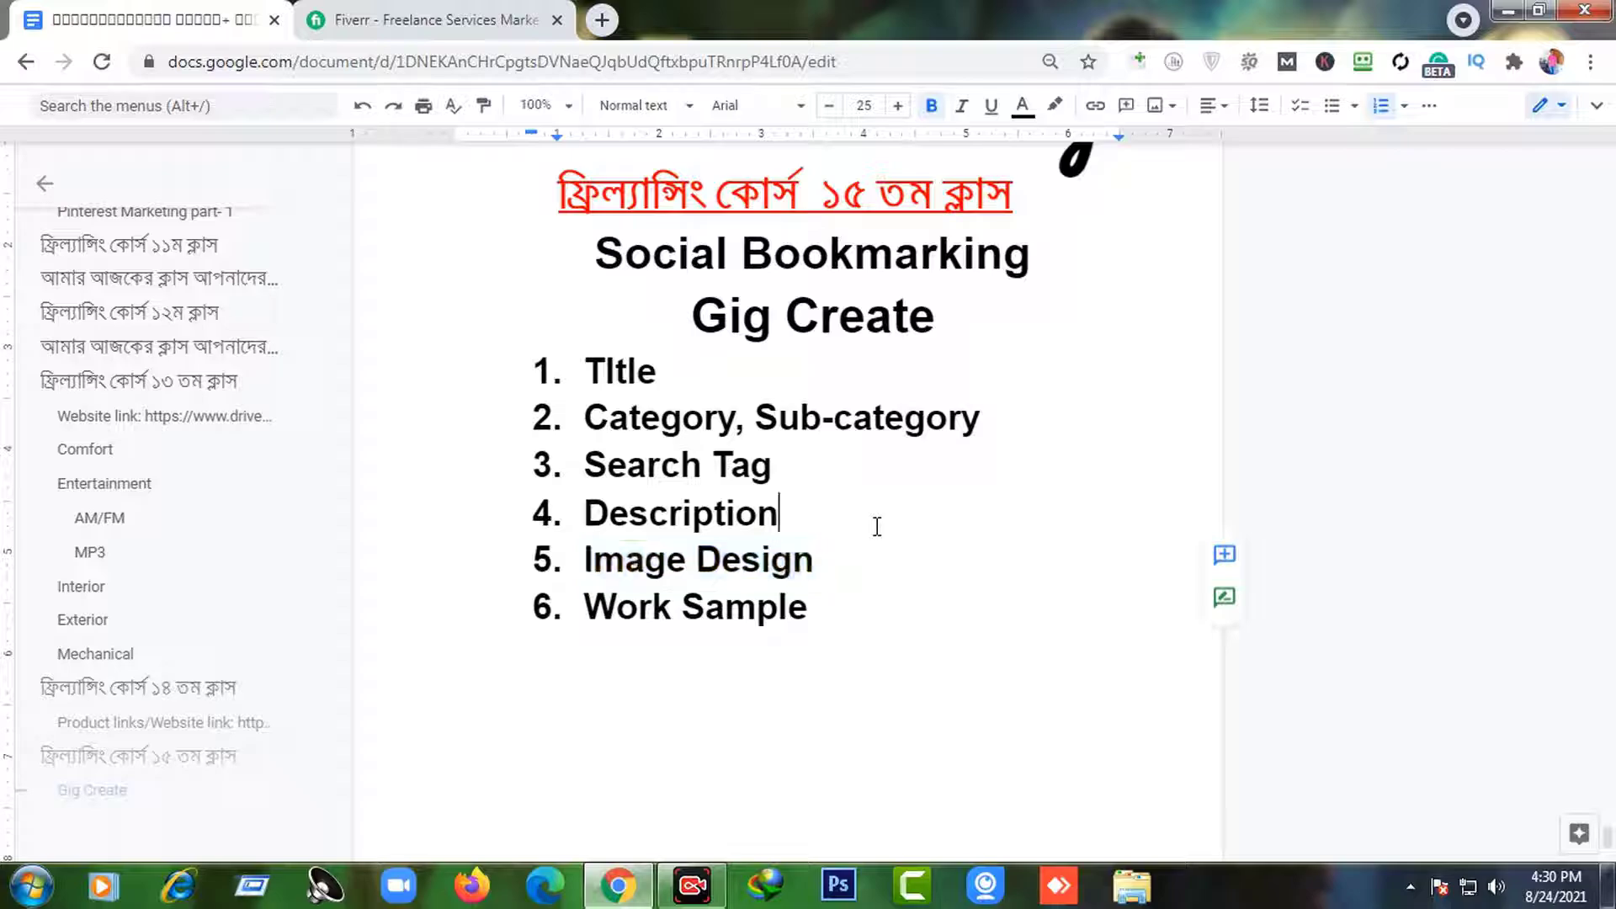
left_click(830, 569)
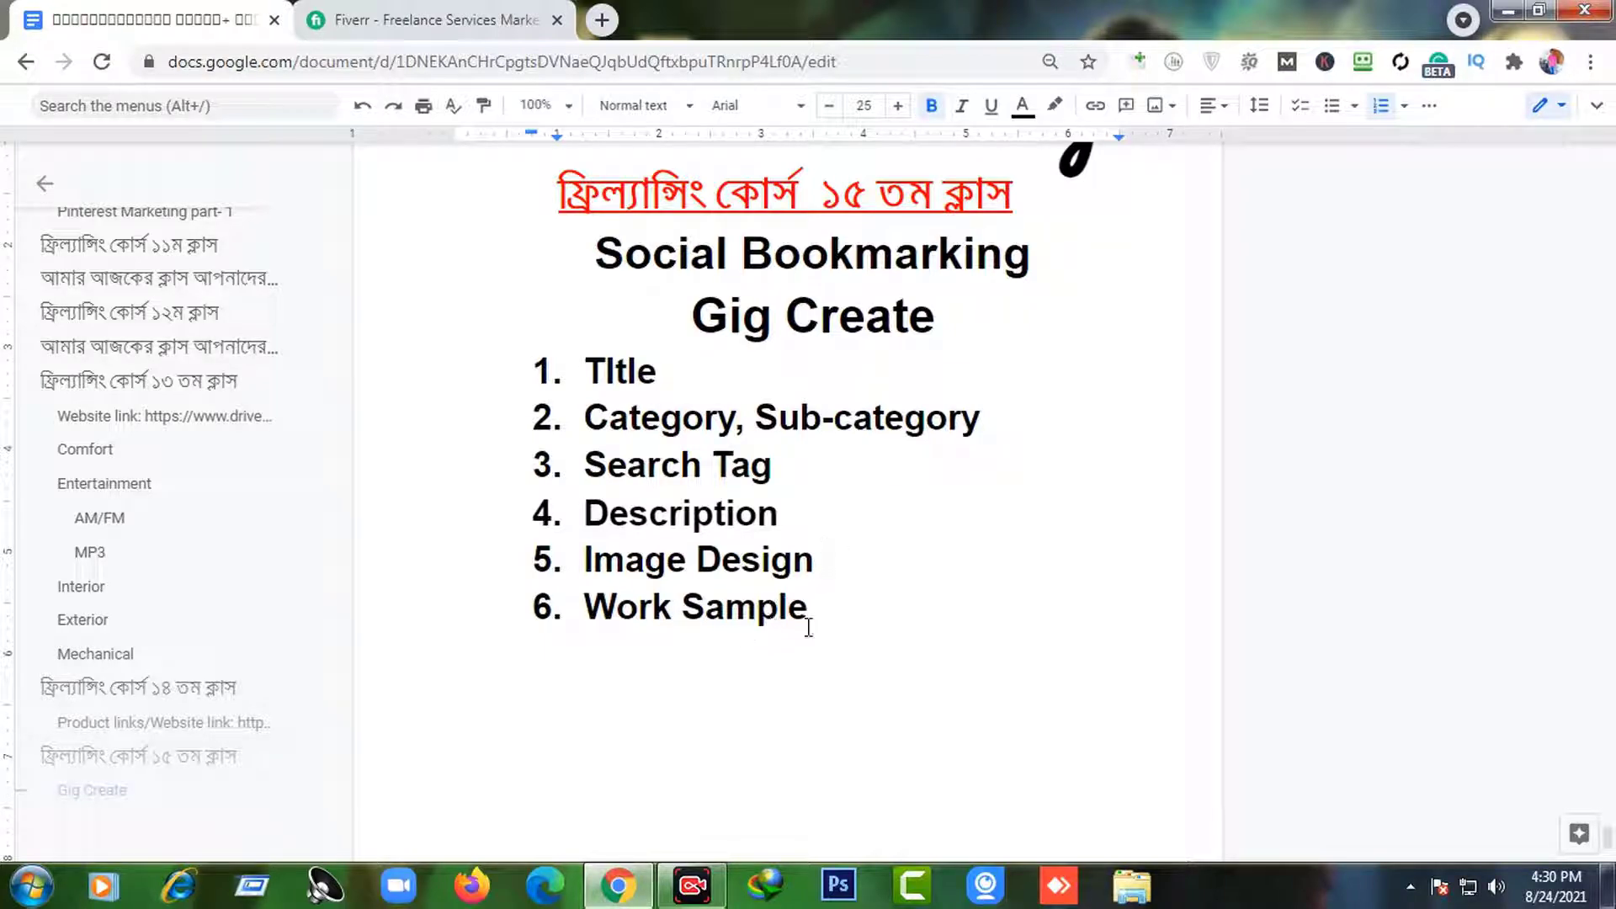
left_click_drag(844, 617, 604, 612)
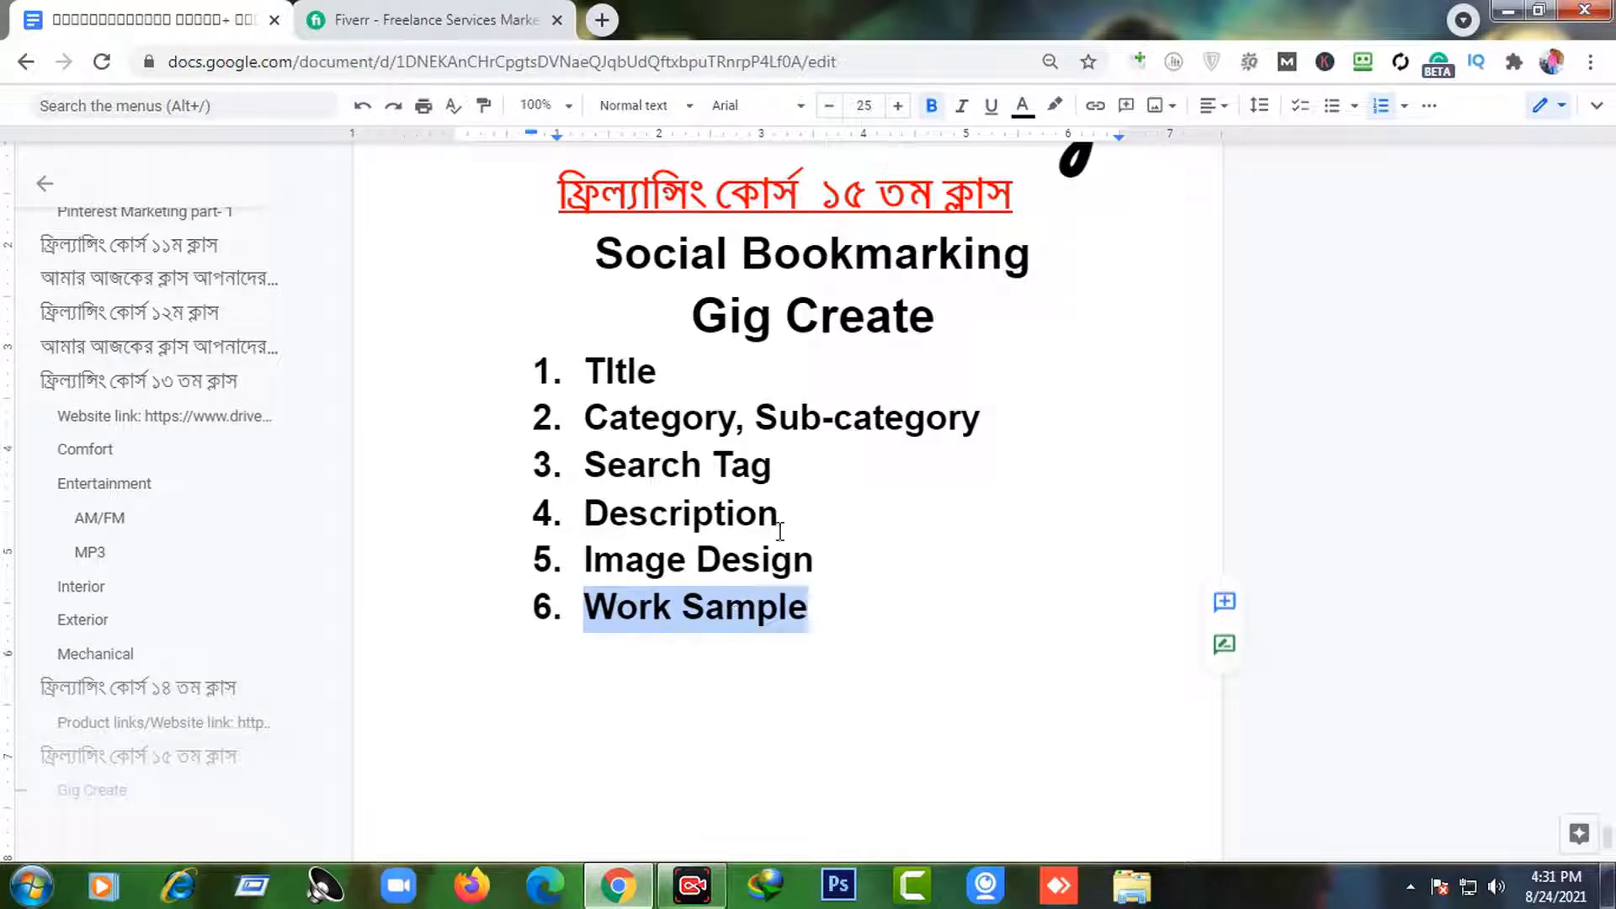
left_click(1511, 8)
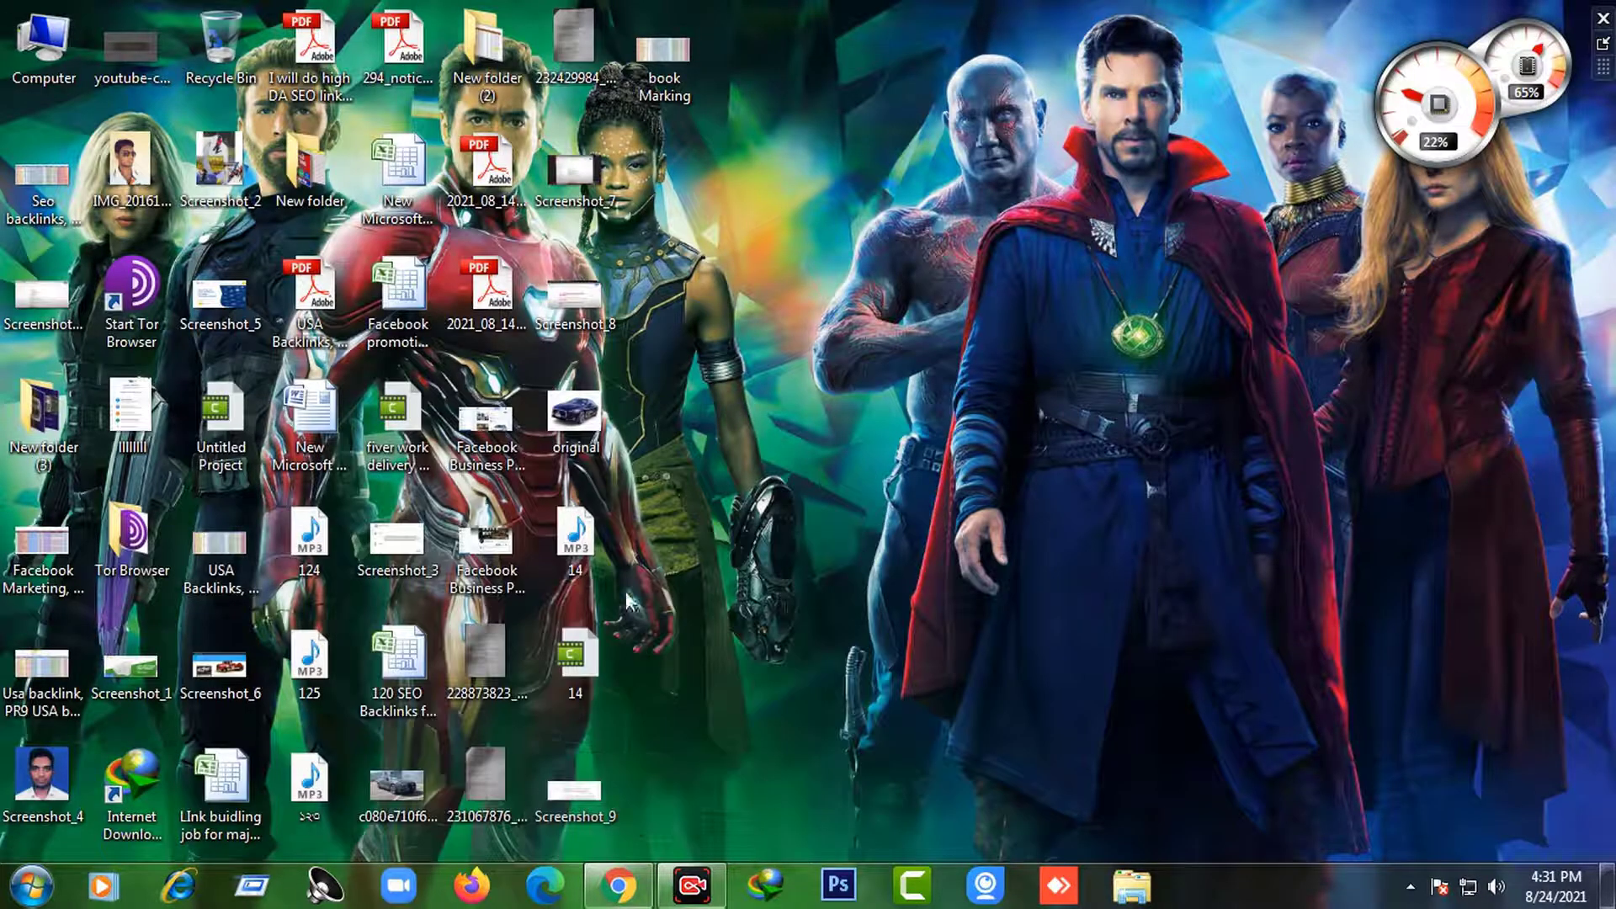
double_click(253, 785)
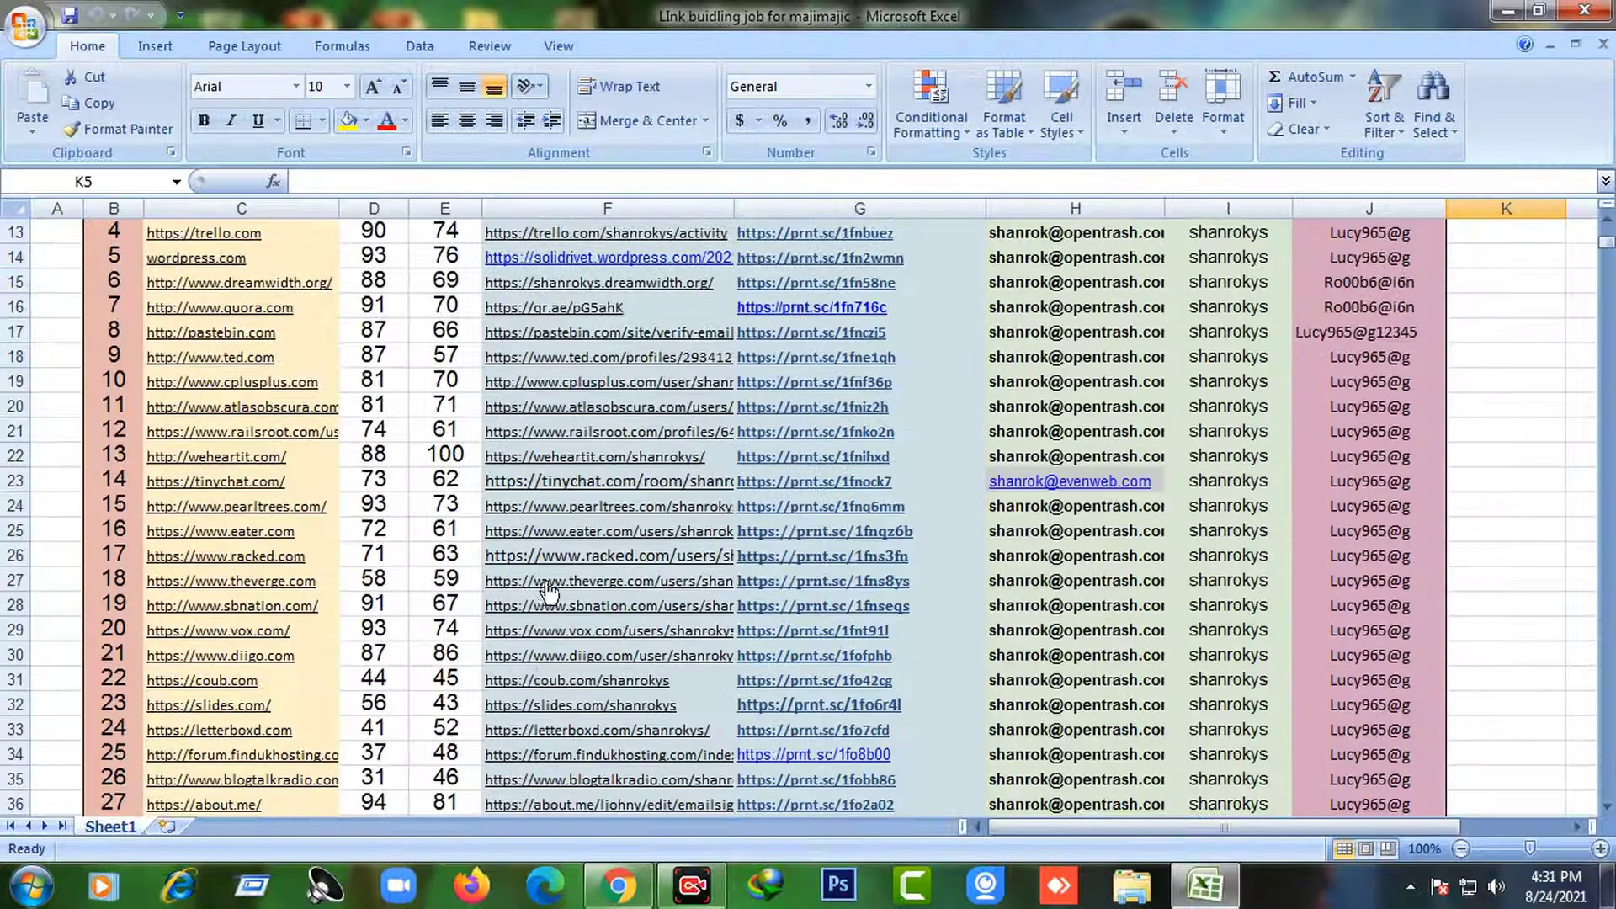
scroll(865, 515, "up", 3)
scroll(337, 480, "down", 1)
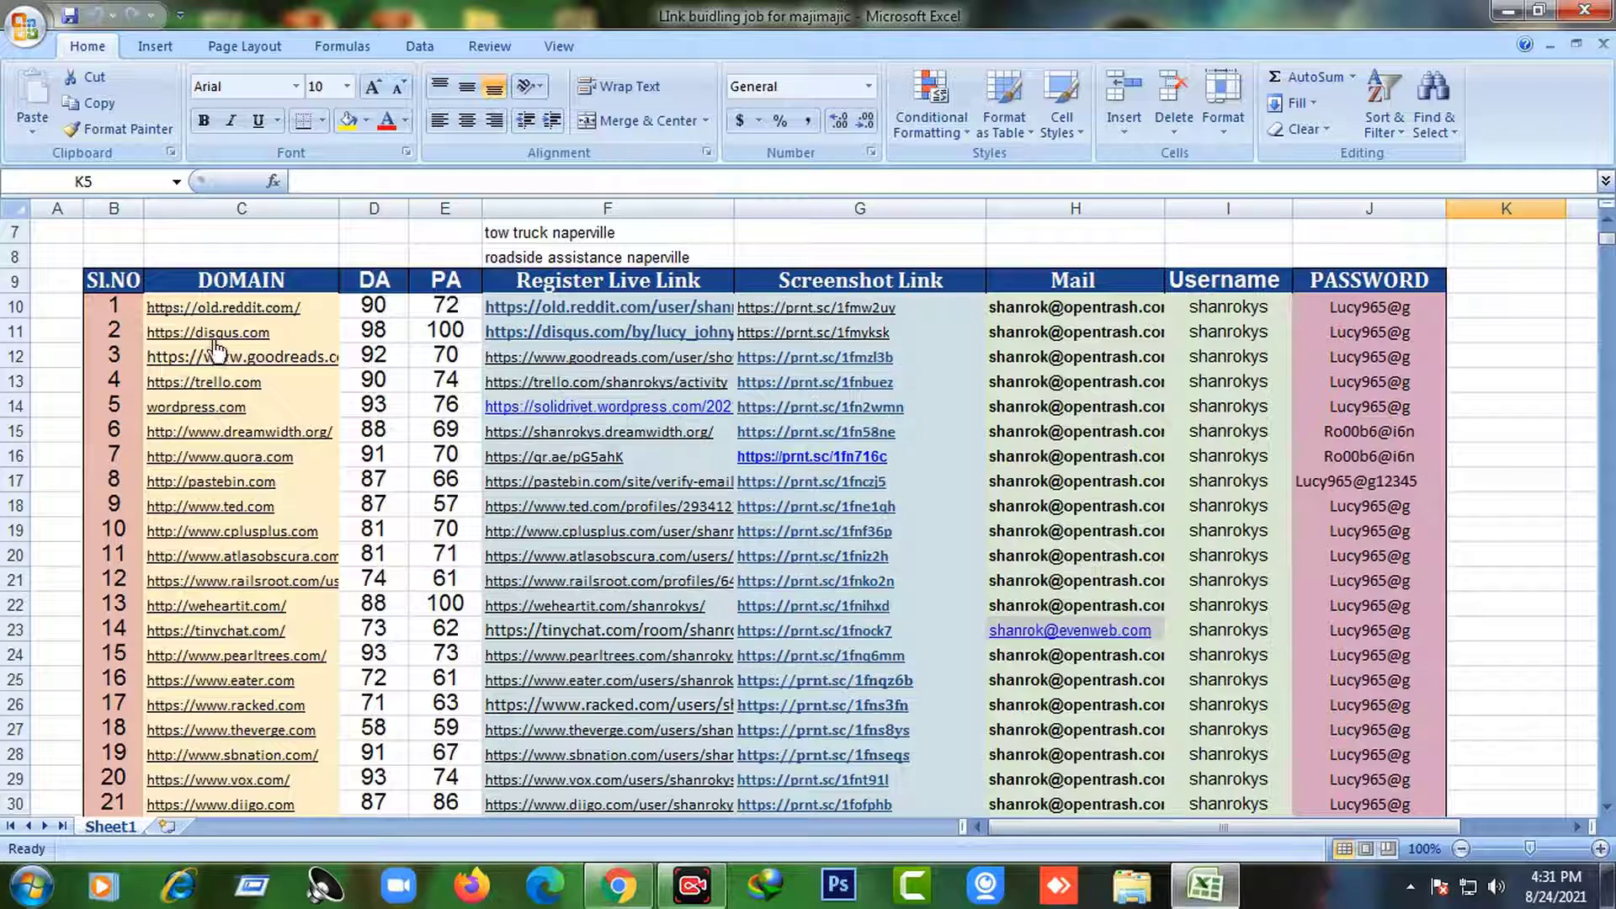
- Examine the sample report's DOMAIN, DA, PA, Register Live Link and Screenshot Link columns by selecting cells in them
left_click_drag(183, 284, 219, 284)
left_click_drag(375, 282, 489, 303)
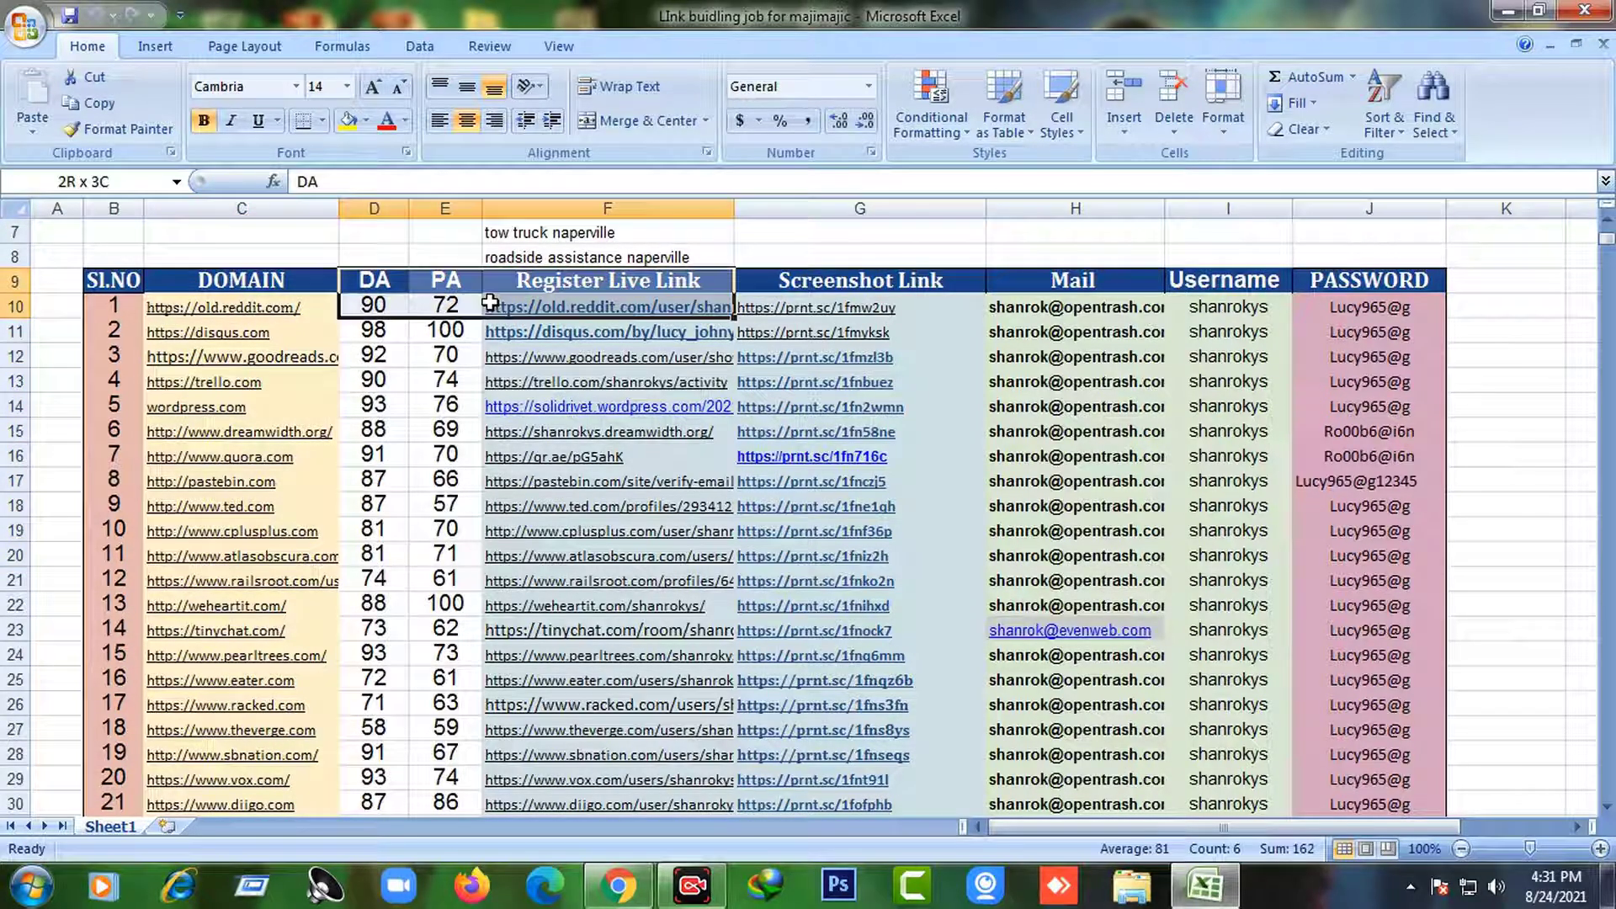
left_click(599, 402)
left_click_drag(690, 280, 705, 529)
left_click_drag(929, 282, 931, 677)
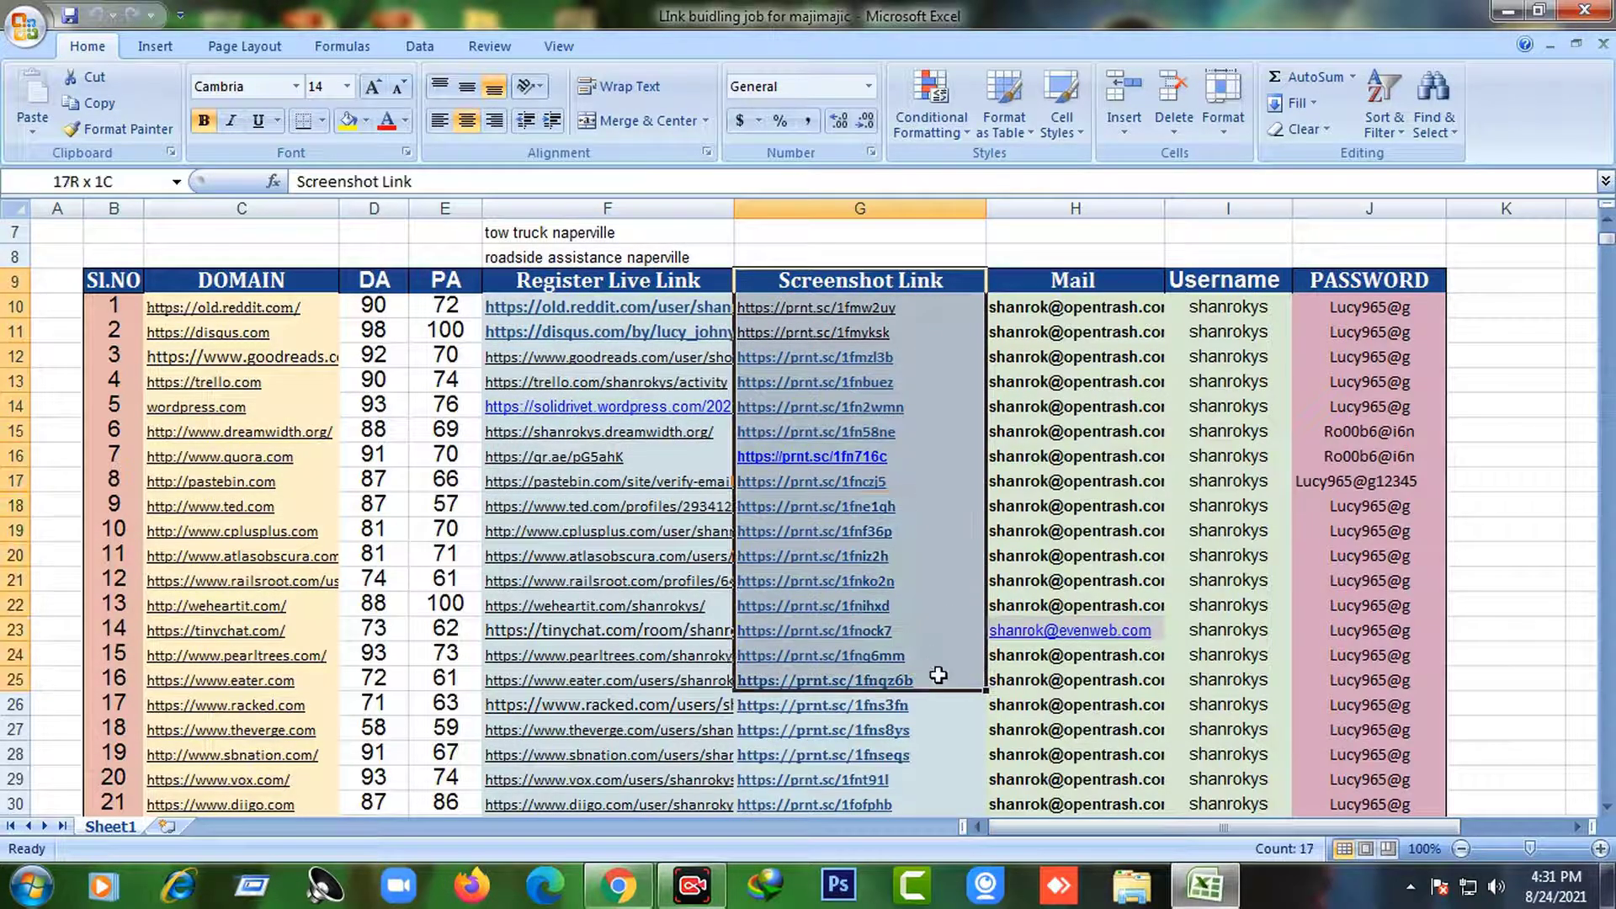
left_click(931, 680)
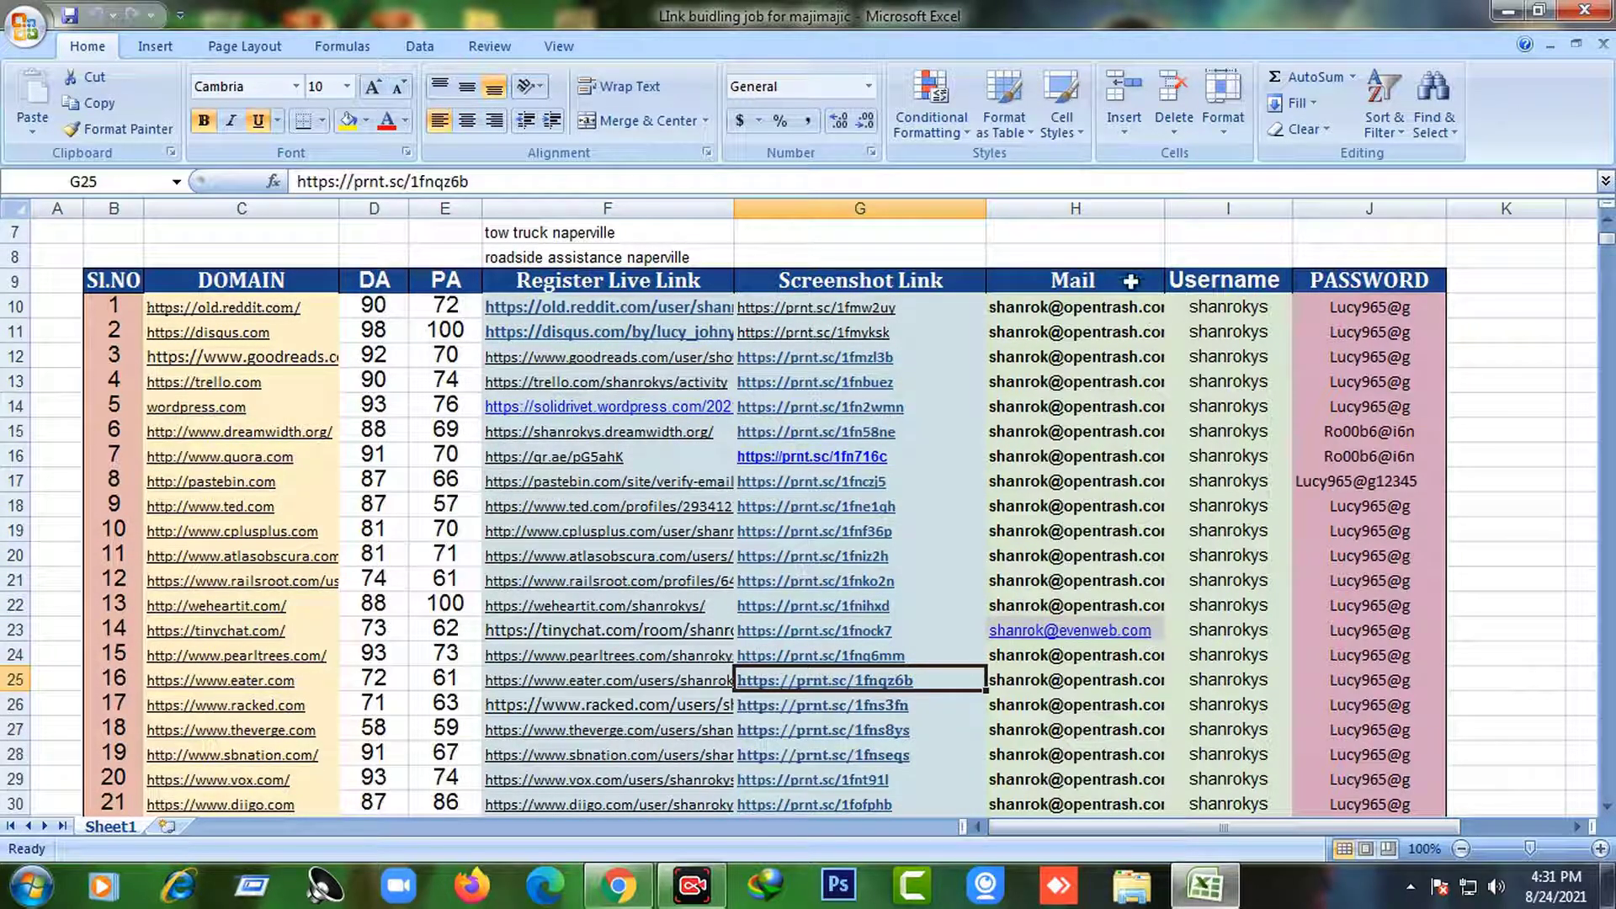
- Examine the Mail, Username and PASSWORD columns of the report by selecting their cells in turn
left_click_drag(1132, 282, 1094, 557)
left_click_drag(1203, 305, 1229, 580)
left_click_drag(1368, 304, 1363, 633)
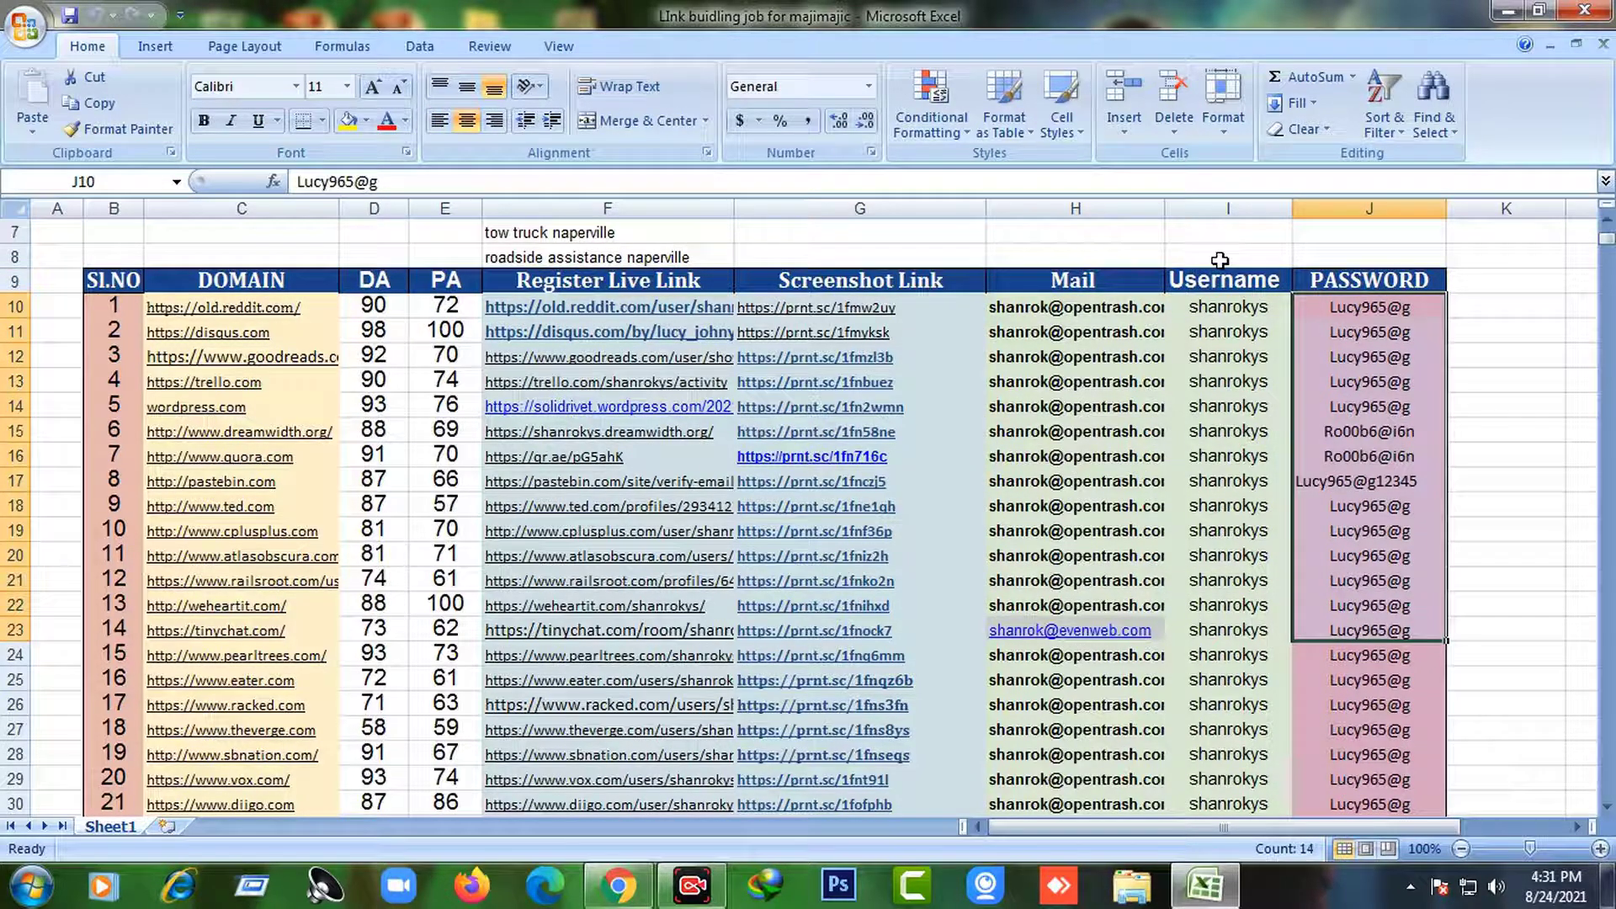
- Minimize the workbook and switch back to the Gig Create outline in Google Docs
left_click(1508, 11)
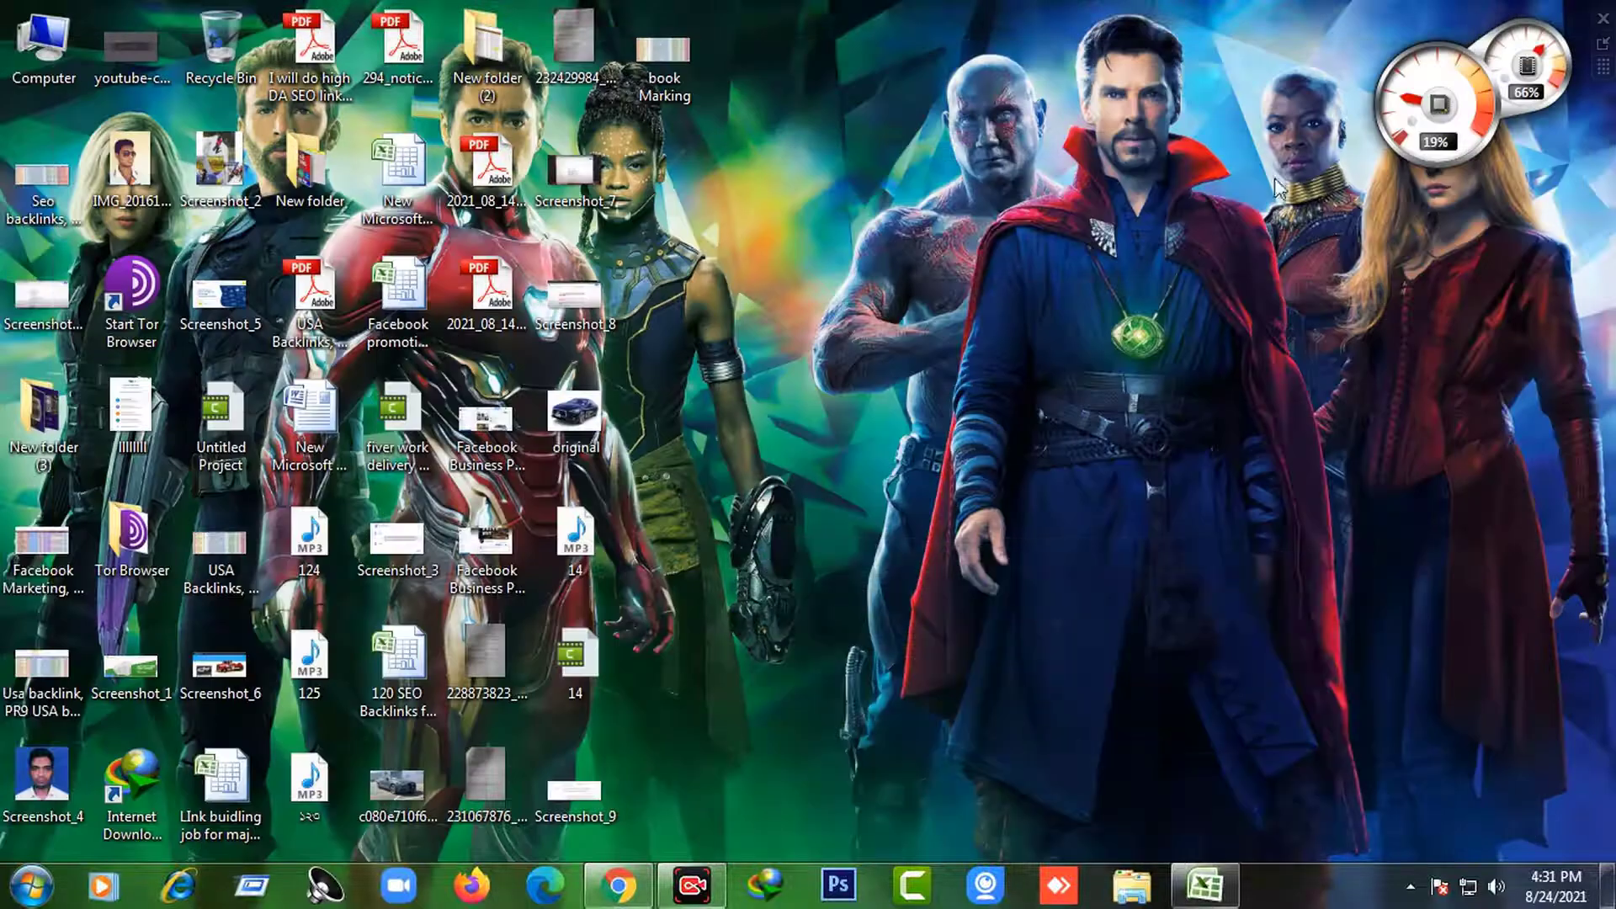
left_click(638, 876)
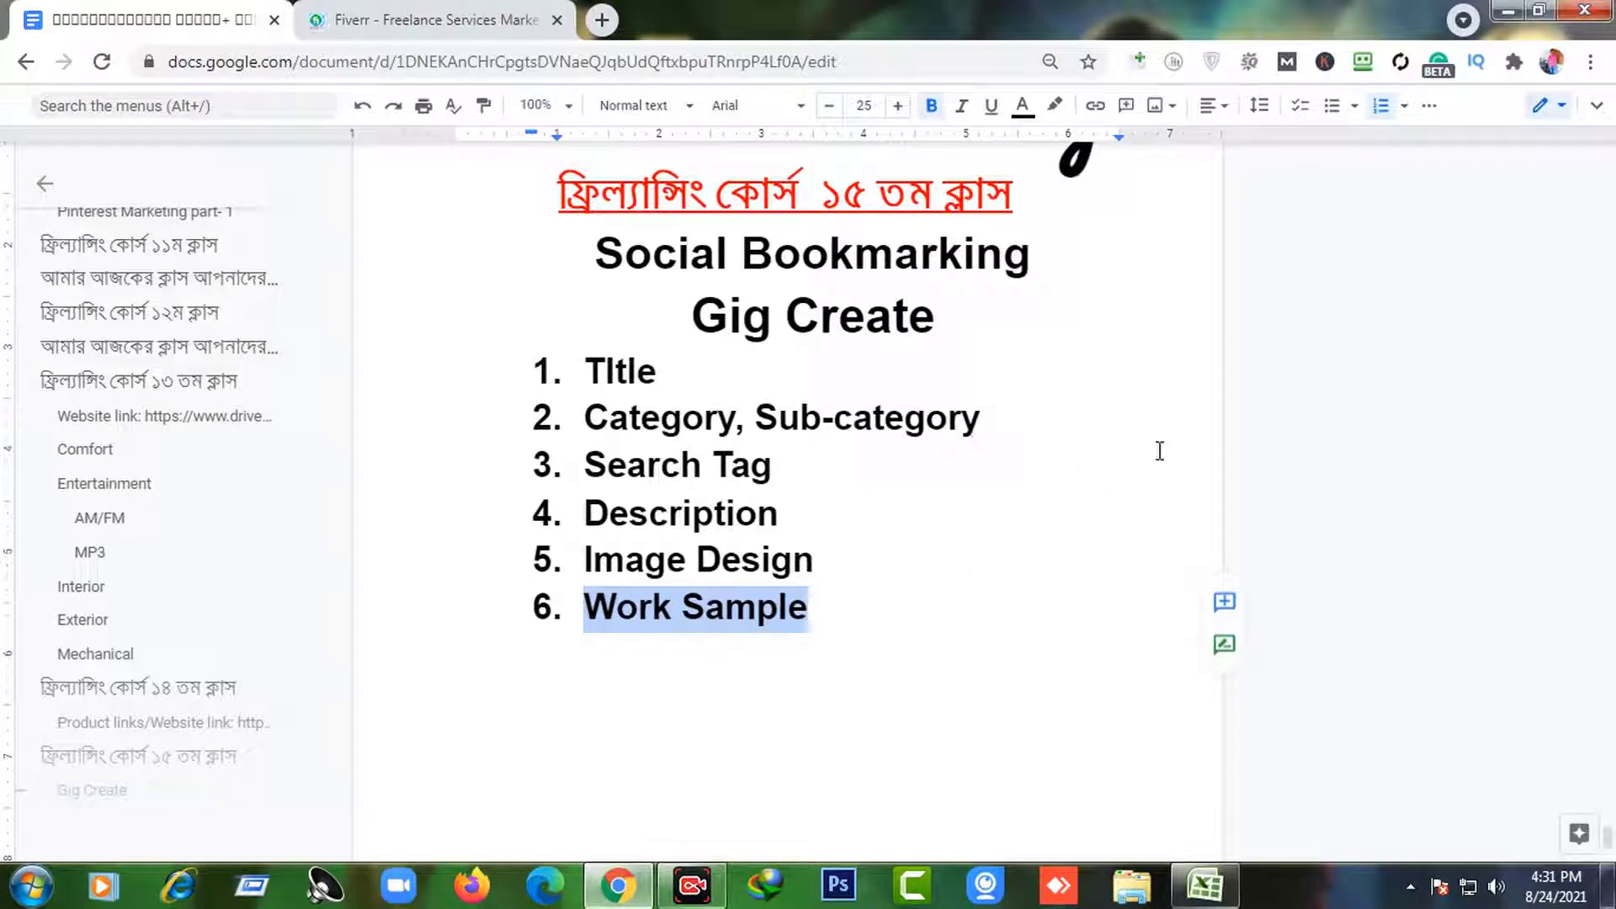
left_click(702, 901)
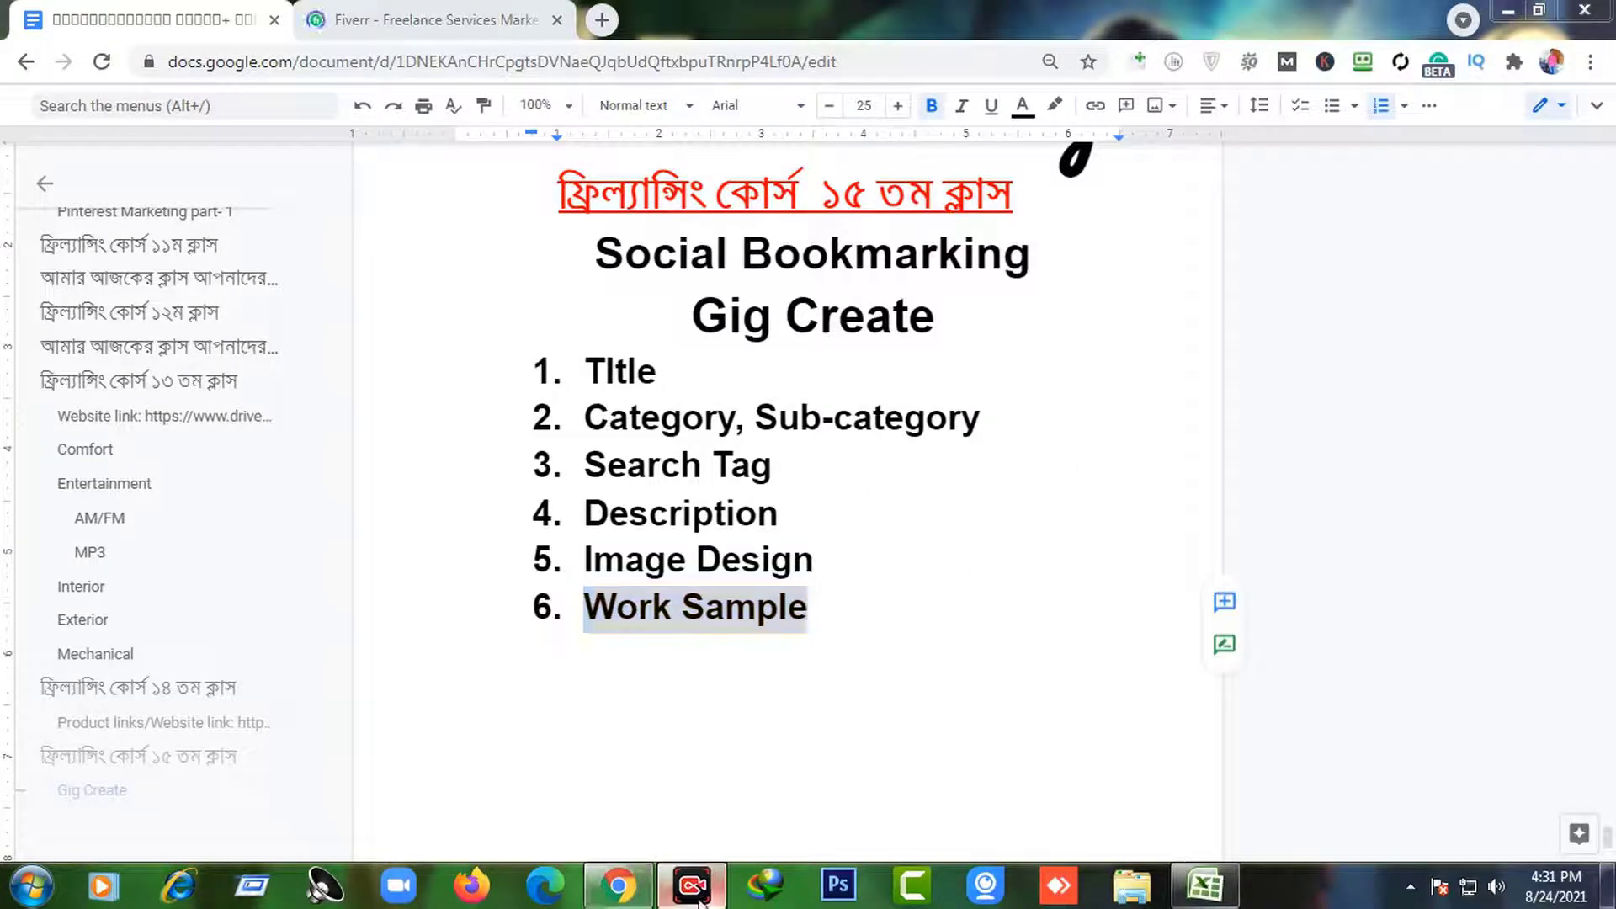
left_click(636, 892)
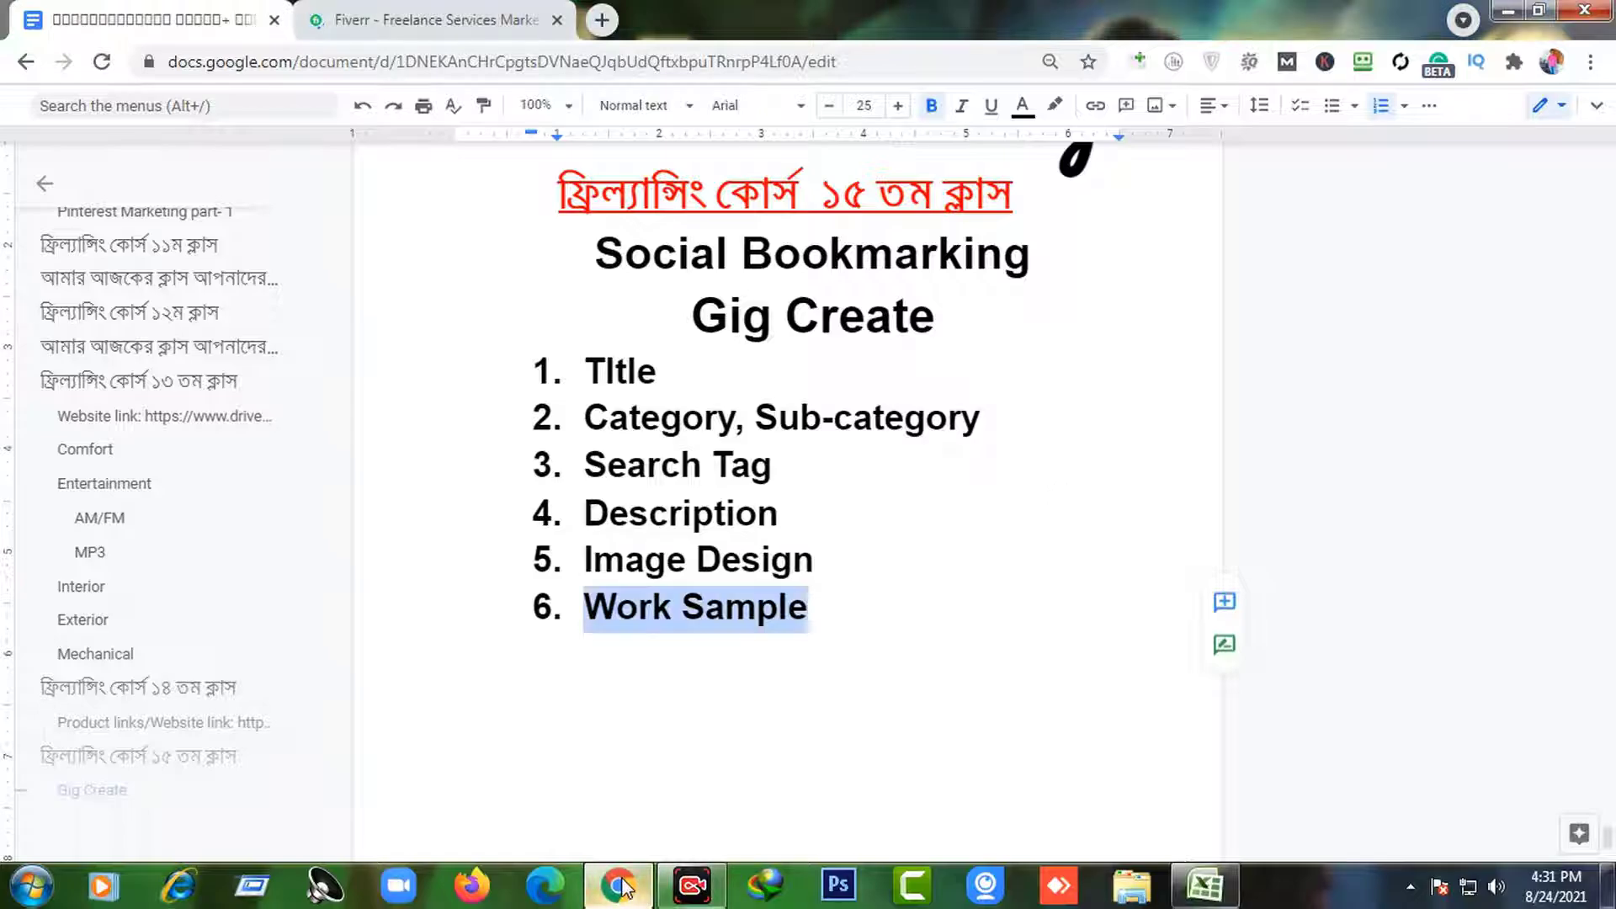
- Minimize the browser and bring the link building workbook back up in Excel
left_click(1507, 10)
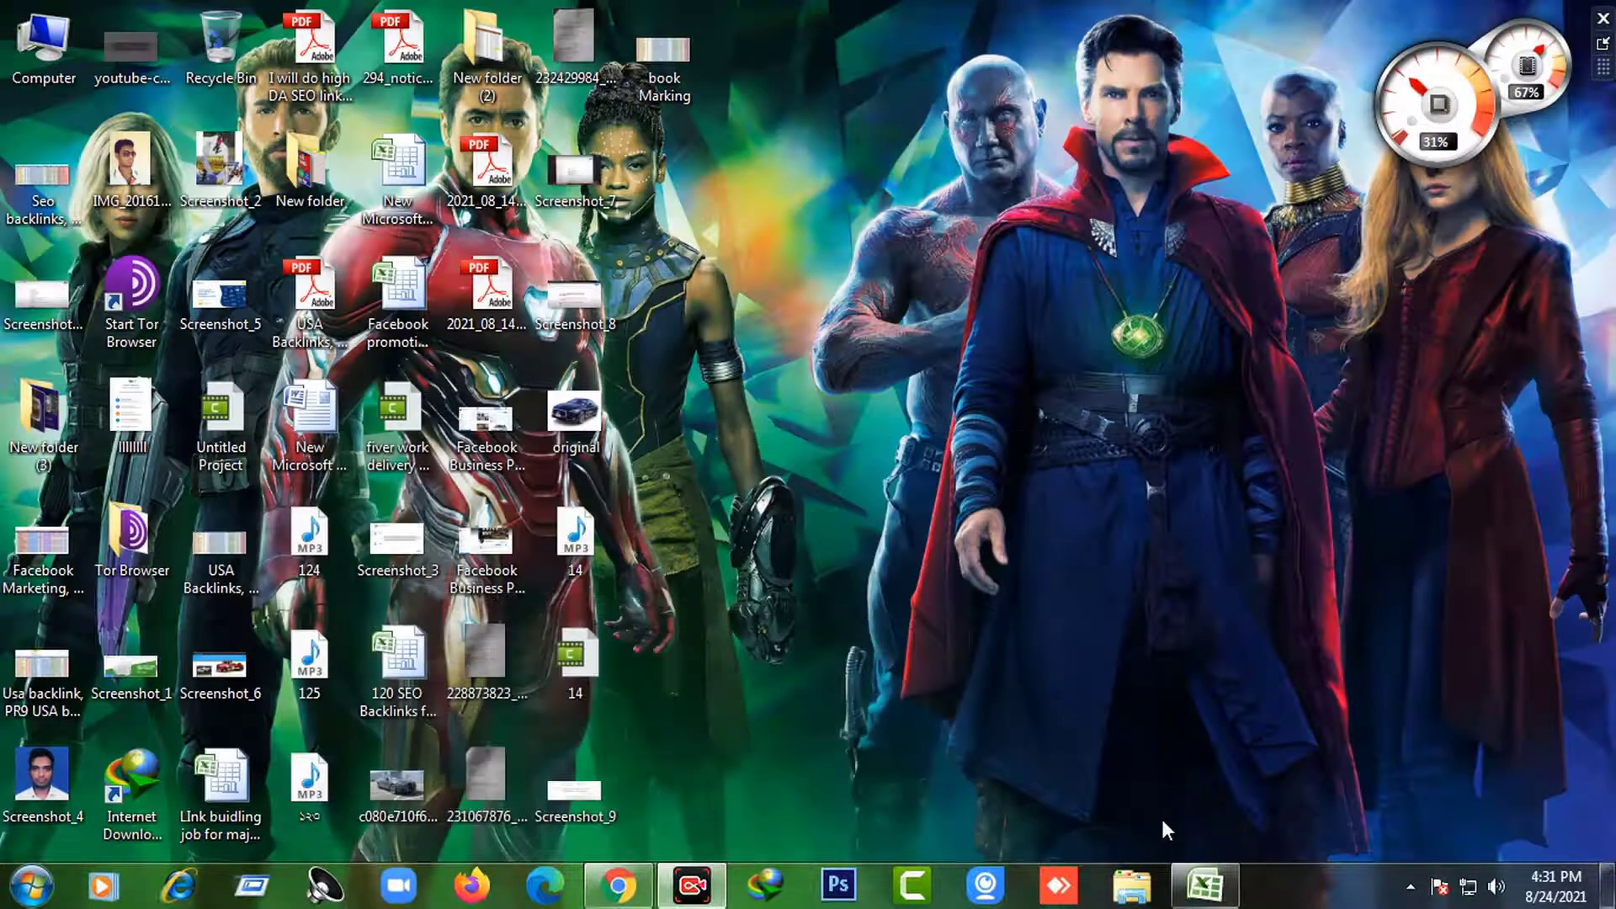
left_click(1206, 885)
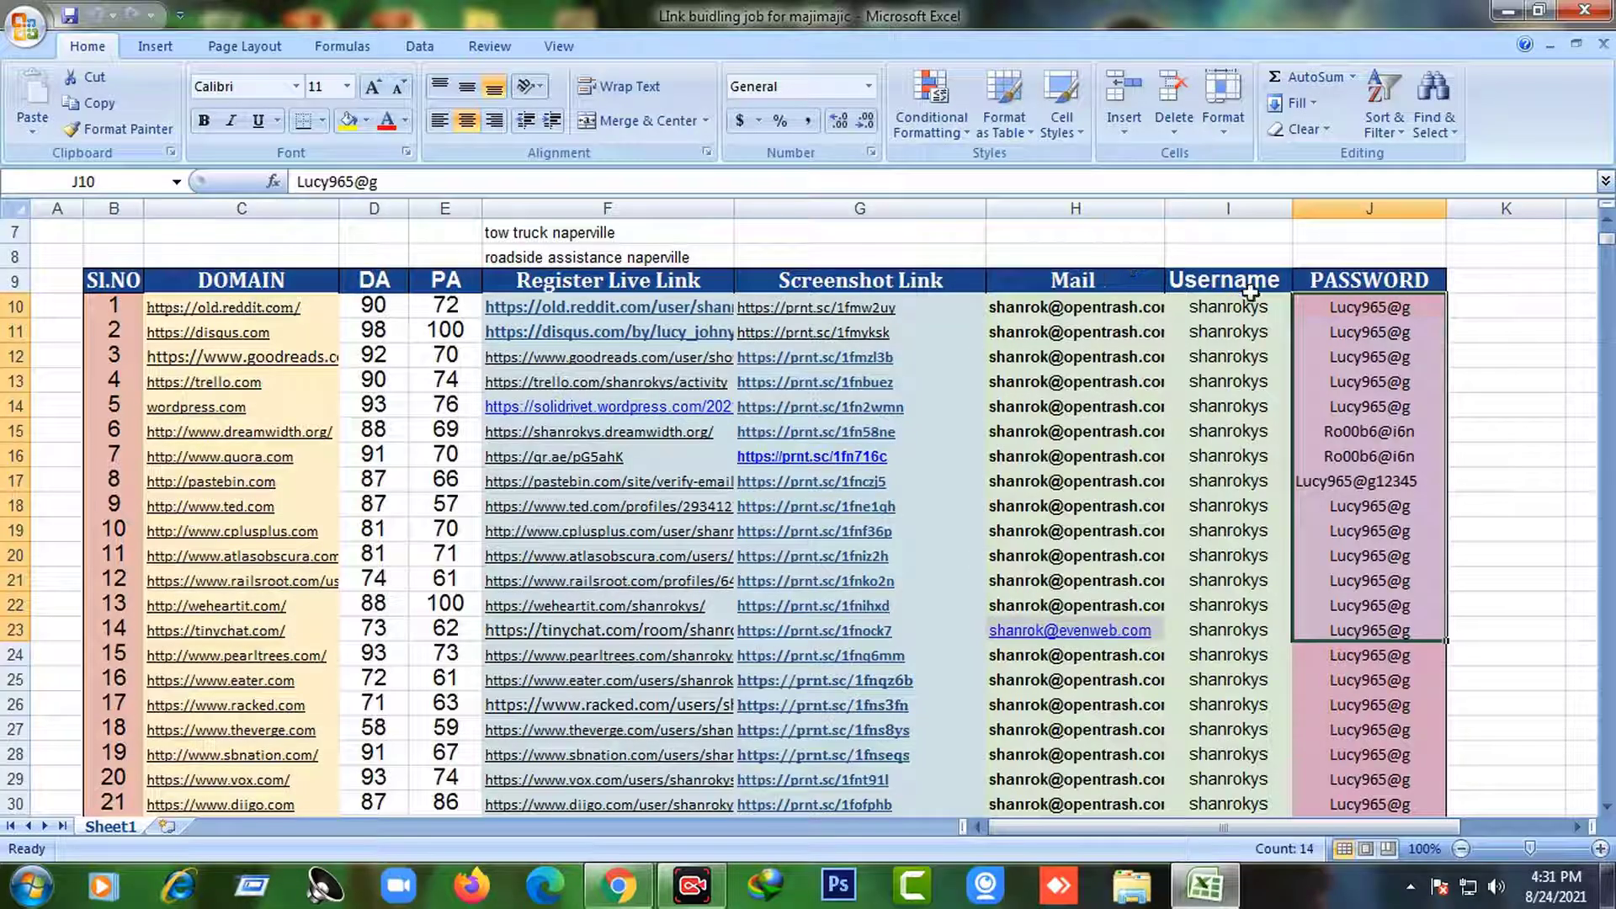
- Examine the login details in the report by selecting cells in the Username, PASSWORD and Mail columns
left_click_drag(1251, 291, 1281, 353)
left_click_drag(1347, 263, 1361, 335)
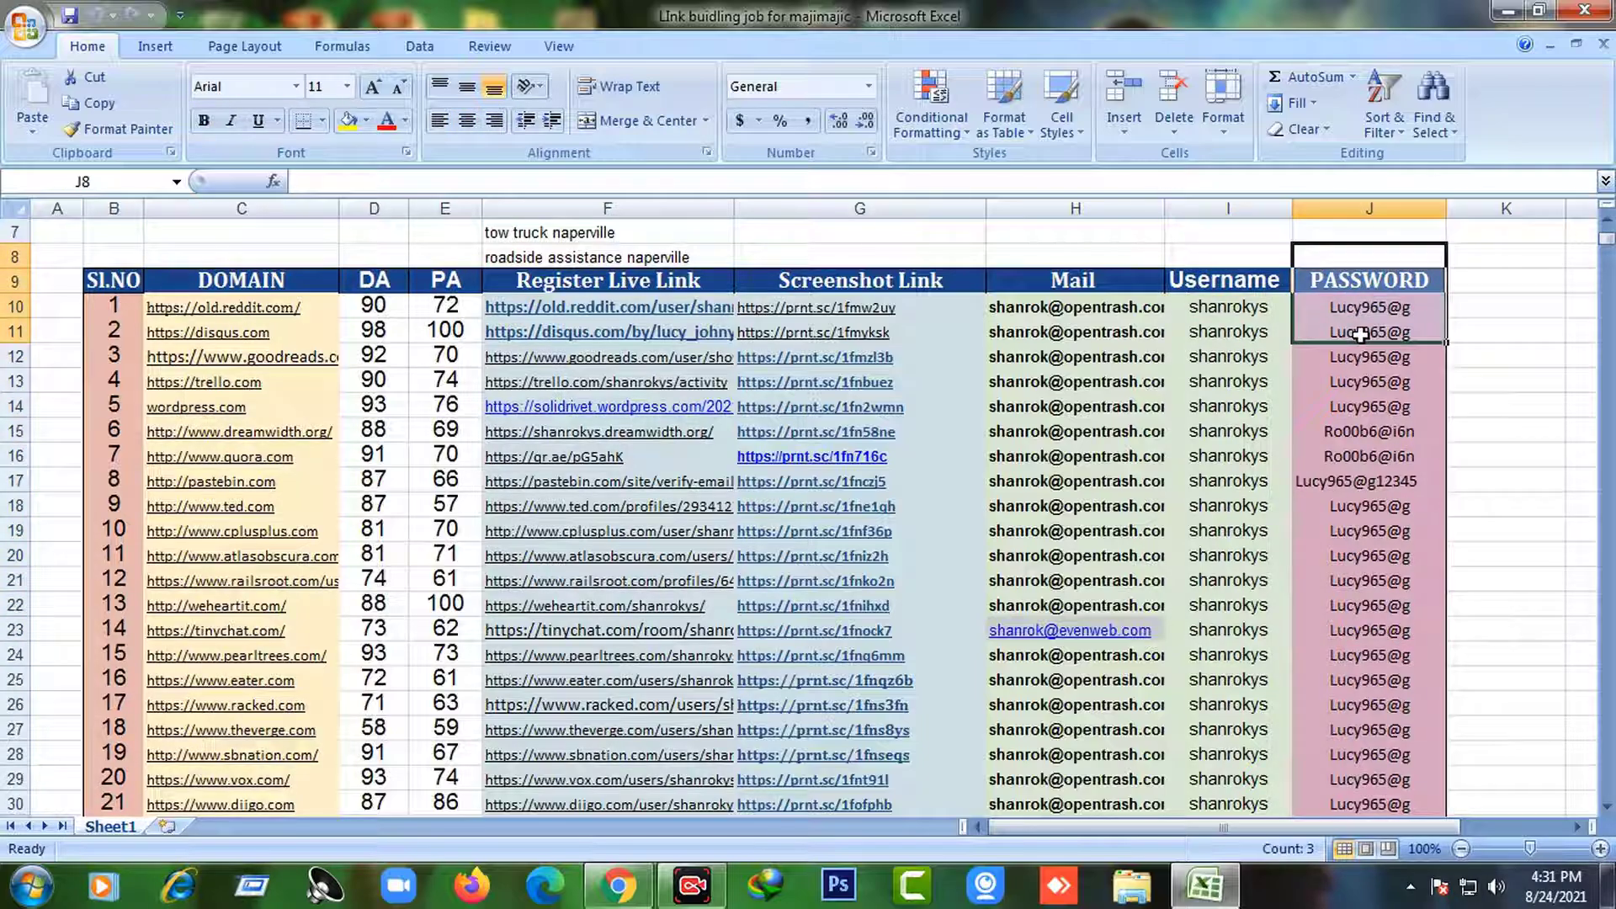
left_click(1464, 333)
left_click_drag(1225, 282, 1347, 629)
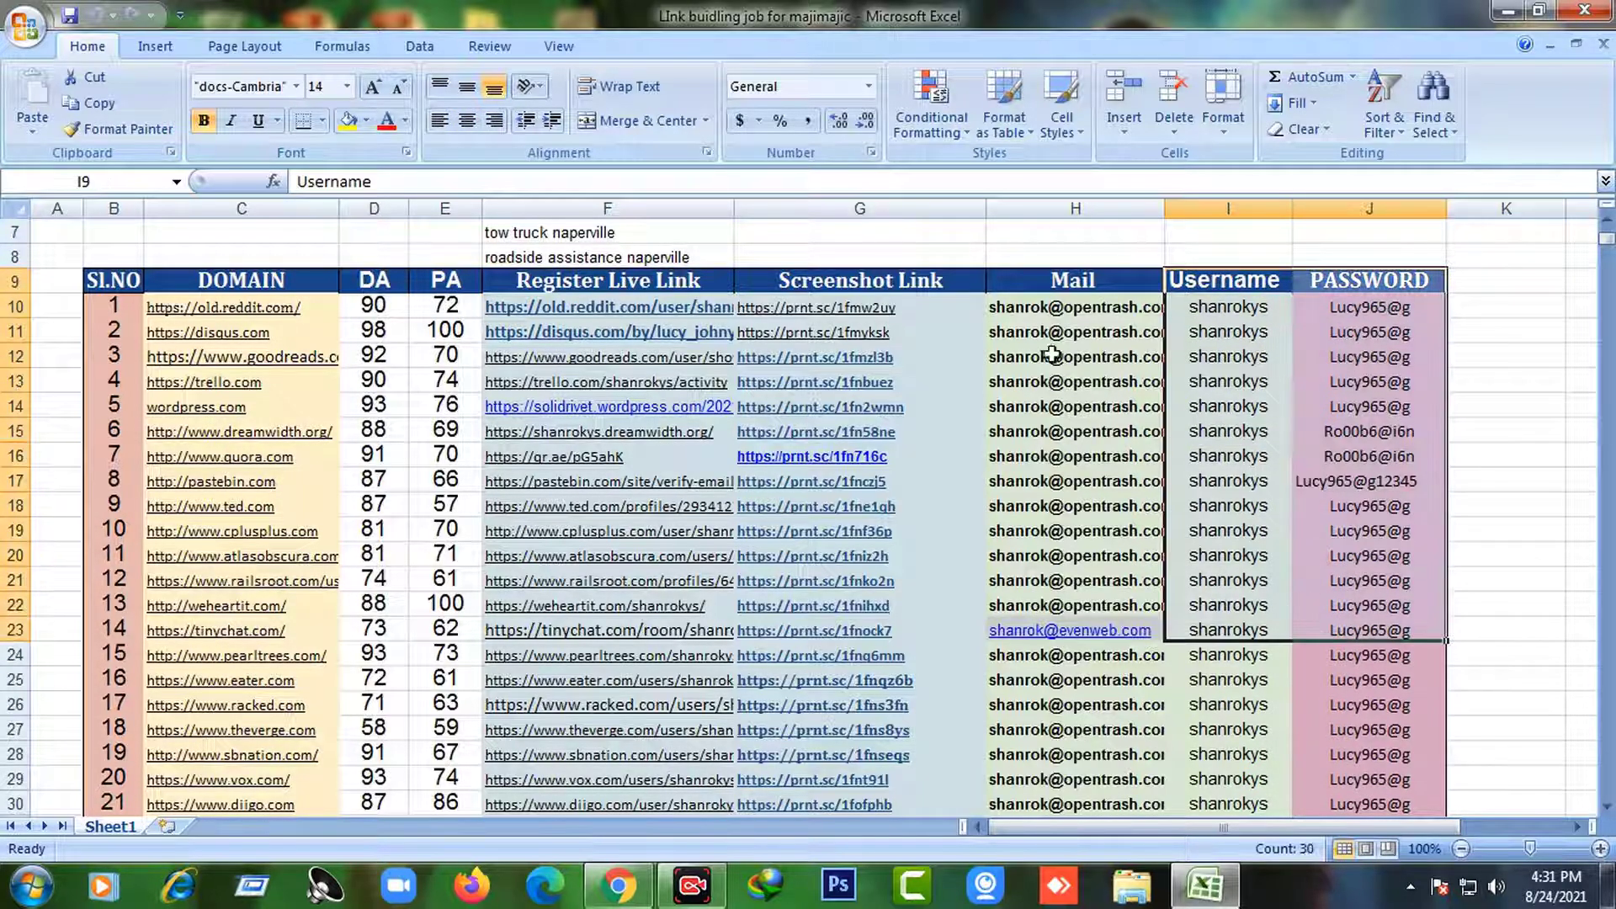
left_click(1087, 278)
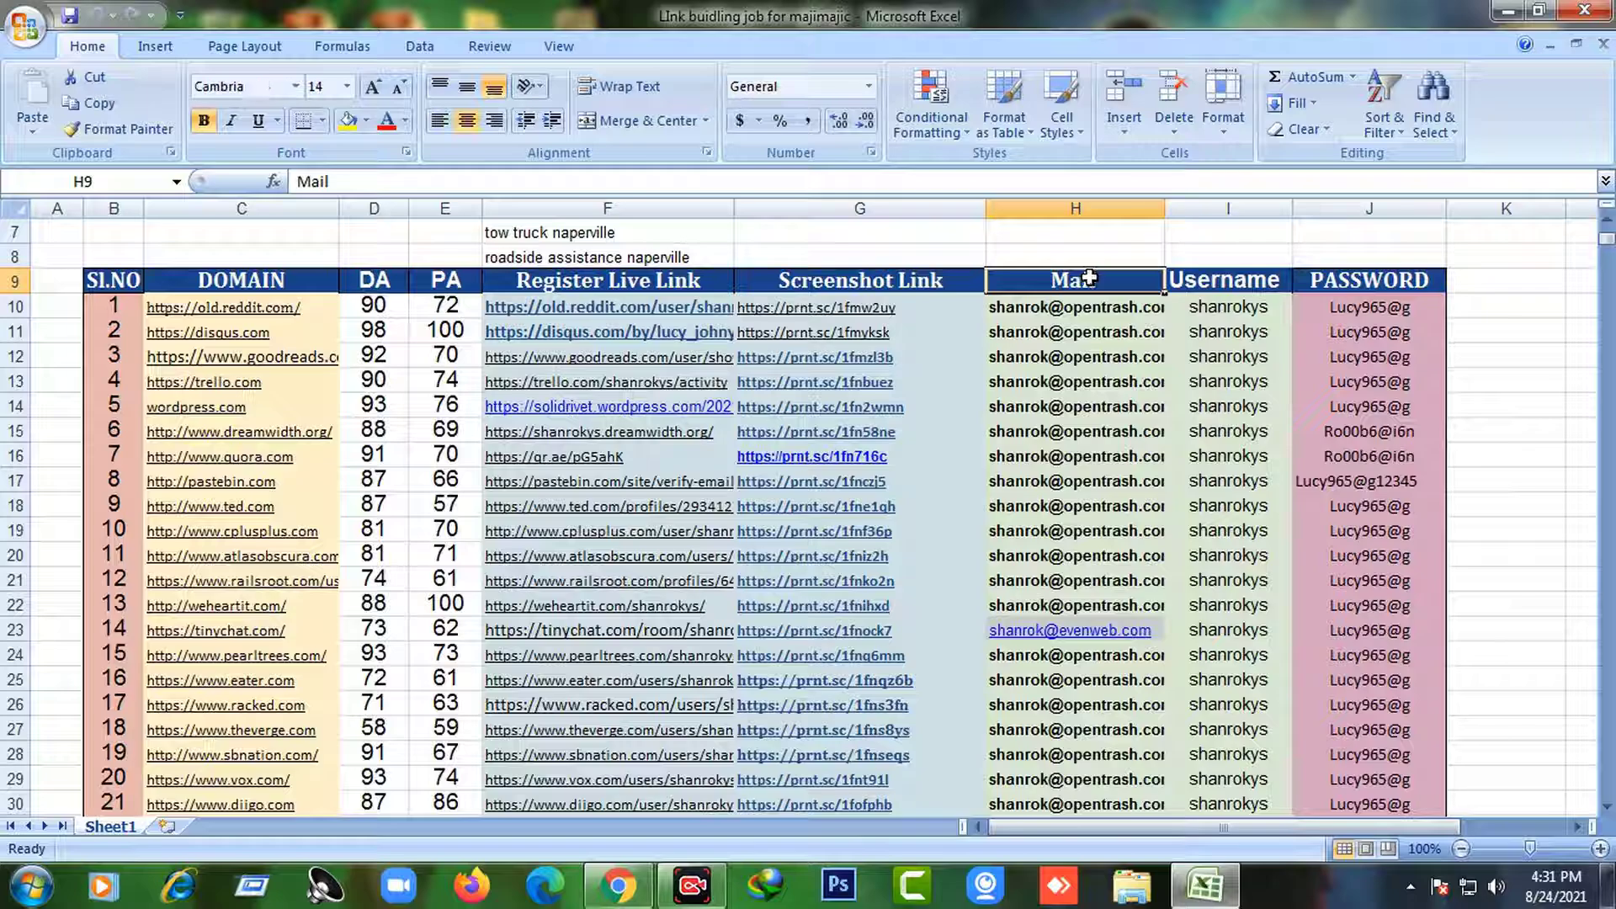
- Highlight the header and first entry from Sl.NO through Screenshot Link to review those report columns
left_click(118, 286)
left_click_drag(118, 286, 860, 294)
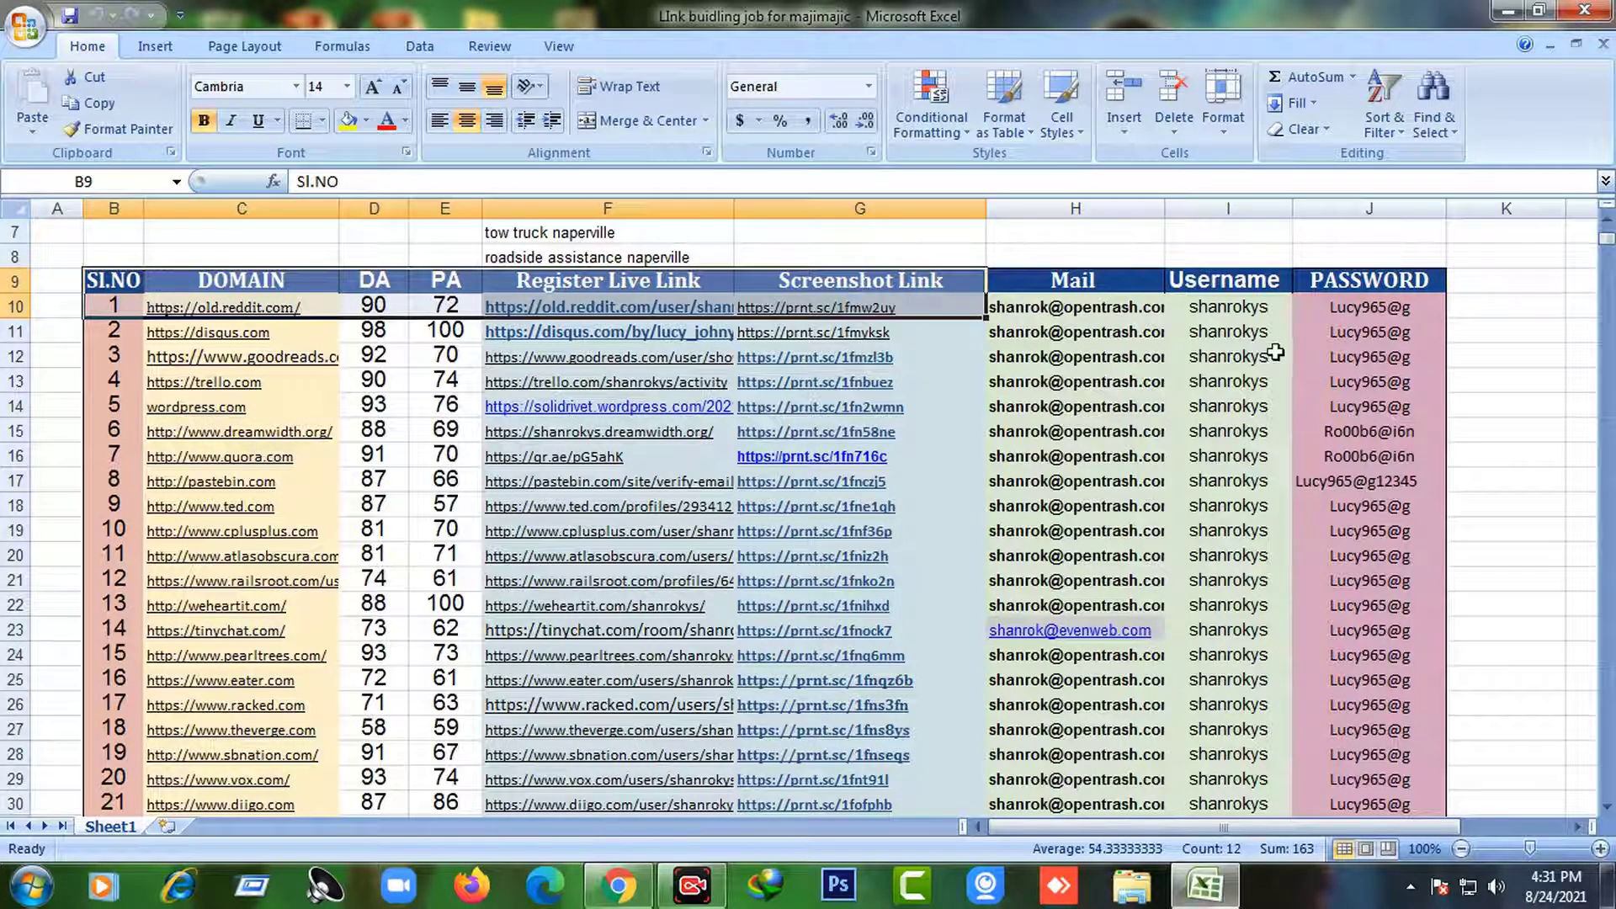
scroll(1275, 354, "down", 1)
scroll(1123, 353, "up", 3)
scroll(1212, 419, "down", 1)
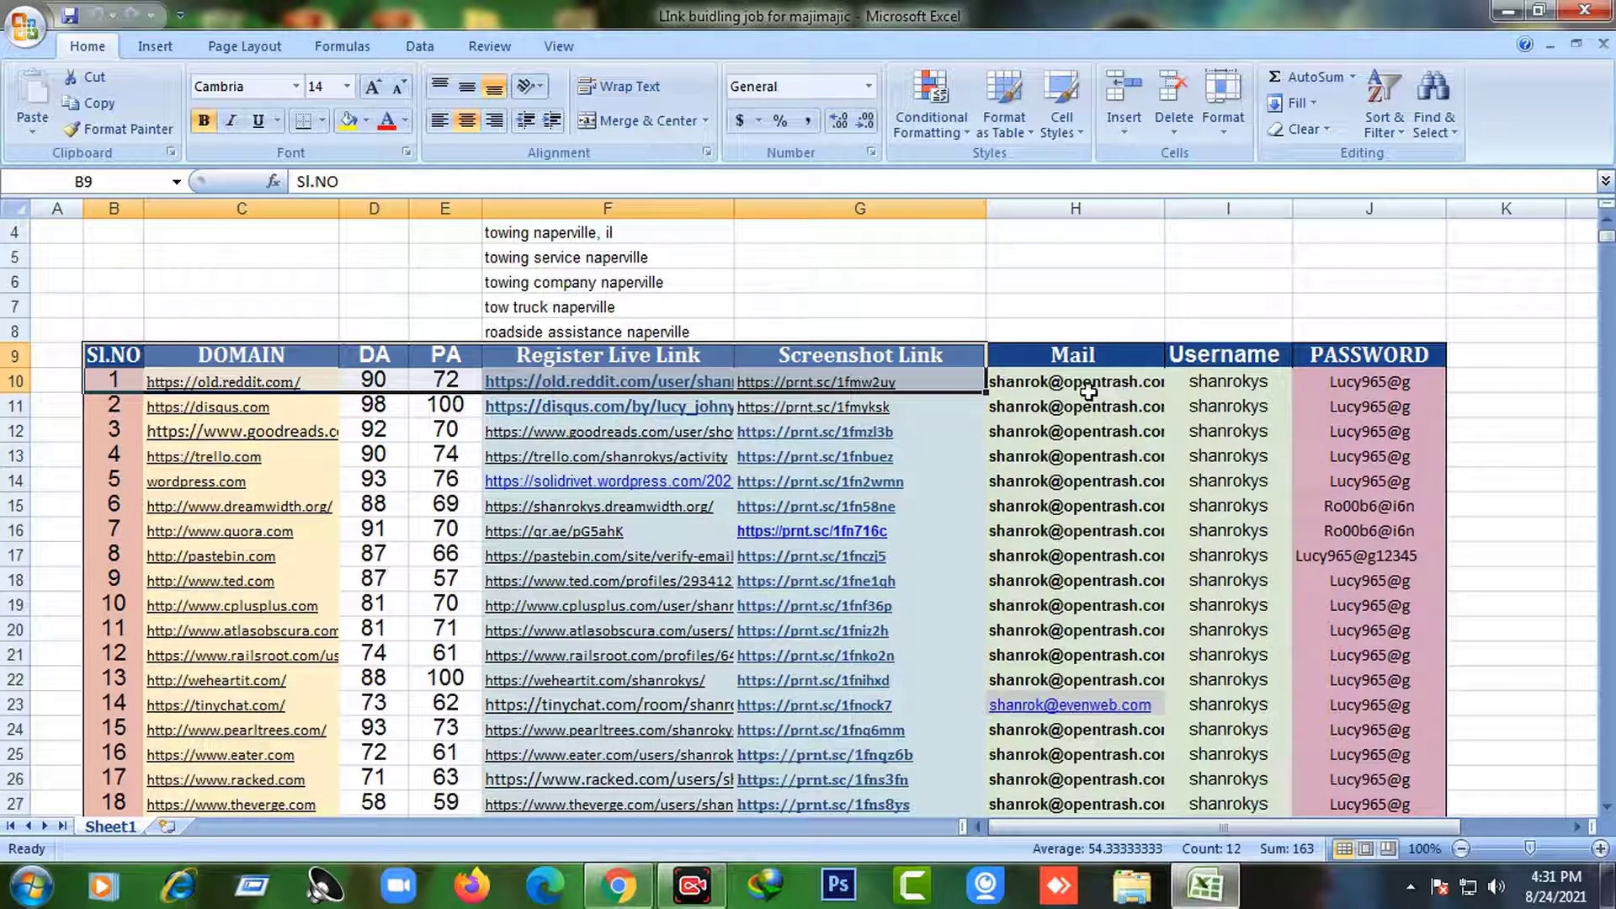
left_click_drag(1003, 337, 1021, 315)
left_click(897, 282)
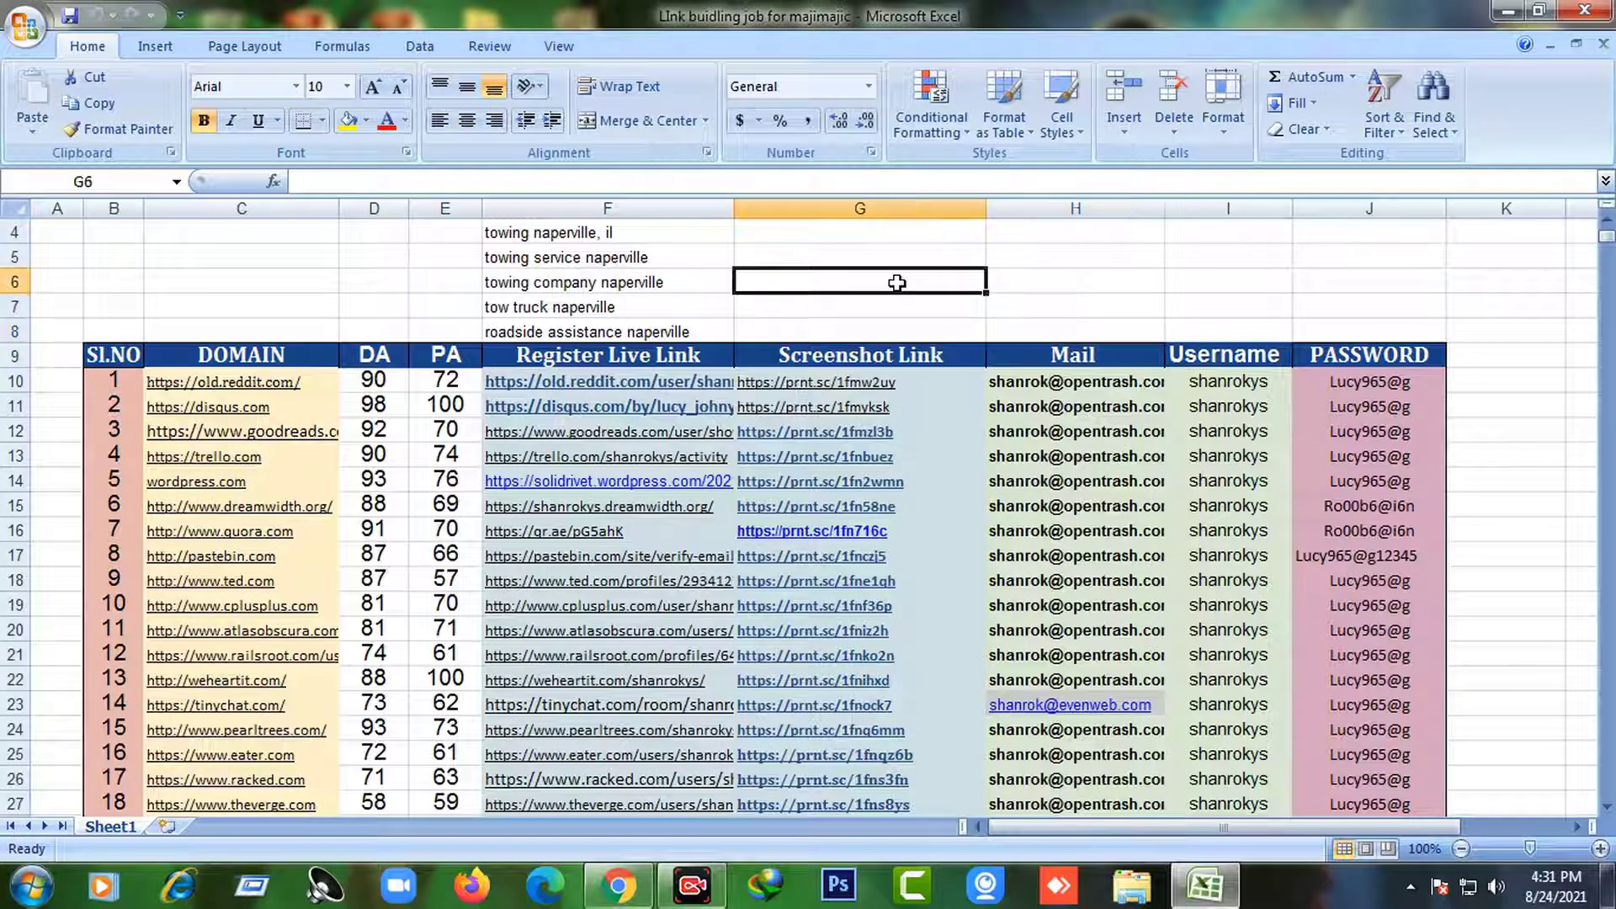
left_click(1075, 313)
left_click(1359, 287)
left_click(1414, 307)
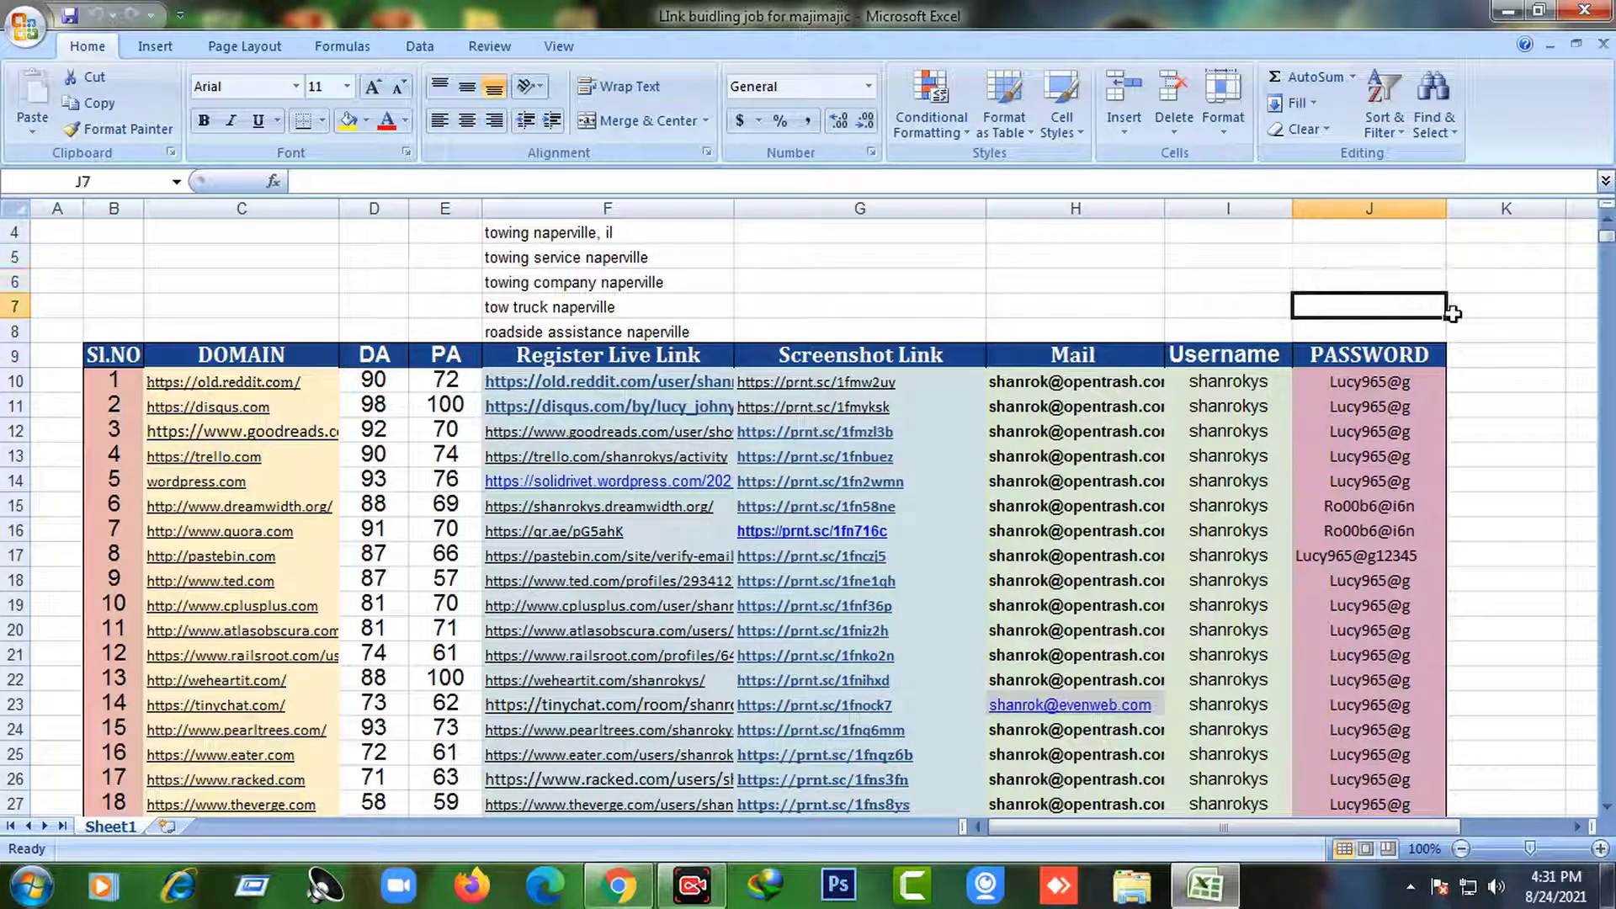
left_click(1464, 311)
left_click(1491, 333)
left_click(1505, 376)
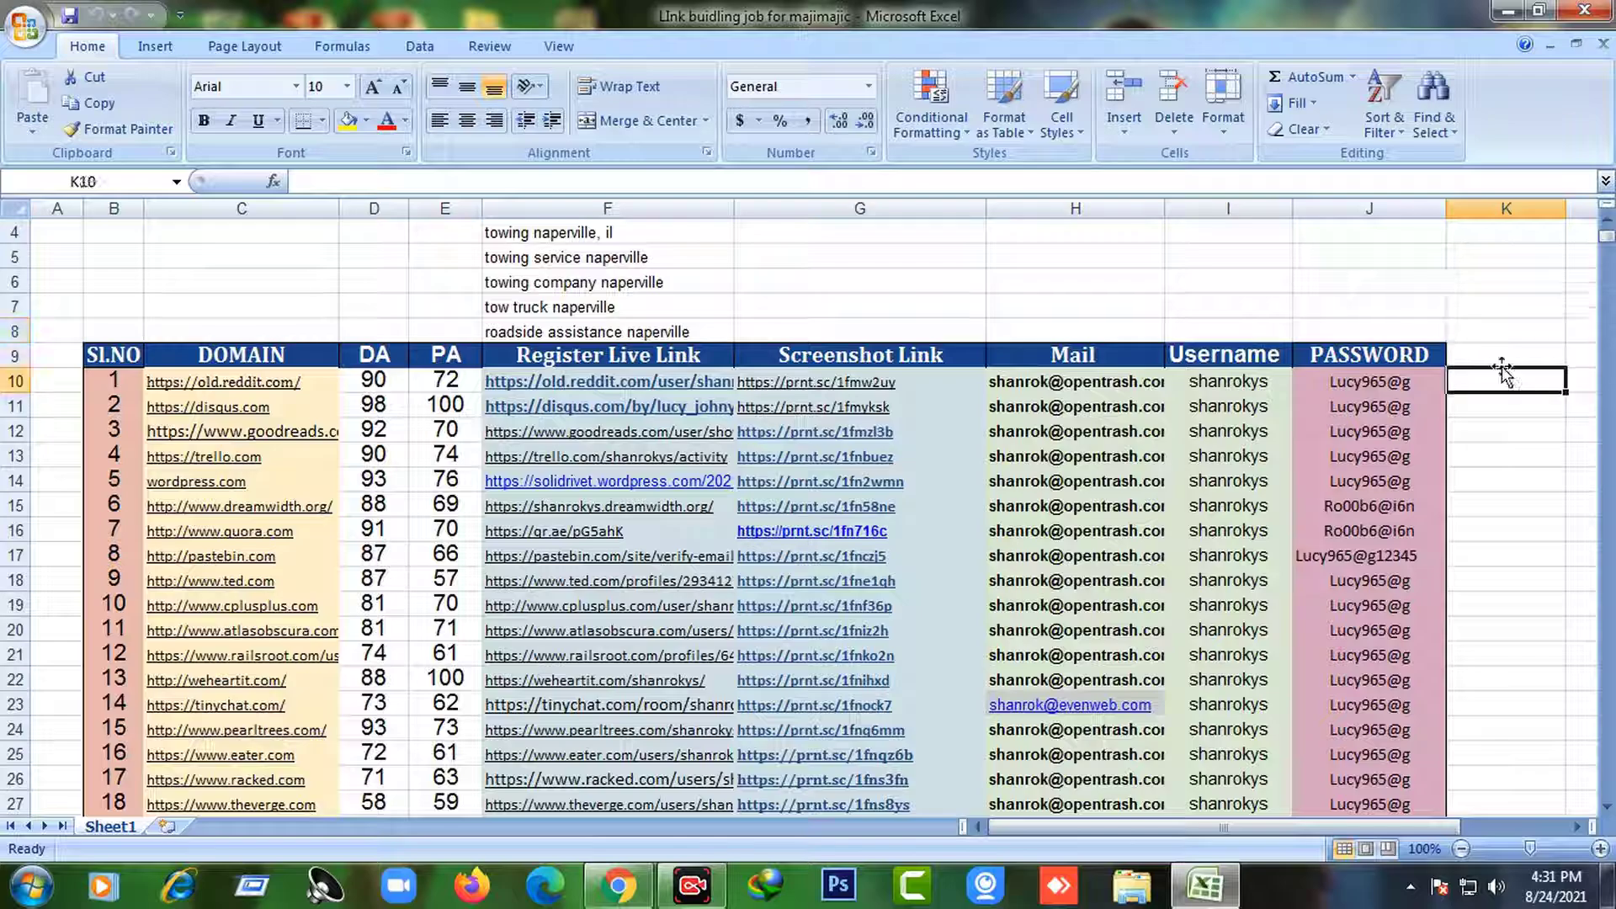
left_click(1483, 349)
left_click(1387, 323)
left_click(1212, 335)
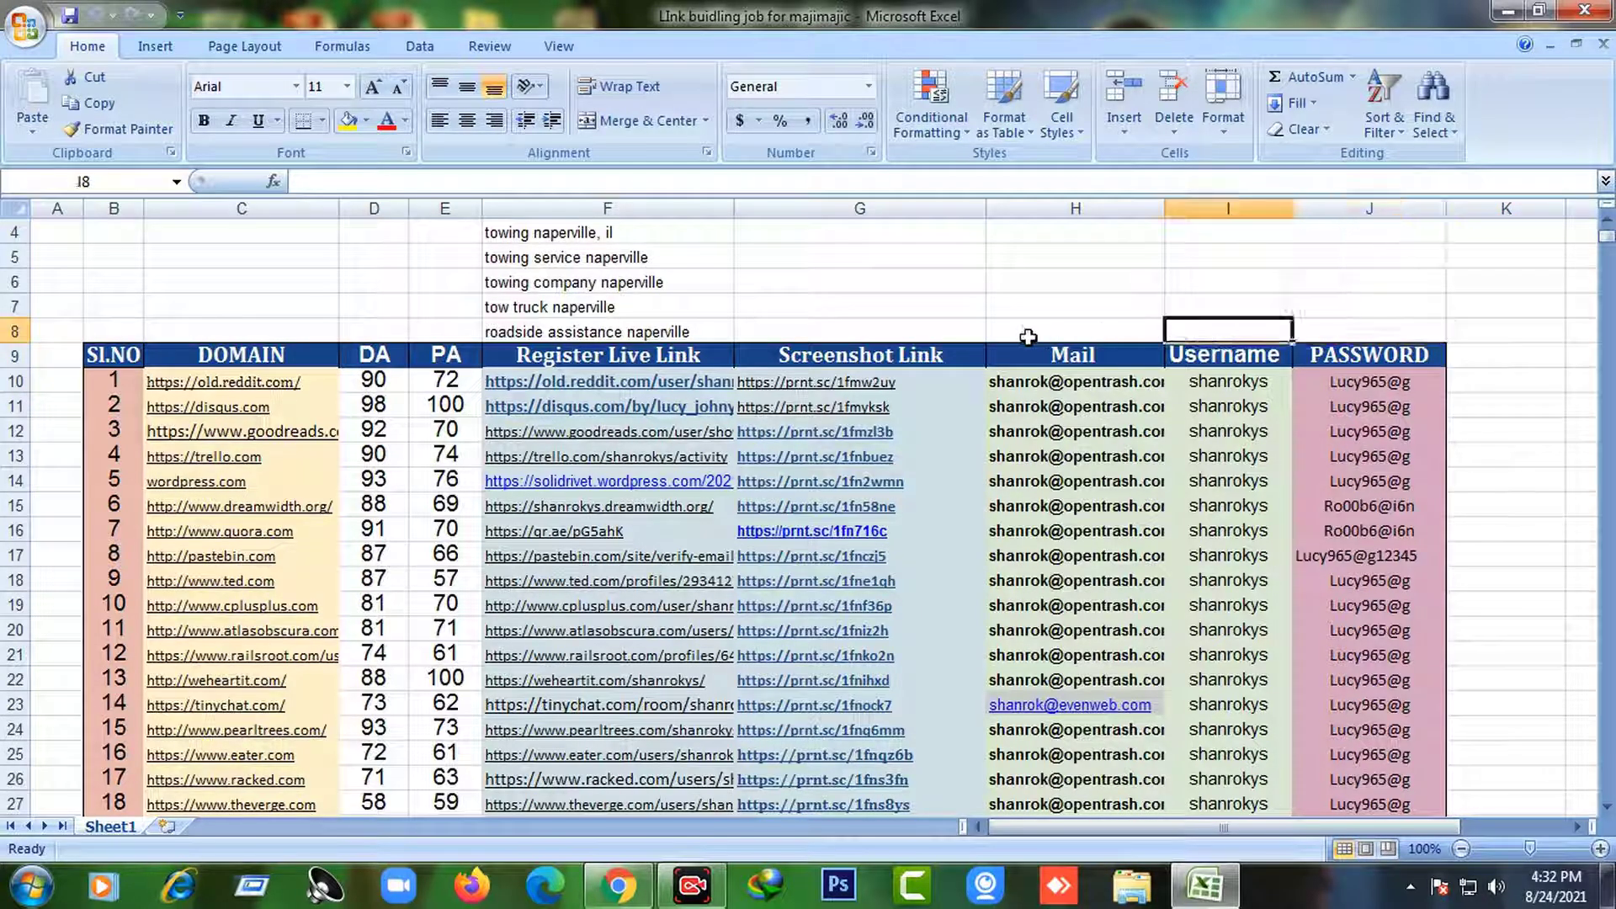
left_click(1027, 337)
left_click(1250, 324)
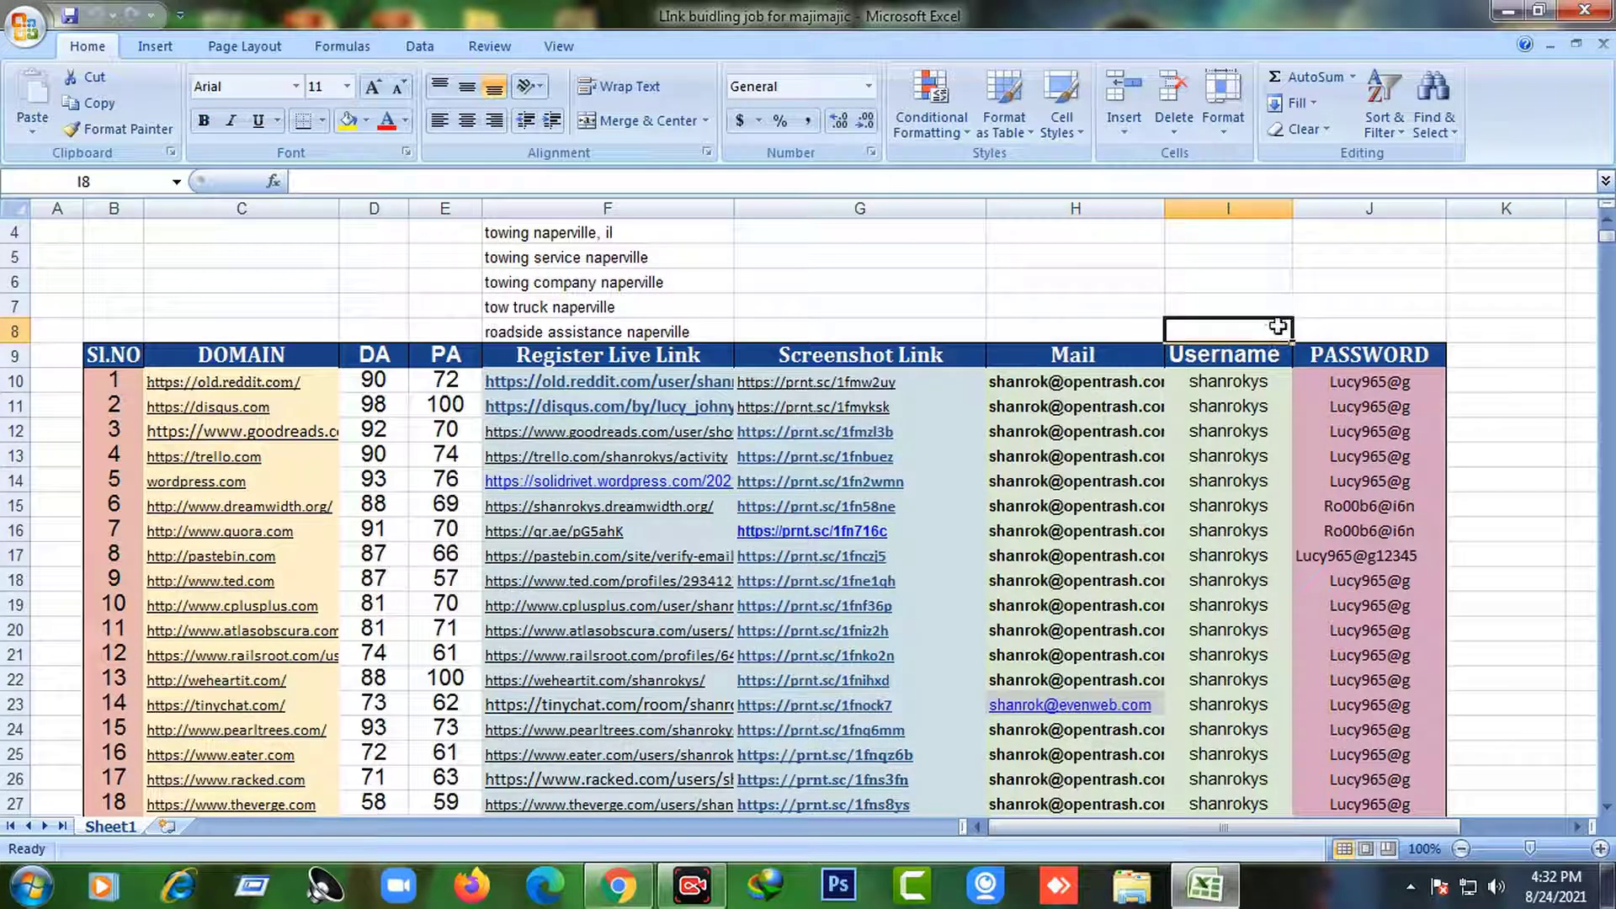
left_click(1349, 321)
left_click(1482, 378)
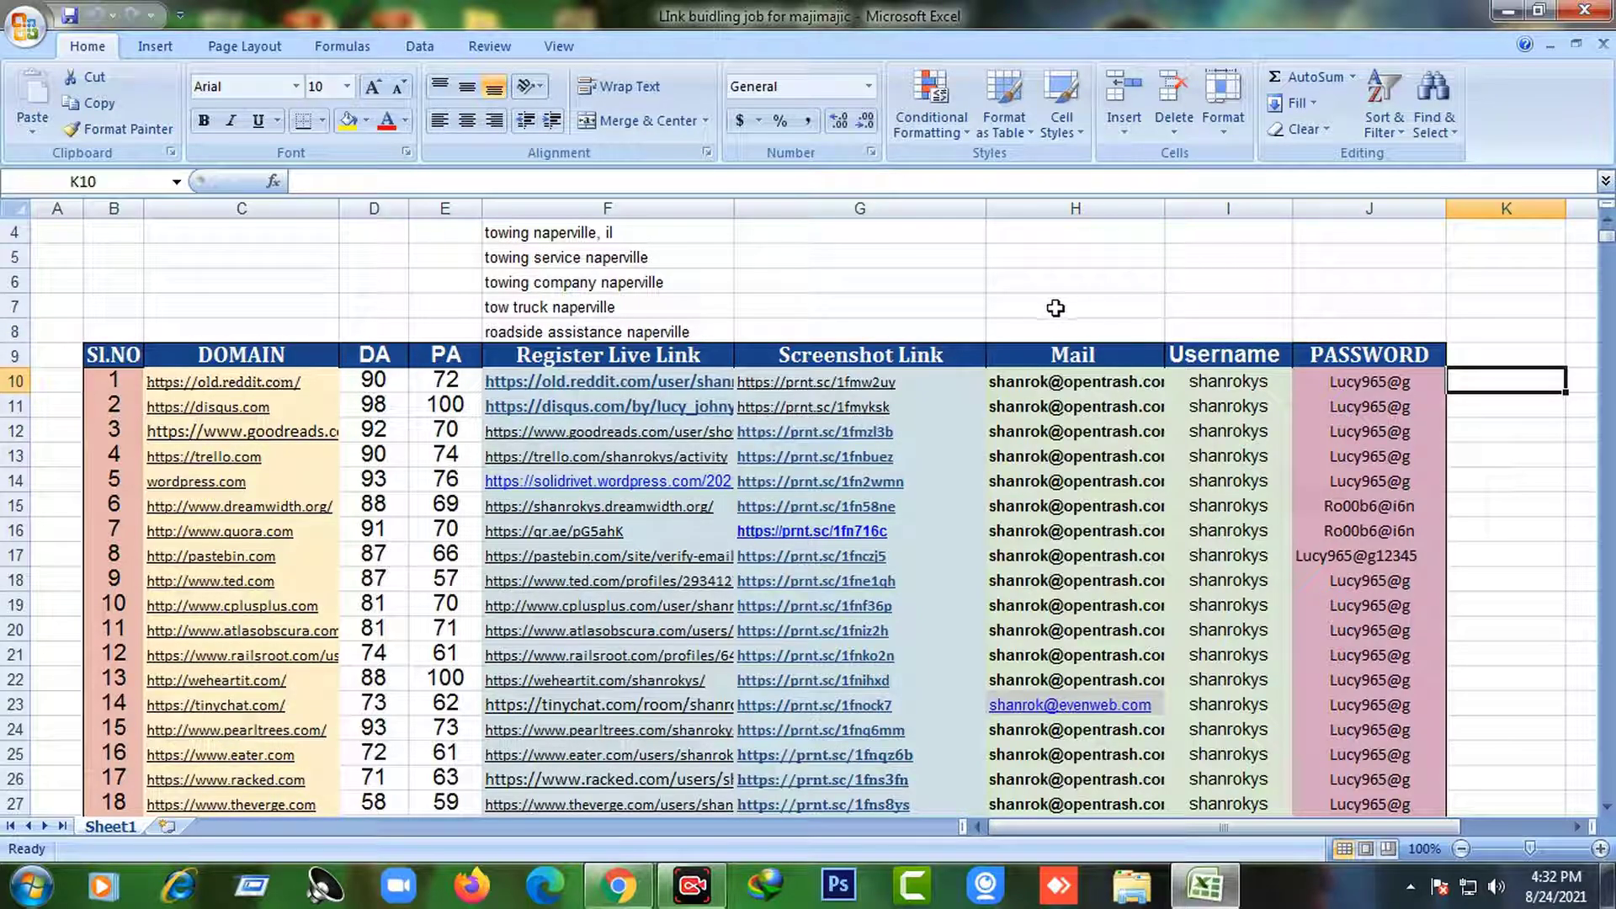
left_click(869, 275)
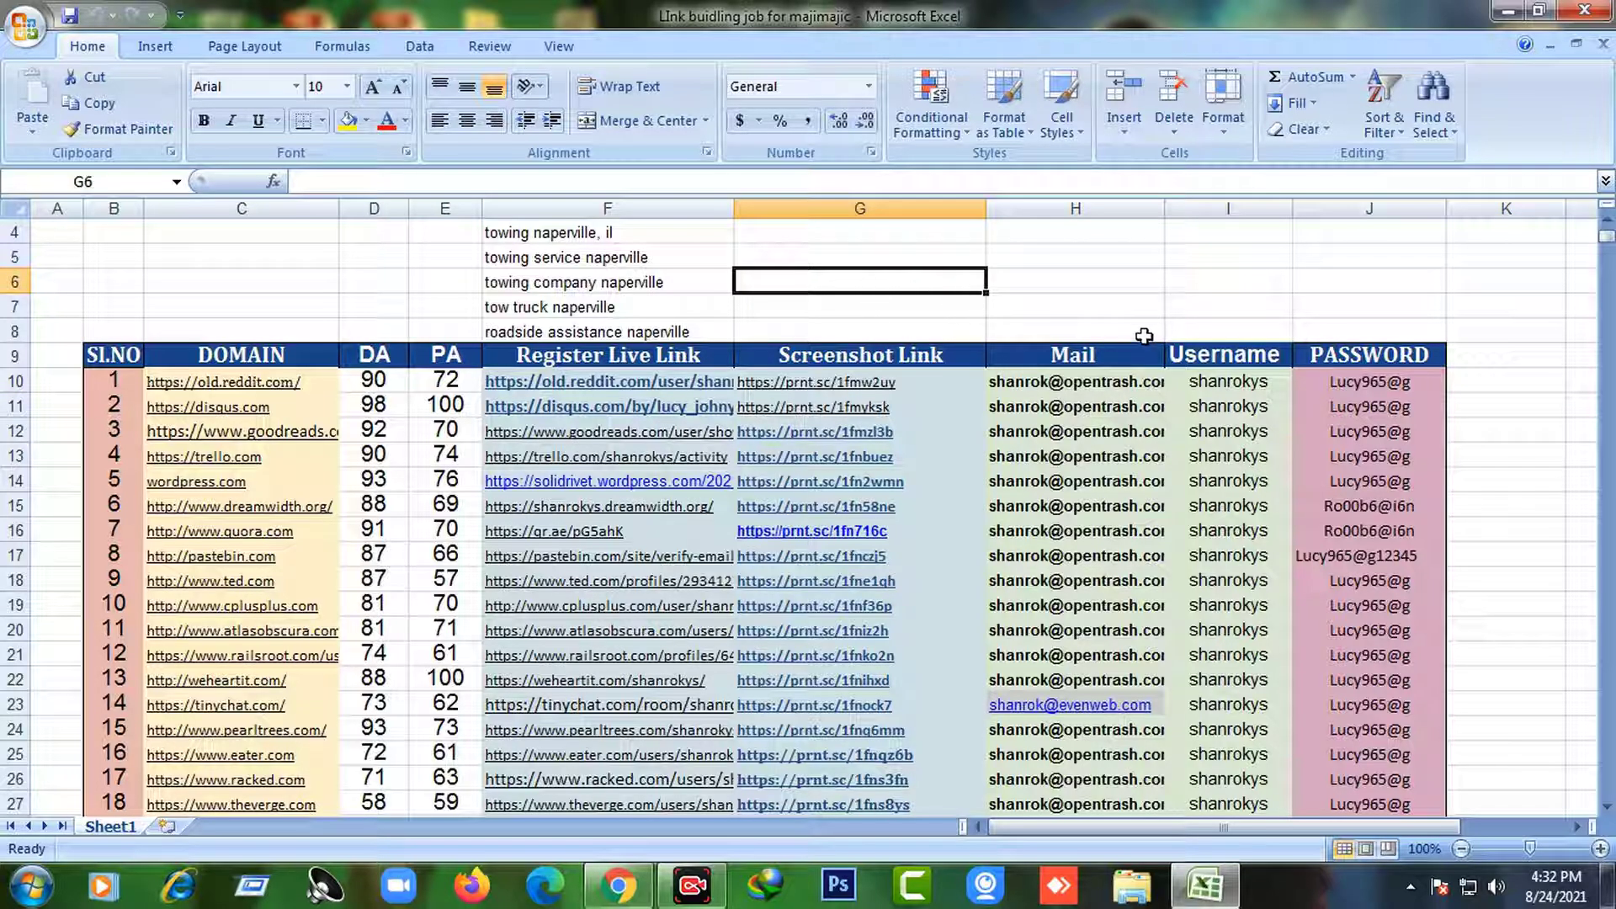
- Examine the Mail column by selecting its header and its first ten entries
left_click(1129, 364)
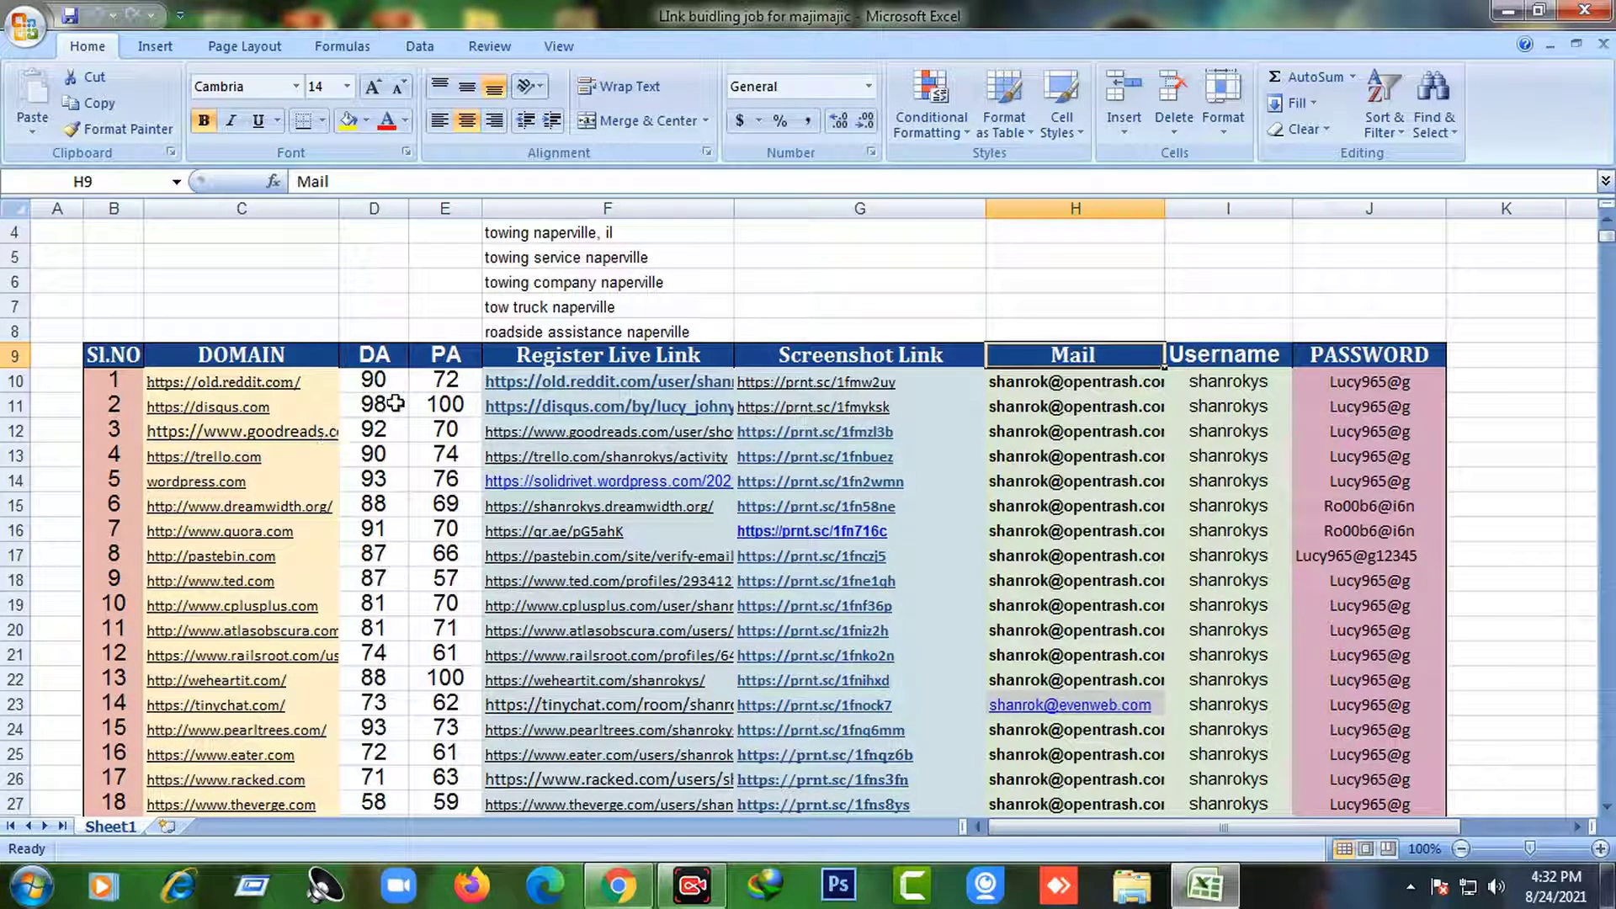
left_click(810, 323)
left_click(890, 288)
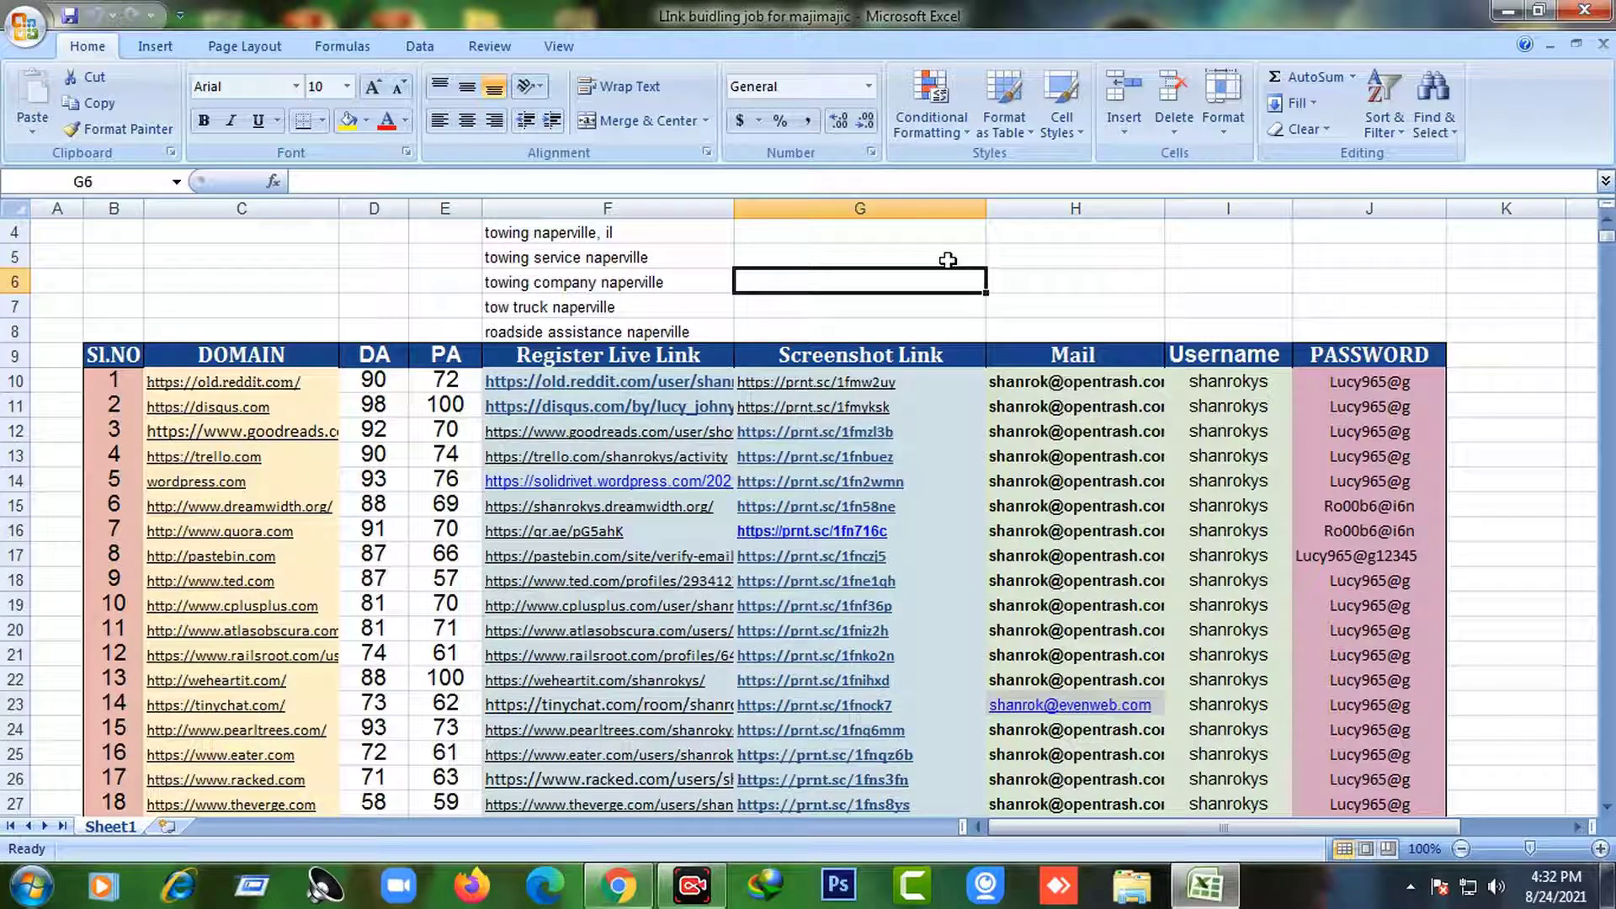
left_click_drag(1119, 375, 1120, 606)
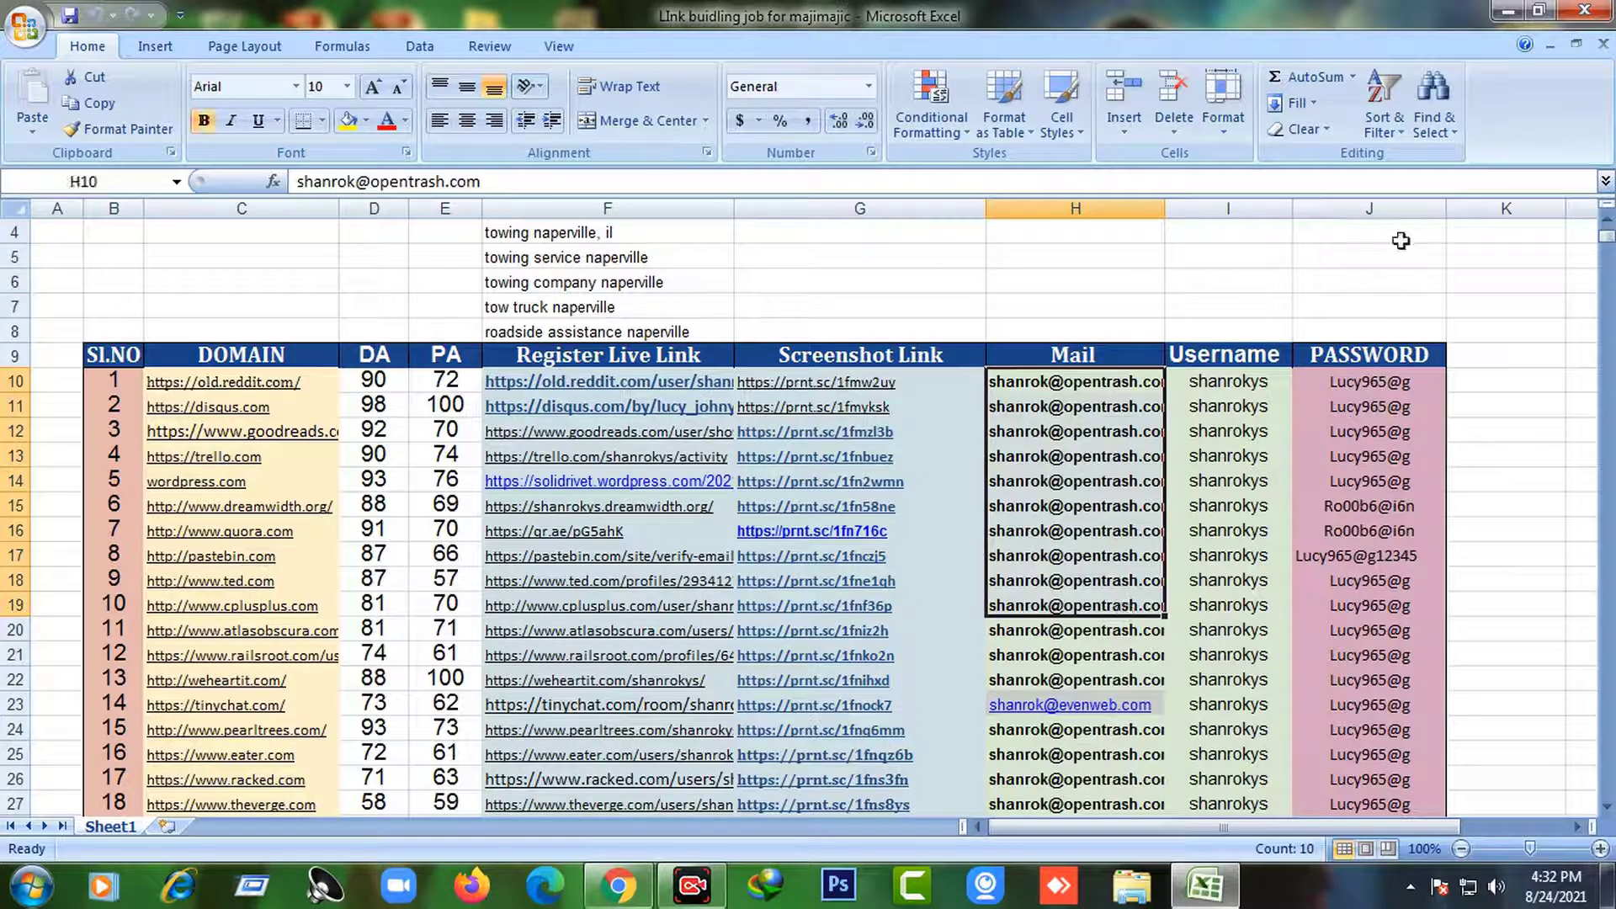
left_click(1391, 261)
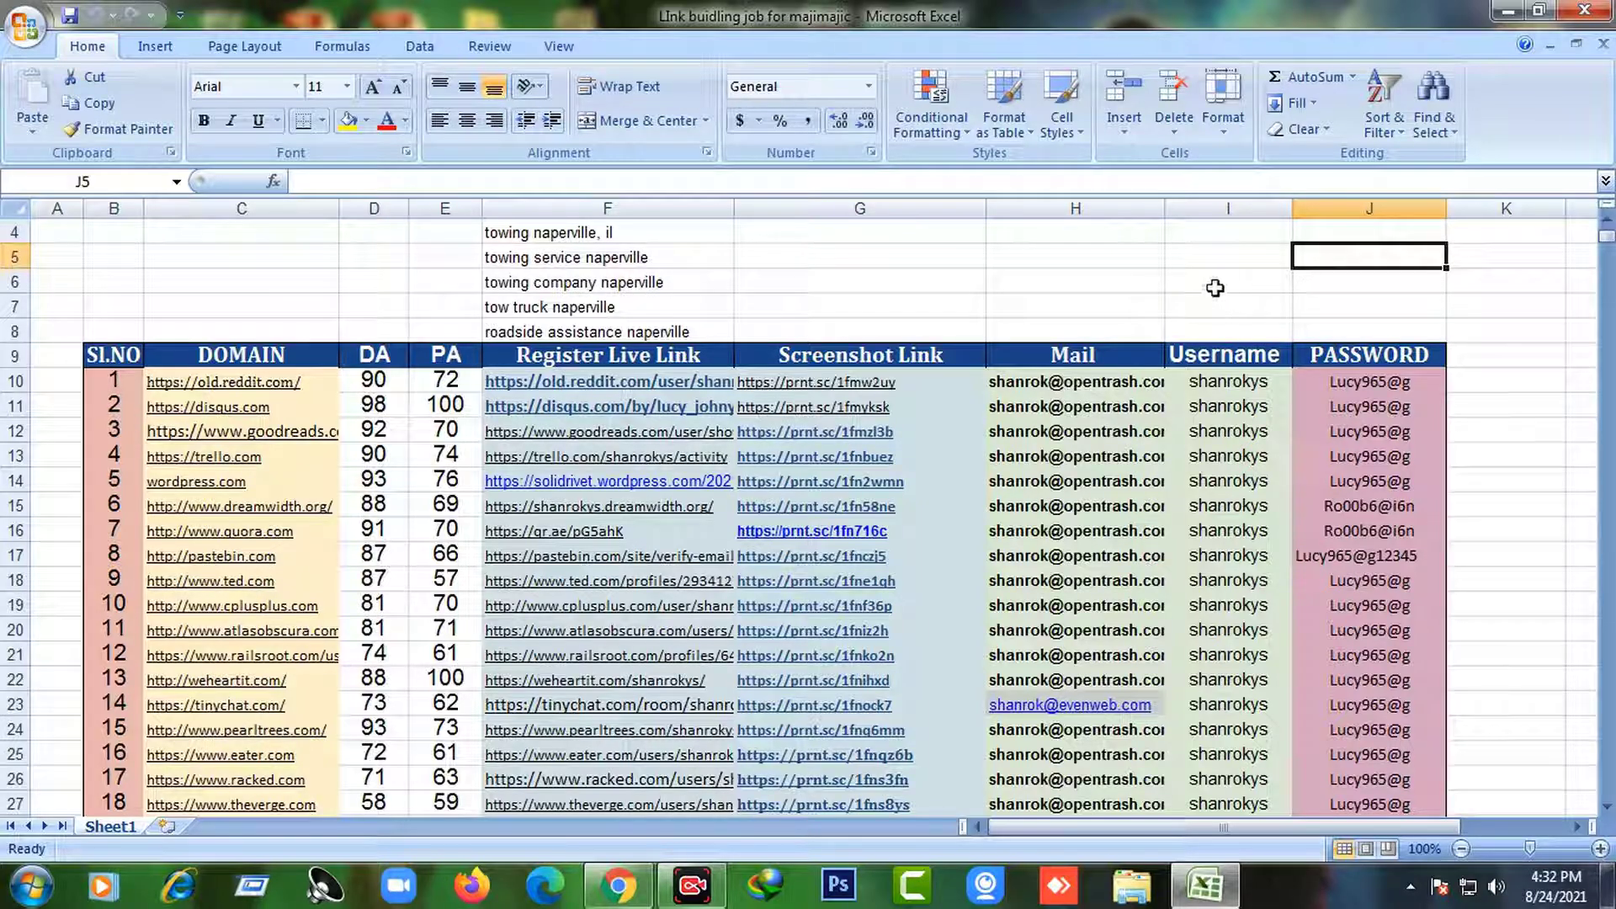
- Review the Username, PASSWORD and Mail entries, and highlight the three login column headers together
scroll(1212, 286, "down", 1)
scroll(1179, 248, "up", 1)
scroll(1191, 271, "up", 1)
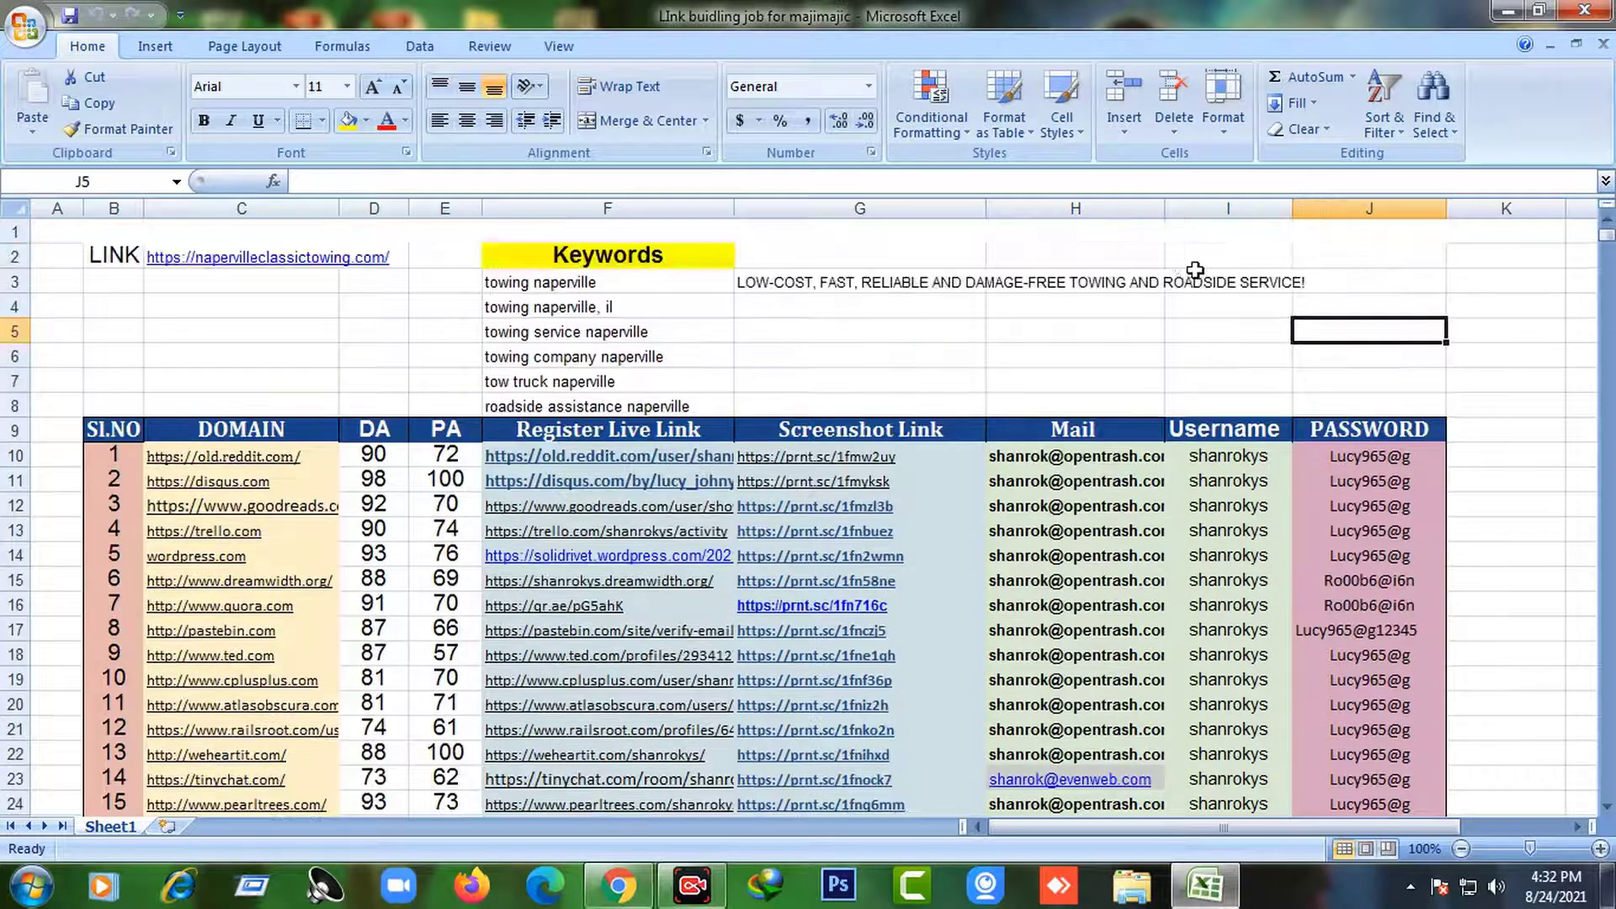
scroll(985, 354, "down", 1)
left_click_drag(1219, 381, 1253, 438)
left_click_drag(1365, 383, 1371, 462)
left_click_drag(1086, 356, 1126, 532)
left_click(1125, 525)
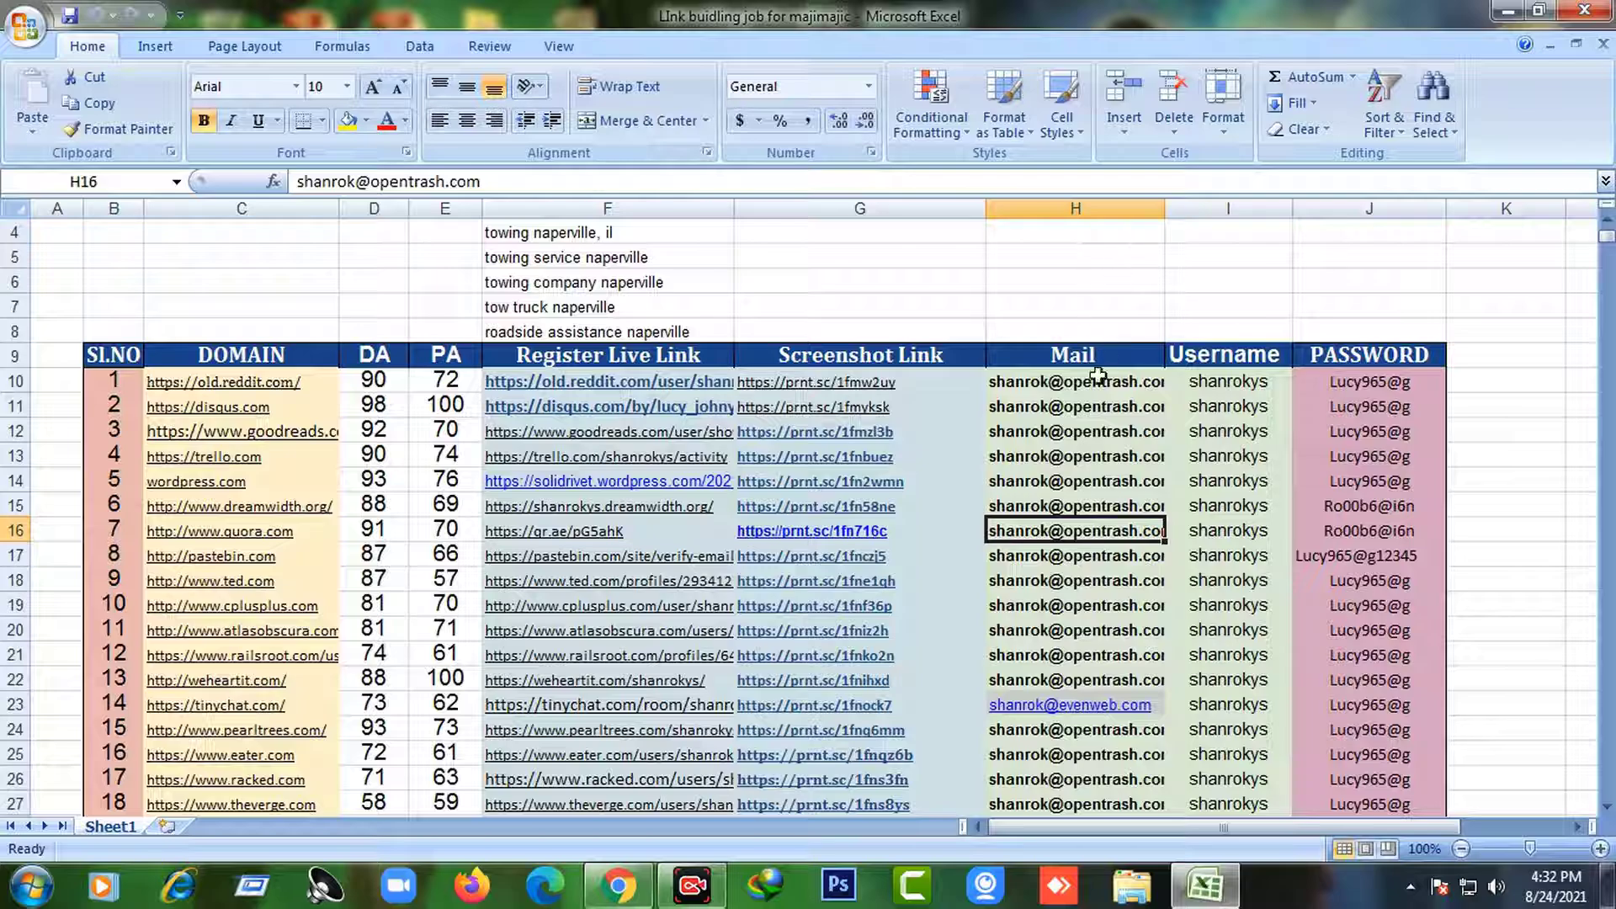
left_click_drag(1066, 345, 1372, 358)
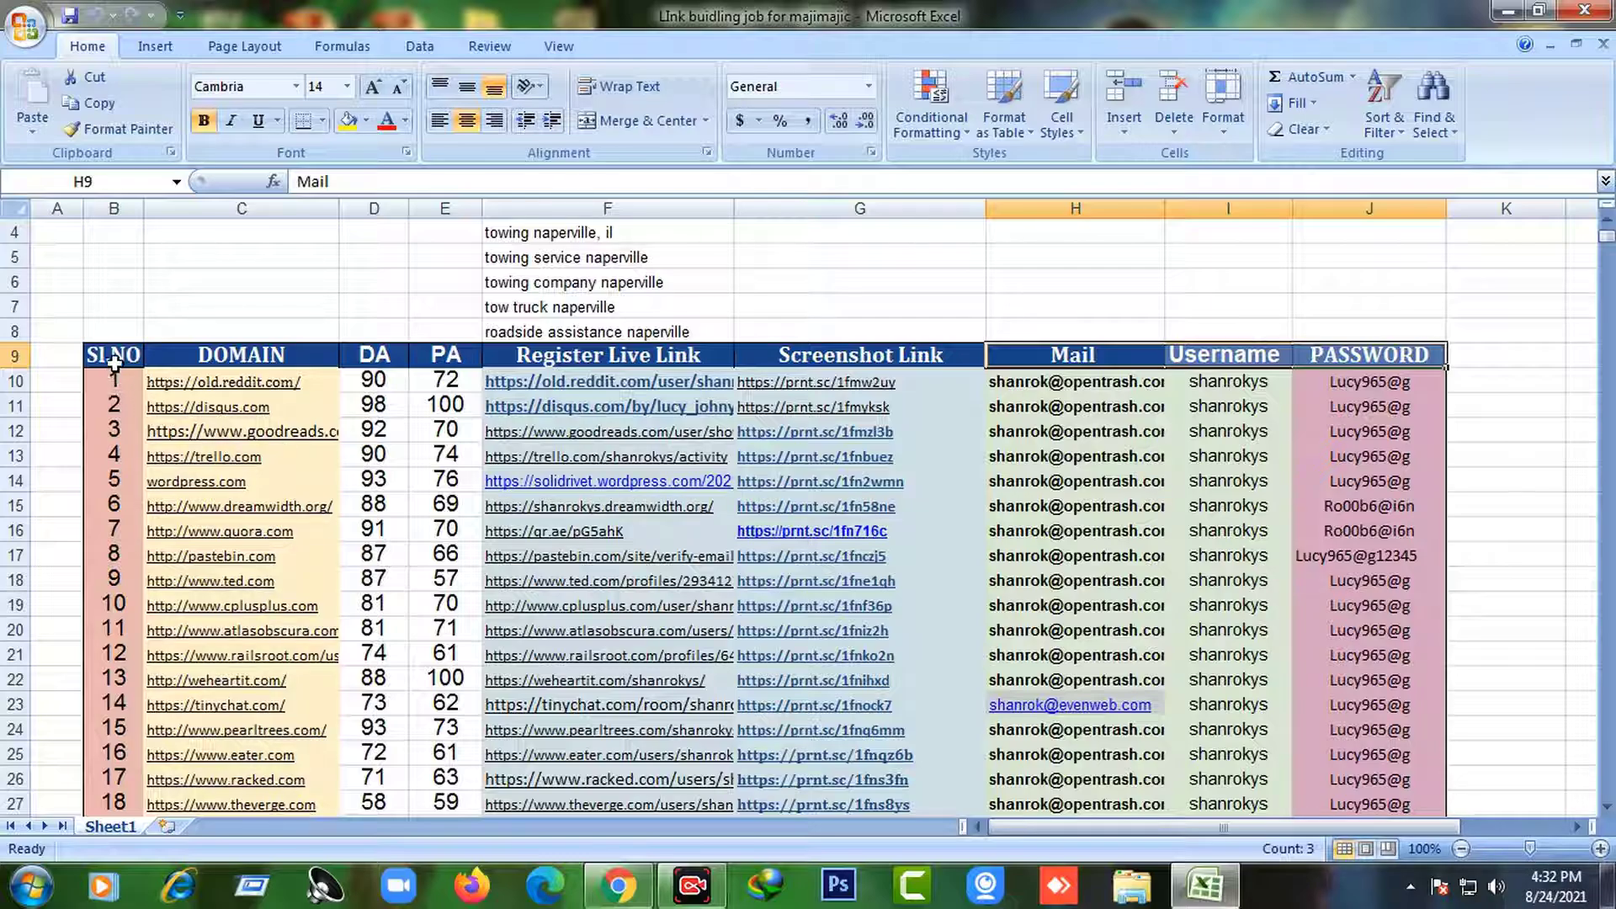
- Highlight the Sl.NO through Screenshot Link columns as one block and look over the report's rows
left_click_drag(114, 357, 855, 880)
scroll(819, 669, "up", 5)
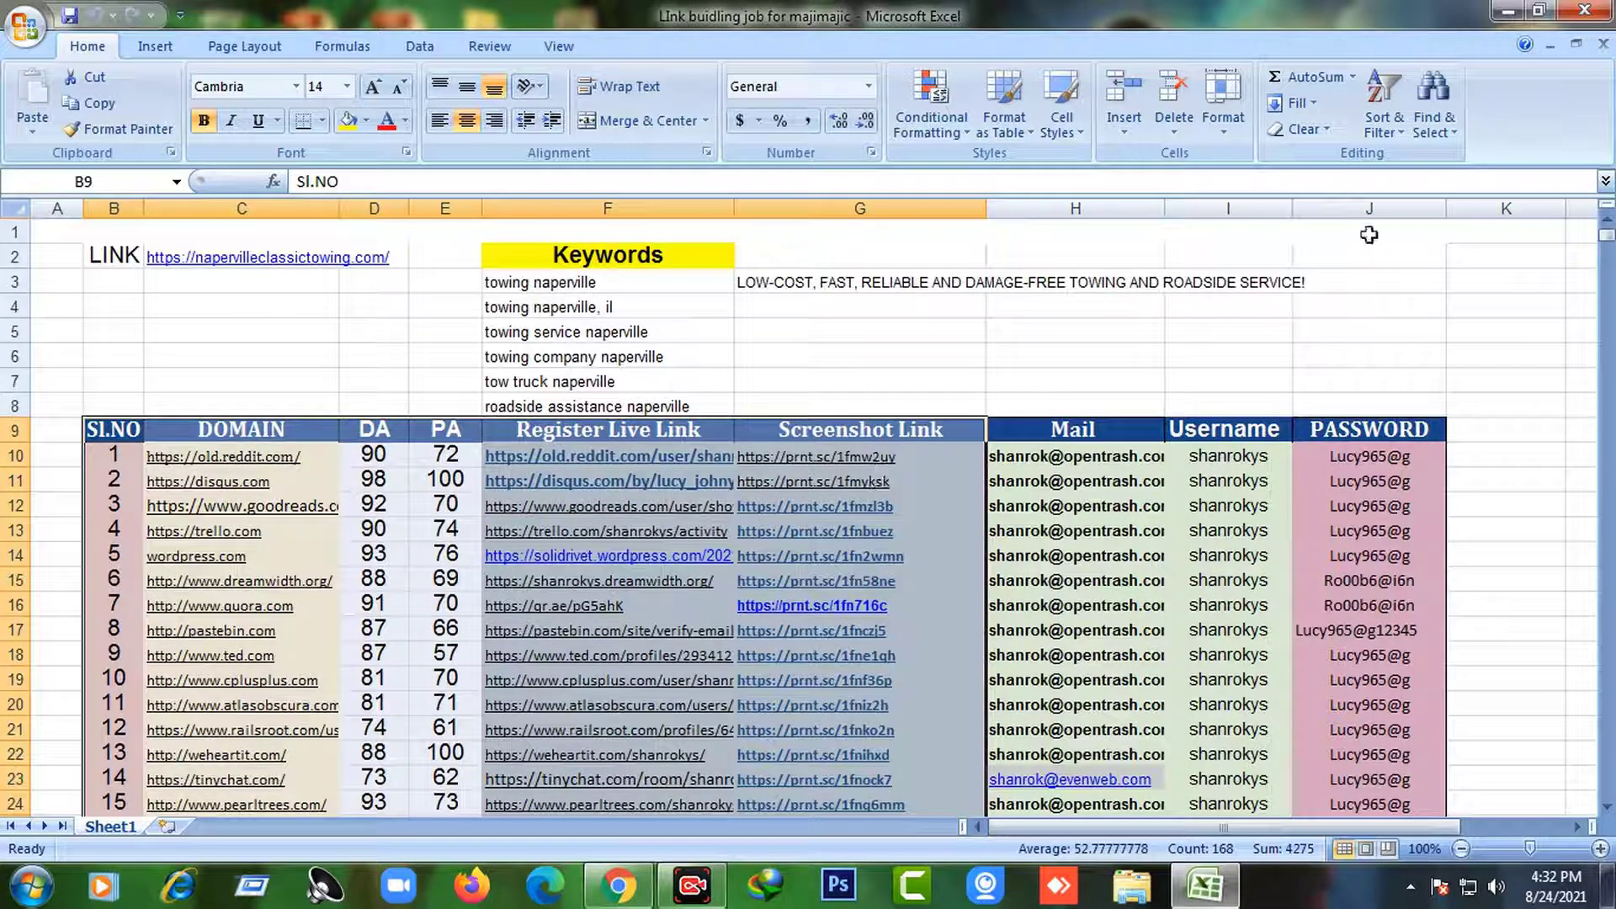
left_click(1456, 262)
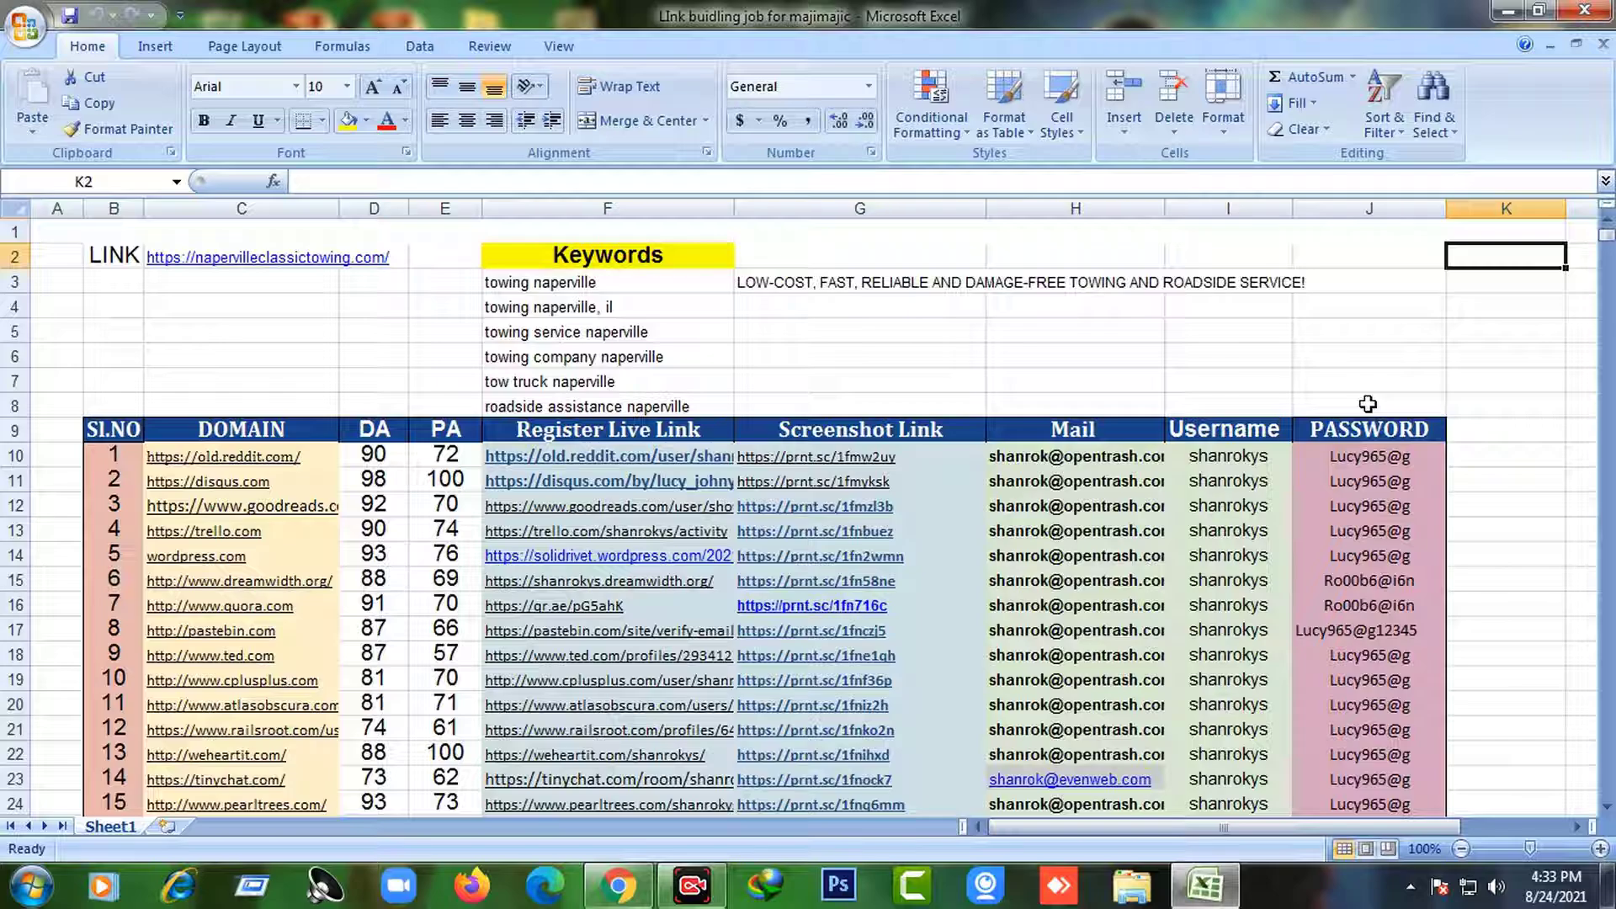
scroll(1368, 404, "down", 4)
left_click(1523, 353)
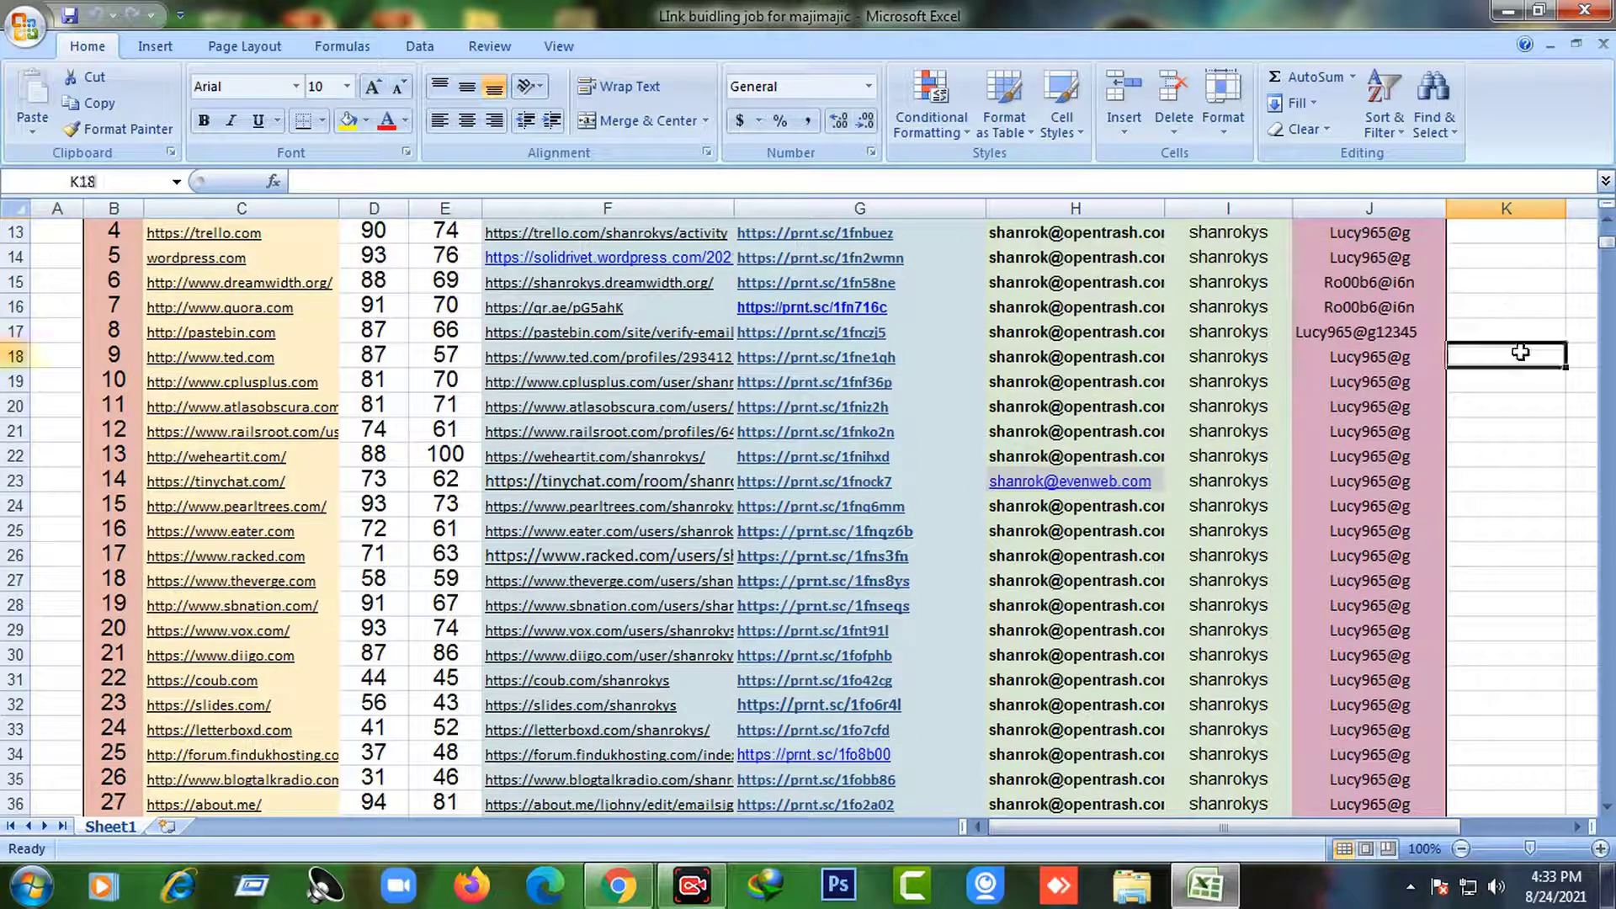
scroll(1521, 345, "up", 3)
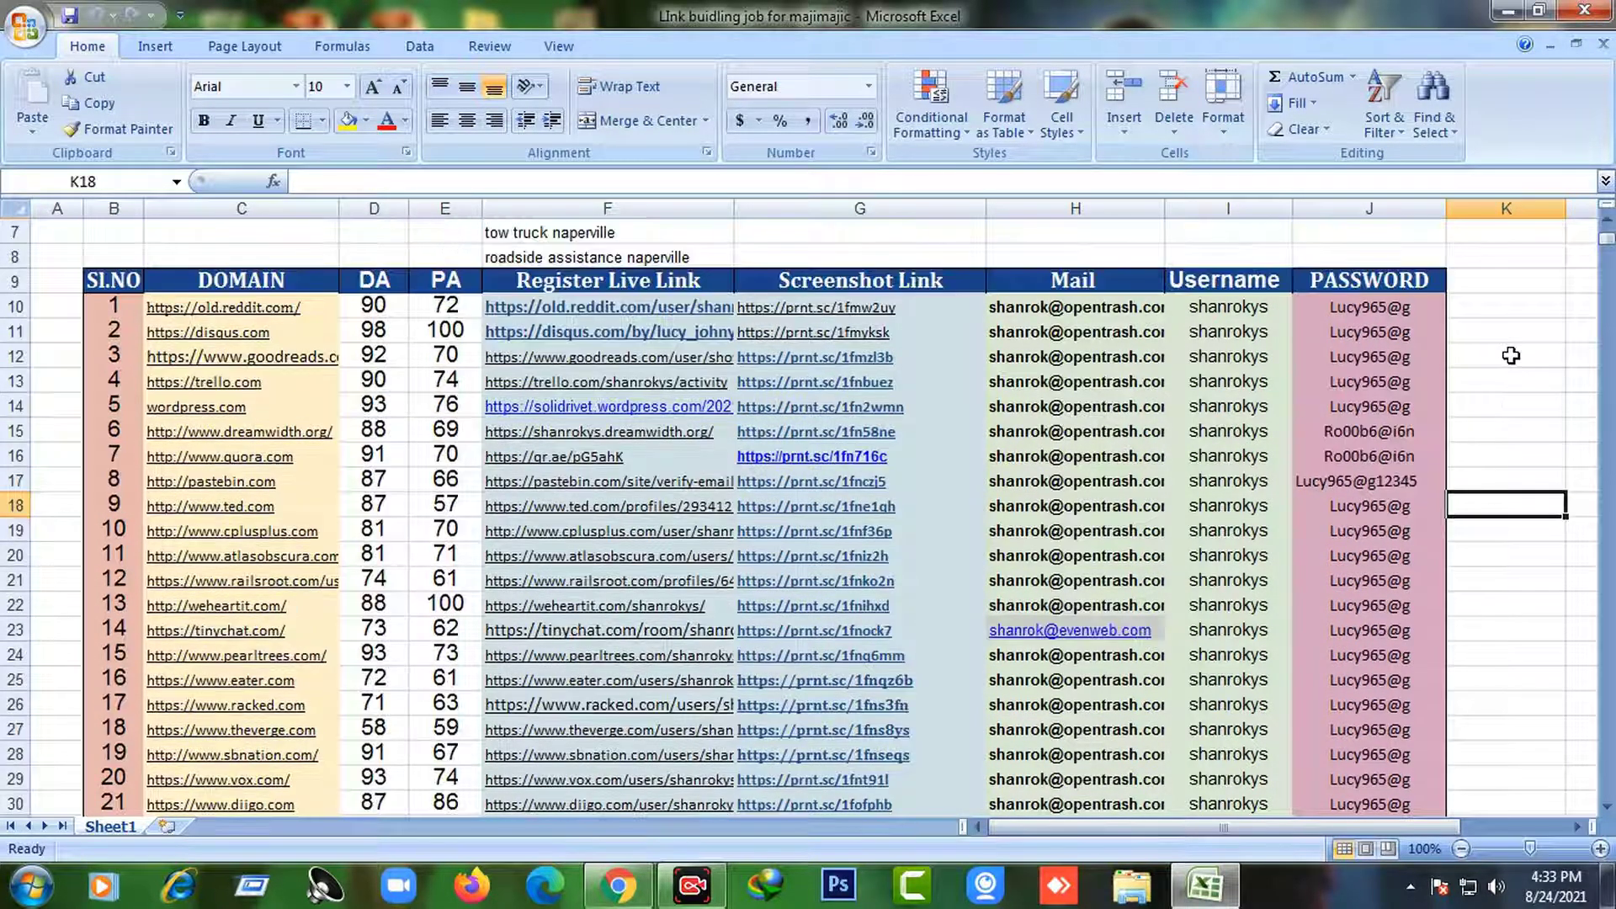
scroll(1414, 337, "up", 1)
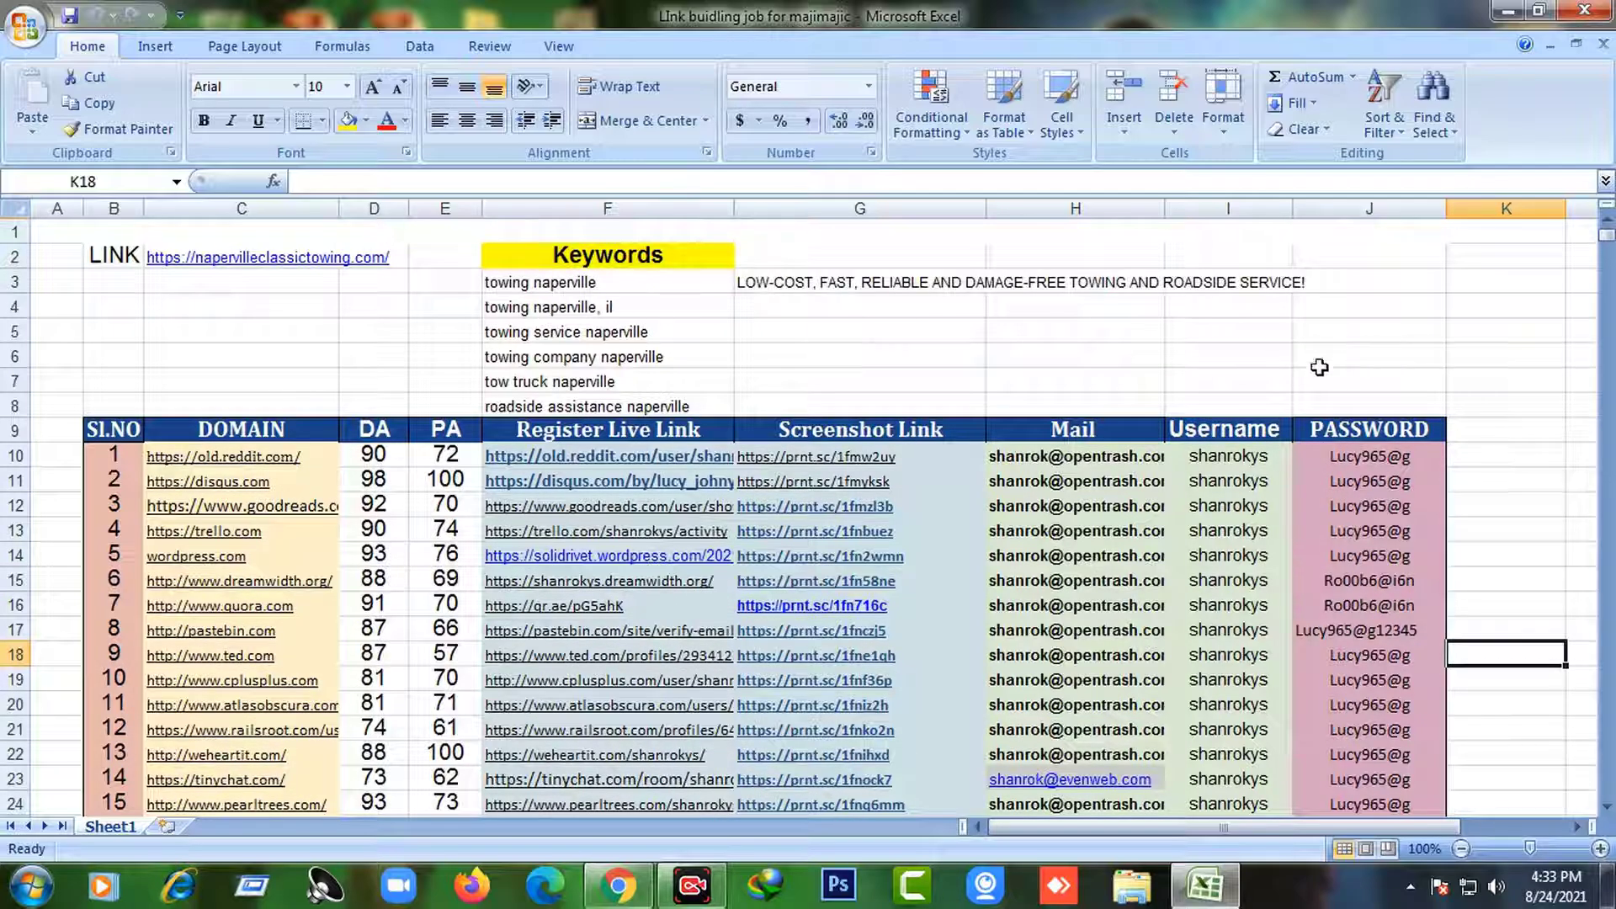
- Minimize the workbook and return to the Google Docs outline in Chrome to point out its Title item
left_click(1508, 10)
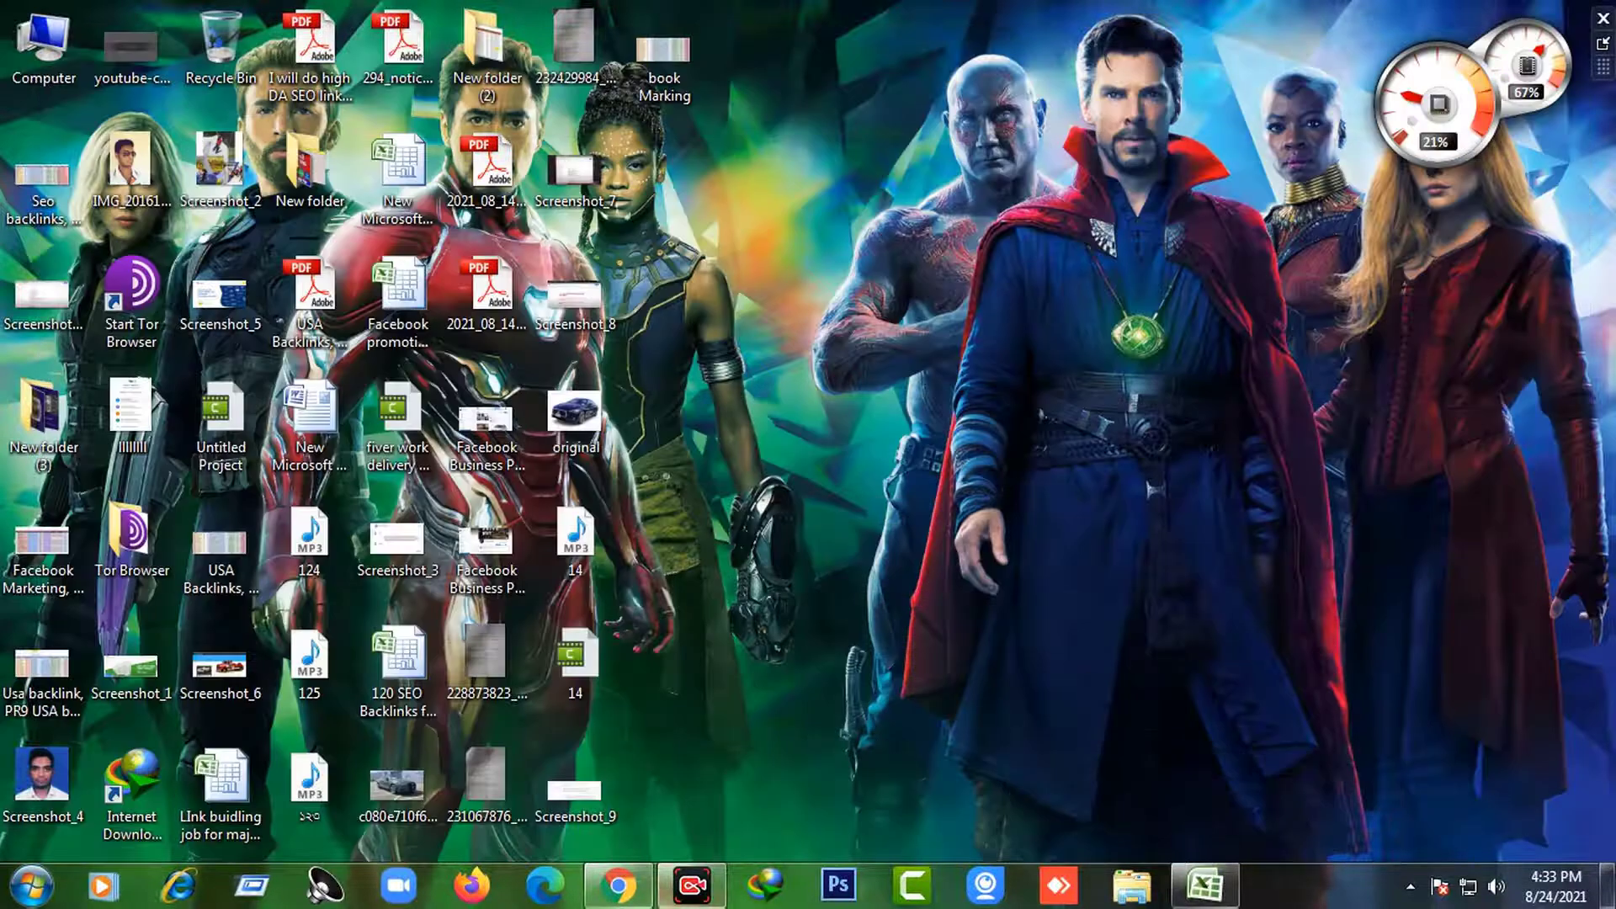
left_click(618, 885)
left_click(913, 630)
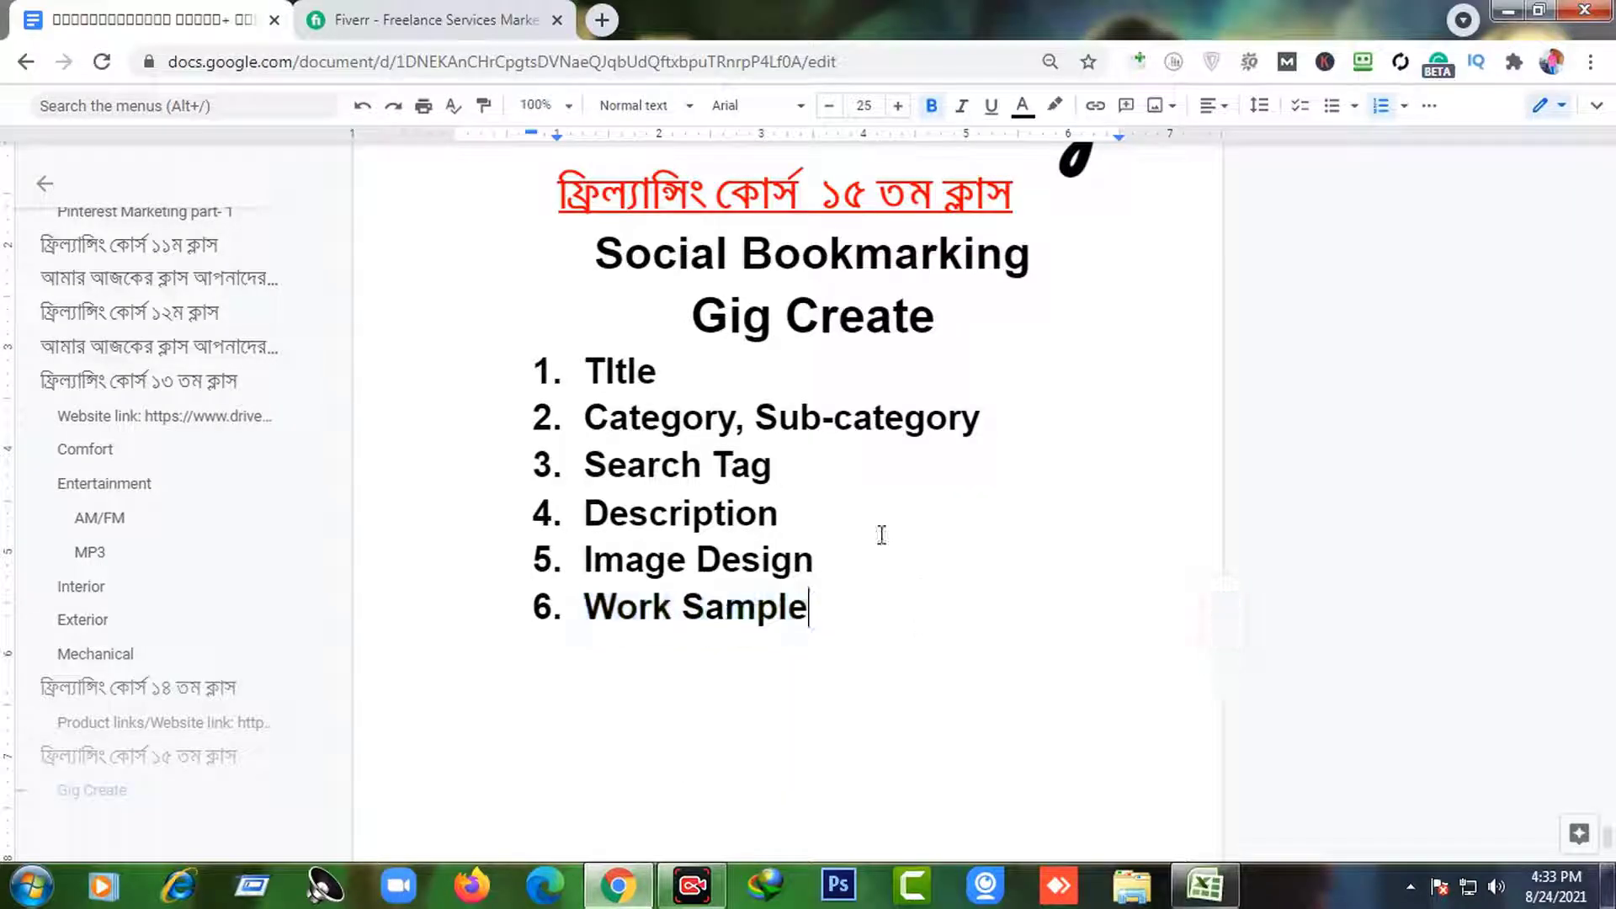
left_click_drag(620, 370, 609, 370)
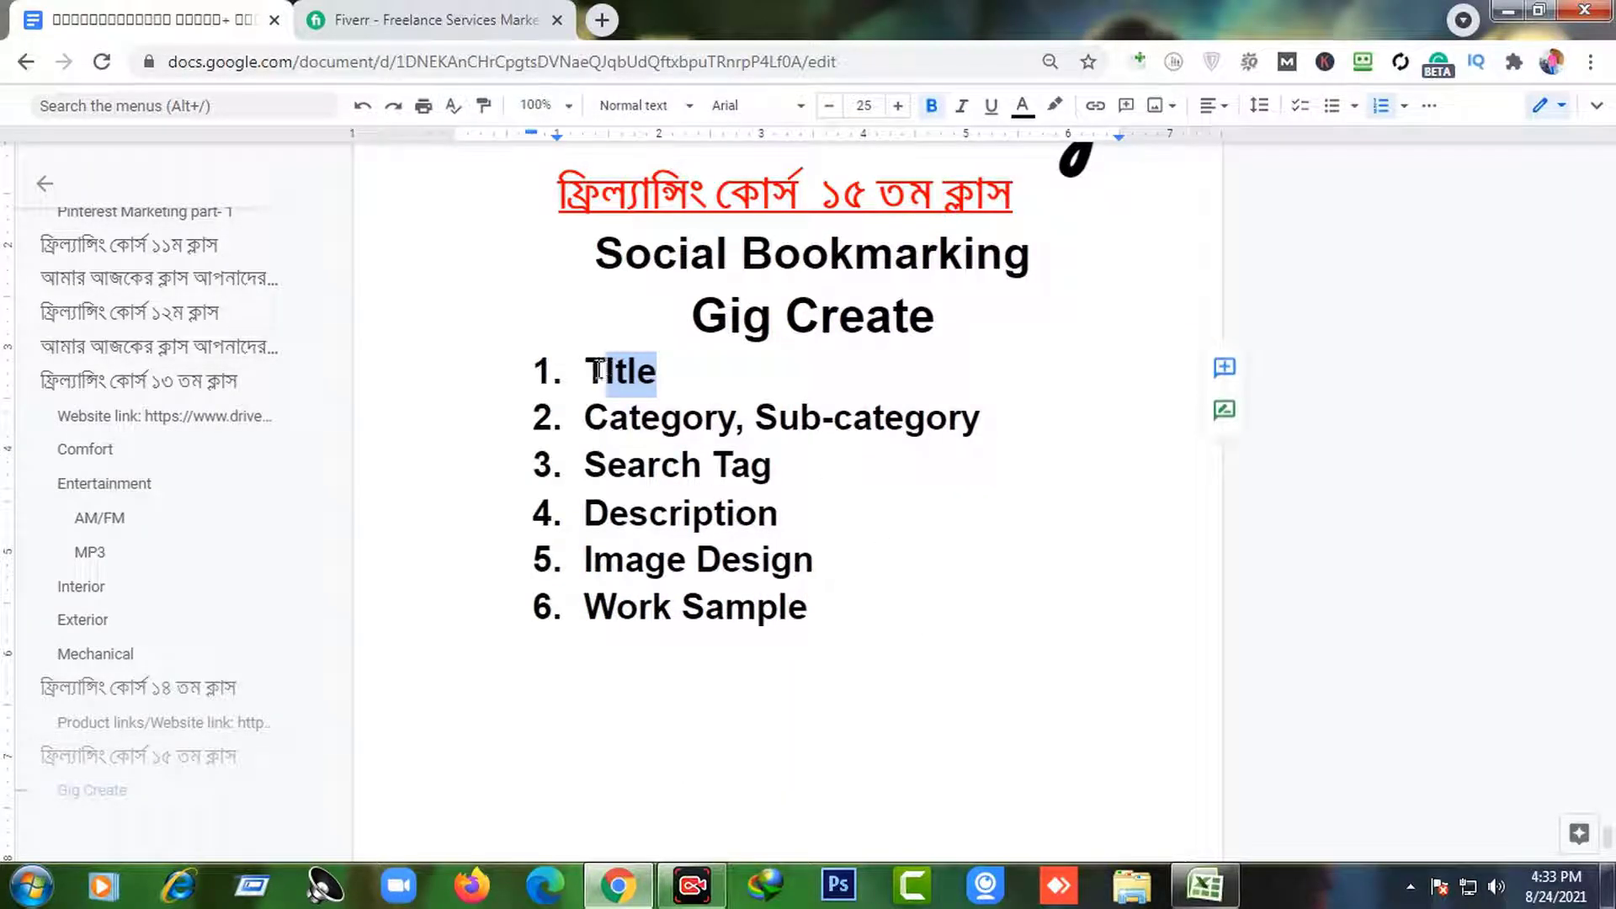
left_click(685, 382)
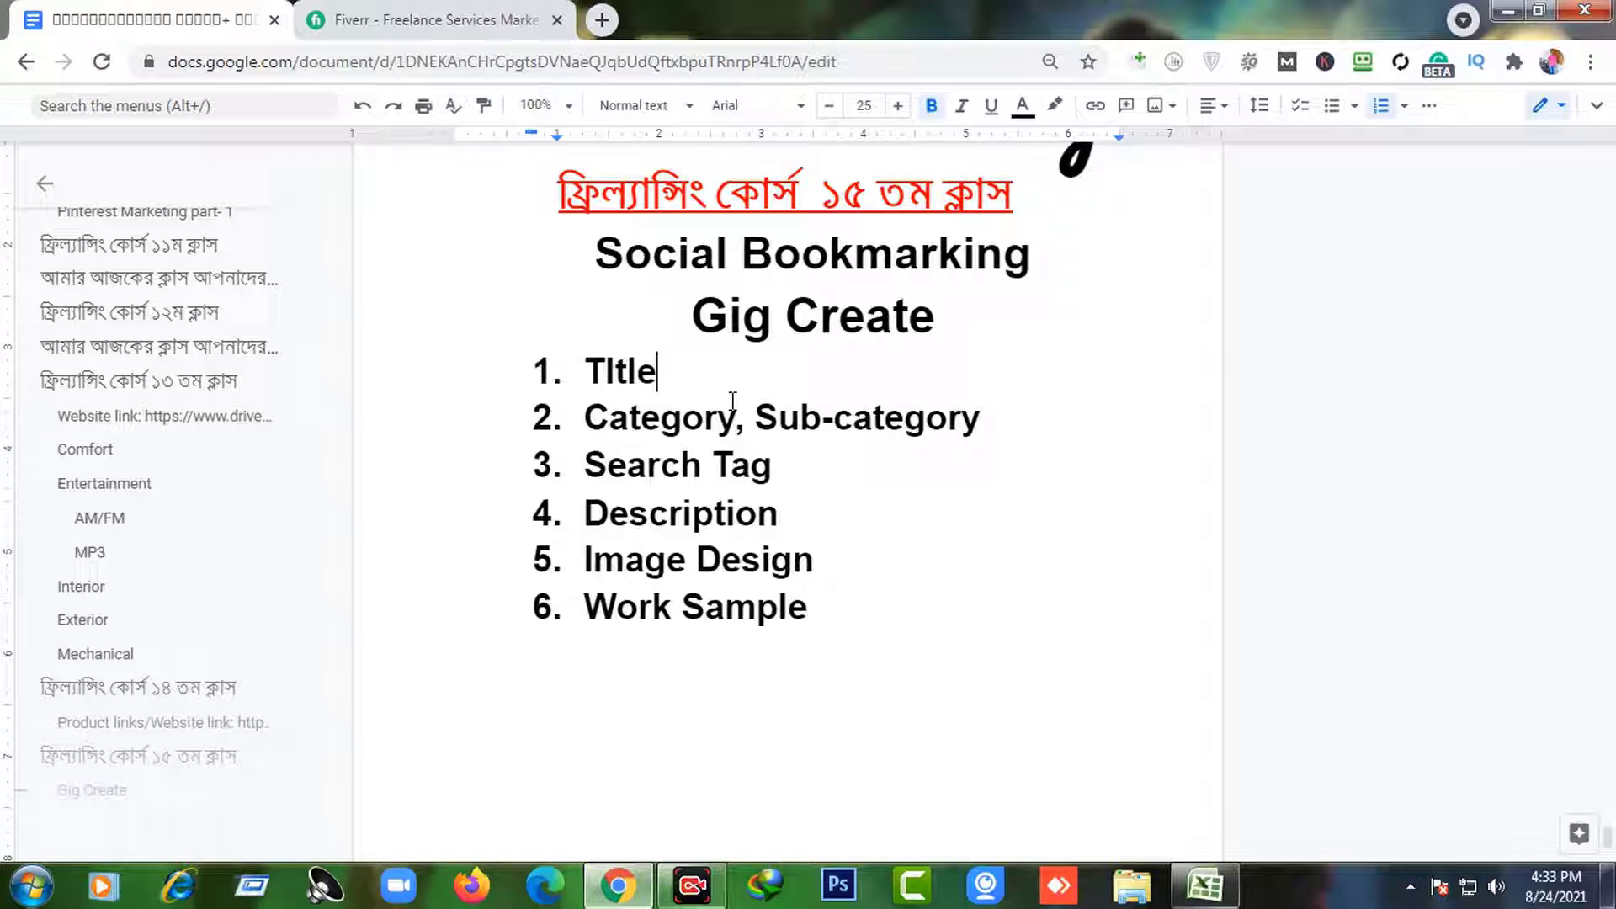
- Switch to the Fiverr tab, view the seller dashboard and return to the buying view
left_click(539, 21)
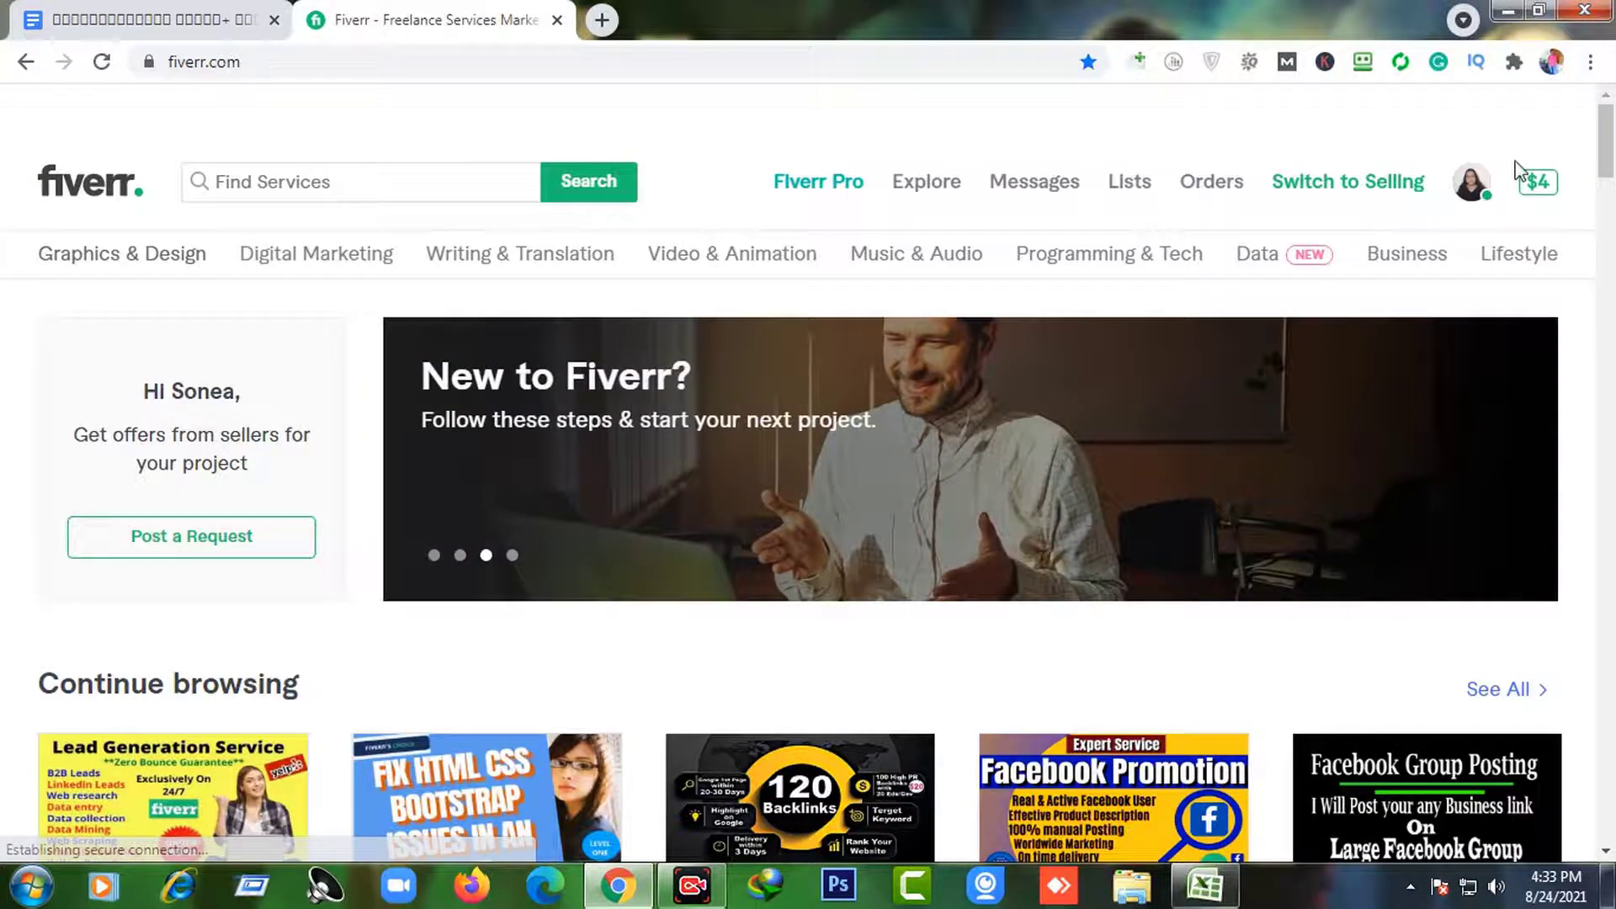
left_click(1468, 184)
left_click(1385, 190)
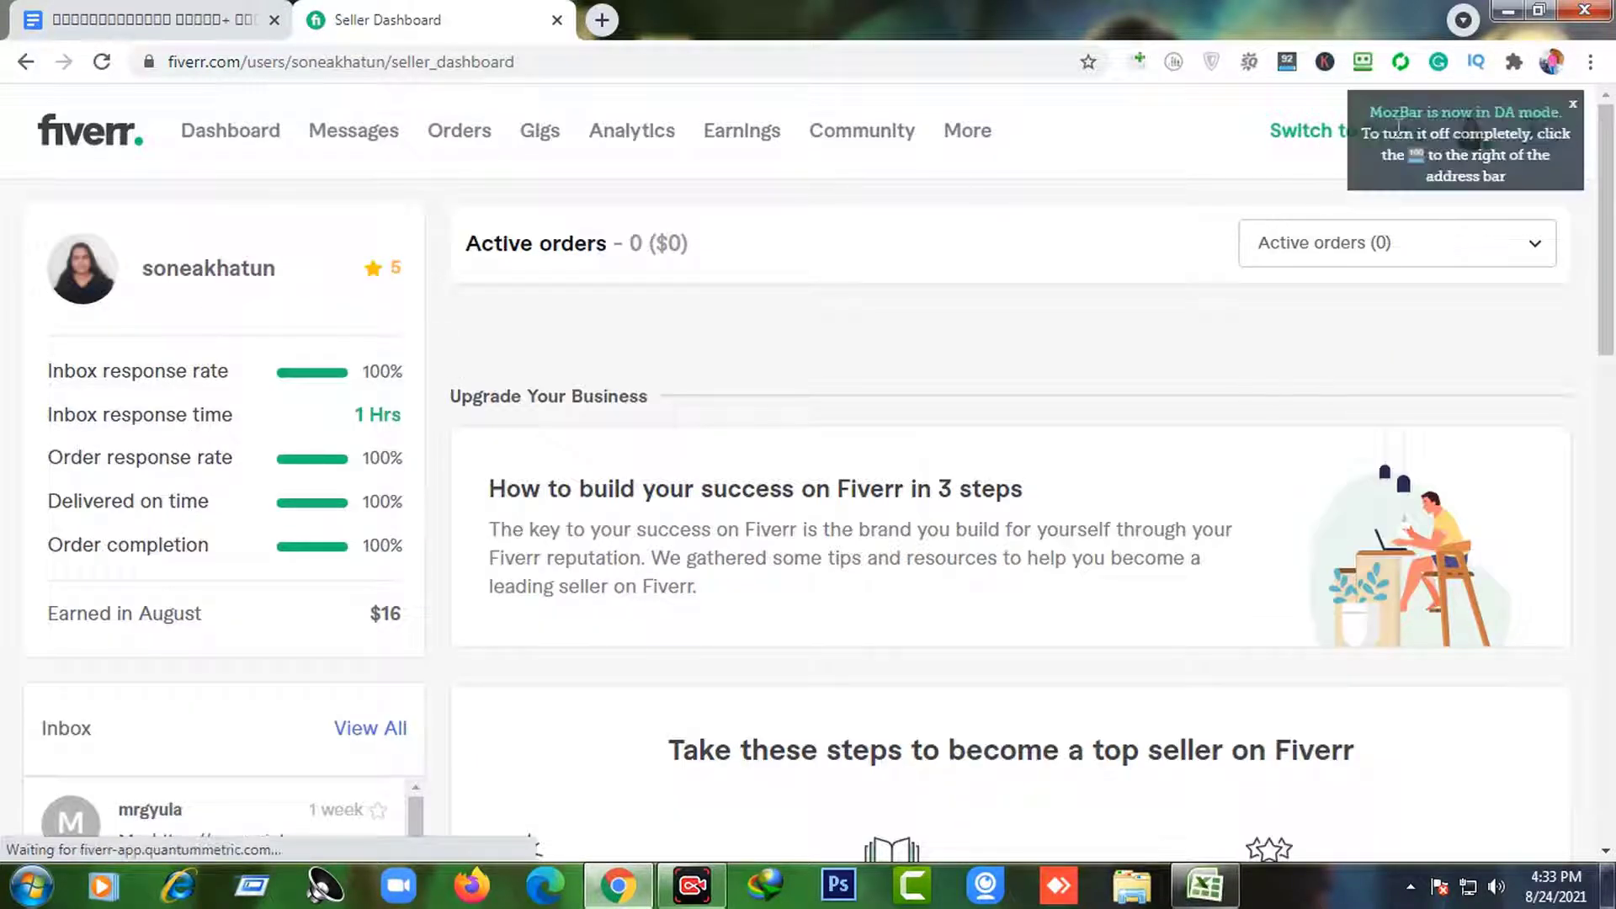
left_click(1322, 139)
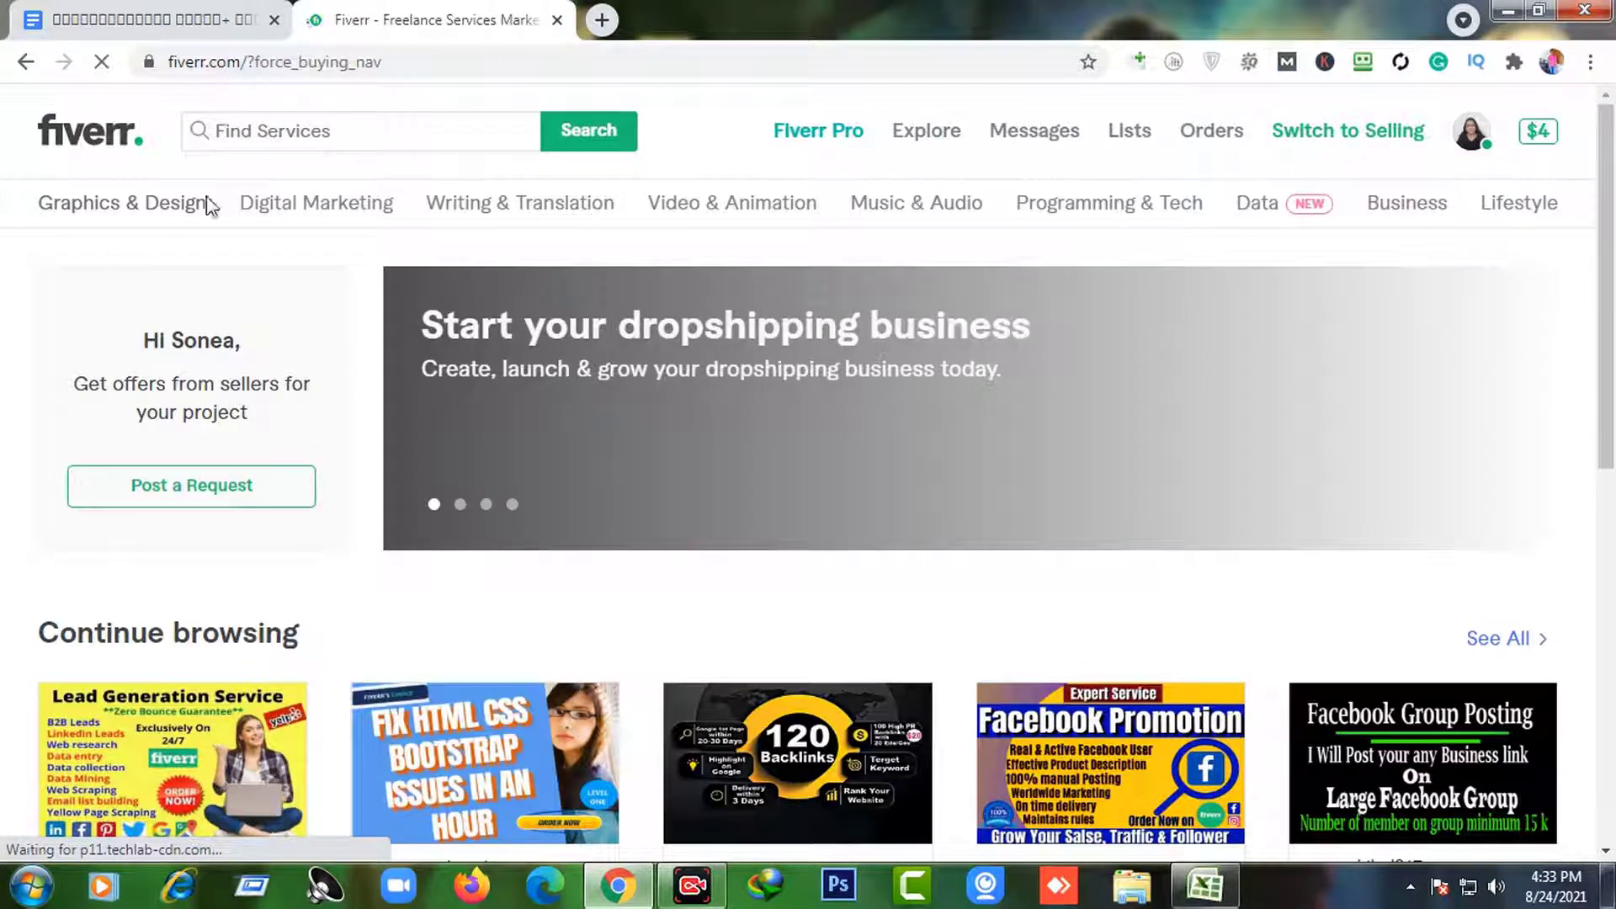
- Search Fiverr services for "social bookmarking"
left_click(345, 133)
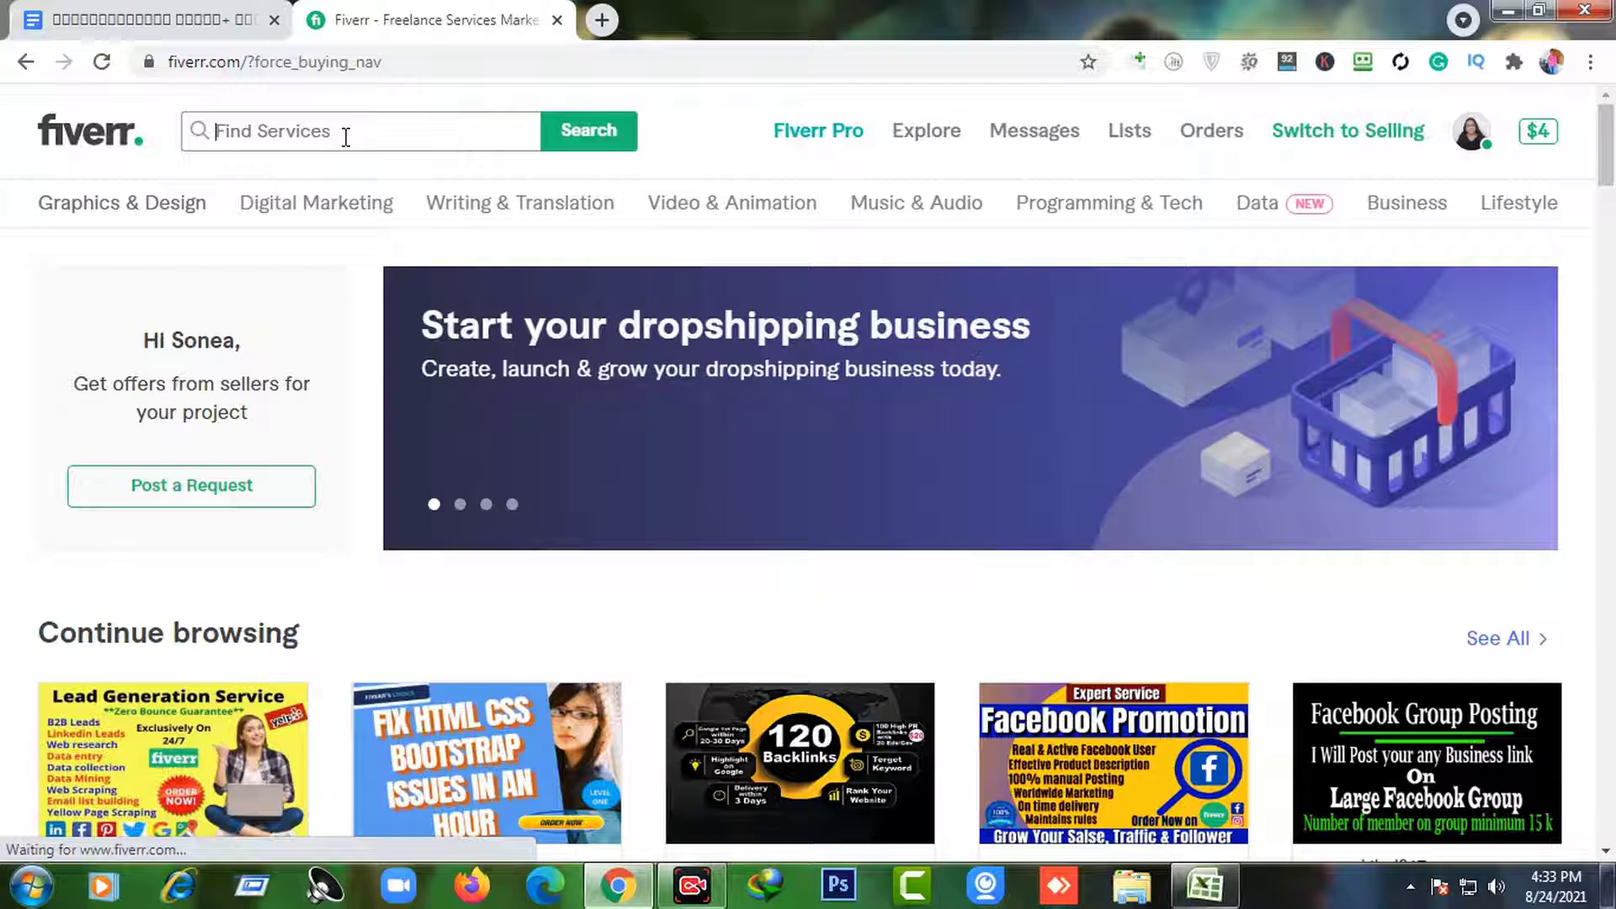
type("social")
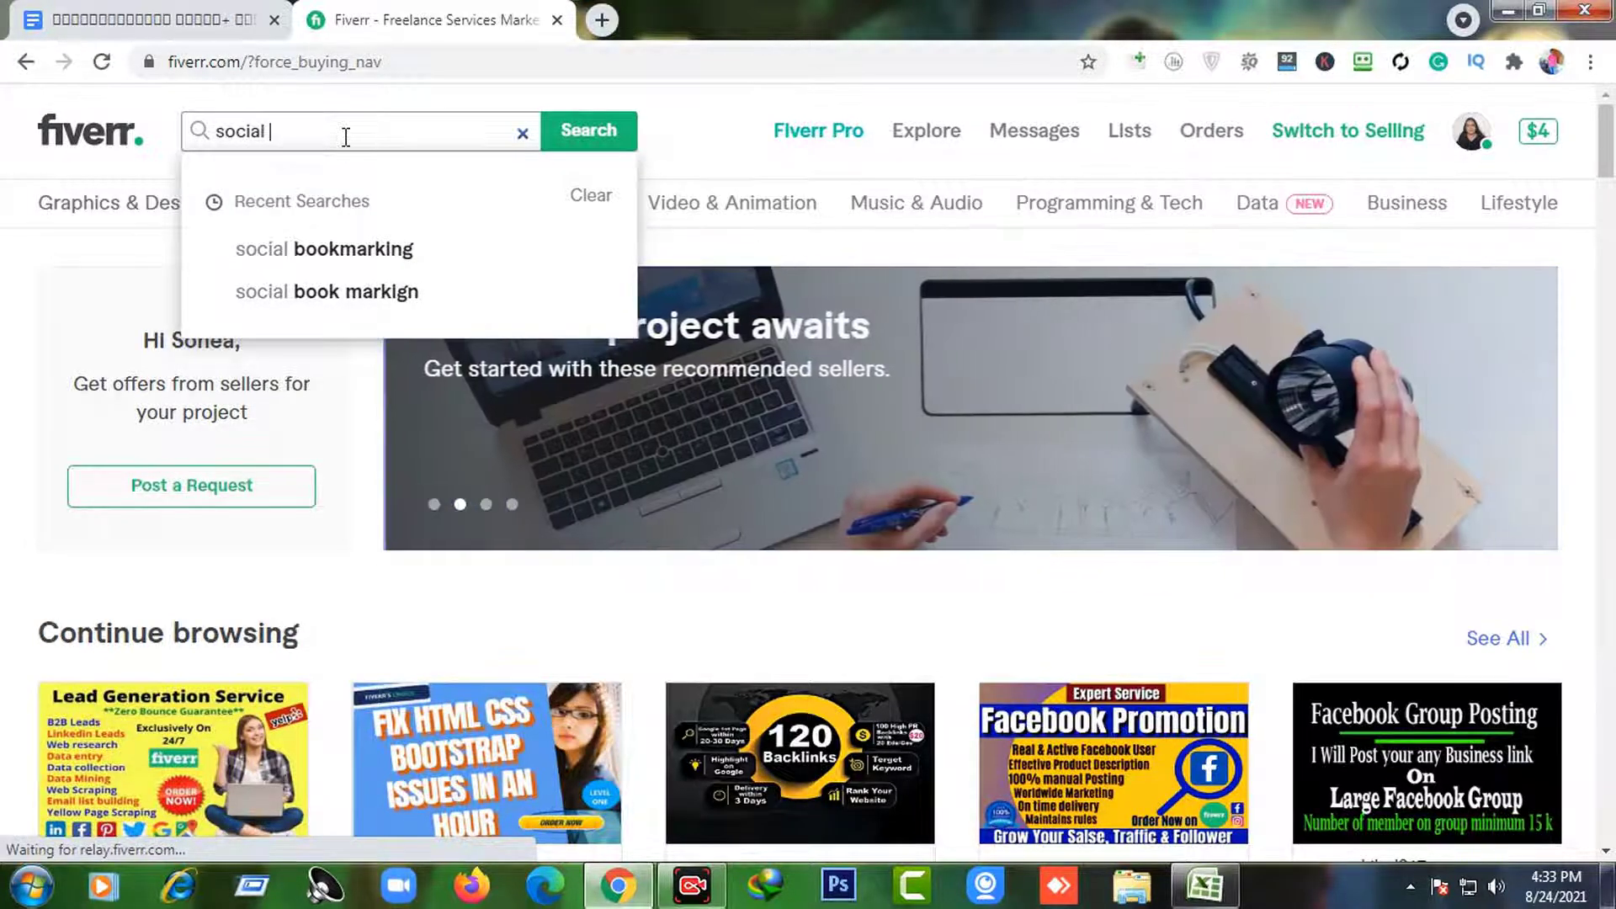
left_click(387, 249)
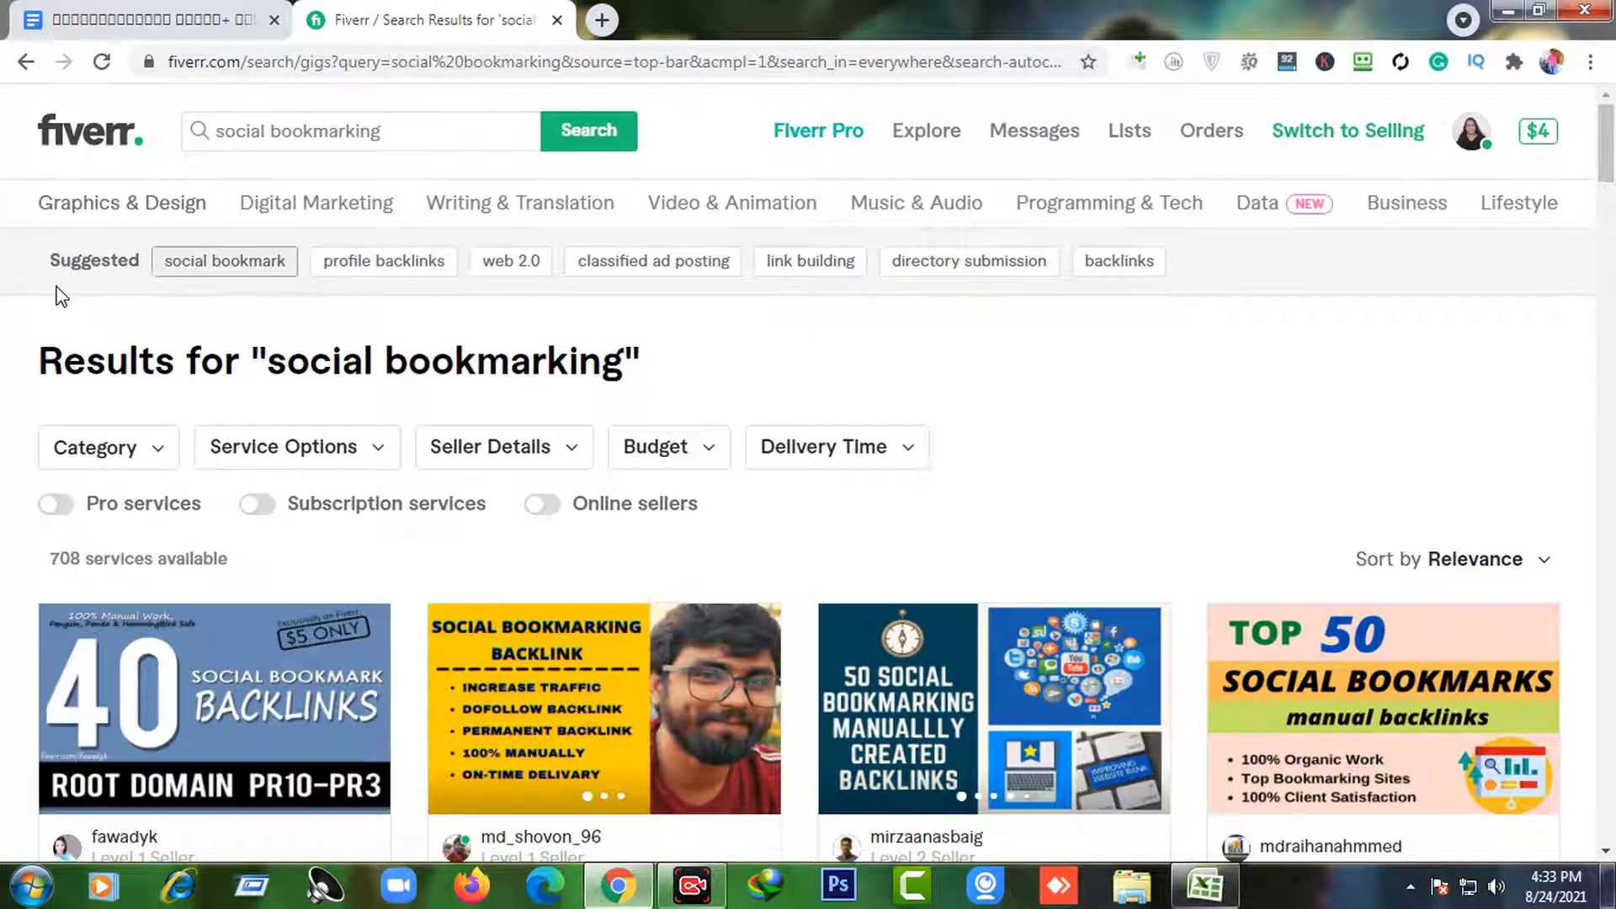
mouse_move(114, 214)
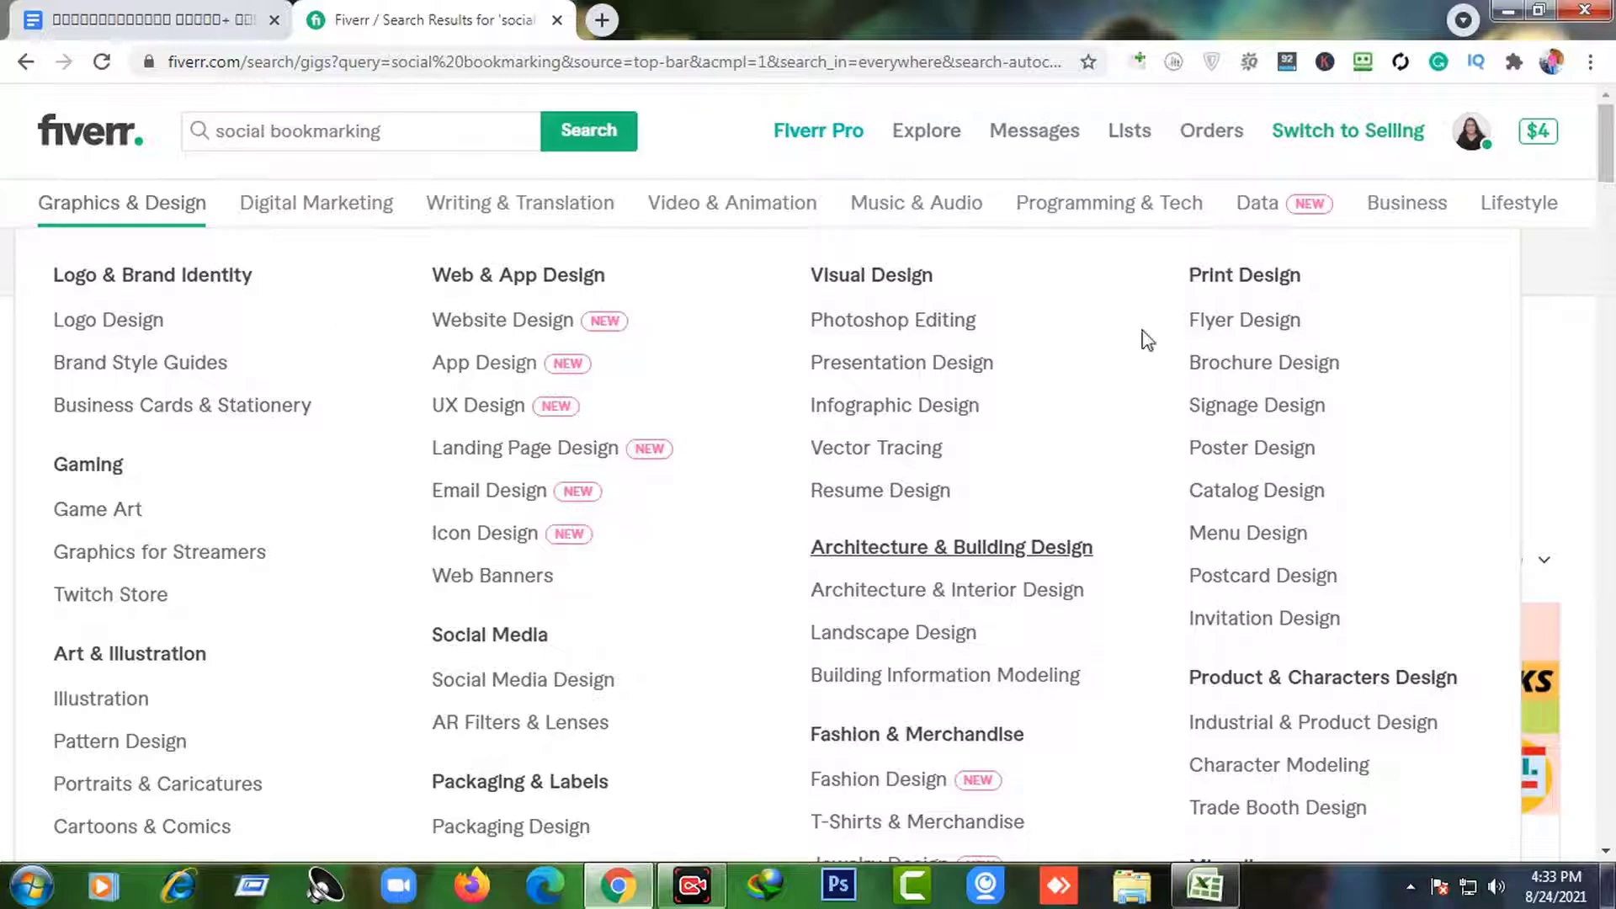
- Look over the top of the "social bookmarking" search results and point out the search term
scroll(1162, 345, "down", 2)
scroll(1297, 379, "up", 2)
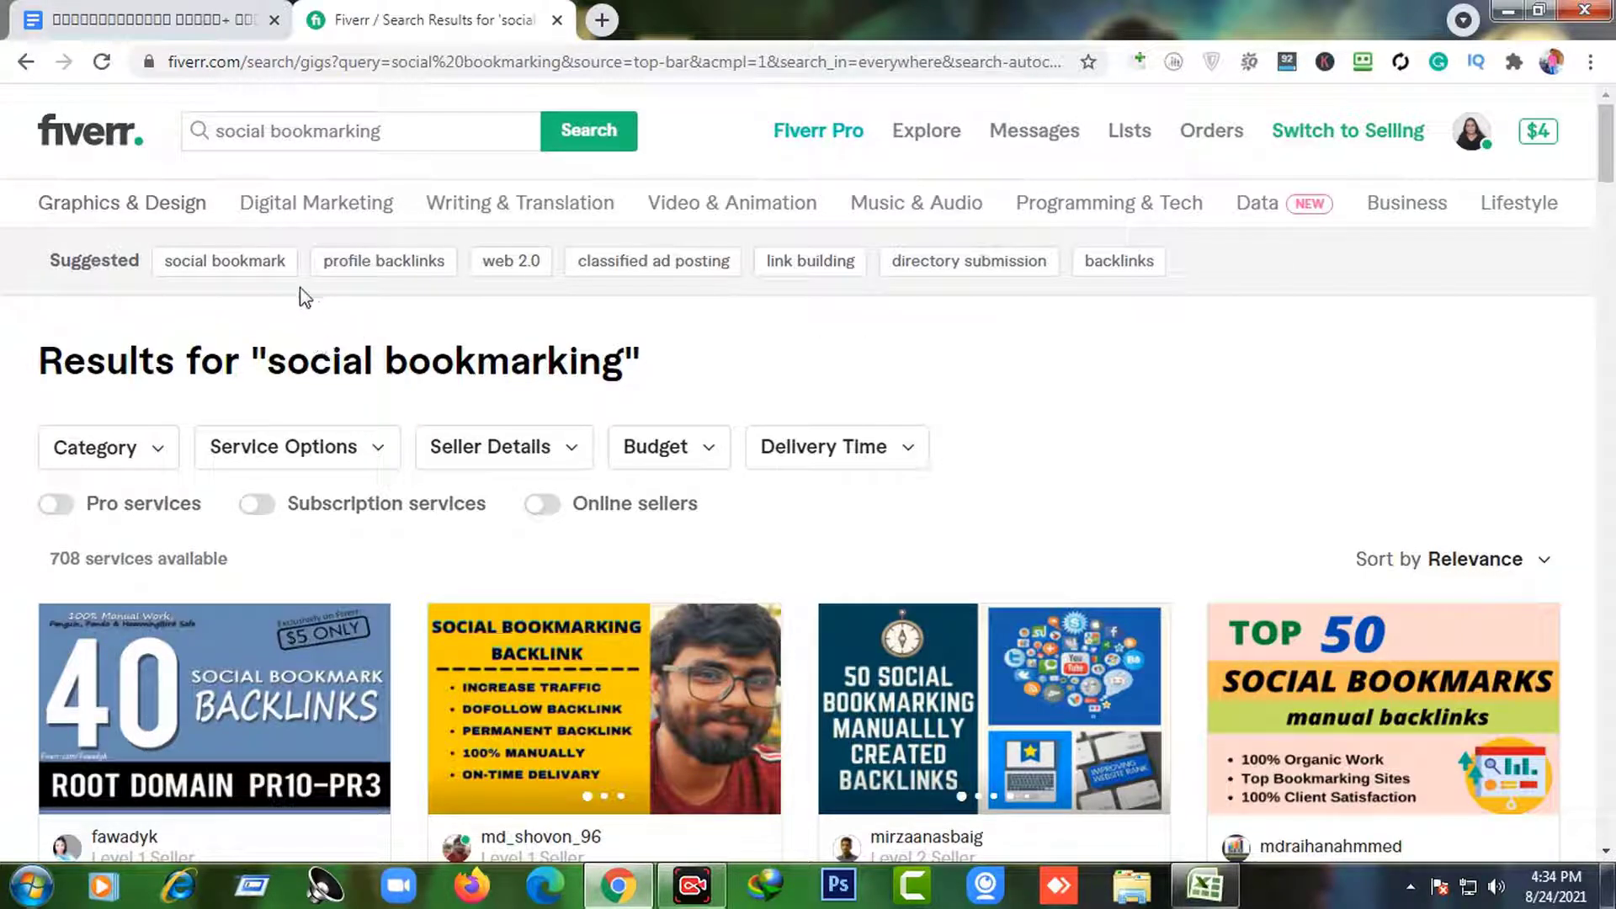
left_click(391, 145)
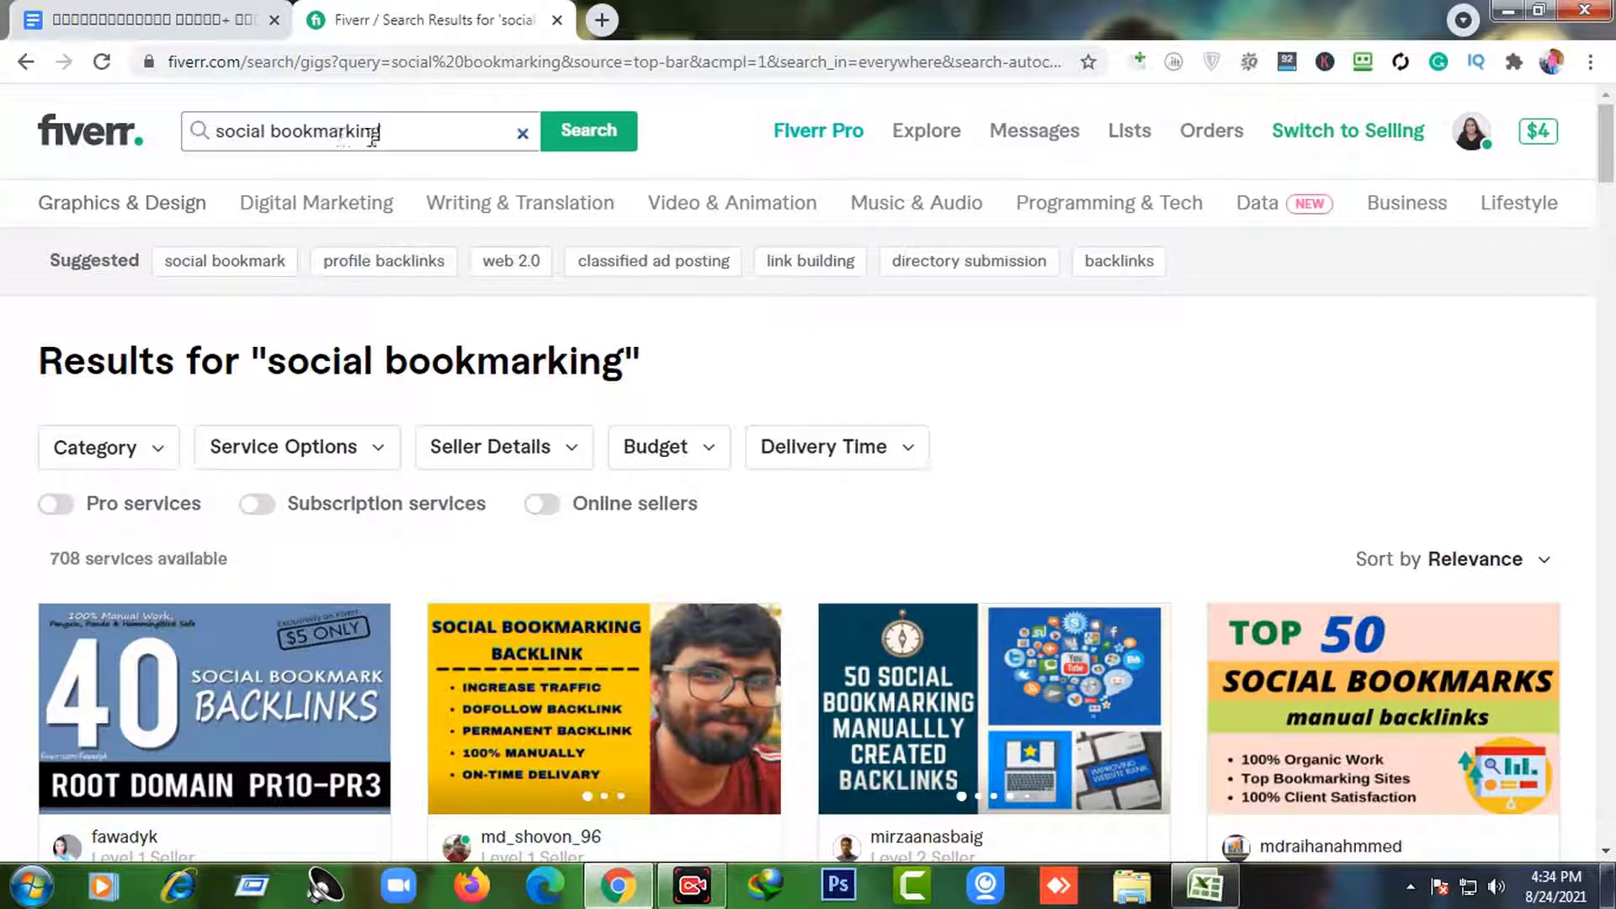
left_click(1160, 373)
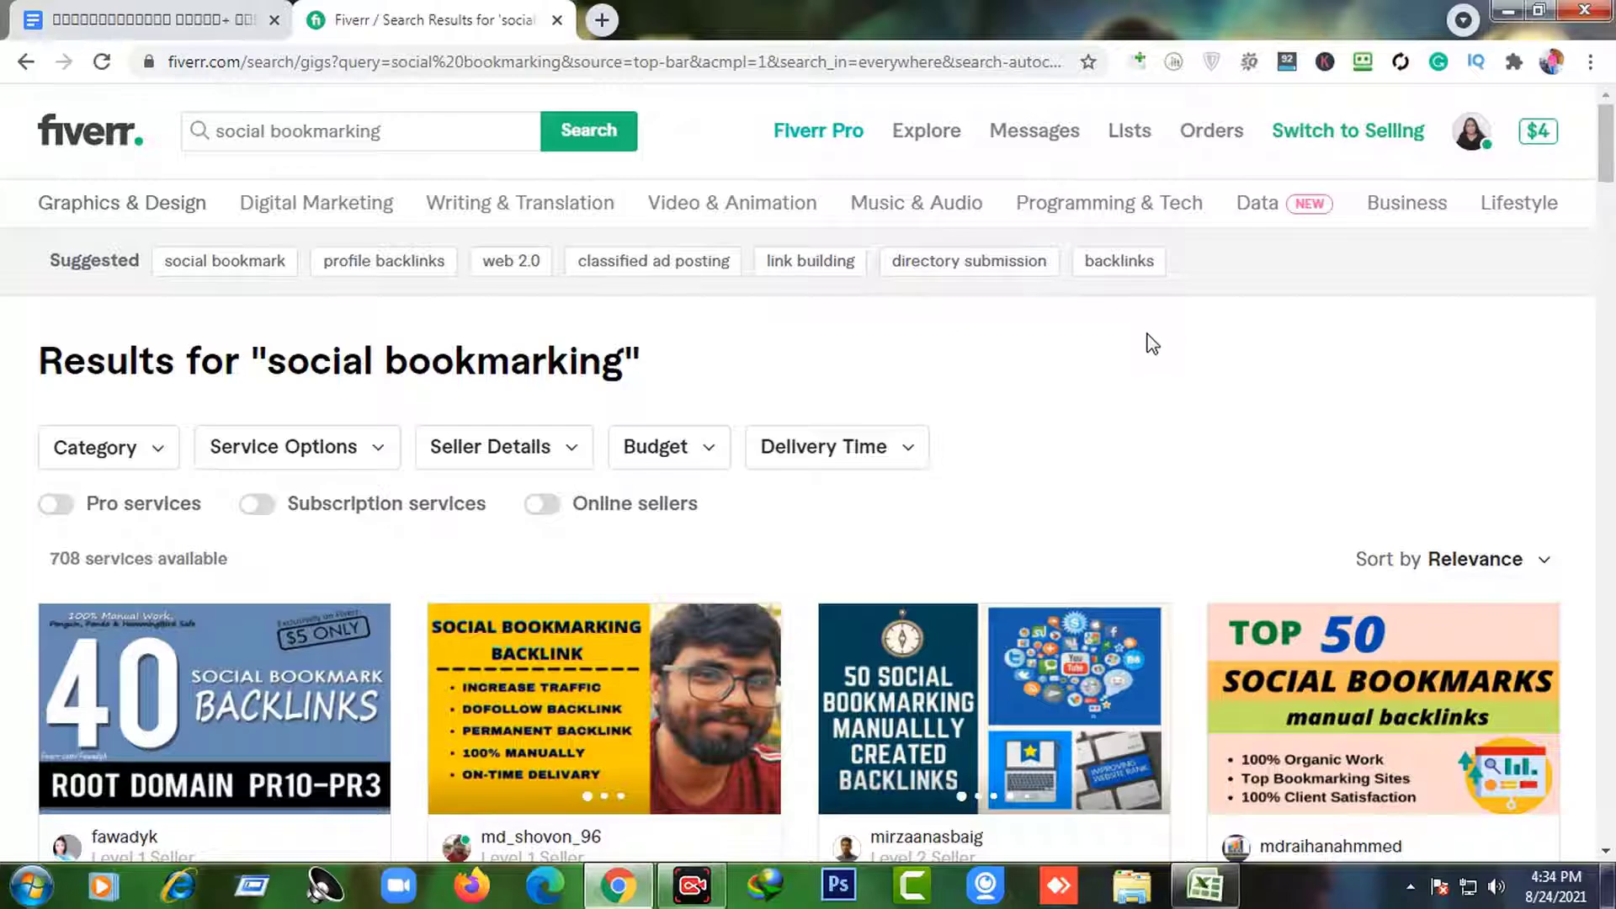
- Return to the Google Docs outline and highlight its Title, Image Design and Work Sample items one after another
left_click(151, 19)
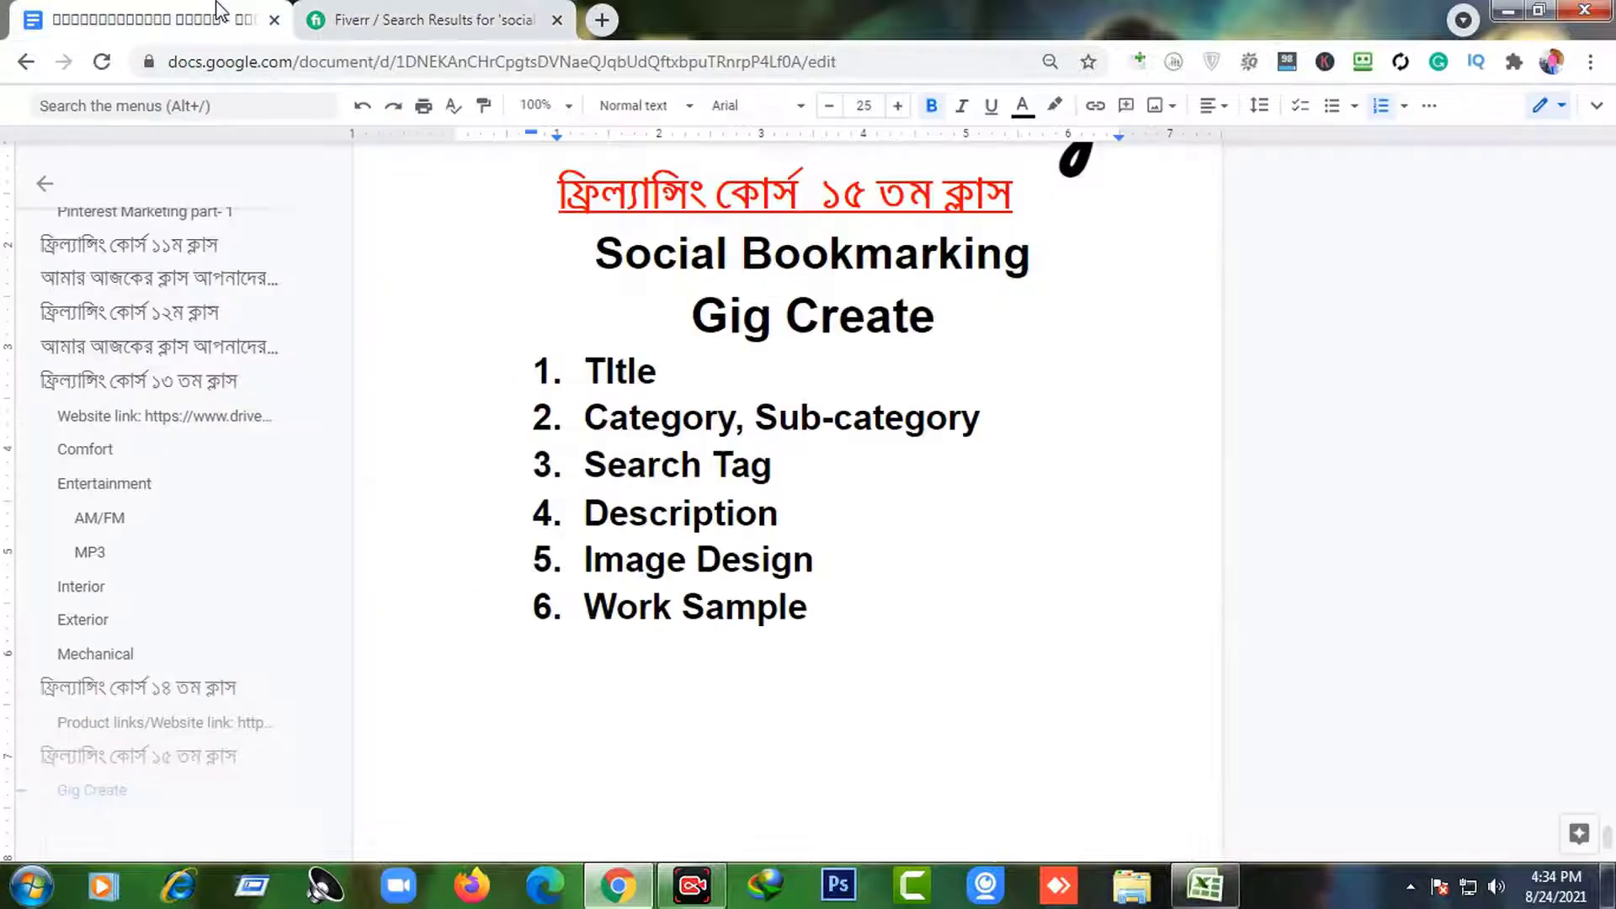
double_click(589, 371)
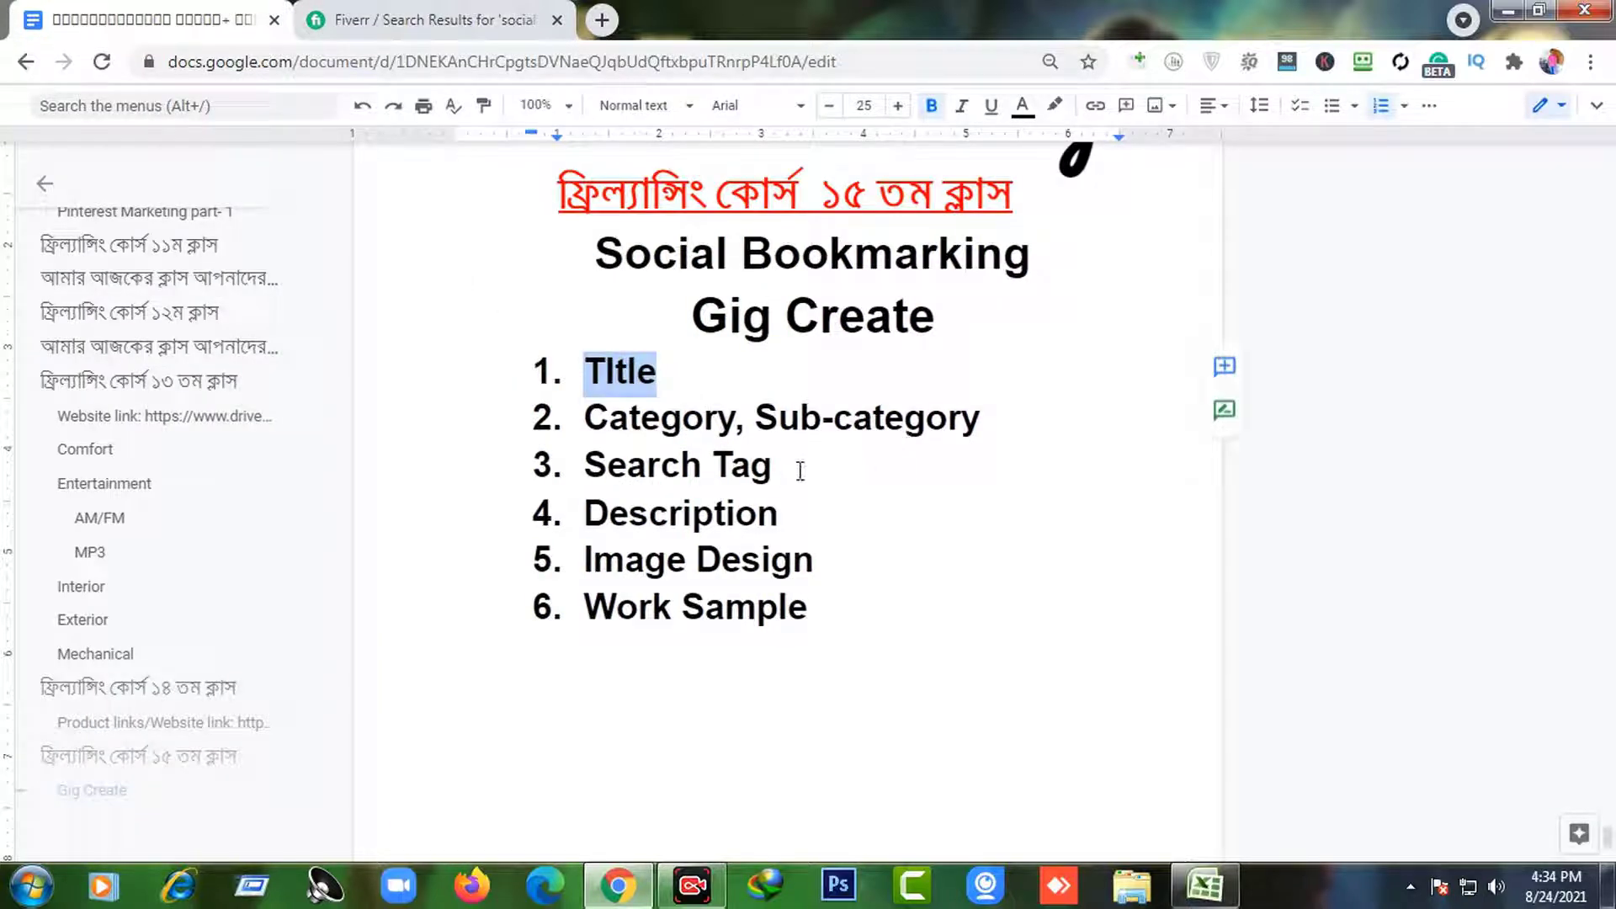
double_click(797, 513)
triple_click(840, 580)
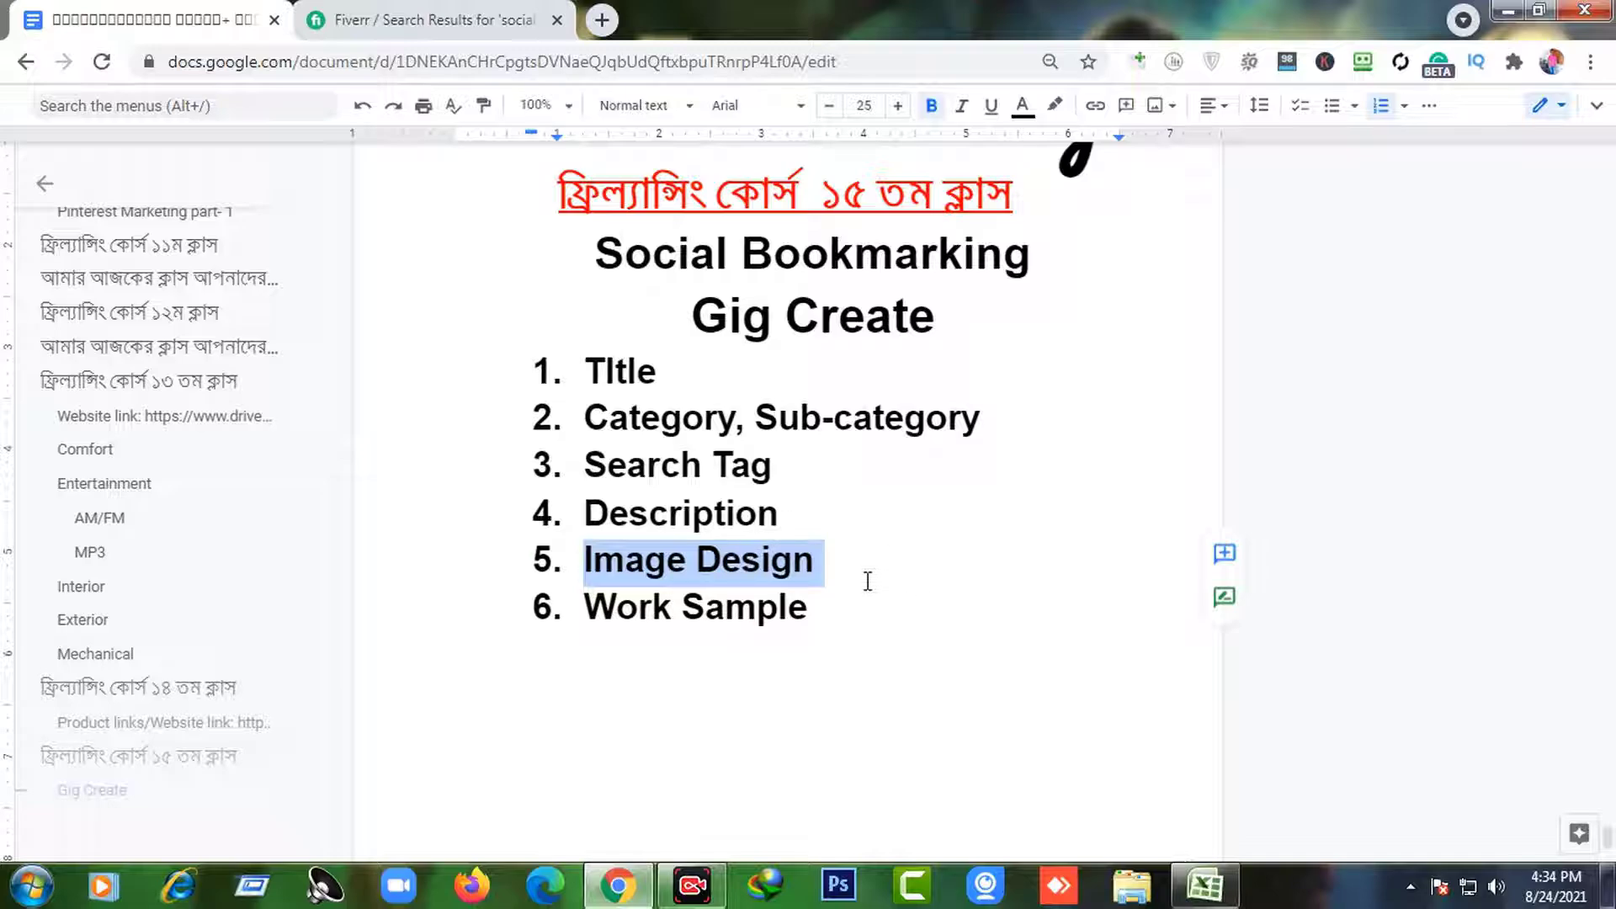
left_click_drag(849, 621, 556, 621)
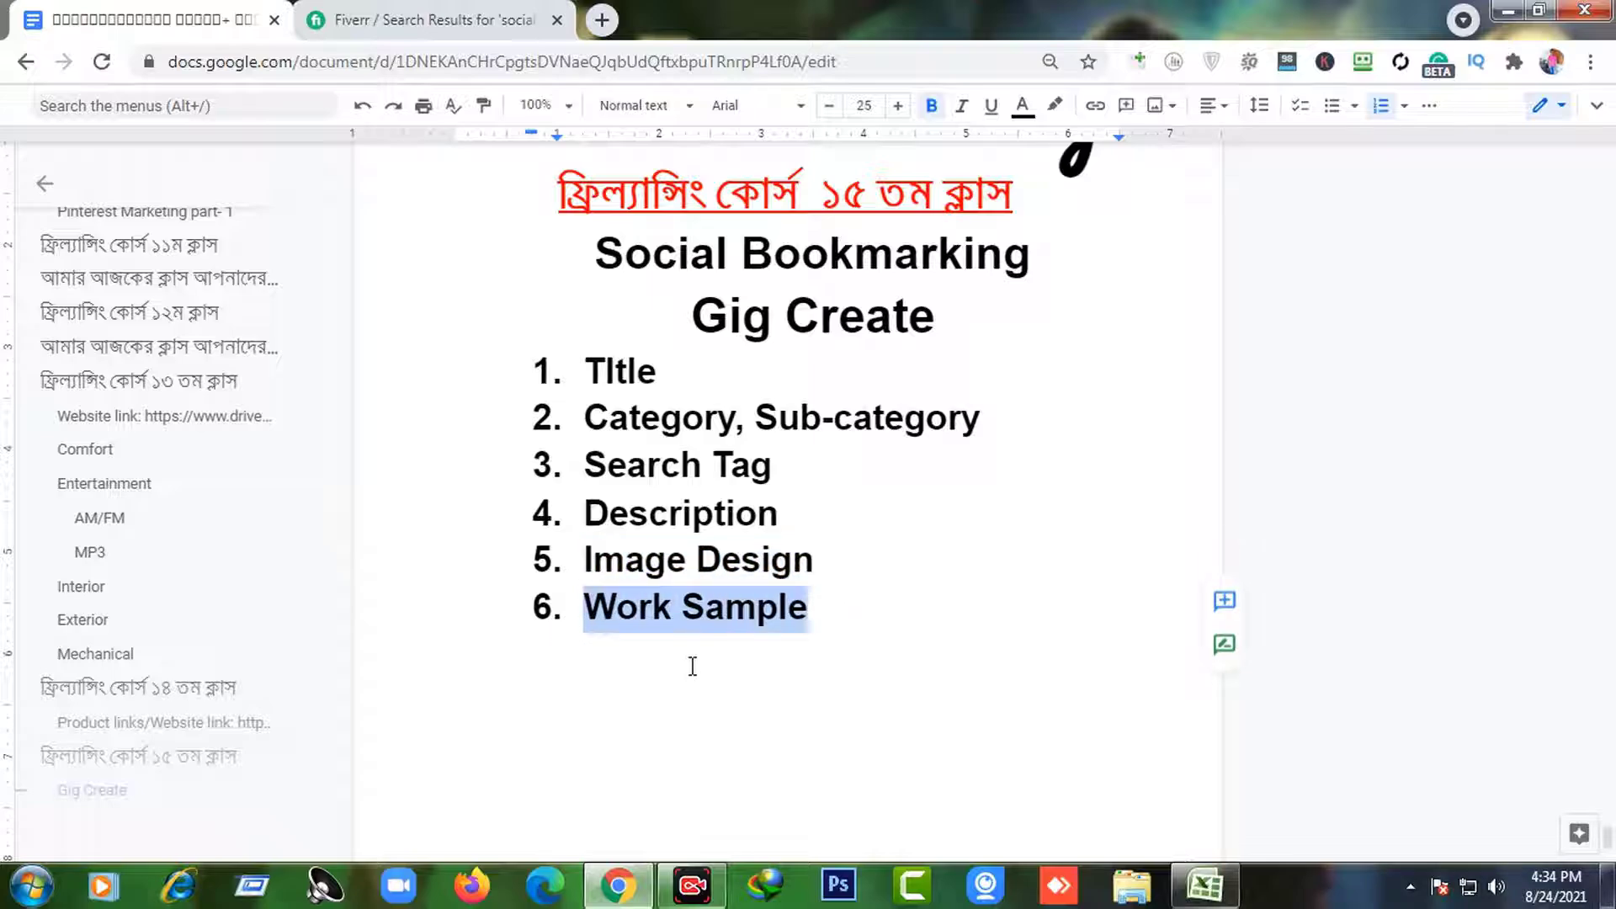
double_click(891, 566)
- Go back to the Fiverr search results and examine the titles, images and seller levels of the first gigs
left_click(437, 19)
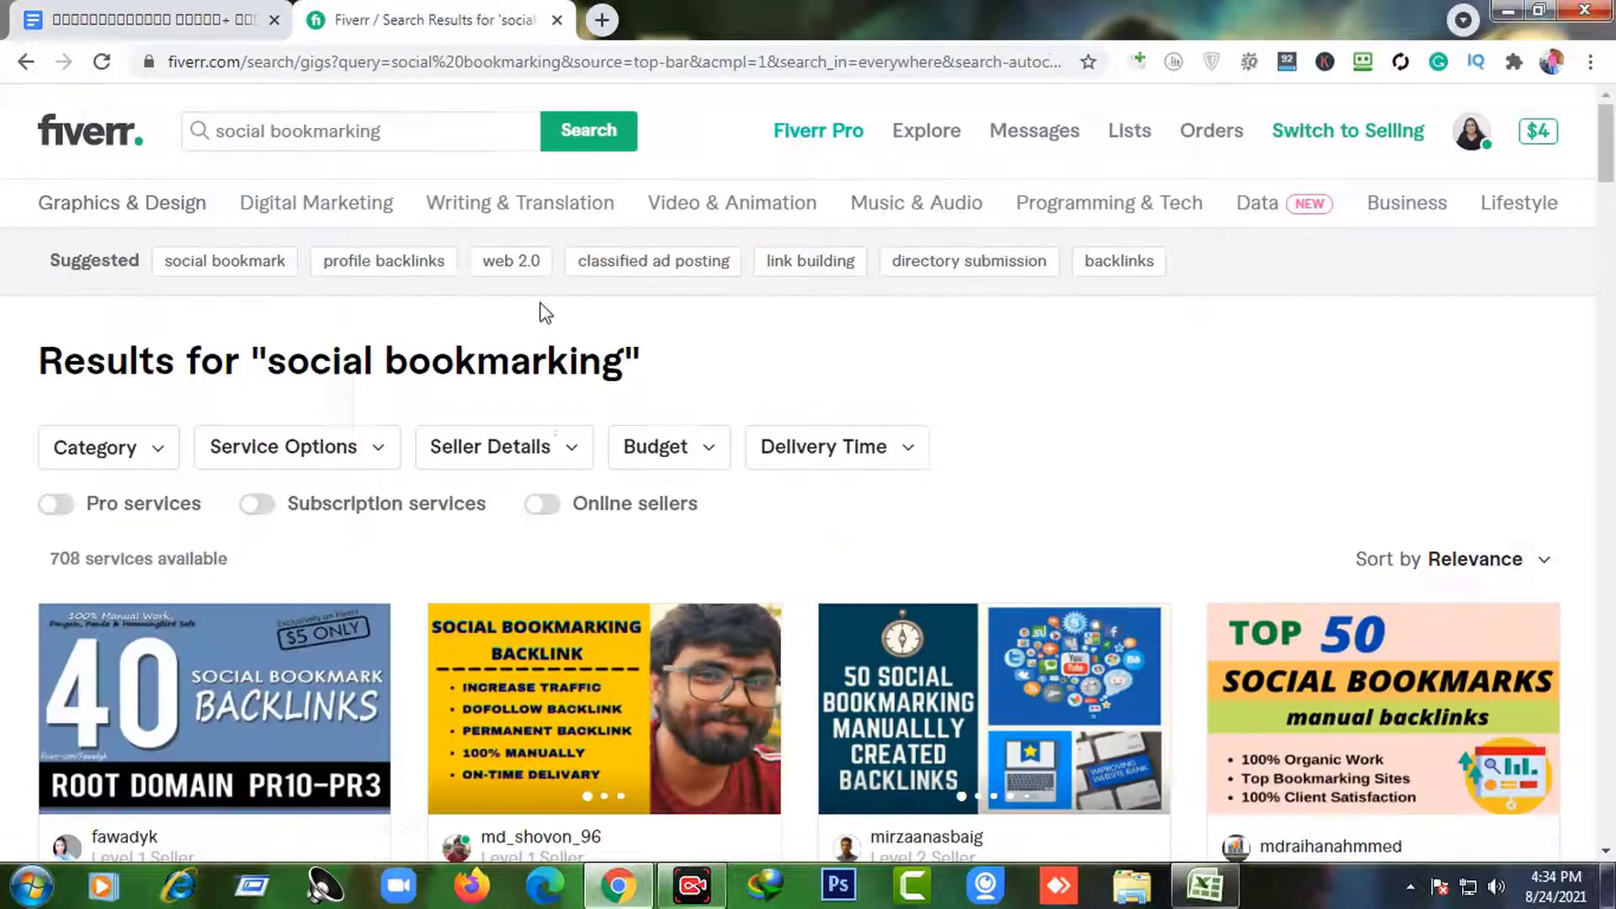
scroll(516, 422, "down", 1)
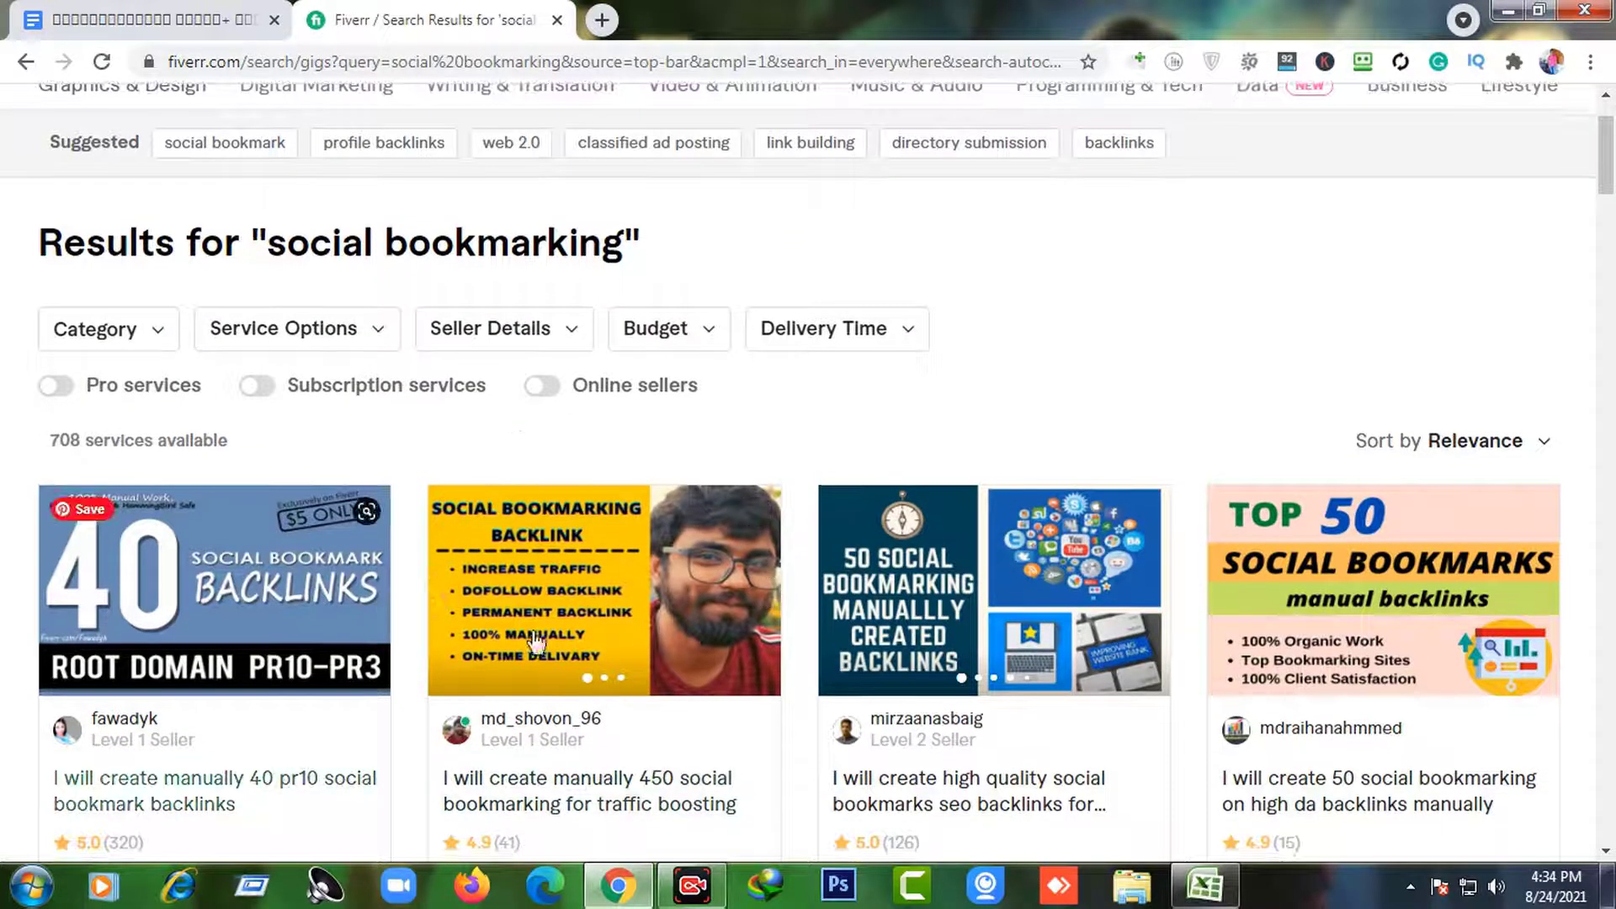
scroll(589, 692, "down", 1)
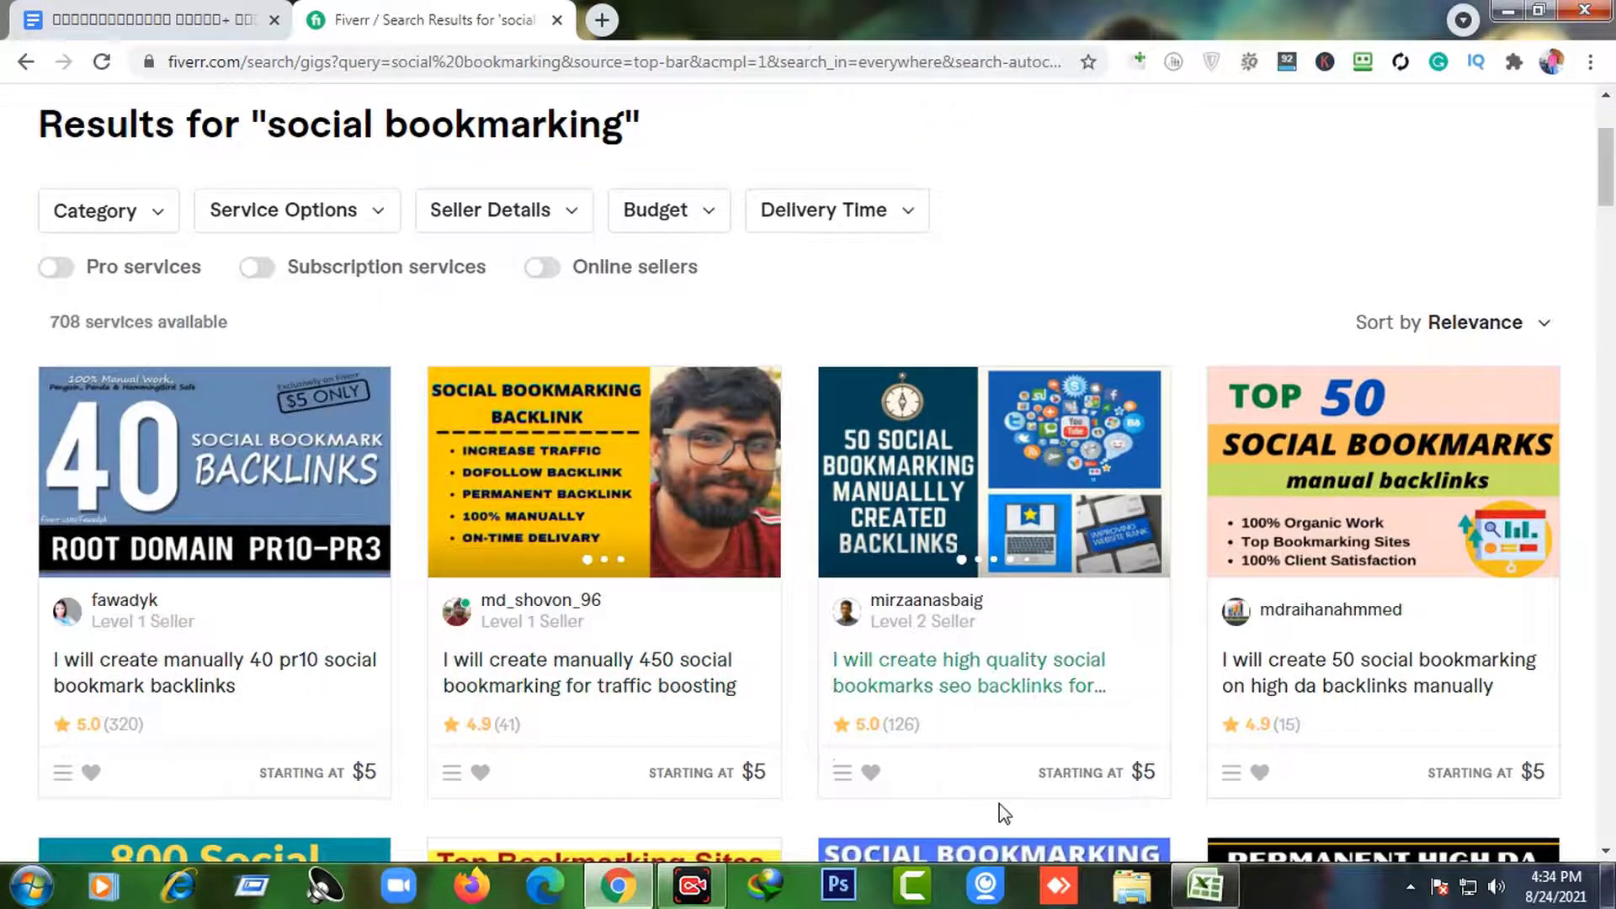
scroll(842, 741, "down", 1)
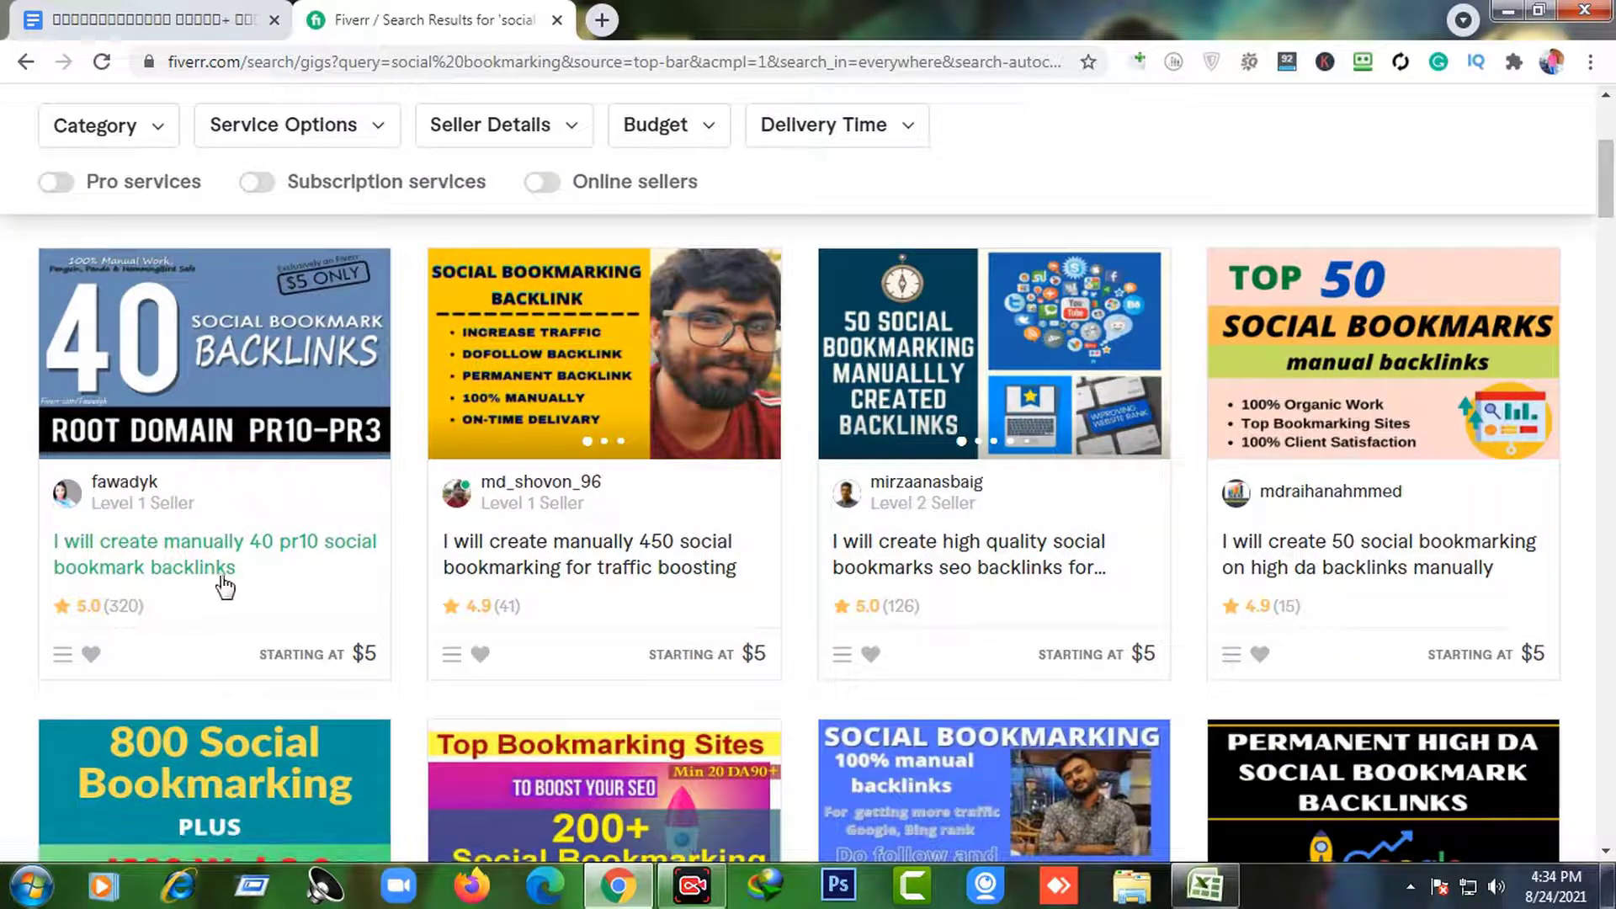
scroll(900, 471, "down", 1)
scroll(901, 488, "up", 1)
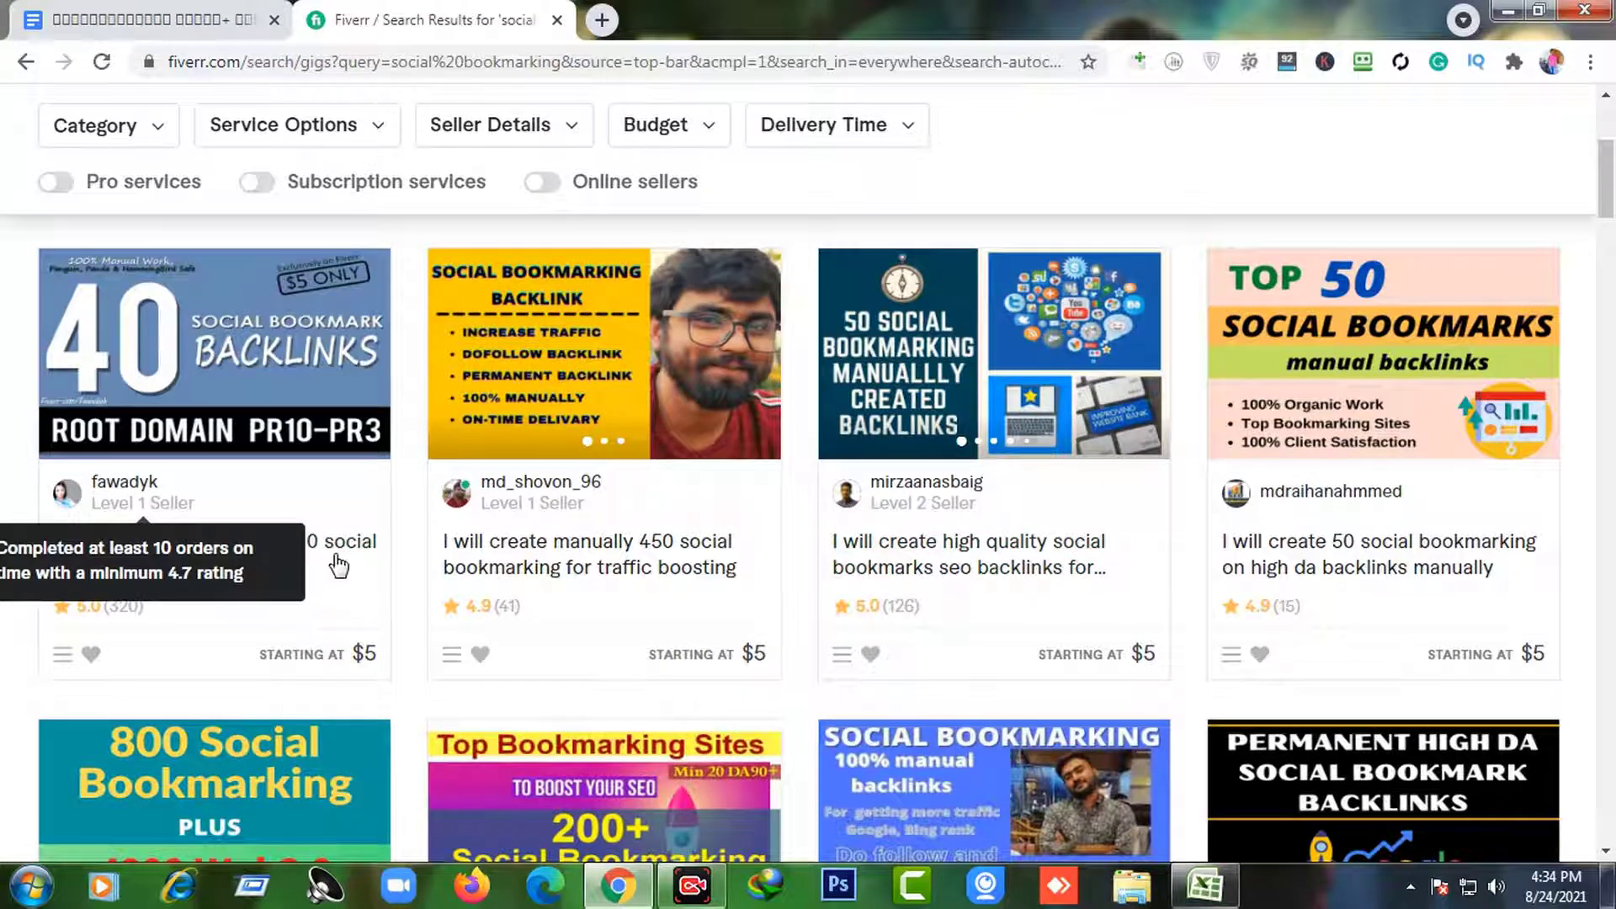
- Open the "40 pr10 social bookmark backlinks", "high quality social bookmarks seo backlinks" and "social bookmarking submissions with high da backlinks" gigs in separate new tabs
right_click(210, 545)
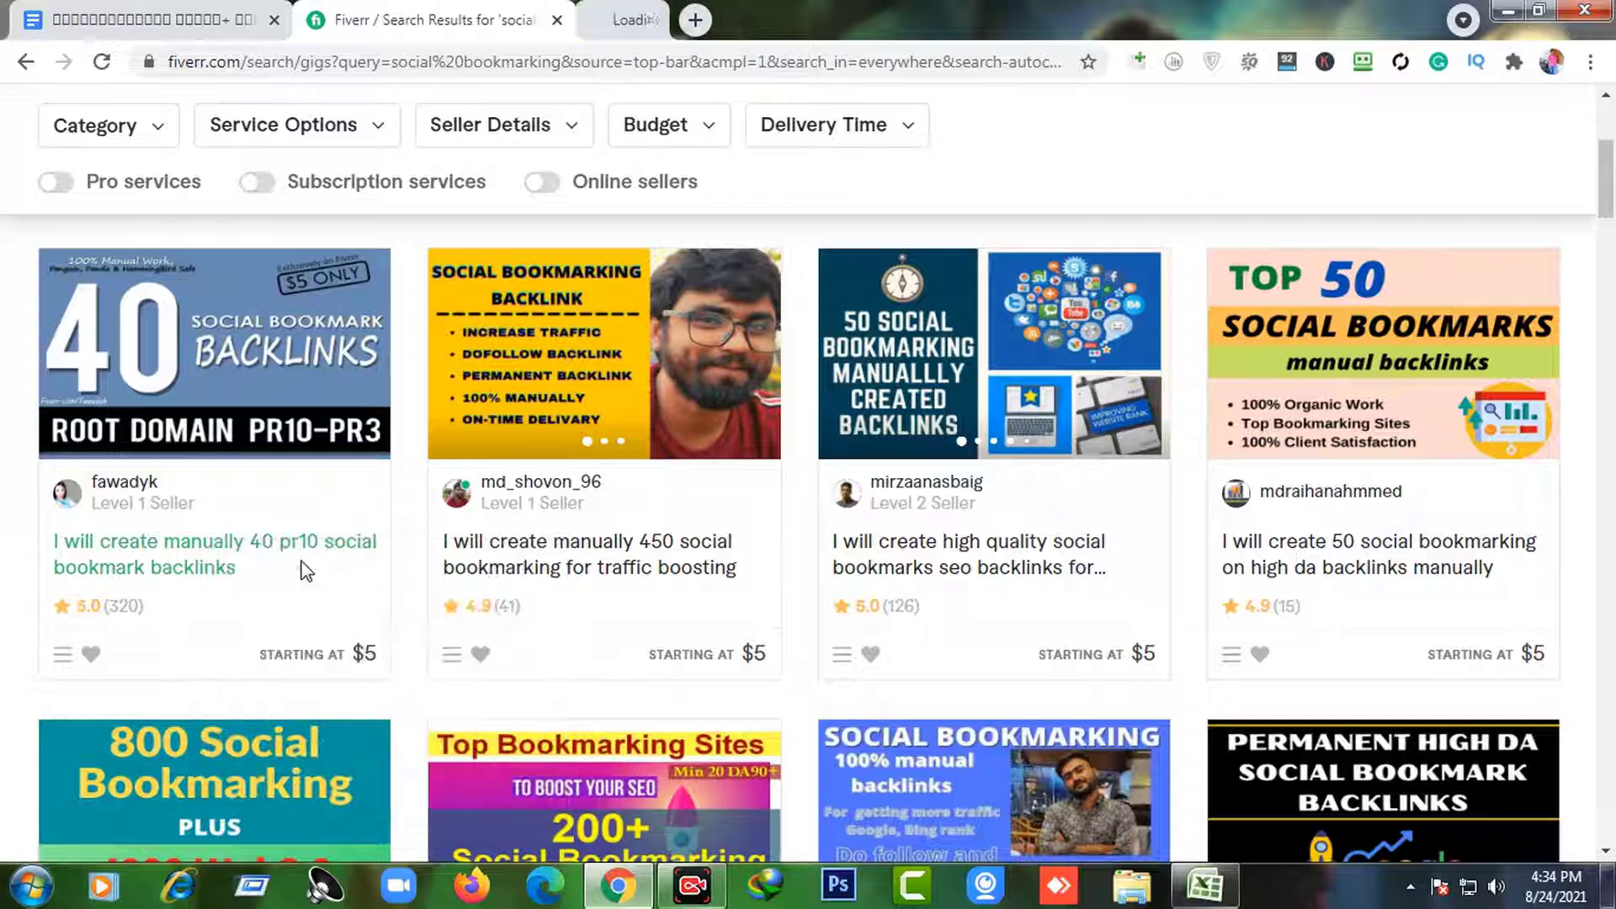
left_click(301, 559)
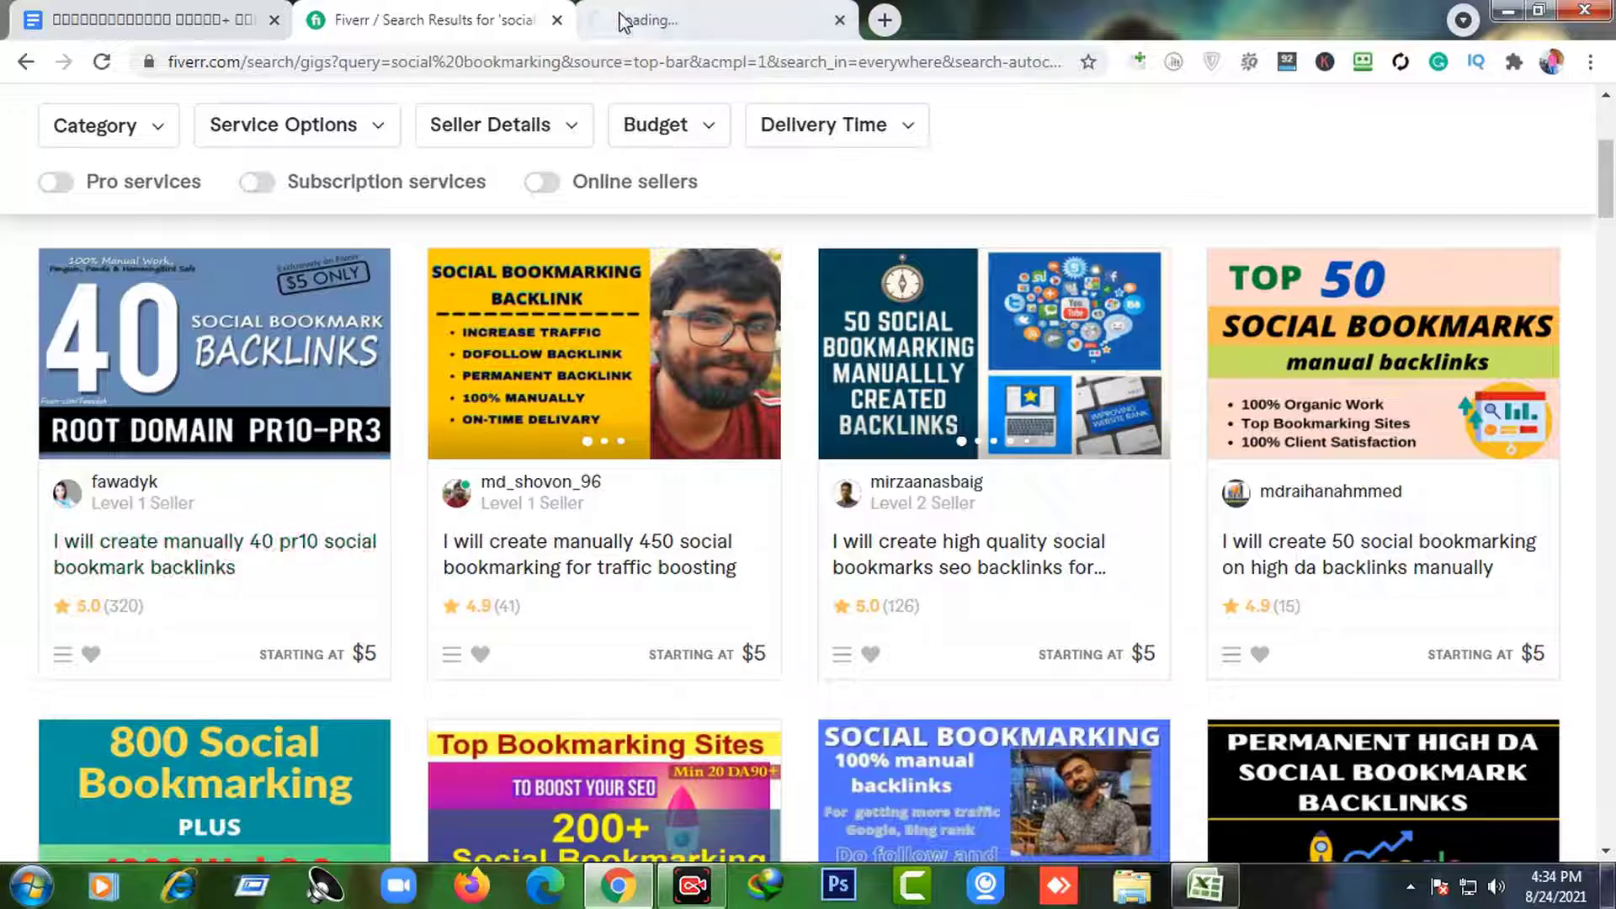
right_click(946, 549)
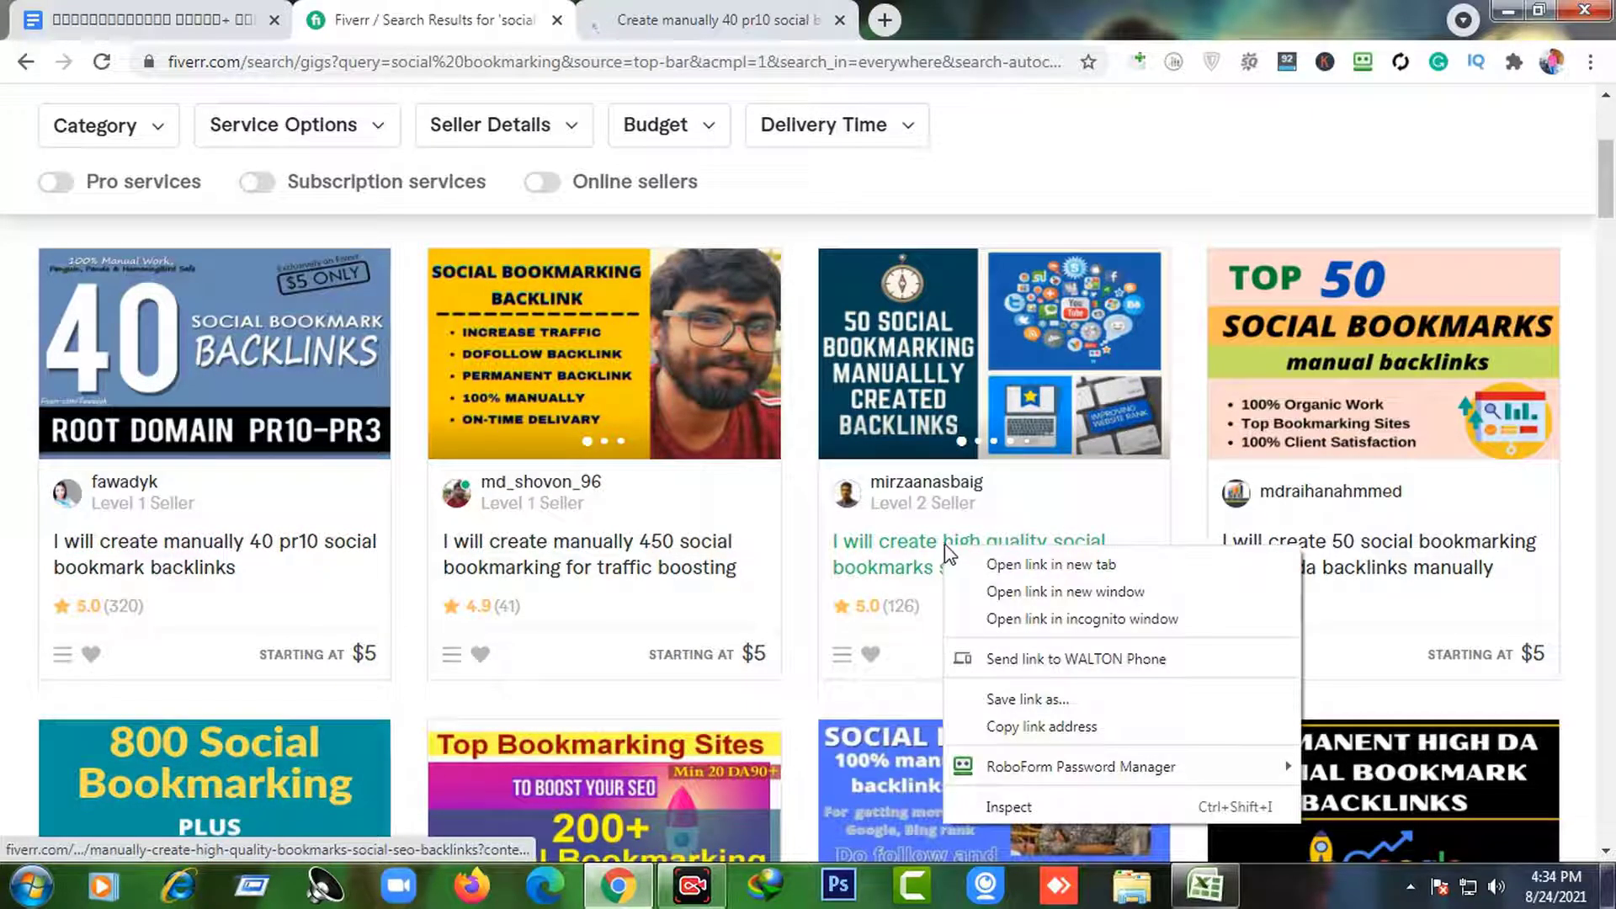
left_click(1052, 564)
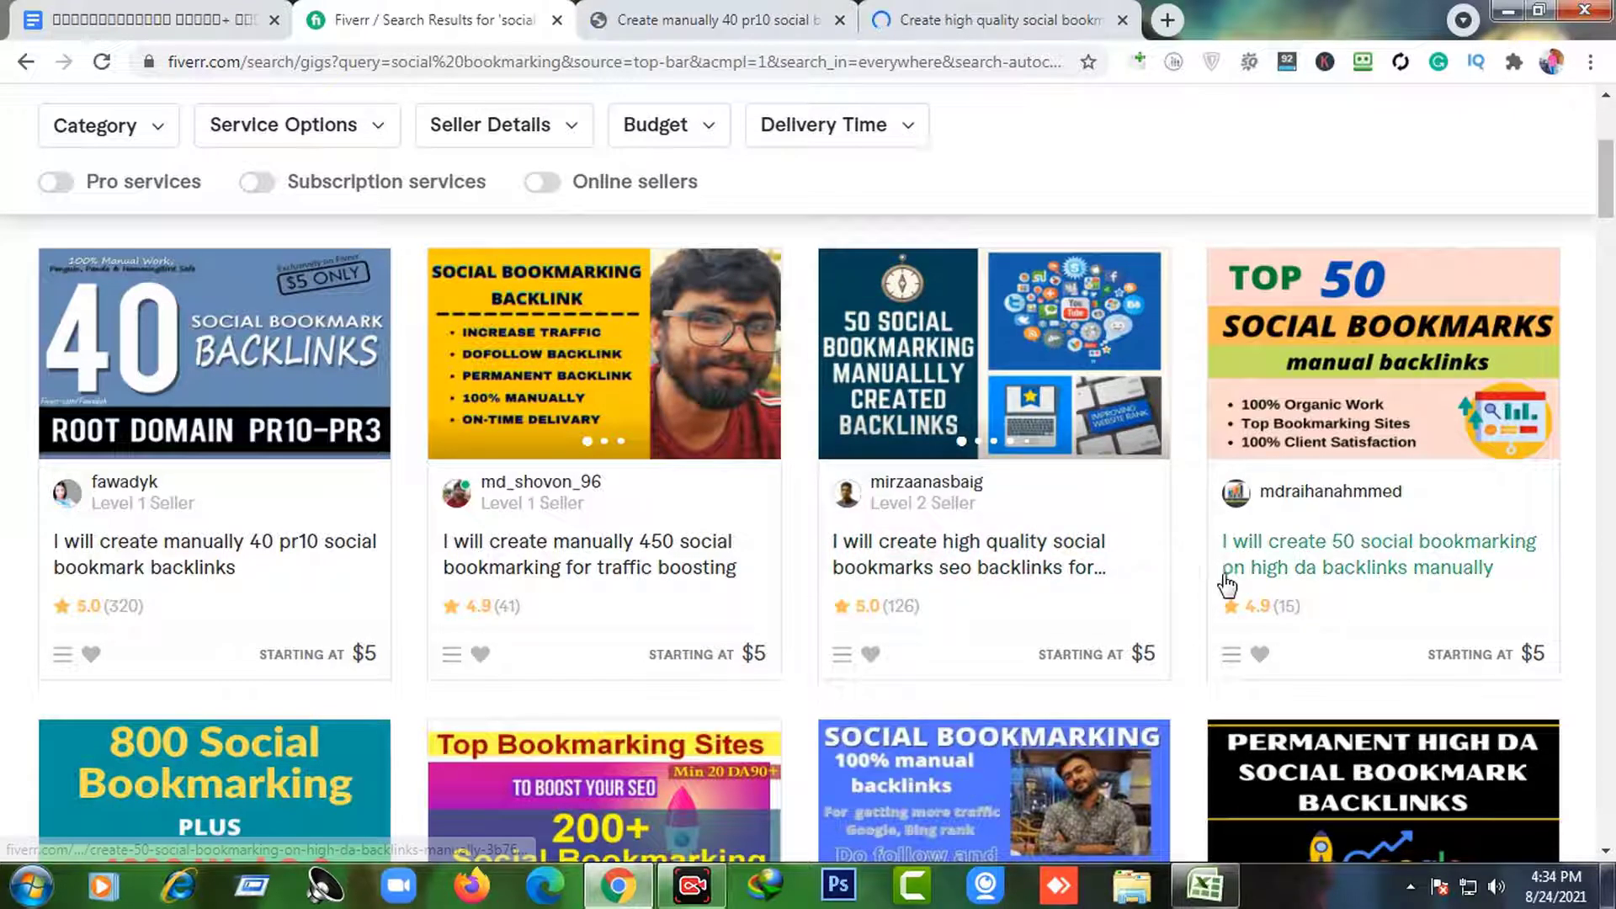
scroll(1224, 573, "down", 4)
scroll(1069, 640, "down", 1)
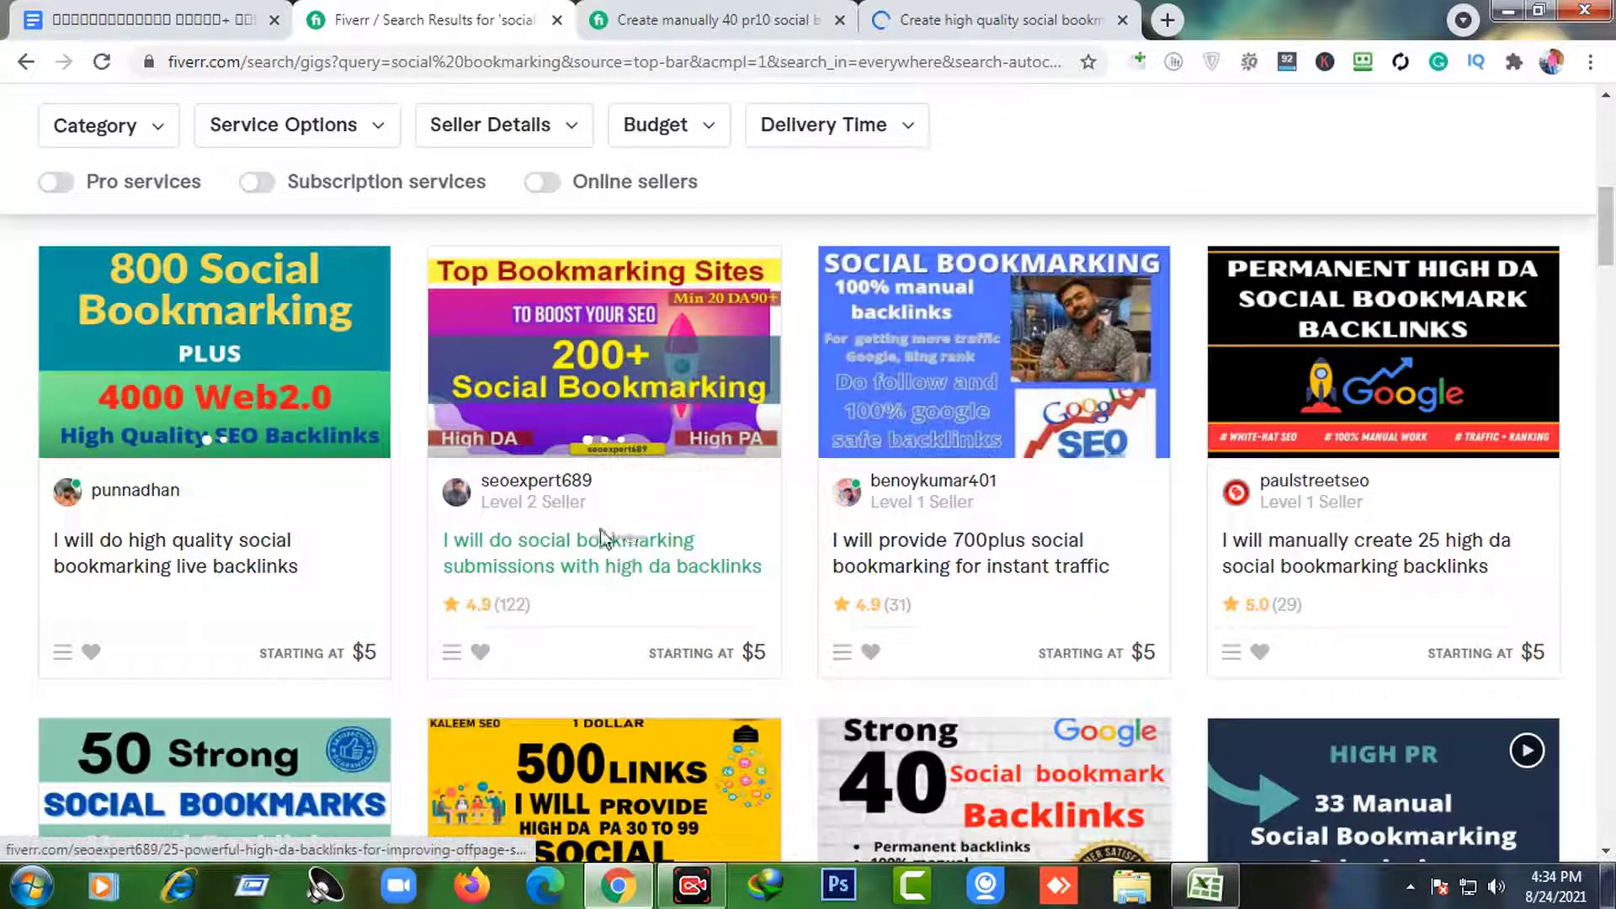
right_click(606, 553)
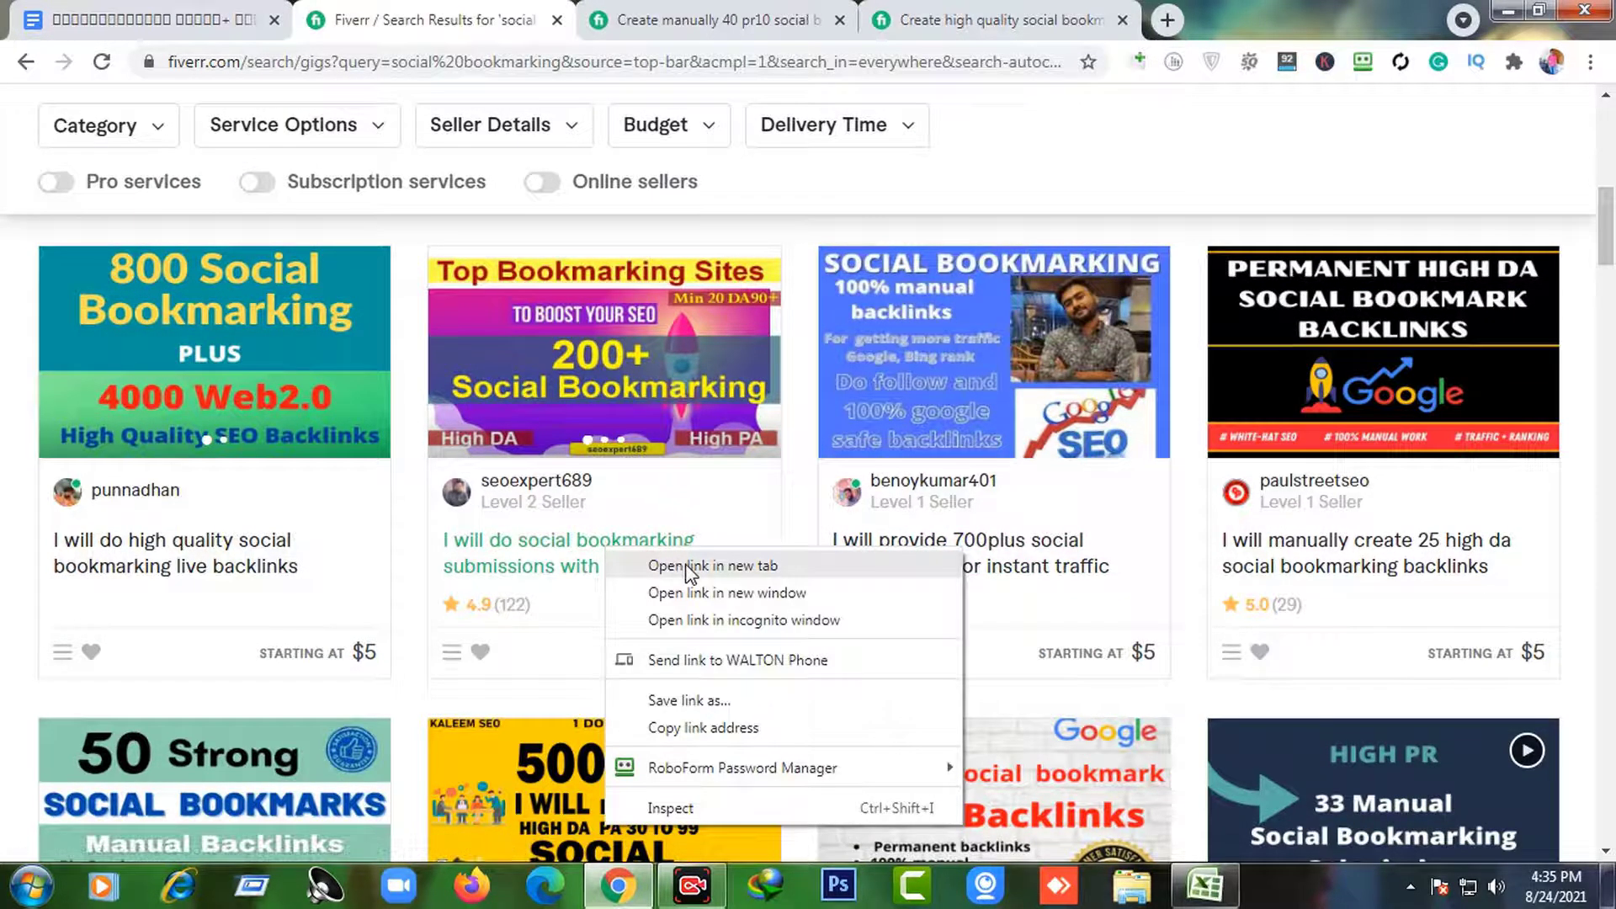
left_click(673, 565)
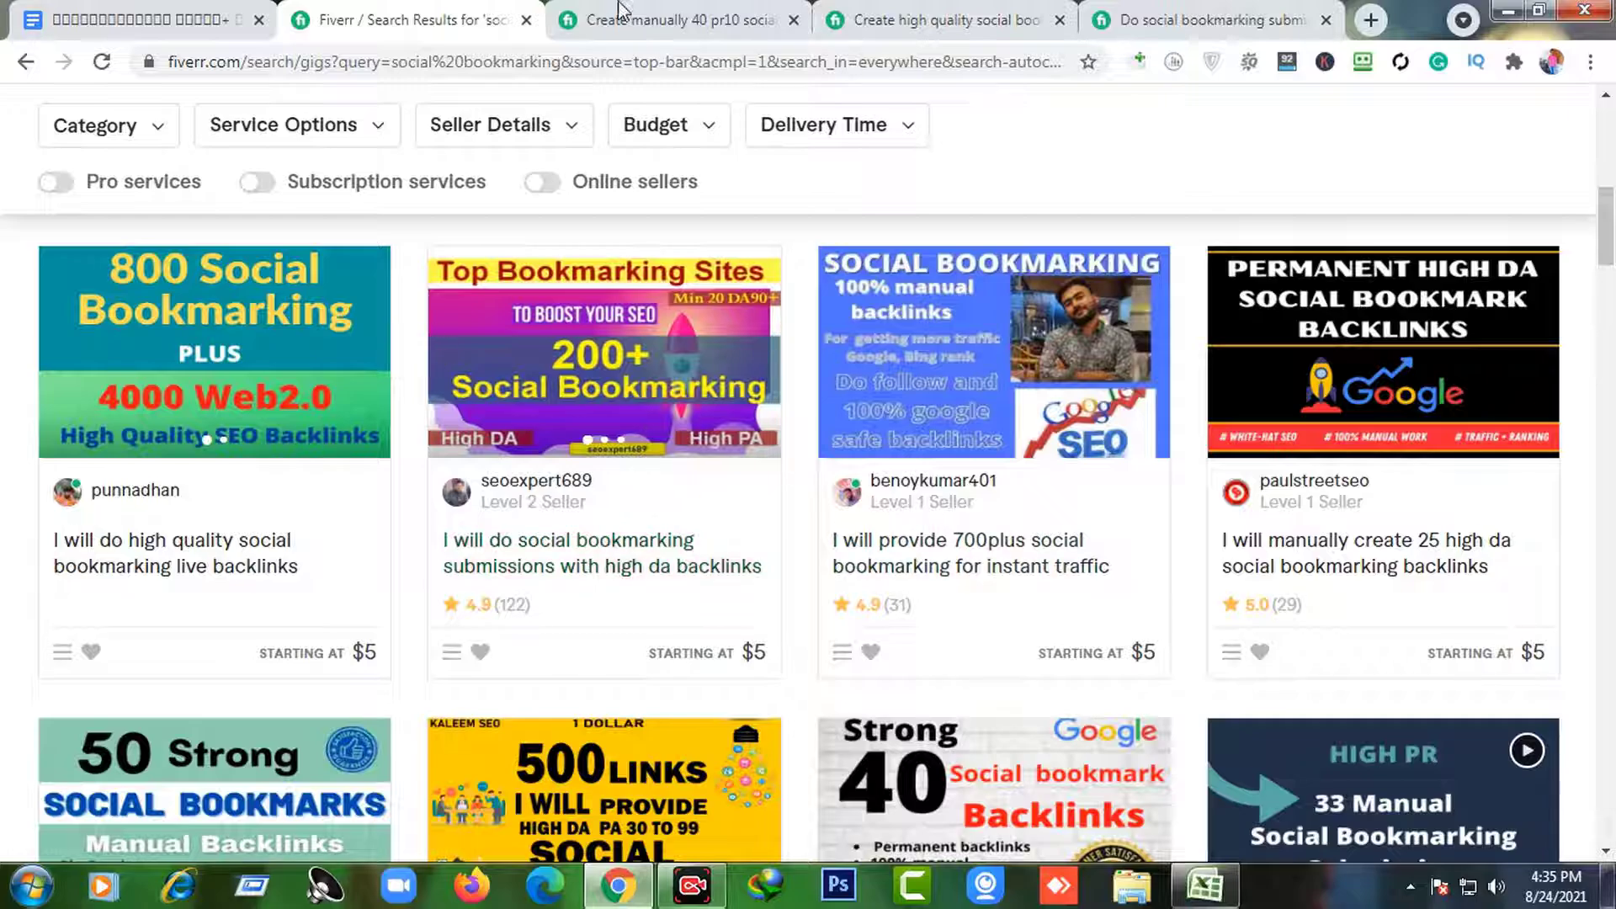
- View the "40 pr10 social bookmark backlinks" gig and highlight its full title, then the word "backlinks"
left_click(674, 20)
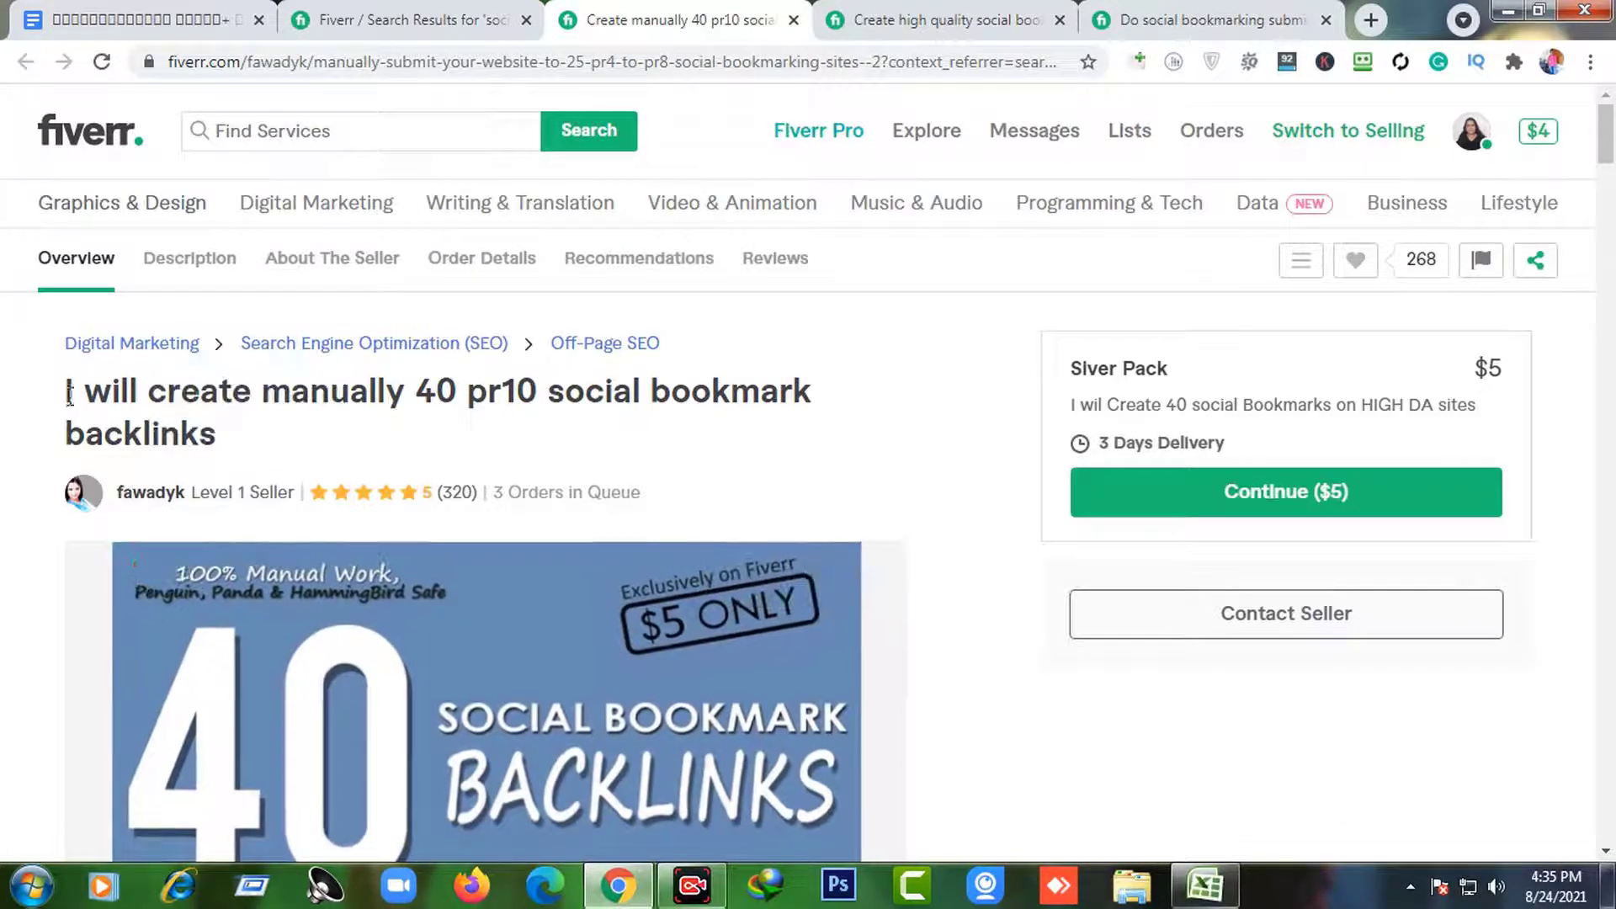
left_click_drag(67, 389, 196, 426)
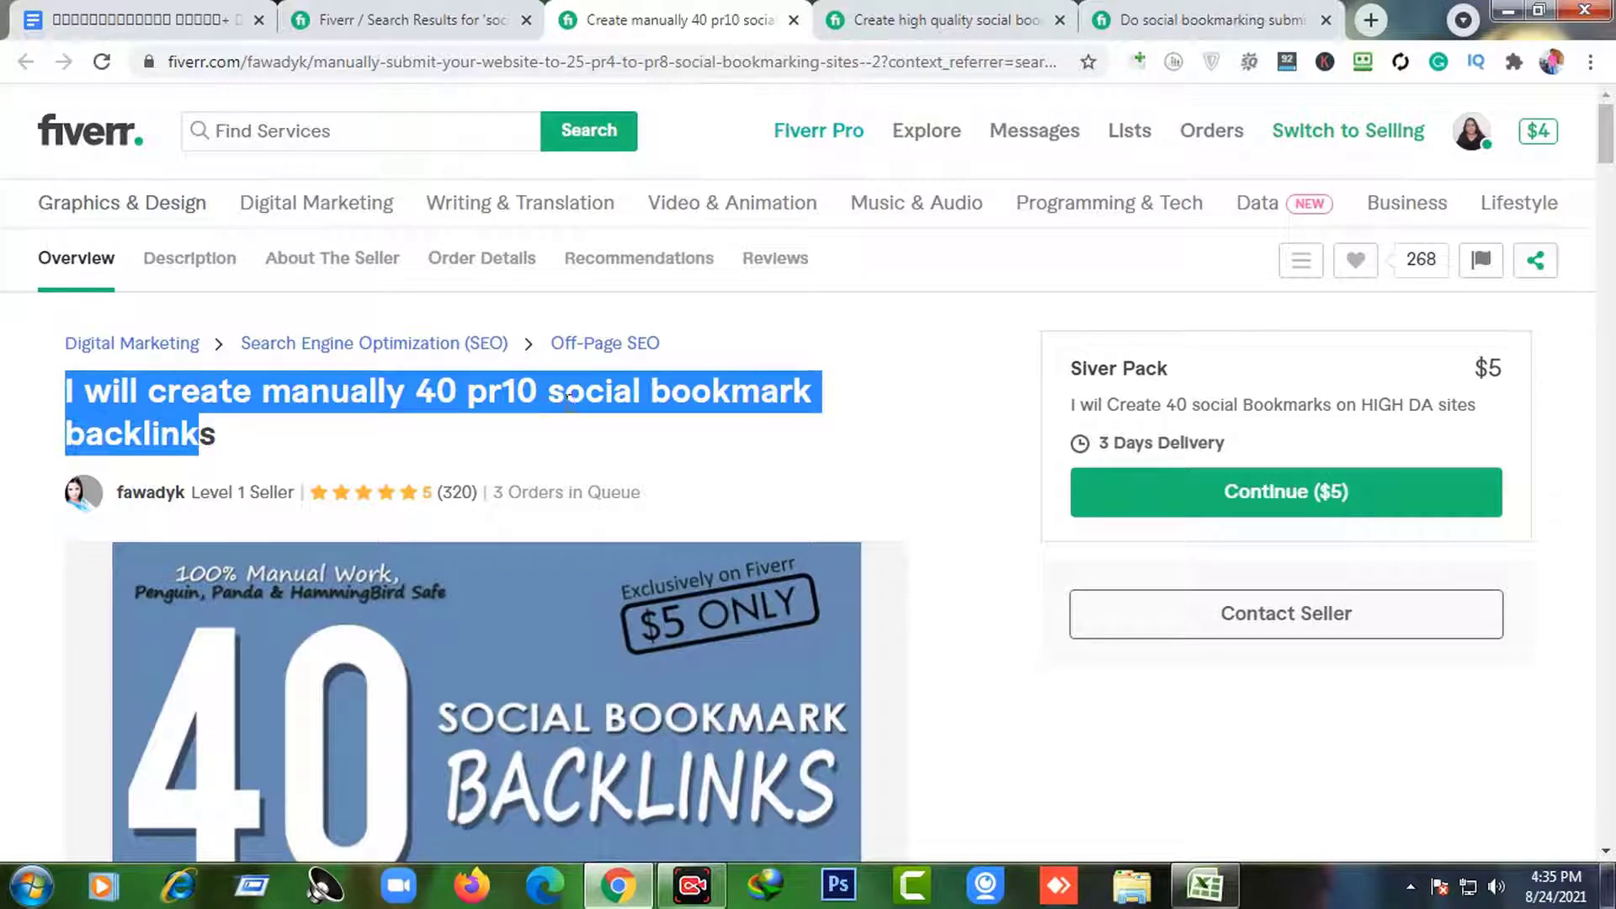
left_click(289, 472)
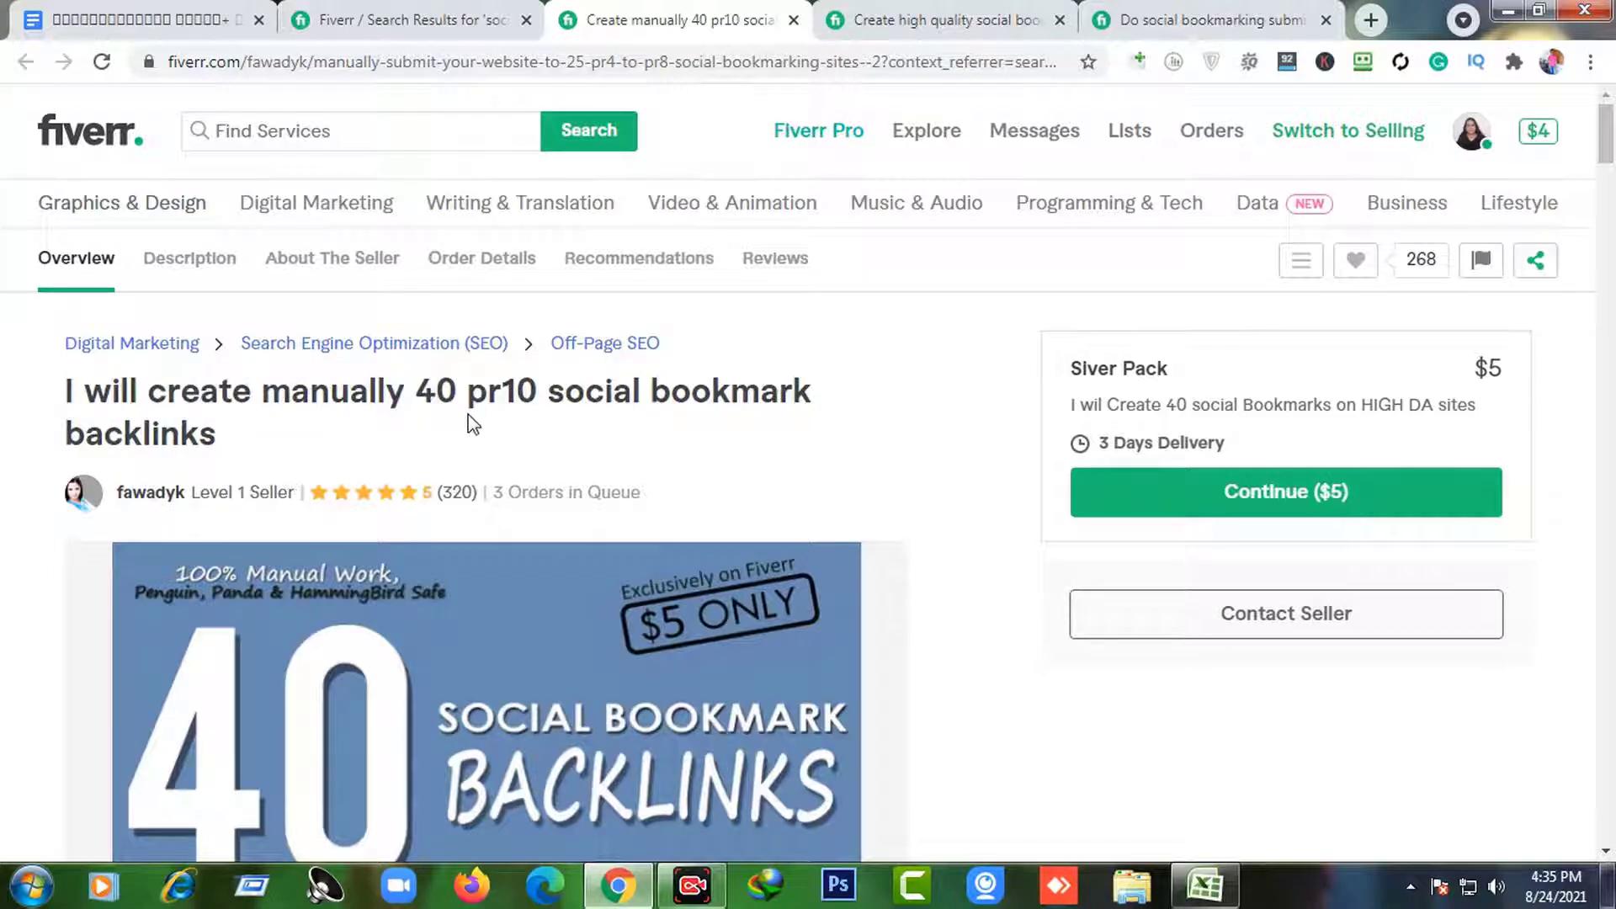
left_click_drag(269, 437, 85, 433)
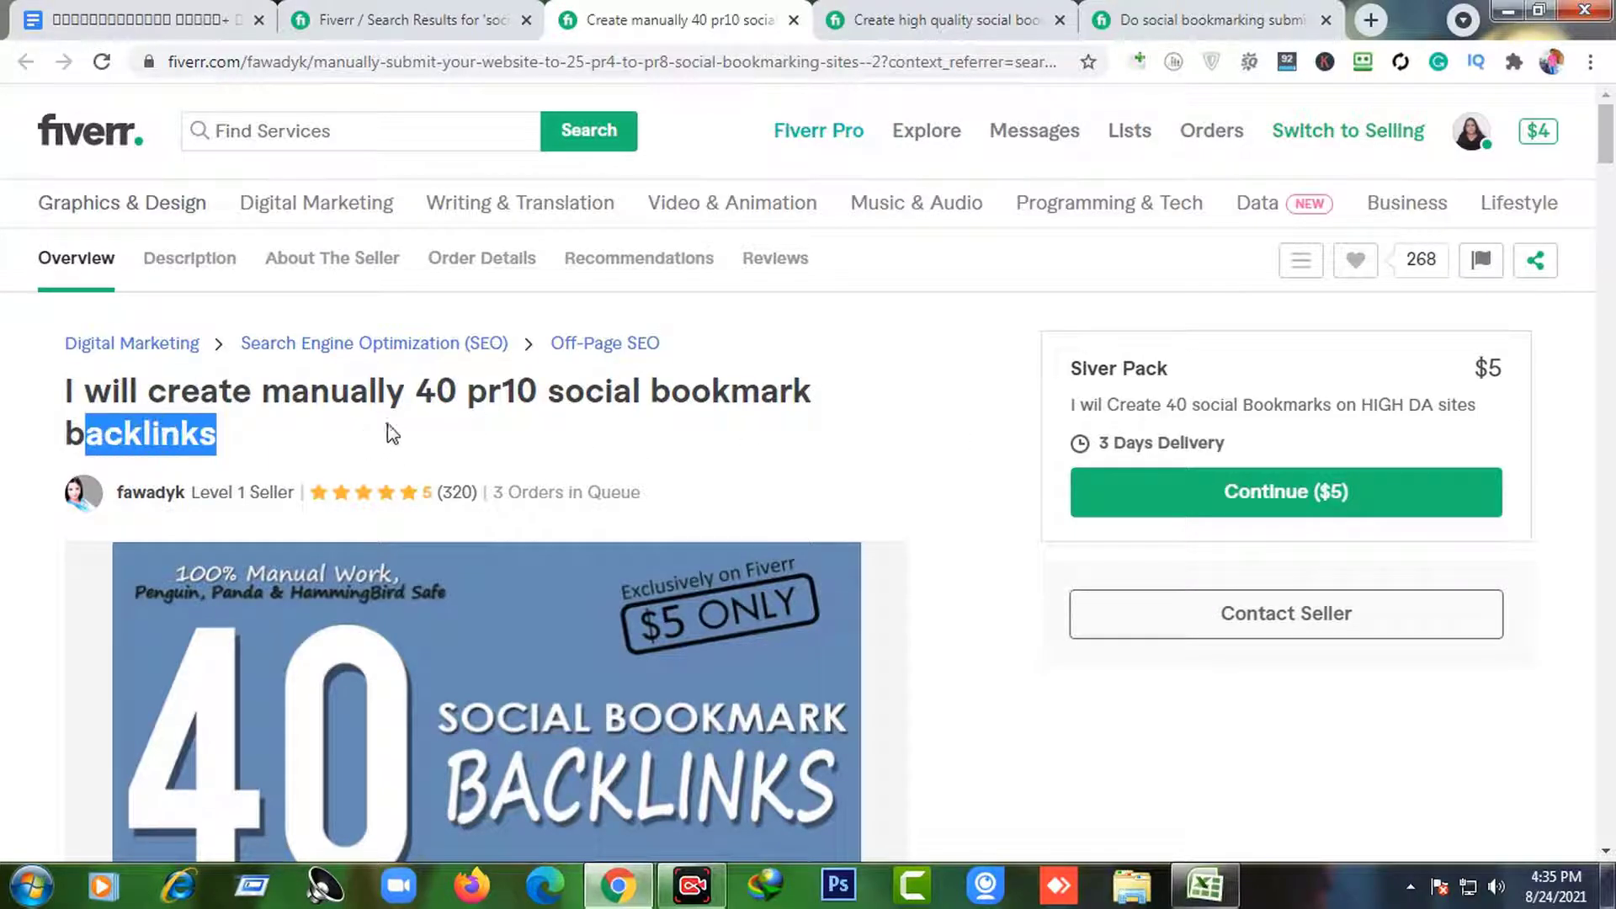
left_click_drag(446, 396, 423, 391)
left_click(621, 494)
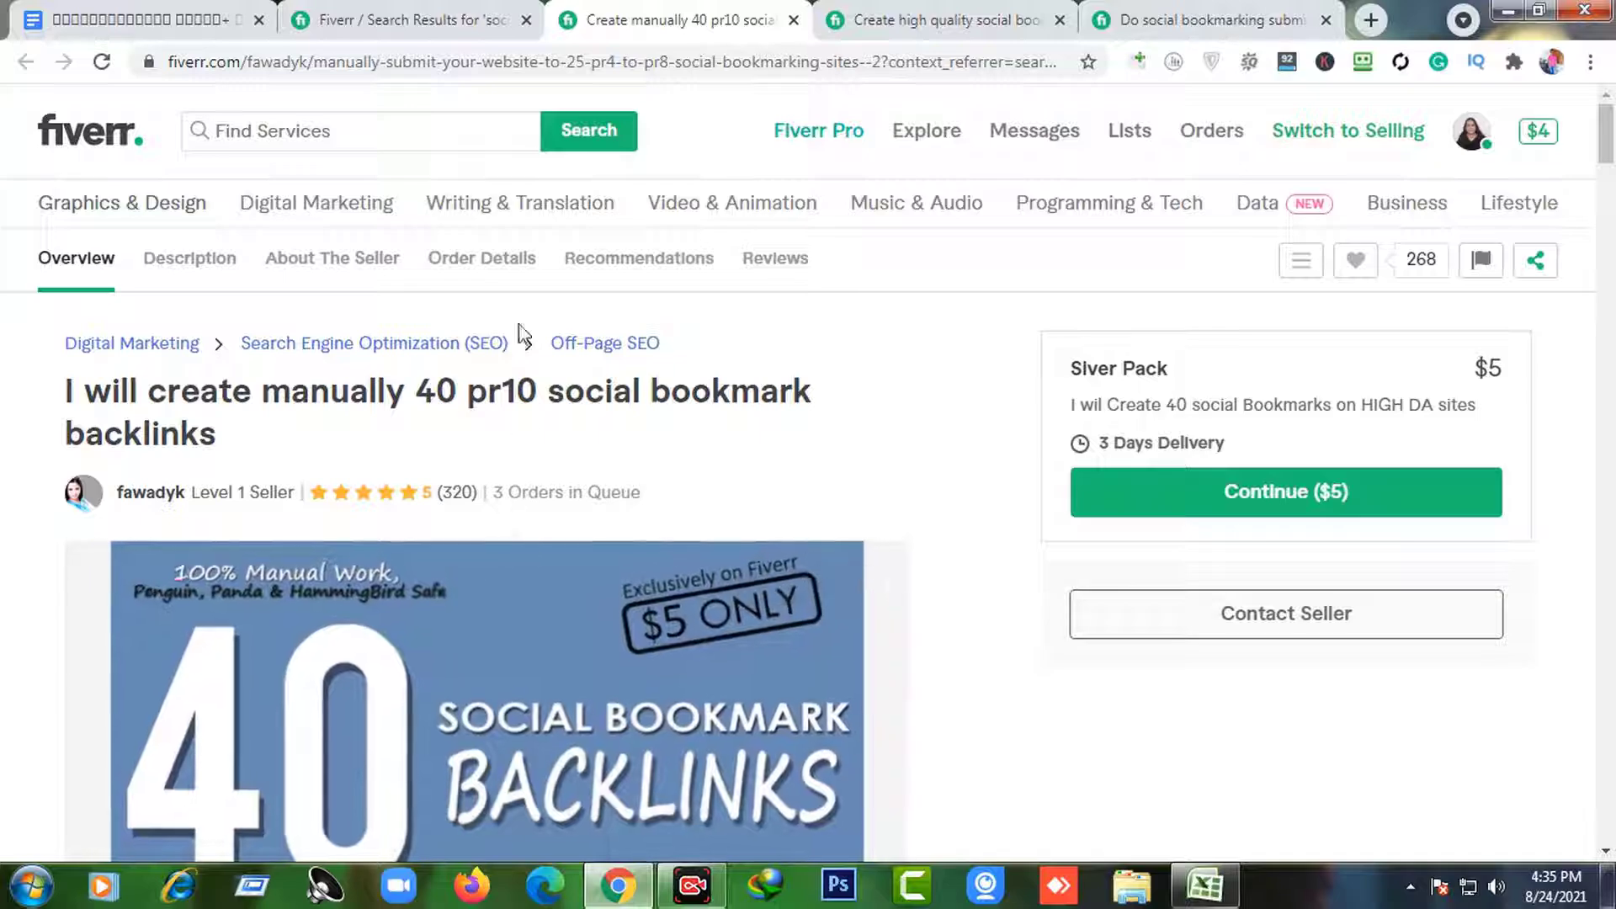
- View the "high quality social bookmarks seo backlinks" gig's title and check its Standard and Premium packages
left_click(867, 17)
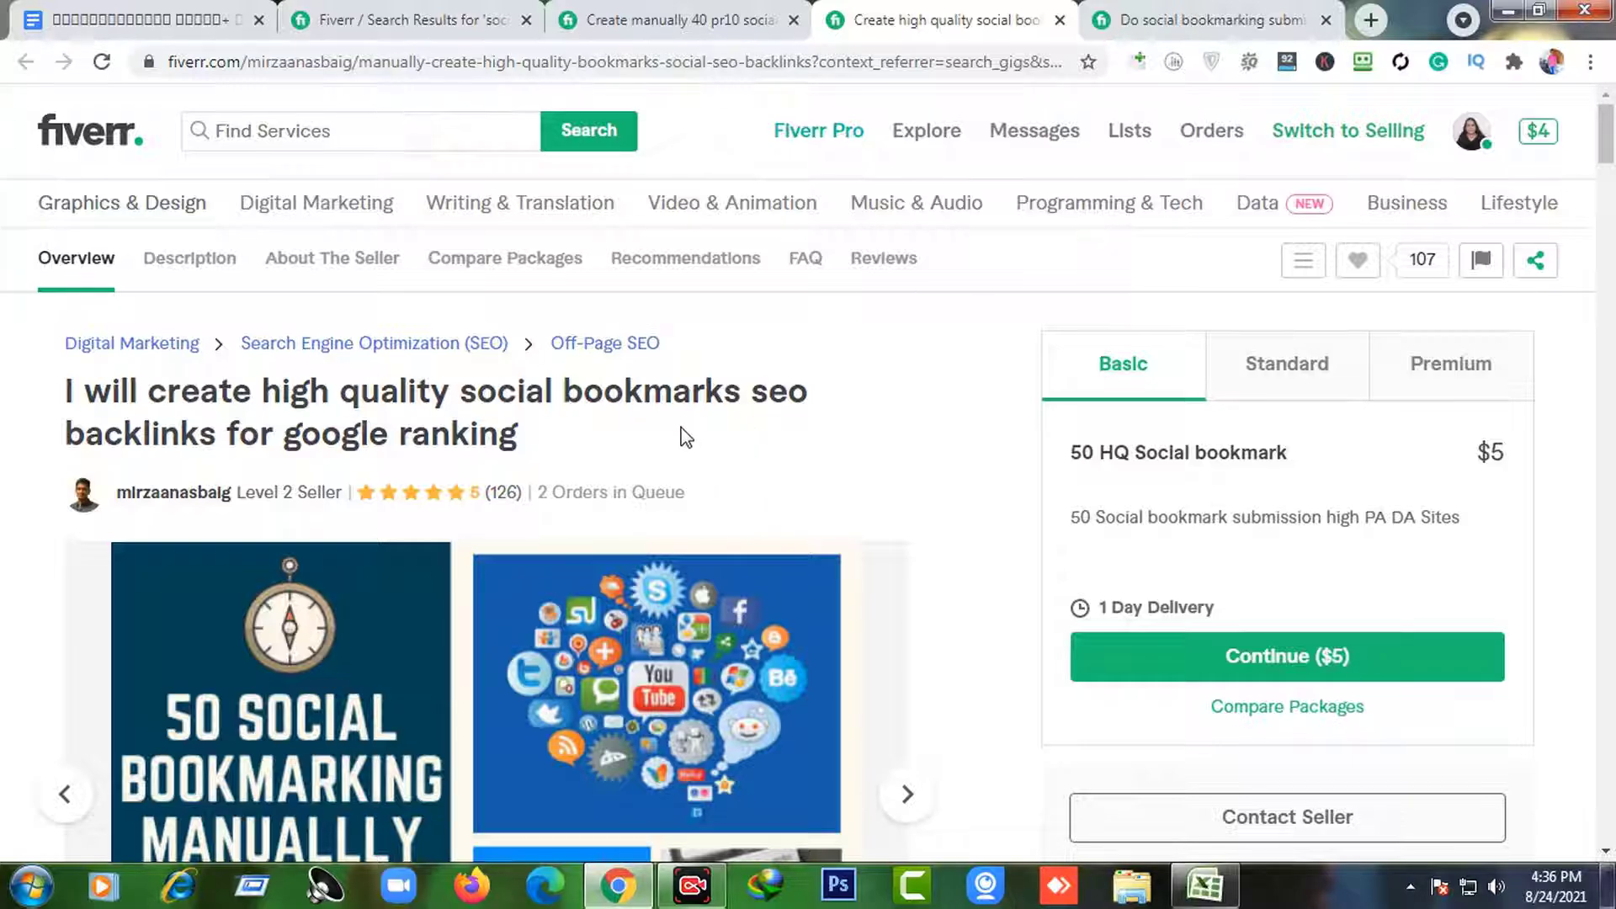
left_click_drag(769, 412, 581, 433)
left_click(580, 433)
left_click(1252, 392)
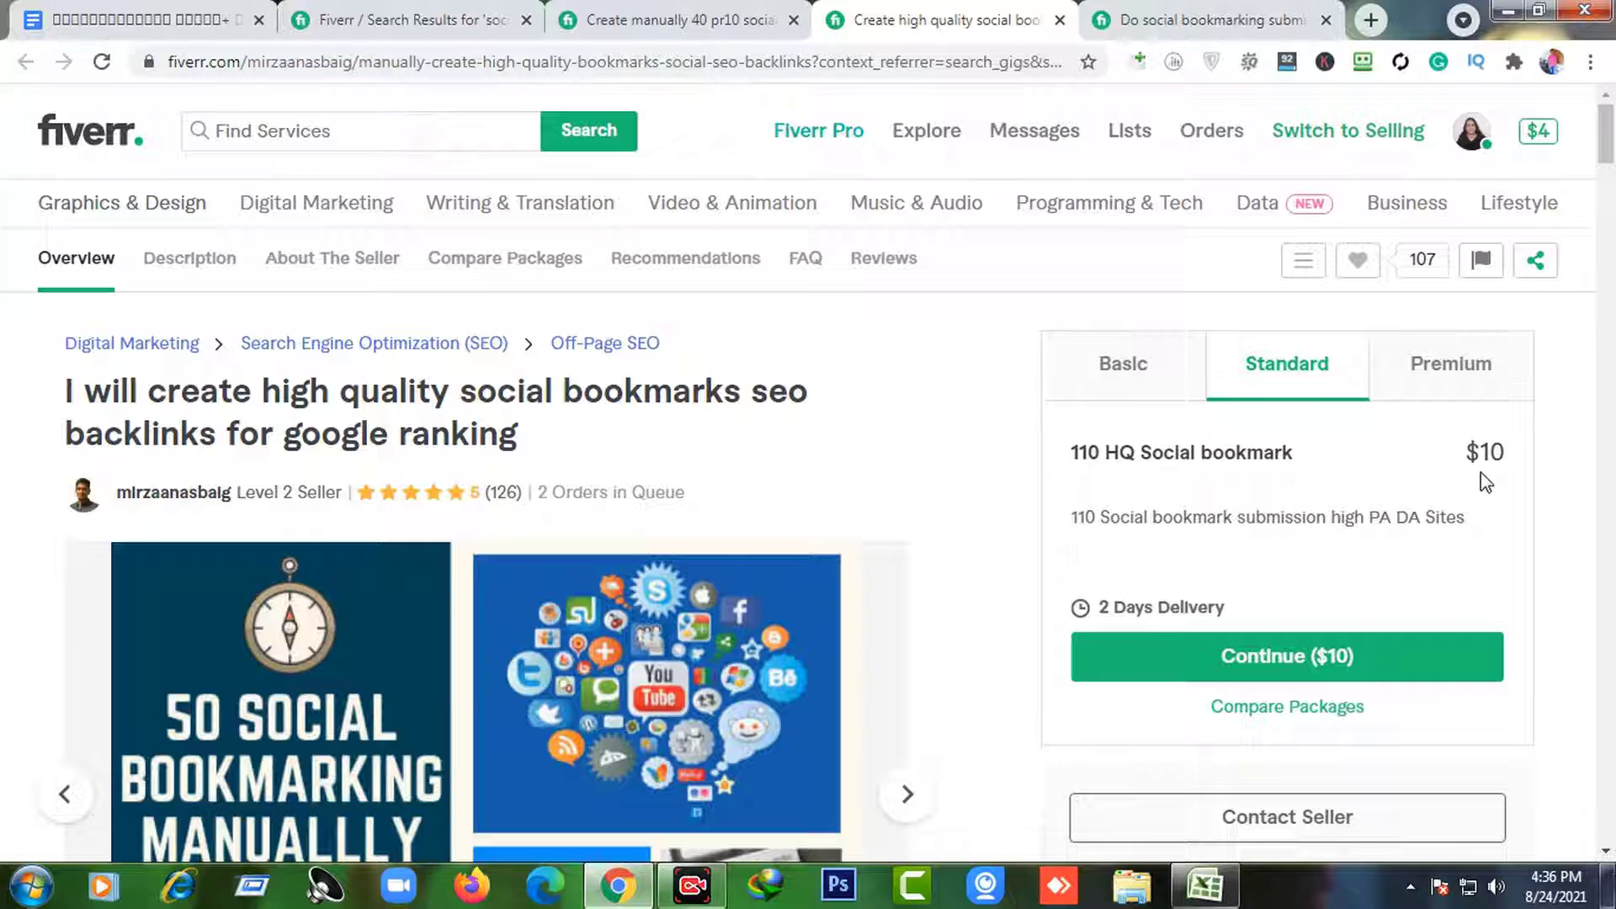
left_click(1433, 375)
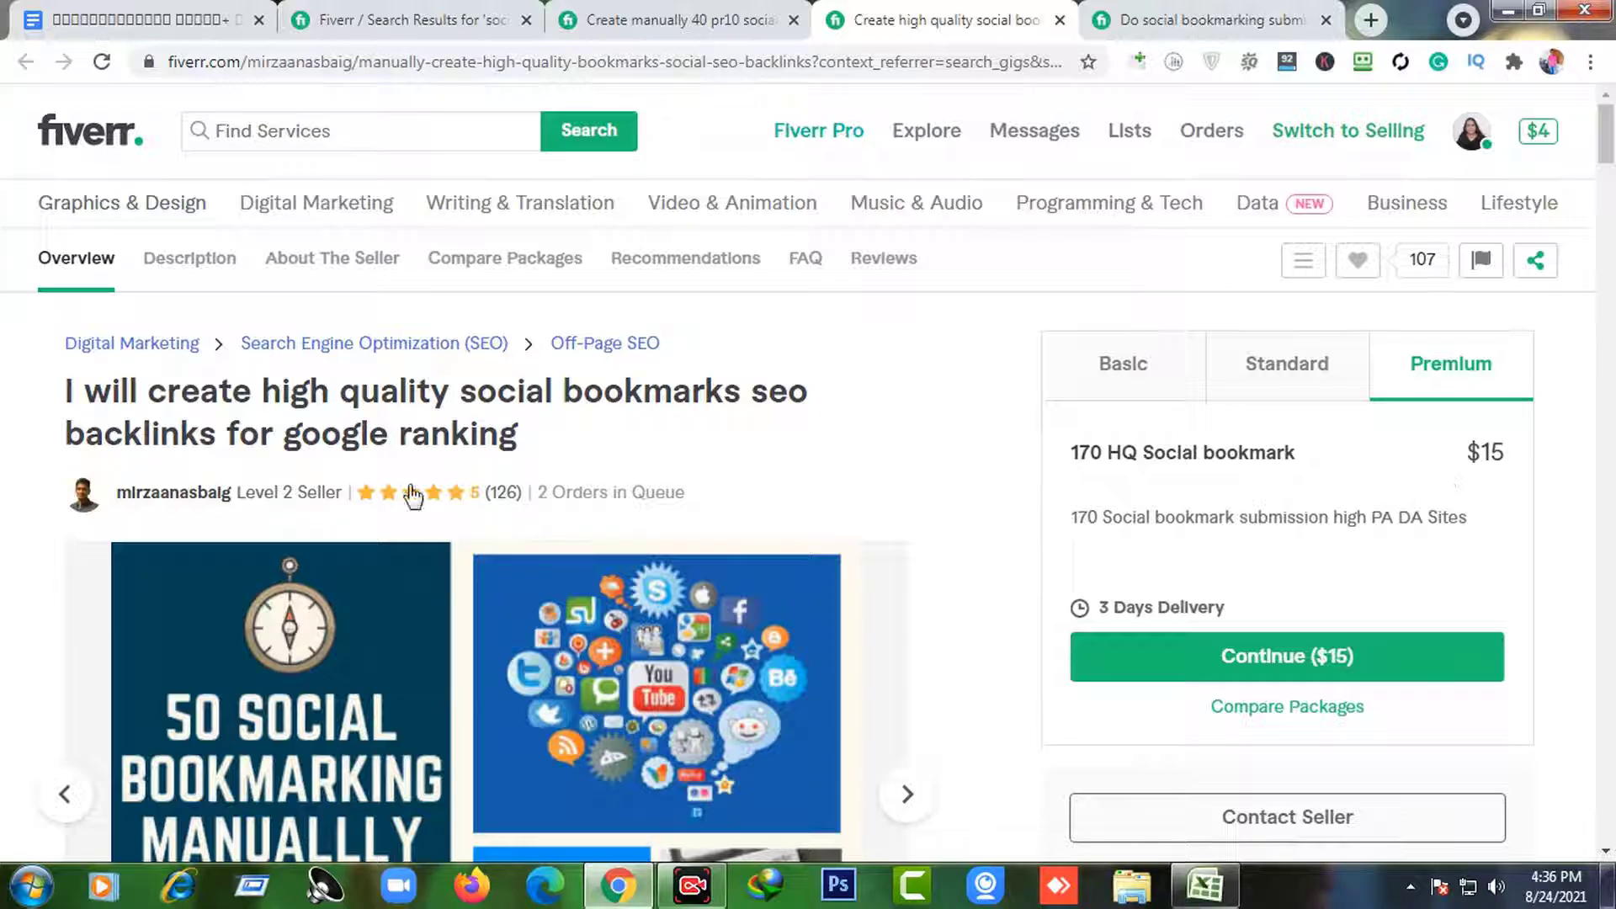
- Compare the titles of the three opened gigs with one another and with the search results
left_click(1143, 10)
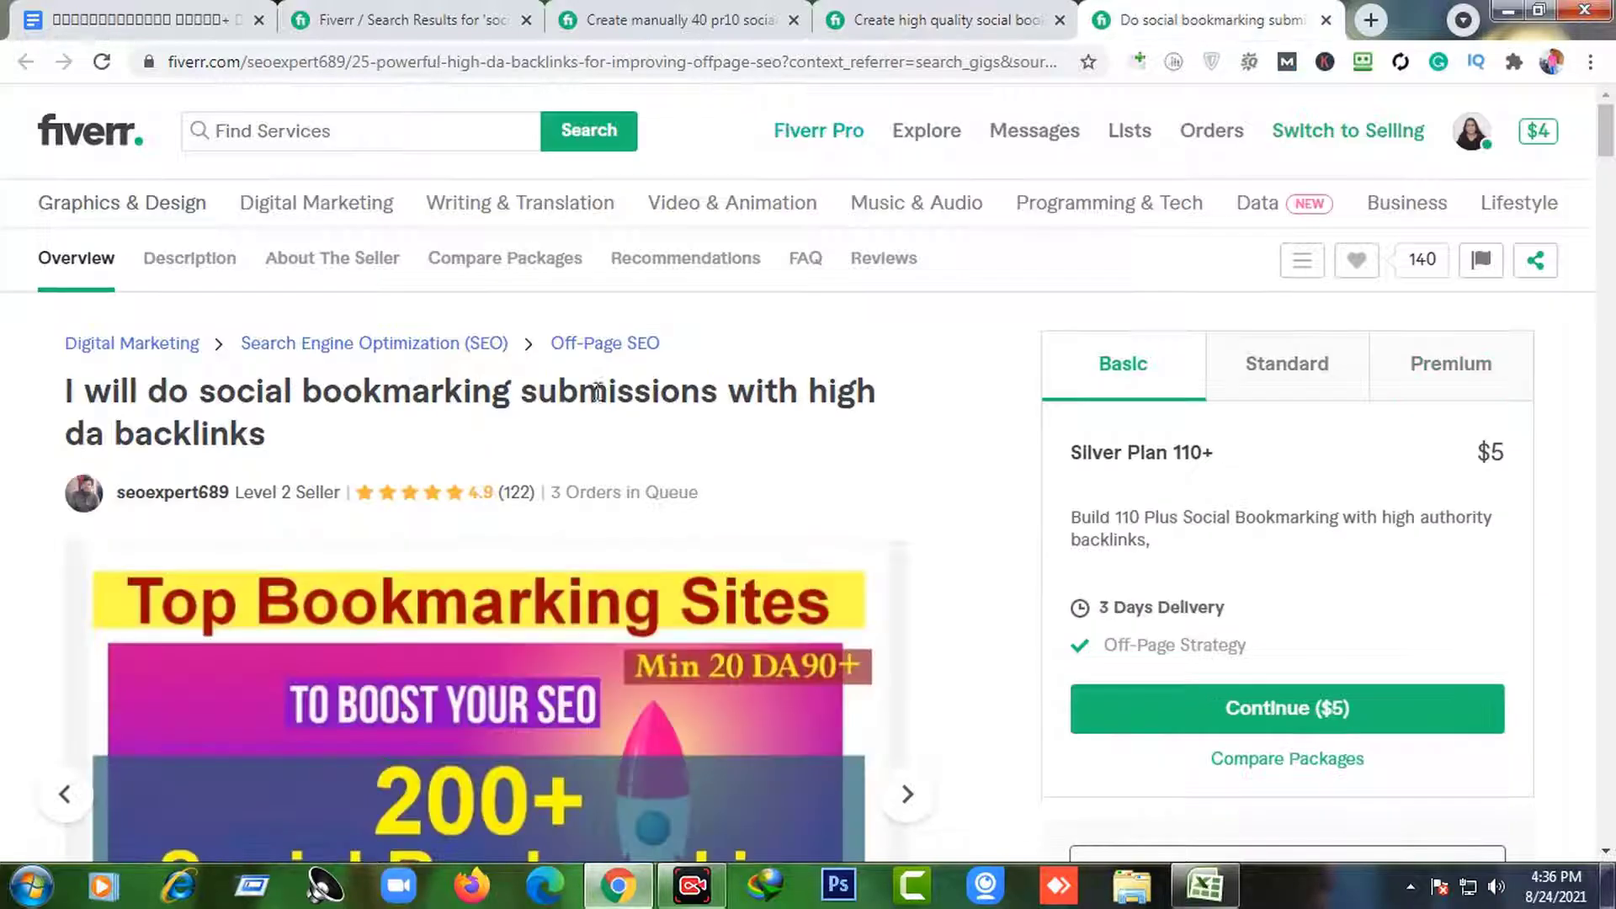
left_click(459, 18)
scroll(583, 154, "up", 3)
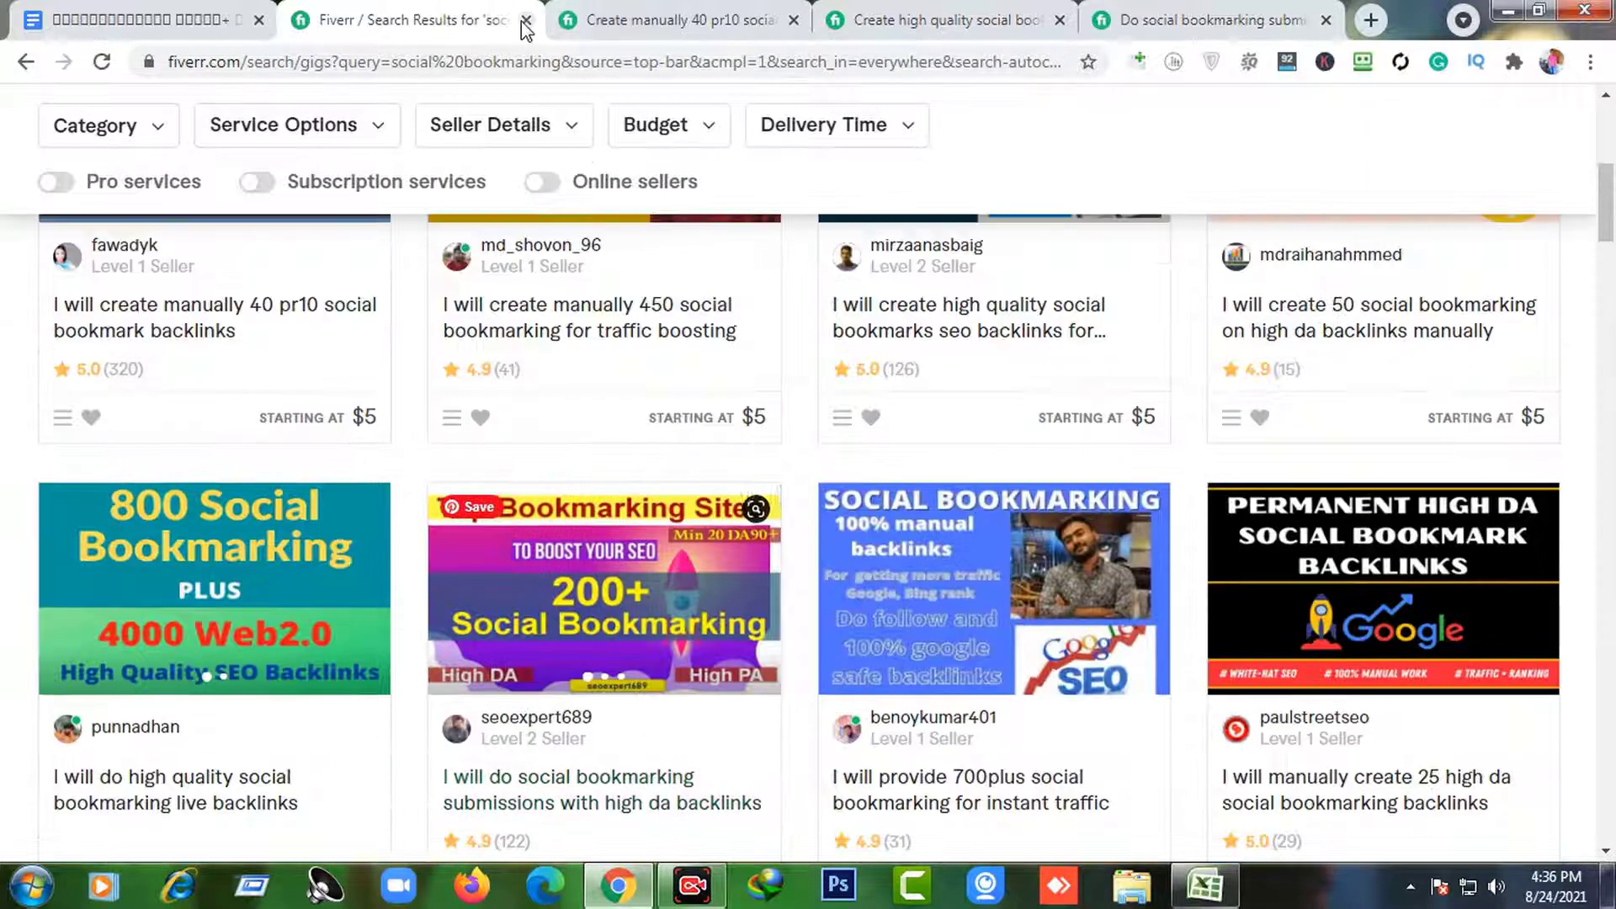
left_click(606, 18)
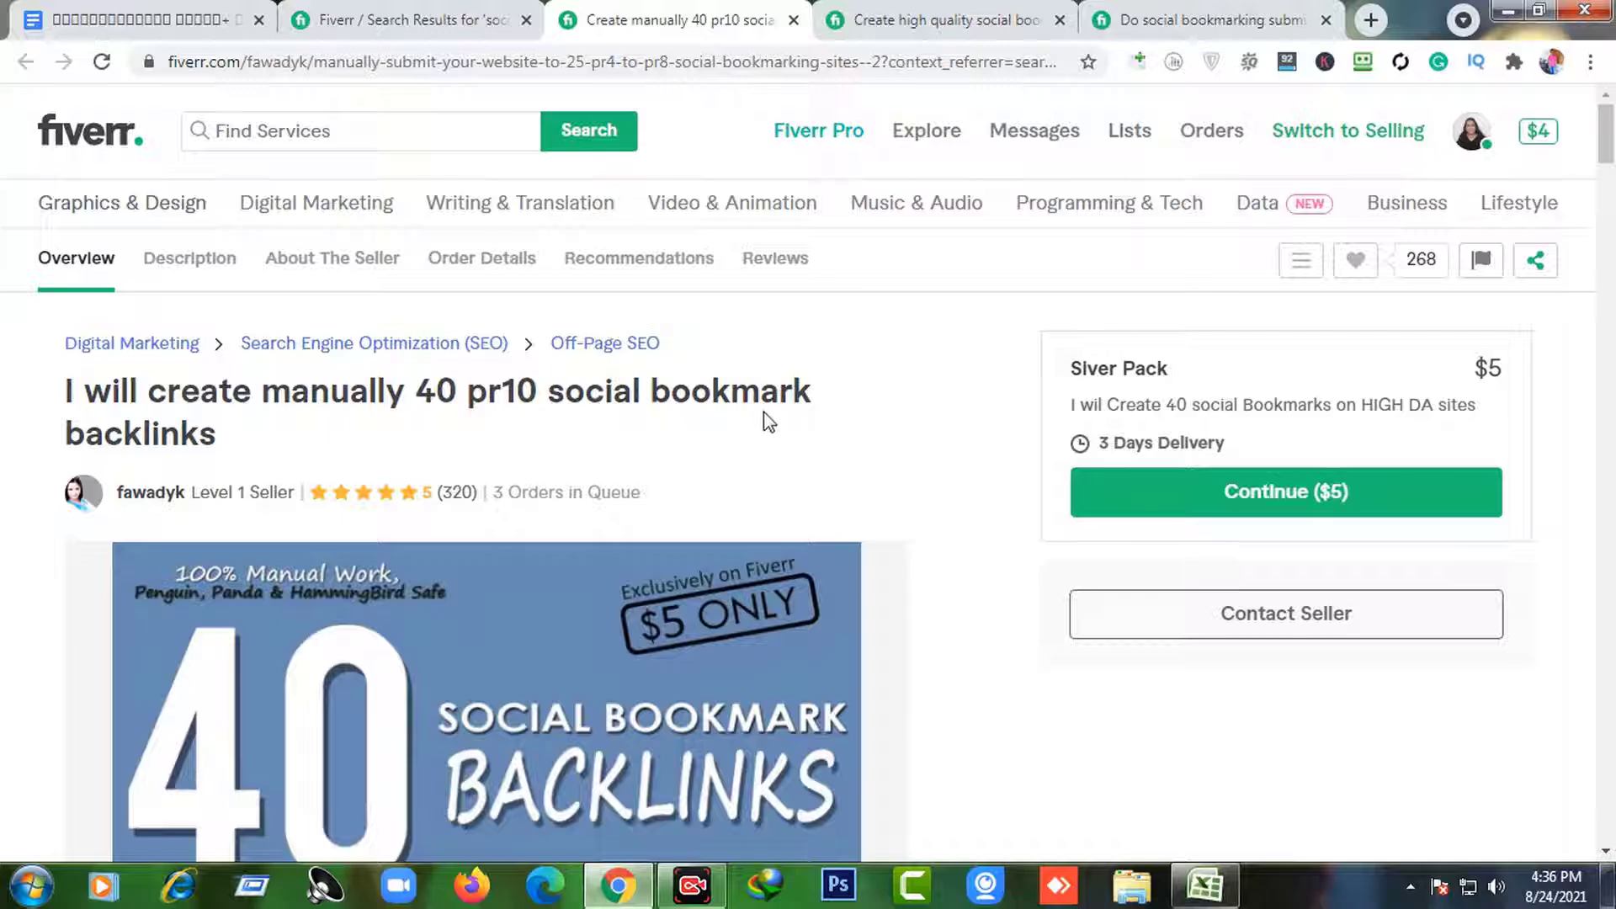
left_click(879, 12)
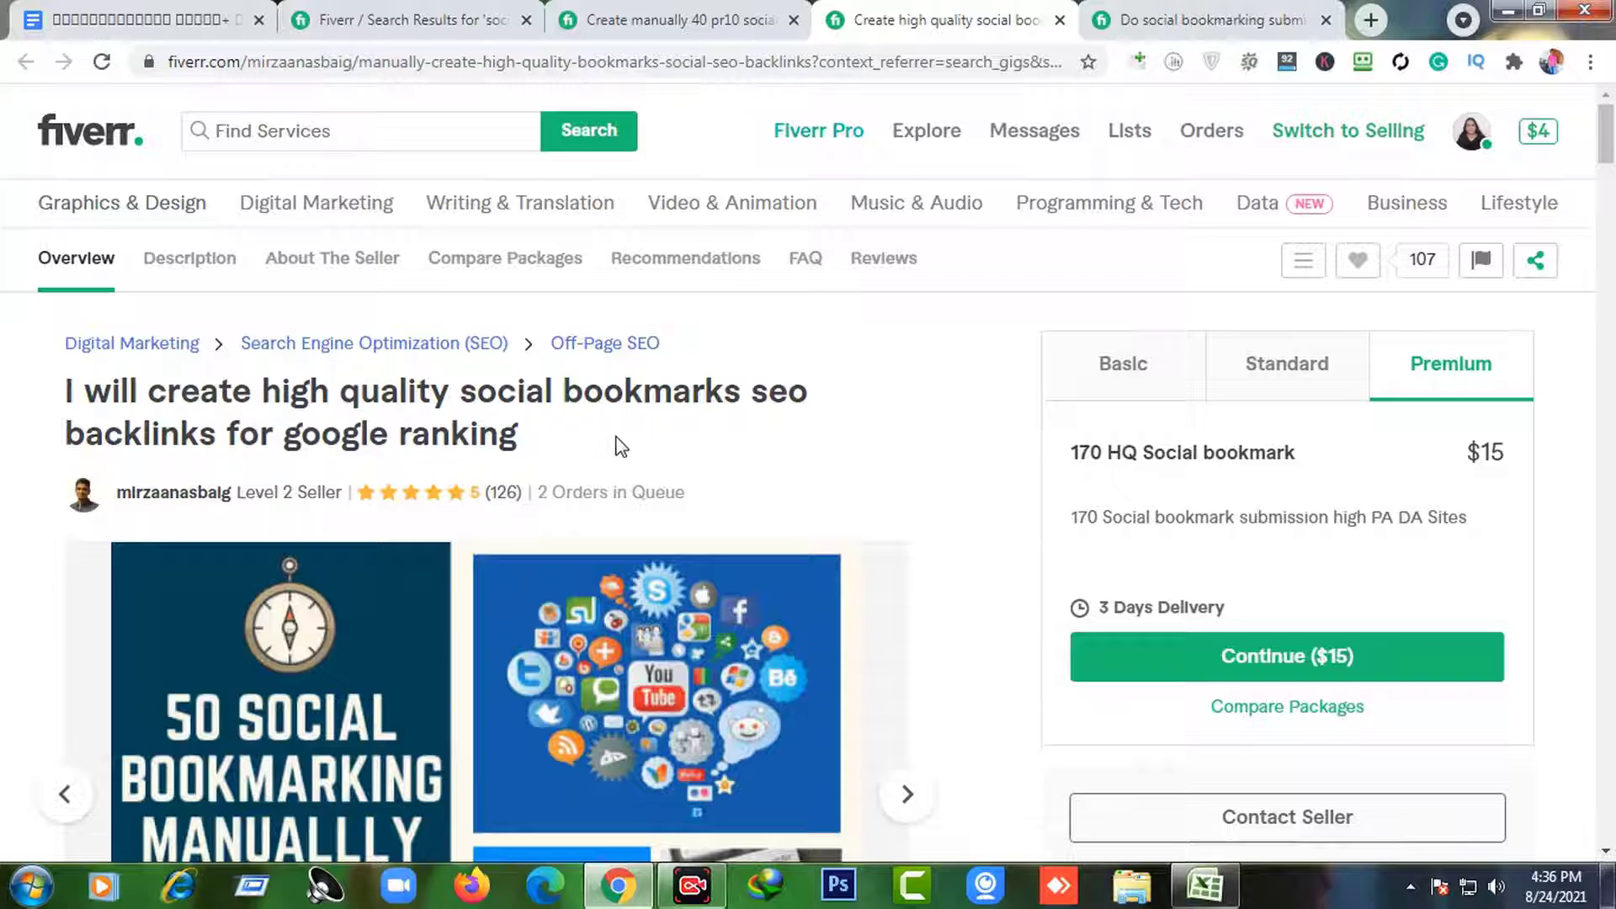
- Highlight "social bookmarking submissions with high da backlinks" in the third gig's title to point out its keywords
key("ctrl+Tab")
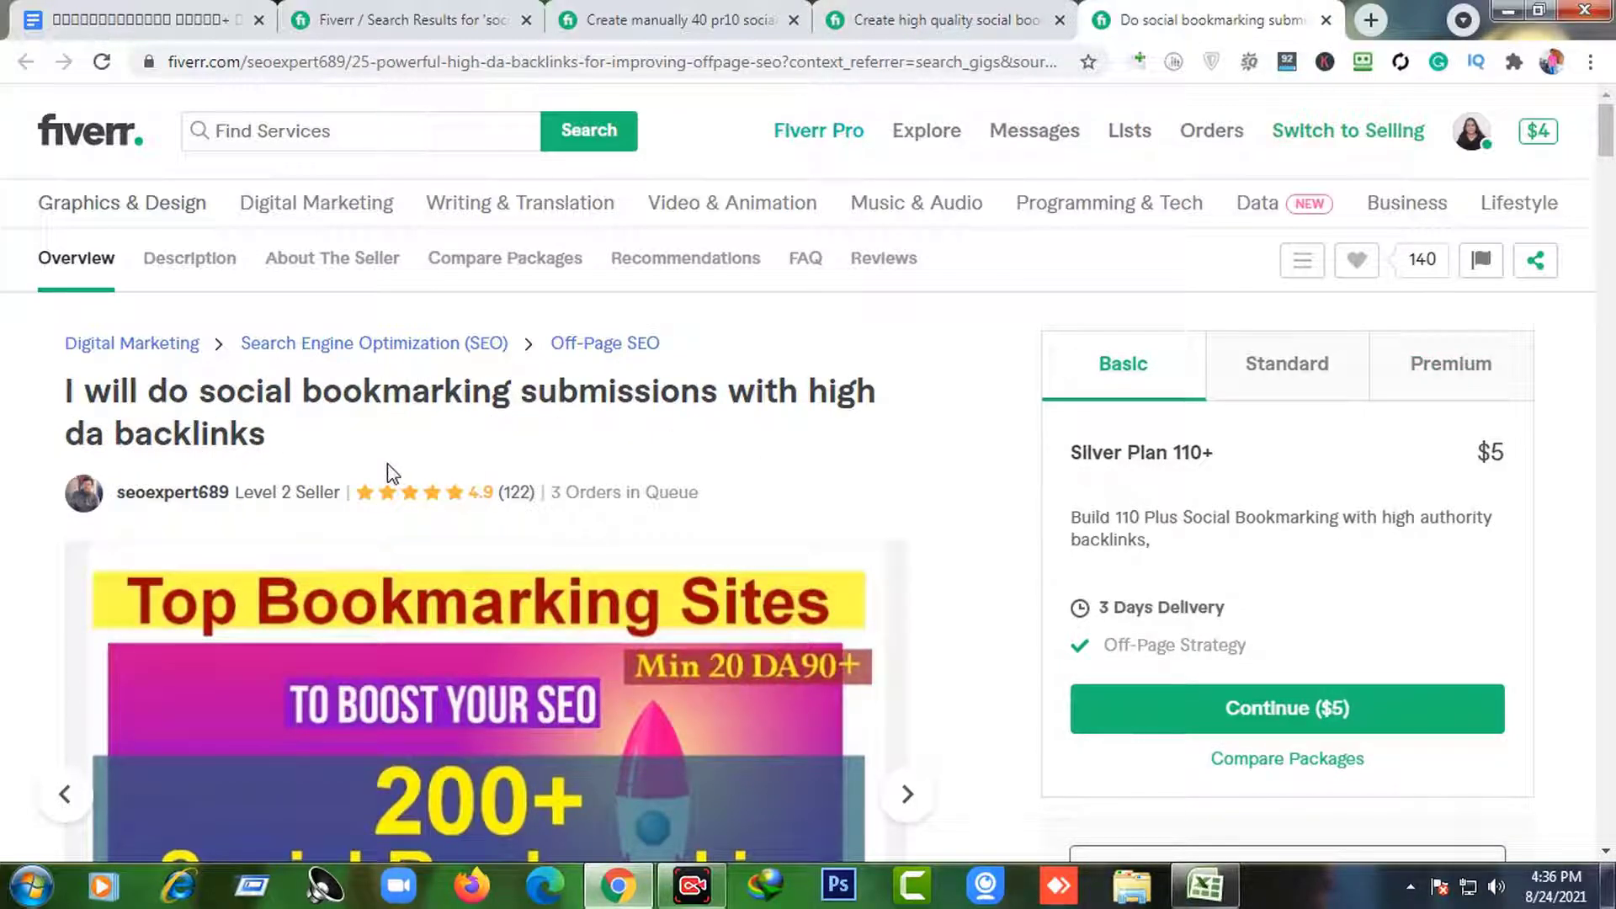
left_click_drag(268, 440, 199, 392)
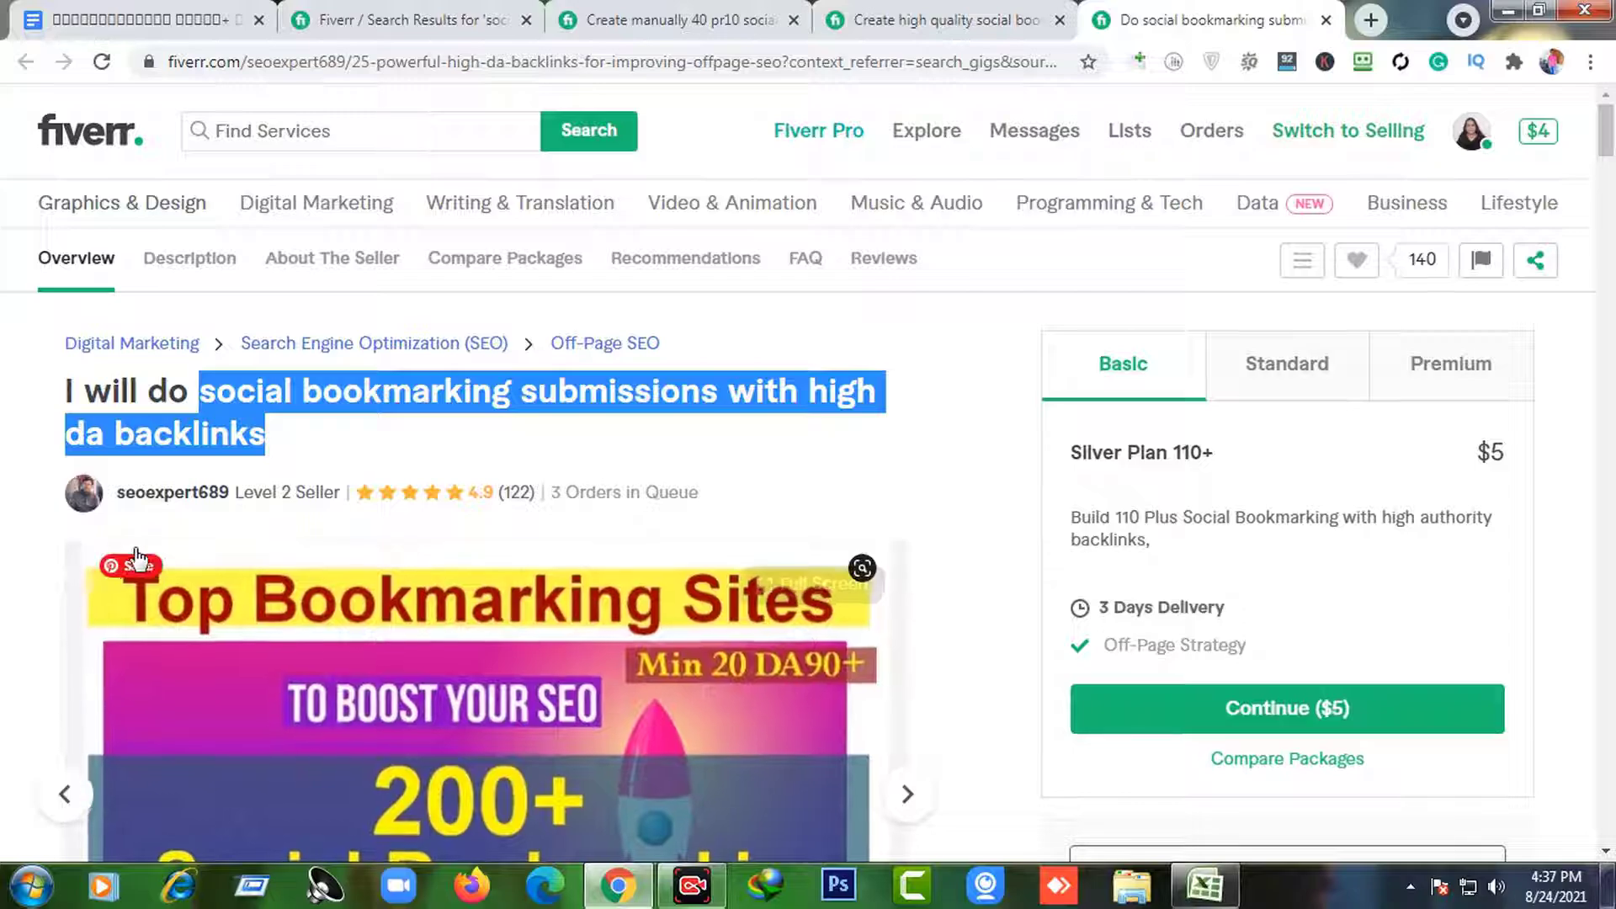
left_click(449, 446)
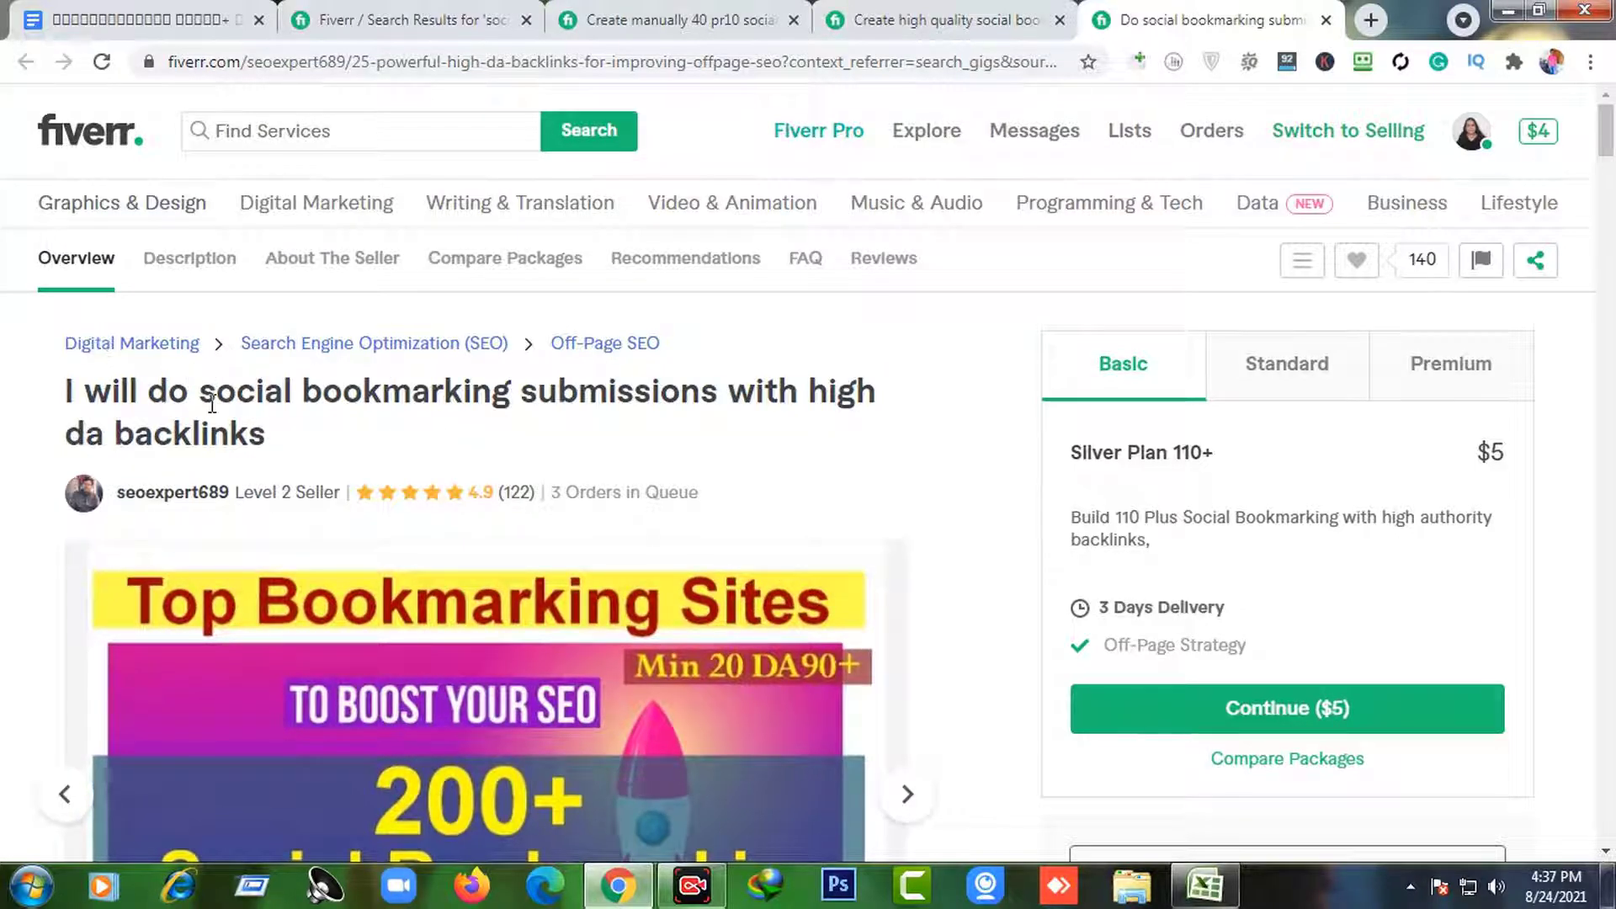
left_click_drag(189, 392, 502, 419)
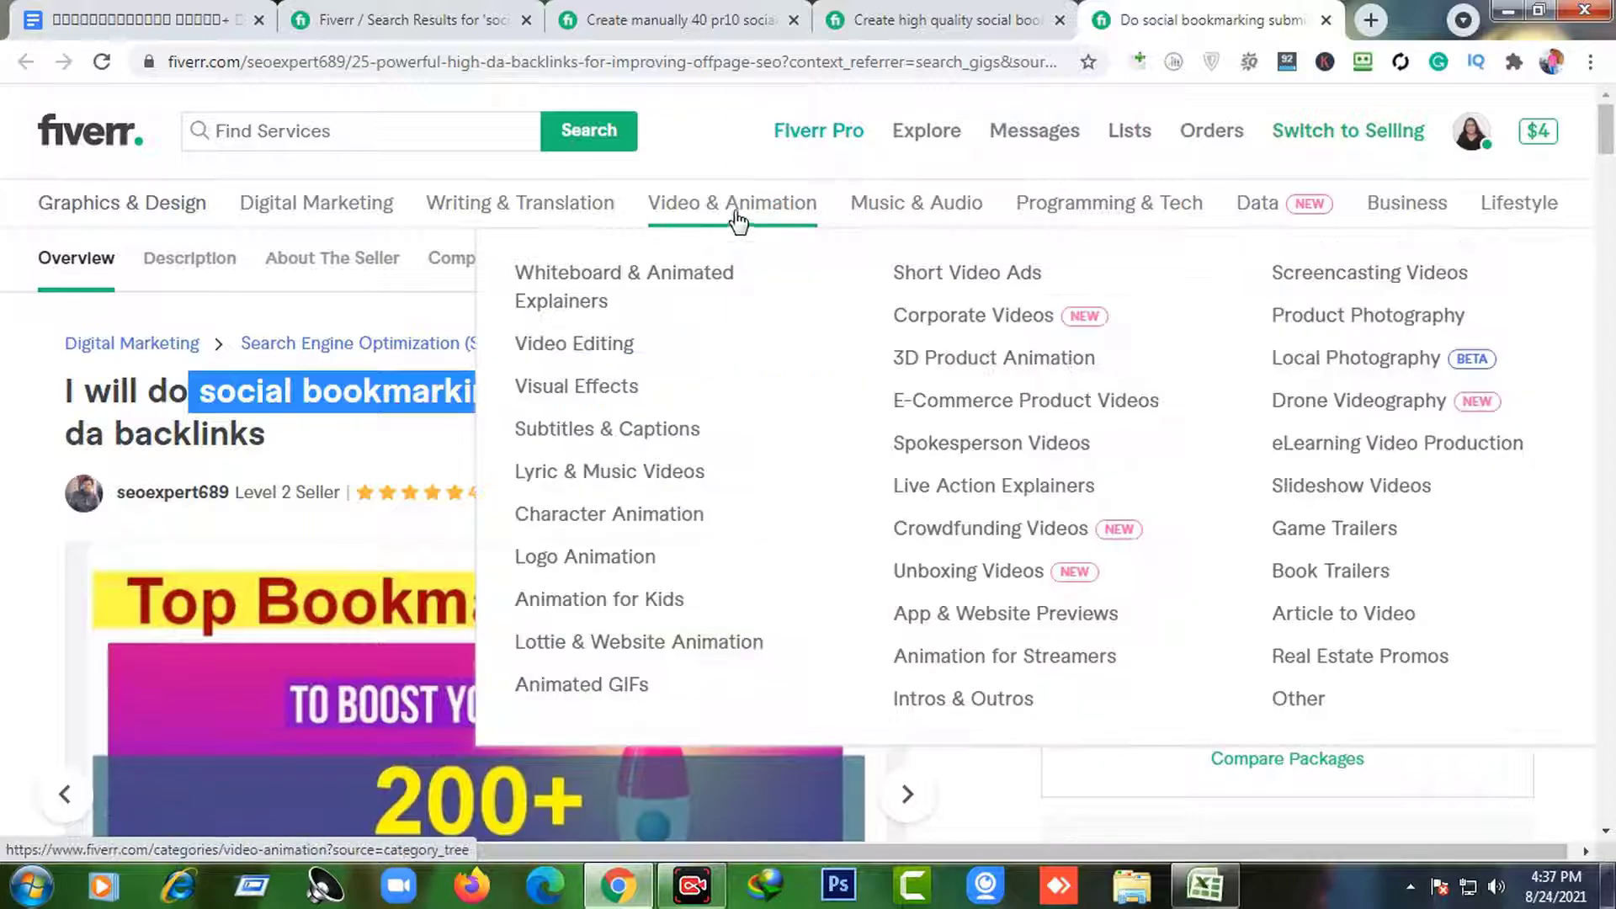
- Go back to the social bookmarking search results and open the account's own seller profile
left_click(686, 21)
left_click(505, 22)
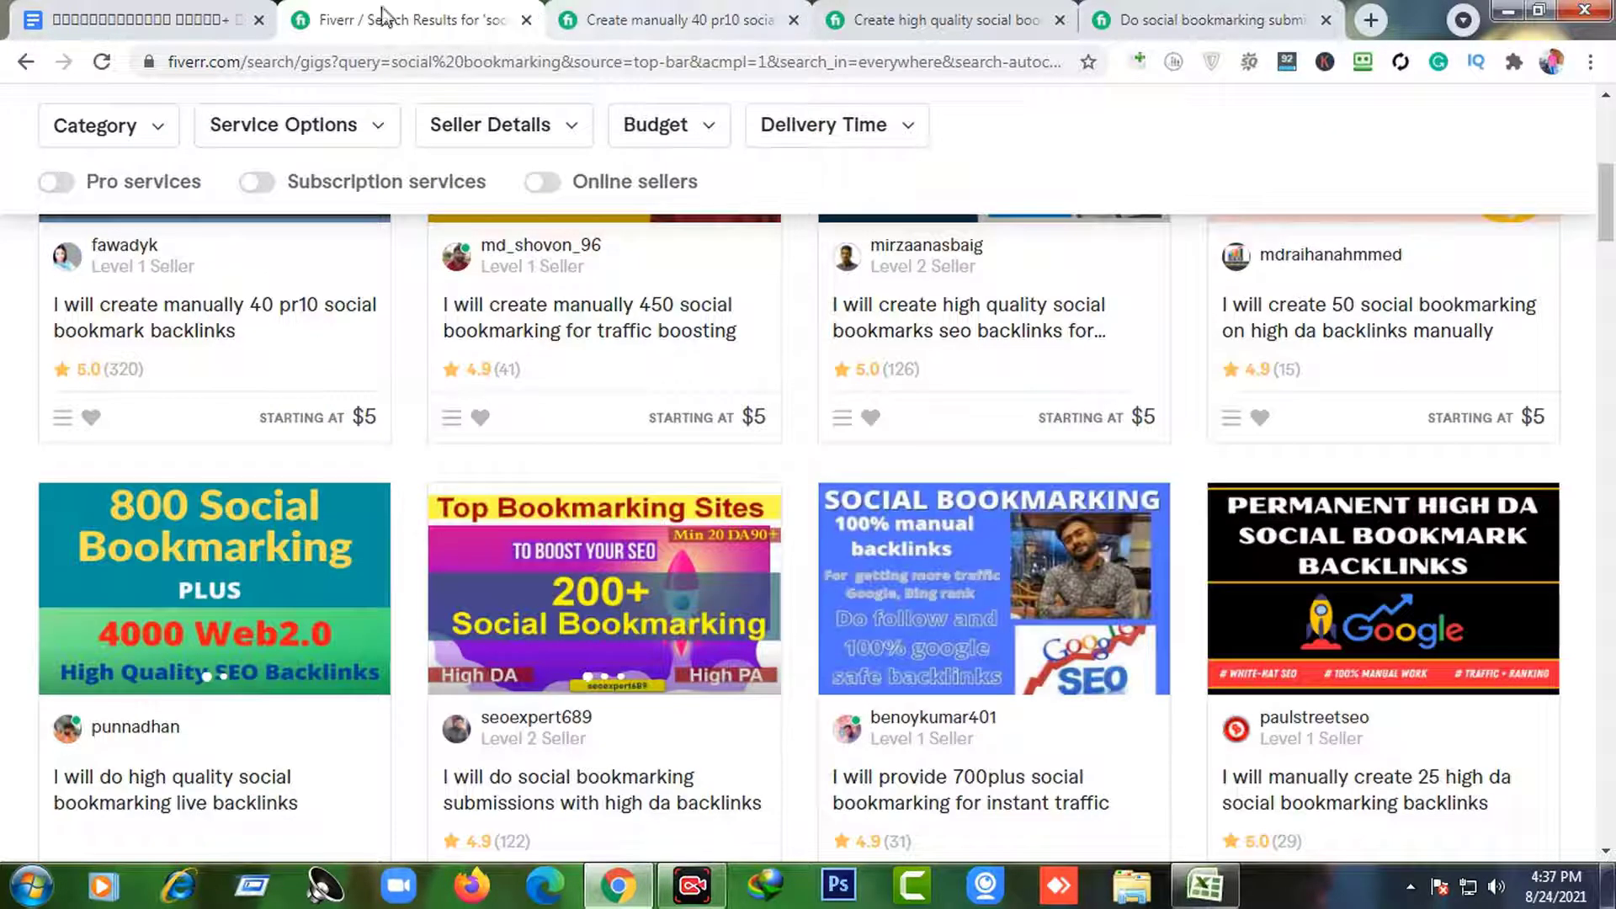
scroll(1229, 165, "up", 7)
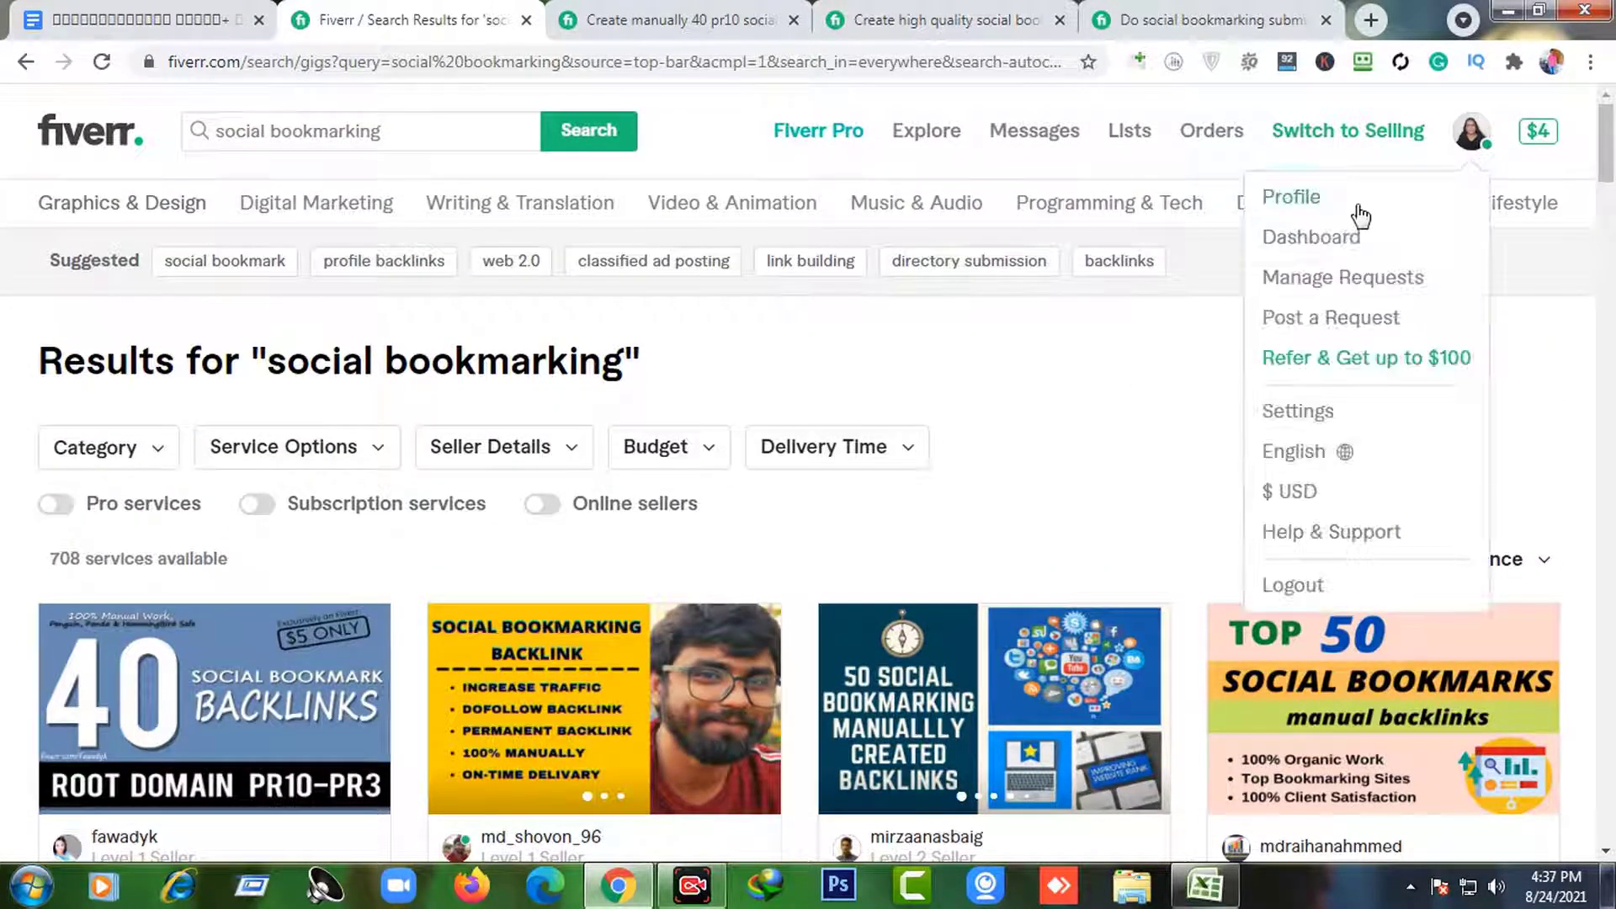
left_click(1328, 205)
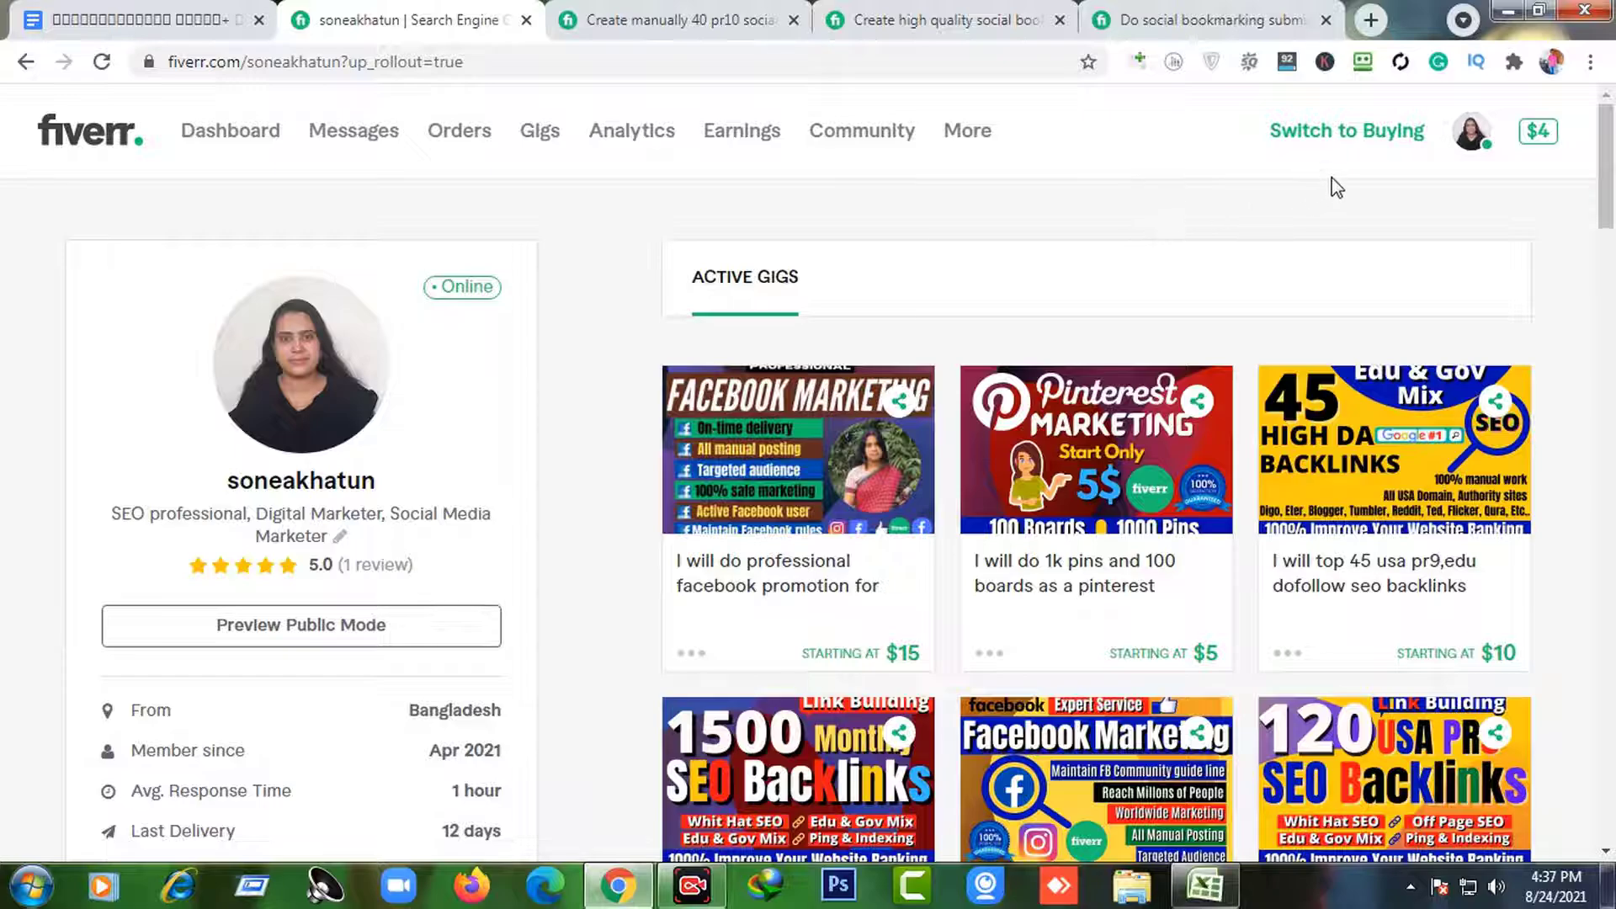
- Look through the seller profile's active gigs, comparing their thumbnails, titles and starting prices, and locate the option for creating a gig
scroll(1227, 449, "down", 2)
scroll(1226, 432, "down", 5)
scroll(1021, 463, "up", 5)
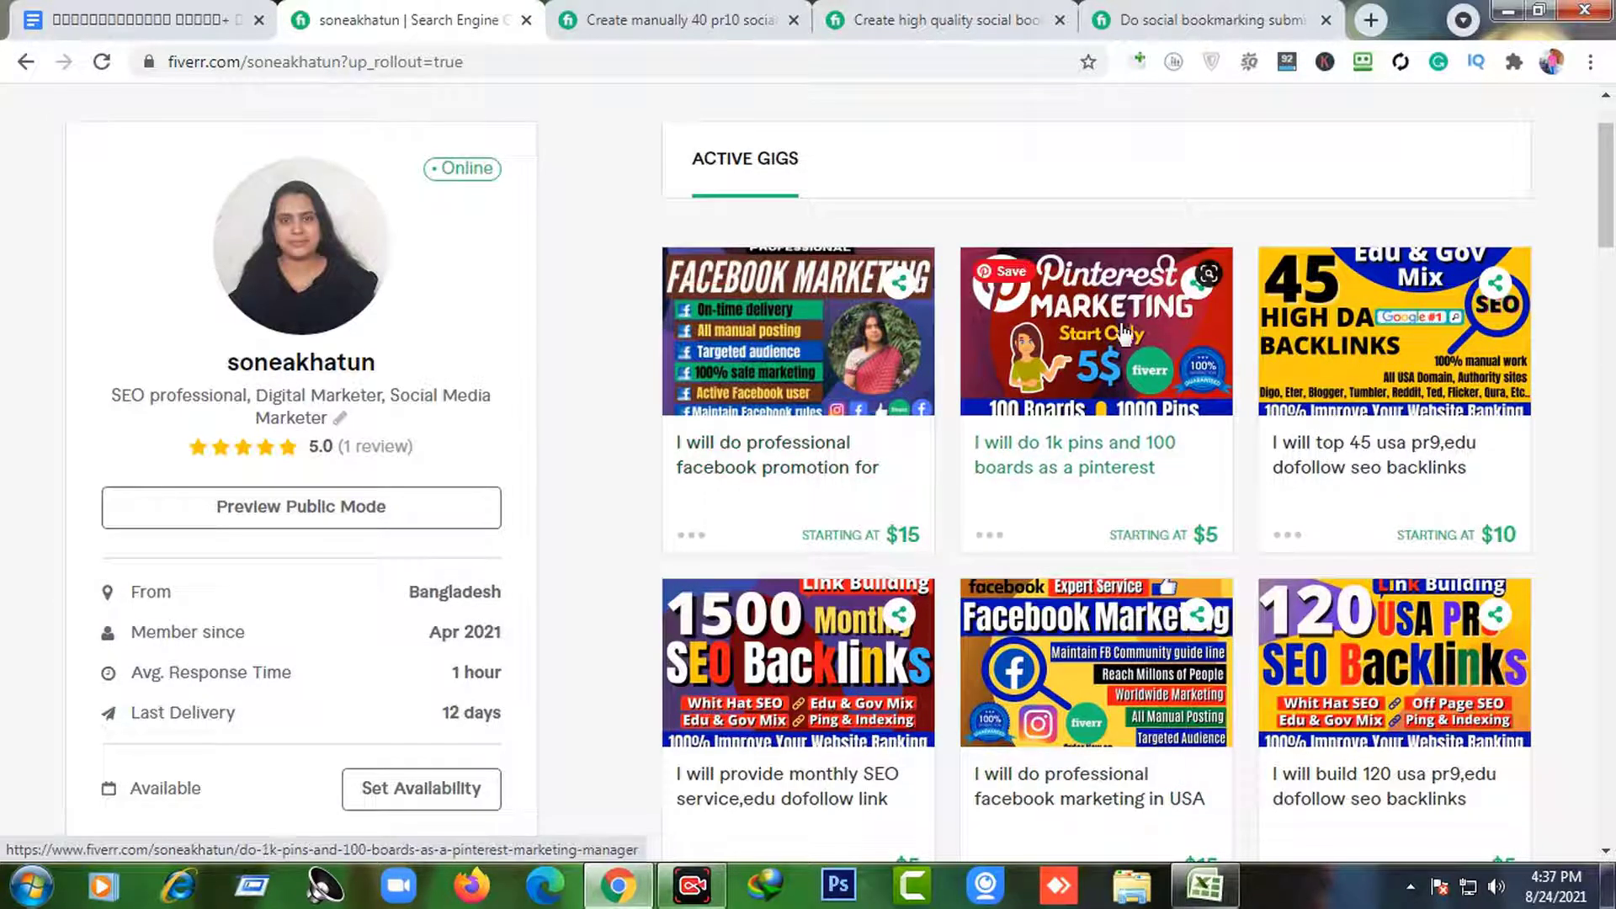
scroll(1136, 353, "down", 1)
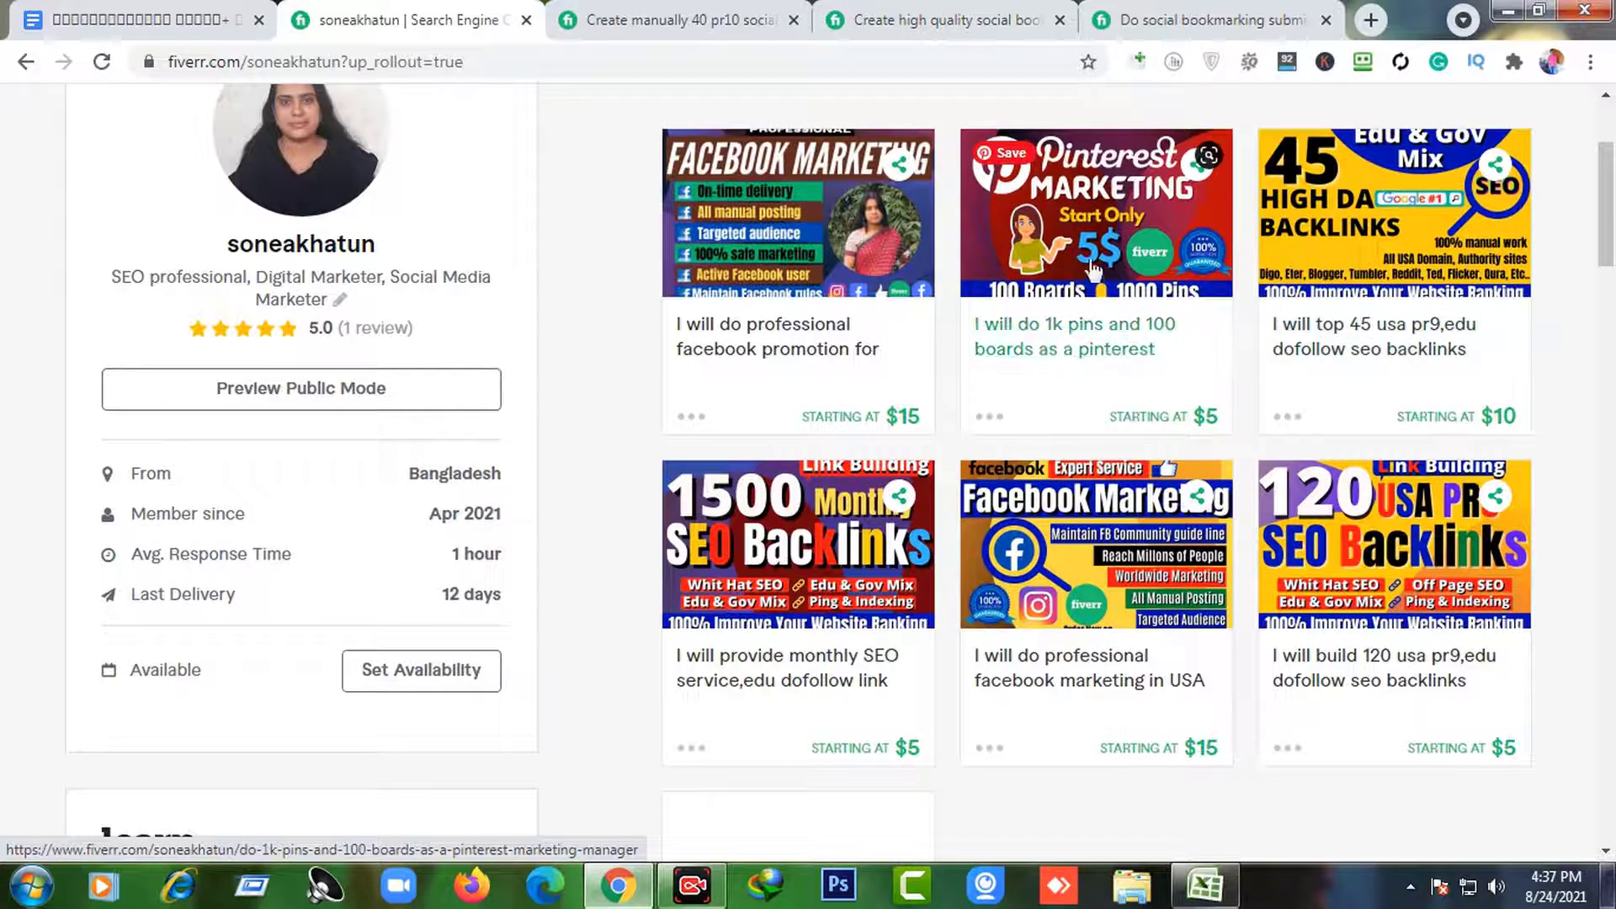
scroll(1345, 246, "up", 1)
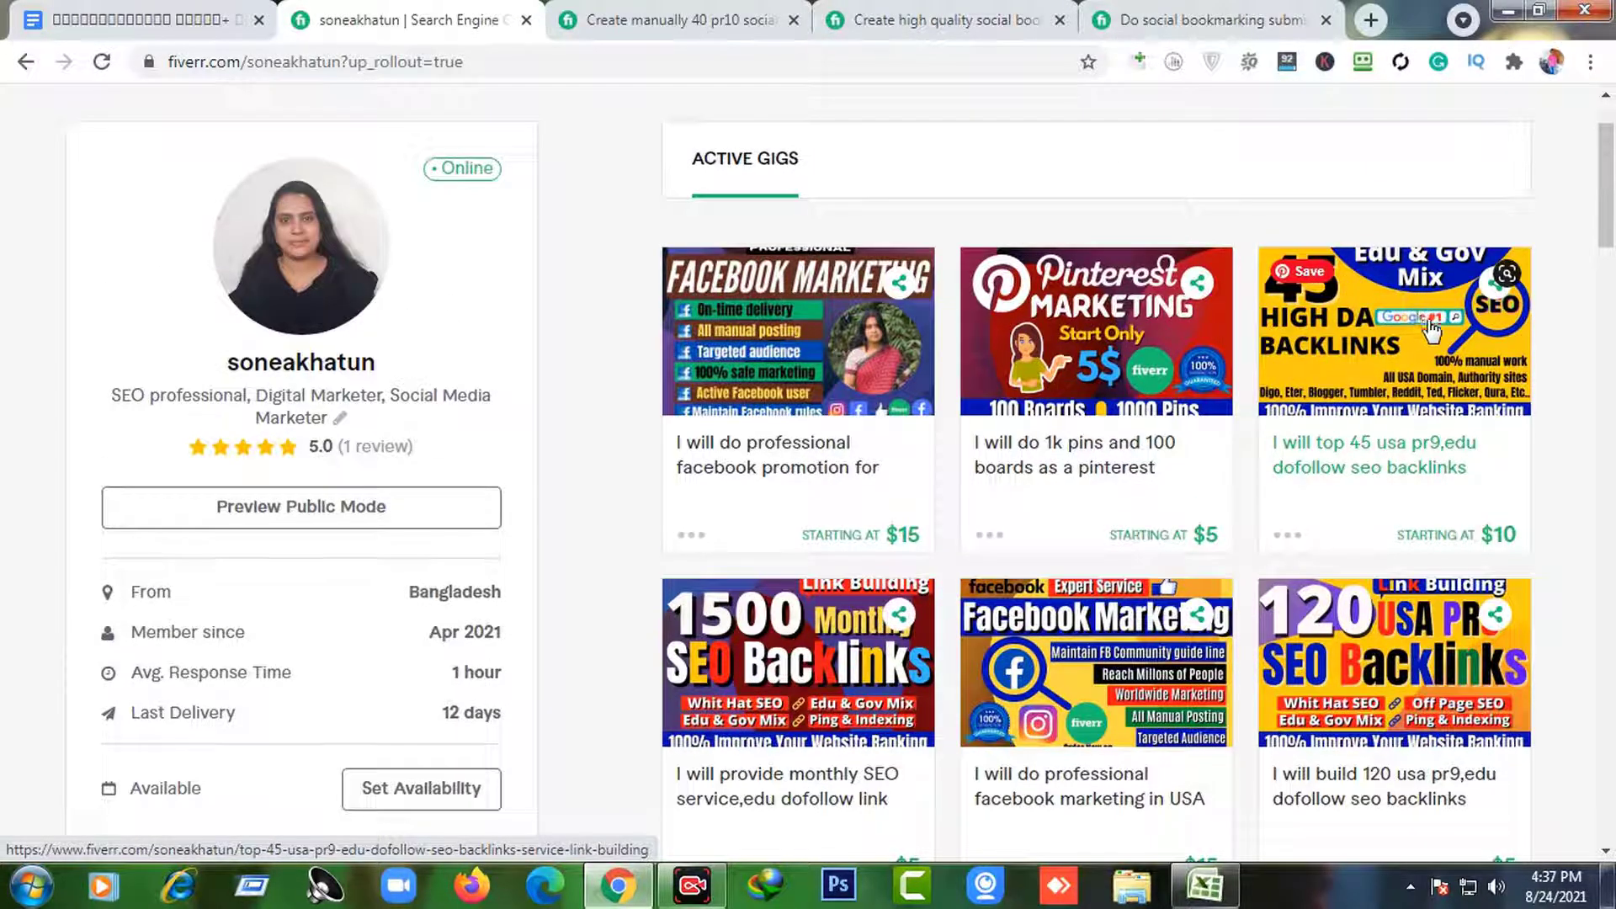
scroll(1370, 353, "down", 1)
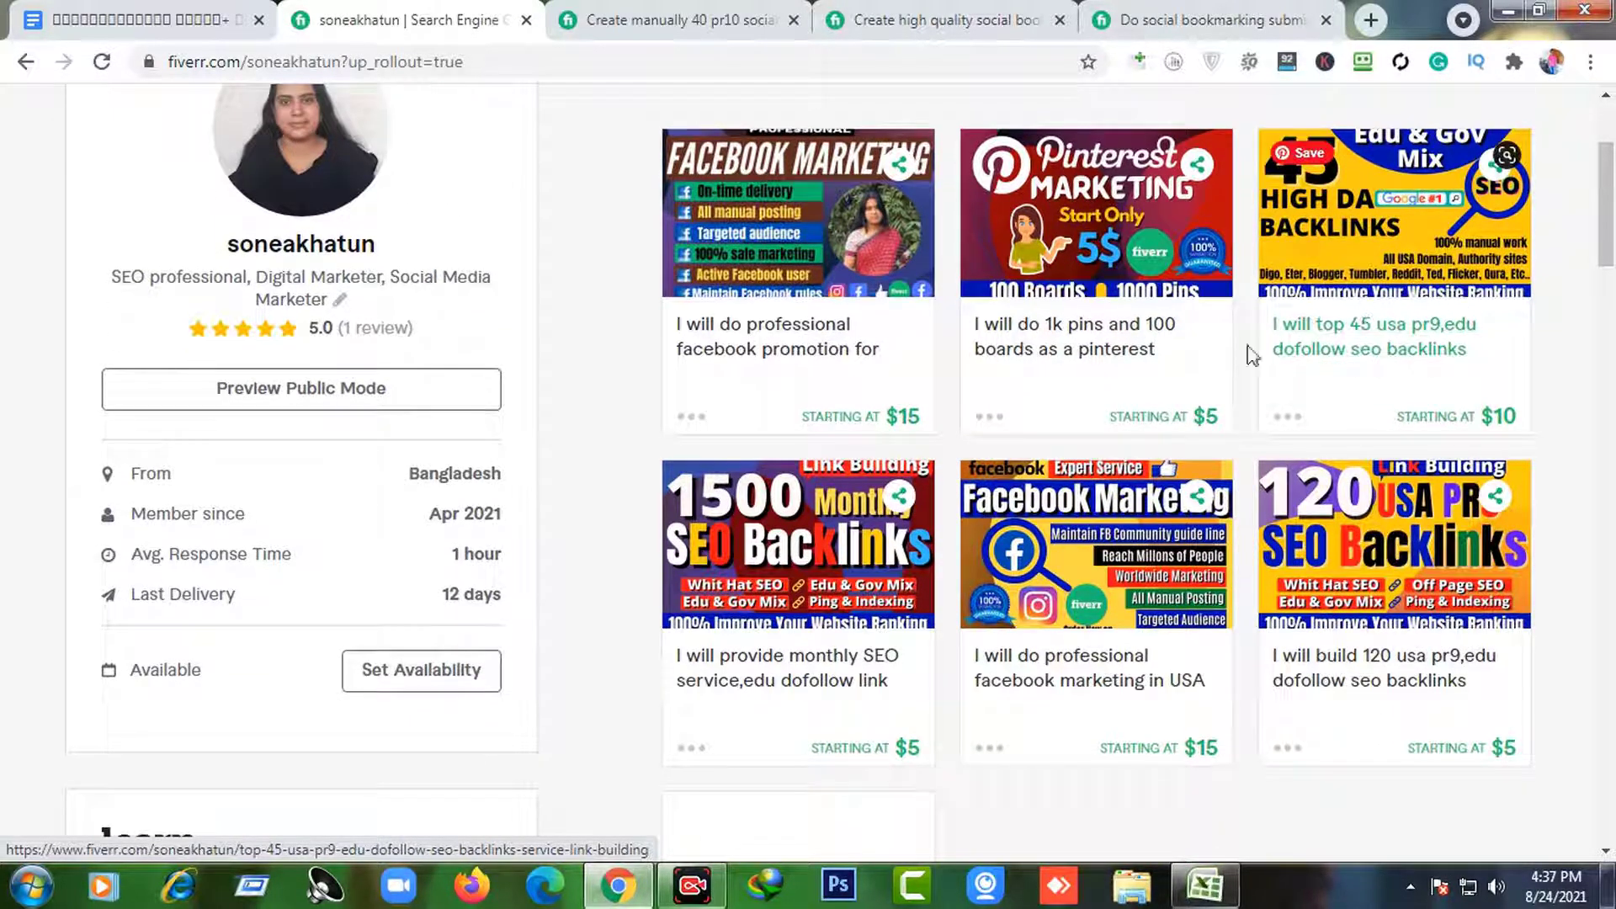
scroll(923, 552, "down", 1)
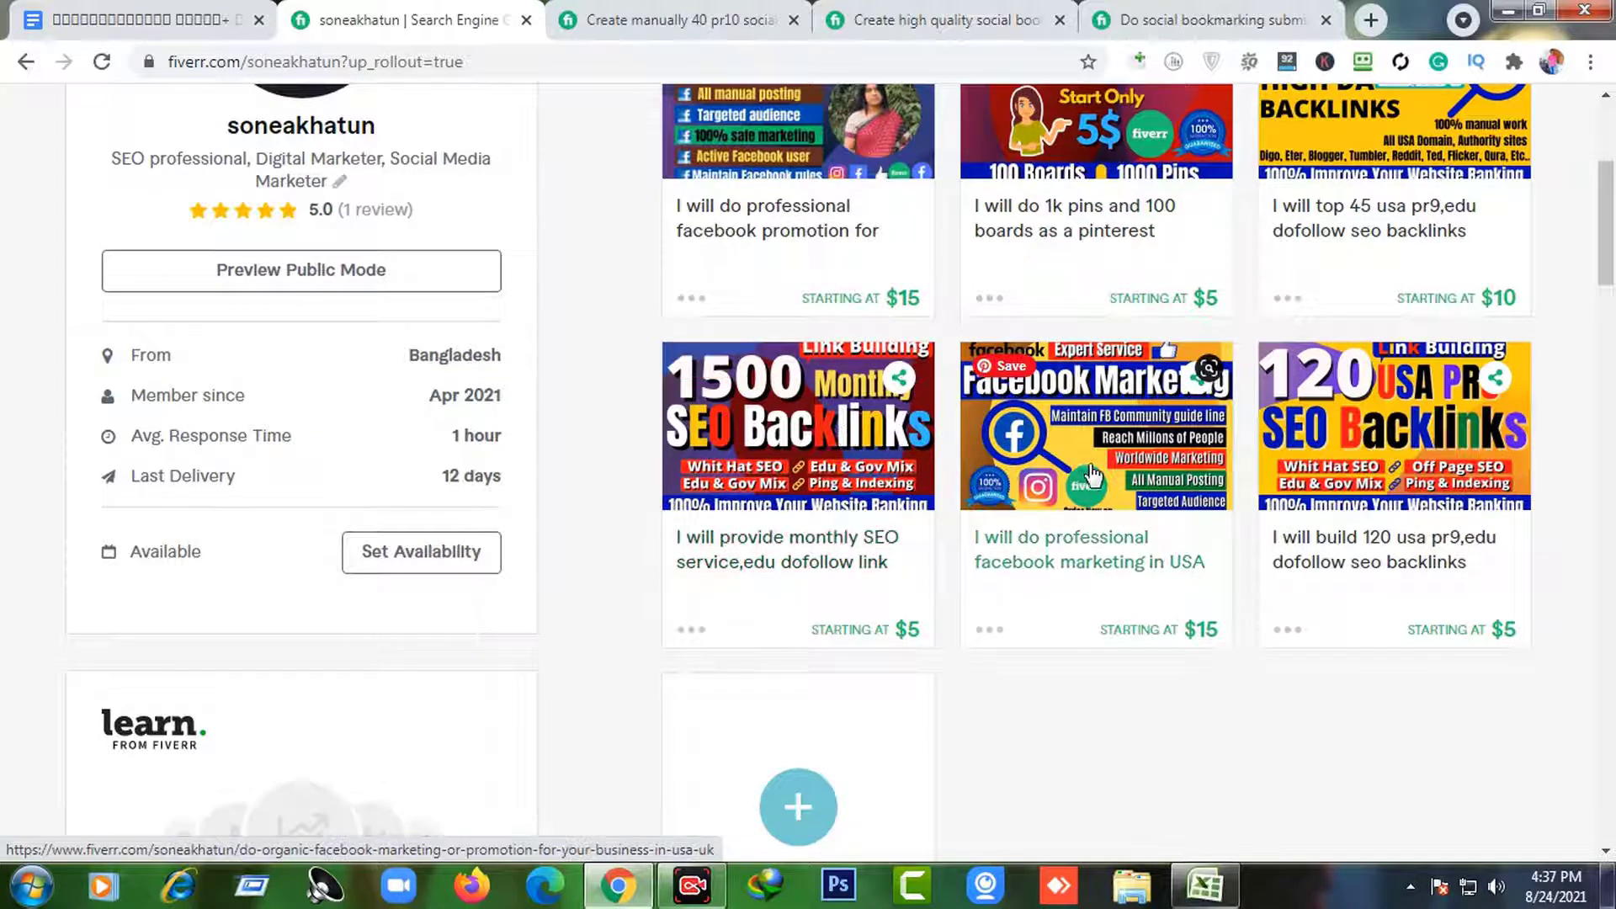
scroll(1086, 480, "up", 3)
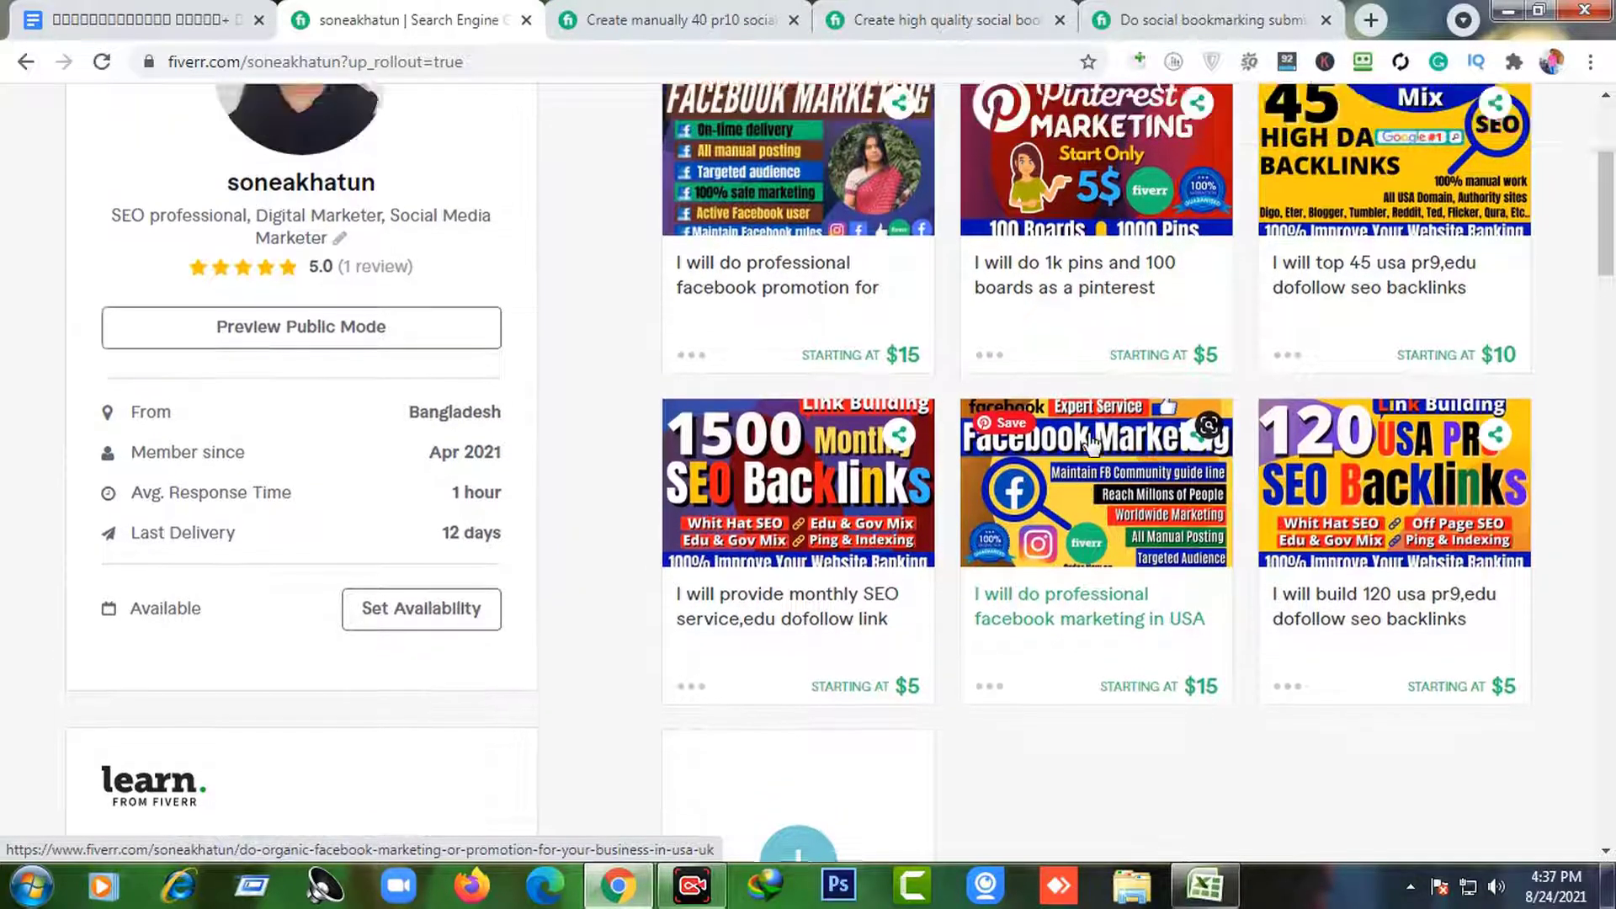
scroll(1001, 497, "down", 2)
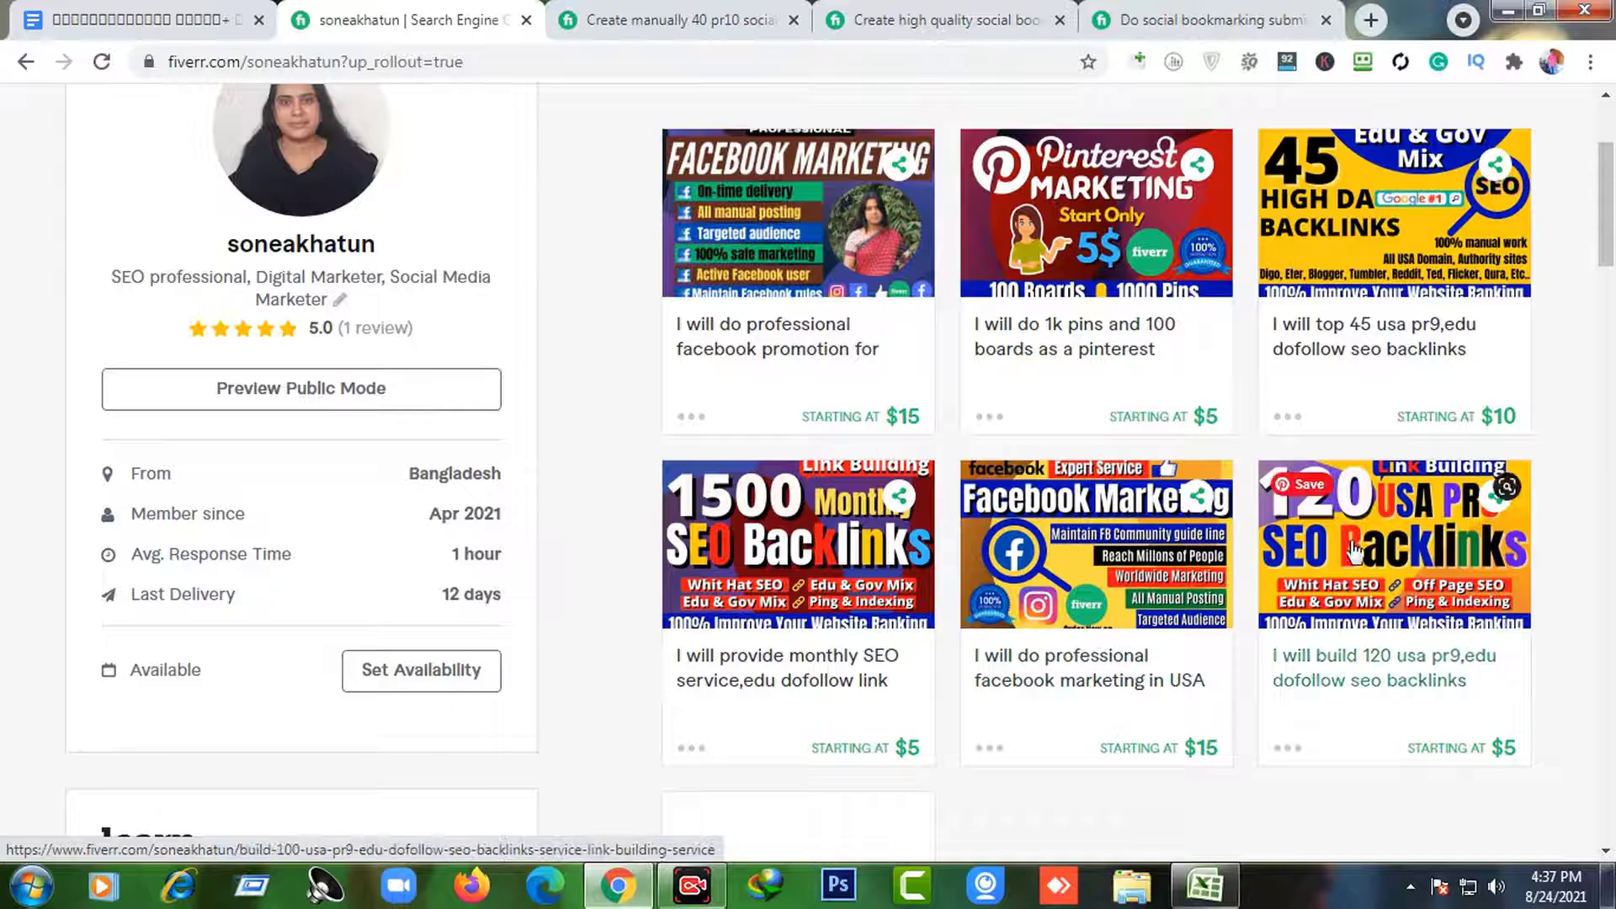
scroll(1415, 518, "down", 1)
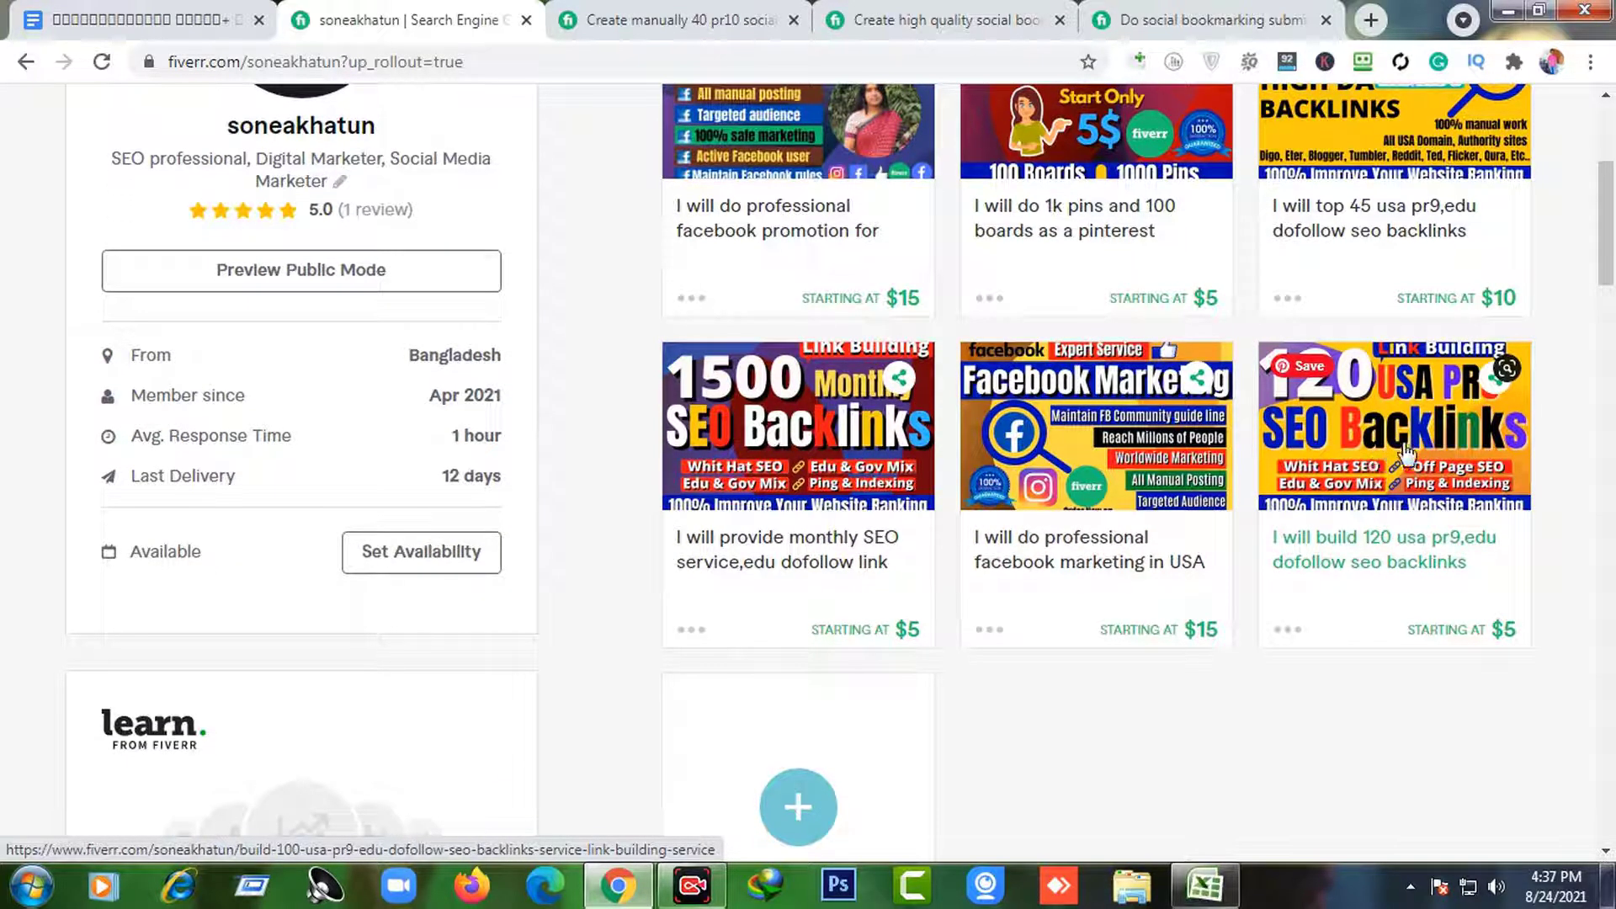
scroll(1263, 570, "down", 2)
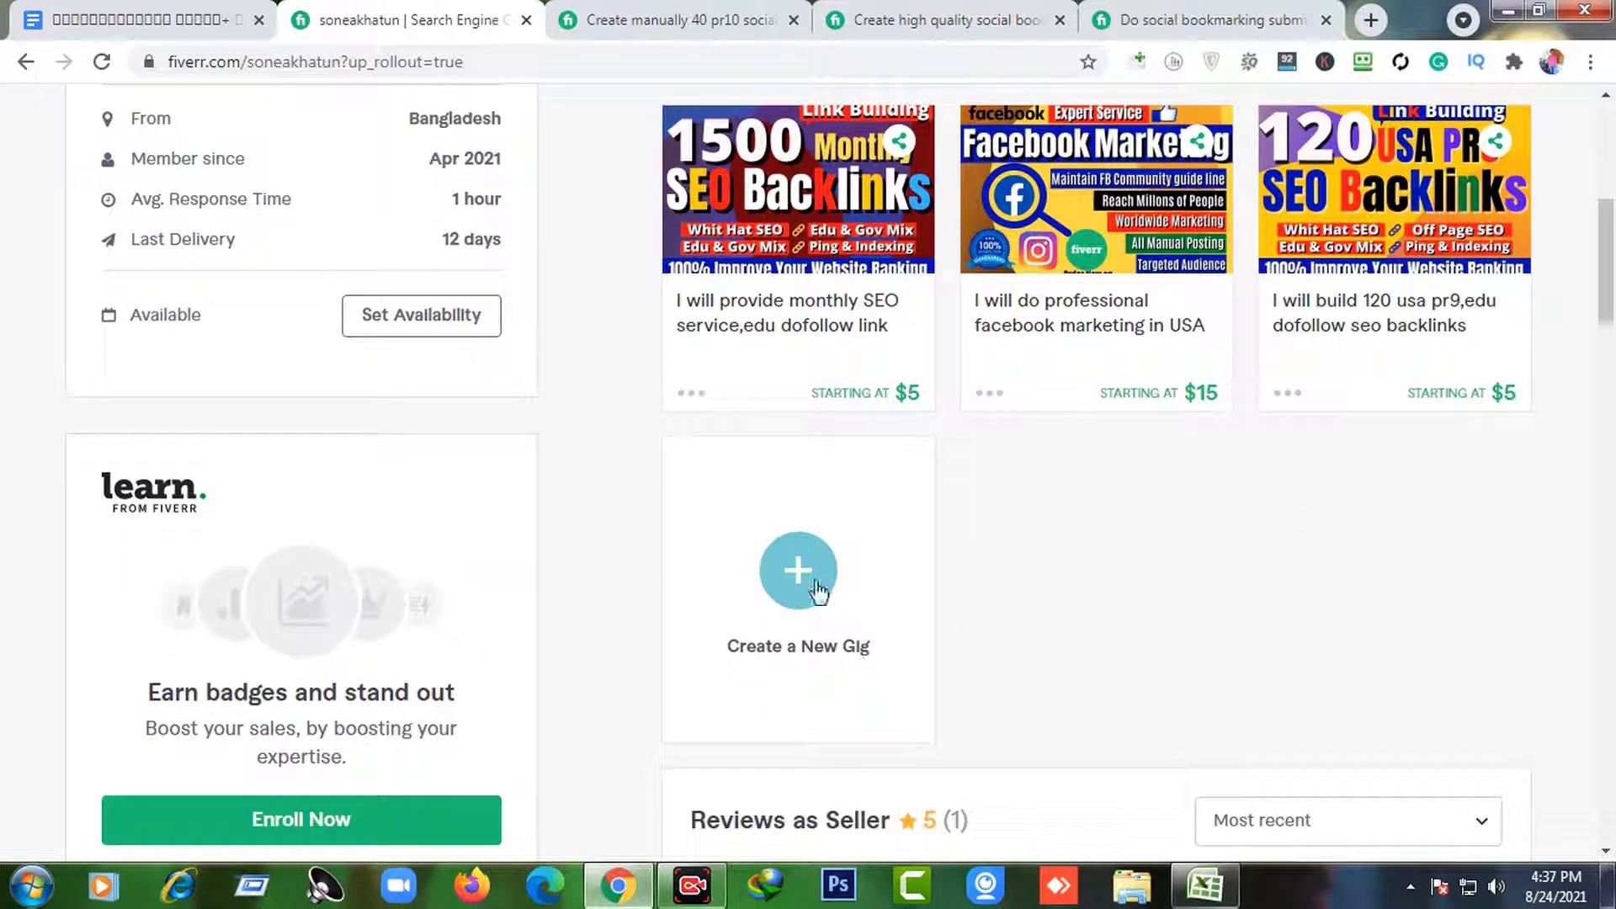
scroll(989, 570, "up", 3)
scroll(1092, 364, "up", 3)
scroll(1116, 375, "down", 5)
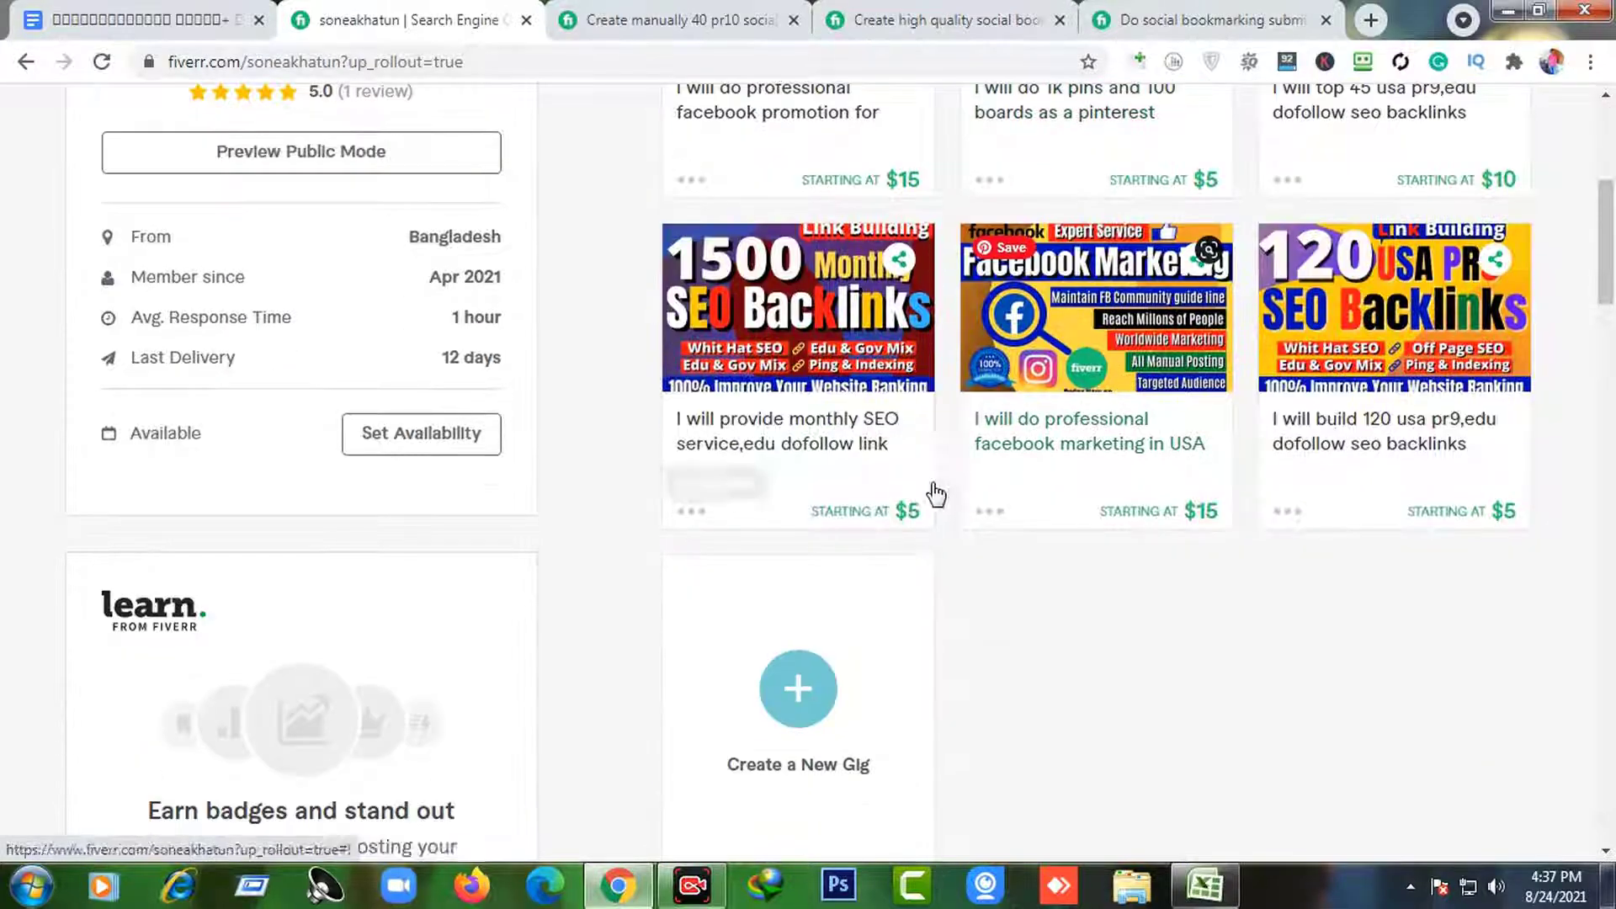
scroll(904, 590, "up", 4)
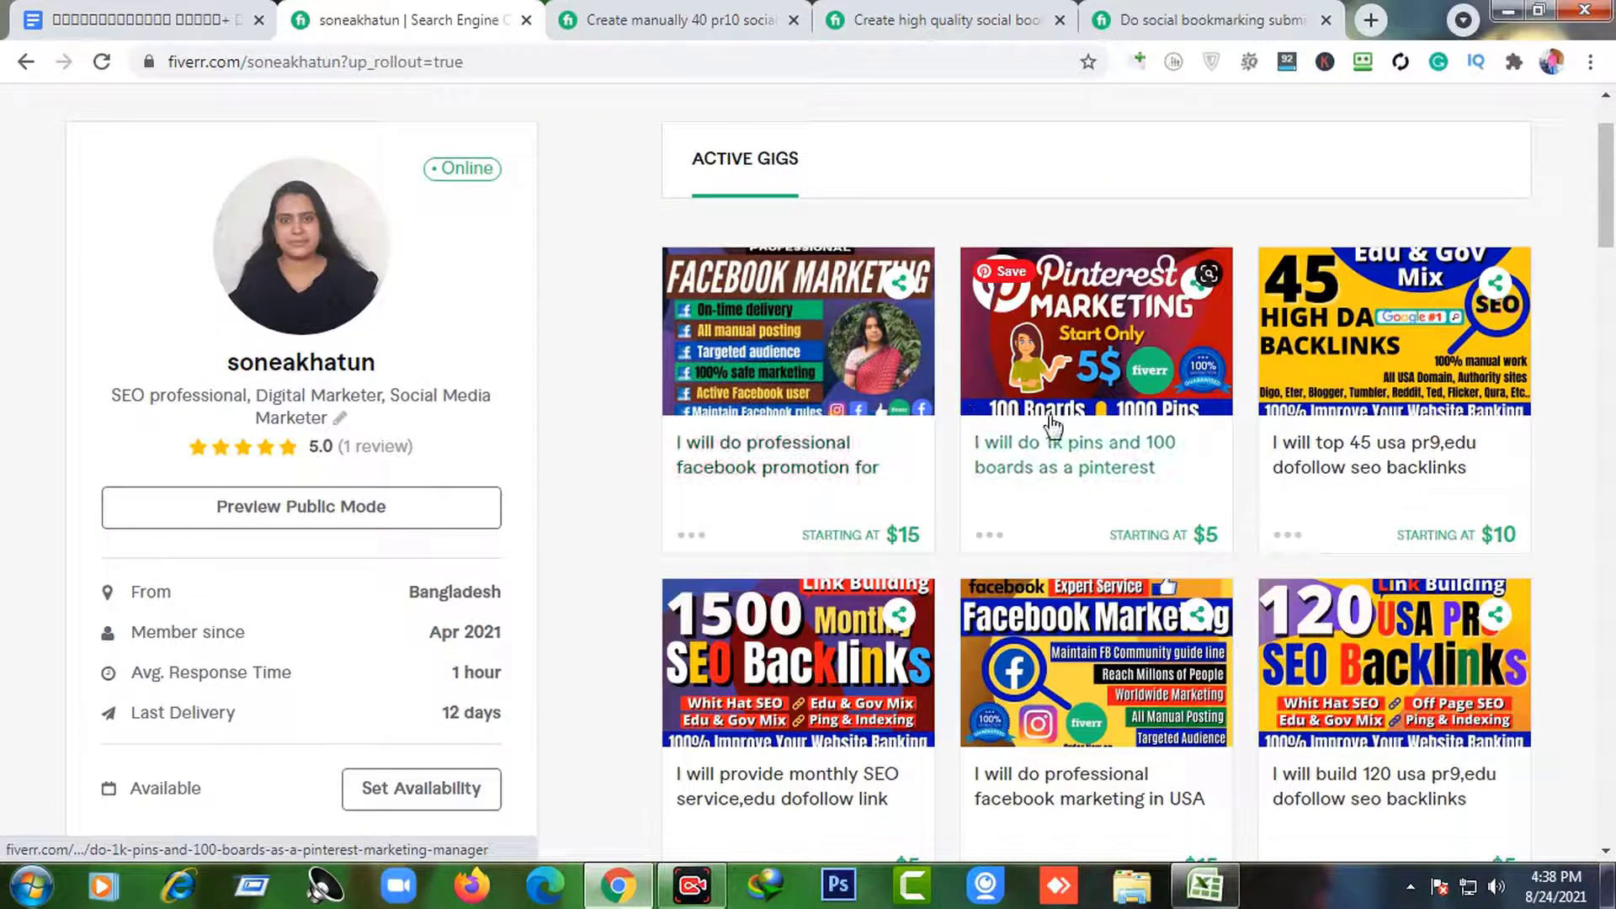
scroll(812, 582, "down", 5)
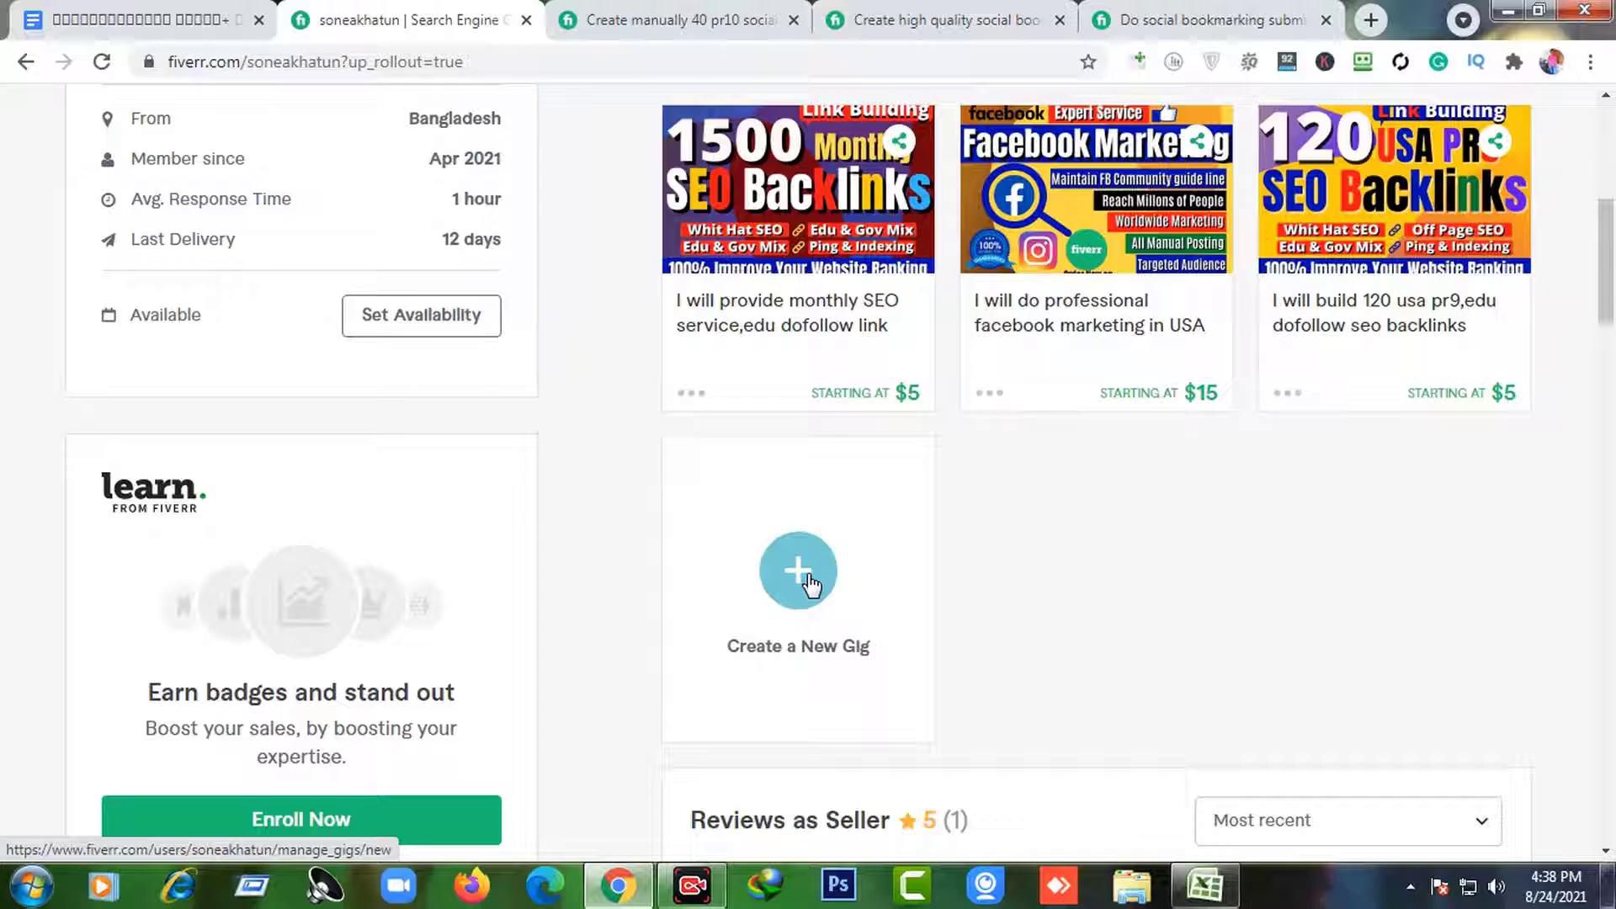
- Reopen the seller profile and start creating a new gig from the end of the active gigs list
scroll(830, 604, "up", 3)
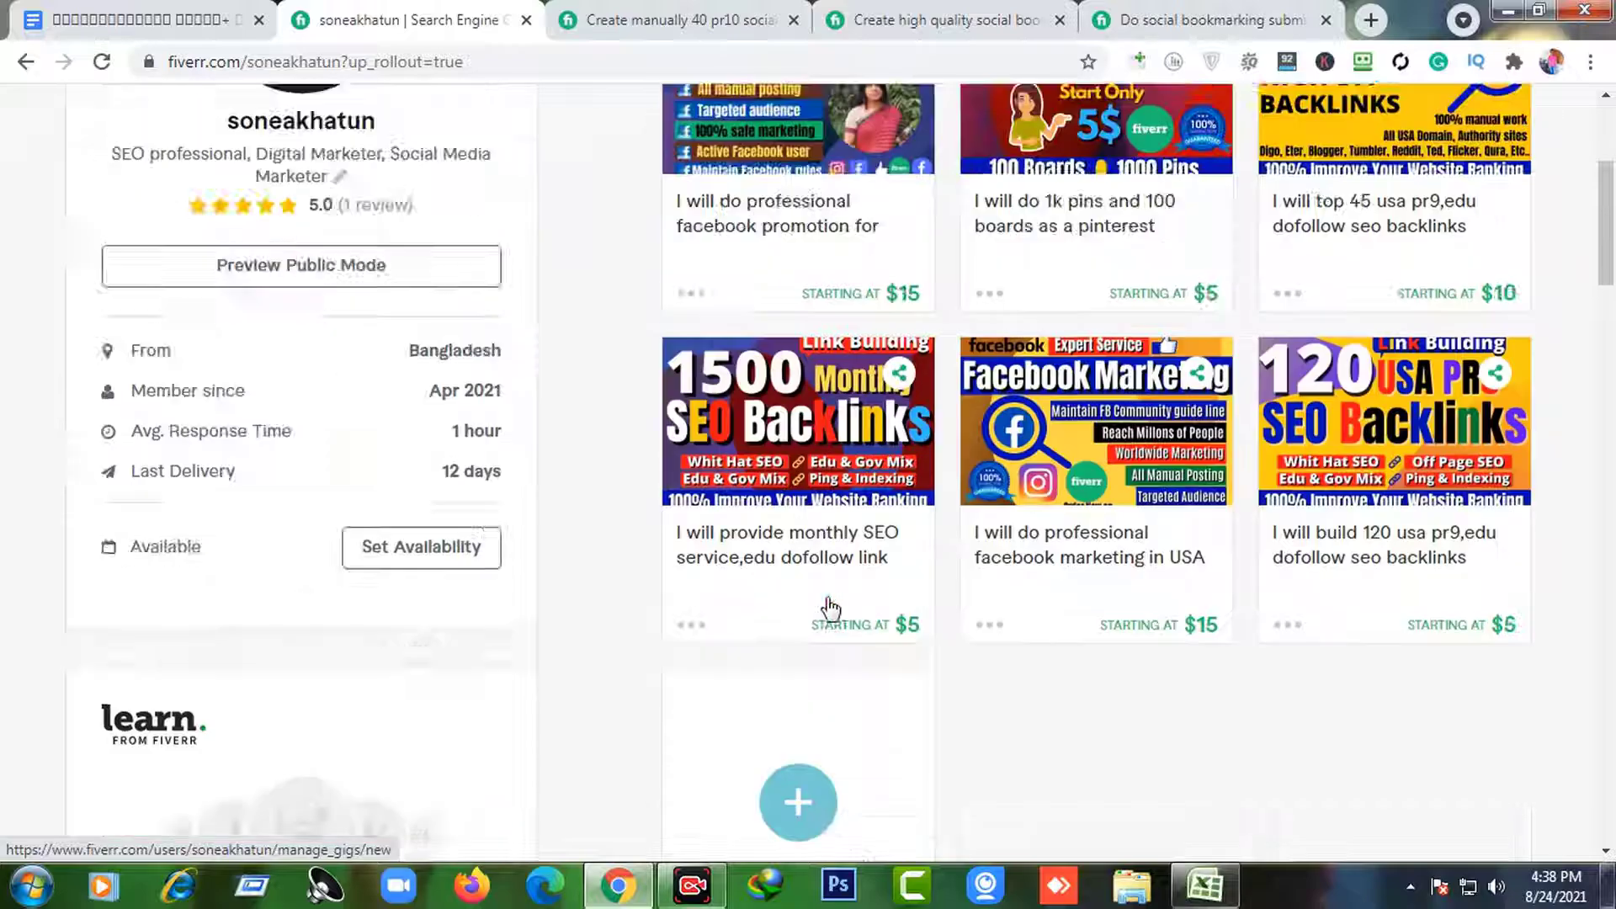
scroll(829, 604, "up", 5)
left_click(1457, 129)
left_click(1304, 206)
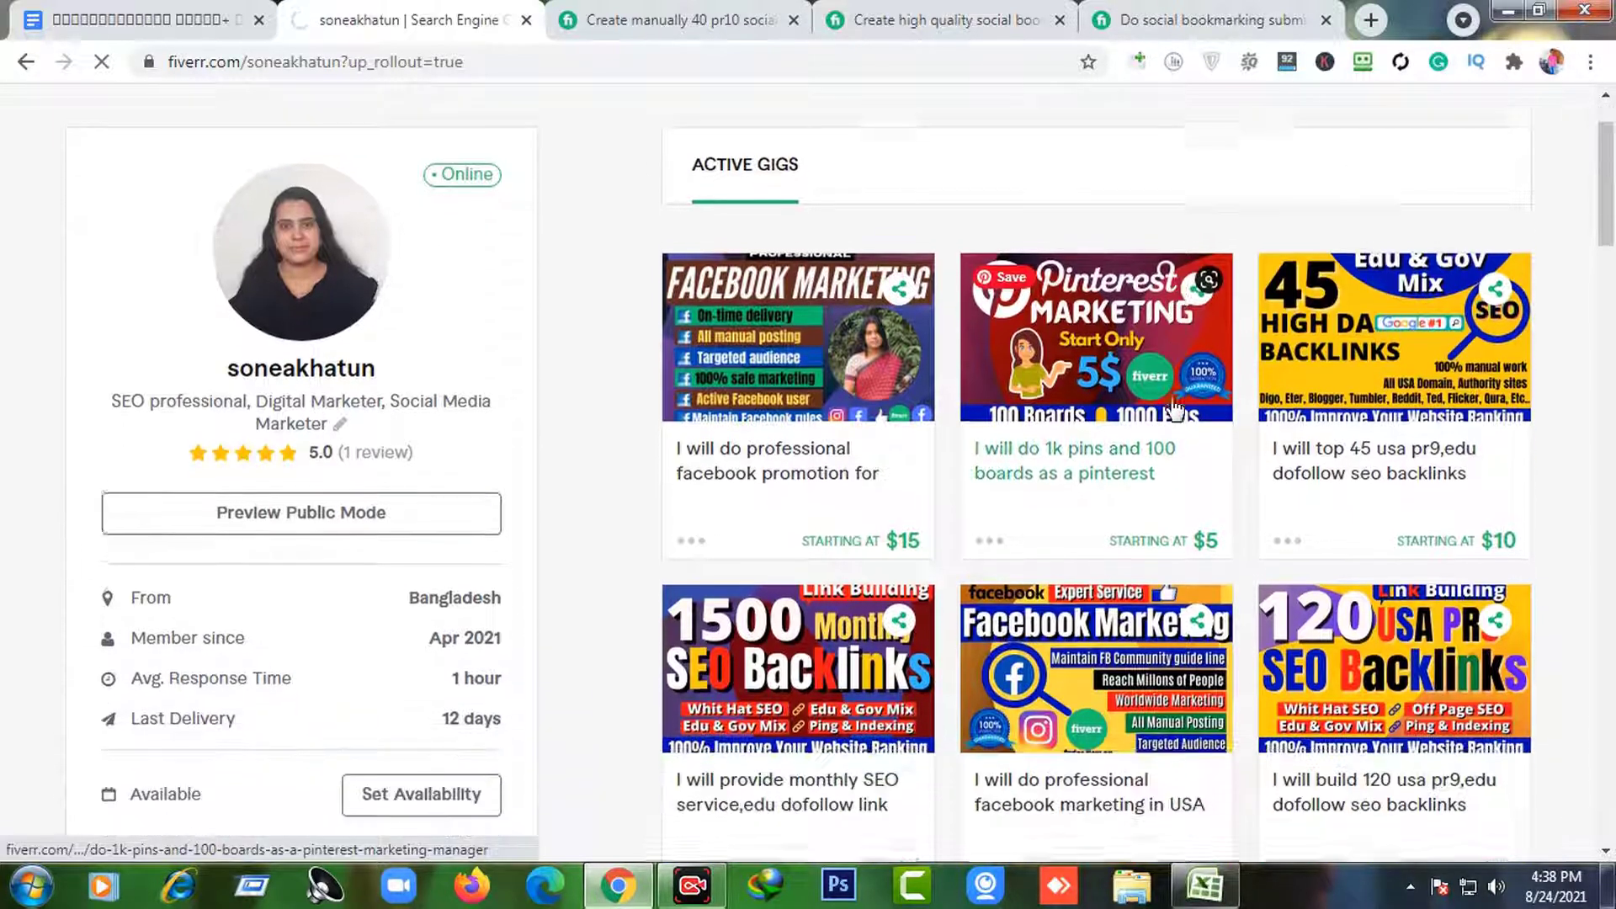
scroll(1177, 410, "down", 3)
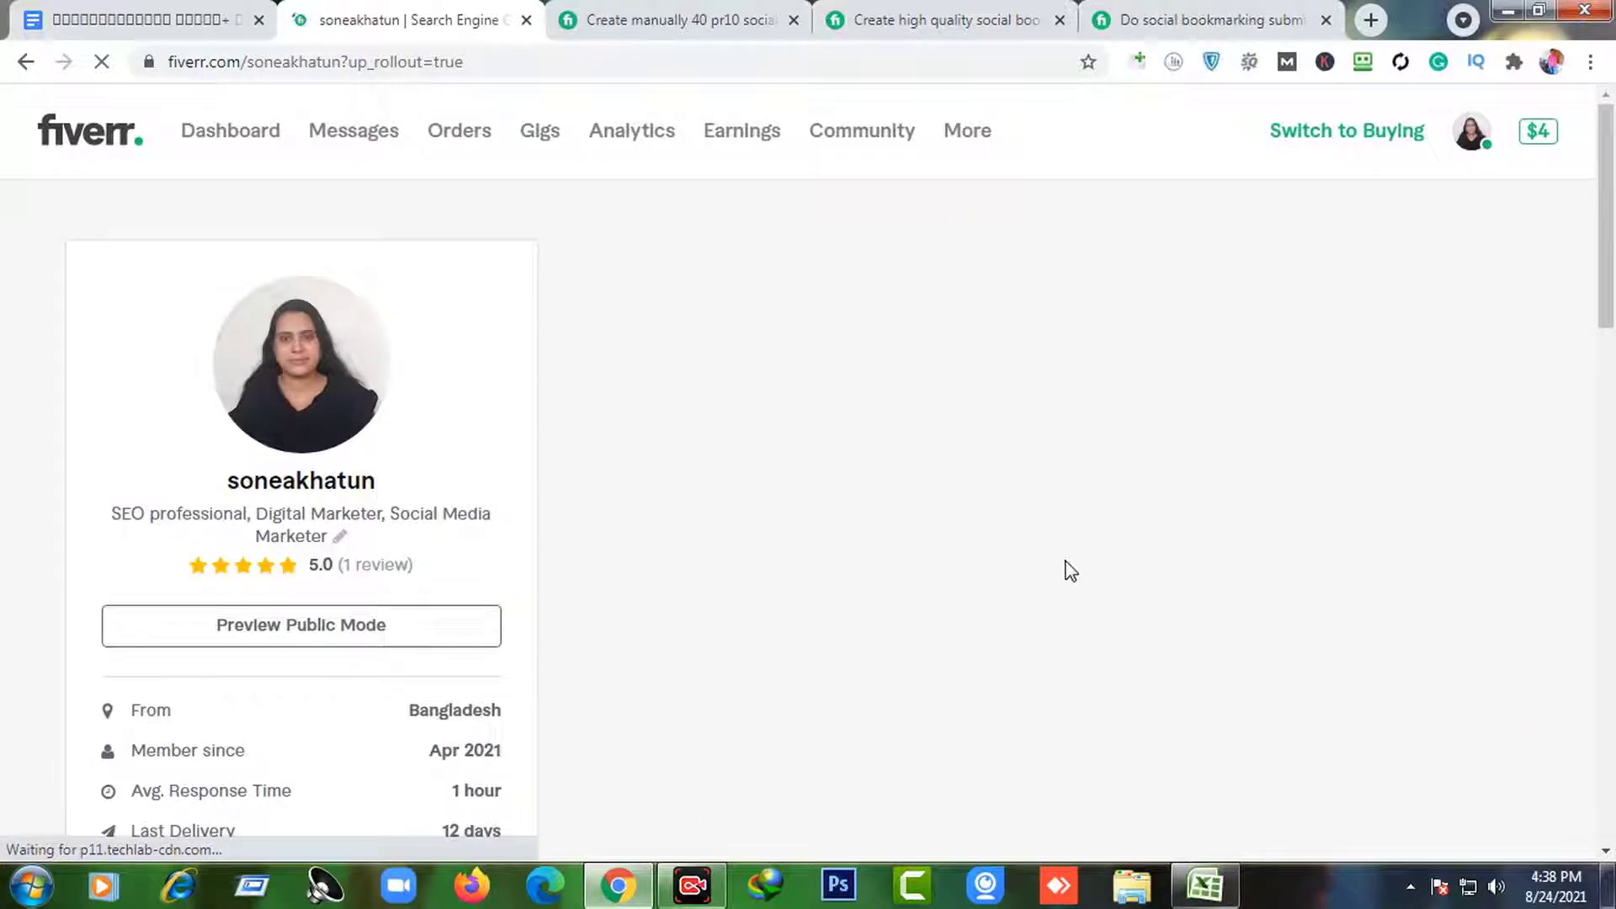
scroll(1014, 552, "down", 1)
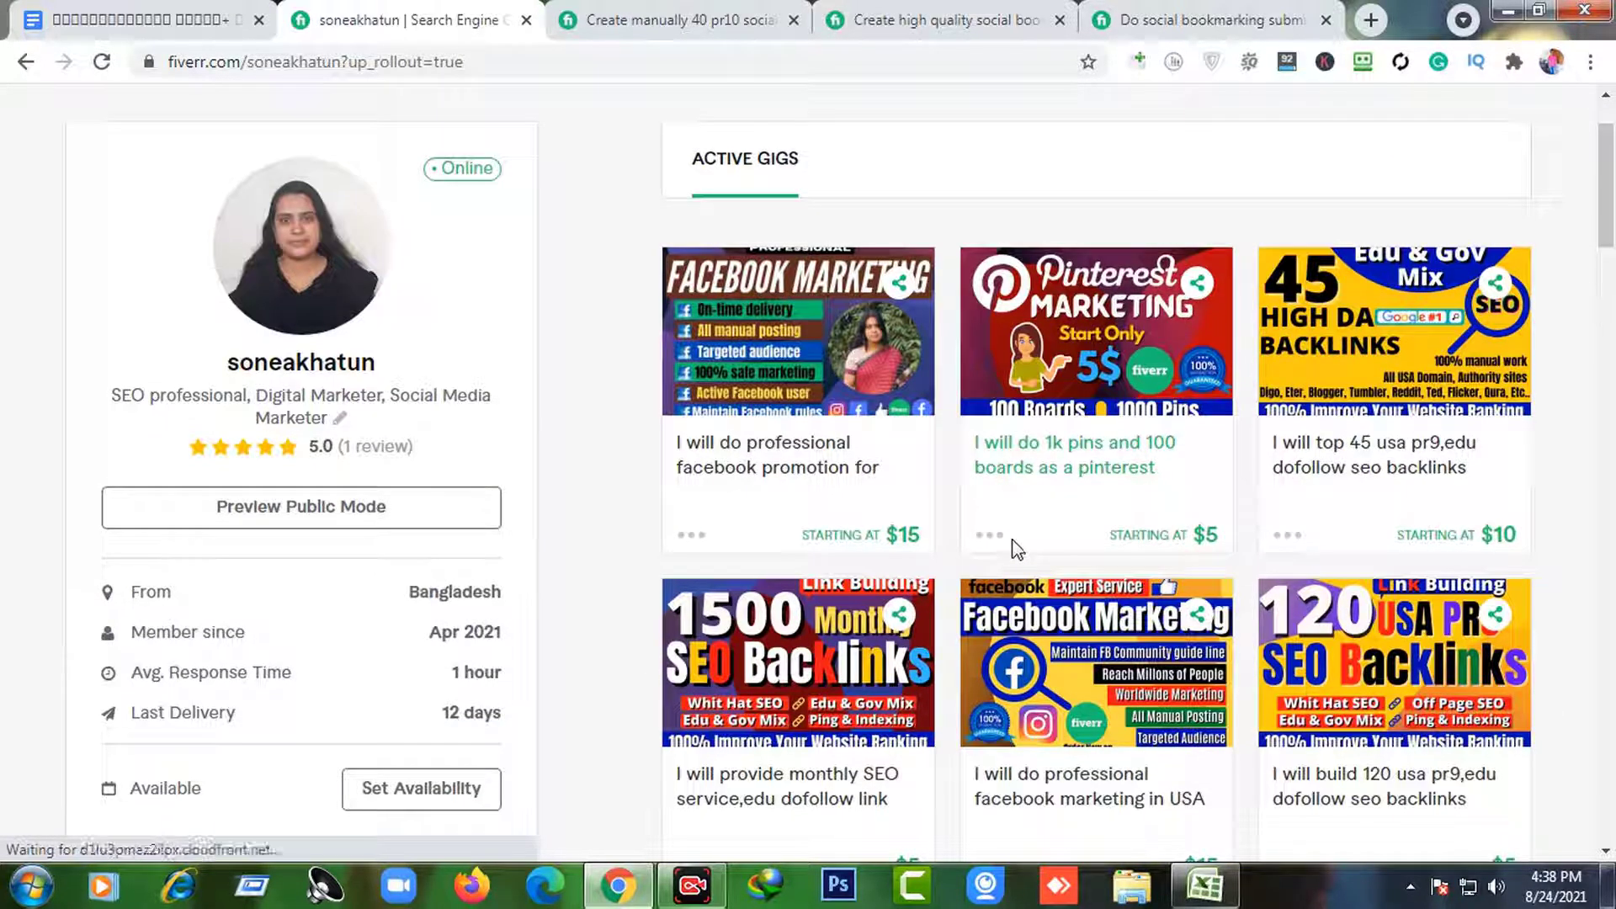
scroll(1014, 549, "down", 4)
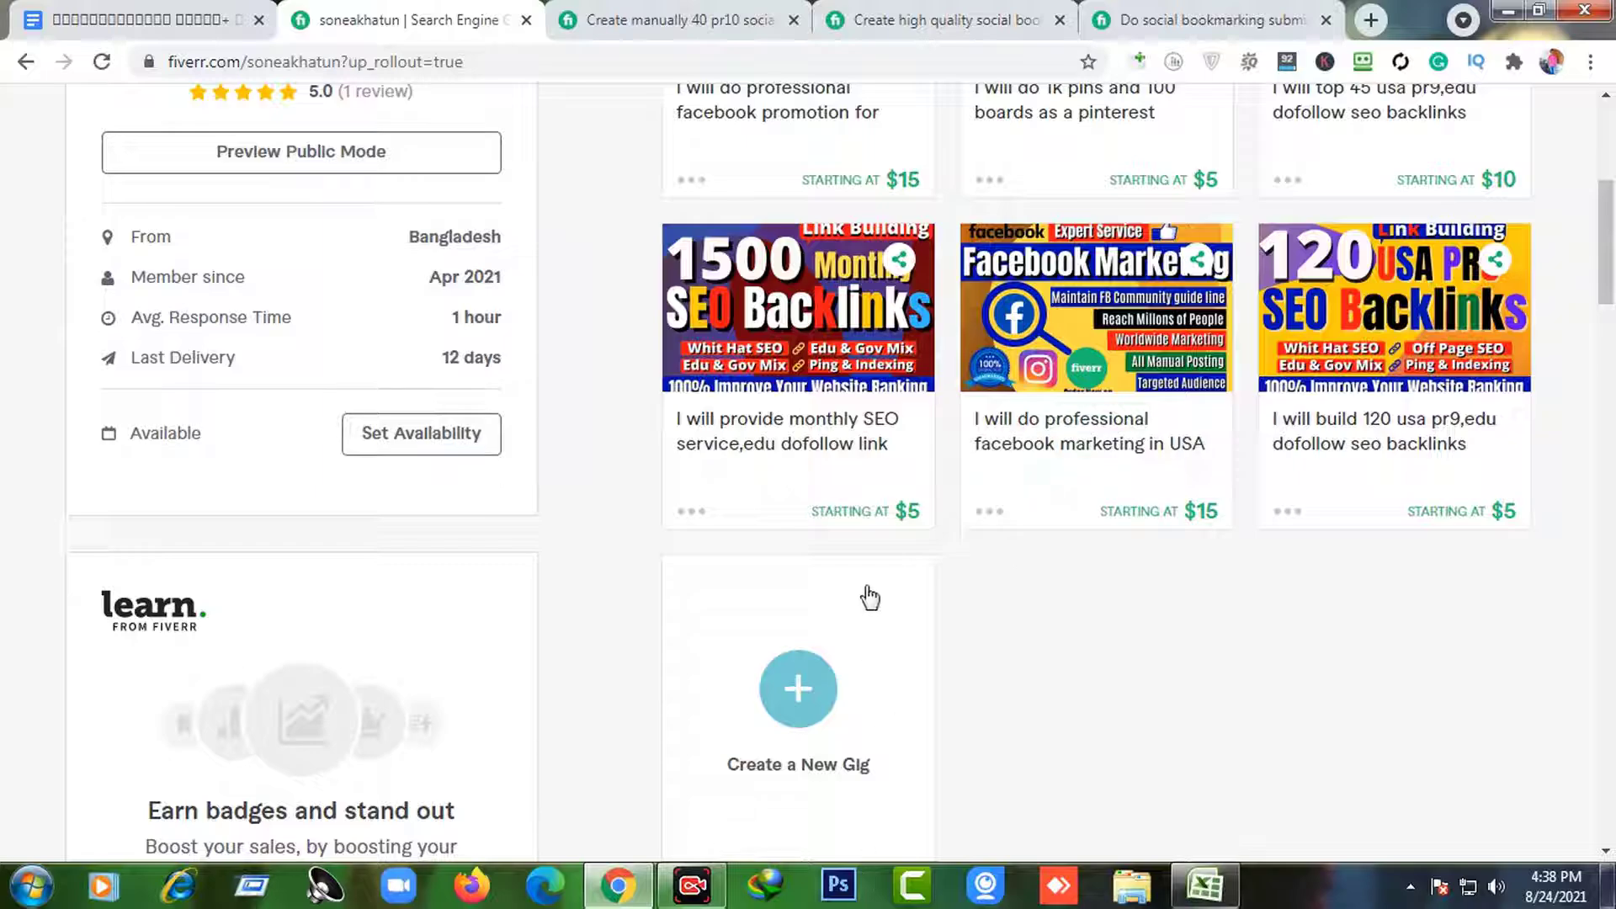
scroll(1047, 665, "up", 1)
scroll(963, 632, "down", 4)
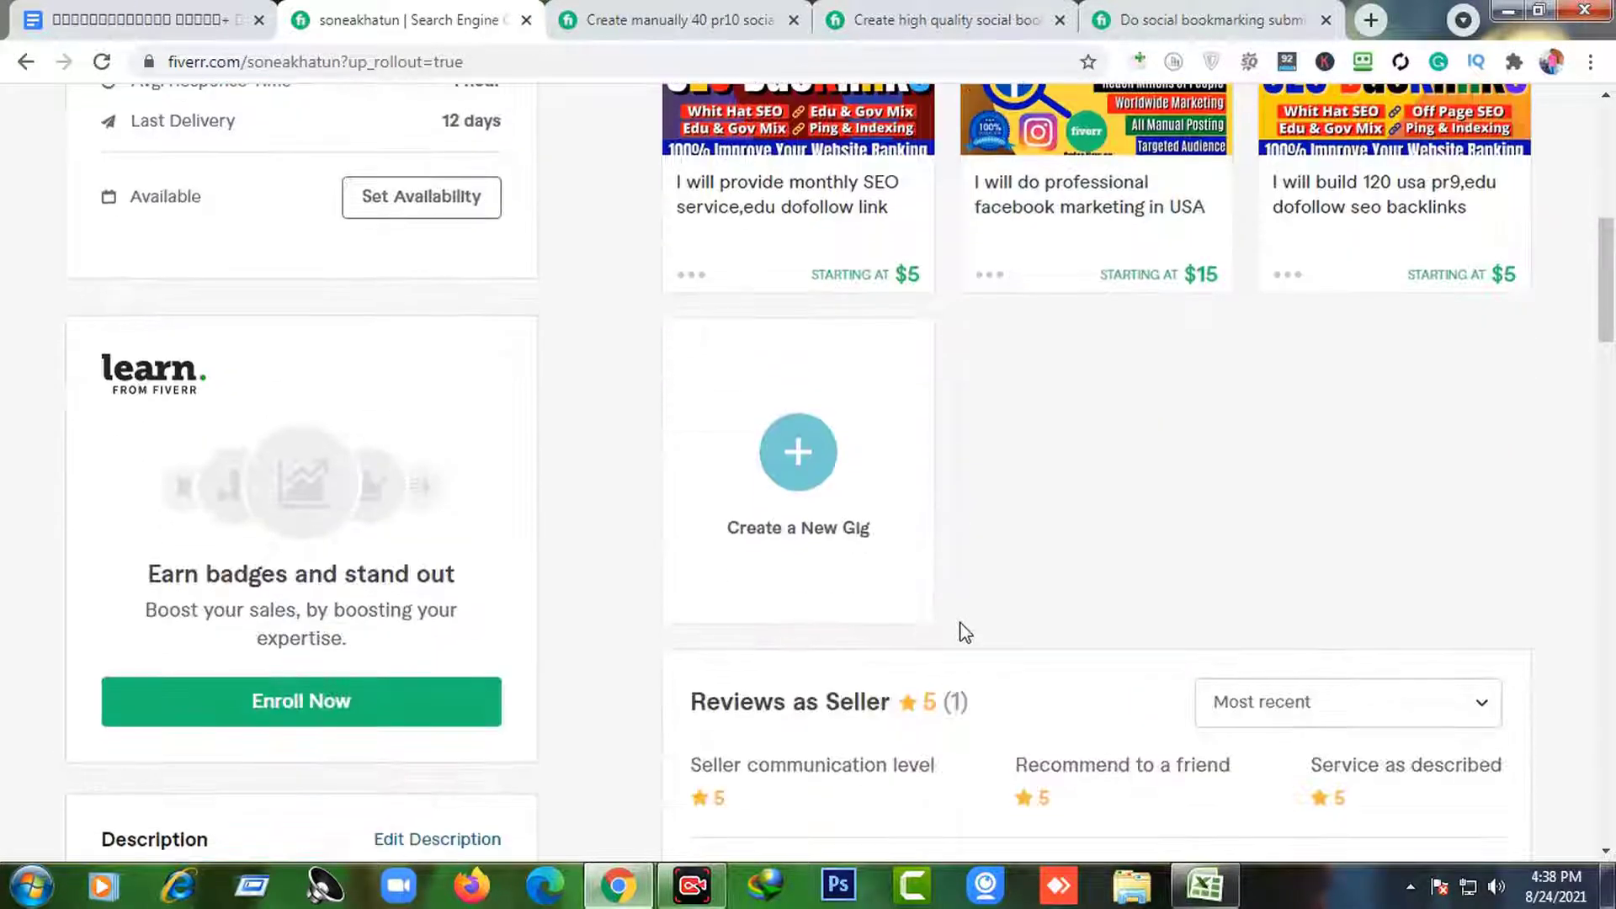
left_click(813, 473)
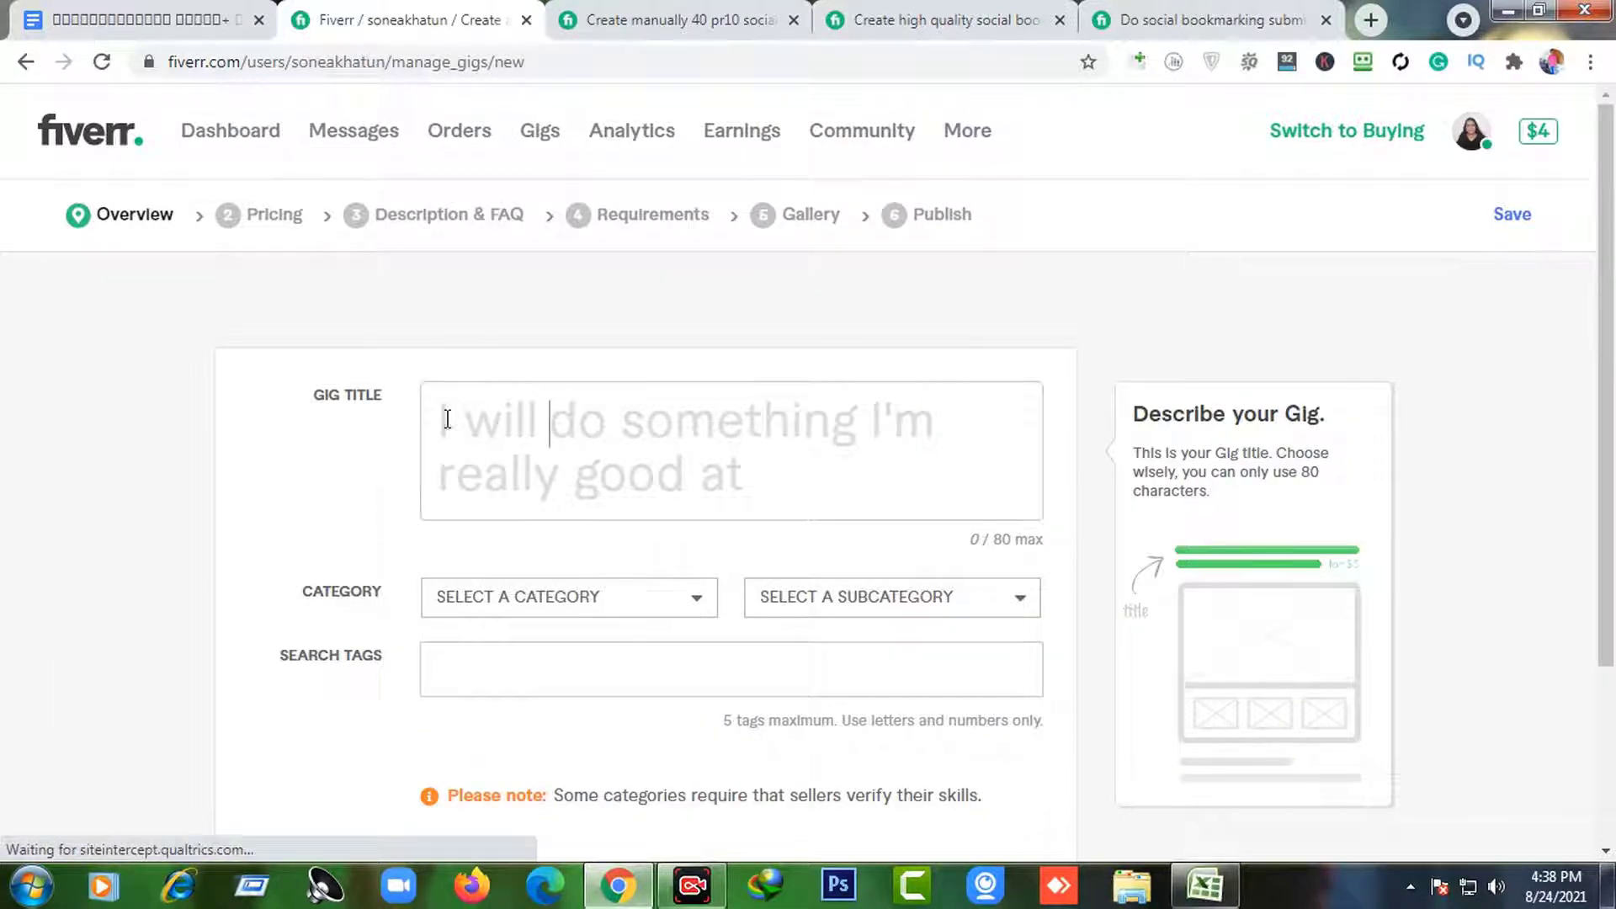
- Copy "social bookmarking submissions with high da backlinks" from the third opened gig's title into the new gig's title
left_click(960, 20)
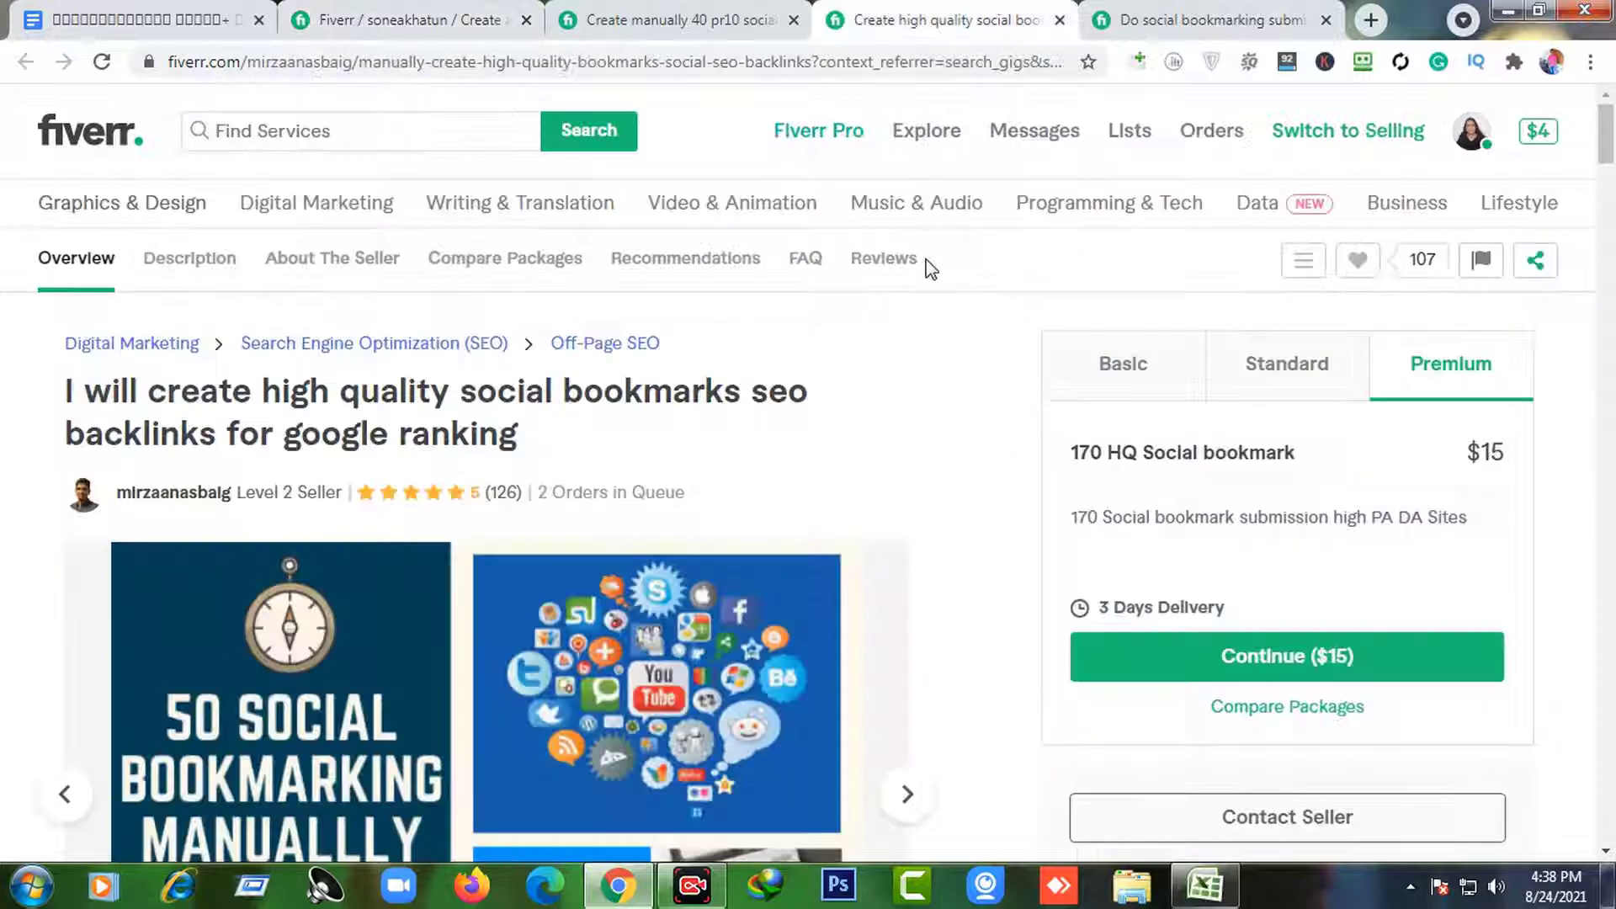
left_click(1139, 17)
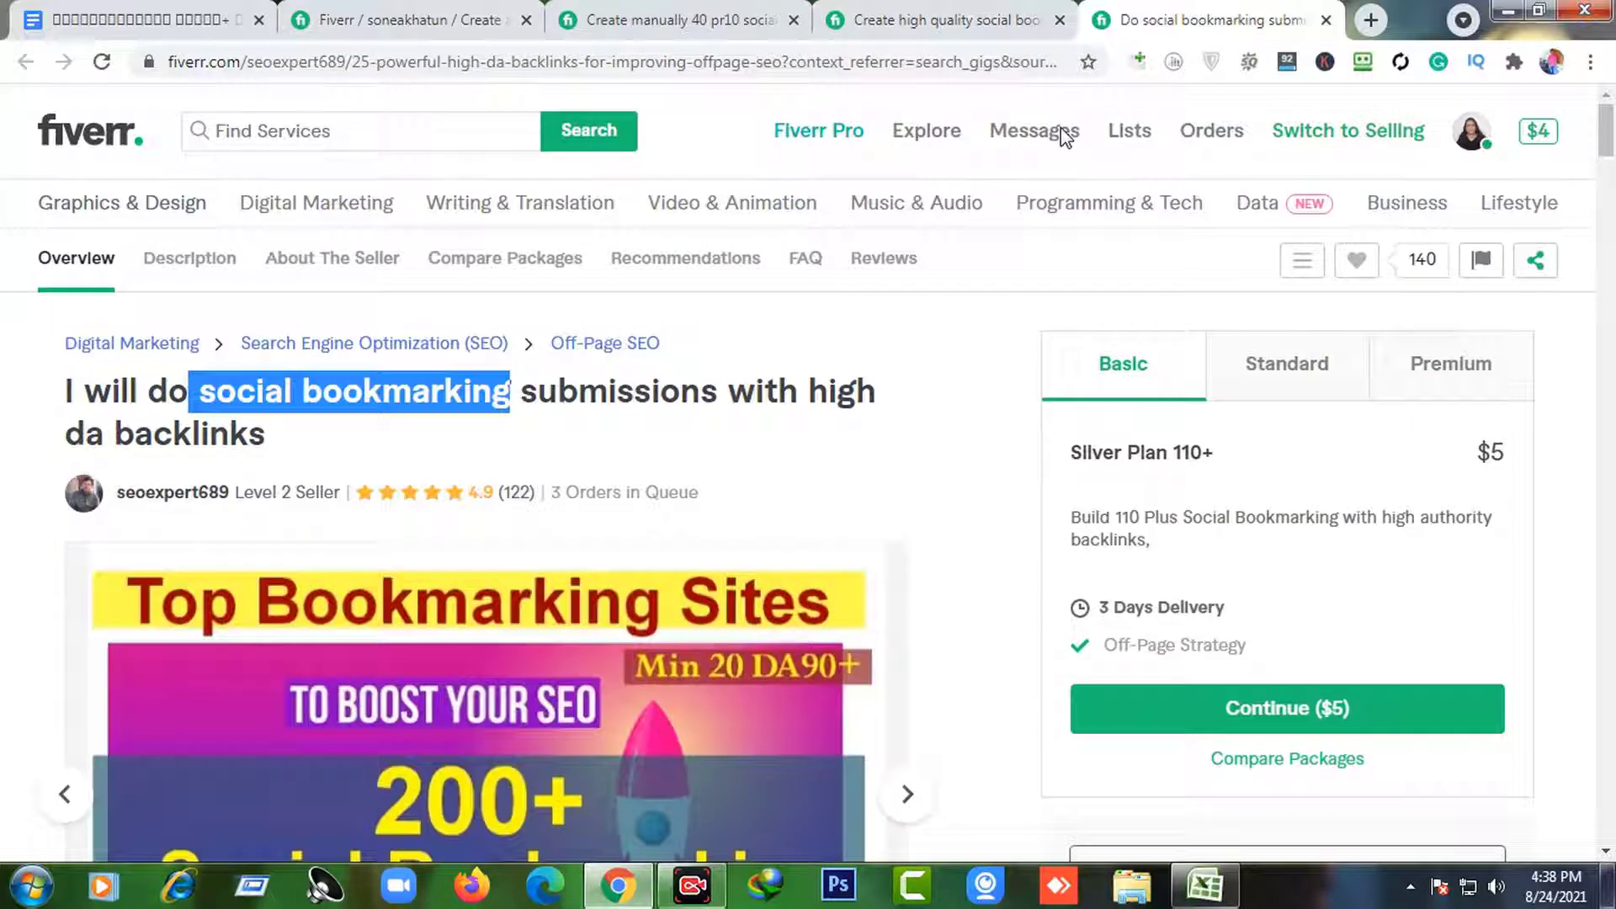
left_click(298, 426)
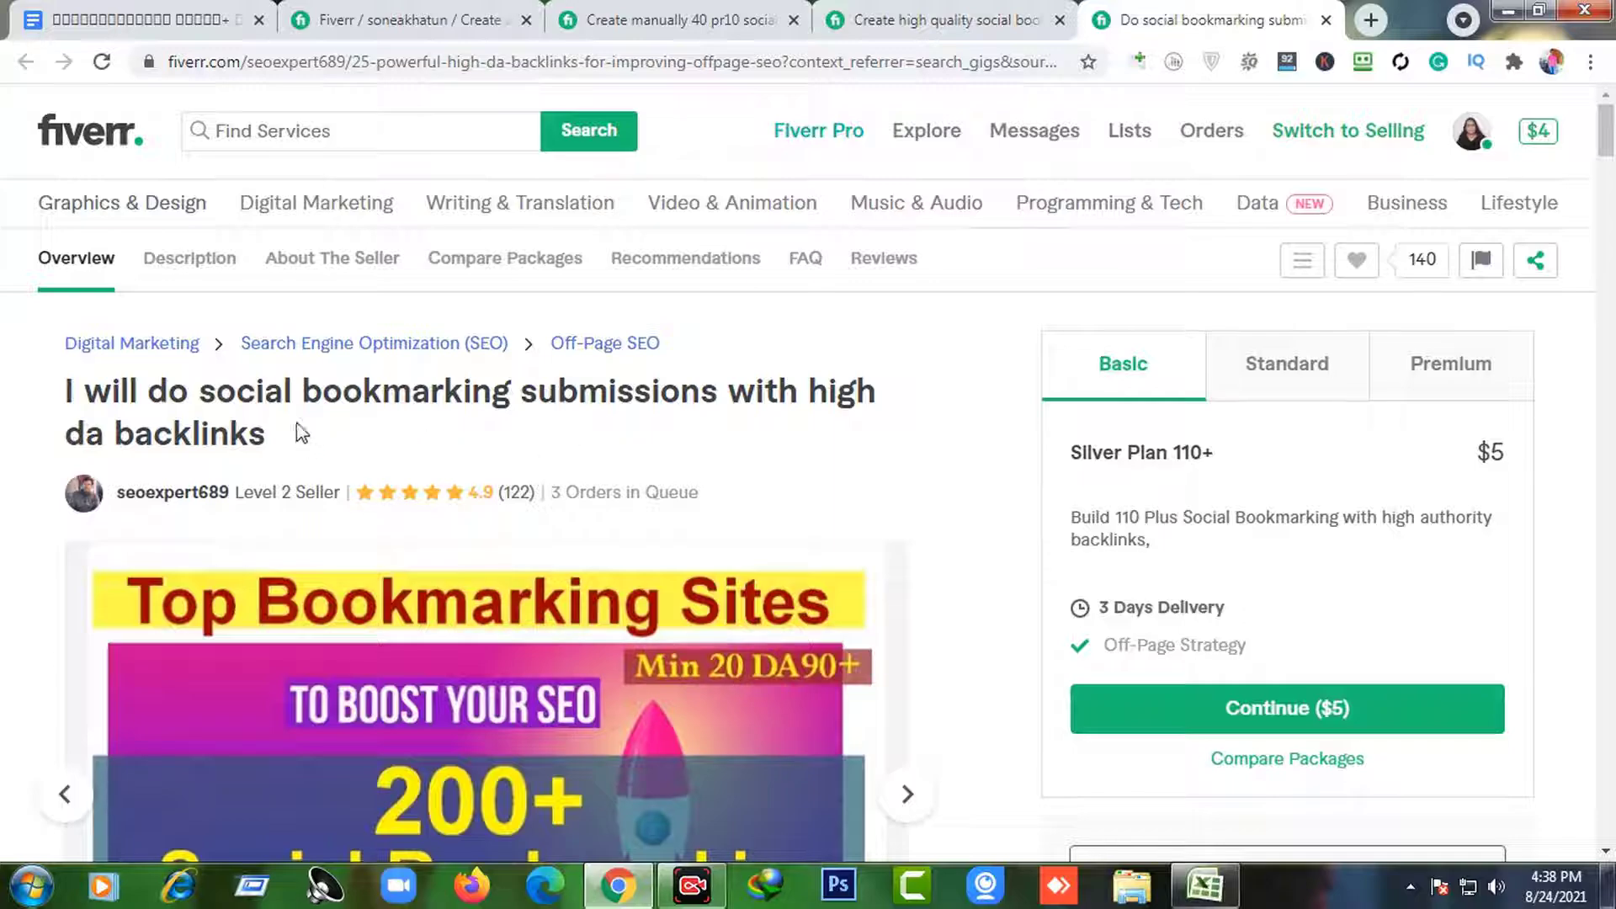
left_click_drag(200, 392, 286, 430)
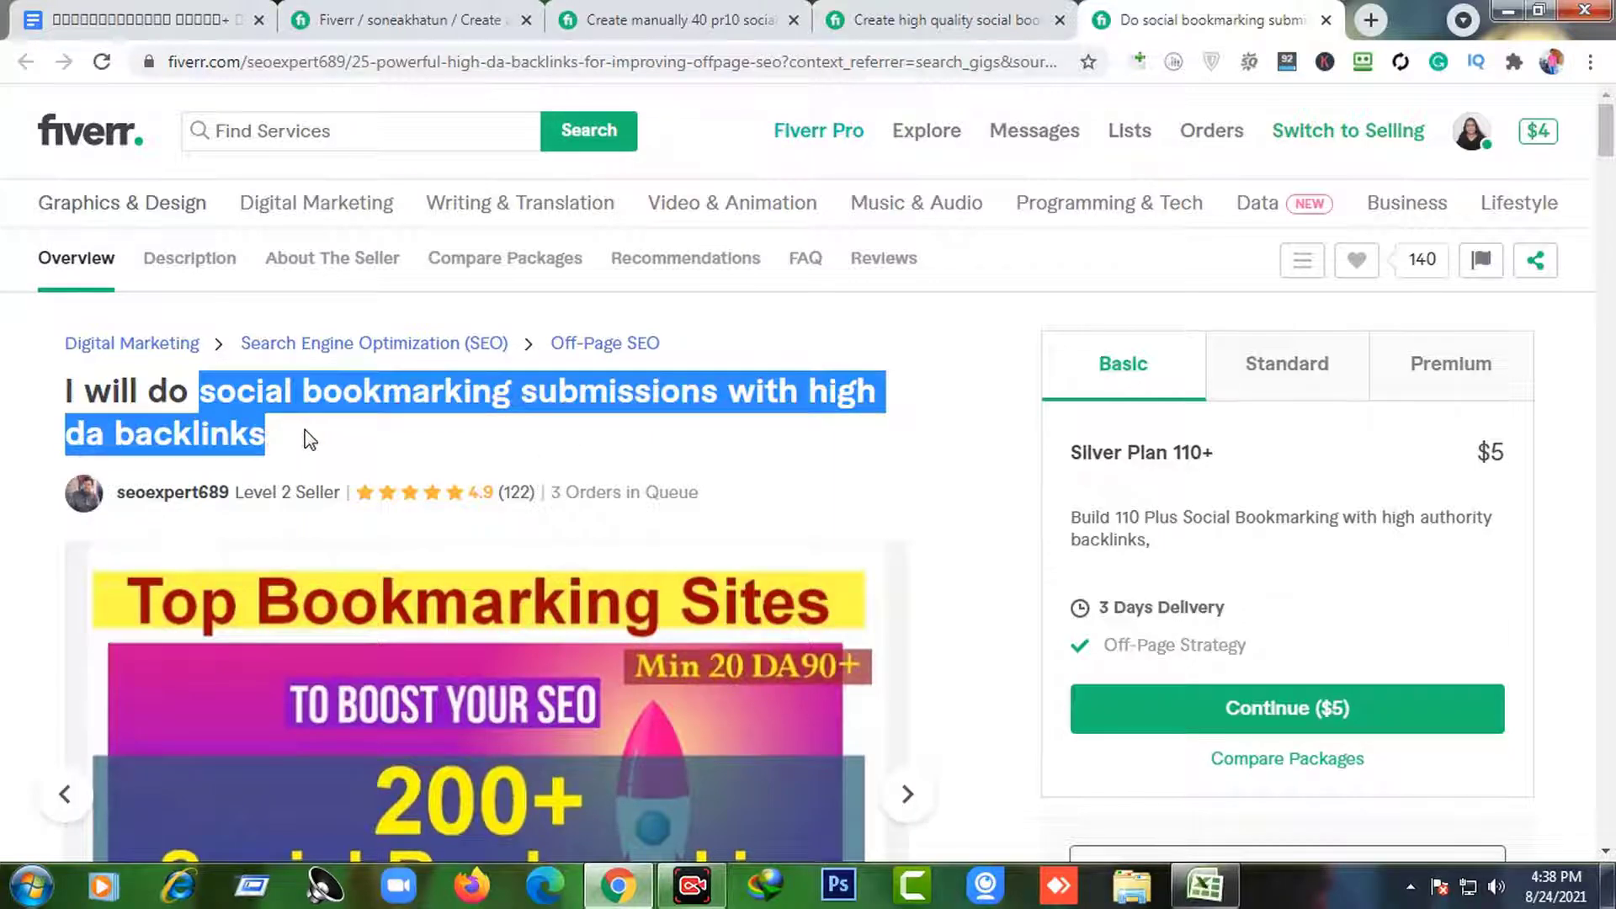
left_click(497, 19)
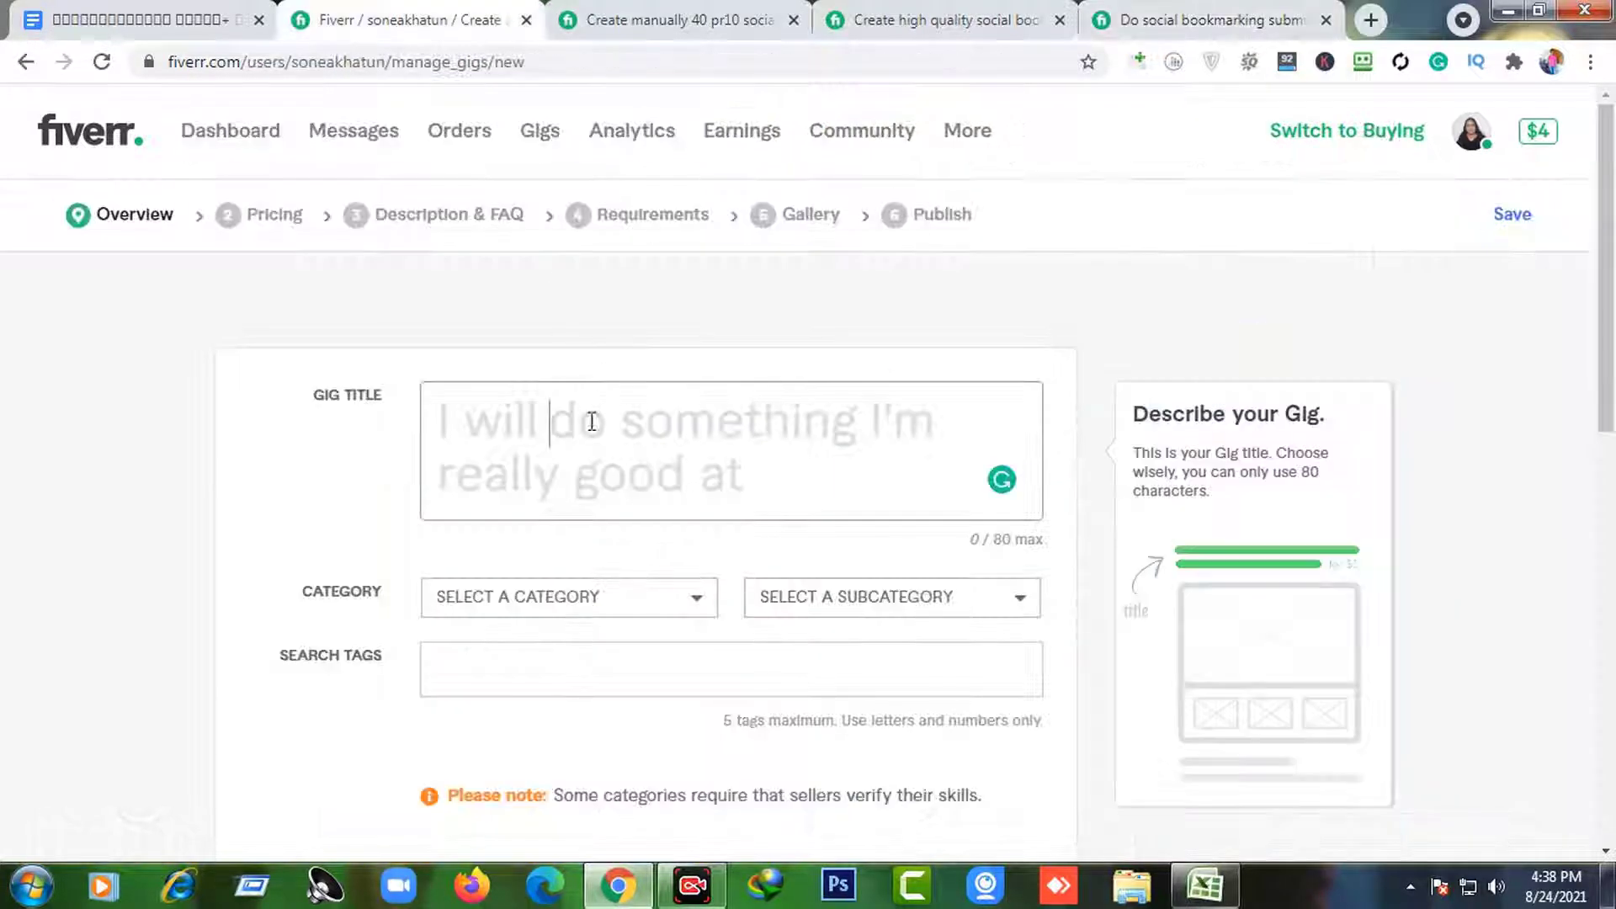
key("ctrl+v")
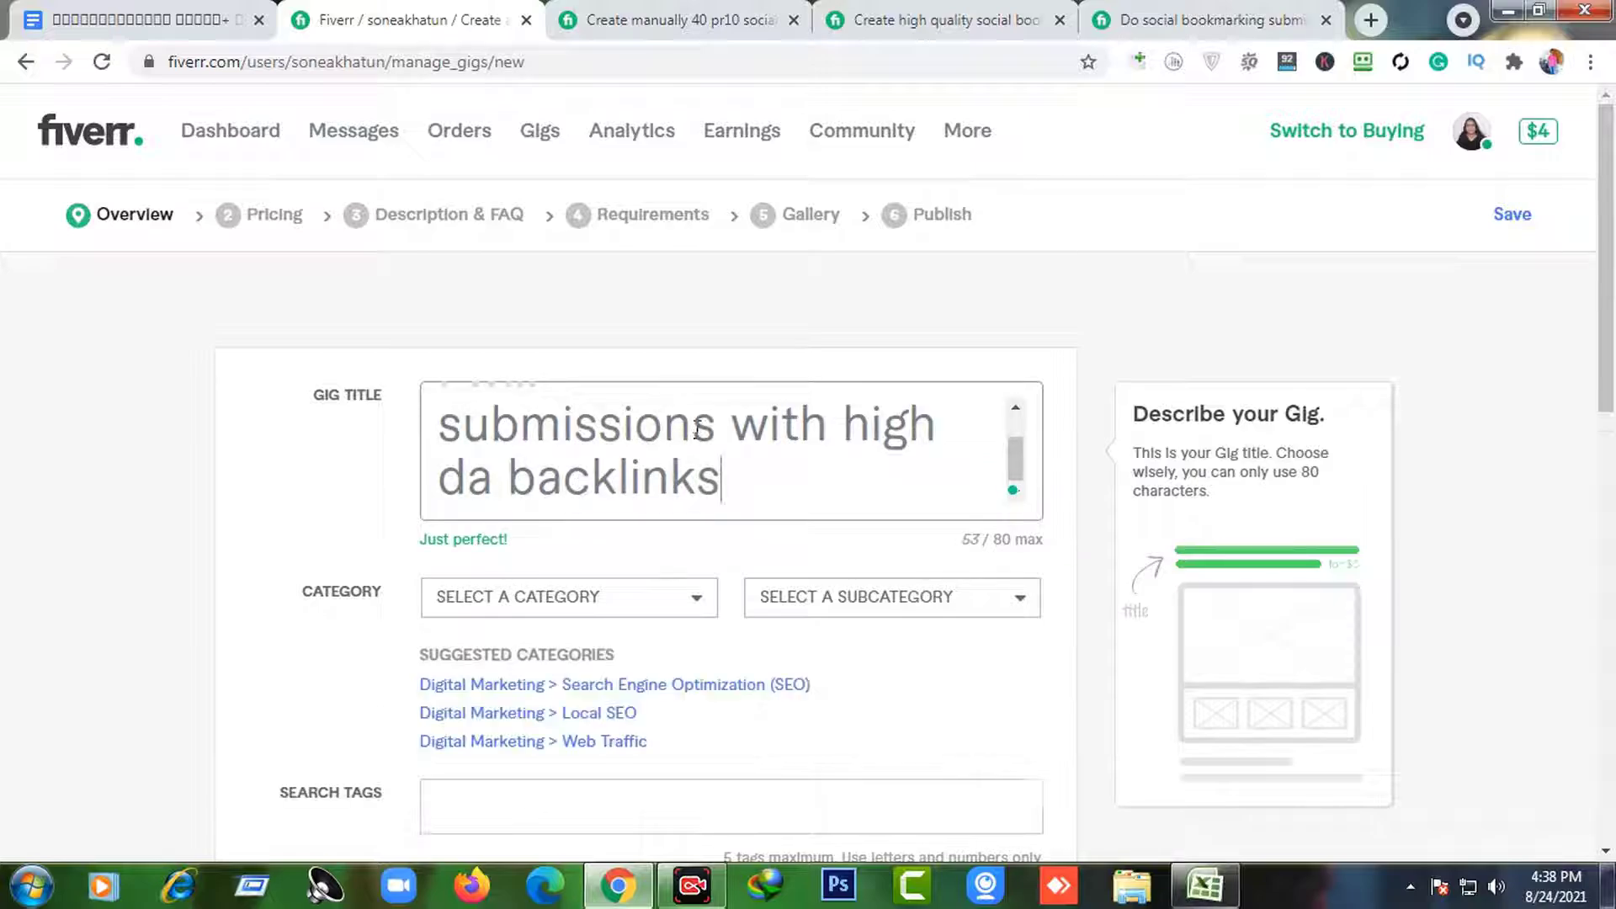
- Insert "provide" before "social bookmarking" in the new gig's title
scroll(696, 429, "up", 2)
left_click(547, 418)
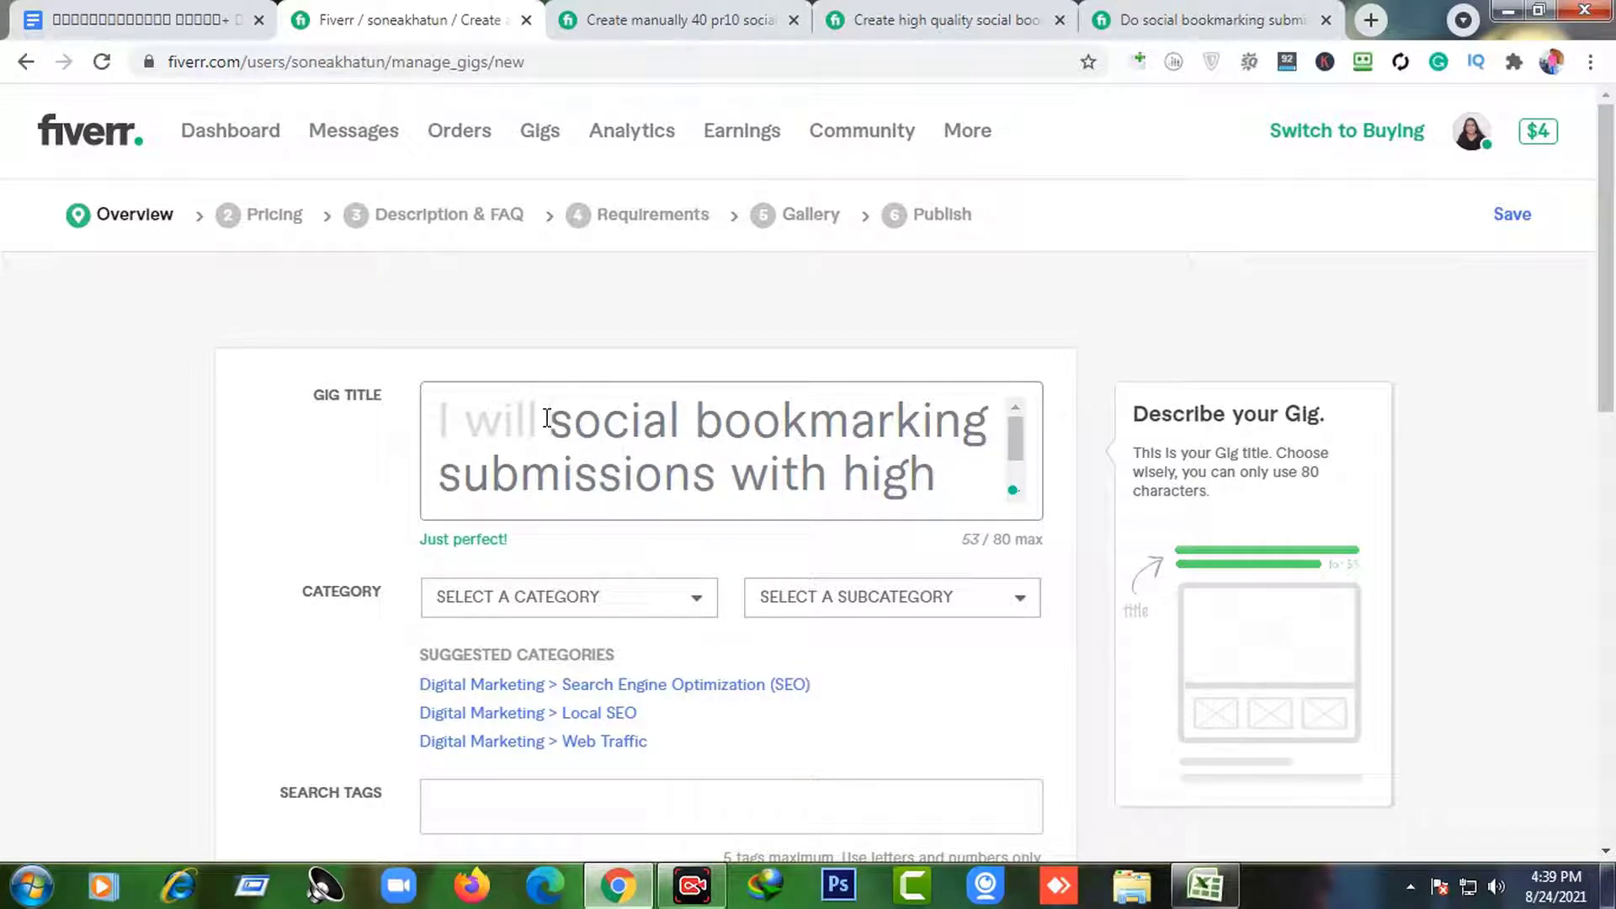
type("provide social bookmarking")
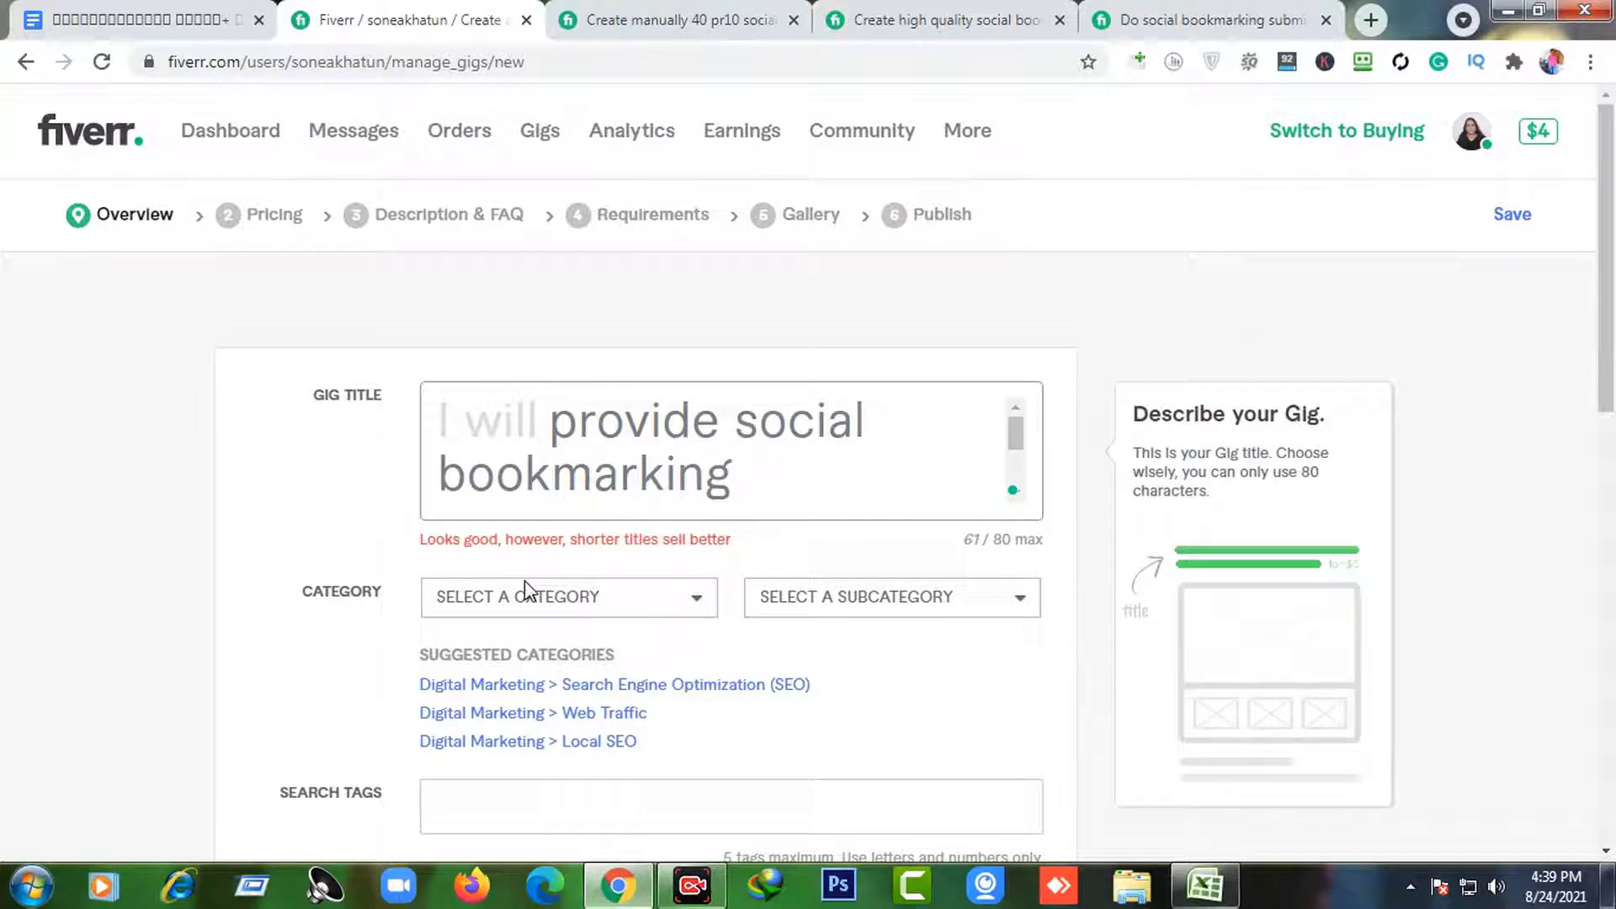
- Replace "da" with "PR" in the gig title so it ends in "submissions with high PR backlinks"
scroll(711, 516, "down", 2)
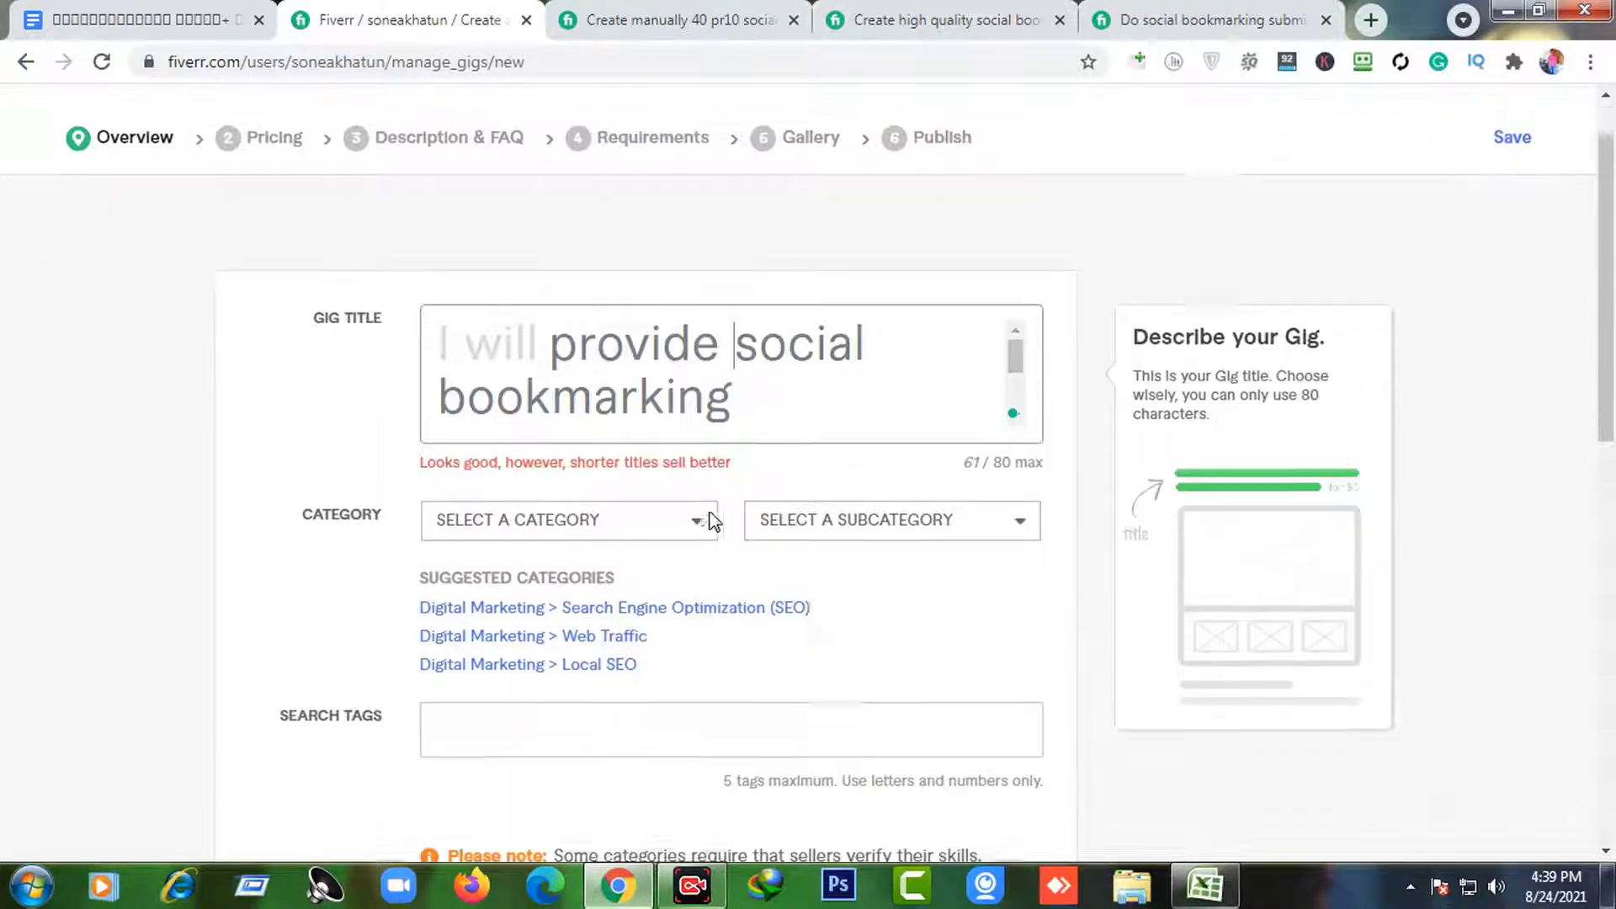
scroll(789, 337, "down", 3)
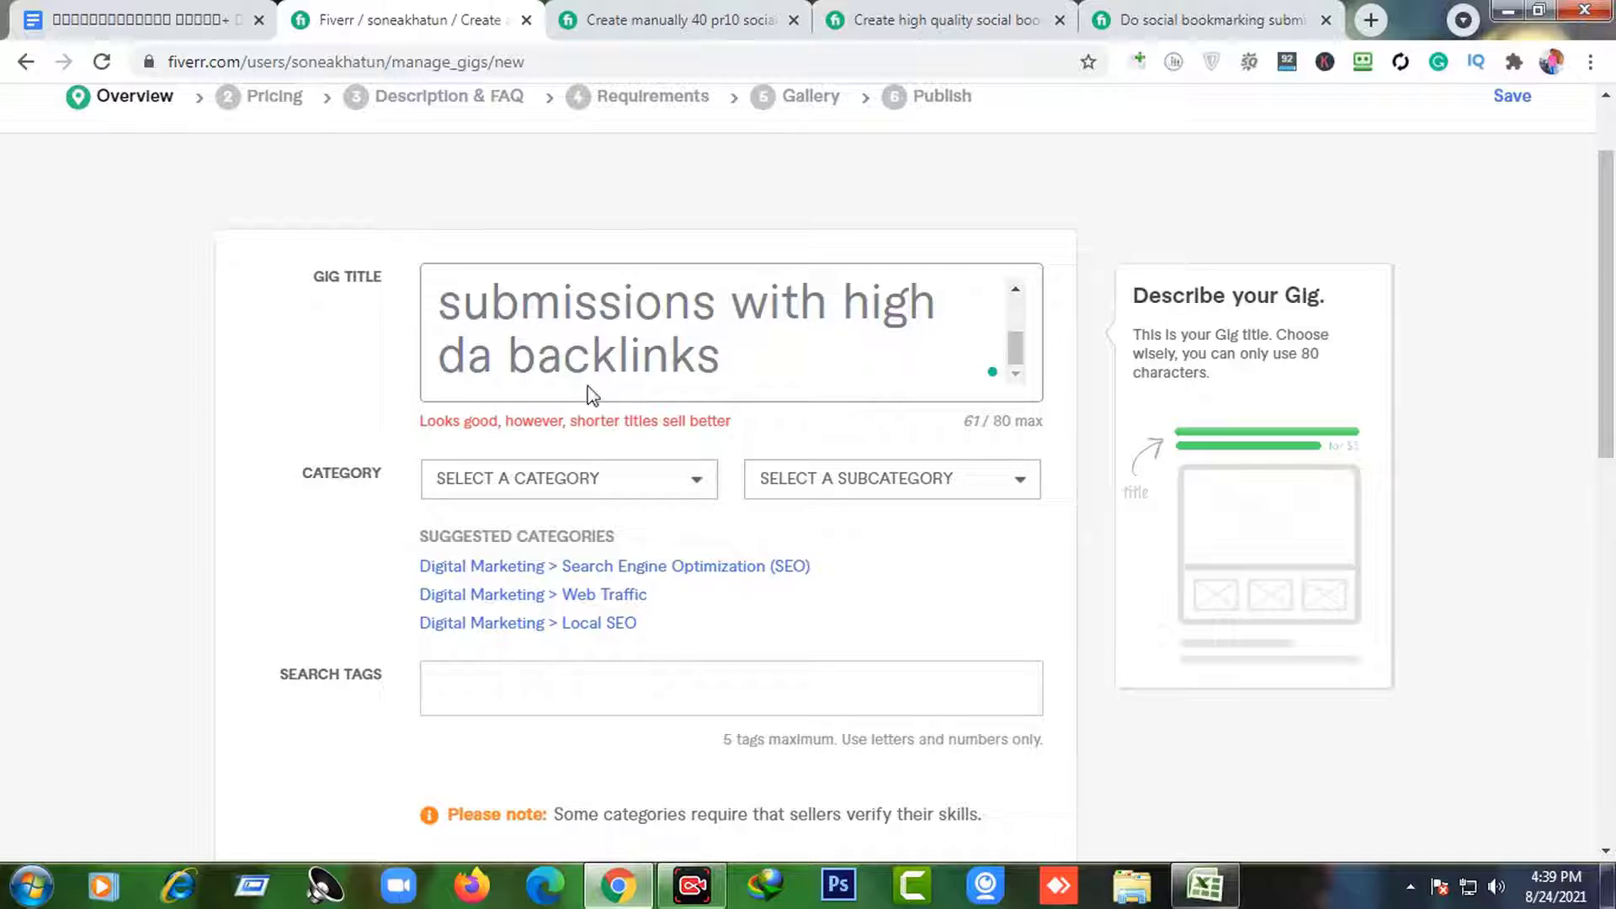
left_click(499, 360)
key("BackSpace")
key("BackSpace")
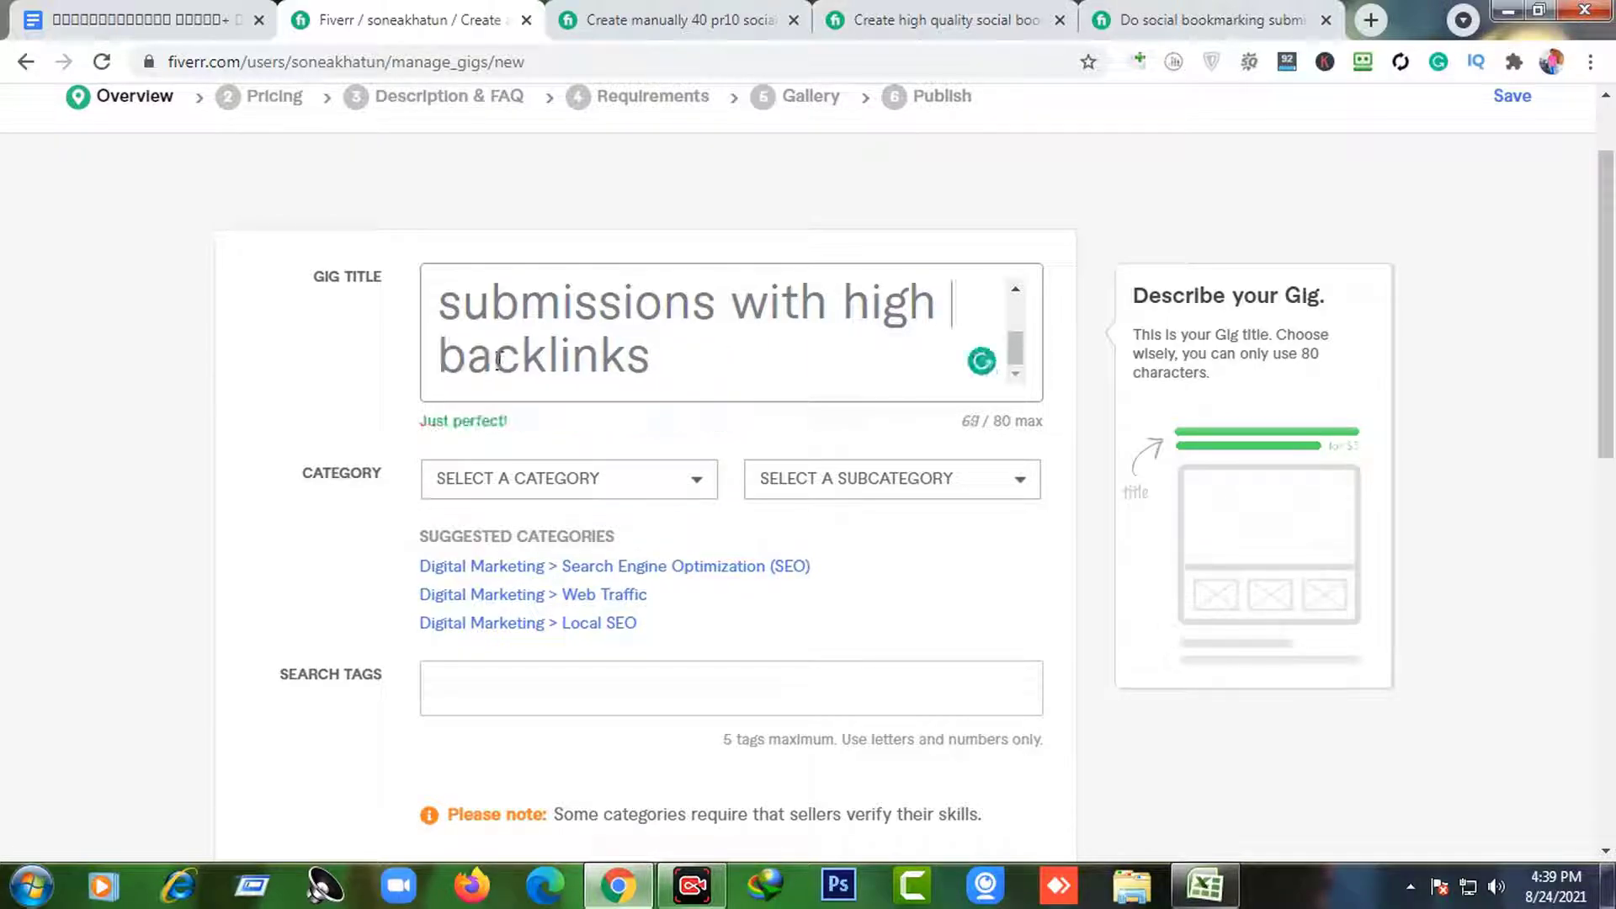
type("PR")
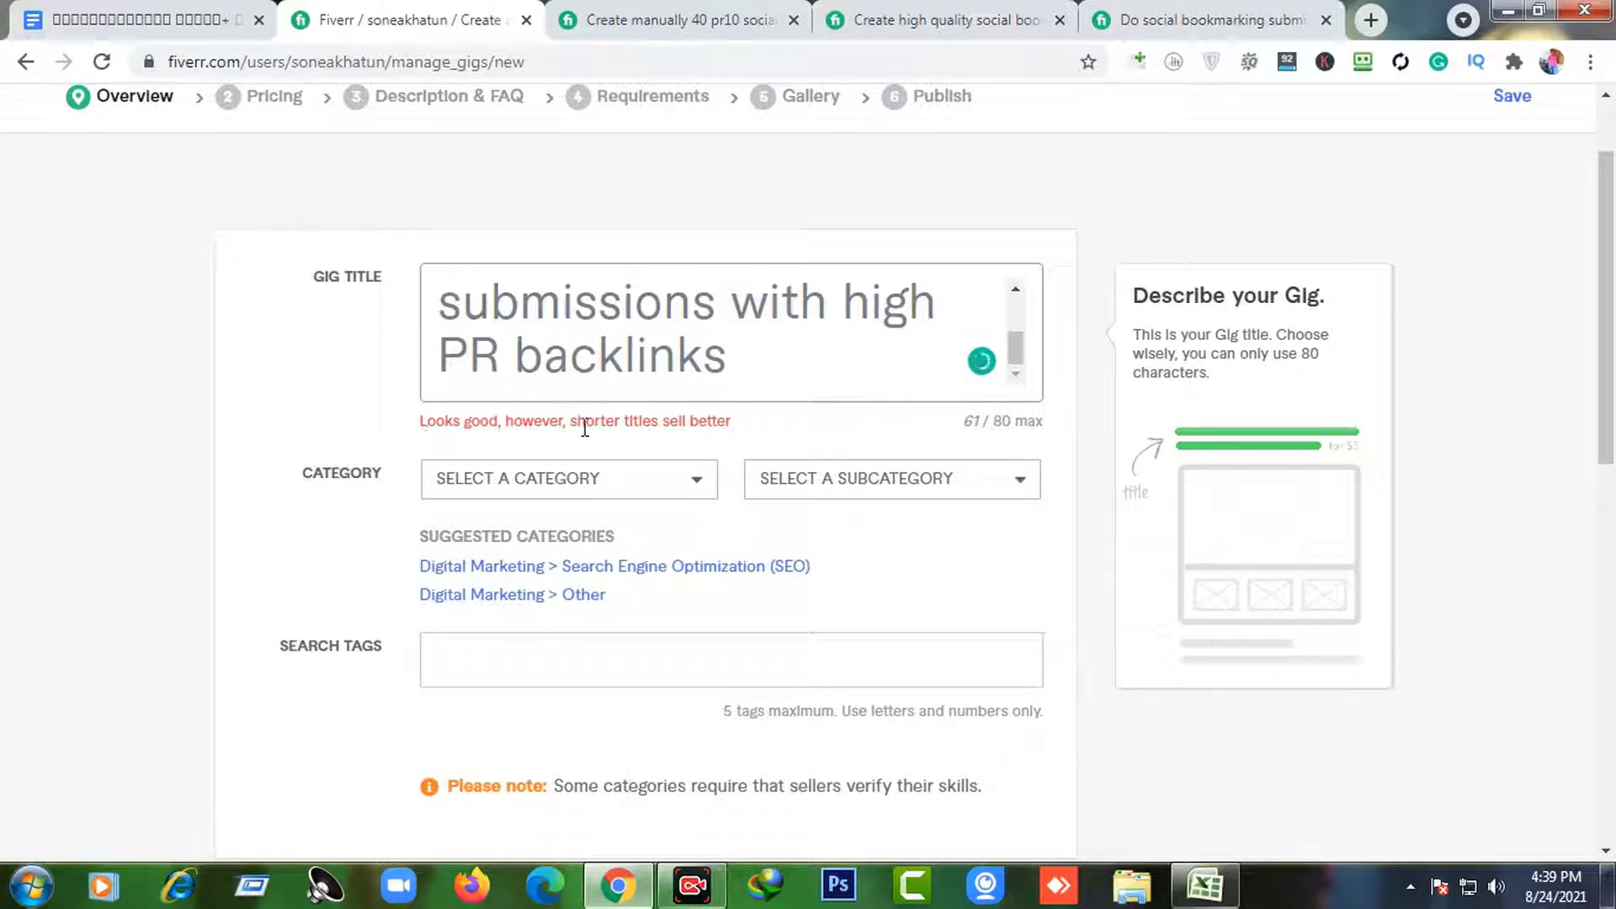
scroll(834, 391, "up", 1)
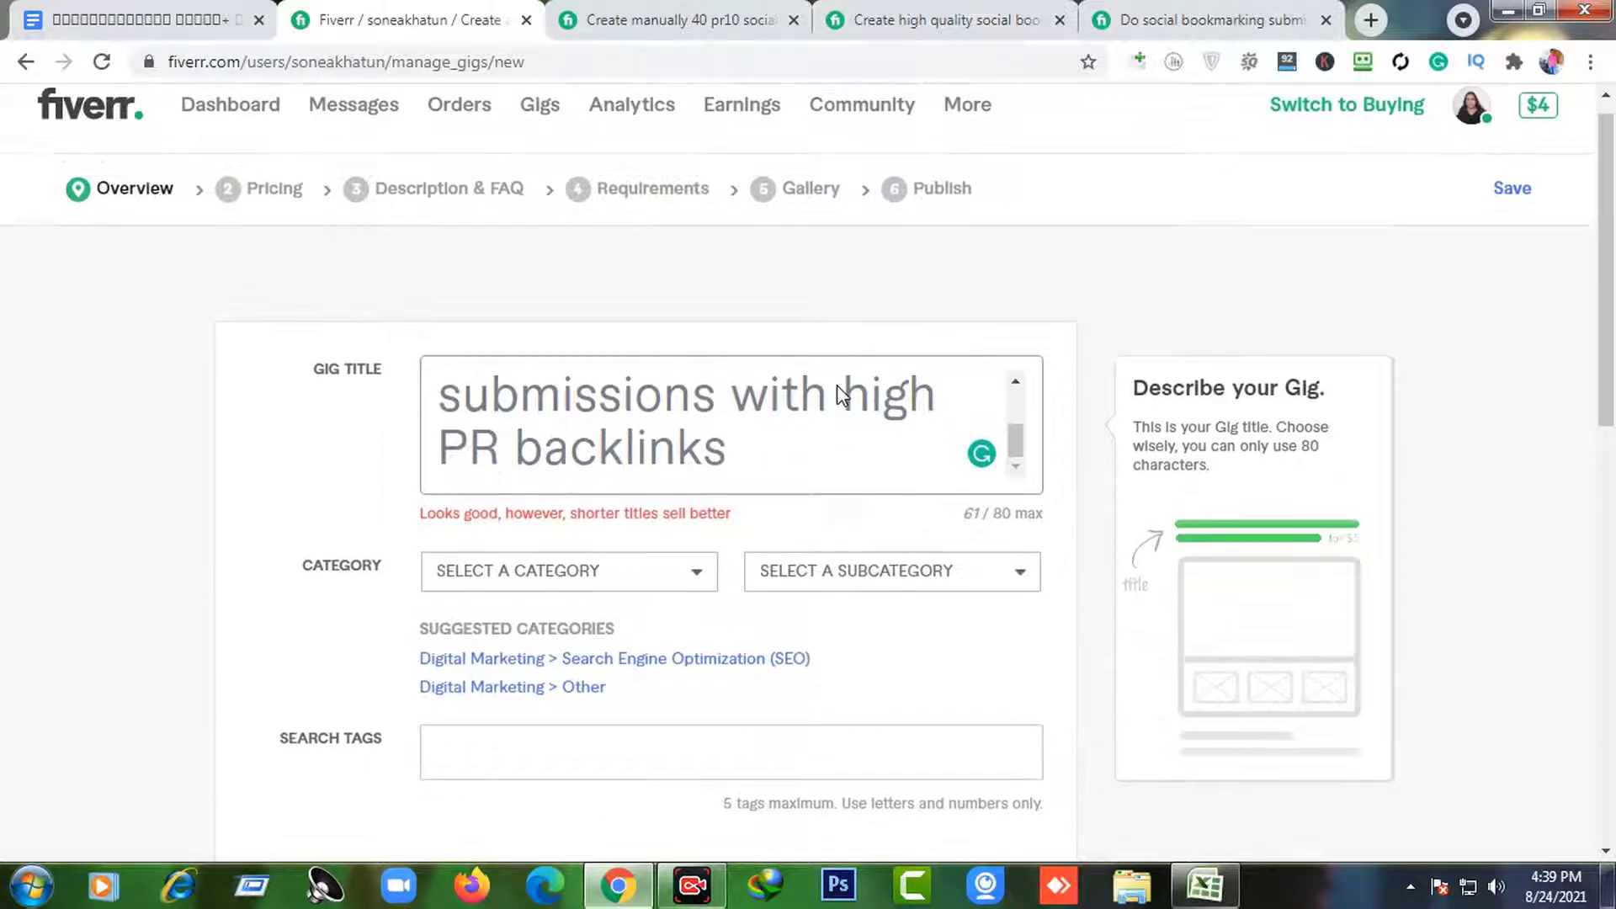
- Remove "submissions" from the gig title so it reads "provide social bookmarking with high PR backlinks"
scroll(822, 425, "up", 1)
scroll(815, 435, "down", 1)
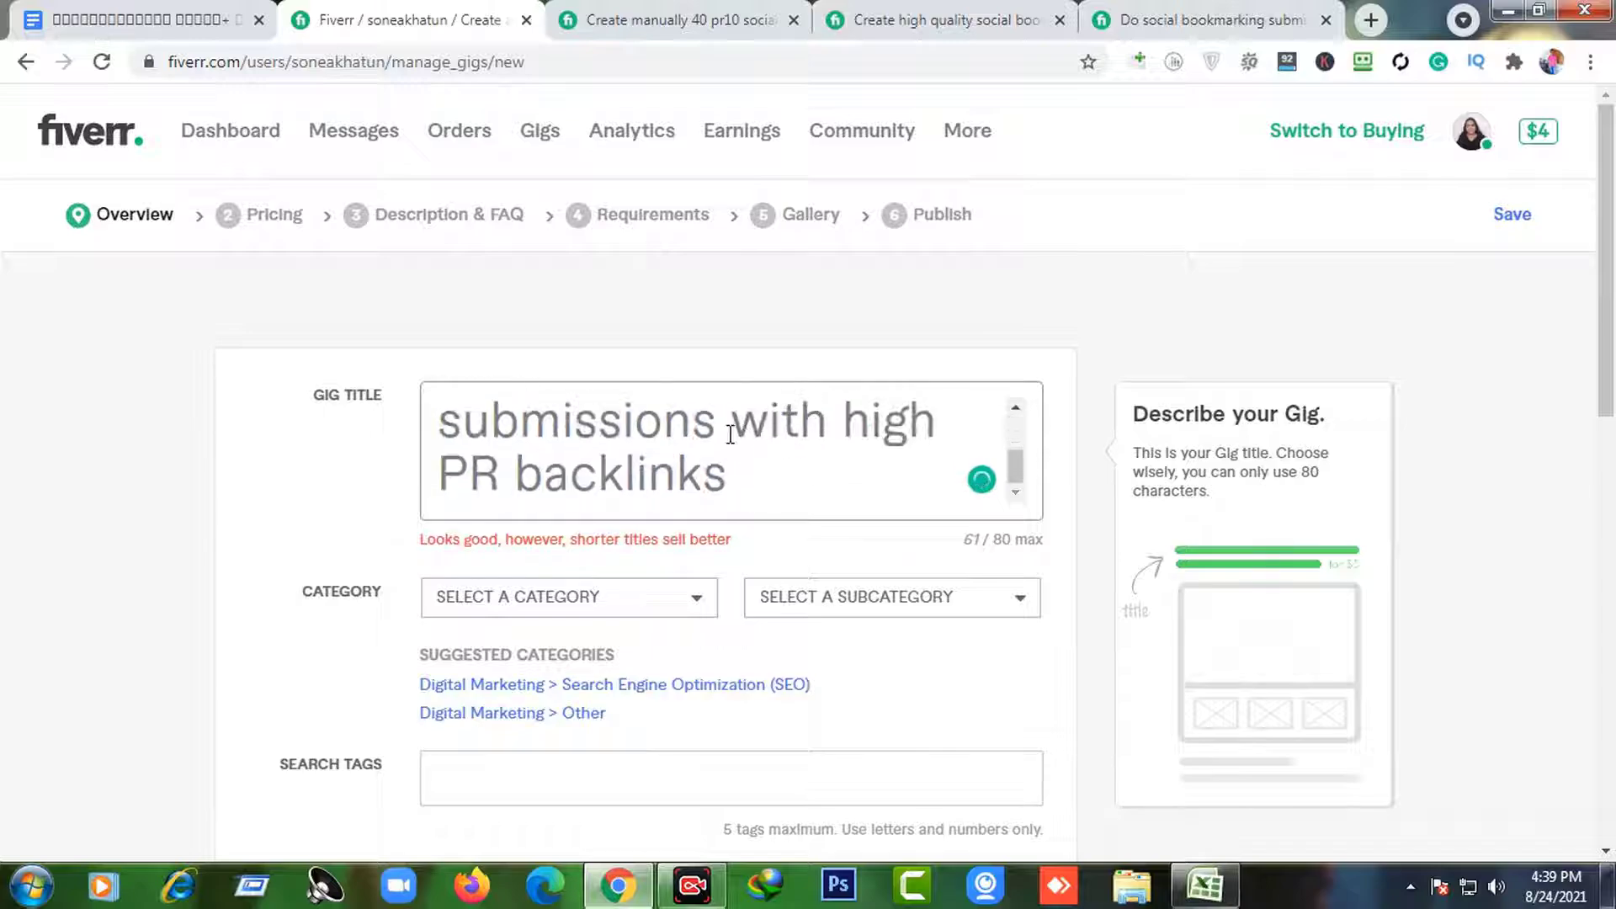
left_click_drag(728, 422, 465, 464)
left_click(465, 464)
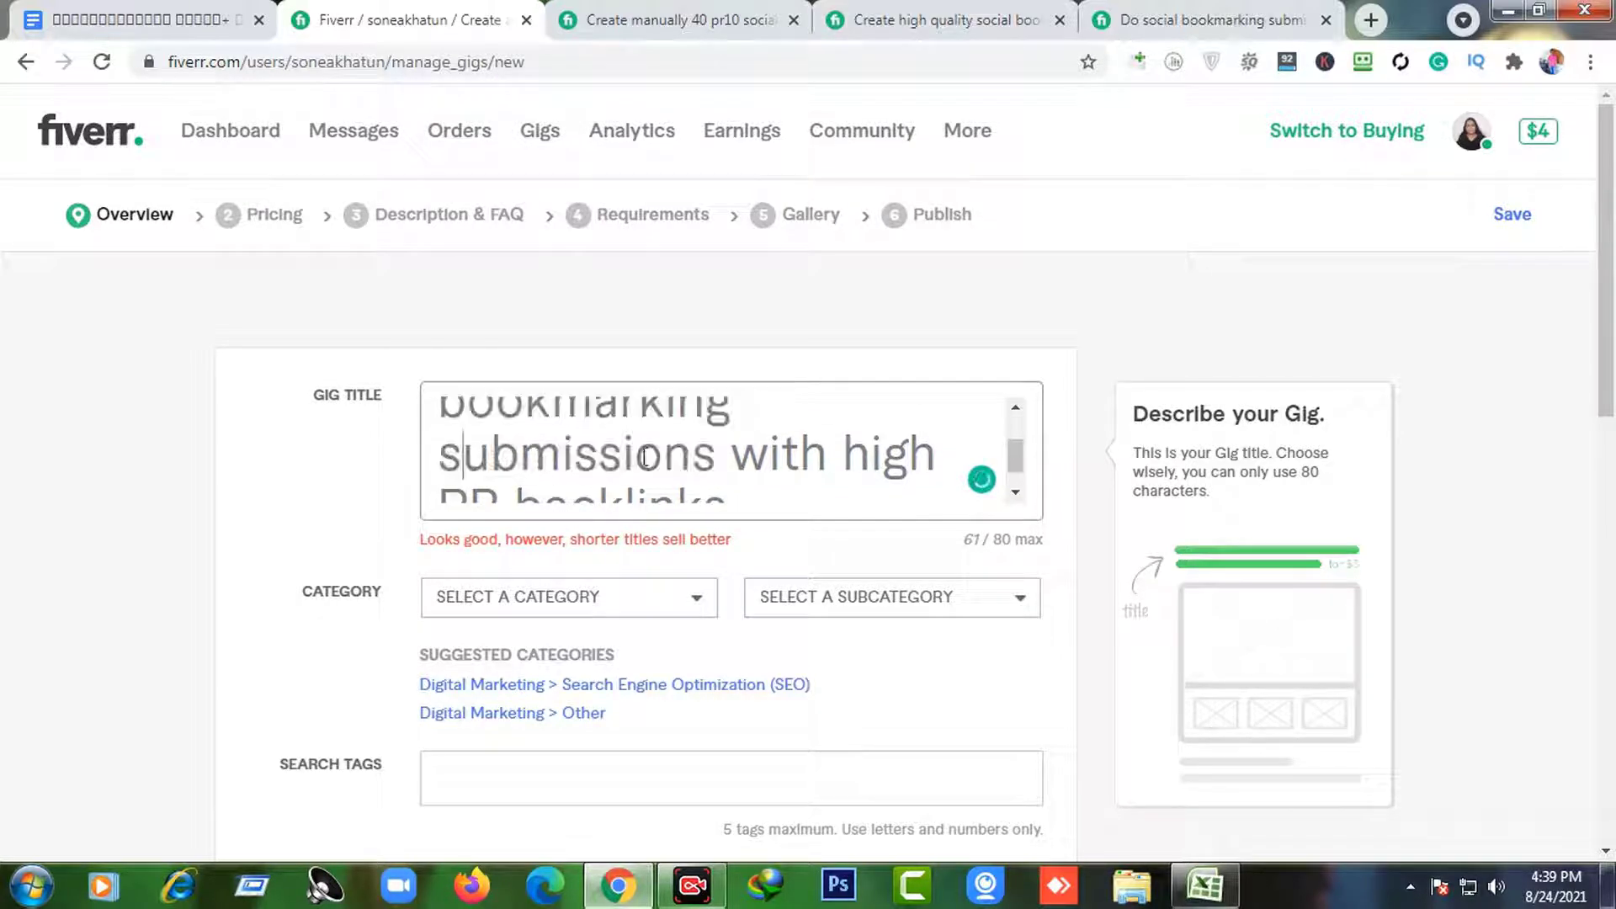
double_click(649, 454)
key("BackSpace")
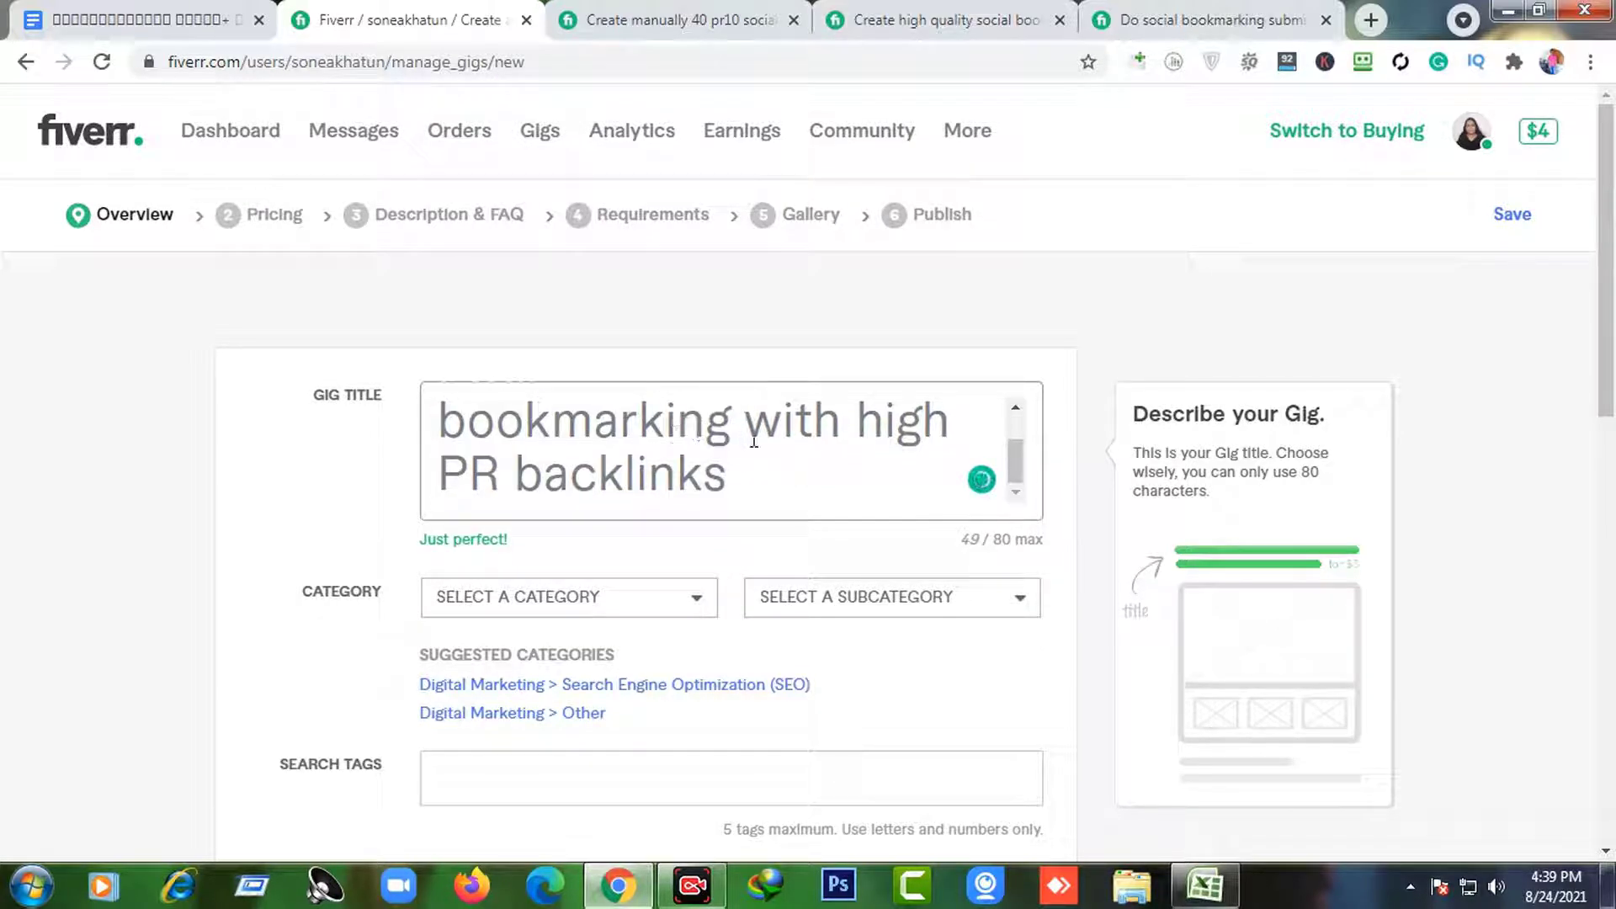
scroll(758, 435, "up", 1)
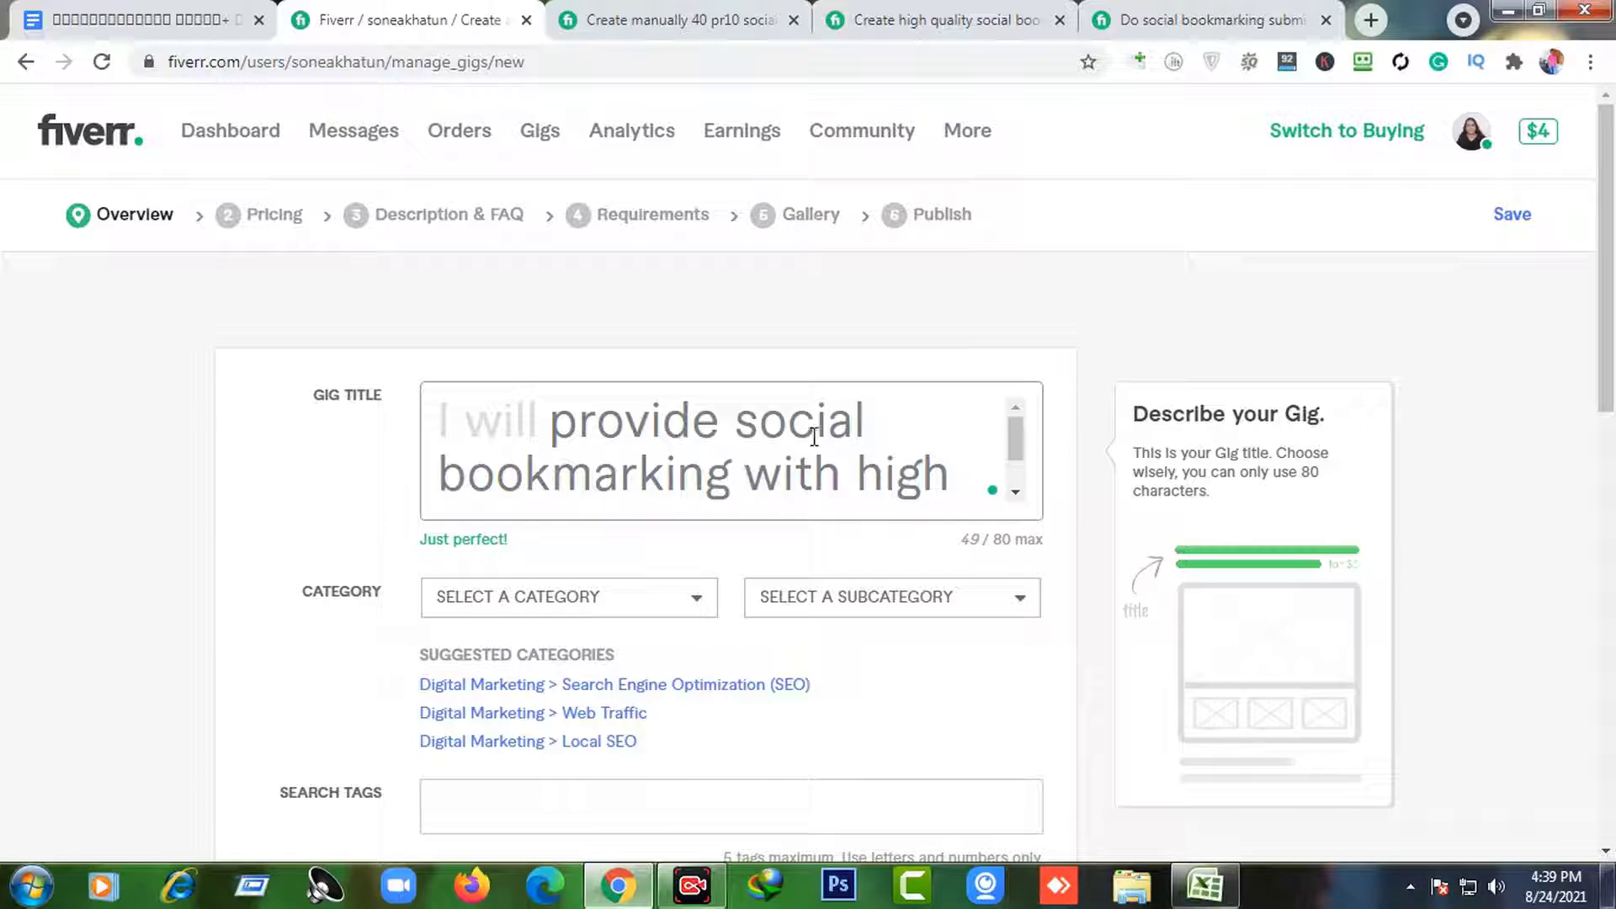
scroll(814, 435, "down", 1)
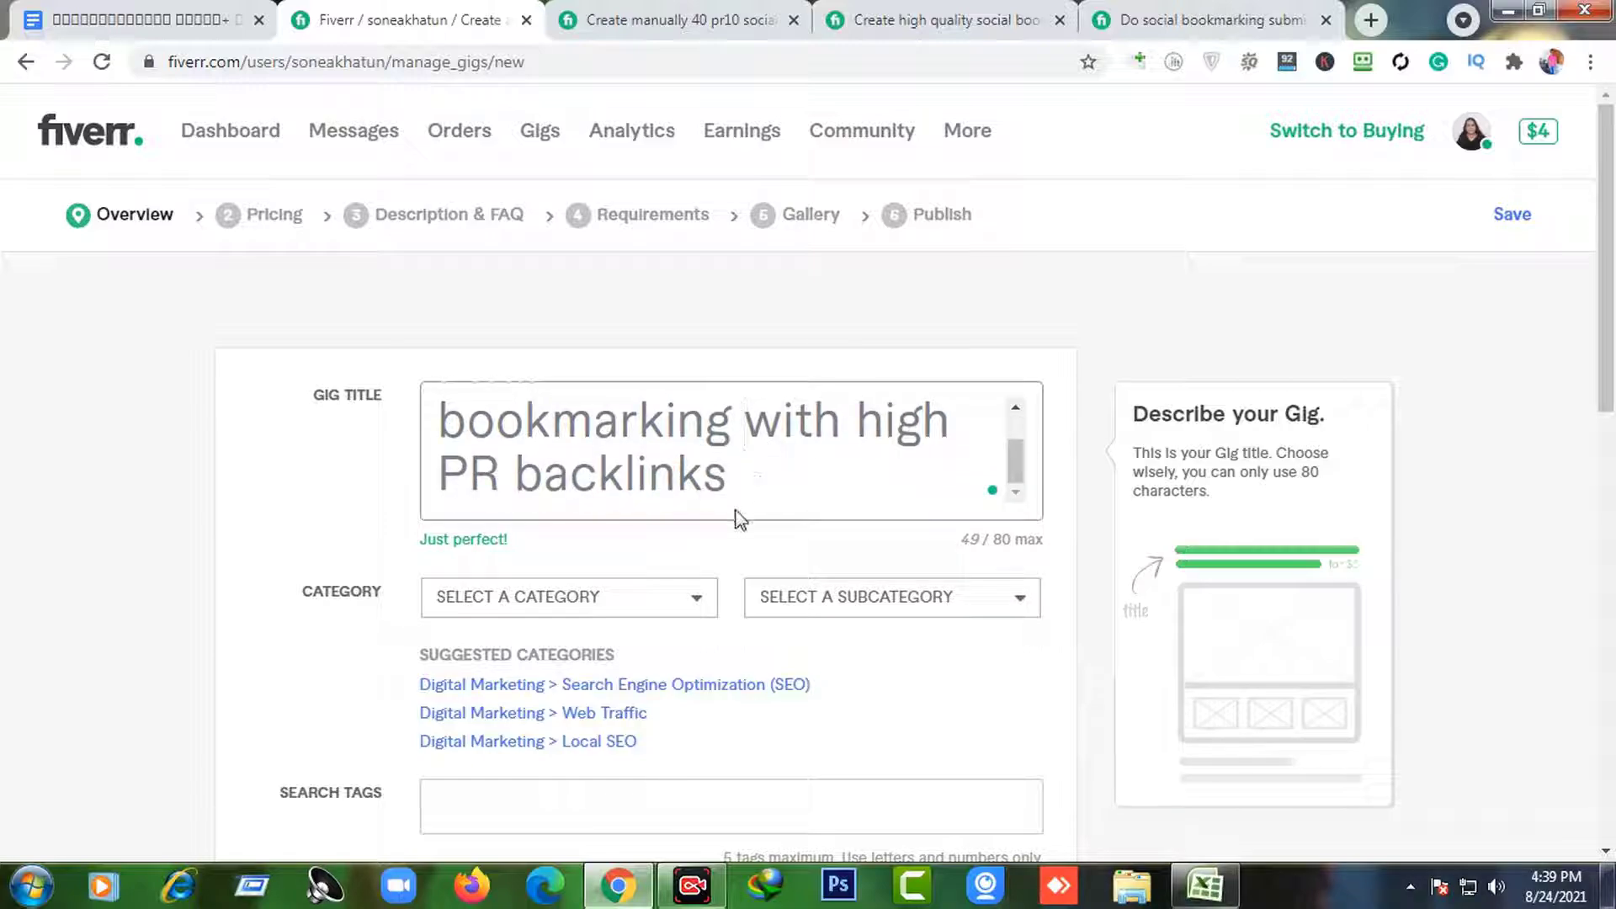
- Insert "Professional" before "social bookmarking" in the gig title and read through the complete title
left_click(752, 493)
scroll(739, 487, "up", 1)
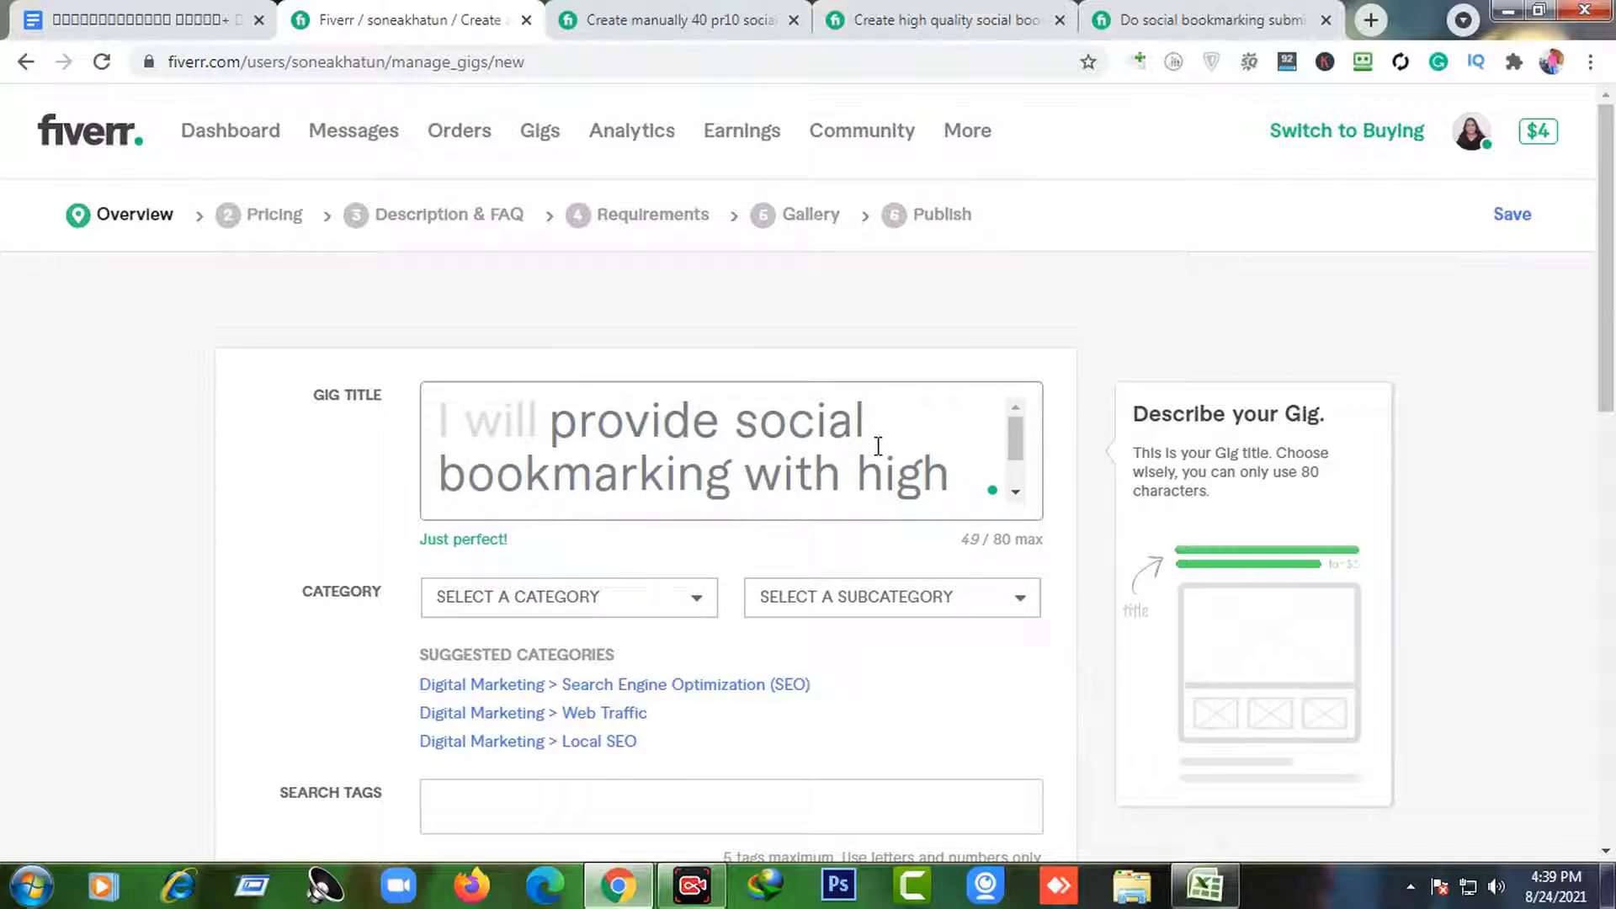
left_click(737, 421)
type("Proid")
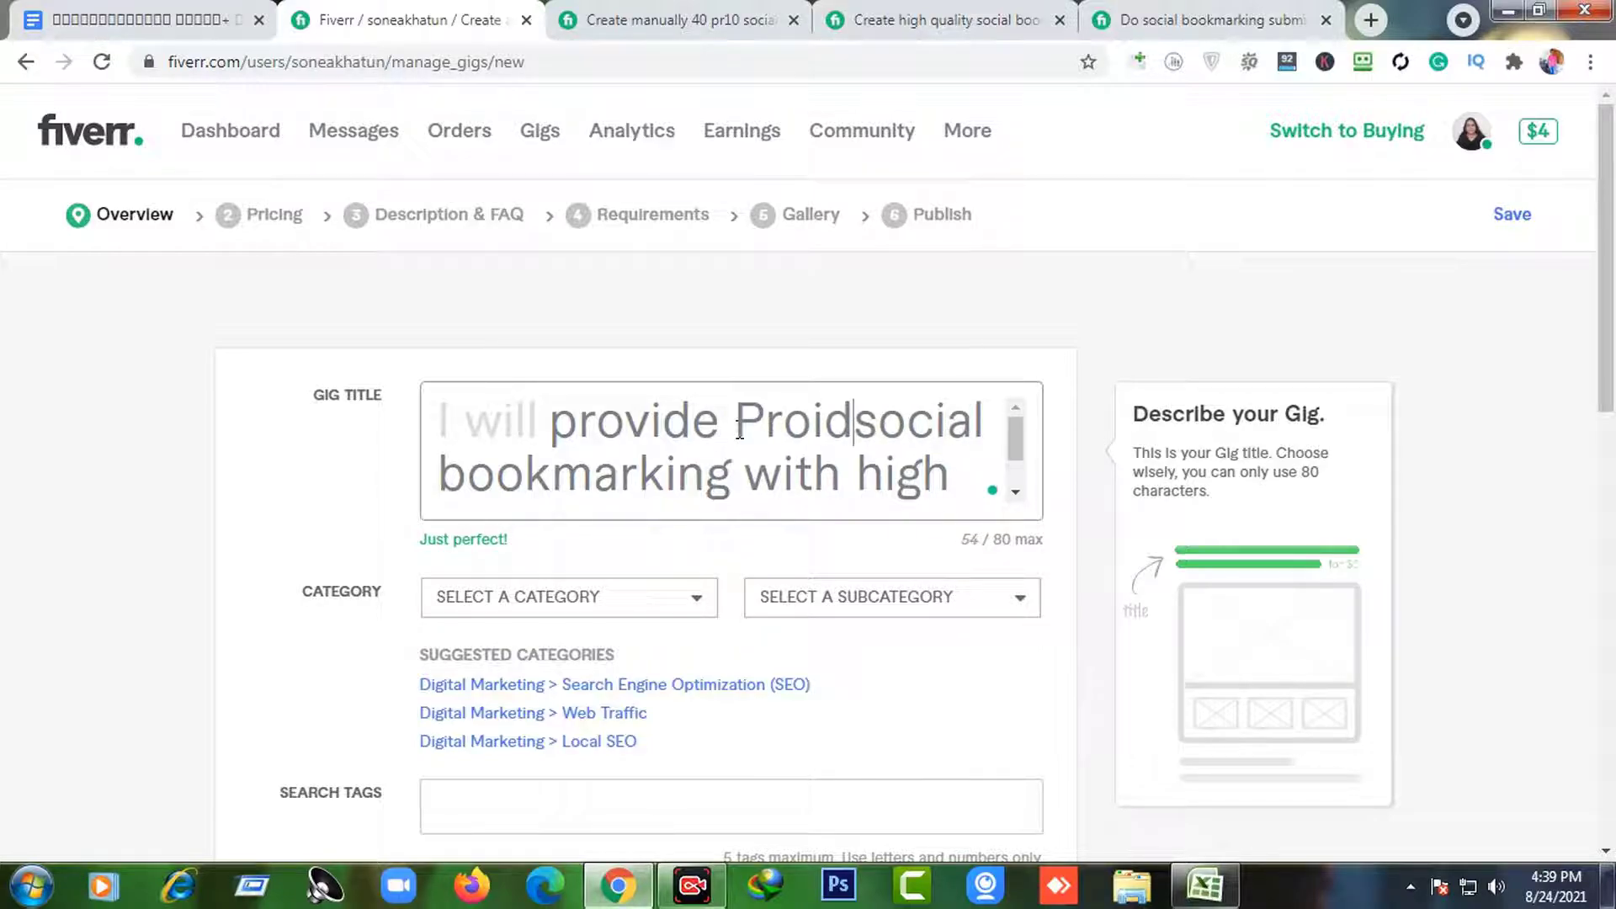
type("w")
key("BackSpace")
key("BackSpace")
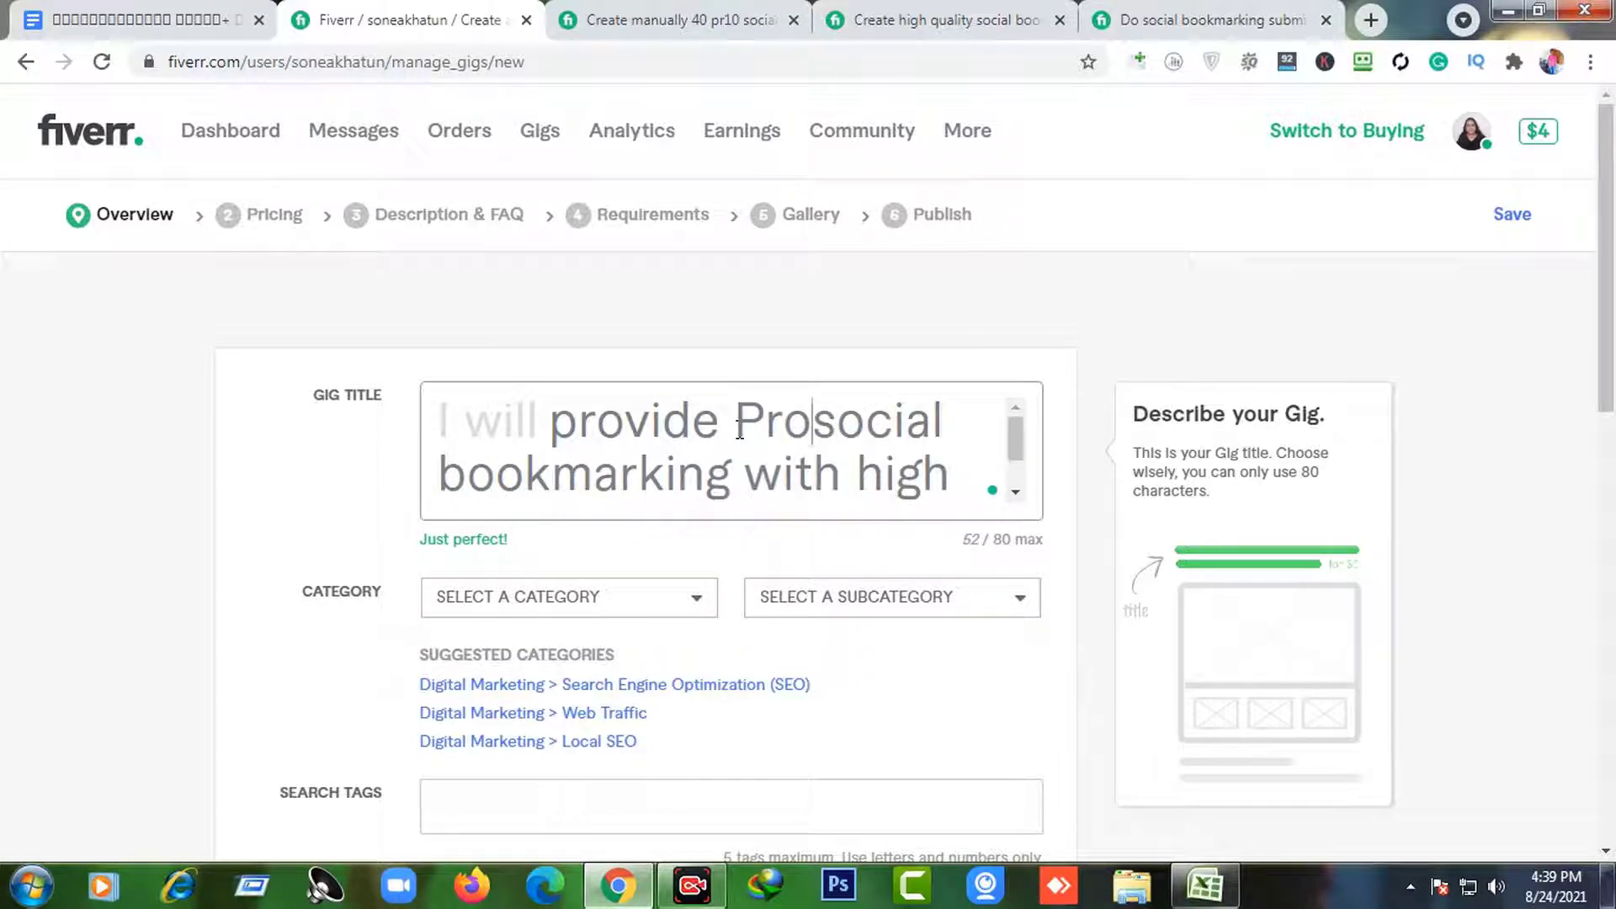
type("fessional")
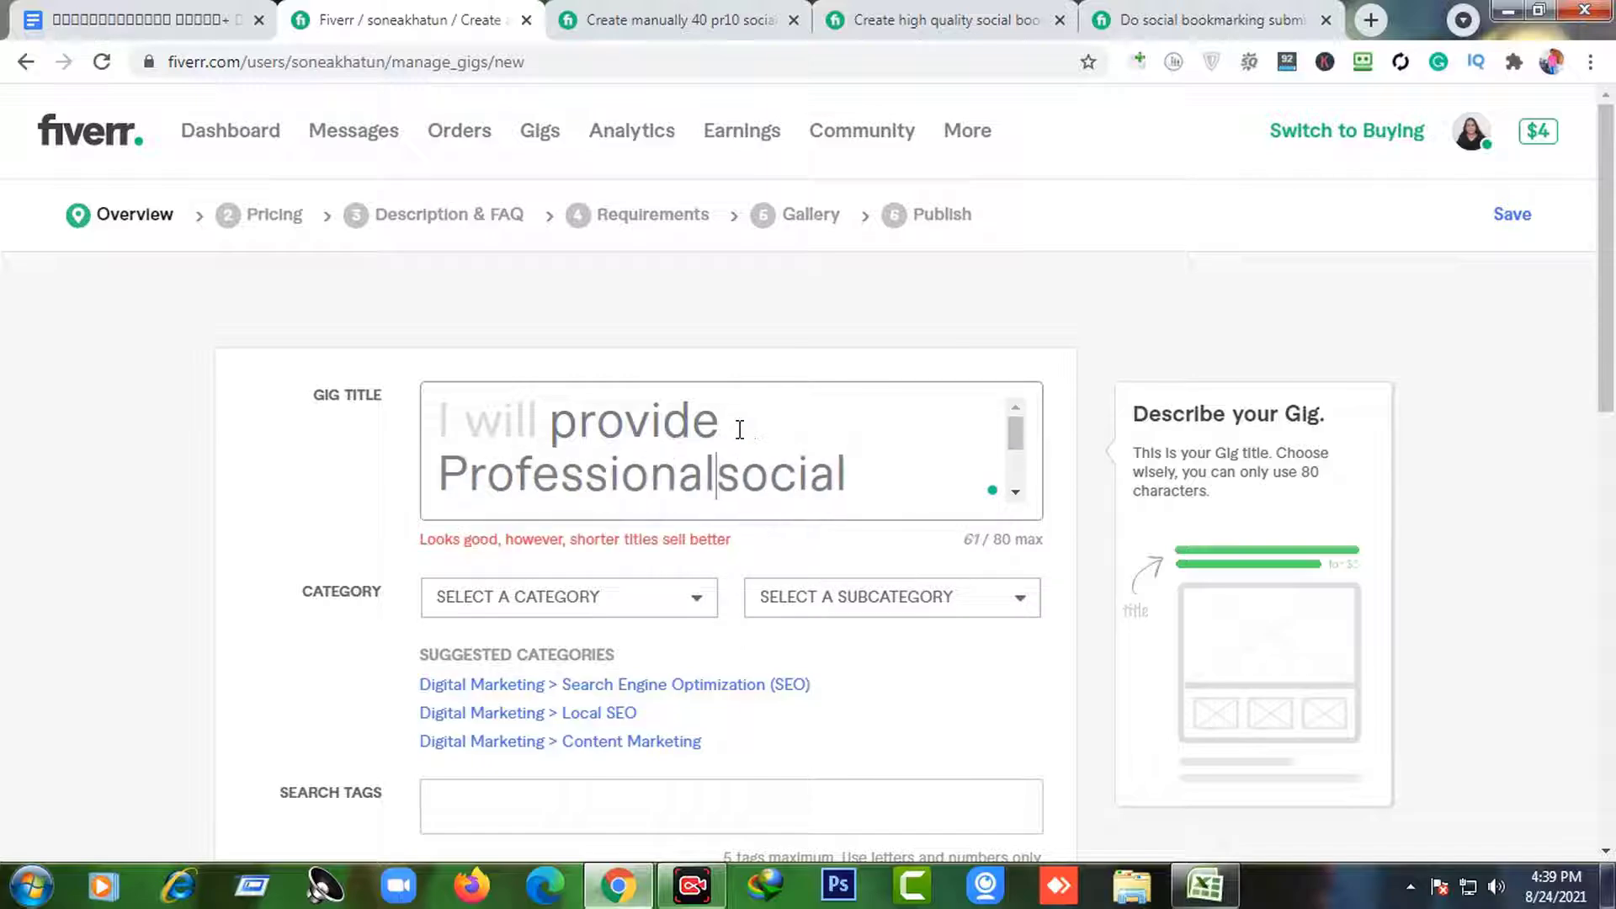
scroll(749, 455, "down", 2)
scroll(767, 461, "up", 2)
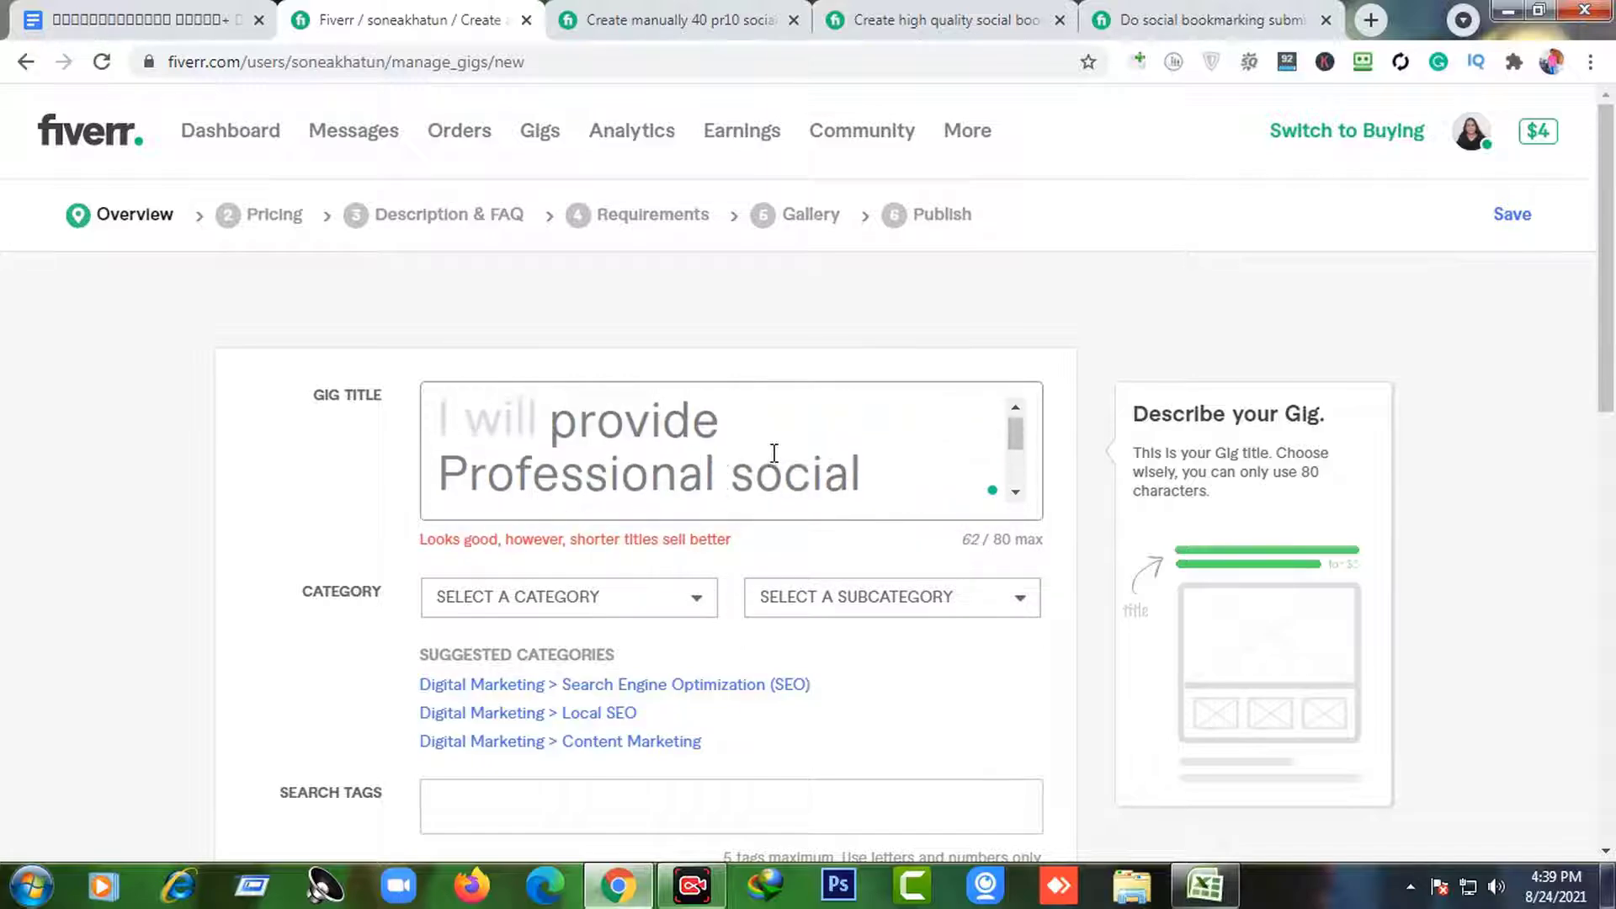
scroll(773, 454, "down", 2)
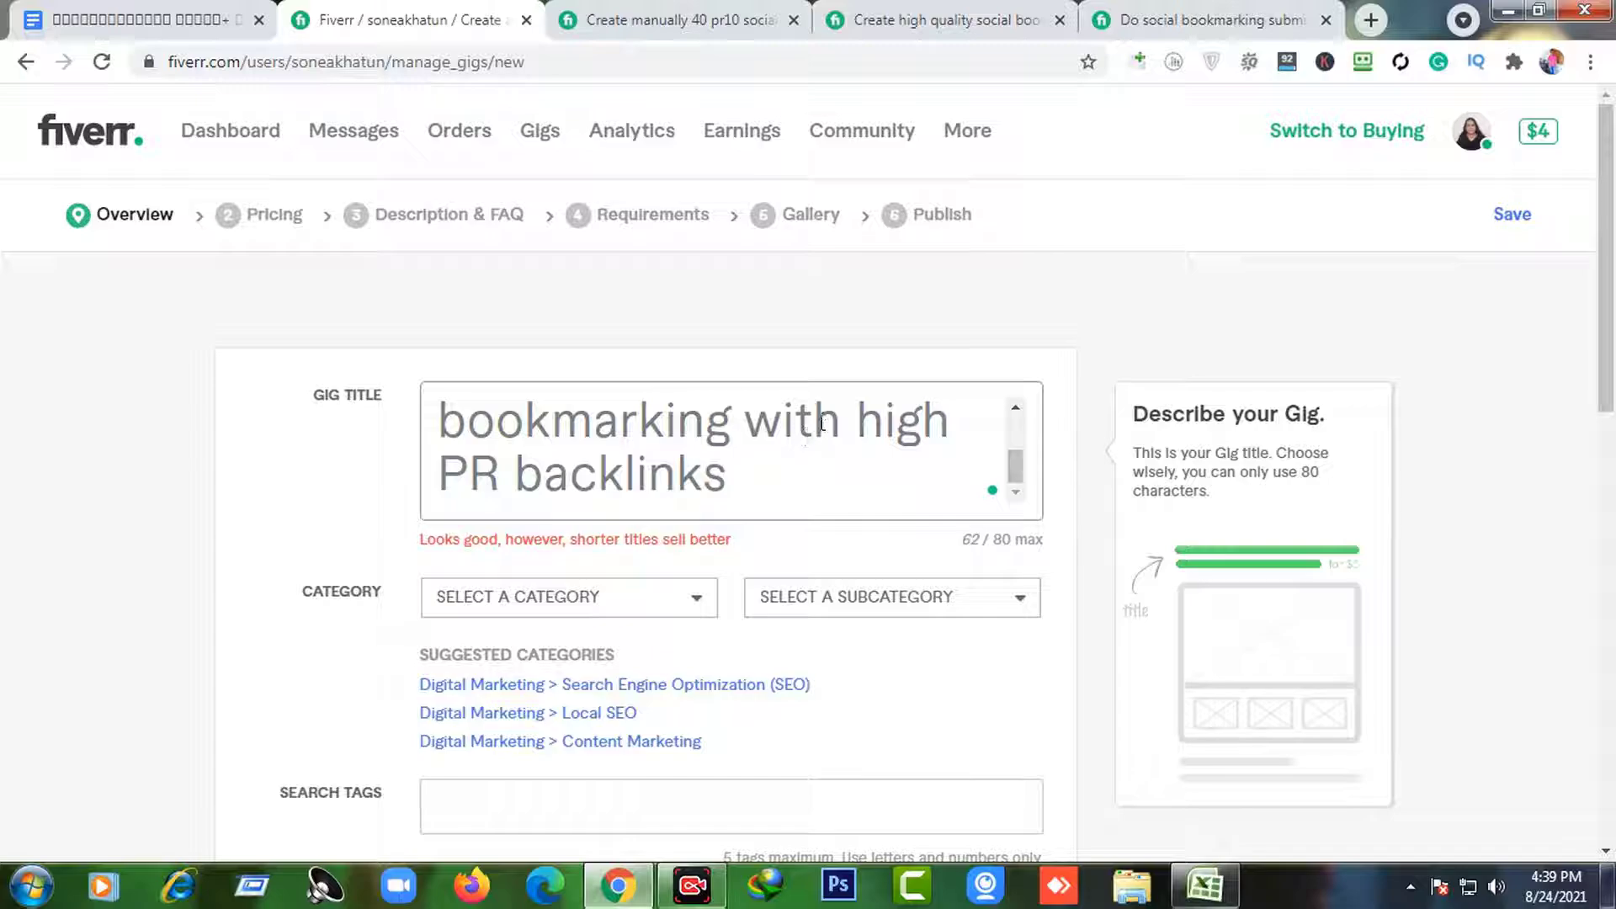
scroll(741, 423, "up", 2)
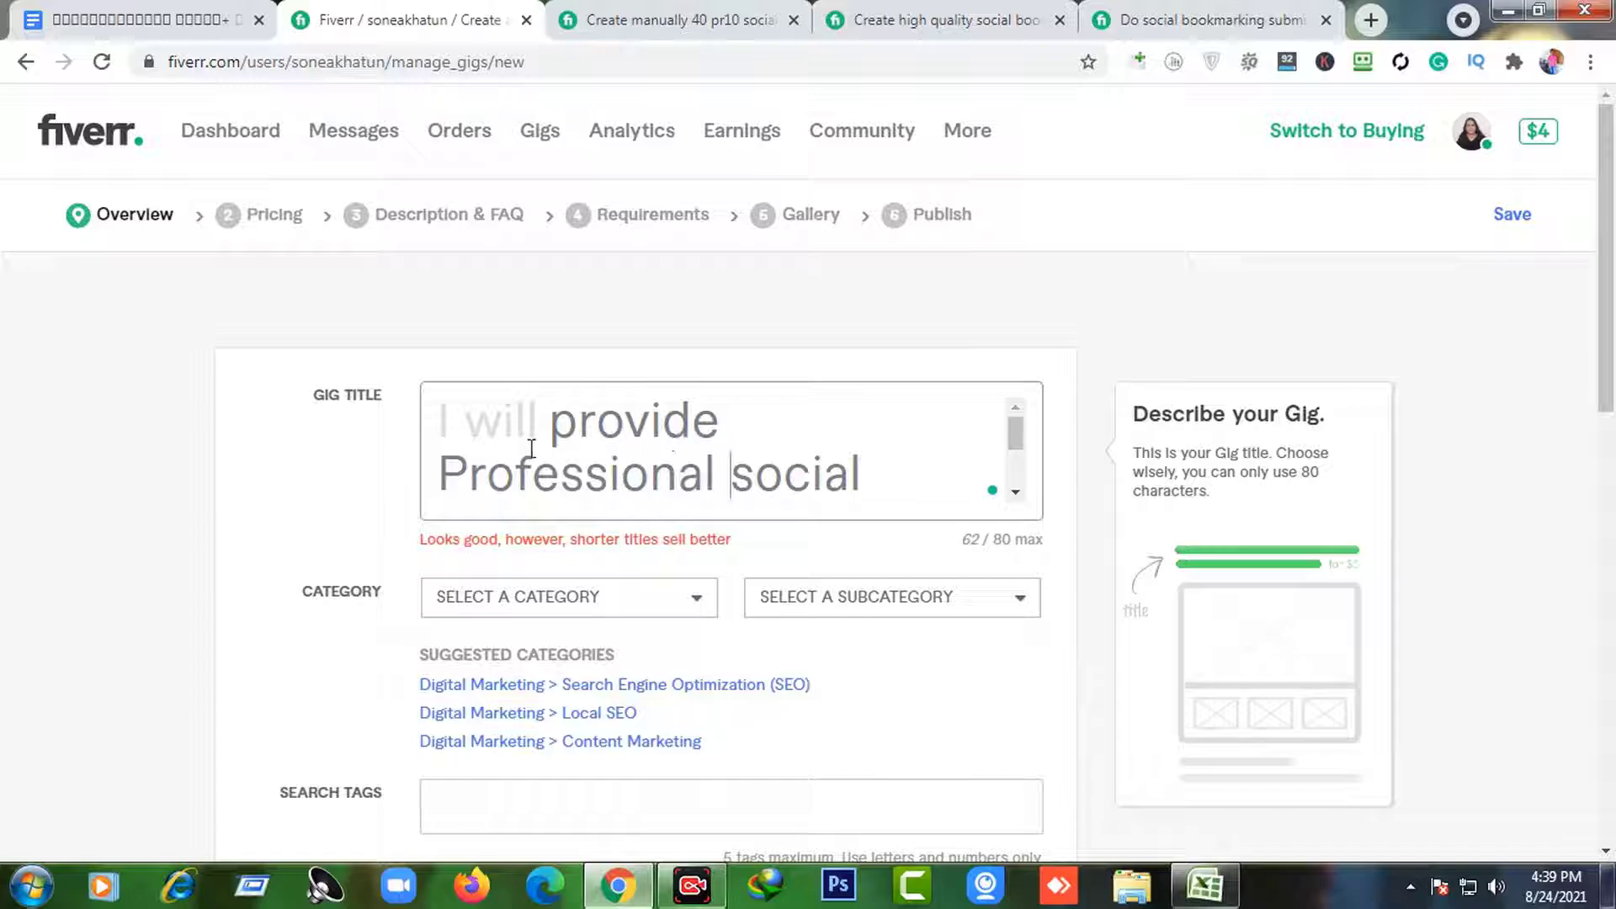
scroll(555, 449, "down", 2)
scroll(715, 454, "down", 1)
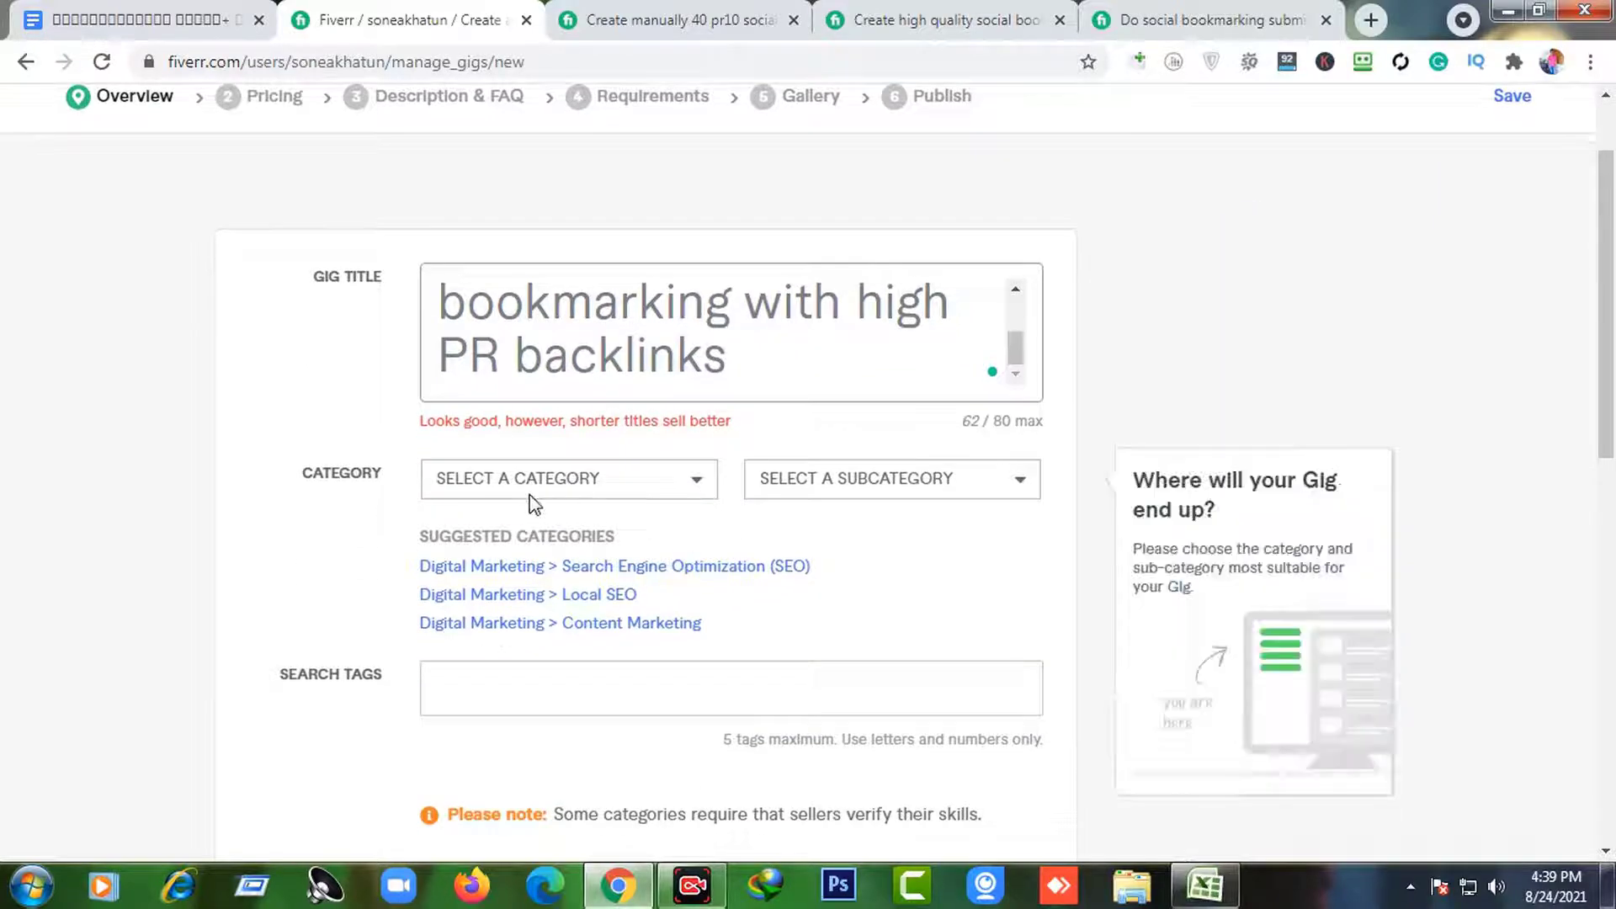
- Check the category paths of the three opened gigs and set the new gig's category to Digital Marketing, Search Engine Optimization (SEO)
left_click(678, 19)
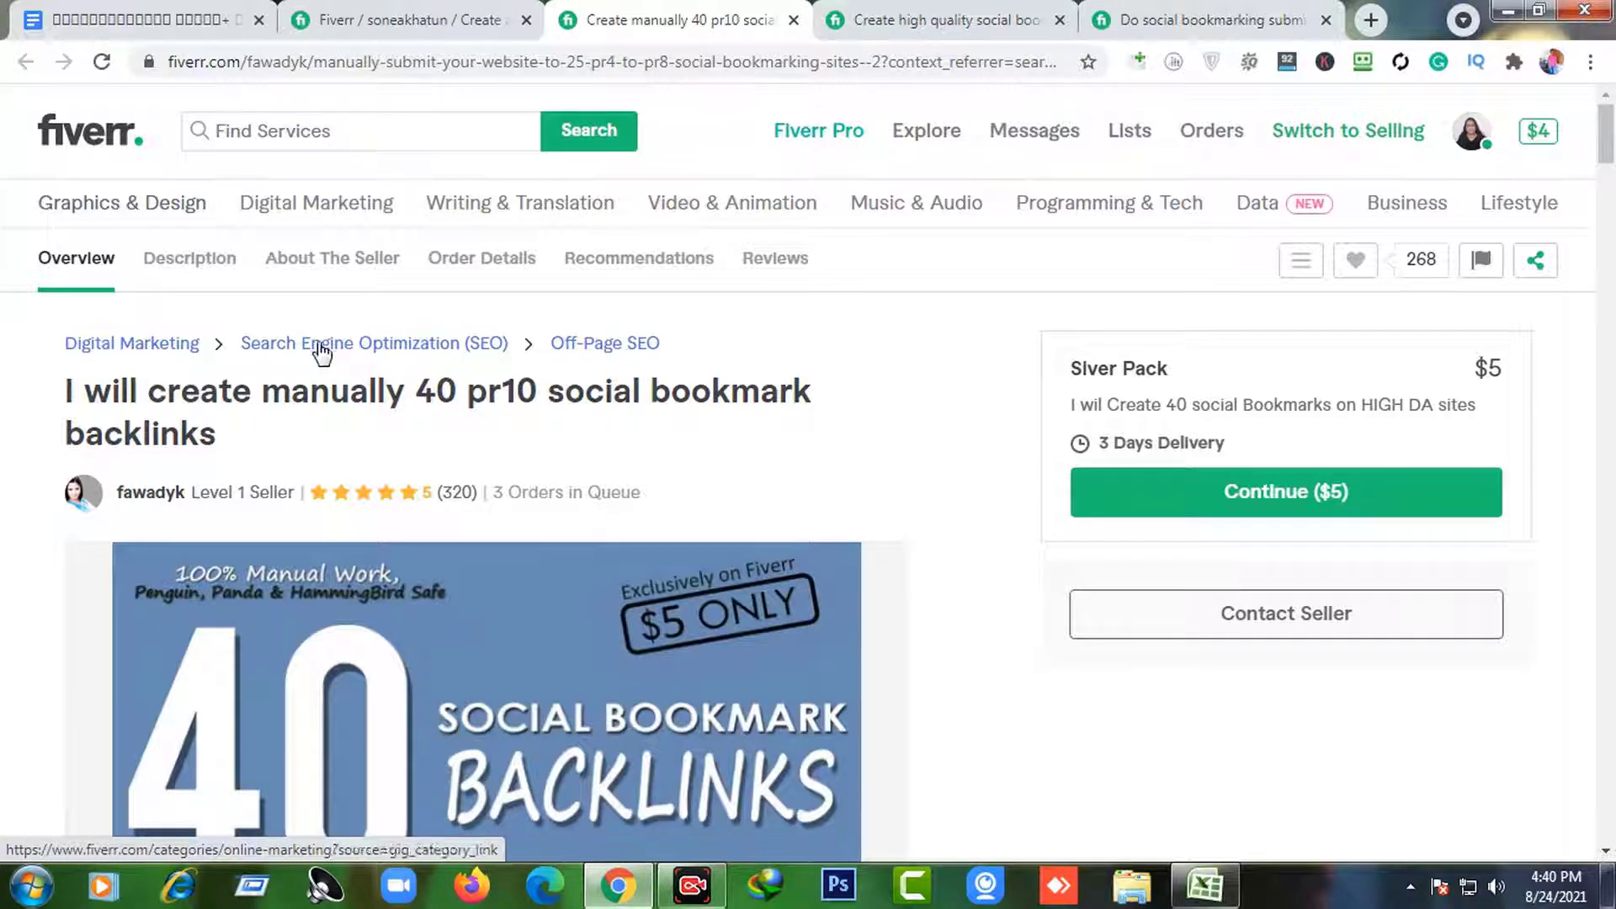
key("ctrl+Tab")
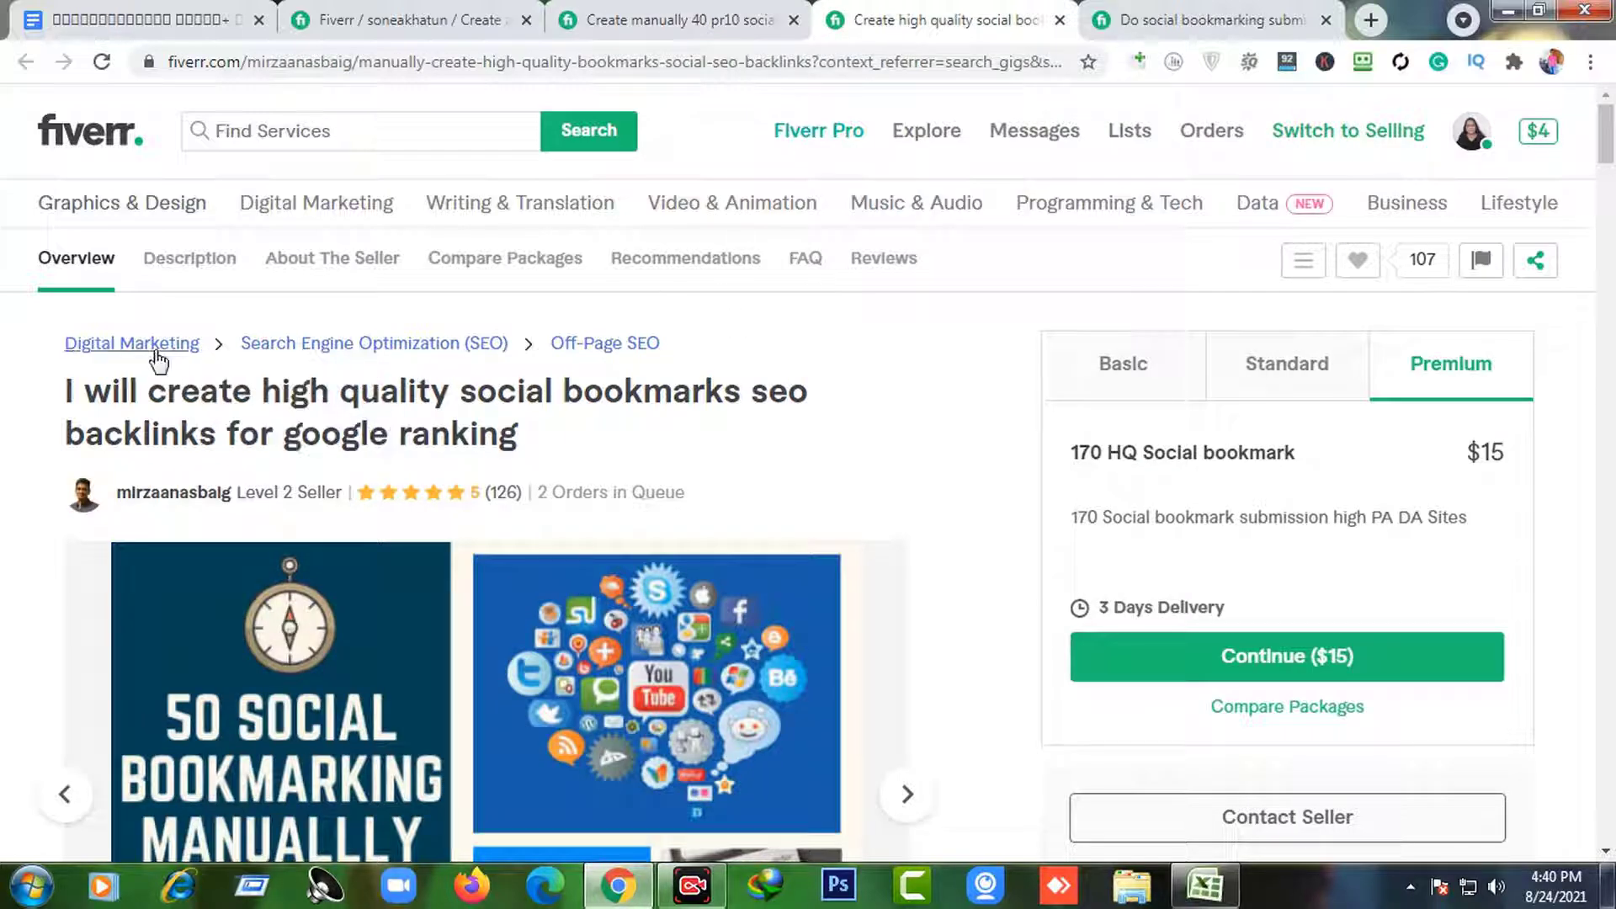
left_click(1120, 21)
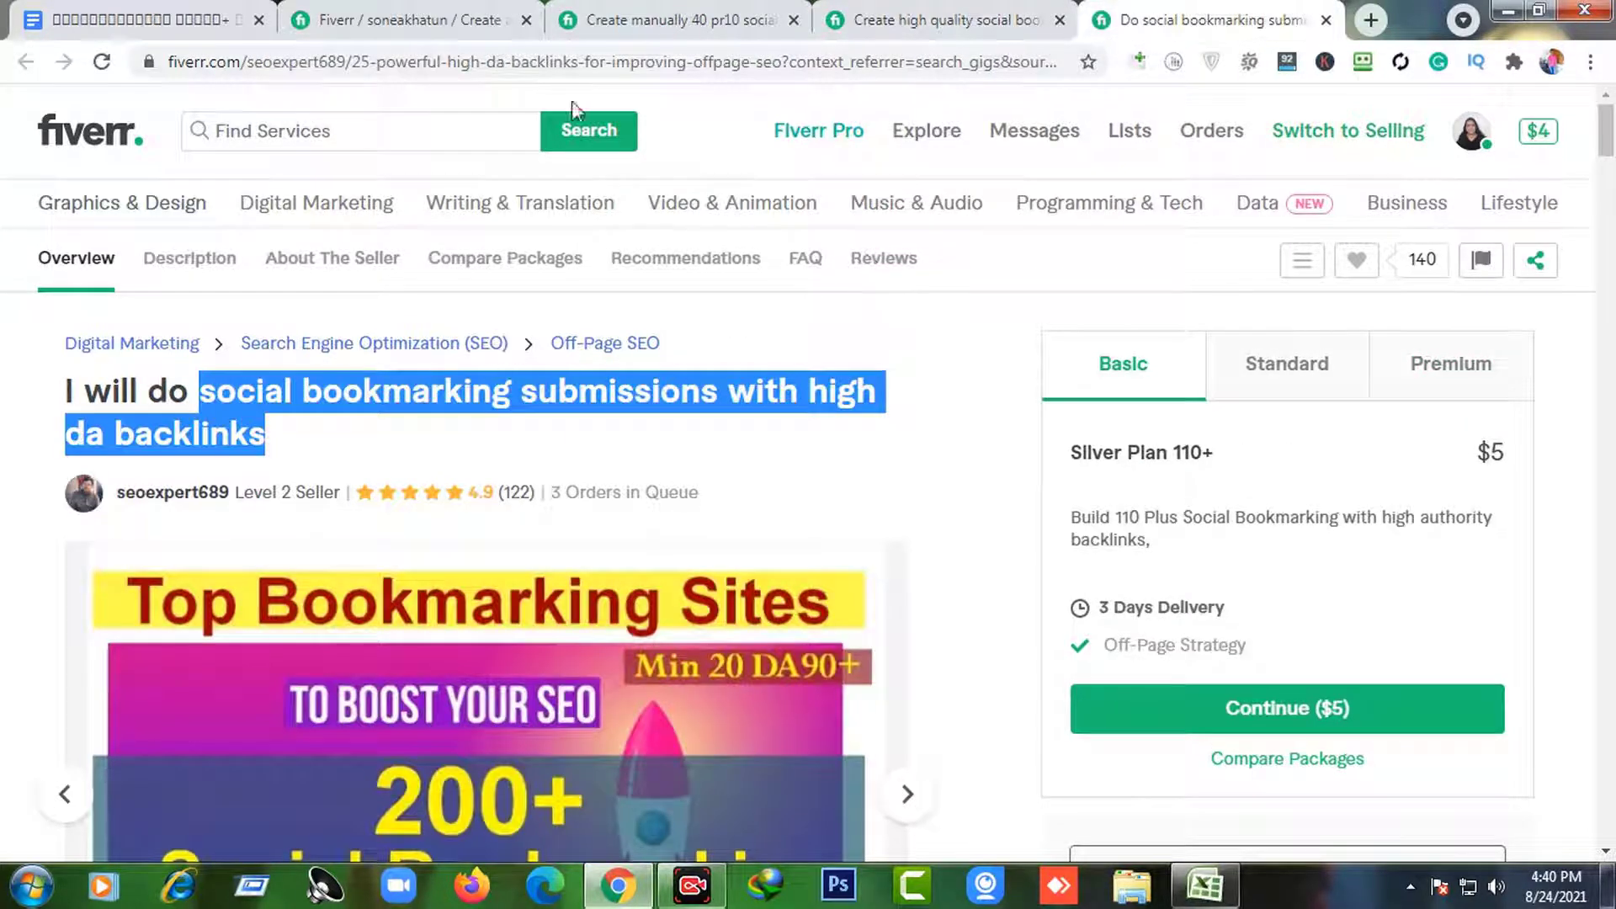
left_click(396, 19)
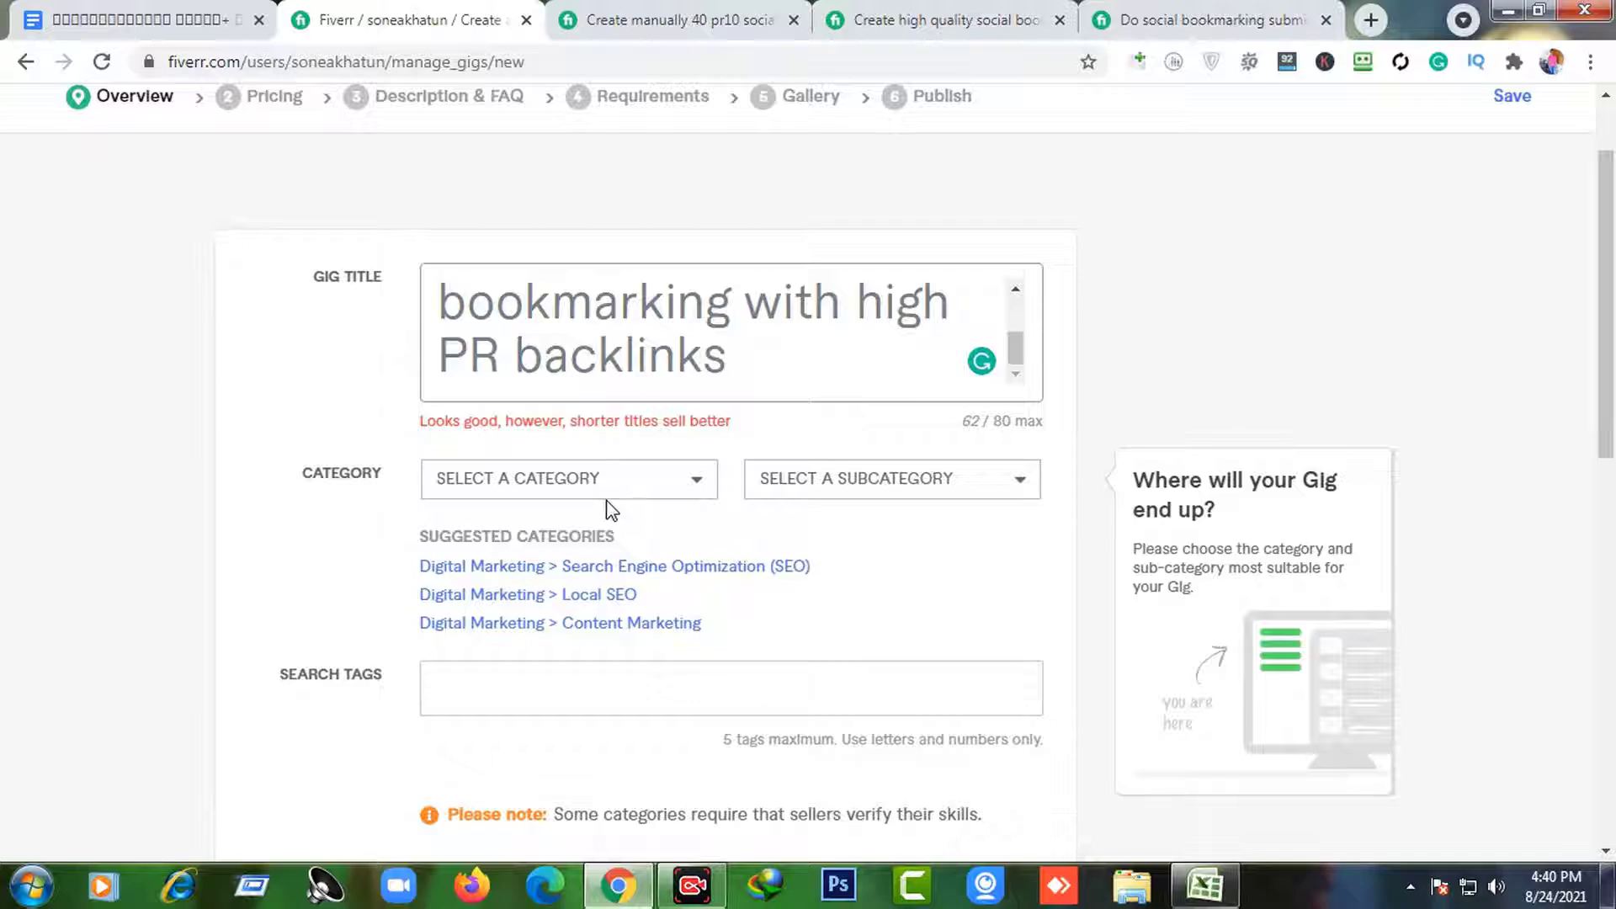
left_click(618, 490)
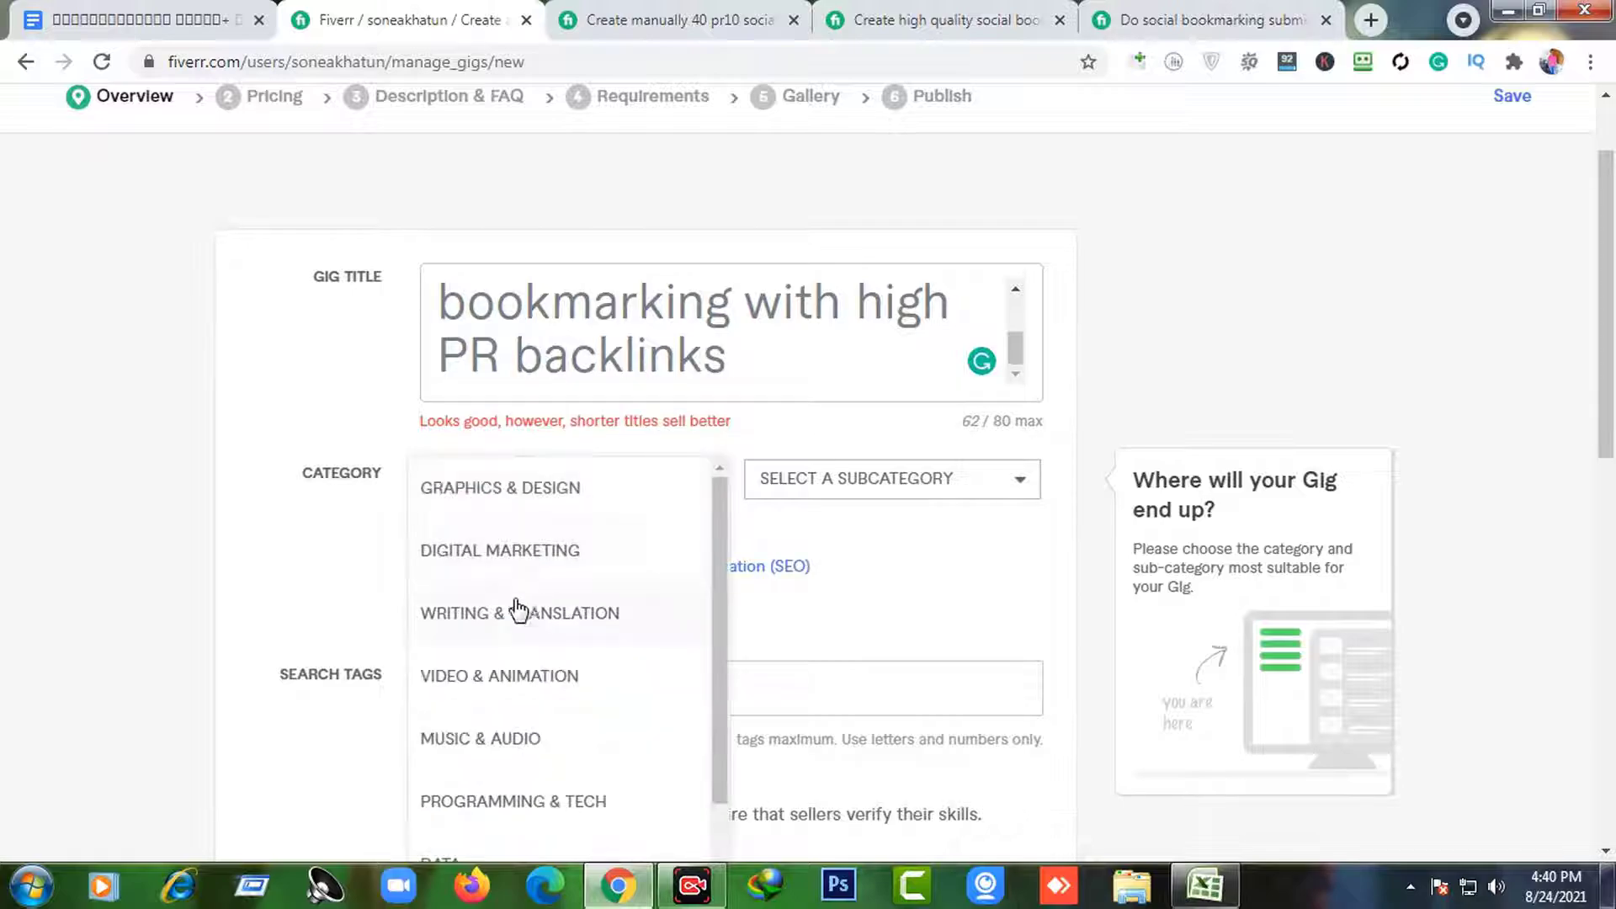
left_click(527, 555)
left_click(901, 493)
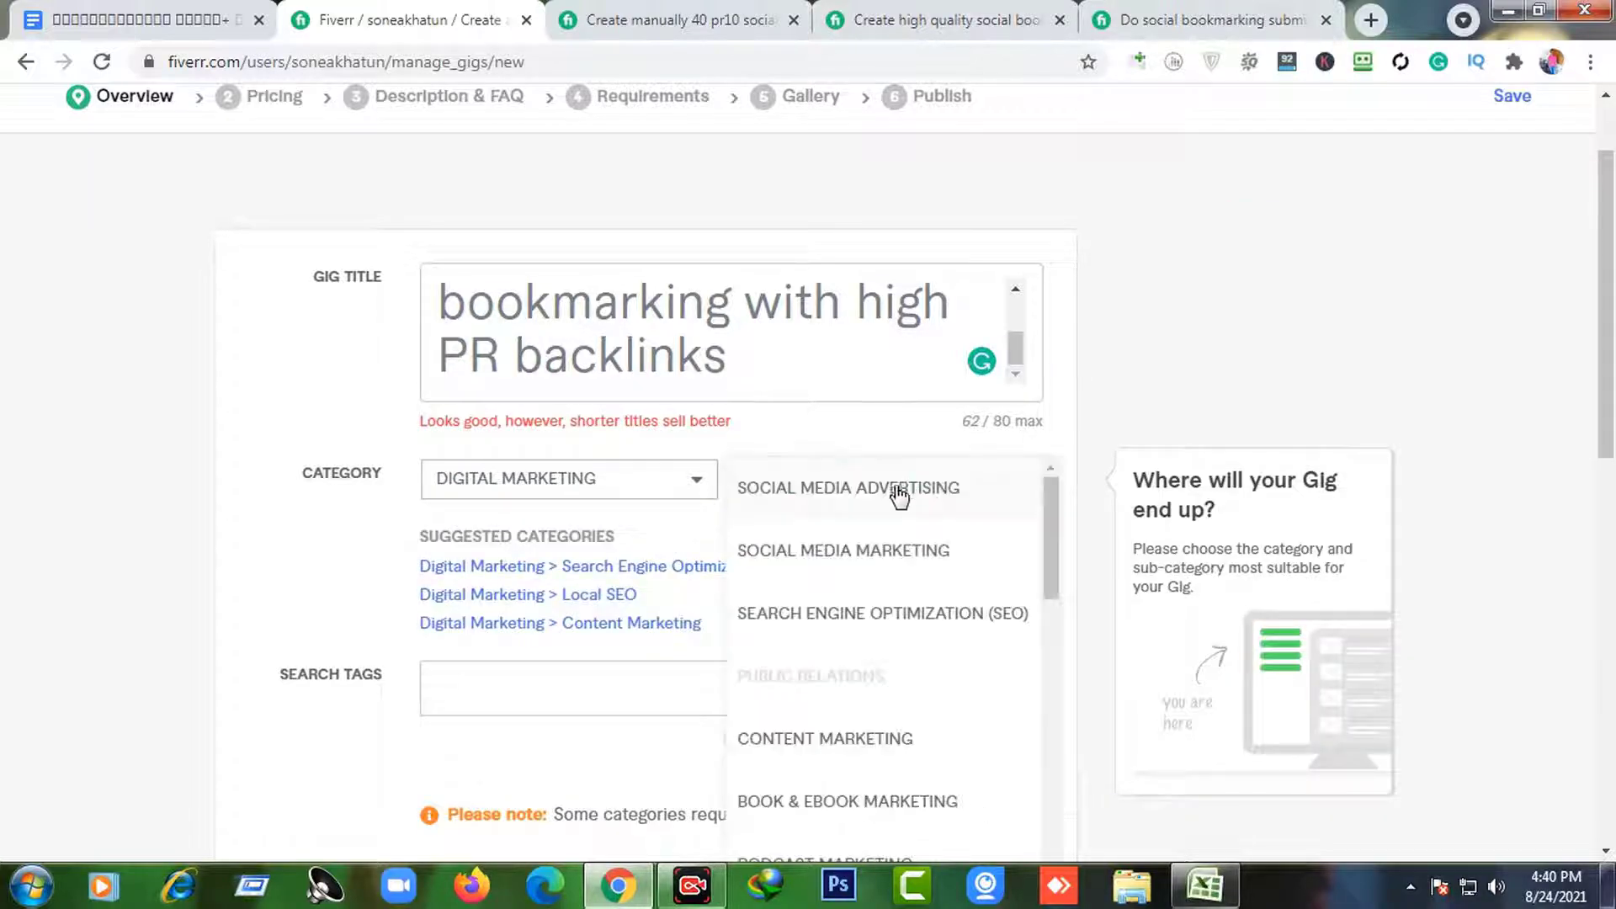
left_click(859, 615)
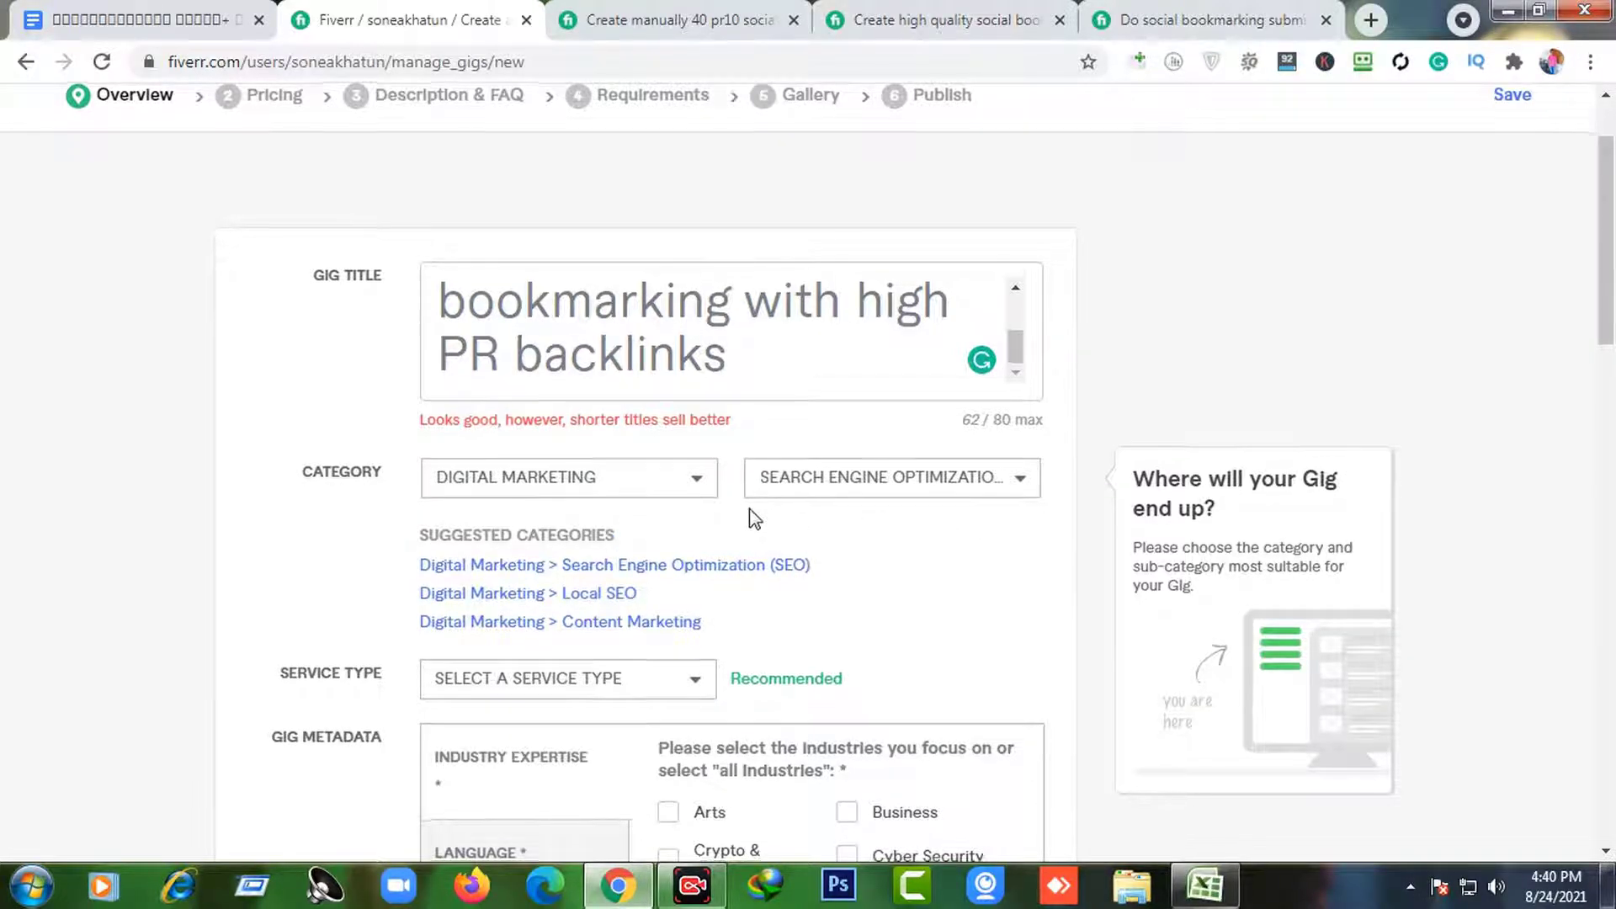
- Set the gig's service type to Off-Page SEO
scroll(752, 515, "down", 1)
left_click(559, 579)
scroll(505, 690, "down", 1)
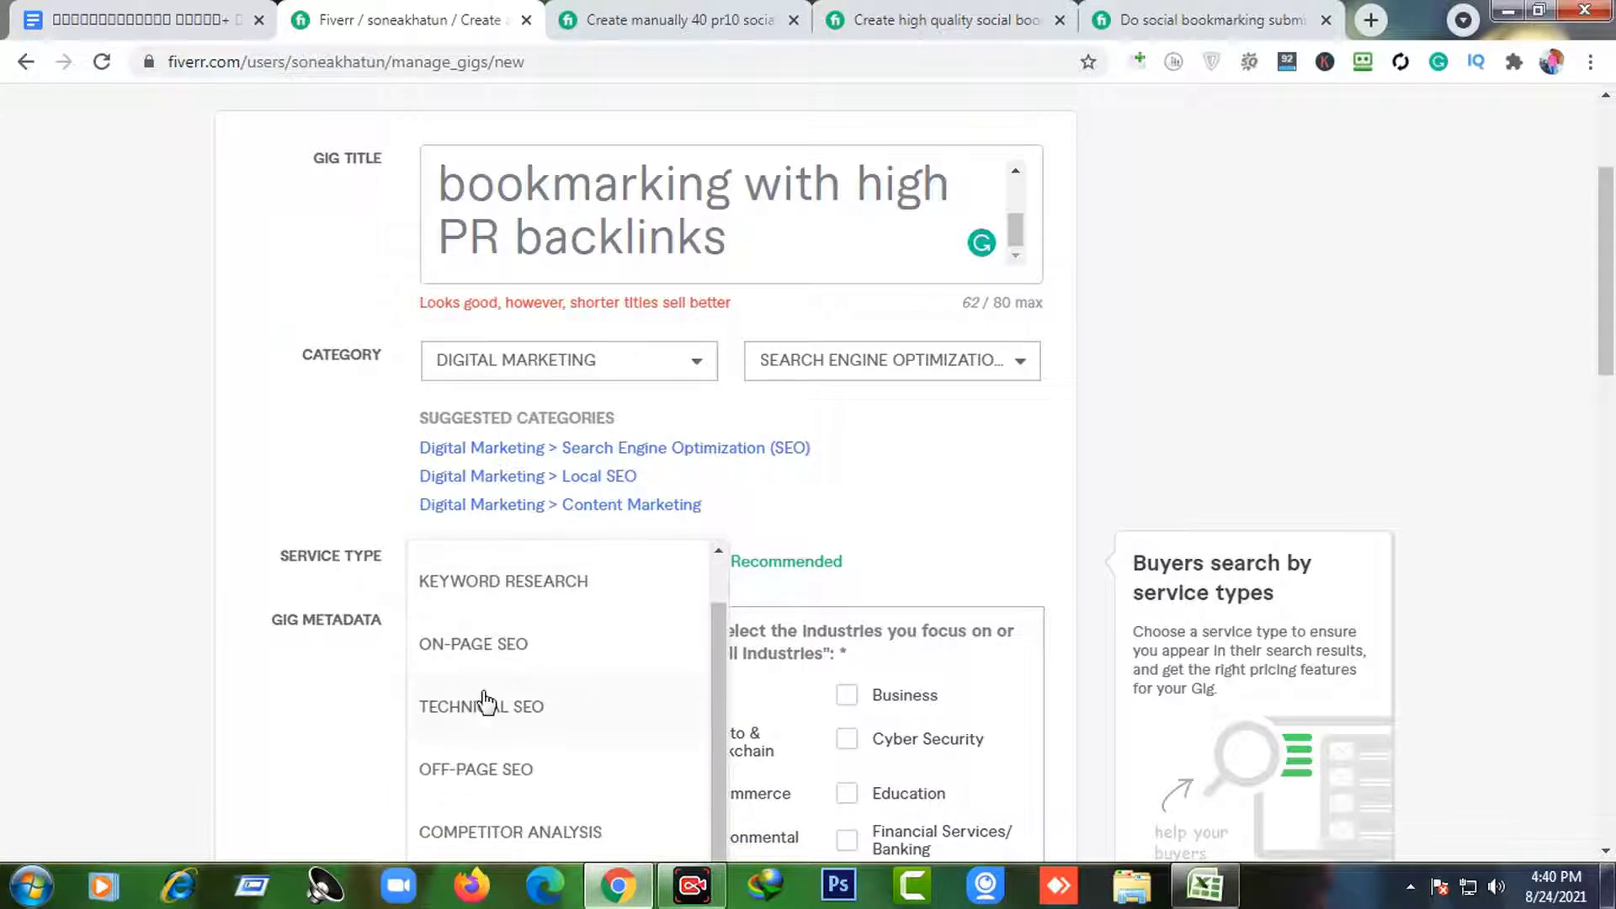
left_click(519, 770)
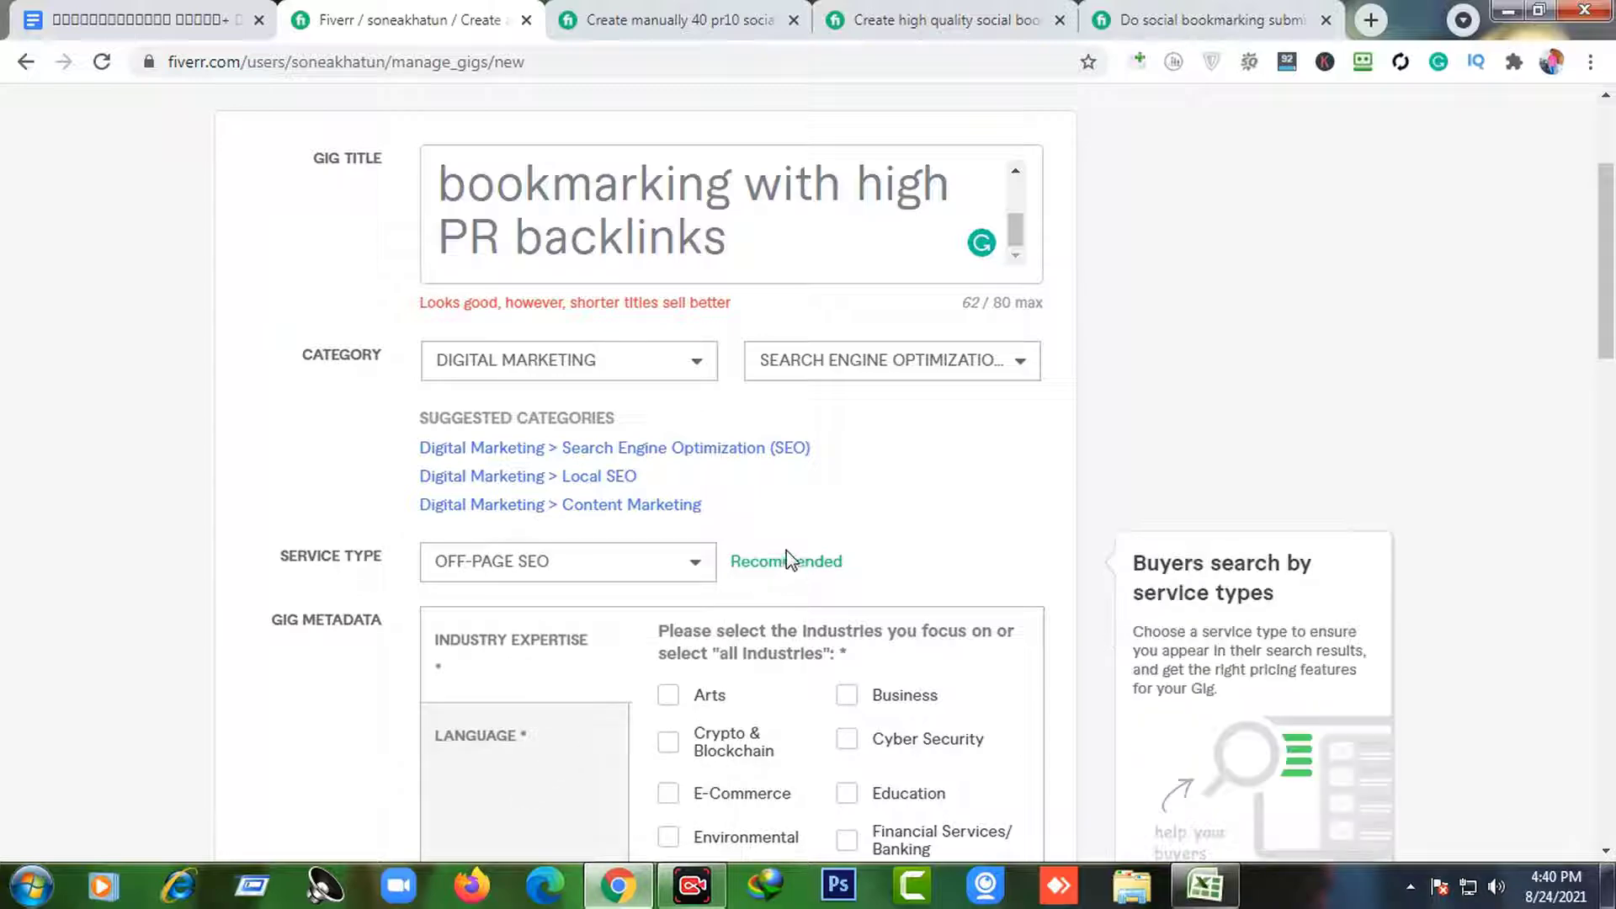
- Select Arts, Business, Crypto & Blockchain and Cyber Security as industry expertise in the gig metadata
scroll(787, 560, "down", 2)
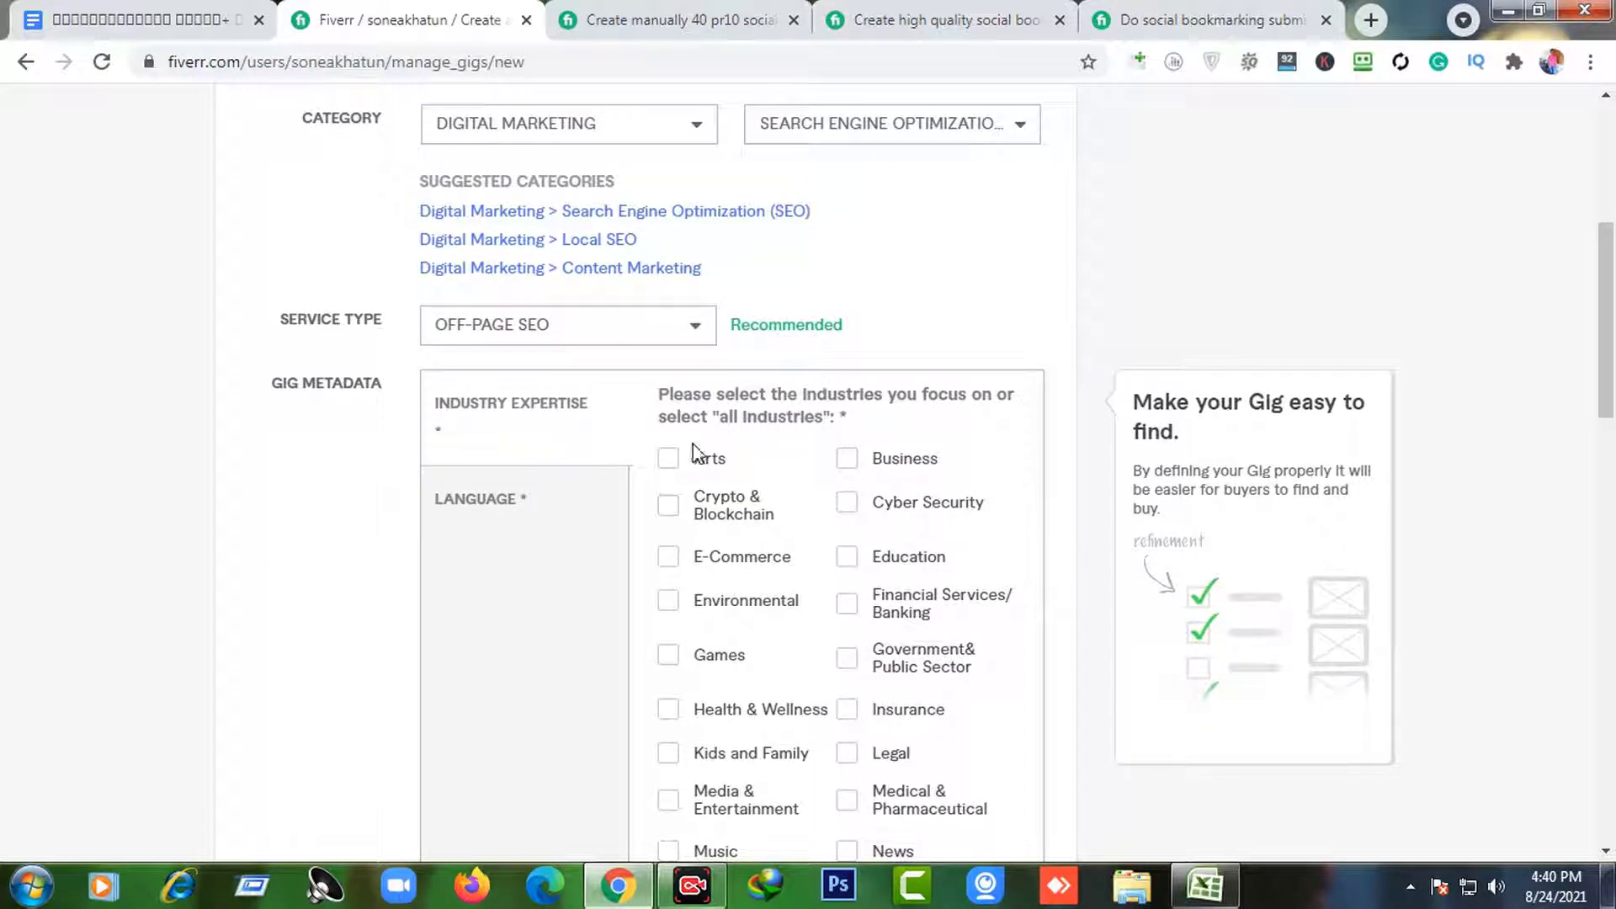
left_click(669, 461)
left_click(848, 458)
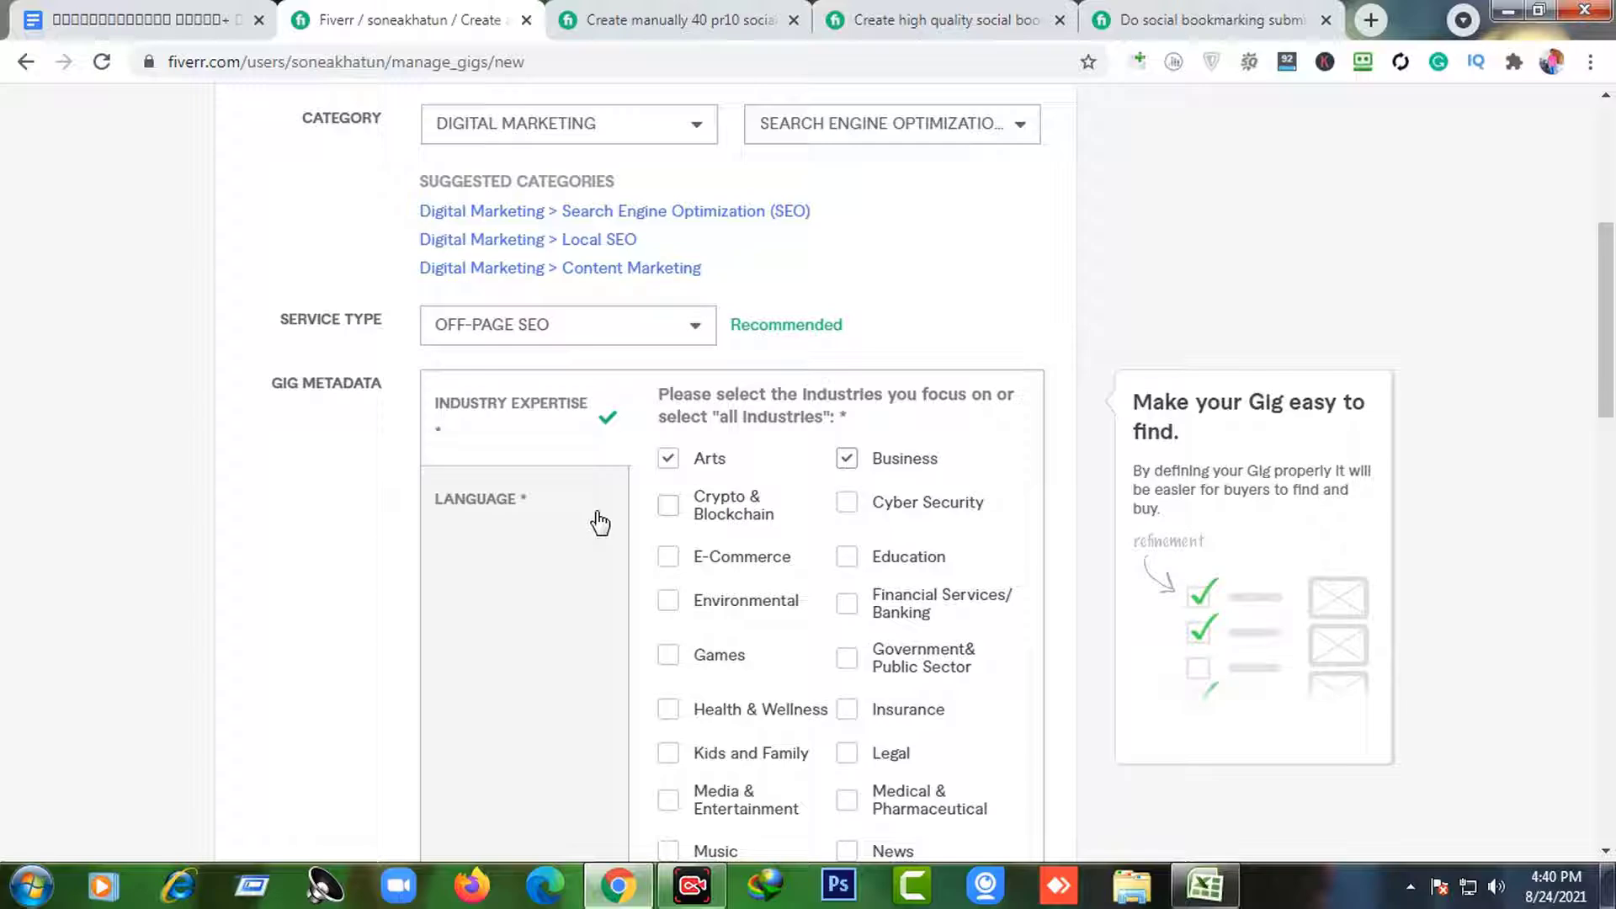
left_click(736, 524)
left_click(846, 514)
scroll(856, 539, "down", 1)
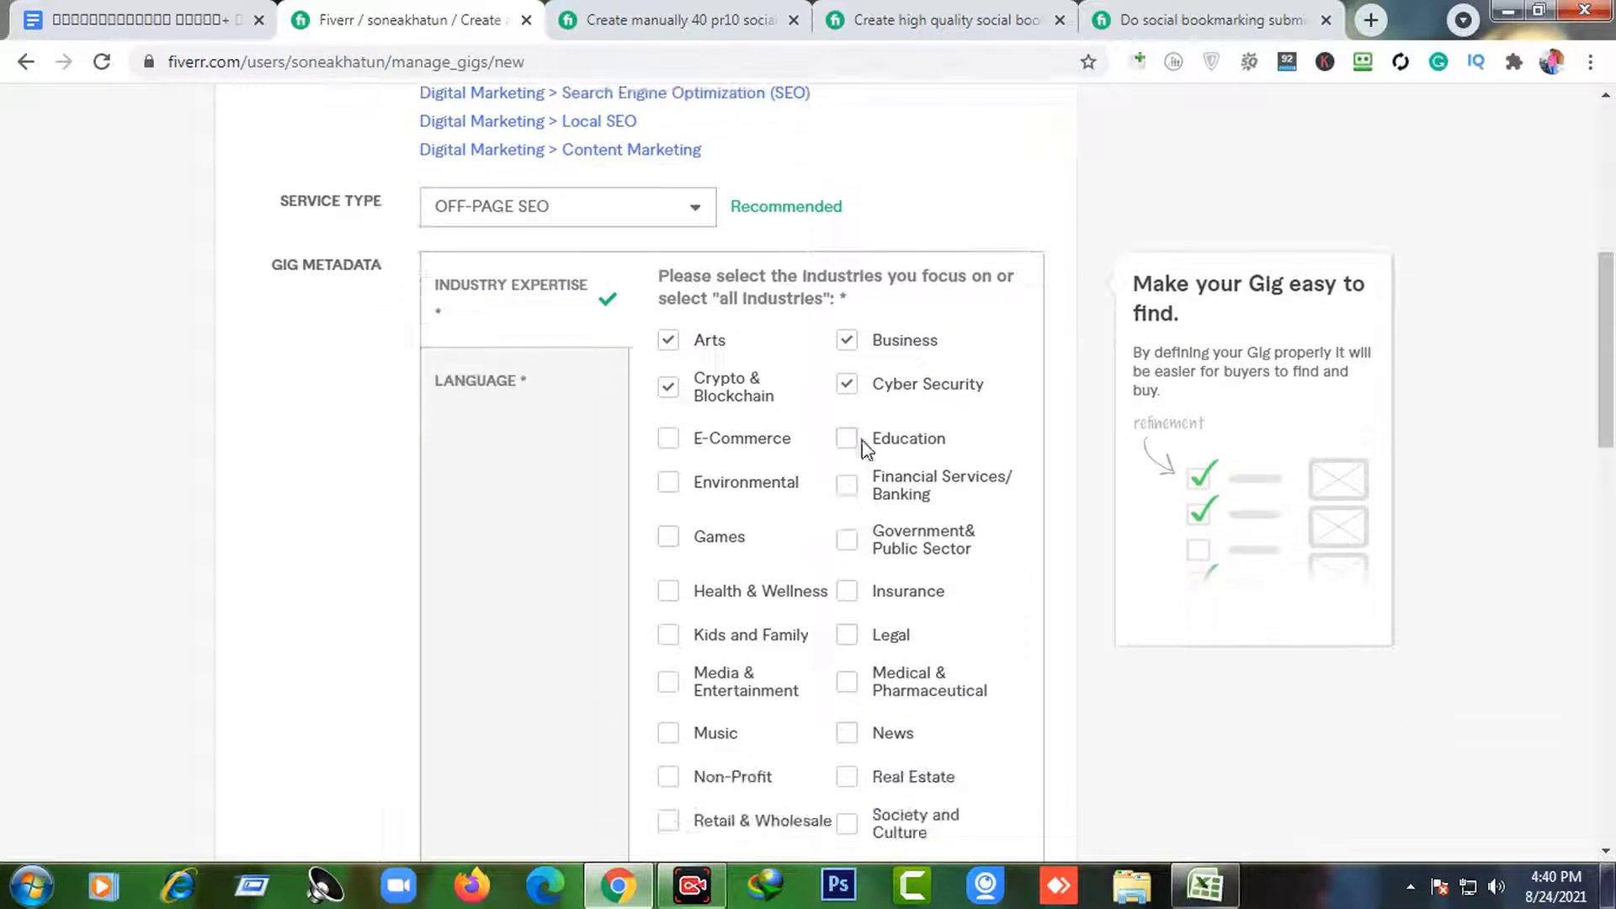
- Add the industries E-Commerce, Education, Environmental, Financial Services/Banking, Games, Government & Public Sector, Health & Wellness and Insurance
left_click(669, 438)
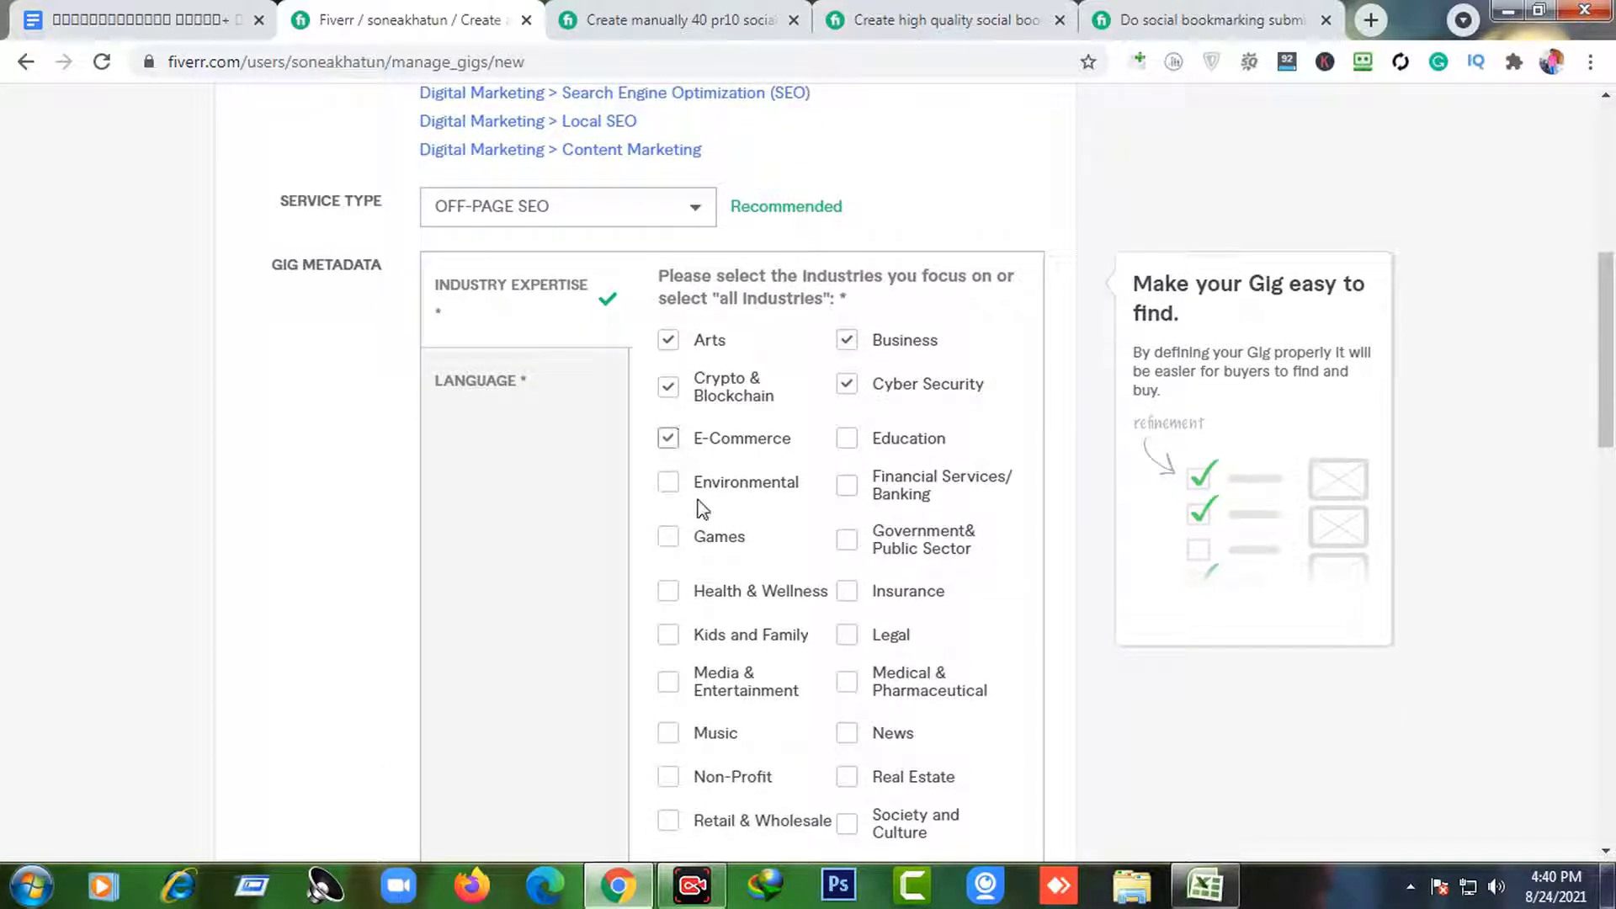
left_click(846, 438)
left_click(847, 485)
left_click(669, 482)
left_click(673, 539)
left_click(847, 539)
left_click(847, 591)
left_click(673, 593)
scroll(680, 606, "down", 3)
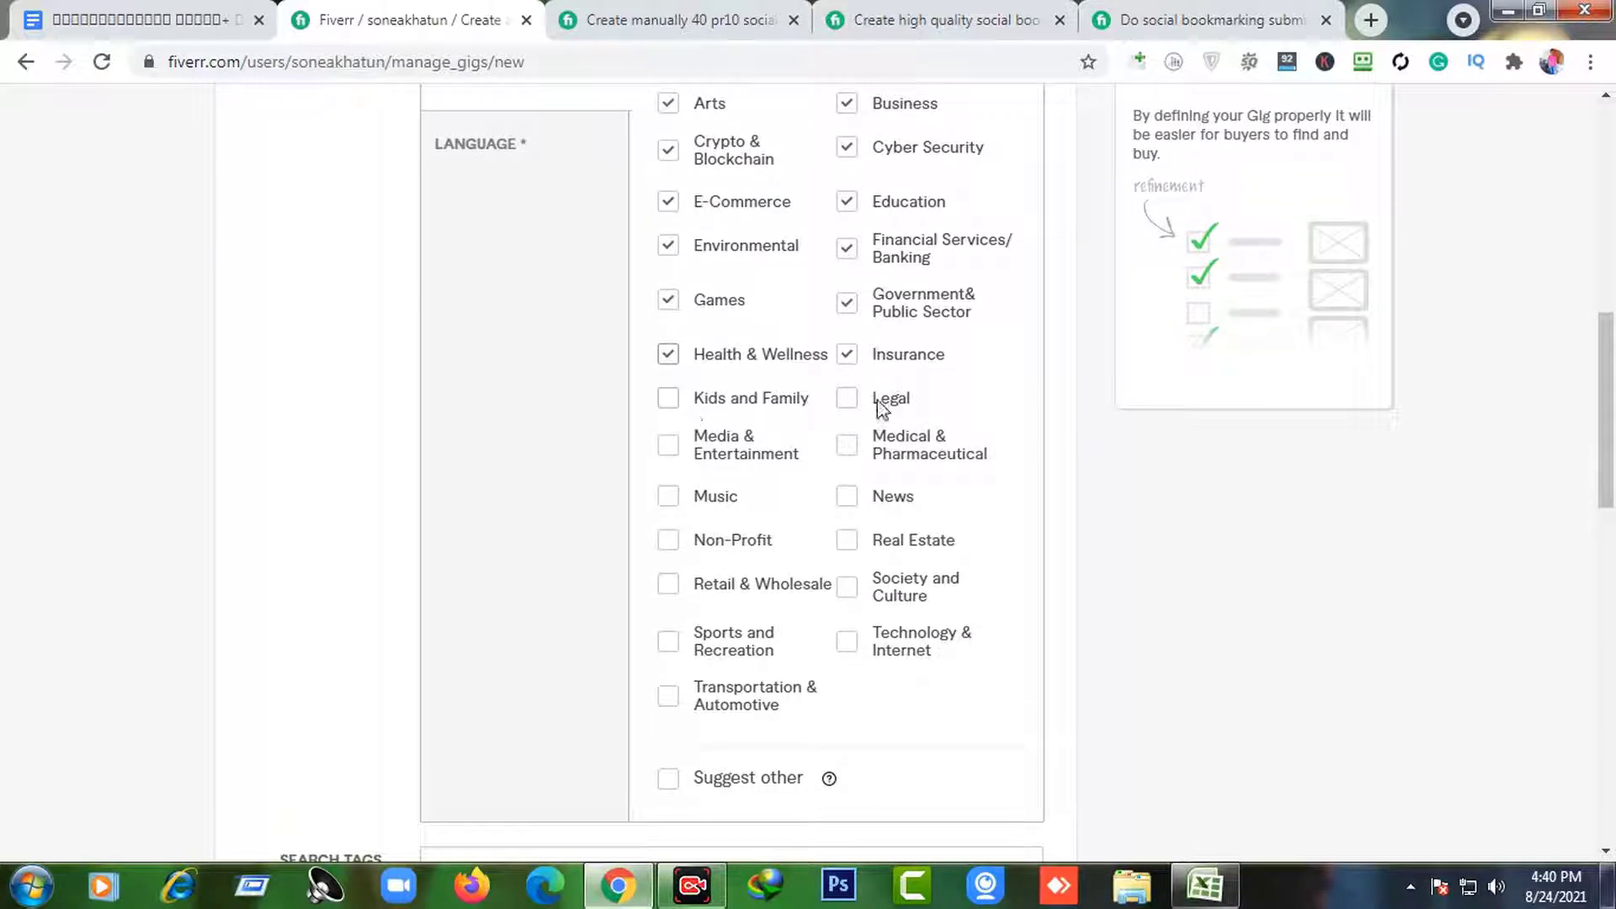
- Select the remaining industries from Kids and Family to Transportation & Automotive, leaving out Legal and Suggest other
left_click(850, 403)
left_click(669, 446)
left_click(670, 545)
left_click(671, 587)
left_click(673, 642)
left_click(676, 697)
left_click(846, 647)
left_click(843, 588)
left_click(852, 543)
left_click(847, 447)
left_click(668, 399)
left_click(711, 498)
scroll(711, 492, "up", 3)
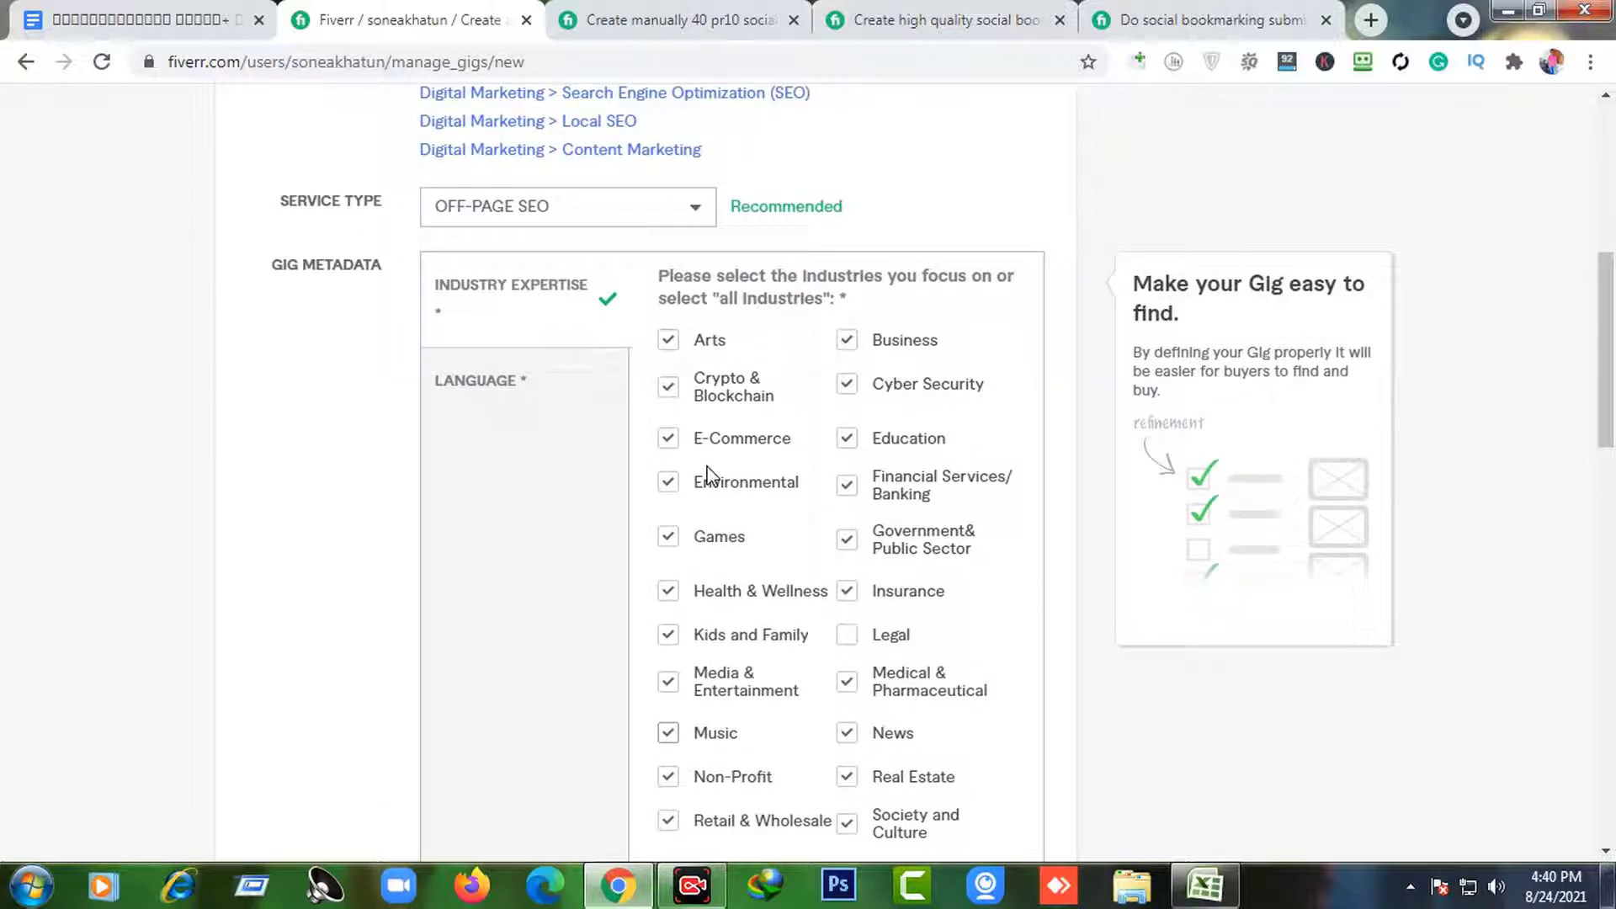
- Select Bengali, English and Hindi as the service languages in the gig metadata and look over the rest of the language list
left_click(502, 392)
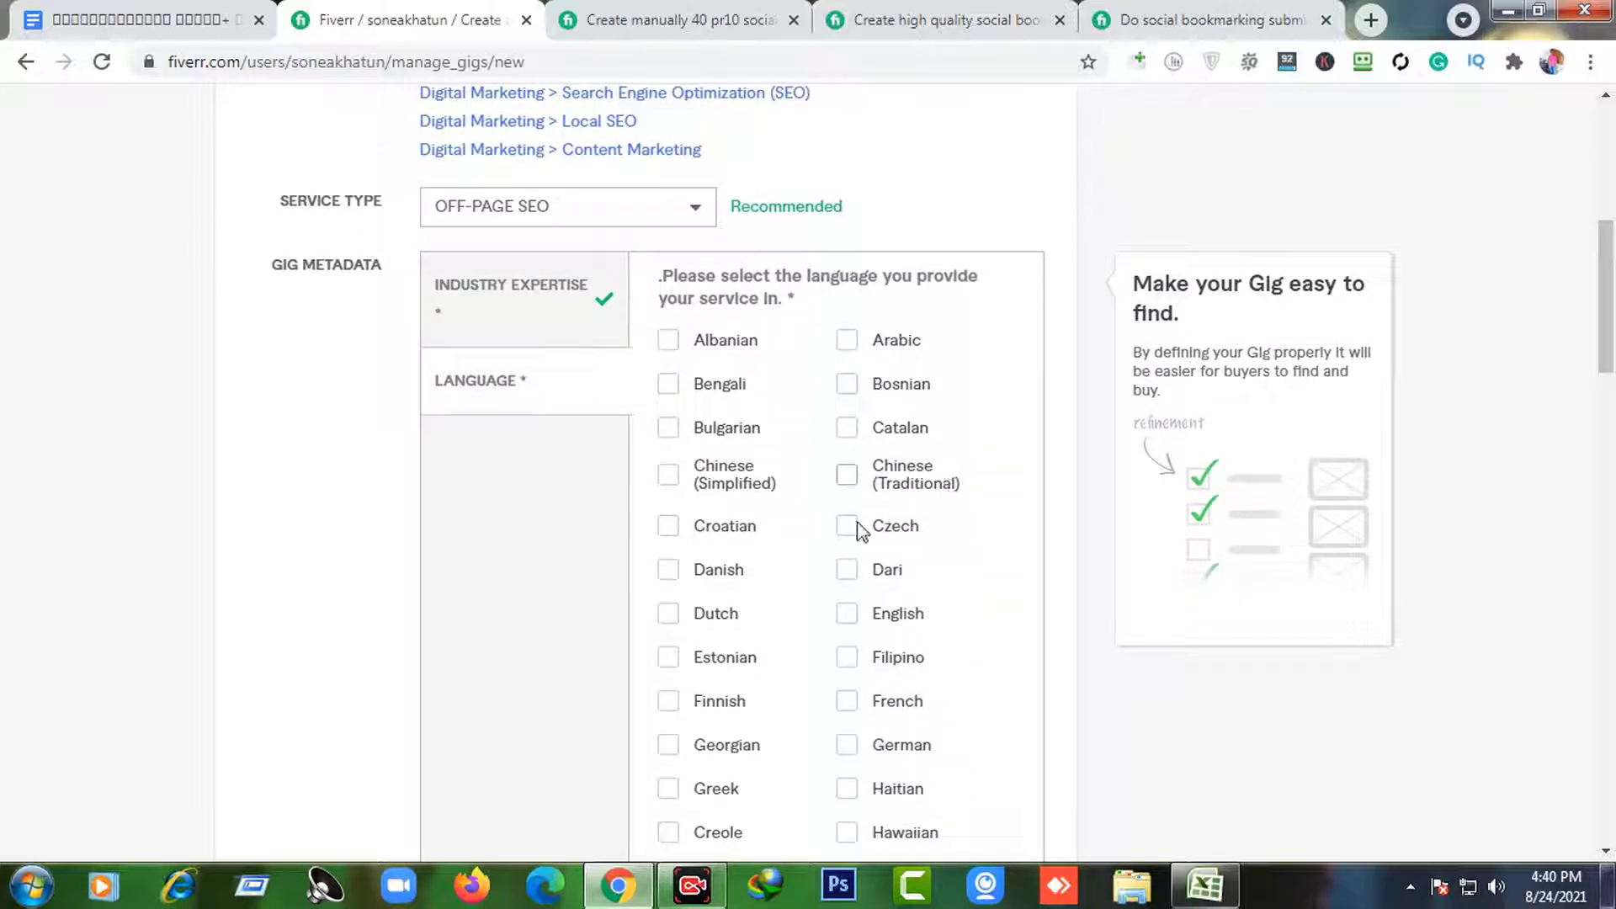
left_click(694, 384)
scroll(749, 429, "down", 2)
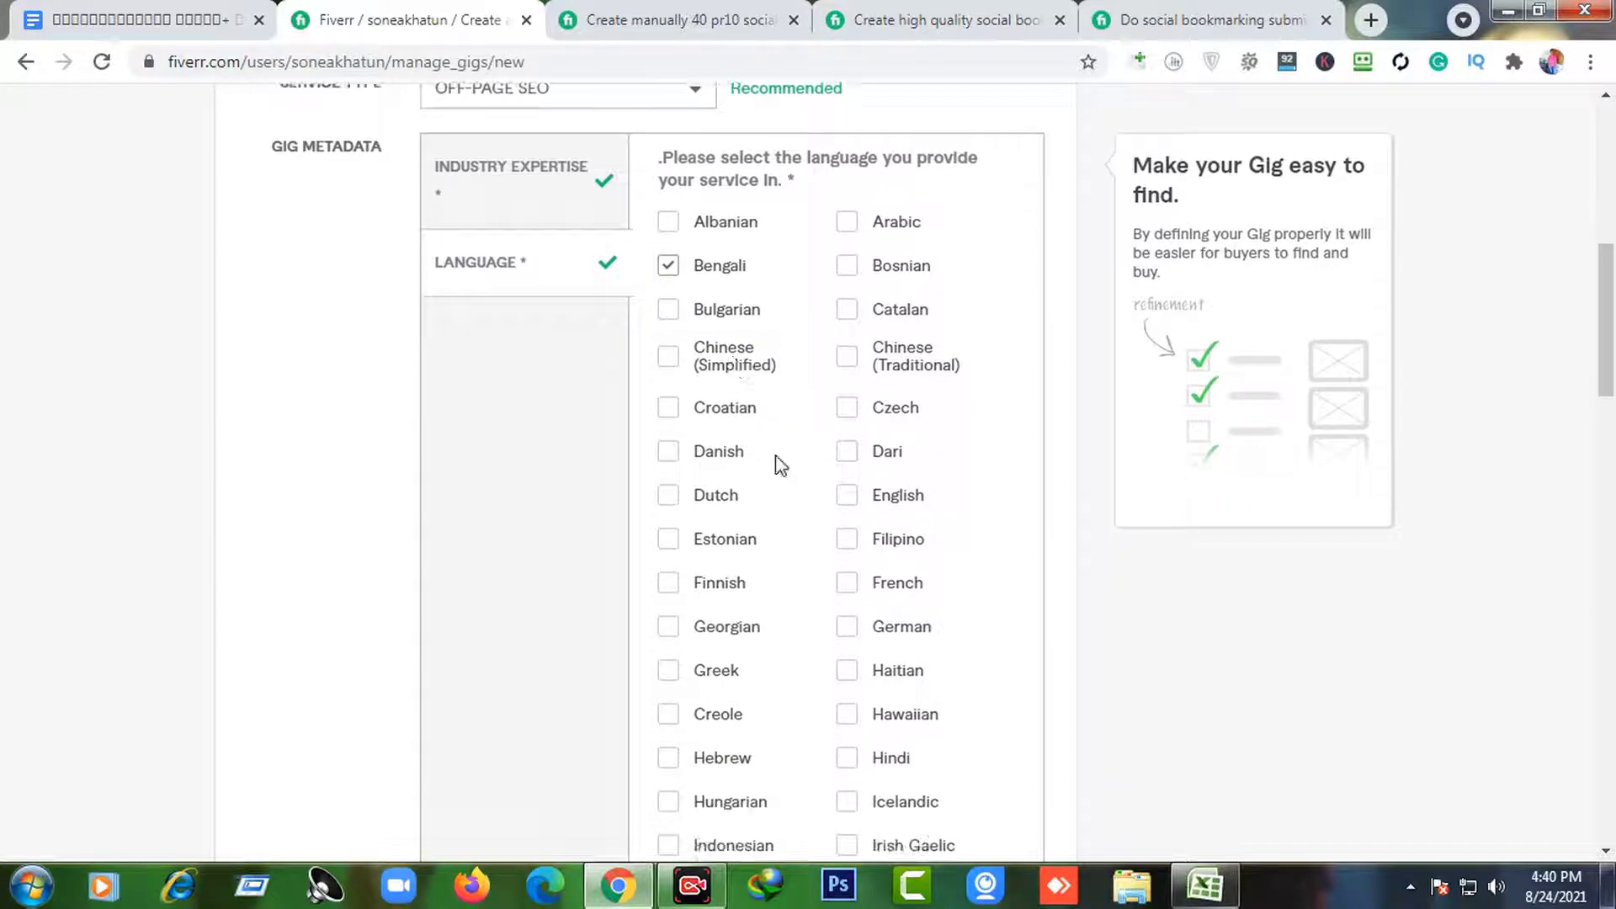
left_click(848, 503)
scroll(921, 519, "down", 4)
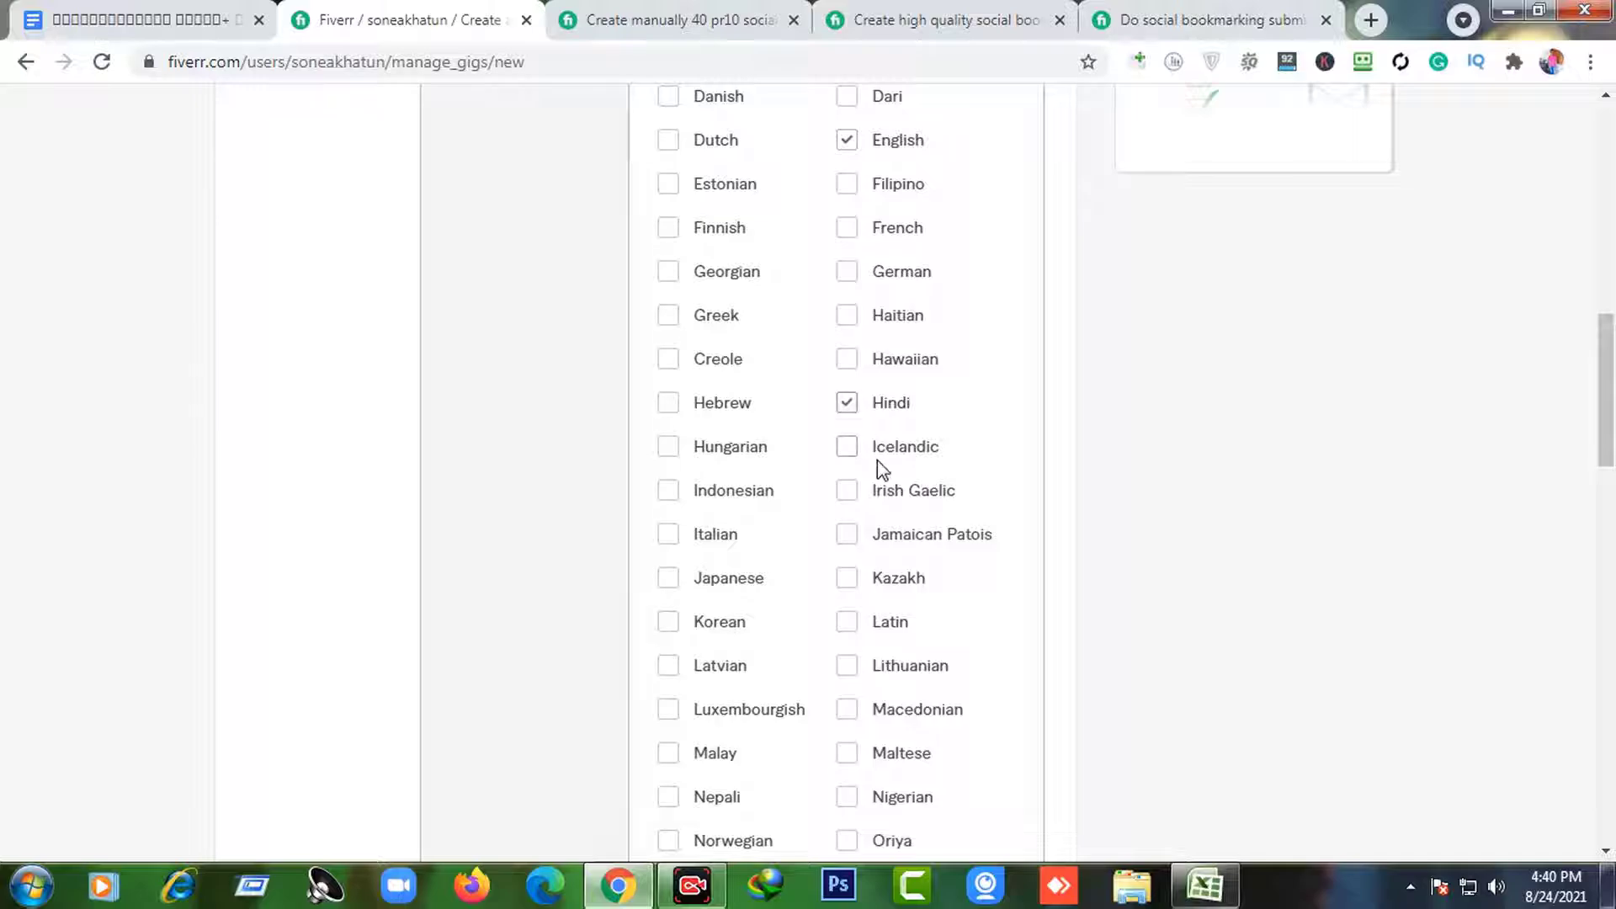
scroll(877, 464, "down", 4)
scroll(902, 631, "down", 4)
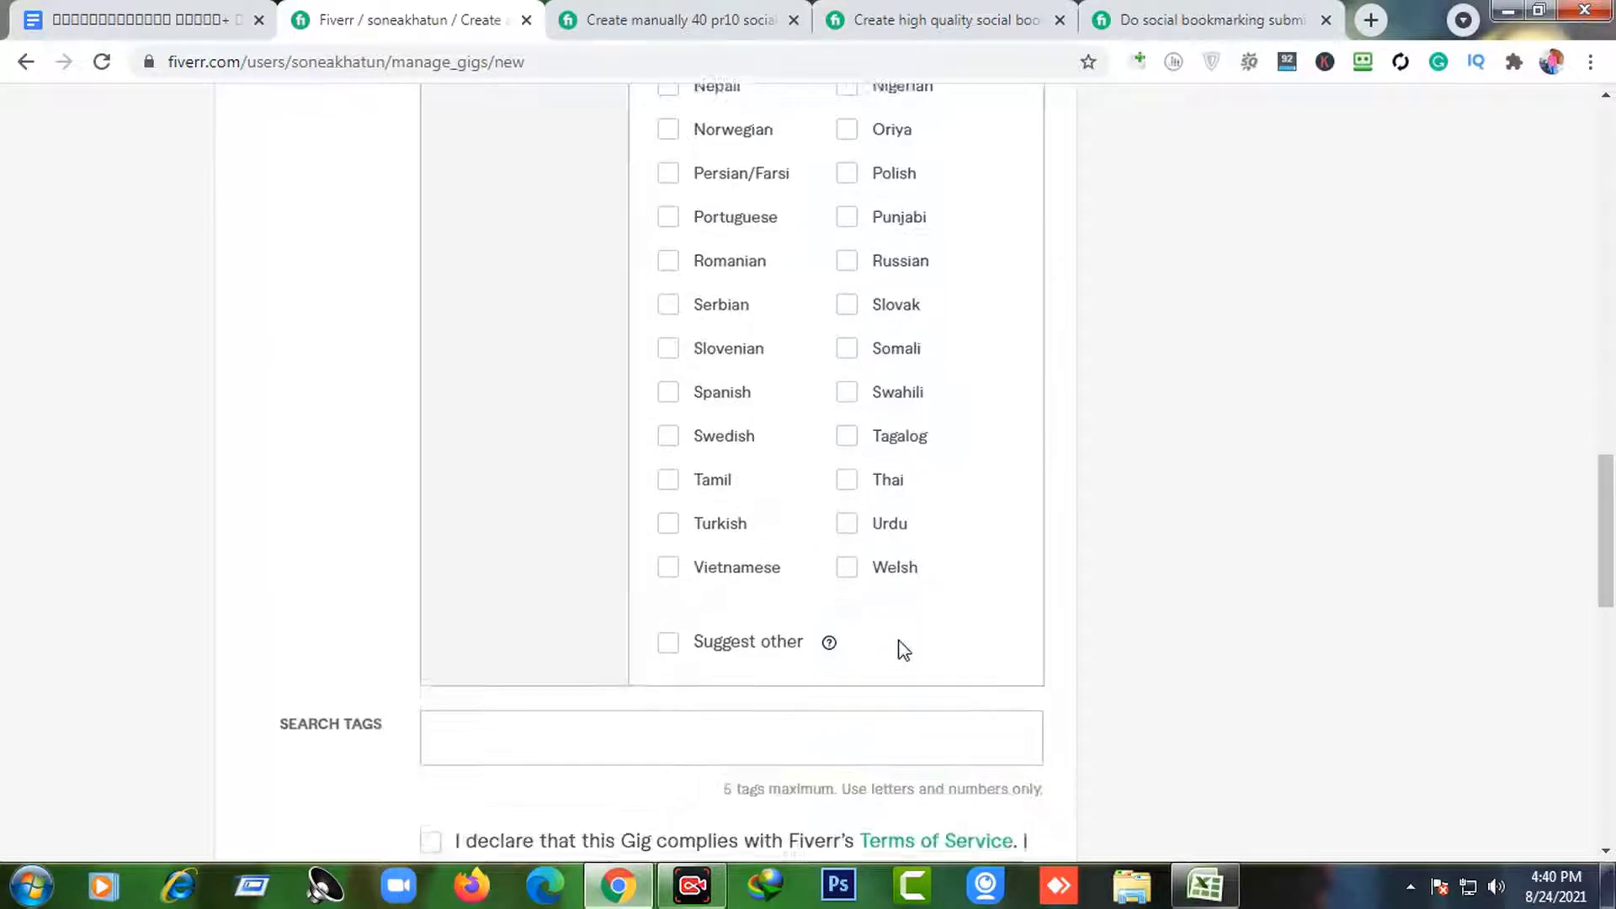
scroll(903, 650, "down", 4)
scroll(578, 412, "up", 11)
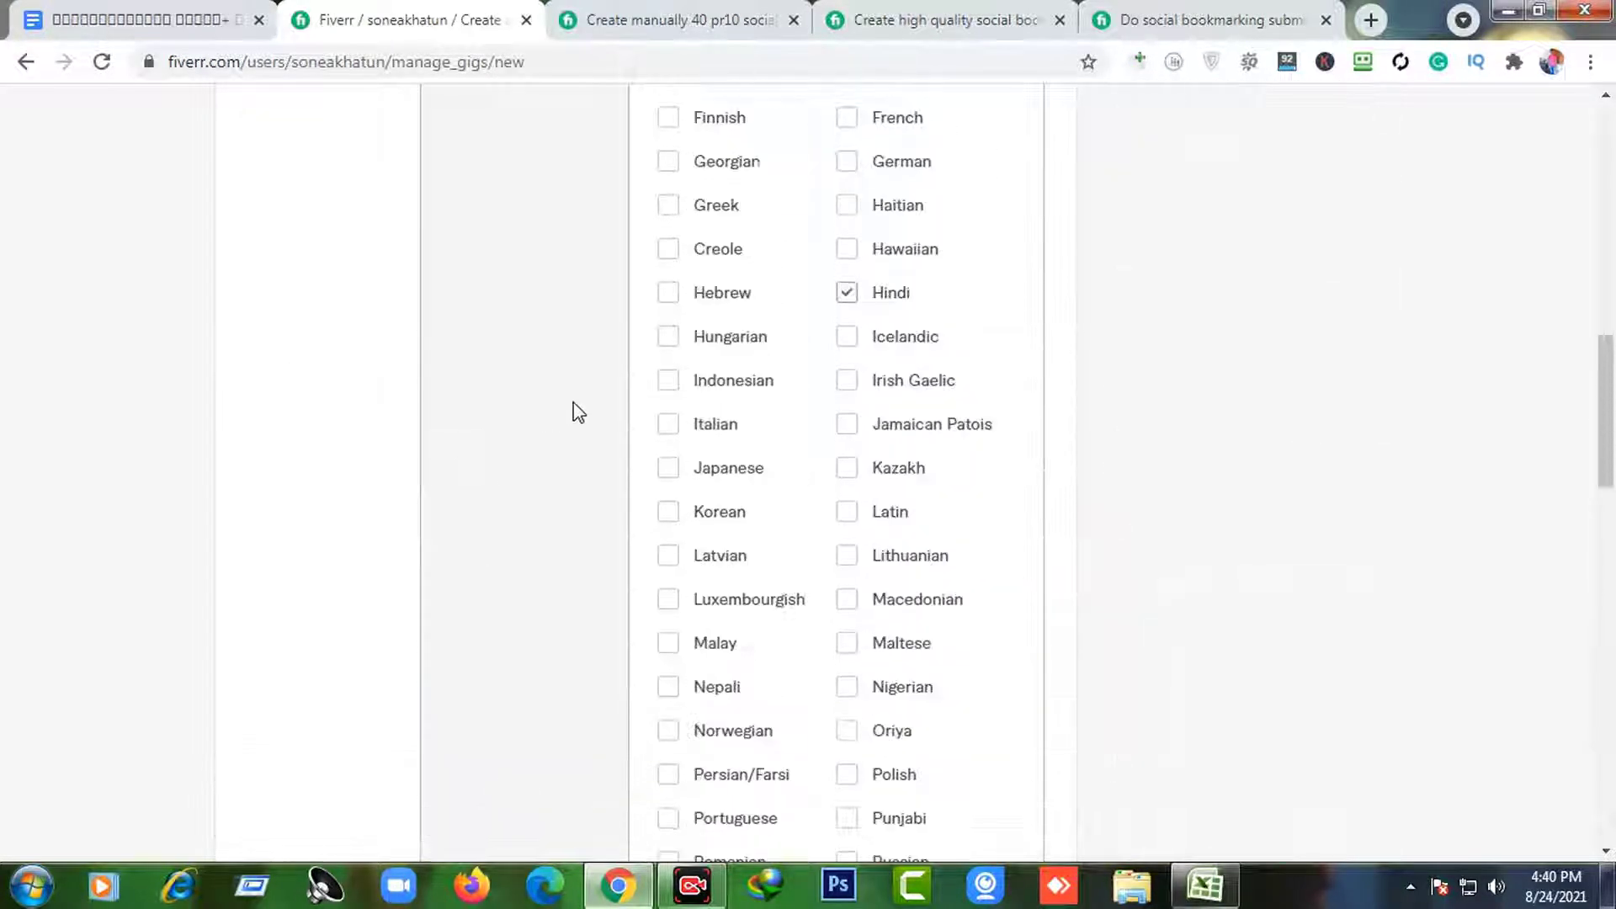
scroll(578, 412, "up", 8)
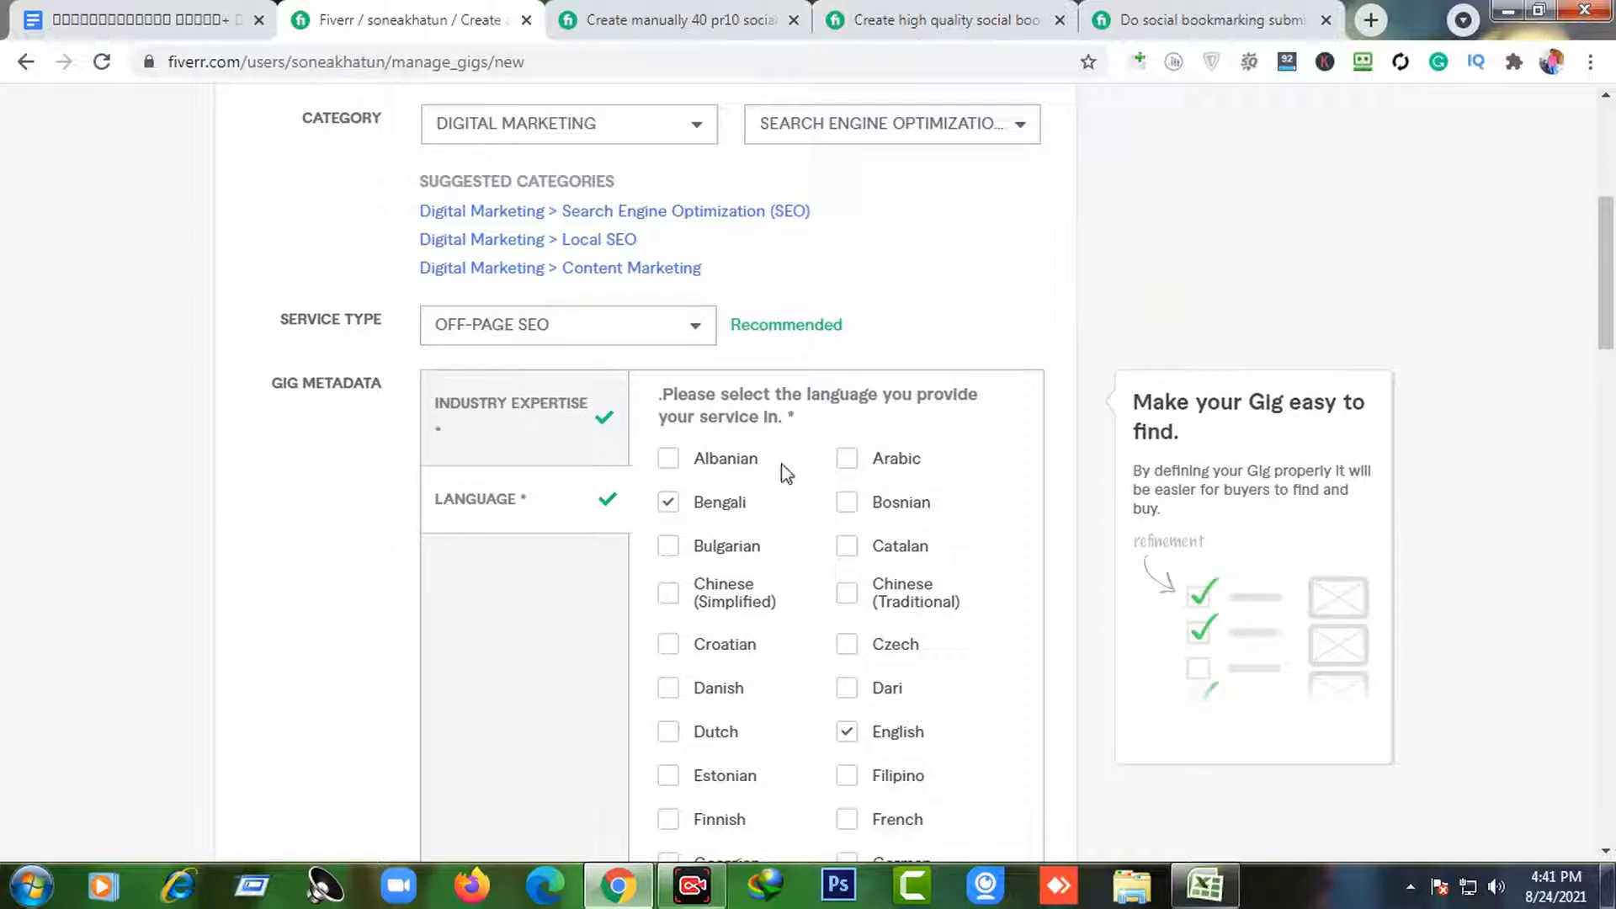
left_click(669, 463)
left_click(846, 459)
left_click(707, 463)
left_click(847, 459)
- Reopen the industry expertise list in the gig metadata and check the selected industries and the empty search tags field
left_click(510, 419)
scroll(729, 416, "down", 10)
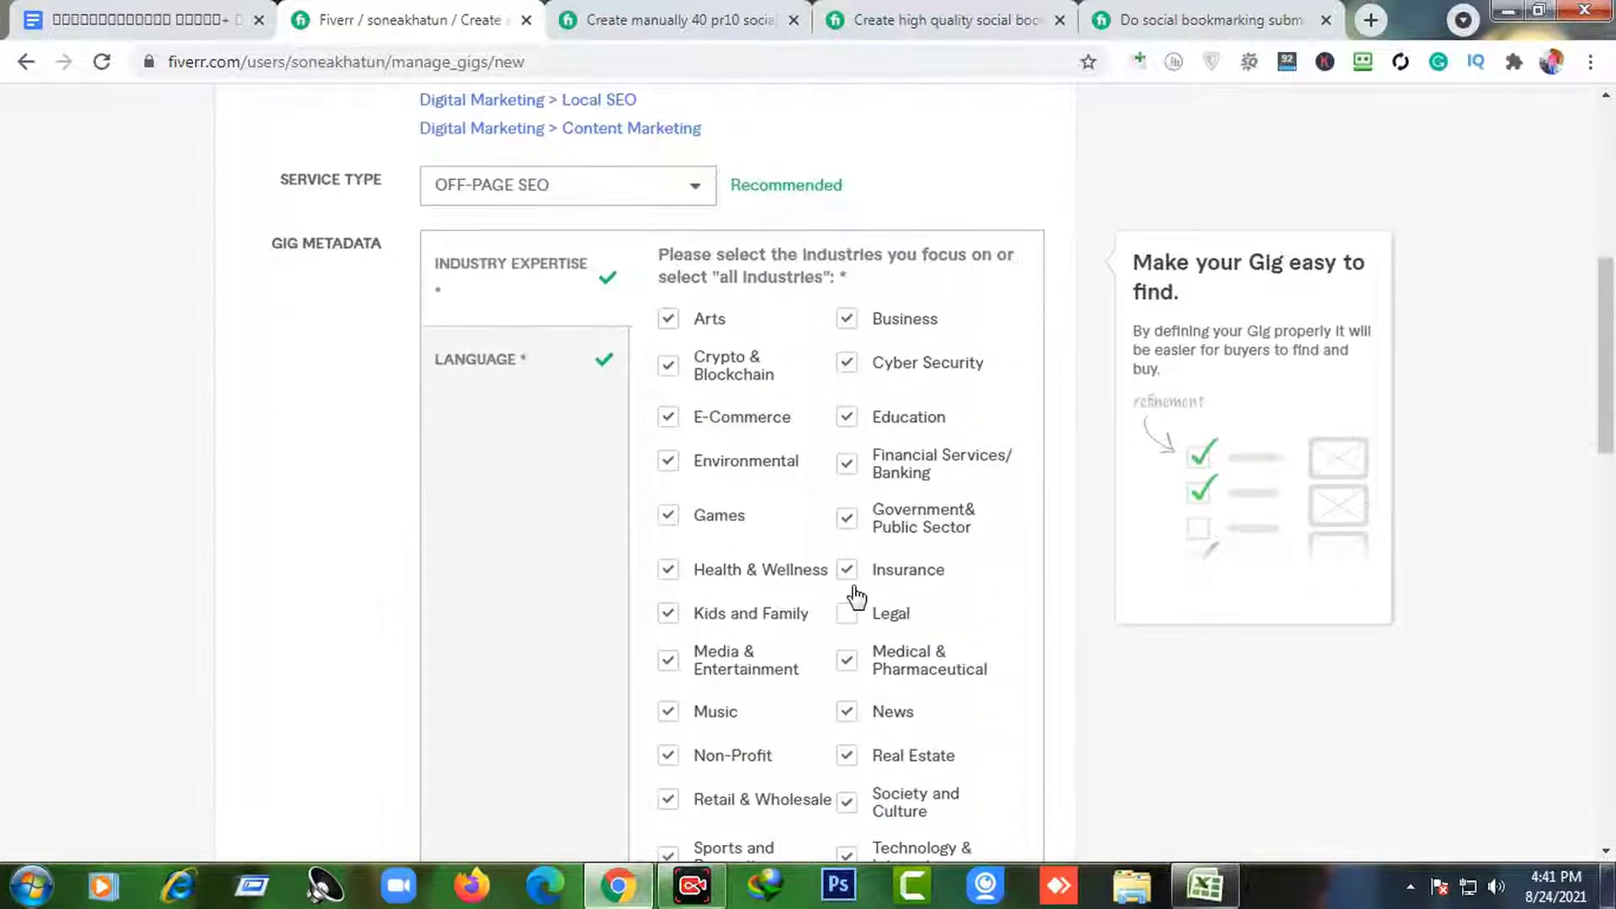
left_click(455, 414)
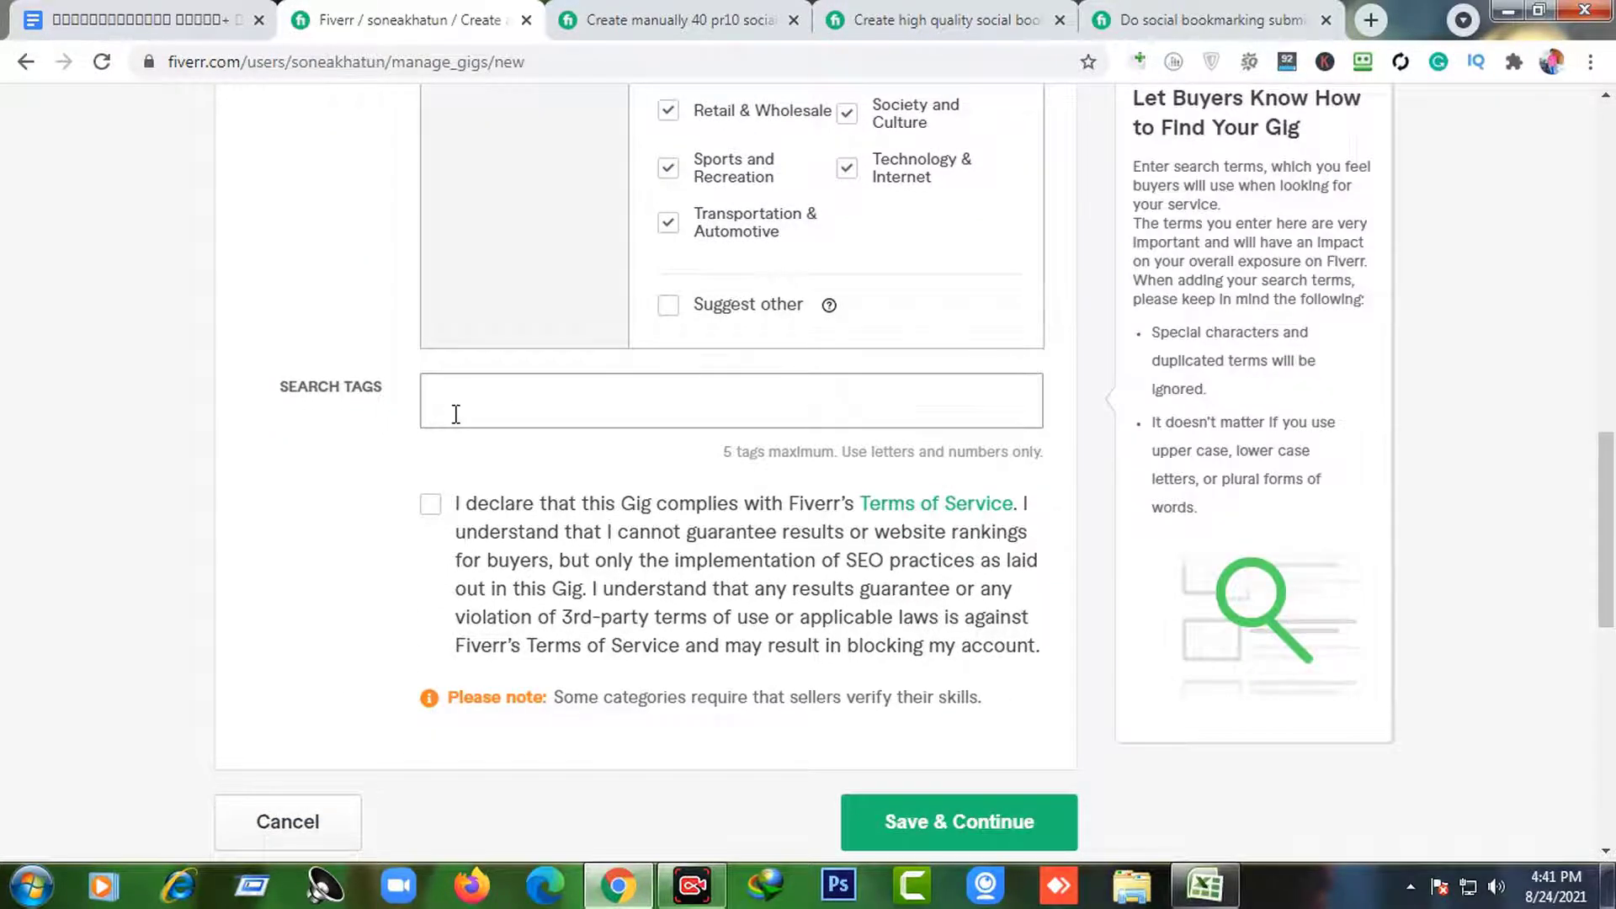
scroll(452, 418, "up", 12)
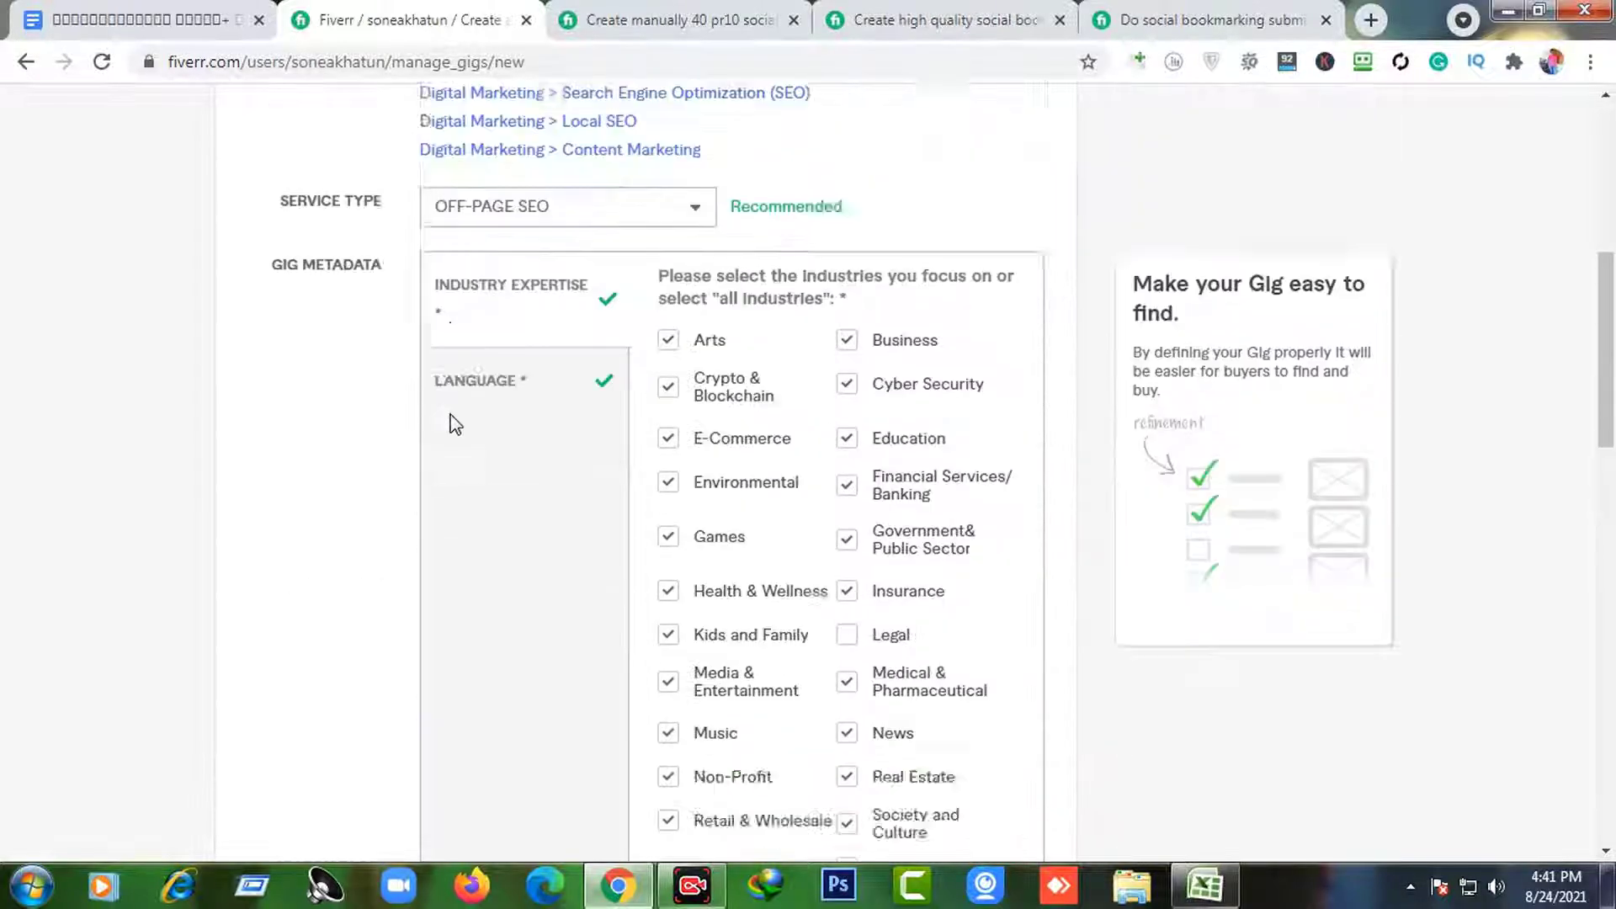
scroll(390, 350, "up", 4)
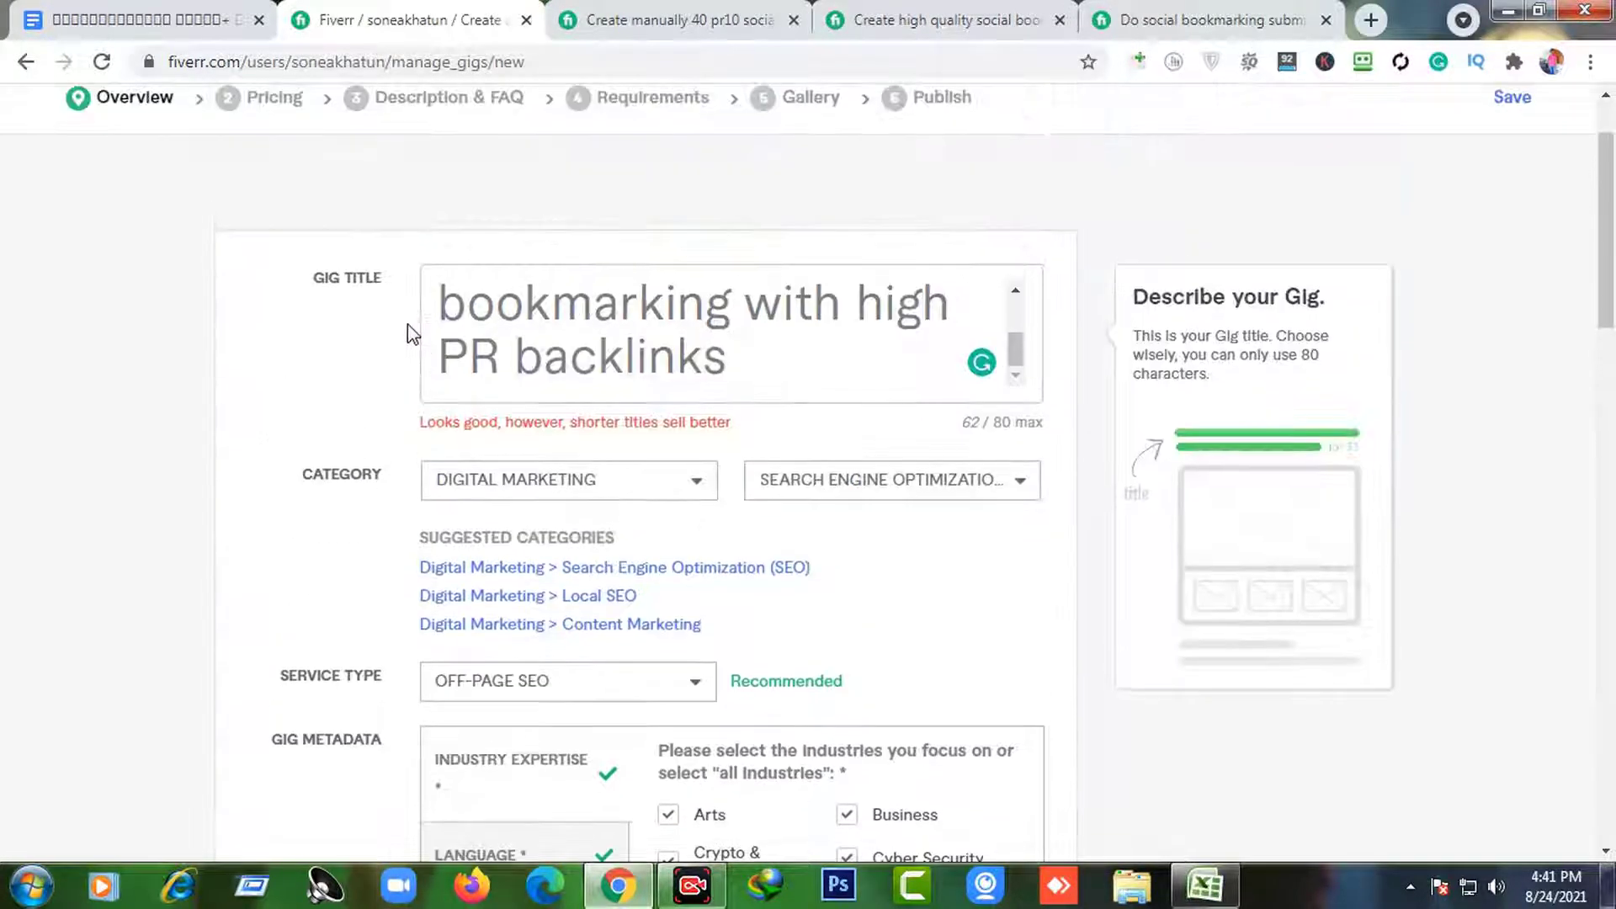
- Read through the whole gig title and highlight "bookmarking" to identify its main keyword for the search tags
left_click(775, 455)
scroll(775, 454, "up", 2)
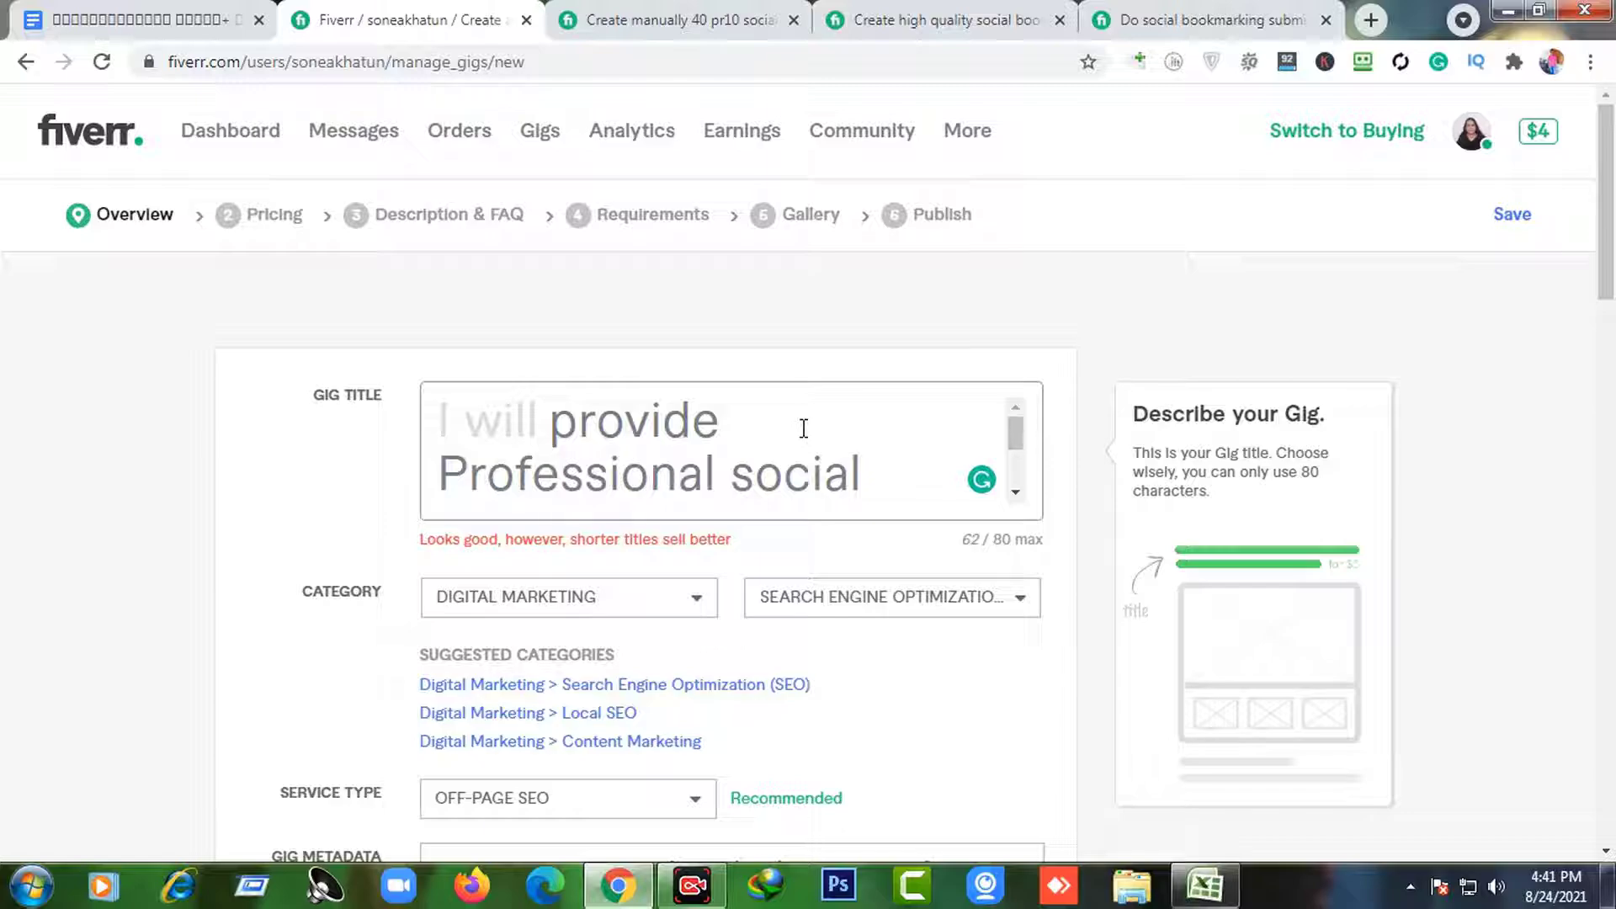
scroll(803, 428, "down", 2)
scroll(804, 429, "up", 2)
scroll(609, 428, "down", 2)
scroll(851, 418, "up", 2)
scroll(808, 440, "down", 2)
left_click_drag(744, 434, 451, 469)
scroll(685, 458, "down", 2)
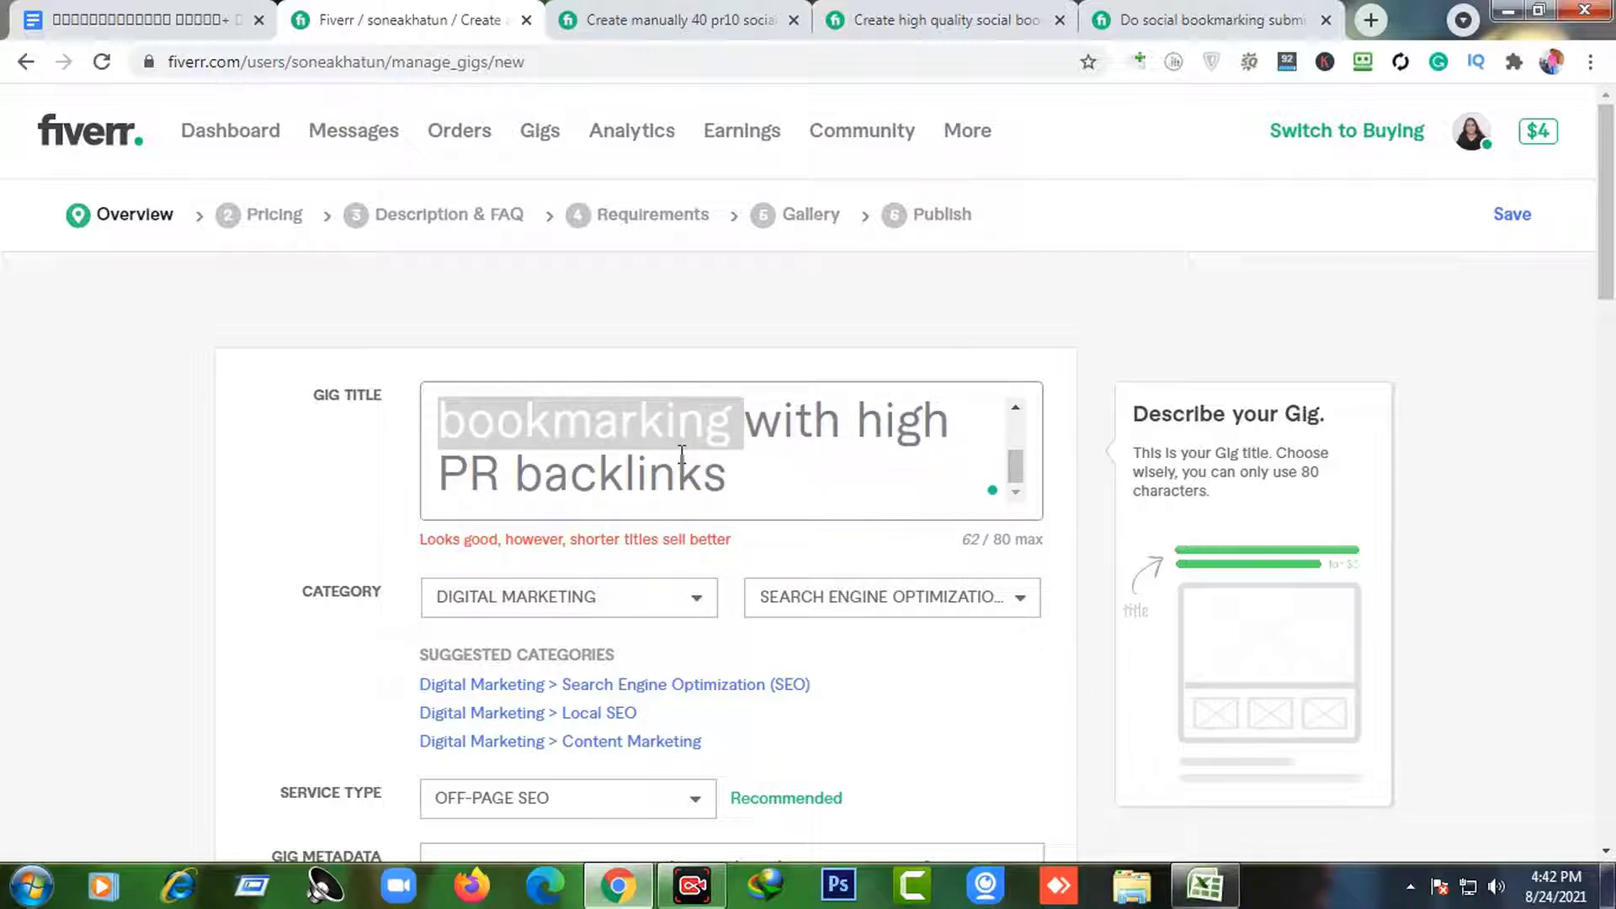
- Add "Social Bookmarking" as the first search tag of the gig
scroll(827, 441, "down", 3)
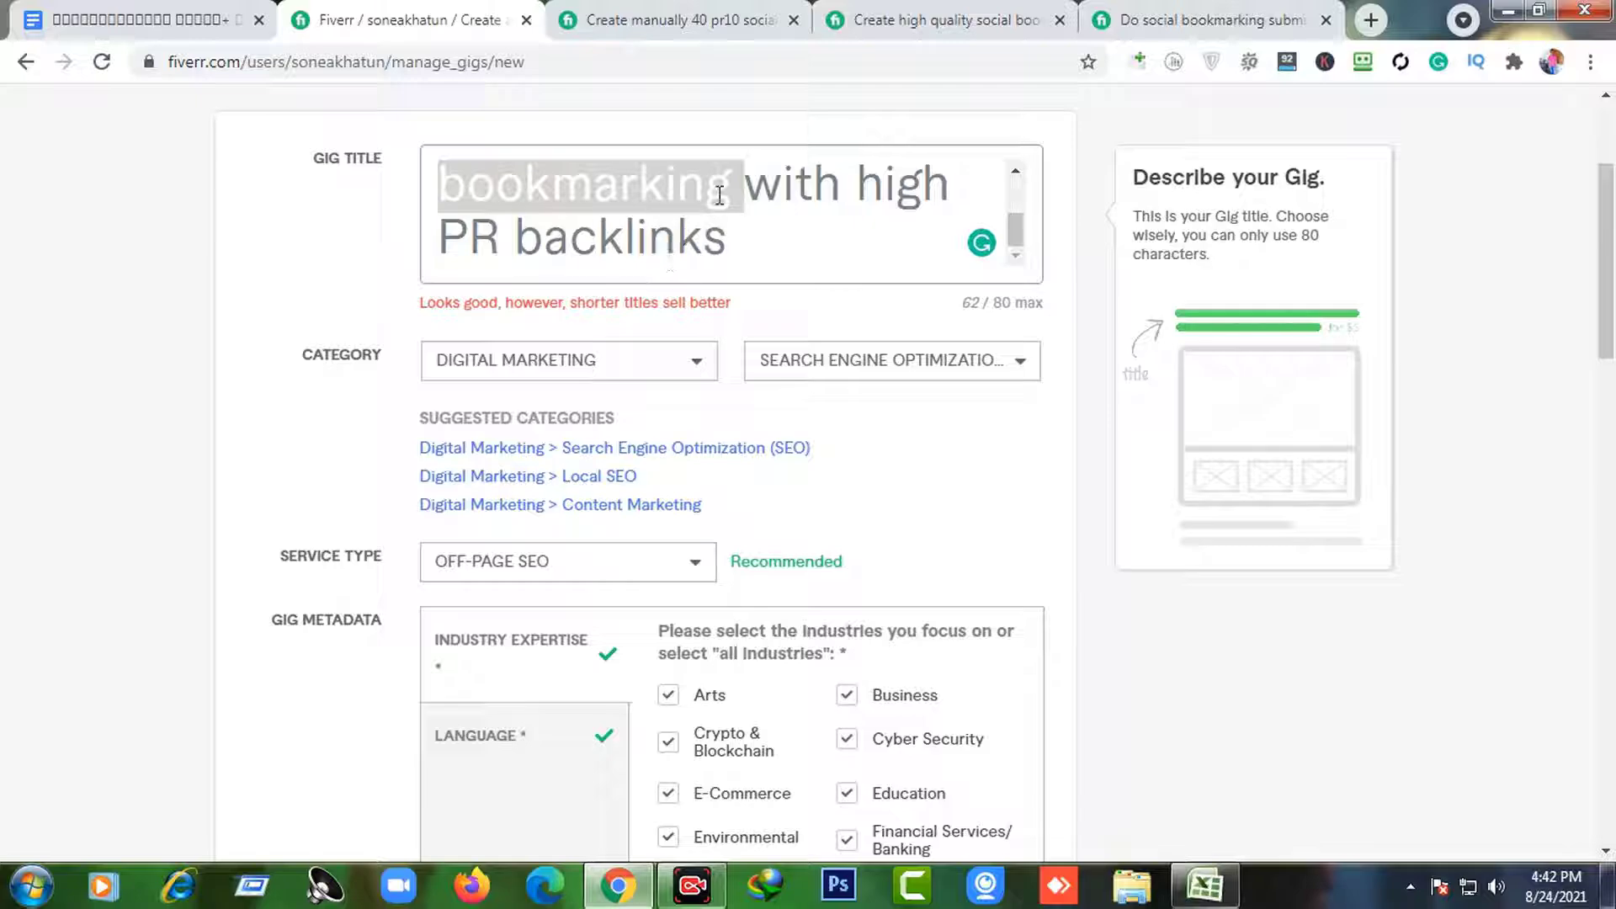
scroll(719, 195, "down", 10)
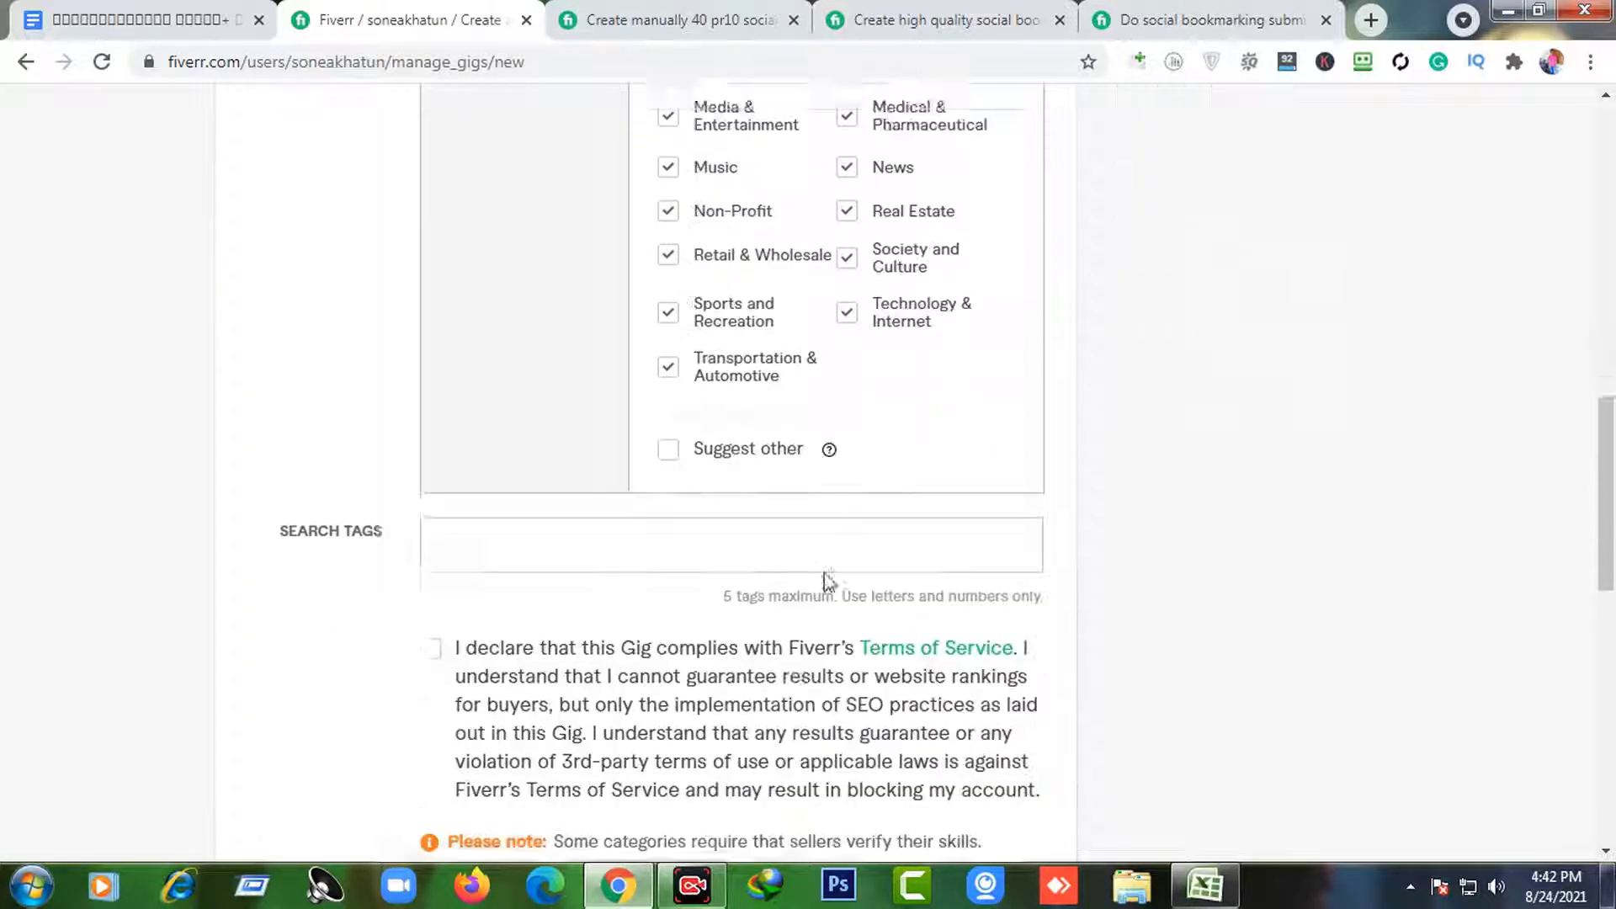
left_click(493, 522)
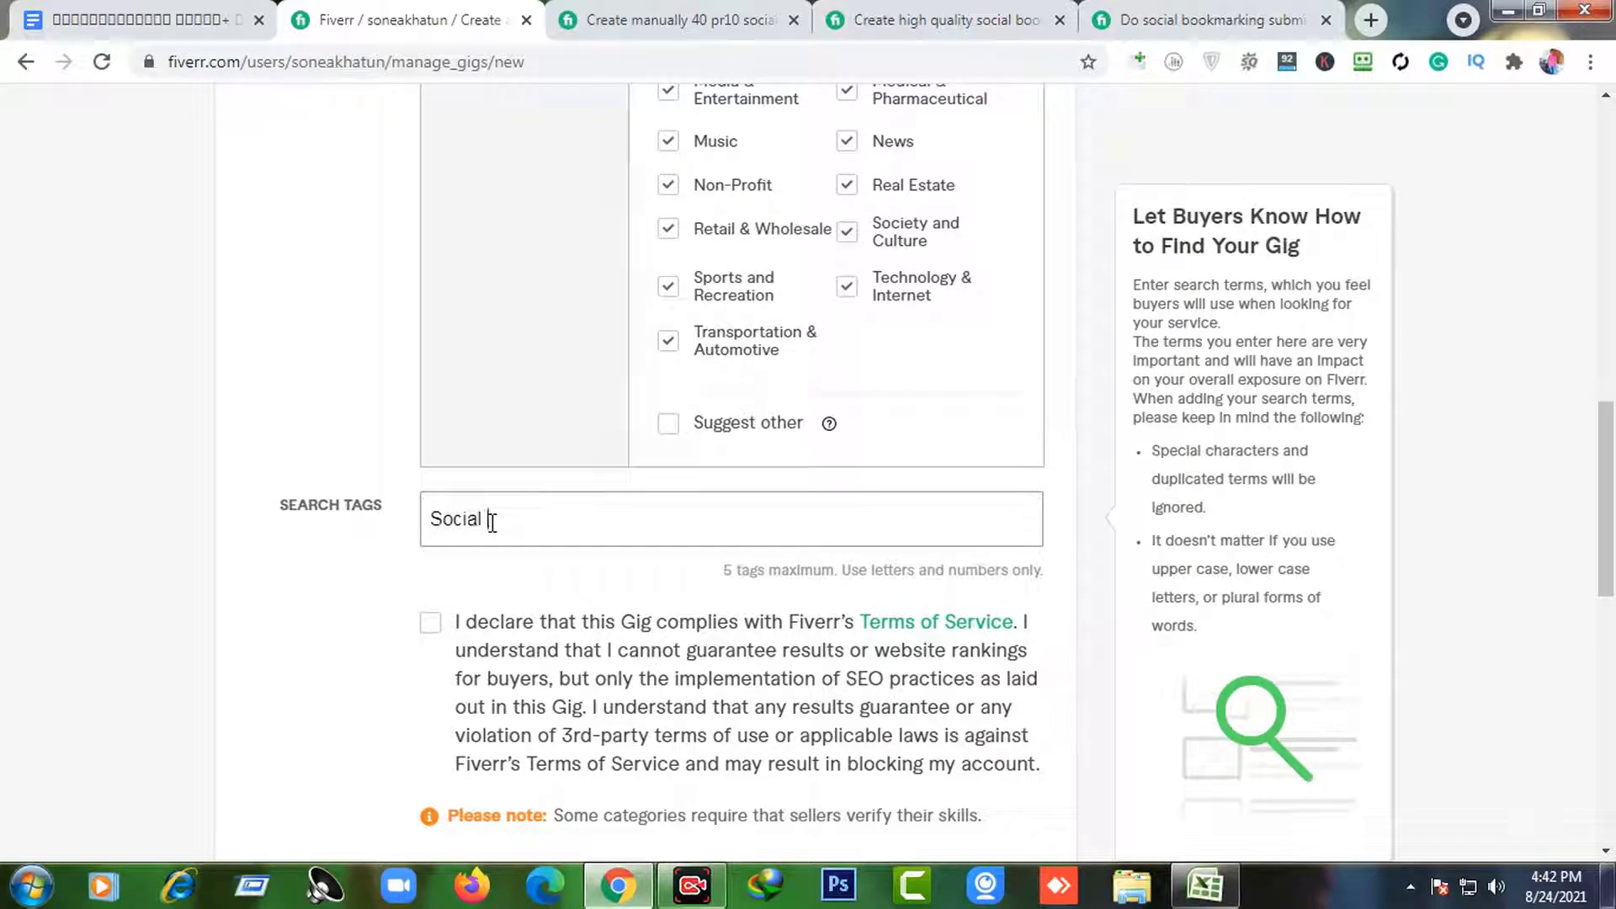
type("Social Book Msa")
type("rking")
key("Return")
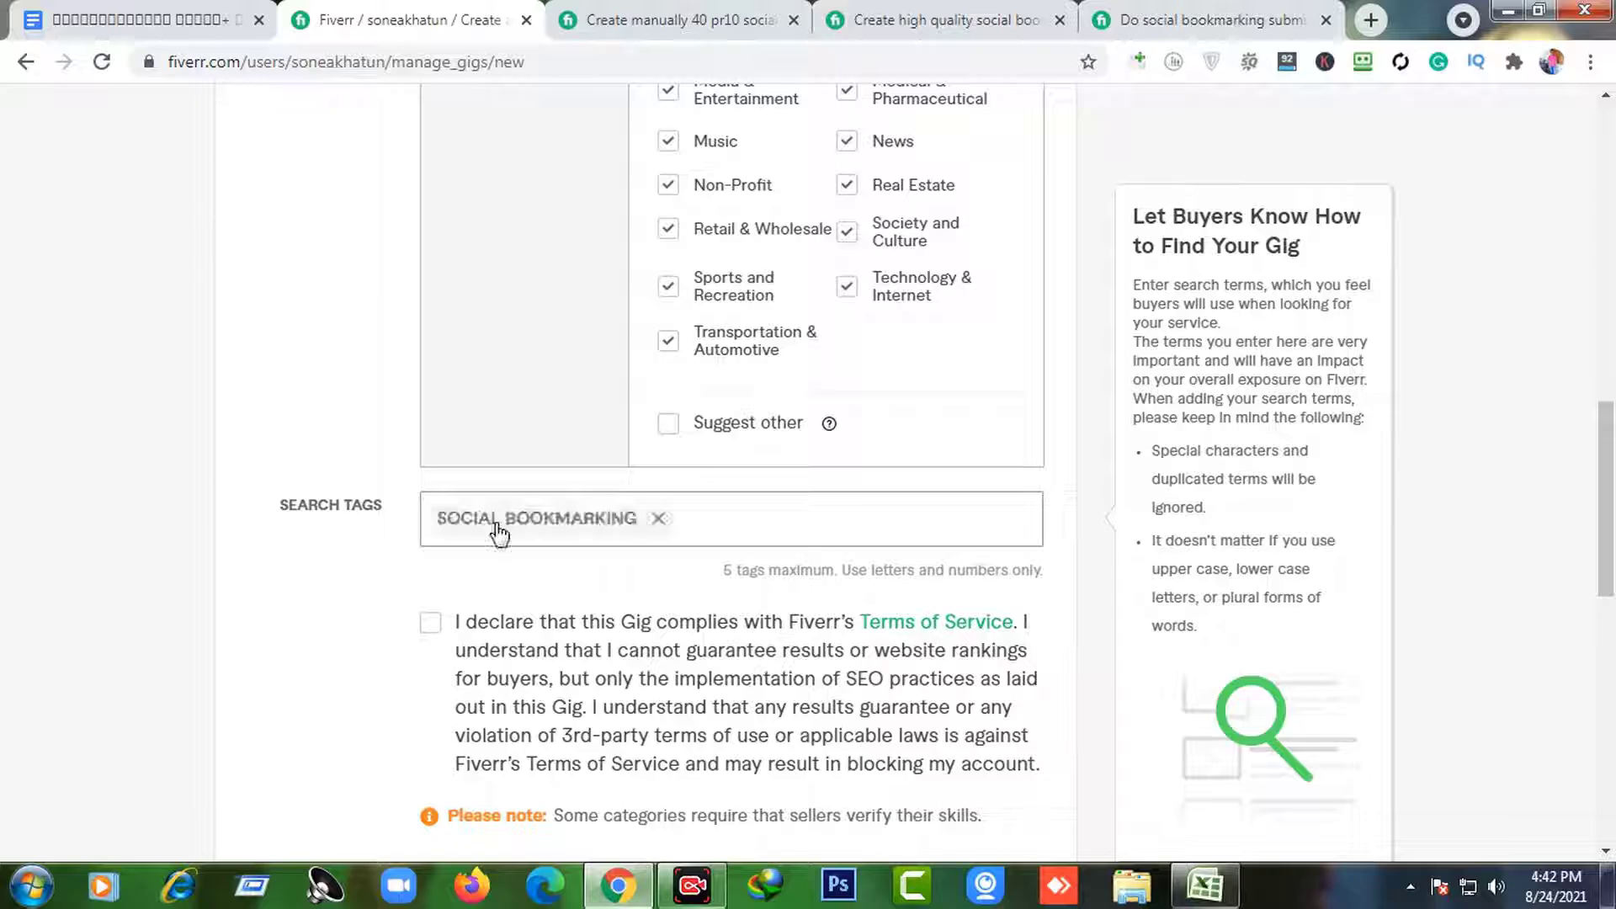
- Look through the open competitor gigs and examine the related tags of the "40 pr10 social bookmark backlinks" gig
key("ctrl+Tab")
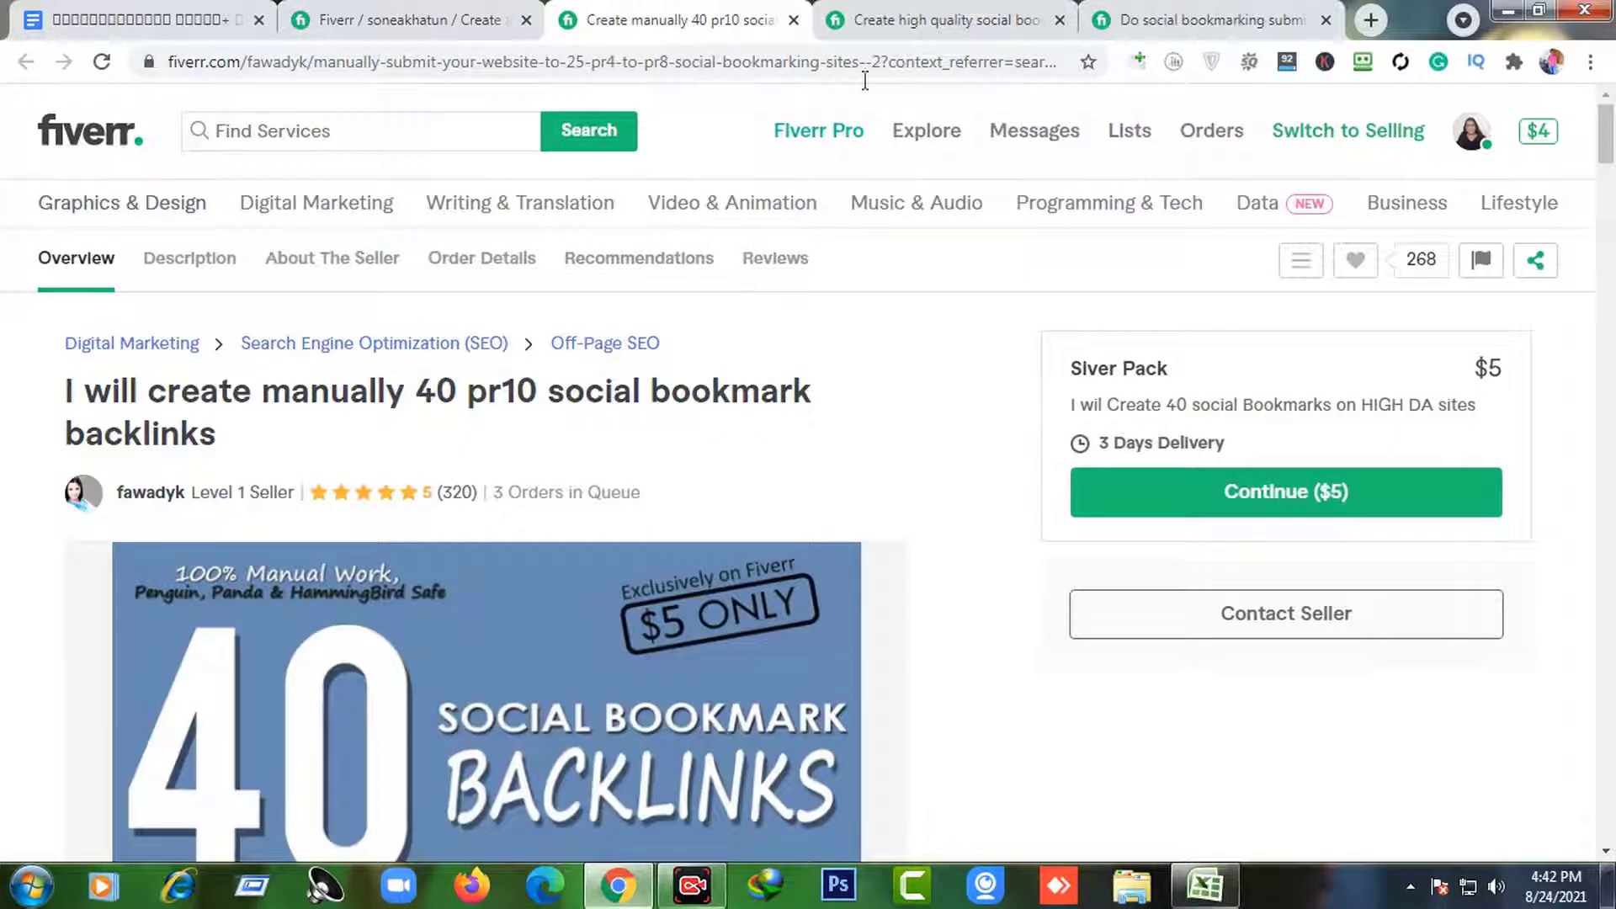
key("ctrl+Tab")
scroll(882, 153, "down", 15)
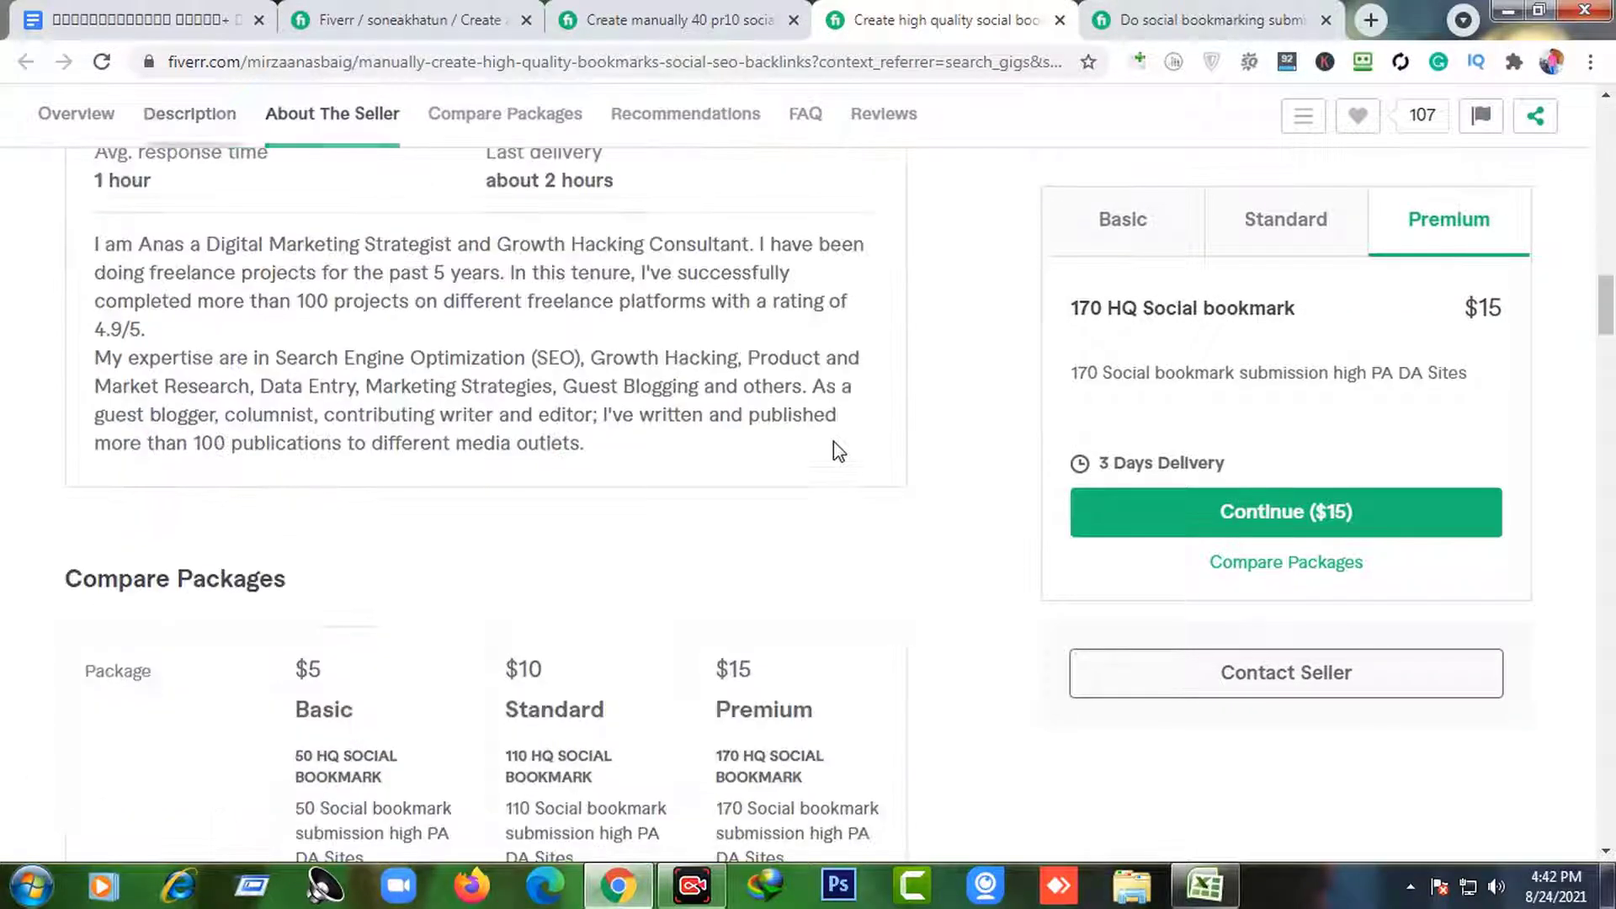
scroll(834, 441, "down", 20)
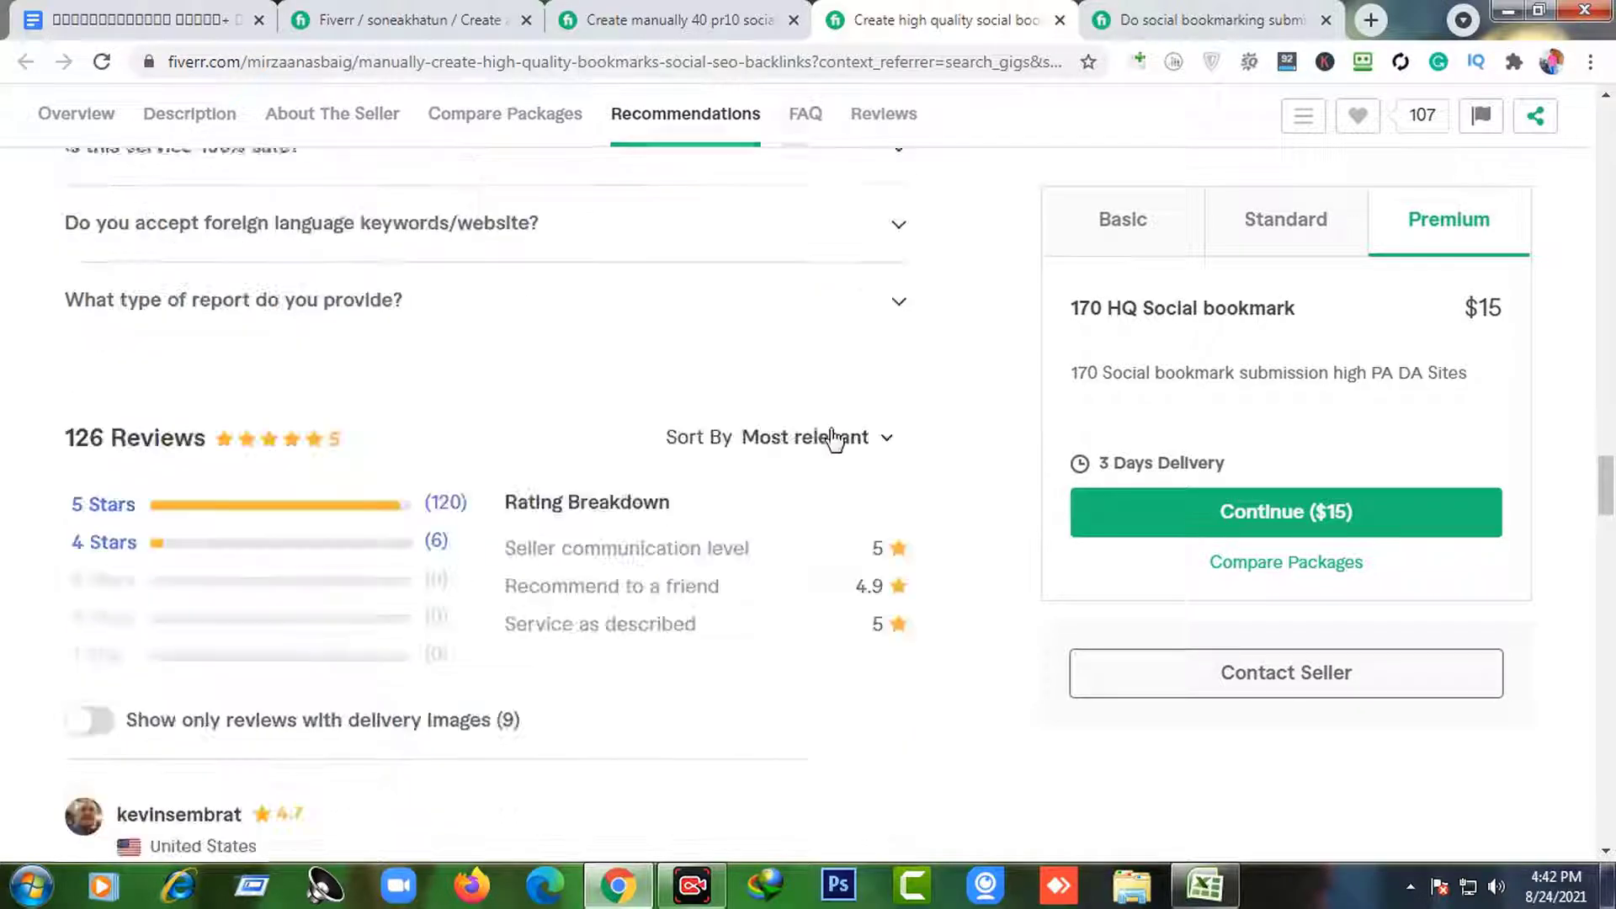
scroll(829, 436, "down", 10)
left_click(671, 19)
scroll(648, 539, "down", 6)
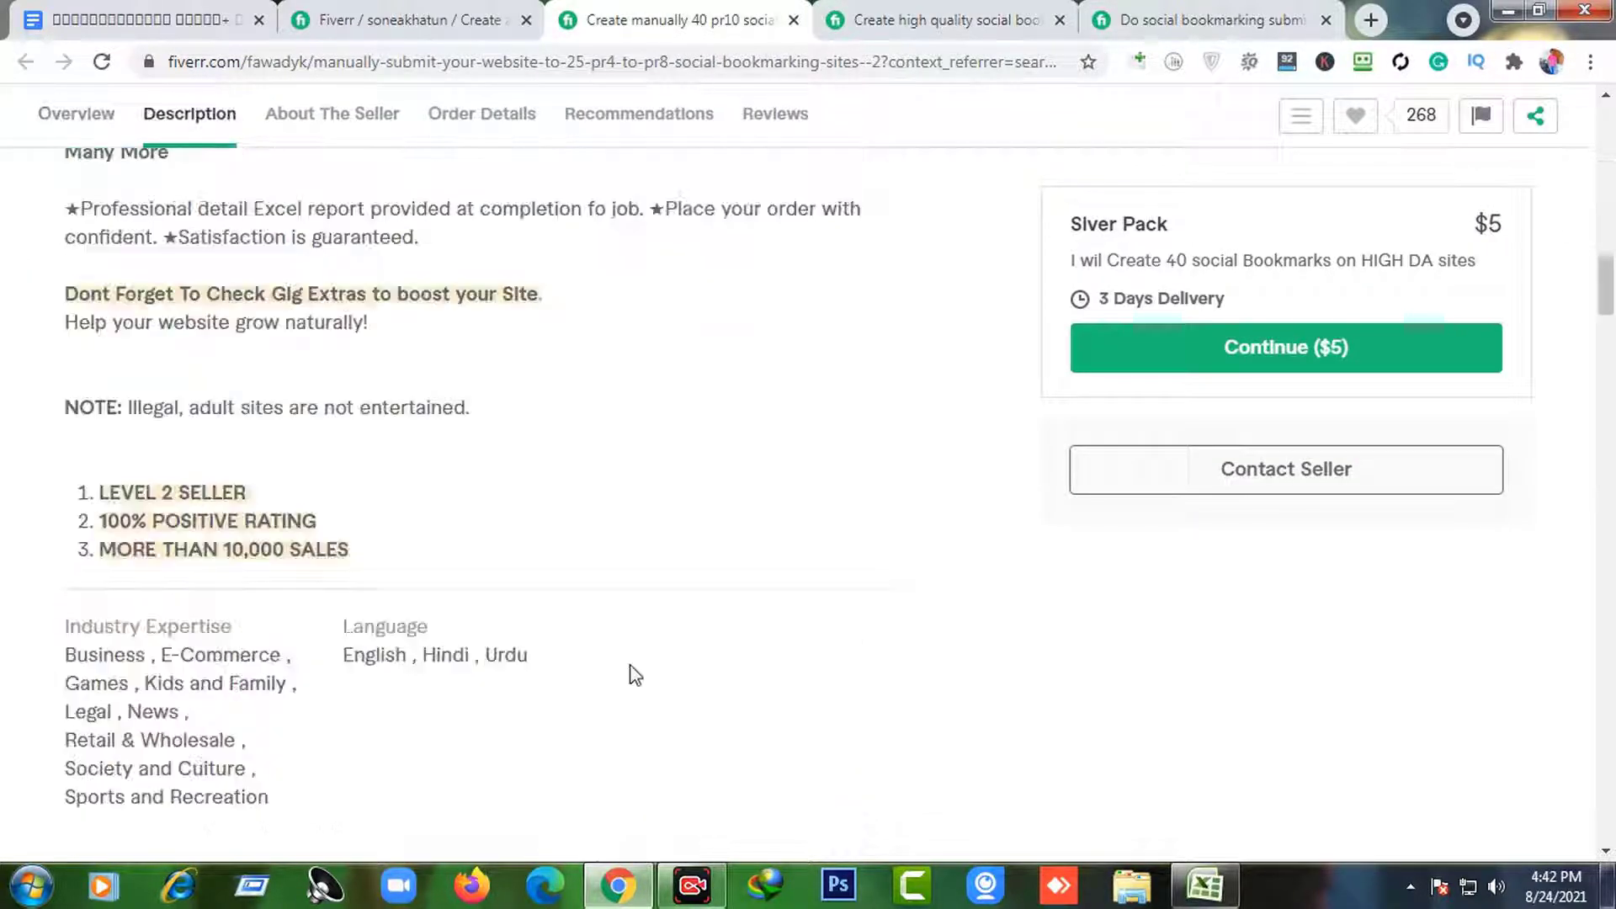
scroll(636, 675, "down", 20)
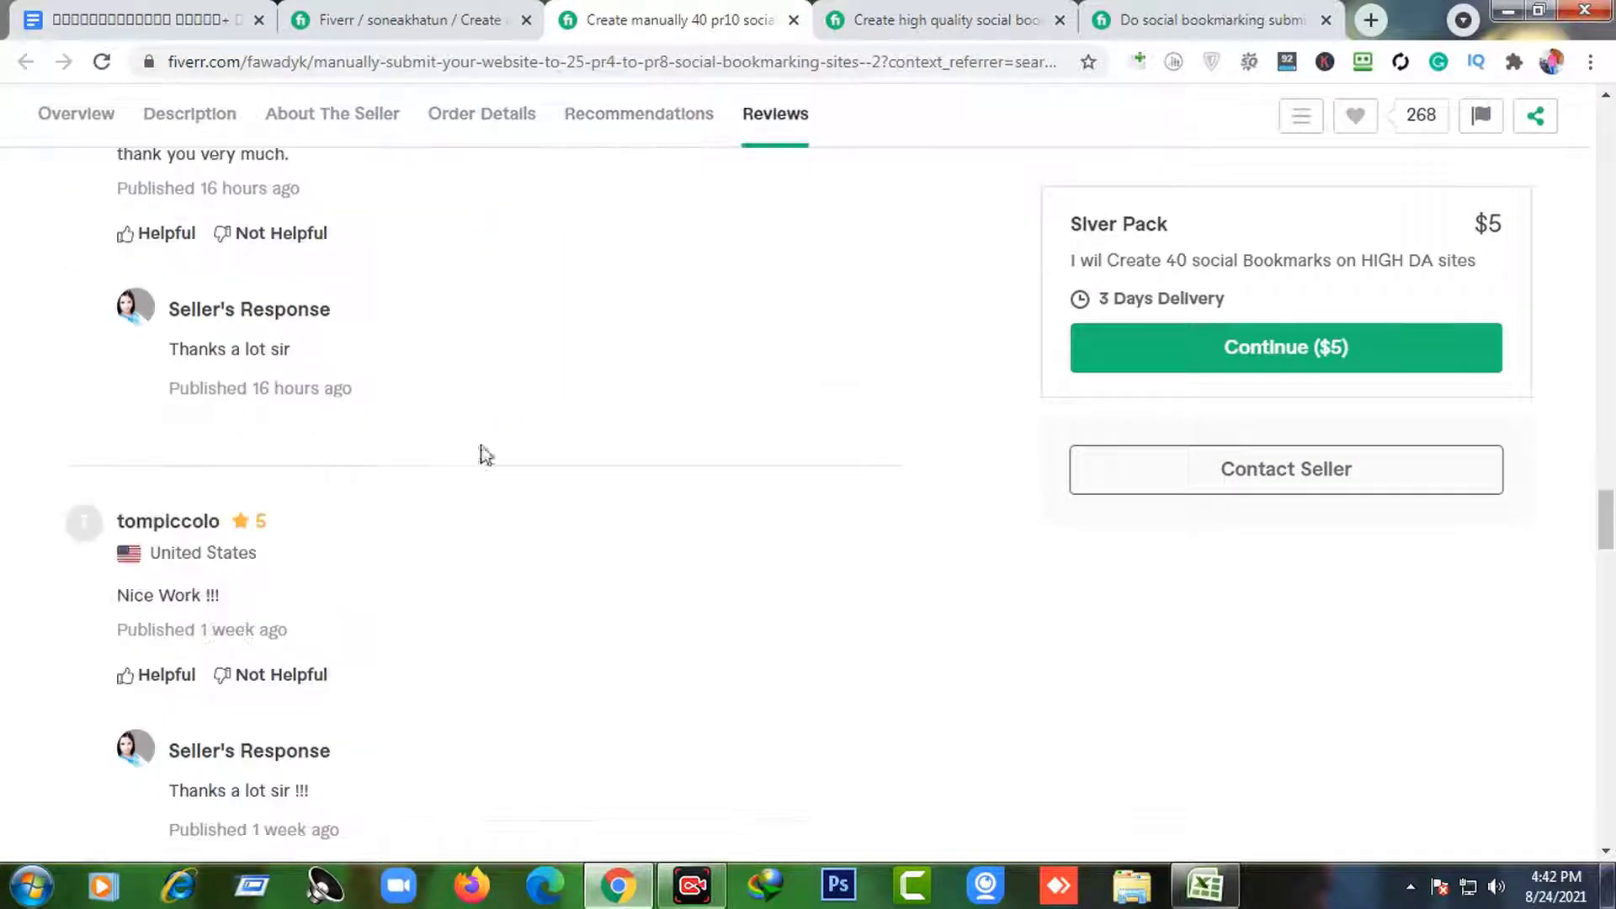
scroll(484, 454, "down", 12)
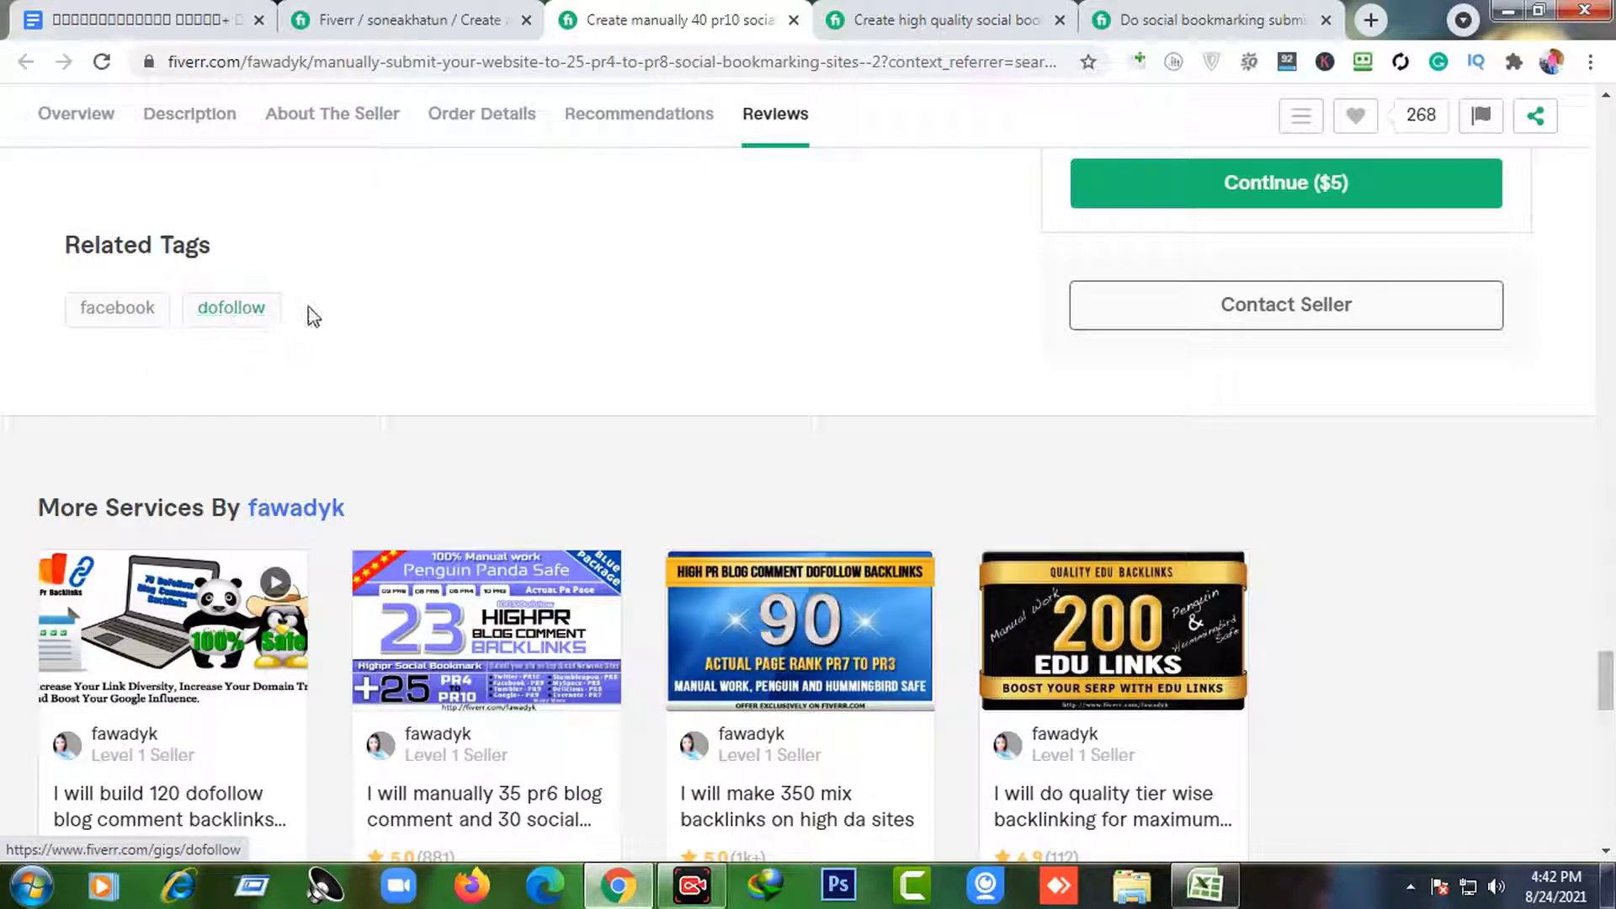
- Examine the related tags of the high quality social bookmarks gig and of the social bookmarking submission gig
left_click(960, 19)
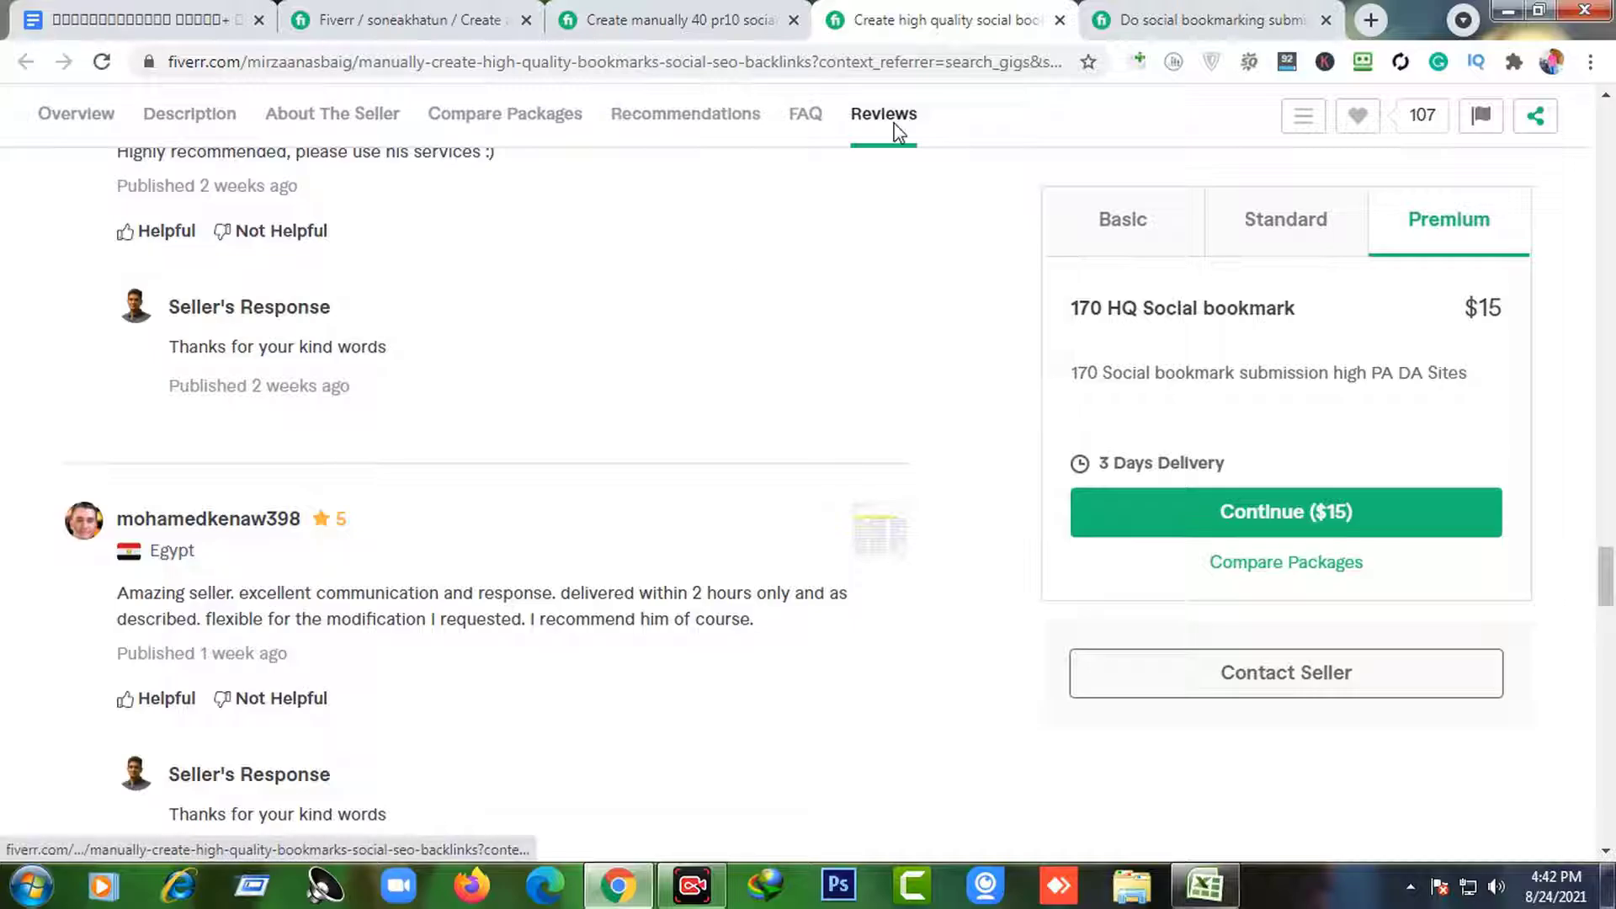
scroll(678, 306, "down", 17)
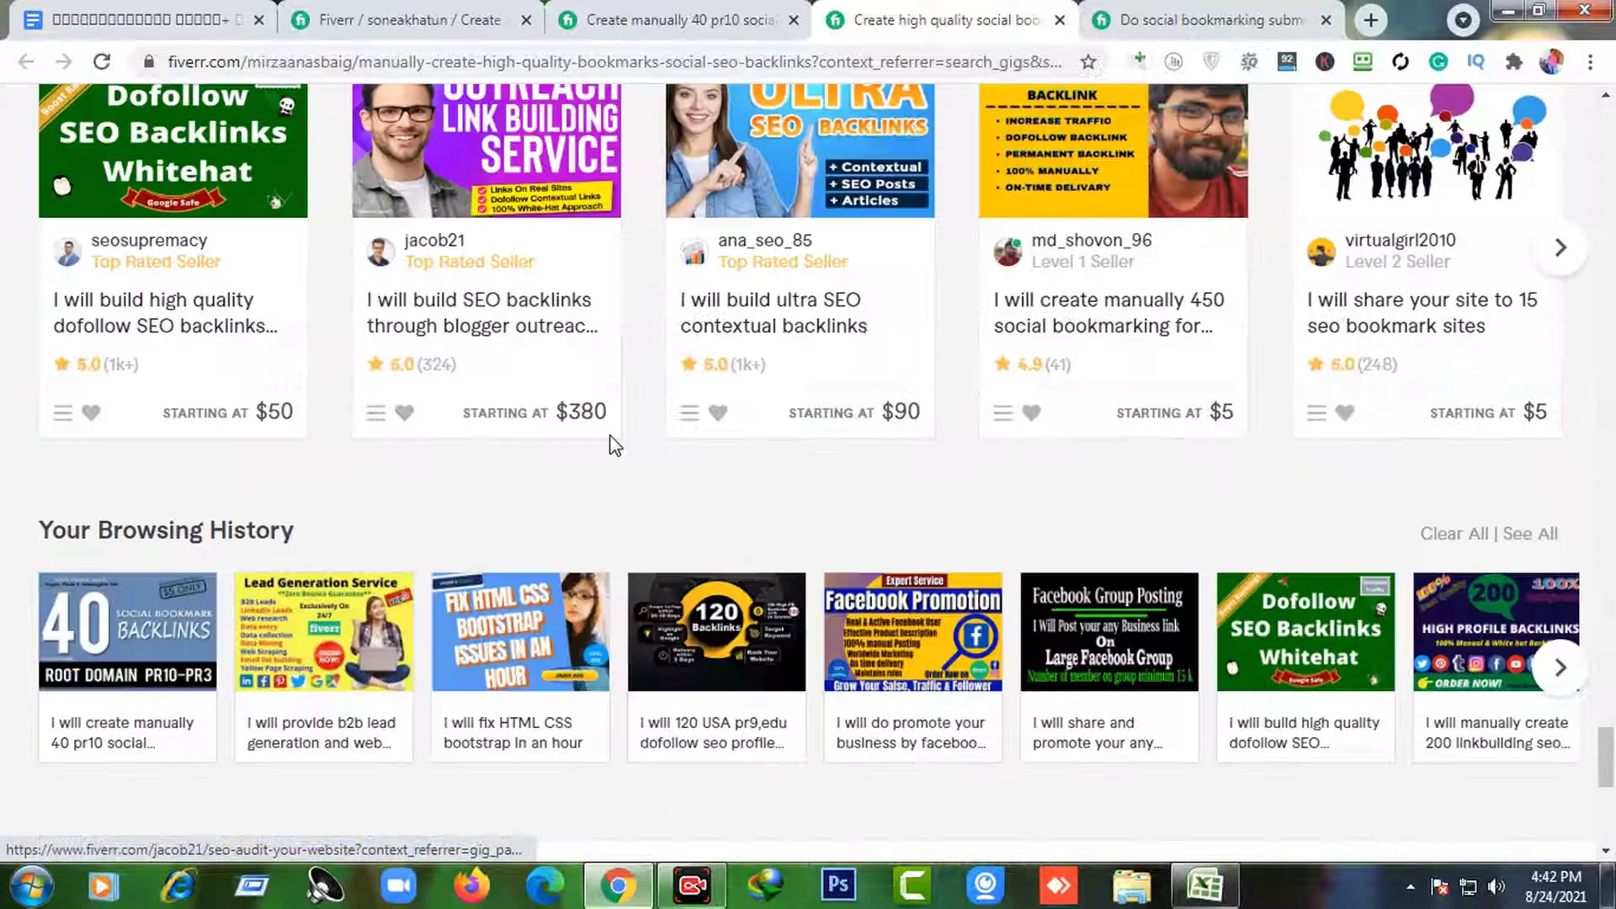
scroll(613, 444, "up", 10)
scroll(547, 449, "up", 4)
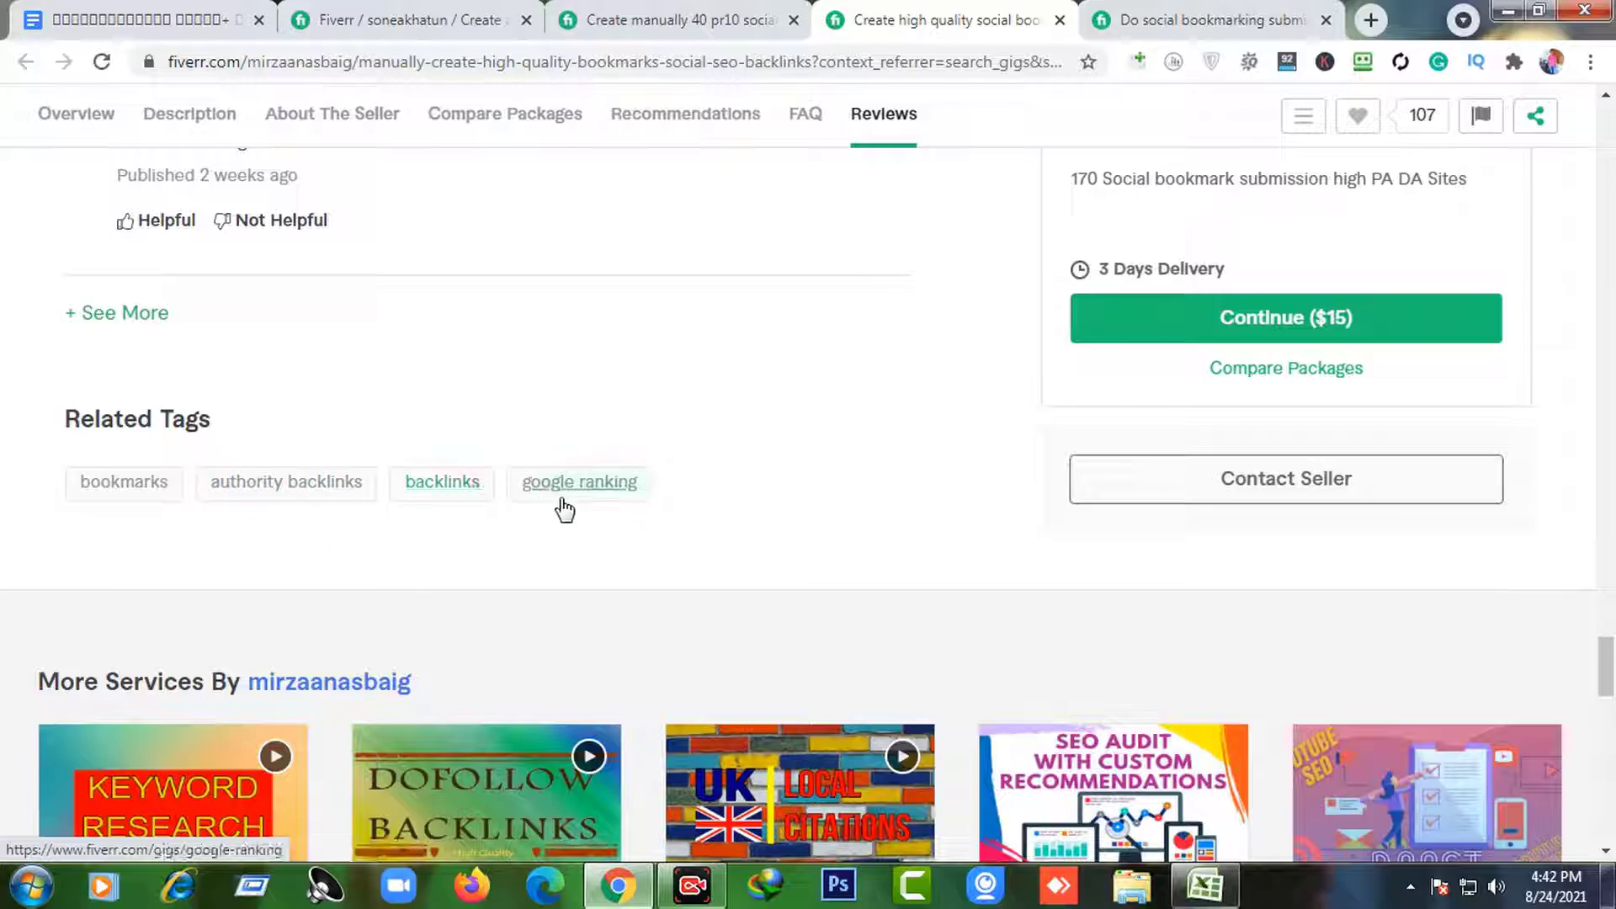
key("ctrl+Tab")
scroll(765, 429, "down", 15)
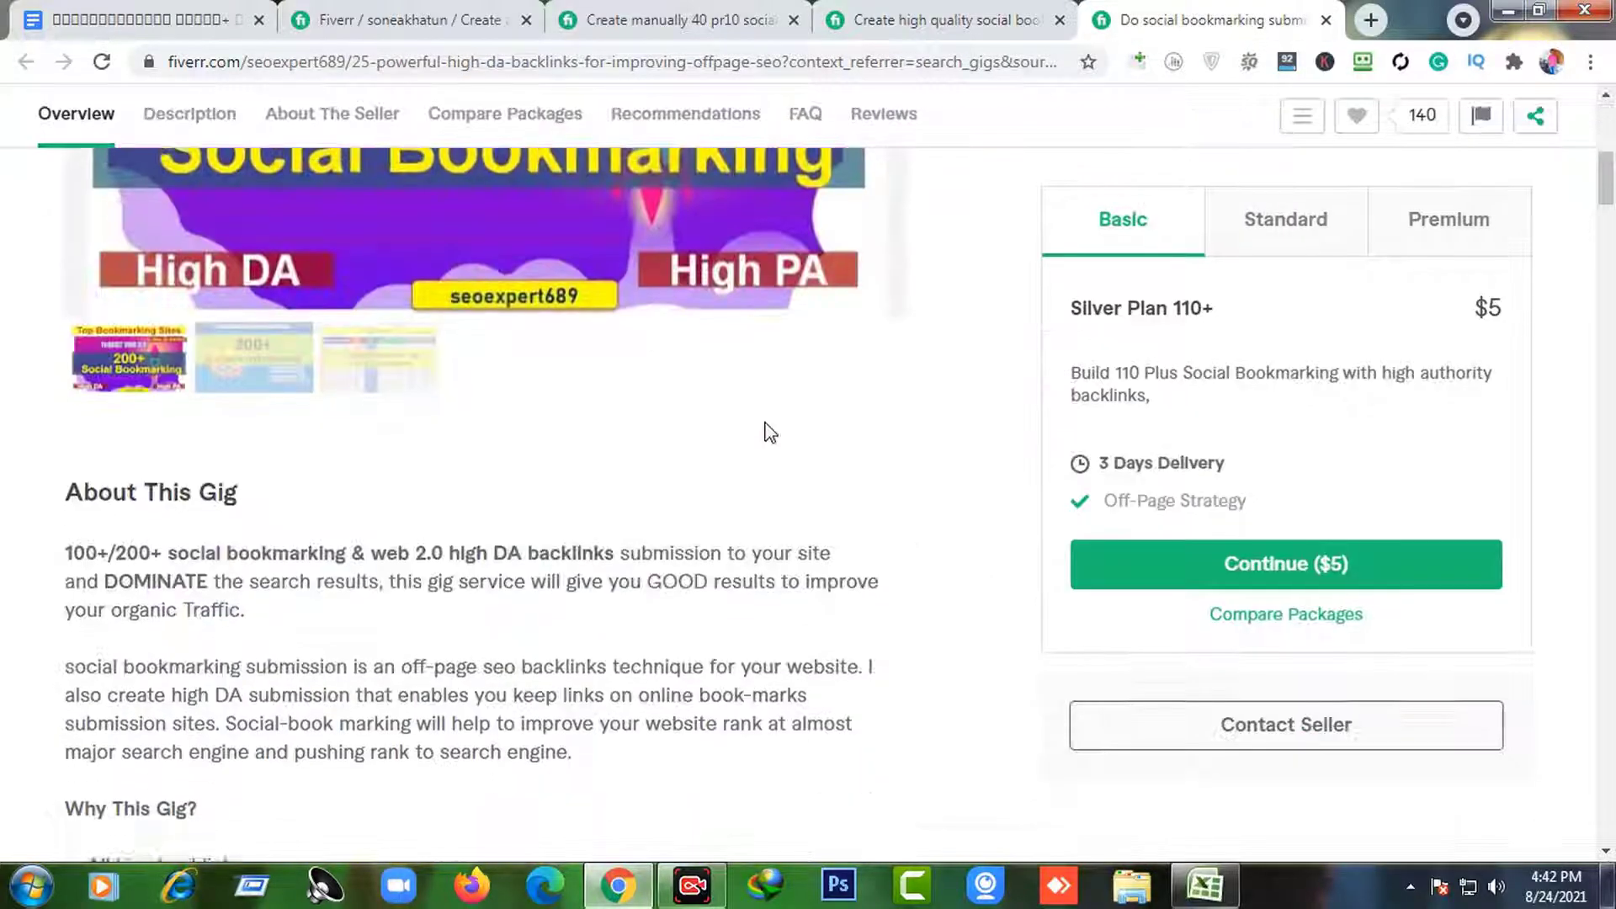
scroll(759, 444, "down", 20)
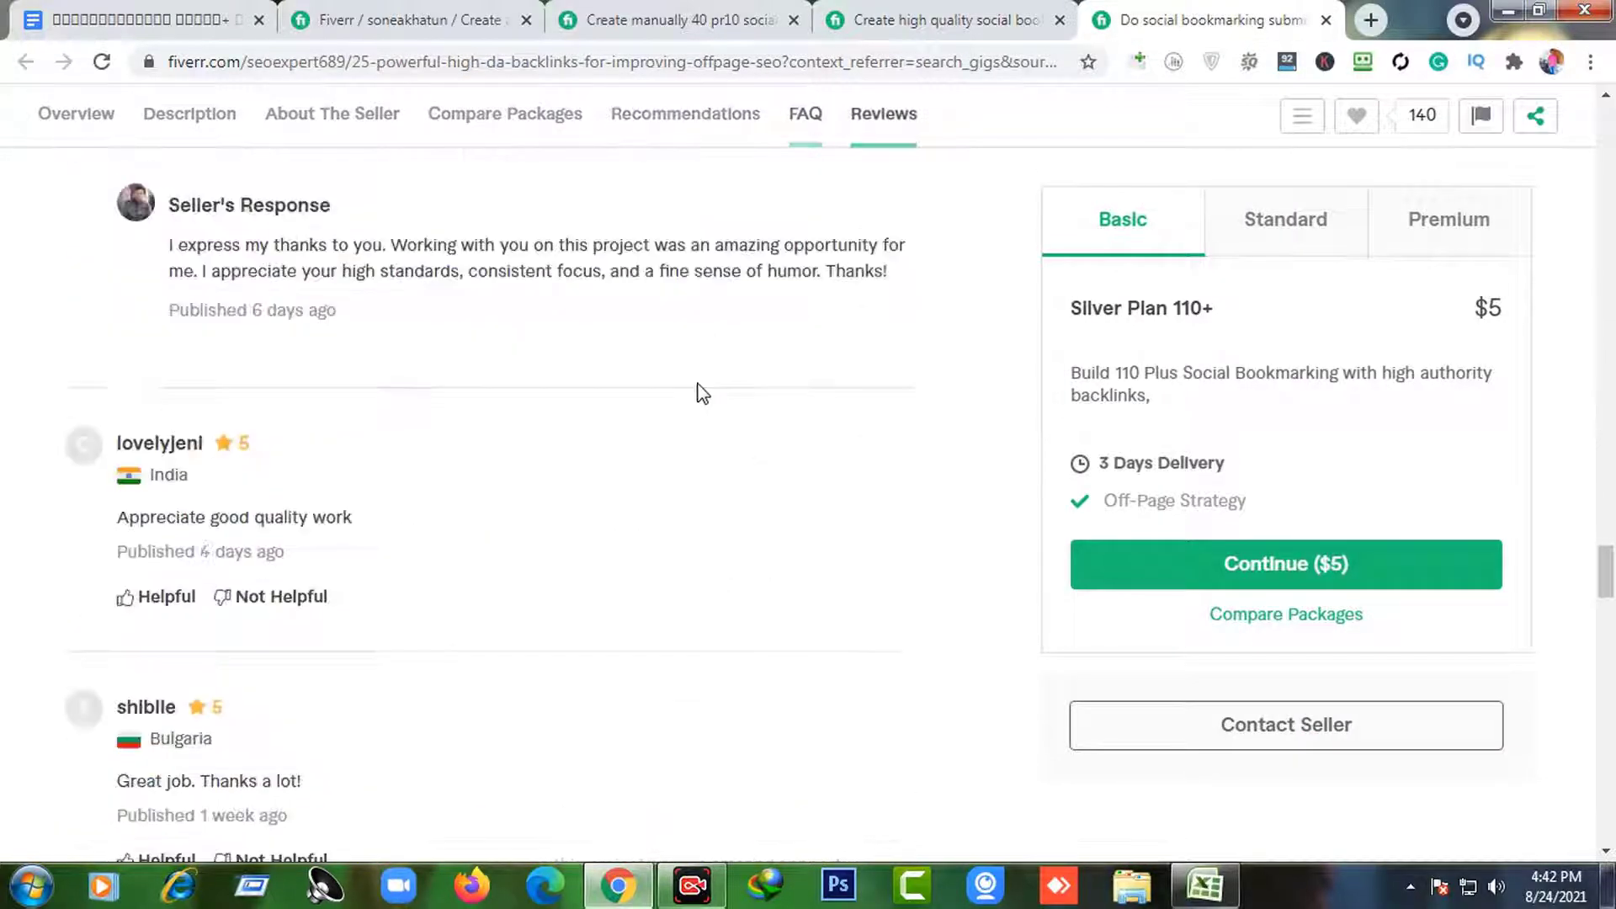
scroll(703, 387, "down", 10)
scroll(704, 379, "up", 6)
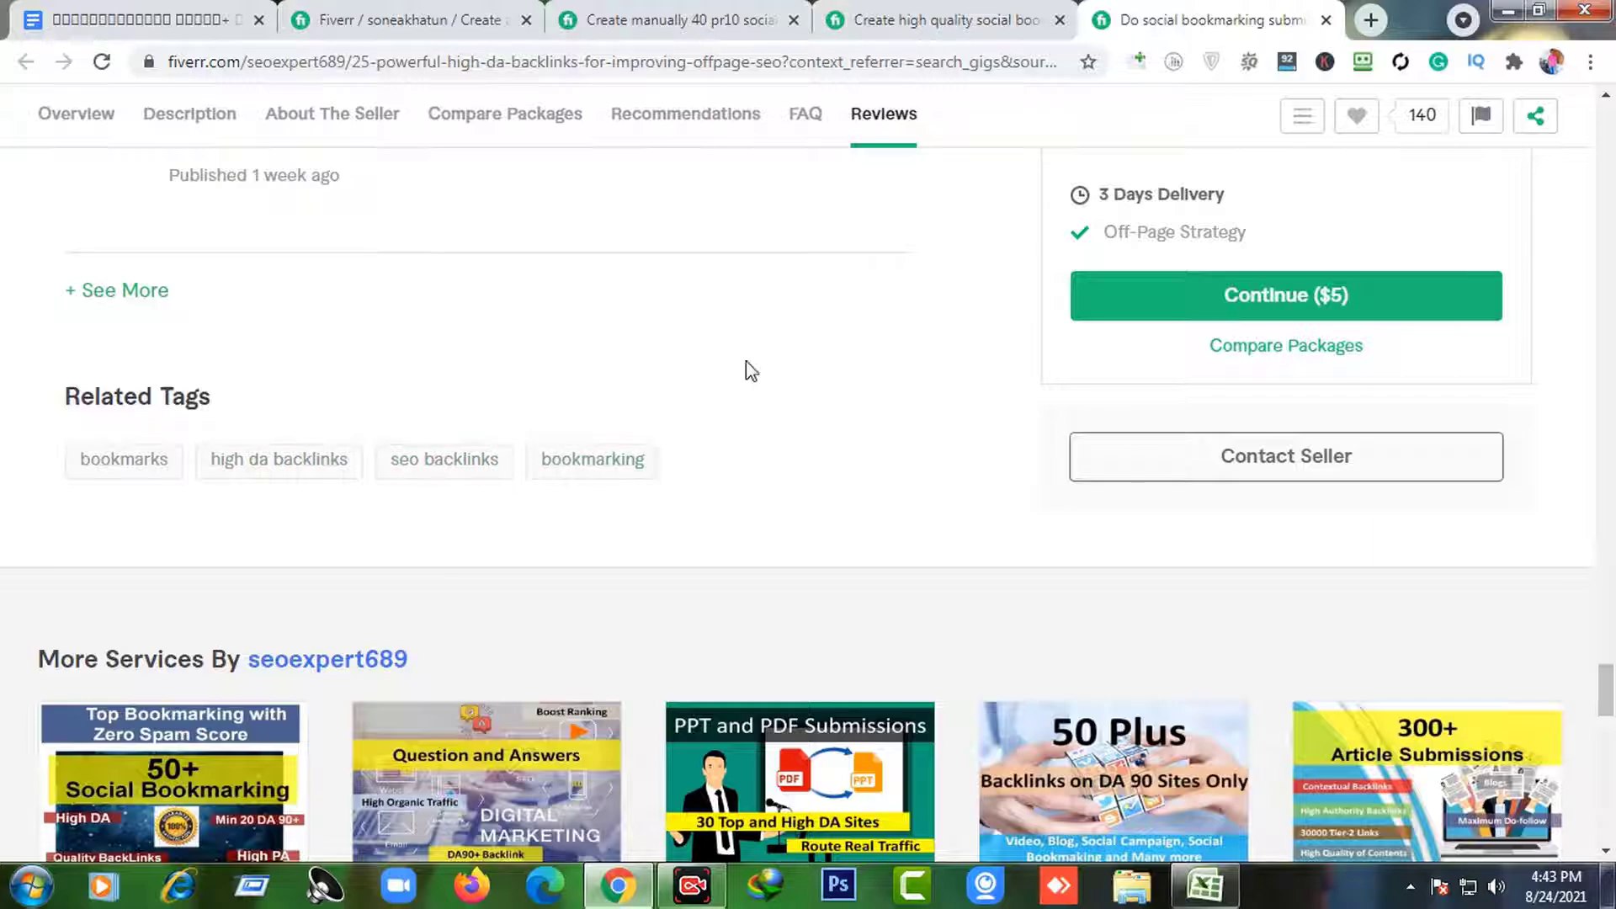
- Add the search tags "High DA backlinks", "SEO backlinks" and "Bookmarks" to the new gig
left_click(488, 19)
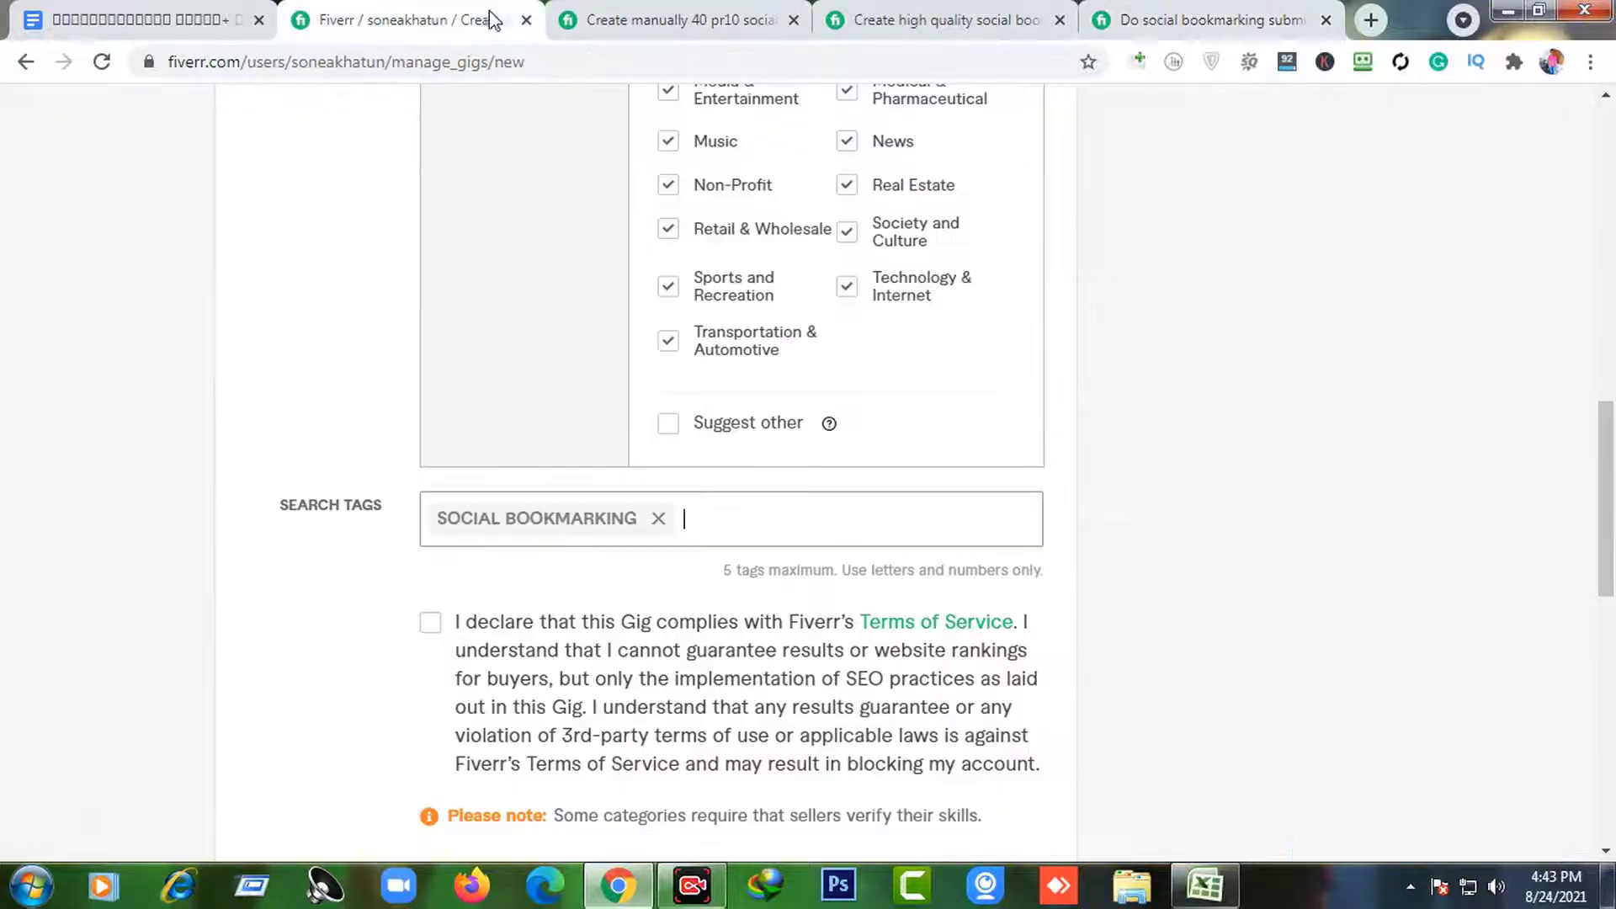
left_click(782, 501)
type("High DaA")
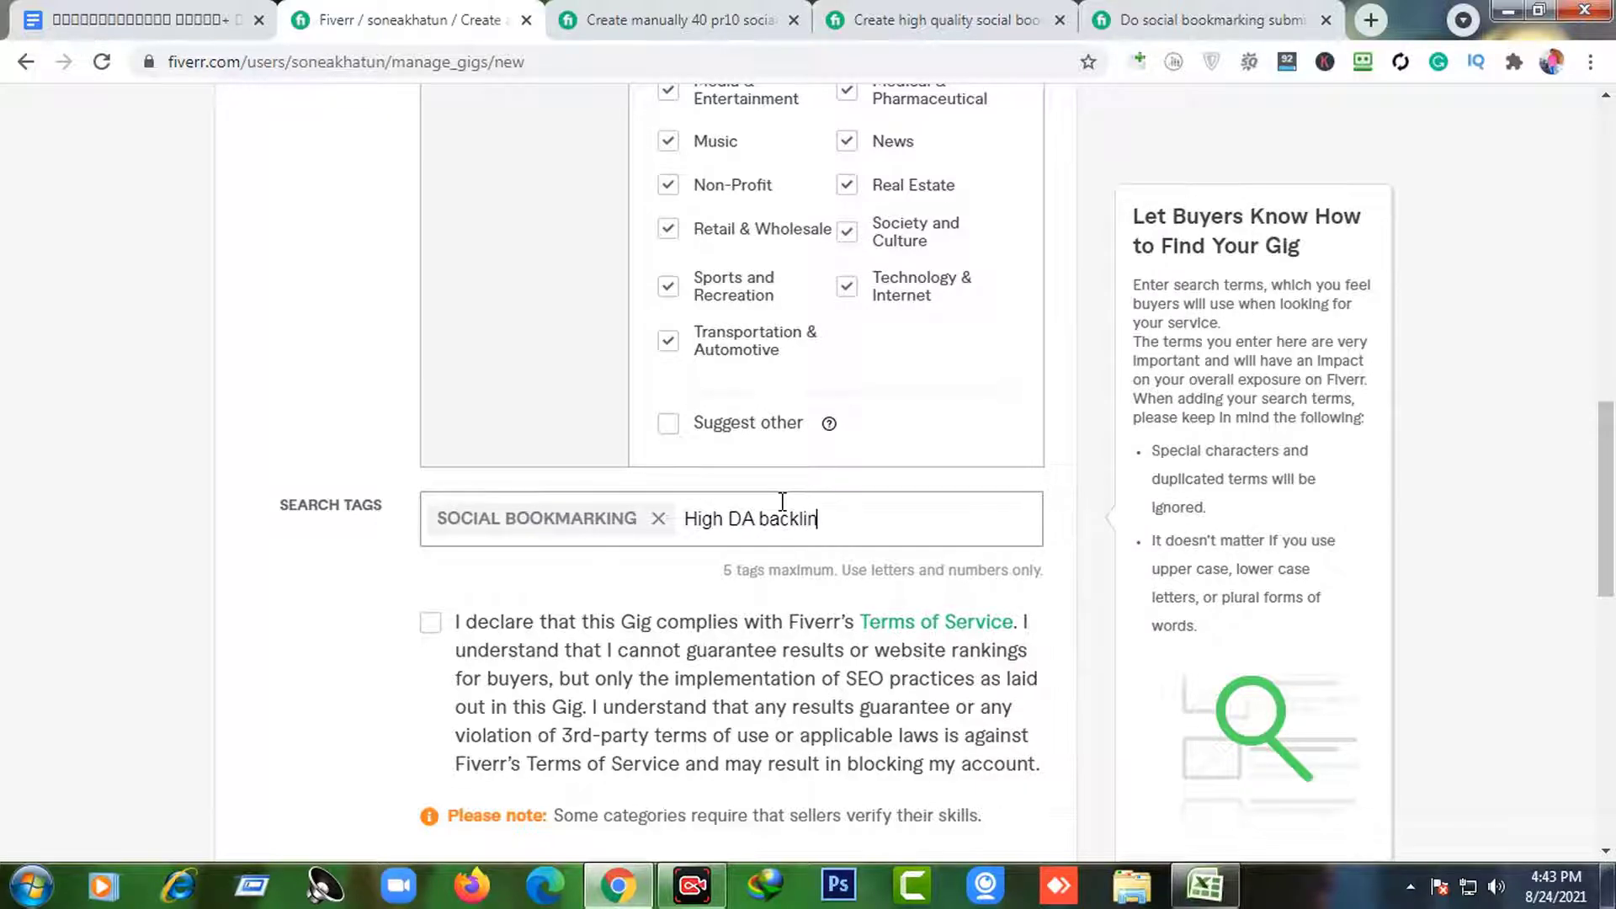
key("Return")
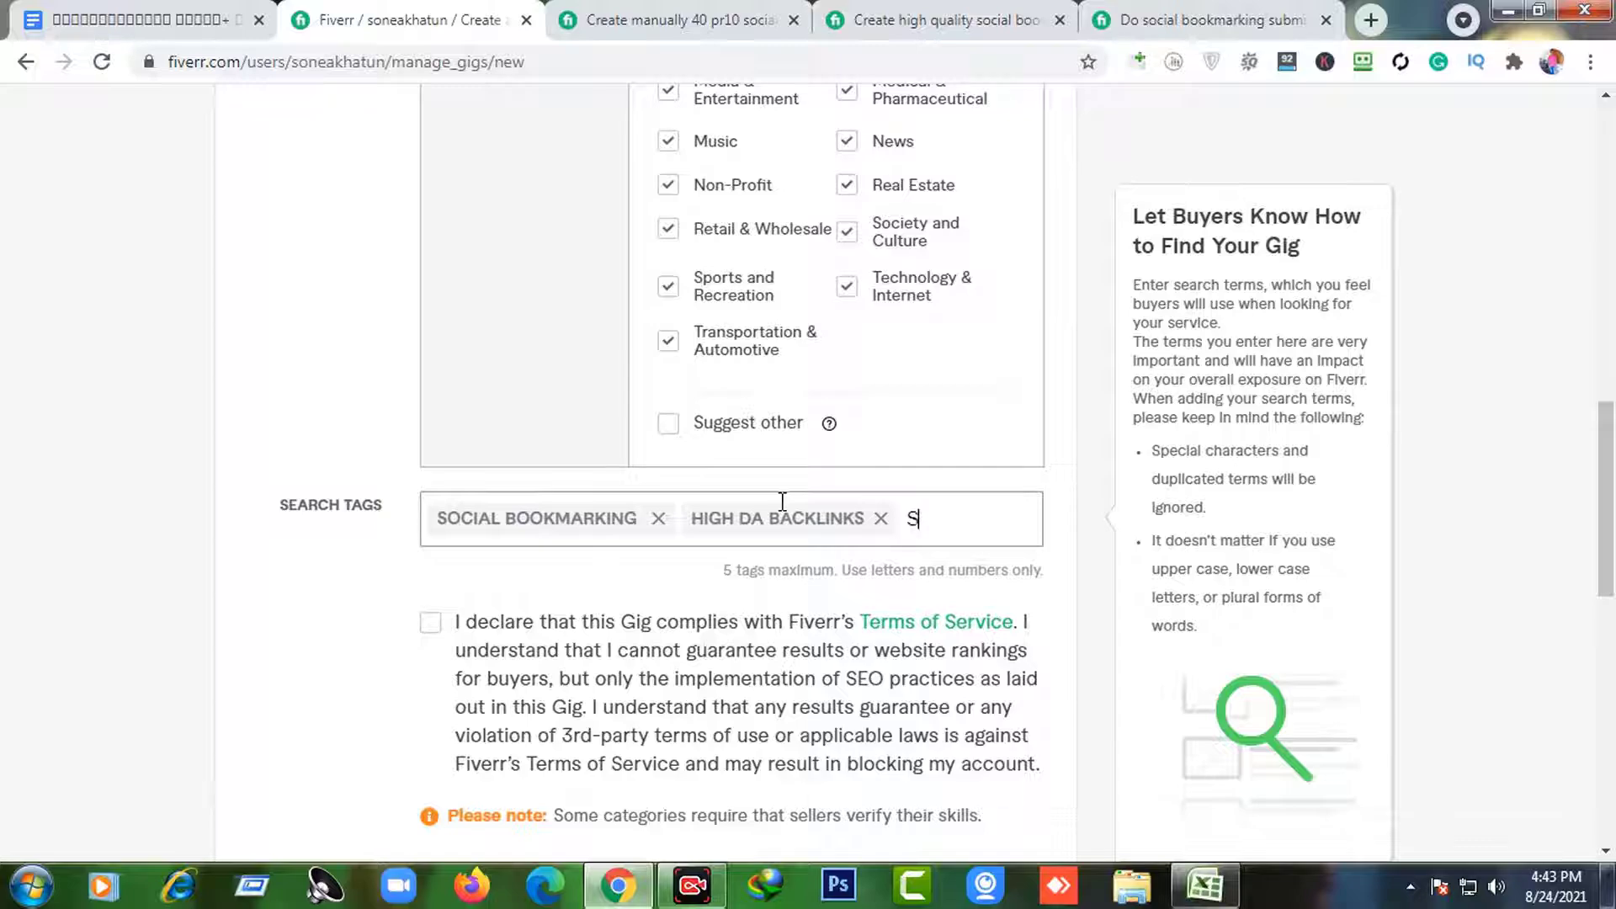
type("SEO backlinks")
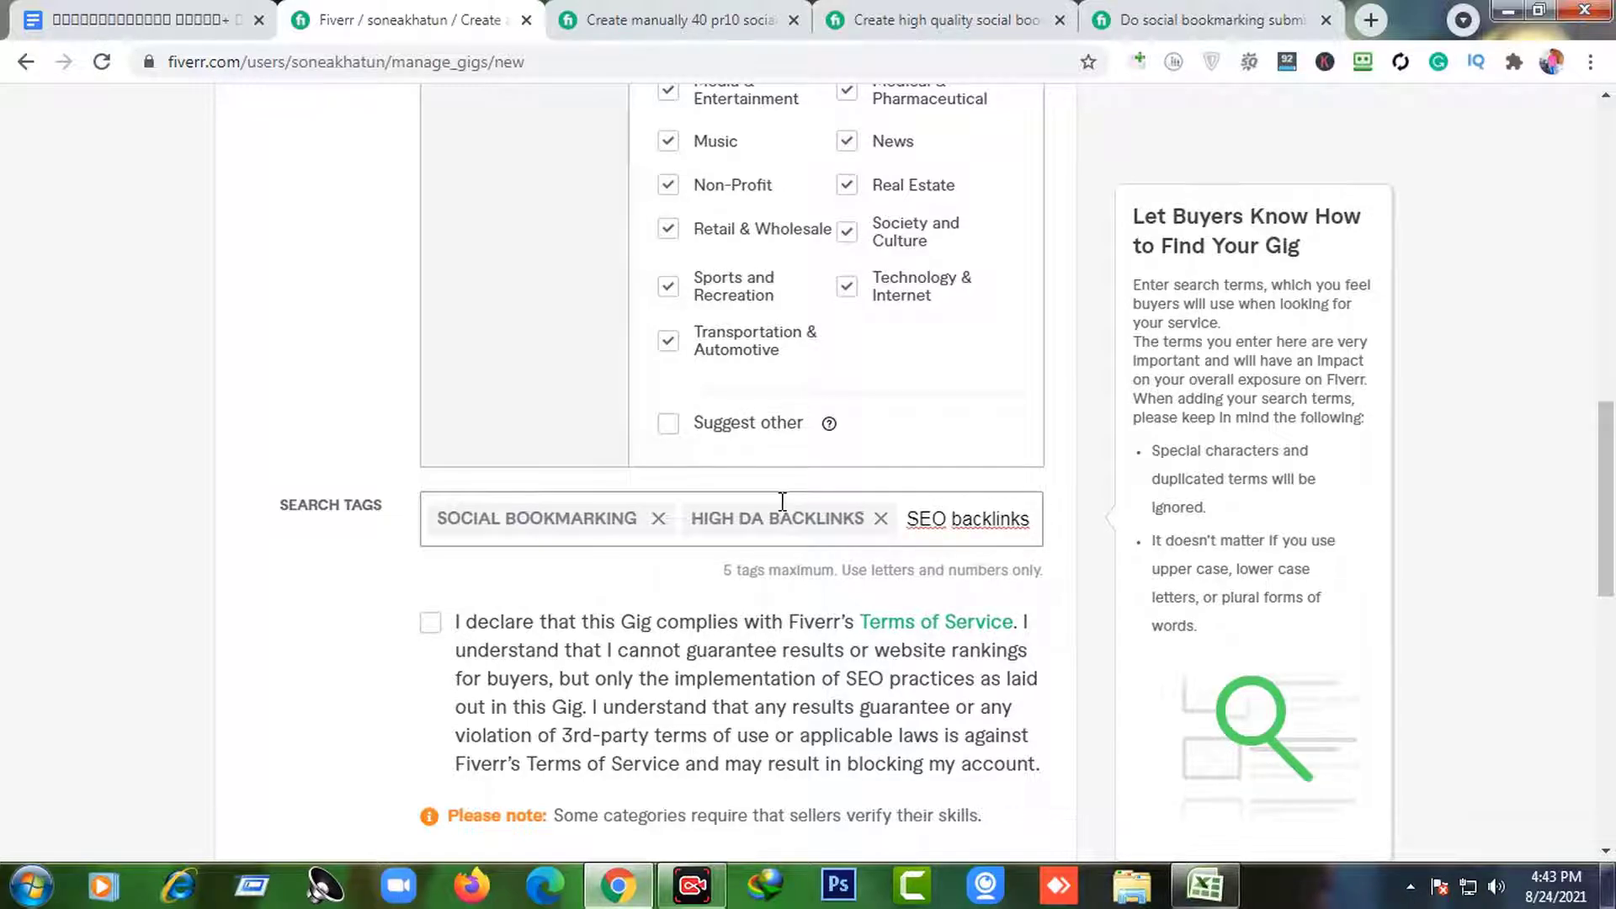
key("Return")
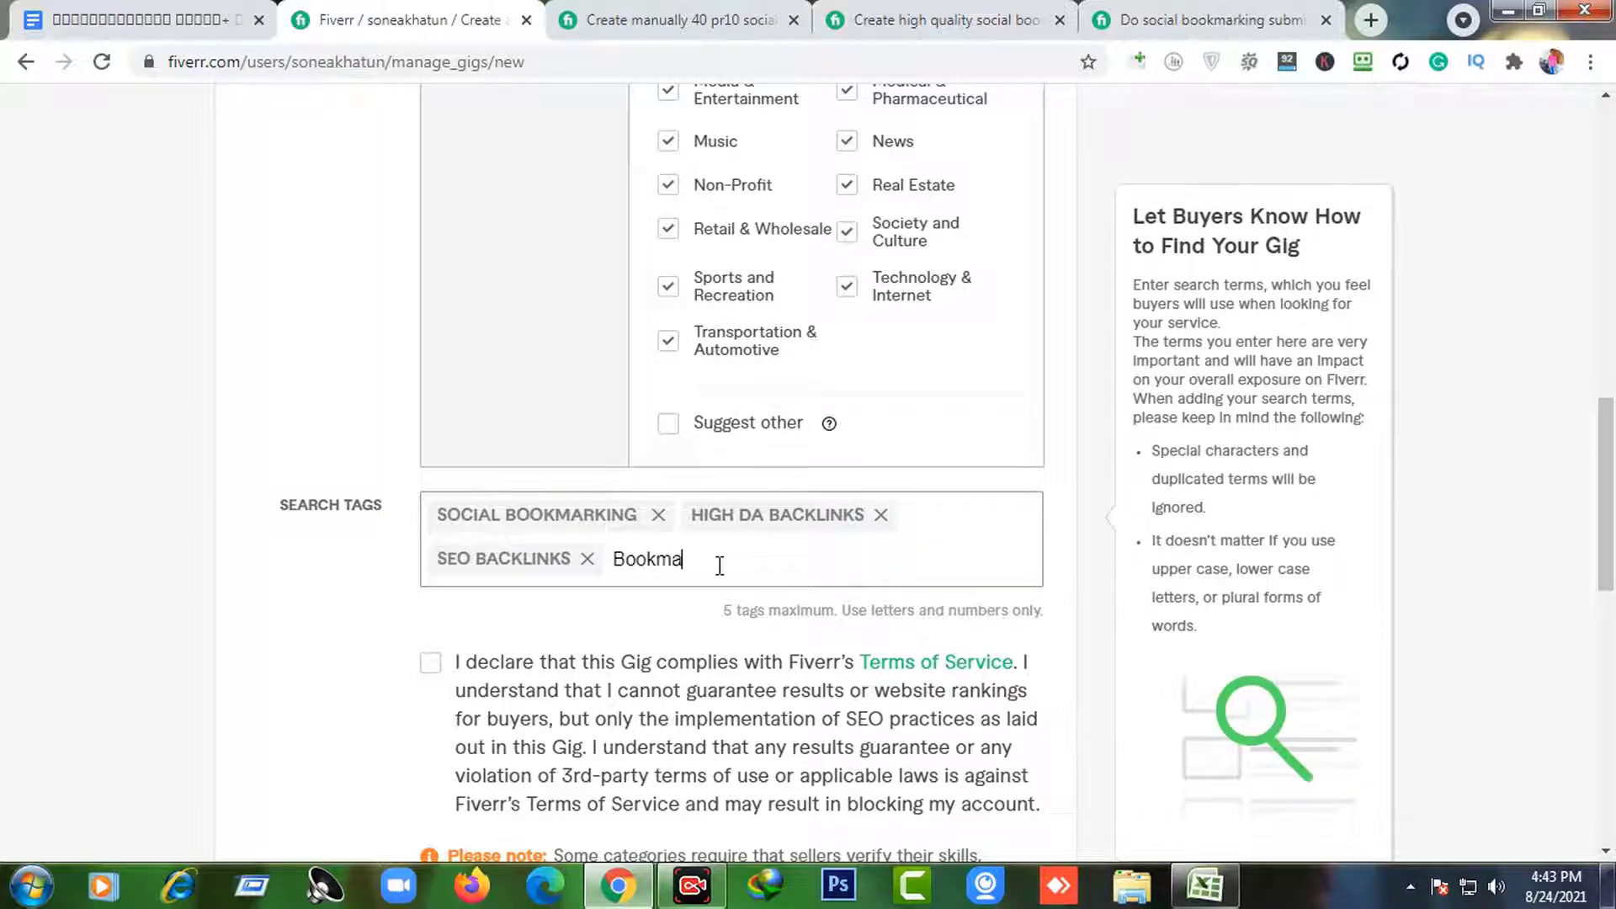
key("Return")
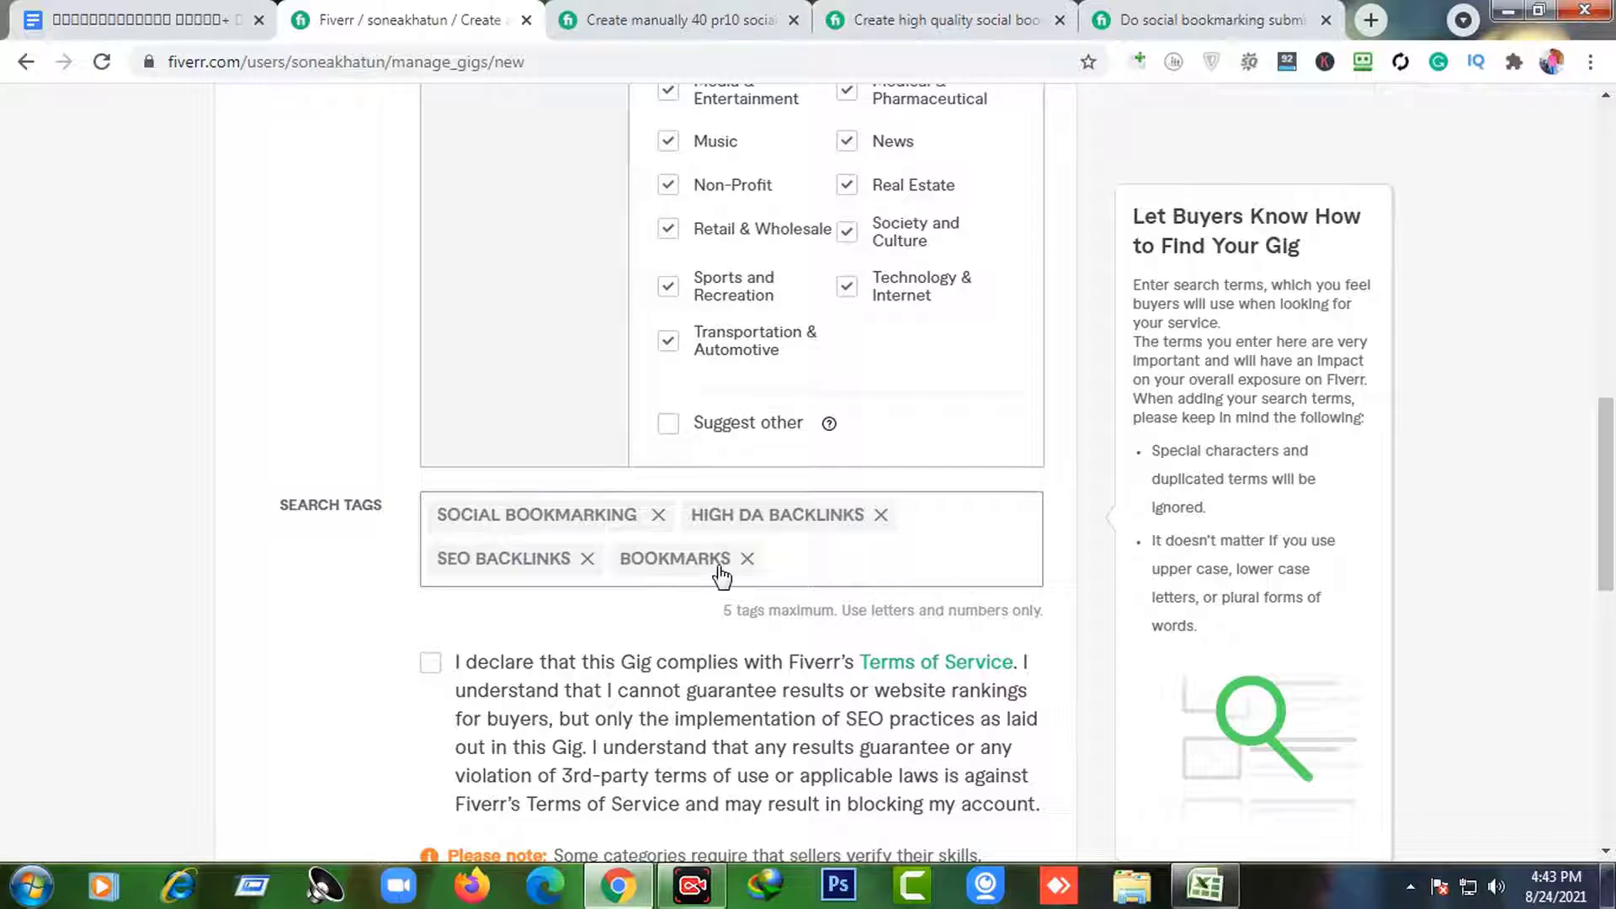
- Recheck the related tags of the social bookmarking submission gig and add "Bookmarking" as the new gig's fifth search tag
left_click(1208, 17)
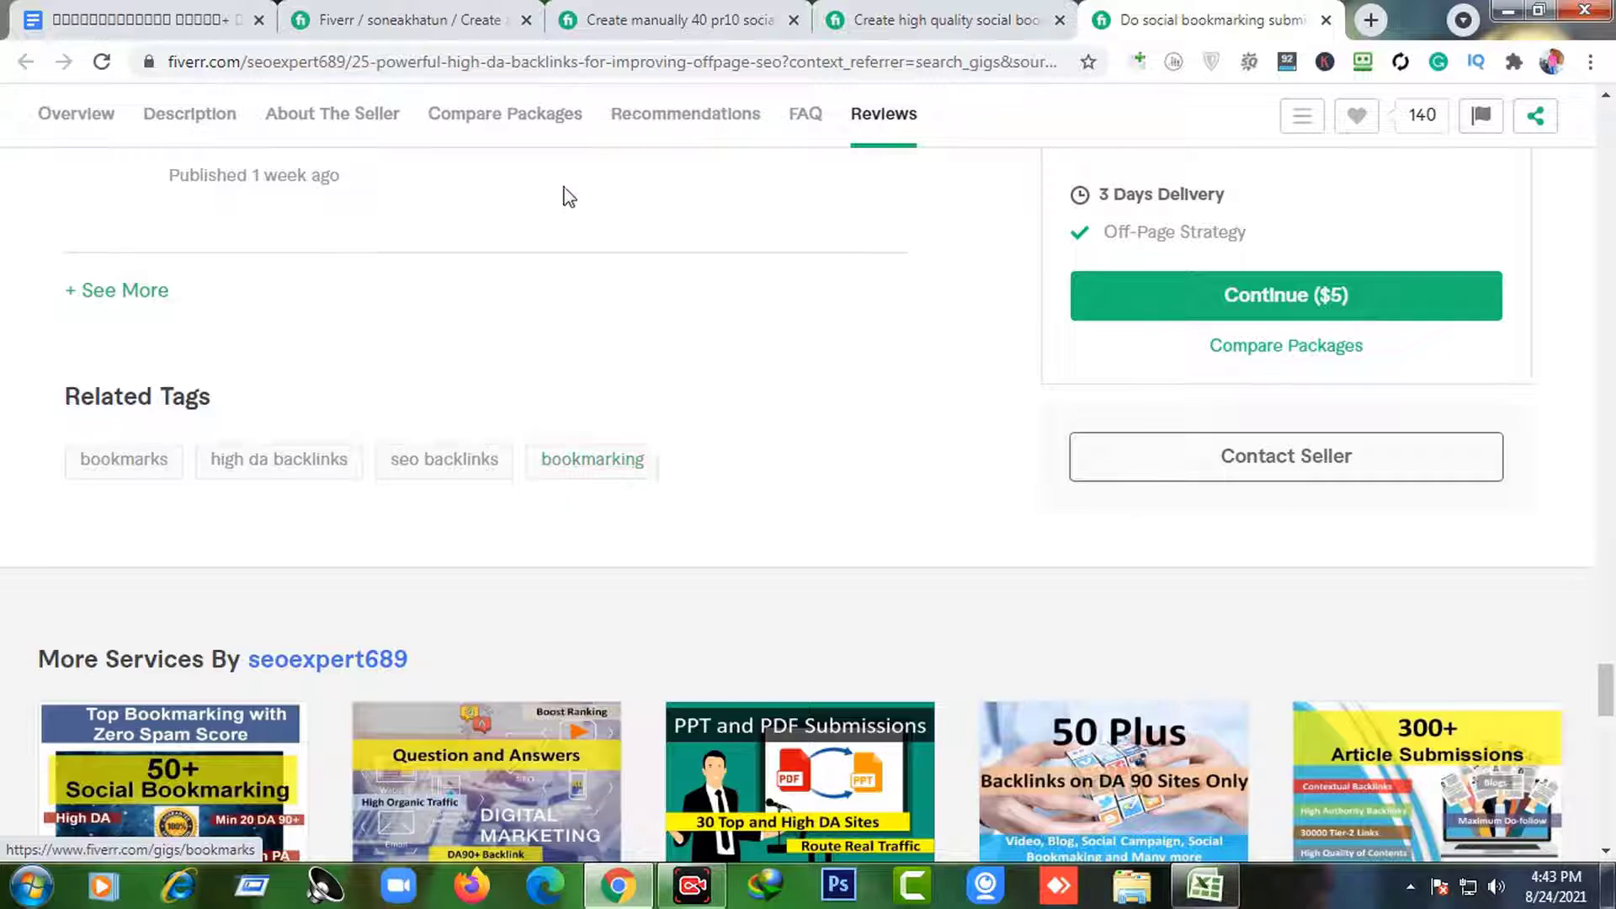
left_click(246, 5)
left_click(320, 15)
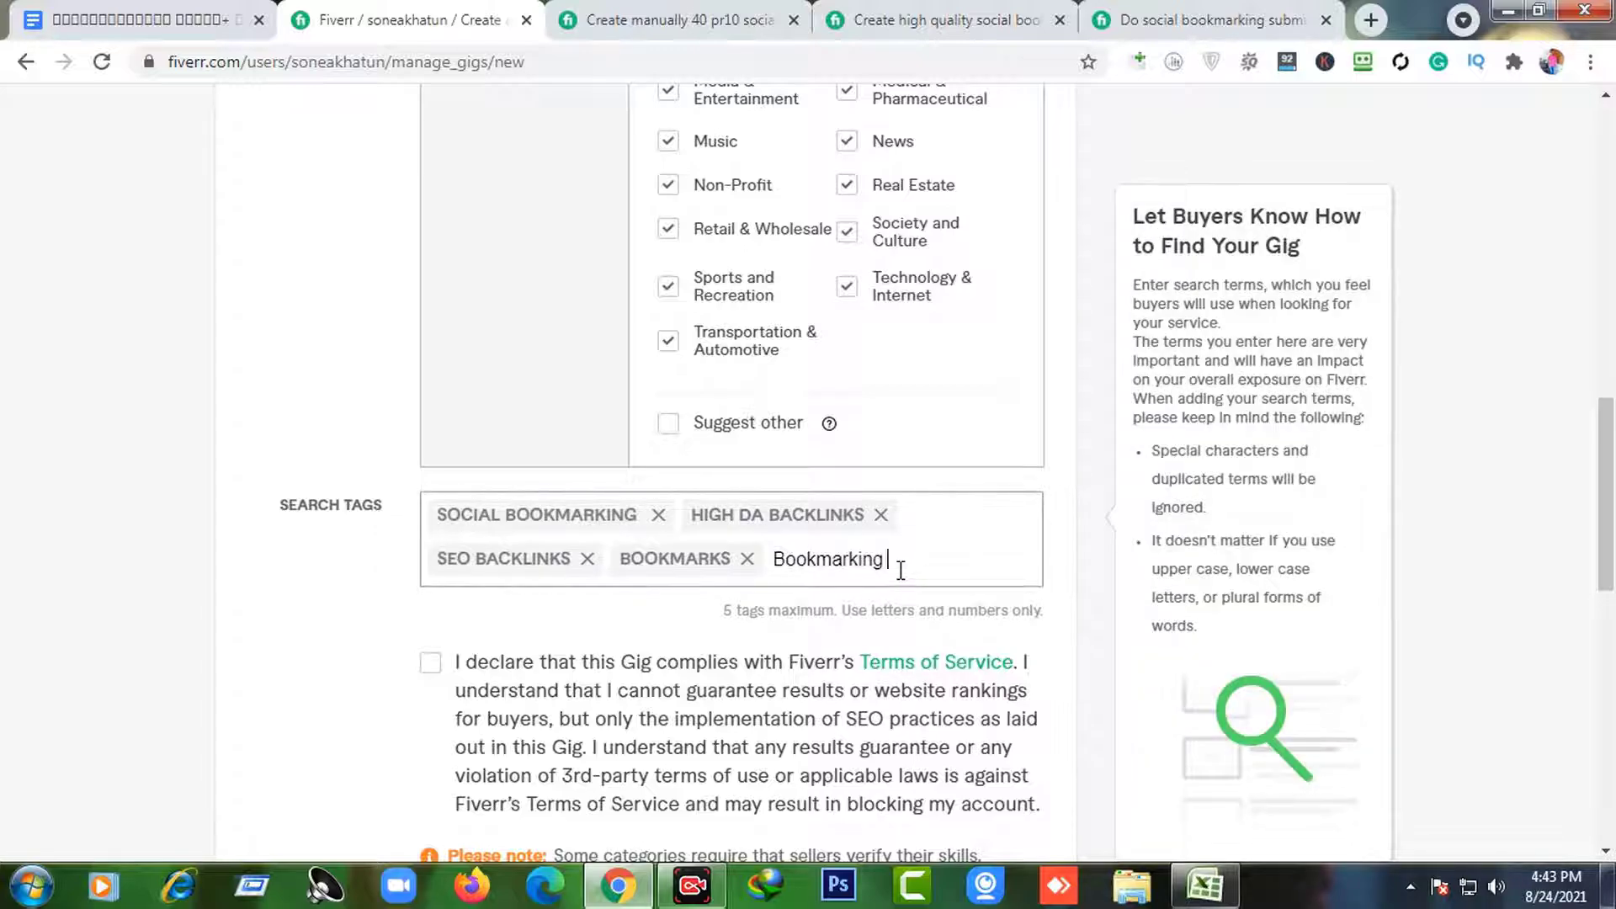
key("Return")
- Accept the declaration that the gig complies with Fiverr's Terms of Service and review the completed overview form
scroll(527, 624, "down", 3)
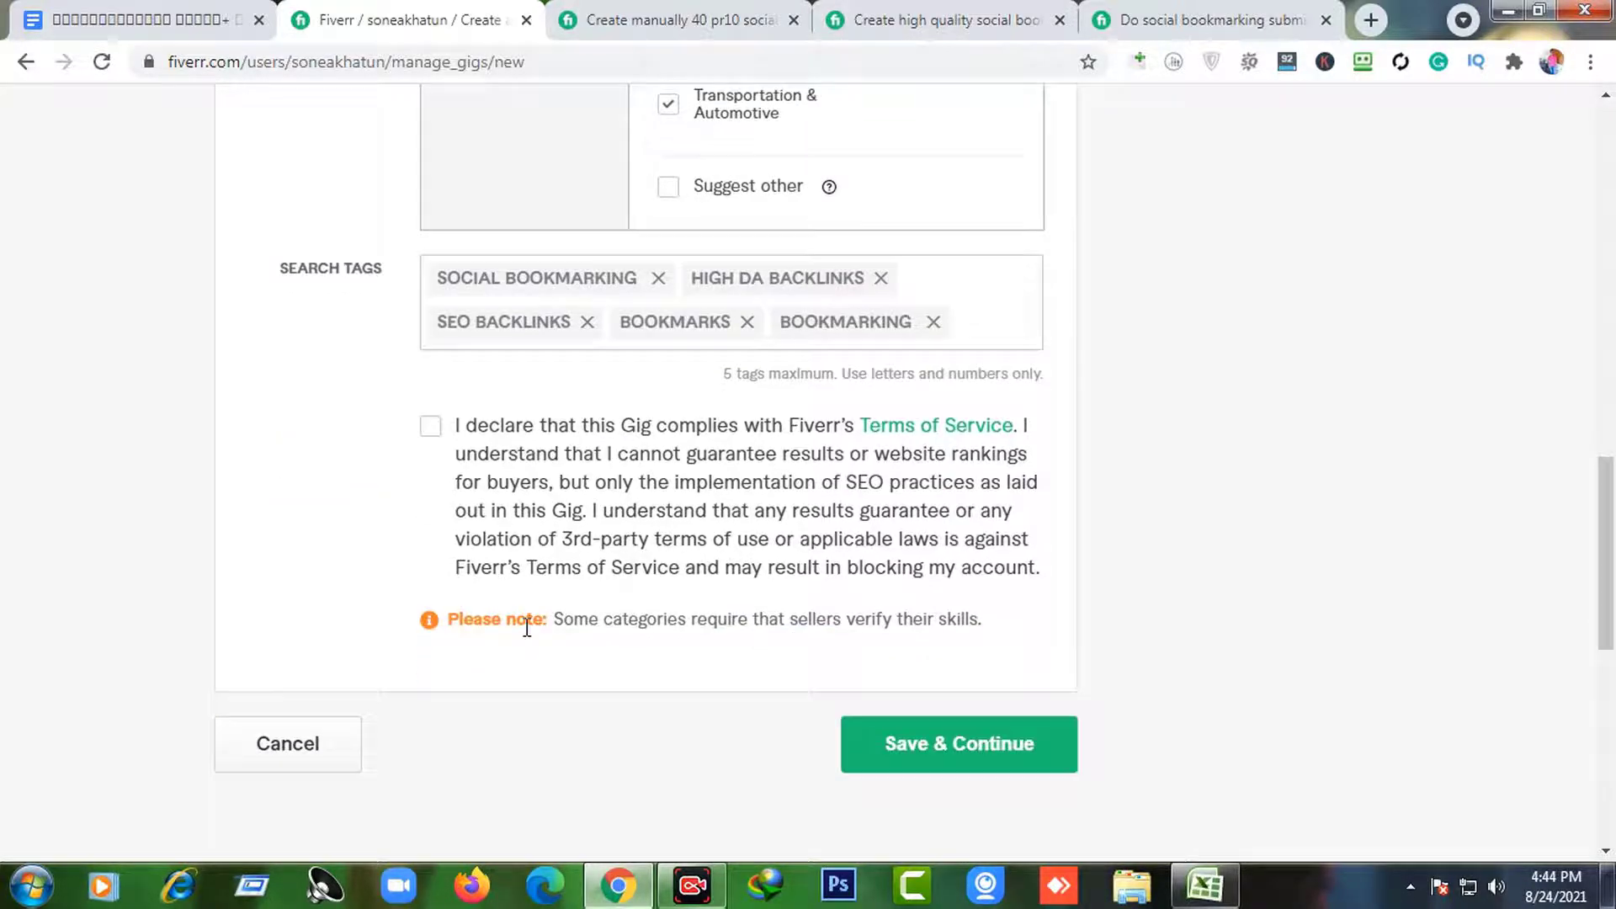
left_click(432, 438)
scroll(690, 463, "up", 7)
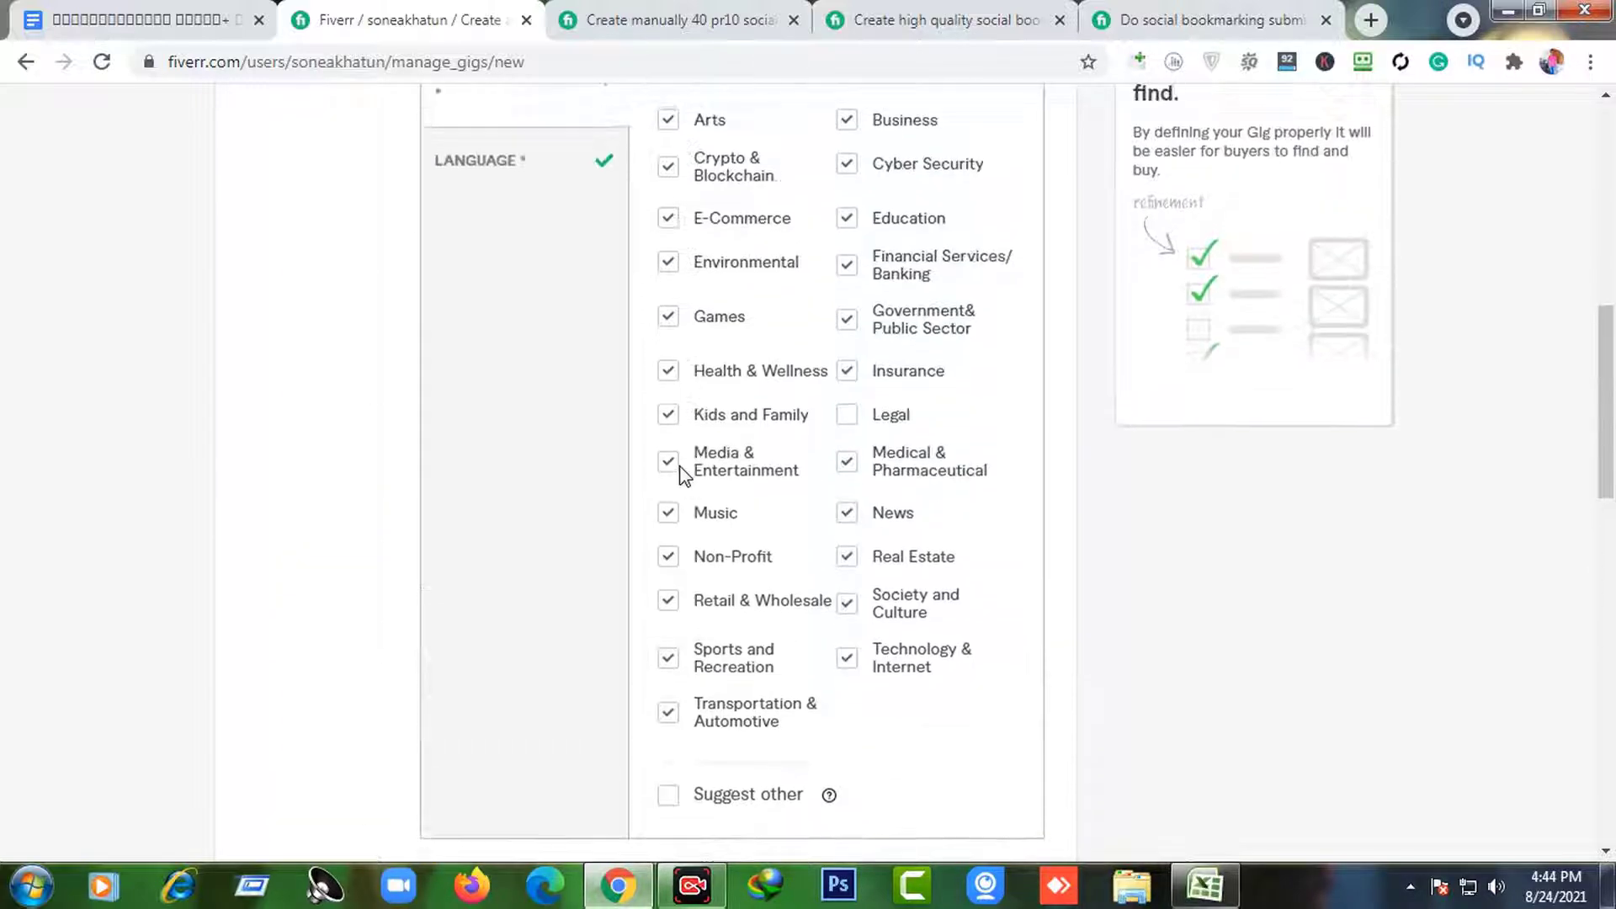
scroll(680, 472, "up", 4)
scroll(680, 471, "down", 11)
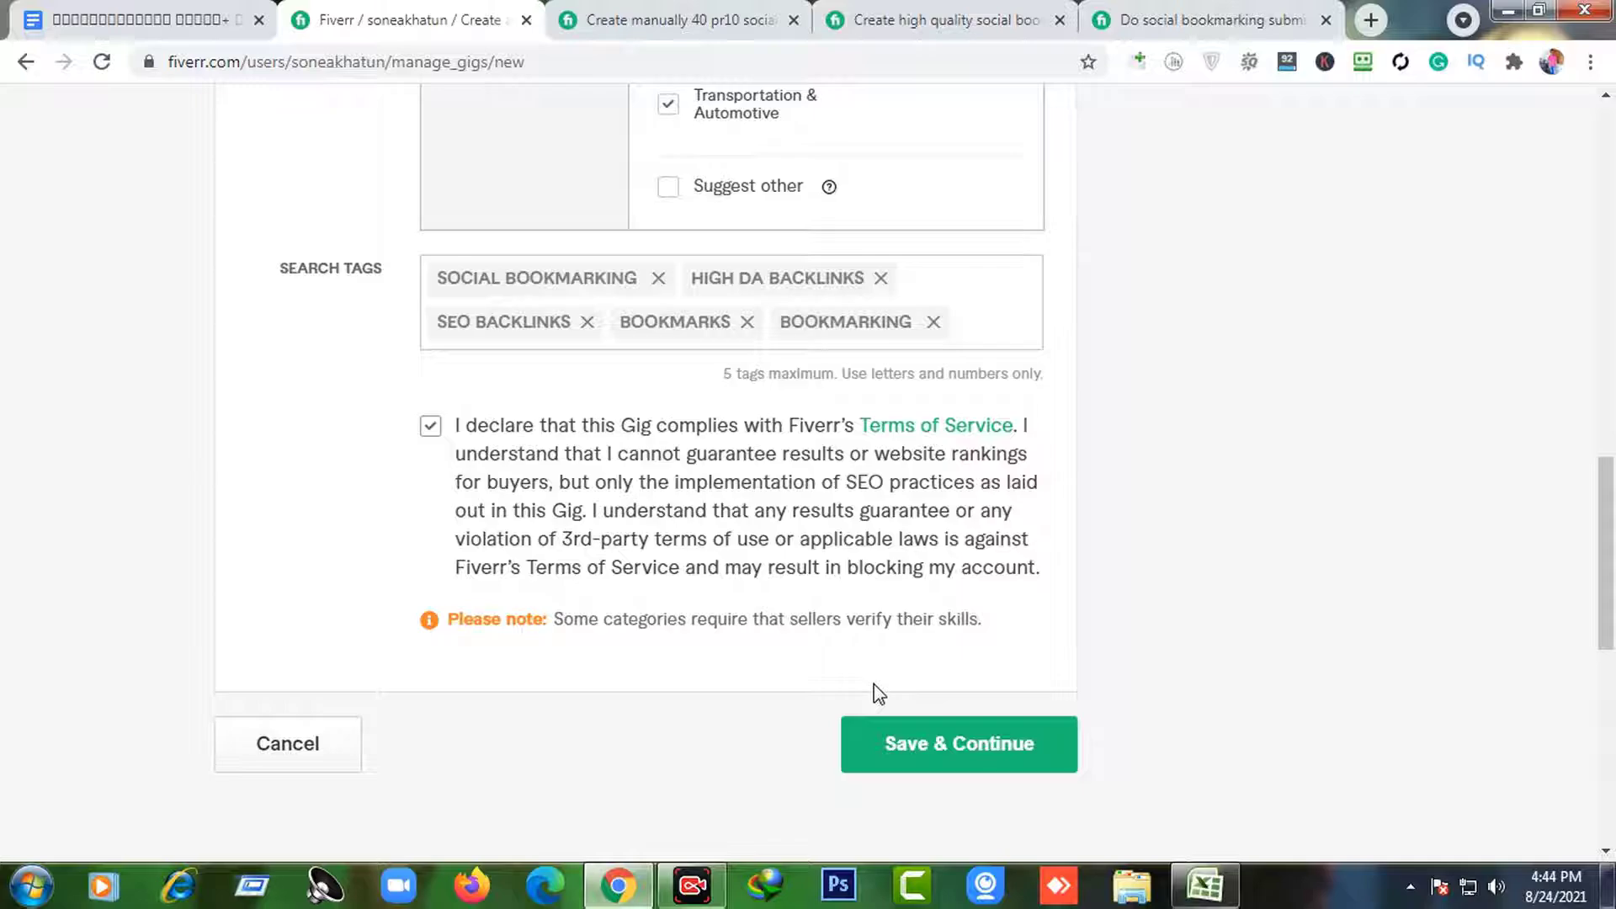
scroll(714, 711, "up", 15)
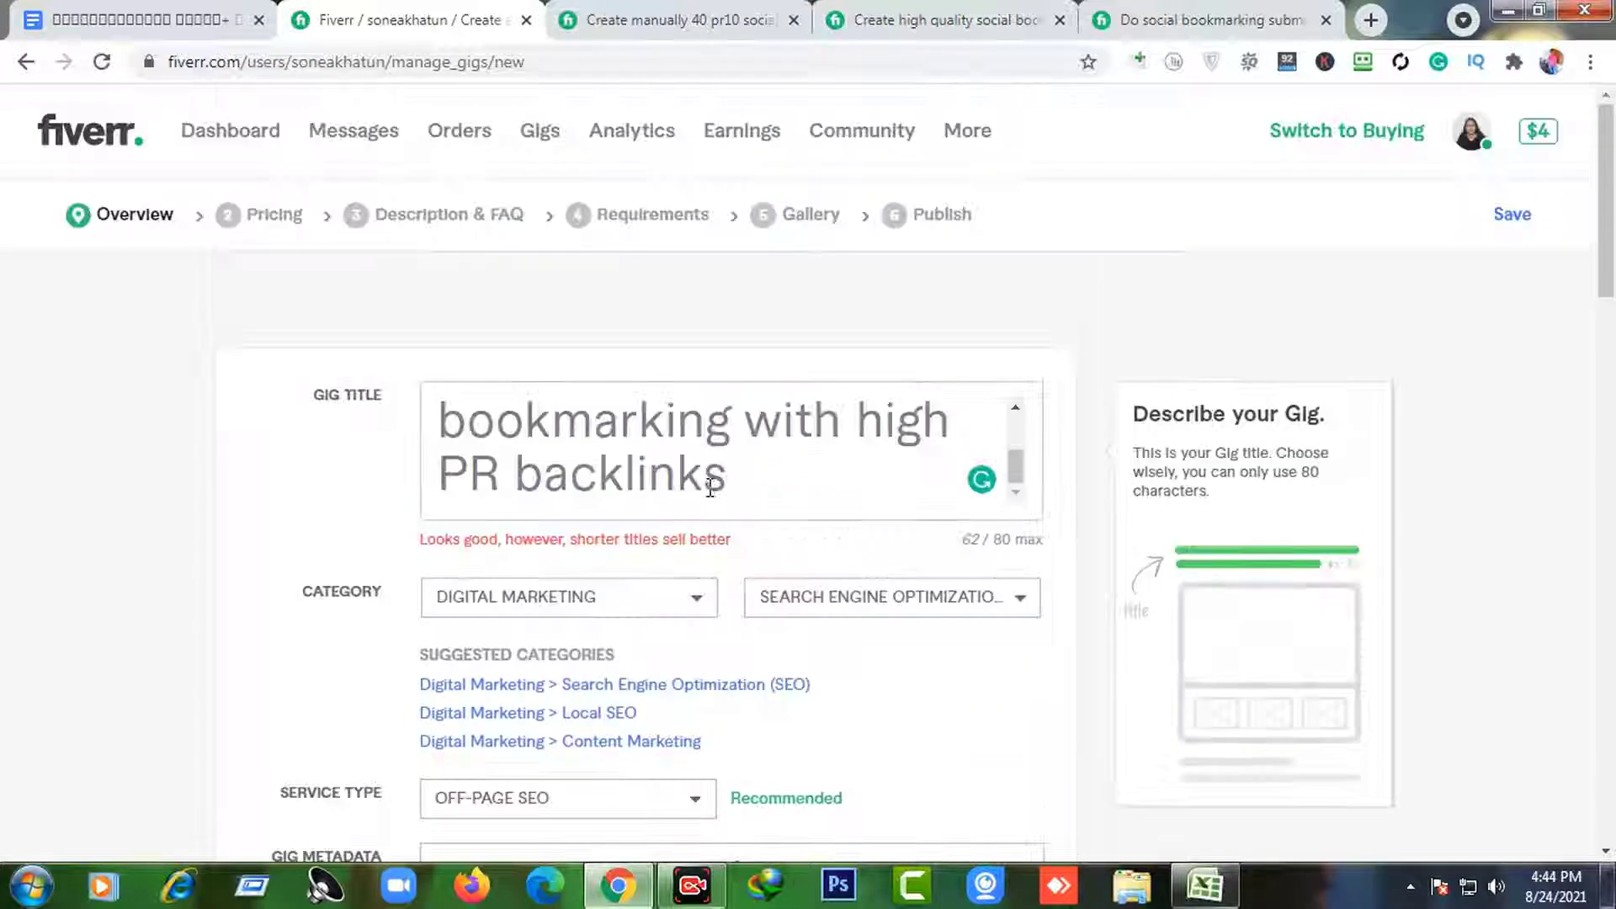
scroll(710, 492, "down", 7)
scroll(712, 498, "up", 4)
scroll(714, 539, "down", 11)
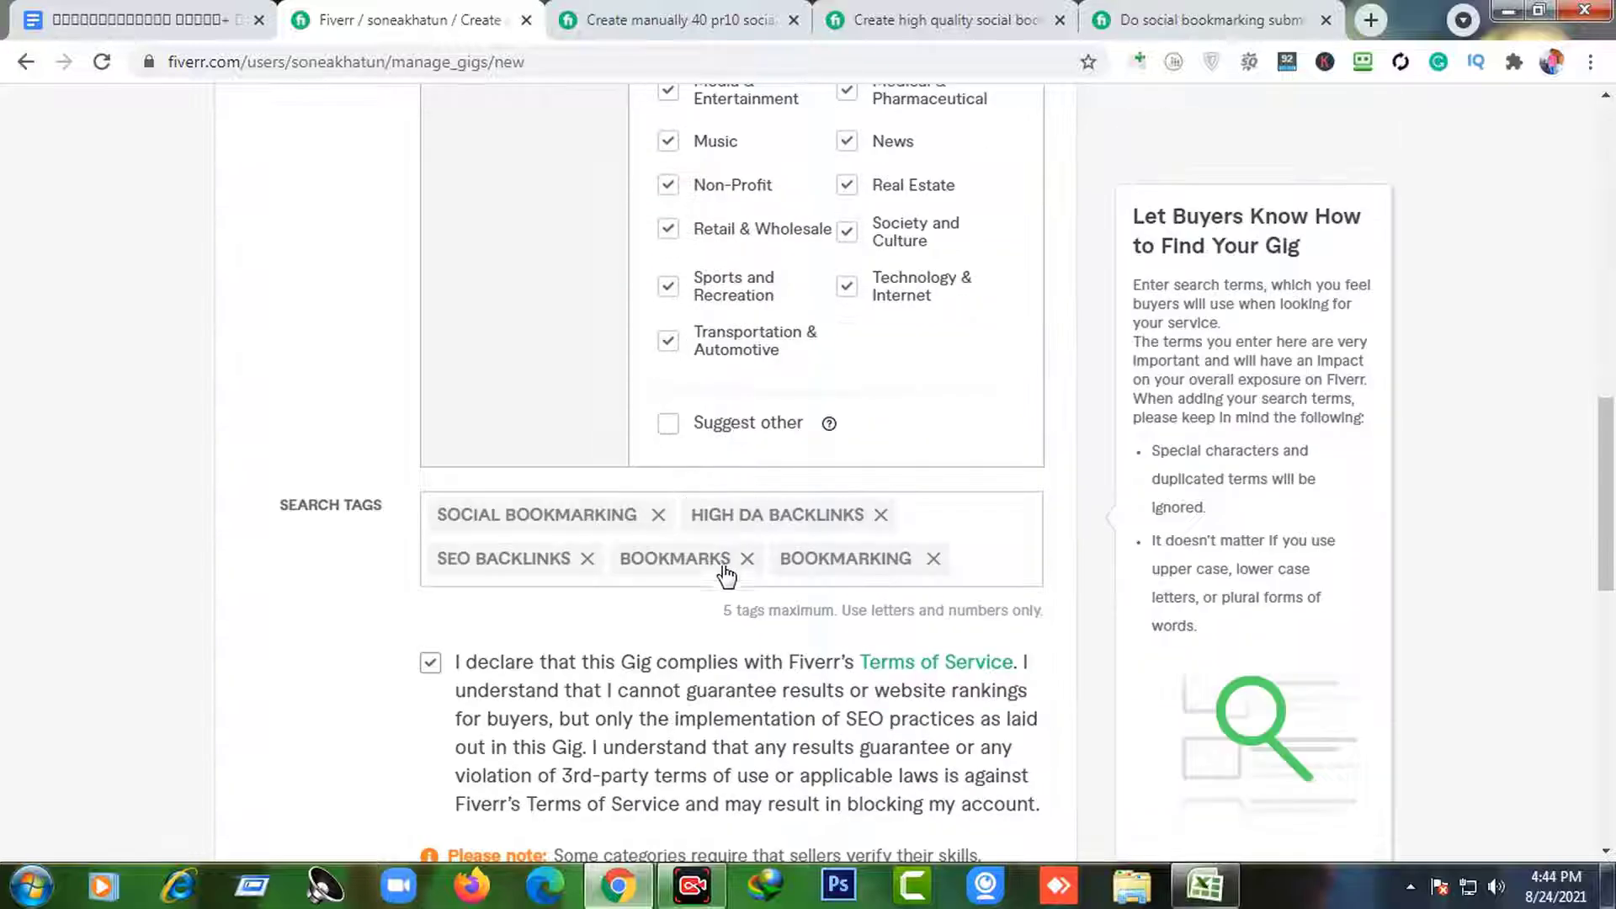
- Recheck the completed overview form, save it and continue to the gig's pricing stage
scroll(766, 623, "down", 2)
scroll(1013, 761, "down", 3)
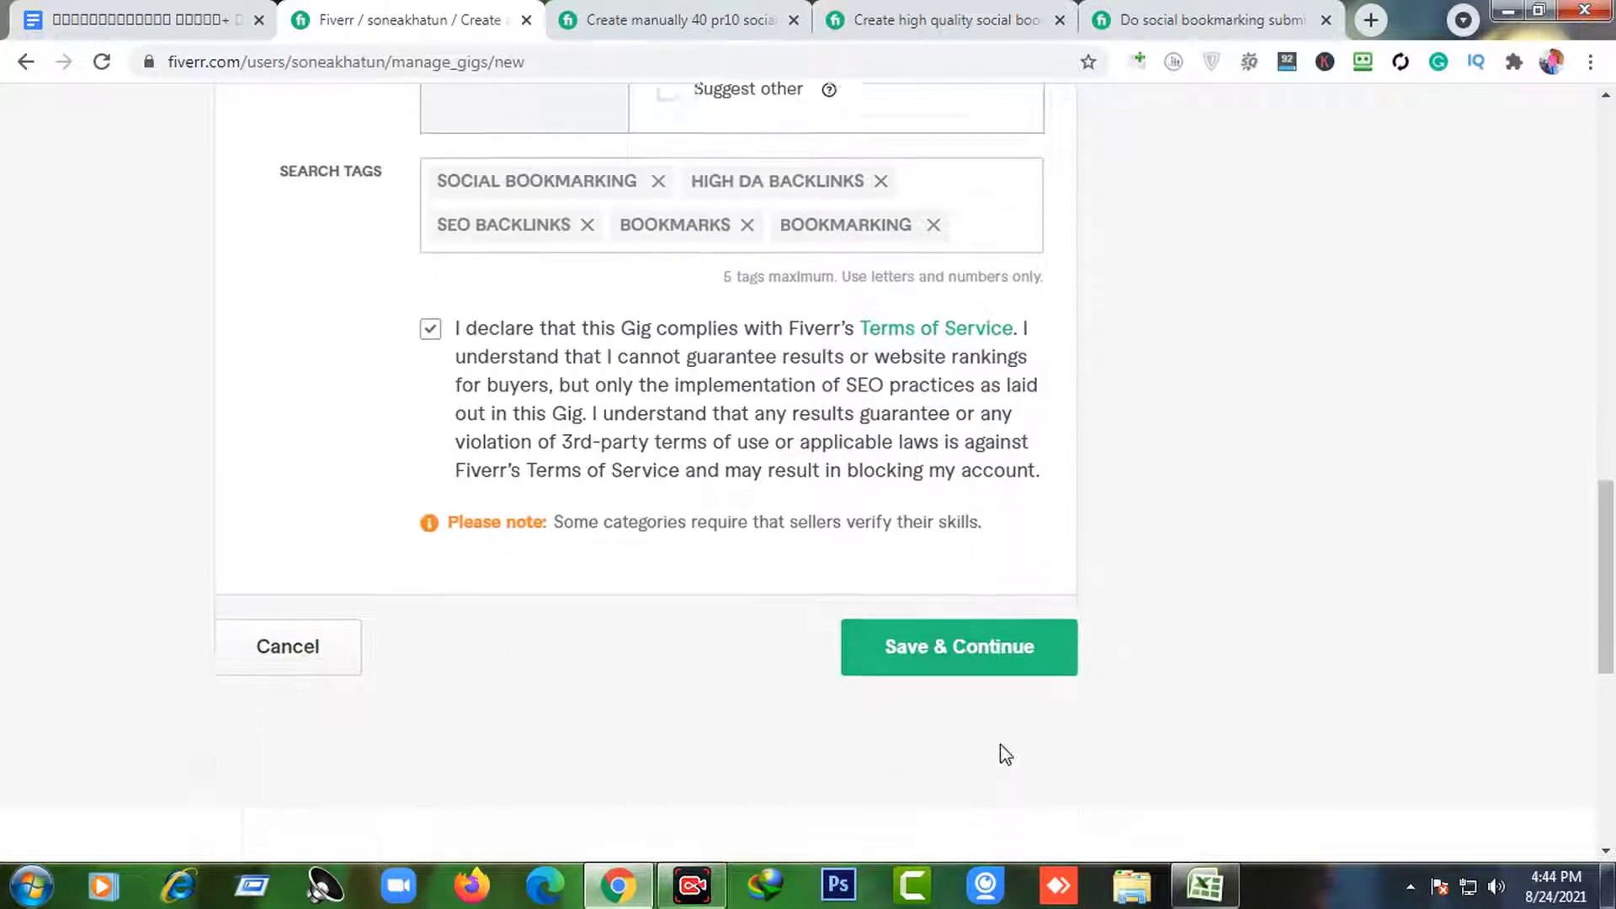
scroll(1003, 750, "up", 5)
scroll(994, 732, "up", 1)
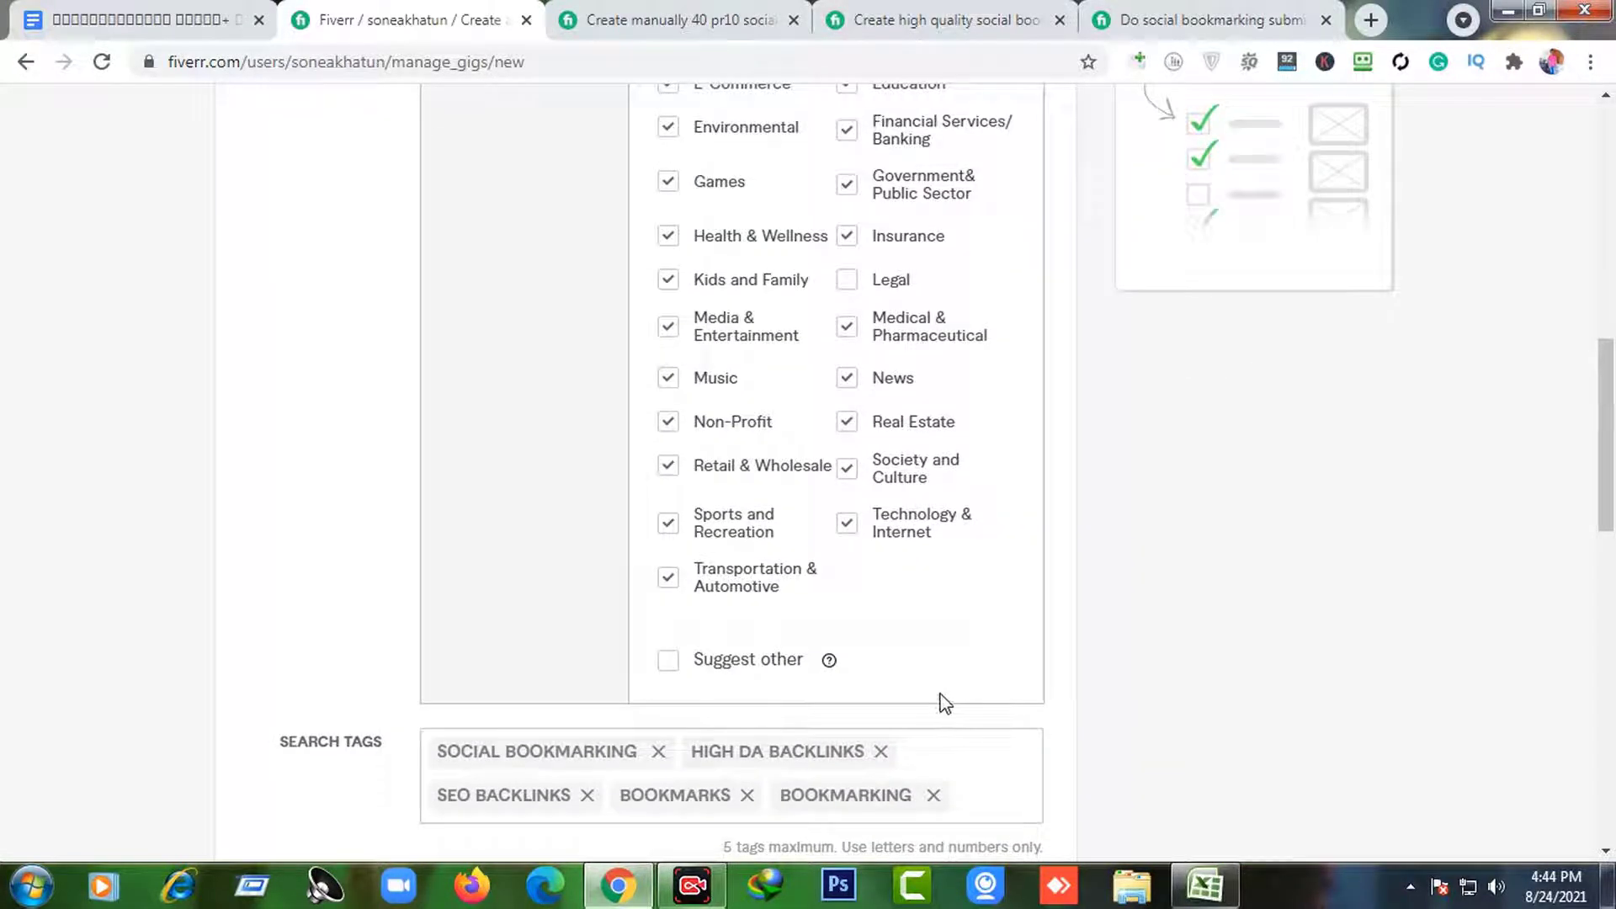
scroll(740, 719, "up", 10)
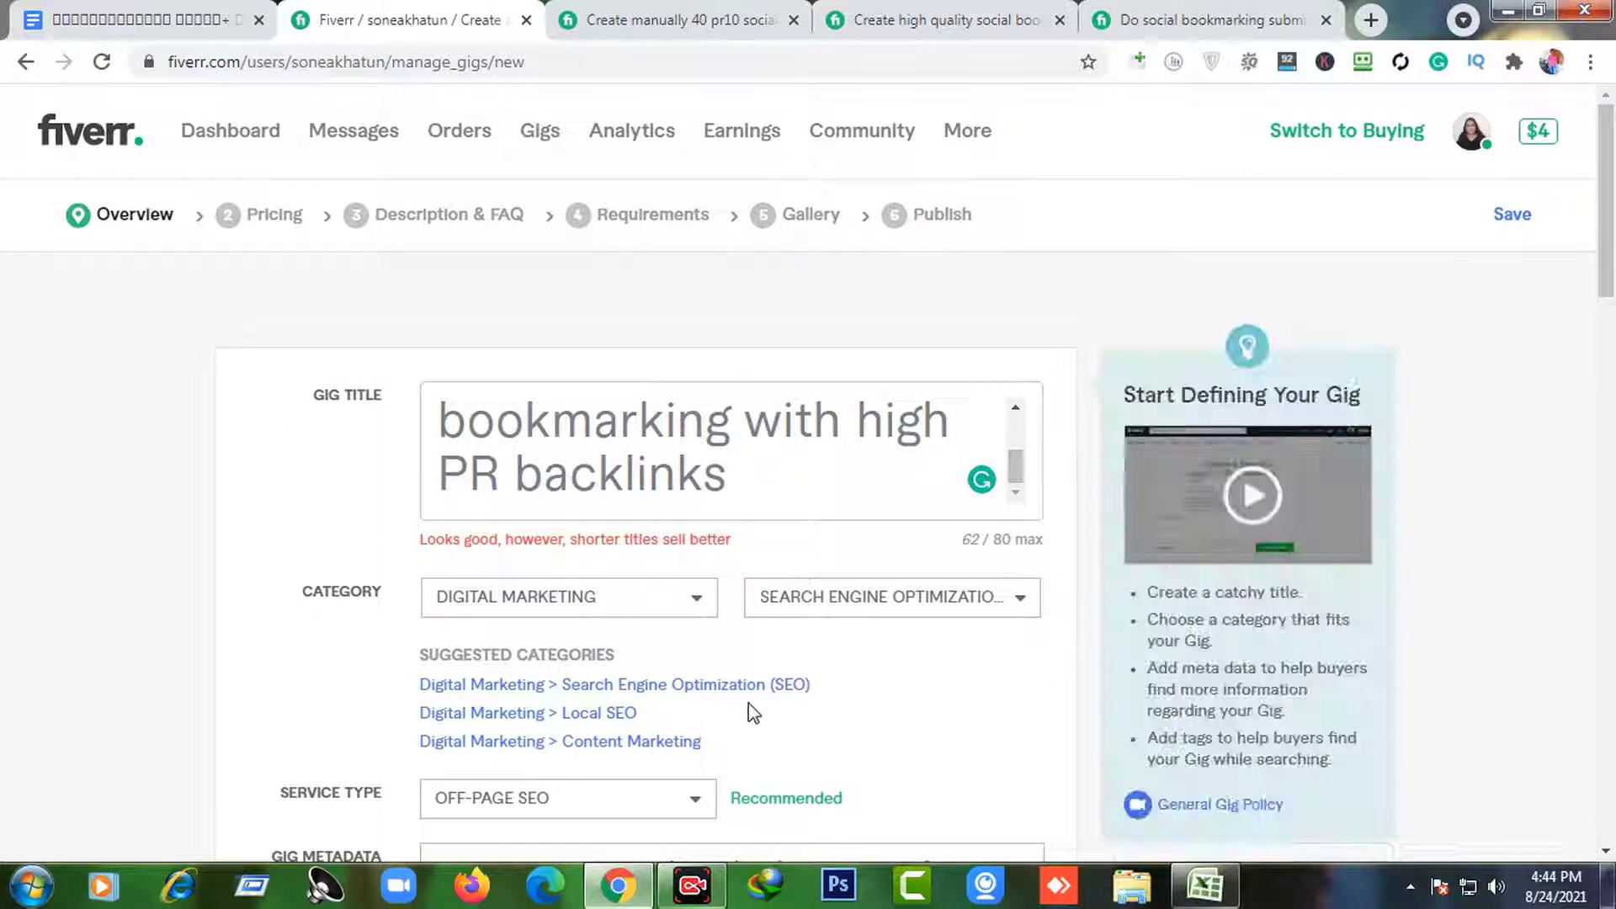
left_click_drag(733, 473, 484, 469)
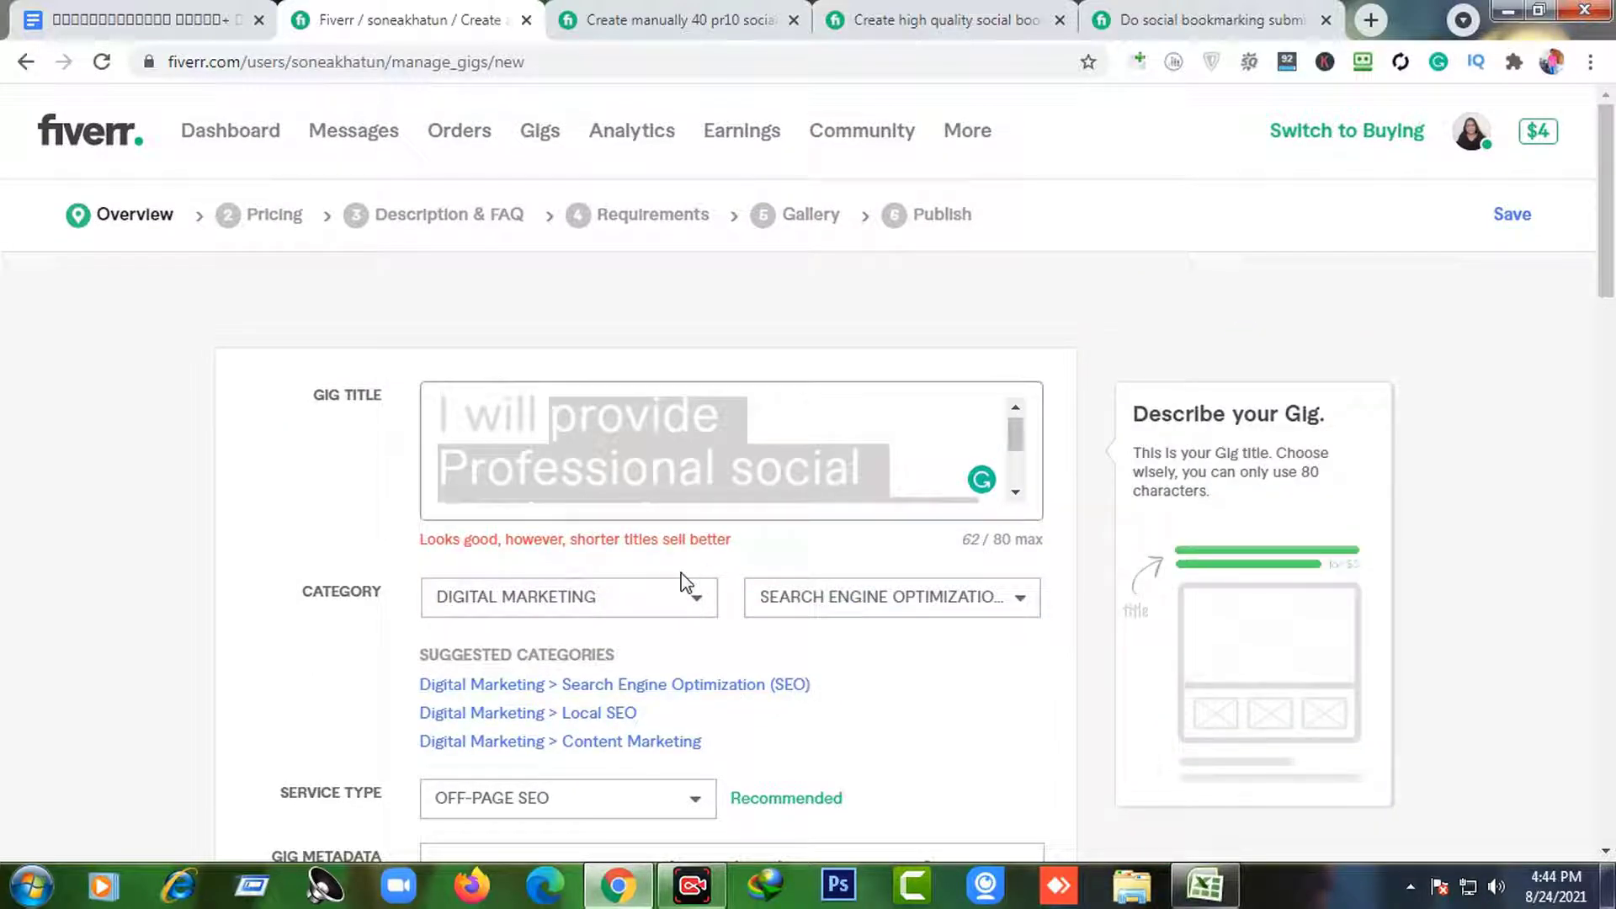
scroll(715, 569, "down", 4)
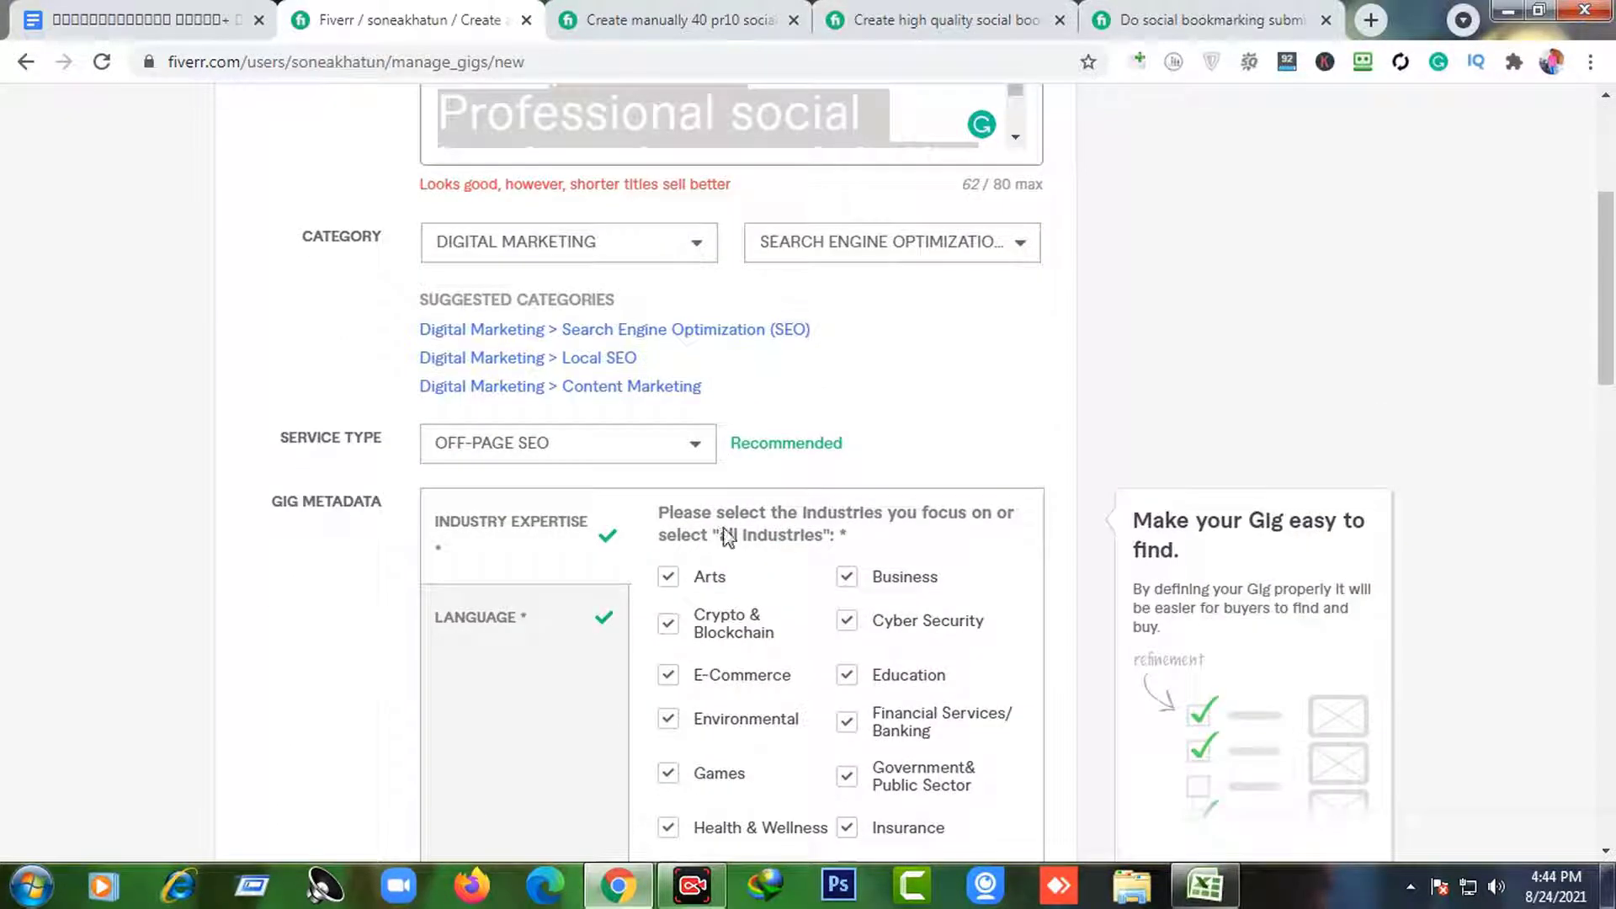
scroll(842, 581, "down", 9)
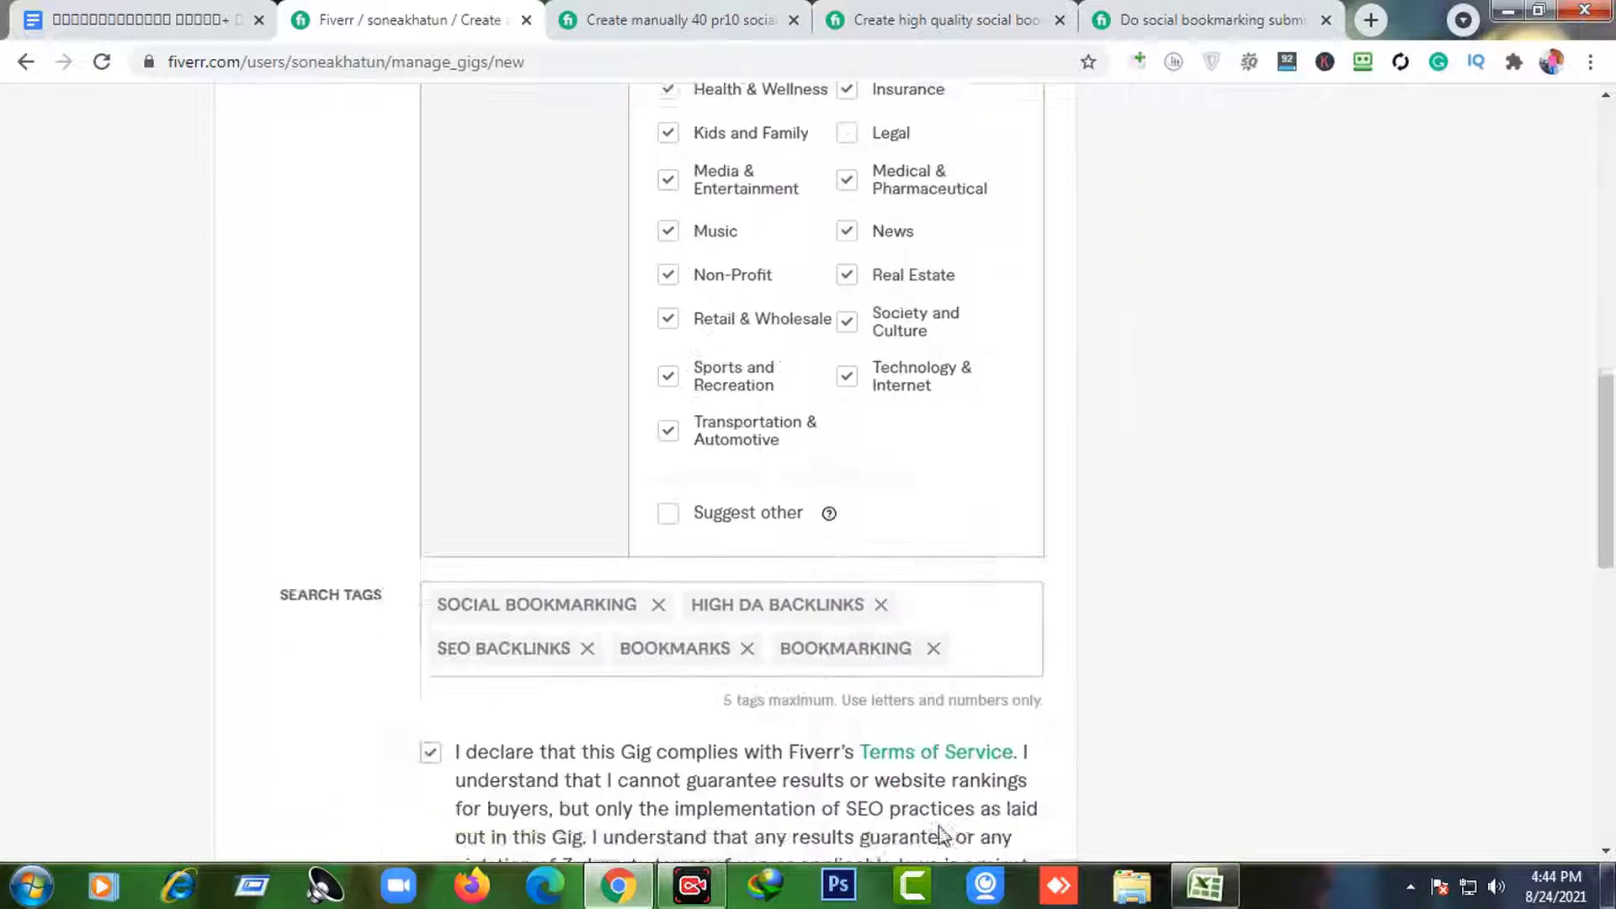
scroll(941, 833, "down", 5)
left_click(963, 631)
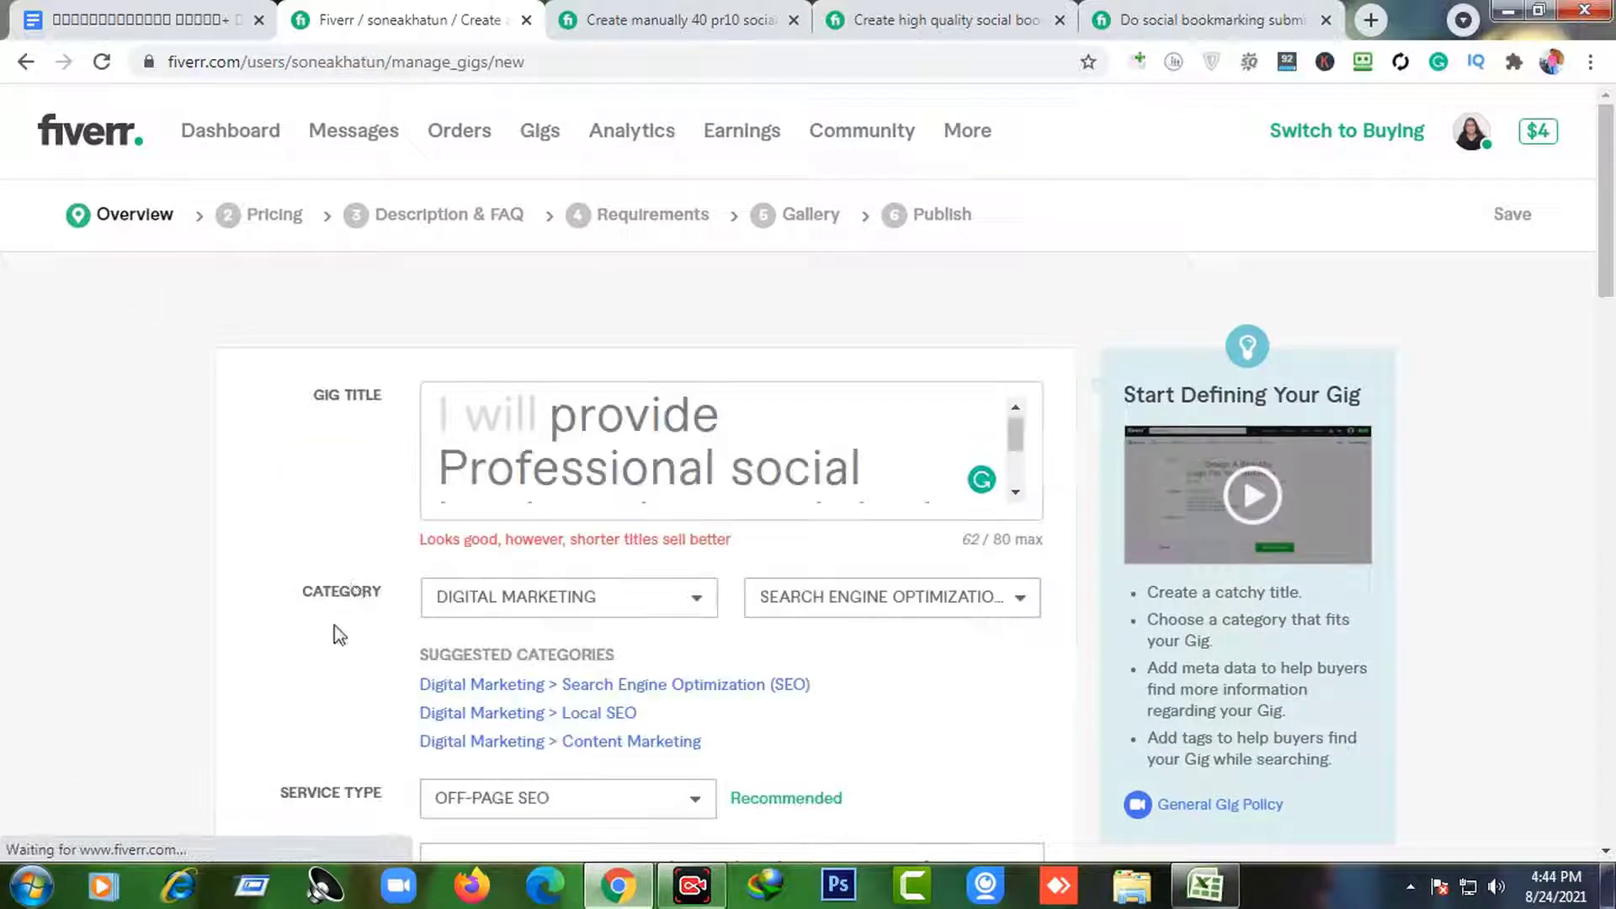
left_click(284, 214)
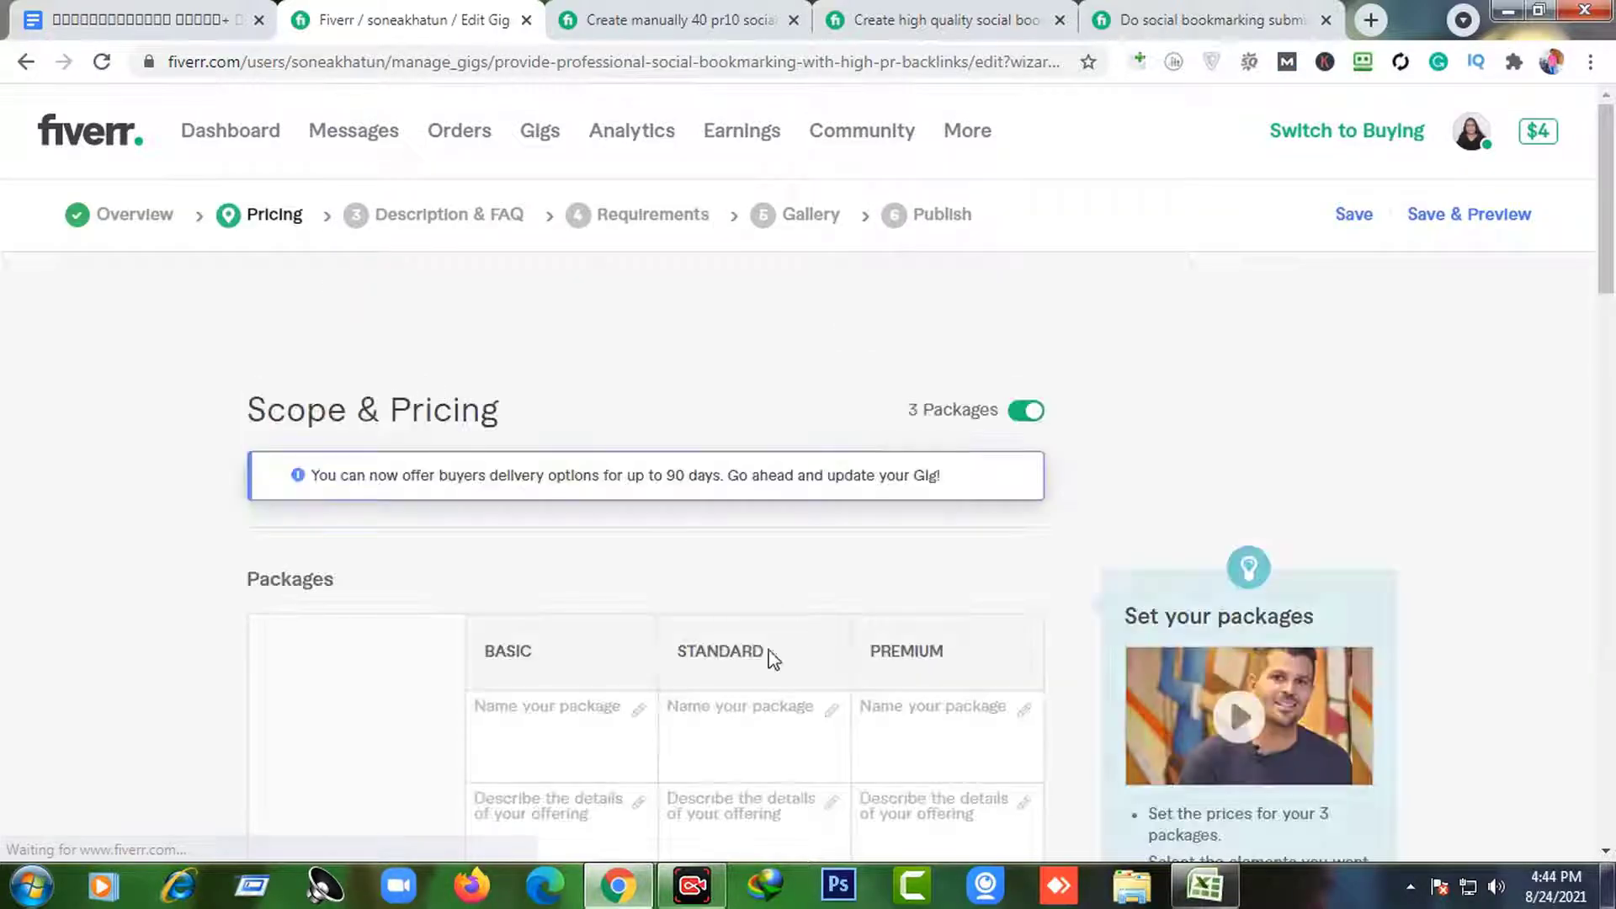
- Switch the gig's pricing to a single Basic package and restore the three-package layout
scroll(653, 620, "down", 2)
scroll(573, 471, "down", 3)
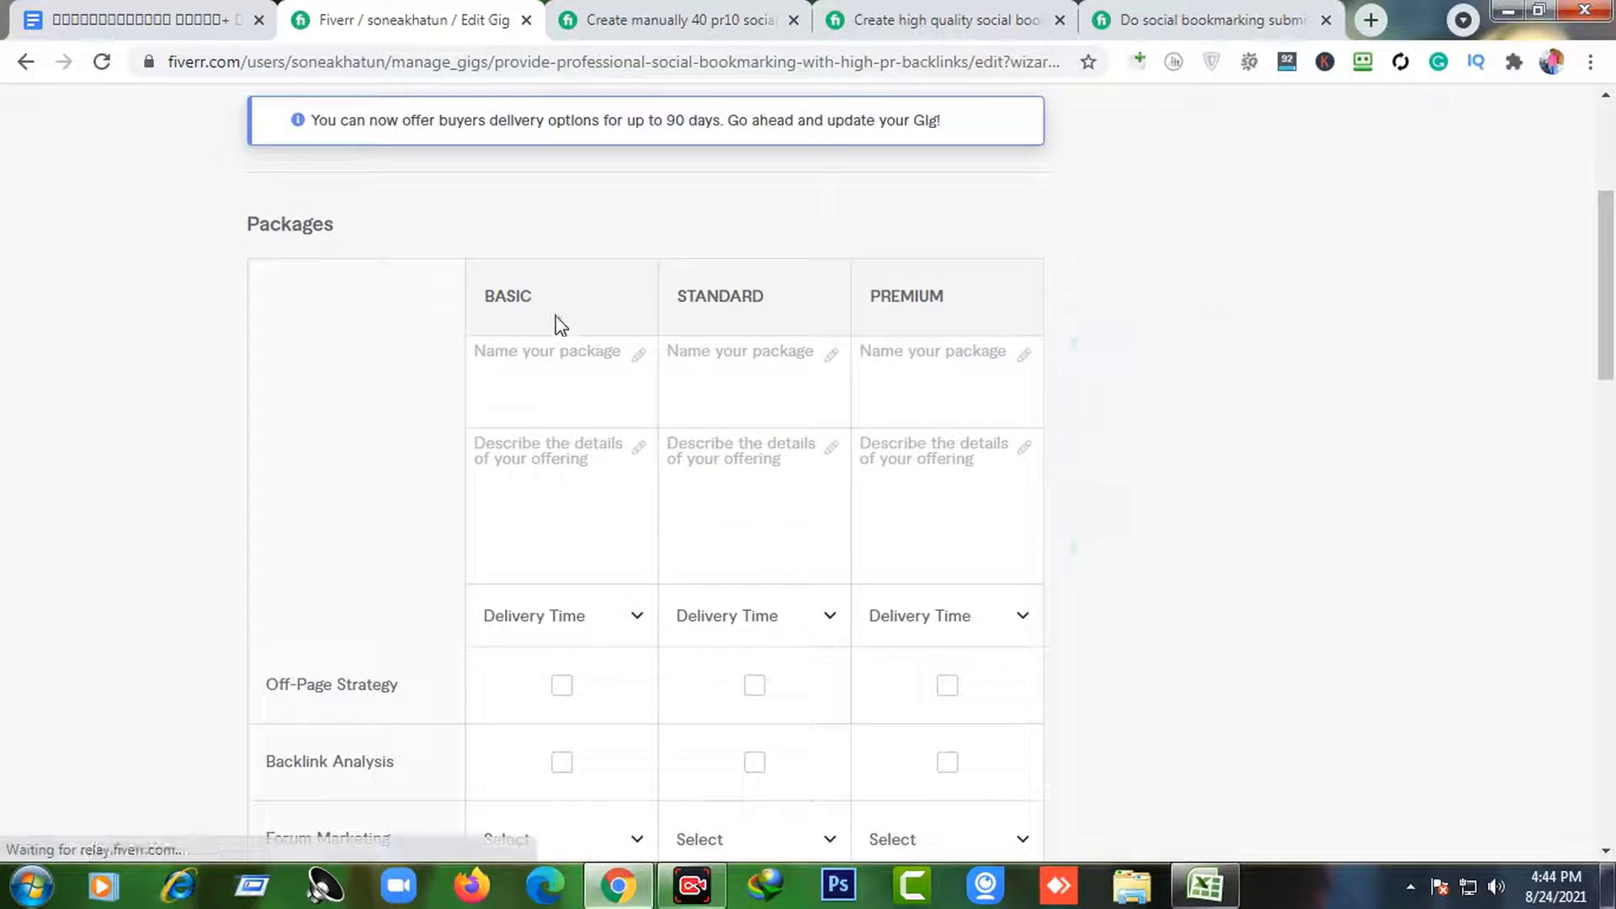
scroll(590, 505, "down", 1)
scroll(639, 538, "up", 3)
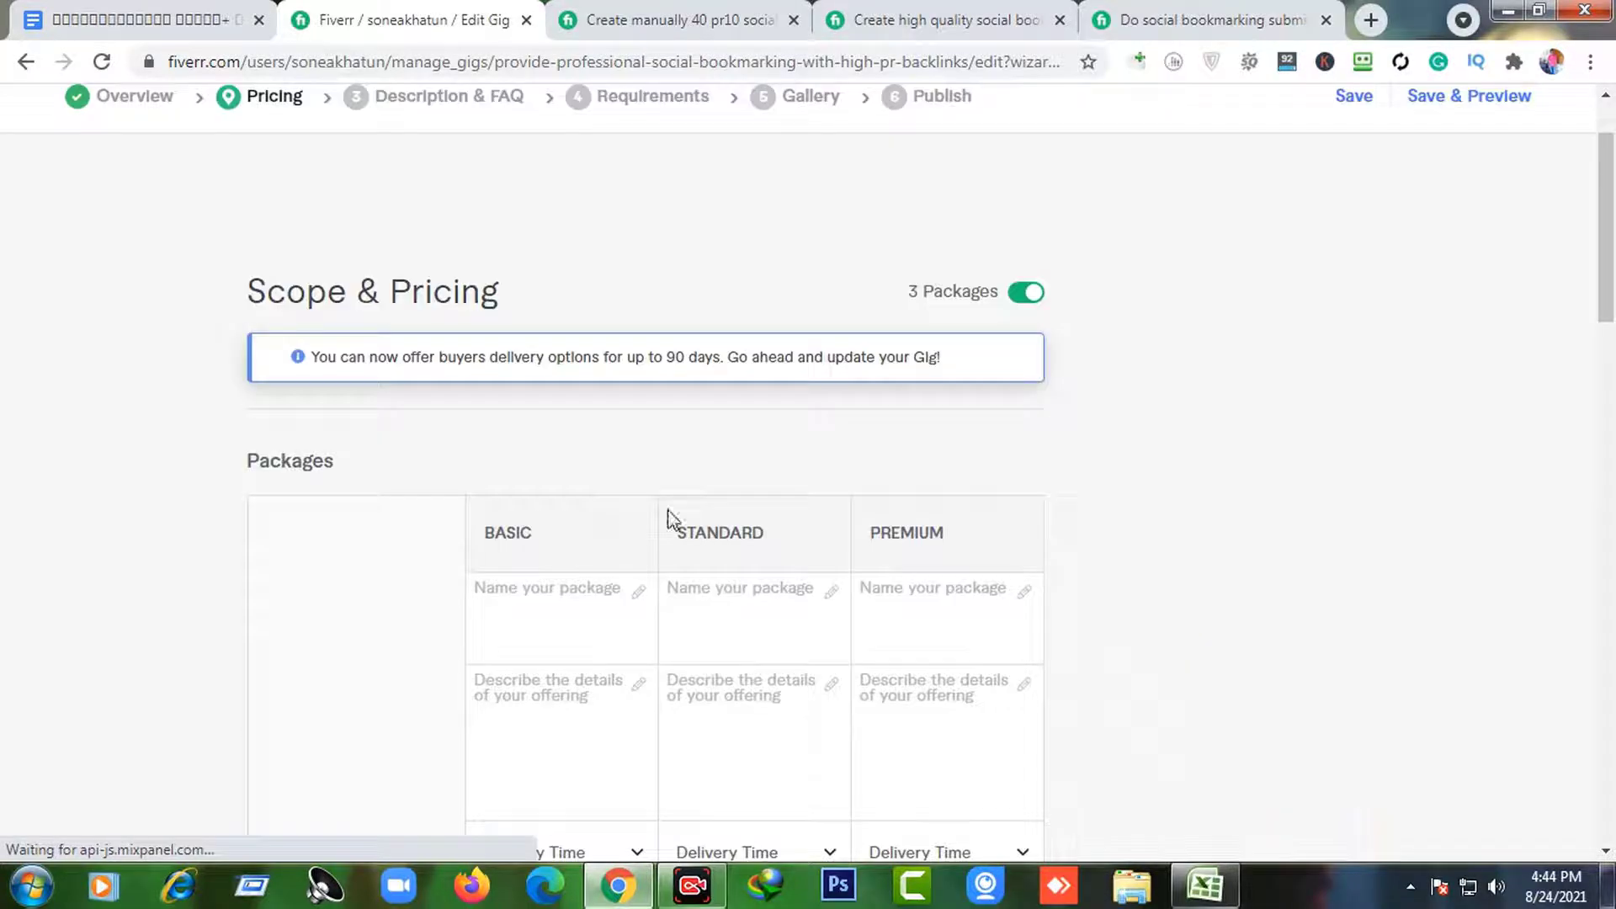
left_click(1031, 293)
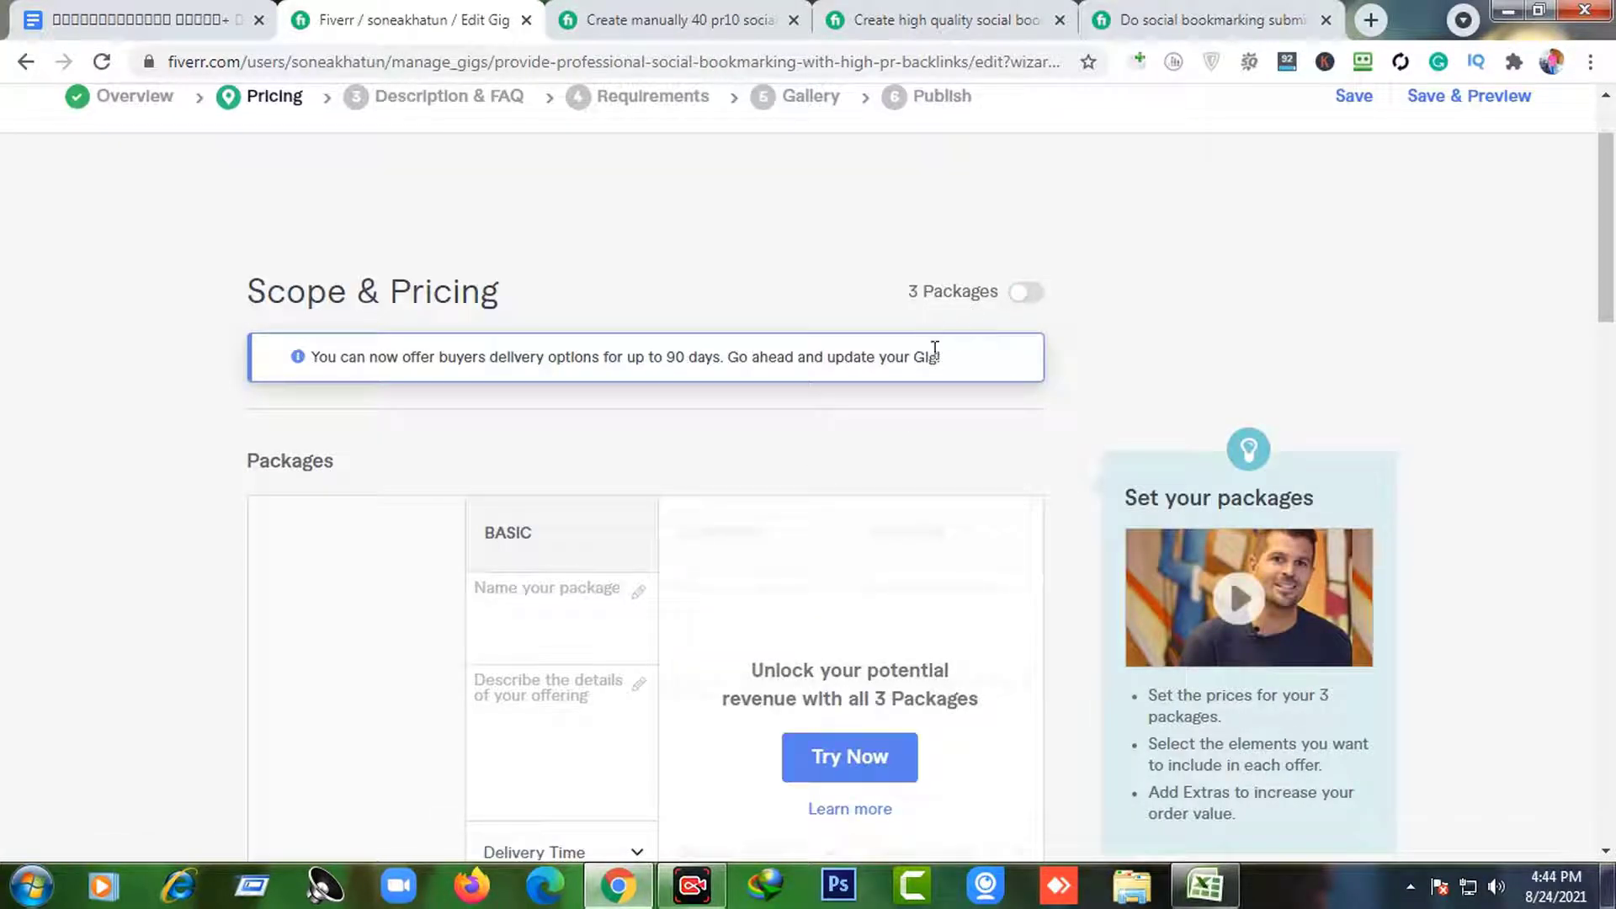
scroll(623, 522, "down", 3)
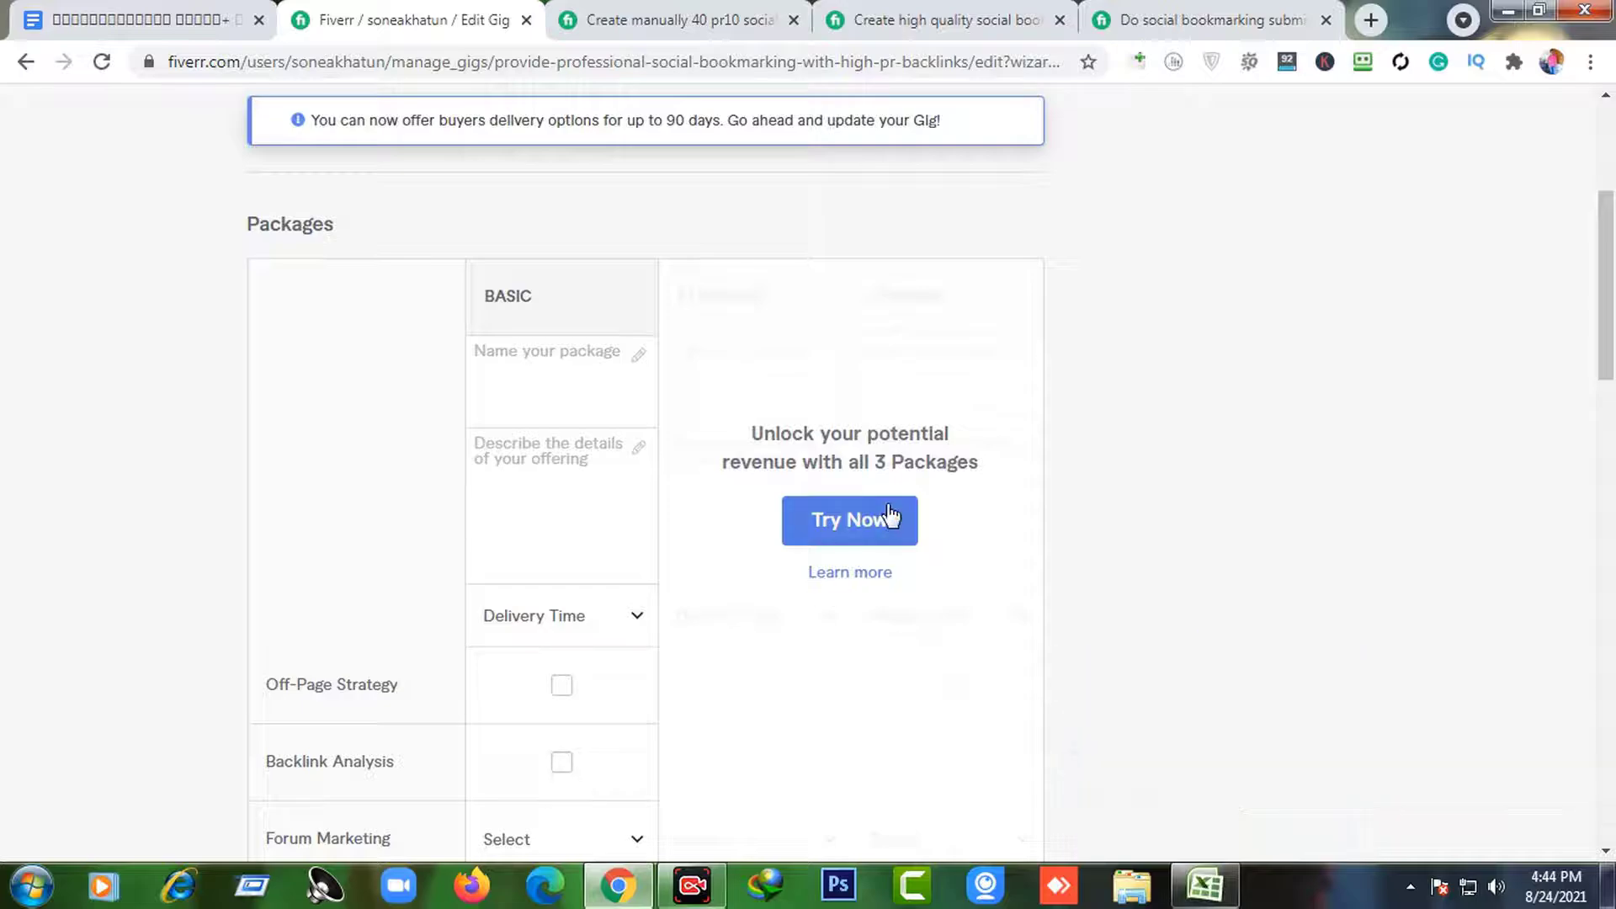
scroll(943, 383, "up", 3)
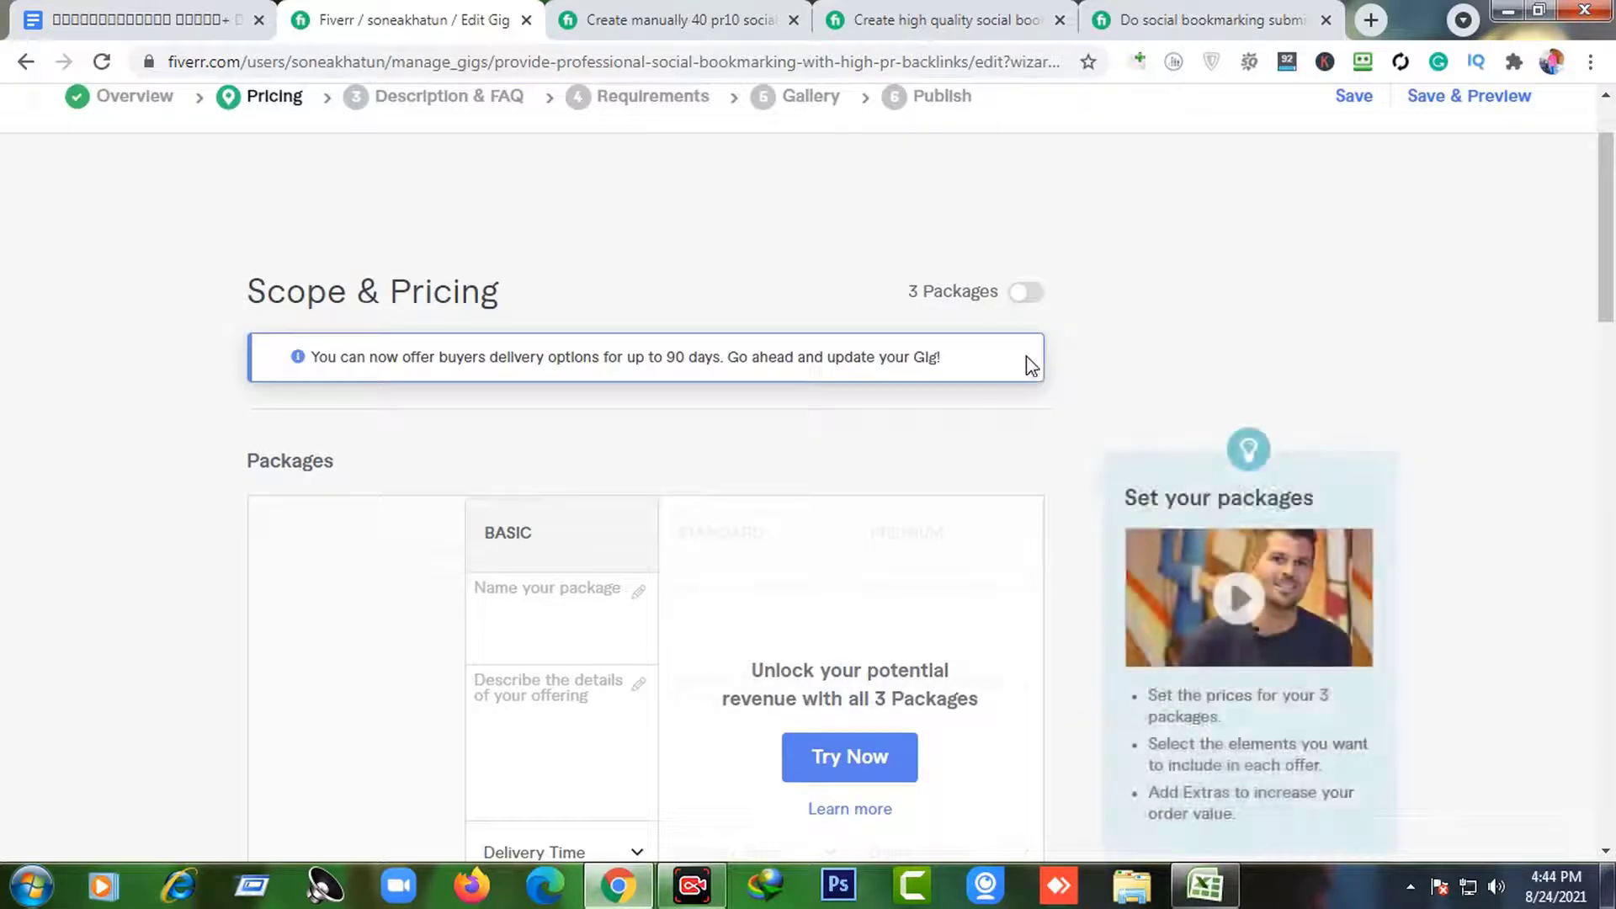
left_click(1022, 299)
left_click(816, 781)
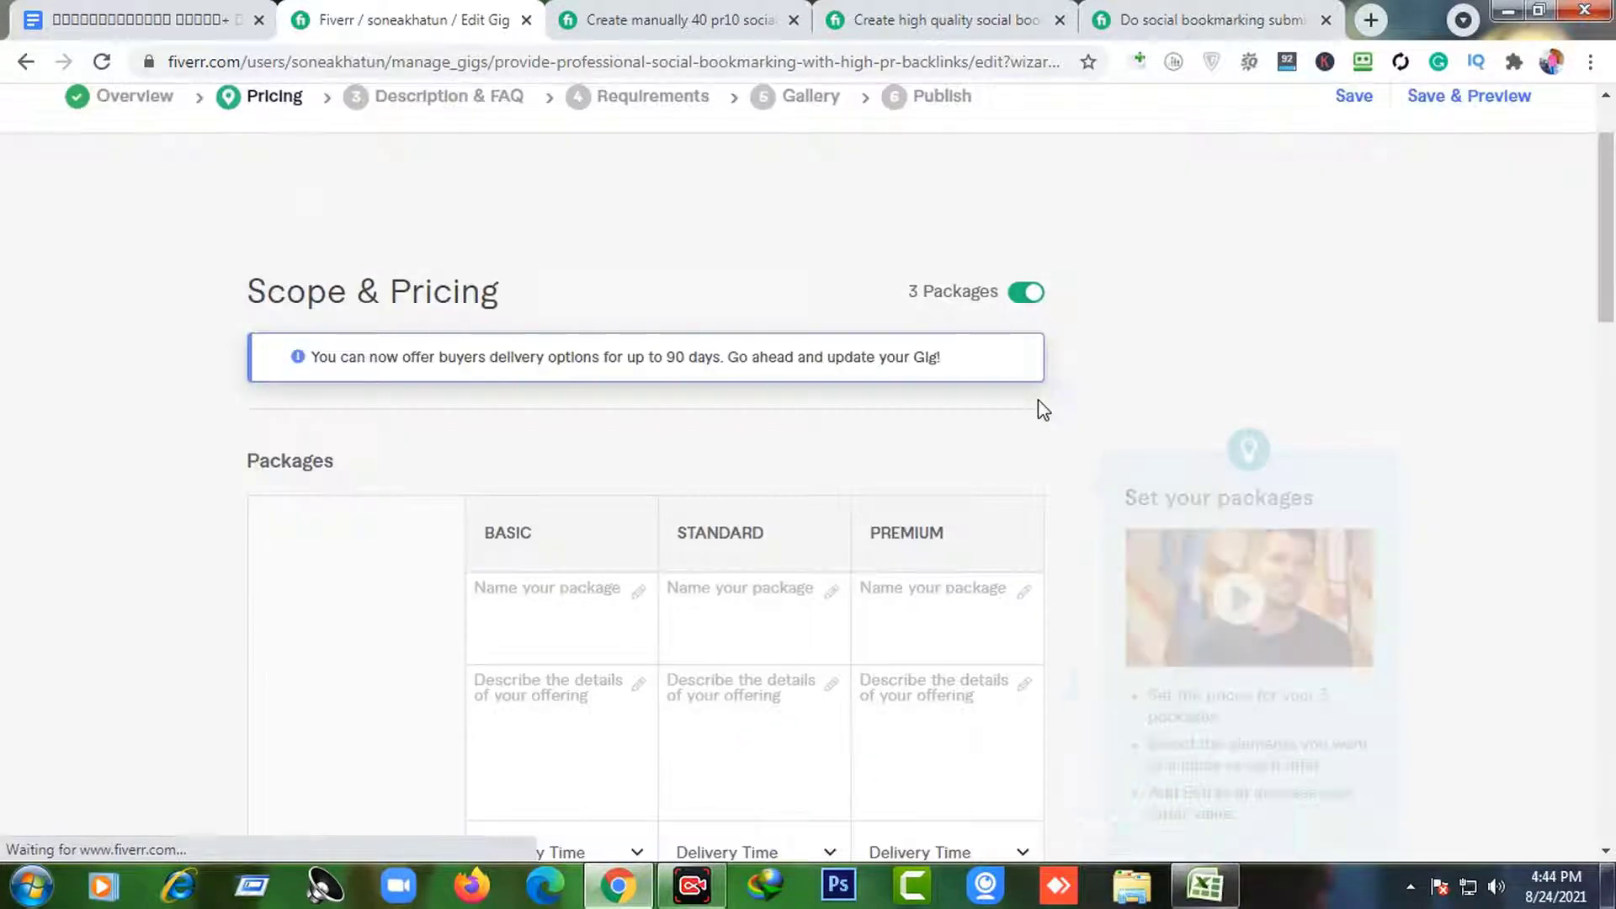
- Name the Basic package "30 Social Bookmarking"
scroll(842, 505, "down", 3)
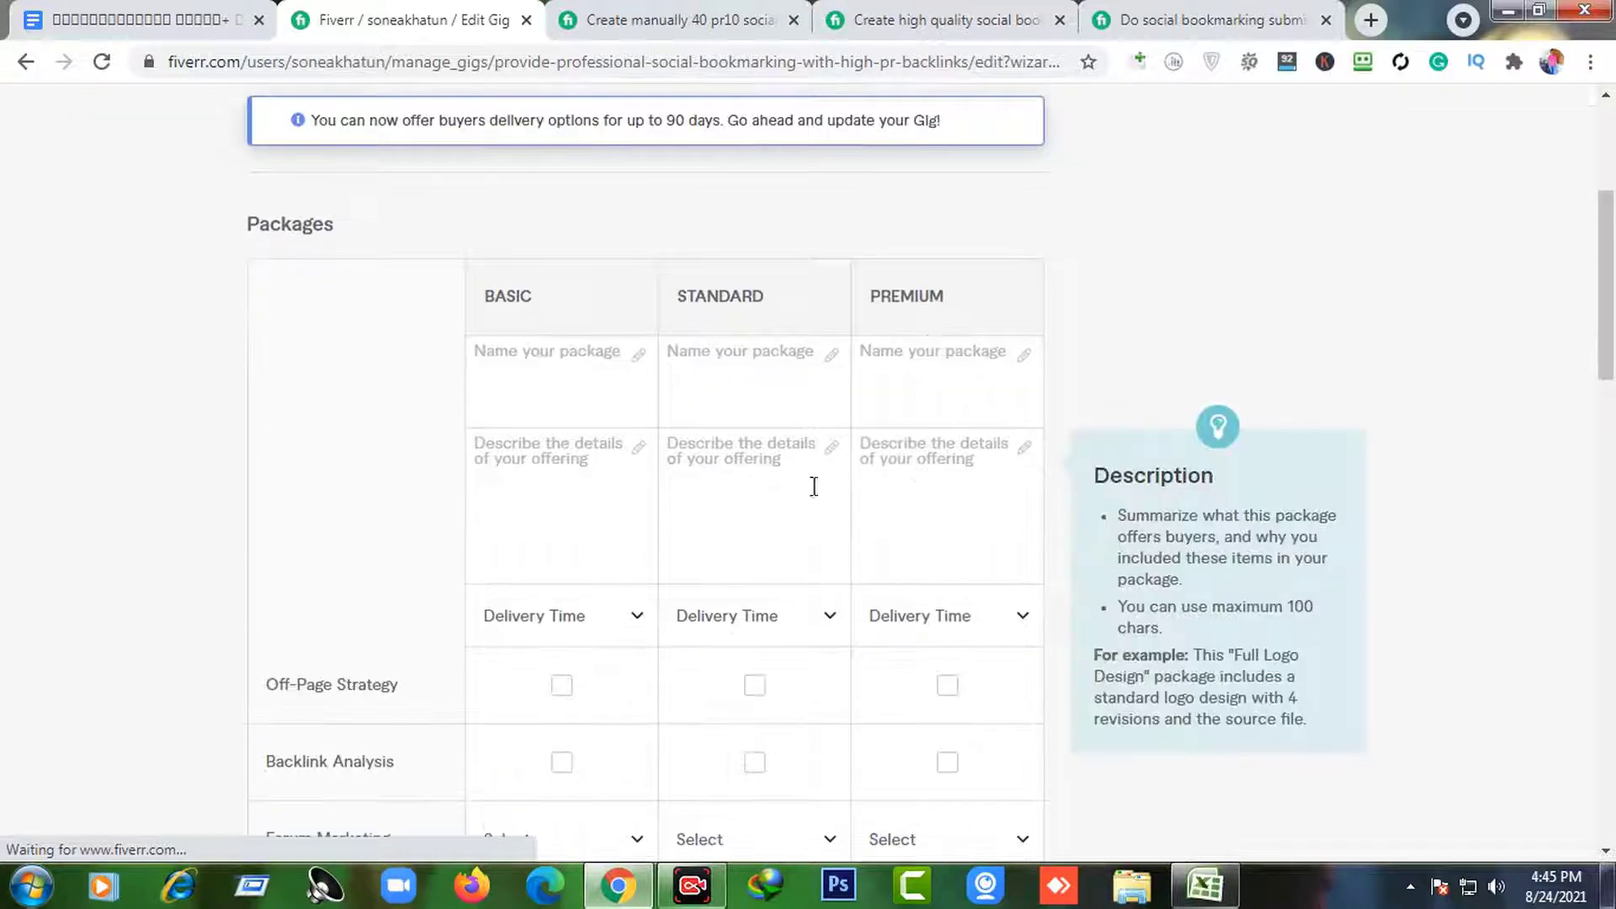
scroll(716, 455, "up", 2)
left_click(562, 486)
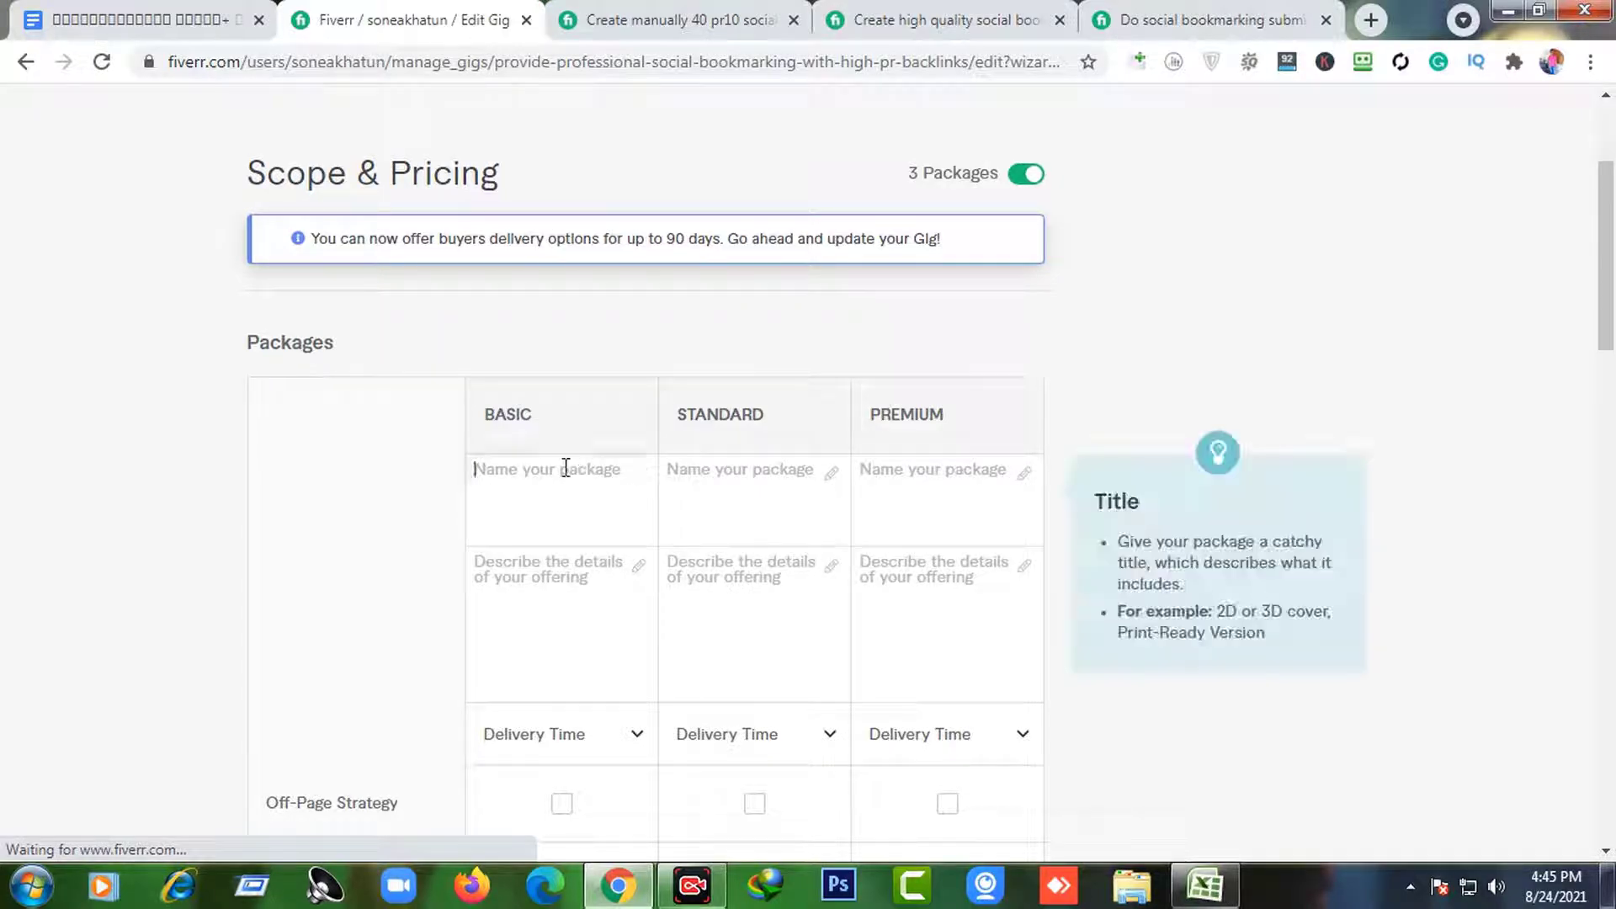
type("30 Social Bookmarki")
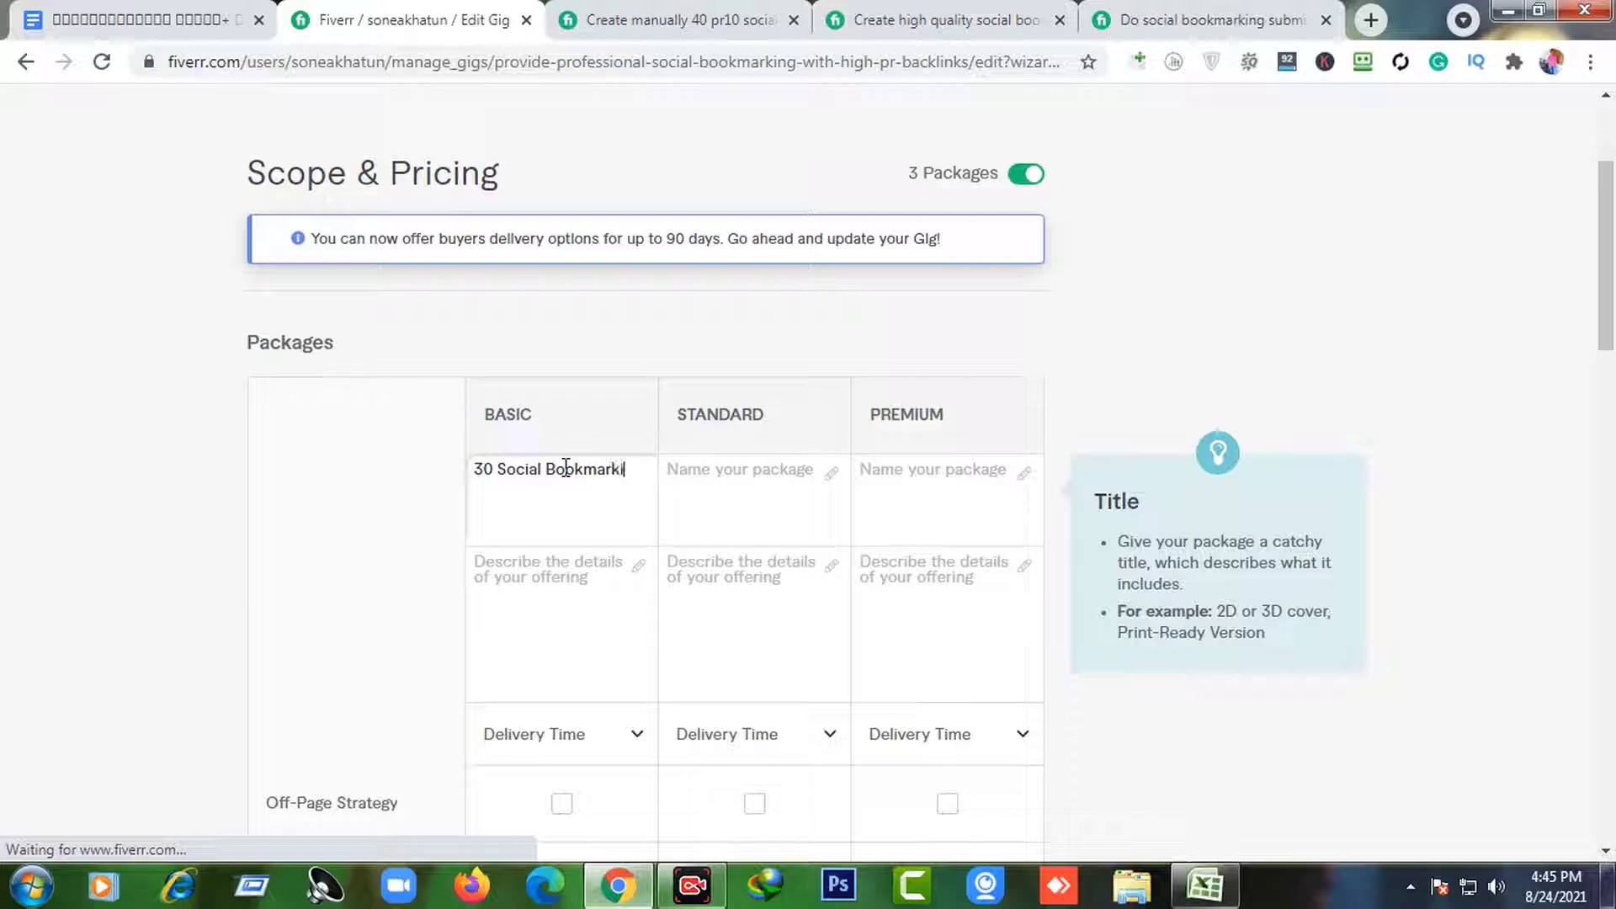
type("ng")
- Copy the Basic package's name into the Standard and Premium package names
left_click_drag(574, 486, 310, 469)
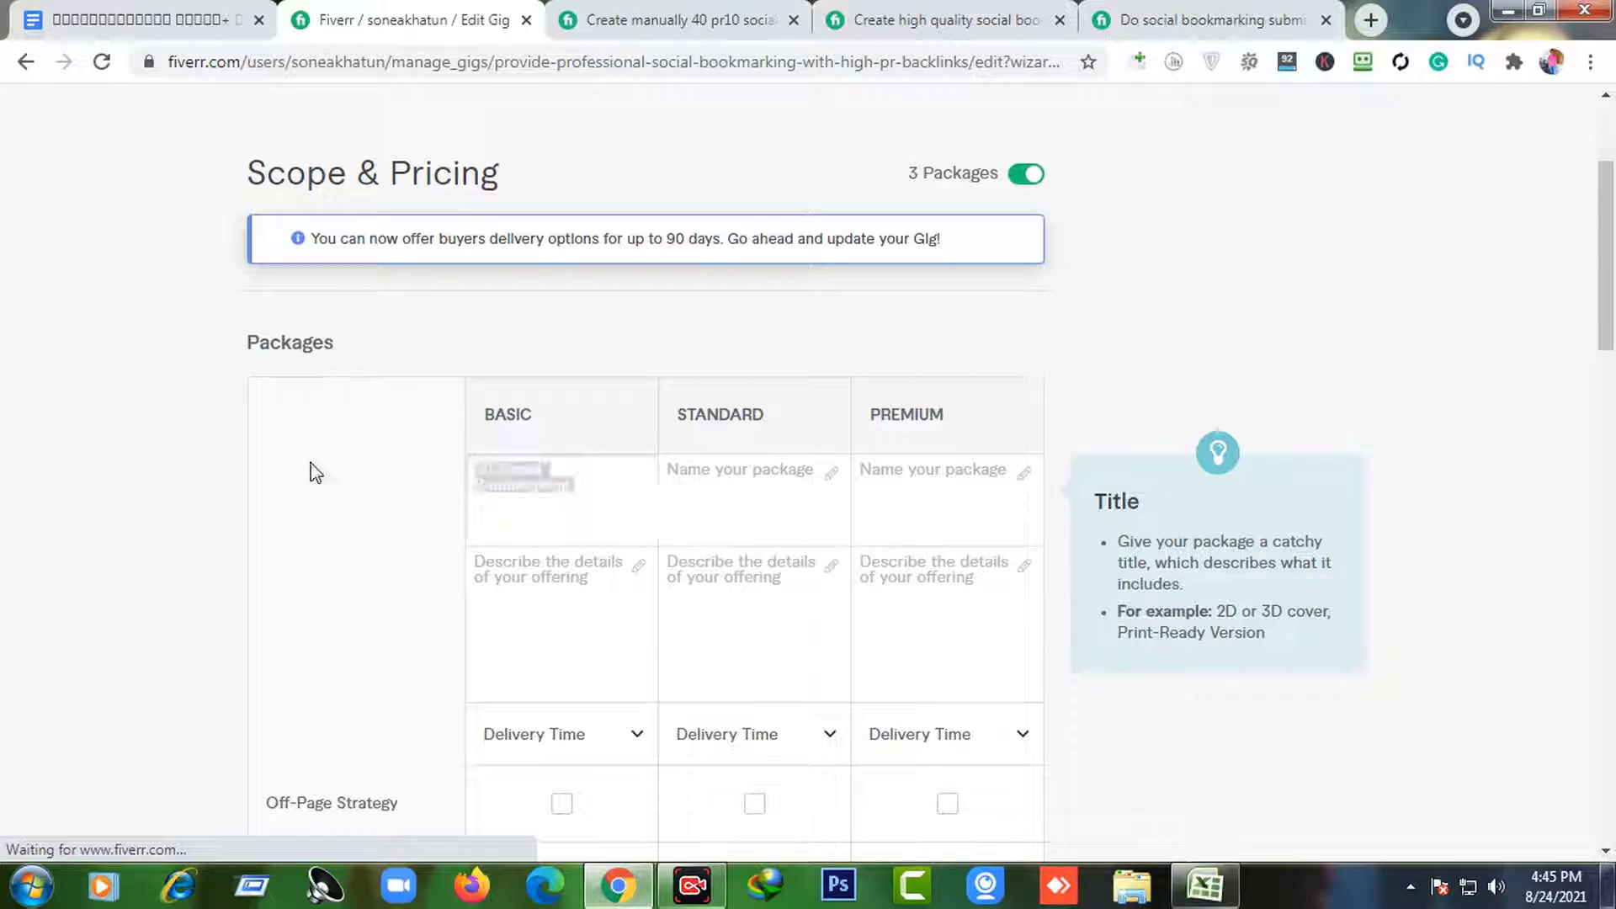
left_click(779, 488)
key("ctrl+v")
key("Tab")
key("ctrl+v")
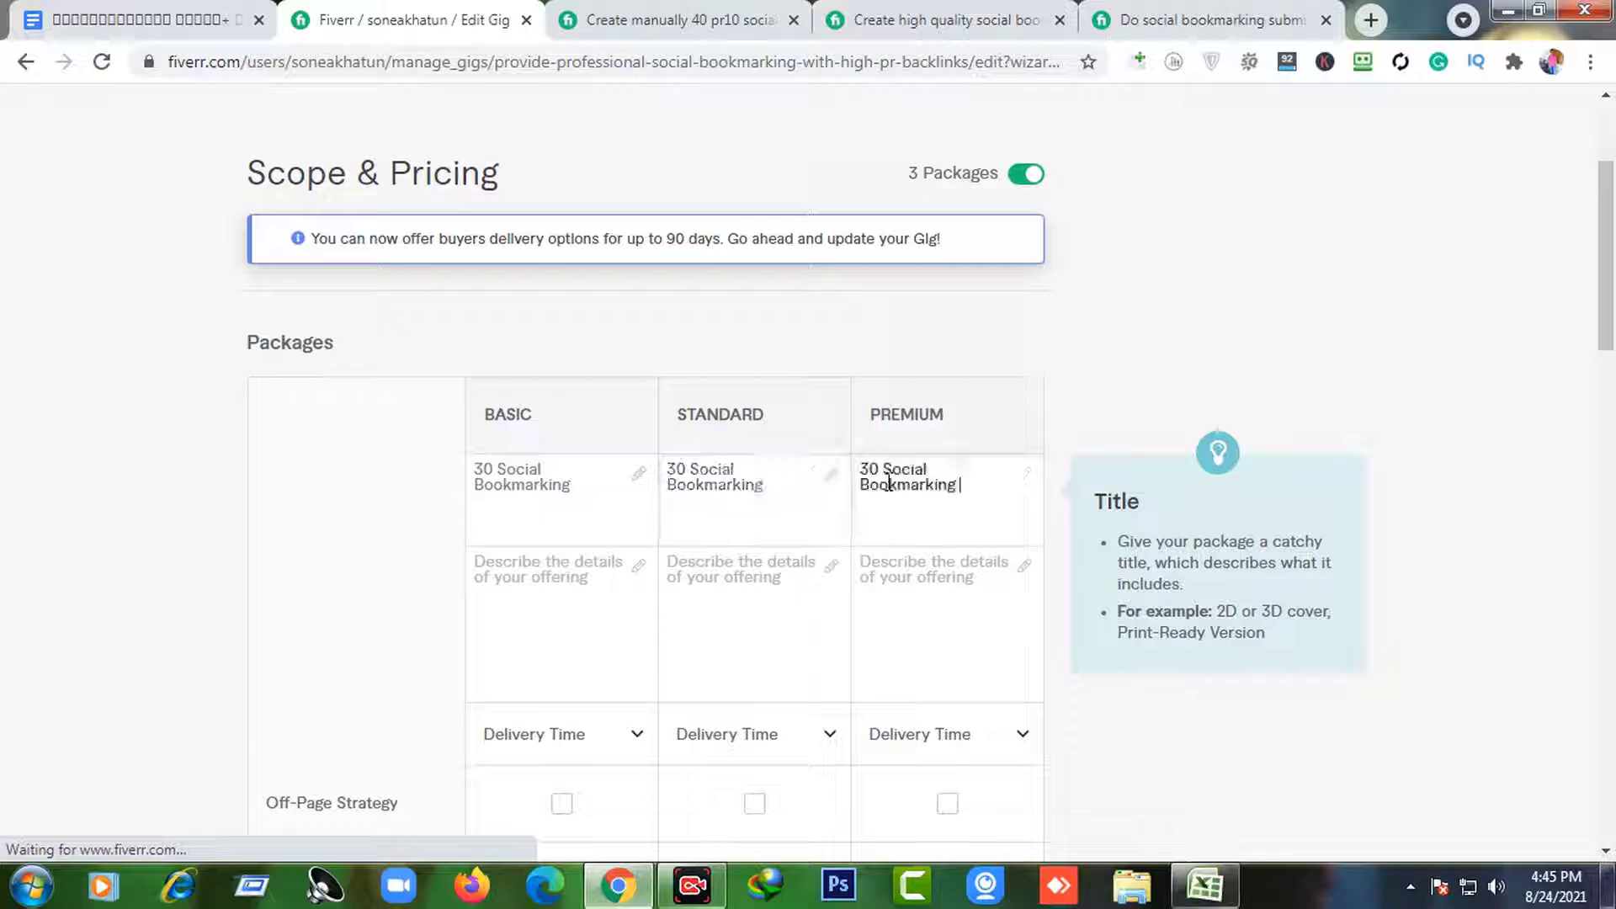
- Change the Standard package's name to "70 Social Bookmarking" and the Premium package's name to "110 Social Bookmarking"
left_click(673, 468)
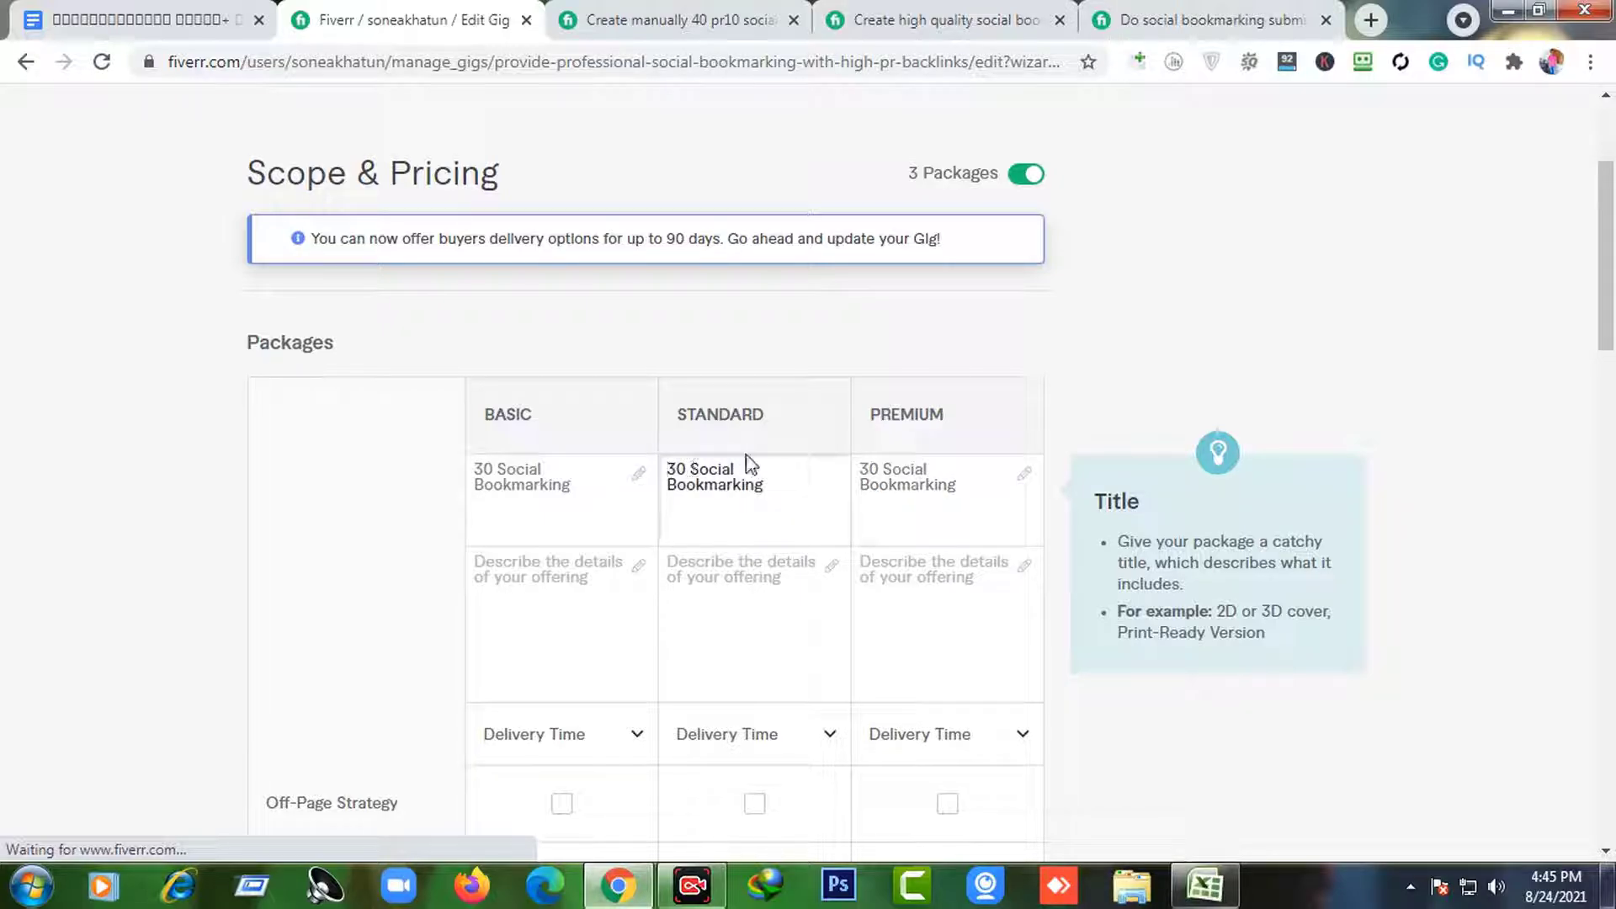
key("BackSpace")
type("7")
left_click(878, 473)
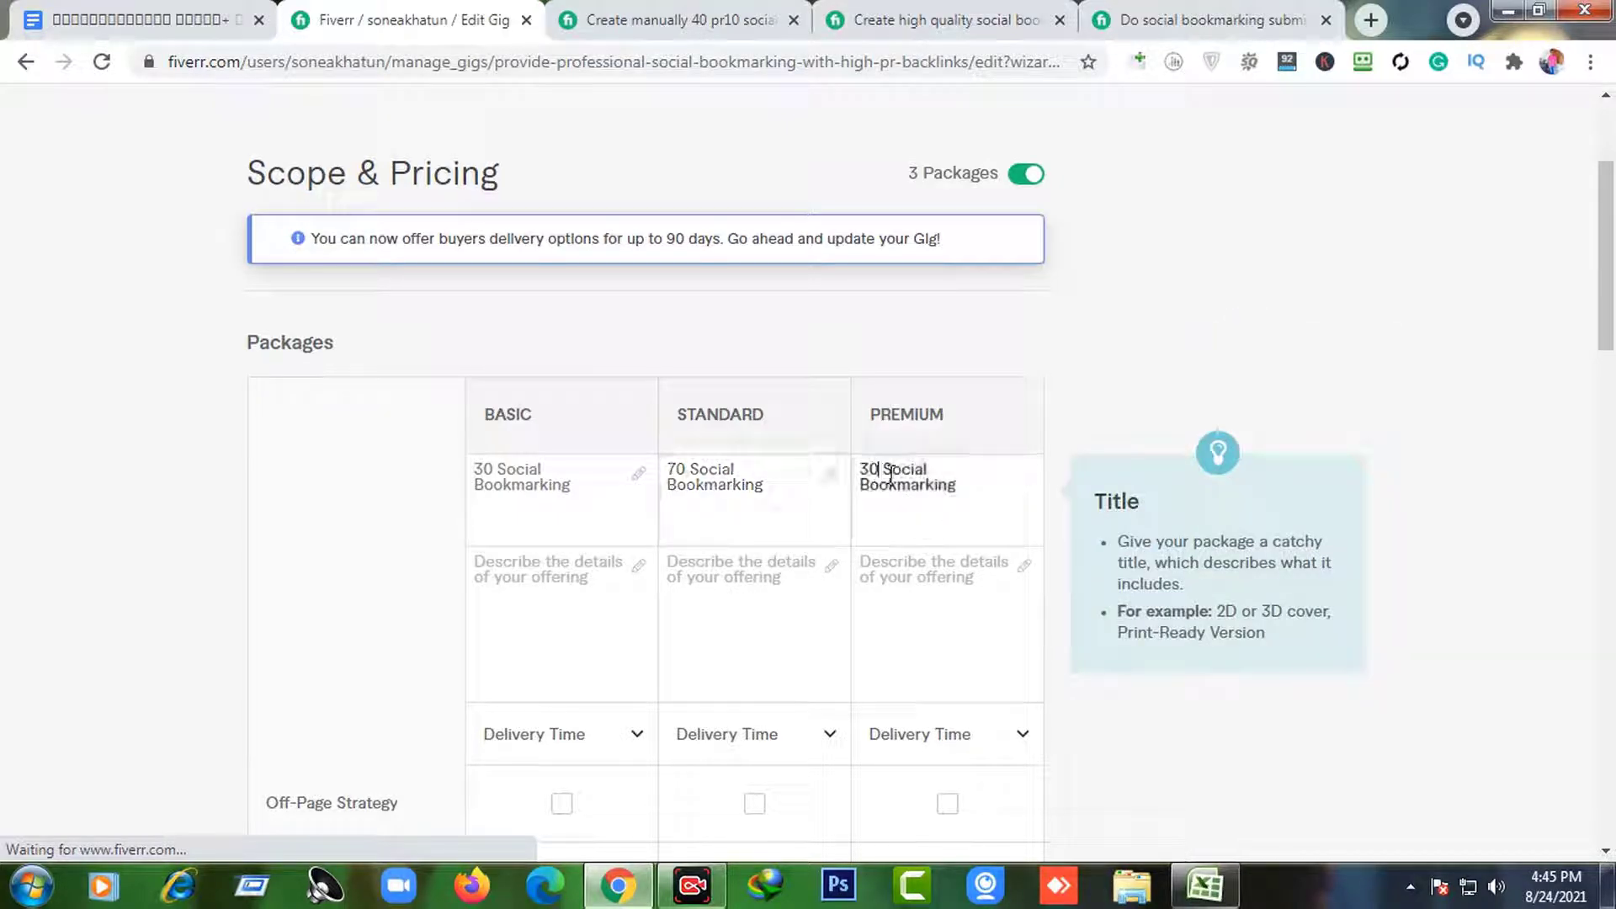
key("BackSpace")
key("BackSpace")
key("BackSpace")
type("110")
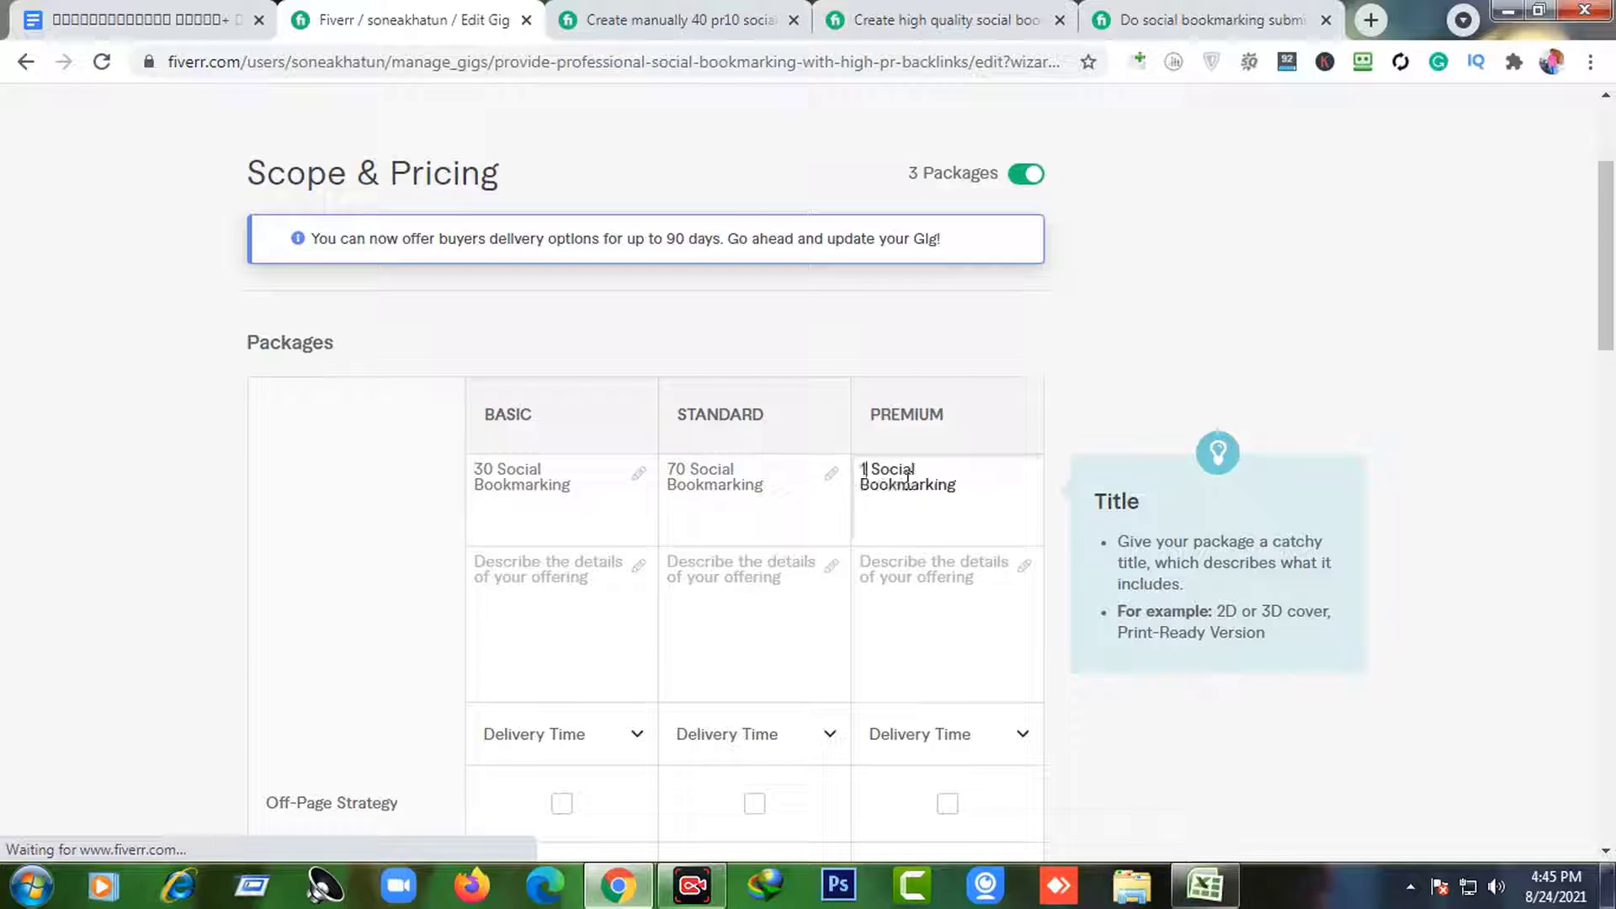
- Set the package prices to $5 for Basic, $10 for Standard and $15 for Premium
scroll(825, 491, "down", 5)
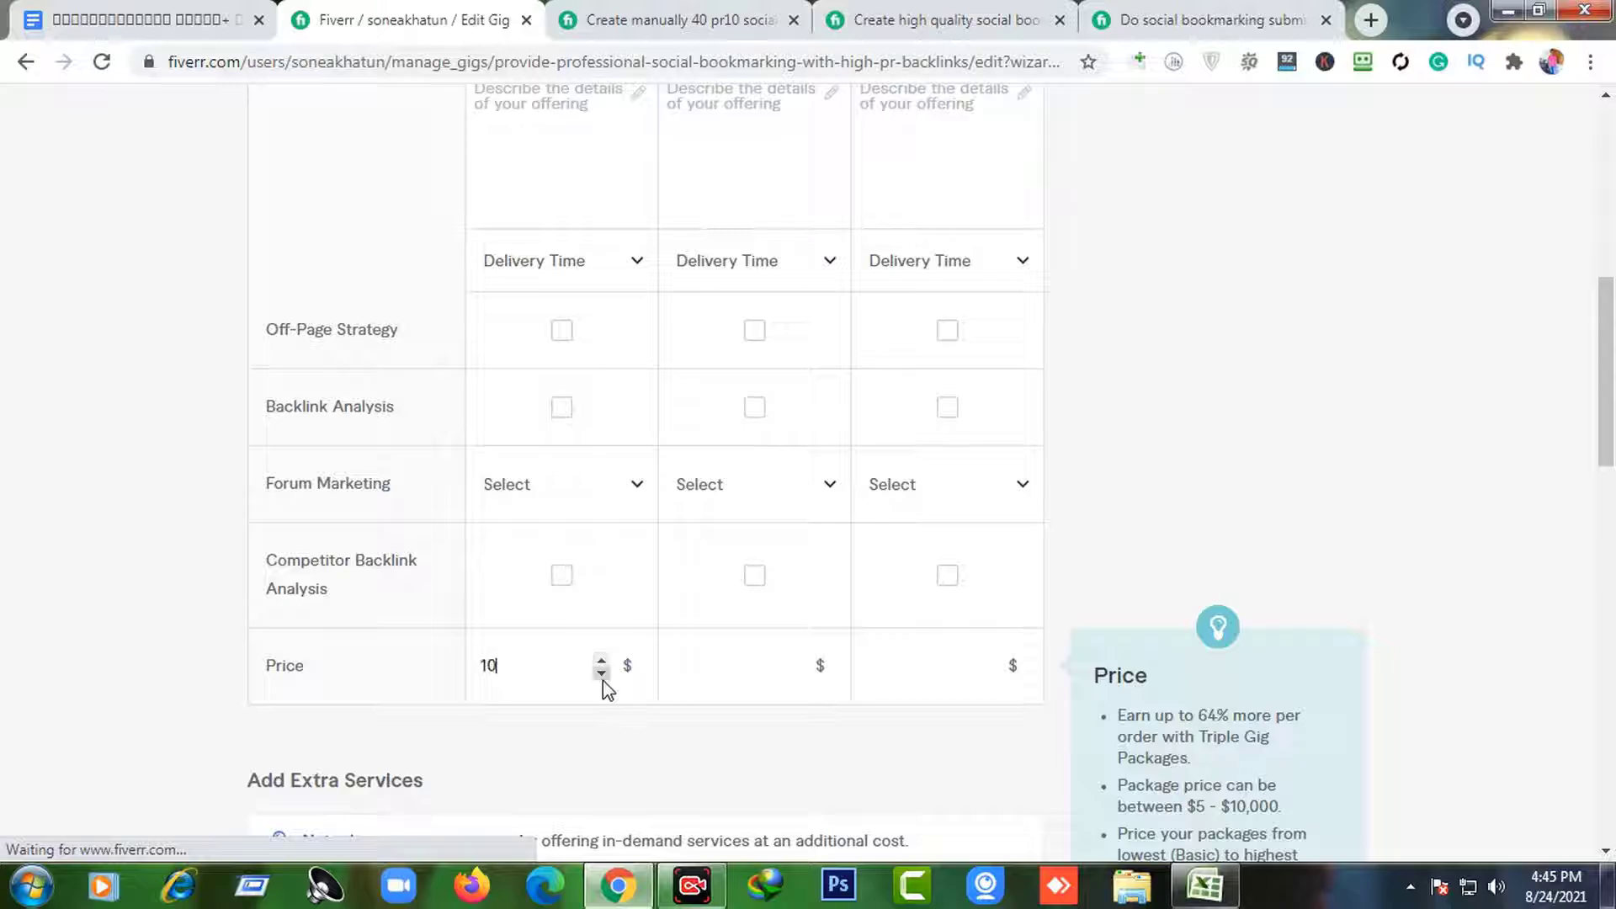
left_click(601, 672)
scroll(800, 715, "up", 4)
scroll(800, 711, "down", 3)
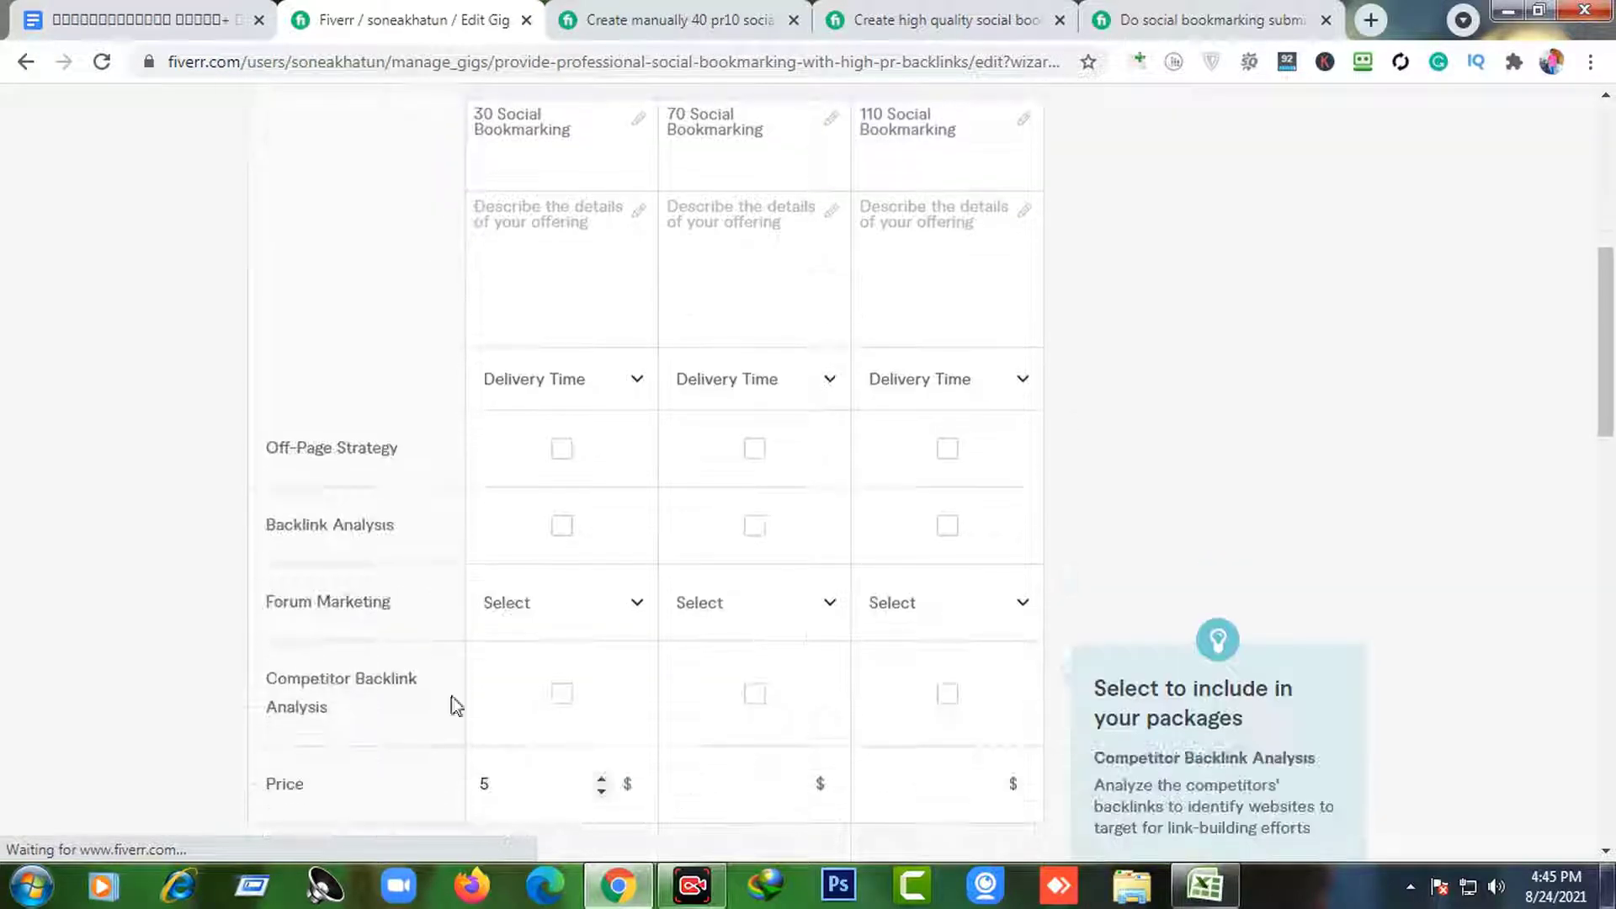
left_click(794, 779)
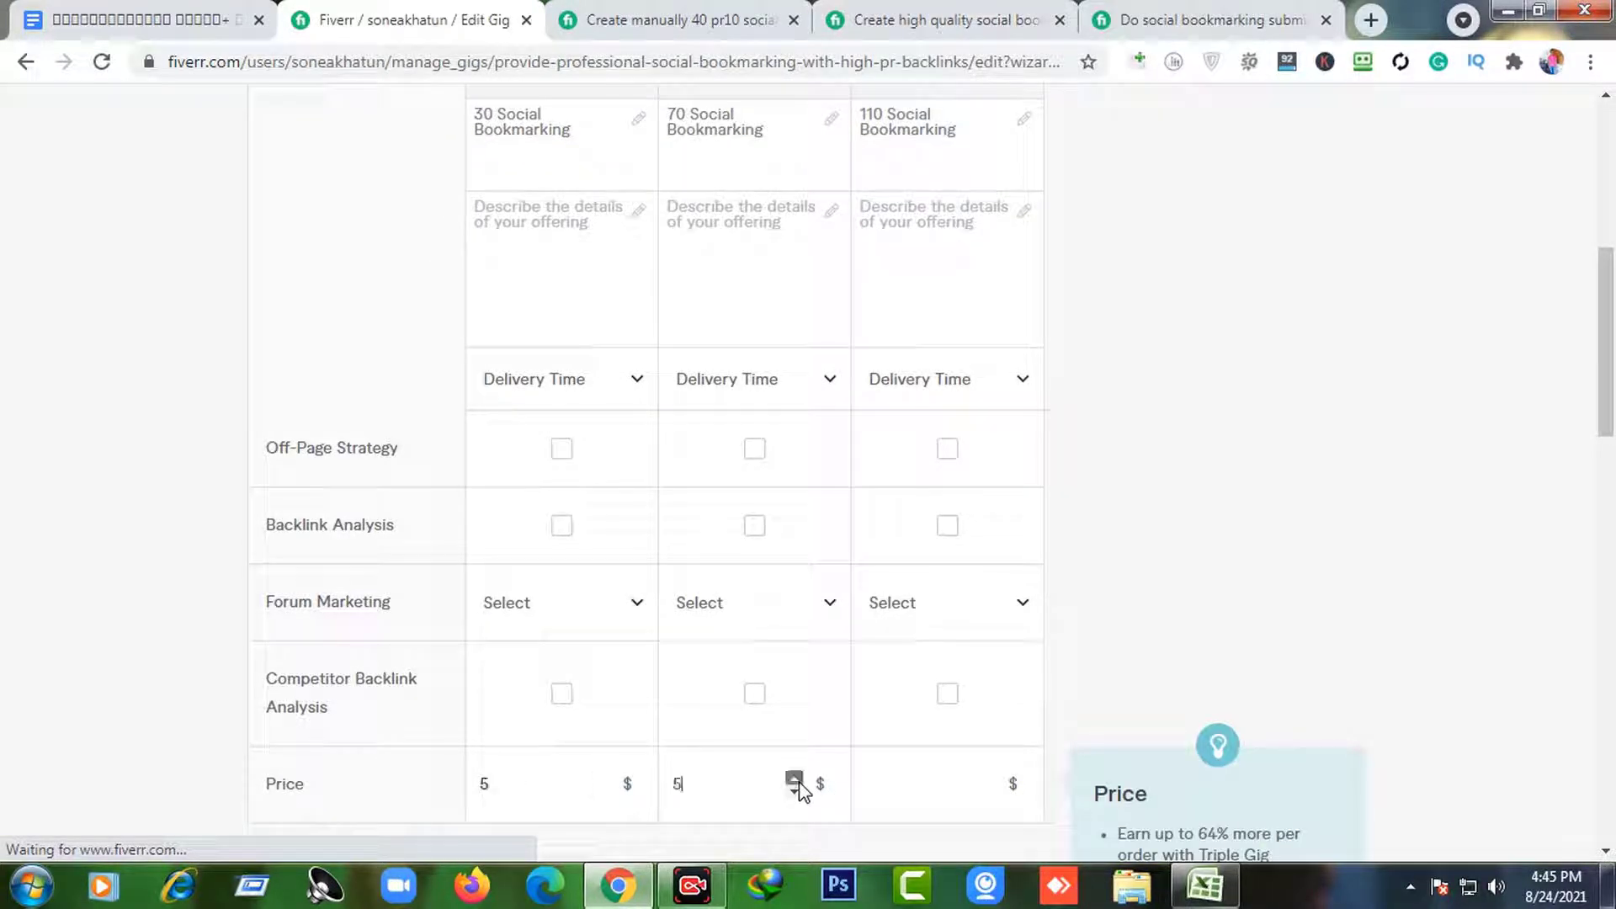
left_click(794, 778)
left_click(999, 779)
type("15")
- Set the delivery time to 2 days for Basic, 3 days for Standard and 4 days for Premium
scroll(1054, 741, "up", 3)
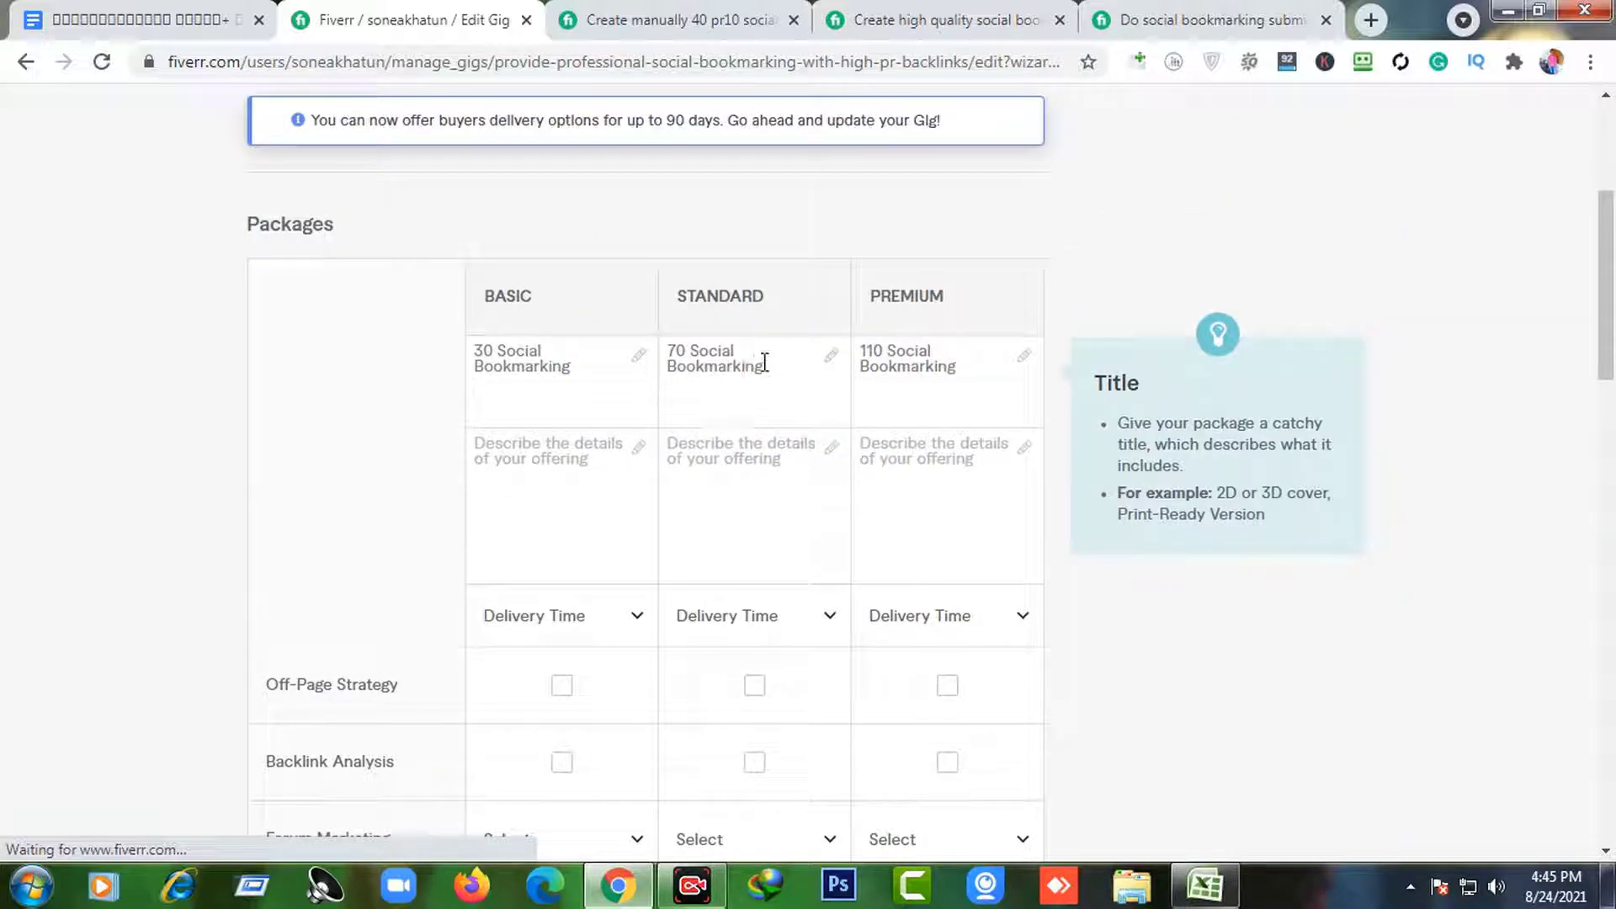
scroll(776, 419, "down", 6)
scroll(758, 680, "up", 4)
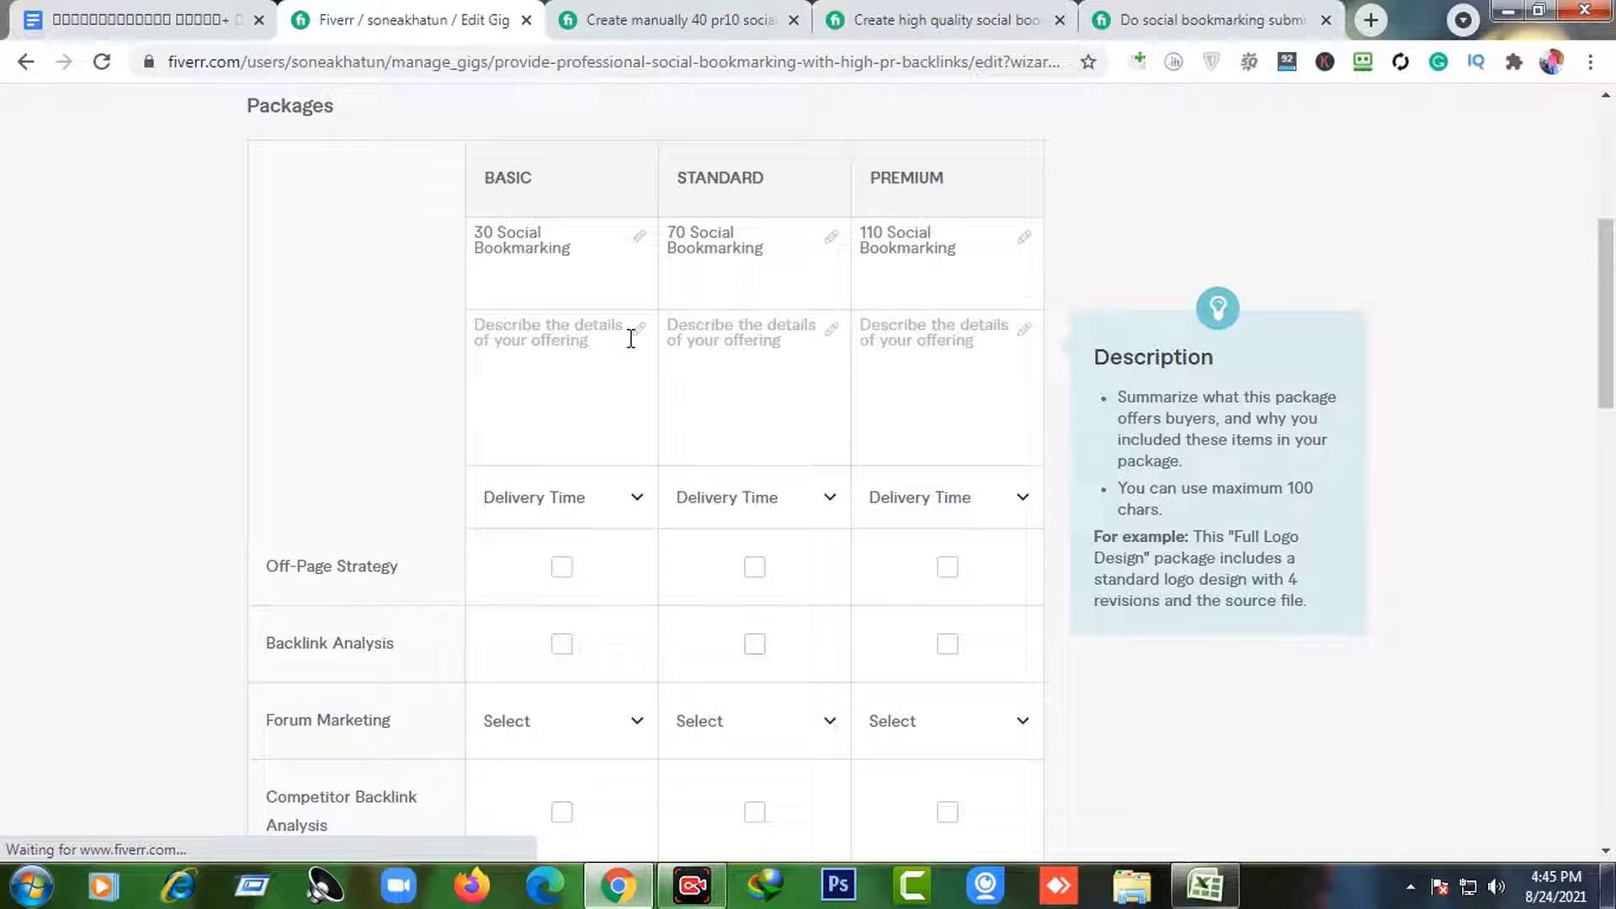
left_click(596, 337)
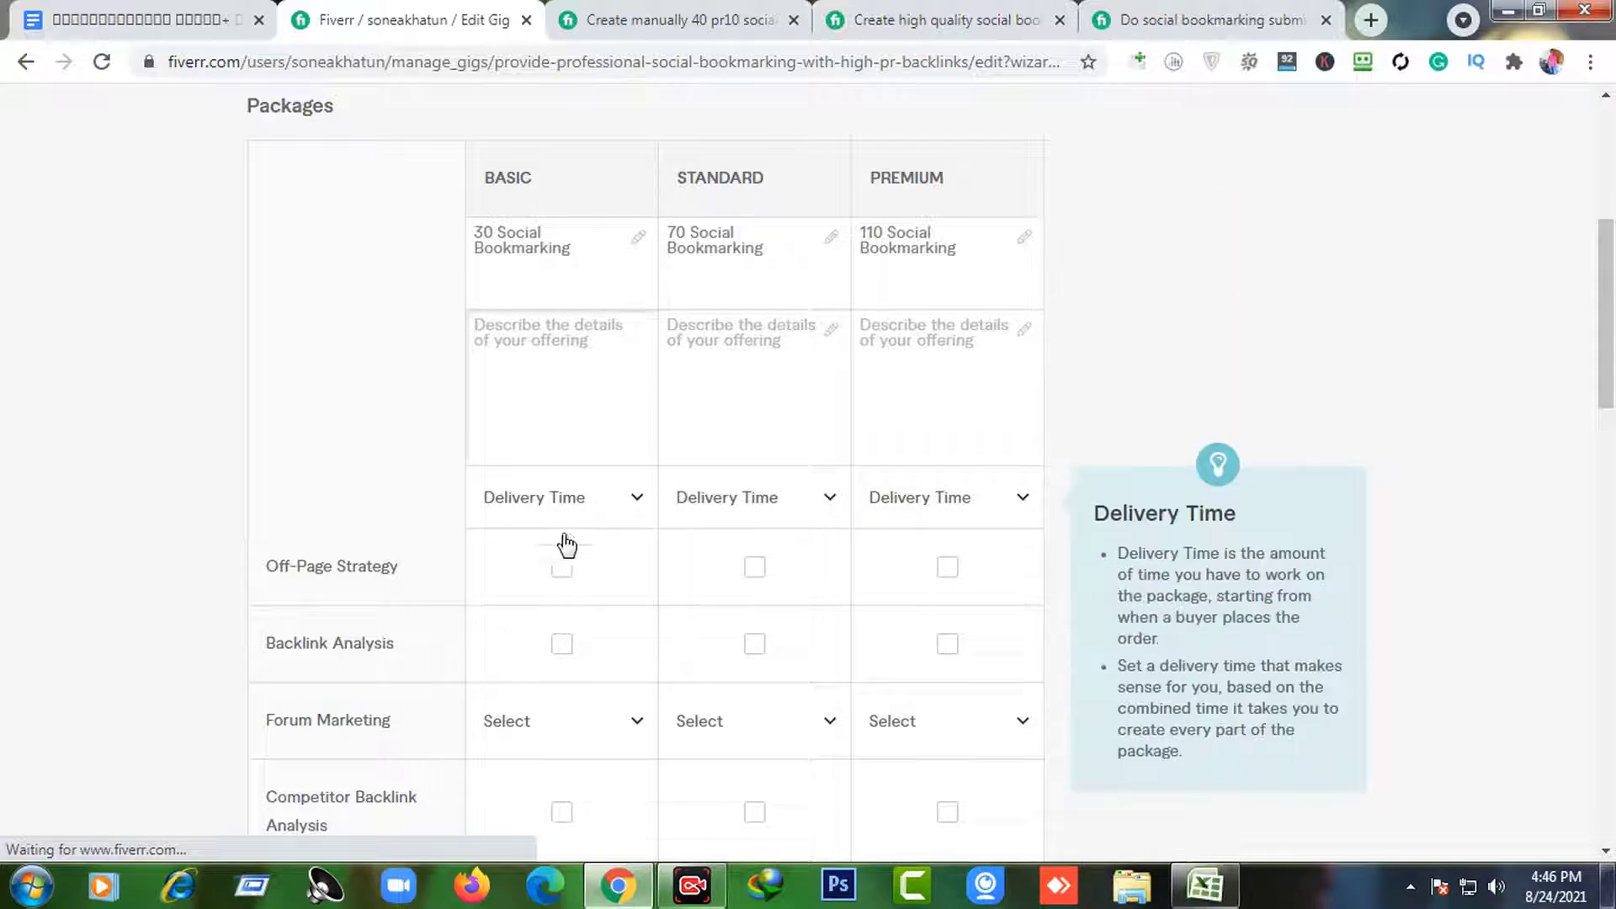
left_click(617, 505)
left_click(553, 755)
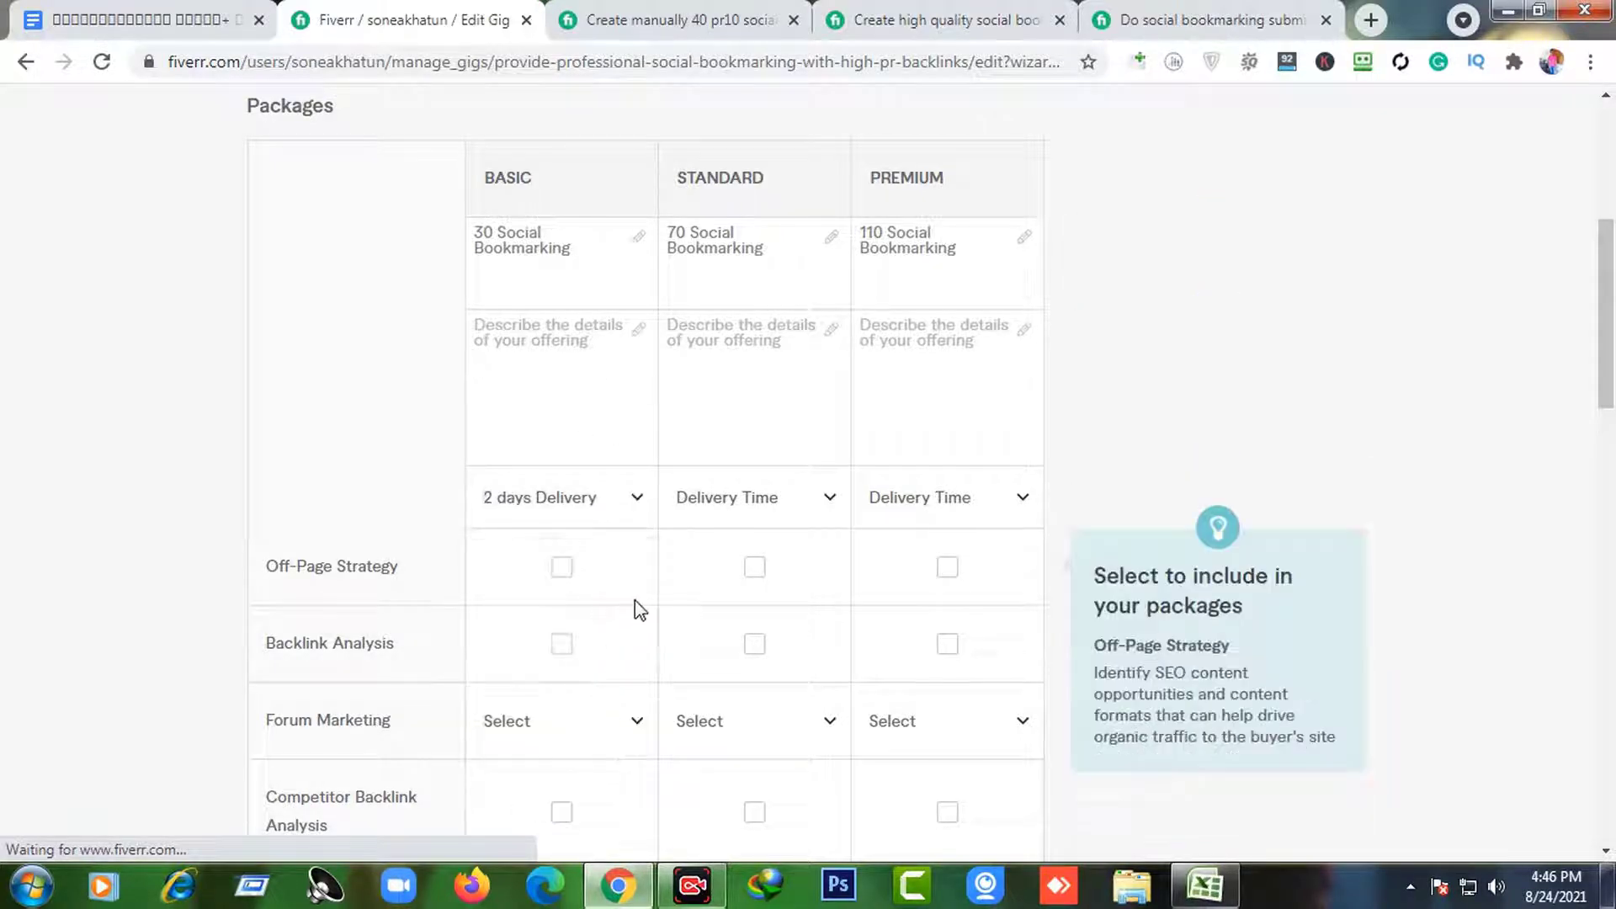
left_click(792, 515)
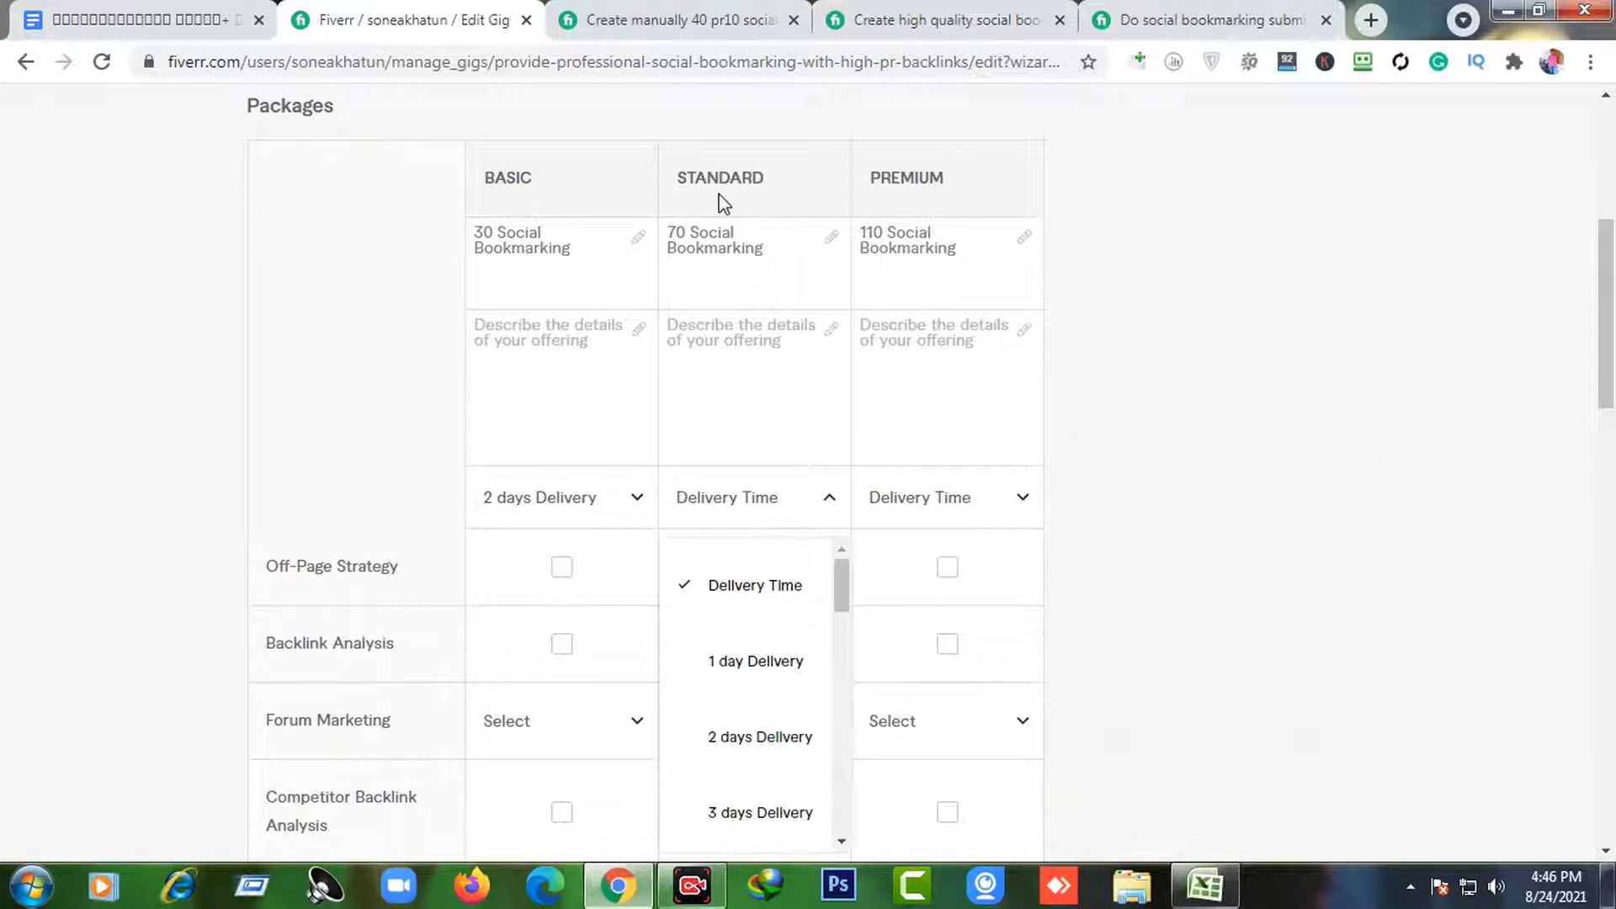
scroll(757, 648, "down", 1)
left_click(810, 687)
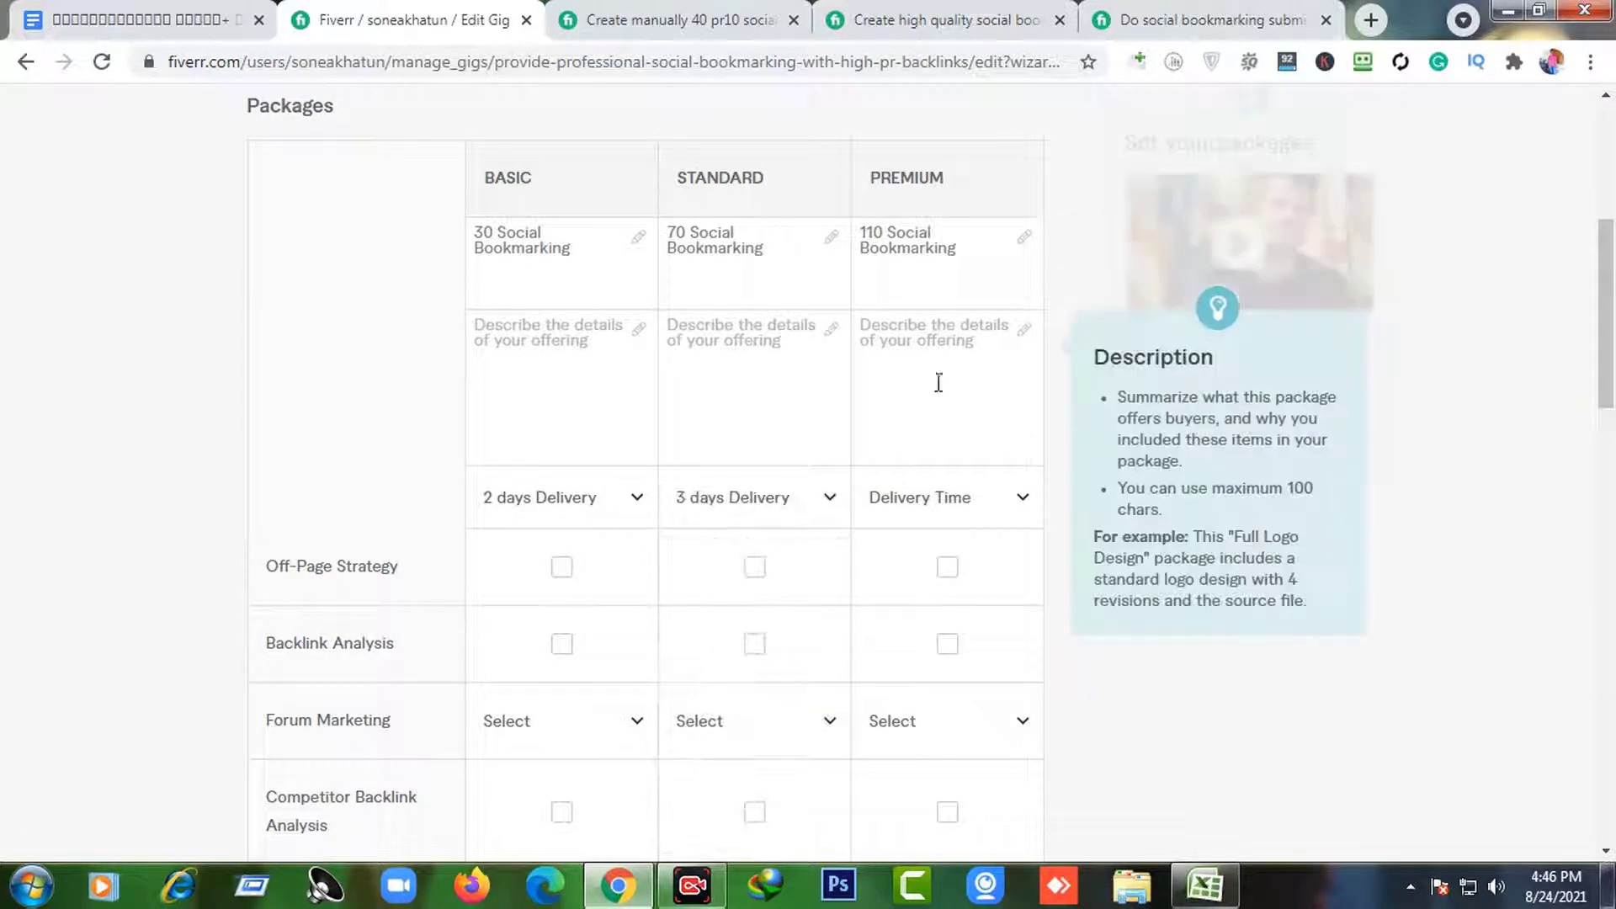
left_click(968, 513)
scroll(959, 699, "down", 2)
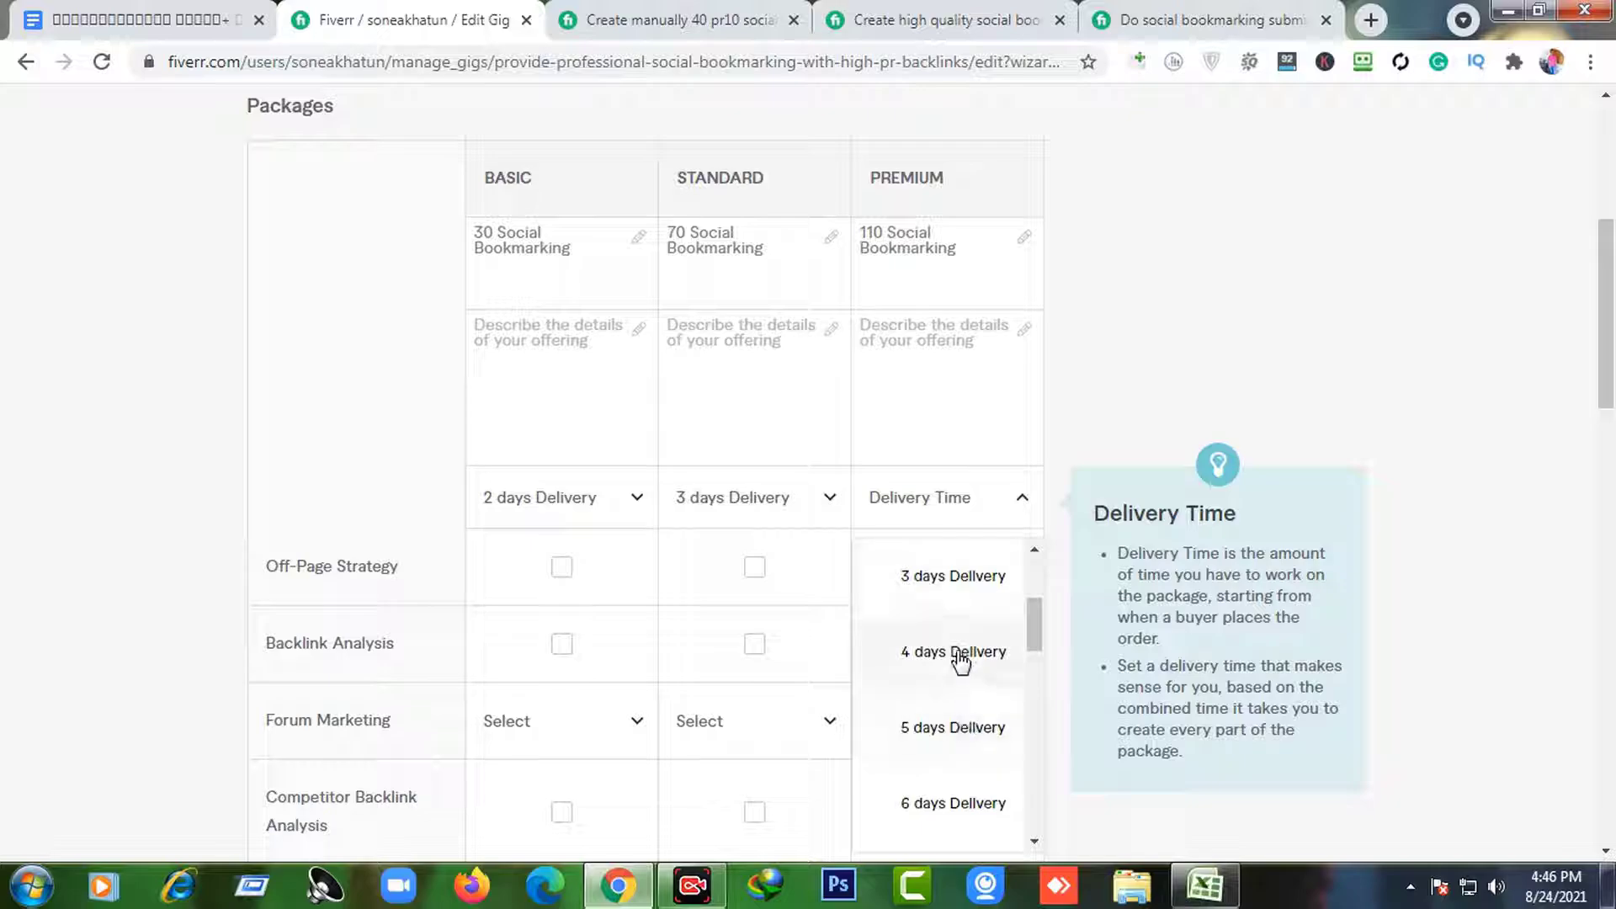
left_click(960, 655)
- Include Off-Page Strategy and Backlink Analysis in the Basic, Standard and Premium packages
scroll(703, 400, "down", 1)
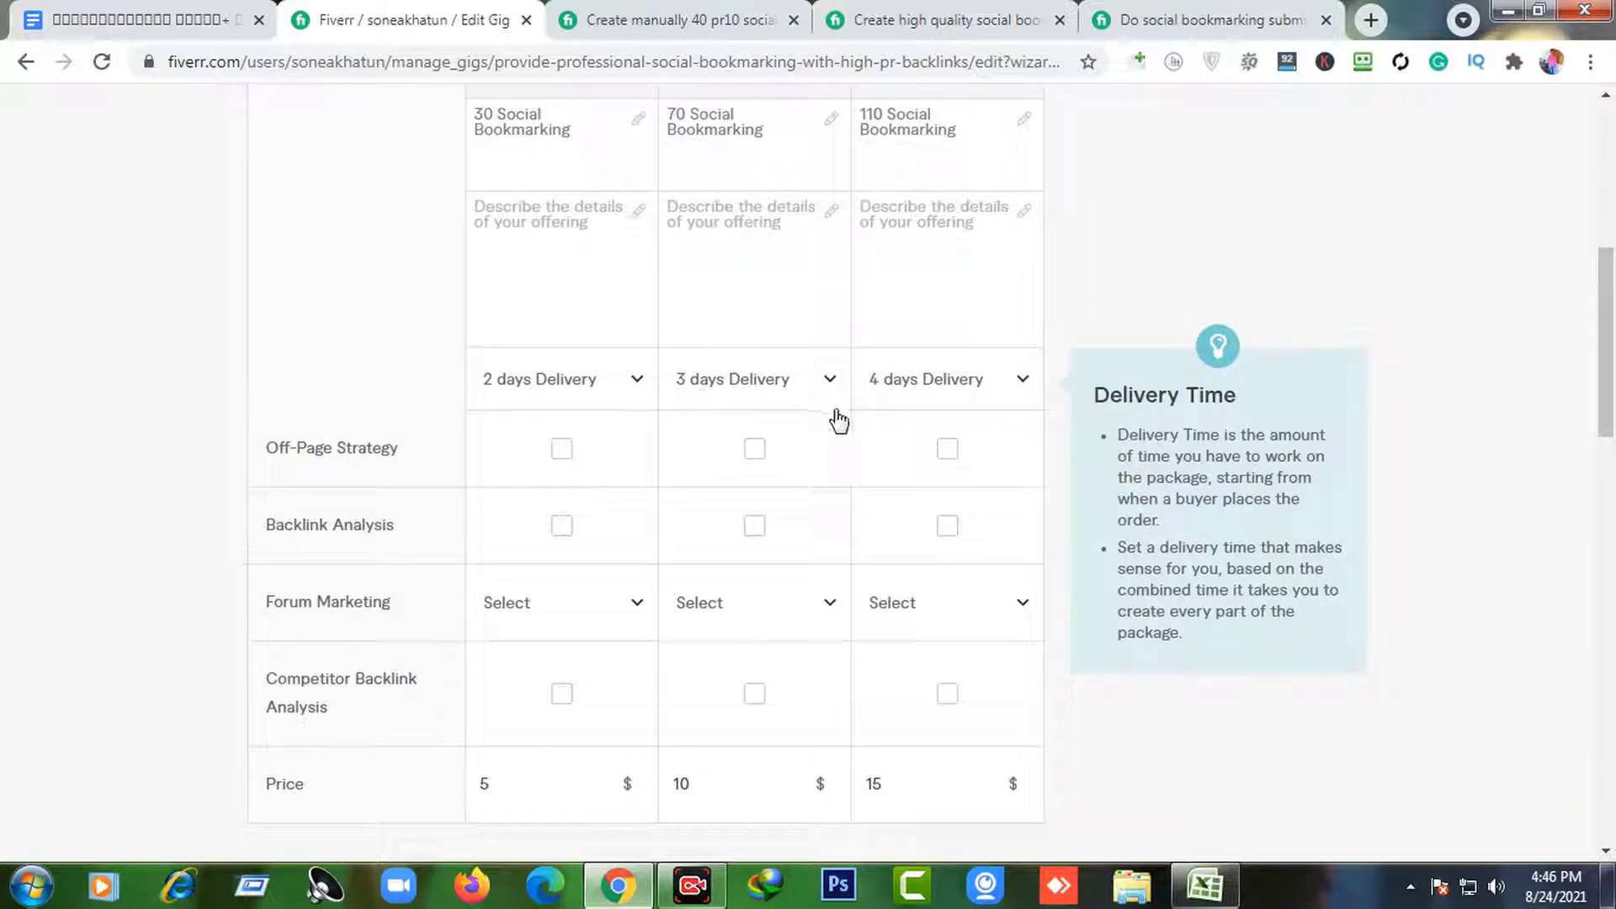
left_click(563, 450)
left_click(754, 449)
left_click(945, 448)
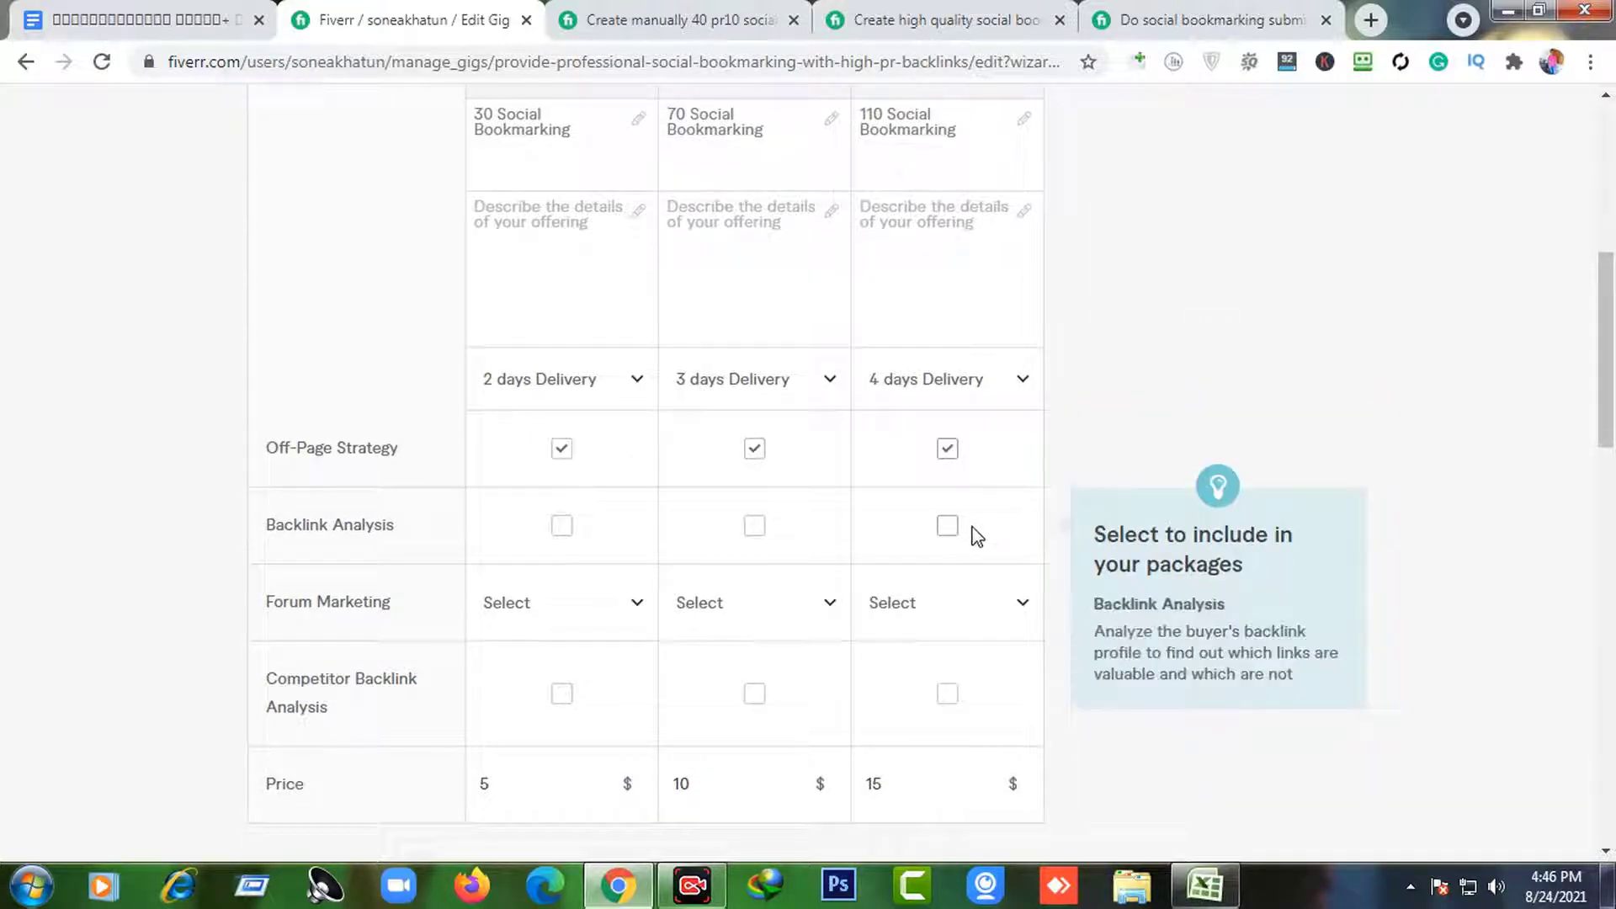
left_click(942, 527)
left_click(760, 528)
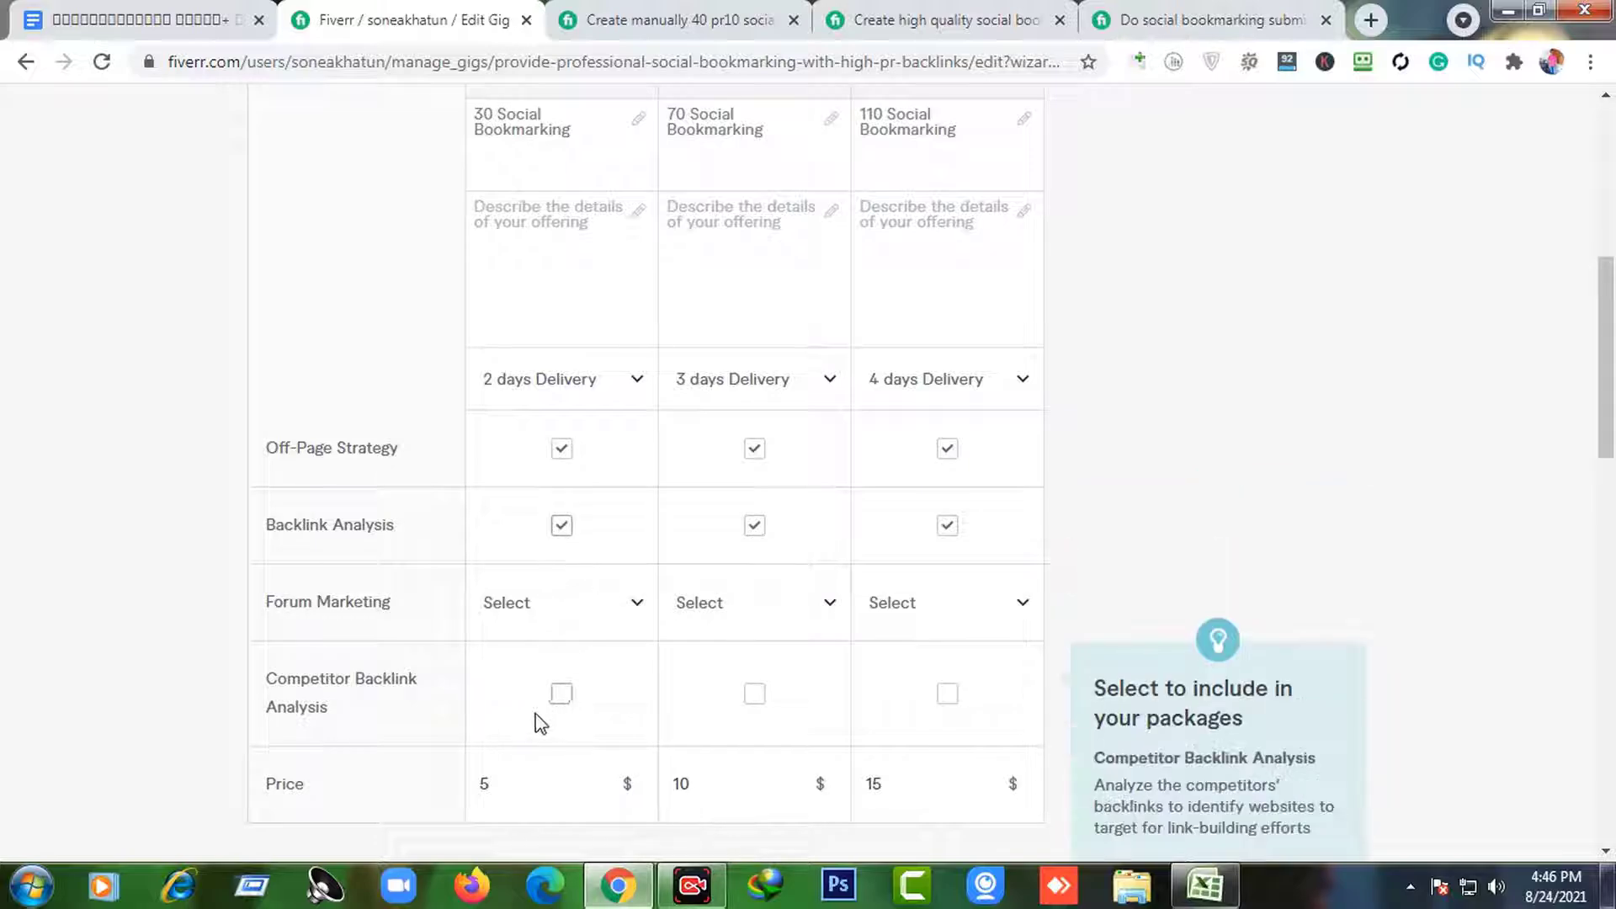
- Include Competitor Backlink Analysis in the Basic, Standard and Premium packages
left_click(562, 695)
left_click(751, 697)
left_click(945, 695)
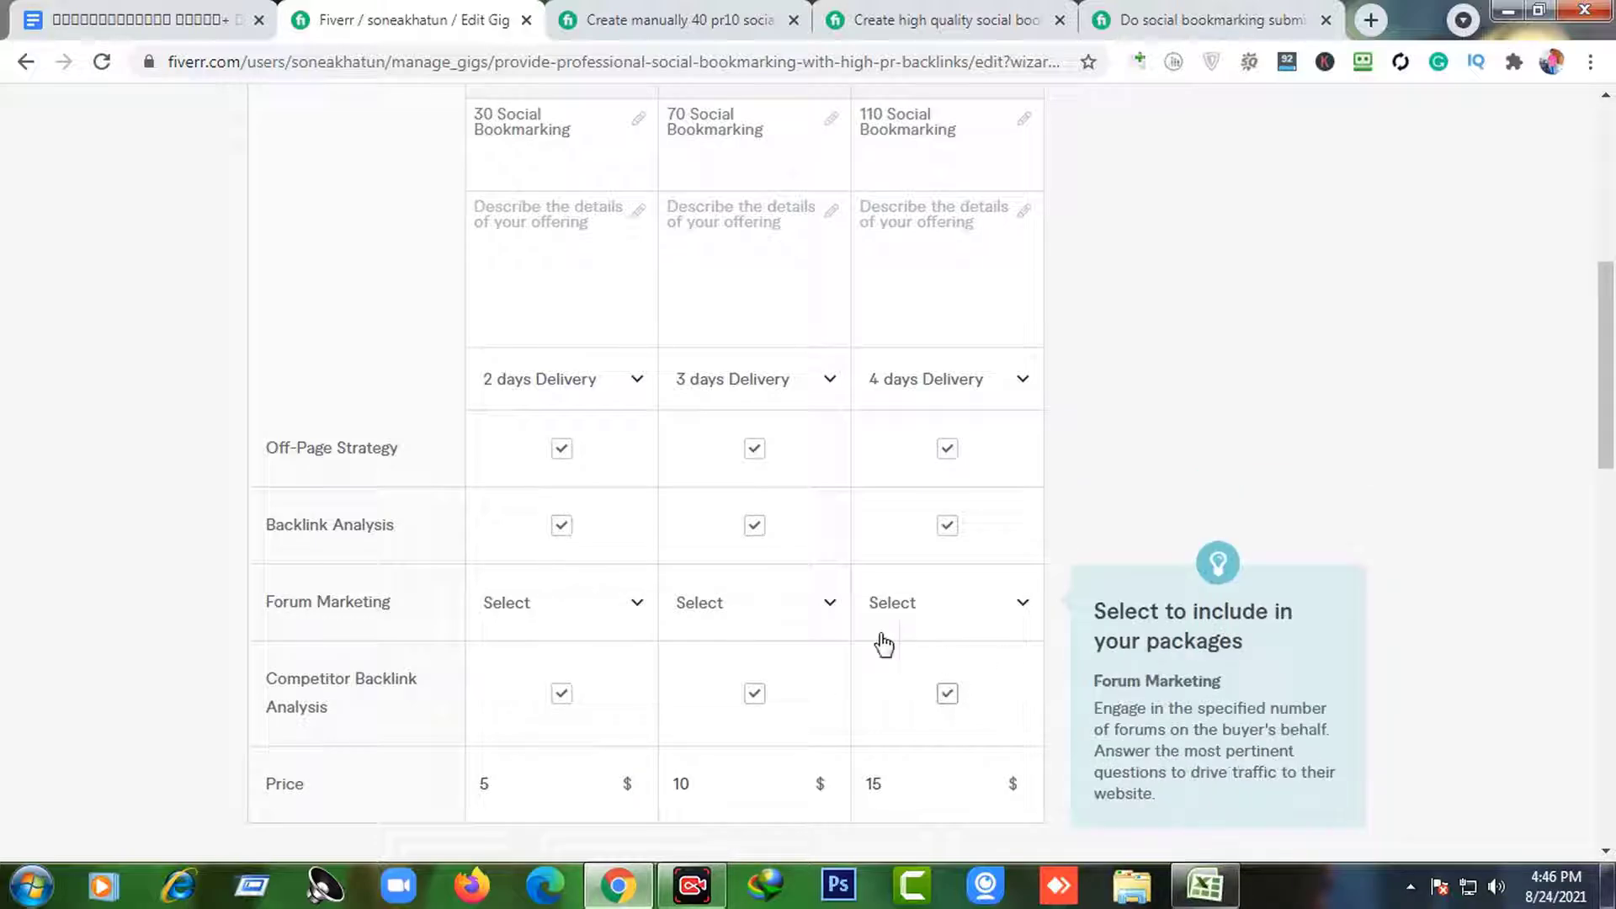
- Change the Premium package's name to "150 Social Bookmarking"
scroll(754, 509, "down", 3)
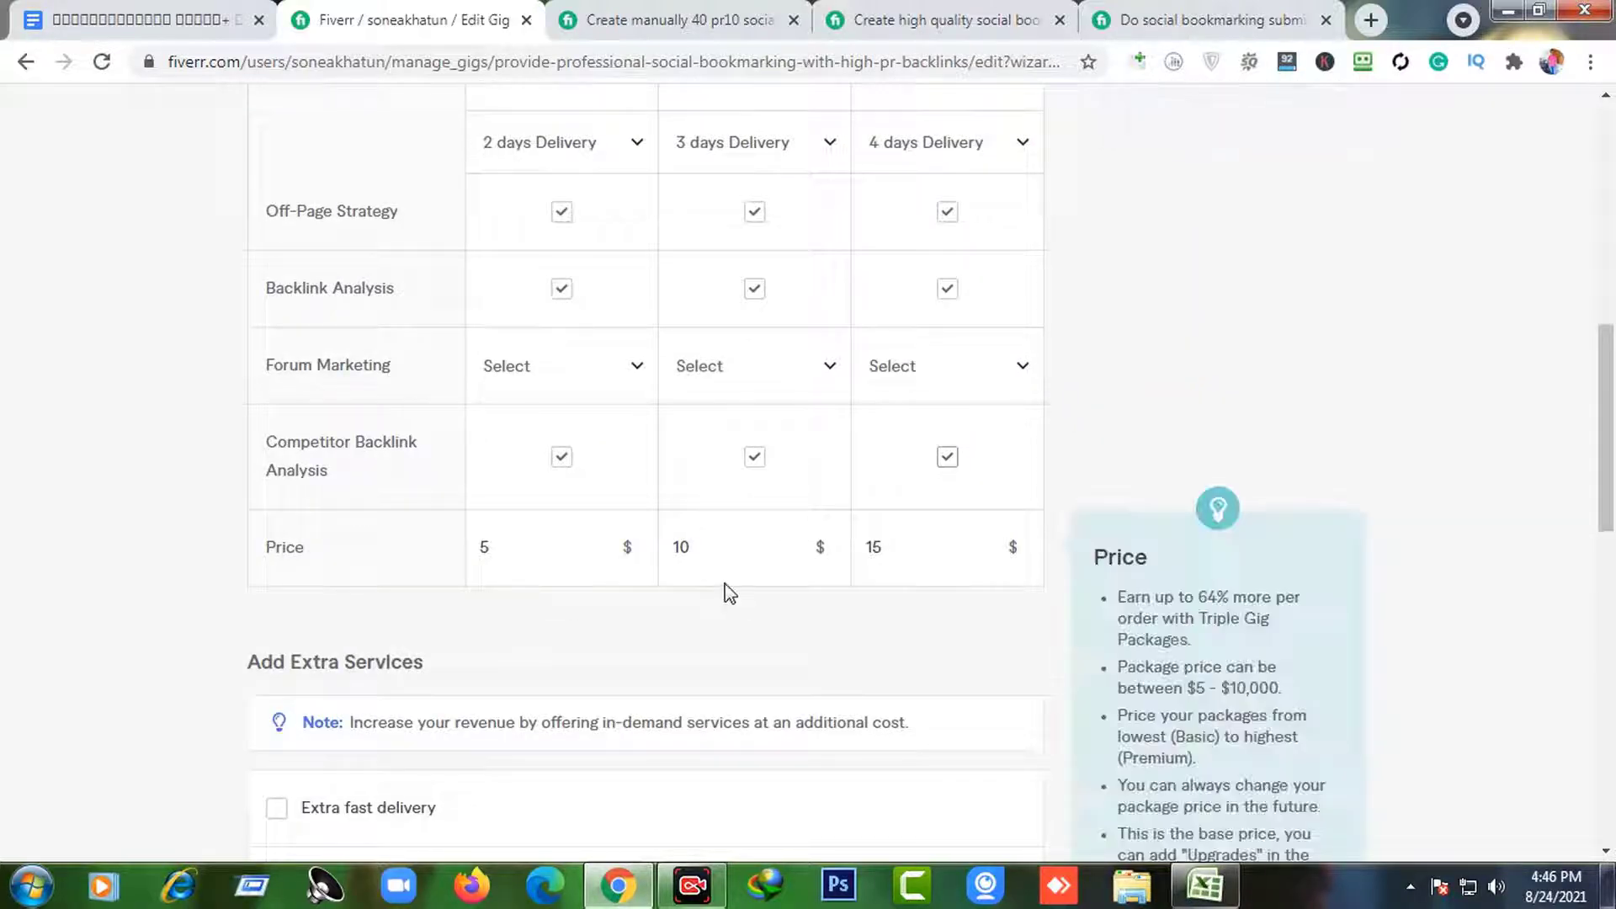
scroll(934, 584, "up", 3)
scroll(936, 570, "up", 1)
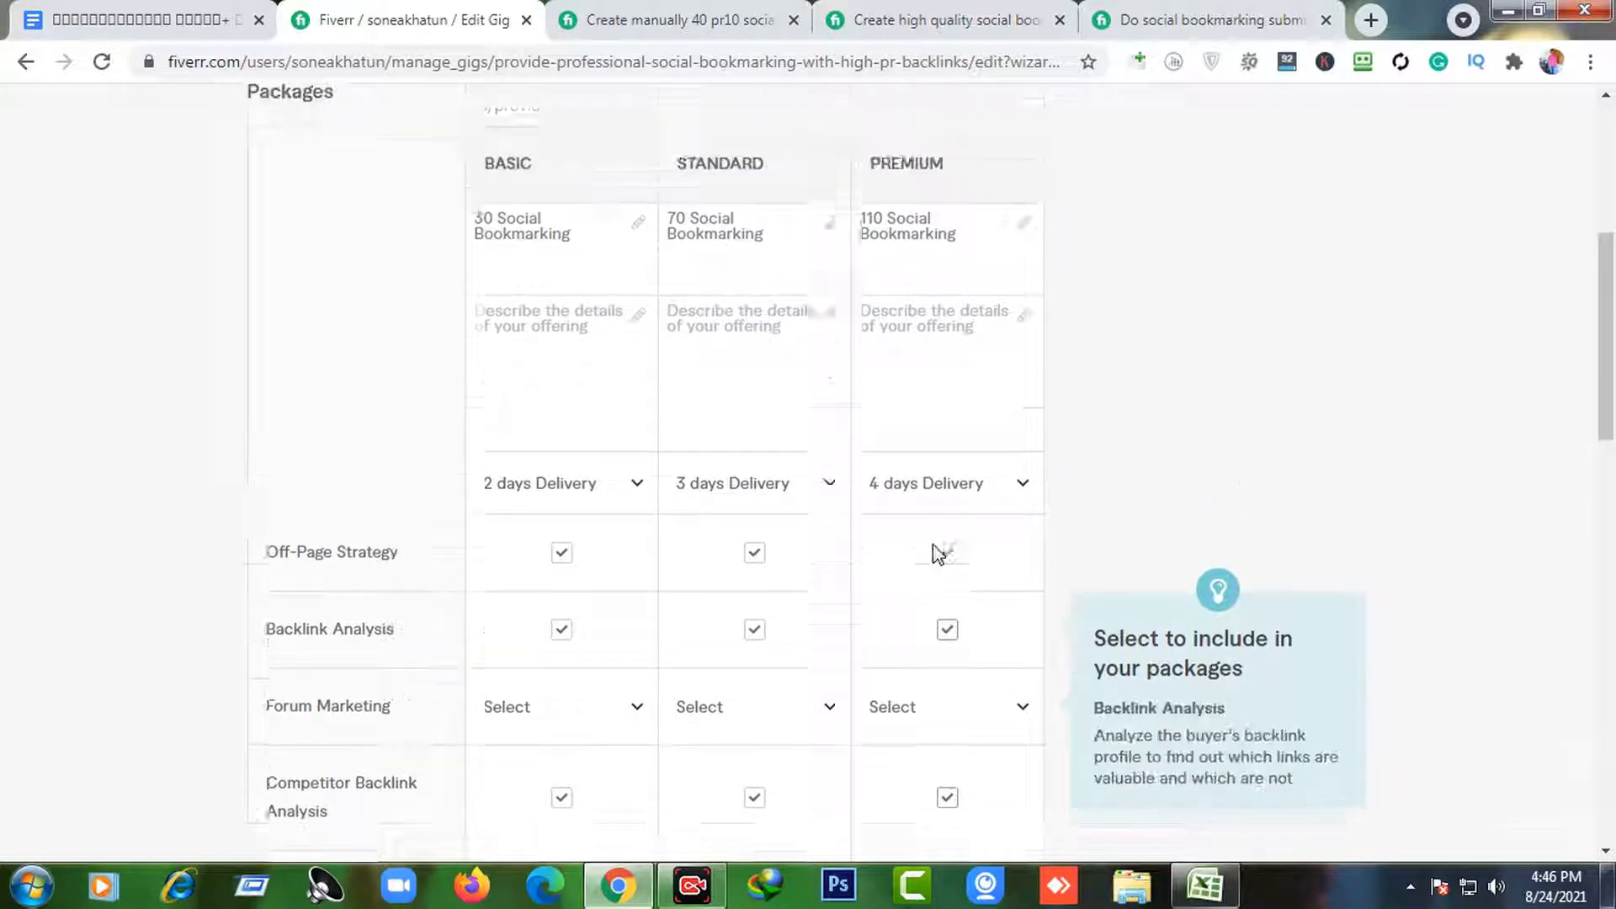
scroll(939, 589, "down", 3)
scroll(936, 668, "up", 4)
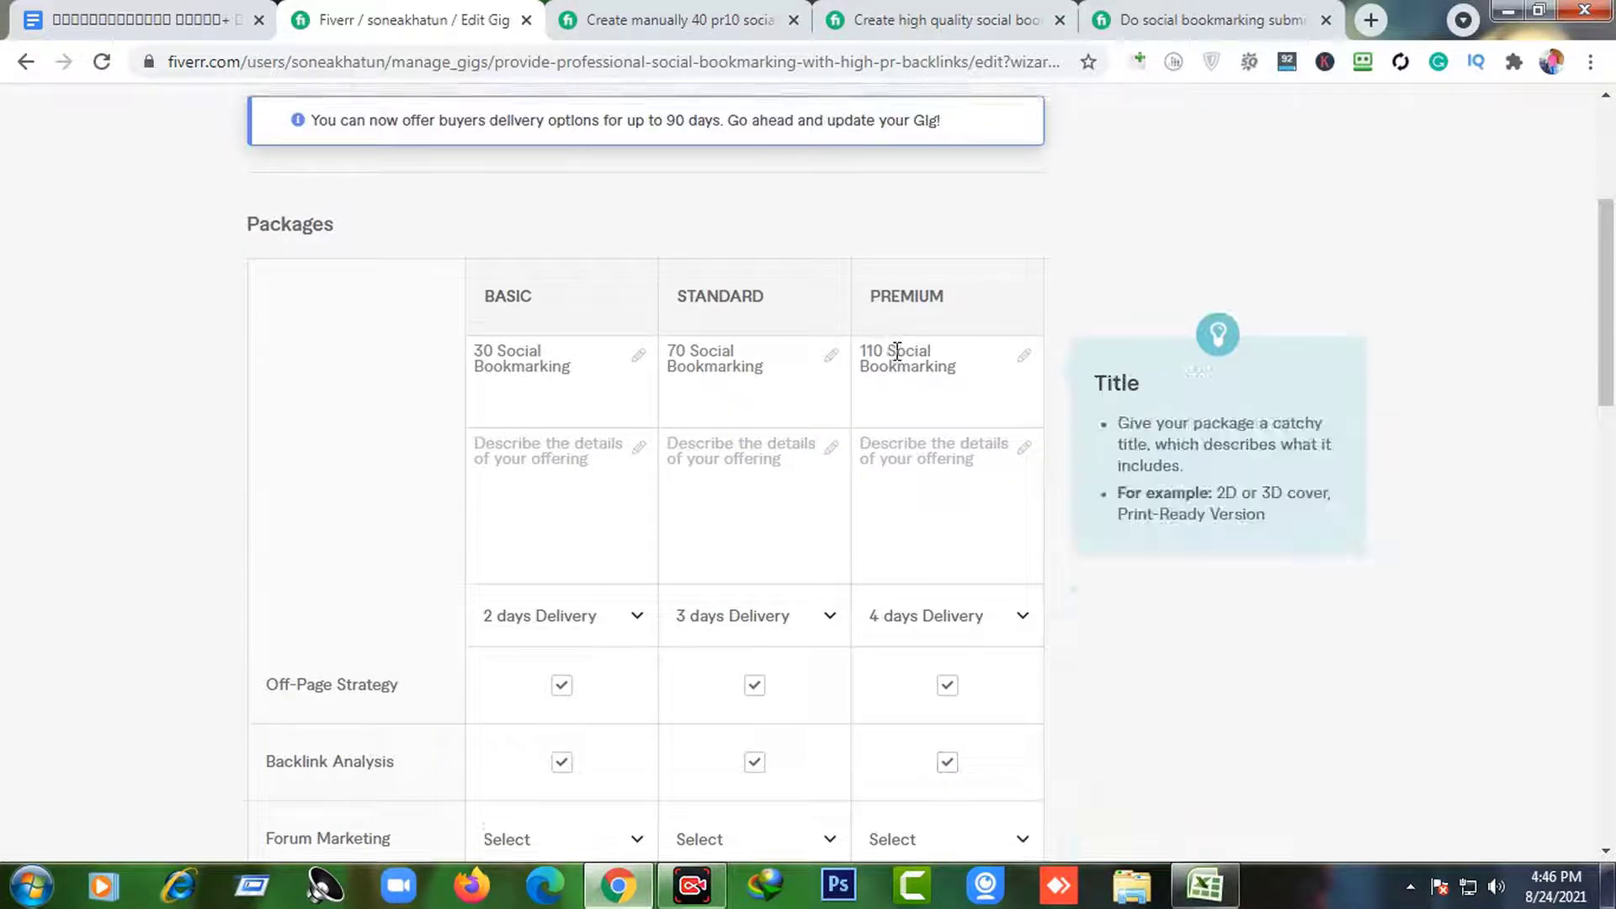
left_click(886, 347)
key("BackSpace")
key("BackSpace")
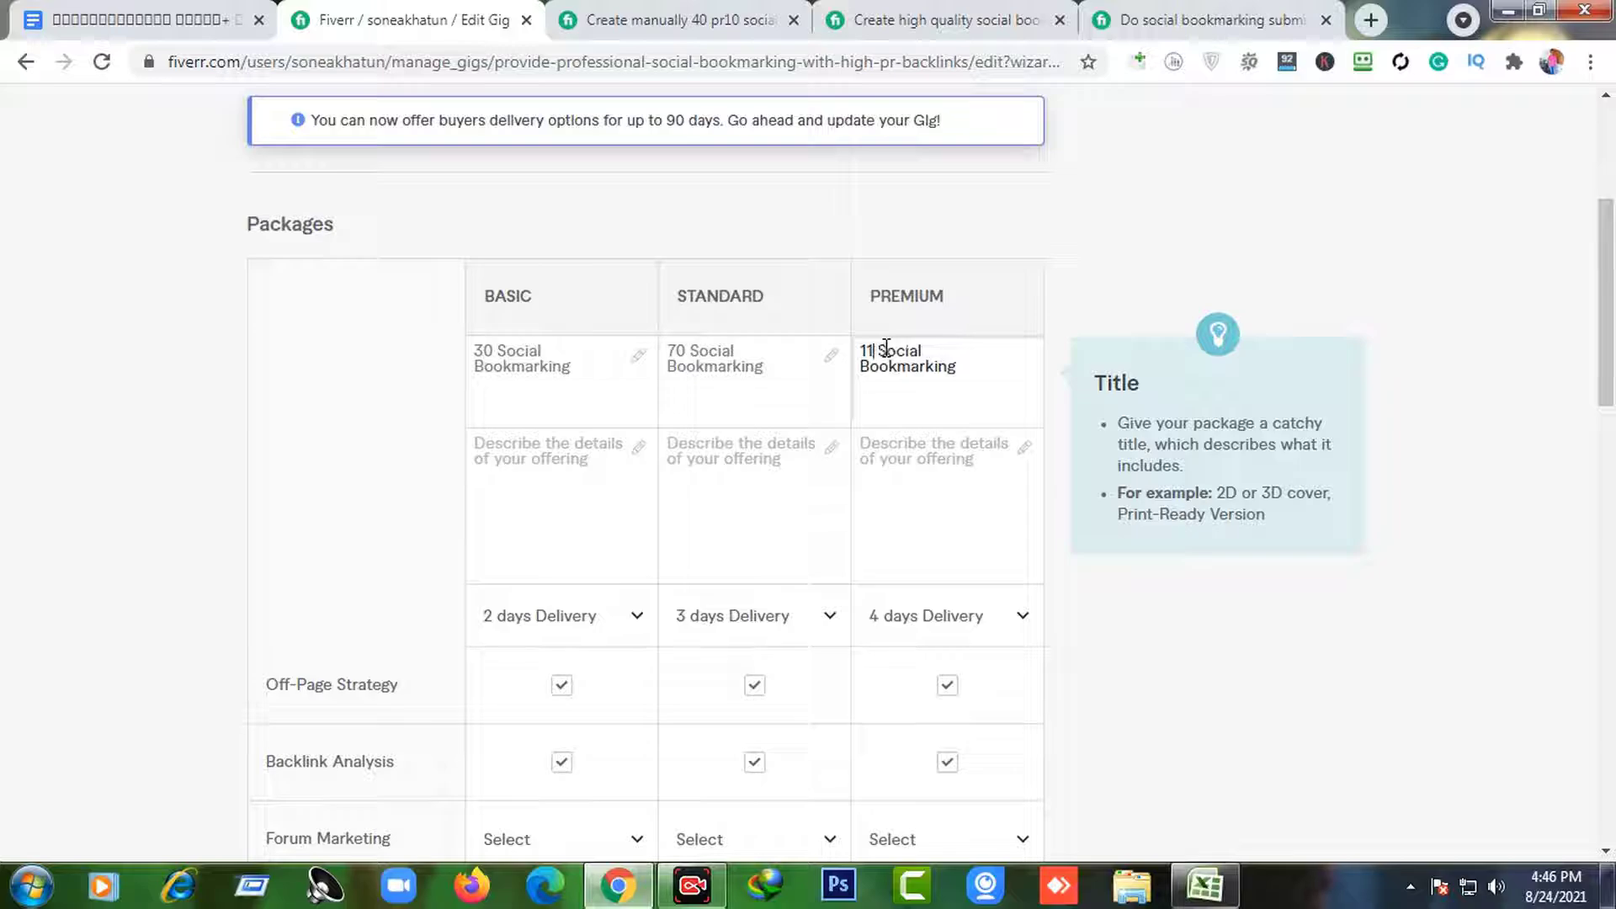
type("40")
key("BackSpace")
key("BackSpace")
type("150")
left_click(864, 430)
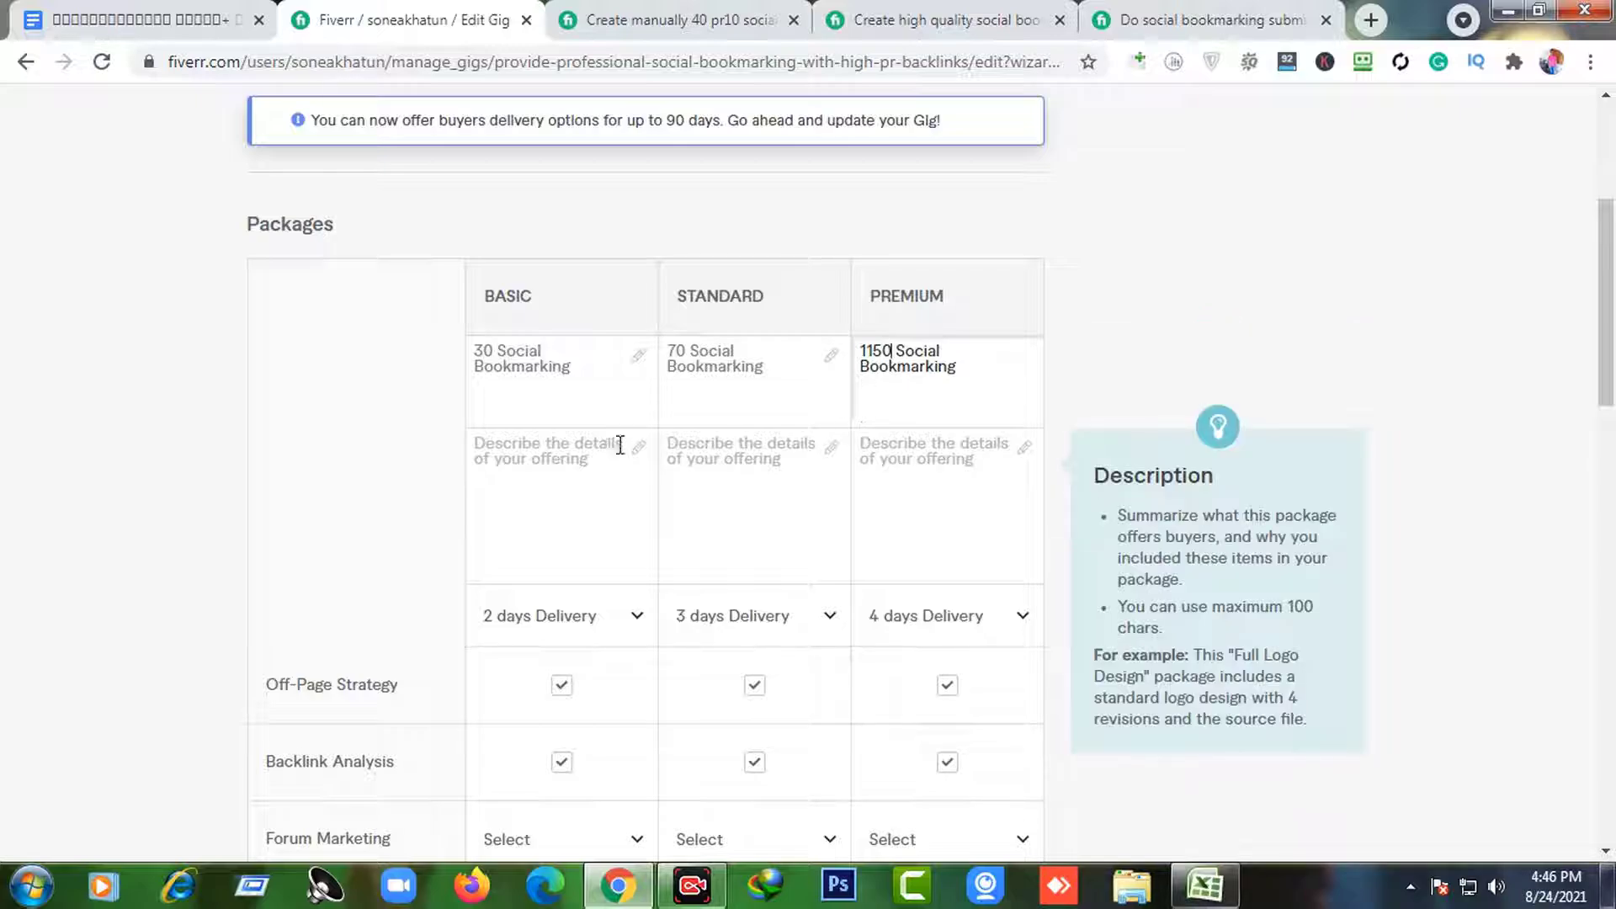
key("BackSpace")
key("BackSpace")
key("BackSpace")
type("50")
- Try raising the Premium package's price to $20 and on to $40, comparing it with the package names
scroll(926, 500, "down", 3)
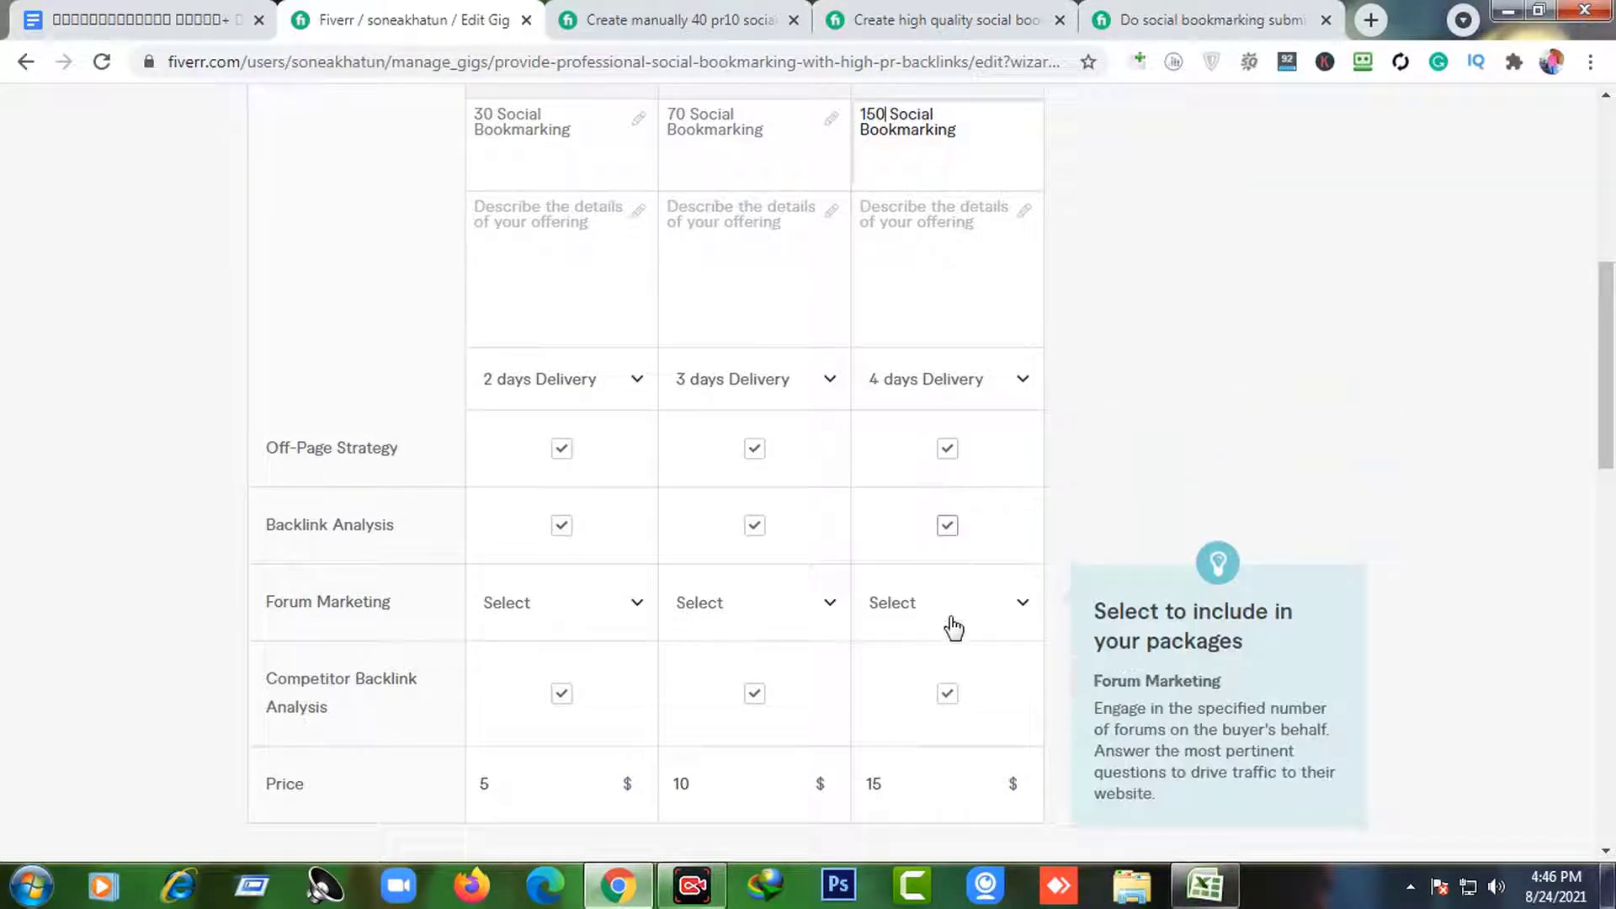
scroll(960, 787, "down", 1)
scroll(977, 741, "down", 1)
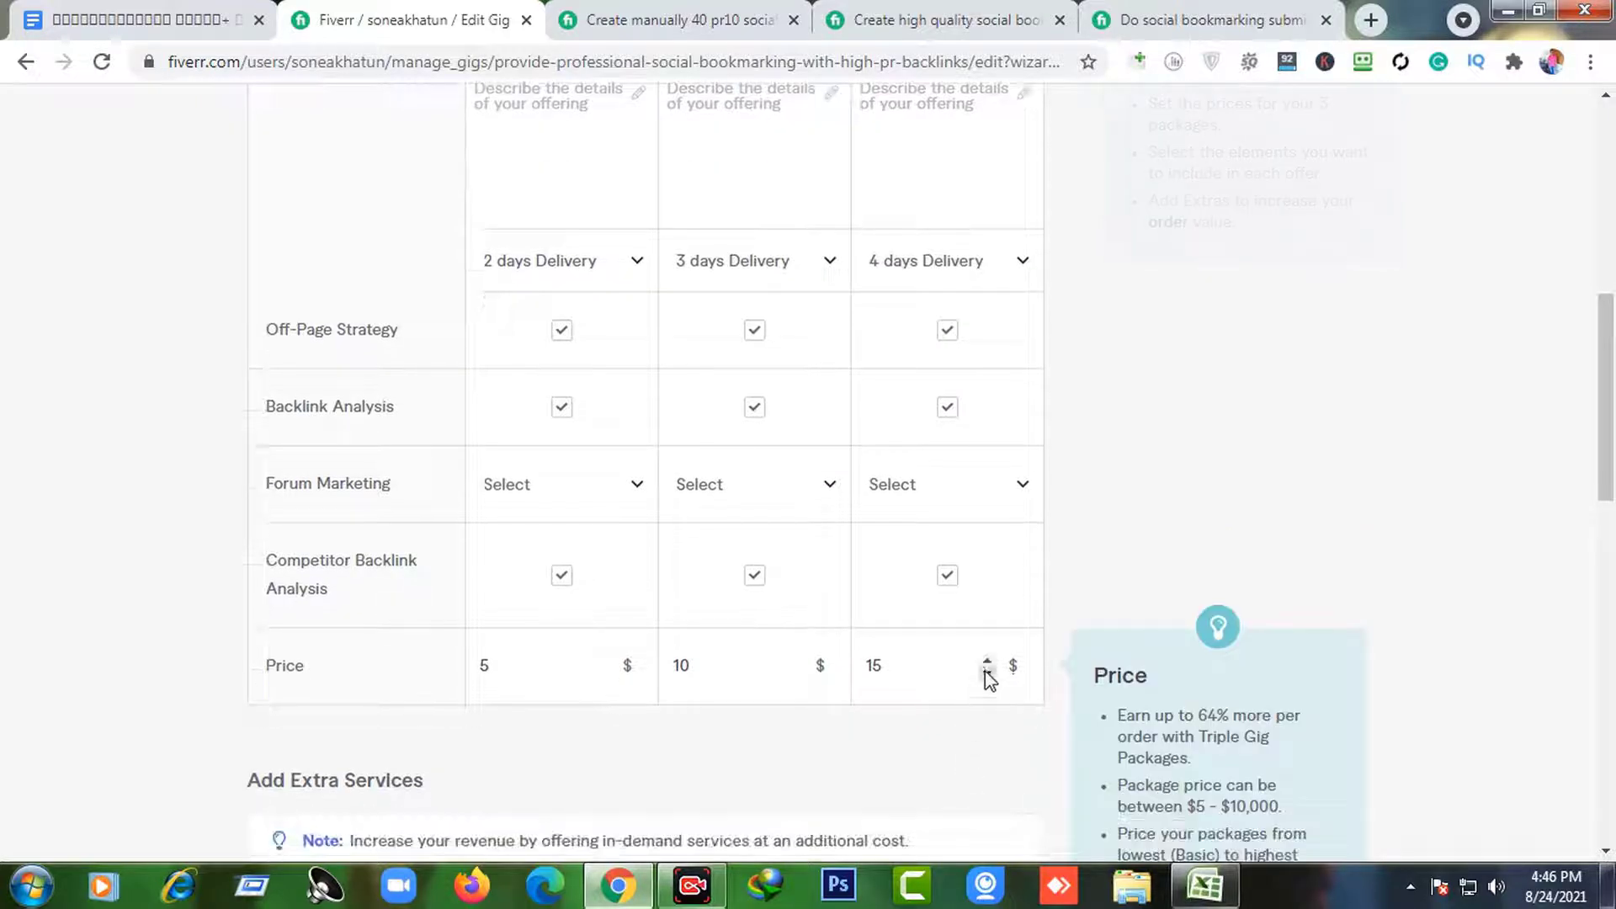
left_click(987, 662)
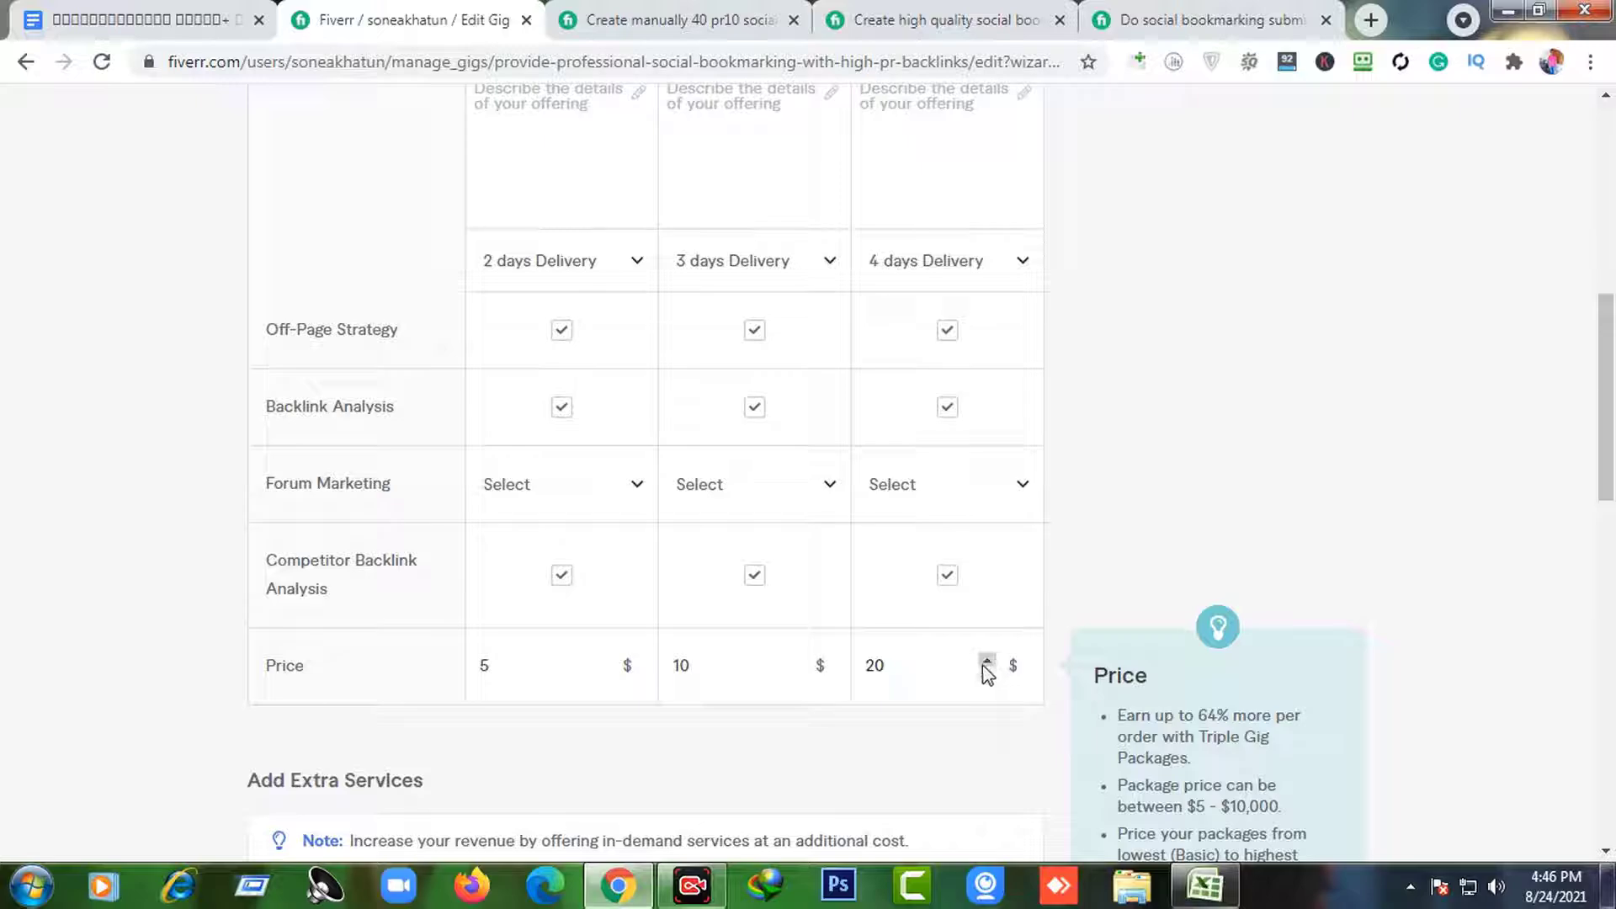
scroll(968, 677, "up", 4)
scroll(1015, 401, "up", 3)
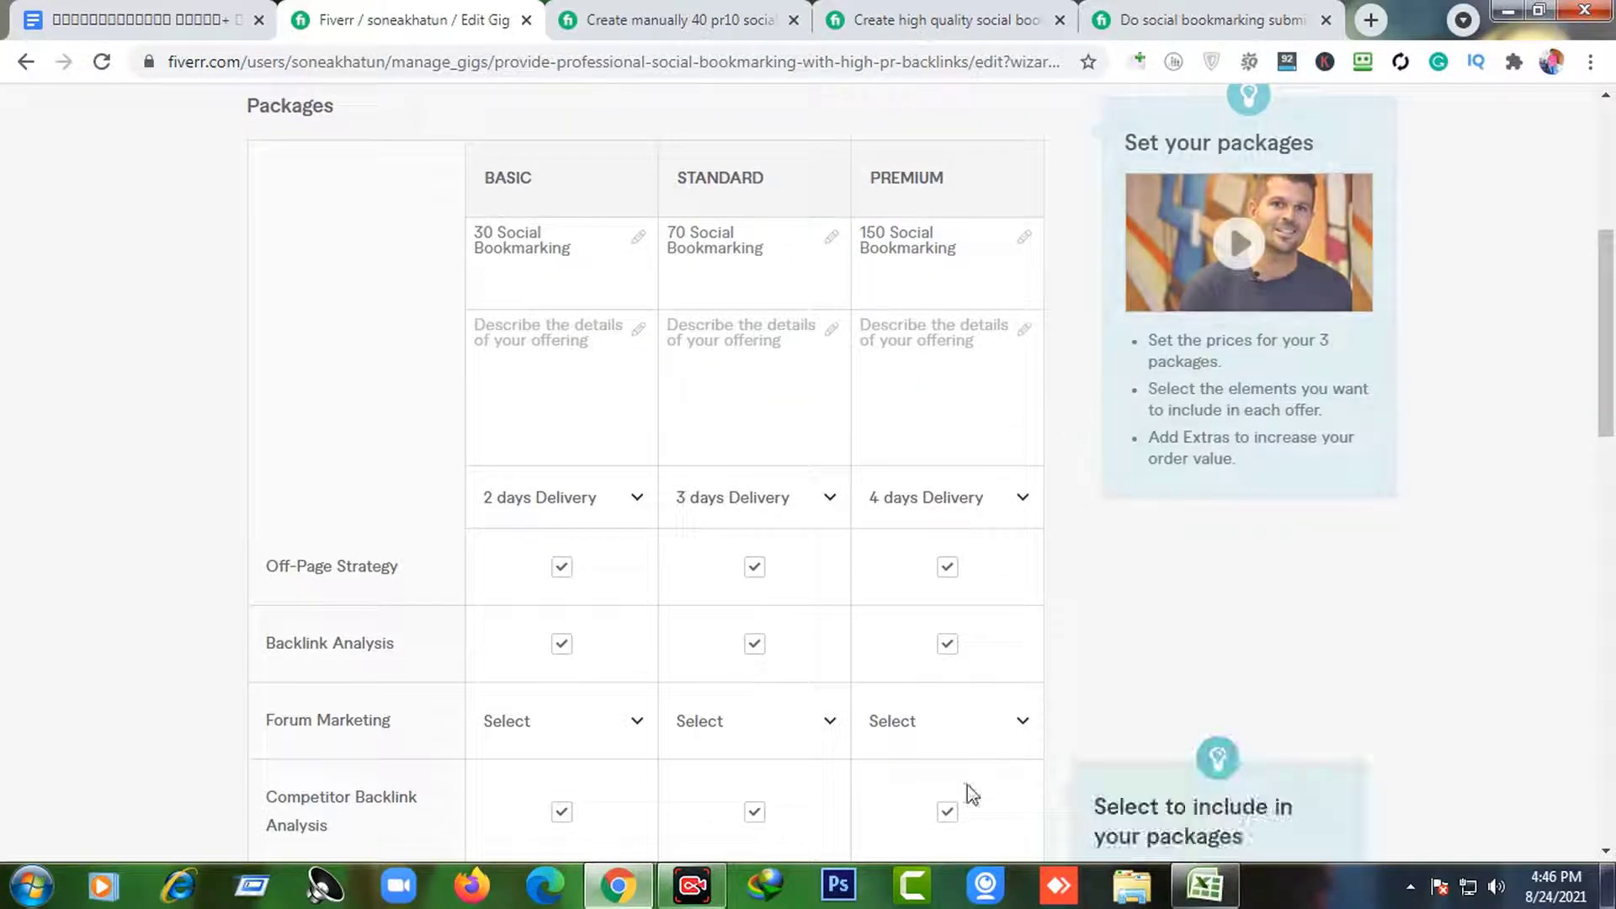
scroll(997, 754, "down", 2)
scroll(966, 738, "down", 2)
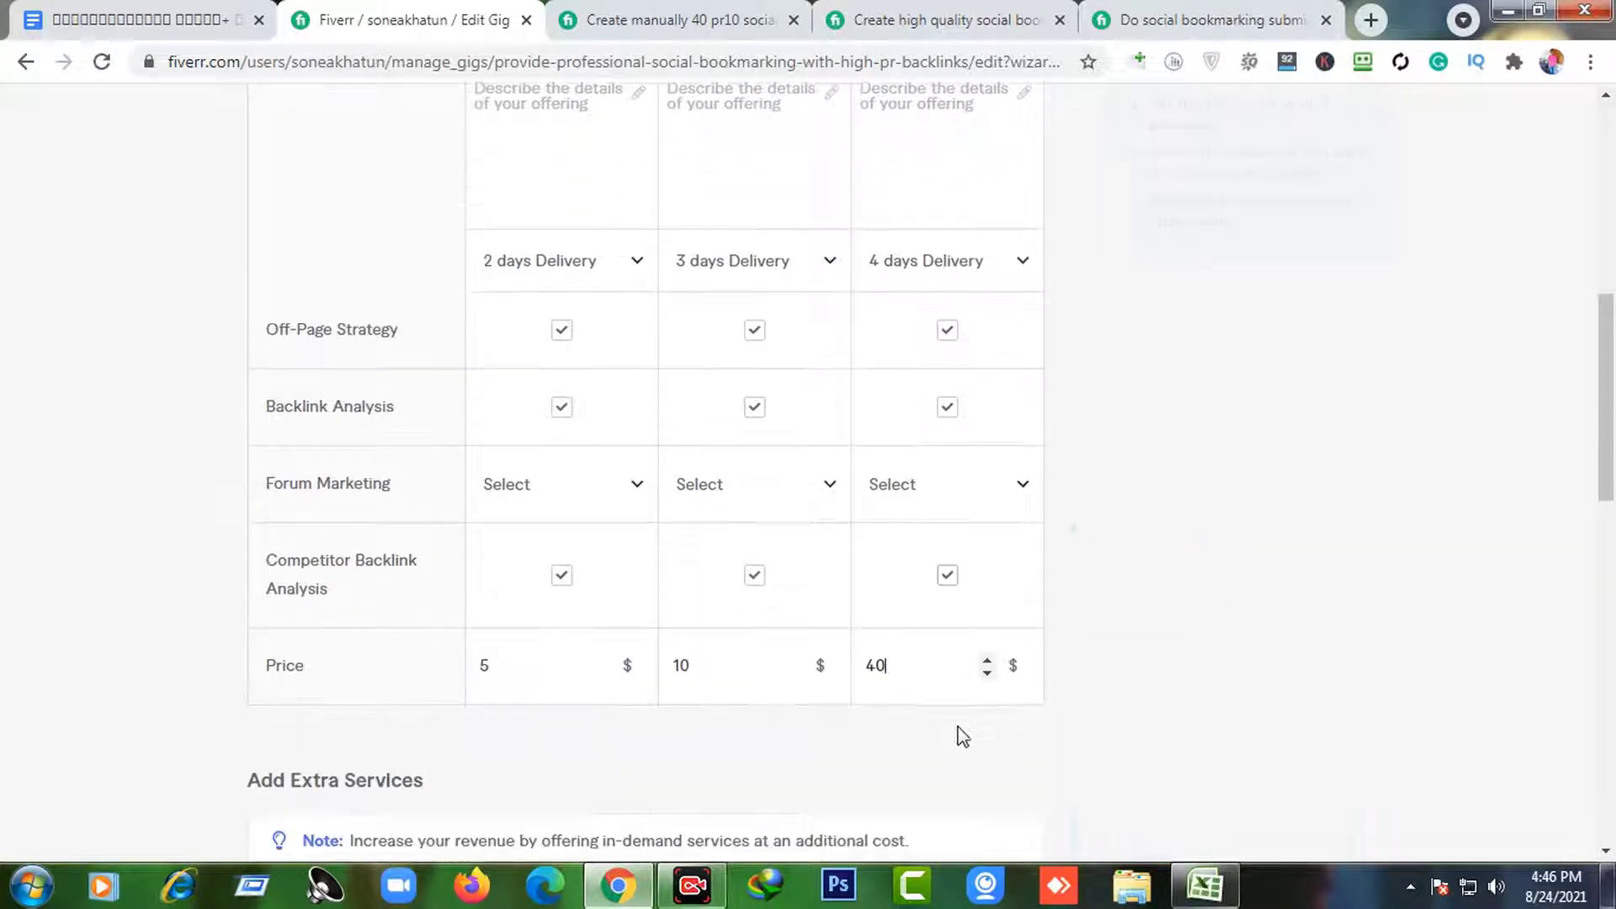
scroll(960, 724, "up", 4)
scroll(930, 684, "down", 2)
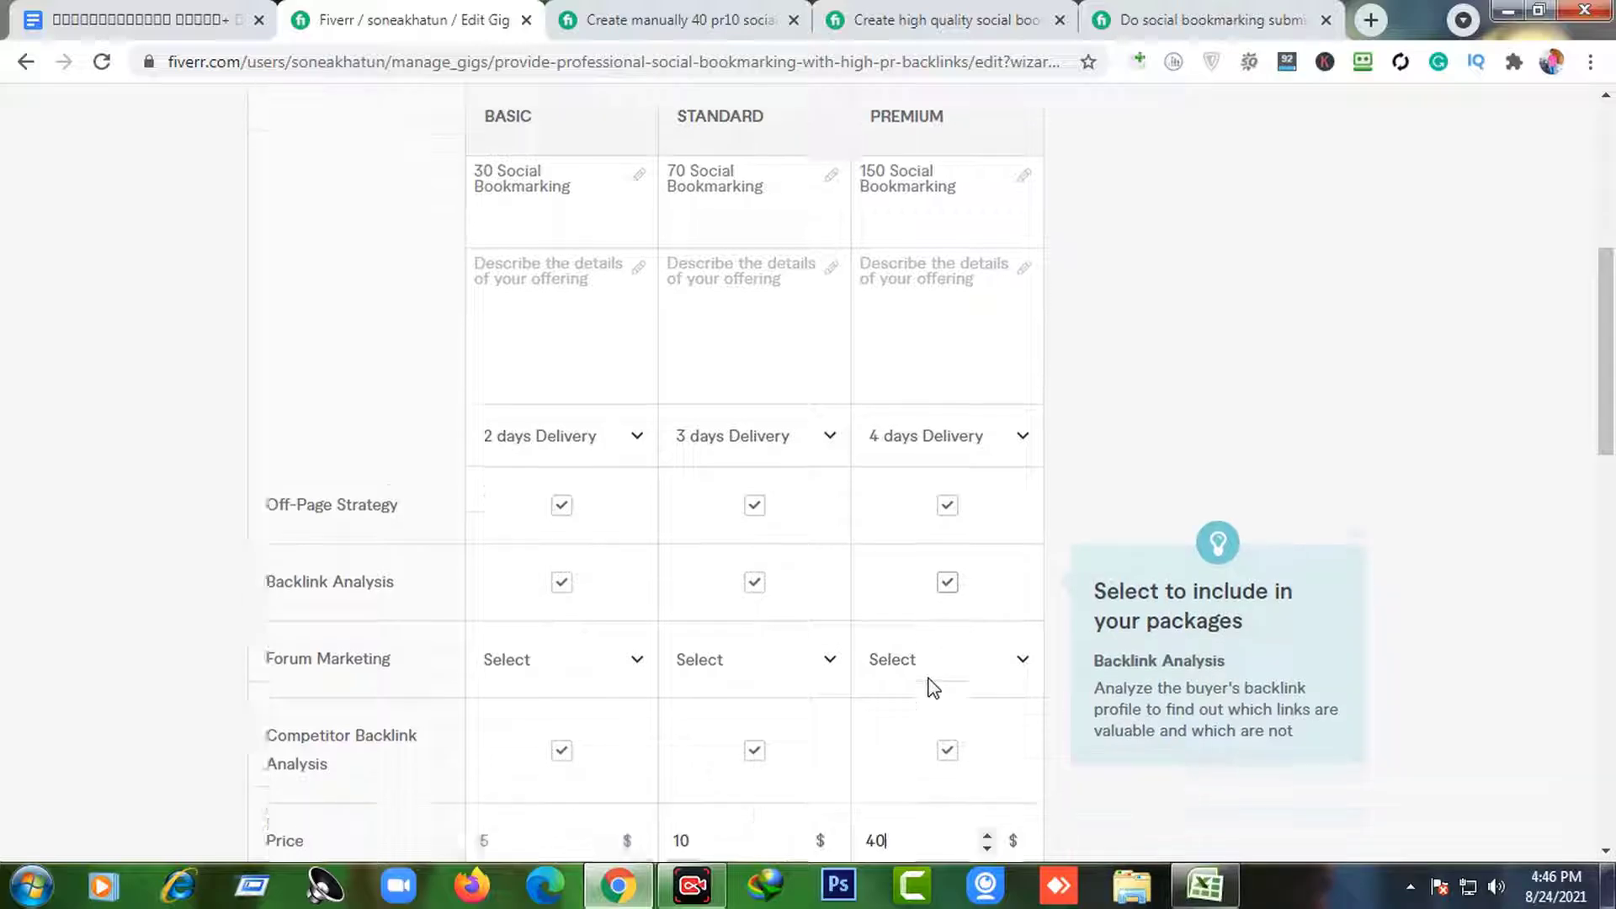
- Set the Premium package's price to $25
left_click(986, 791)
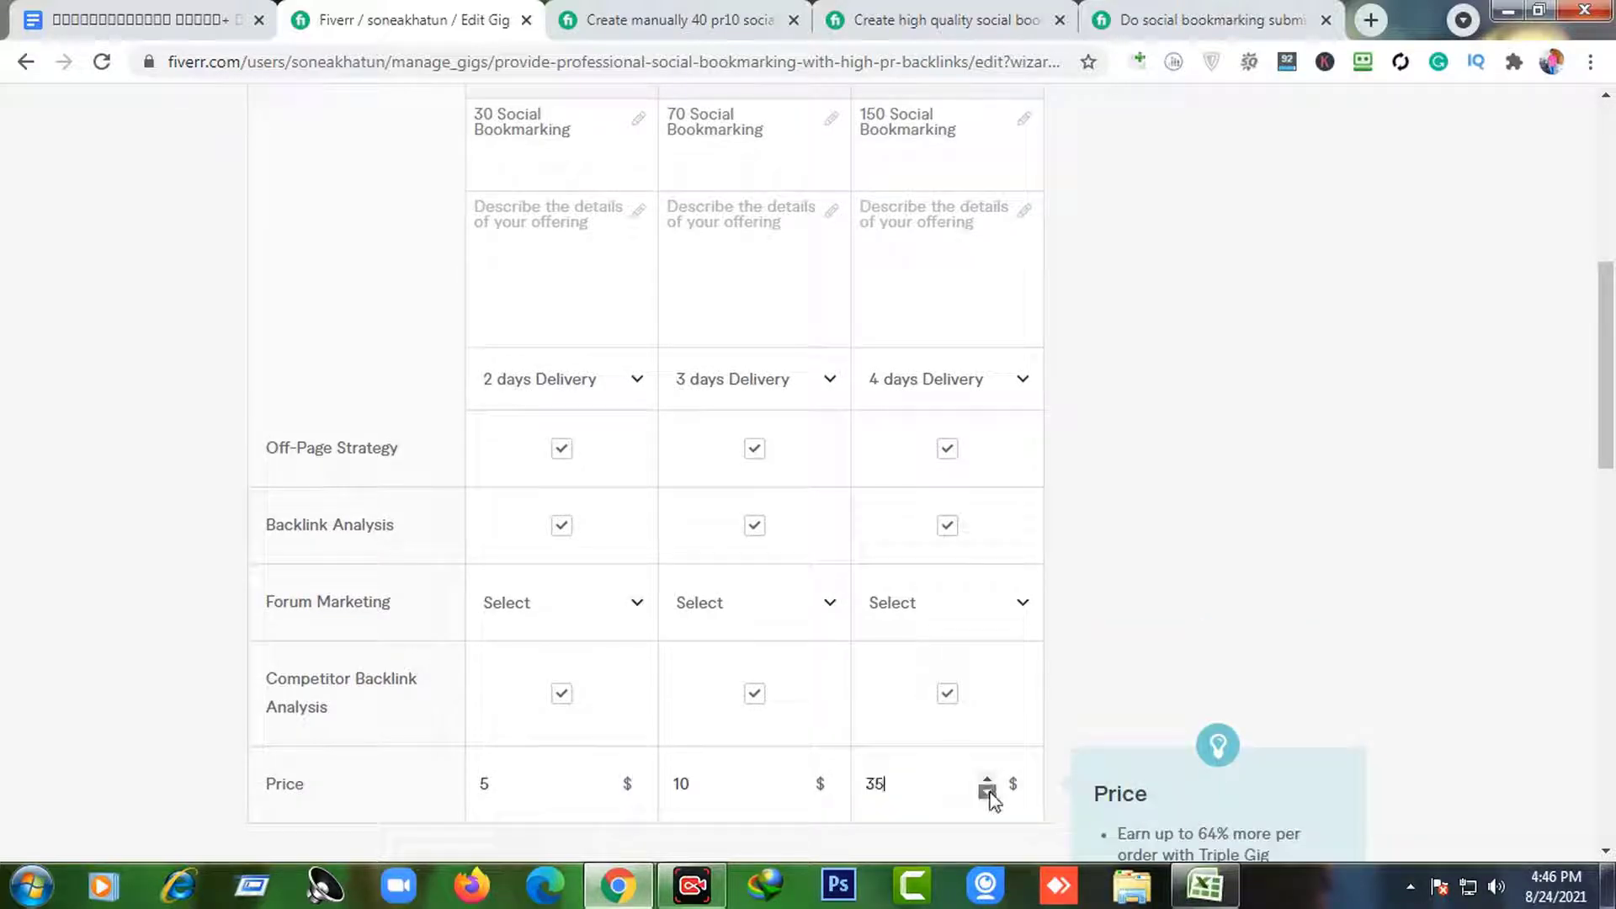
left_click(987, 791)
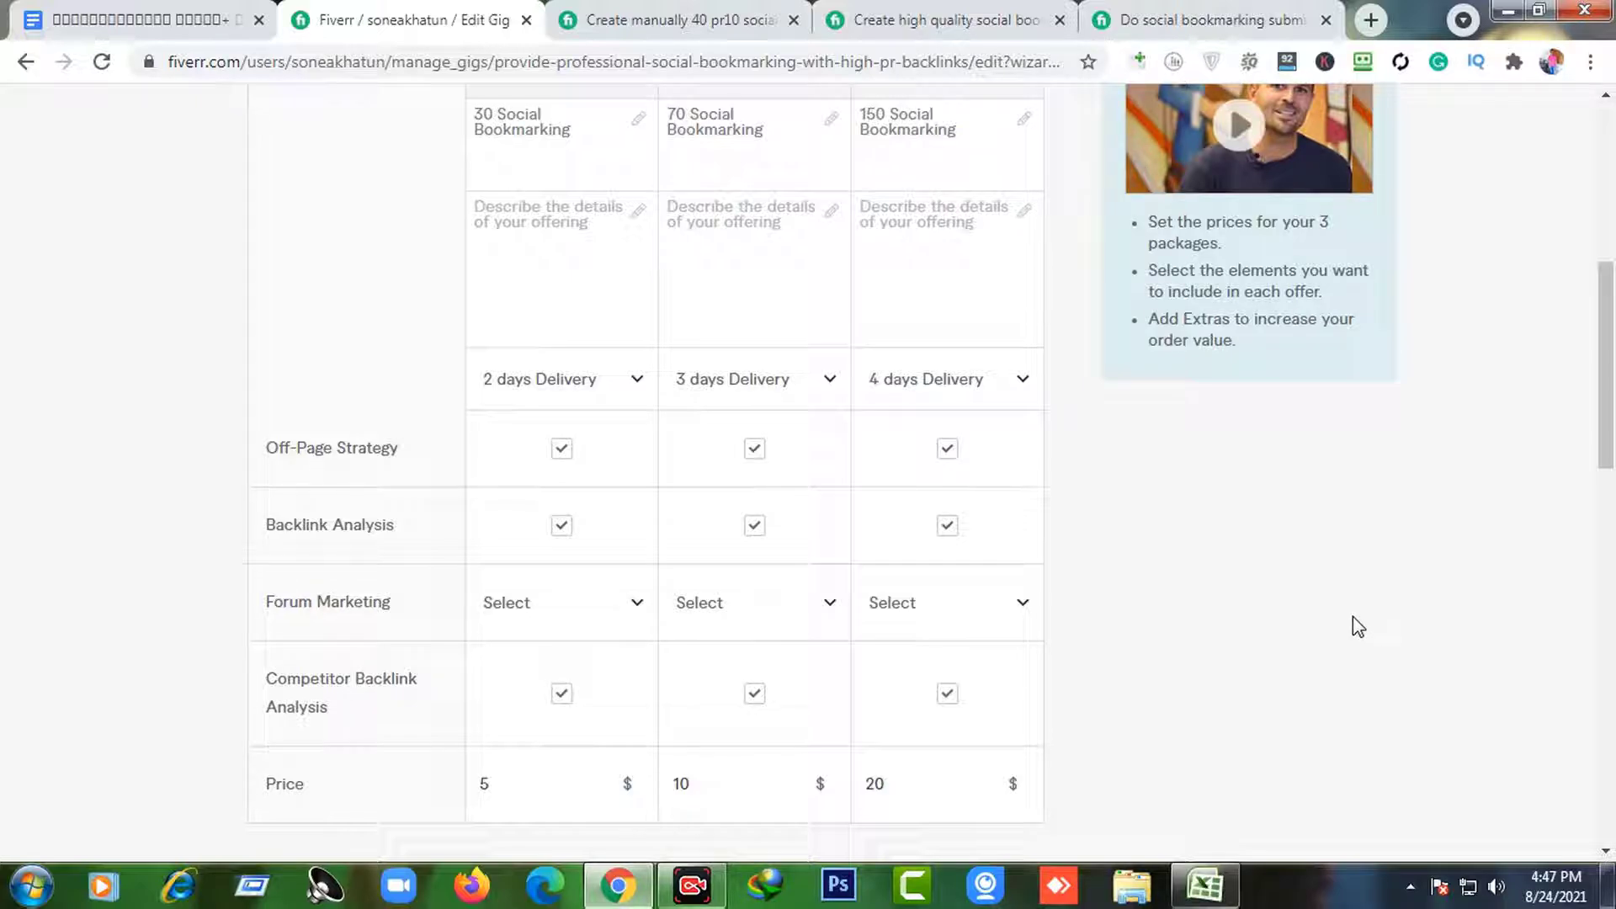
scroll(1352, 617, "up", 2)
scroll(1346, 617, "down", 2)
left_click(988, 779)
scroll(1125, 613, "up", 3)
scroll(1119, 619, "down", 4)
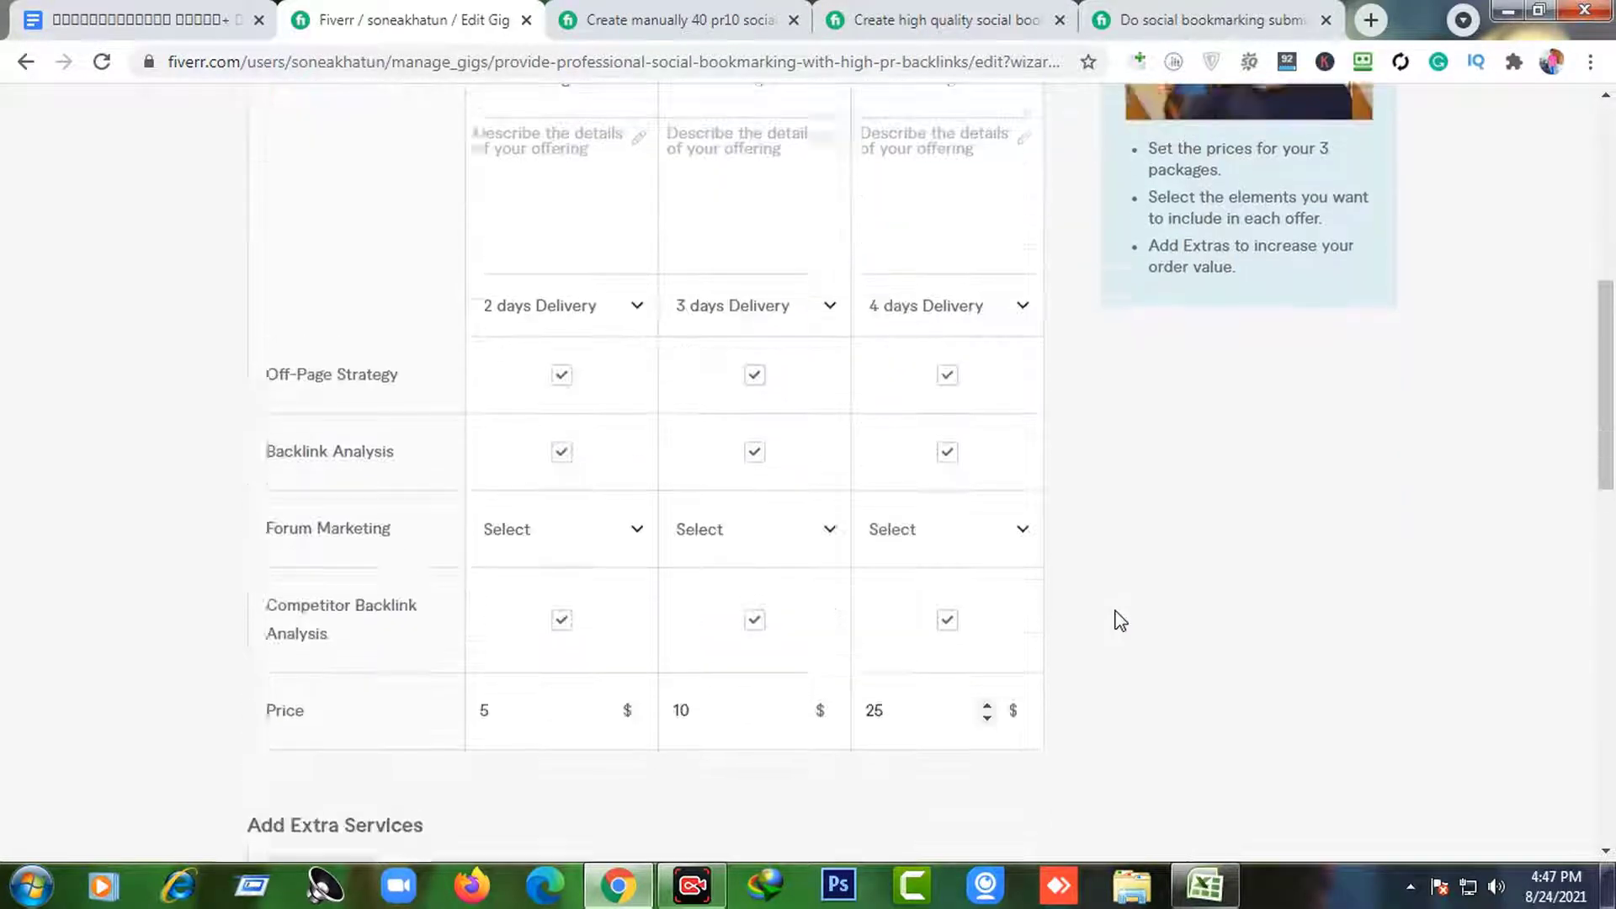
- Copy "170 Social bookmark submission high PA DA Sites" from the "Create high quality social boo…" gig's Premium package into the Basic package's description
scroll(1120, 621, "up", 2)
left_click(572, 367)
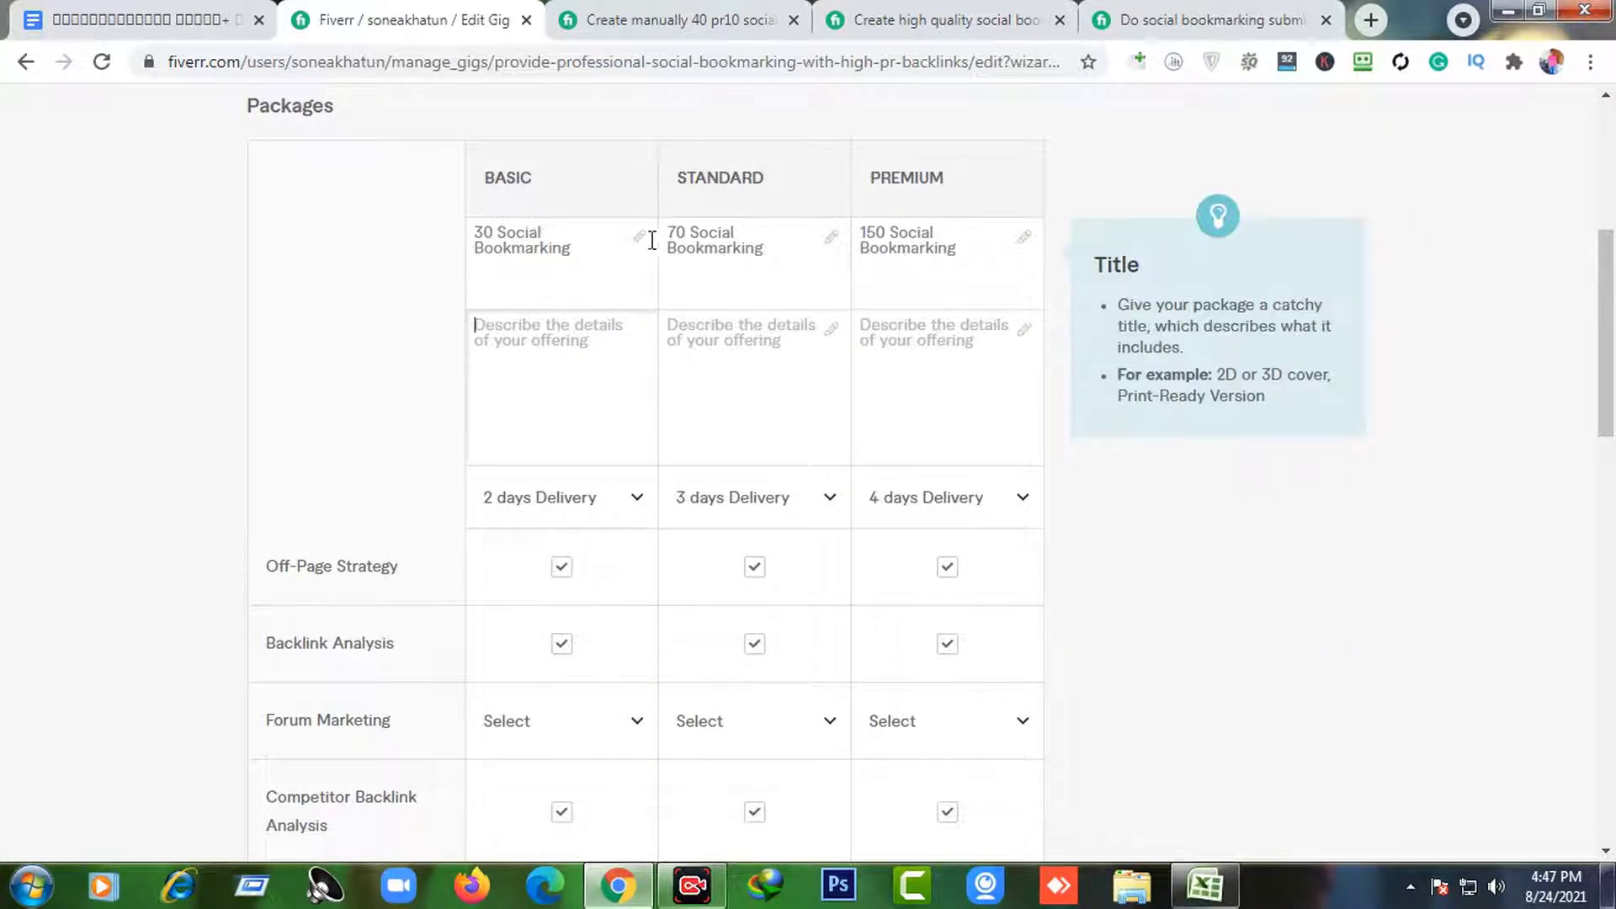
left_click(662, 19)
left_click(959, 18)
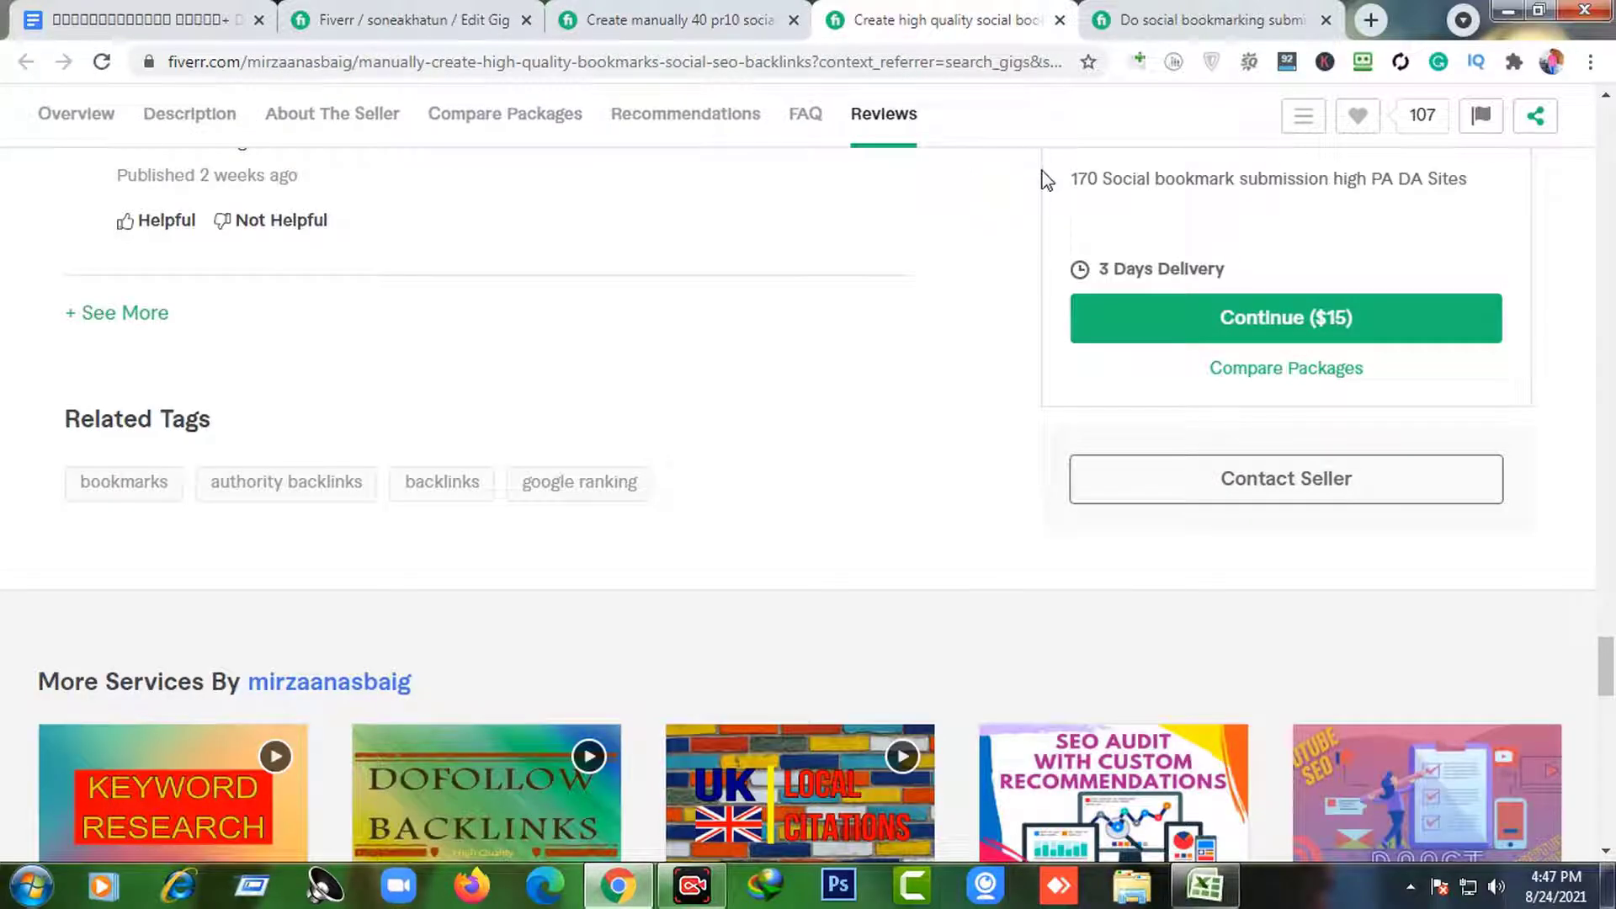
scroll(1048, 244, "up", 4)
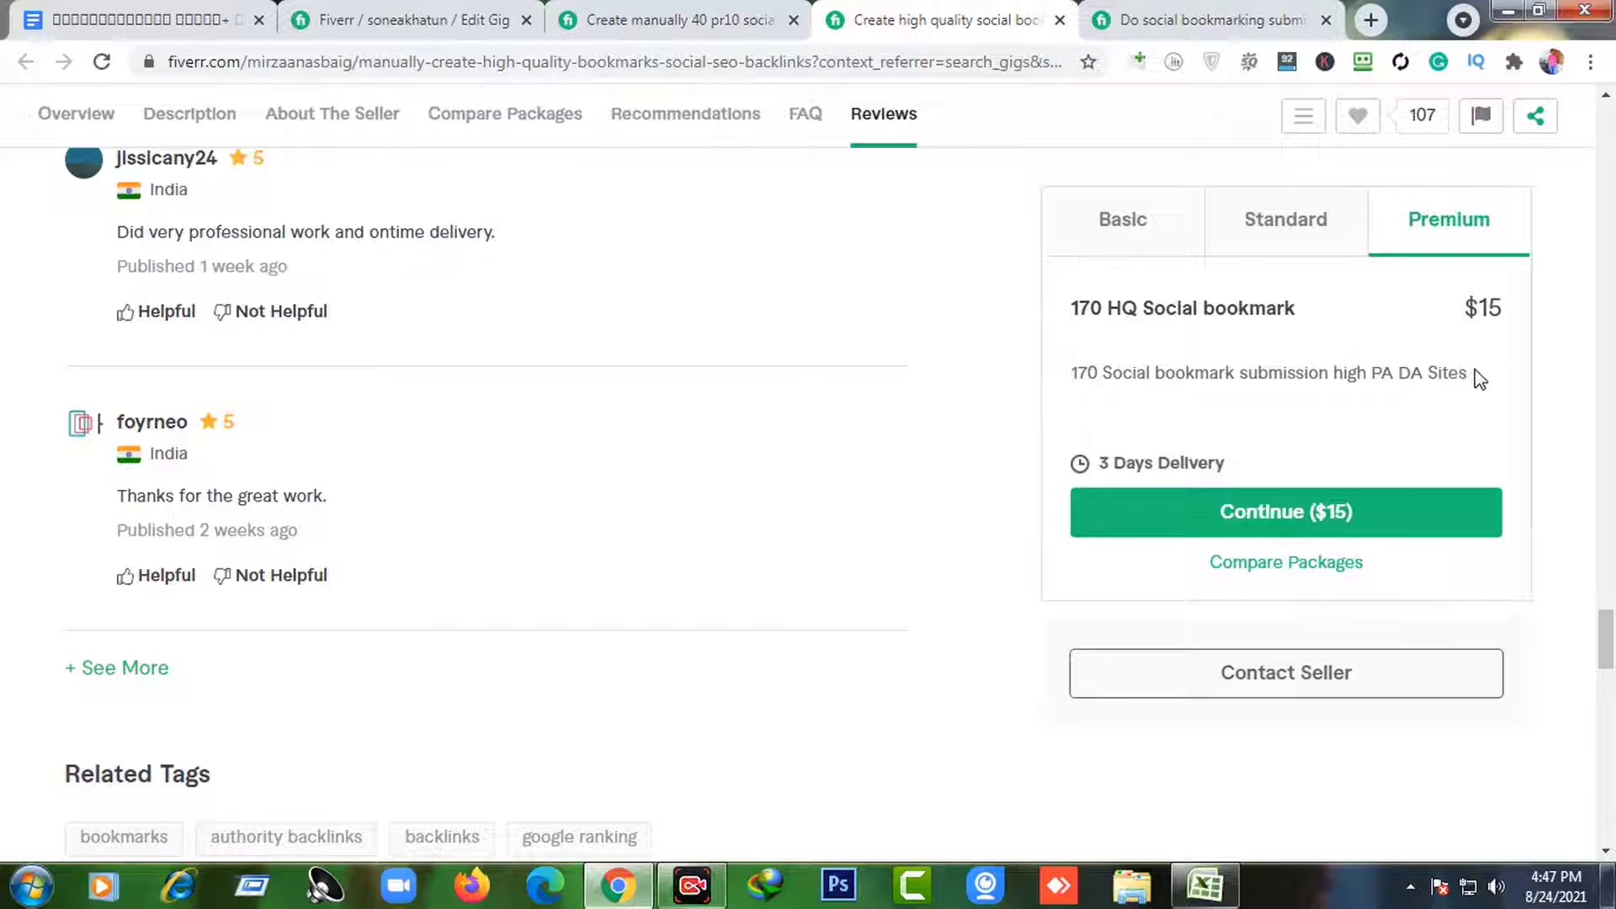
left_click_drag(1460, 376, 1052, 398)
key("ctrl+c")
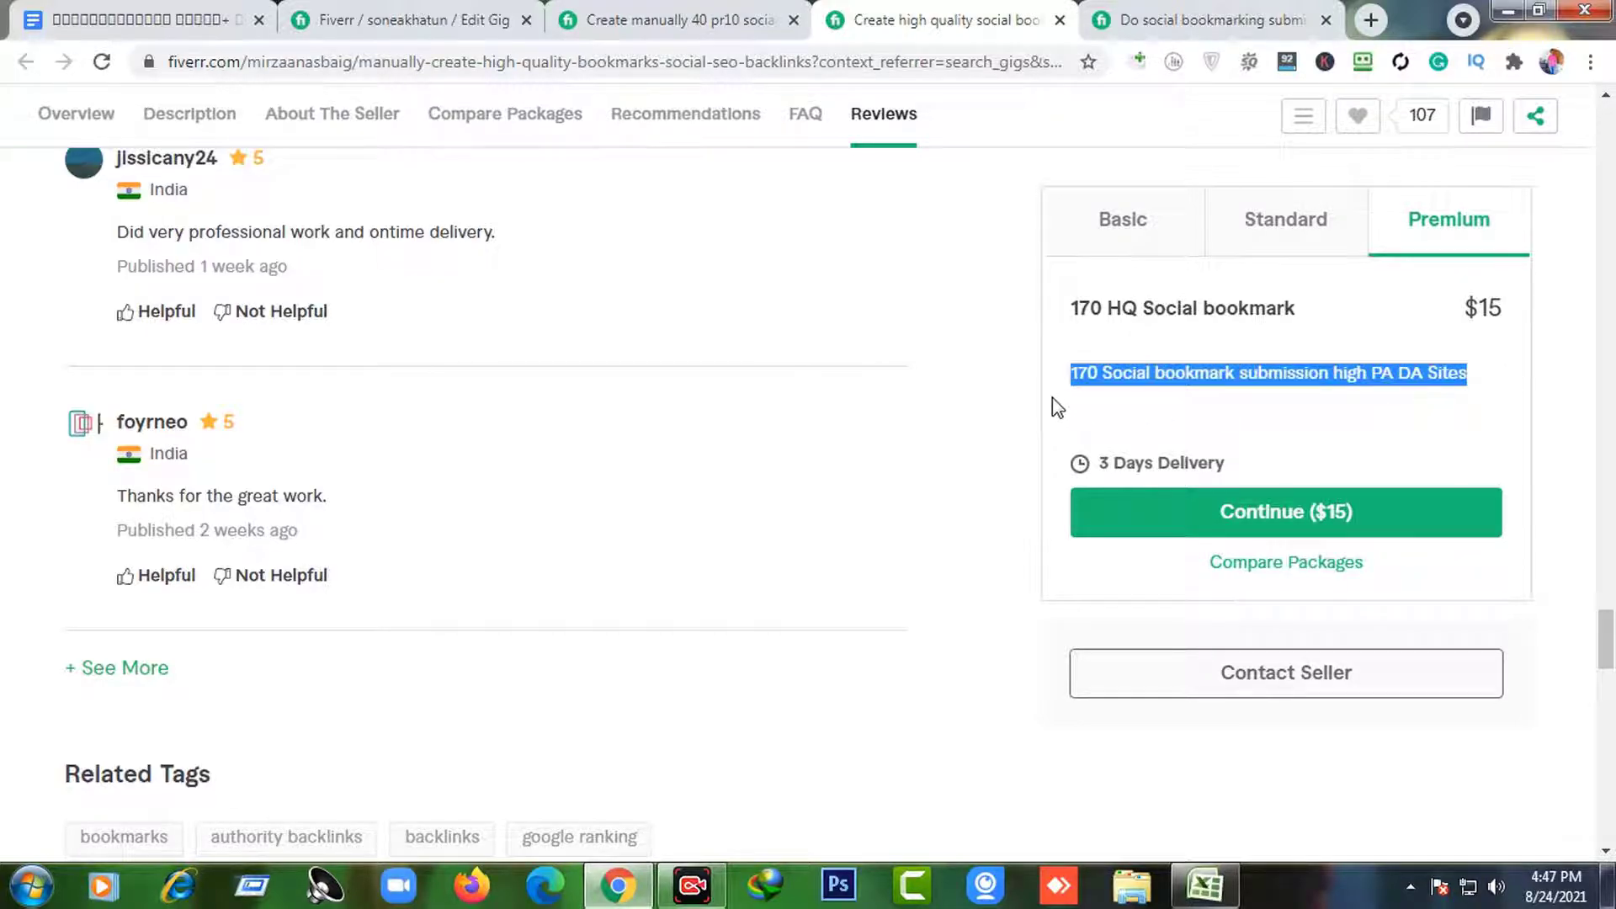
left_click(589, 18)
left_click(439, 16)
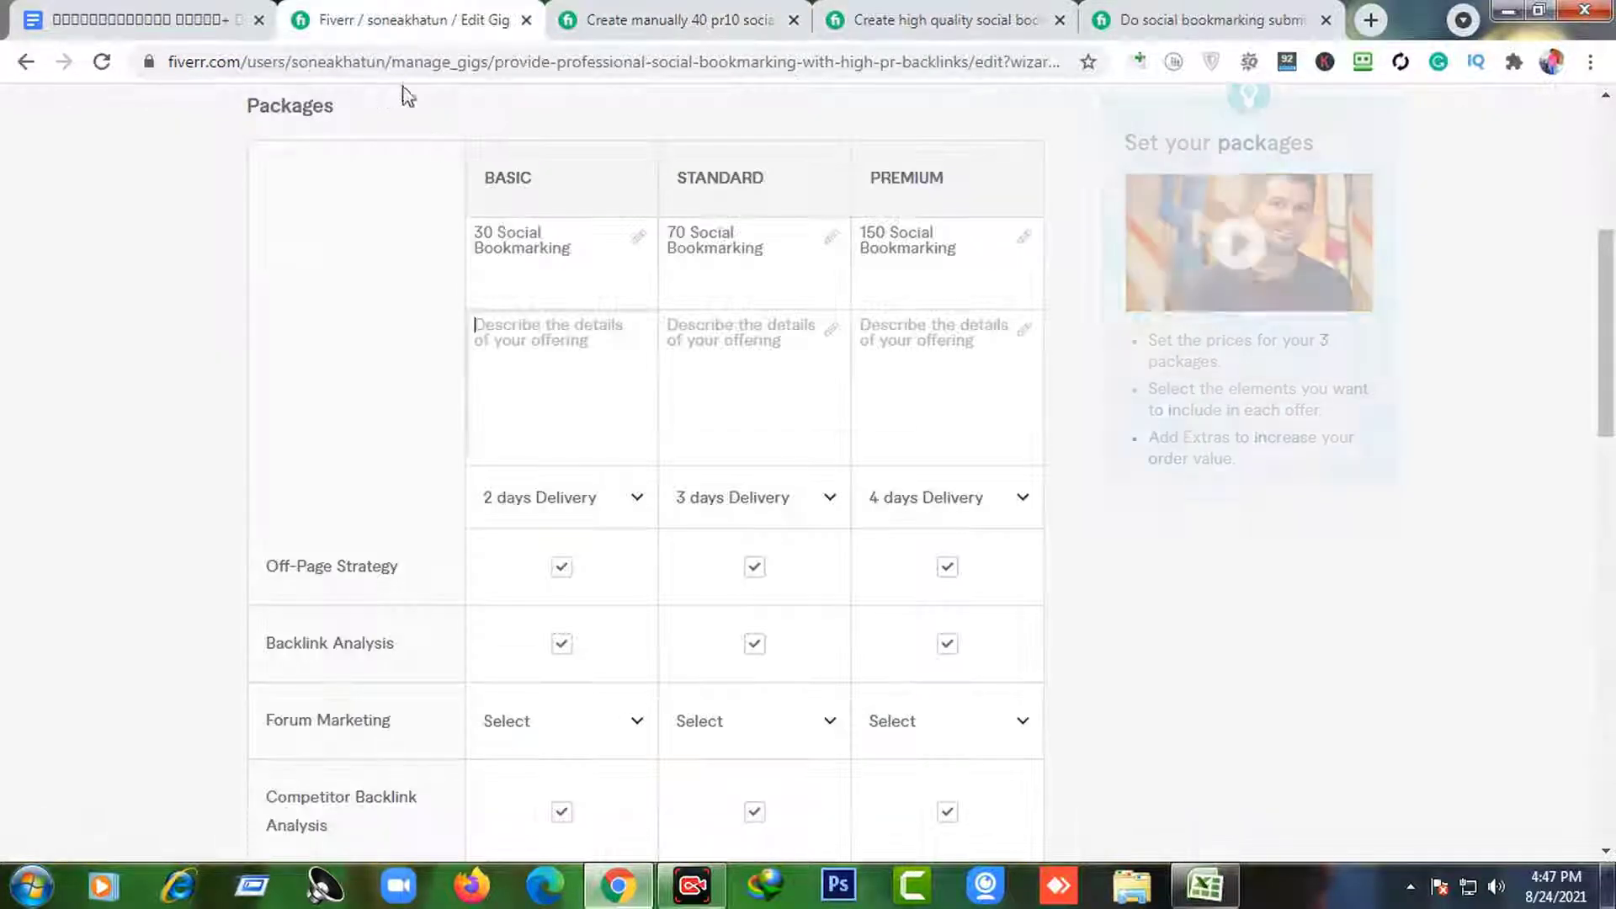
key("ctrl+v")
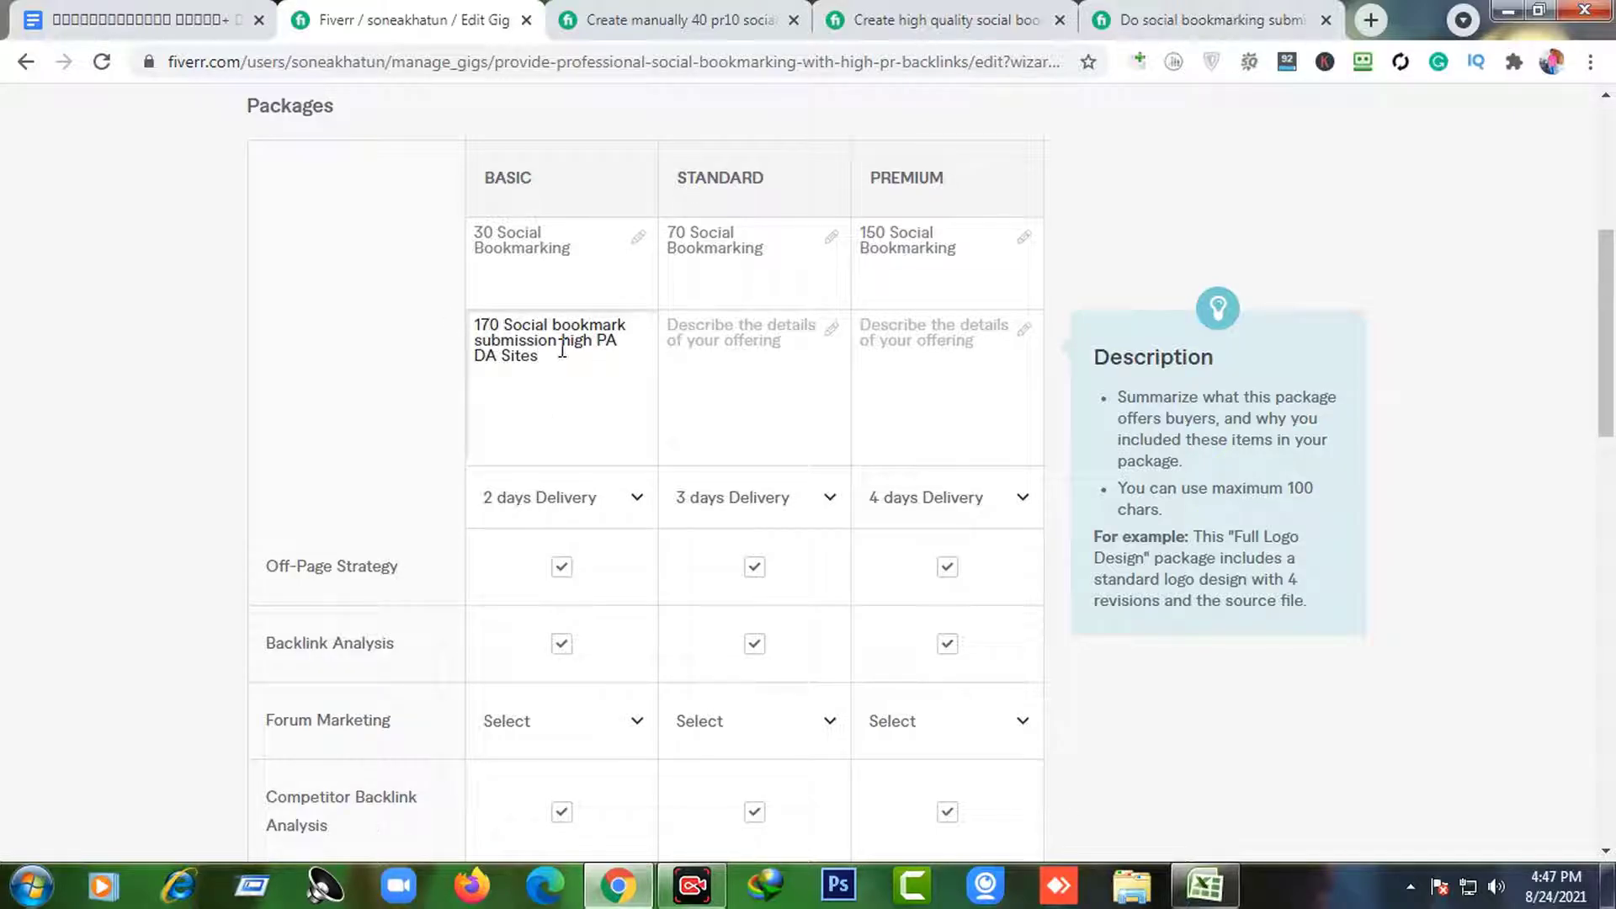
- Edit the Basic package's description to read "30 Professional Social bookmark submission high PA DA Sites"
key("BackSpace")
key("BackSpace")
type("3")
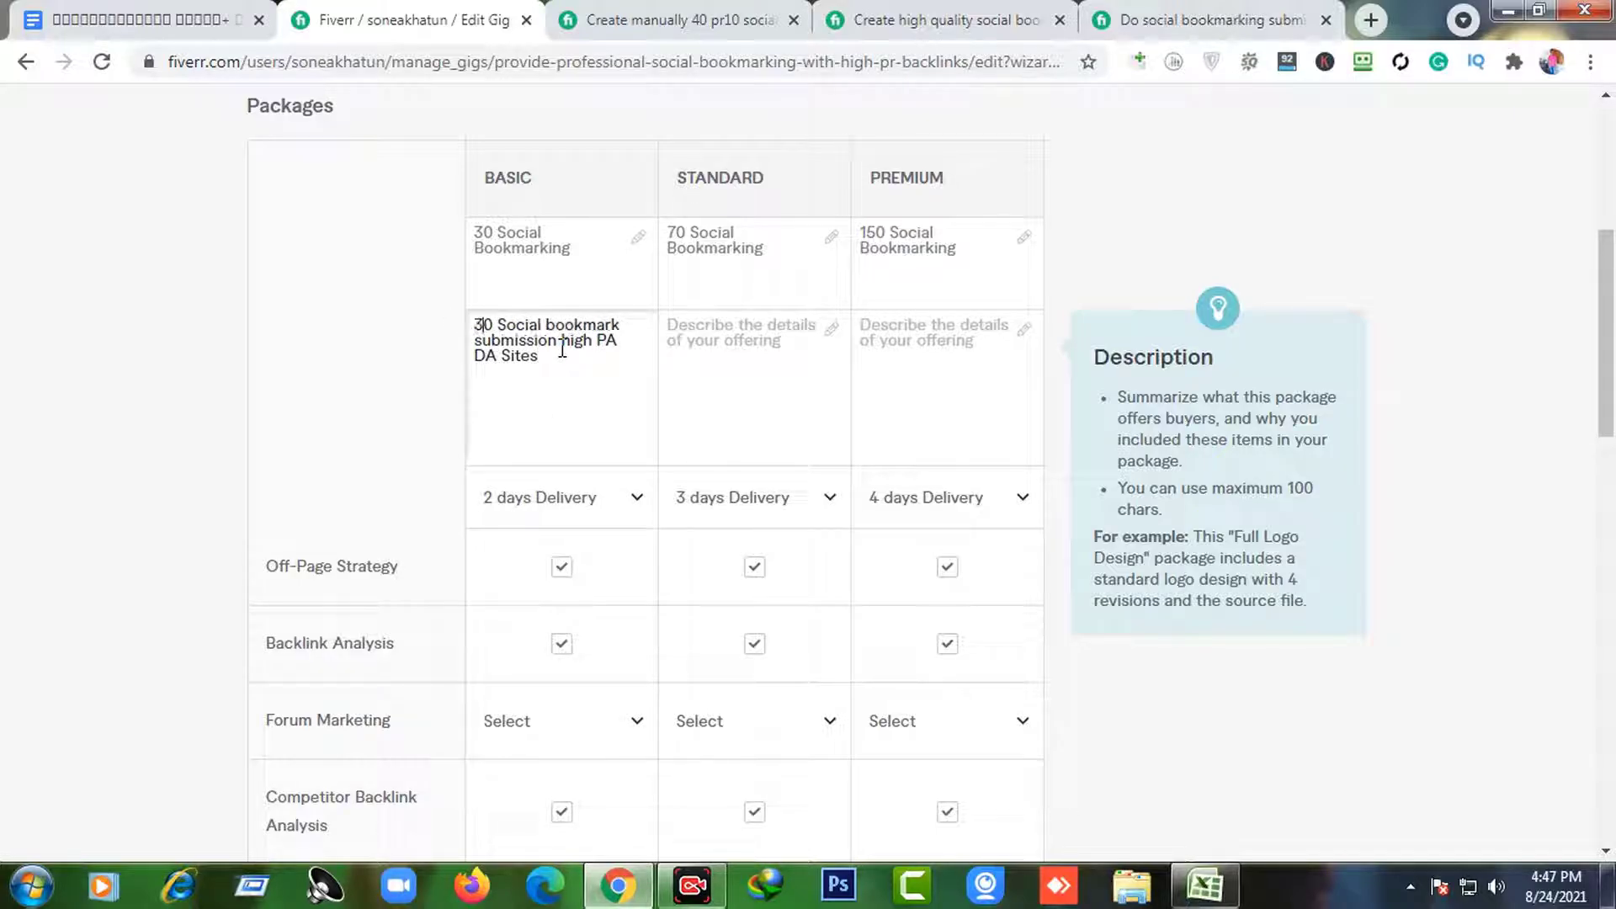
left_click(497, 328)
type("Professional")
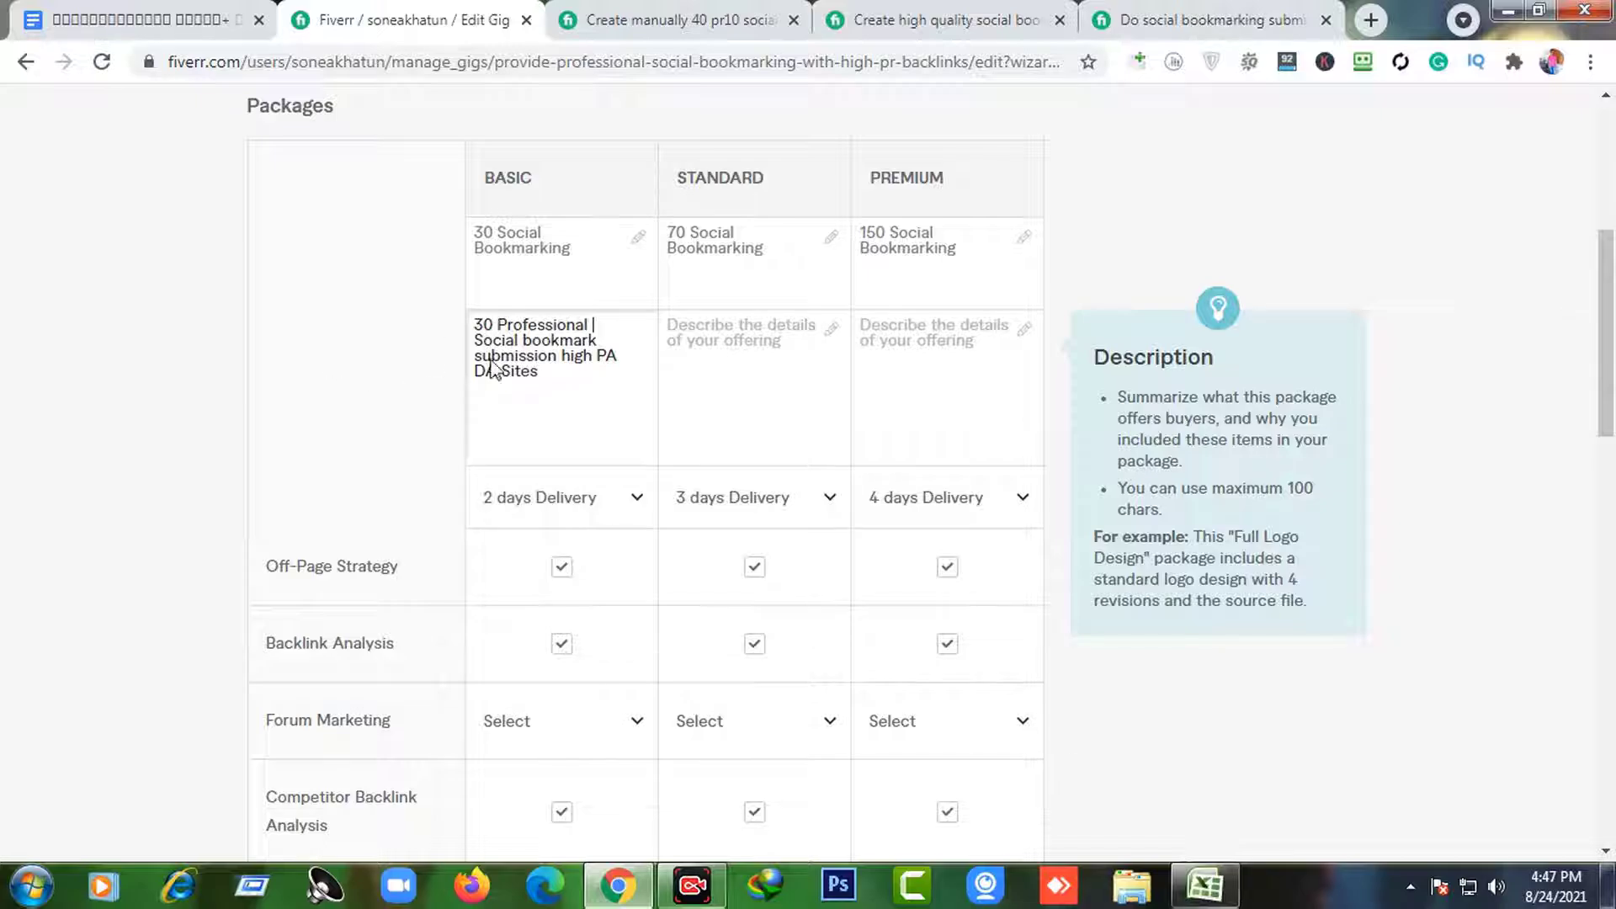
- Append ", All Uniq and Manula link building," to the end of the Basic package's description
left_click(555, 371)
type("d")
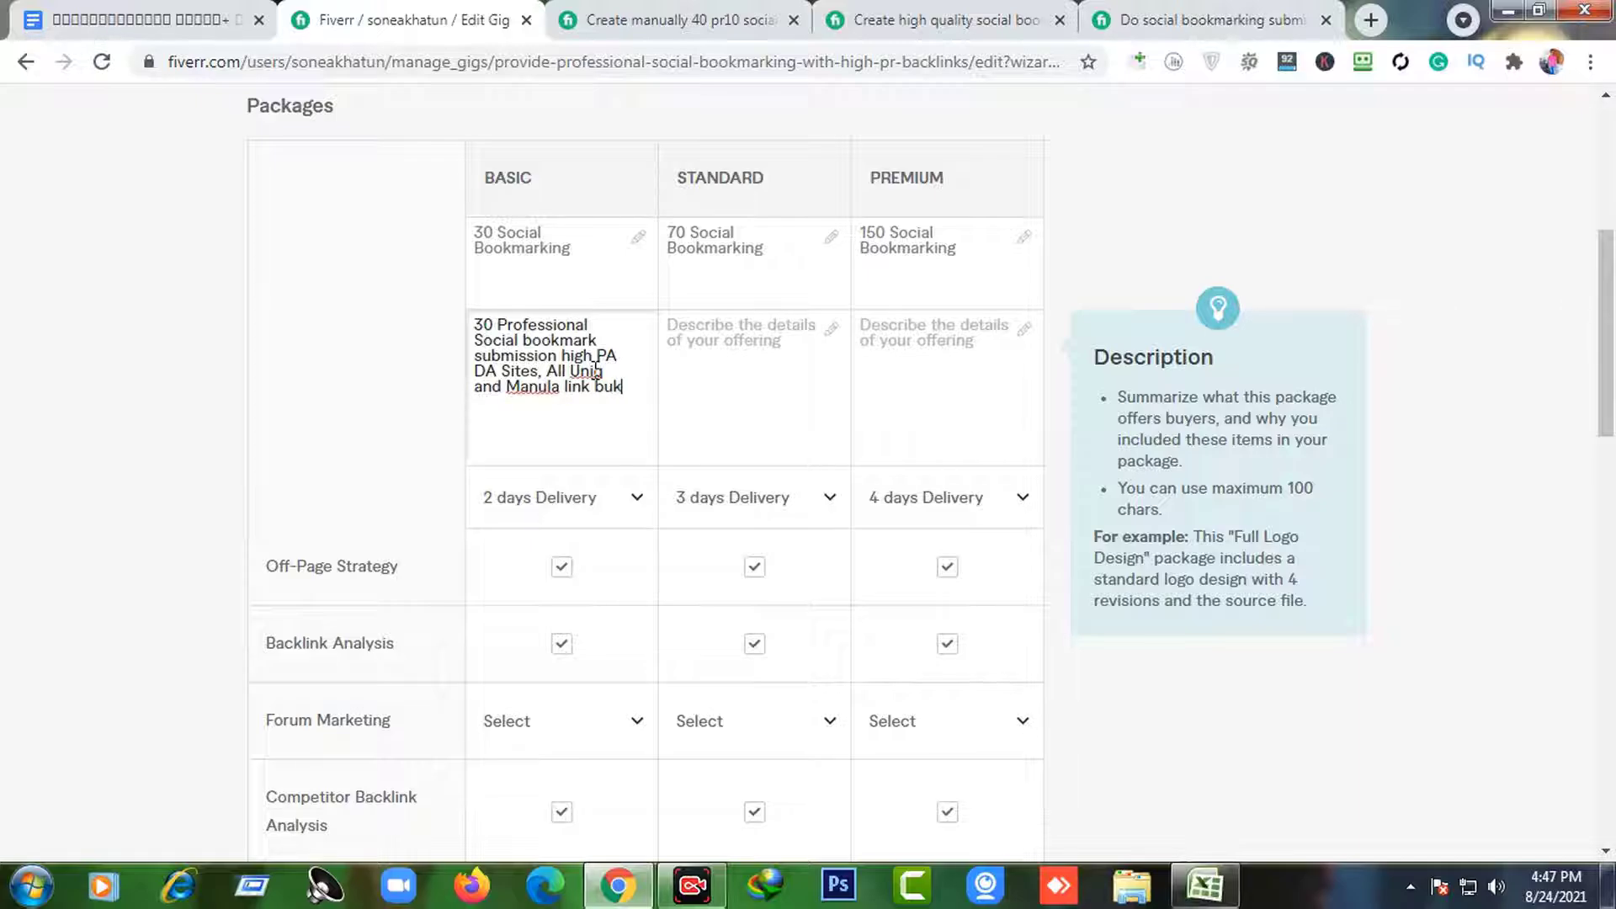
type("Manula link building")
- Correct the misspelled word "Uniq" in the Basic package's description using the spelling suggestions
right_click(594, 372)
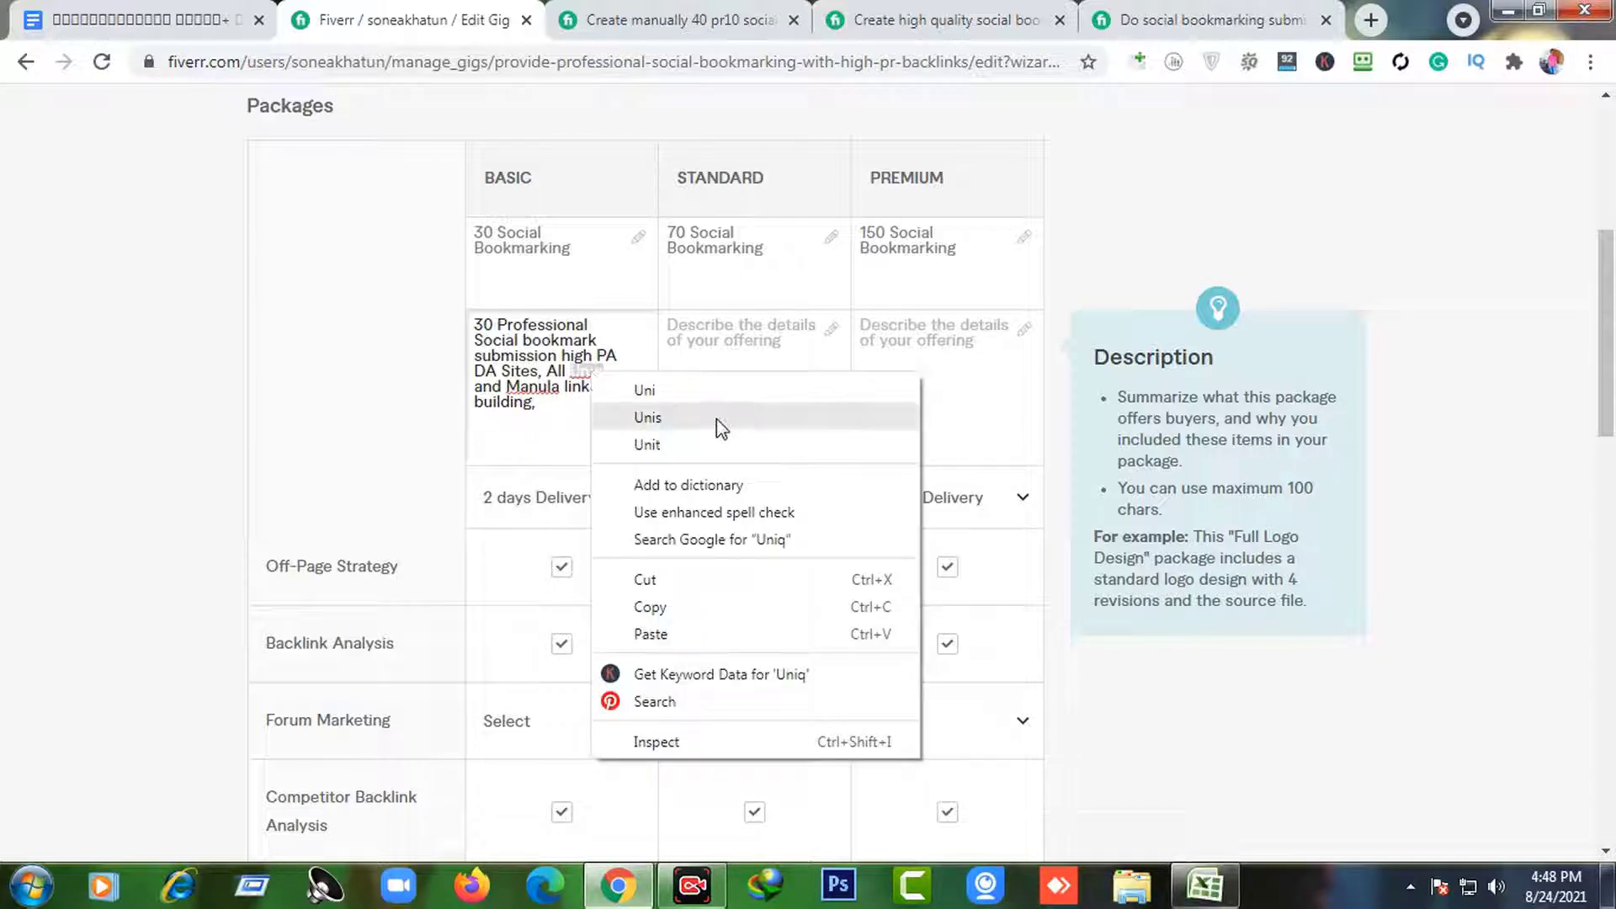
key("Escape")
left_click(613, 377)
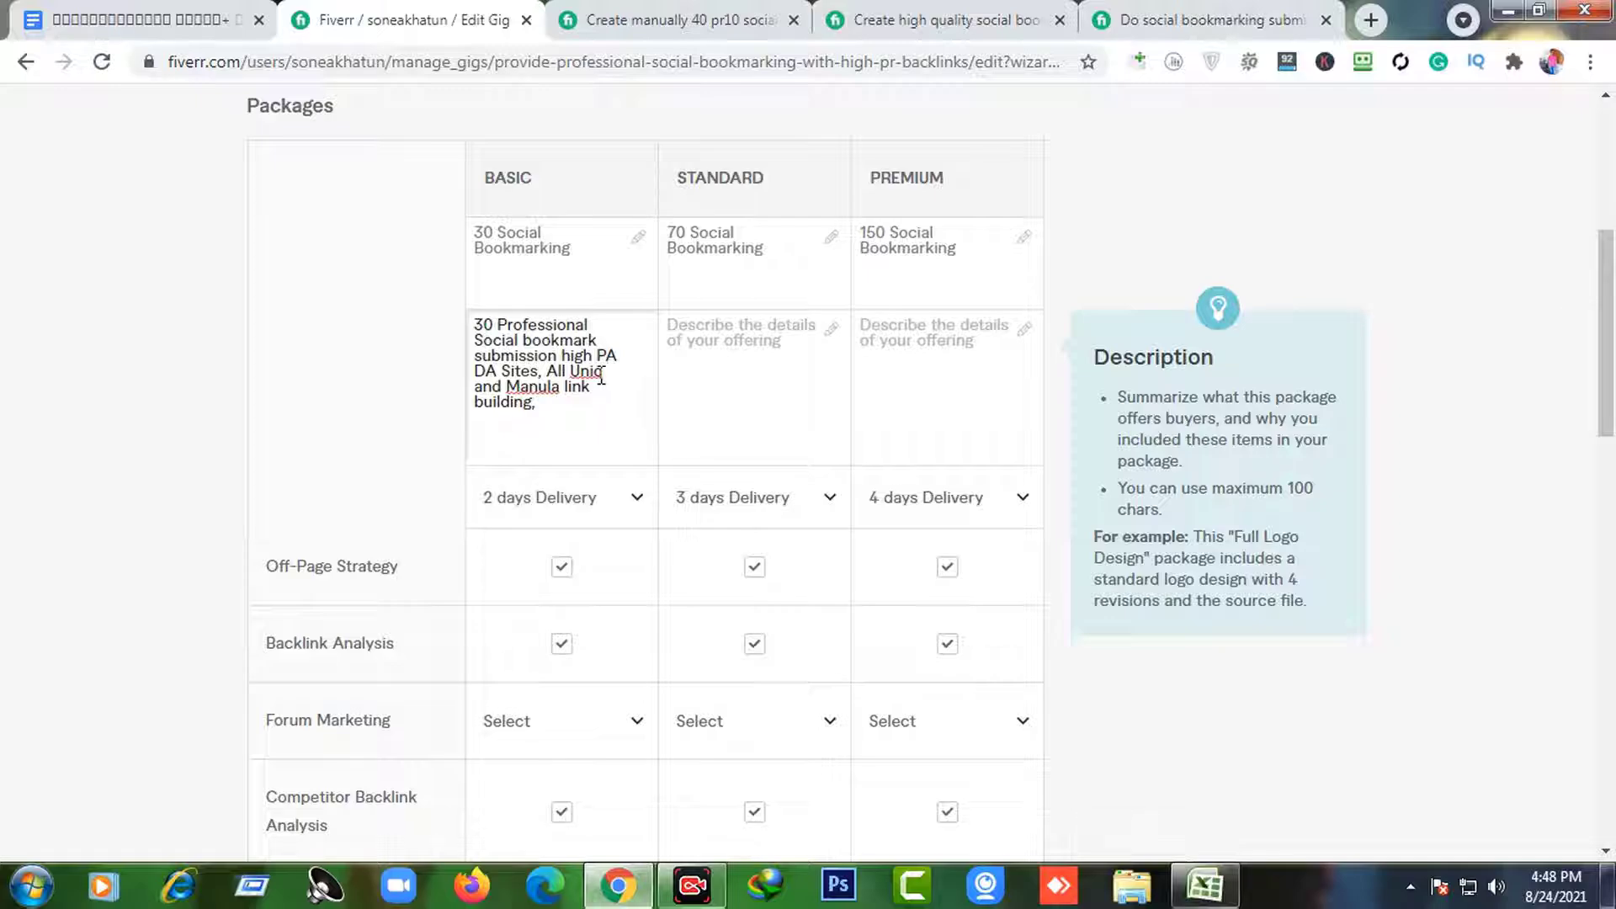
key("BackSpace")
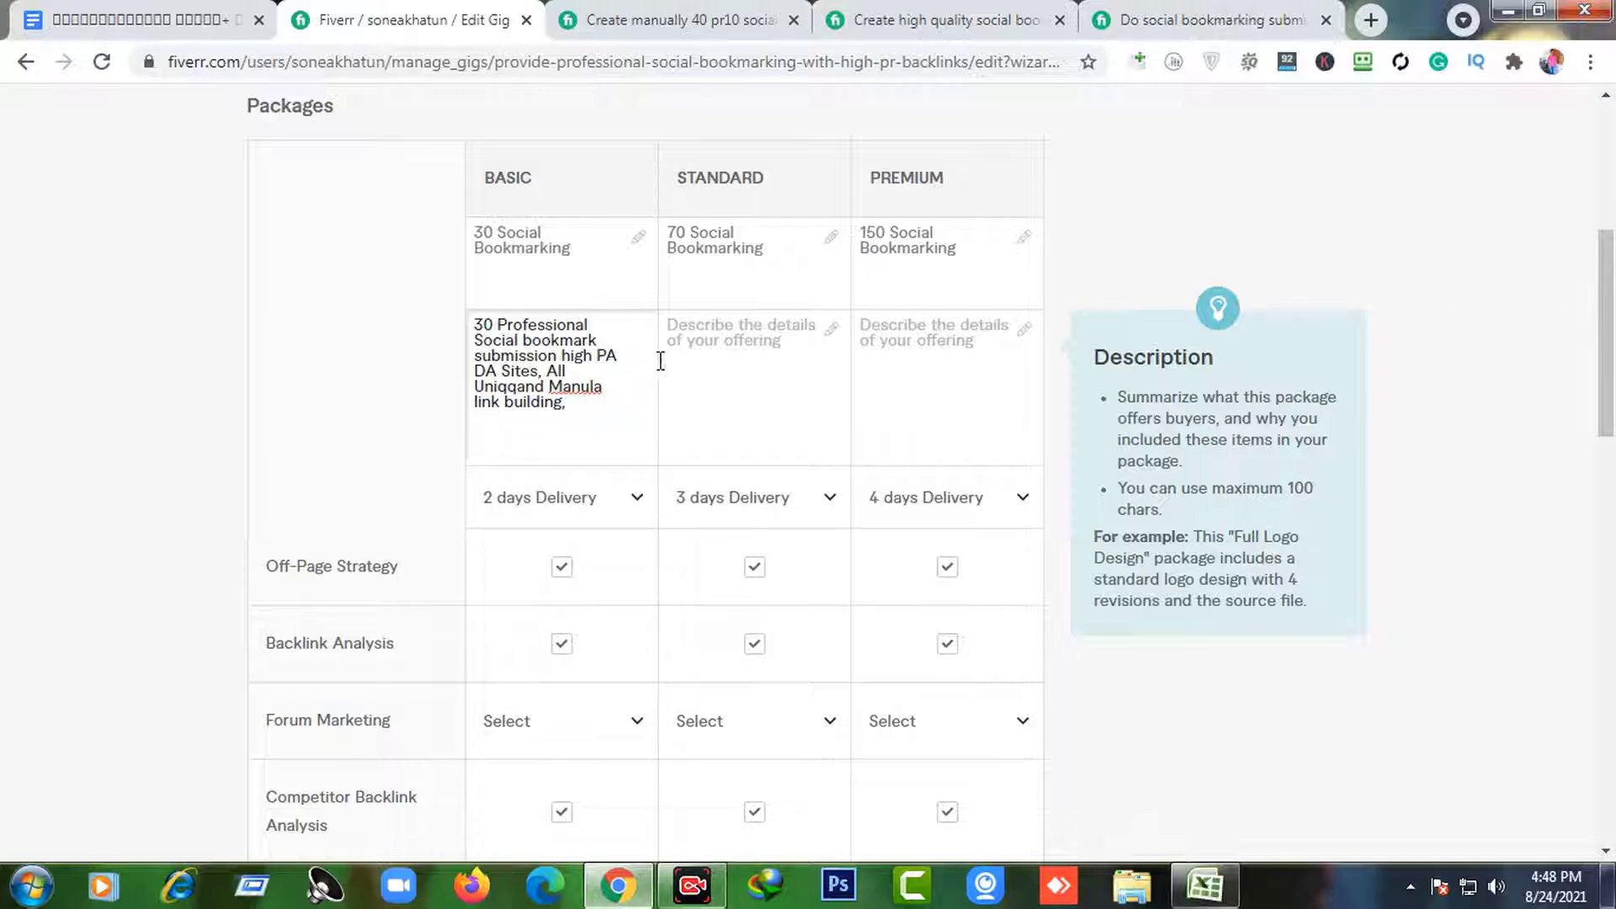
type("e")
right_click(600, 374)
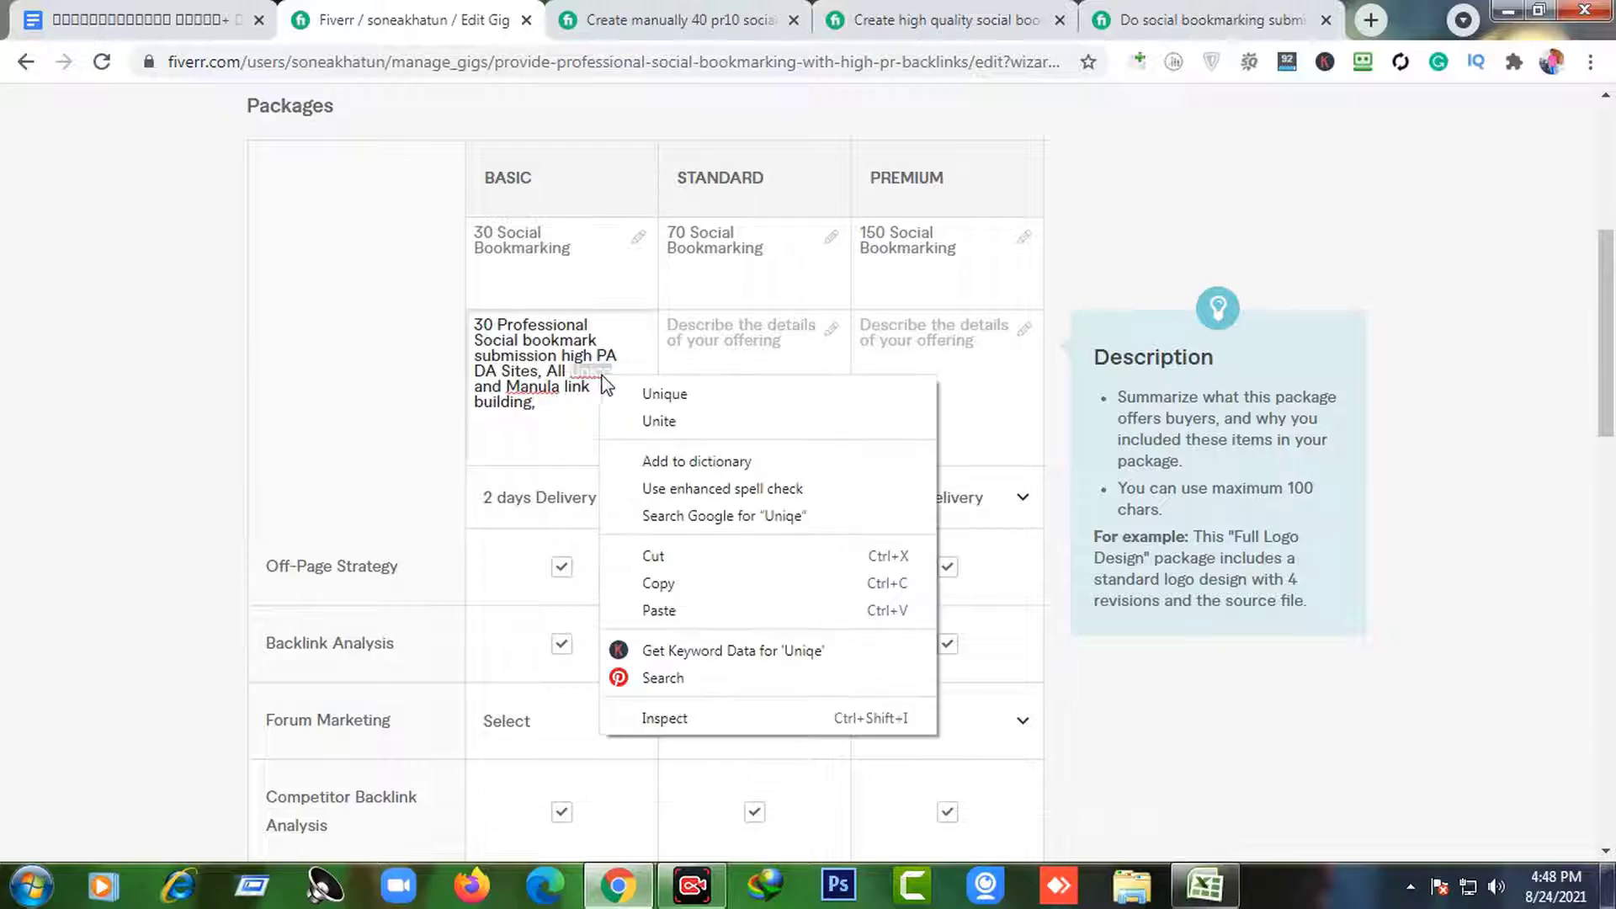
- Correct the misspelled words in the Basic package description to "Unique" and "Manual"
left_click(665, 393)
right_click(537, 388)
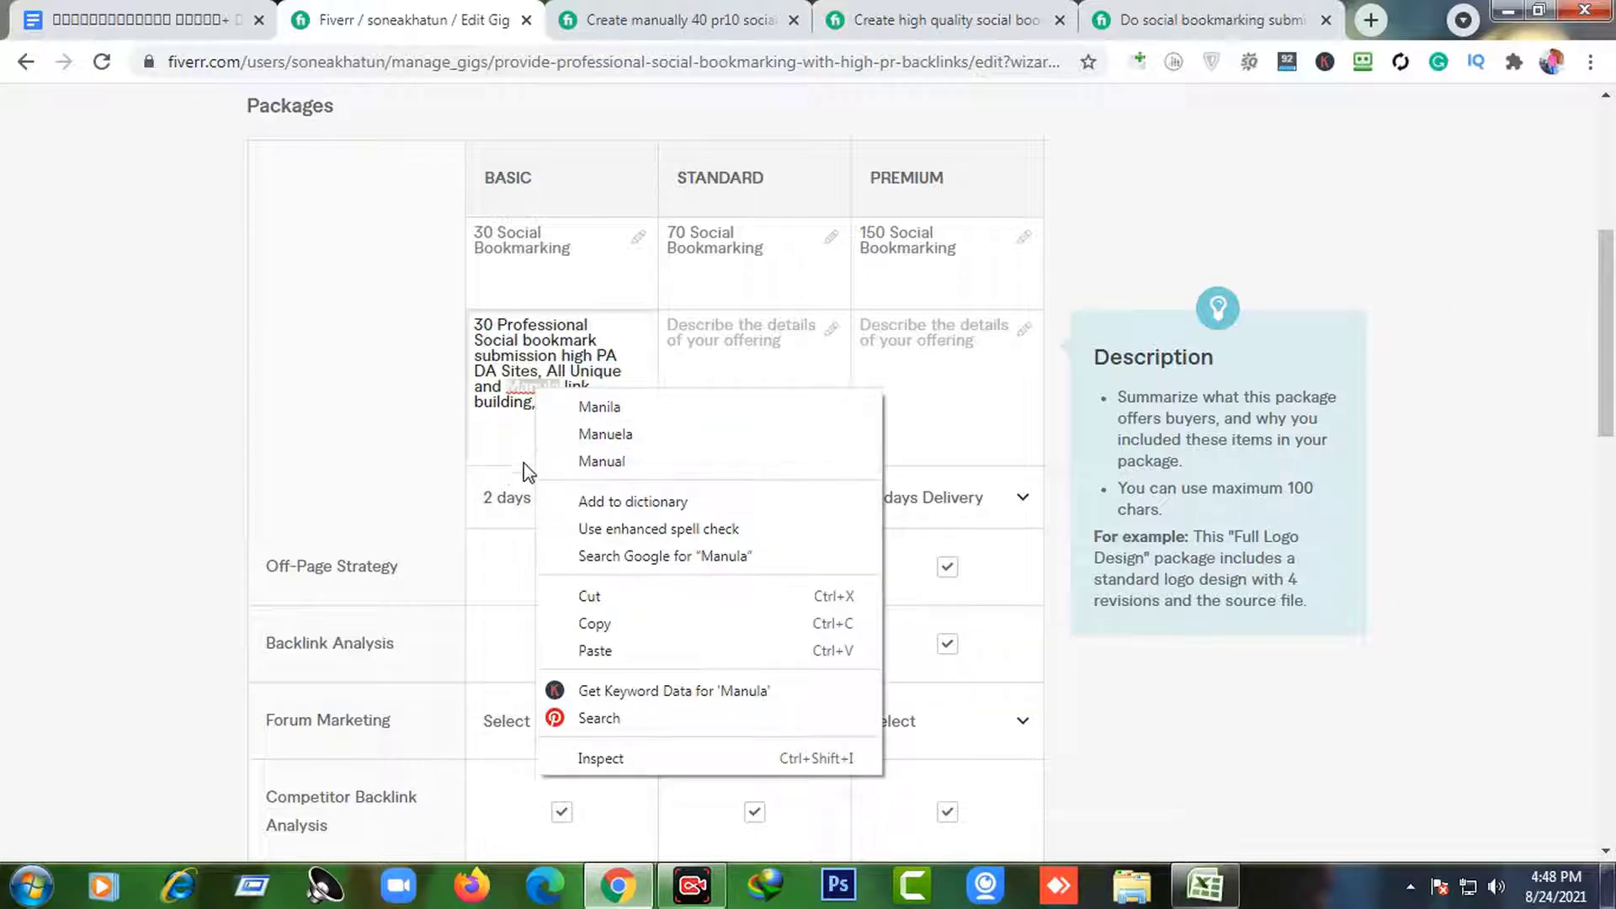
left_click(640, 461)
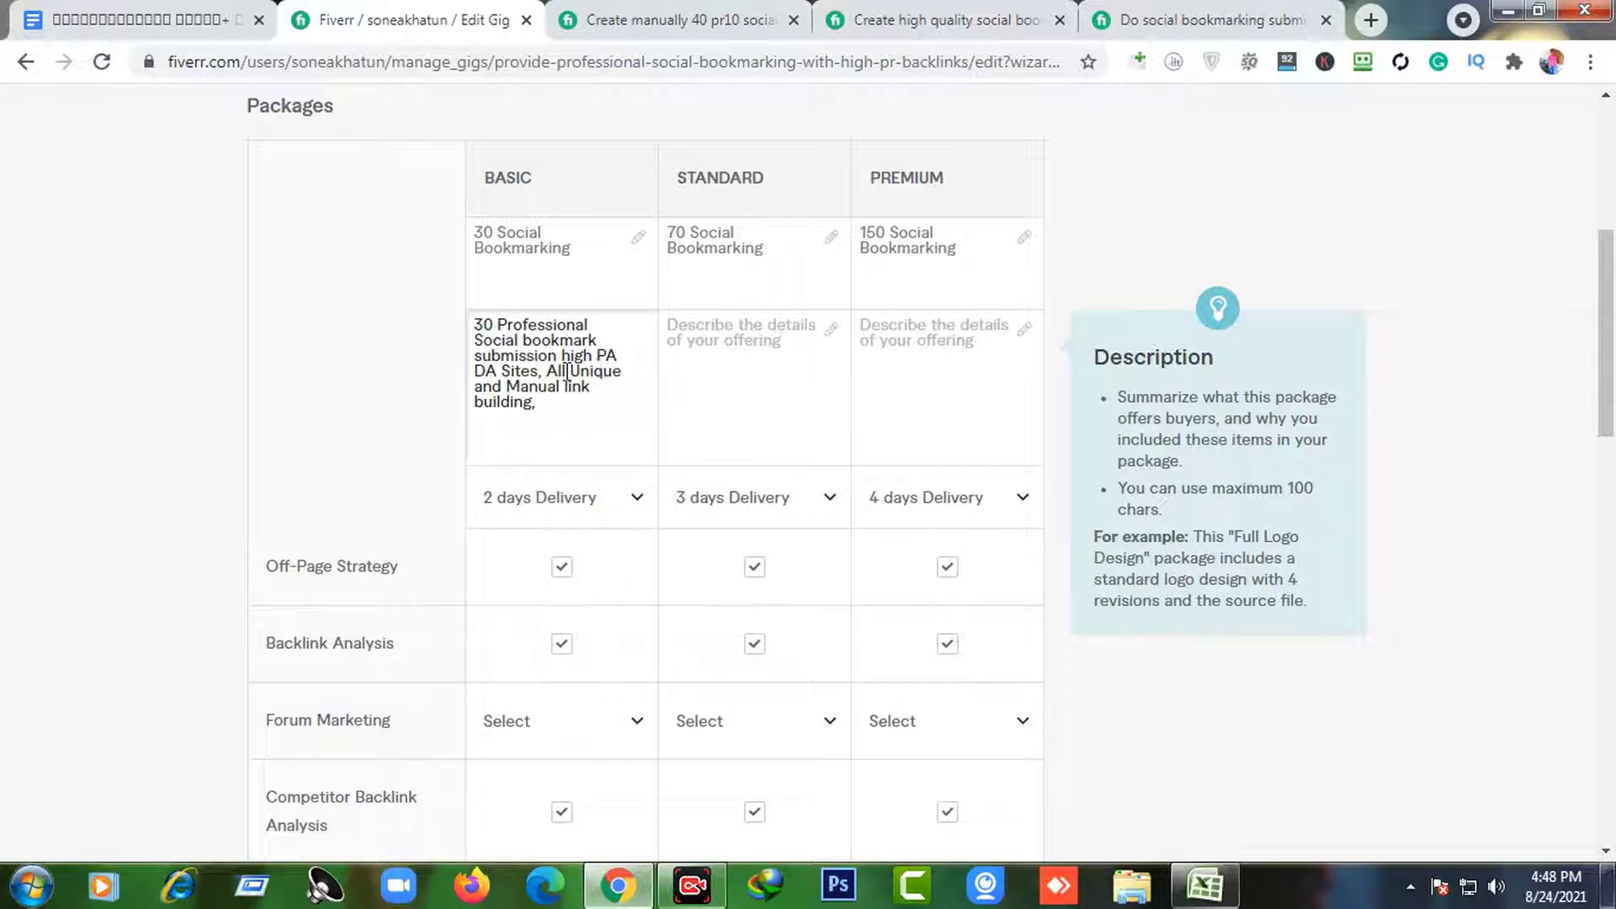
- Copy the full Basic package description into the Standard and Premium description fields
left_click_drag(566, 404, 397, 326)
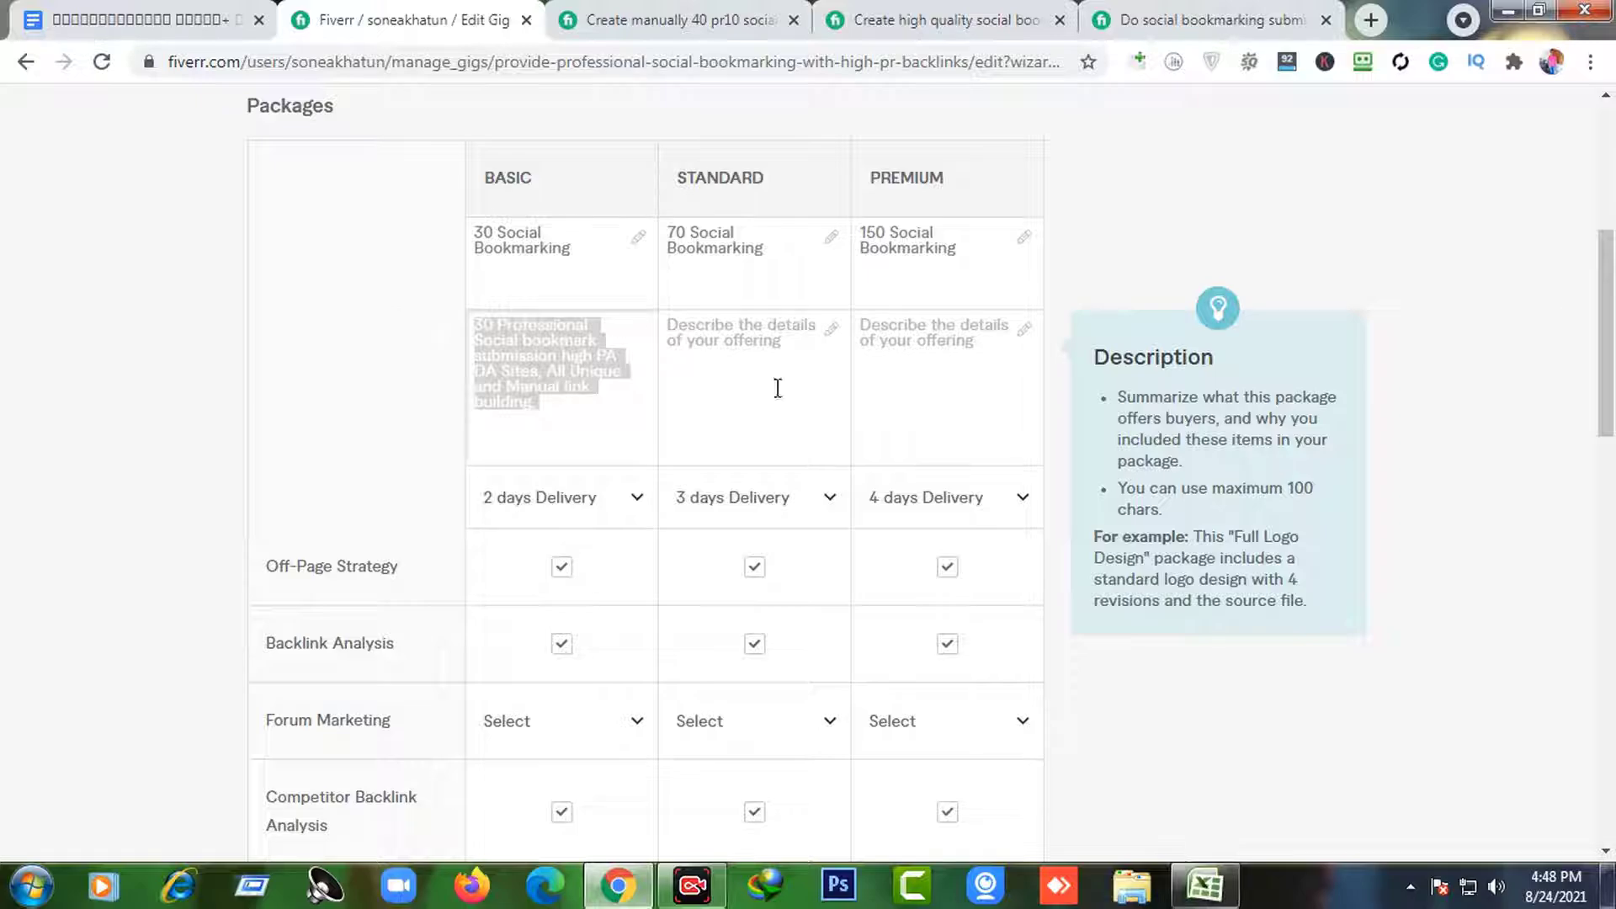
key("ctrl+c")
left_click(809, 394)
key("ctrl+v")
left_click(913, 390)
key("ctrl+v")
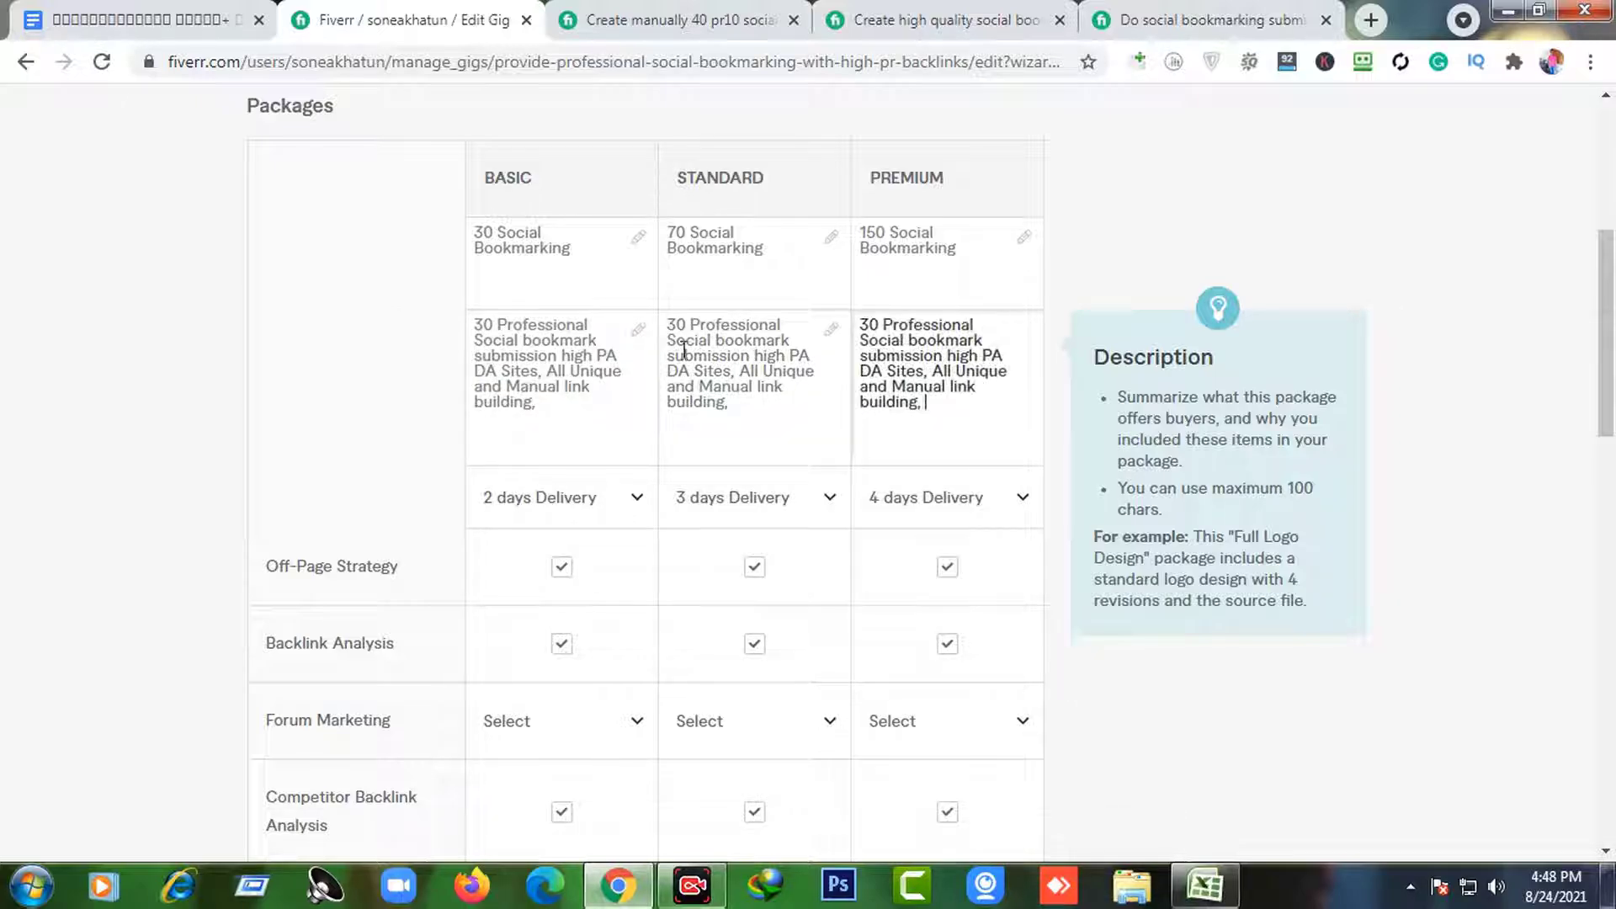
- Change the leading quantity to 70 in the Standard description and to 150 in the Premium description
double_click(682, 324)
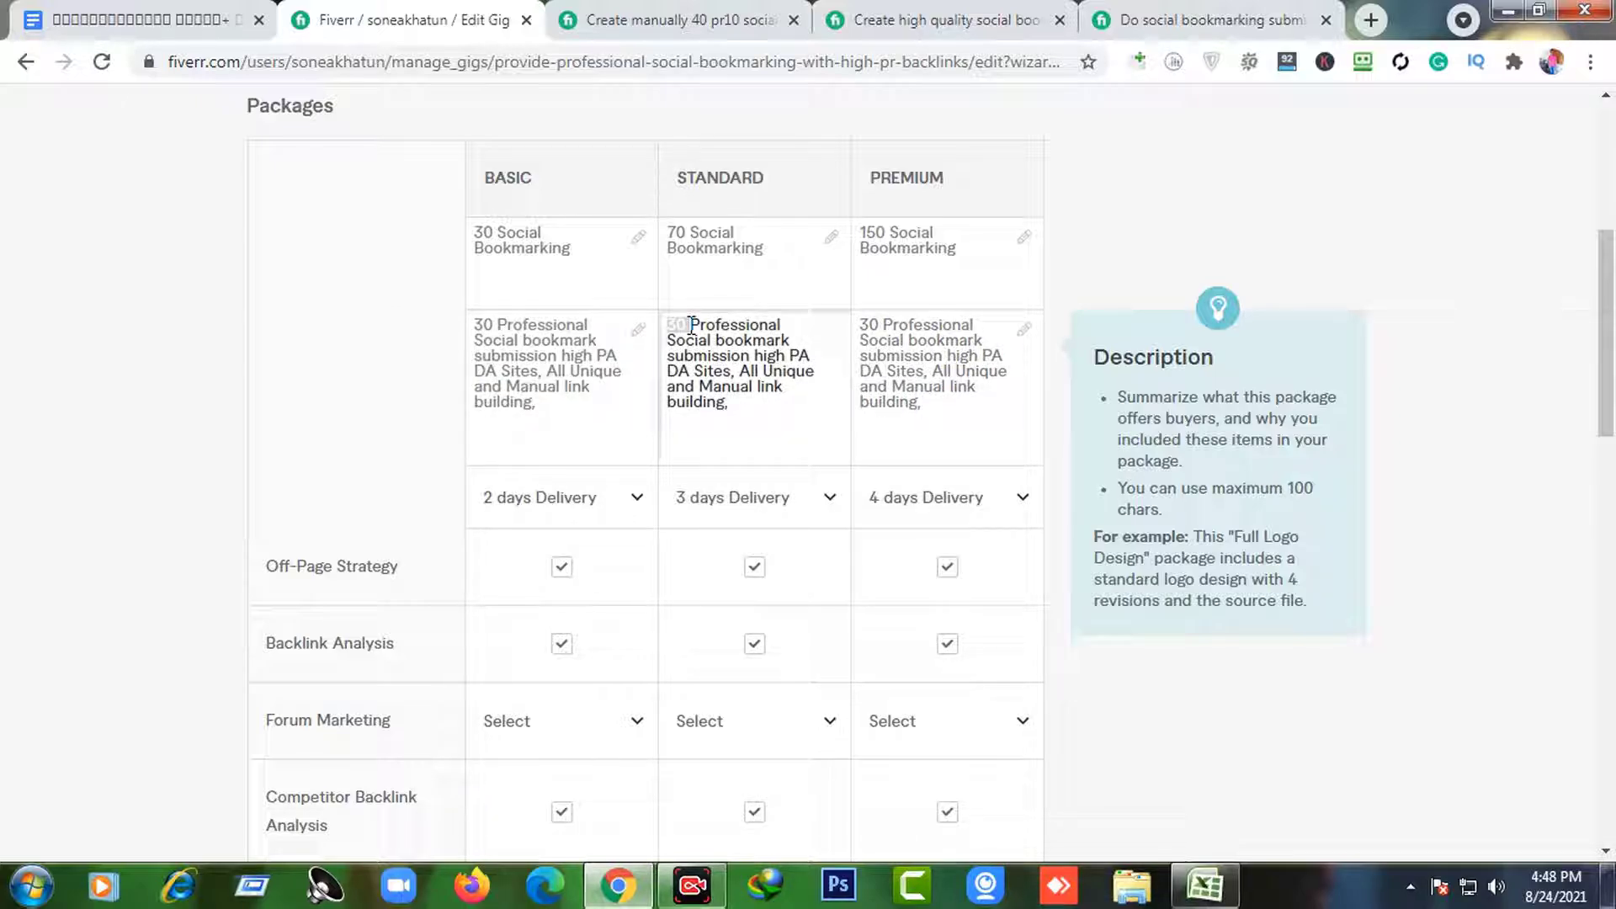
type("70")
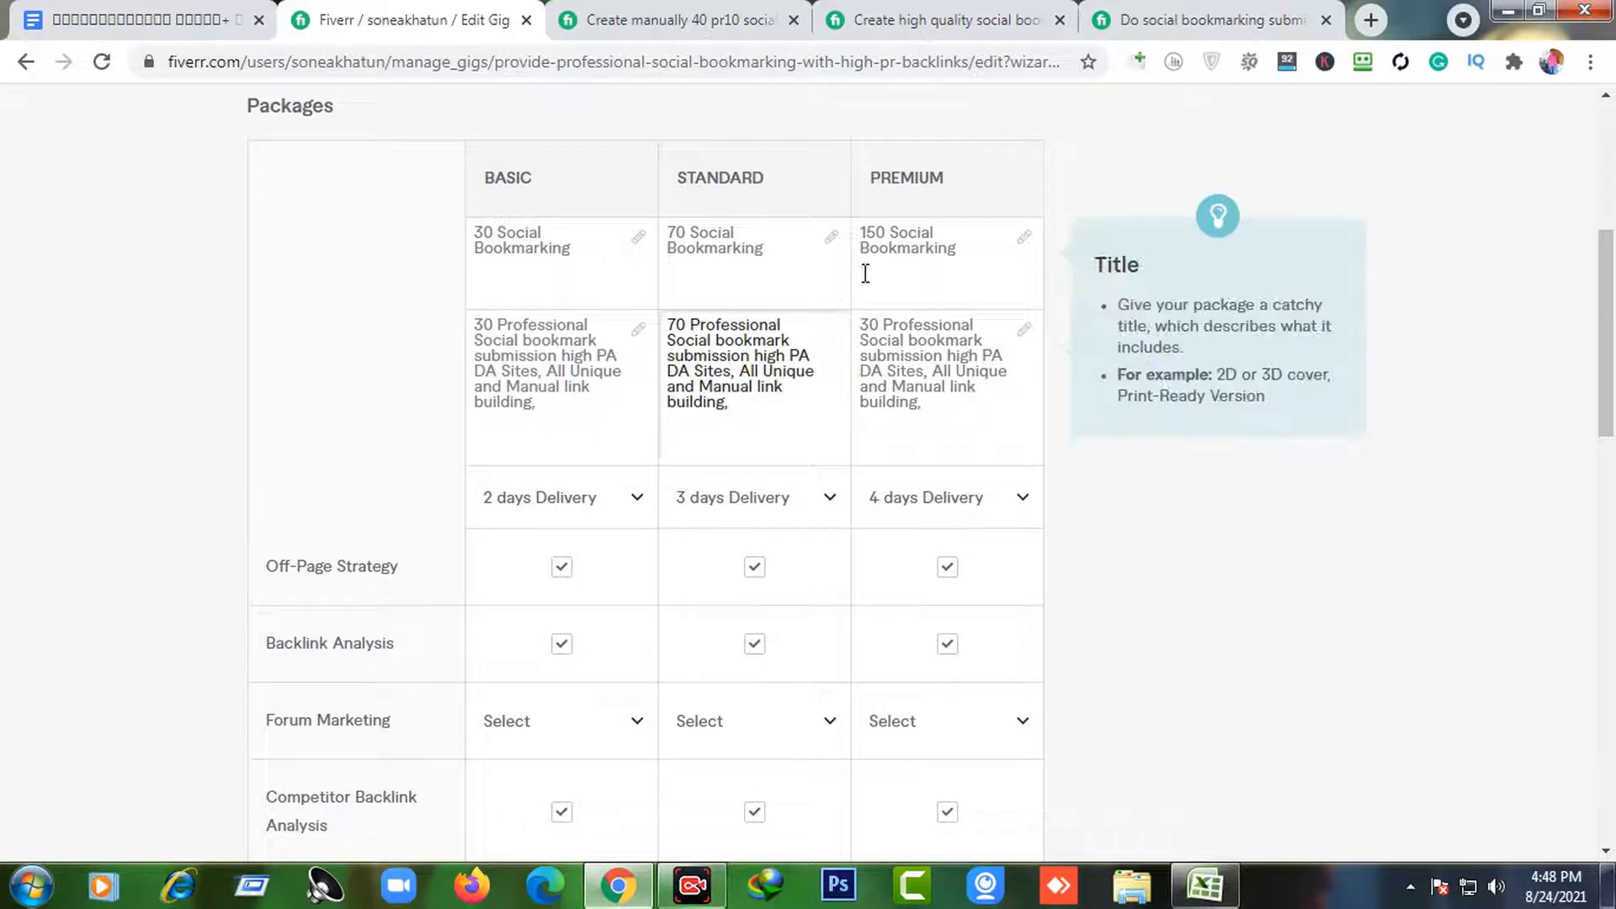
left_click(871, 324)
double_click(872, 324)
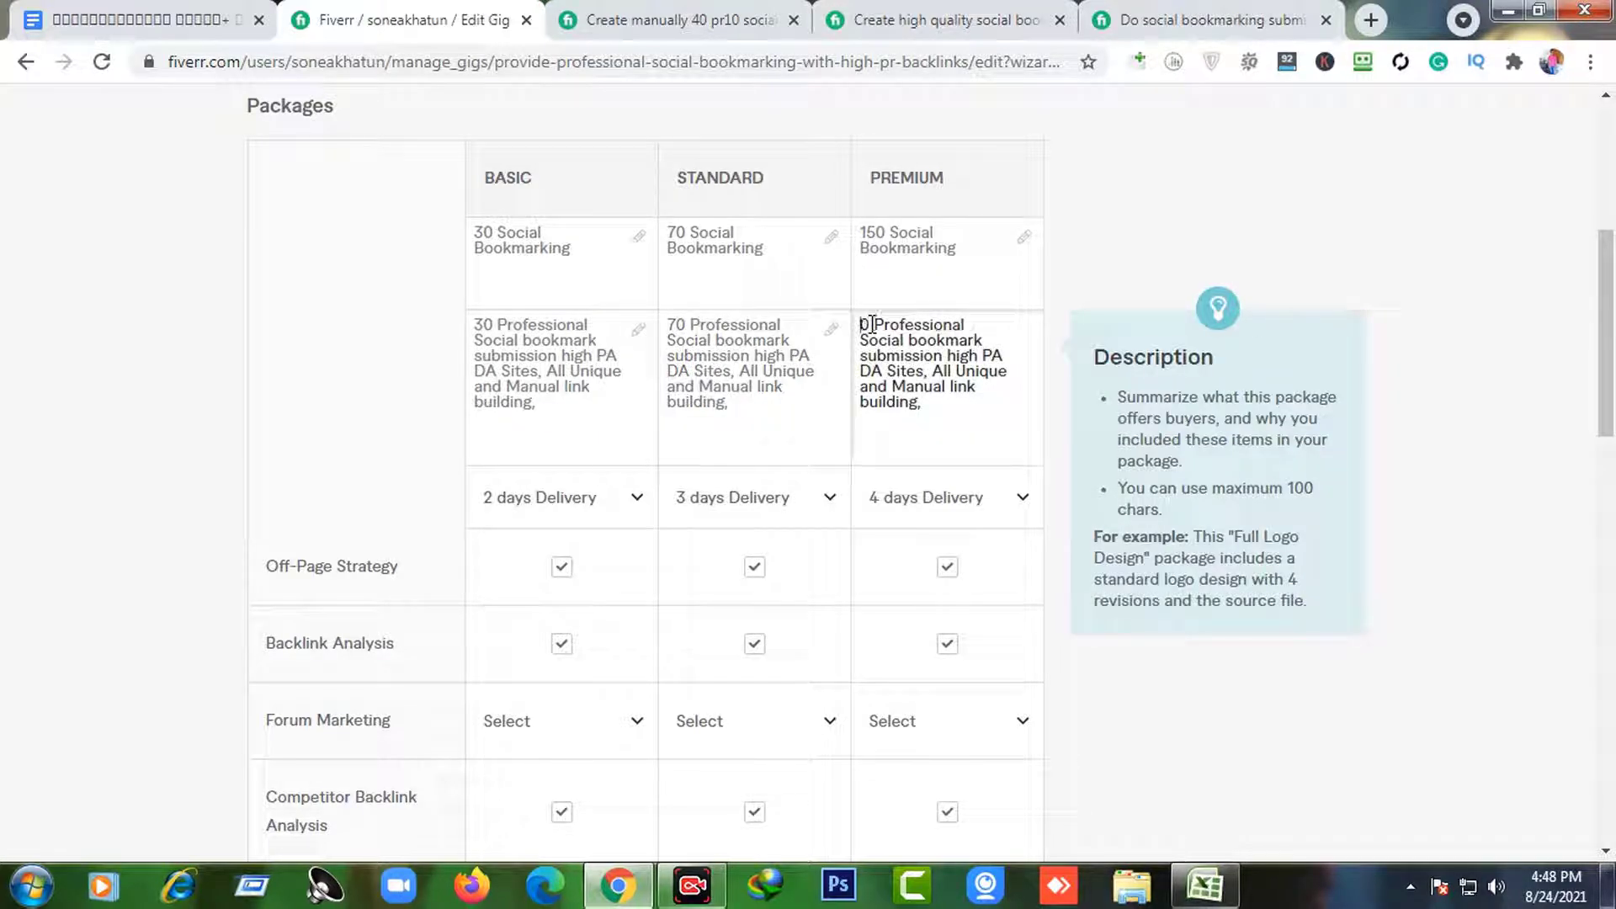
type("150")
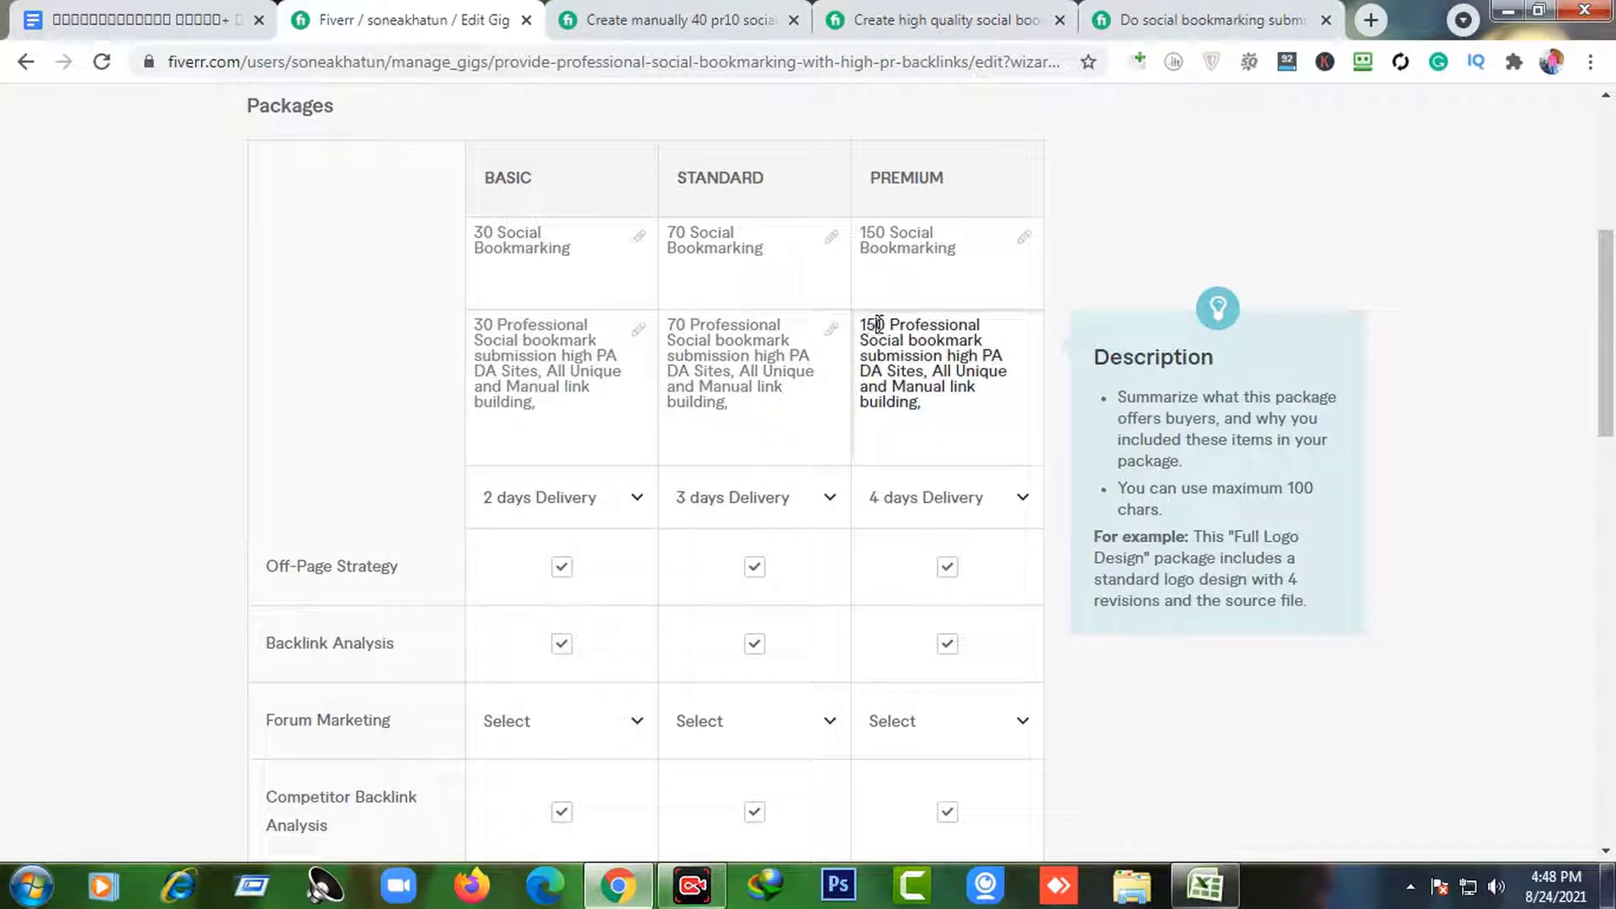
- Review the three packages' titles, descriptions, delivery times, included options and prices, plus the extra services
scroll(696, 541, "down", 5)
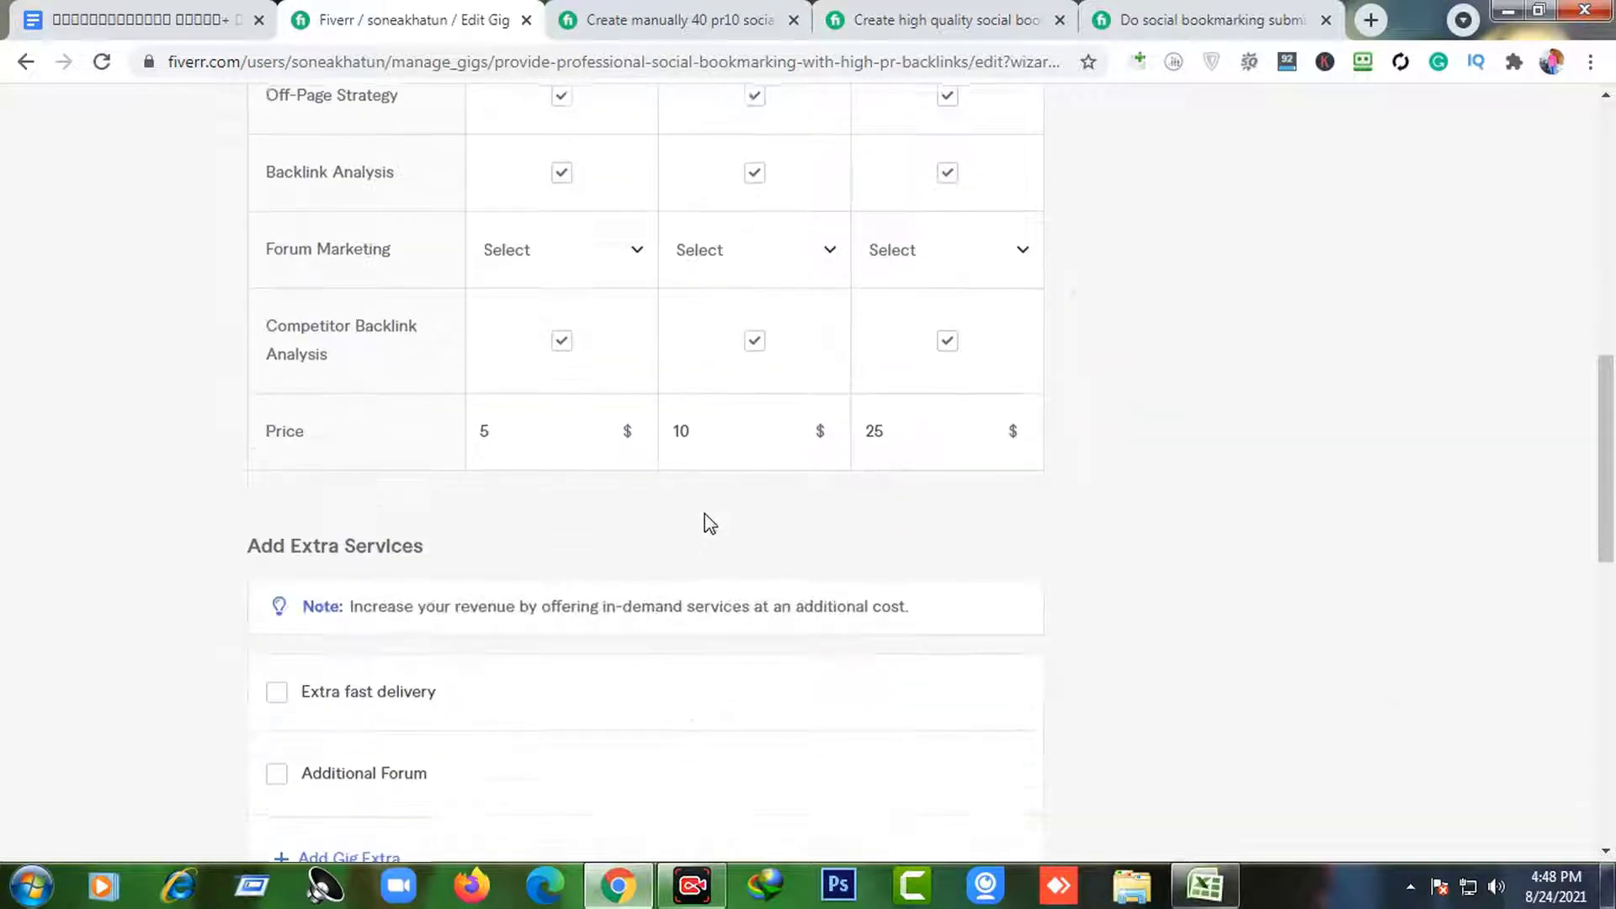
scroll(715, 530, "down", 3)
scroll(737, 531, "up", 7)
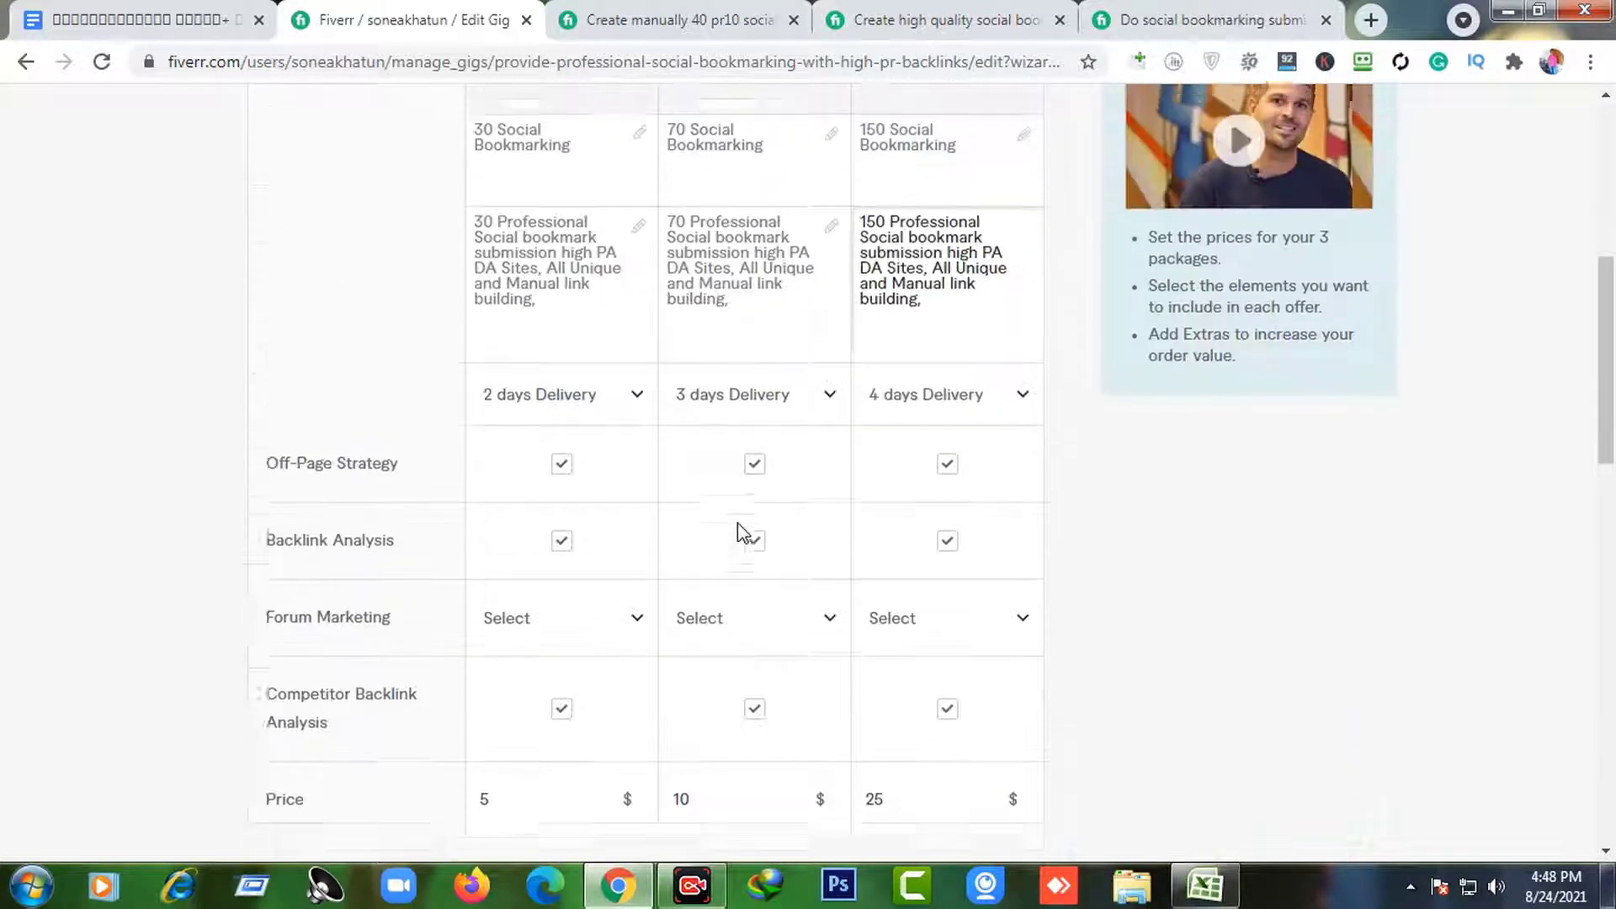
scroll(673, 505, "up", 1)
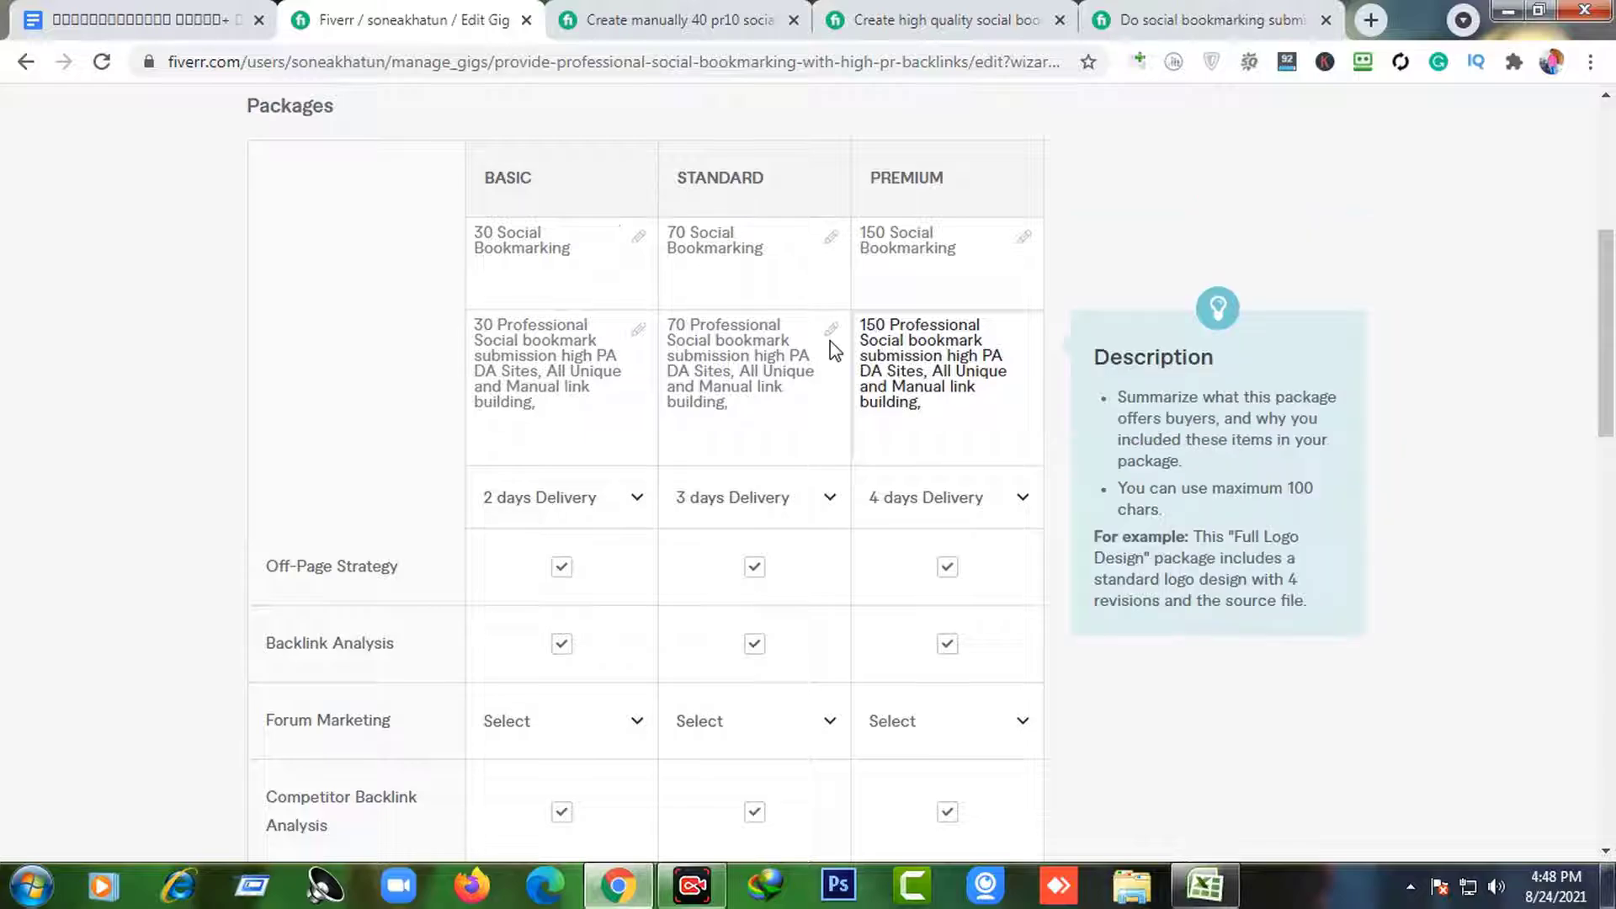
scroll(817, 348, "up", 3)
scroll(787, 353, "down", 1)
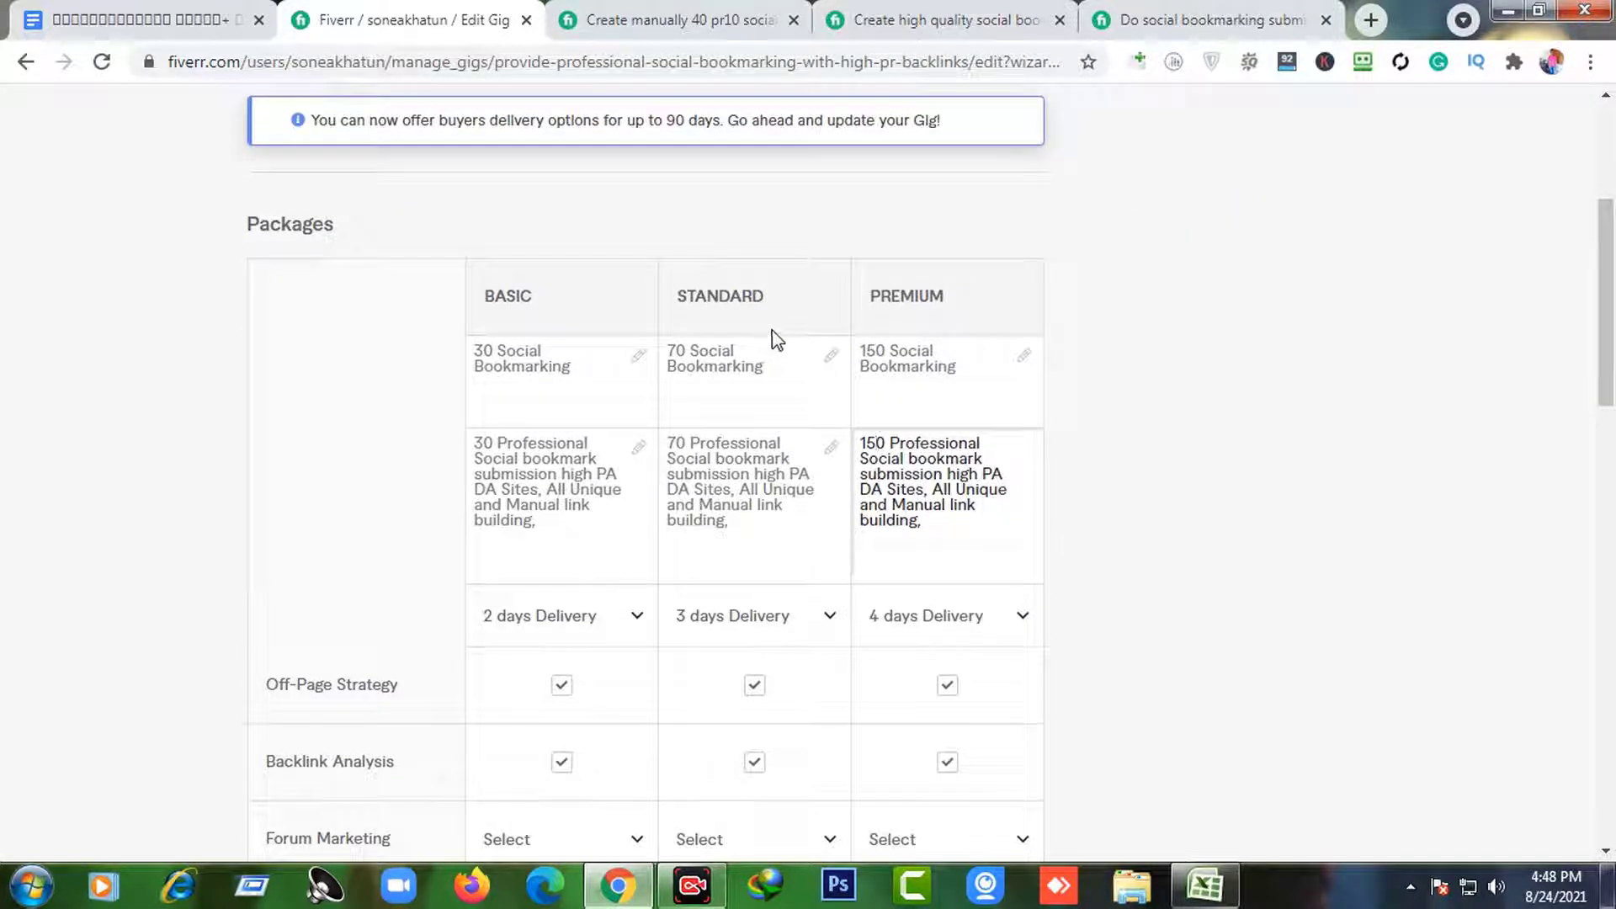
scroll(776, 339, "down", 13)
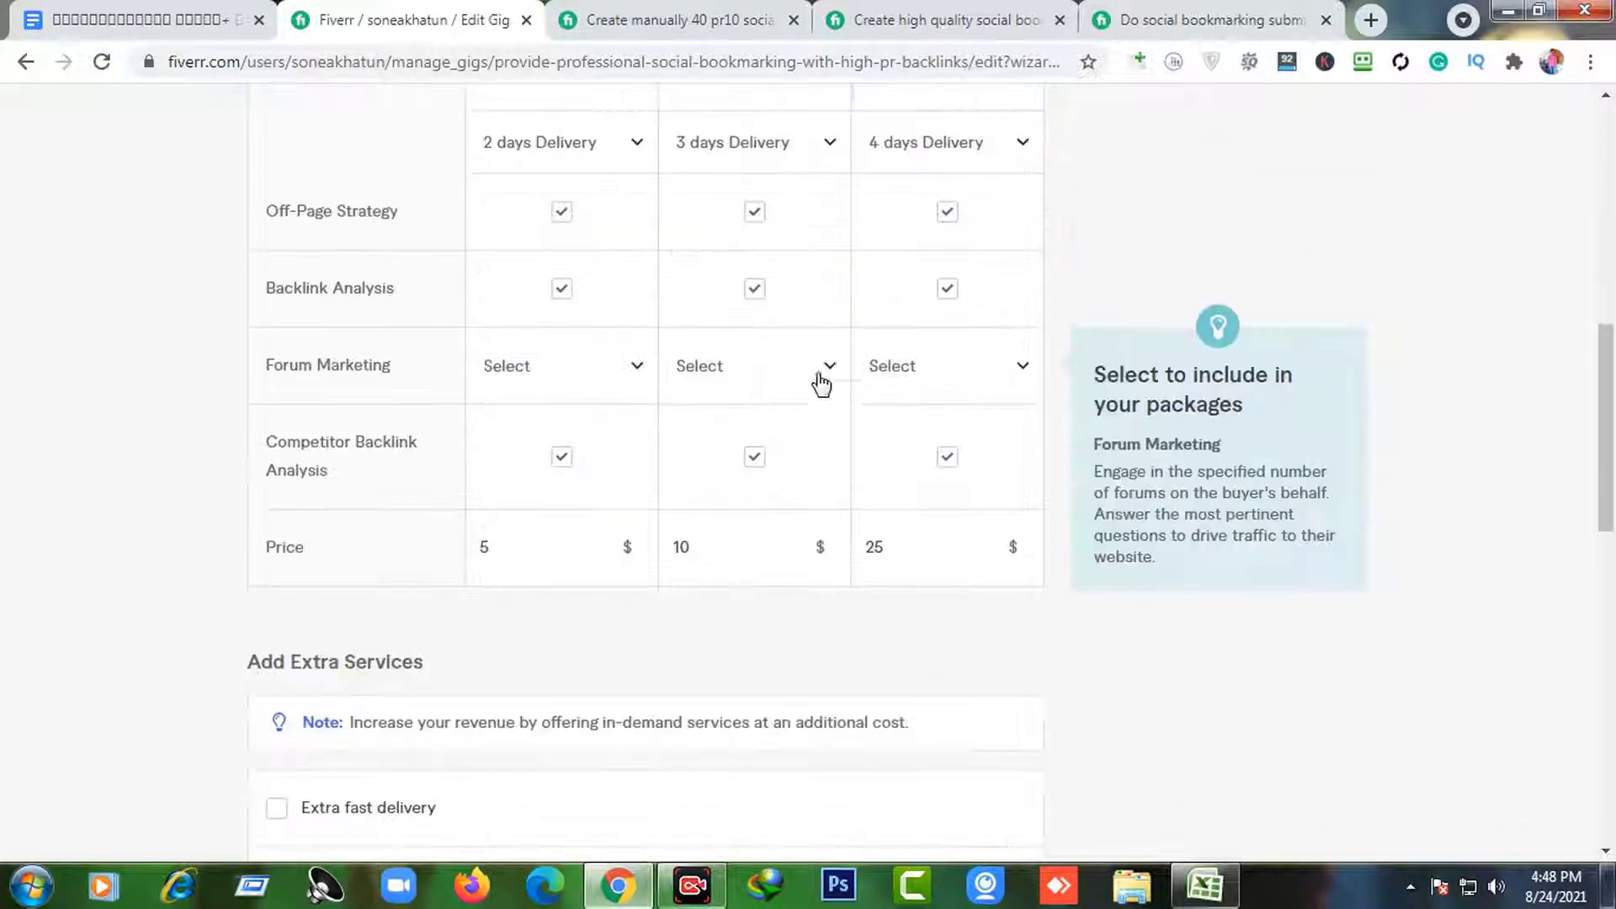
scroll(946, 515, "up", 12)
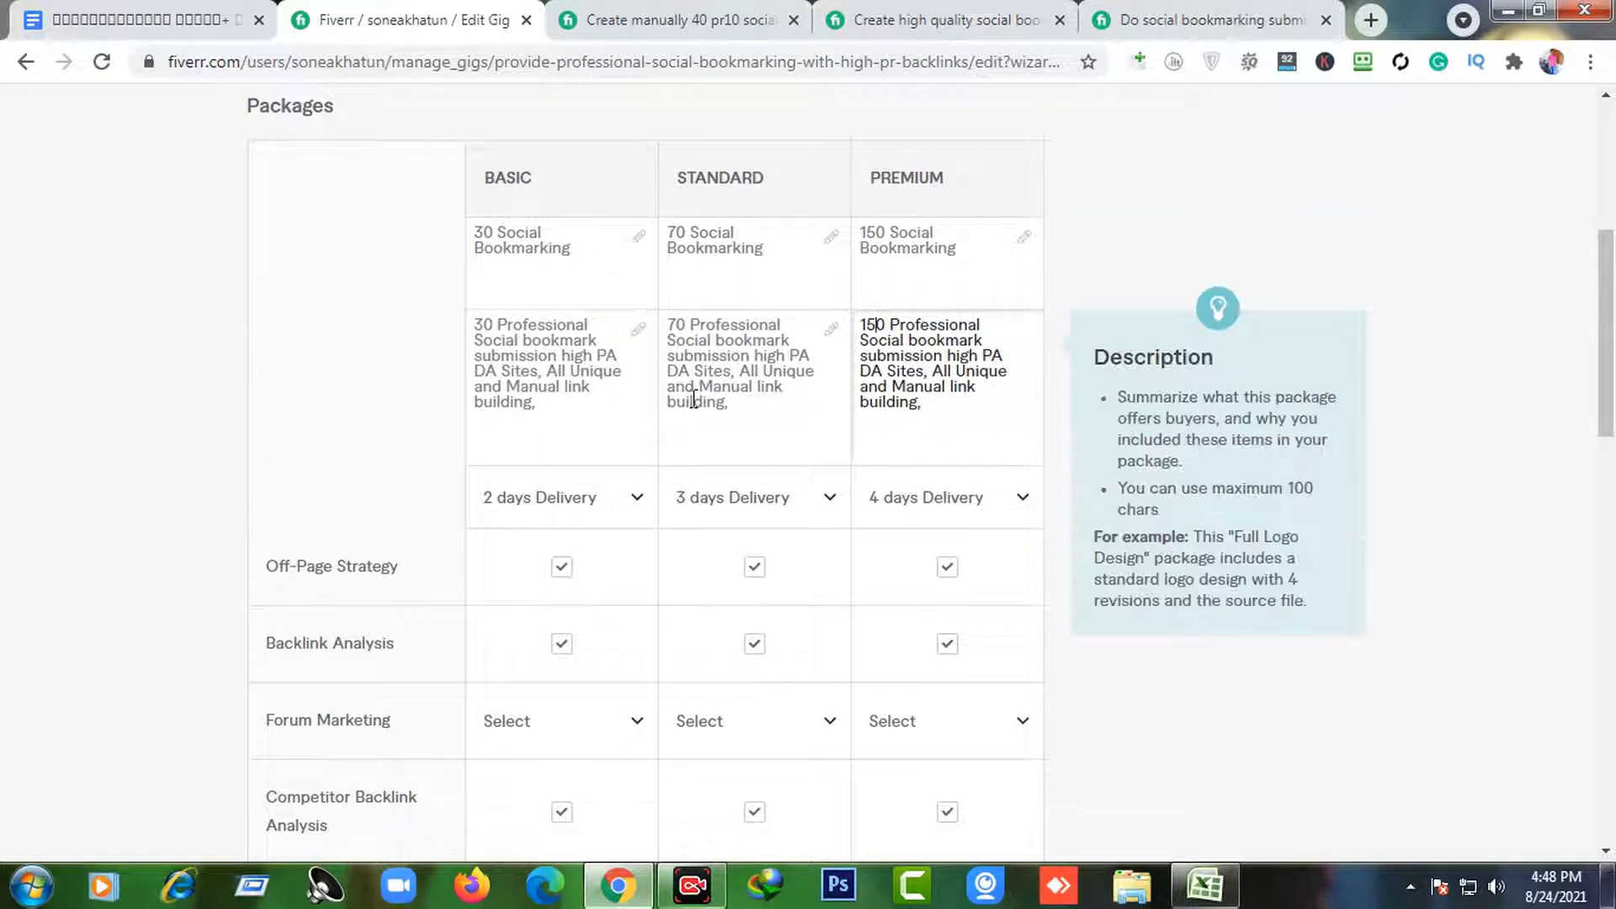
left_click_drag(524, 326, 588, 370)
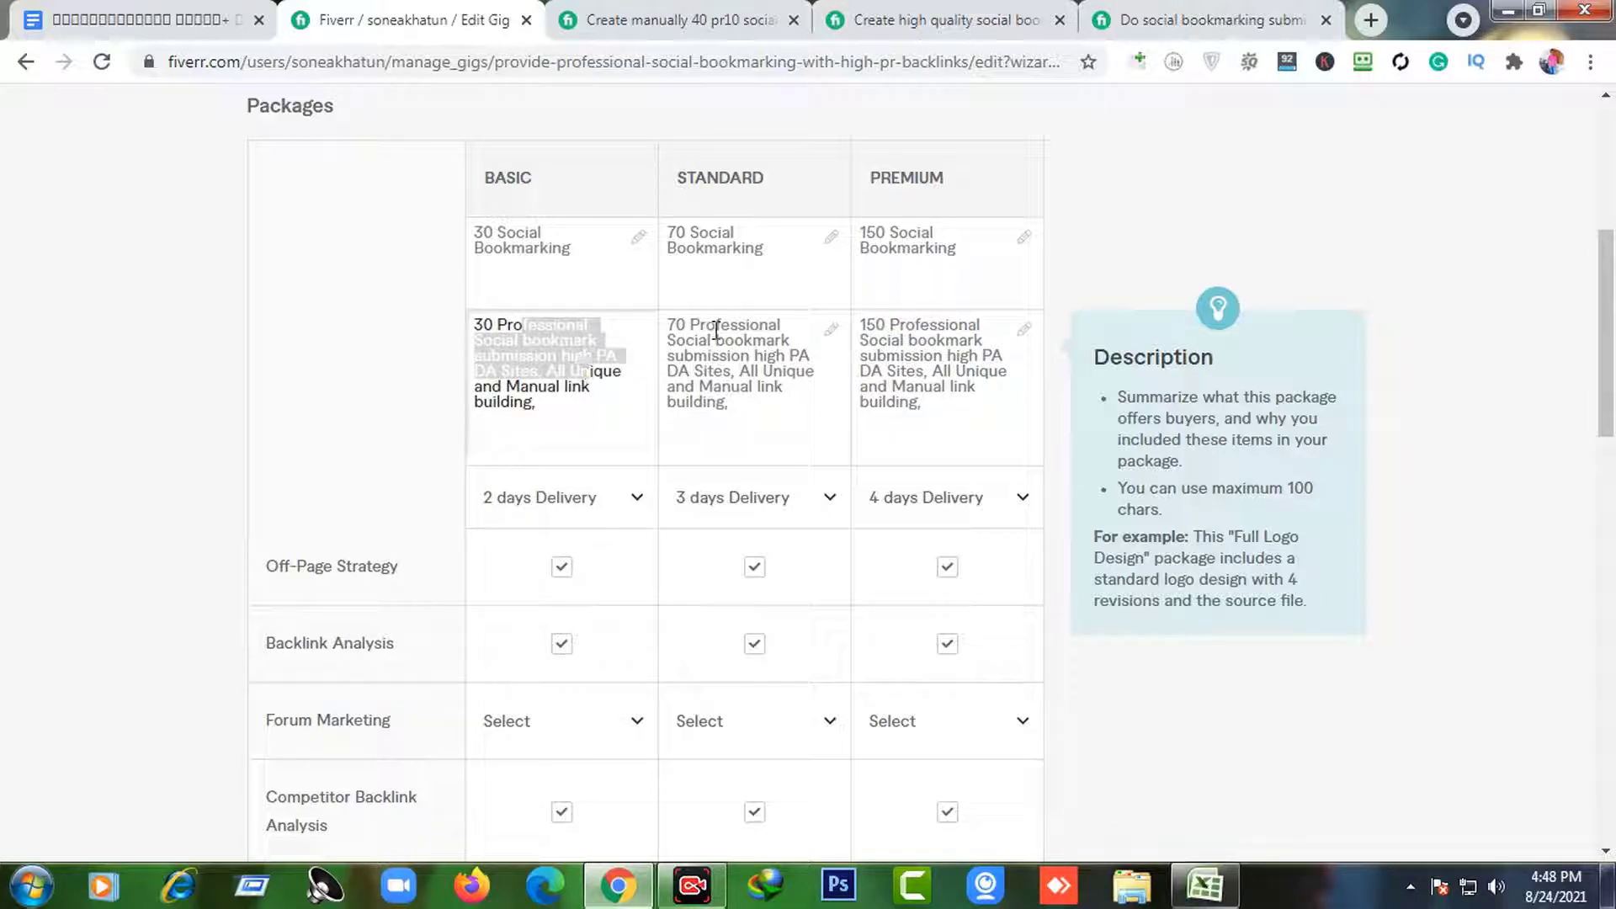
left_click_drag(715, 328, 790, 390)
left_click_drag(985, 399, 844, 374)
scroll(835, 378, "down", 2)
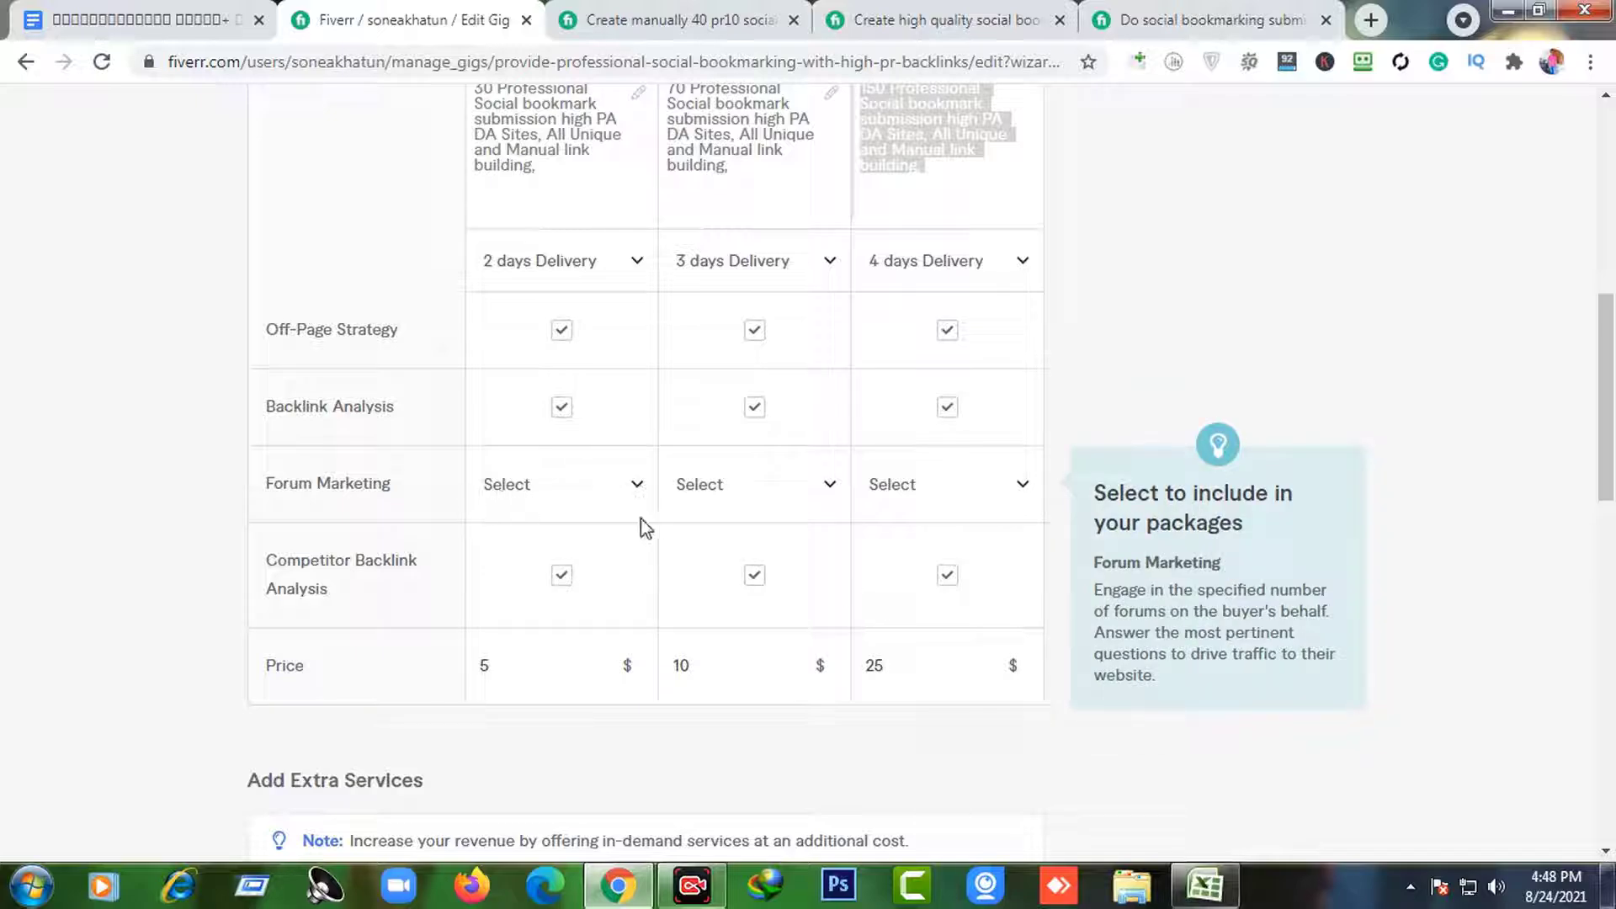
scroll(872, 526, "down", 7)
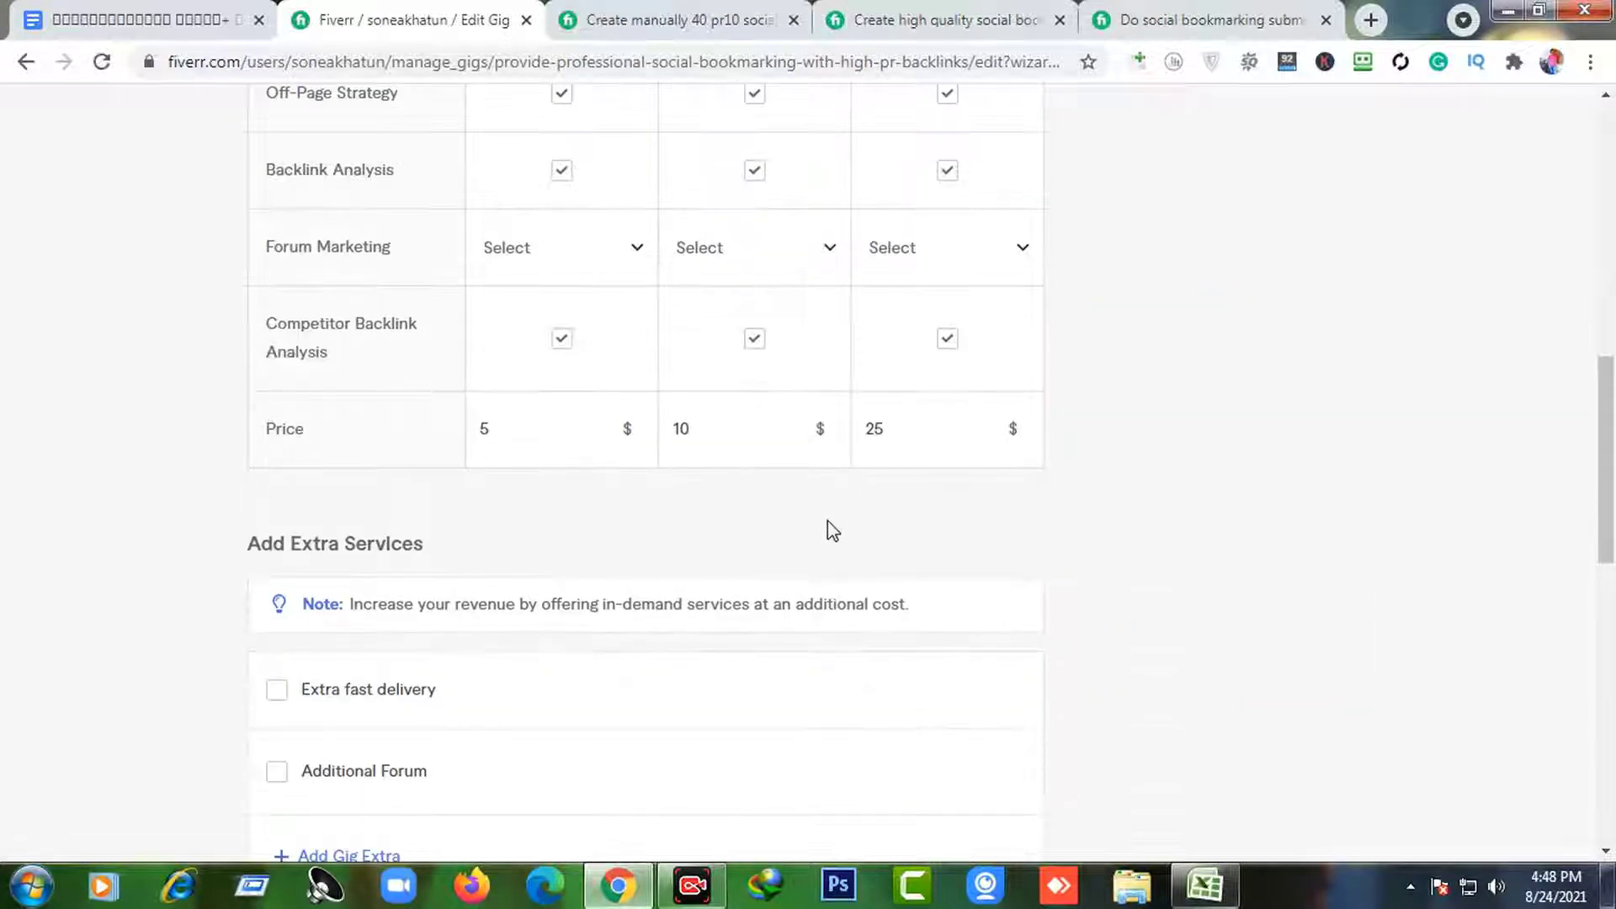
scroll(927, 603, "up", 10)
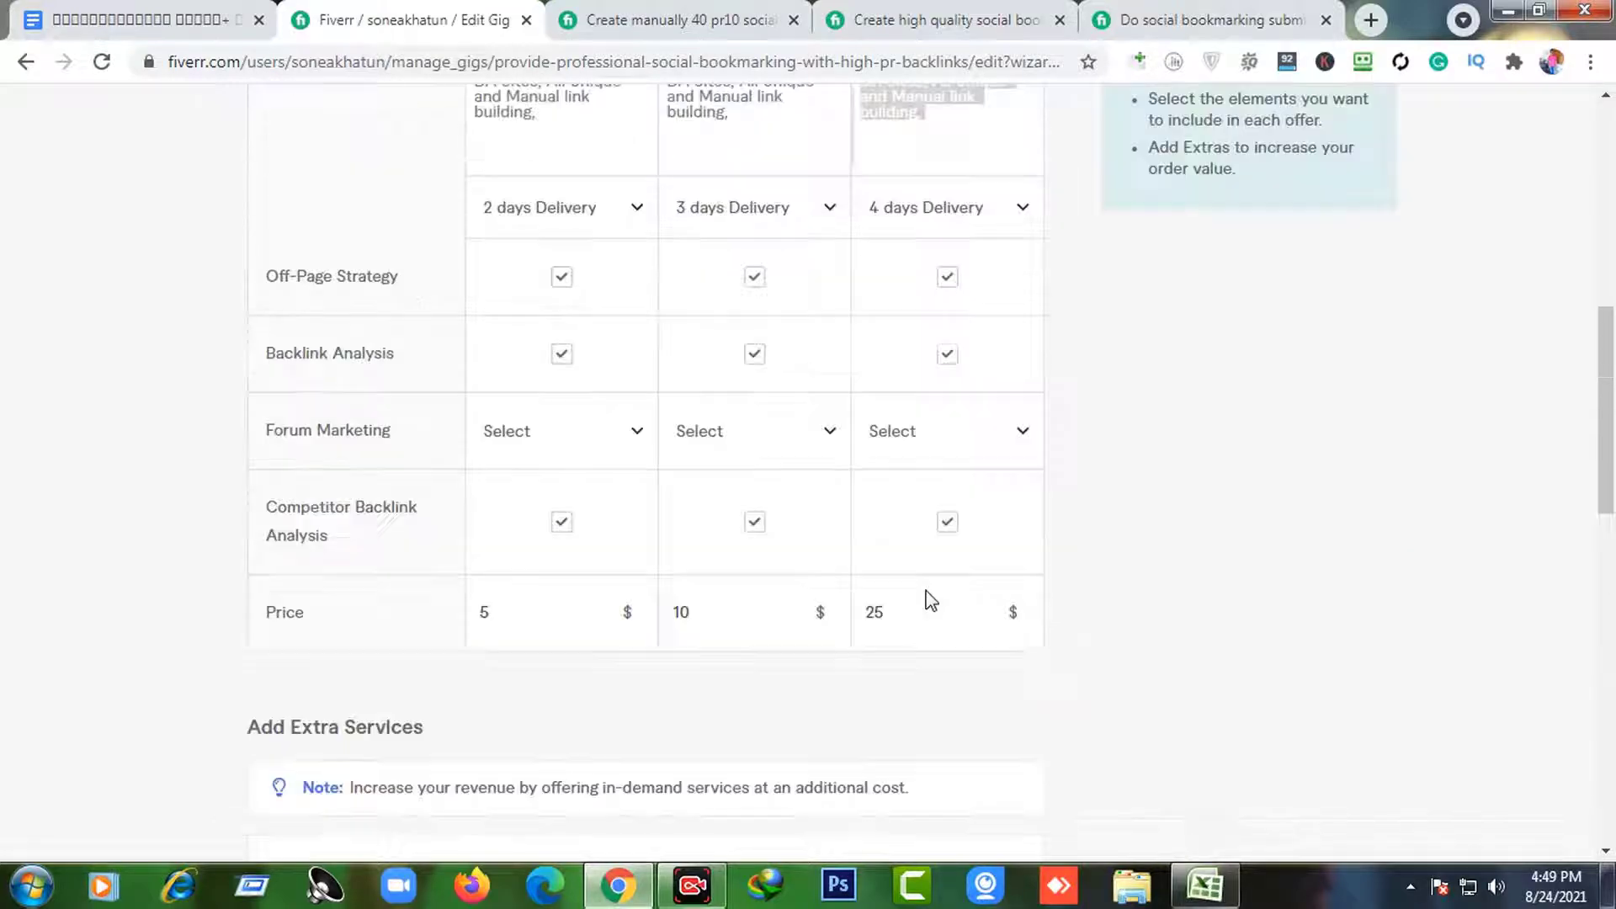
- Save the gig's pricing packages and continue to the Description & FAQ stage
scroll(415, 407, "down", 4)
scroll(992, 766, "down", 7)
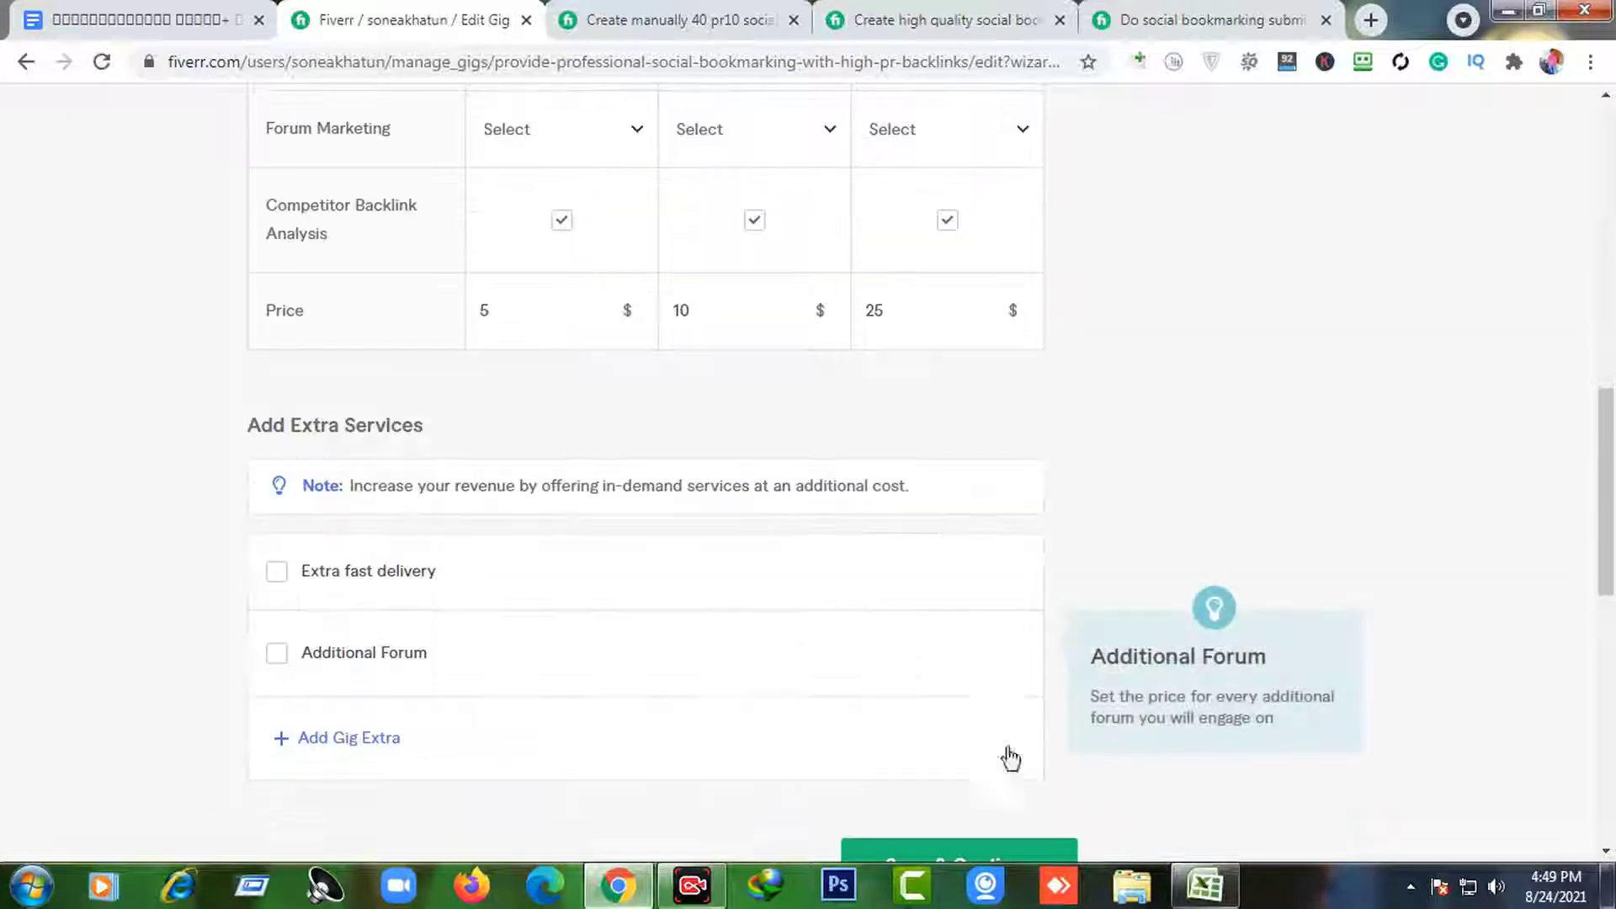
left_click(983, 651)
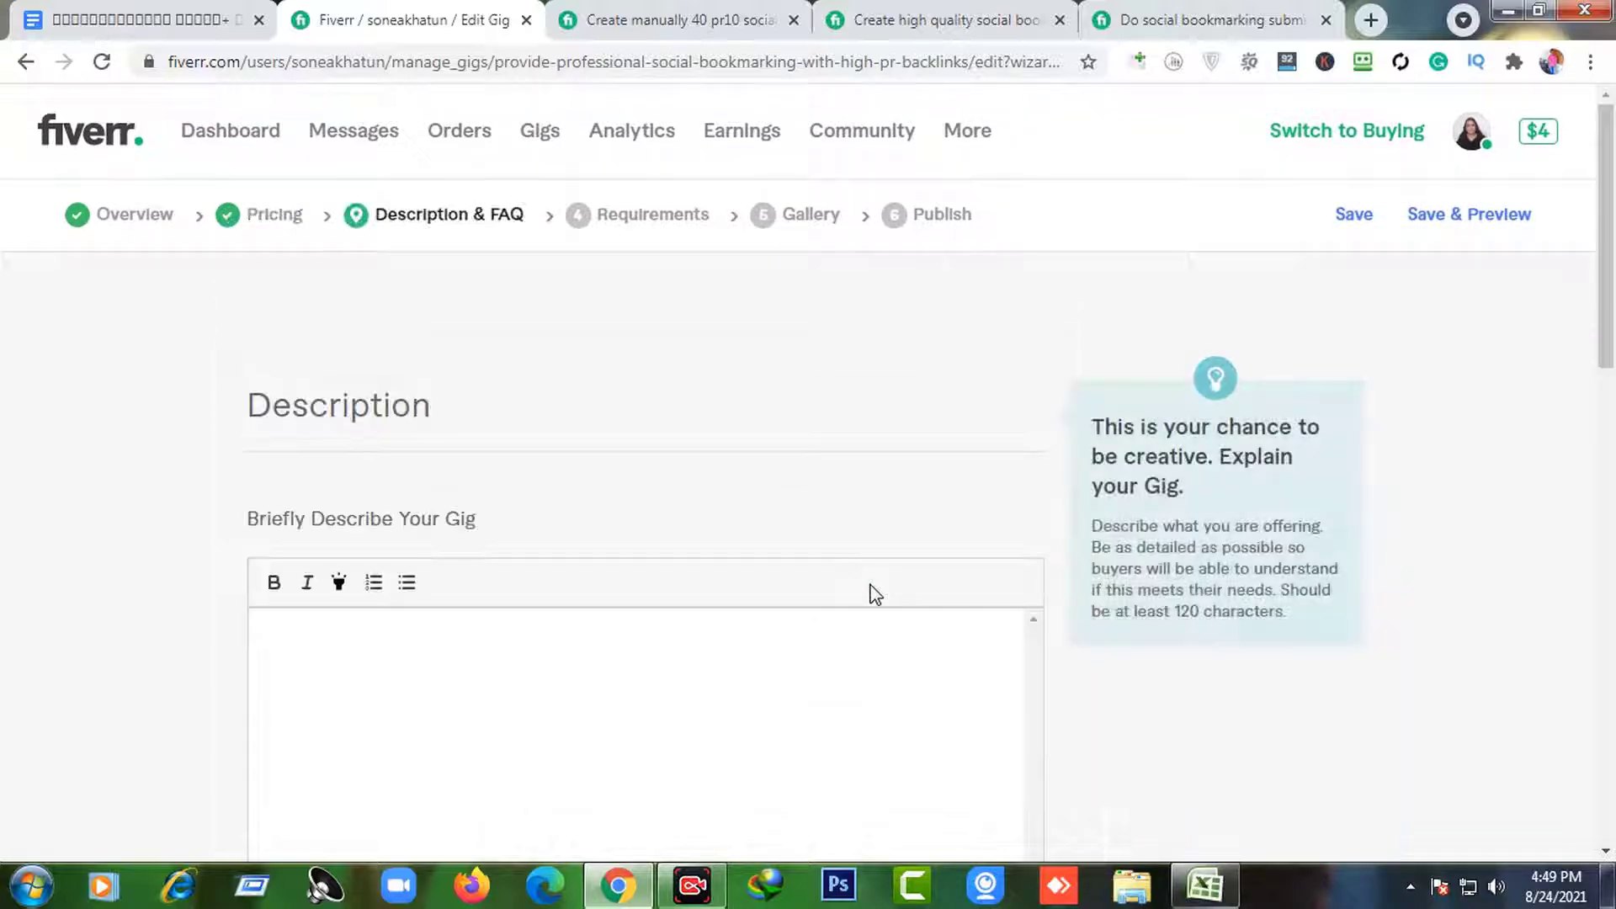
- Place the text cursor in the empty gig description field
scroll(527, 519, "down", 3)
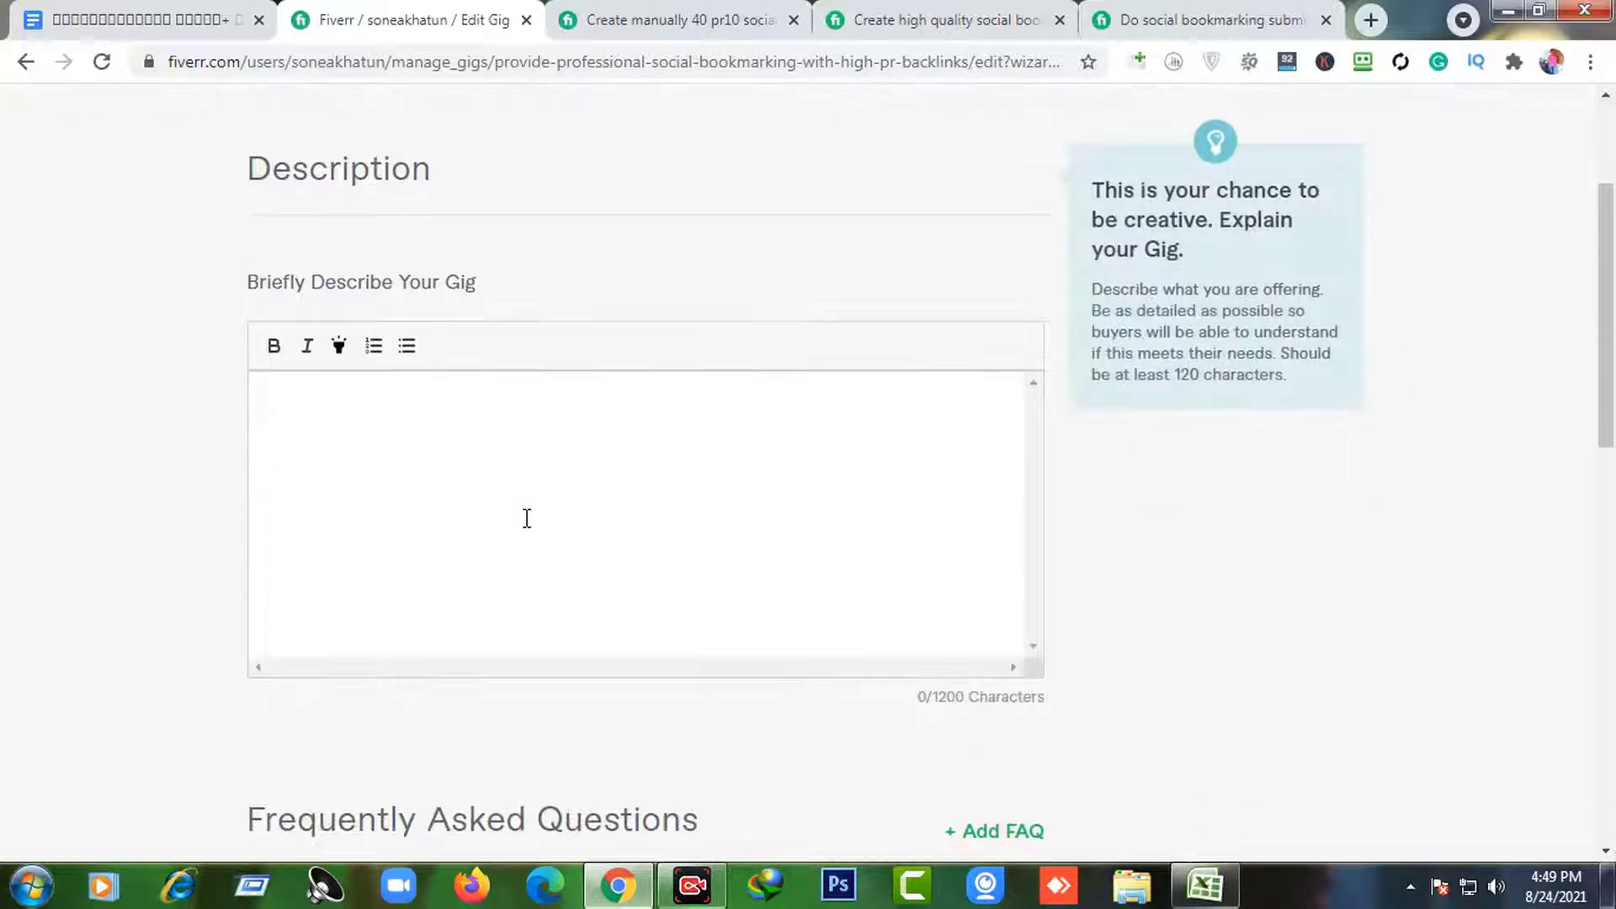
scroll(419, 510, "up", 2)
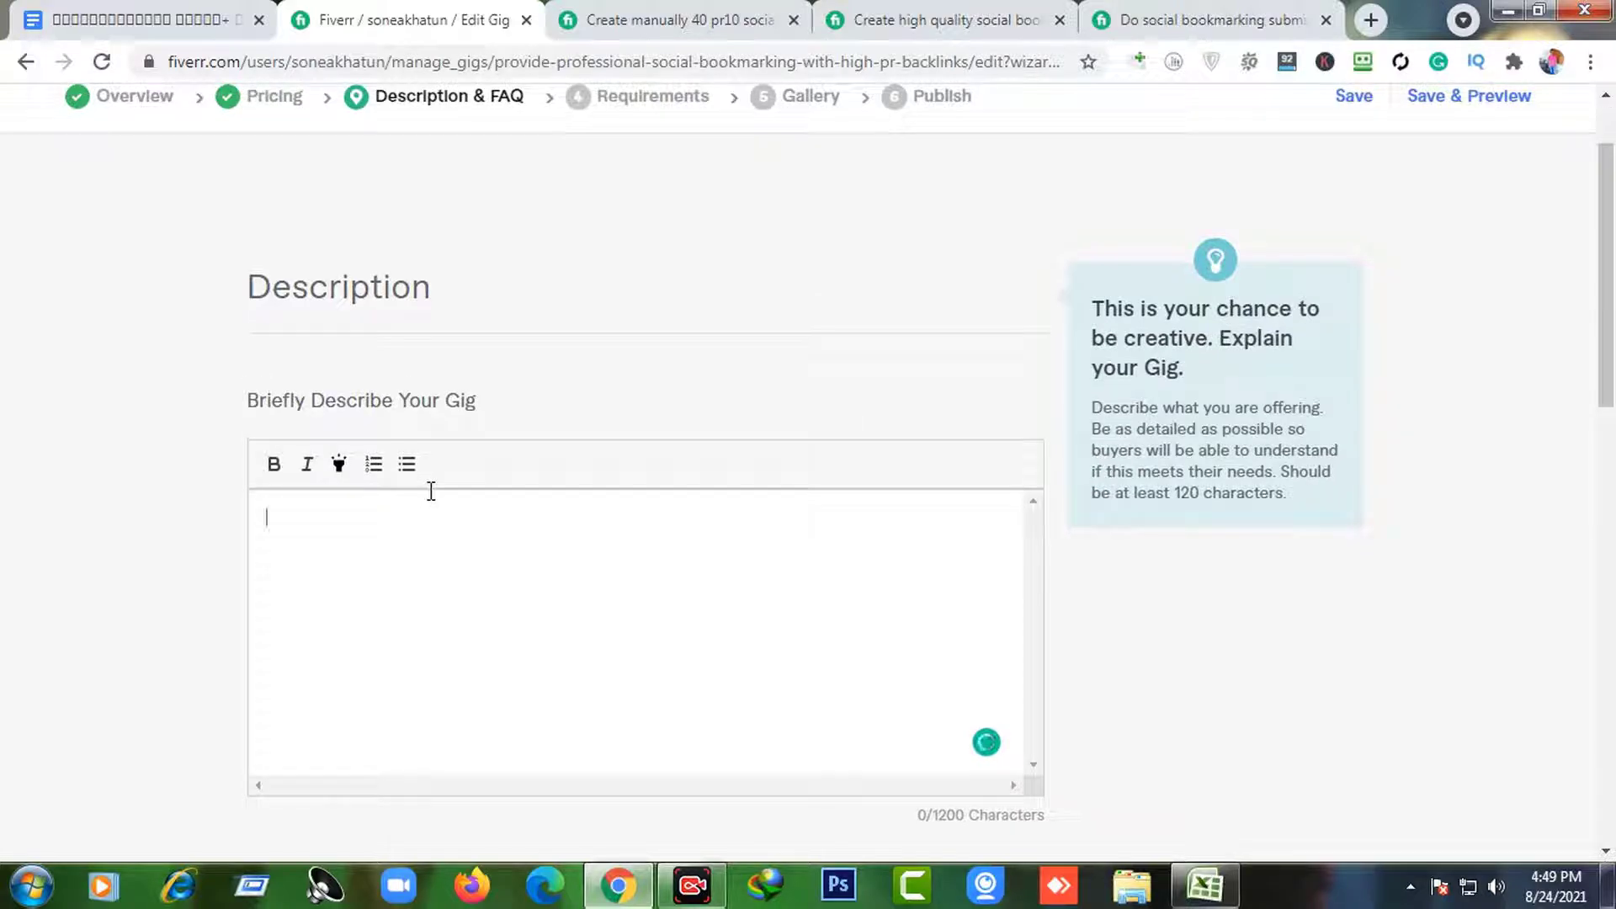
left_click(431, 492)
scroll(376, 595, "down", 3)
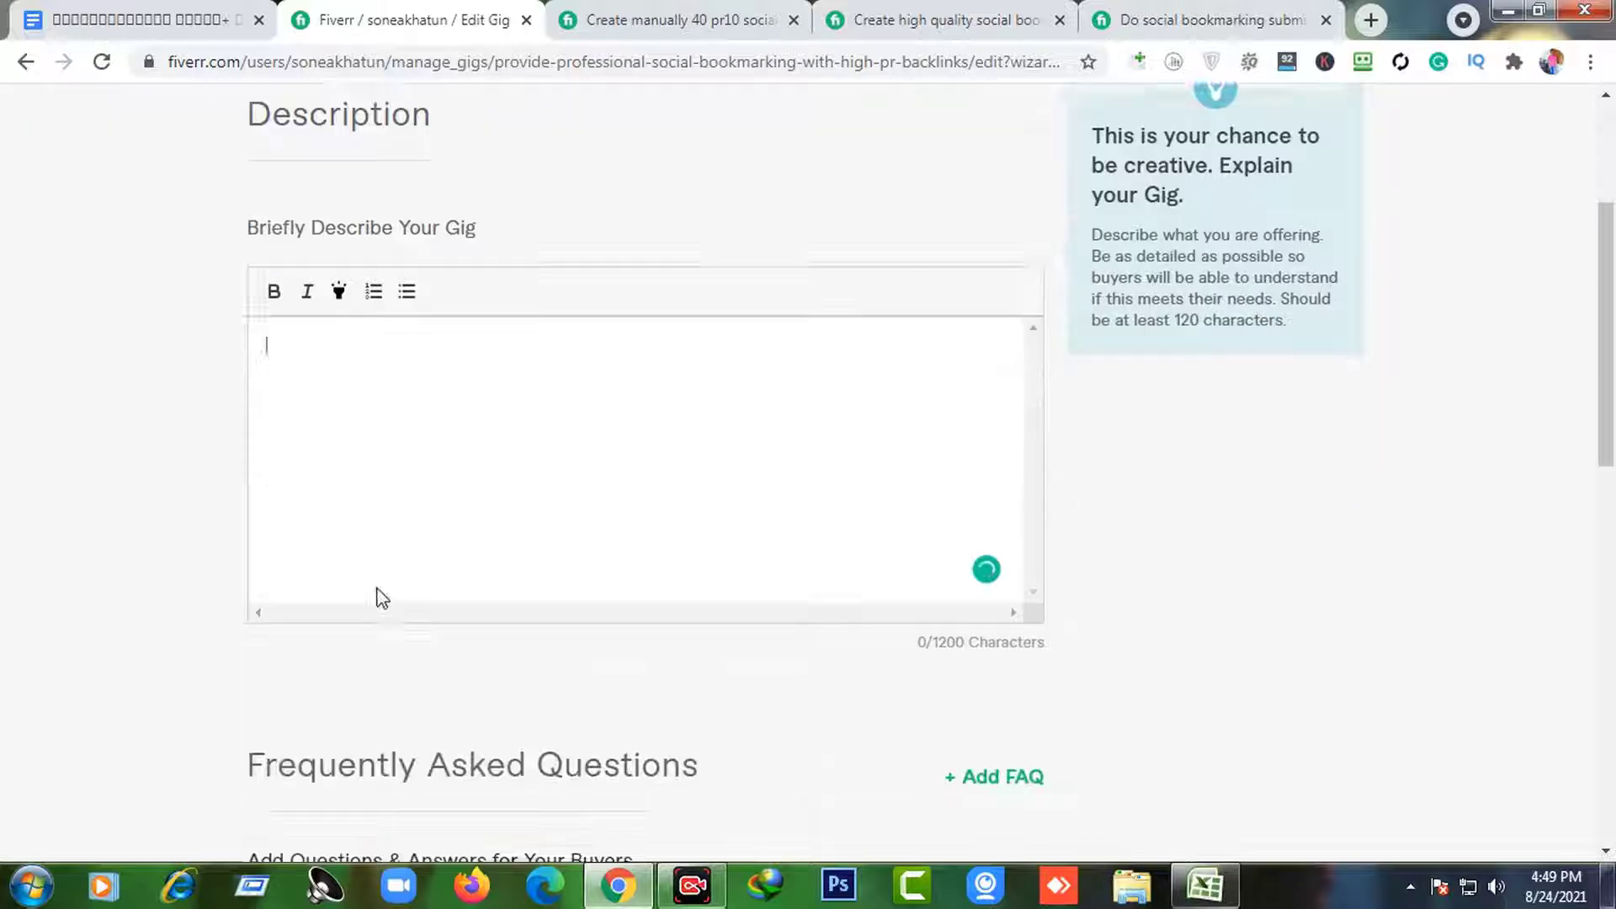
scroll(438, 530, "up", 2)
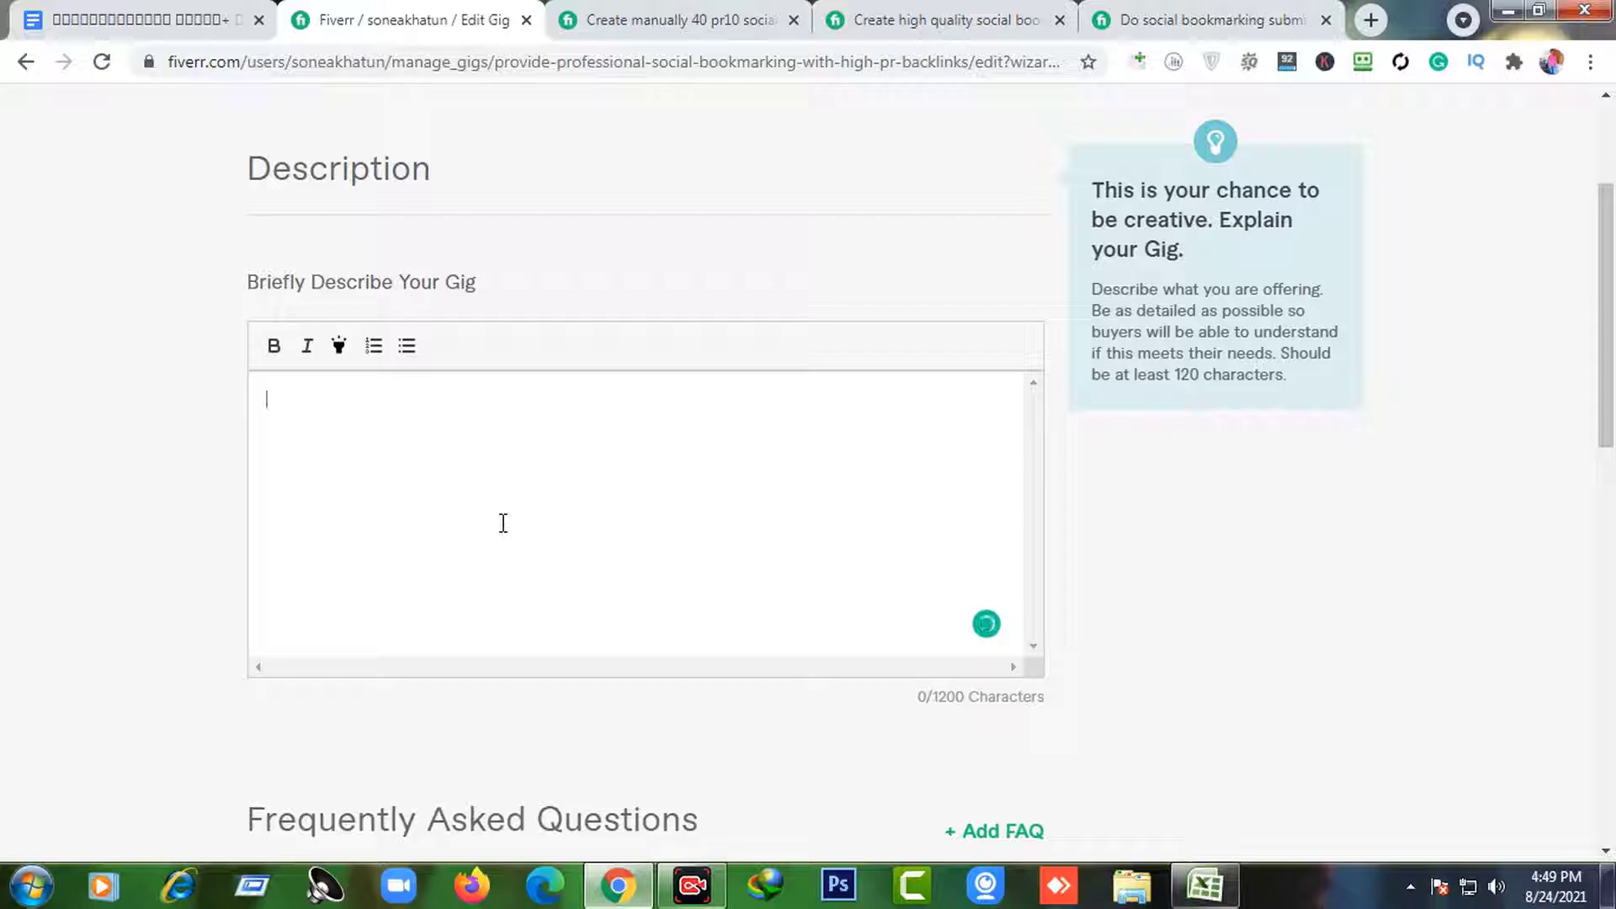
- Open three new browser tabs alongside the gig editor
key("ctrl+t")
key("ctrl+t")
key("ctrl+t")
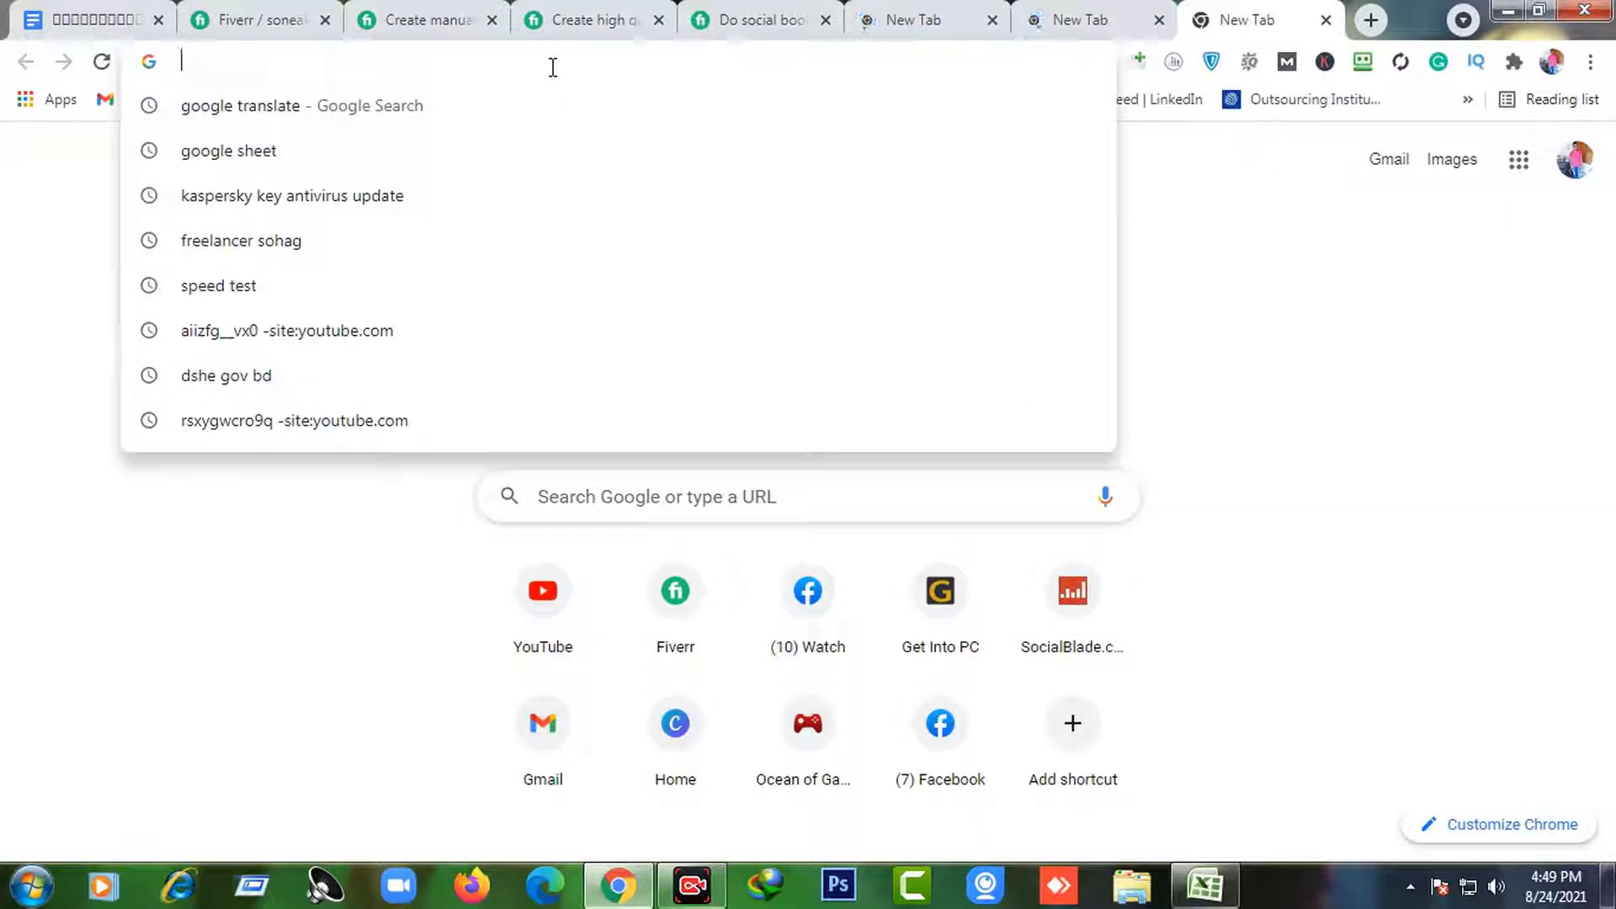
type("jube")
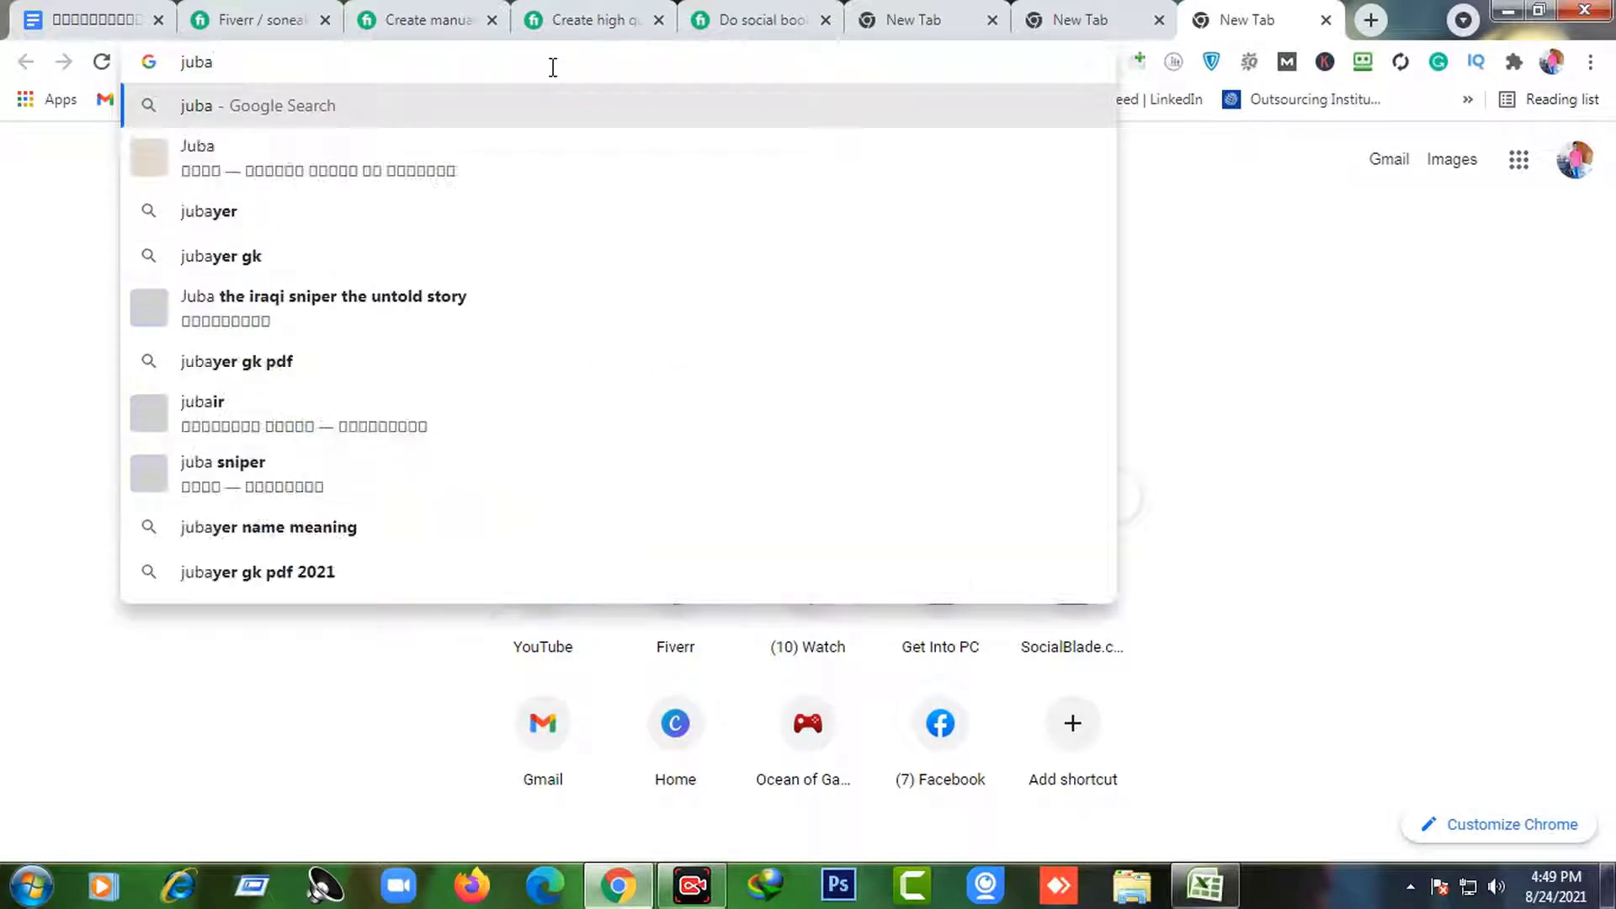
key("BackSpace")
key("BackSpace")
key("BackSpace")
key("BackSpace")
- Go to the reference seller's Fiverr profile by entering fiverr.com/ followed by the seller's username
type("fivr")
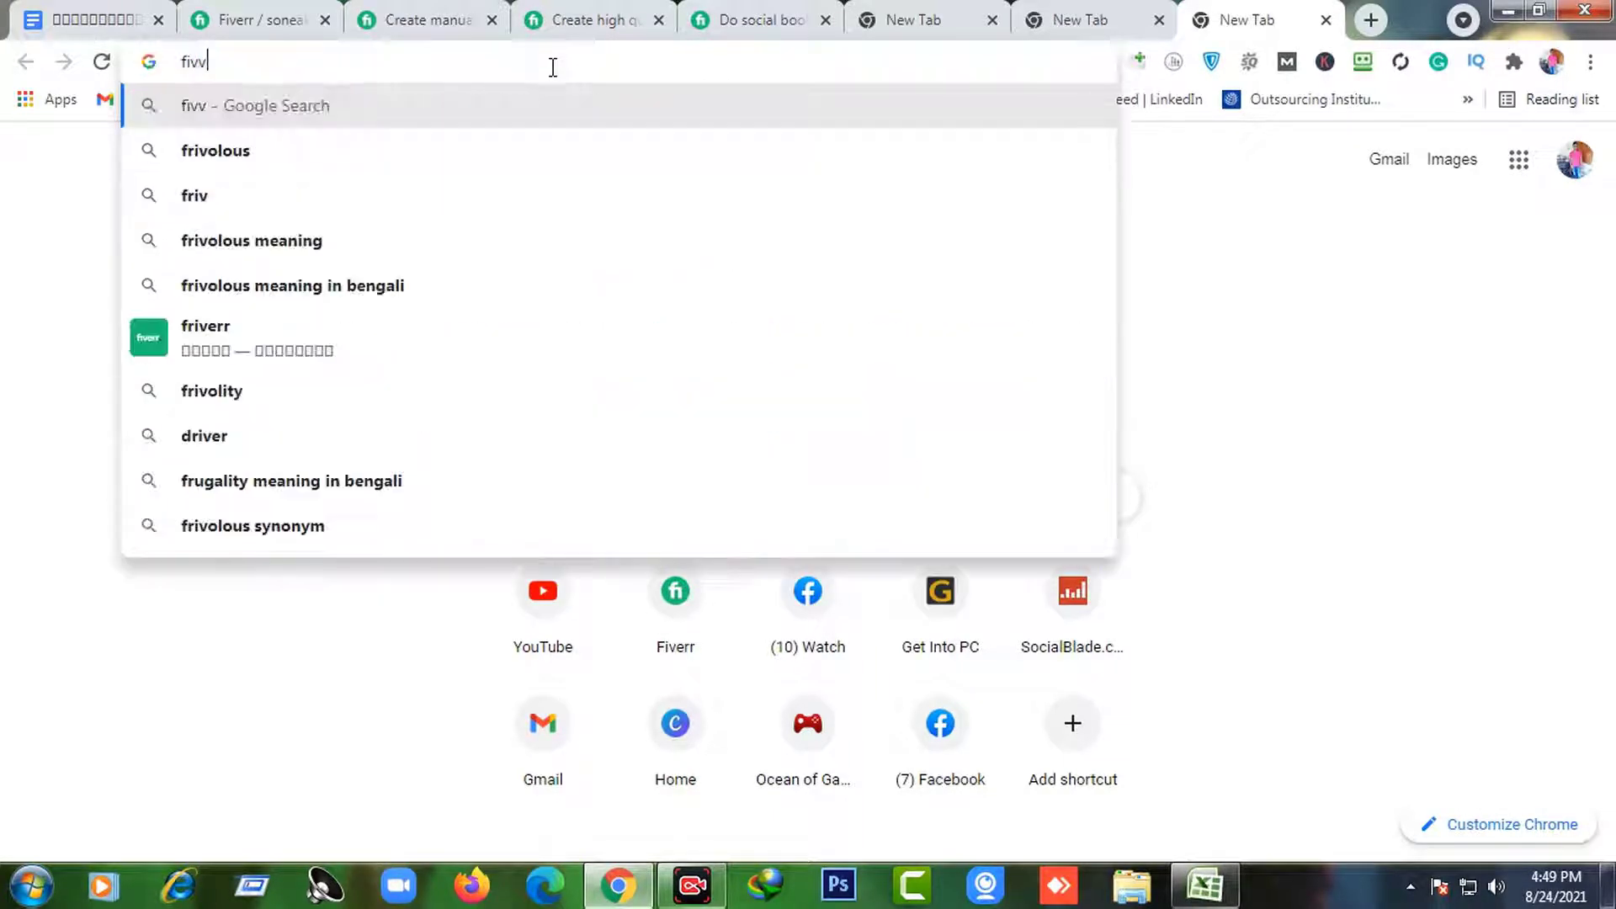
key("BackSpace")
type("err.co")
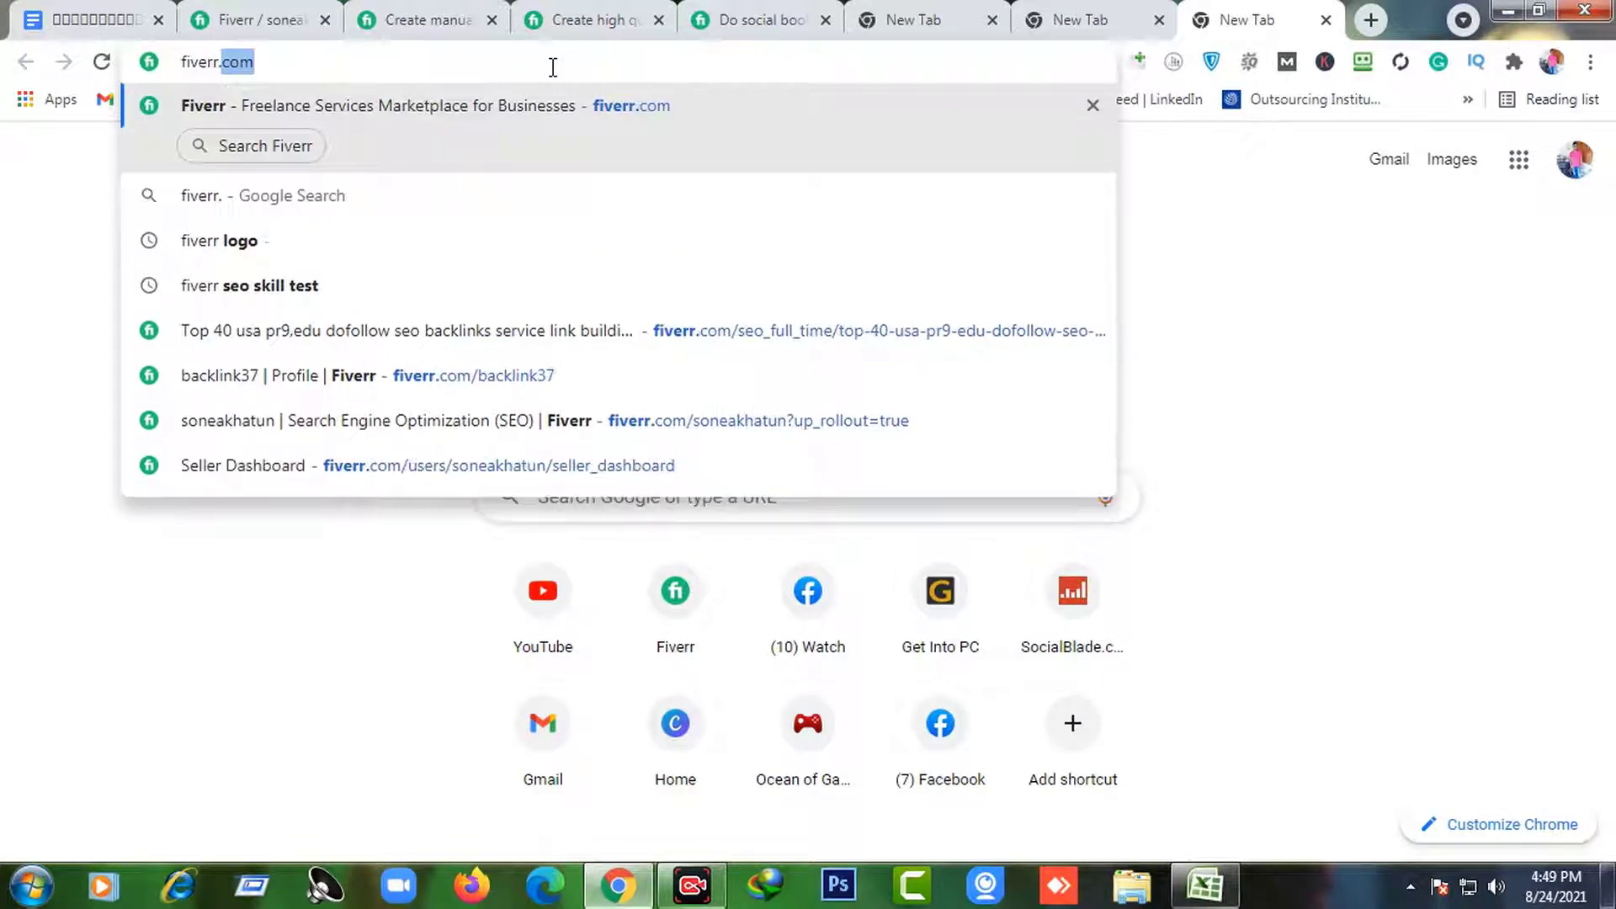
type("m/")
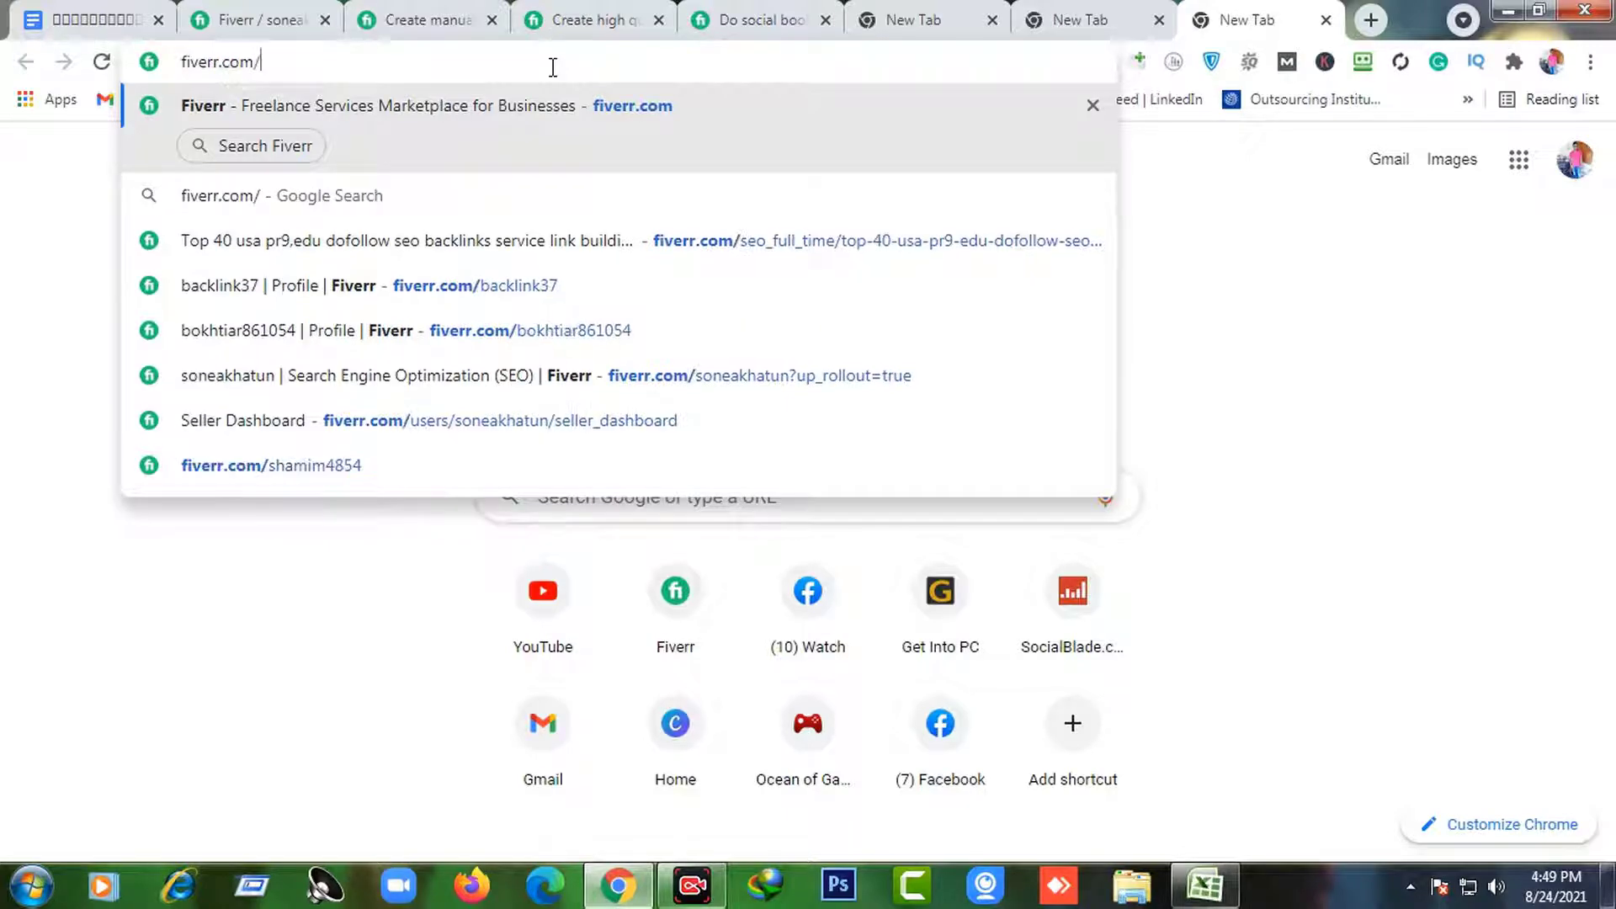
type("juba")
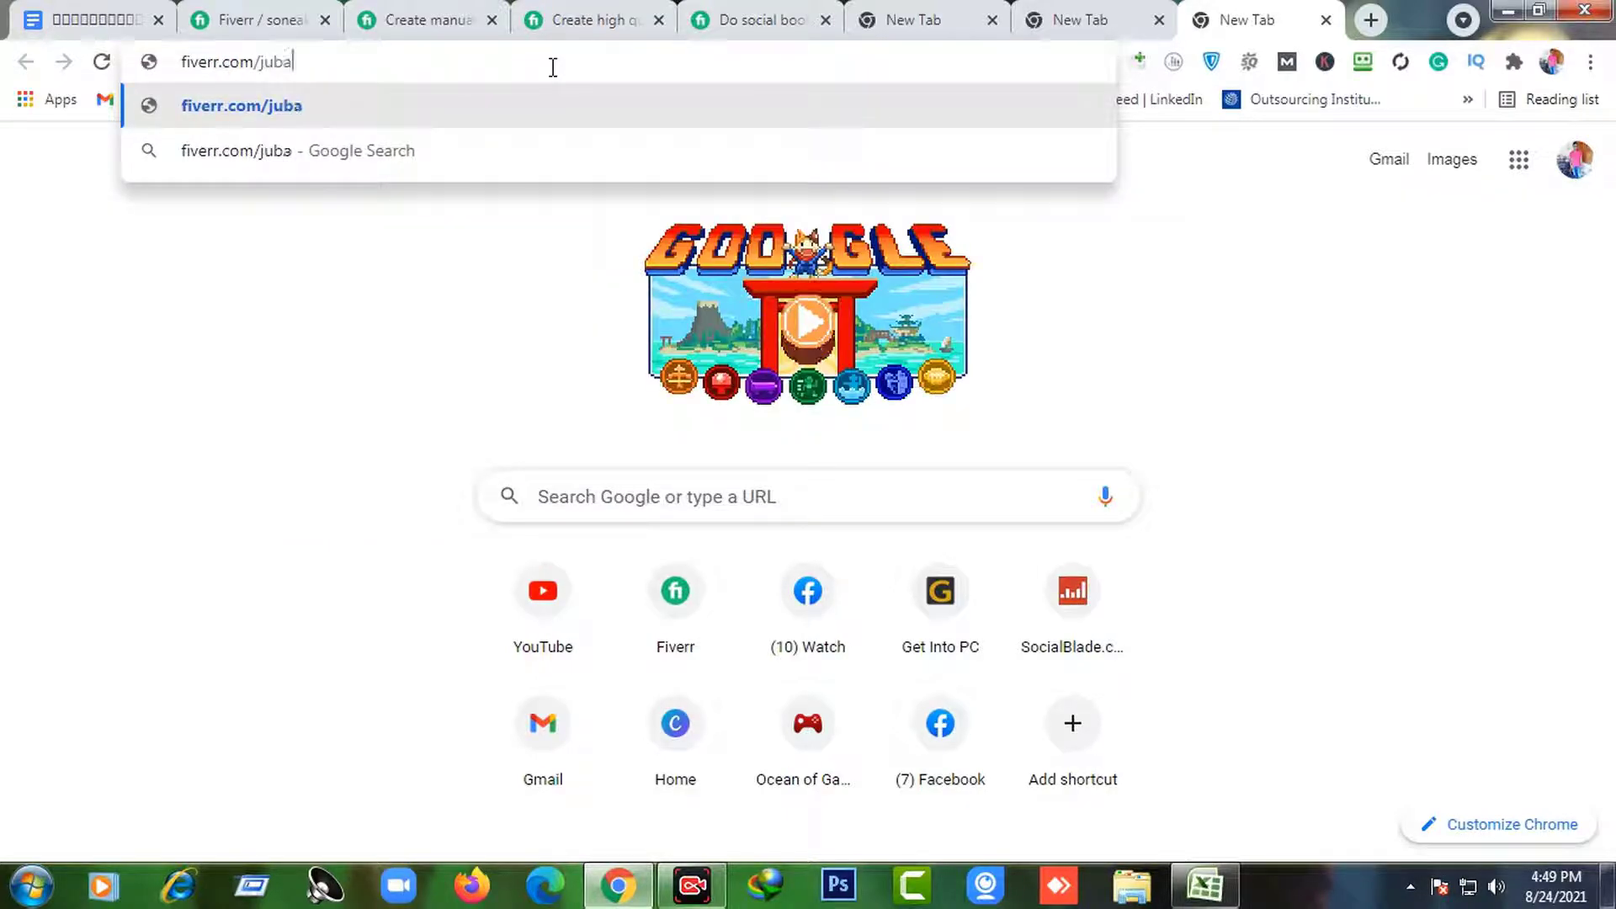
key("BackSpace")
type("ayerru")
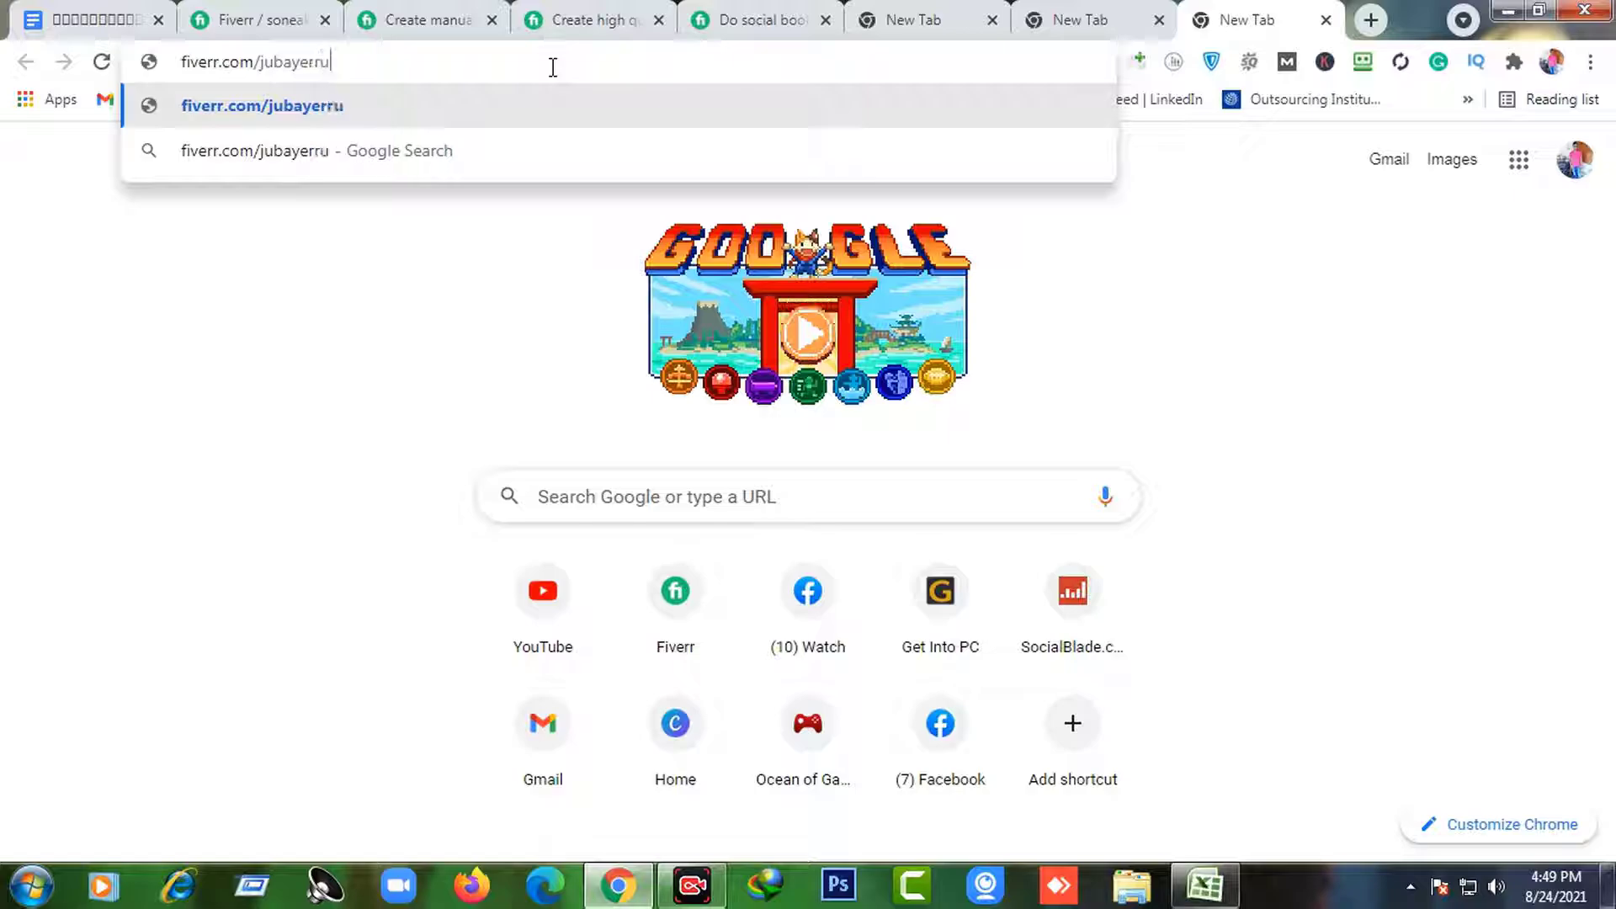
key("Return")
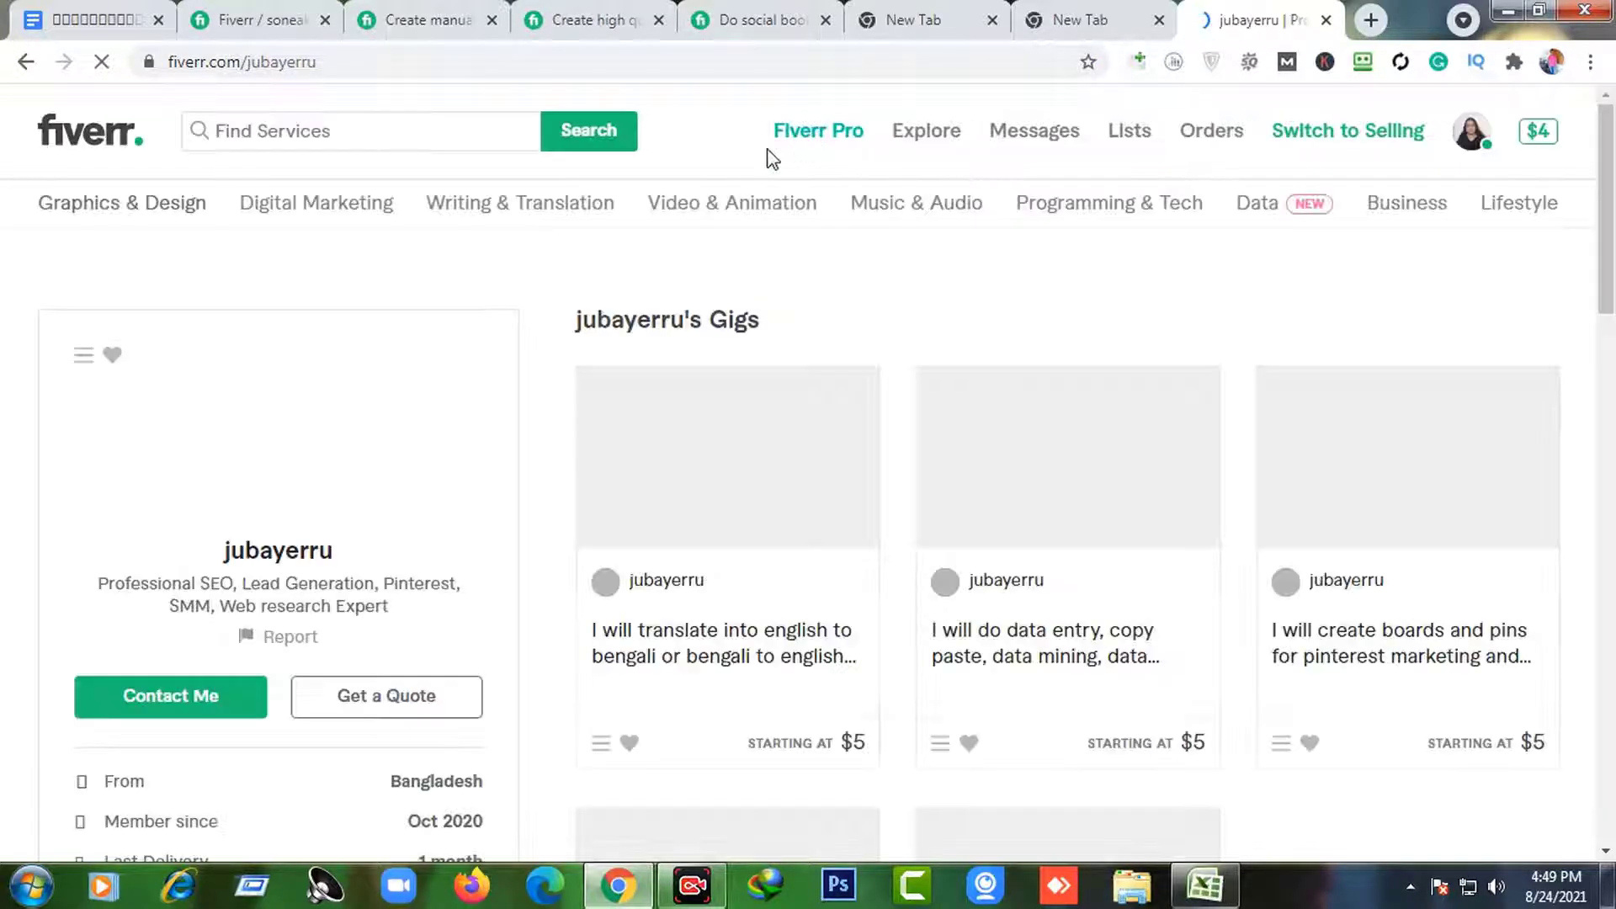
- Open the seller's gig for manually doing 200 high quality social bookmark submissions and view its page
scroll(599, 350, "down", 5)
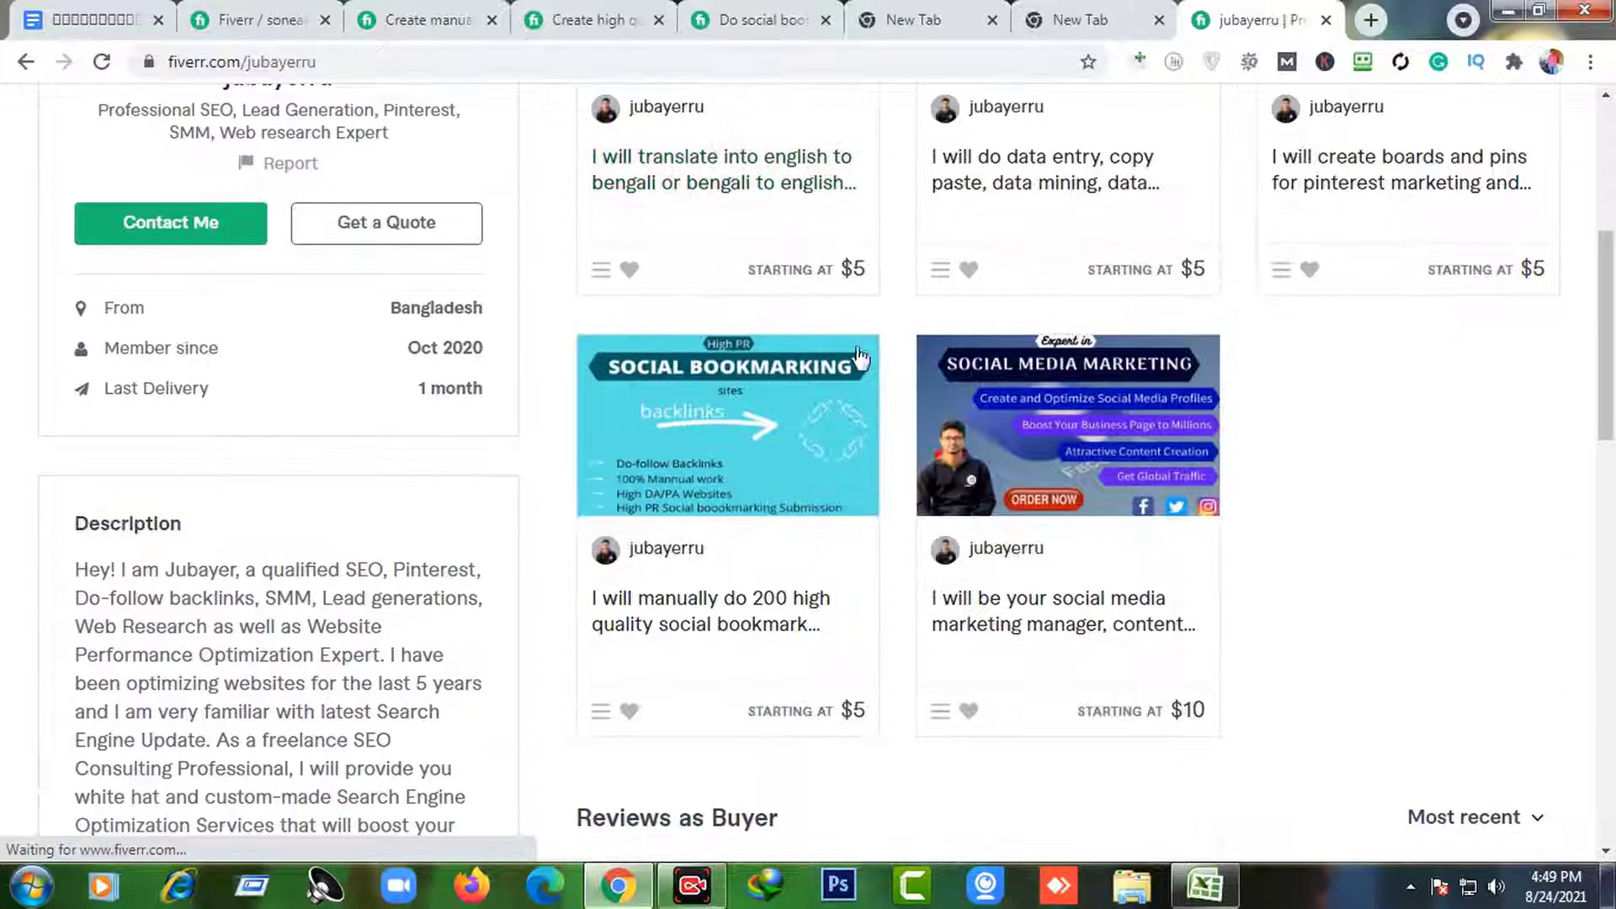
left_click(762, 442)
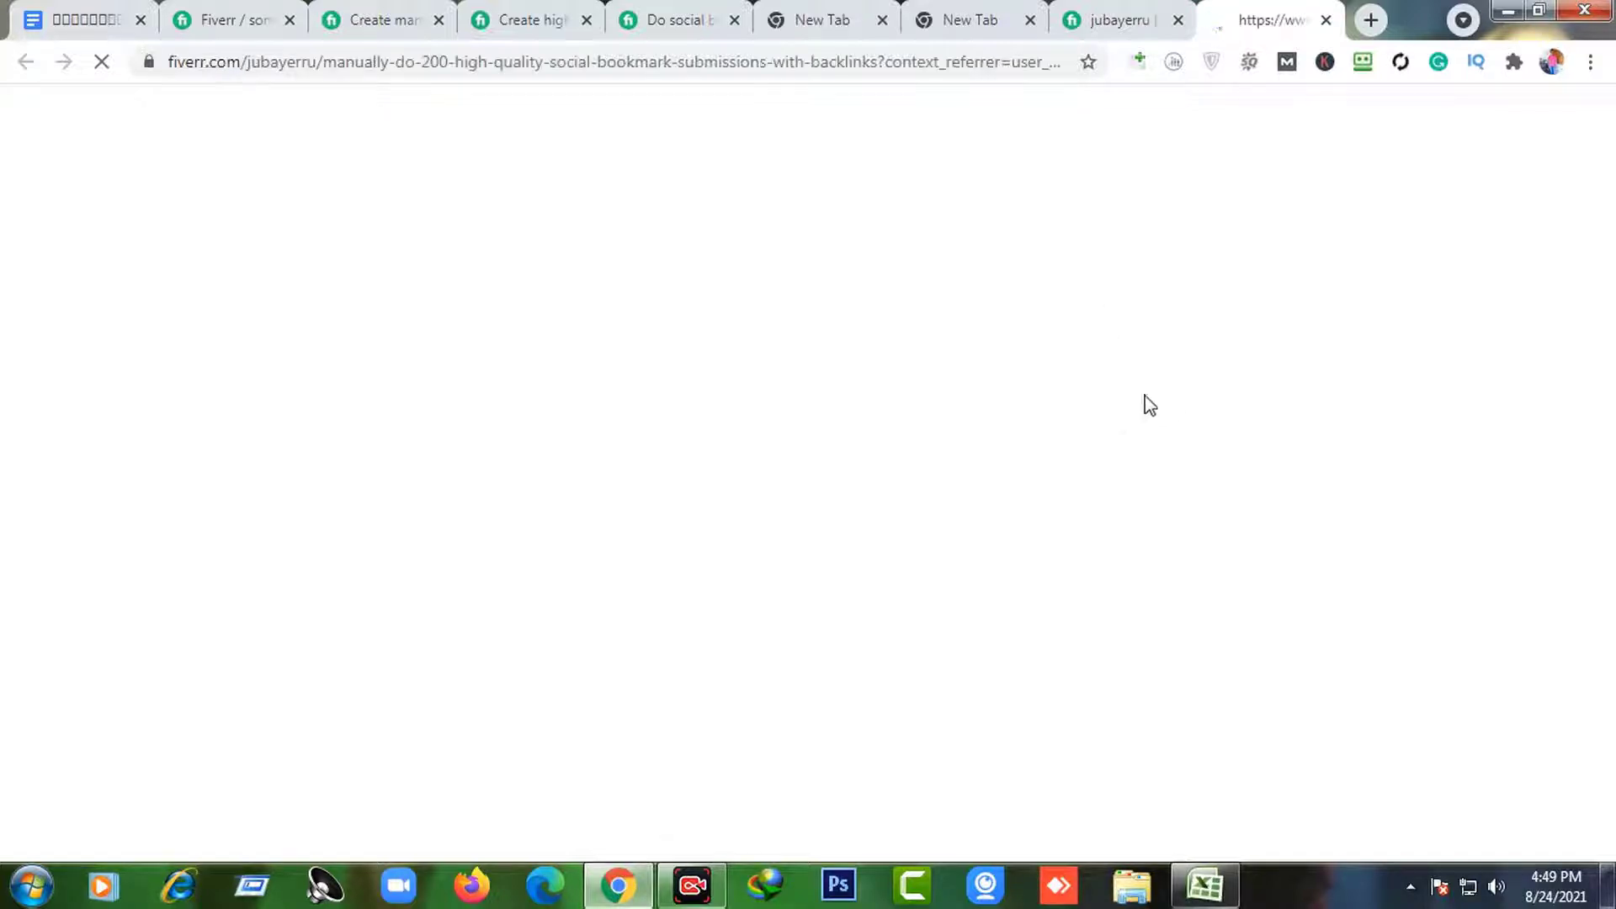
scroll(876, 408, "down", 4)
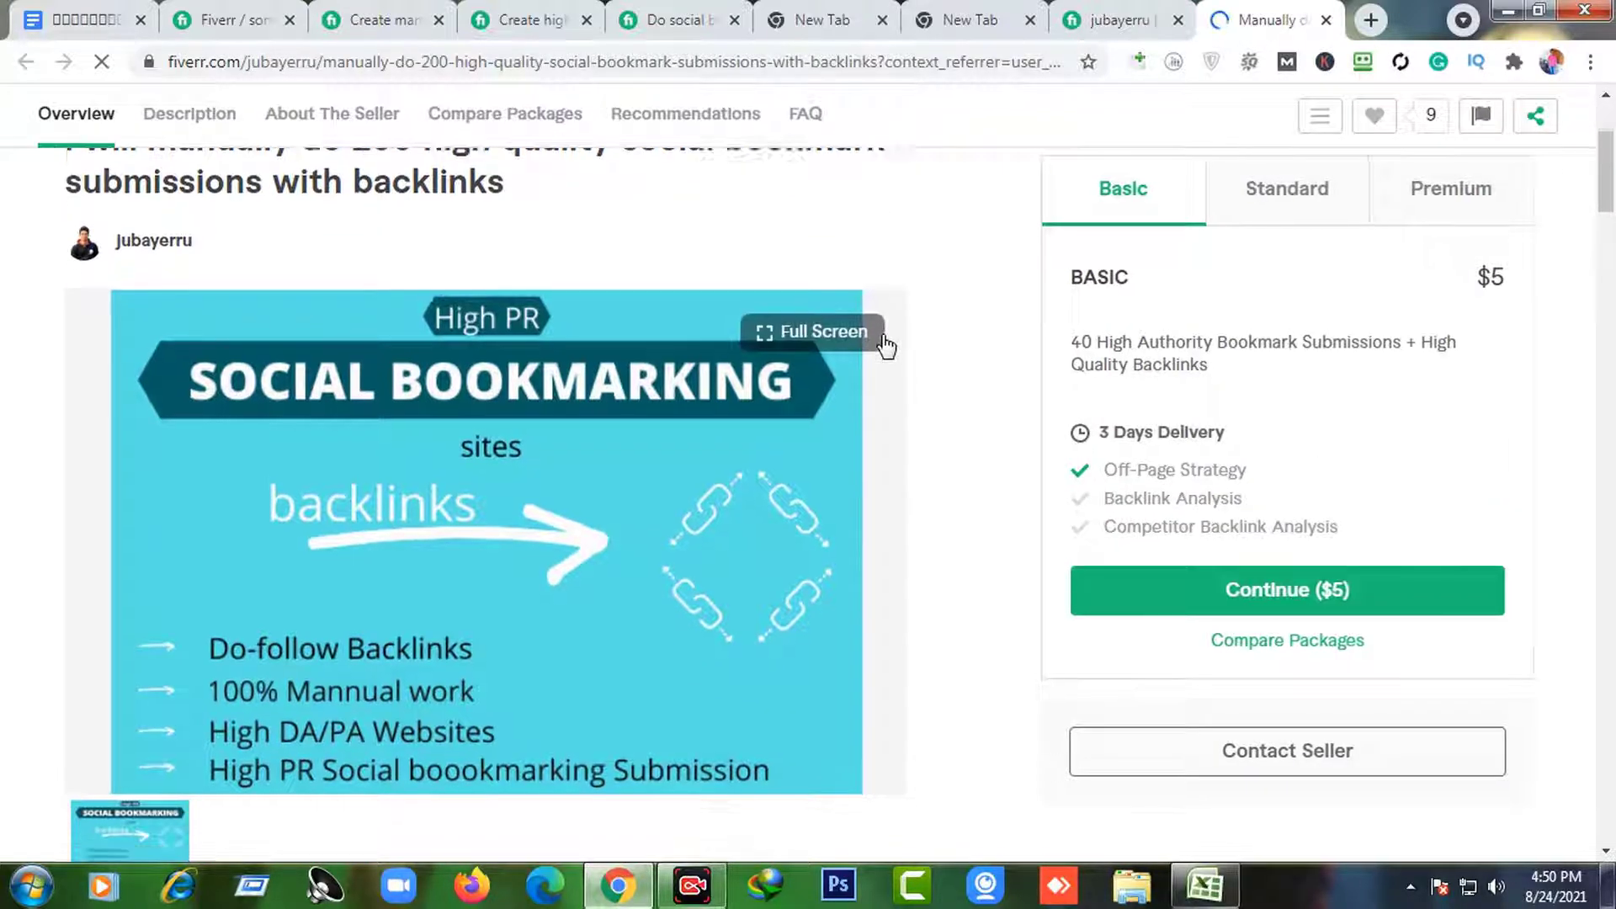
- Read the opening paragraphs of the 200 social bookmark submissions gig's About This Gig section, from the welcome line to the white hat SEO statement
scroll(892, 324, "down", 5)
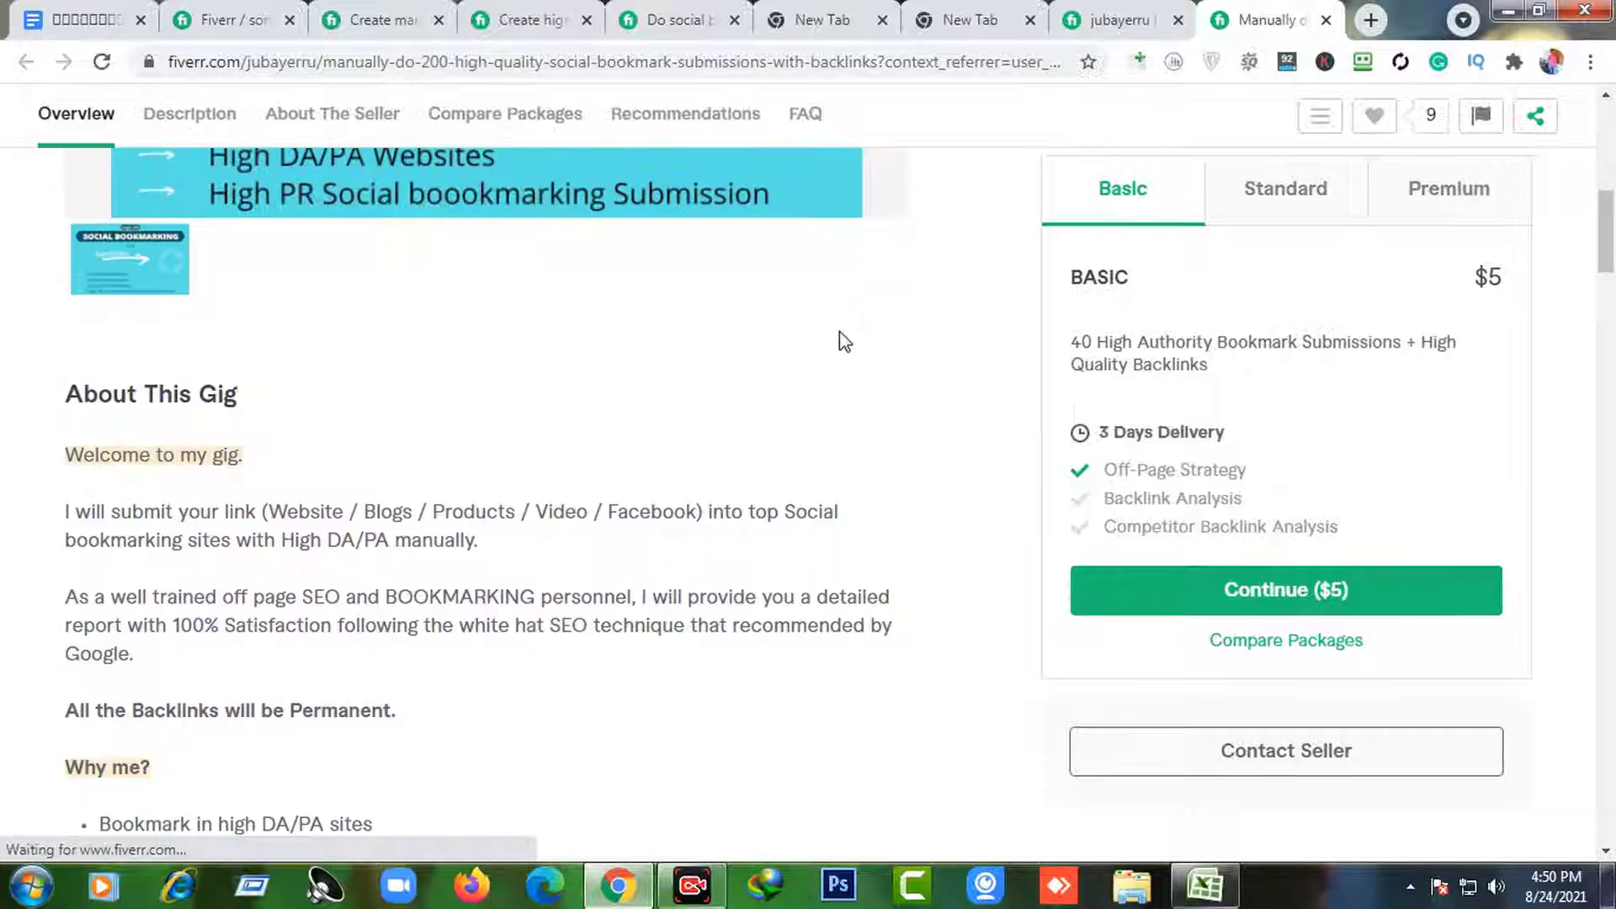
scroll(829, 318, "down", 1)
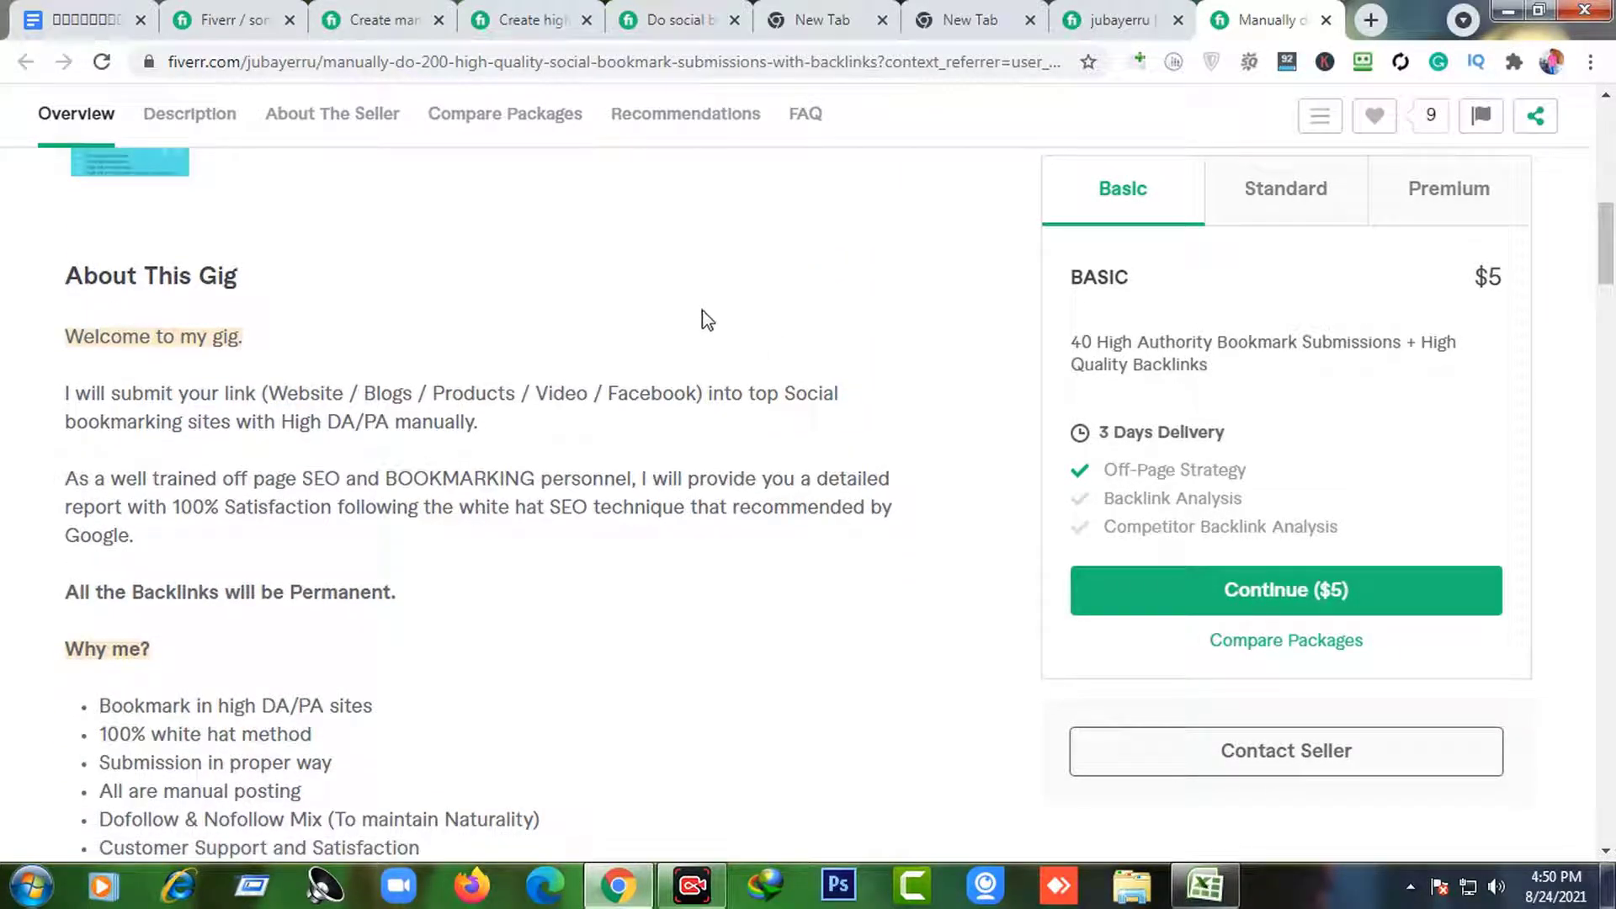
scroll(707, 335, "down", 1)
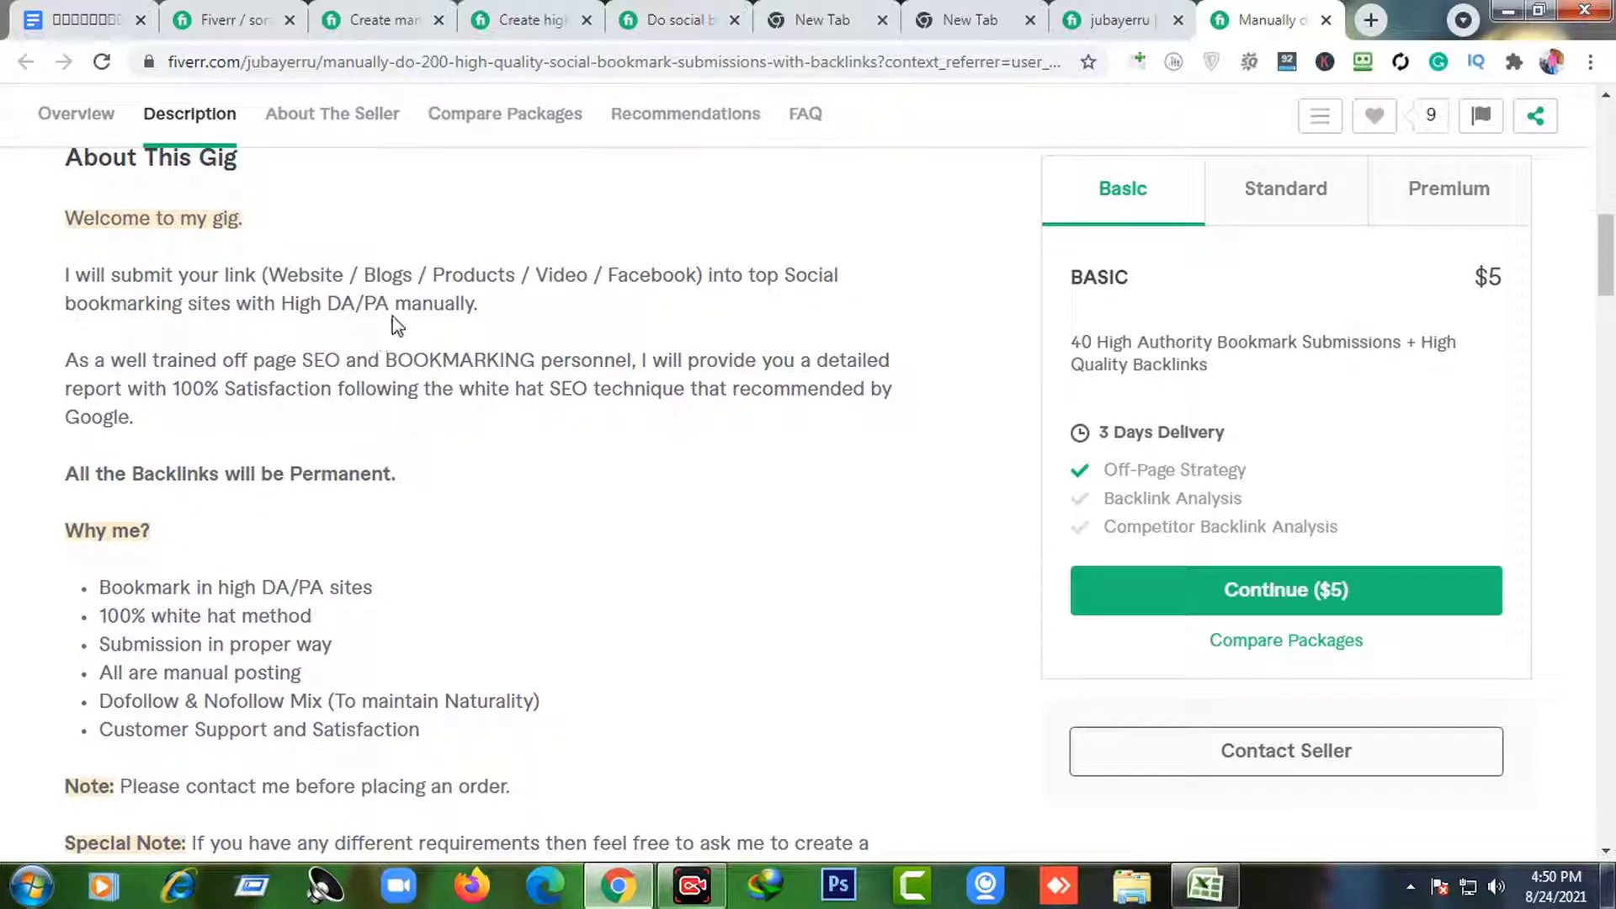
scroll(105, 370, "up", 1)
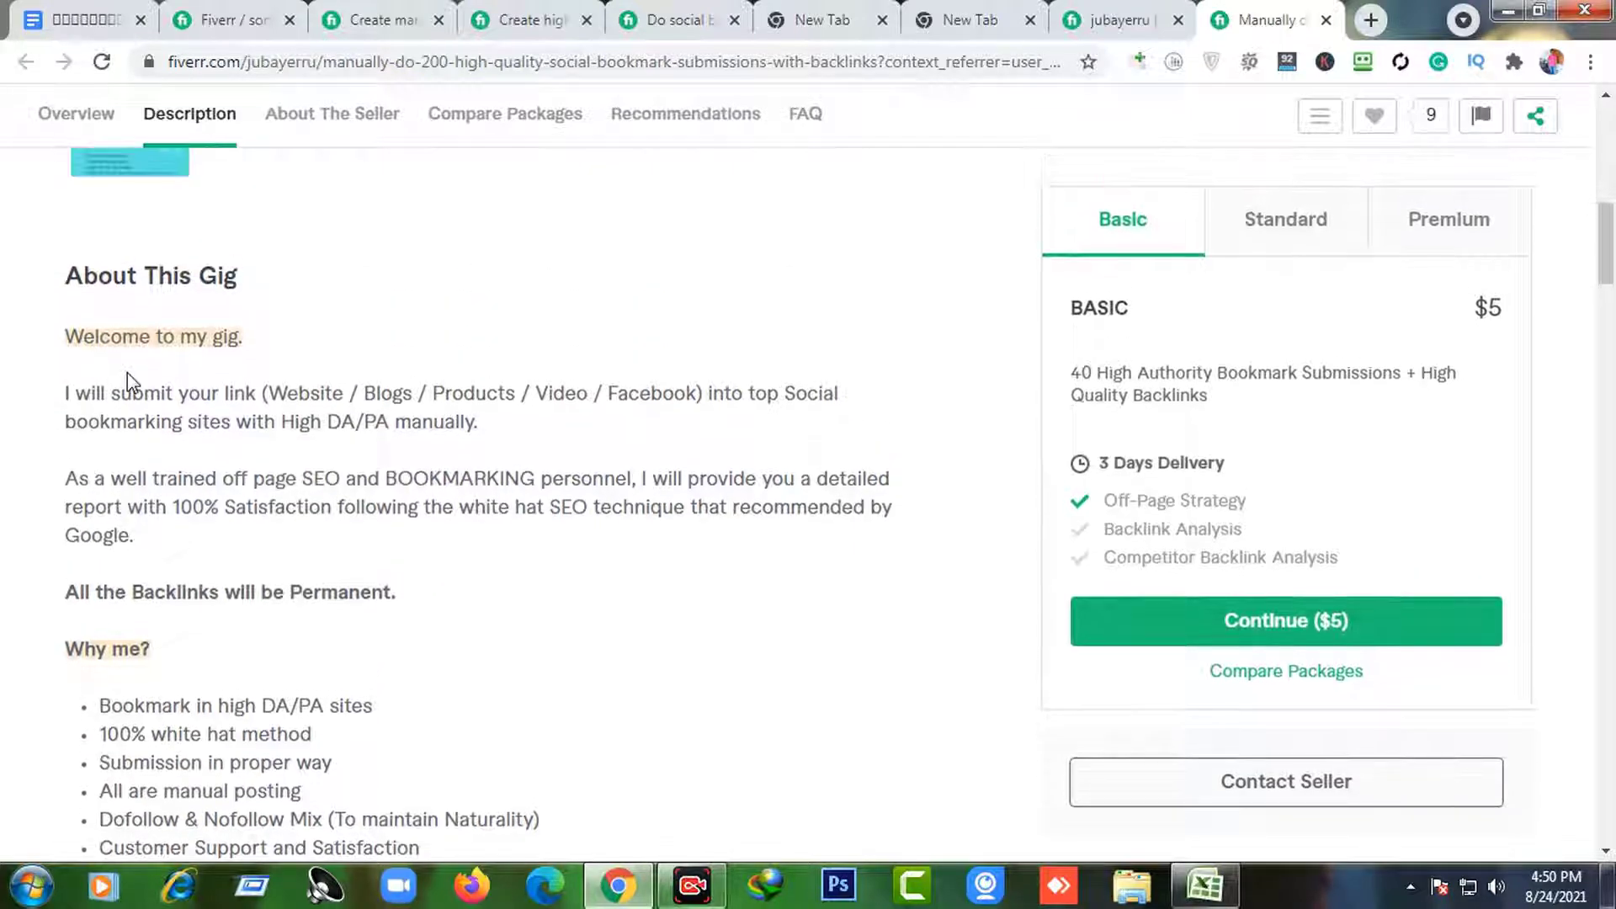
scroll(238, 368, "down", 1)
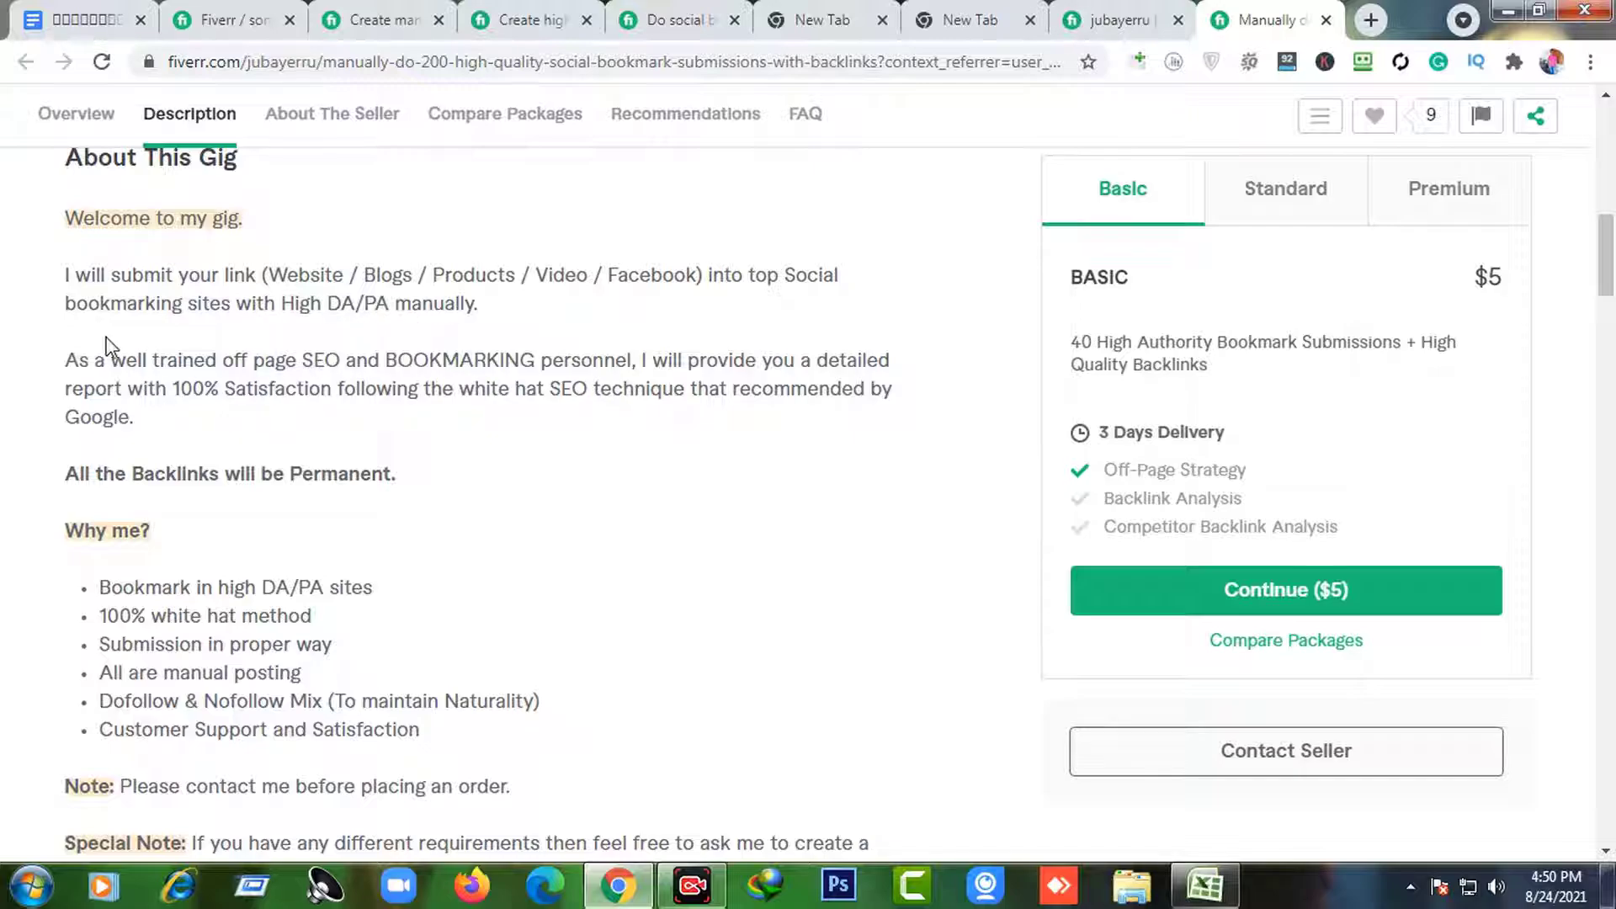
left_click_drag(467, 299, 10, 301)
left_click(51, 301)
left_click_drag(85, 359, 253, 389)
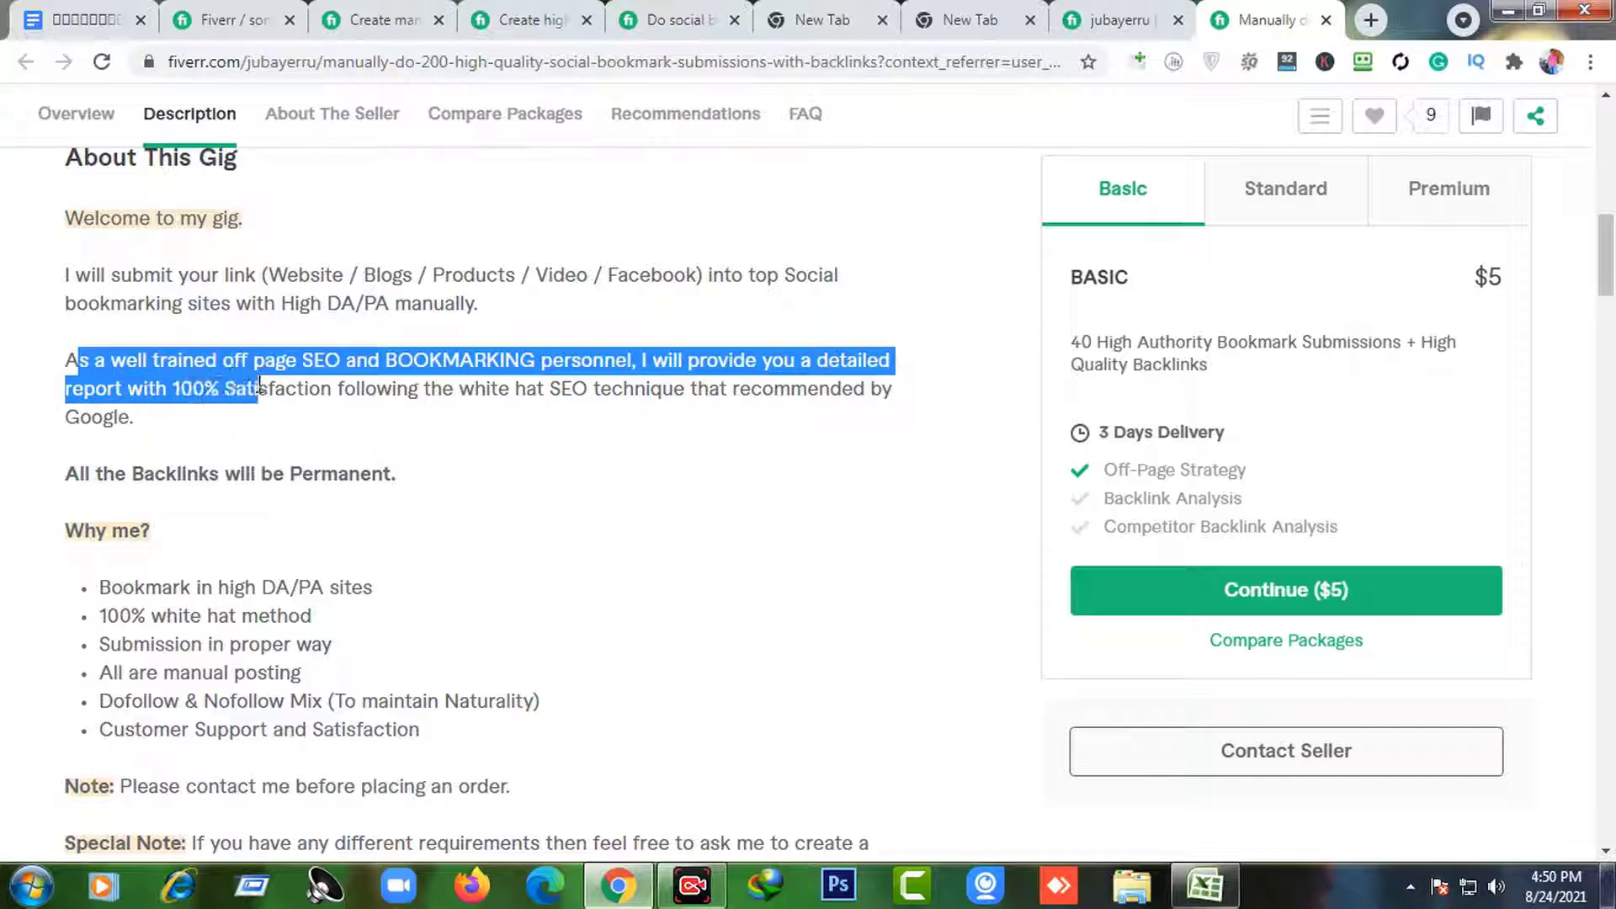
left_click(303, 391)
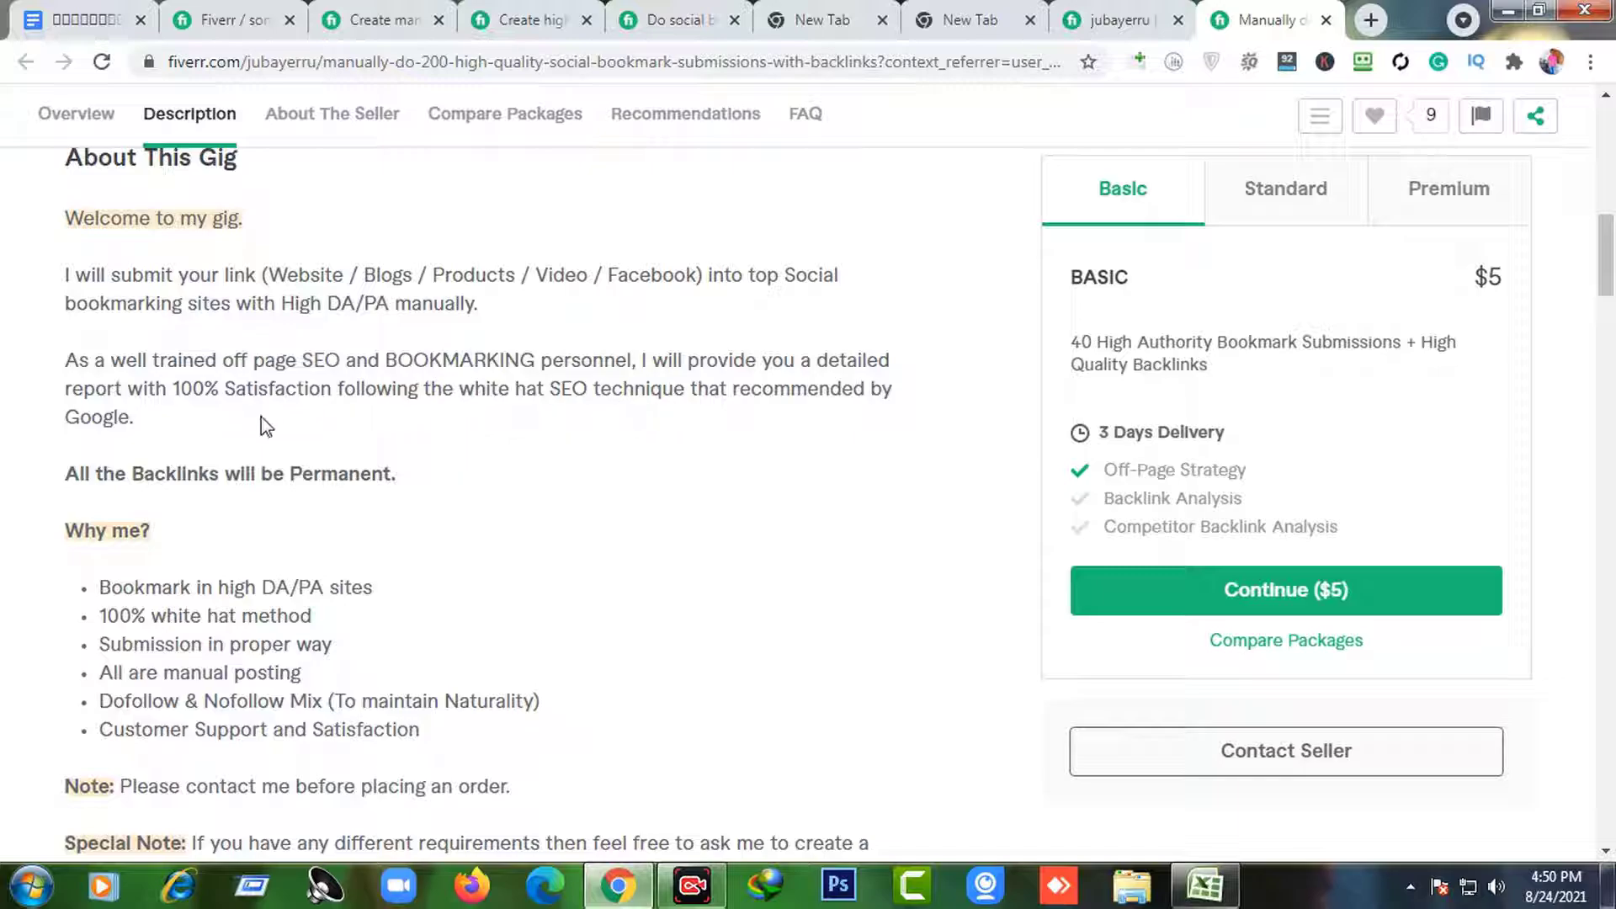
left_click_drag(172, 425, 59, 217)
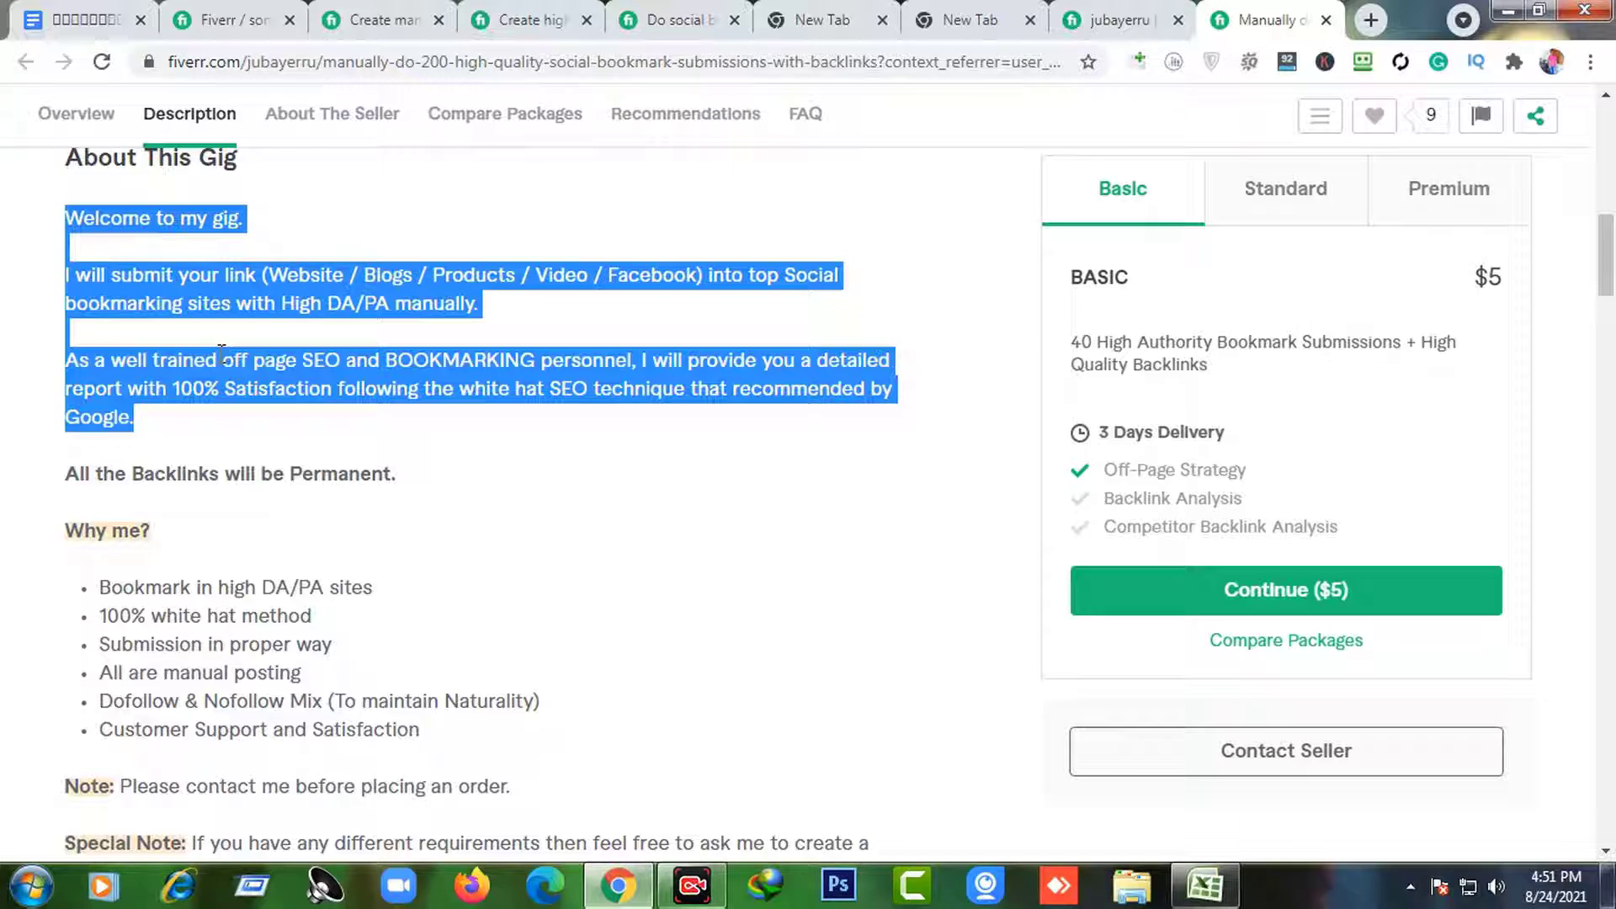
- Examine the "Why me?" heading and bullet list in the same gig's description
scroll(222, 352, "down", 2)
triple_click(144, 406)
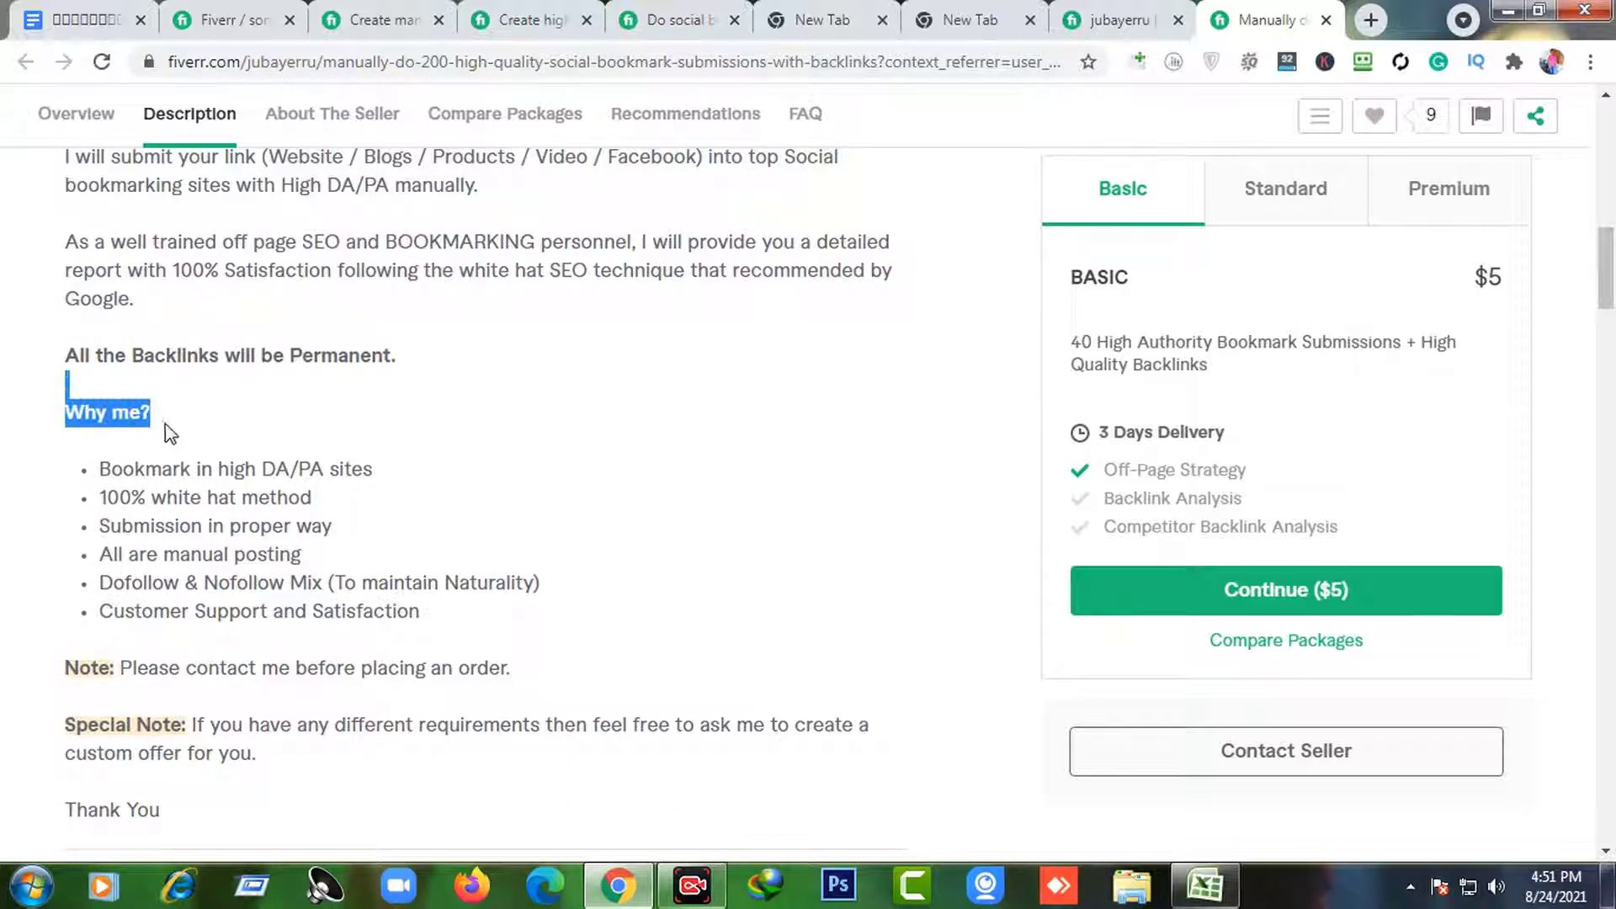
left_click_drag(497, 632, 113, 468)
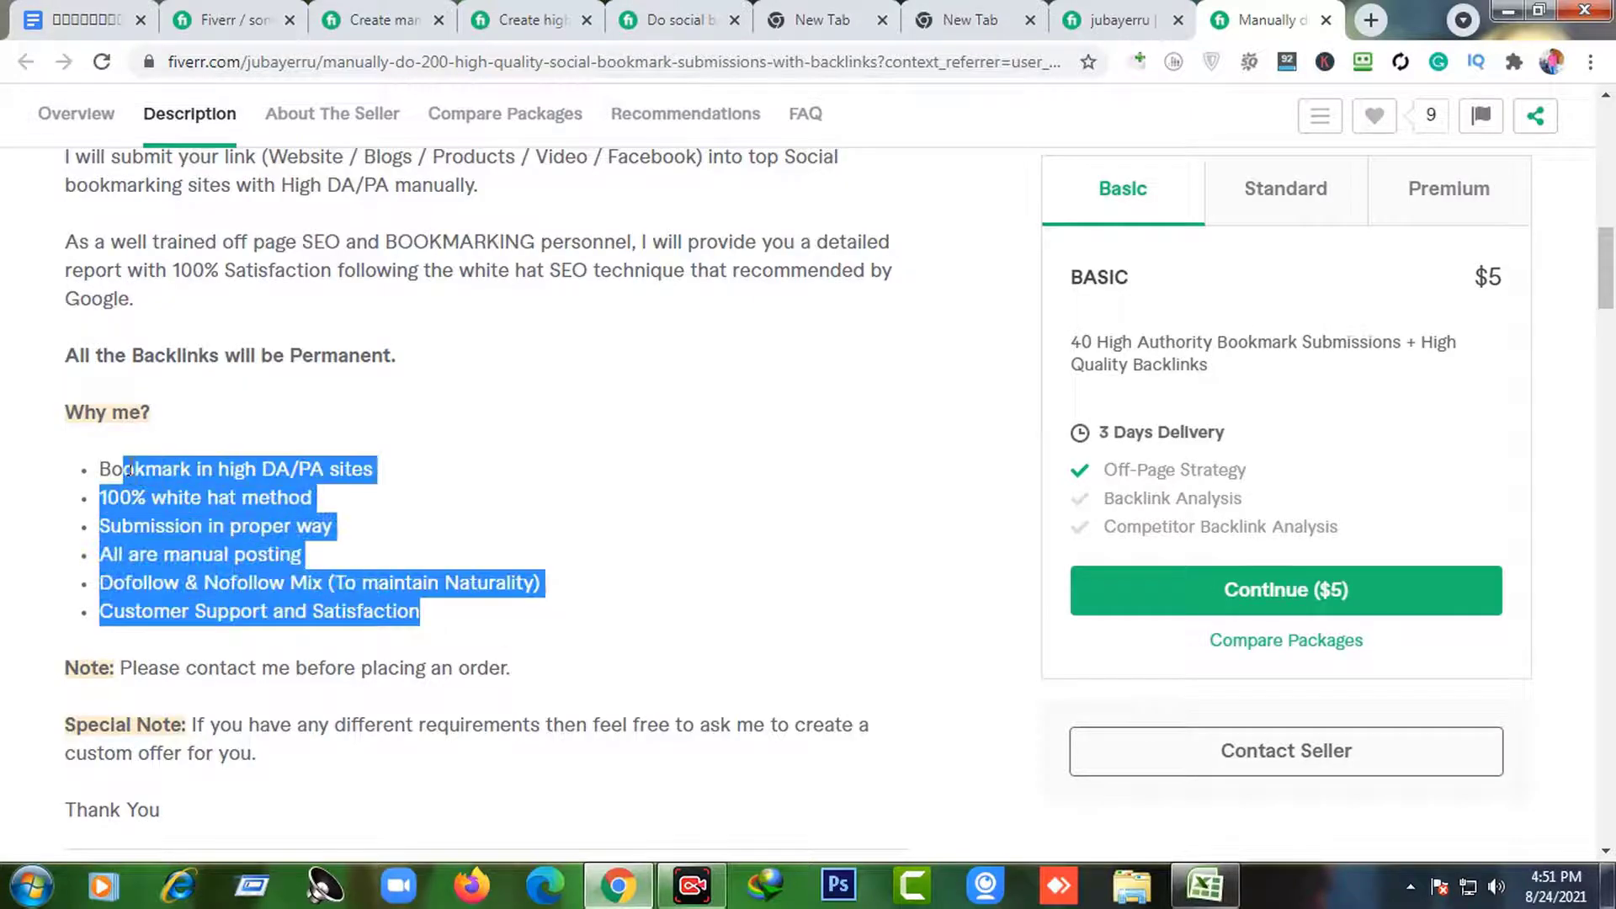
left_click(509, 497)
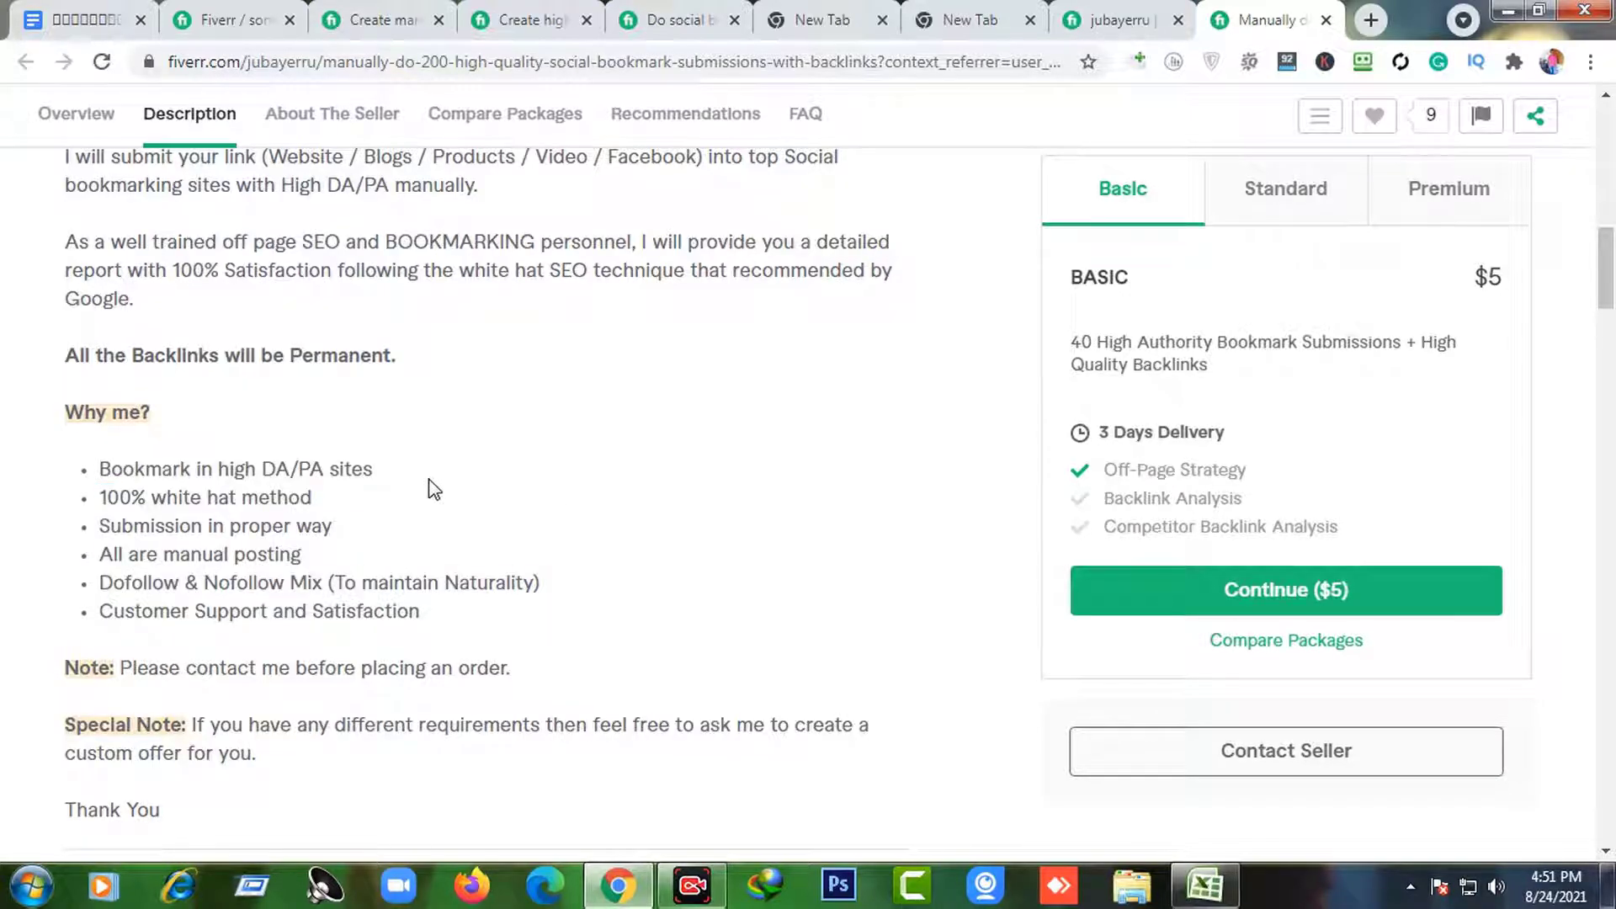
left_click_drag(180, 505, 261, 583)
left_click(425, 611)
scroll(539, 564, "up", 5)
- Switch to the already open gig for manually created high quality bookmarks and review its package and service lists in the description
left_click(616, 7)
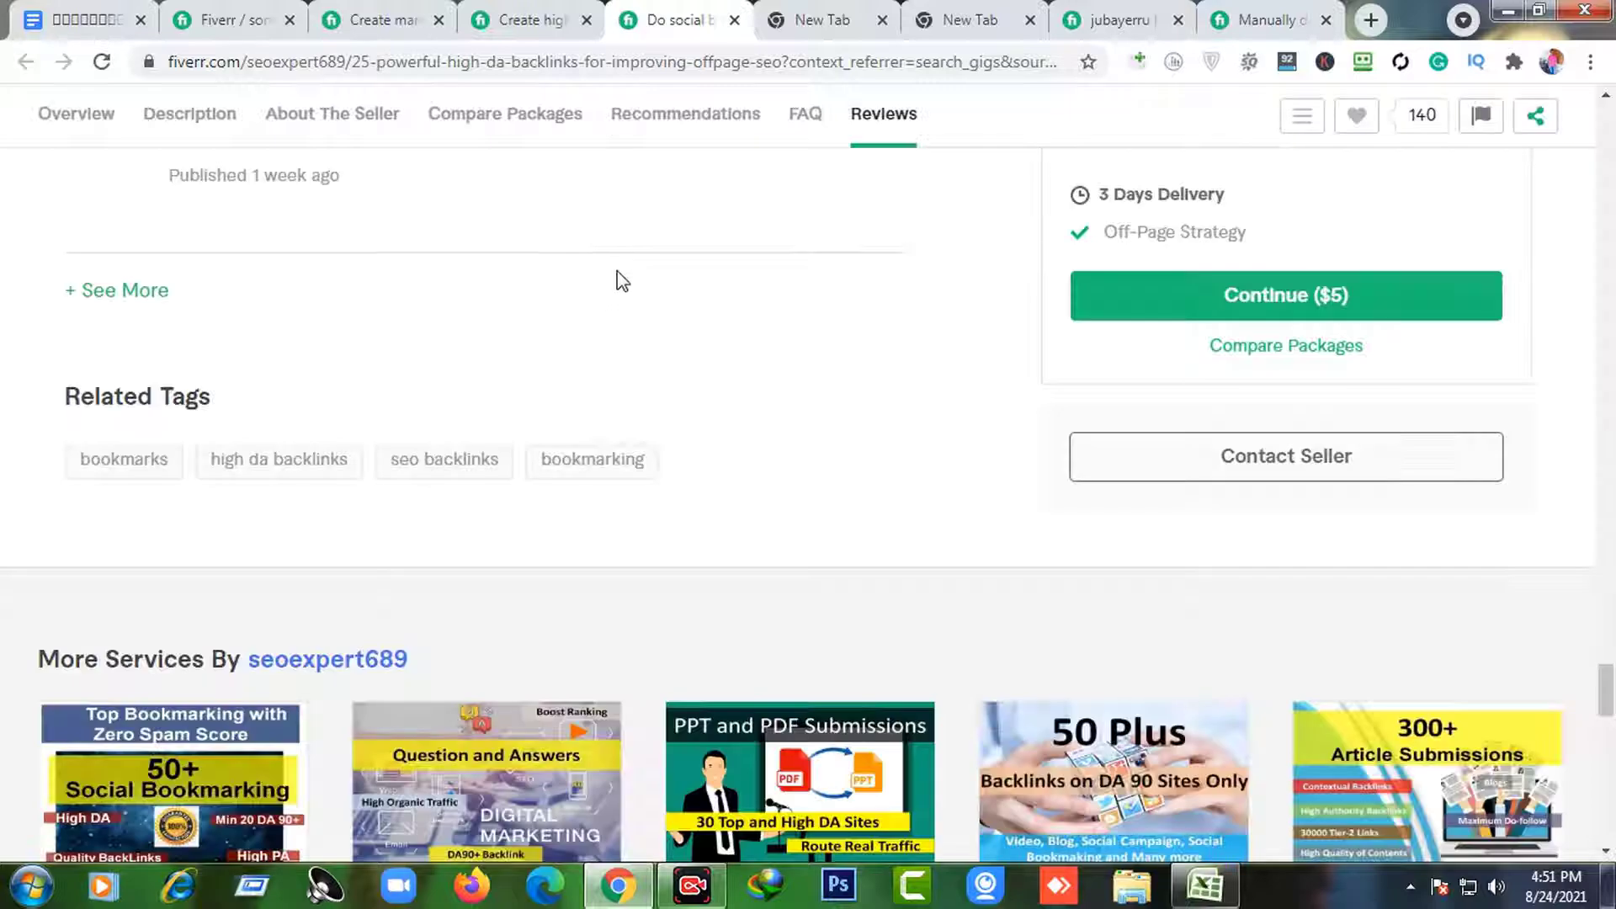
left_click(515, 18)
scroll(649, 362, "up", 5)
scroll(653, 415, "up", 20)
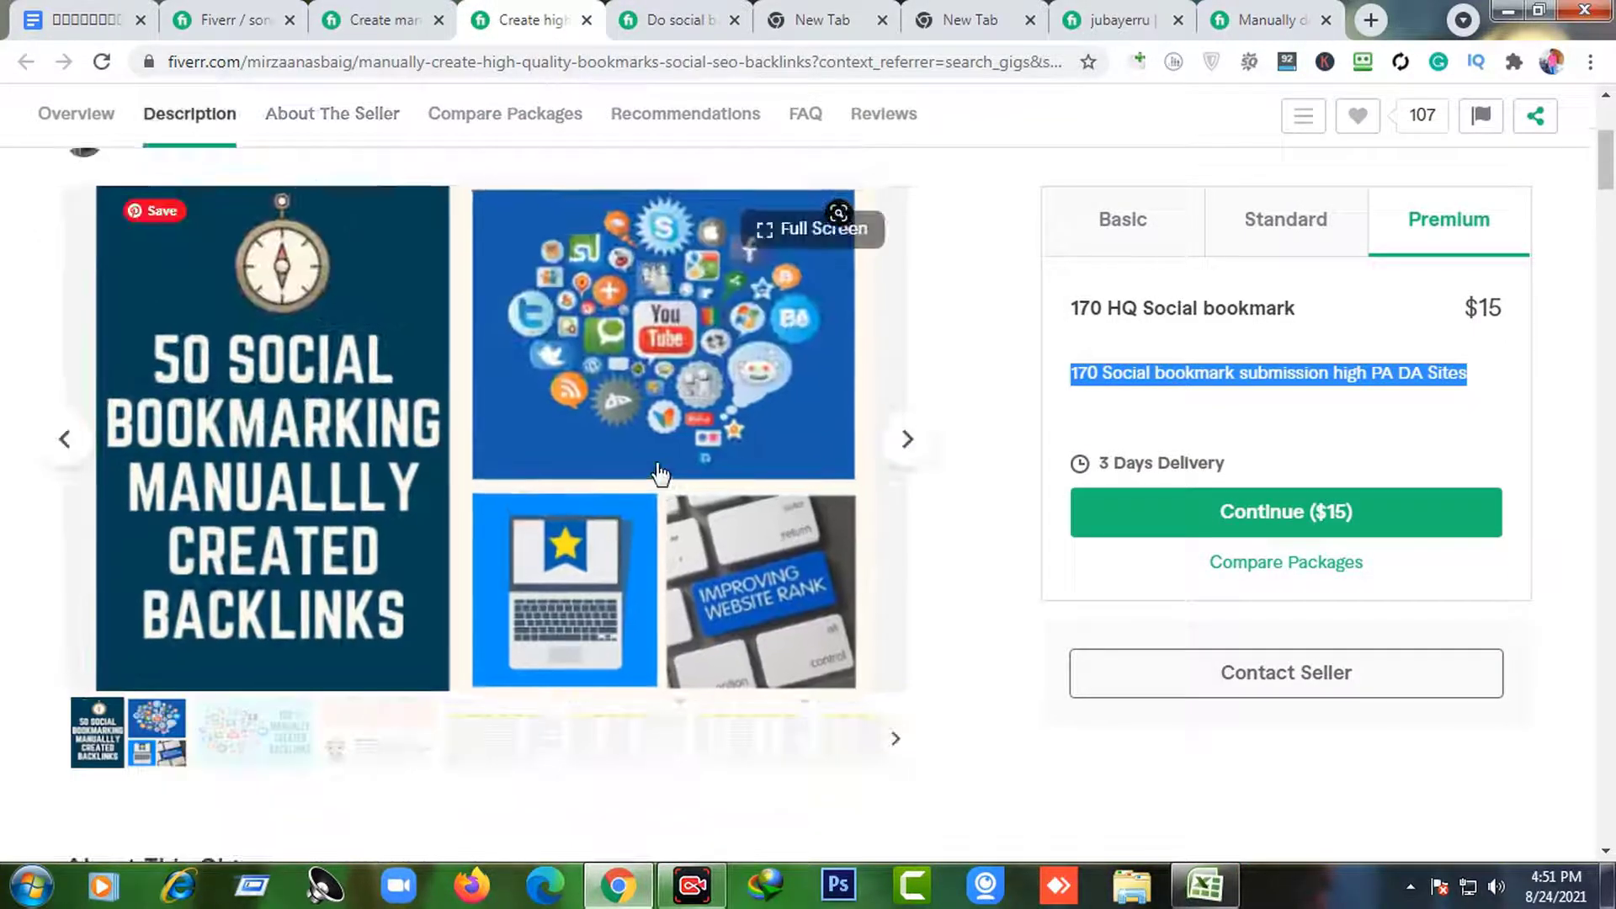
scroll(656, 469, "down", 6)
left_click_drag(84, 417, 427, 642)
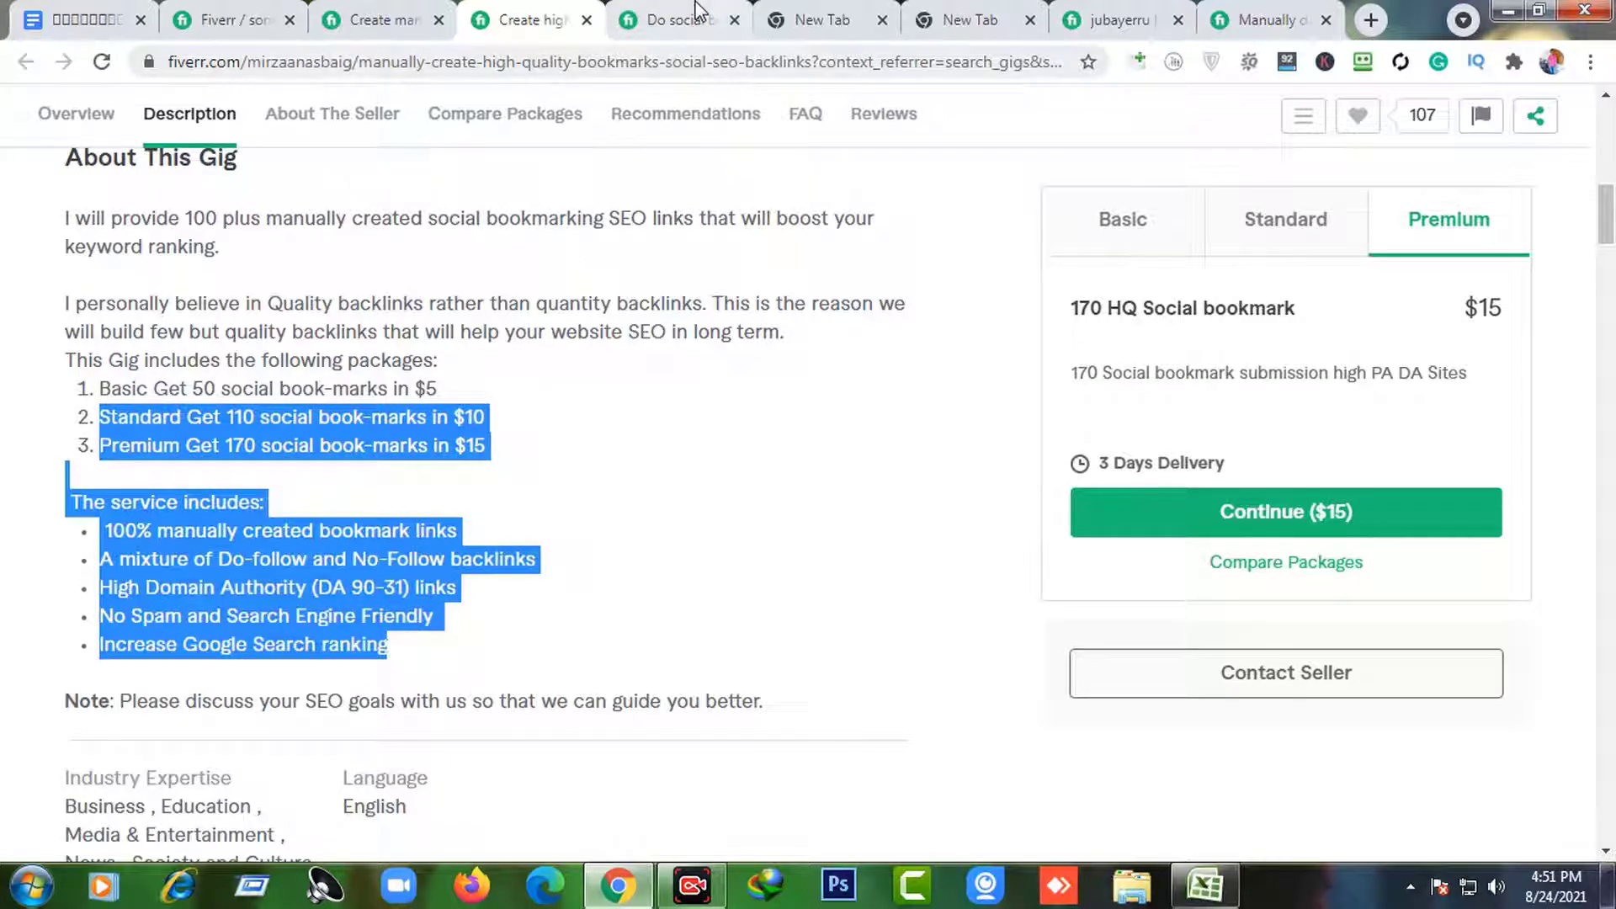
- Switch to the open gig offering the Silver Plan 110+ and examine its starred feature list from "All Live backlinks" to "100% accuracy"
left_click(669, 19)
scroll(609, 446, "up", 5)
scroll(559, 484, "up", 15)
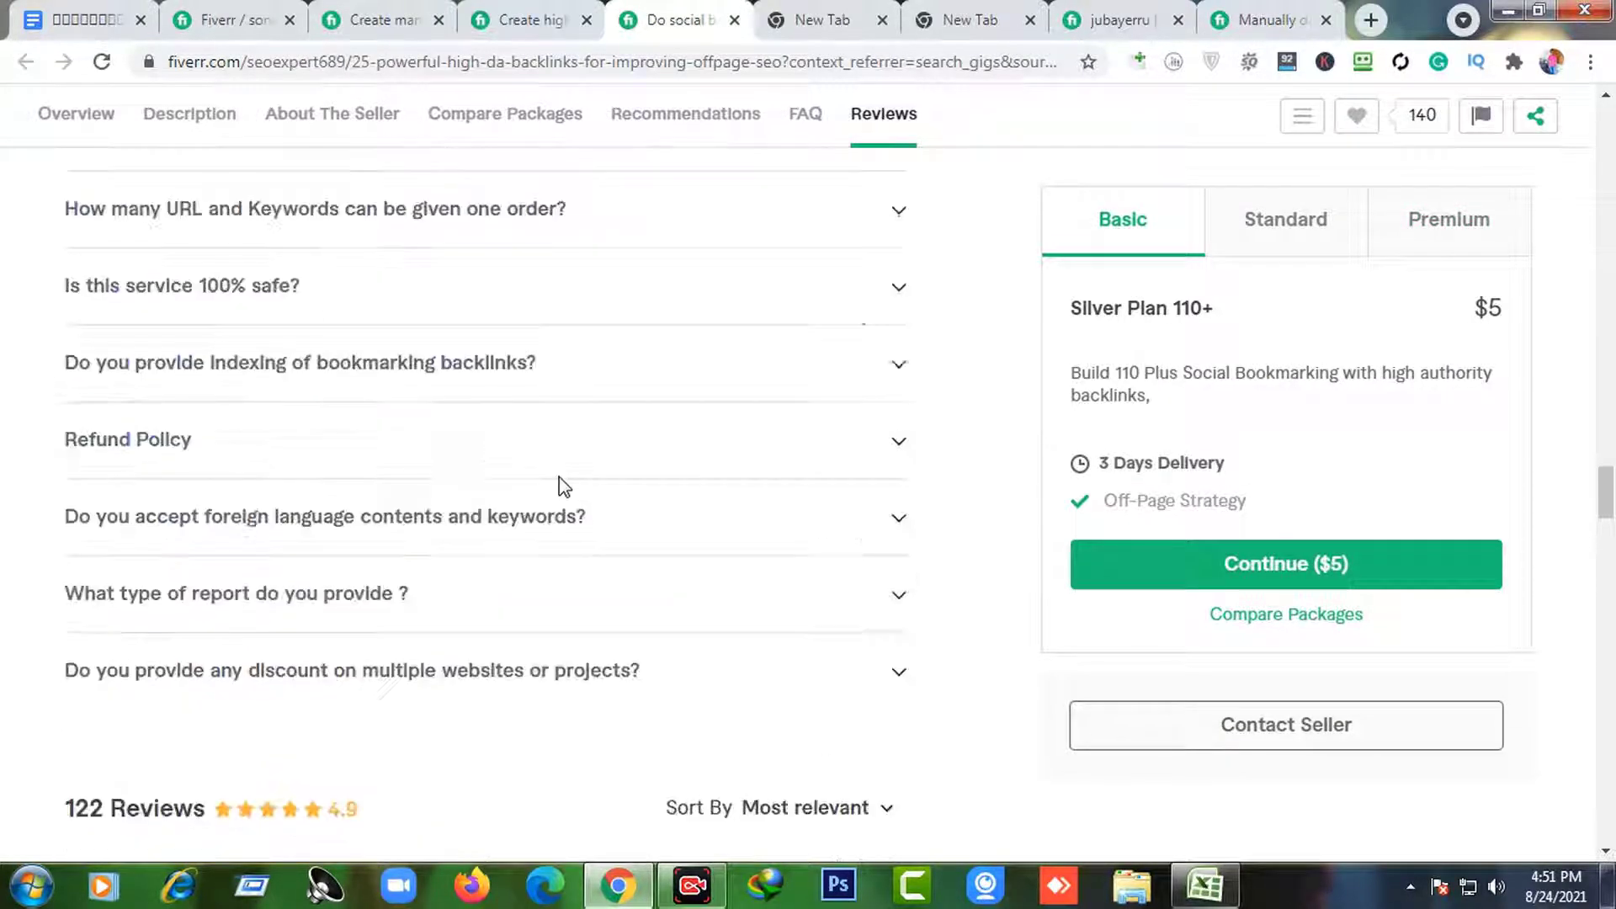
scroll(546, 488, "up", 10)
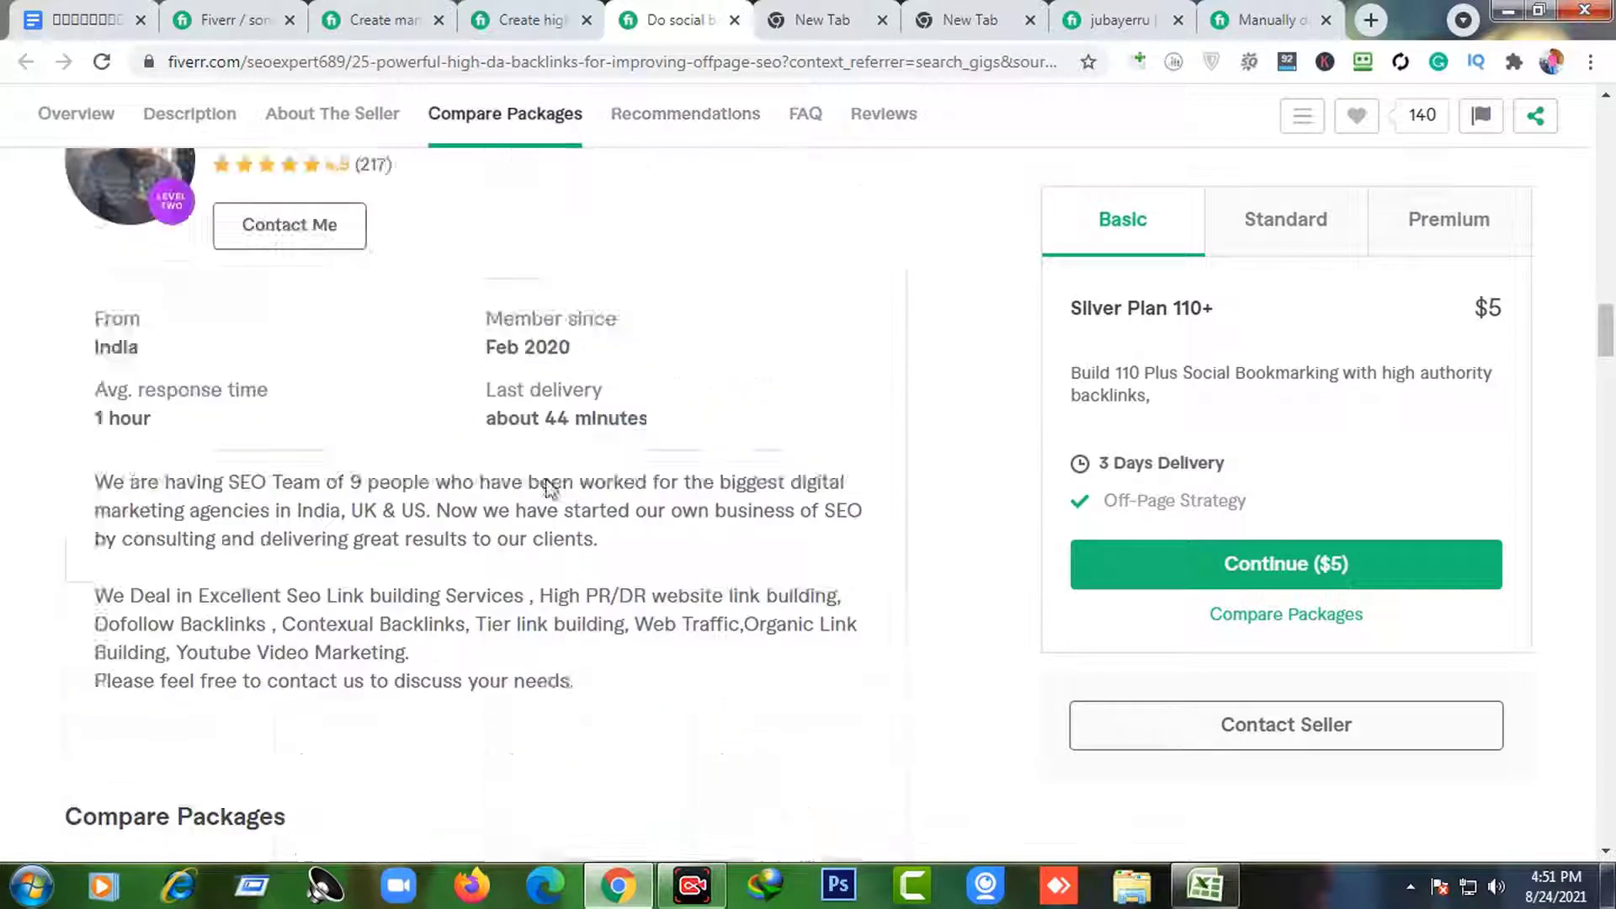
scroll(559, 488, "up", 10)
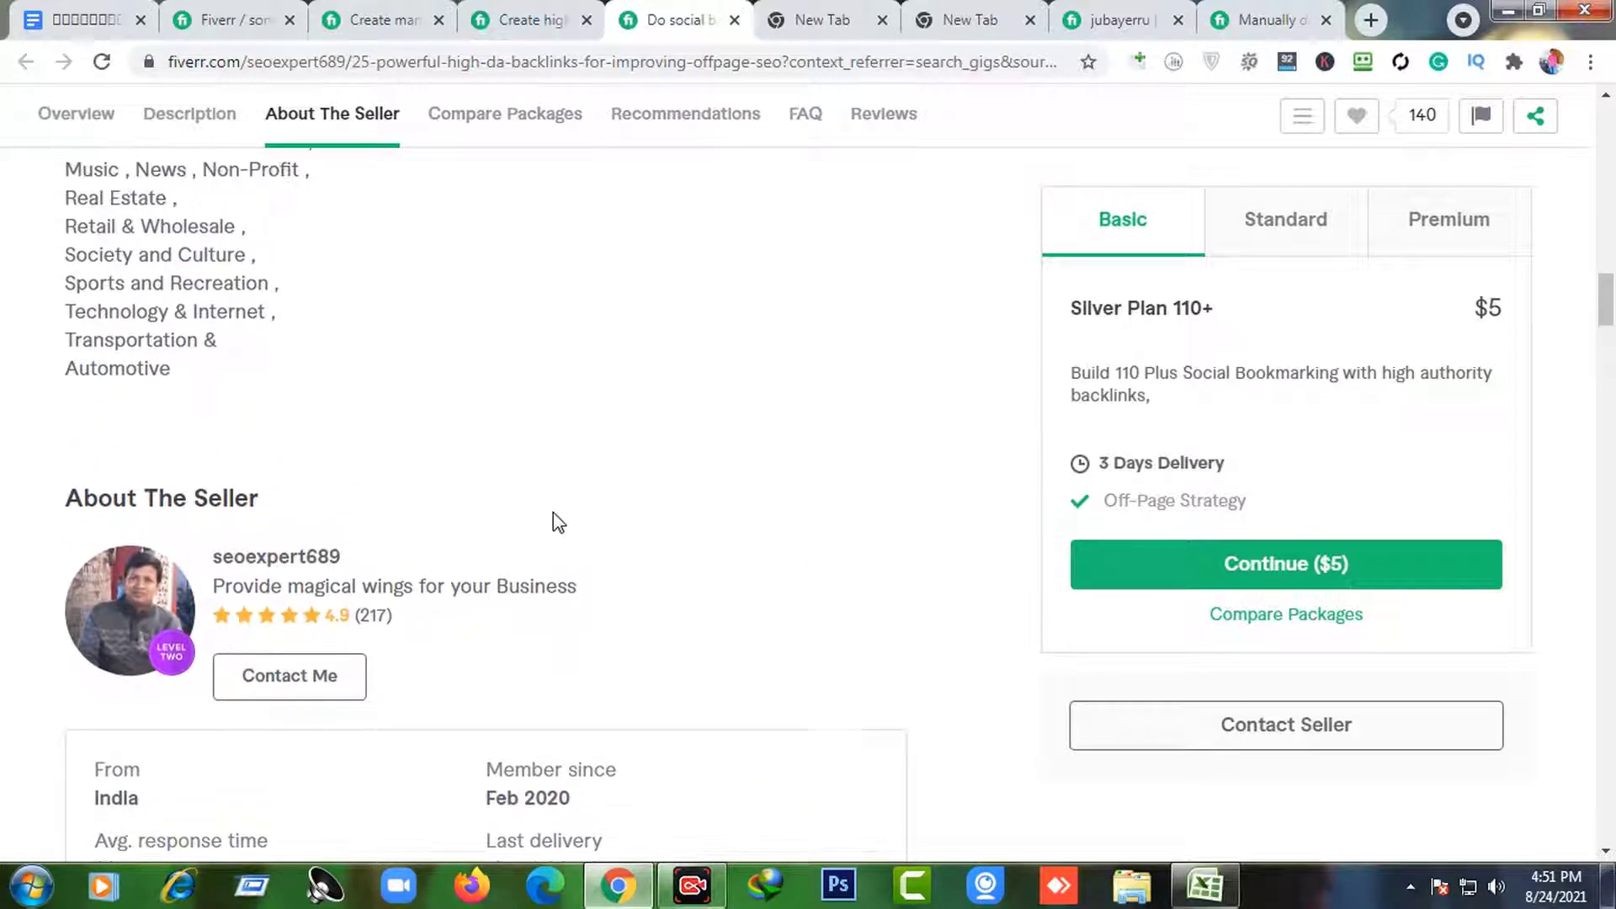
scroll(546, 523, "down", 3)
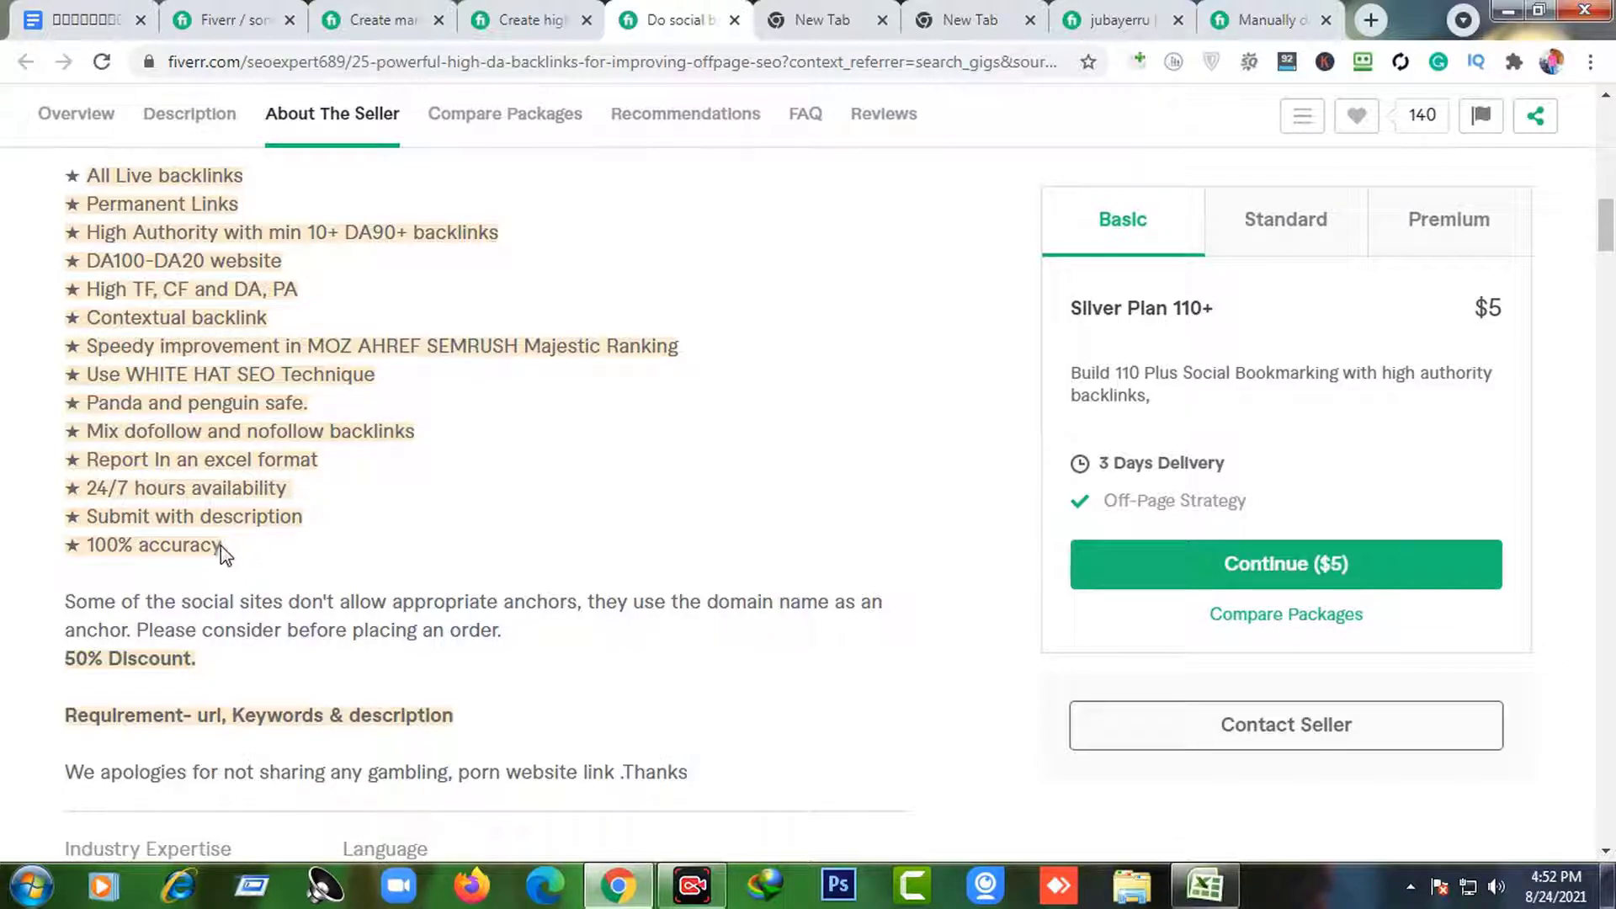
left_click_drag(223, 548, 73, 175)
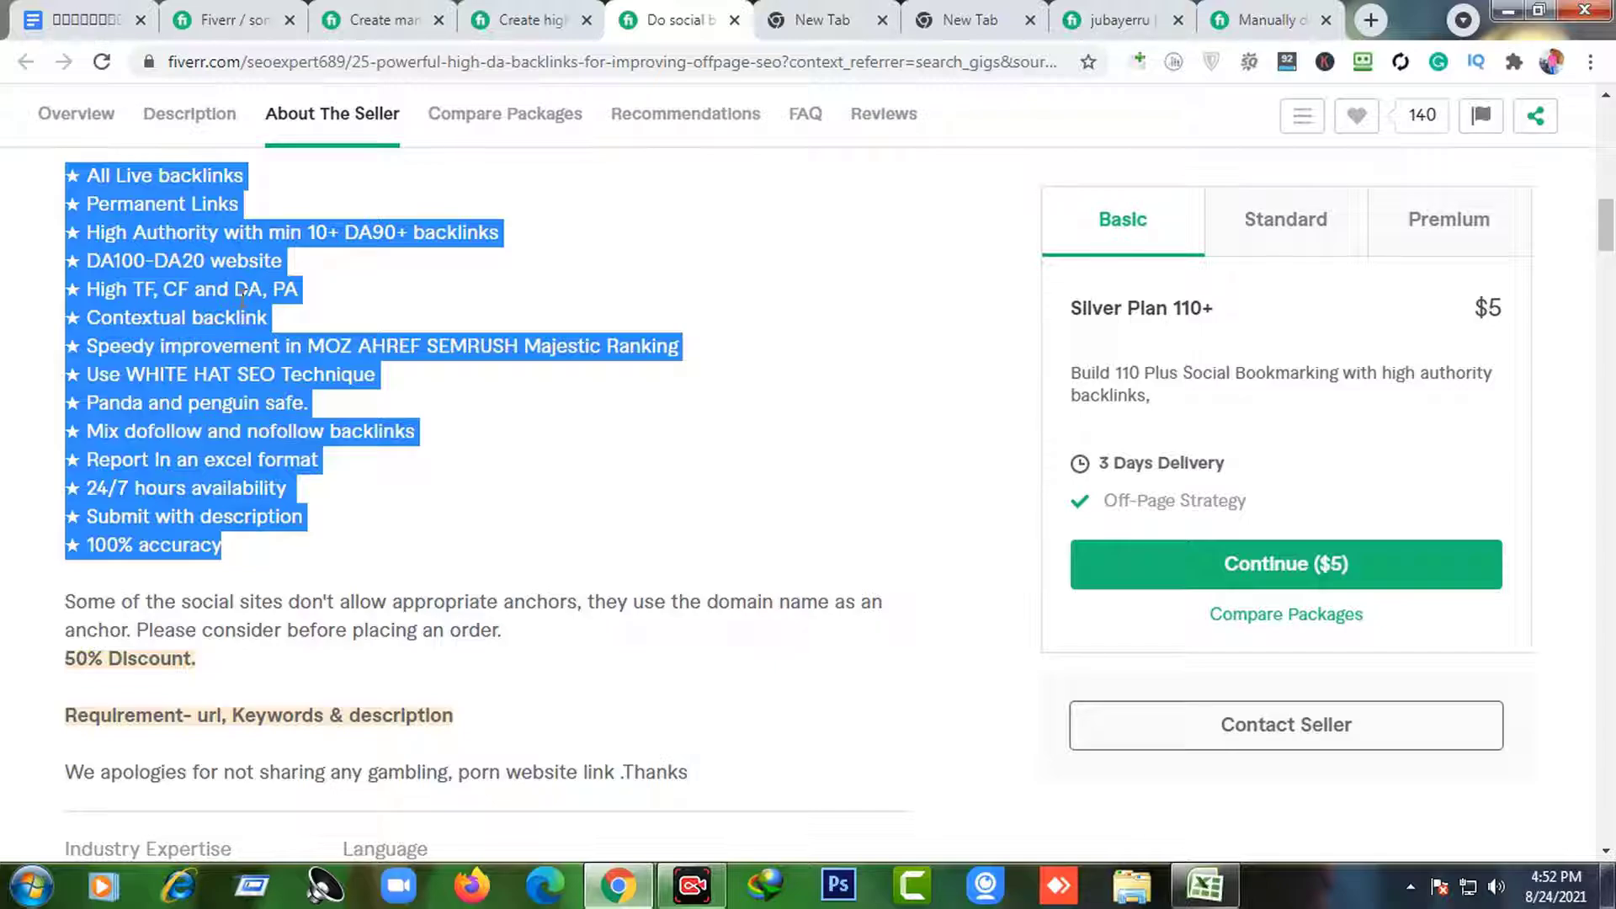
- Copy the Silver Plan 110+ gig's entire description, through the closing "Thanks" line, and paste it into the own gig's description field
scroll(649, 424, "up", 5)
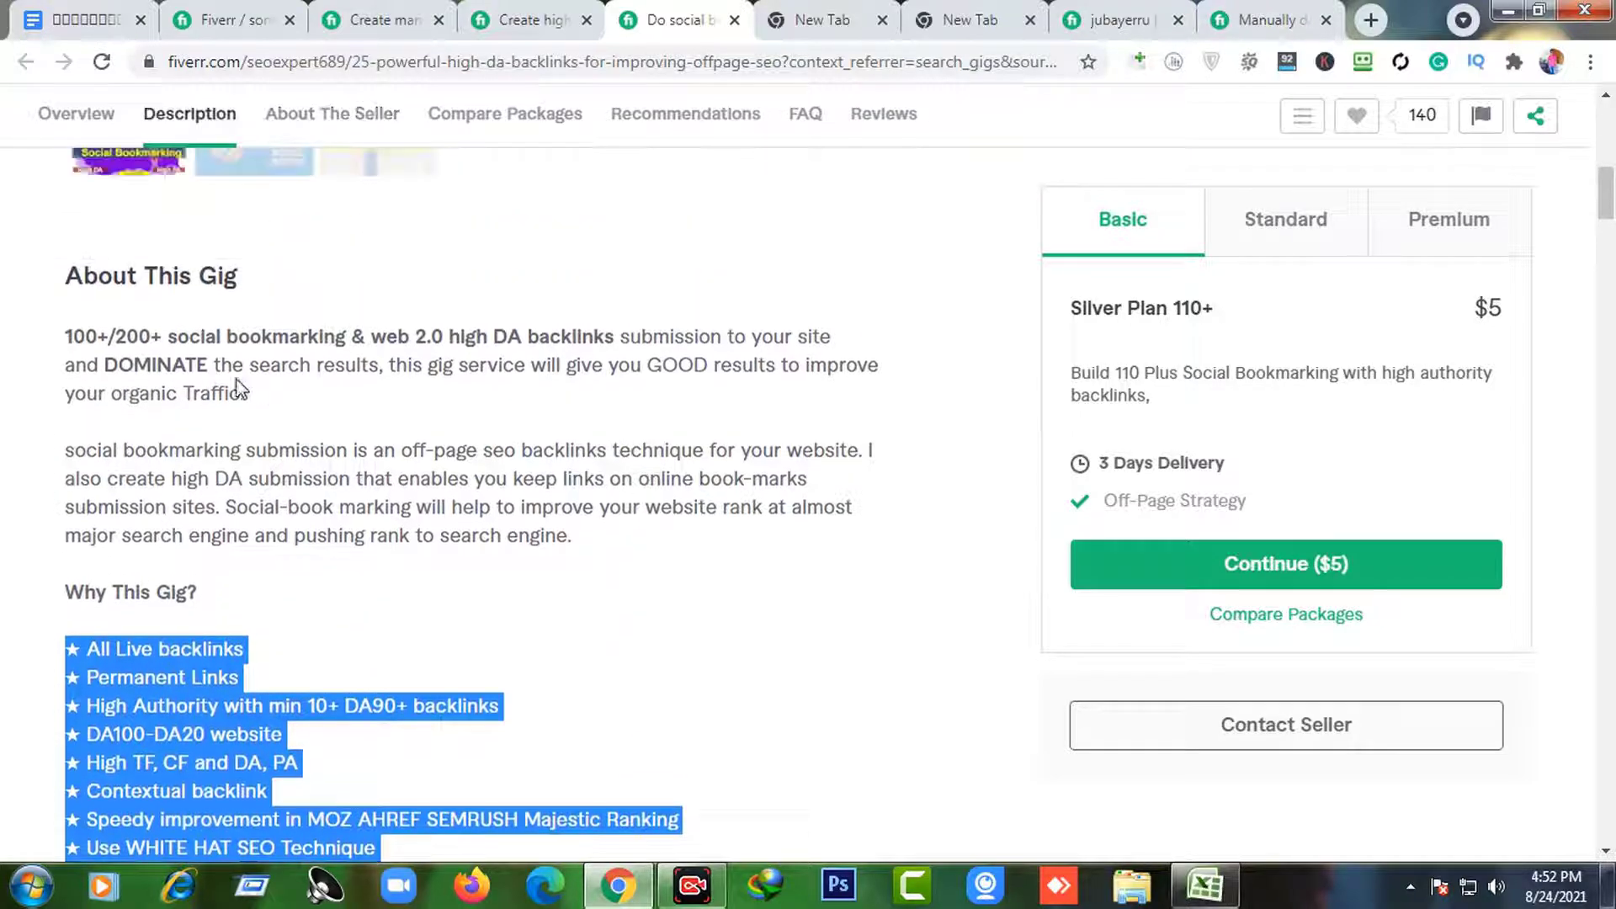
left_click_drag(60, 349, 725, 567)
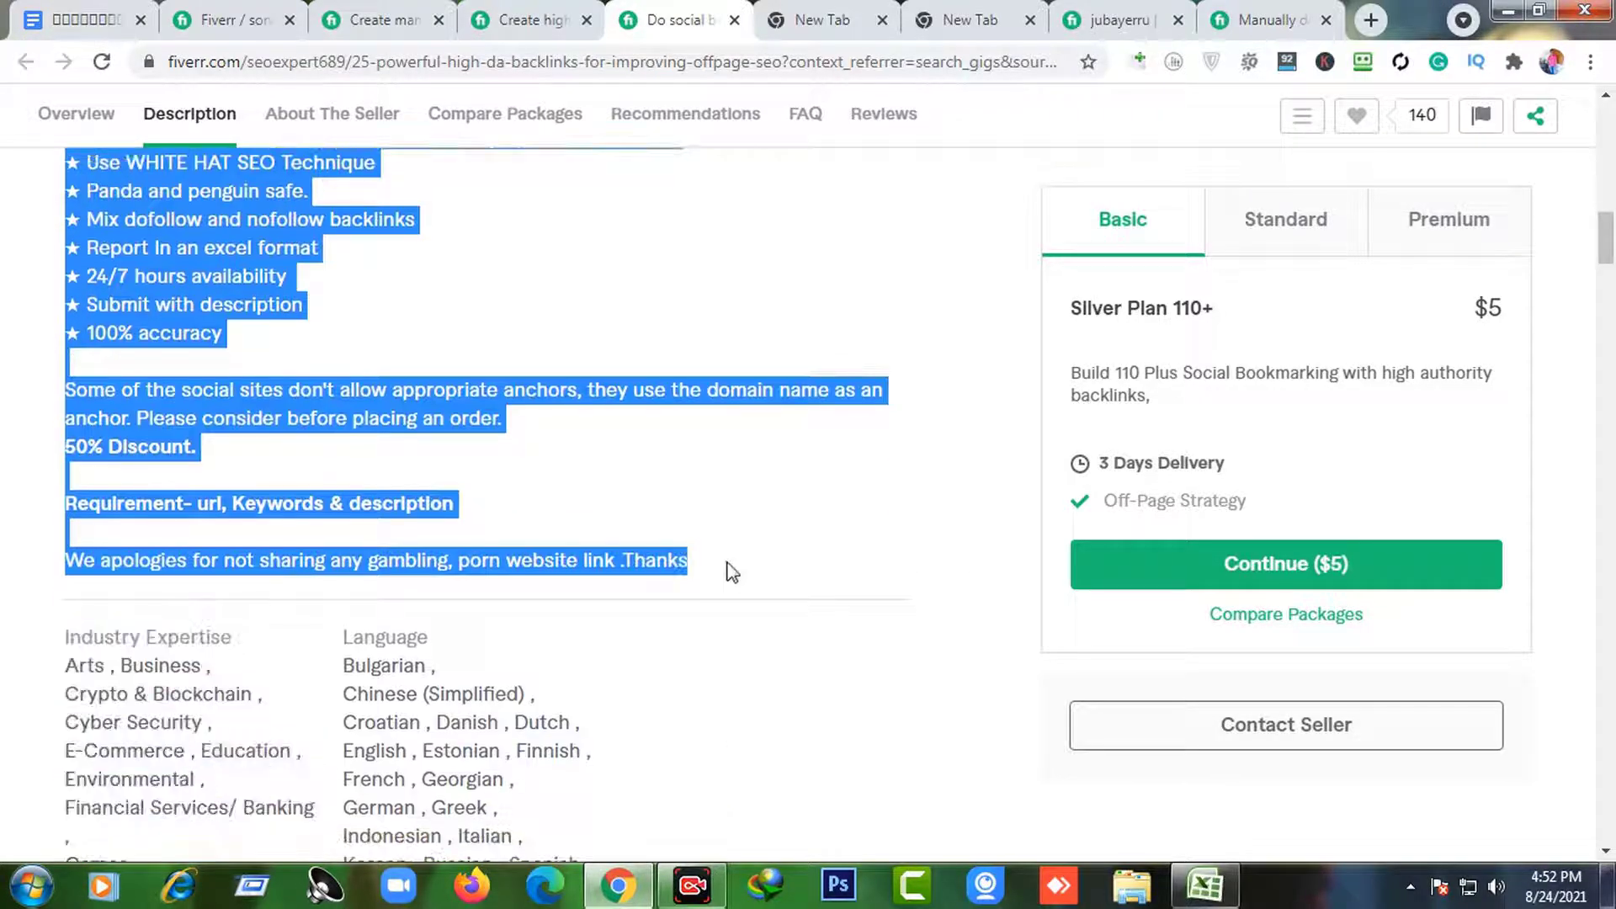
right_click(231, 250)
left_click(289, 269)
scroll(548, 317, "up", 5)
left_click(289, 10)
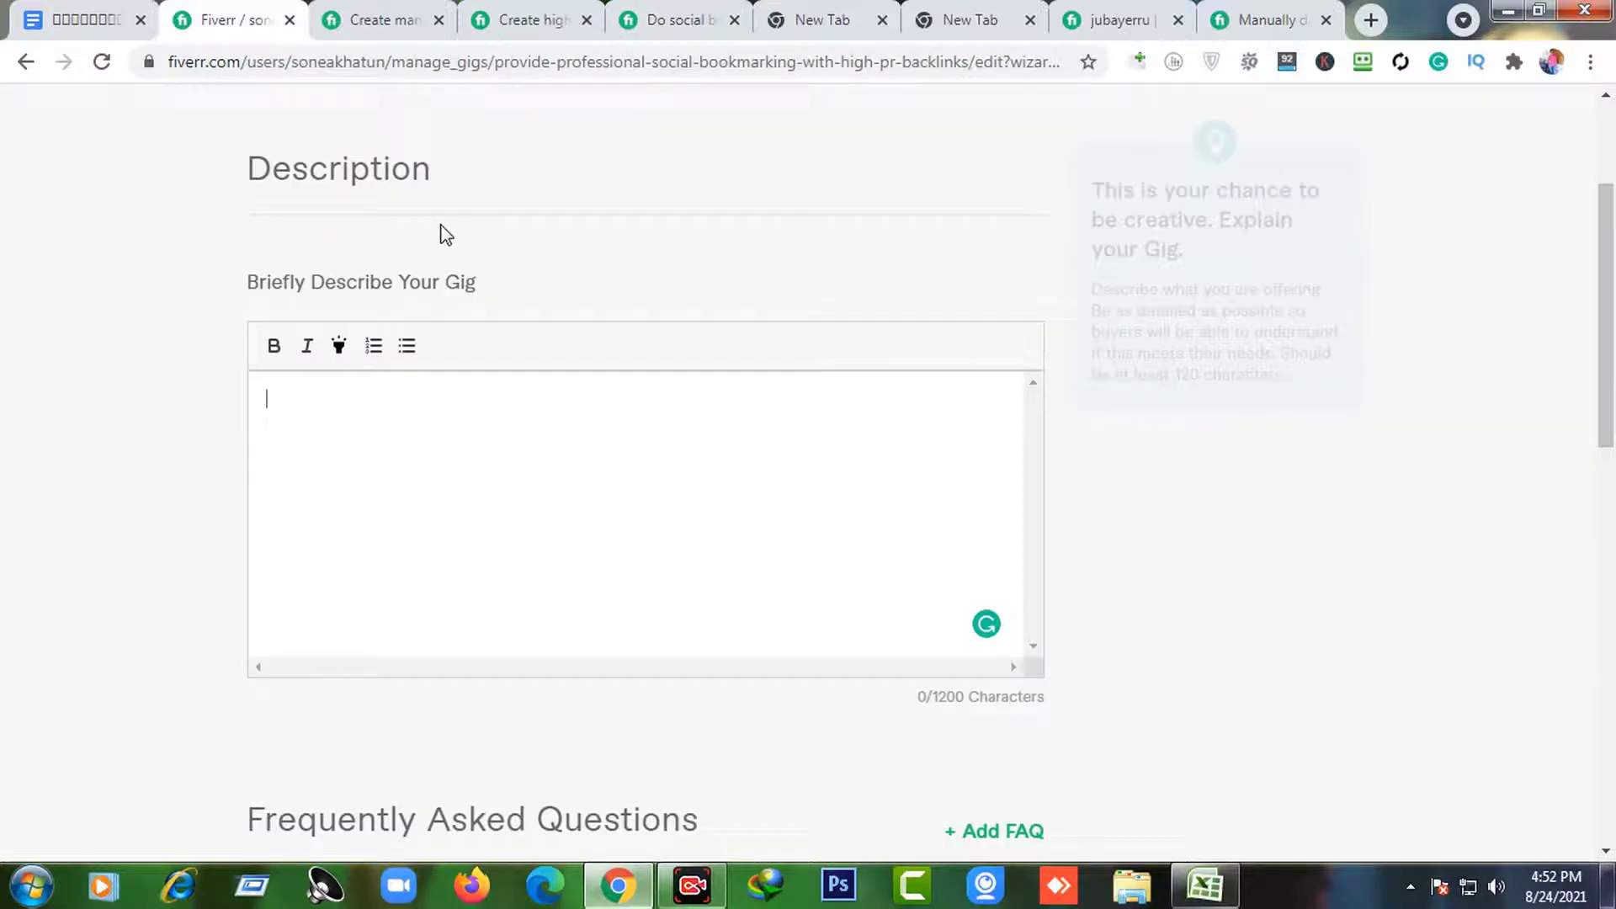
left_click(443, 461)
key("ctrl+v")
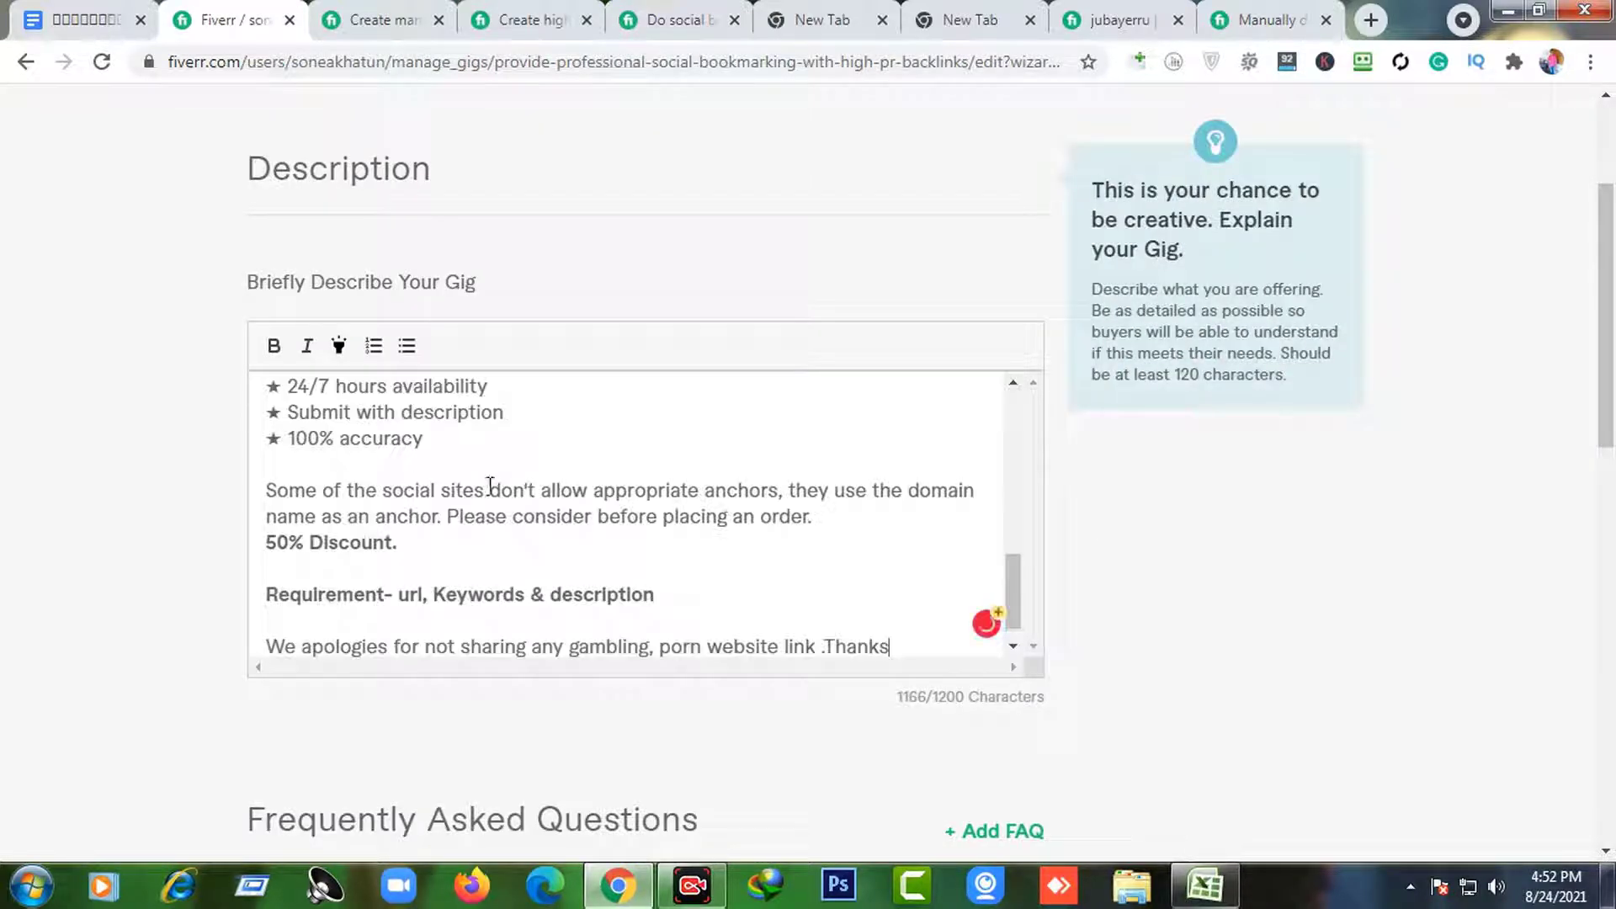
- Look over the pasted gig description, leave the FAQ empty, and save to continue to the requirements stage
scroll(490, 488, "up", 10)
scroll(526, 547, "down", 4)
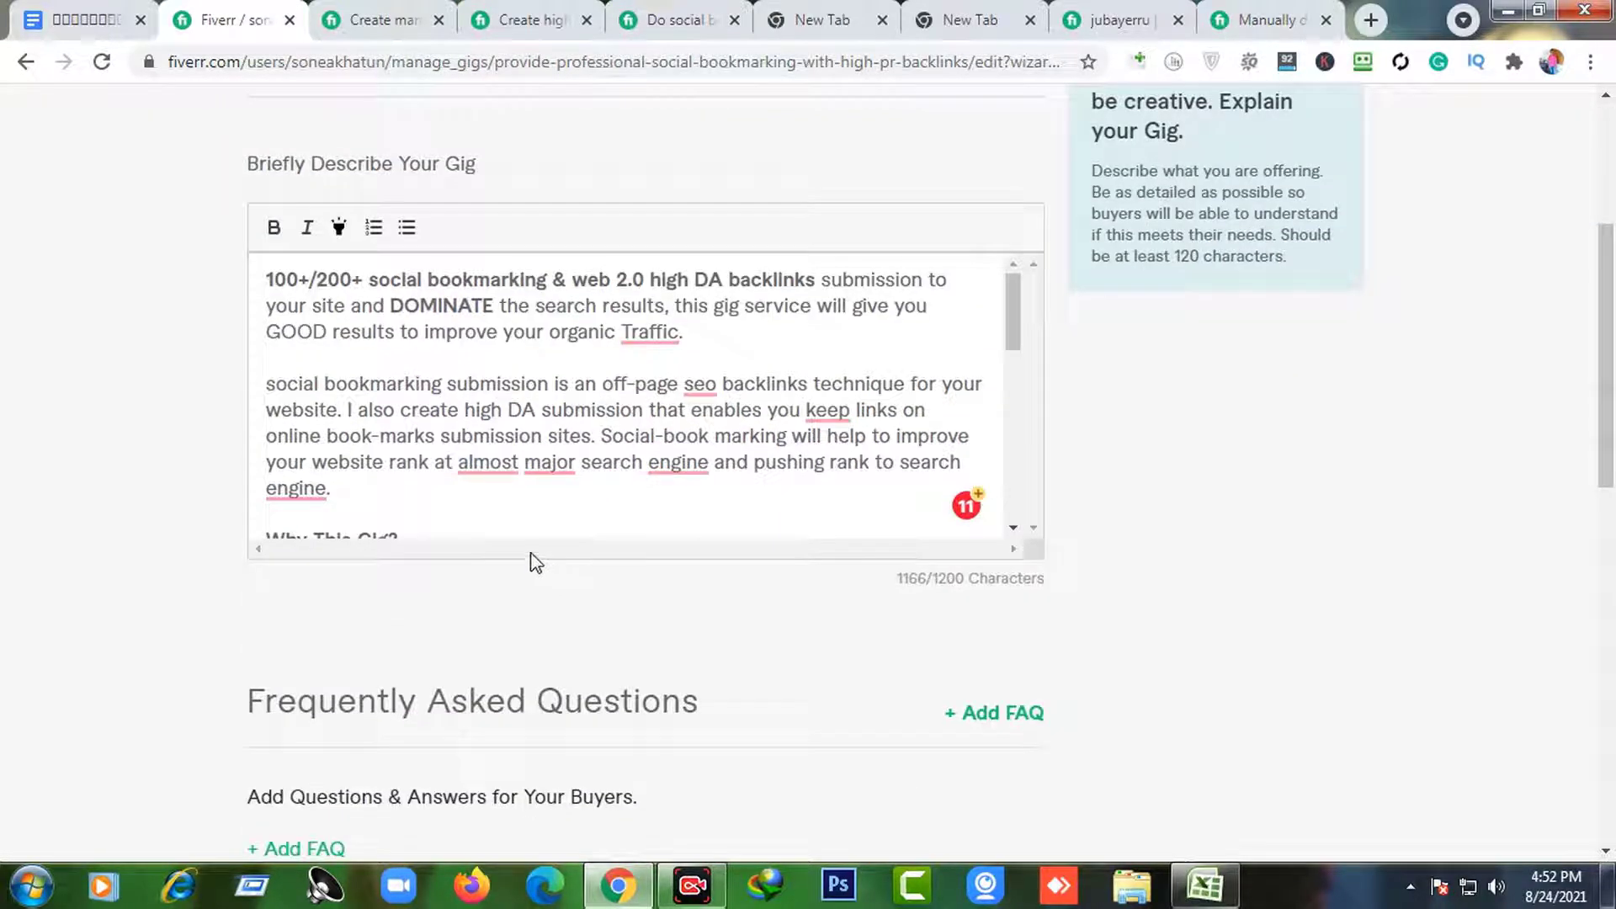
scroll(532, 561, "down", 3)
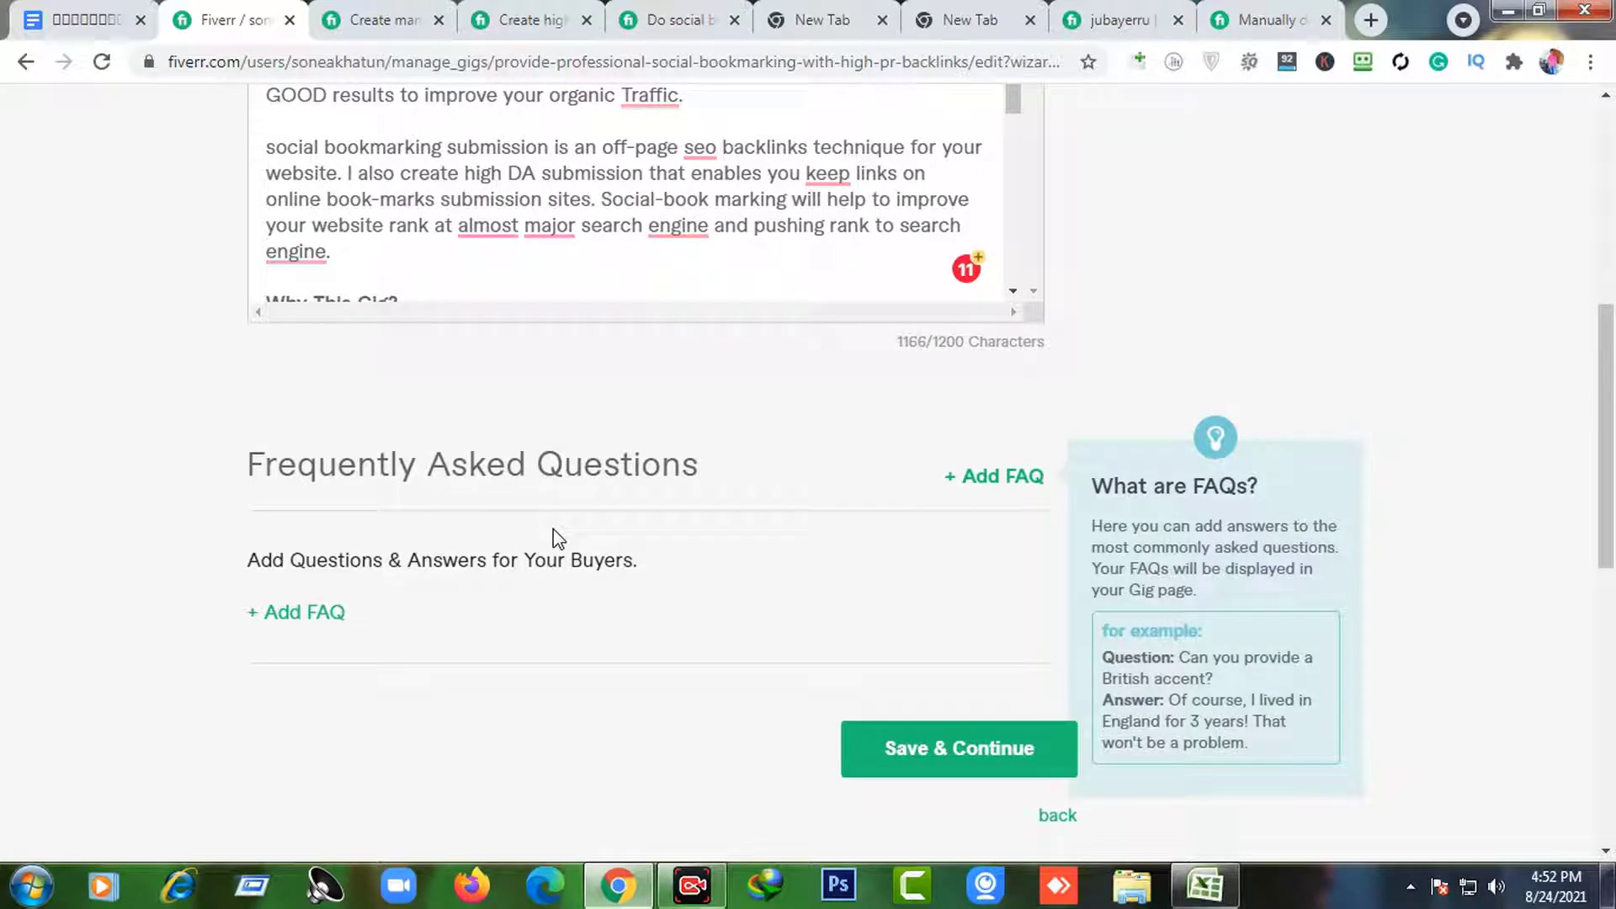
scroll(556, 539, "up", 4)
scroll(667, 534, "down", 5)
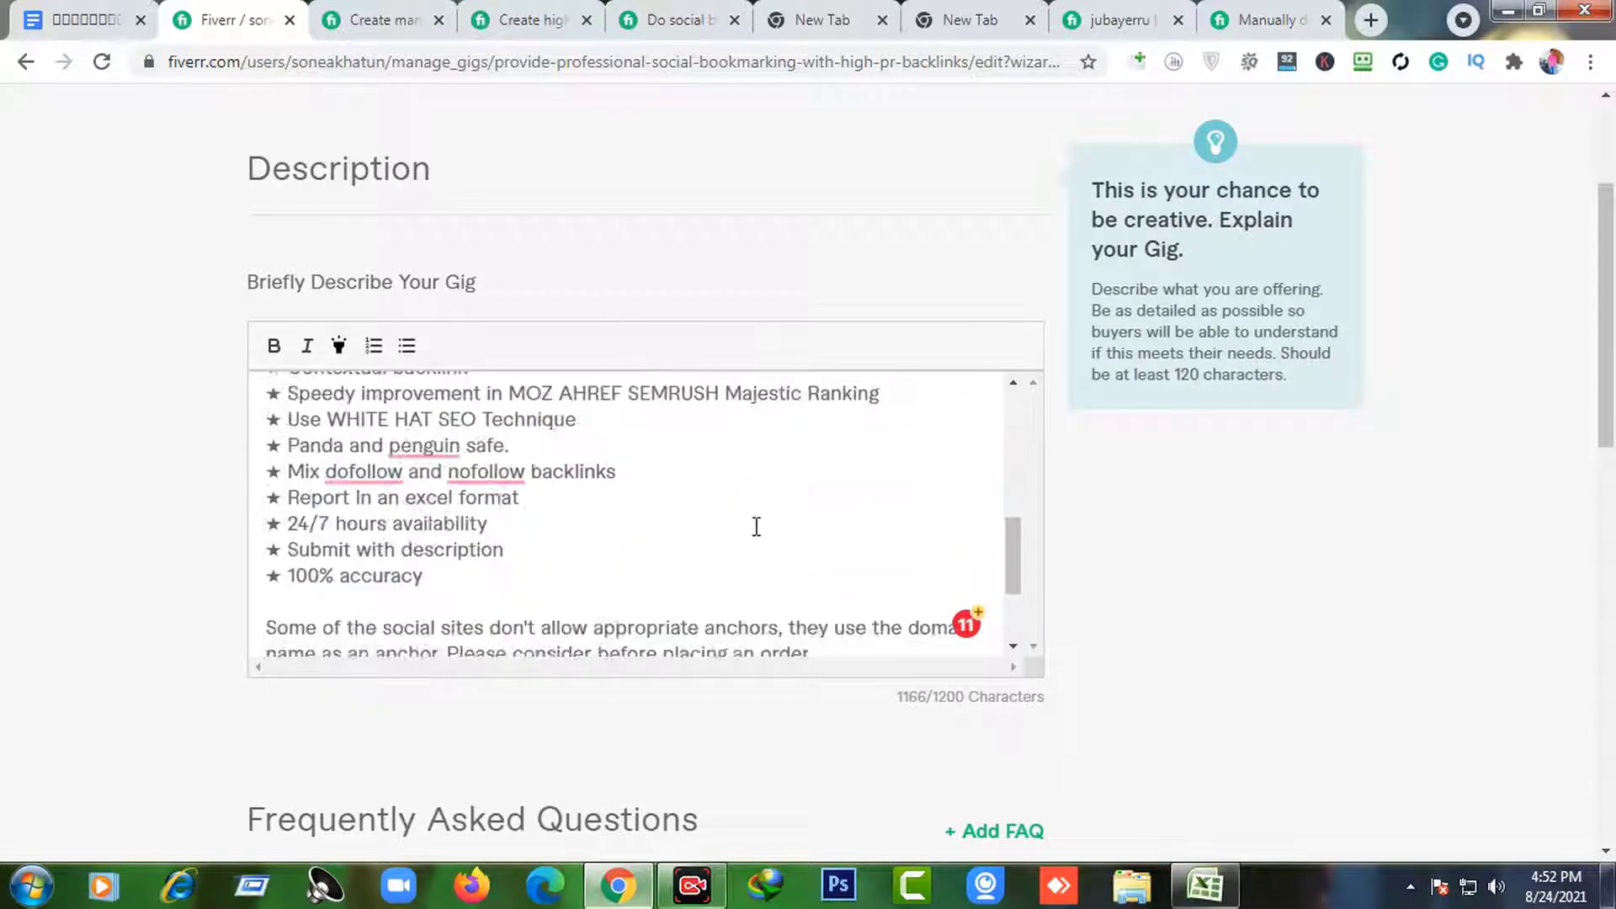
scroll(741, 505, "down", 8)
left_click(927, 511)
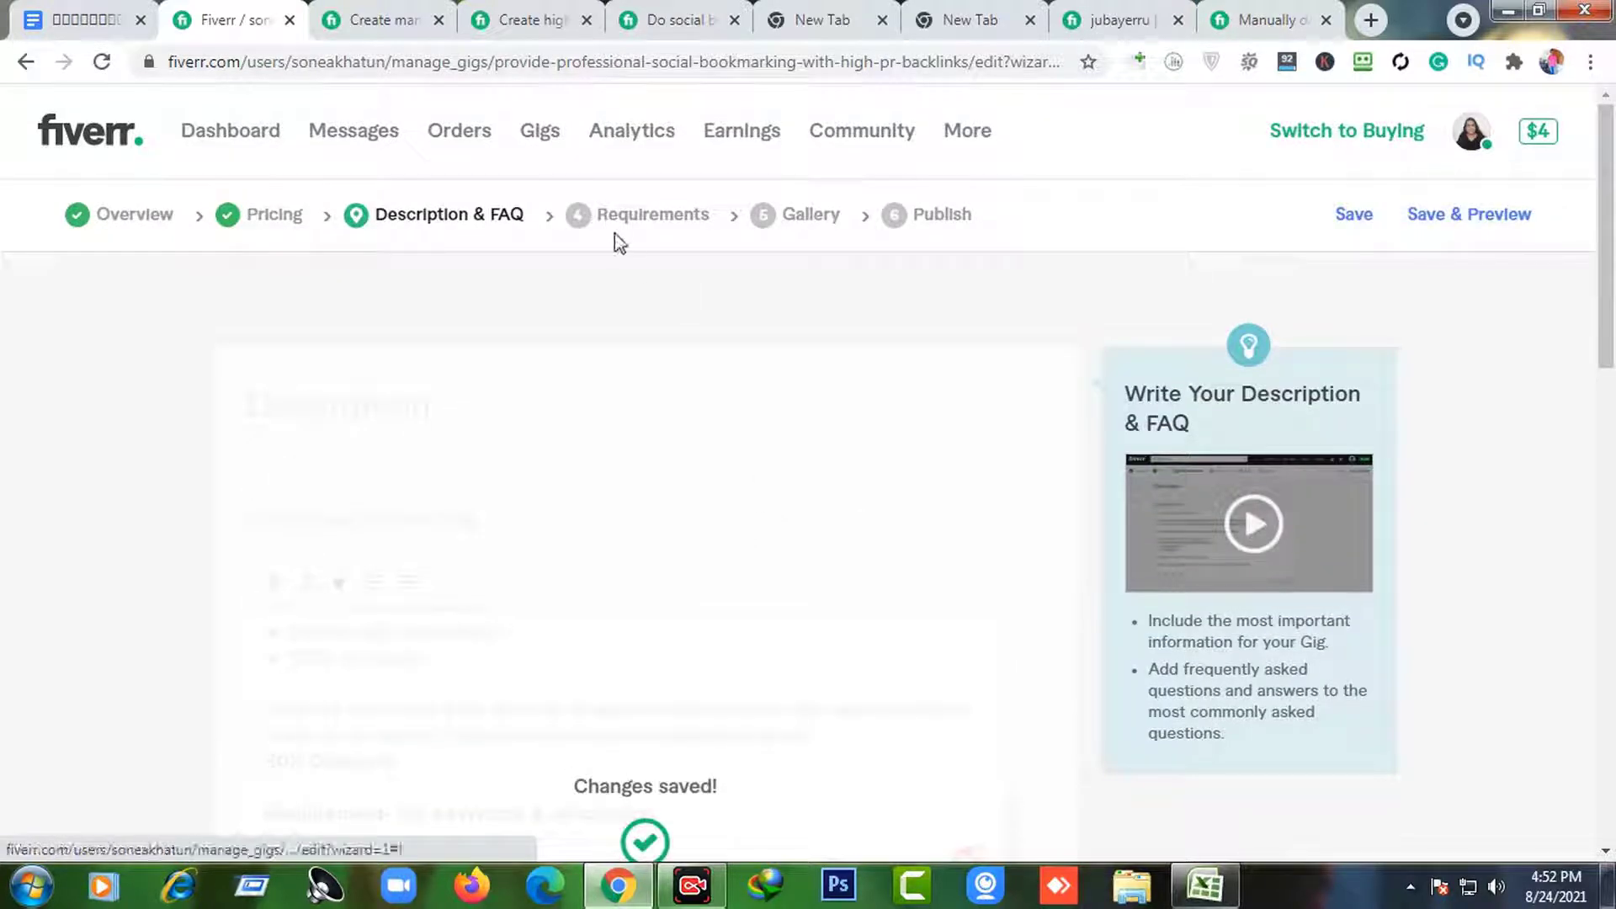
- Write a buyer question as a numbered list of four items: website URL, description, keywords and any instruction
left_click(404, 608)
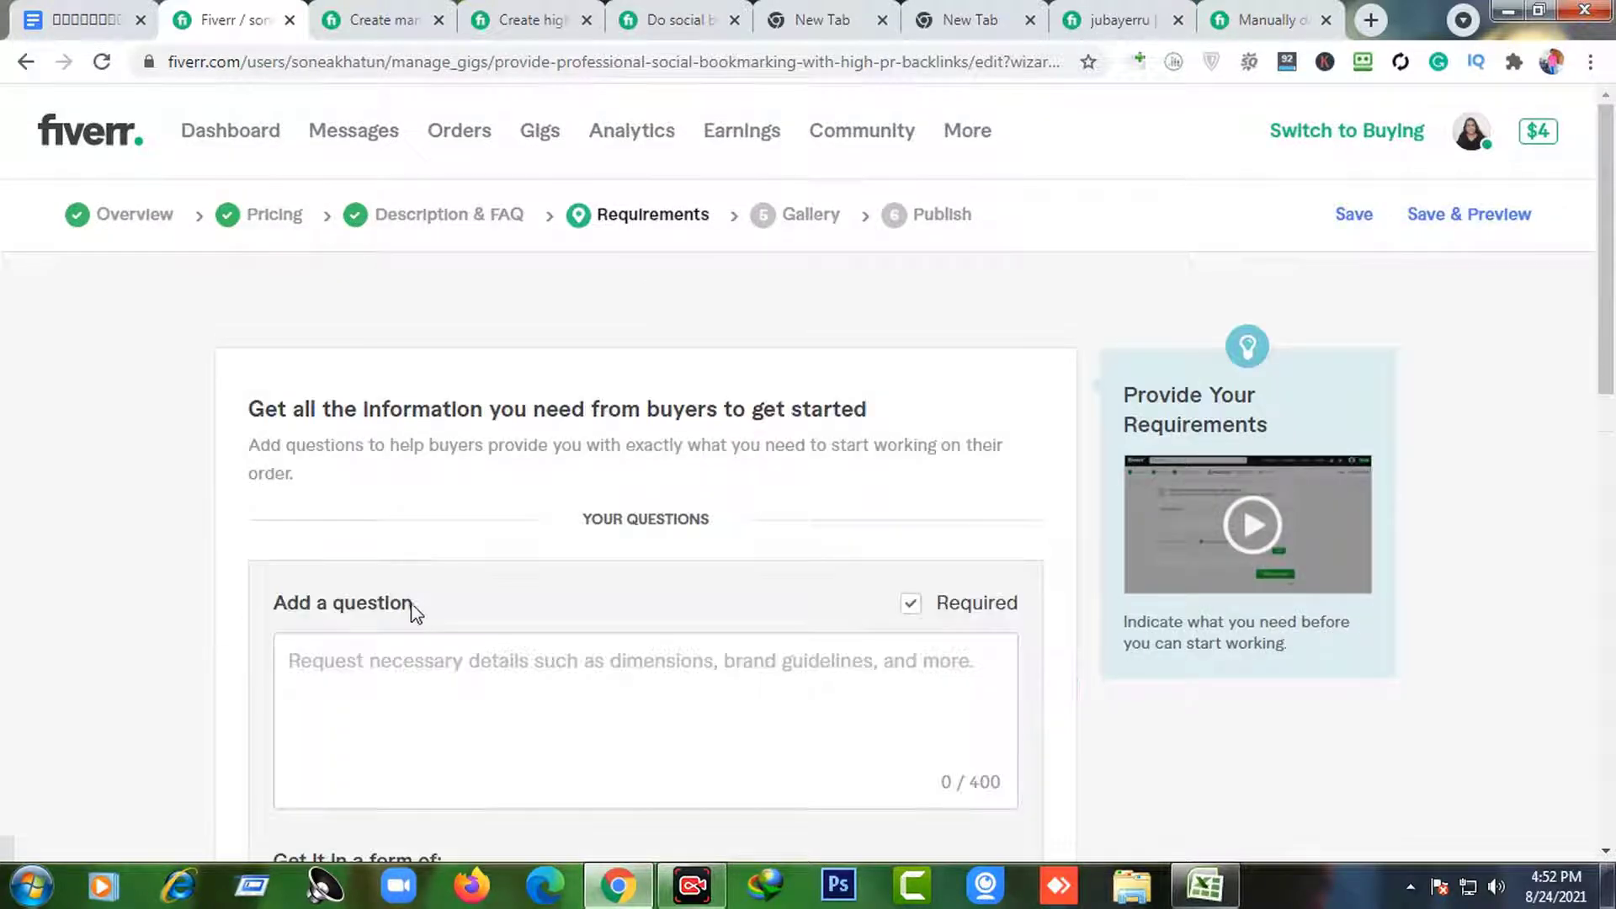
left_click(451, 674)
type("1.")
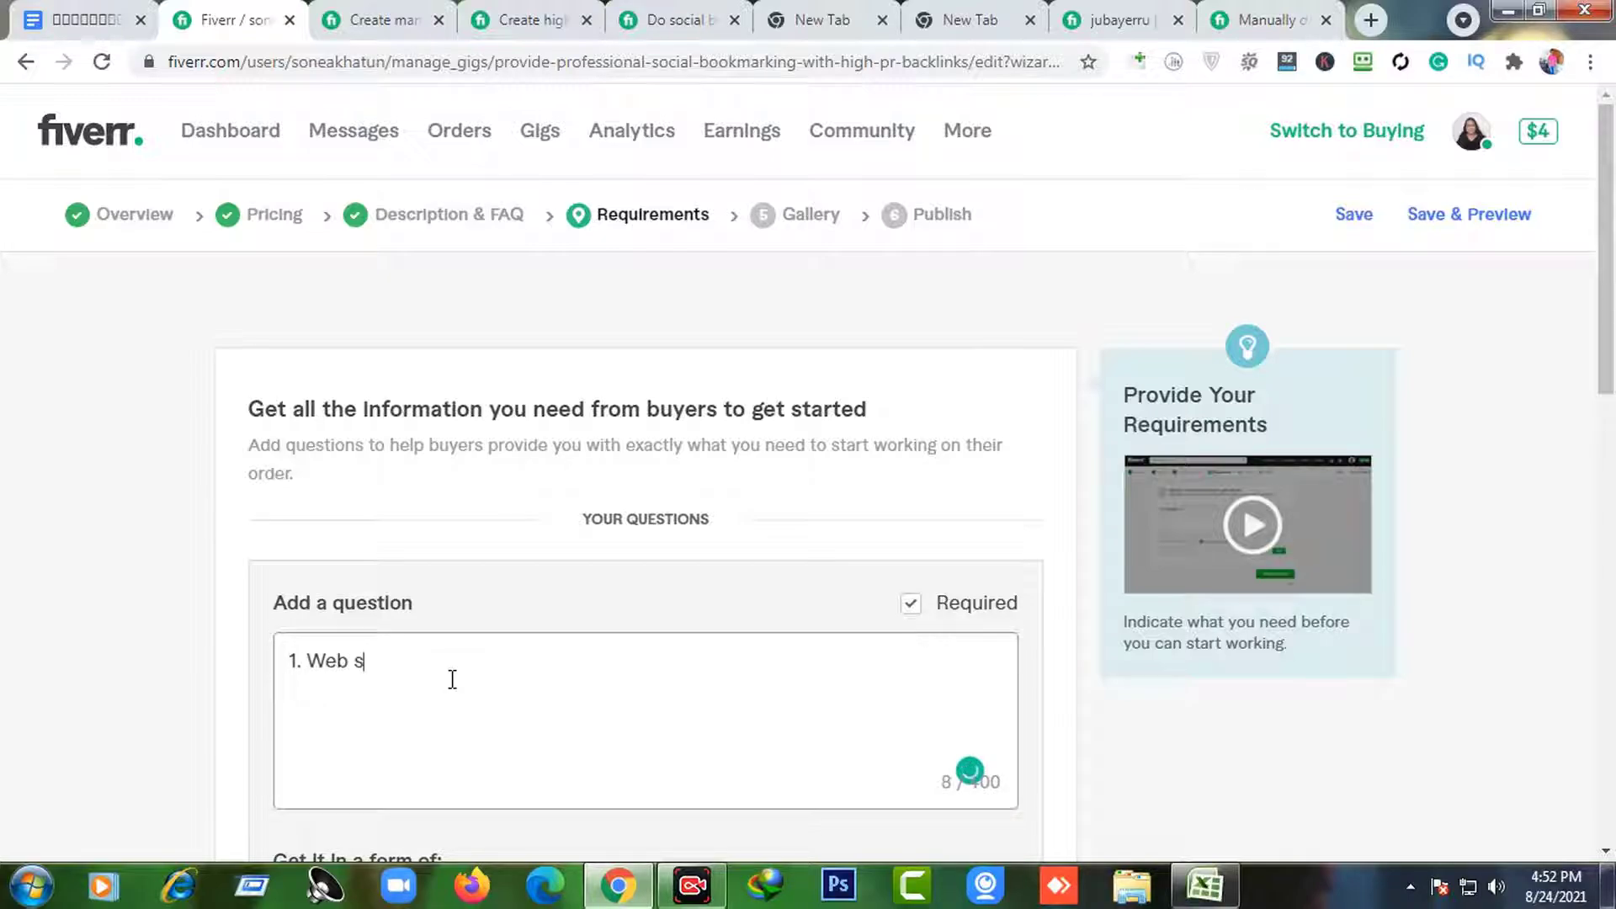
type(" Website")
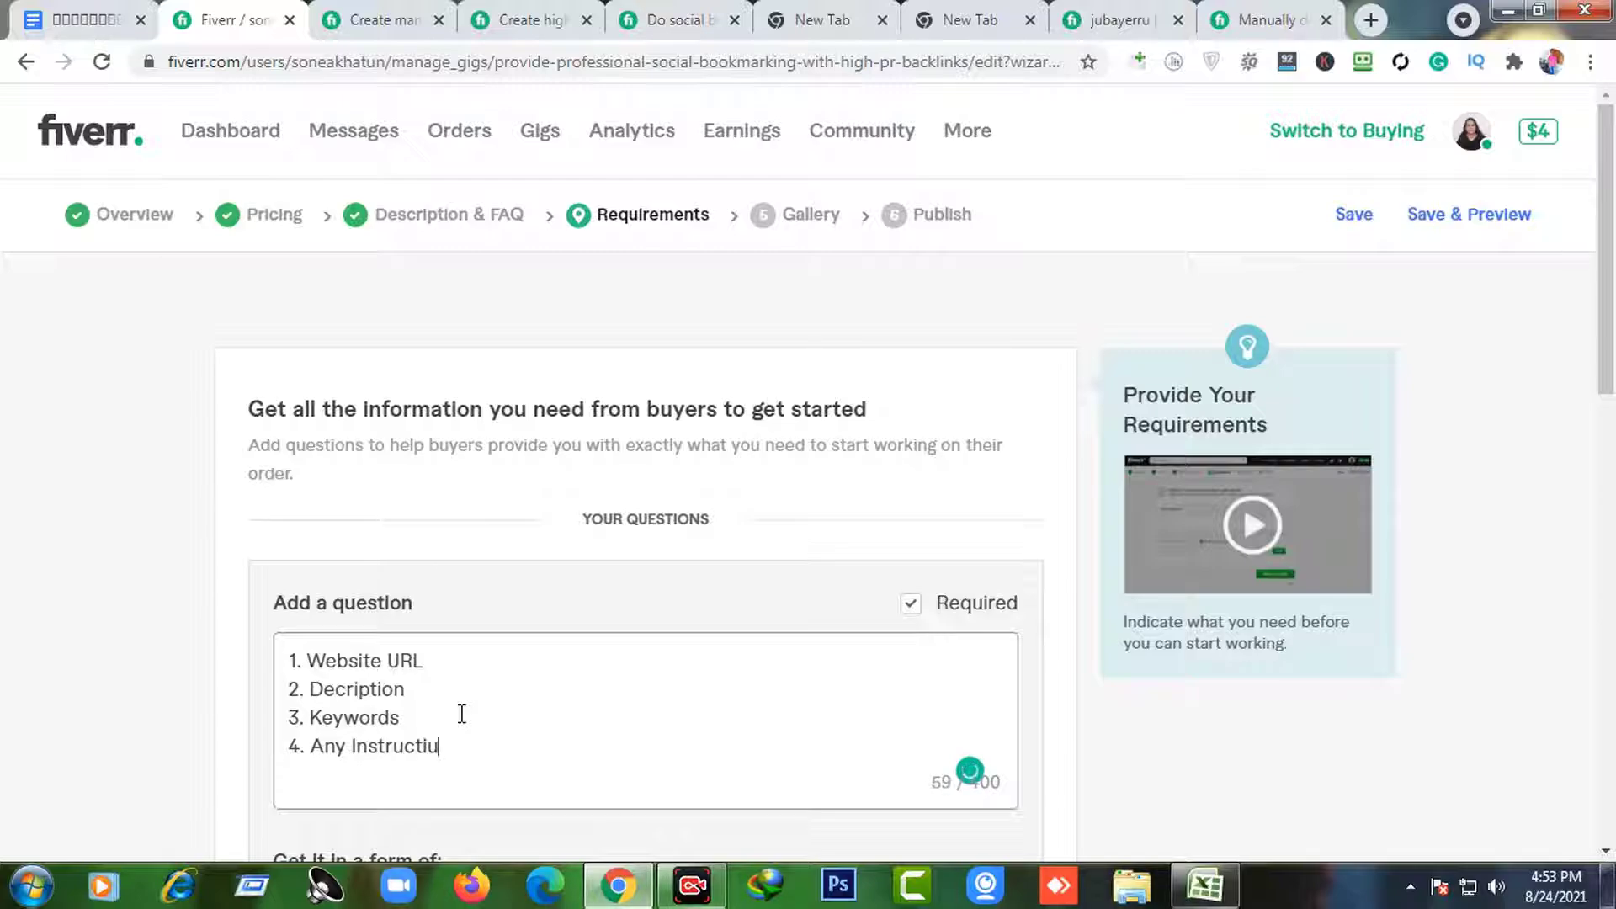
type("on")
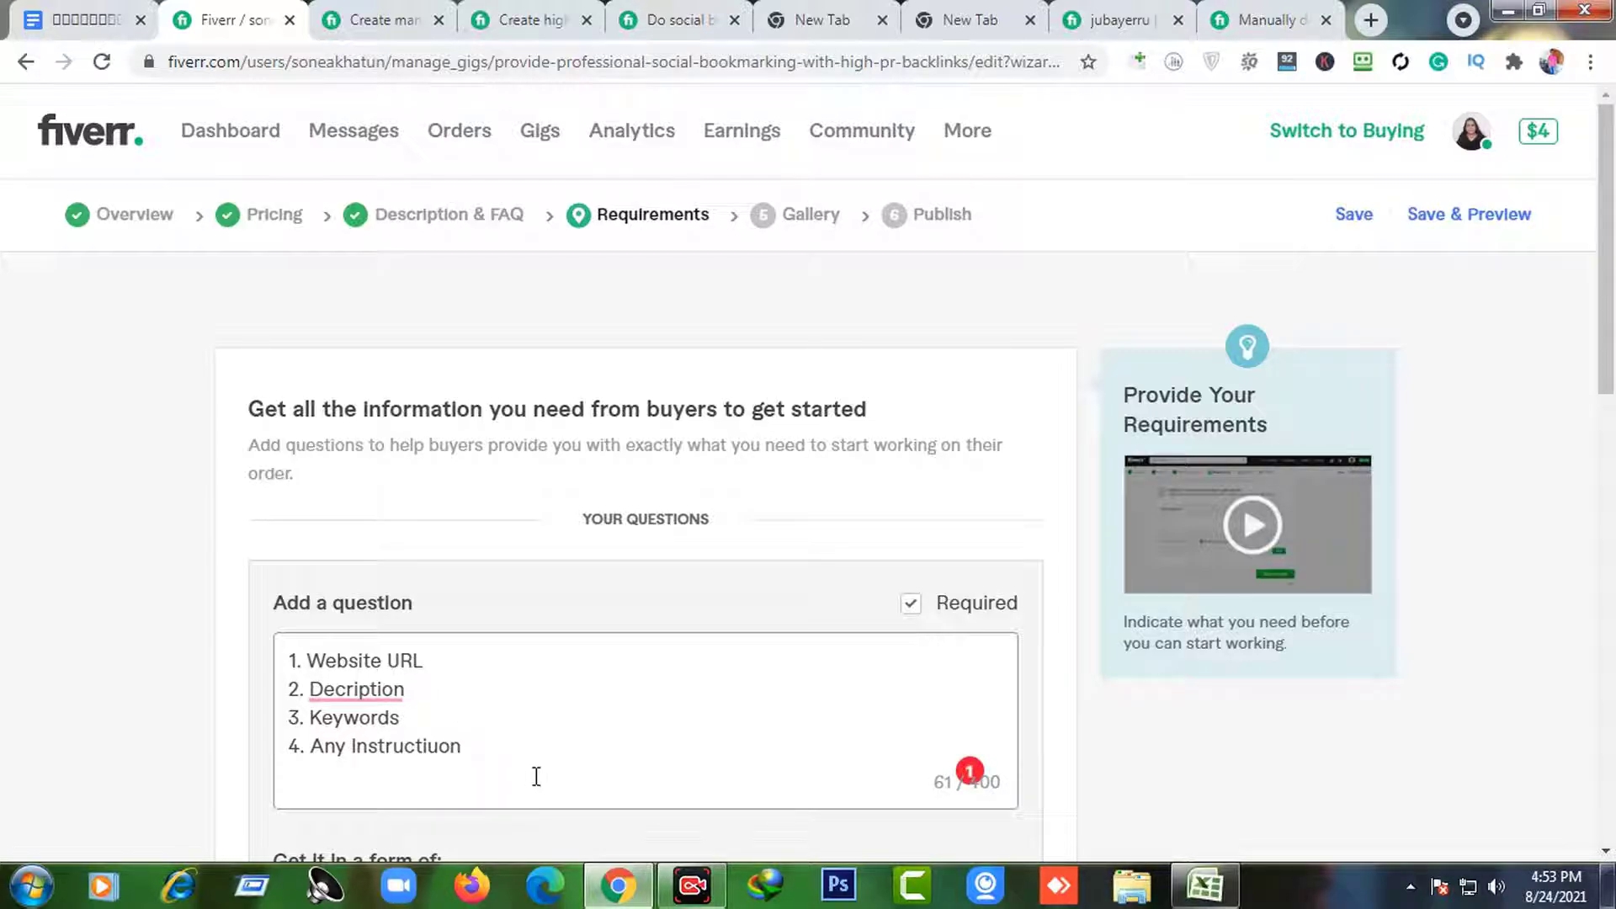
- Correct the misspelled words in the question's second and fourth items to "Description" and "Instruction"
scroll(536, 776, "down", 1)
right_click(370, 569)
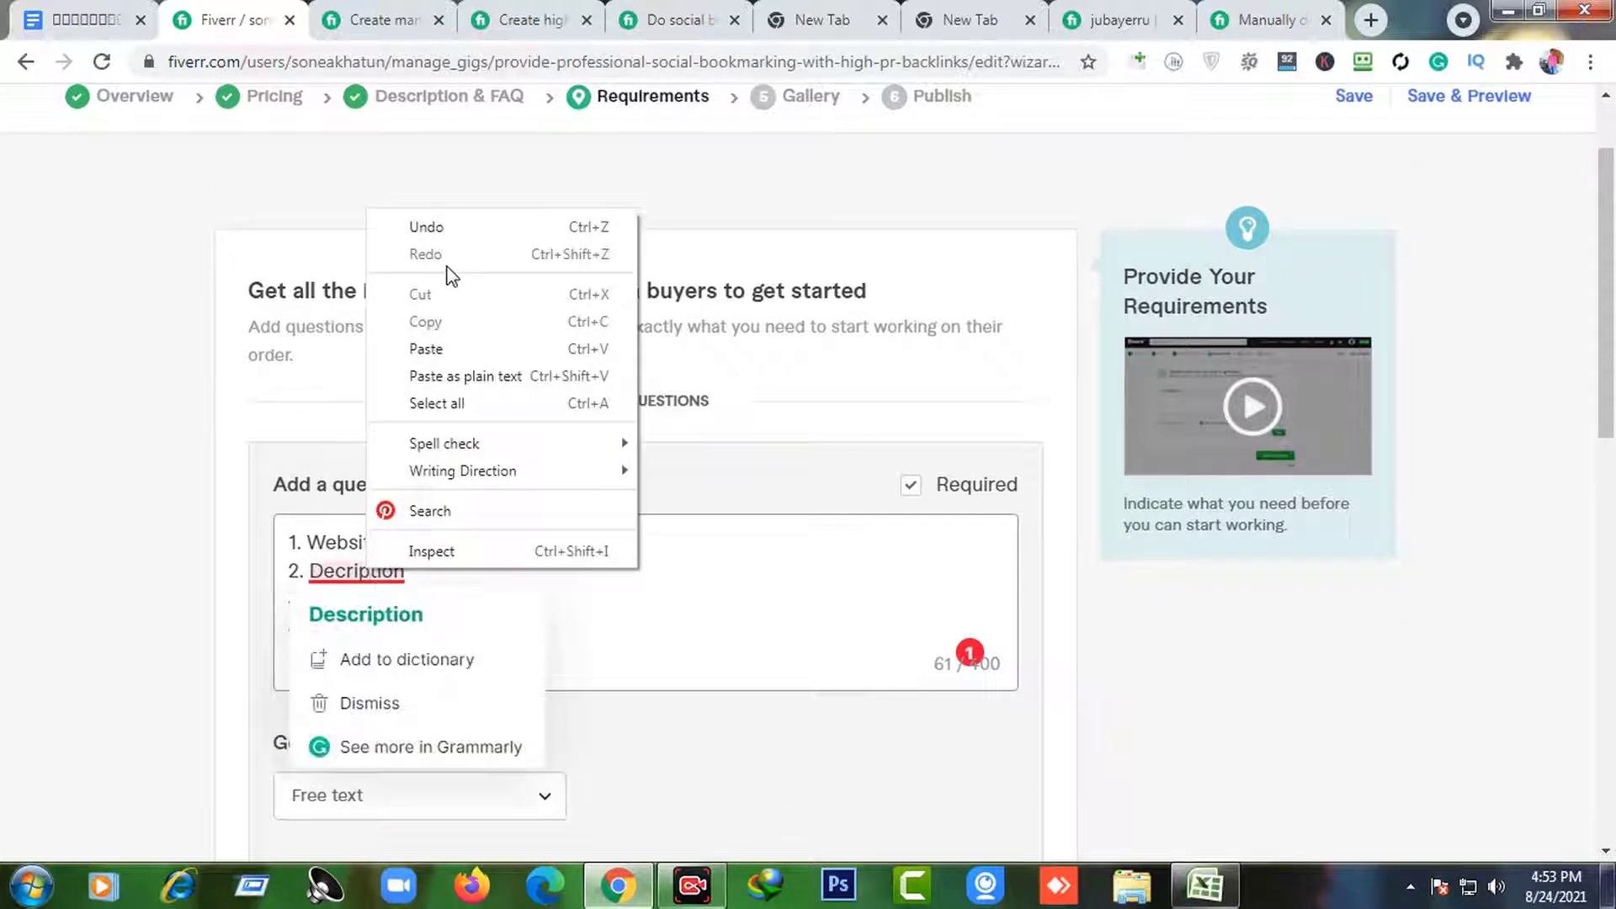
left_click(642, 653)
left_click(410, 630)
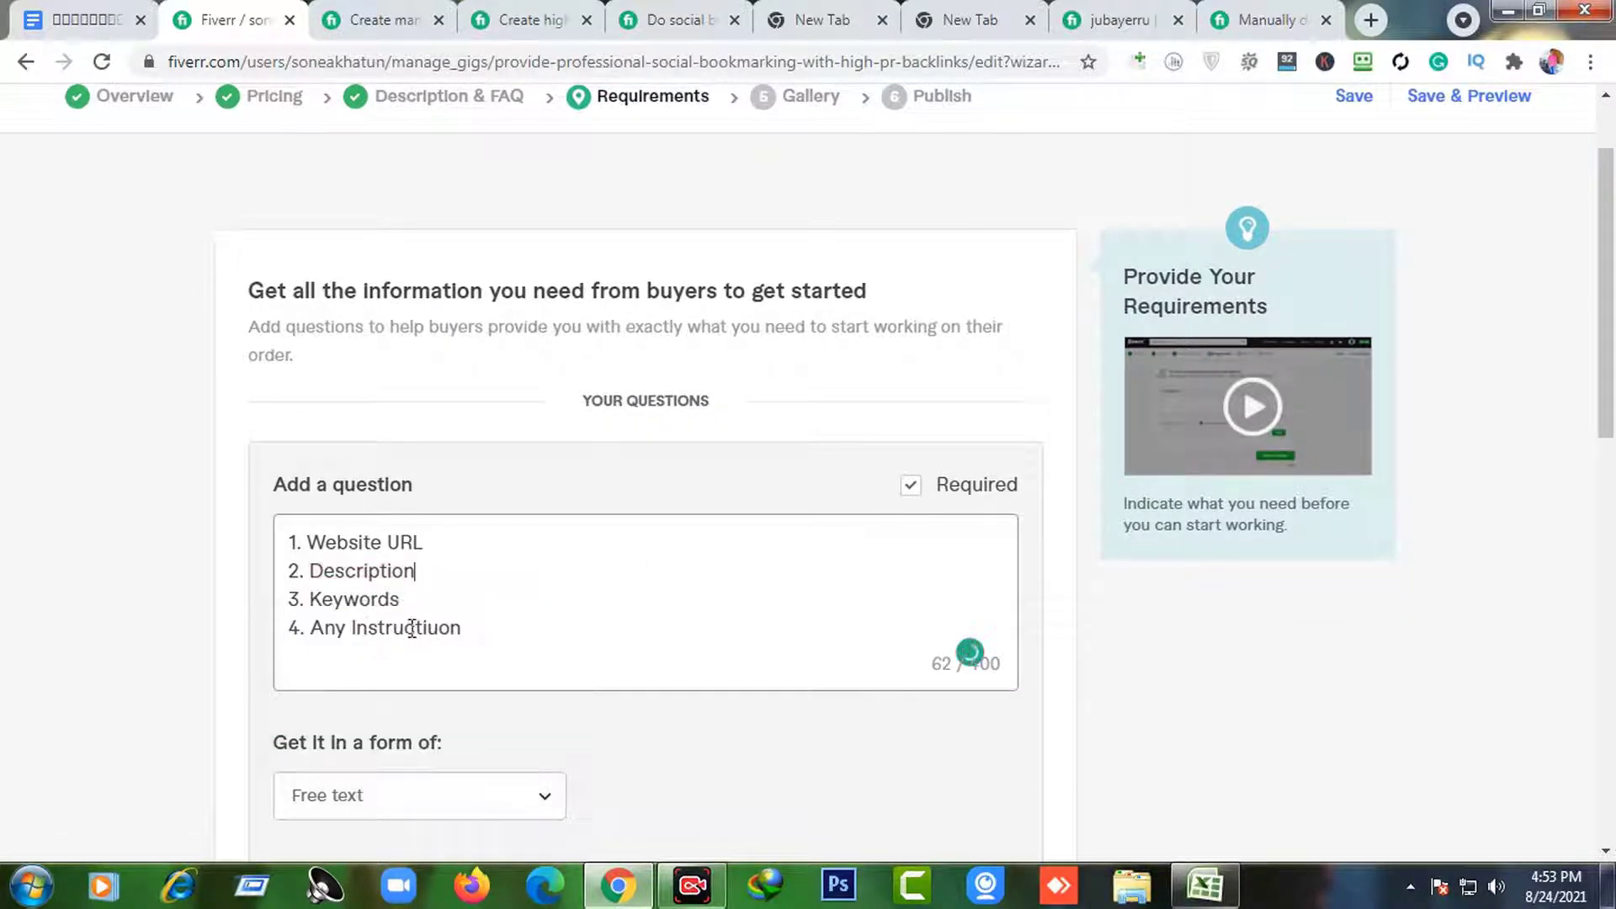
left_click(508, 624)
key("BackSpace")
- Set the buyer question's answer form to Attachment, add the question, and save to continue to the gallery stage
scroll(522, 680, "down", 3)
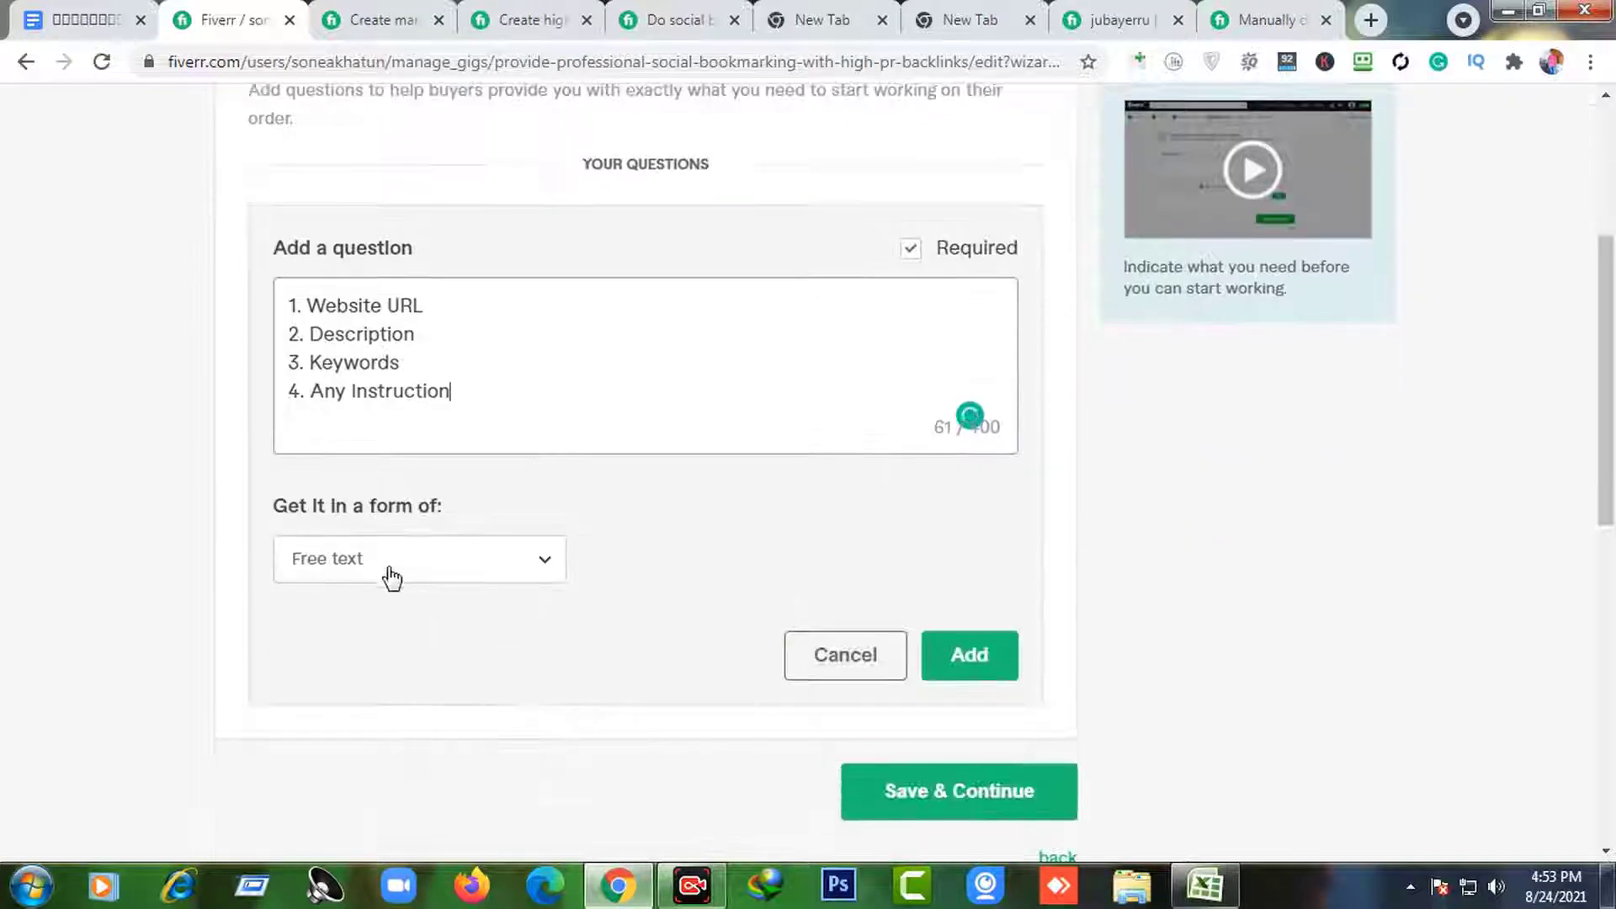
left_click(458, 569)
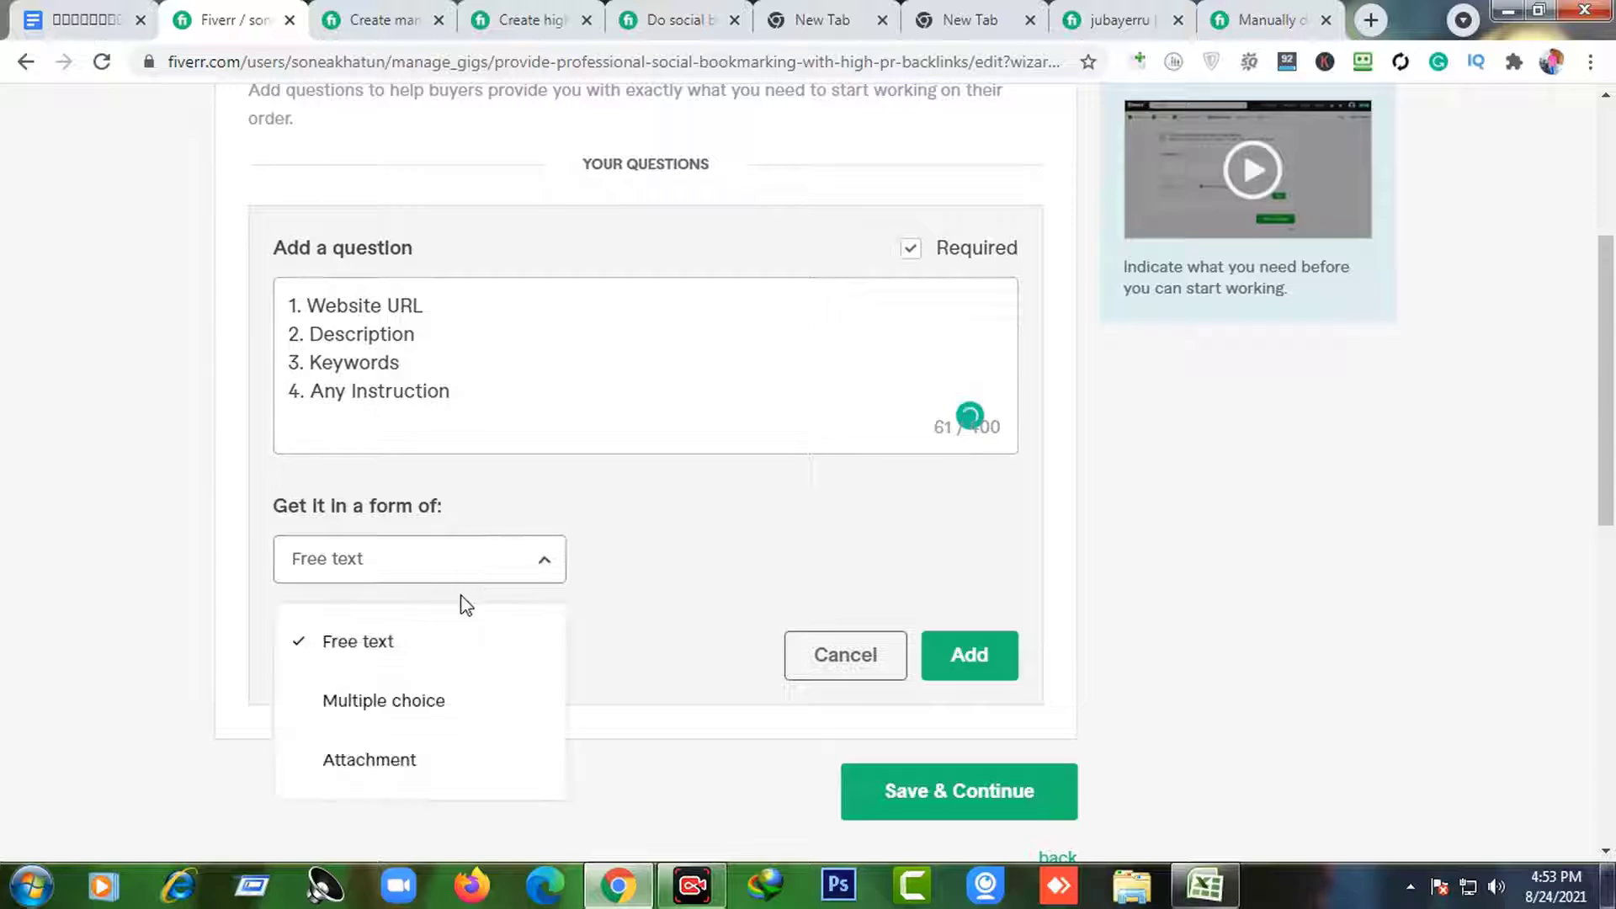
left_click(421, 766)
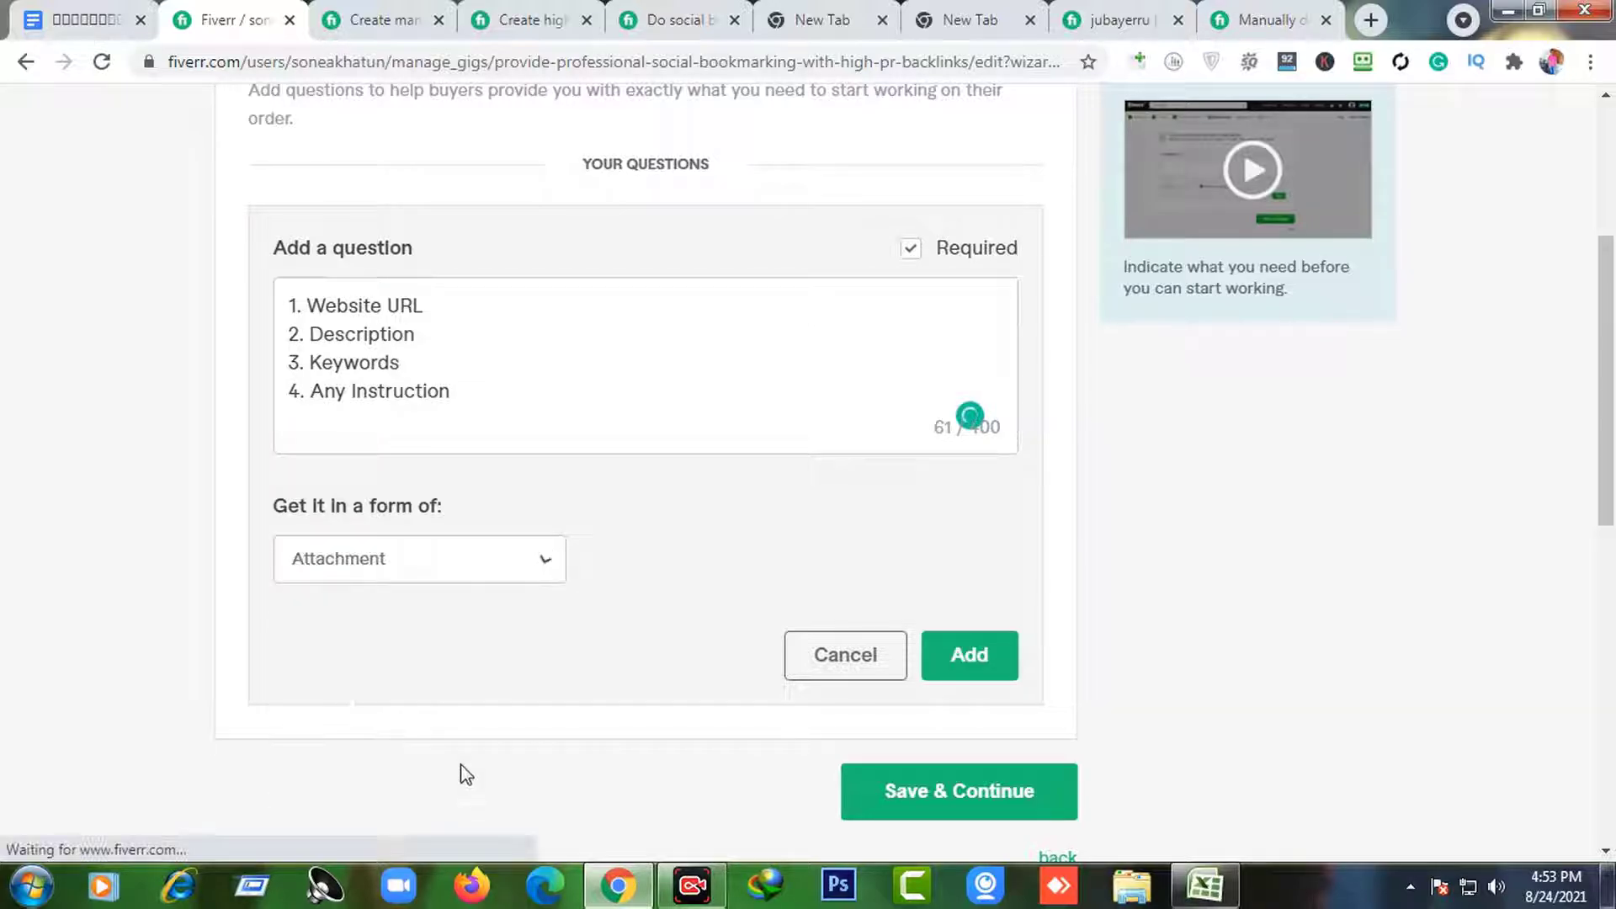
left_click(974, 665)
left_click(962, 500)
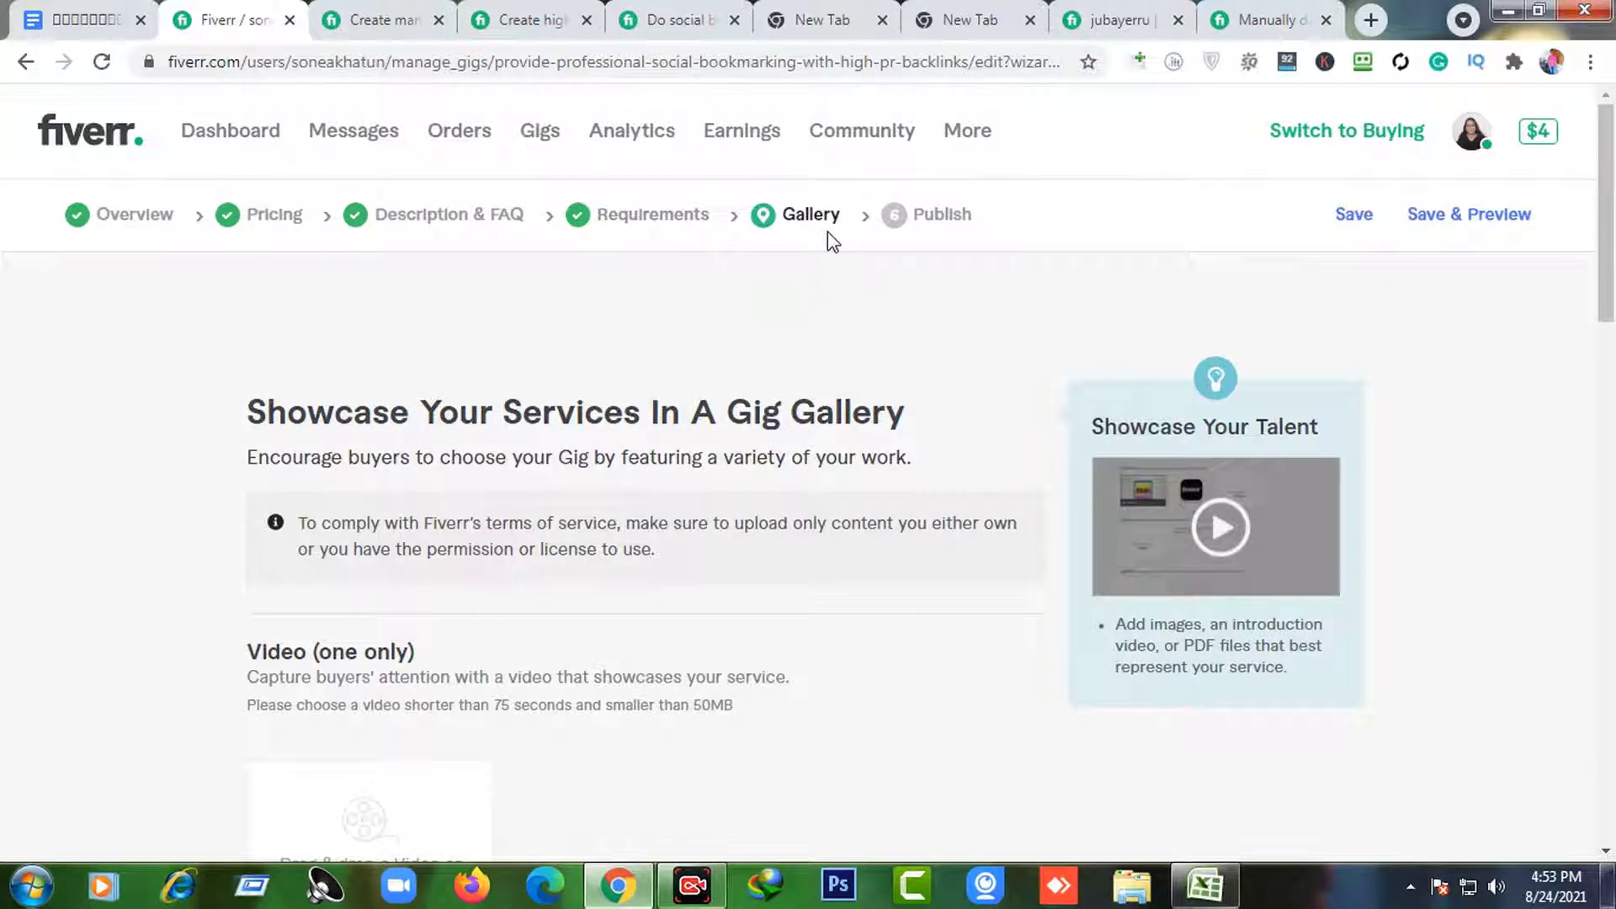
- Look over the gallery stage's video, image and document upload sections and their requirements
scroll(827, 233, "down", 9)
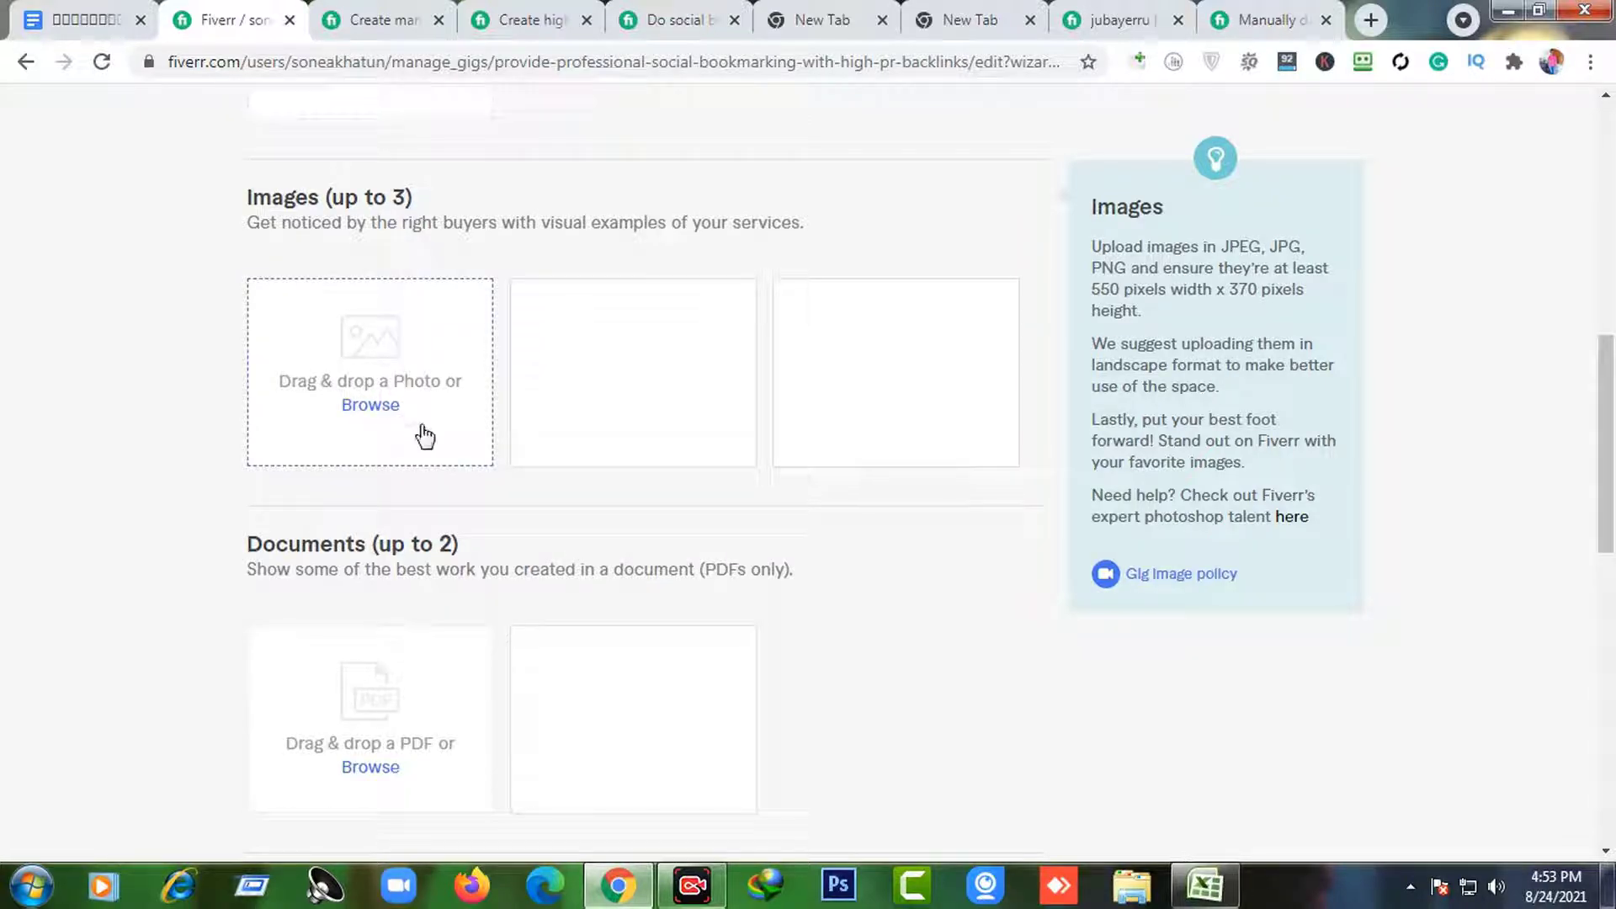
scroll(472, 425, "up", 1)
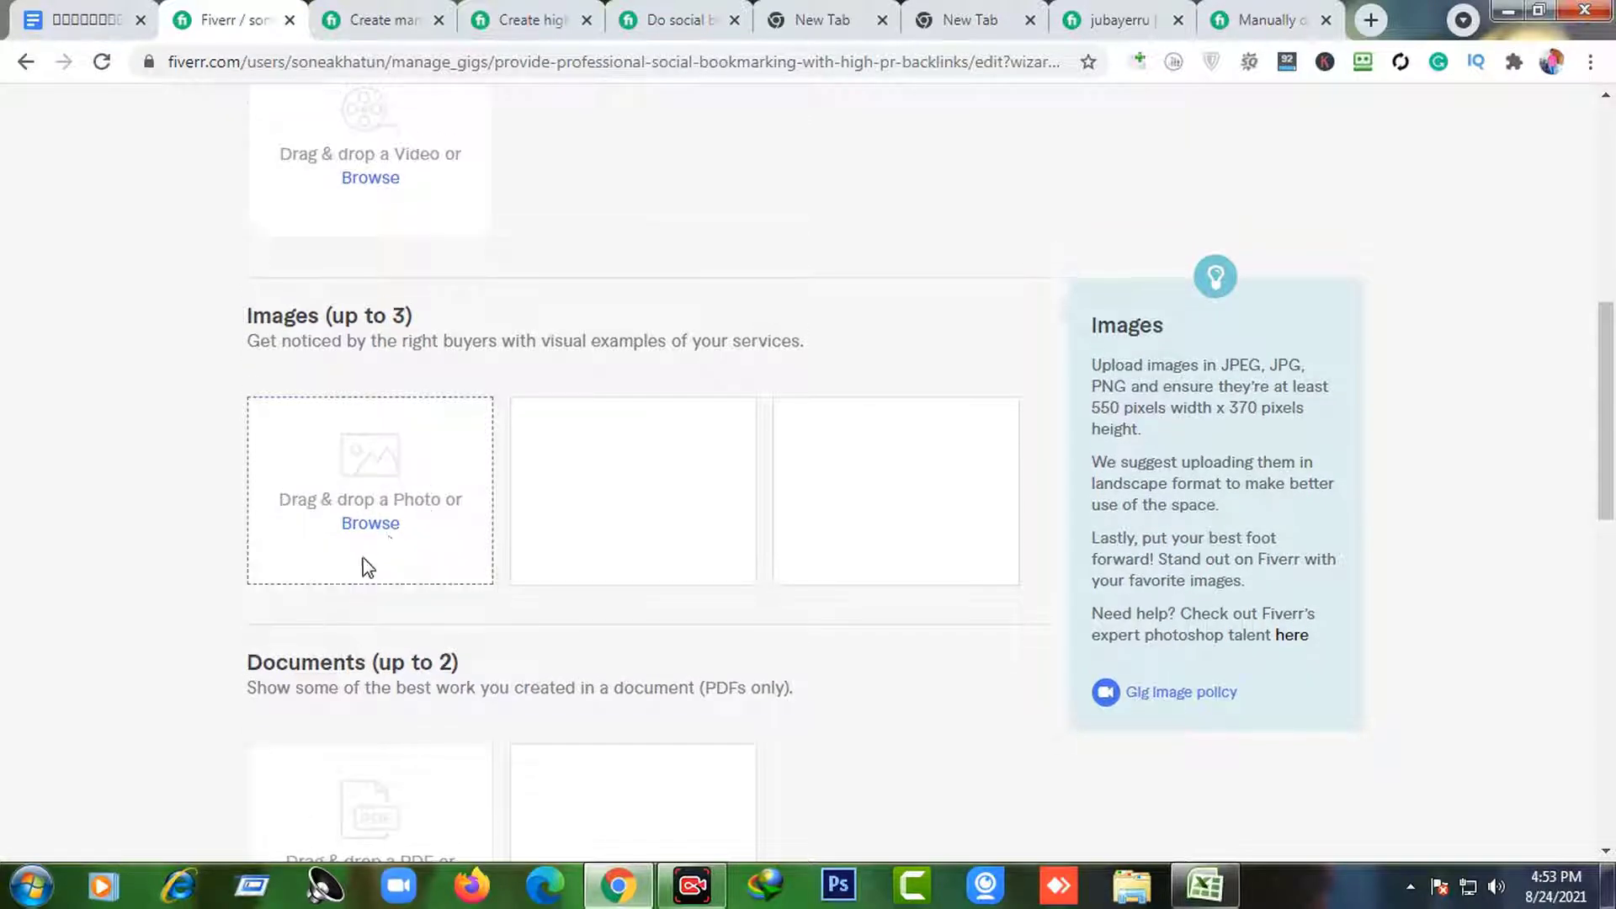
scroll(396, 538, "up", 7)
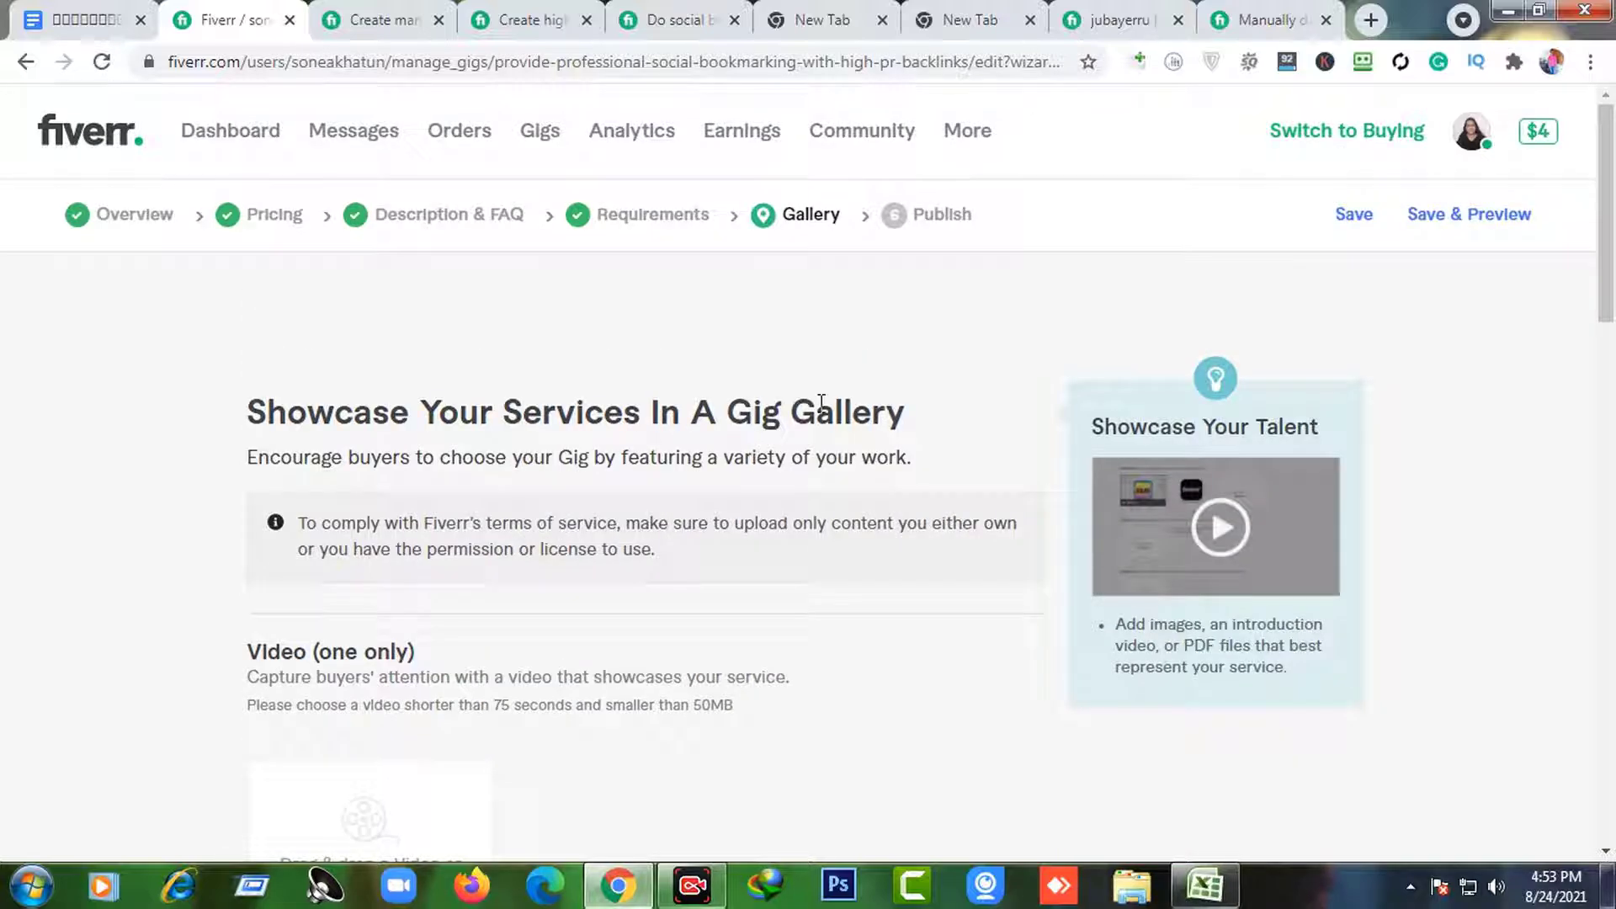
scroll(938, 239, "down", 7)
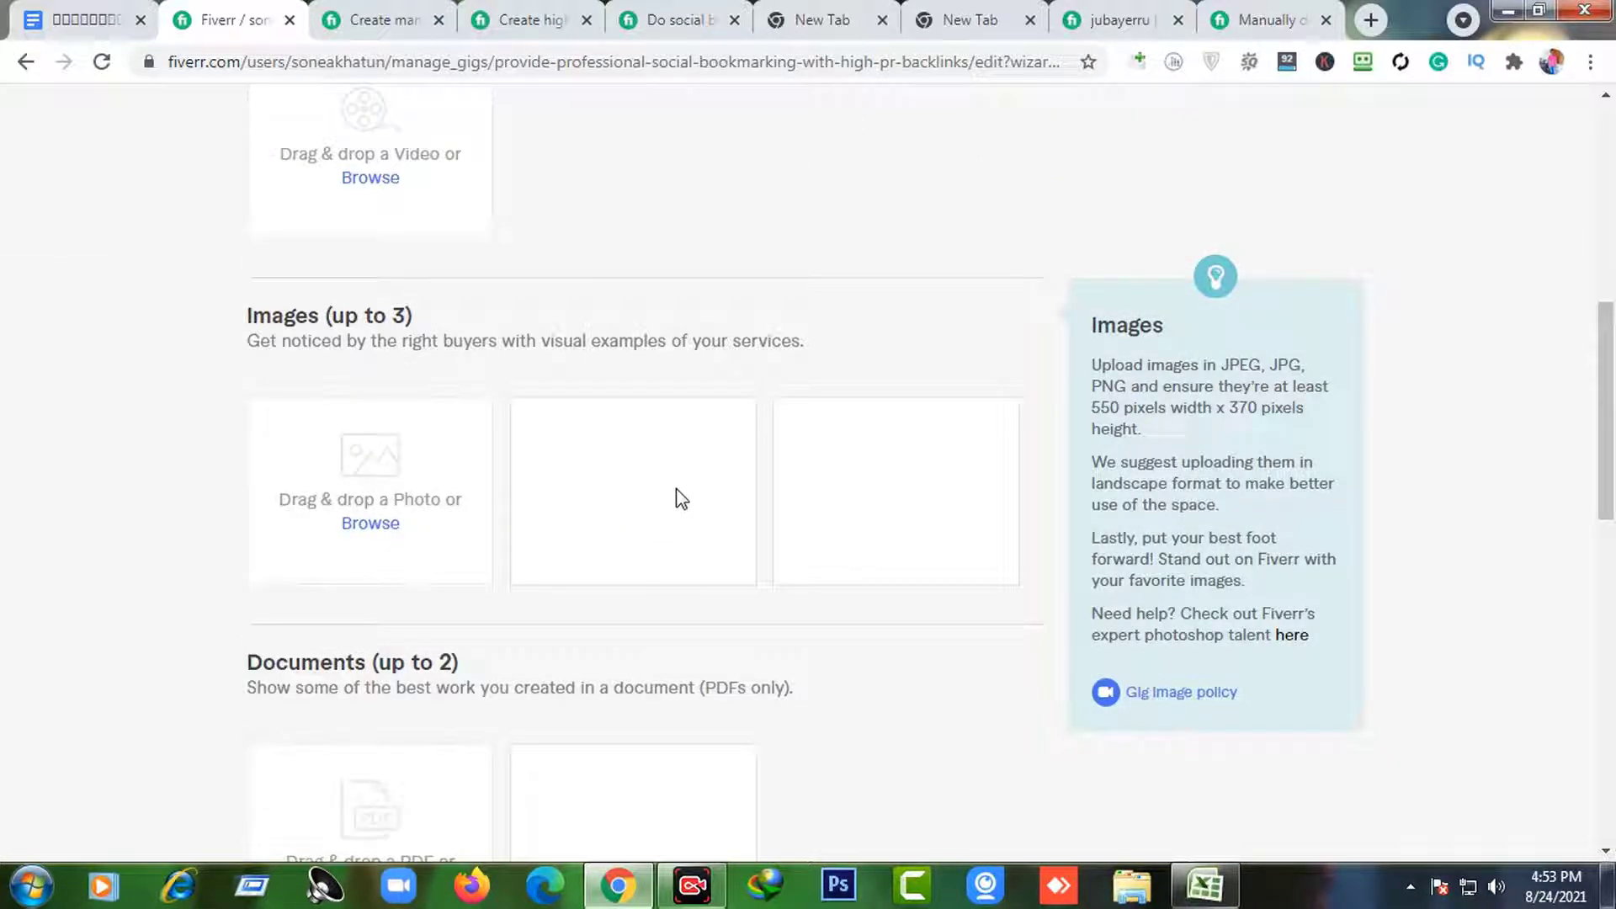
scroll(729, 534, "down", 5)
scroll(982, 660, "up", 12)
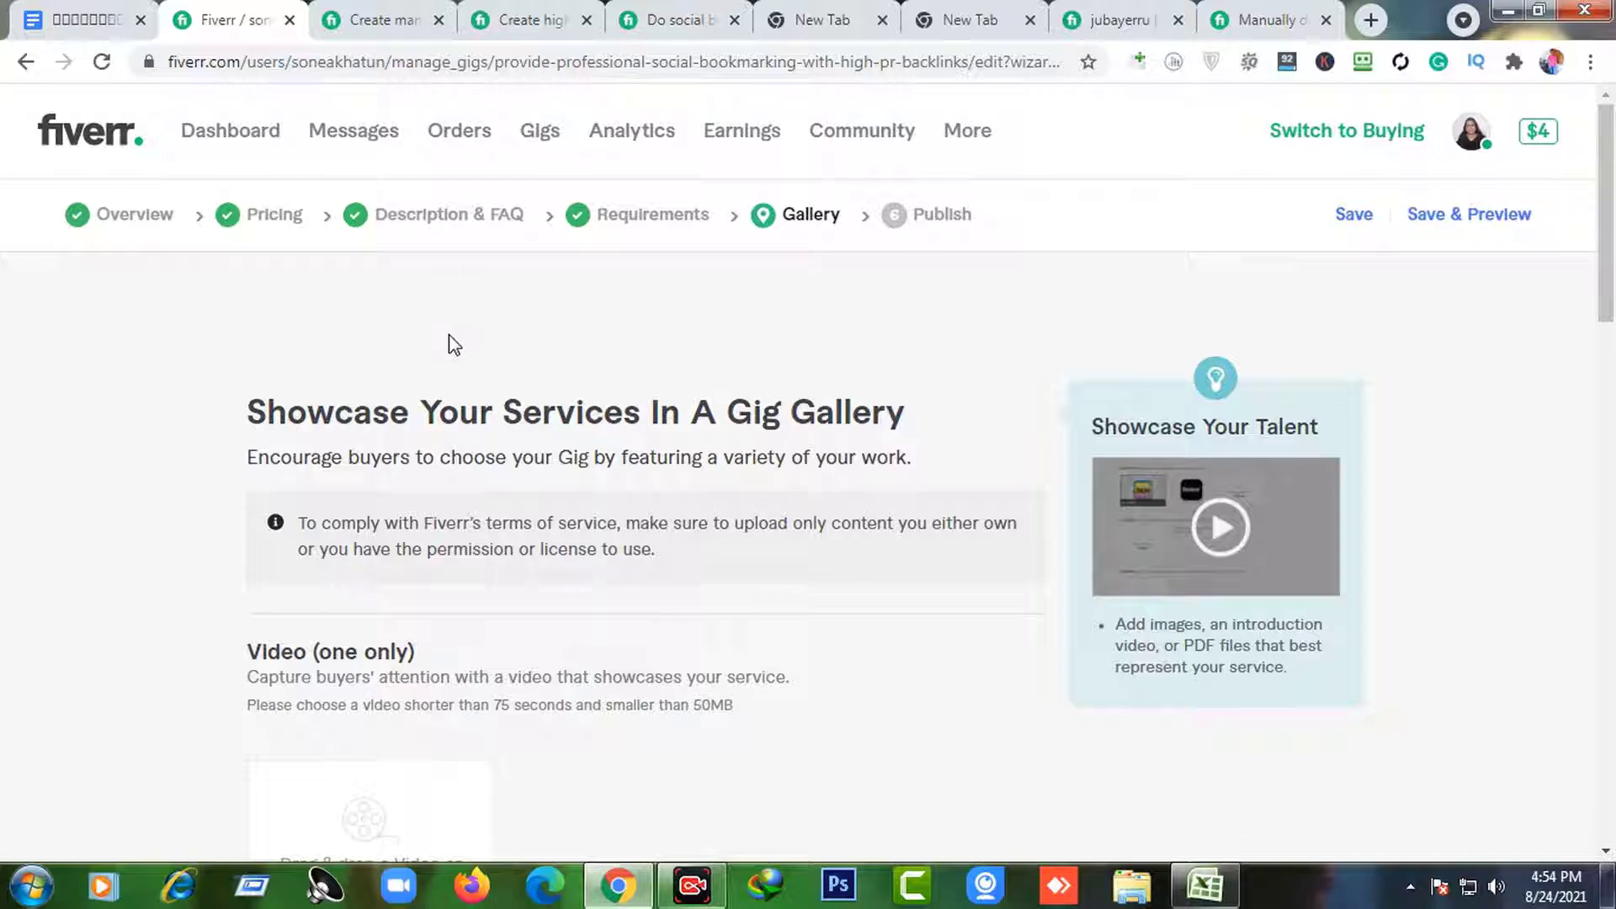
- Go back to the Description & FAQ stage and read through the entire gig description
left_click(407, 217)
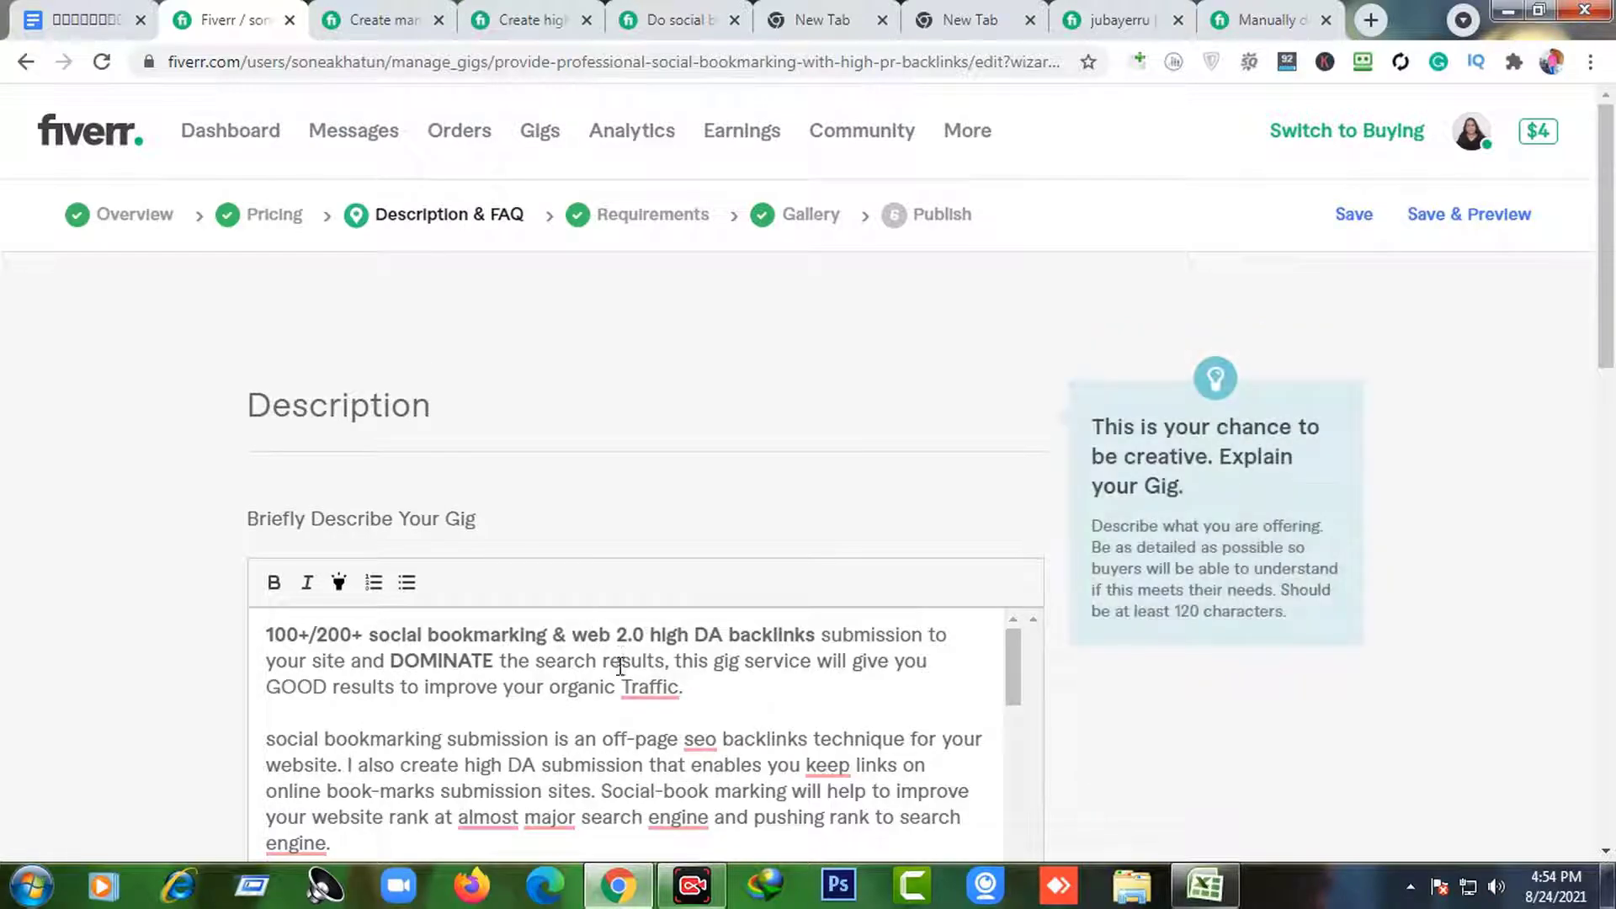
scroll(531, 758, "down", 1)
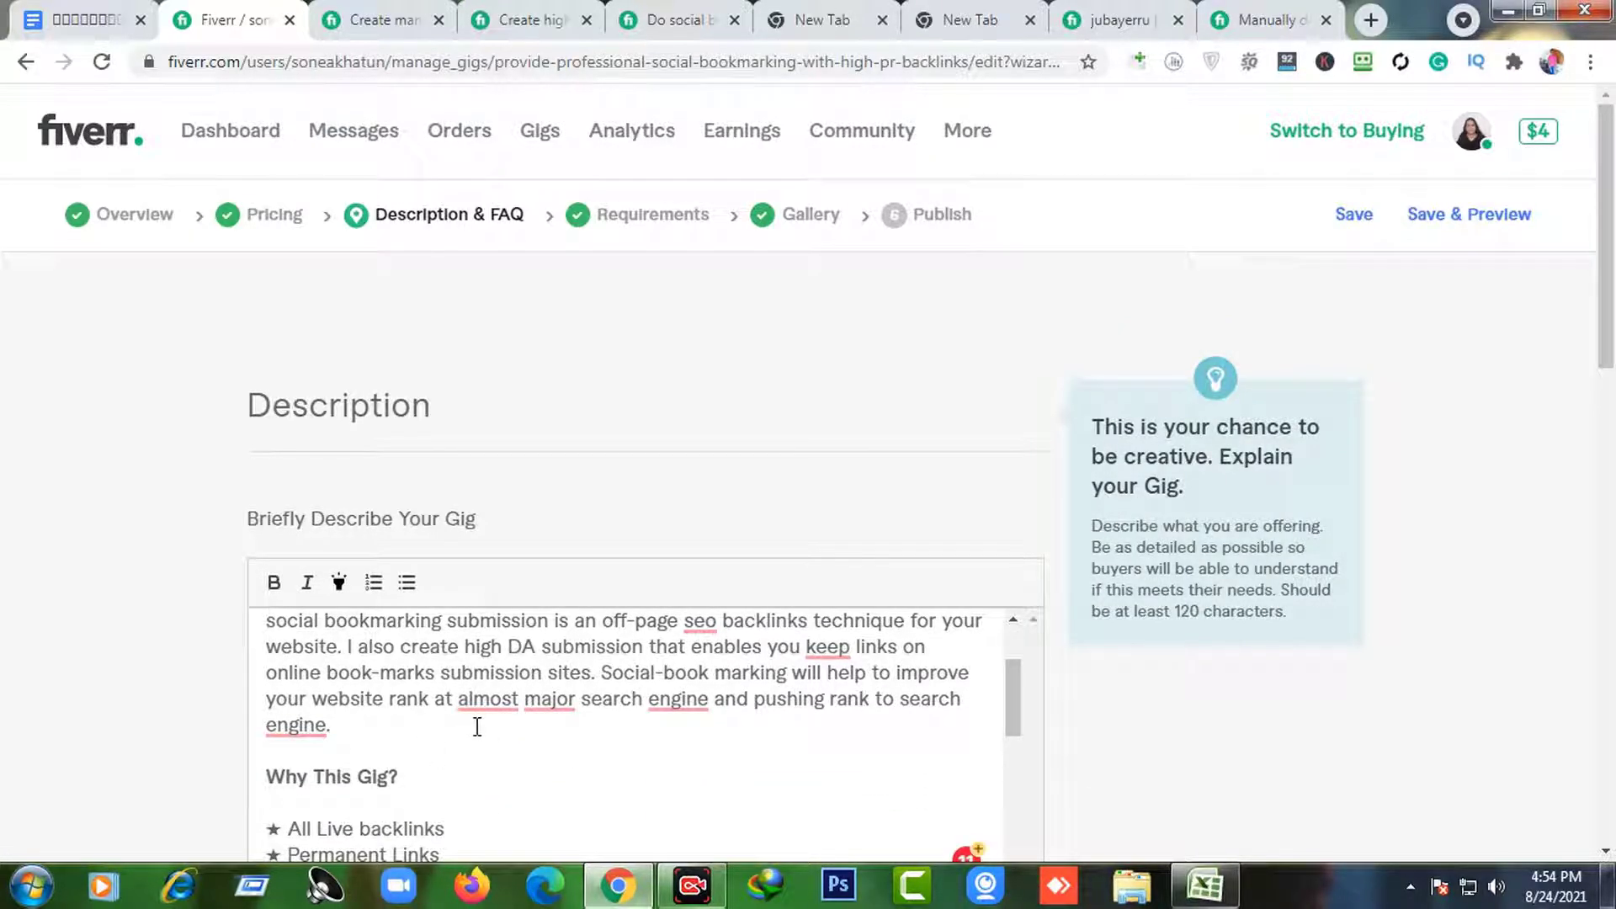
mouse_move(508, 711)
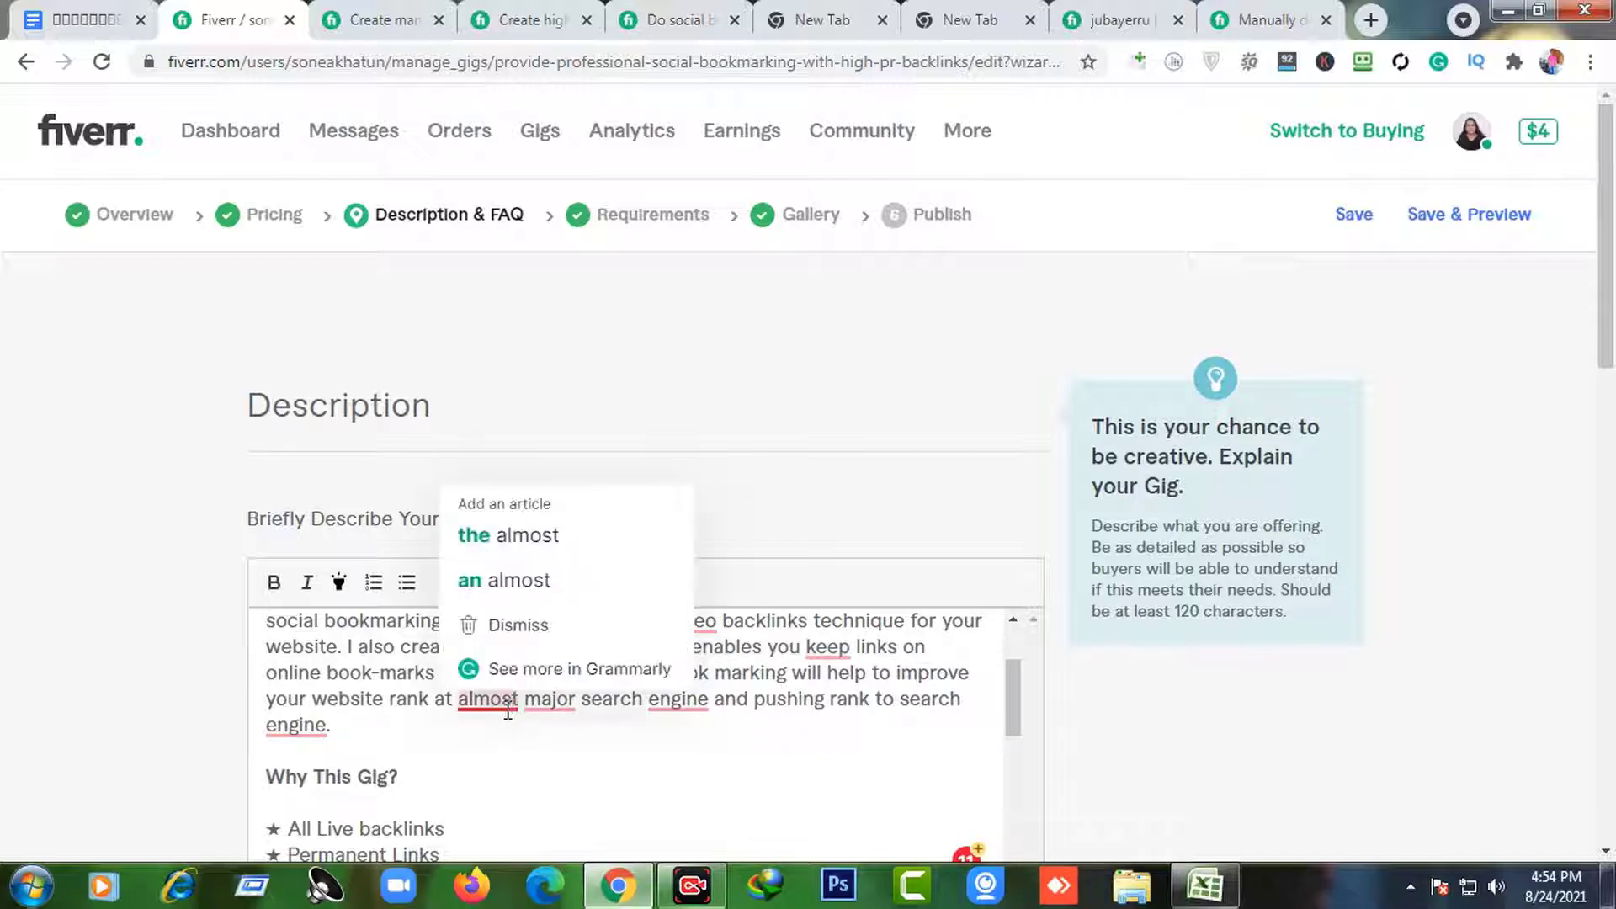
scroll(764, 762, "down", 2)
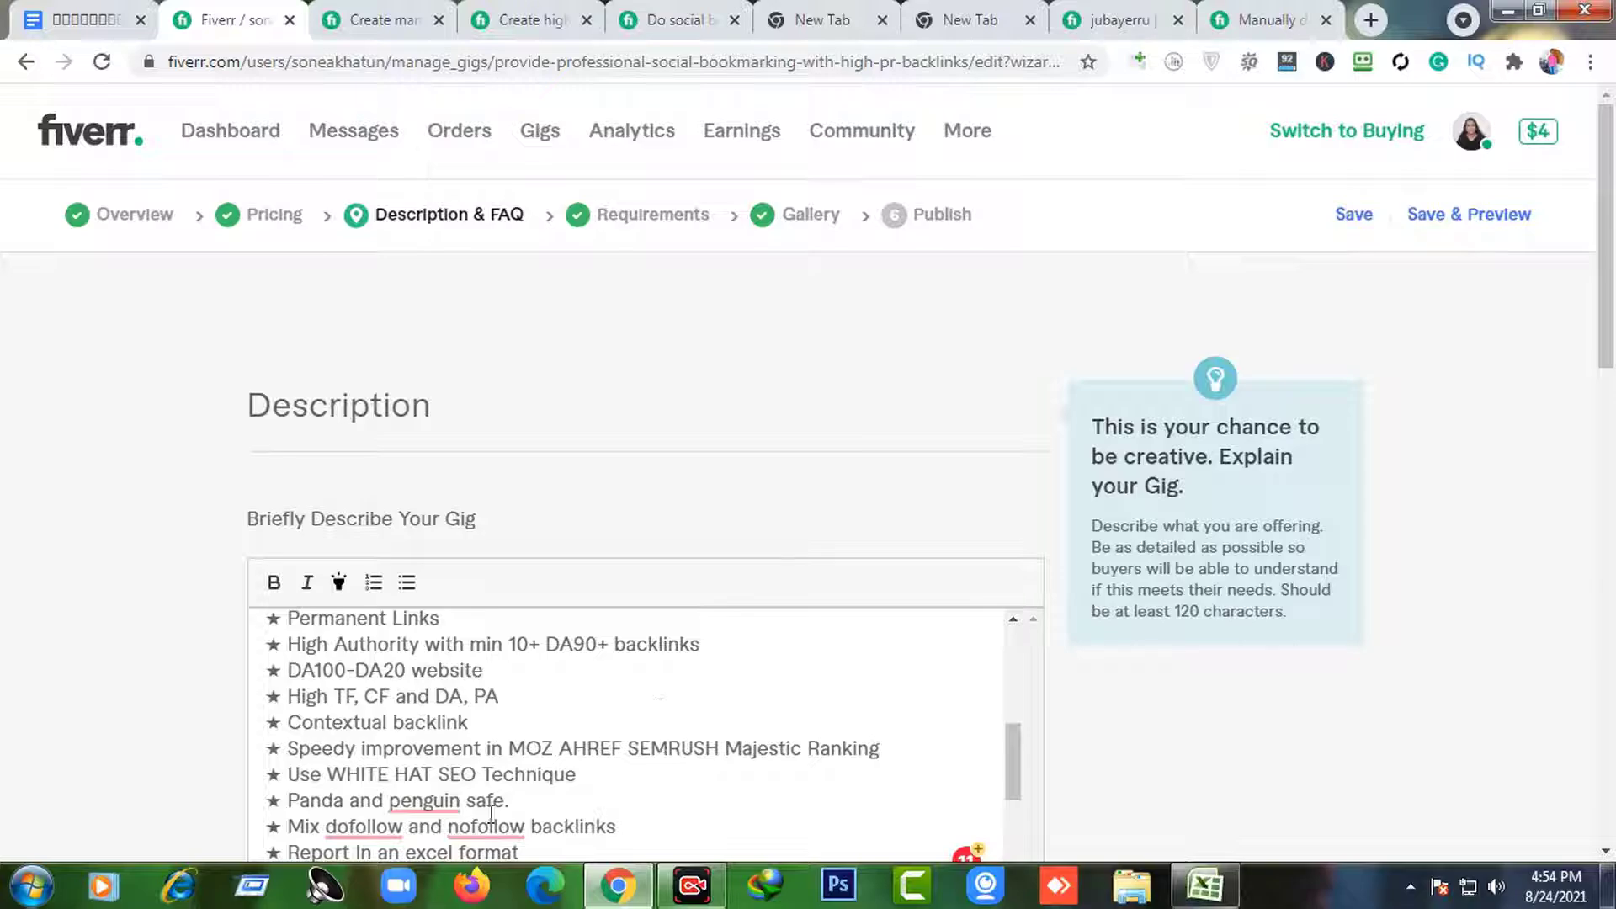
scroll(491, 812, "down", 6)
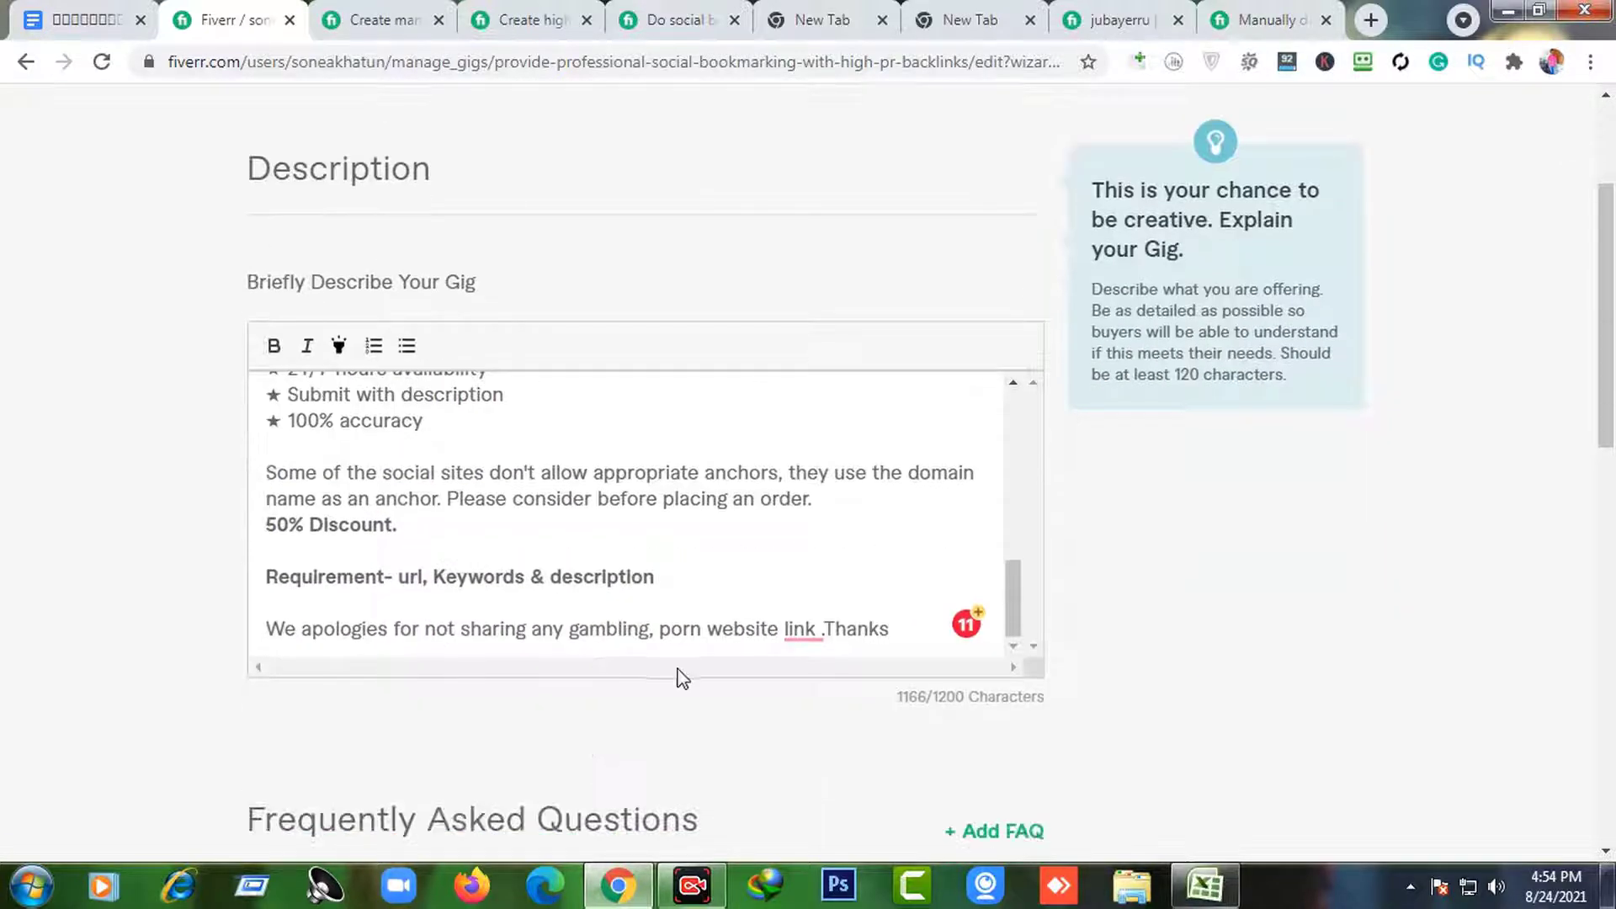
scroll(800, 642, "up", 8)
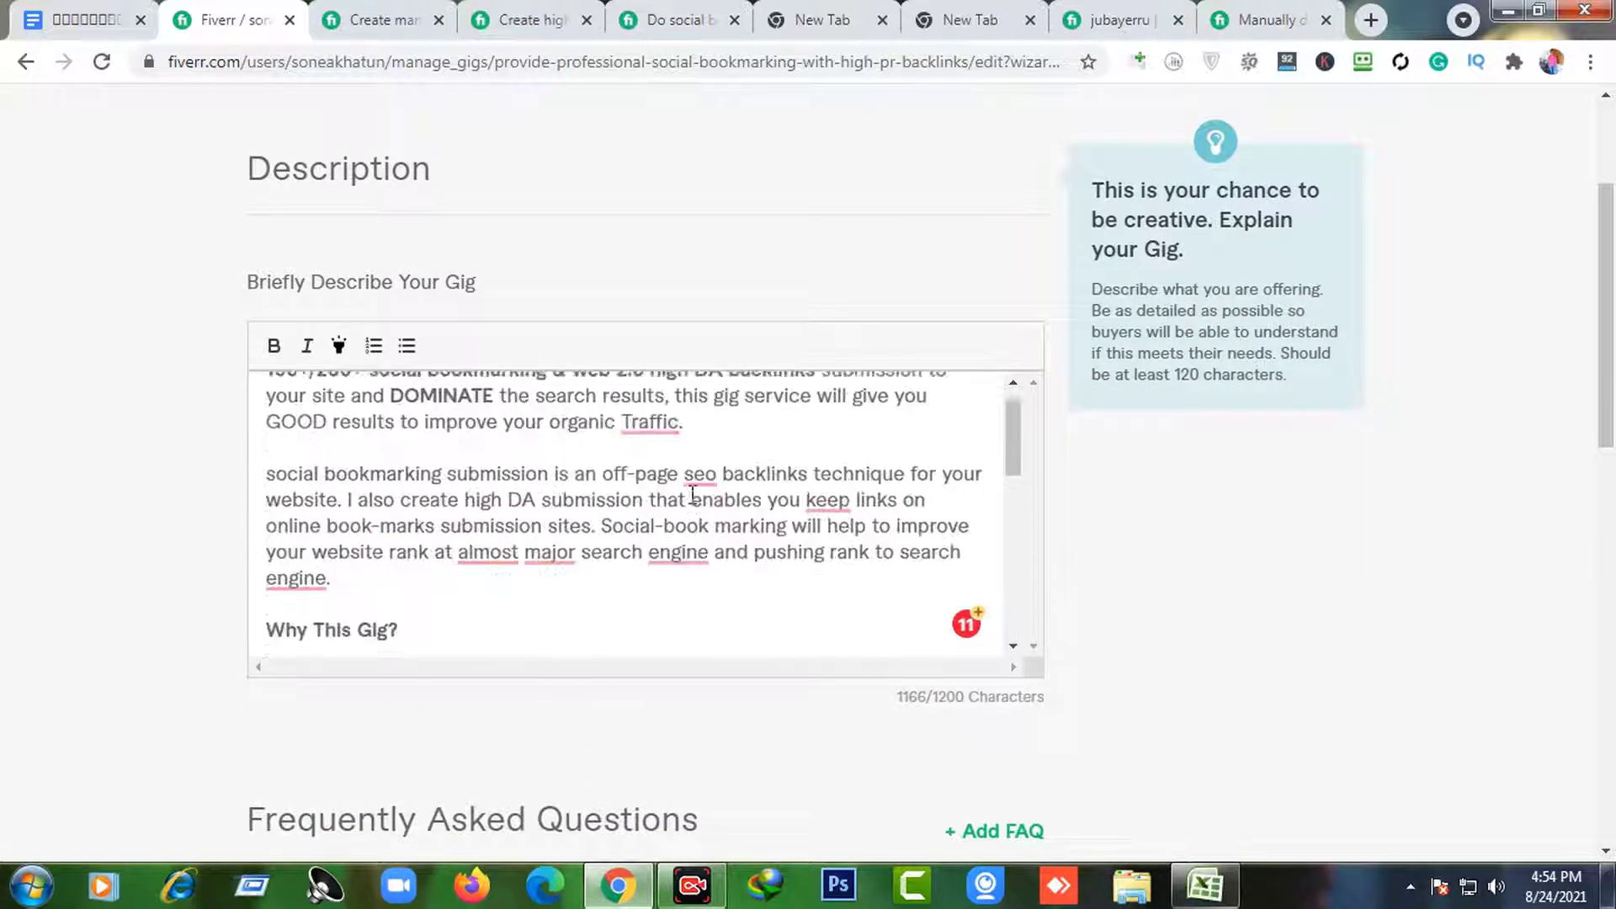
- Go back to the Pricing stage and review the Basic, Standard and Premium package titles and descriptions
left_click(276, 221)
scroll(566, 548, "down", 3)
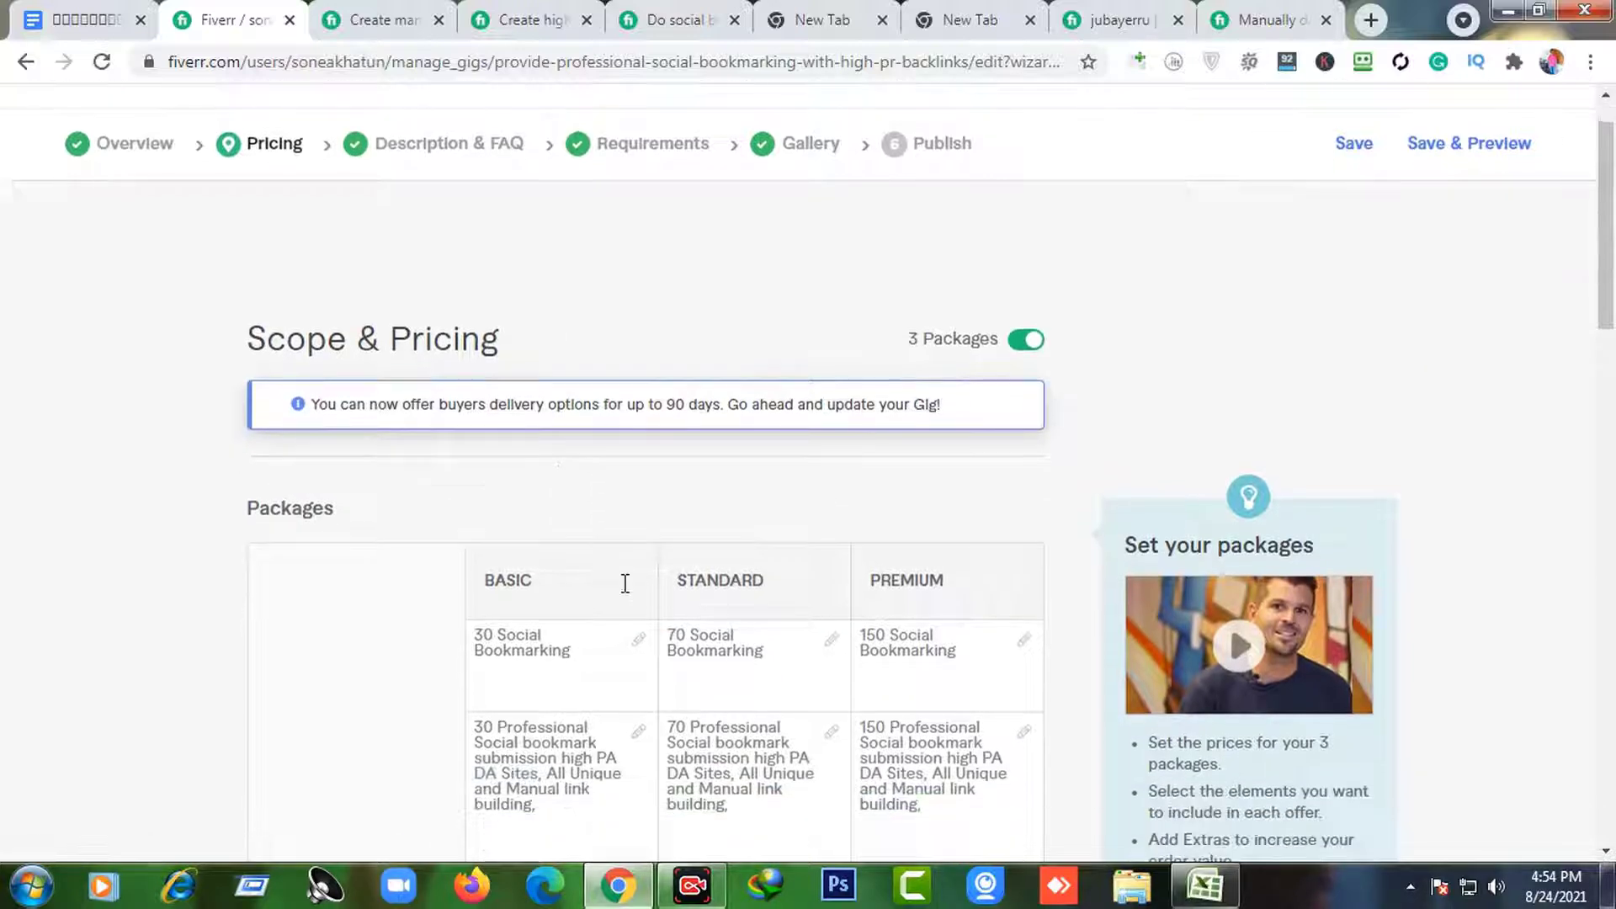
left_click_drag(555, 490, 431, 461)
left_click(472, 548)
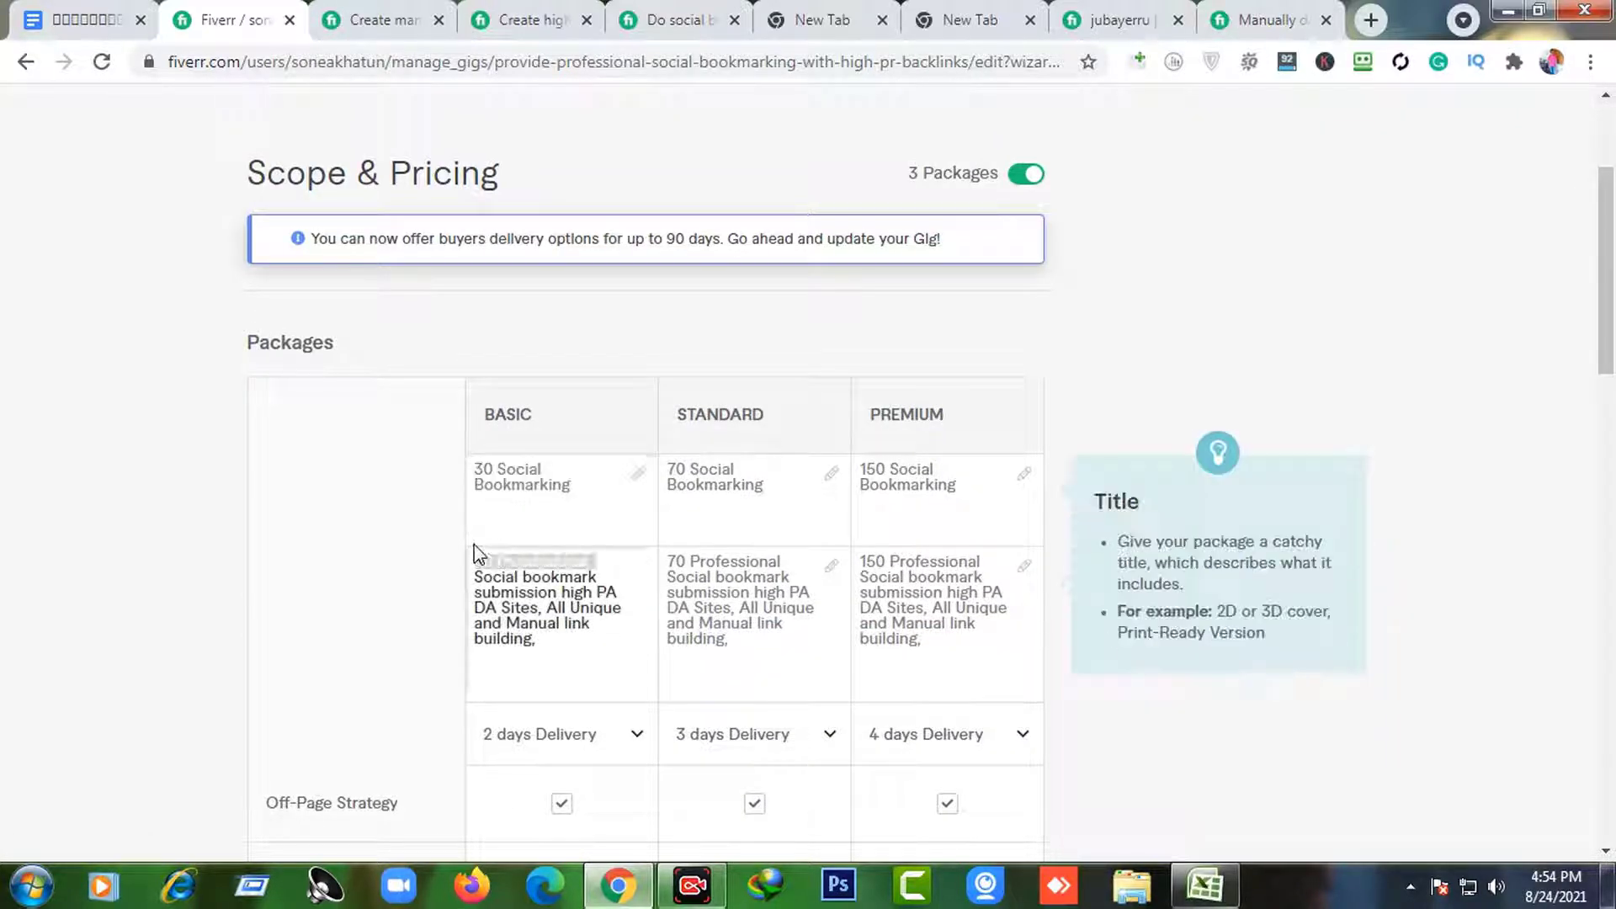
scroll(556, 303, "up", 3)
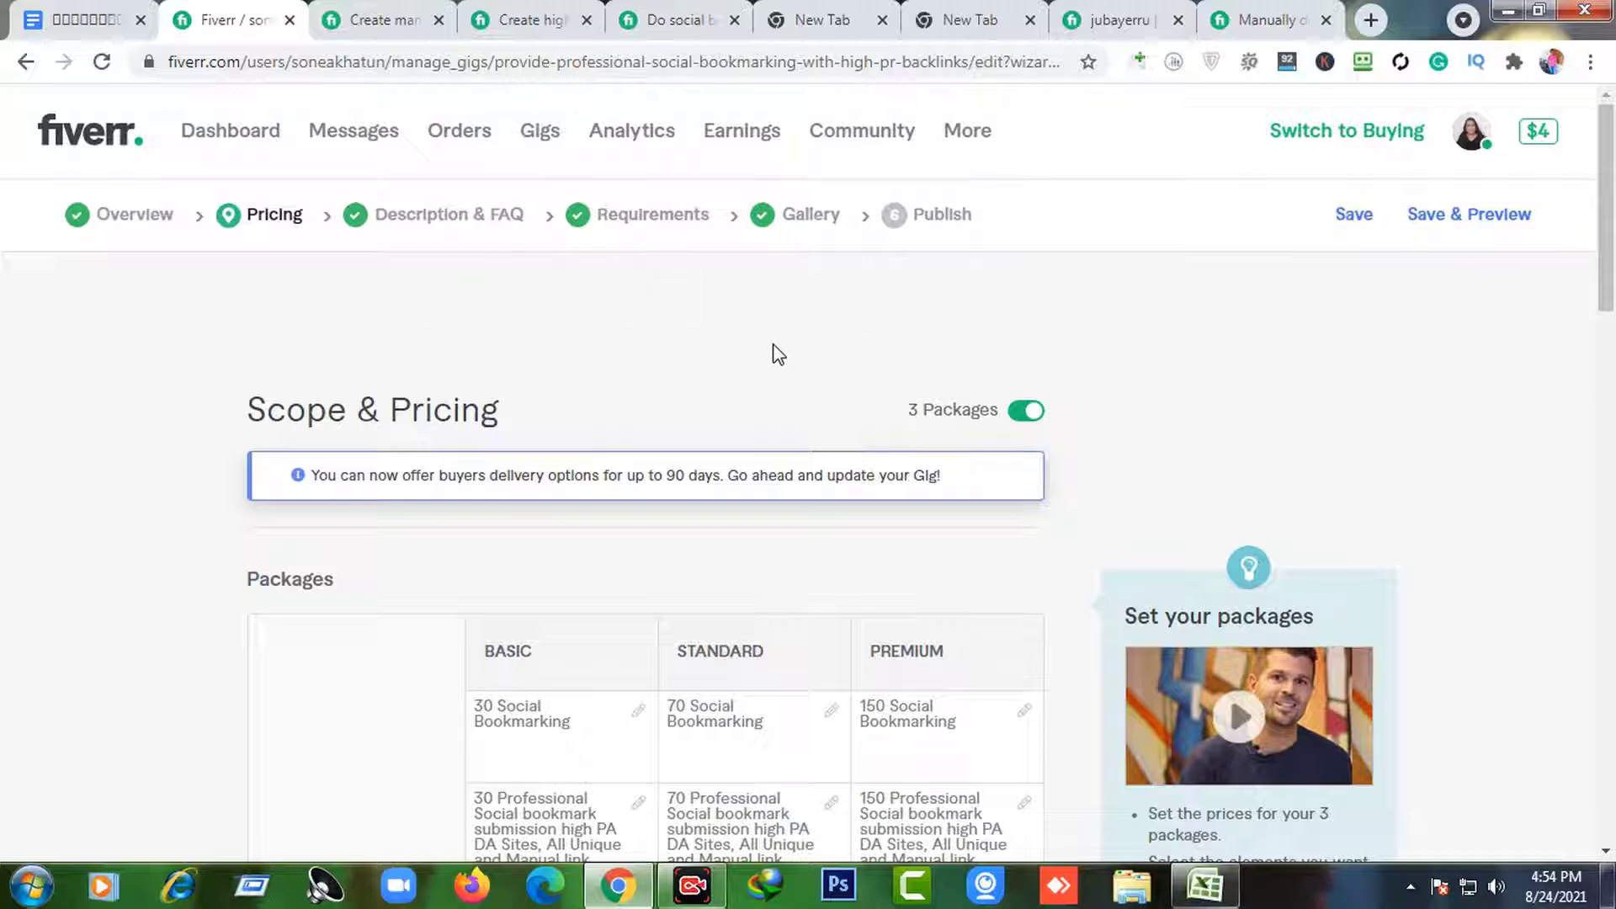
- Return to the Gallery stage and check the image upload section
left_click(806, 215)
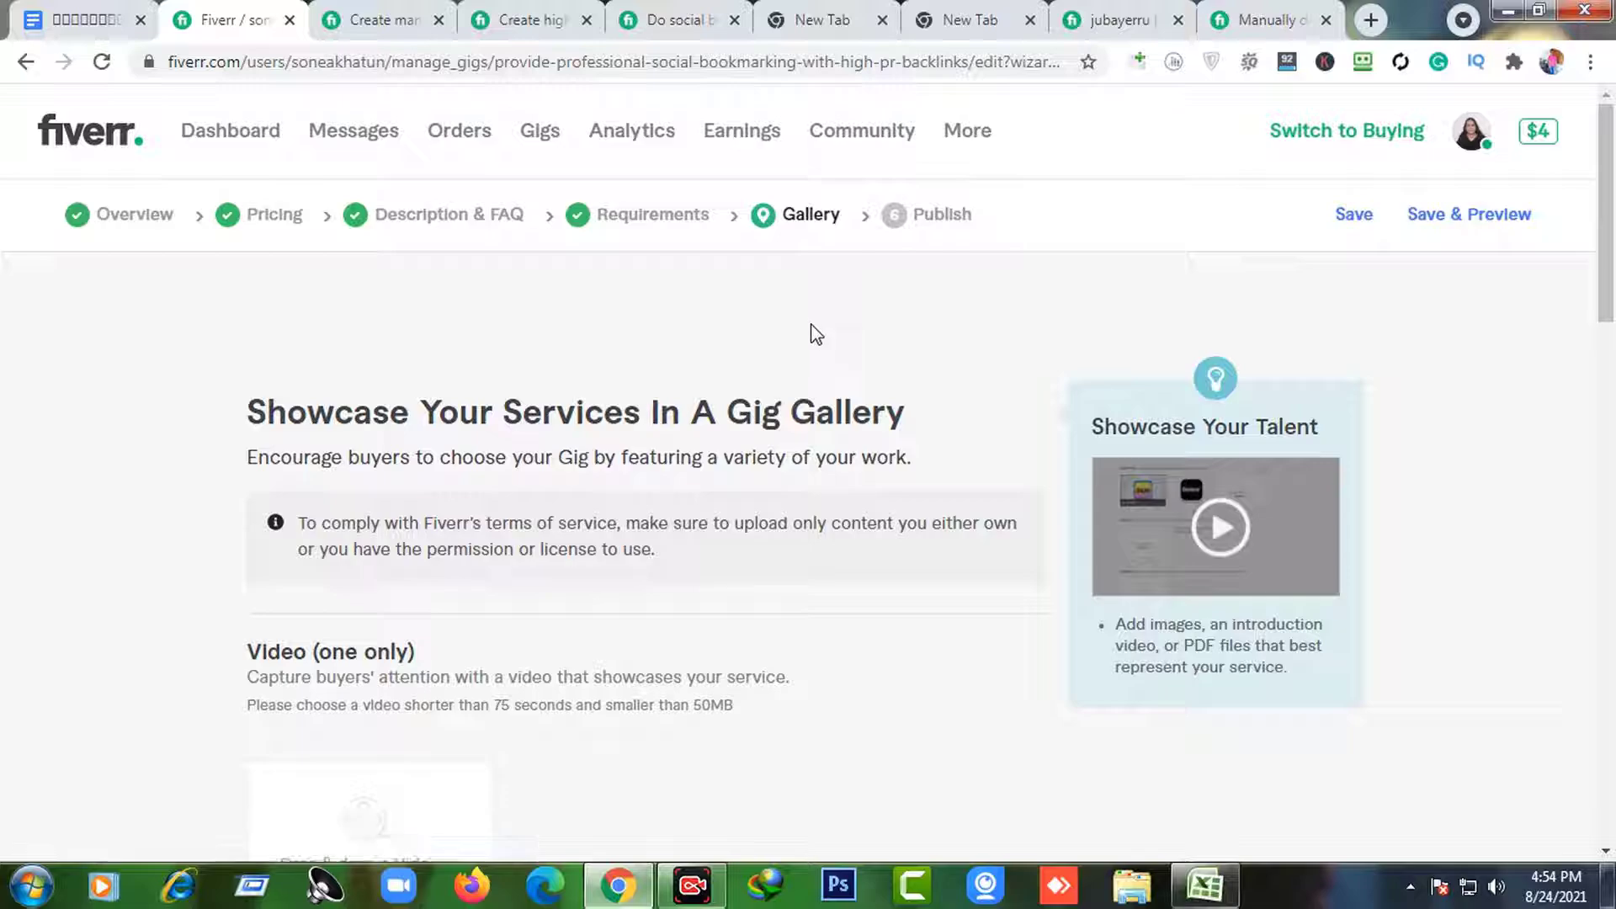
scroll(813, 333, "down", 5)
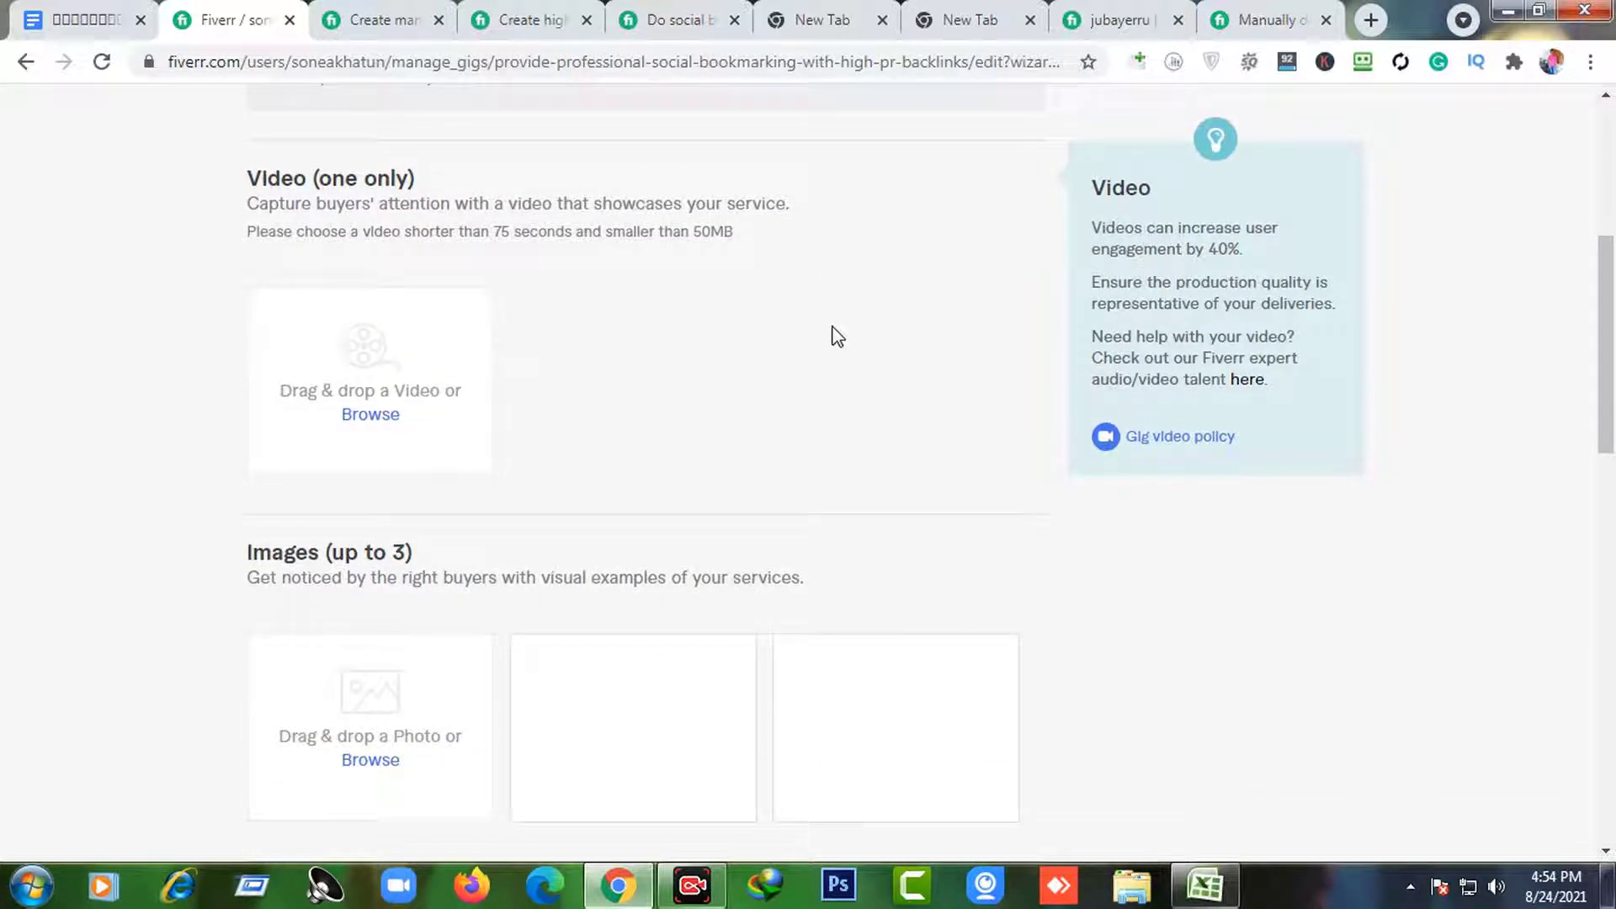
scroll(811, 318, "down", 3)
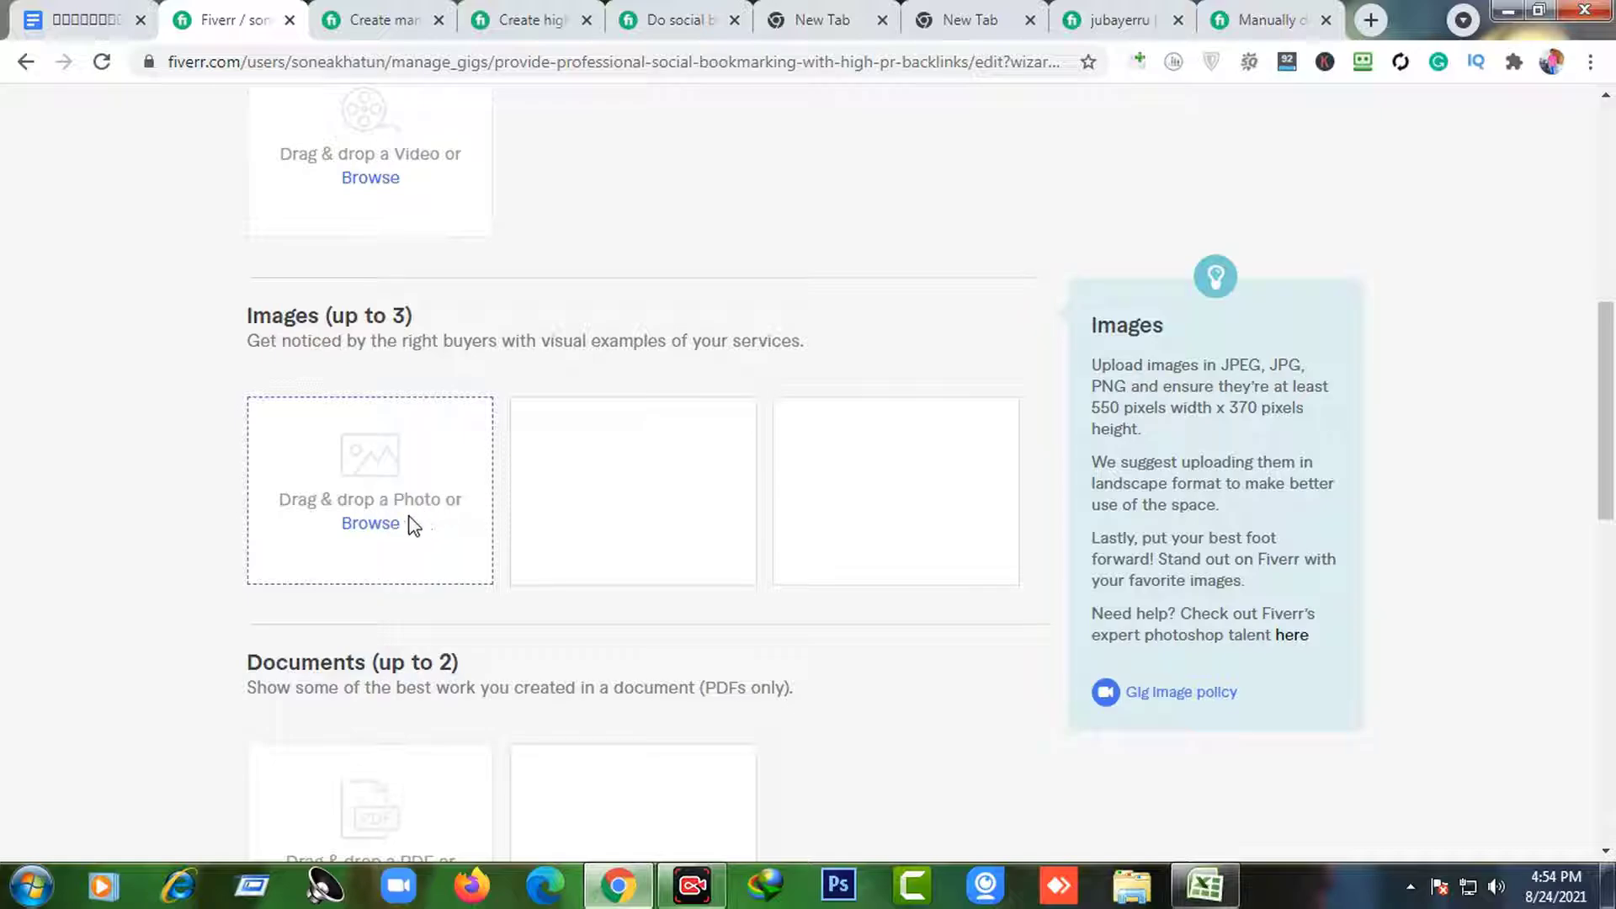
- Switch to Canva in a new browser tab and open the existing "SEO #NO1" design
left_click(1371, 19)
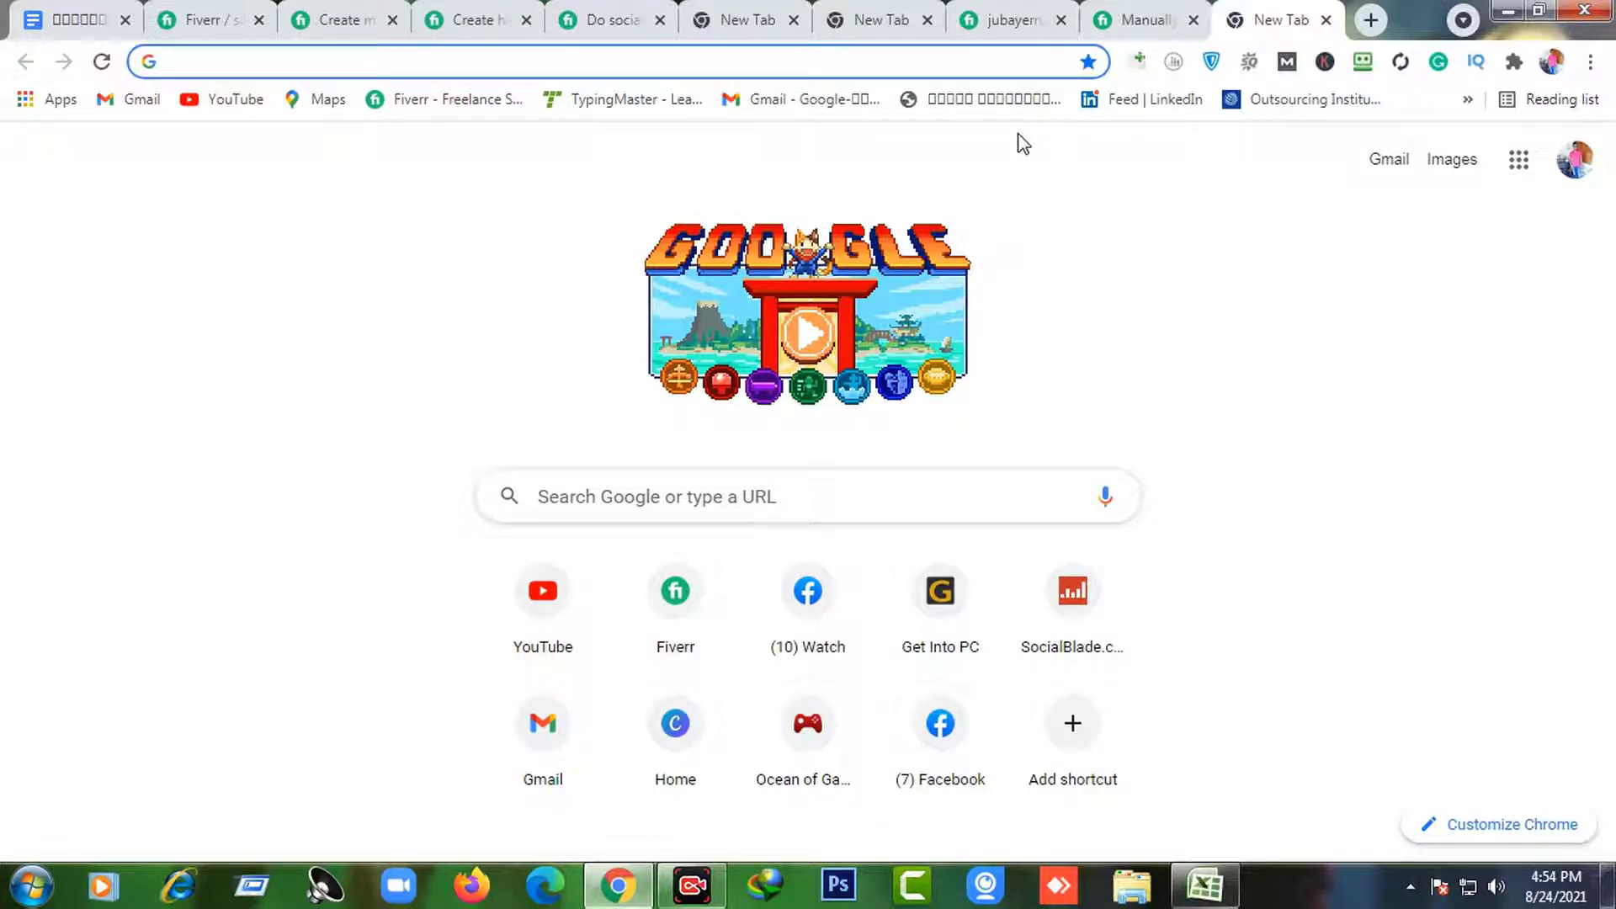
type("canv")
key("Return")
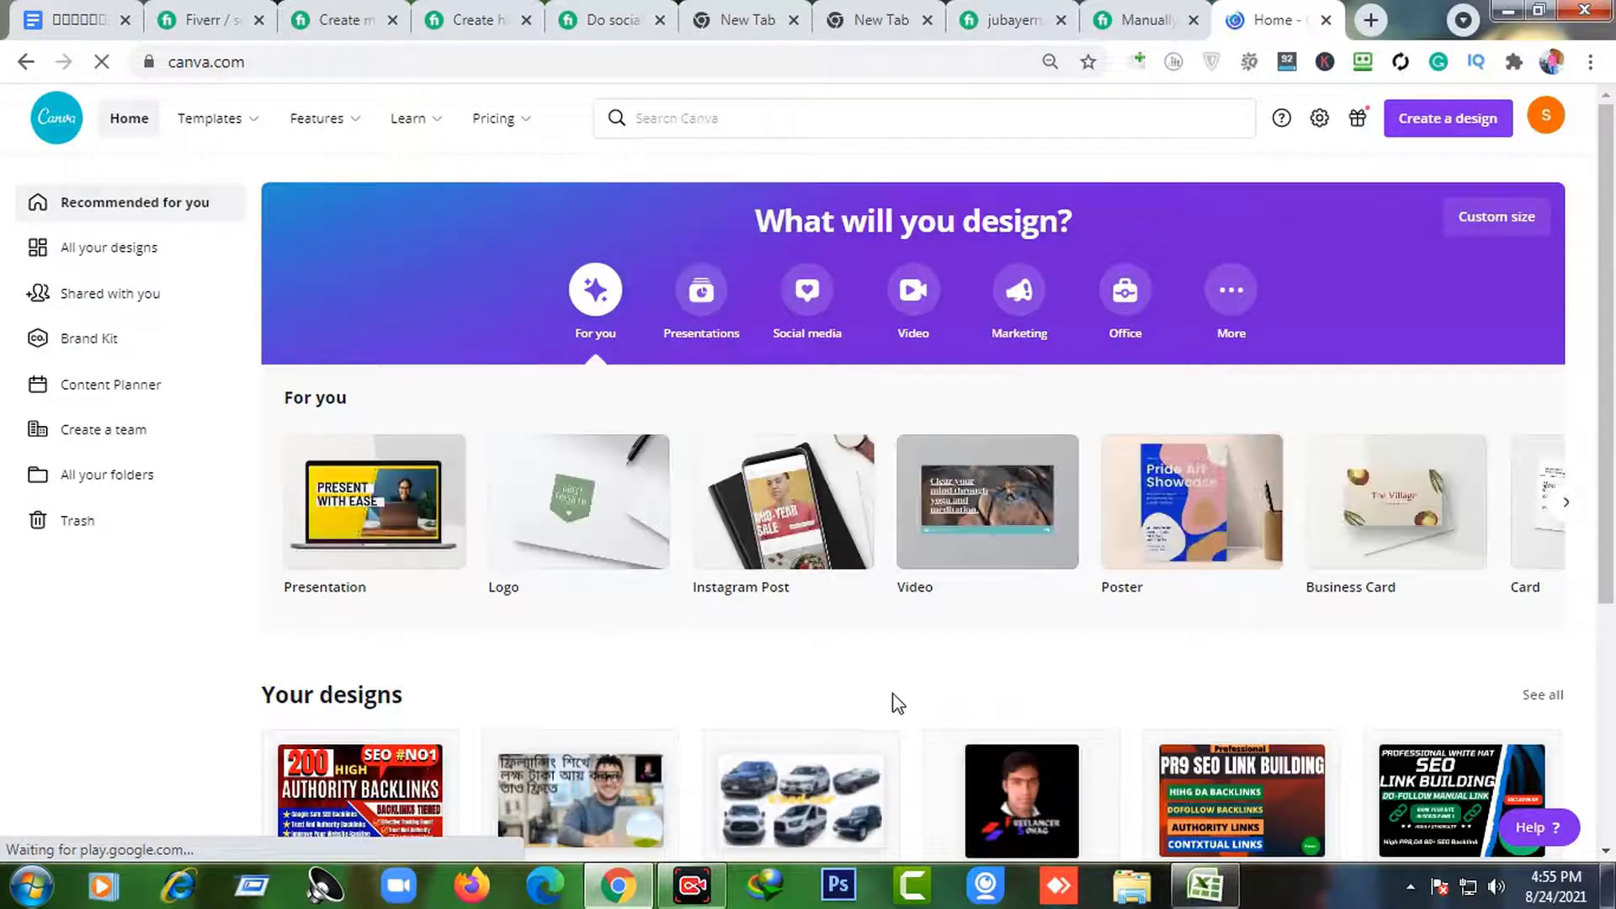
scroll(866, 721, "down", 3)
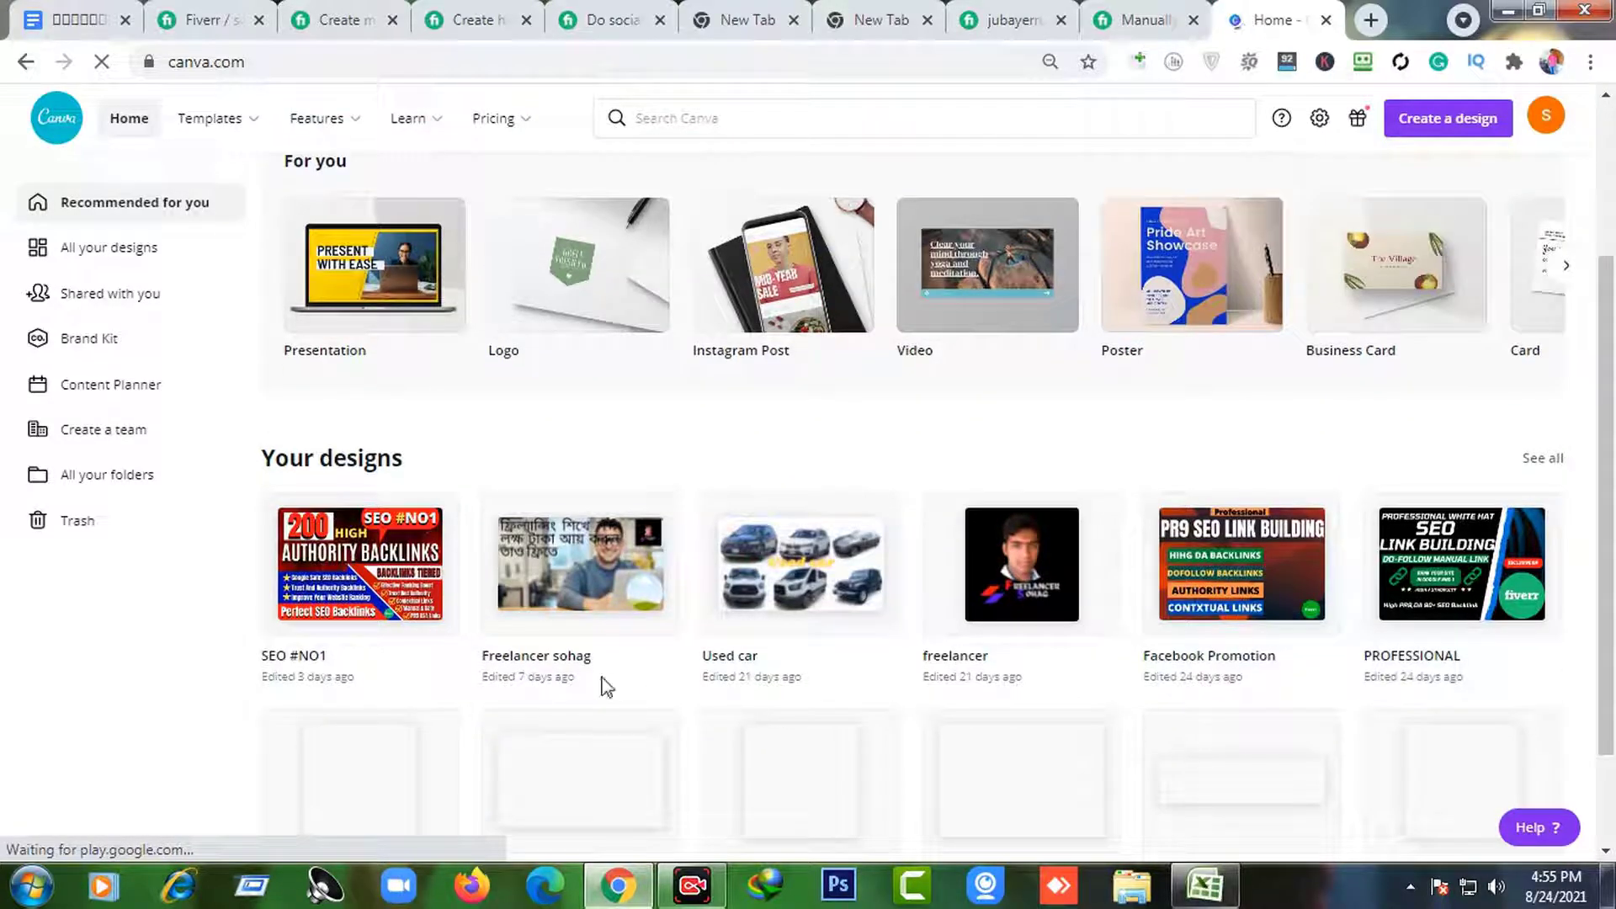
left_click(387, 569)
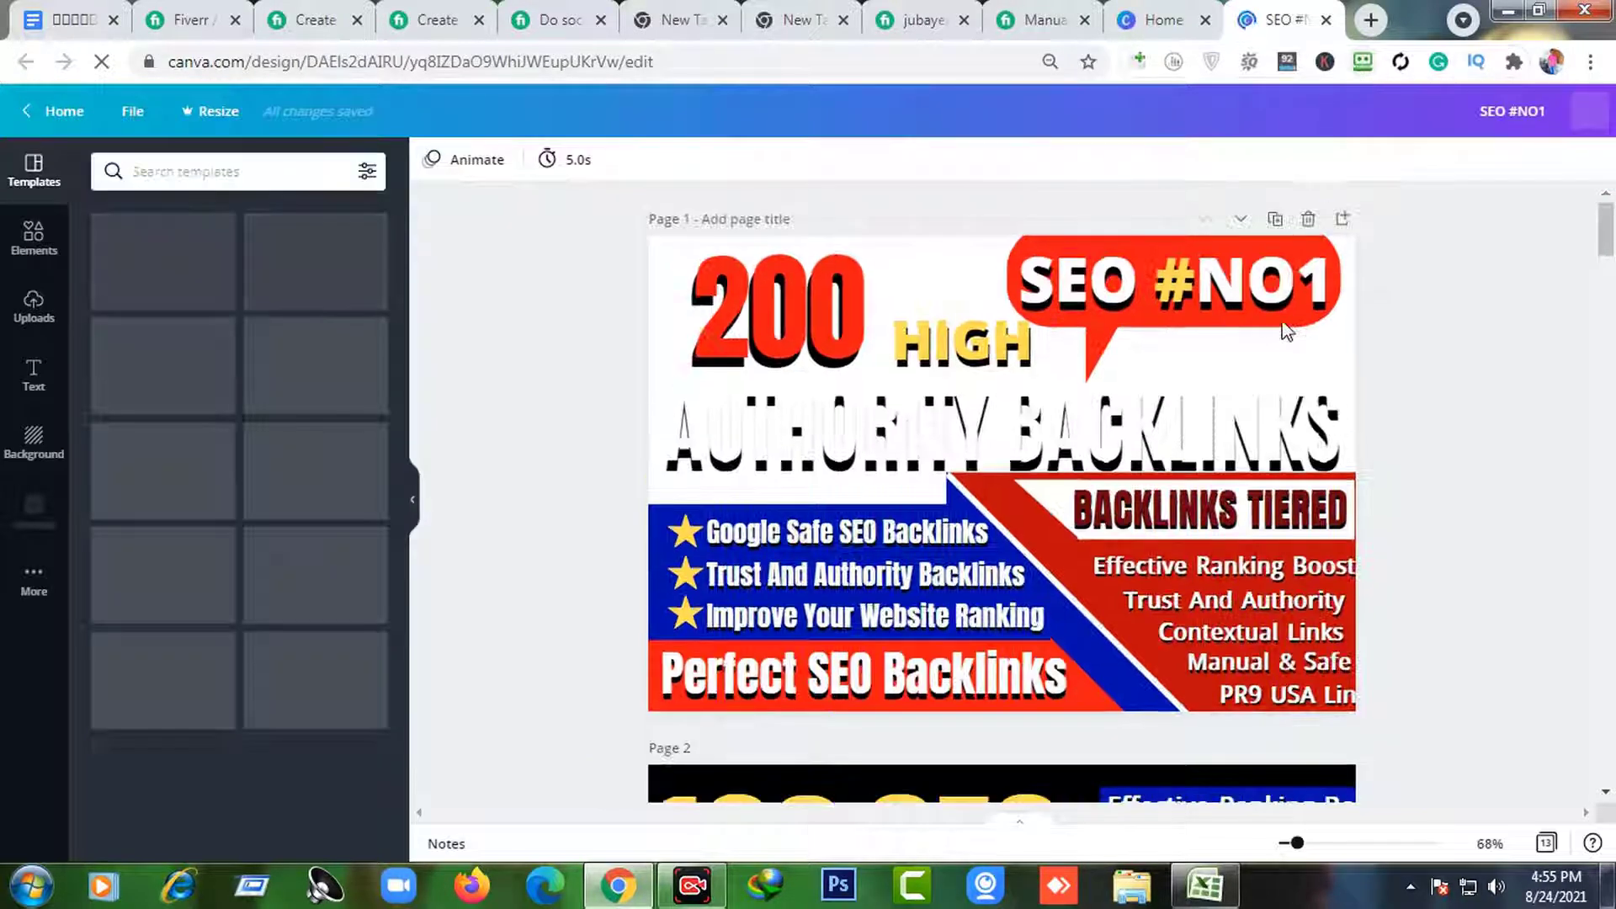
- Browse the design's pages for a suitable gig image and duplicate page 7, the "120 USA PR9 SEO Backlinks" banner
scroll(1400, 404, "down", 1)
scroll(1399, 404, "down", 20)
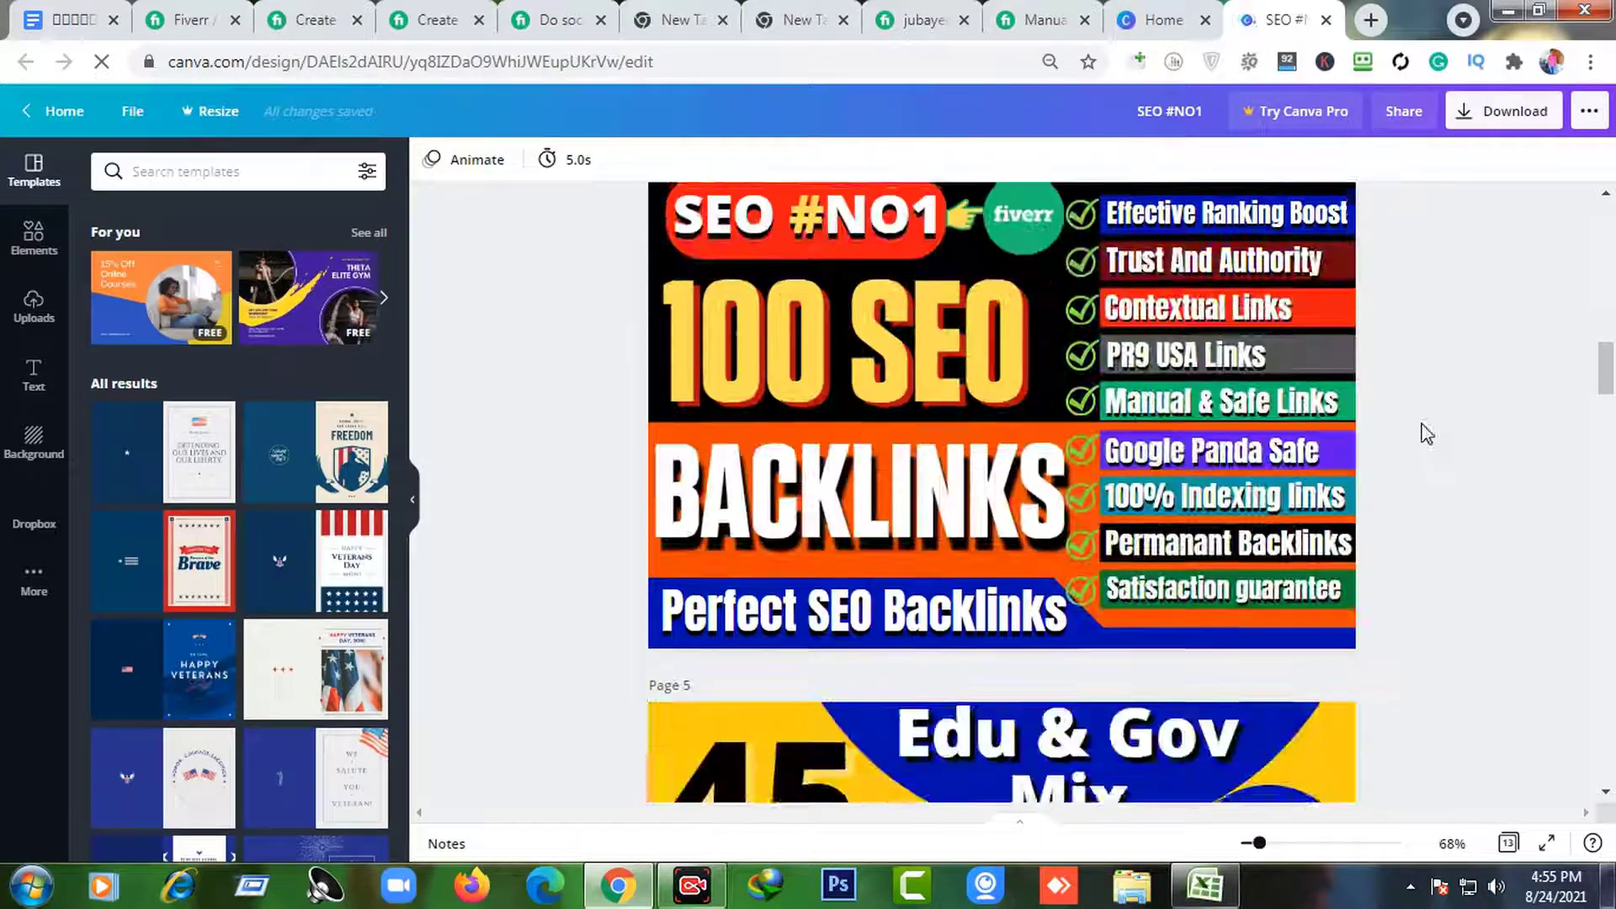
scroll(1374, 444, "down", 20)
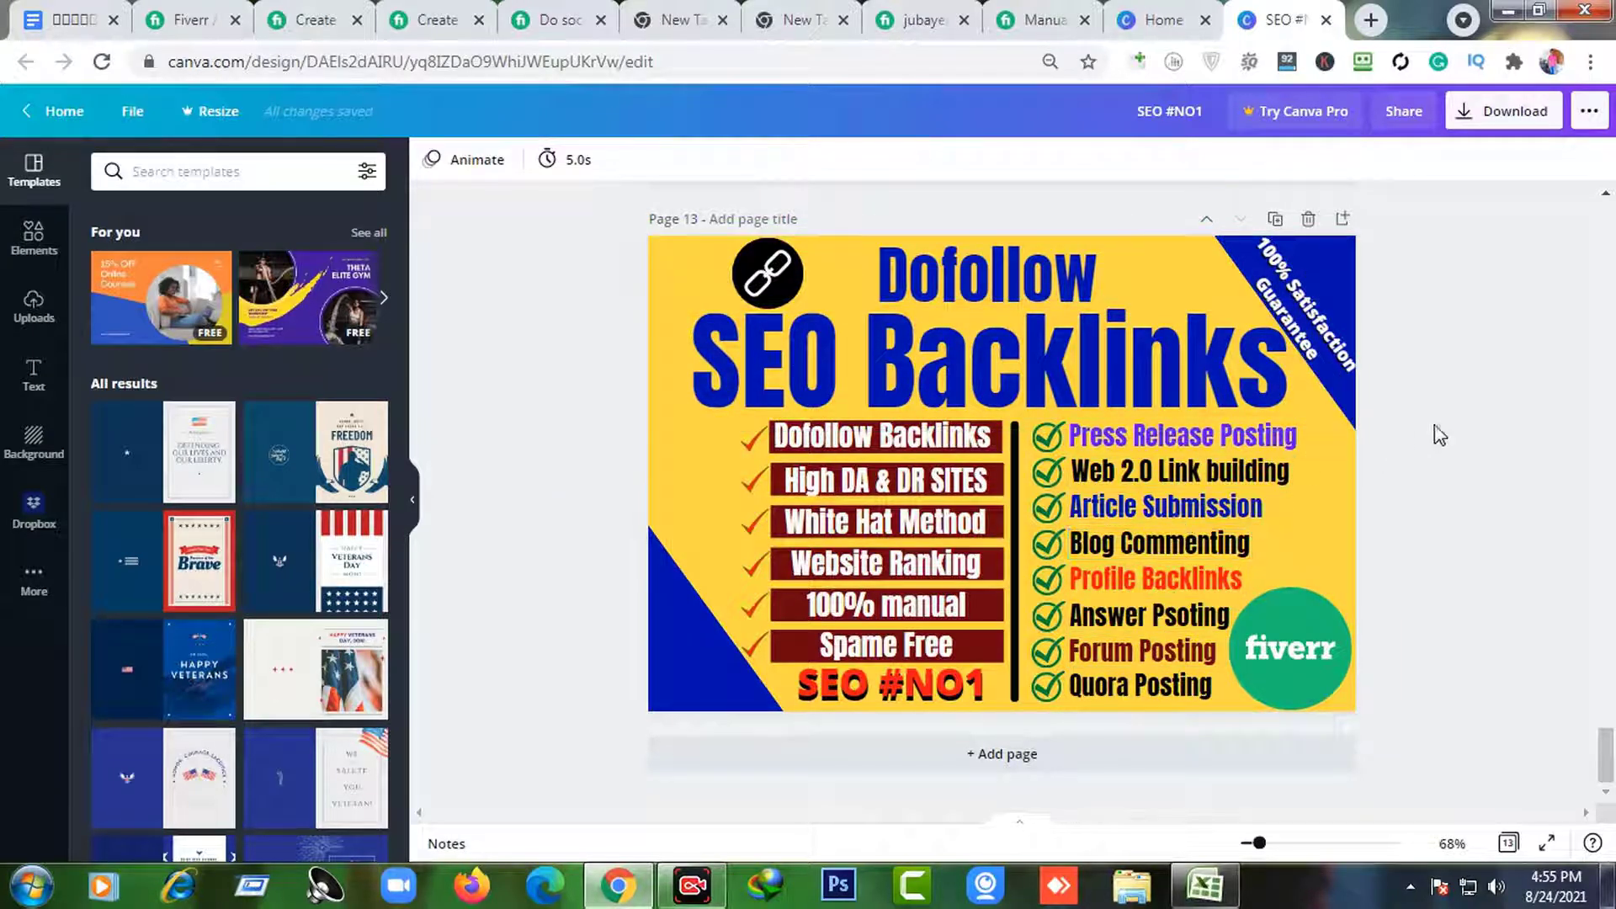
scroll(911, 419, "up", 5)
scroll(910, 419, "up", 10)
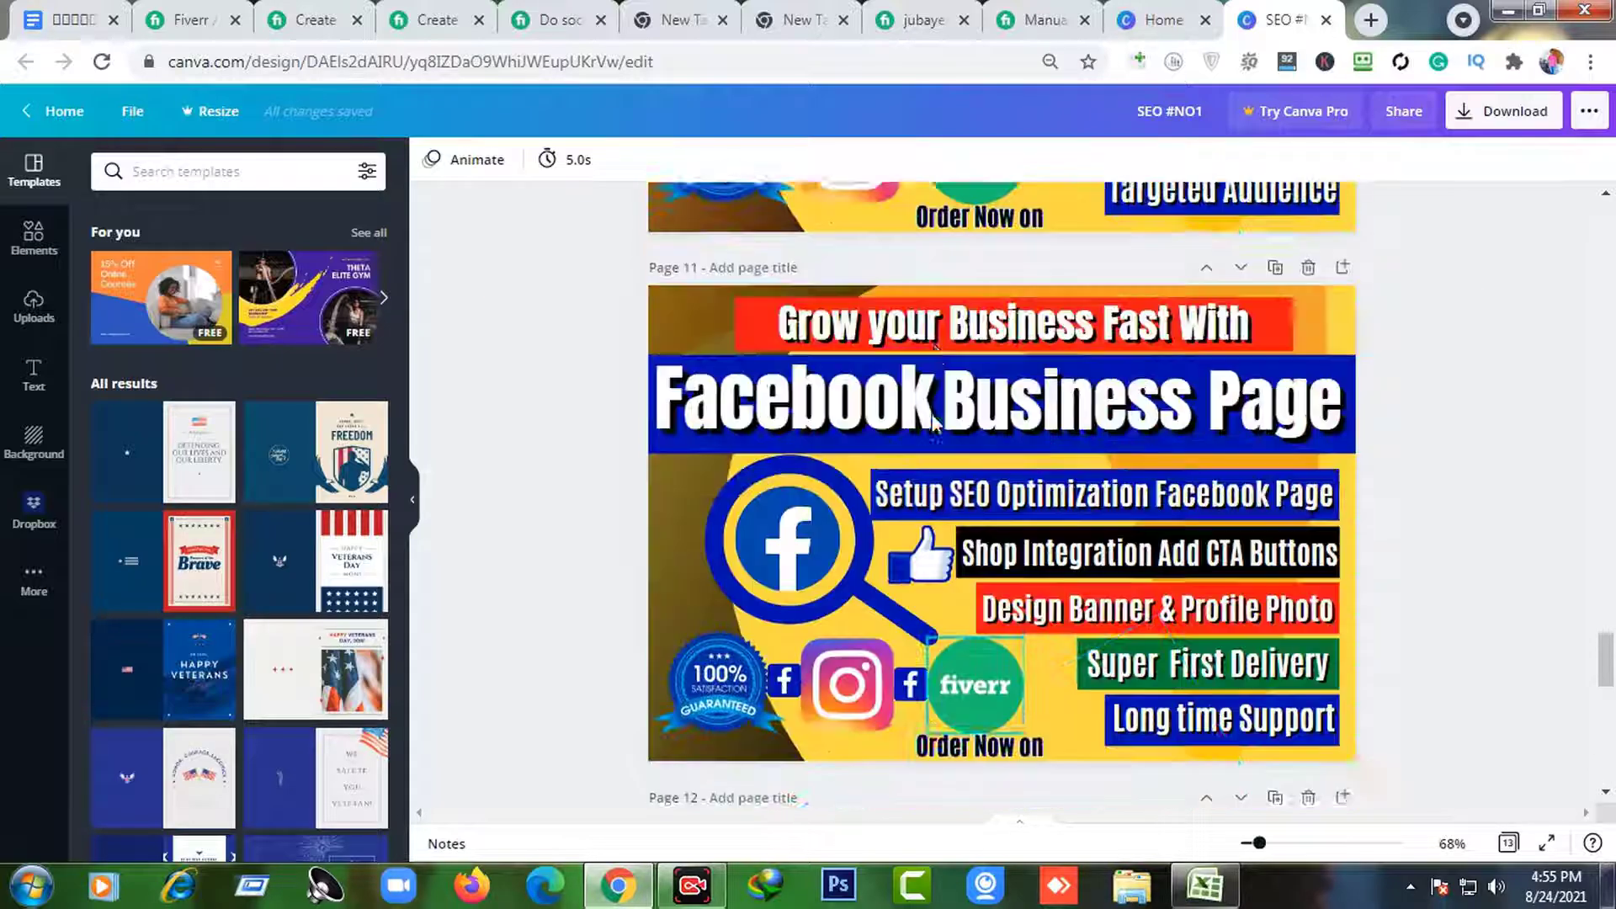
scroll(934, 424, "up", 10)
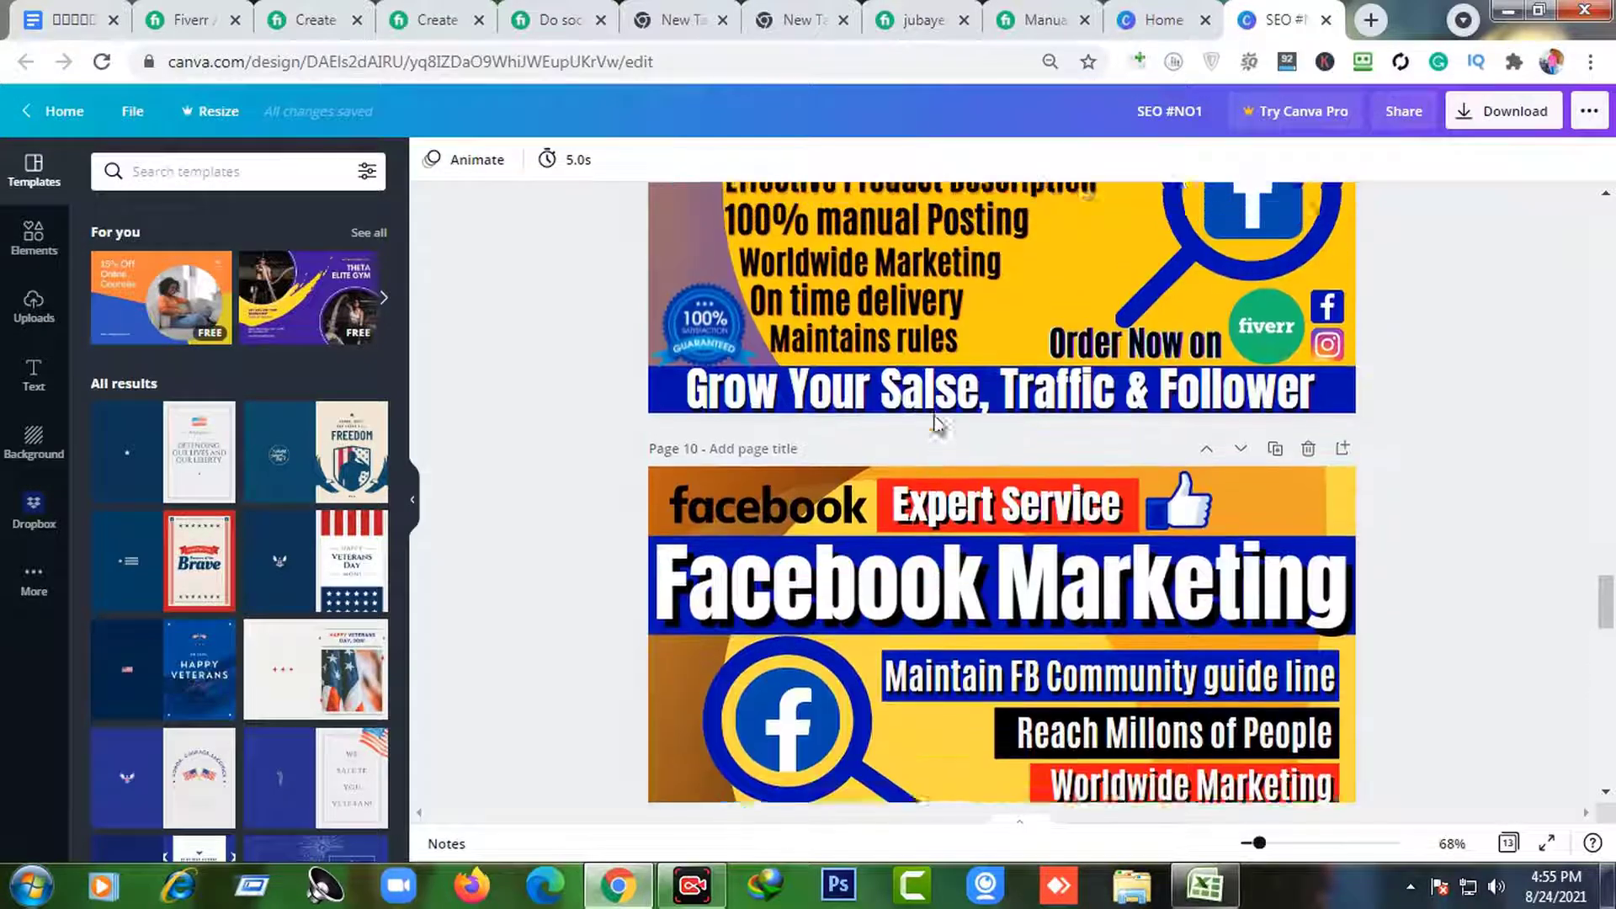
scroll(934, 423, "up", 5)
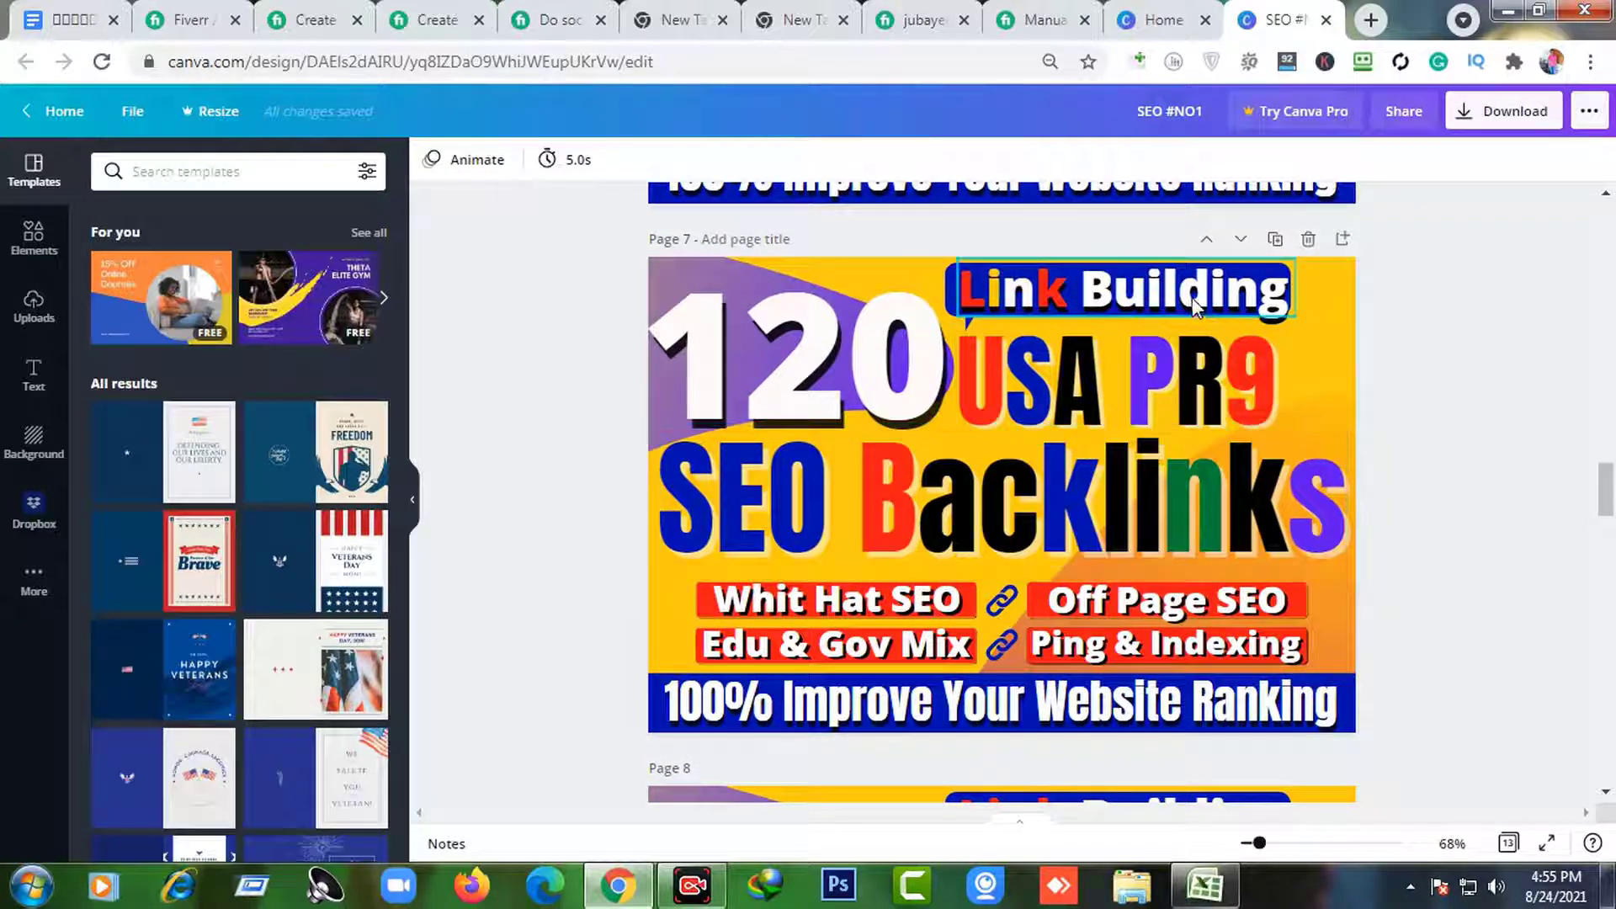
left_click(1275, 239)
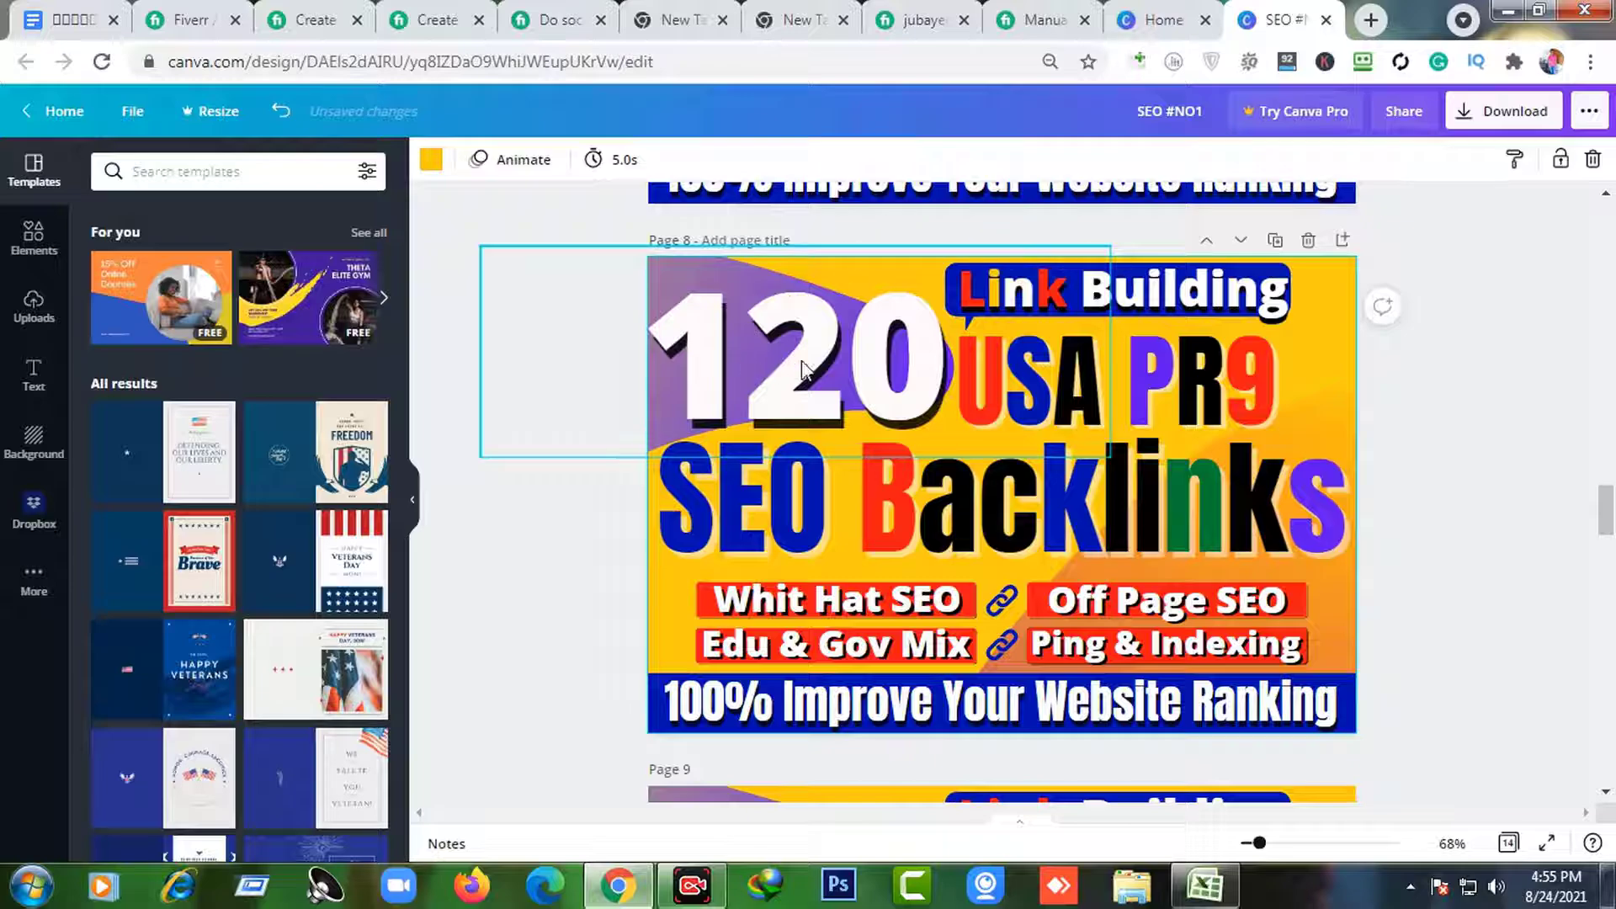
- Change the large number on the duplicated banner, page 8, to 150
left_click(802, 368)
left_click(803, 368)
left_click(895, 356)
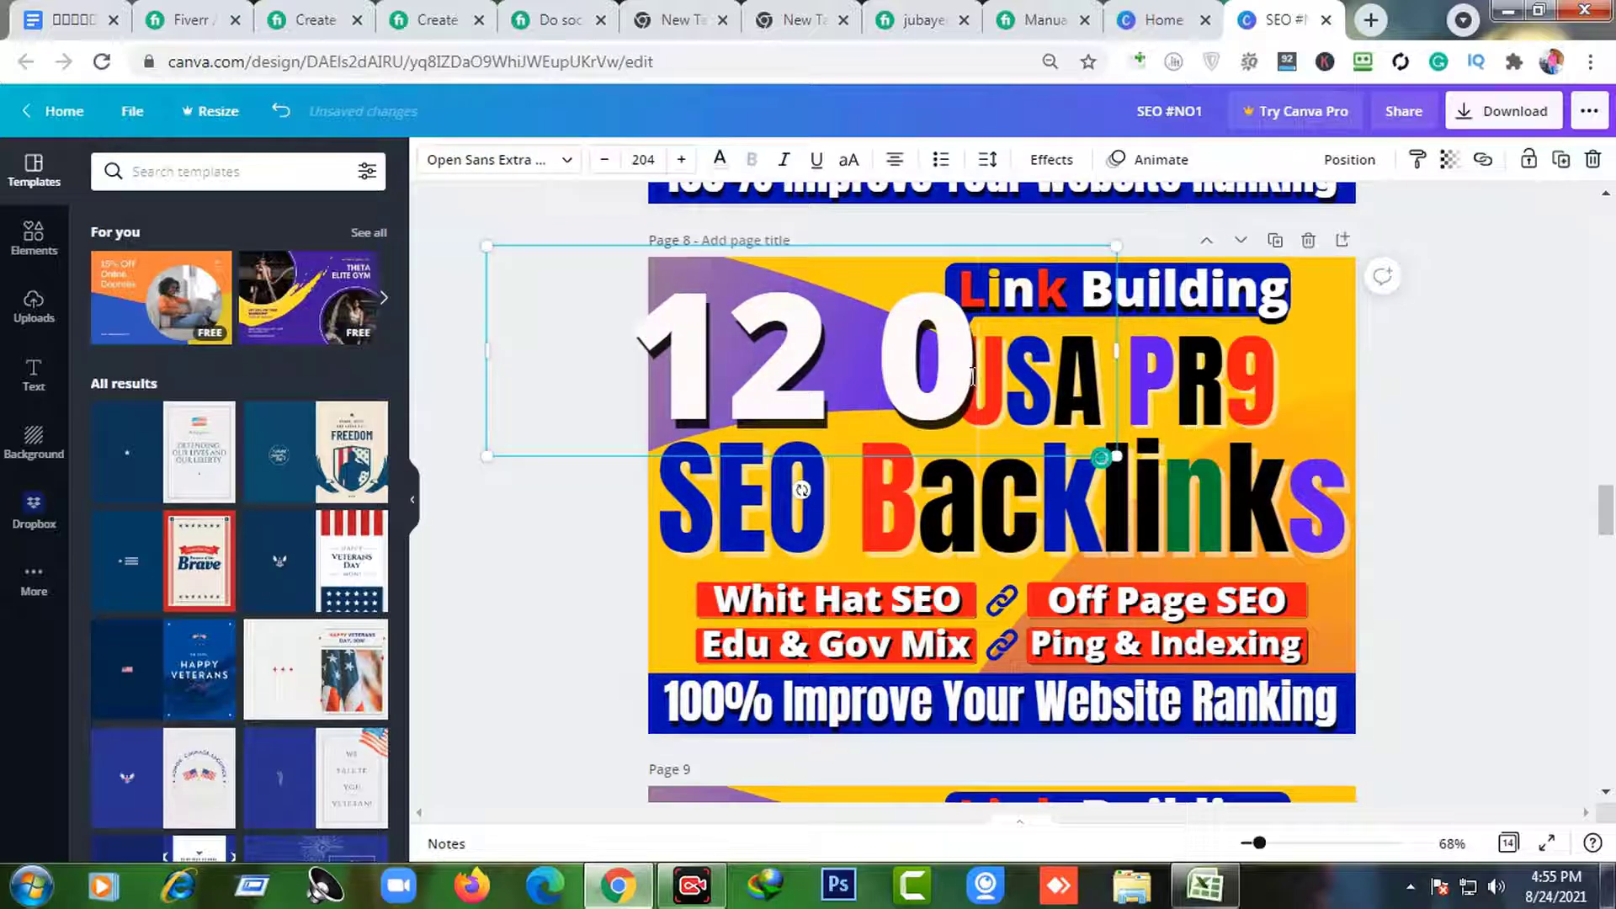
type("=")
key("BackSpace")
key("BackSpace")
key("BackSpace")
key("BackSpace")
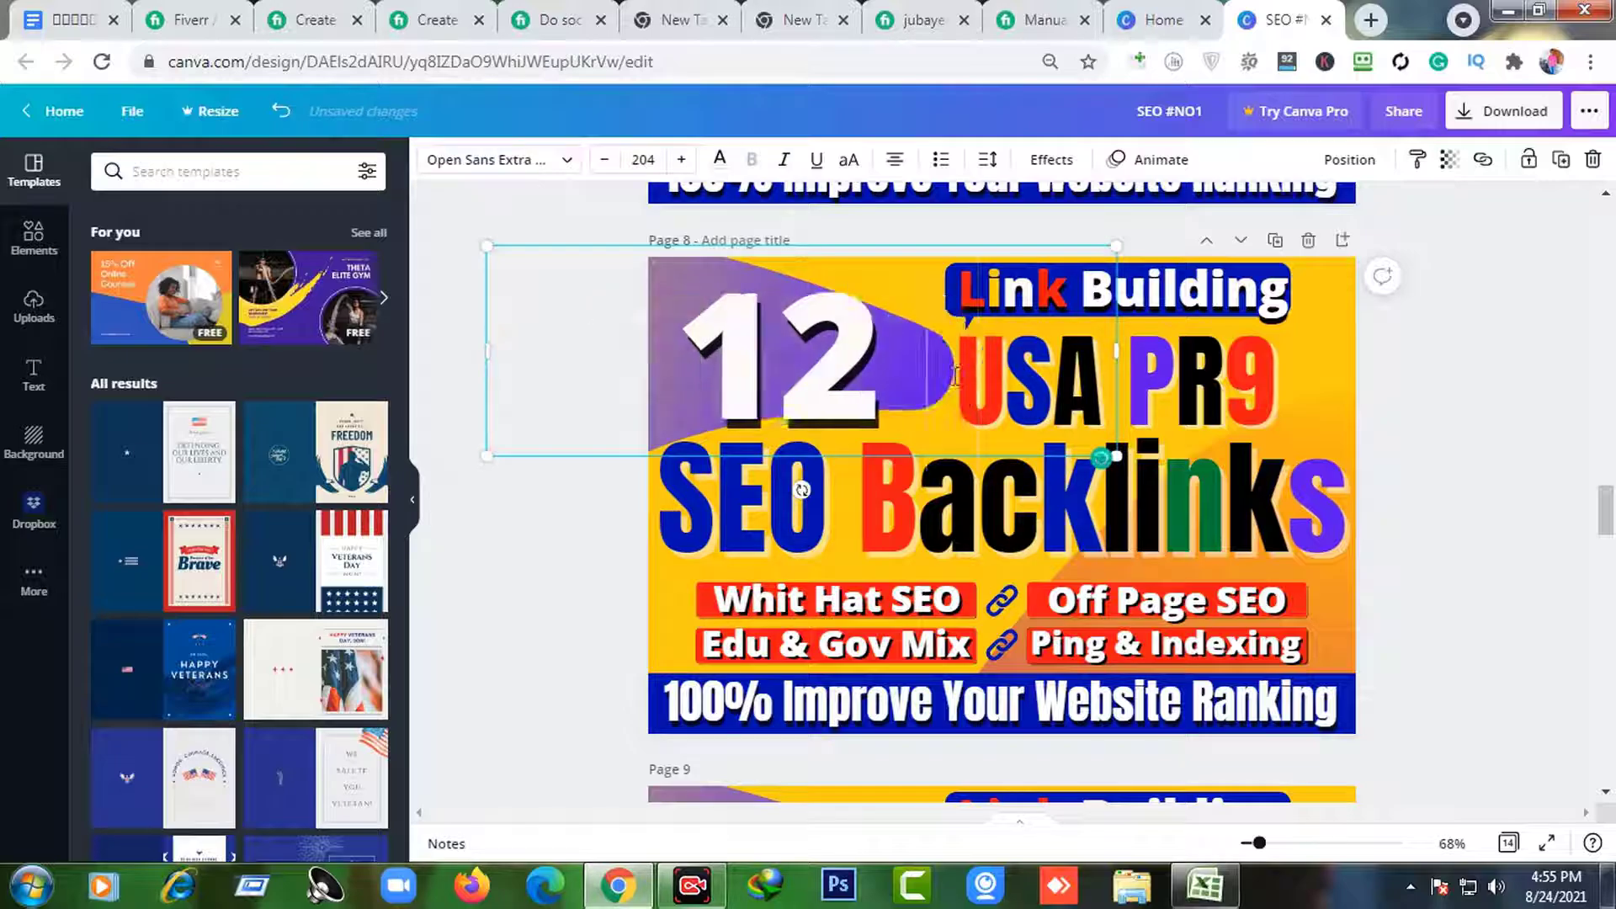
type("50")
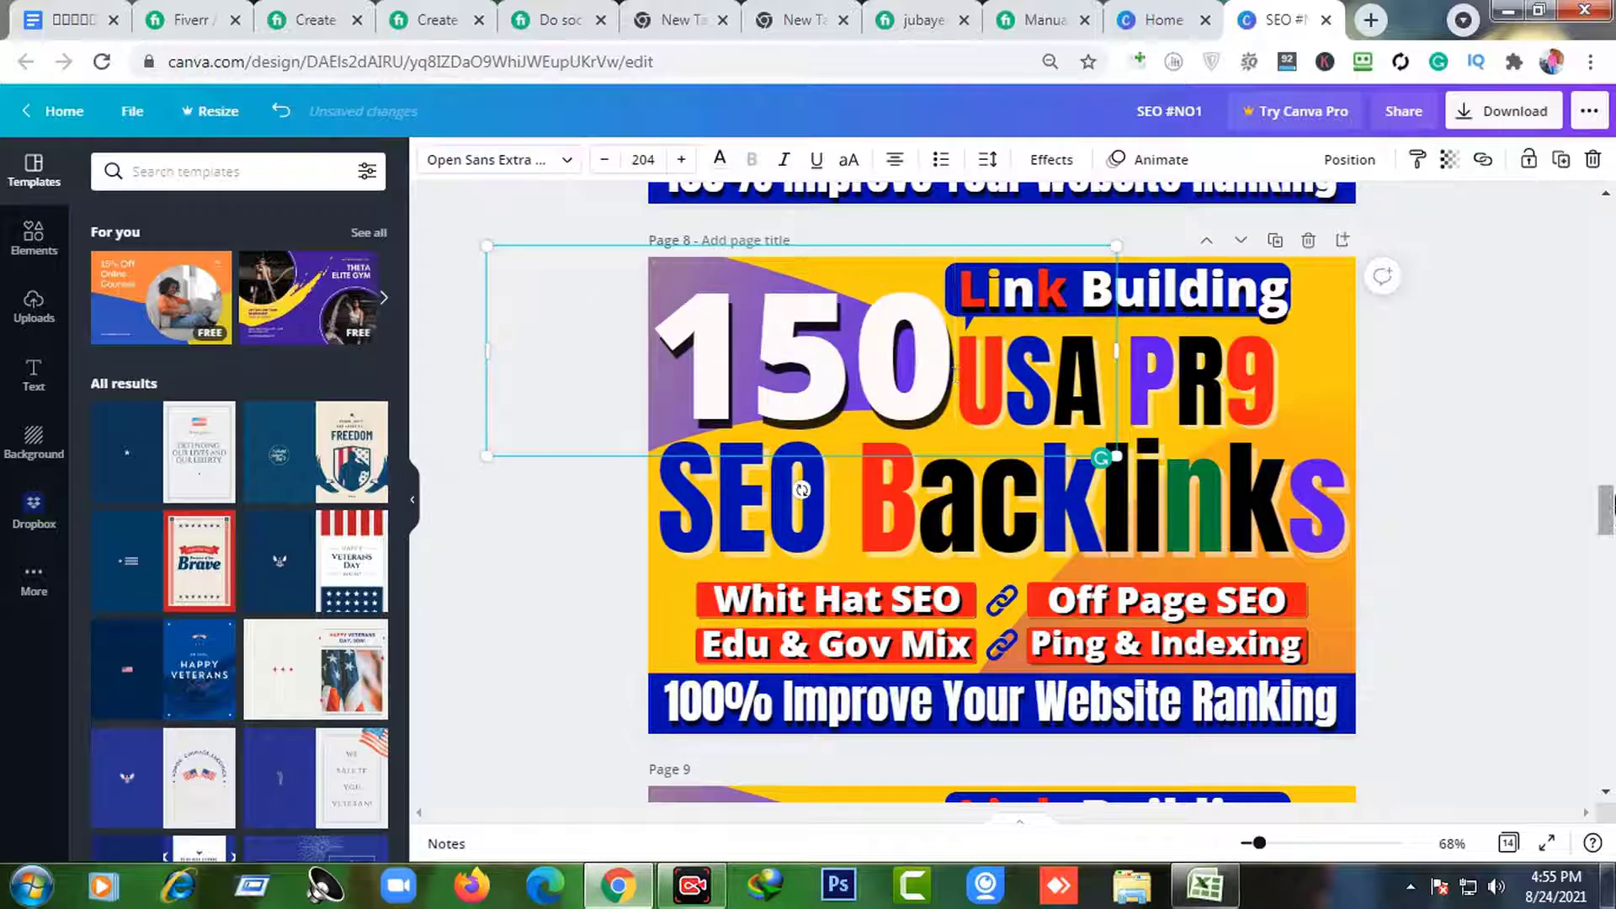
left_click(1372, 468)
- On page 8, delete the "USA PR9" text and replace the "SEO Backlinks" text with "Socila Bookmarking"
left_click(1129, 384)
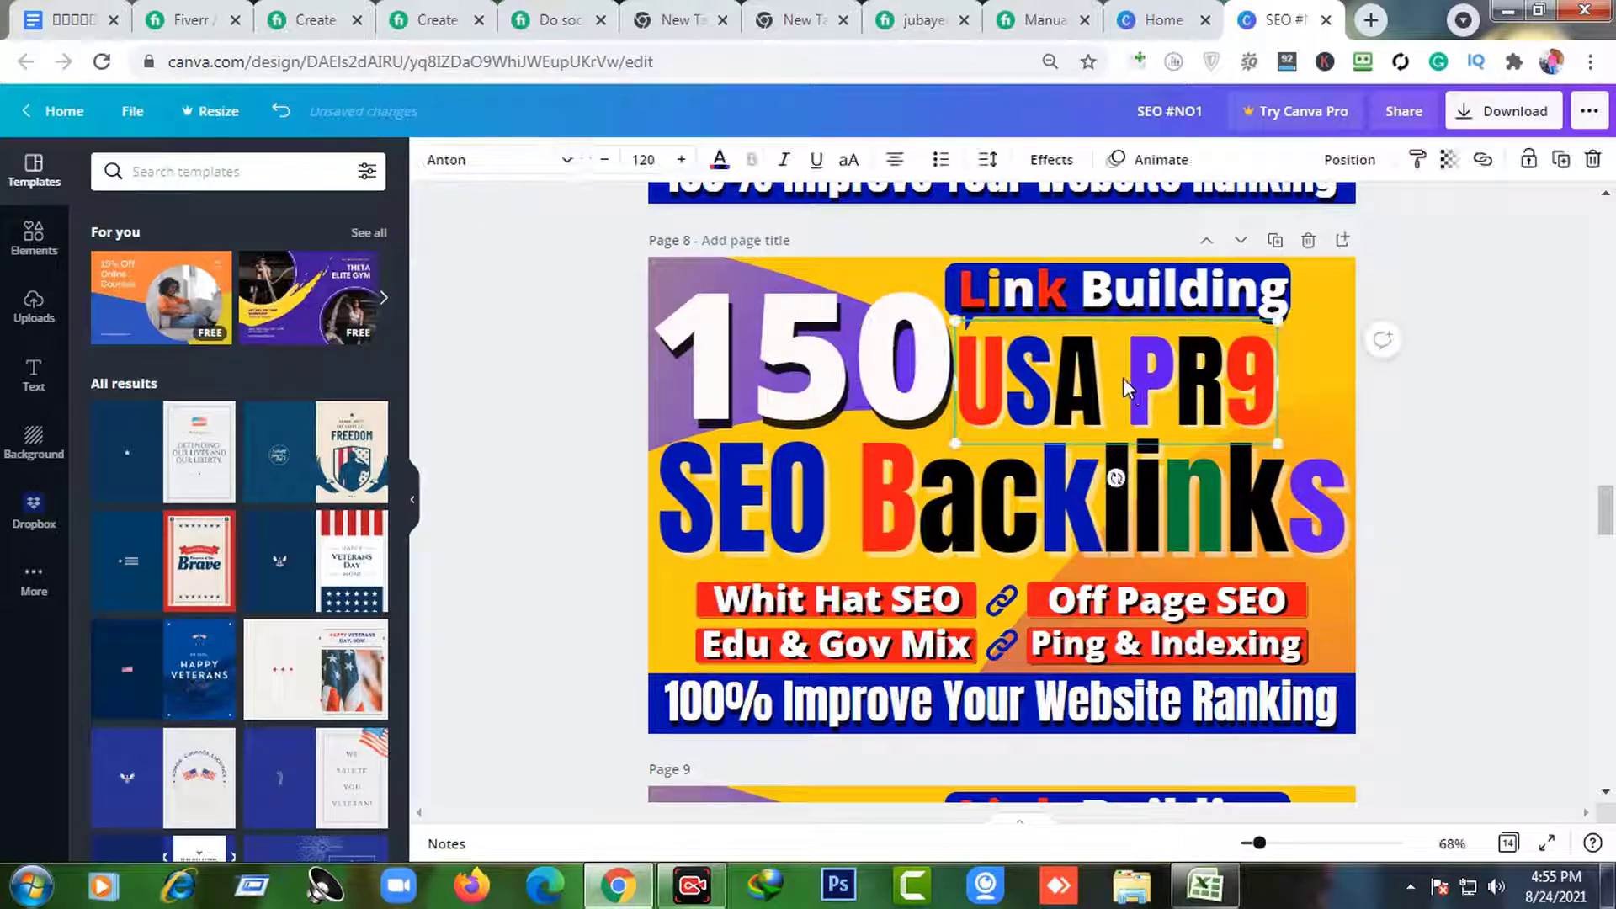
key("Delete")
left_click(1190, 495)
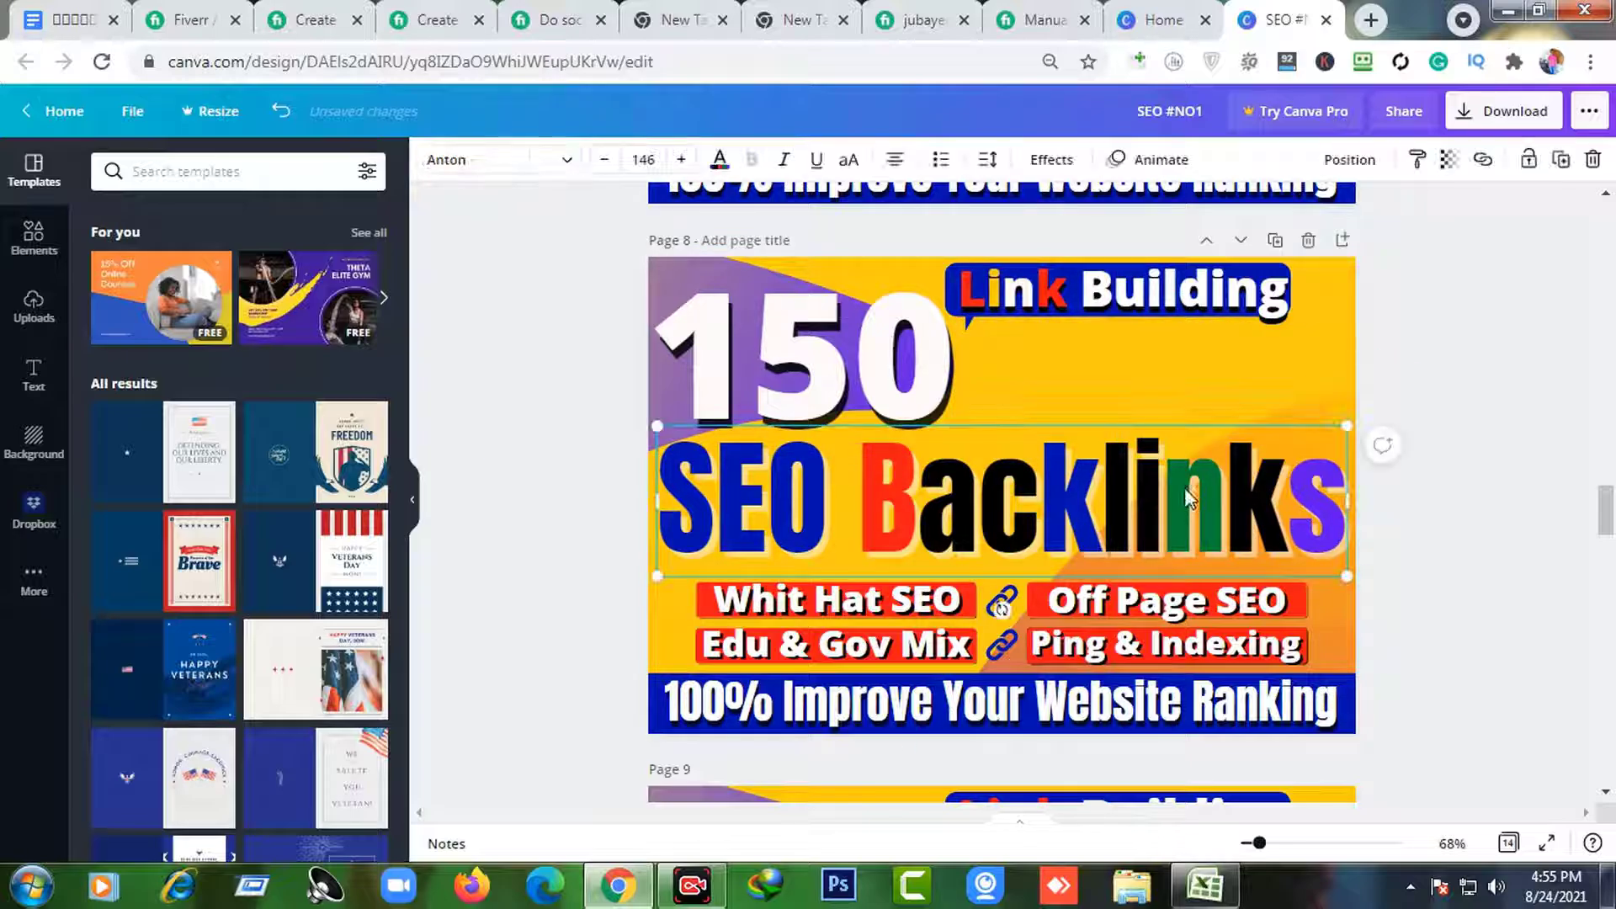
double_click(1181, 488)
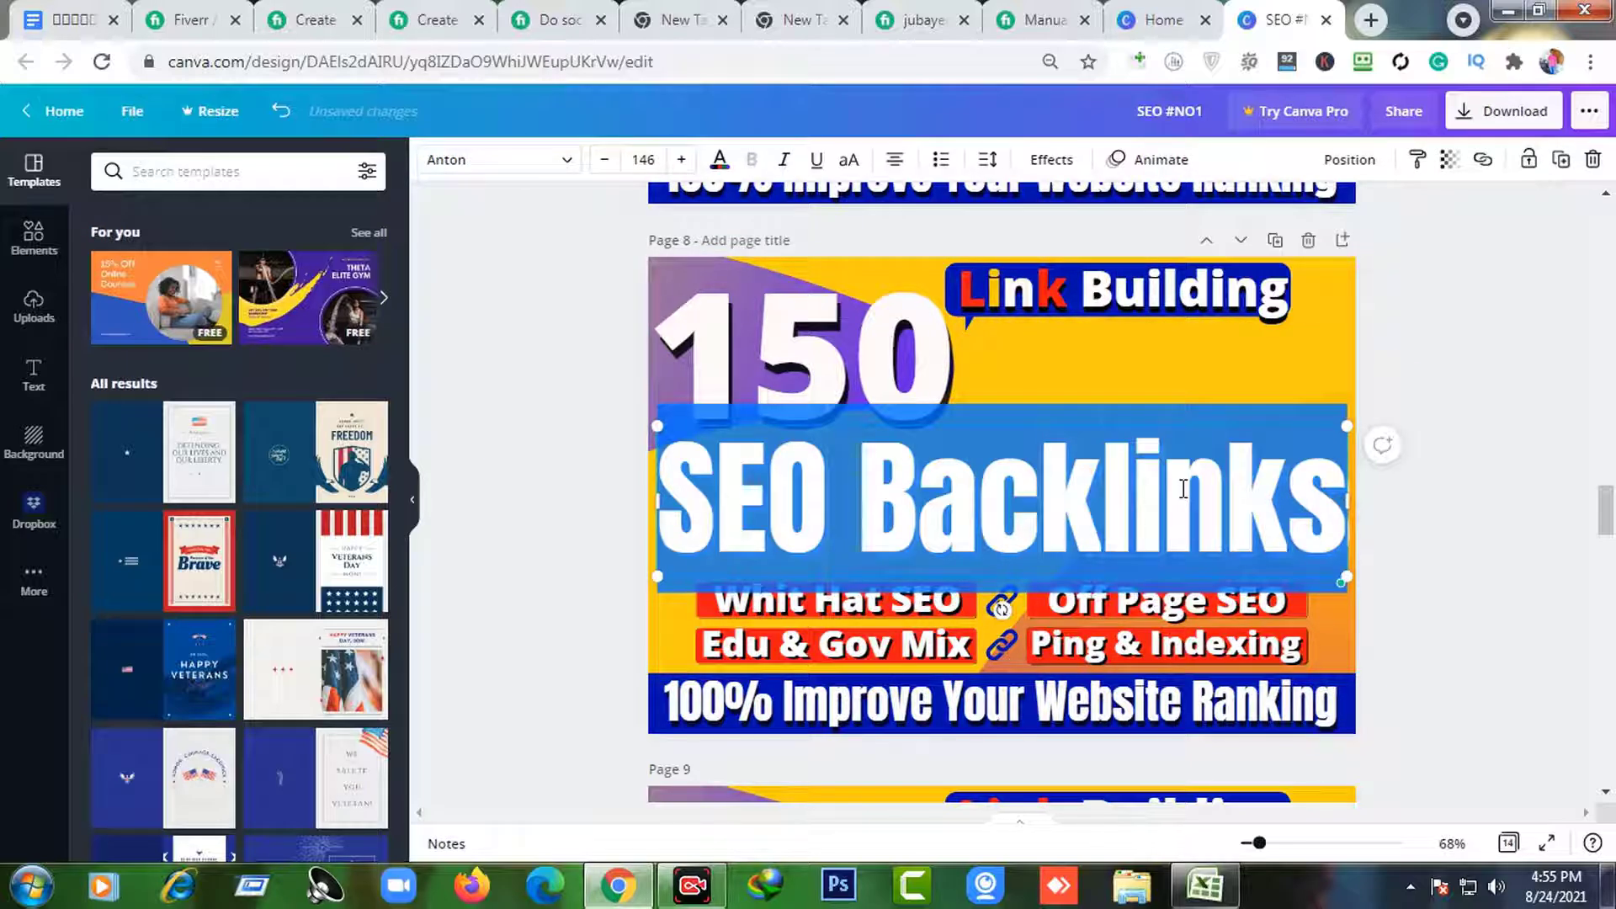
type("Sp")
key("BackSpace")
type("O")
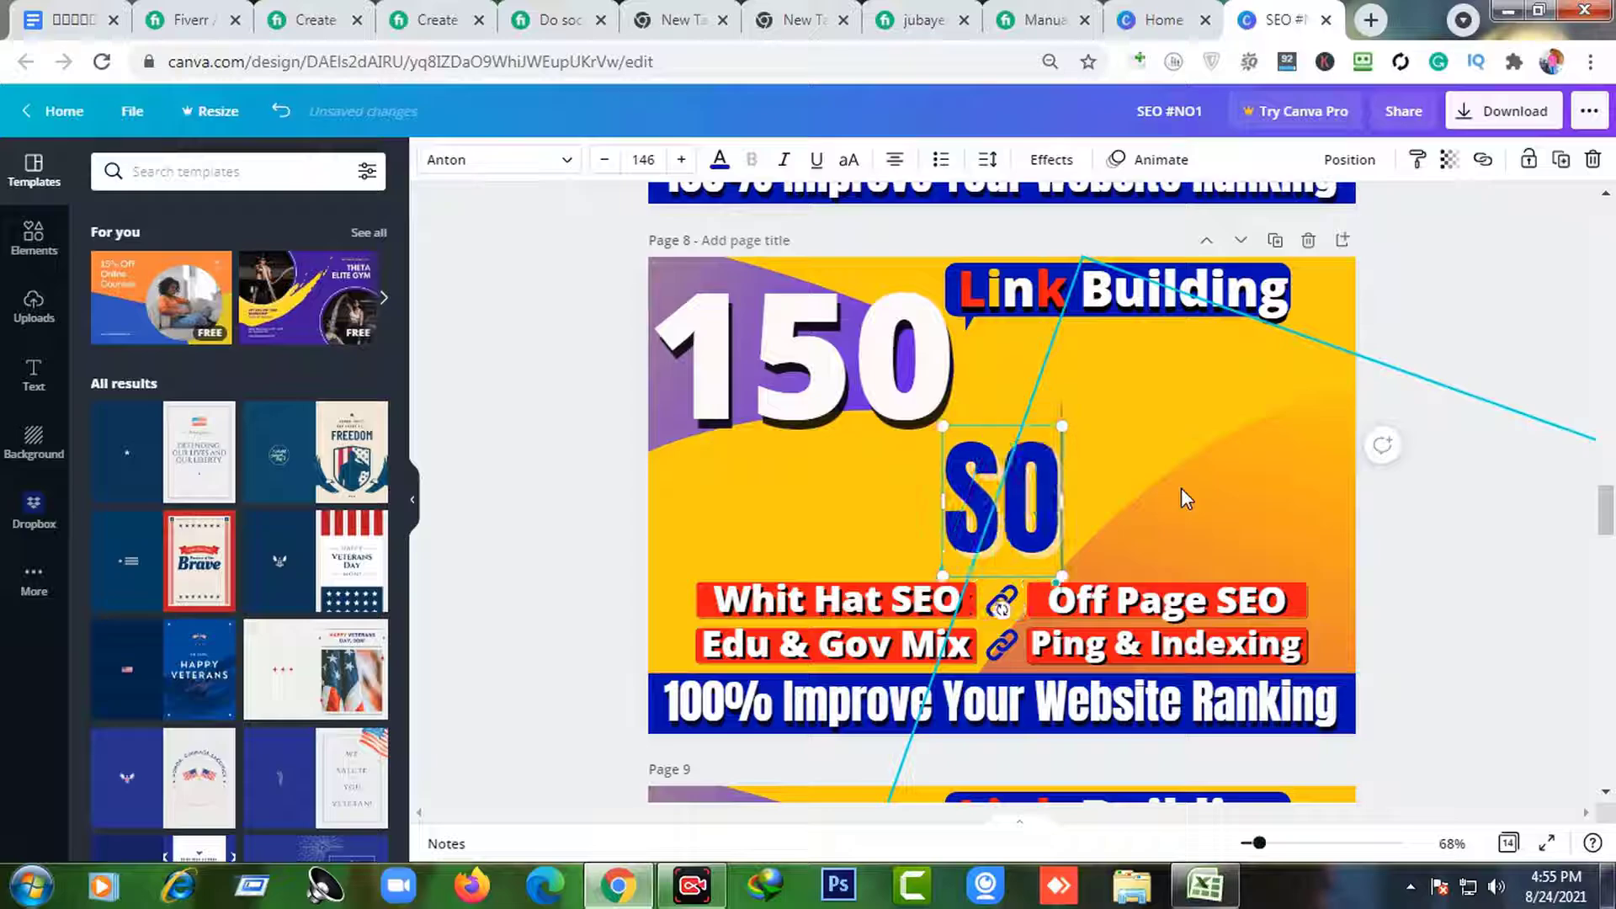
type("cia")
key("BackSpace")
key("BackSpace")
key("BackSpace")
key("BackSpace")
type("o")
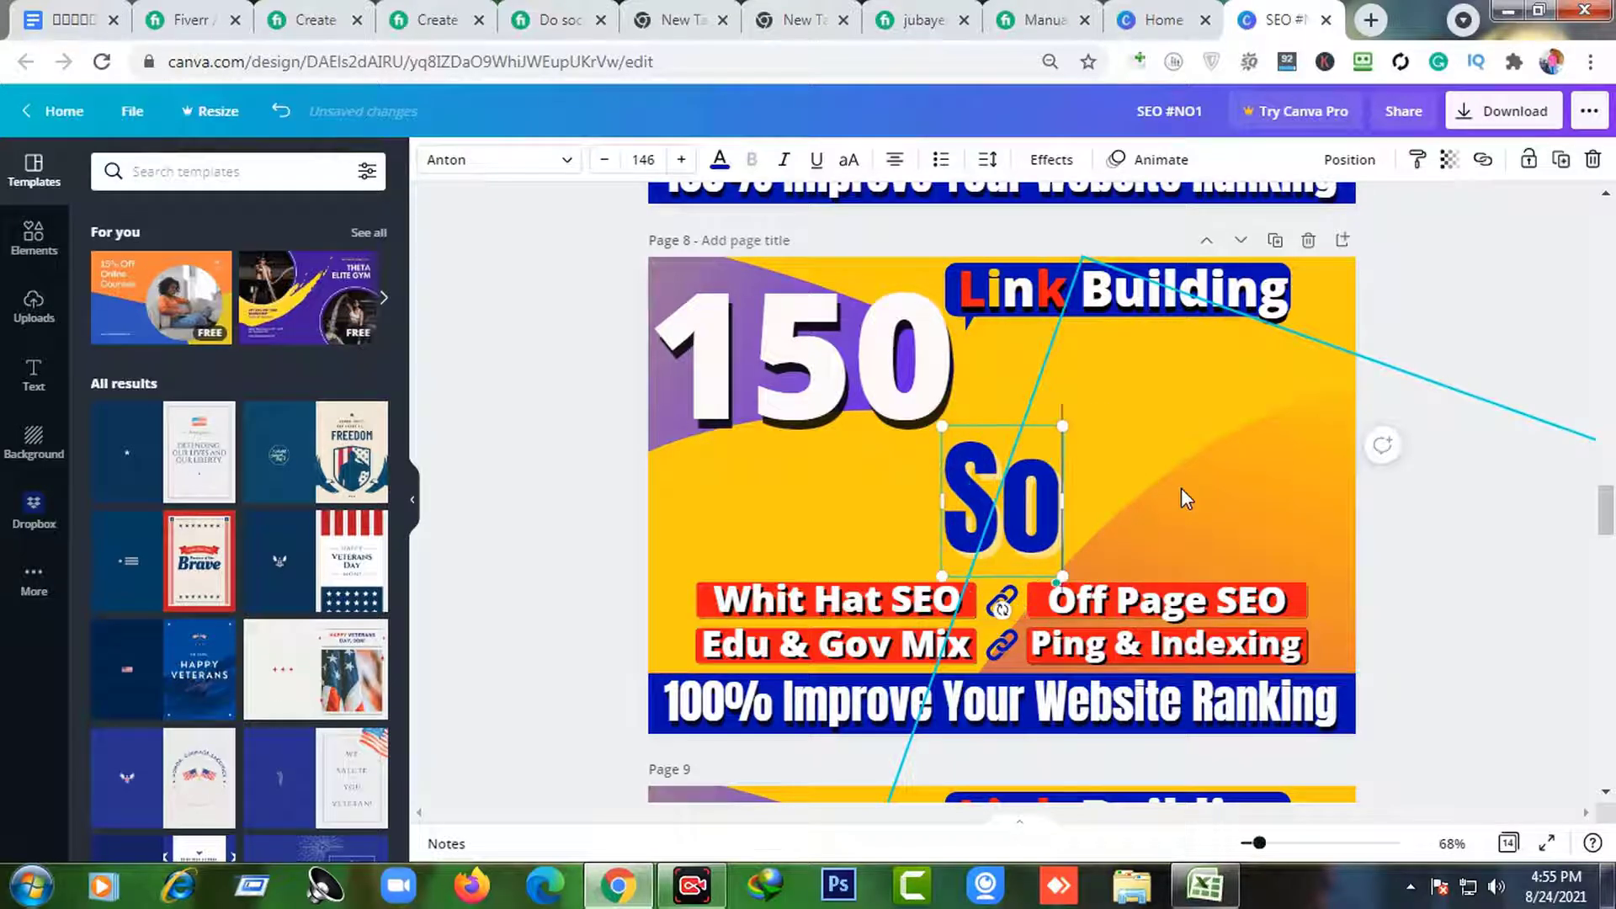
type("cila B")
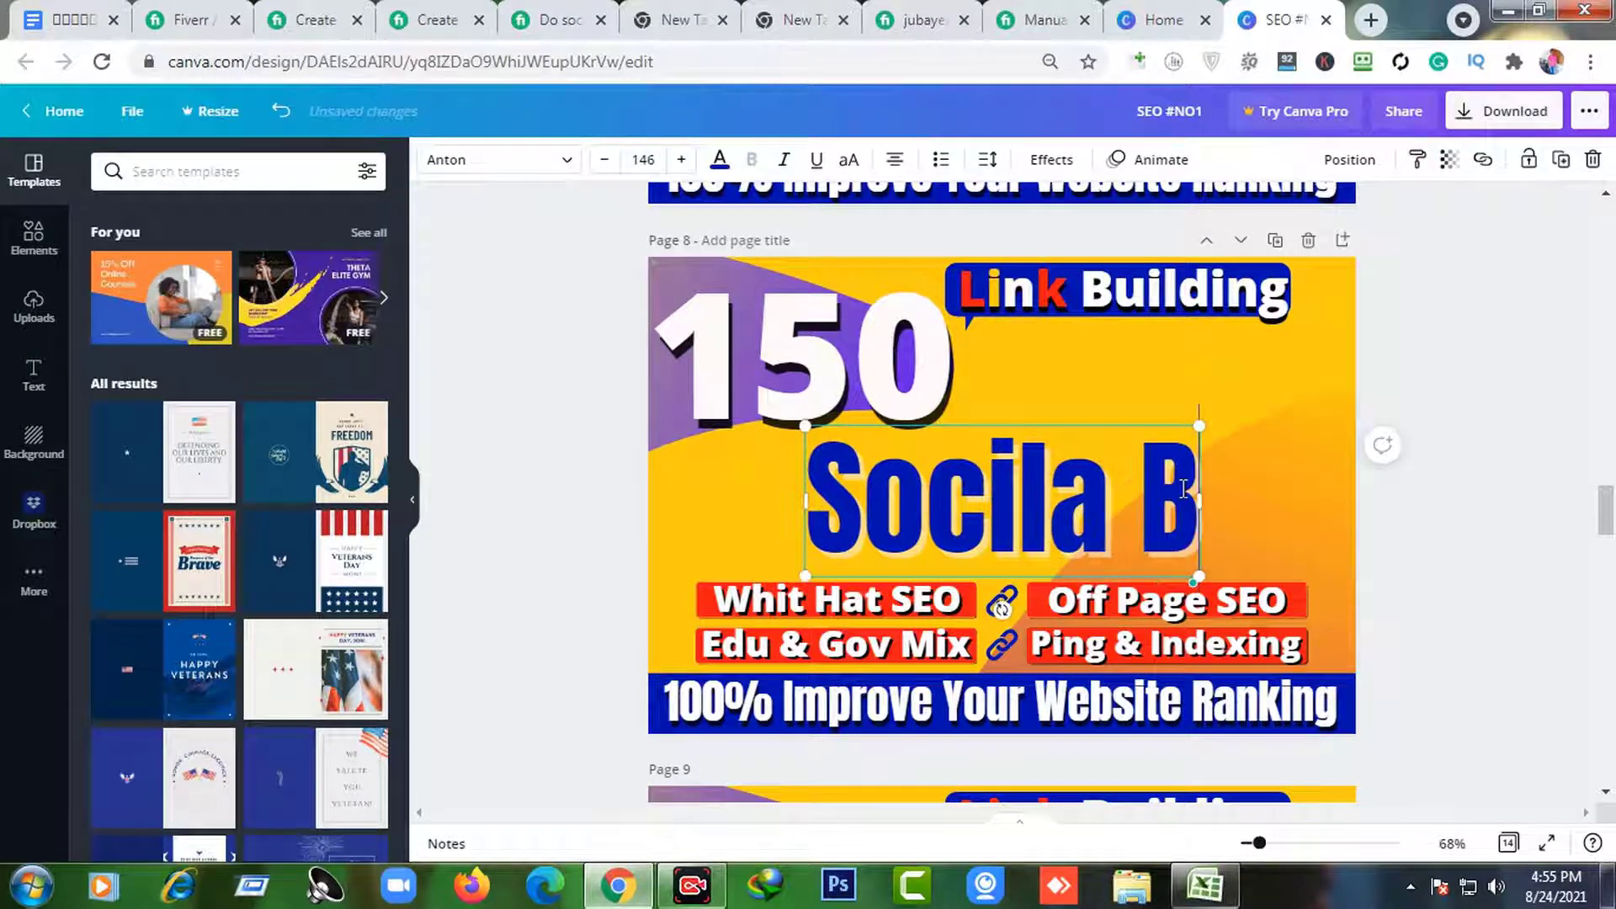
type("ookm")
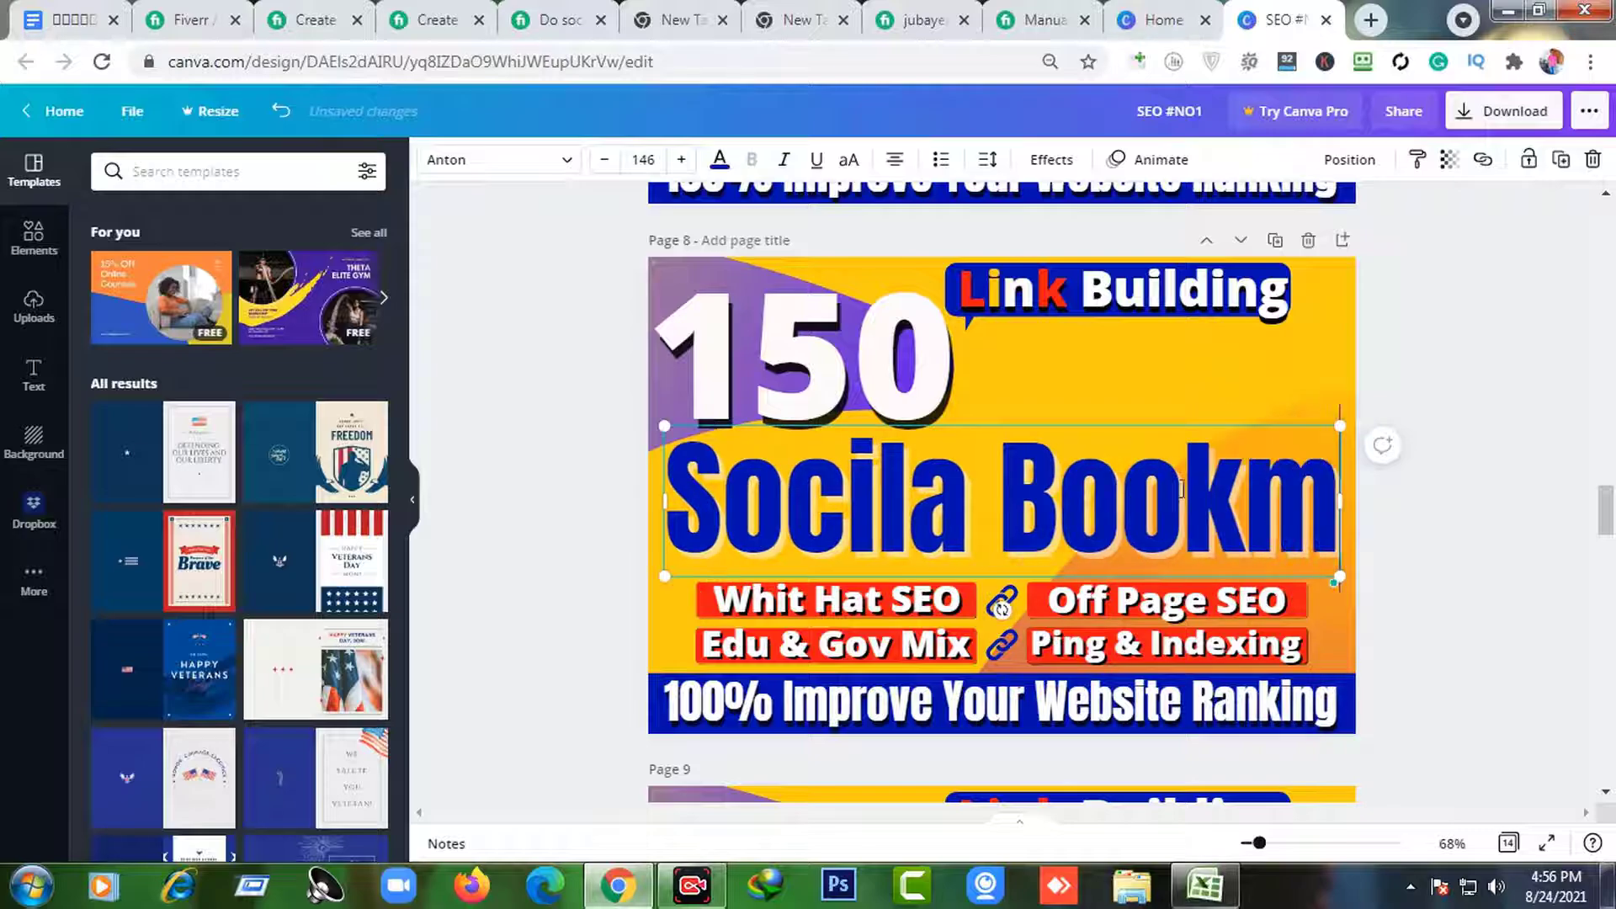
type("arking")
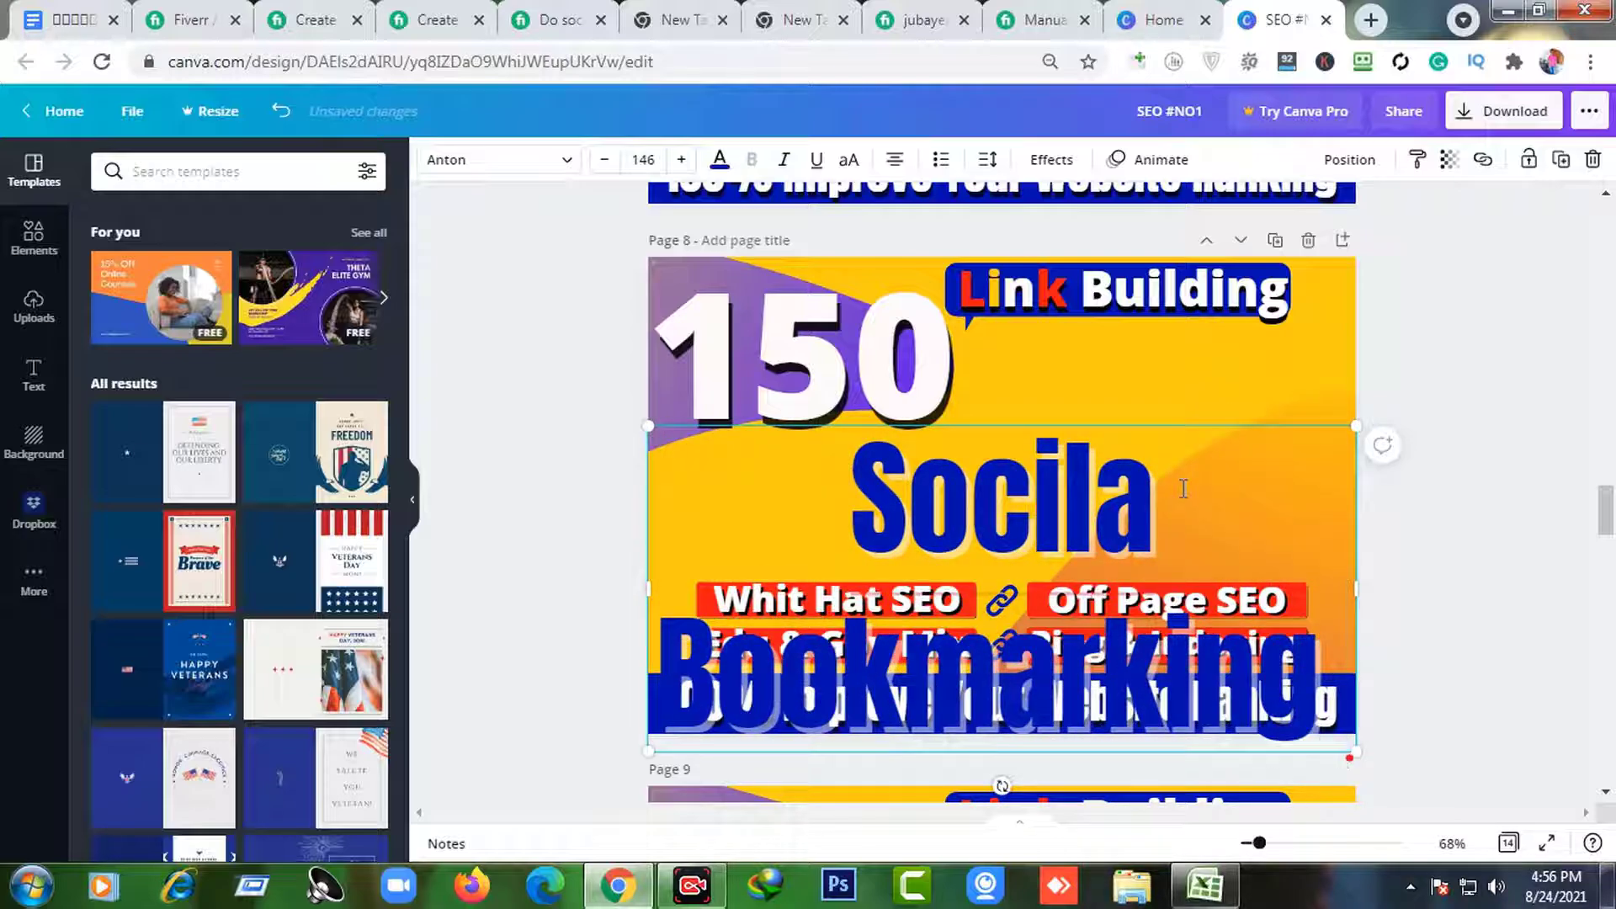
- Remove the first word of that text, leaving only "Bookmarking", and shift it slightly right to center it on the banner
double_click(921, 515)
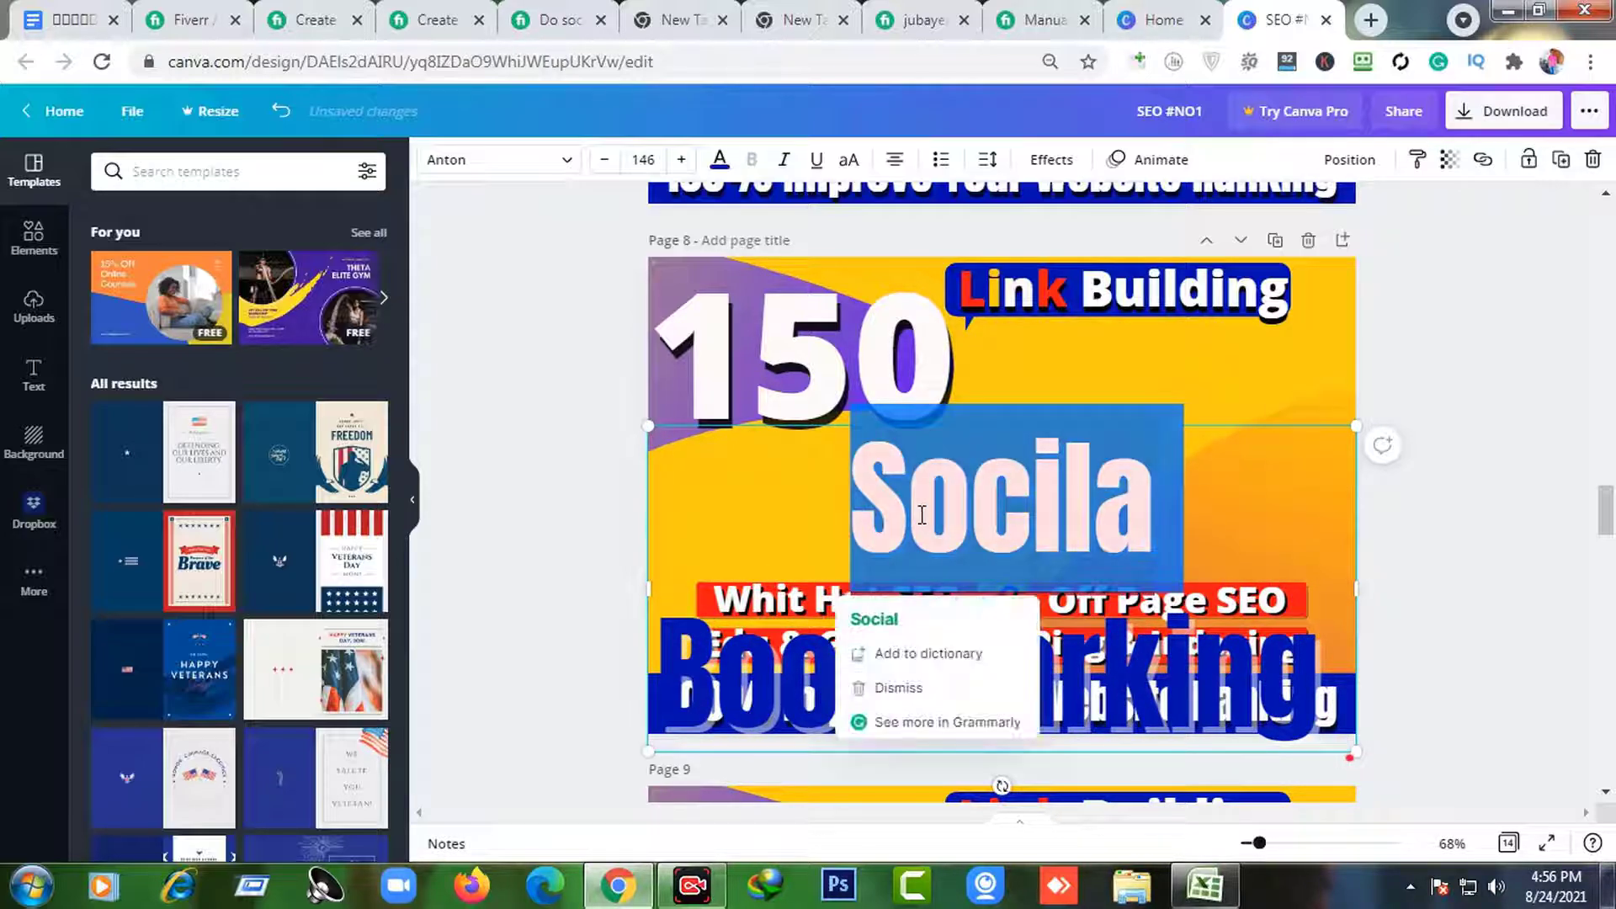
key("BackSpace")
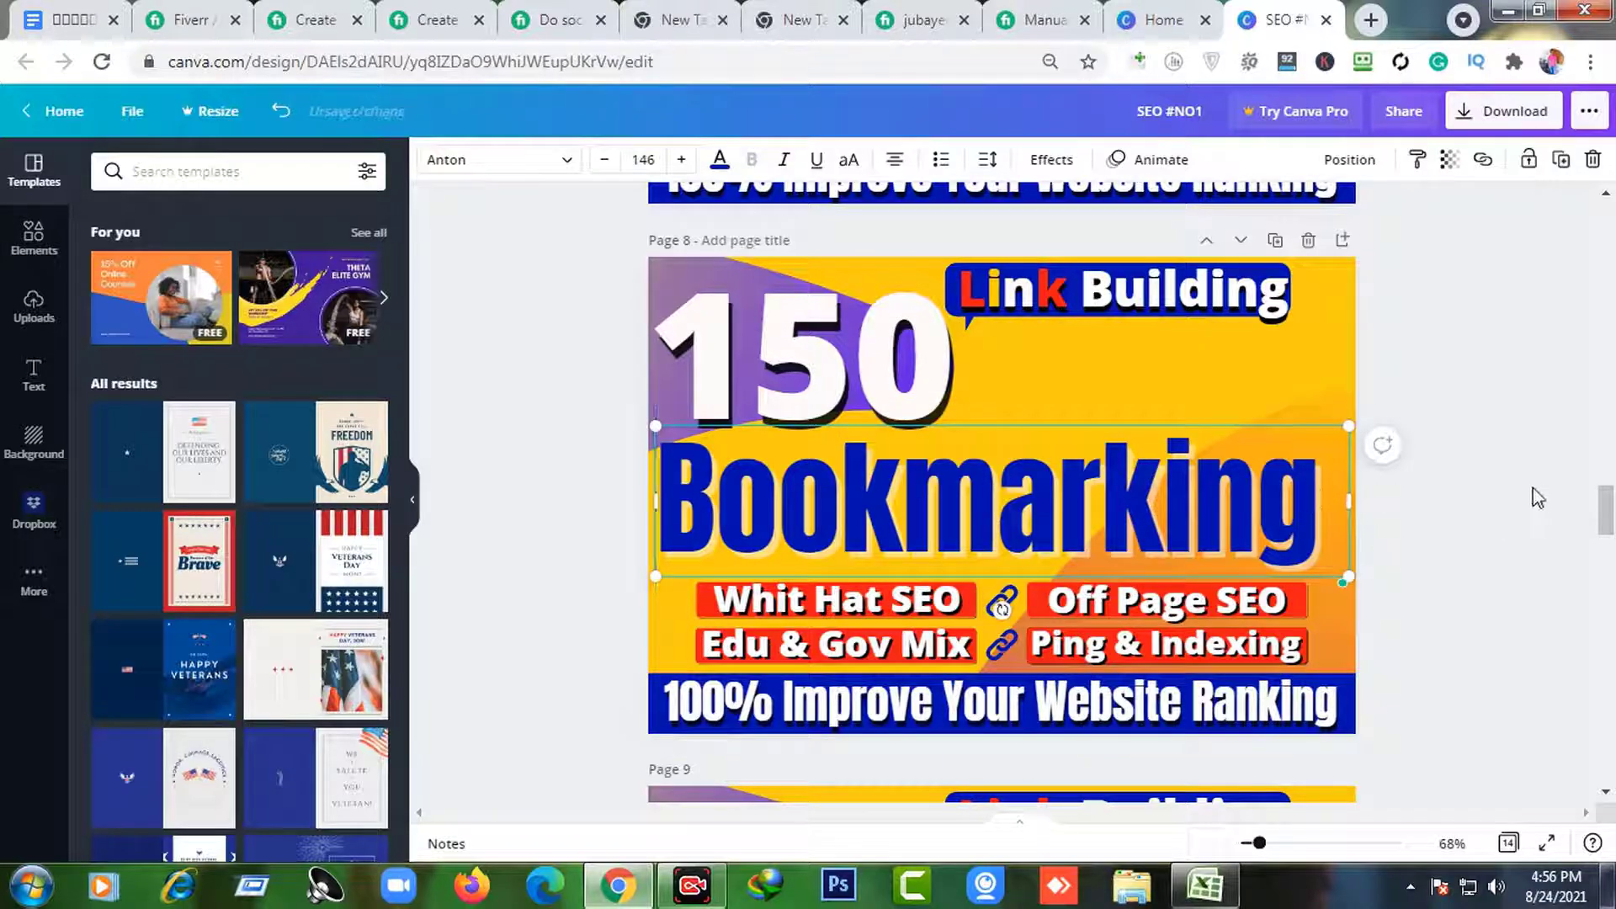
left_click(1446, 516)
left_click(1206, 507)
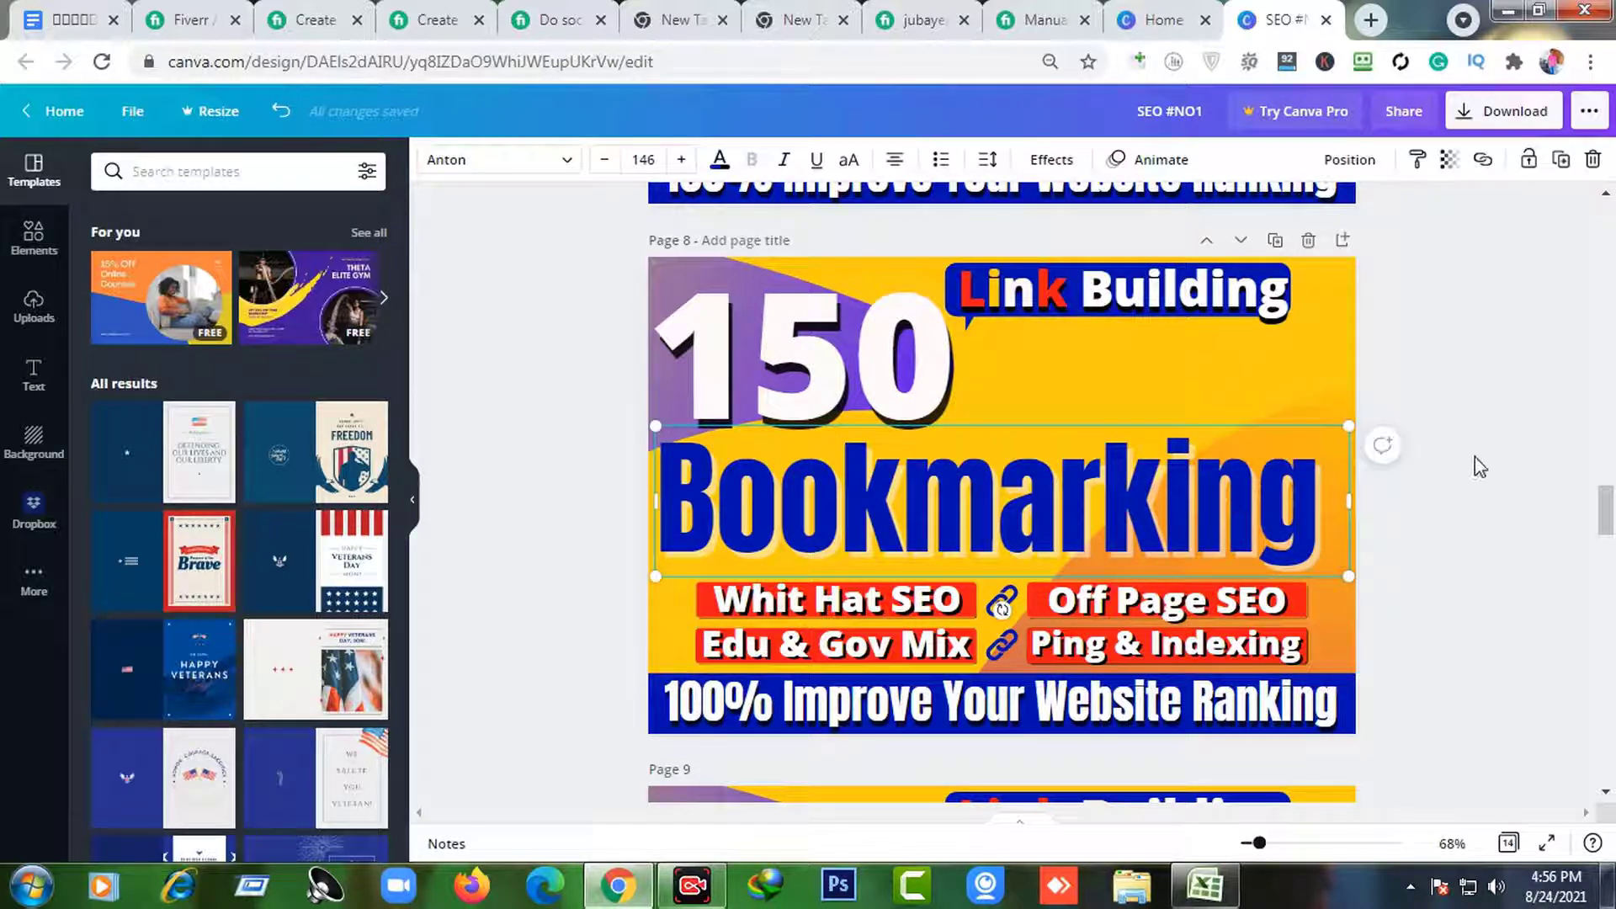
left_click(1473, 462)
left_click(1273, 508)
left_click_drag(1283, 508, 1301, 512)
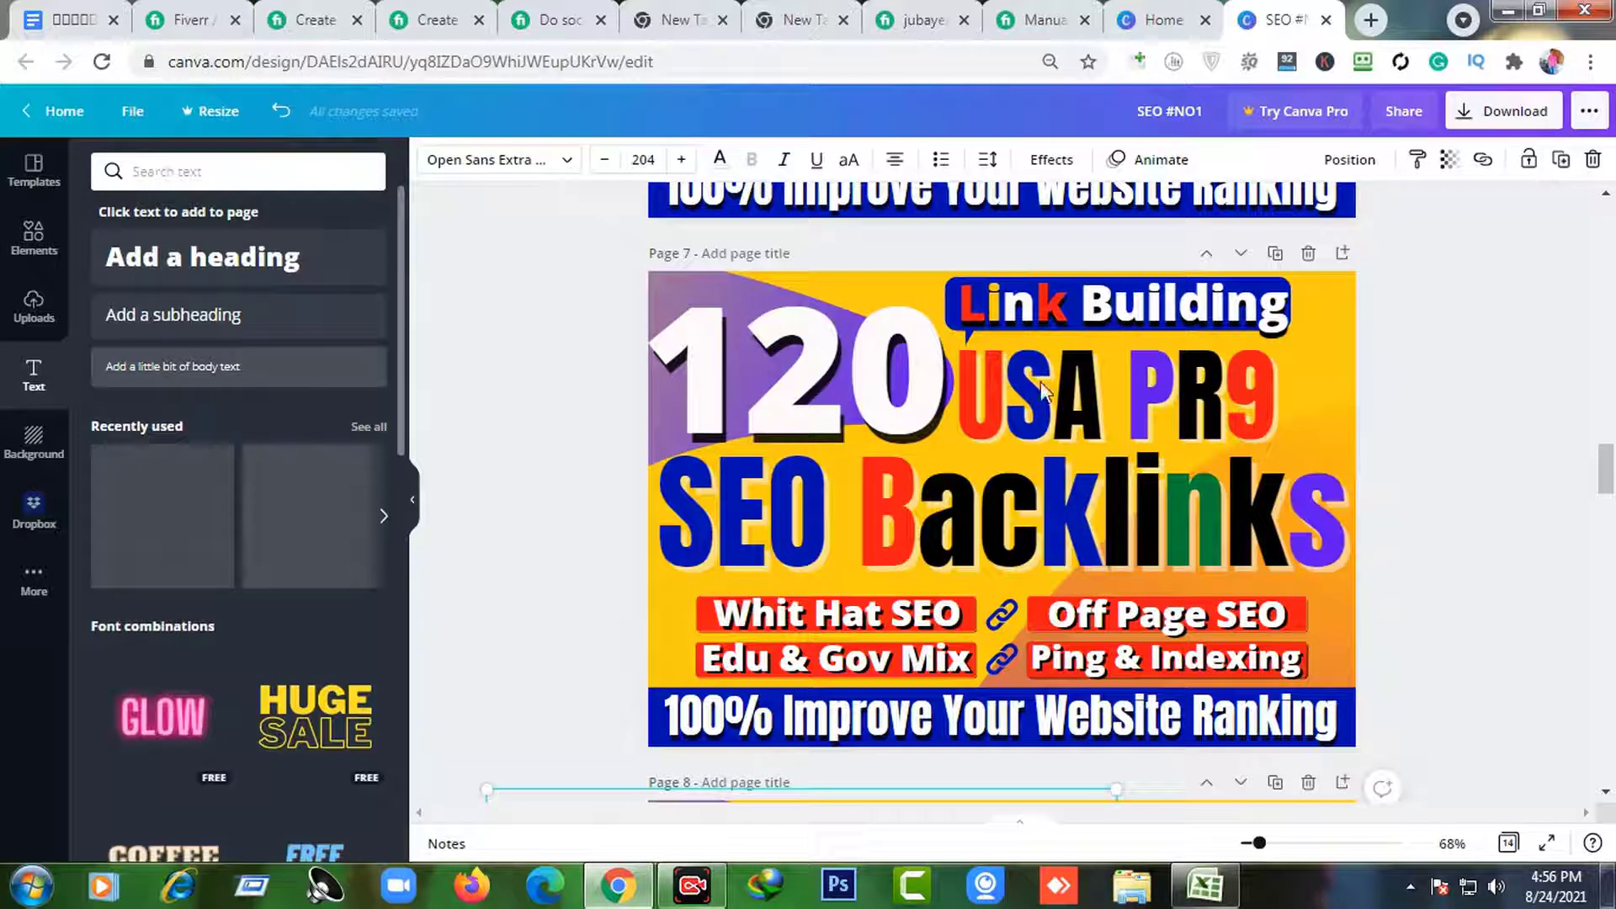
- Add a new heading to page 8 with the text "Socila"
scroll(1467, 375, "up", 6)
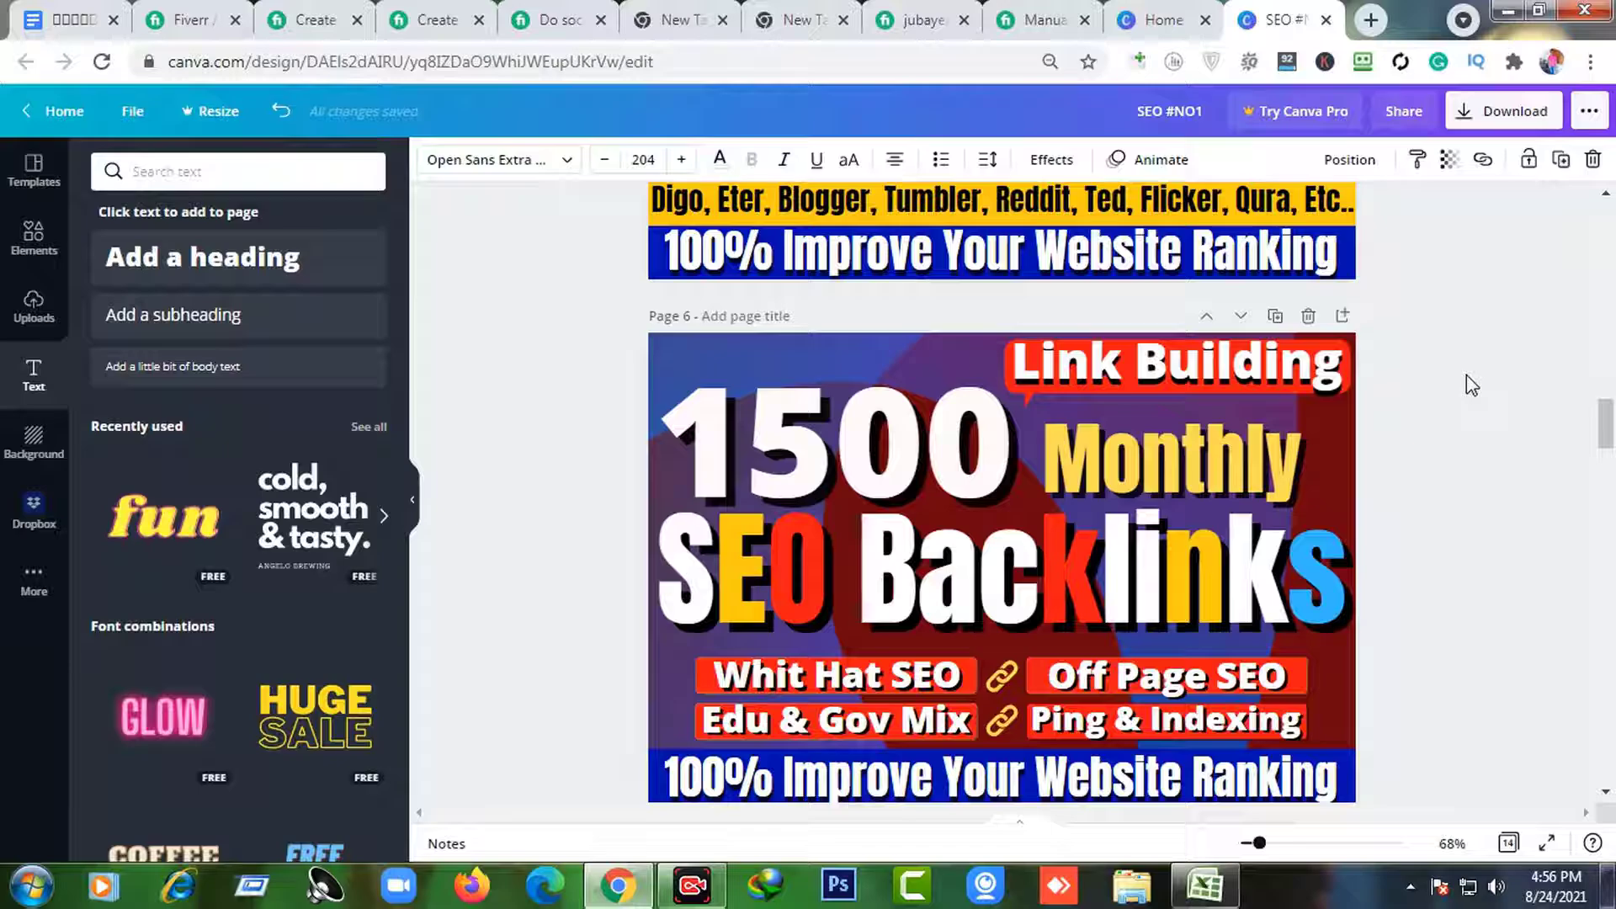
left_click(1466, 376)
scroll(1482, 395, "down", 10)
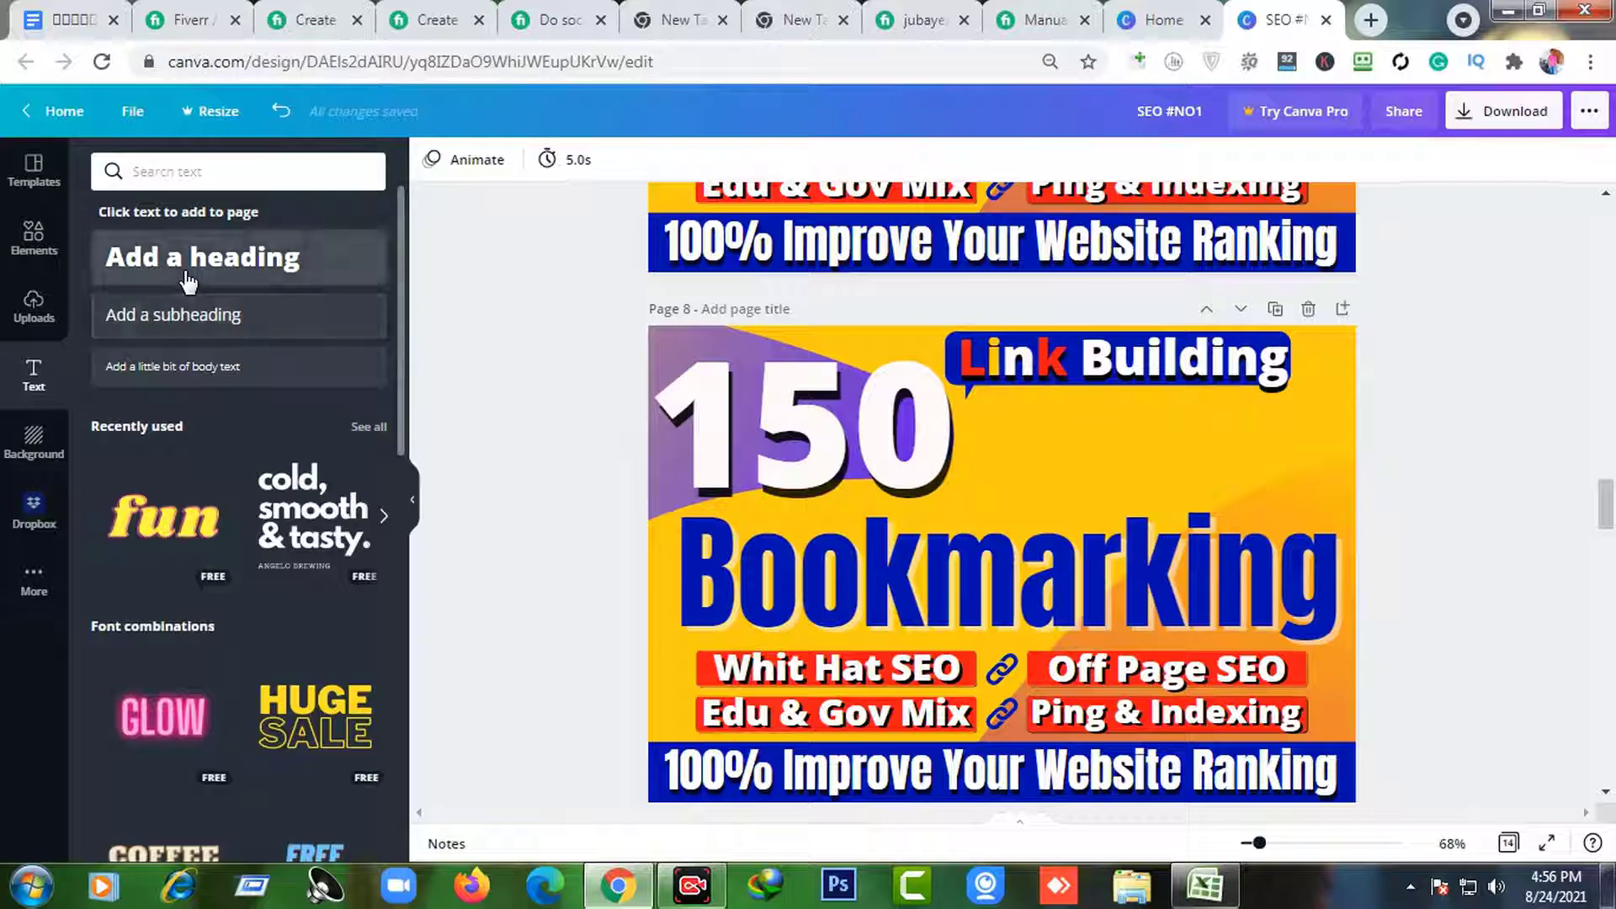
left_click(187, 281)
double_click(953, 560)
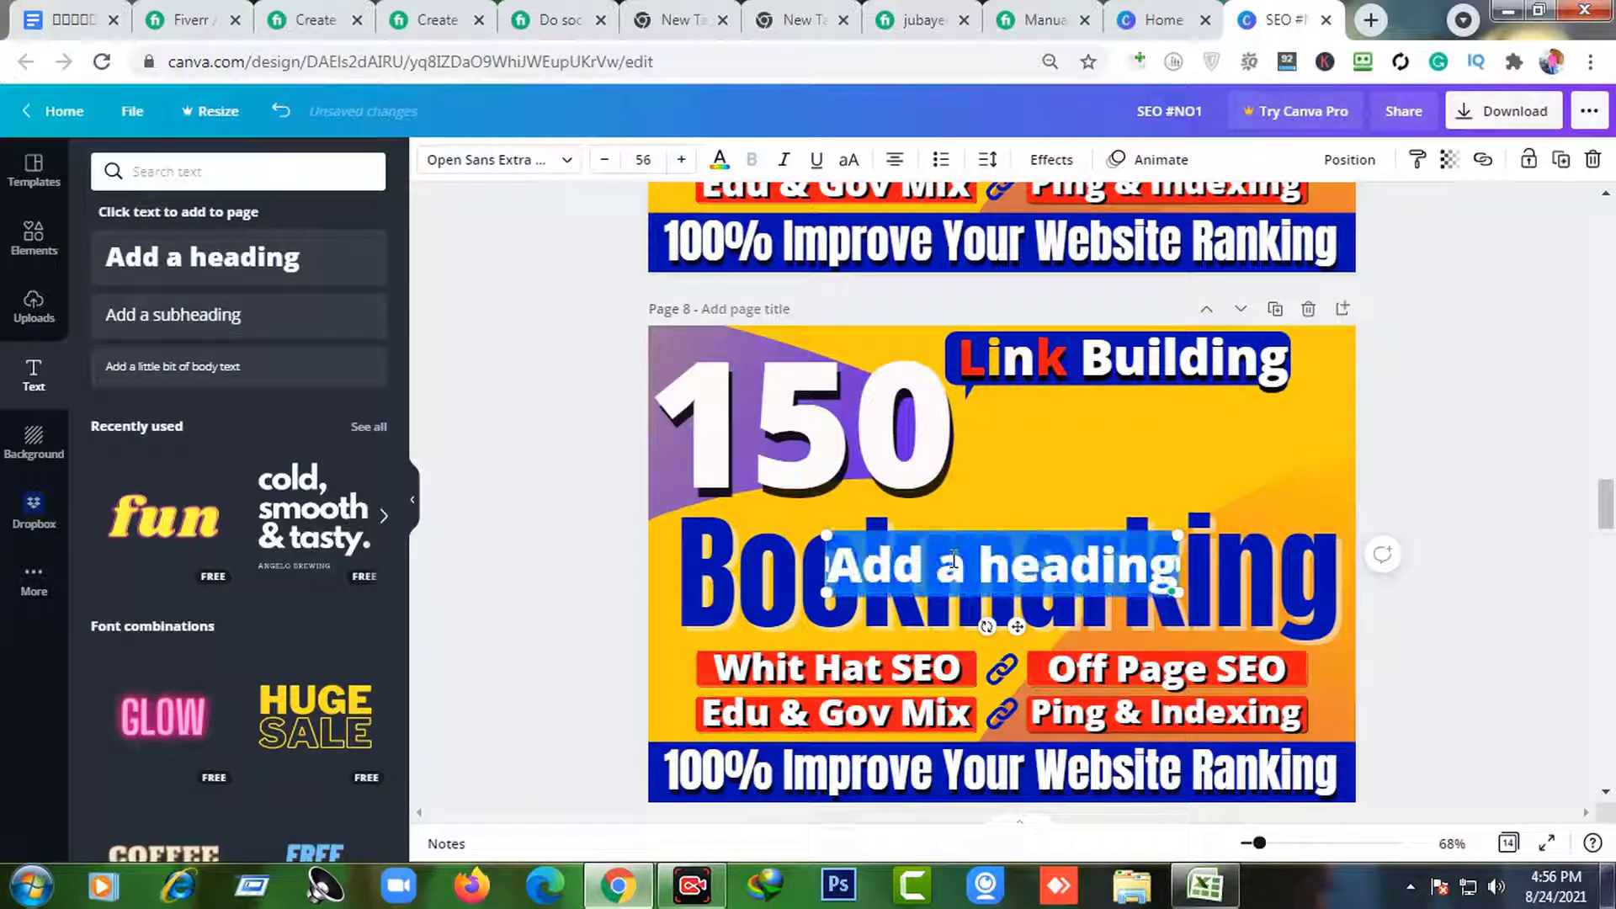
type("Socila")
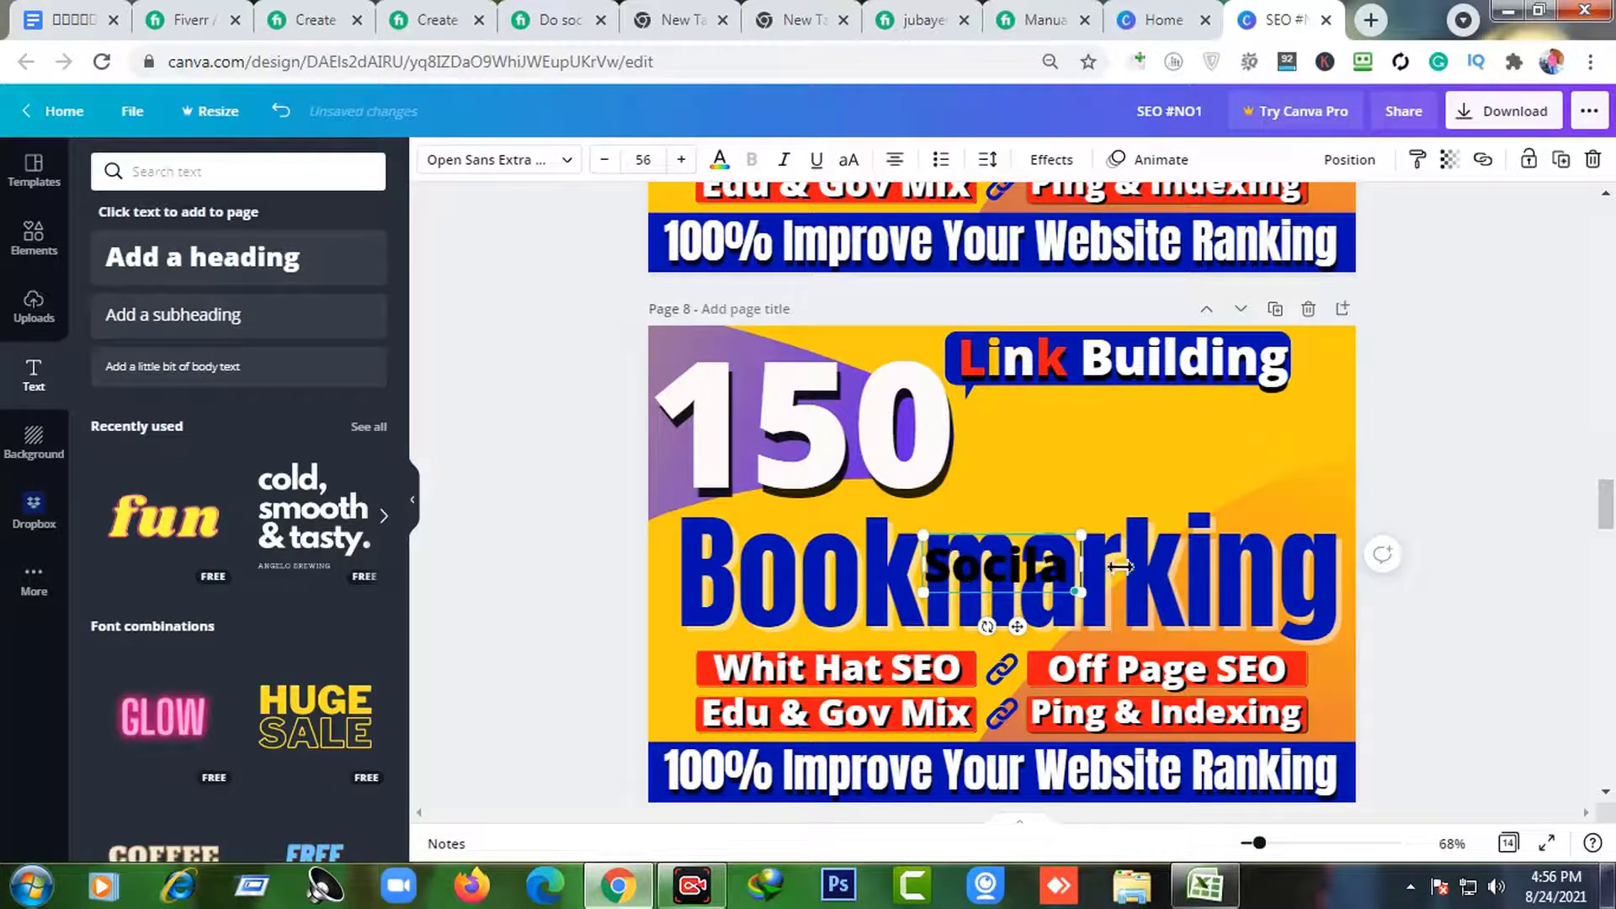
left_click(1495, 411)
- Place the new heading beside the 150, enlarge it to size 115, and correct its spelling to "Social"
left_click_drag(1033, 566, 1303, 493)
left_click(1175, 452)
left_click(1195, 446)
key("BackSpace")
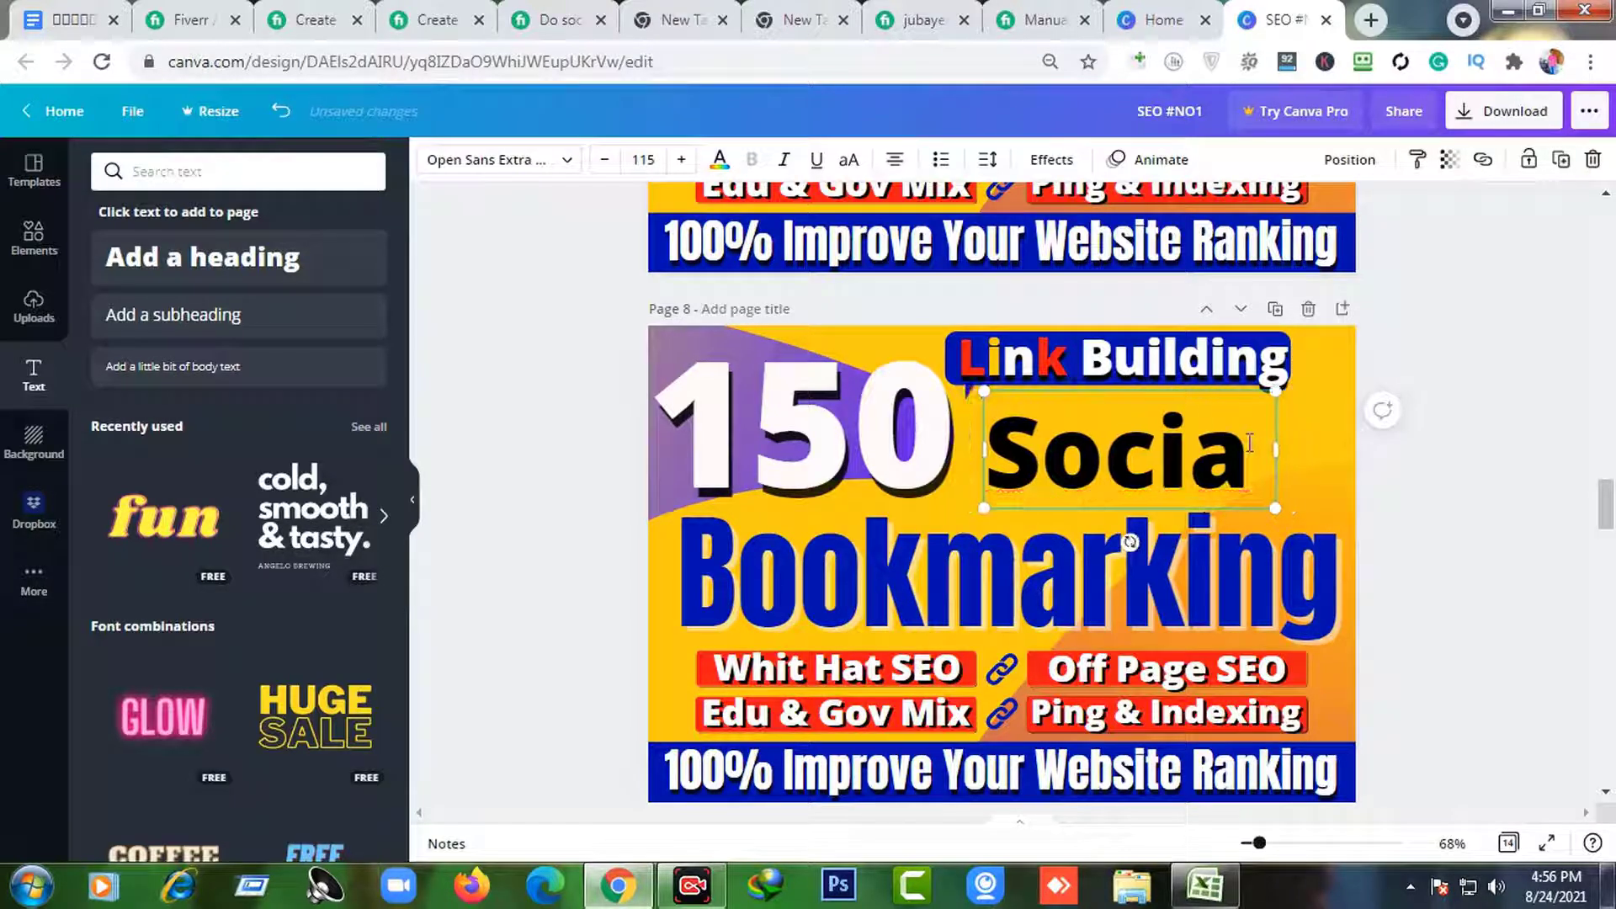
type("l")
left_click(1490, 397)
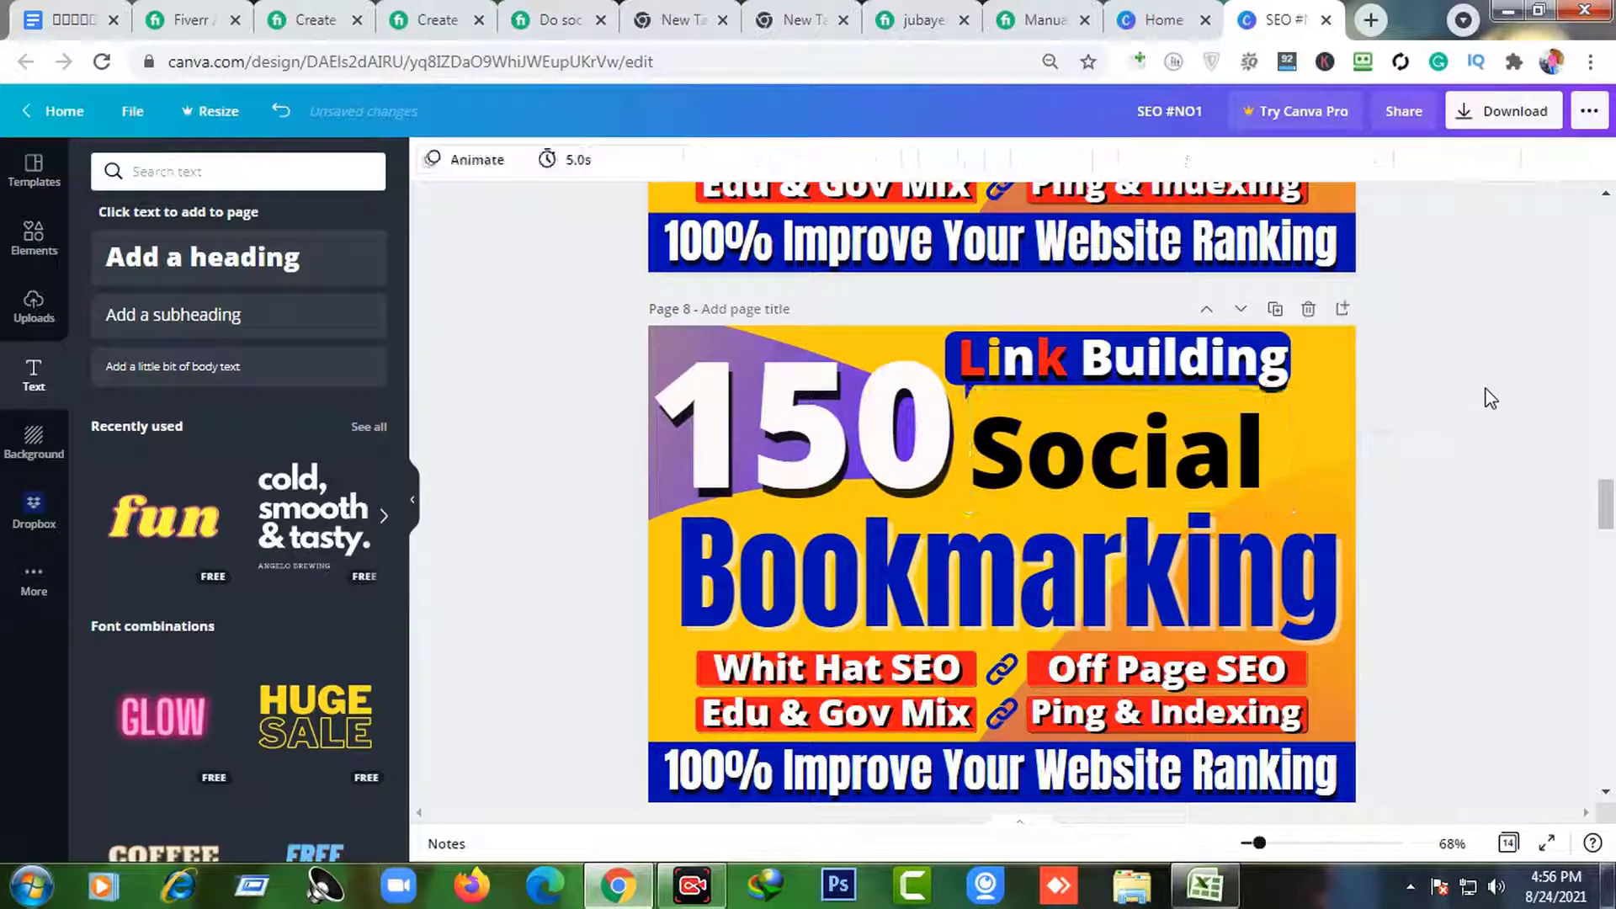
- Try the Barabara and Antonio Bold fonts on the "Social" heading, settling on Anton
left_click(1095, 446)
double_click(1053, 444)
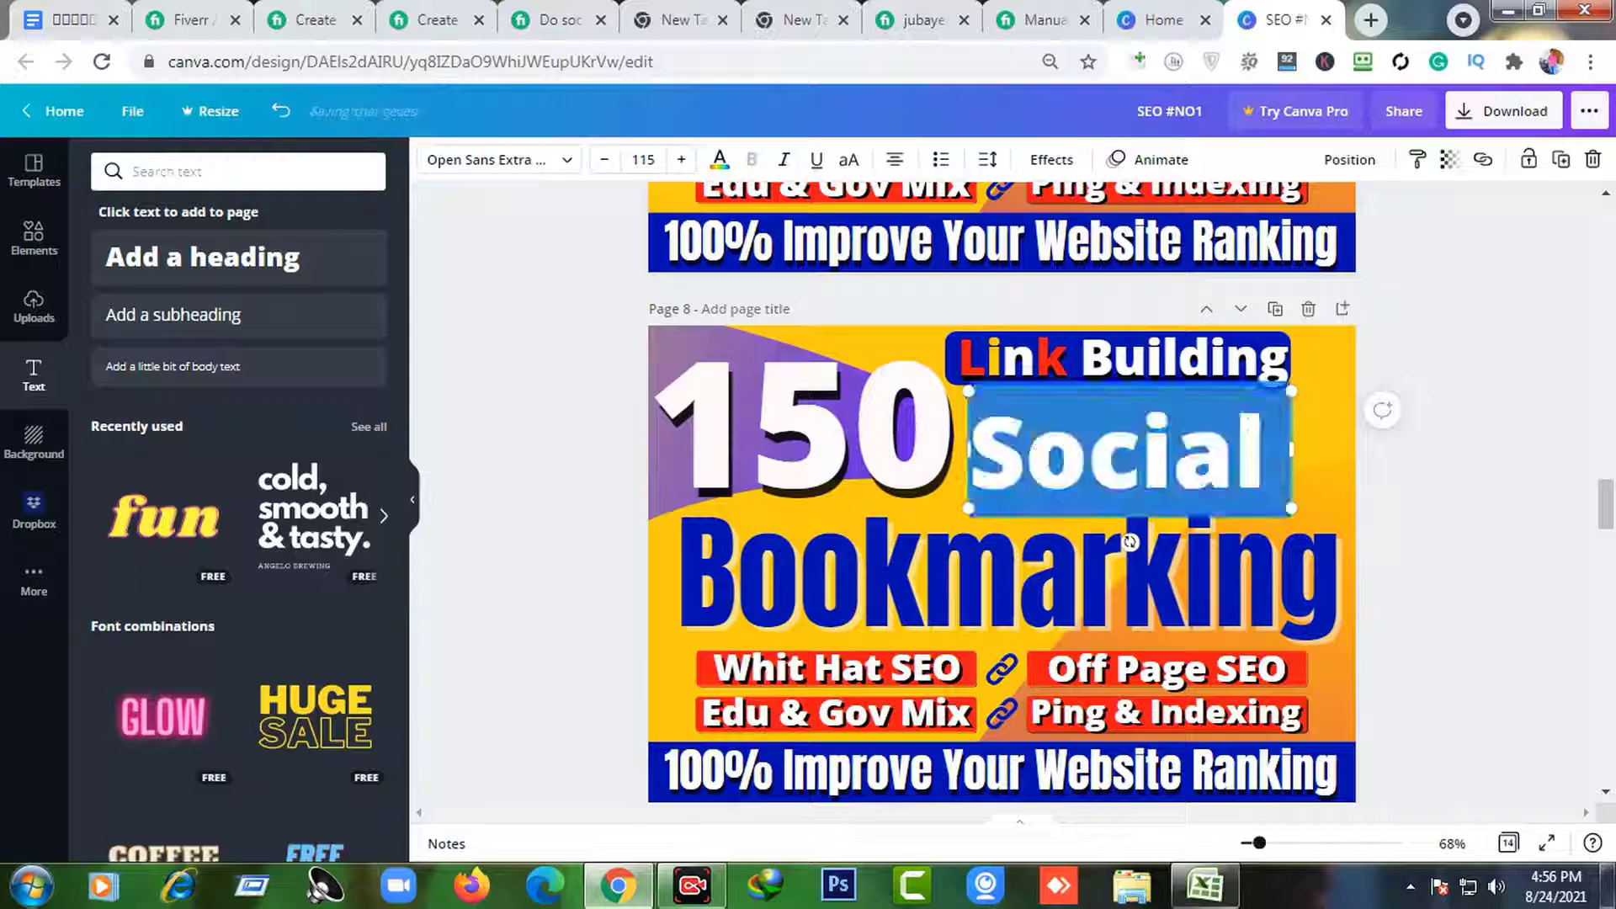
left_click(560, 160)
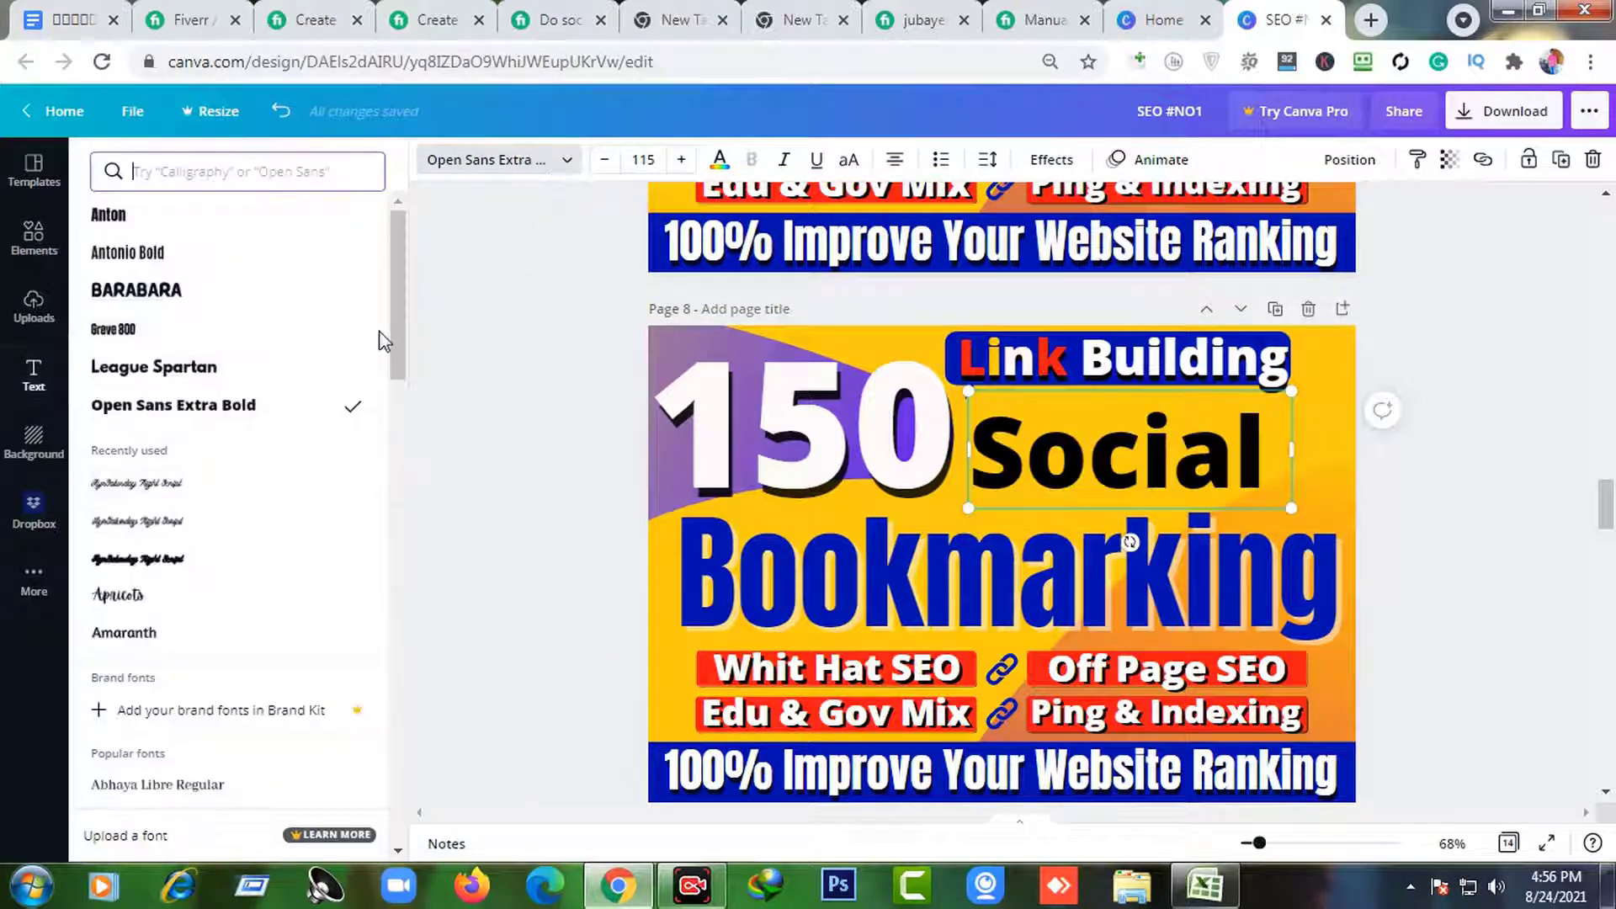
left_click(156, 292)
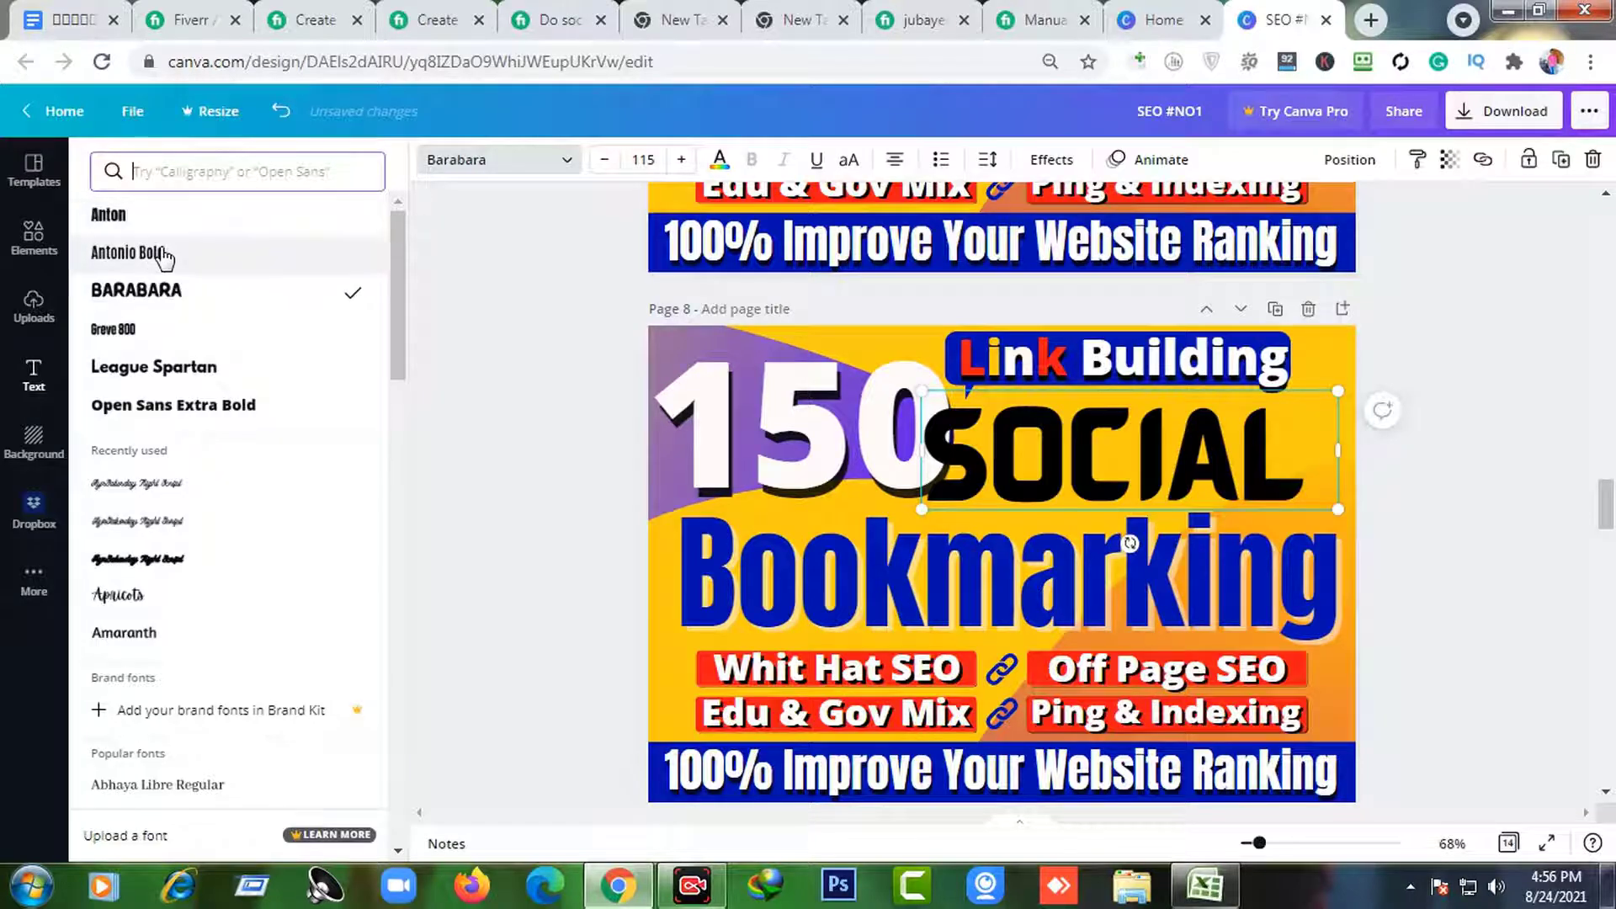
left_click(162, 255)
left_click(145, 221)
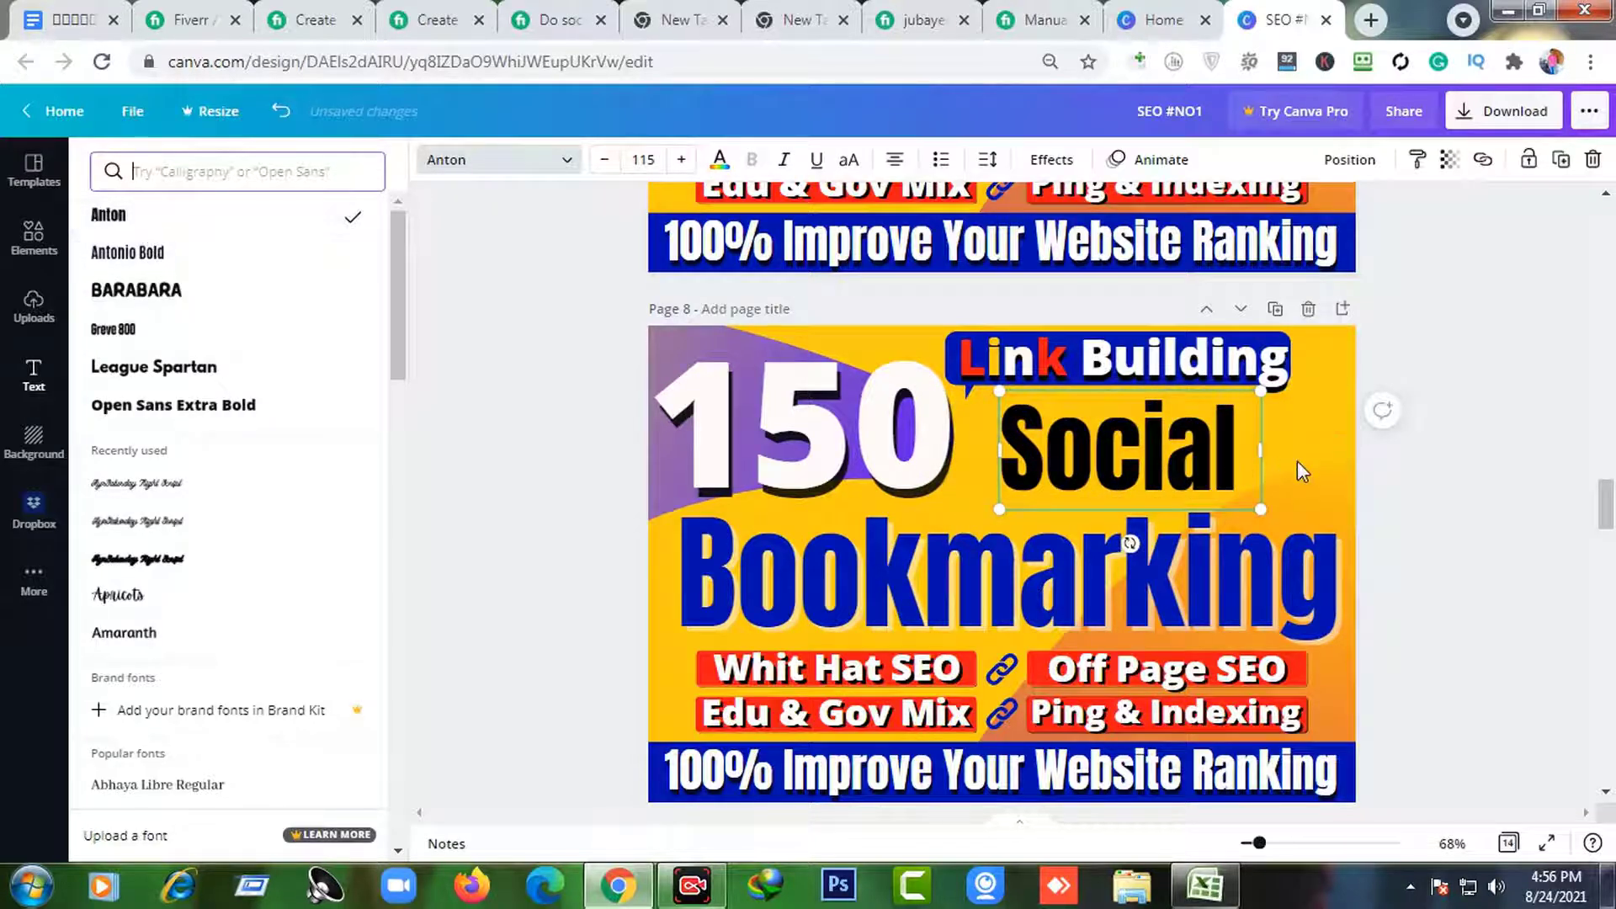
- Try several document colors on the "Social" heading and settle on the medium blue beside the dark blue
left_click(715, 168)
left_click(212, 257)
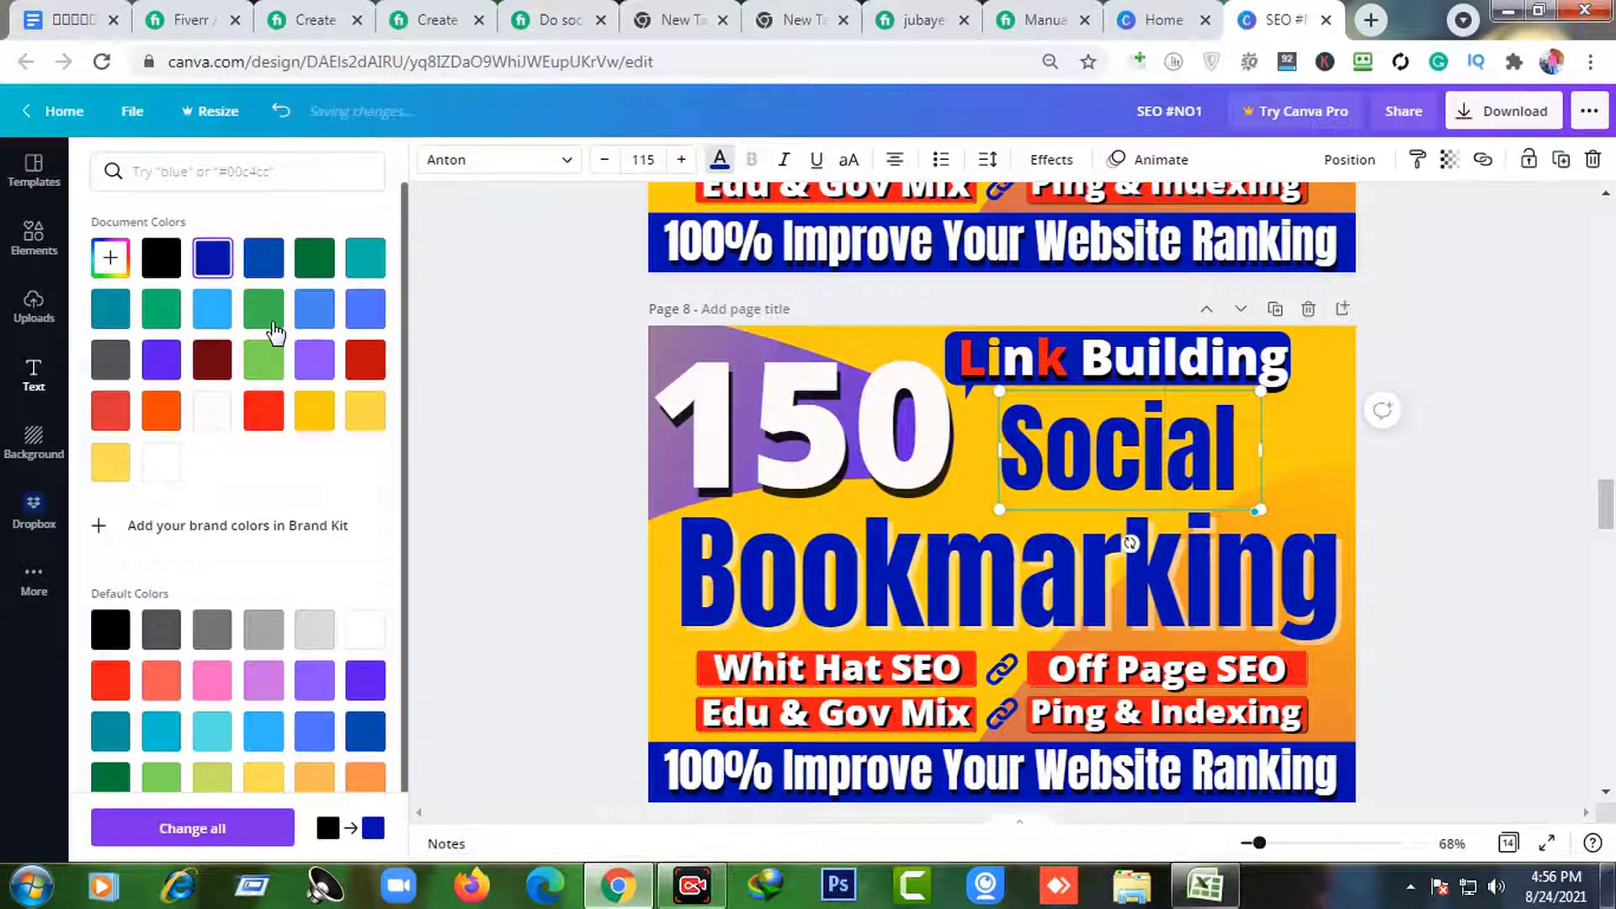
left_click(367, 414)
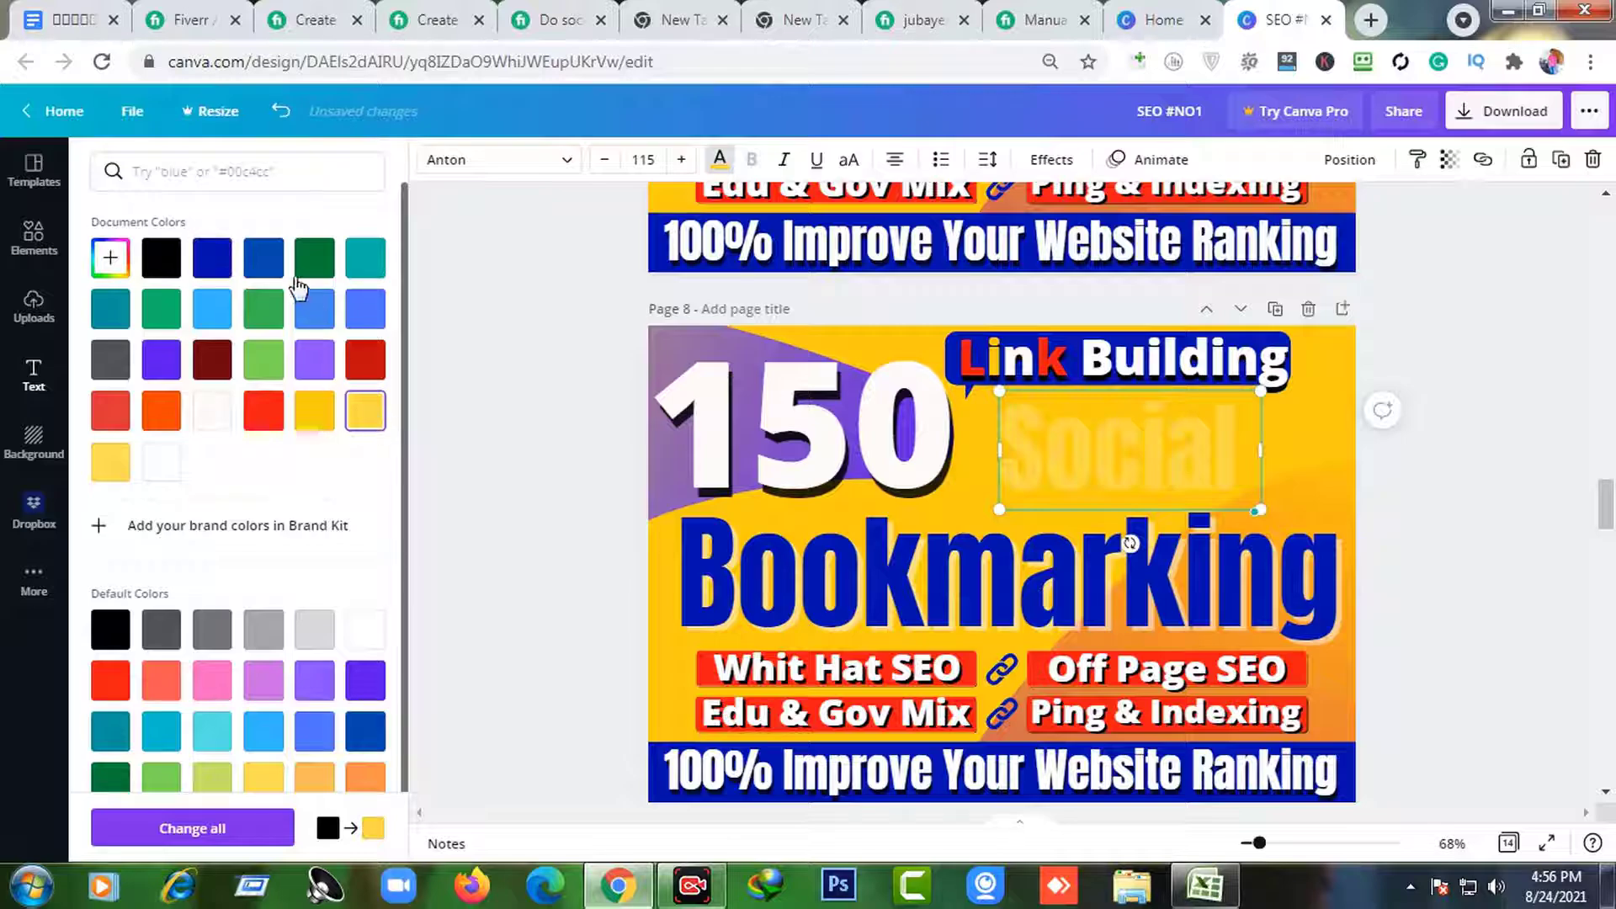
left_click(309, 263)
left_click(264, 257)
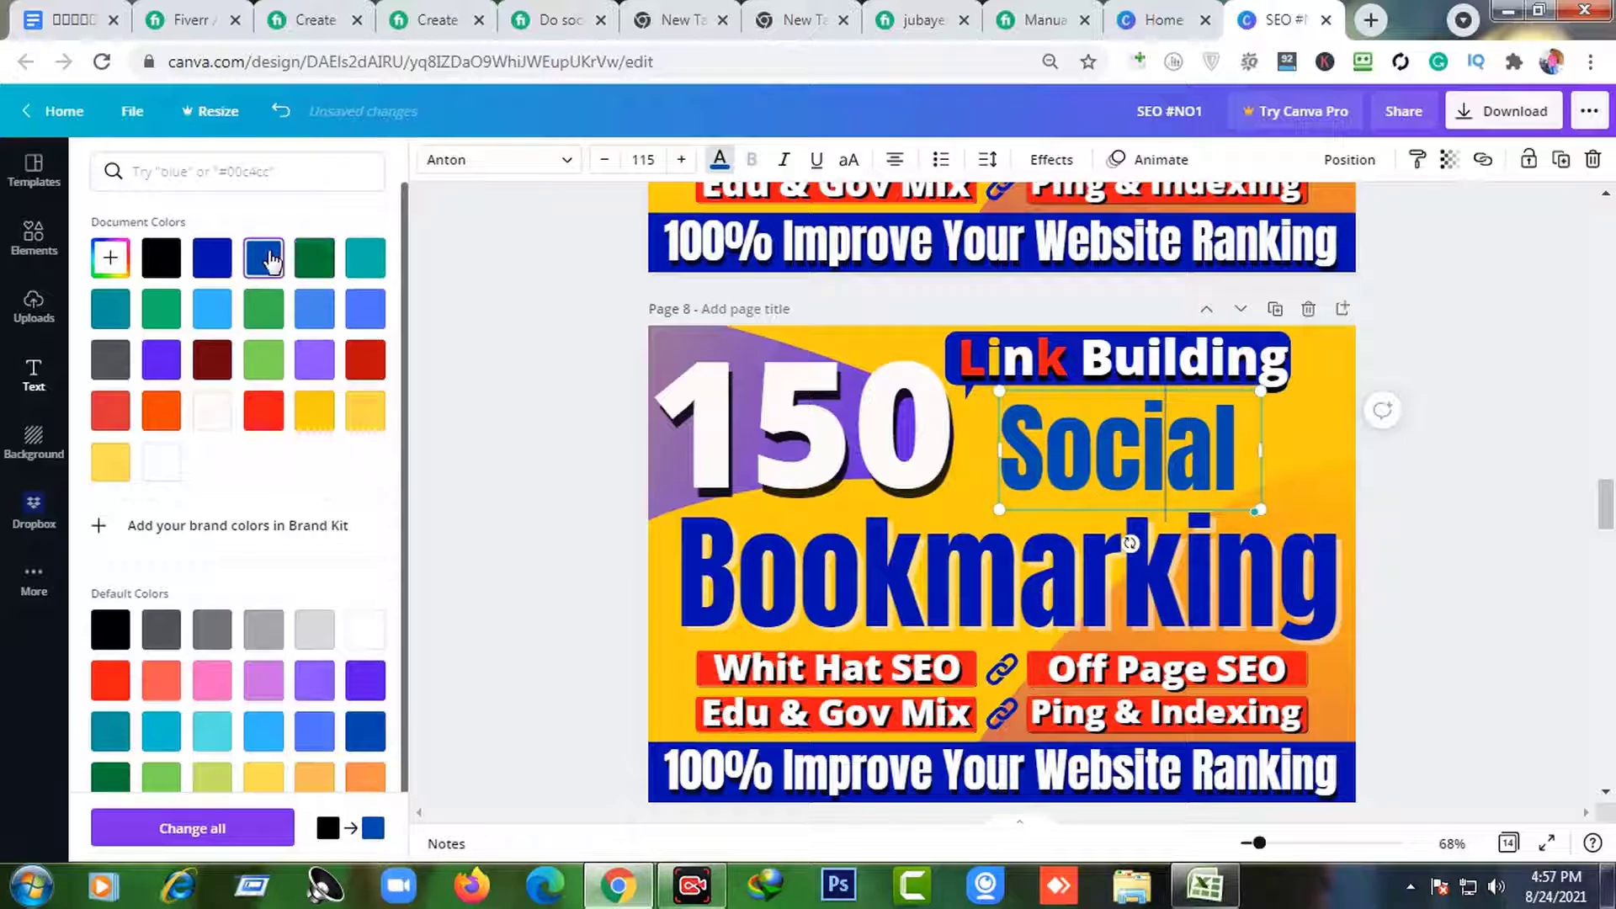
left_click(1435, 500)
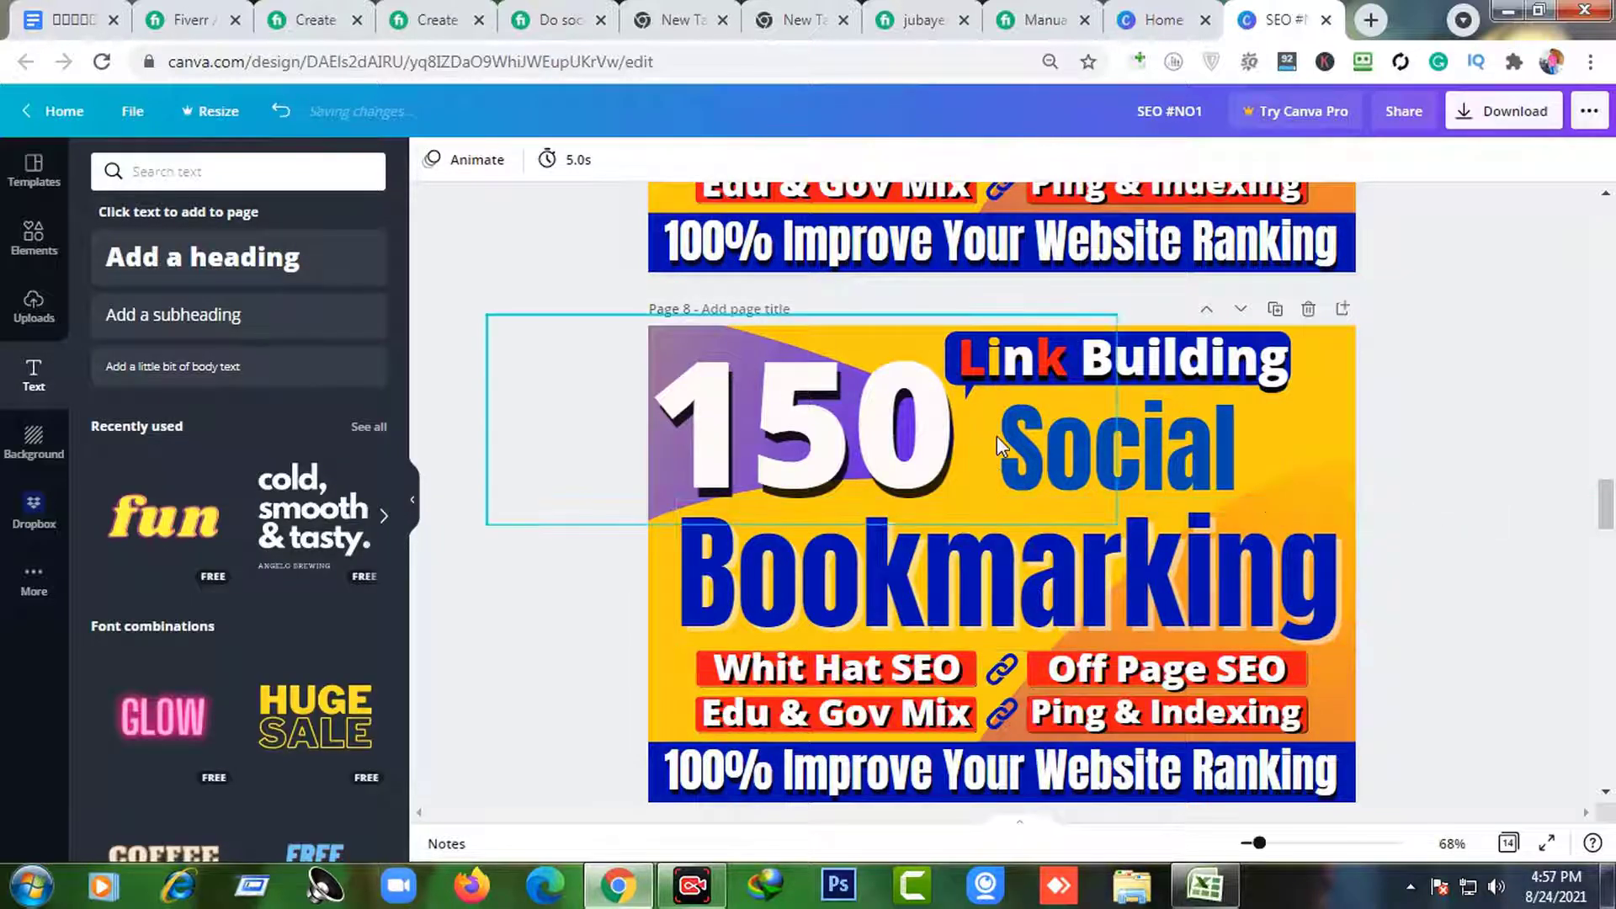
- Switch to the Fiverr gig for high quality social bookmarks SEO backlinks and examine its gallery images for design ideas
scroll(997, 437, "down", 2)
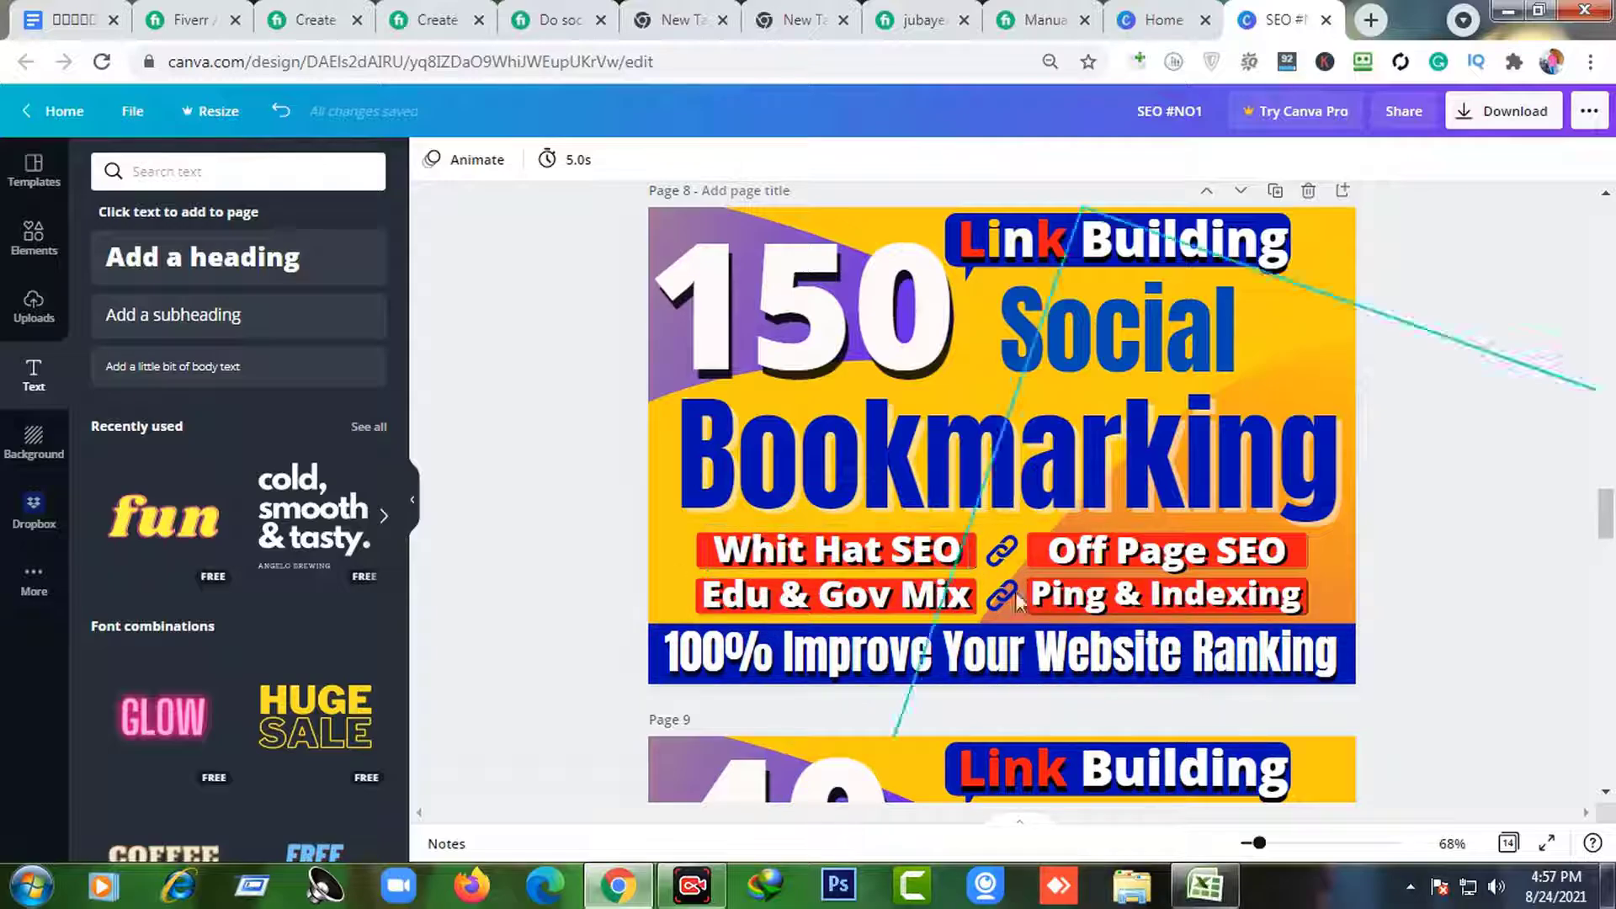
left_click(432, 18)
scroll(549, 275, "up", 10)
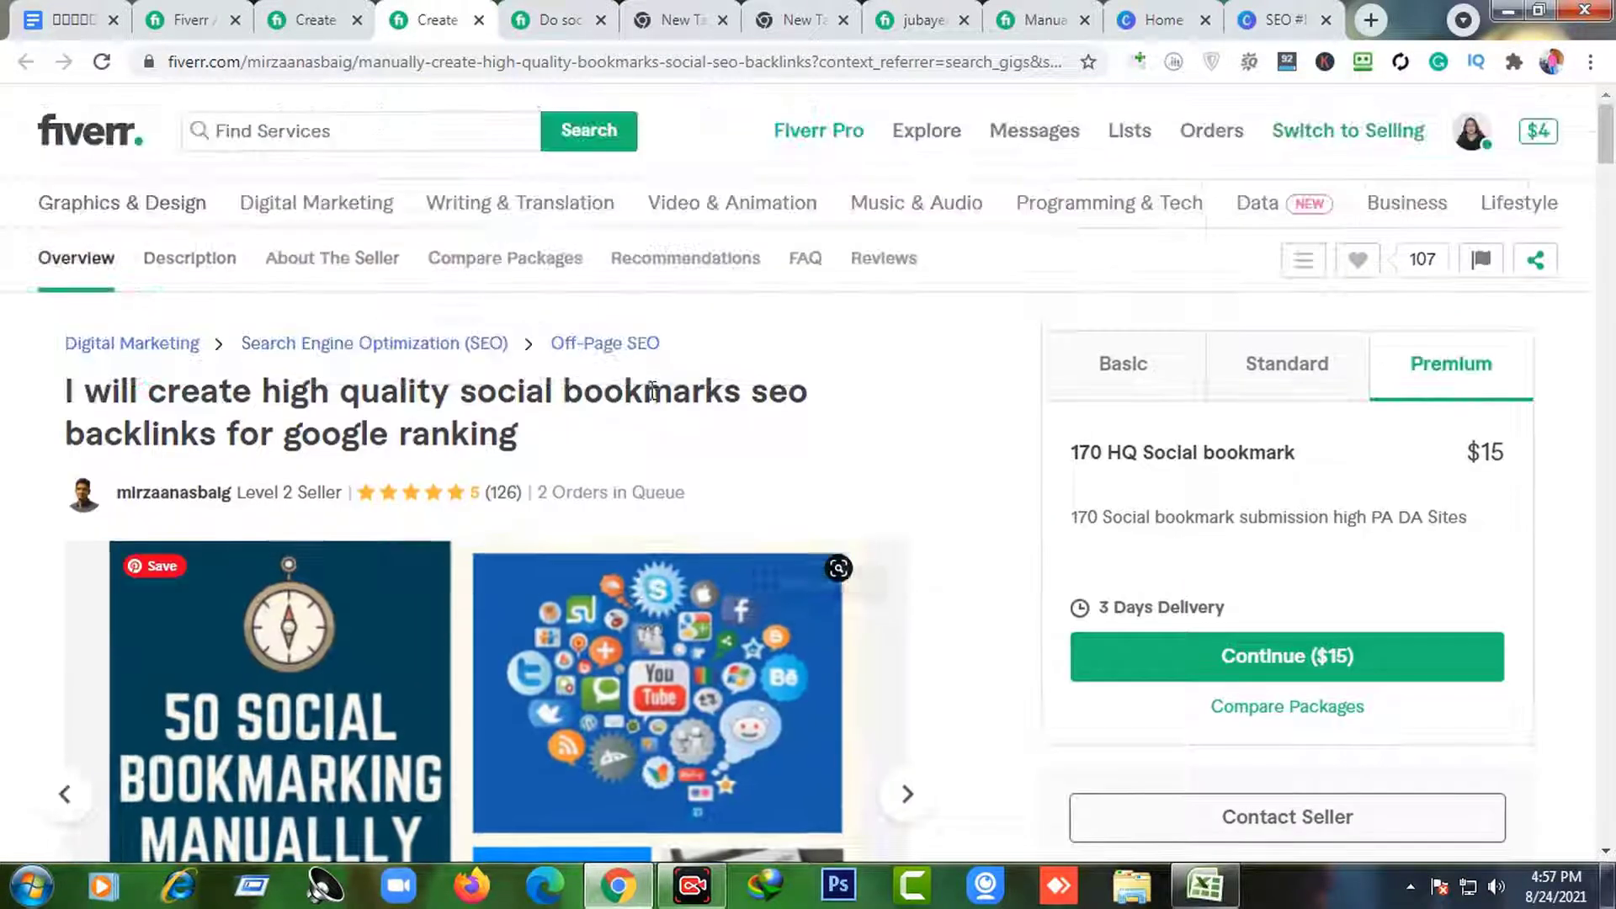
scroll(549, 452, "down", 3)
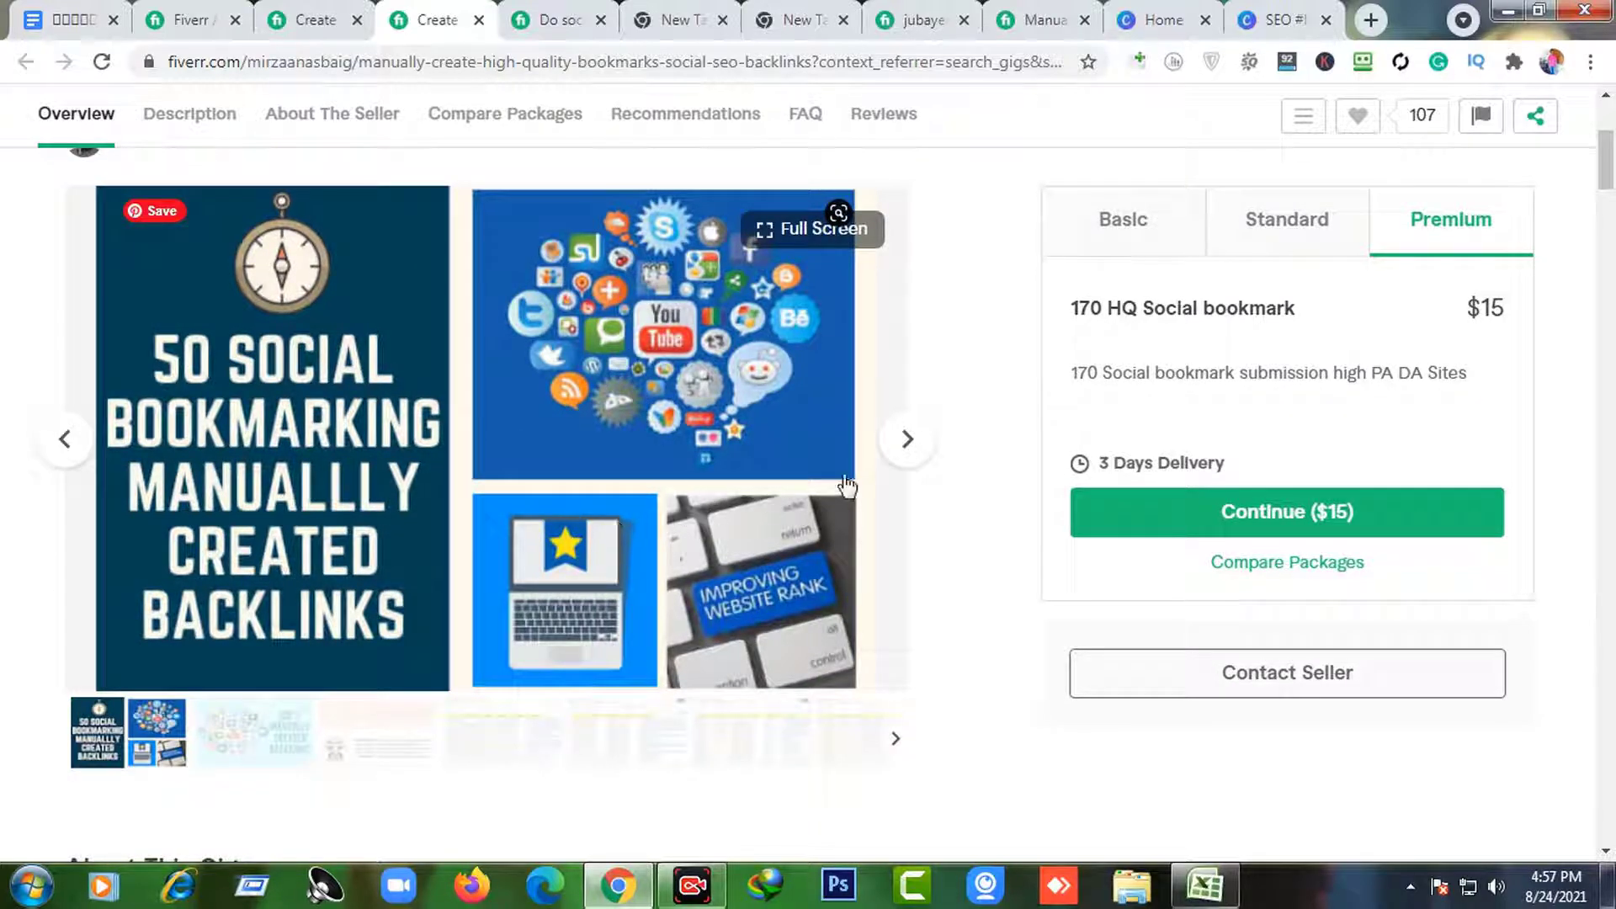
left_click(916, 455)
scroll(840, 364, "up", 2)
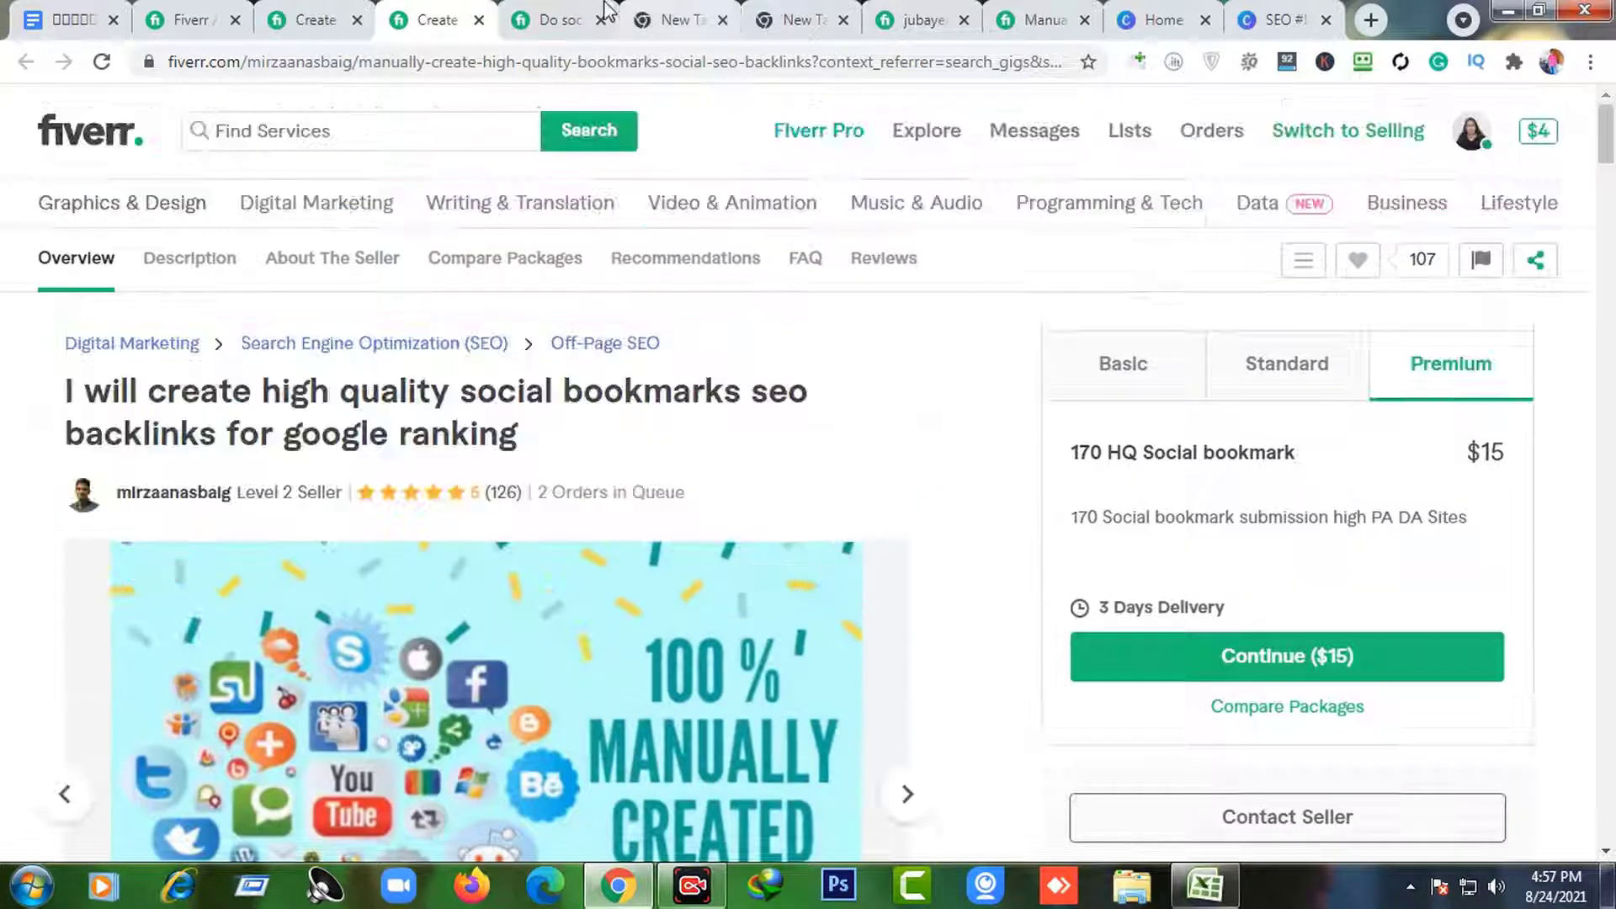
- Open the competing gig for social bookmarking submissions with high DA backlinks and examine its gallery image
left_click(604, 12)
scroll(804, 437, "up", 8)
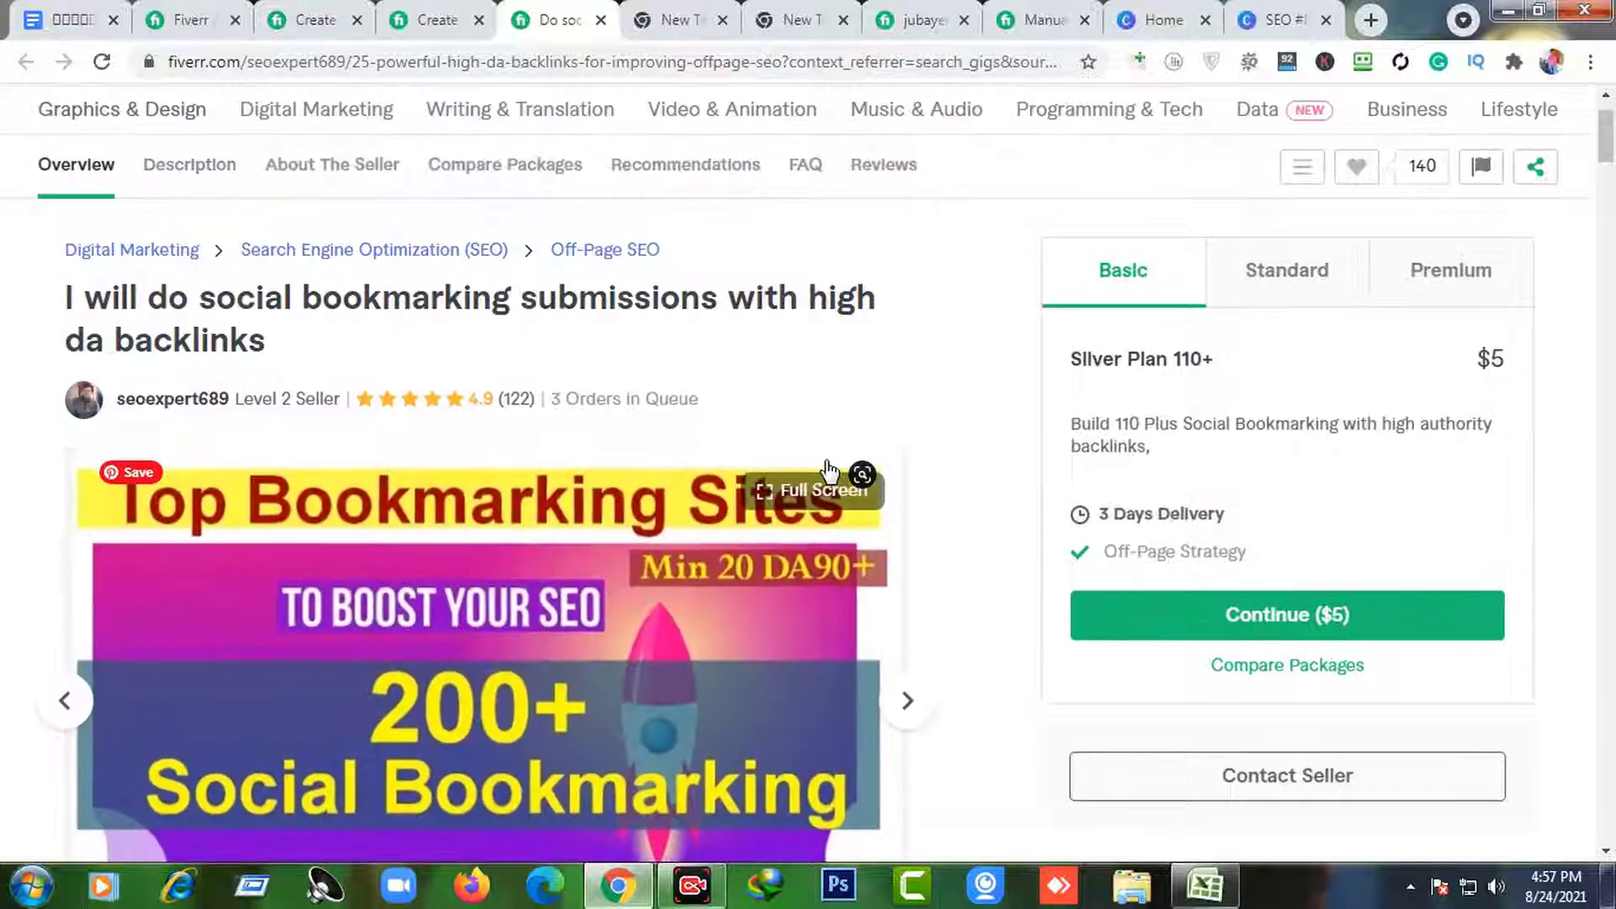
scroll(841, 472, "down", 5)
scroll(419, 537, "up", 2)
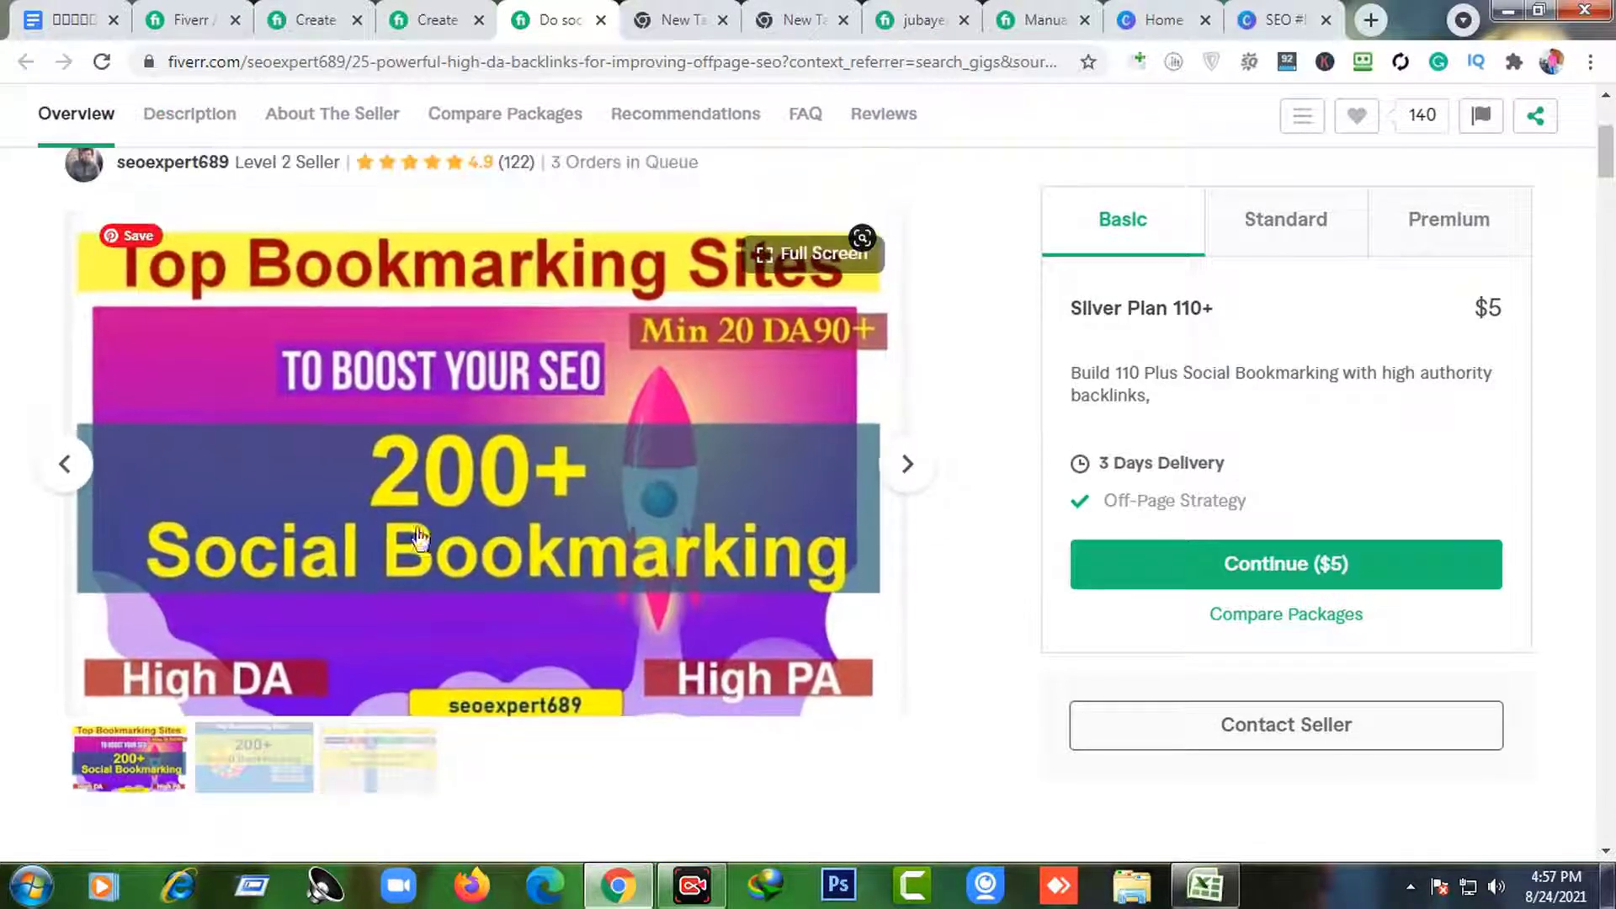
scroll(913, 522, "up", 1)
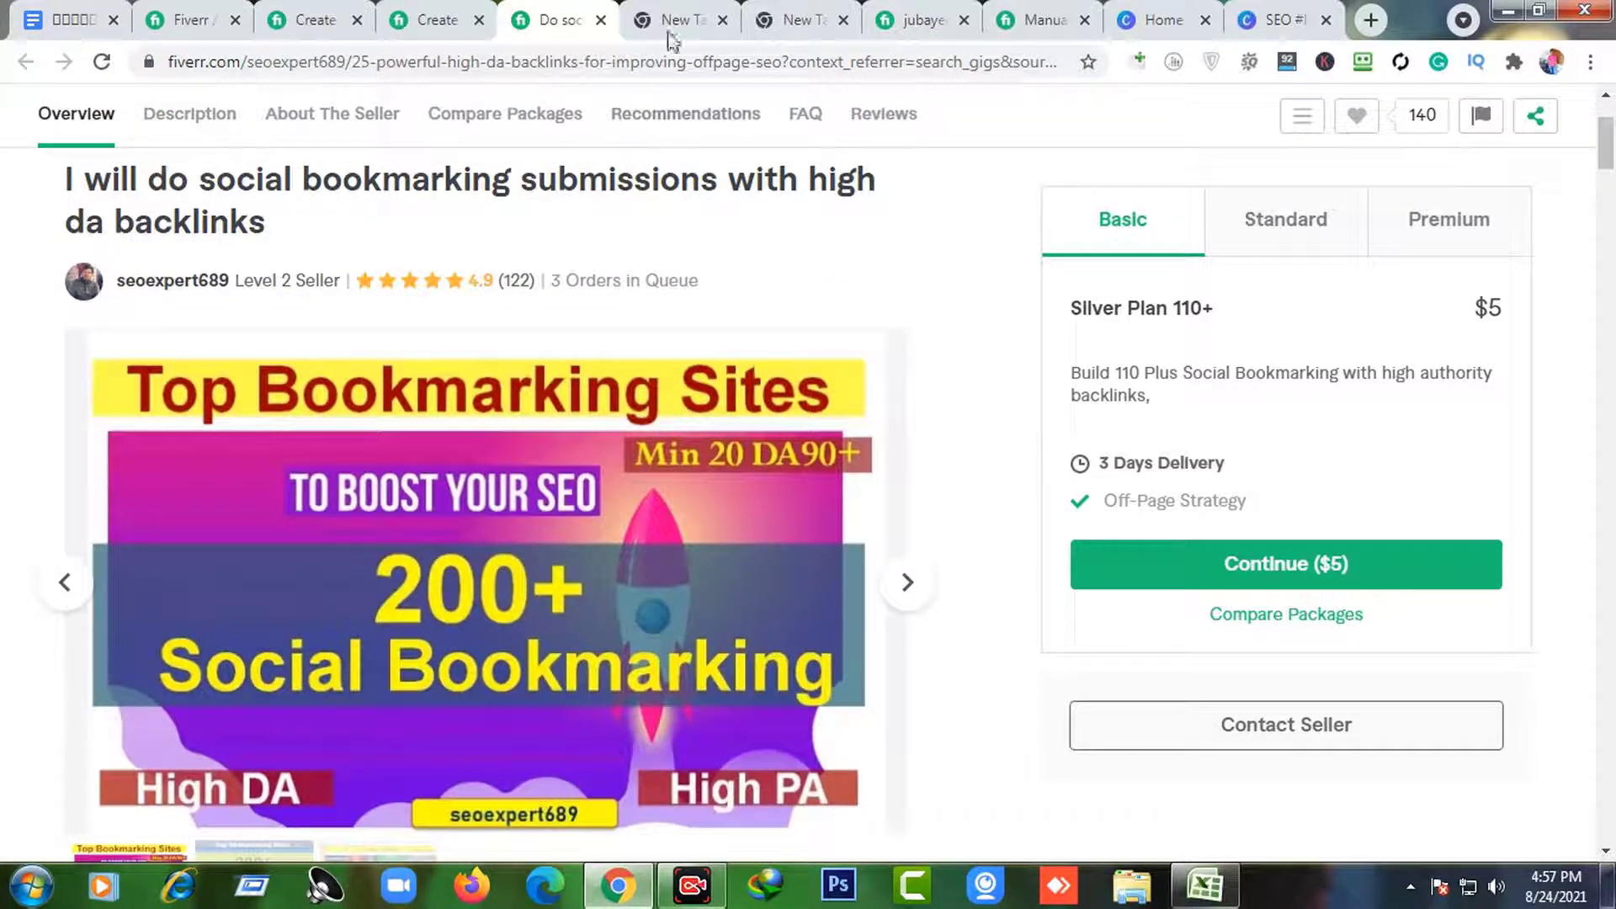
- Open the Fiverr seller profile and examine its gig thumbnails, including the social bookmarking one
left_click(924, 19)
scroll(842, 336, "up", 3)
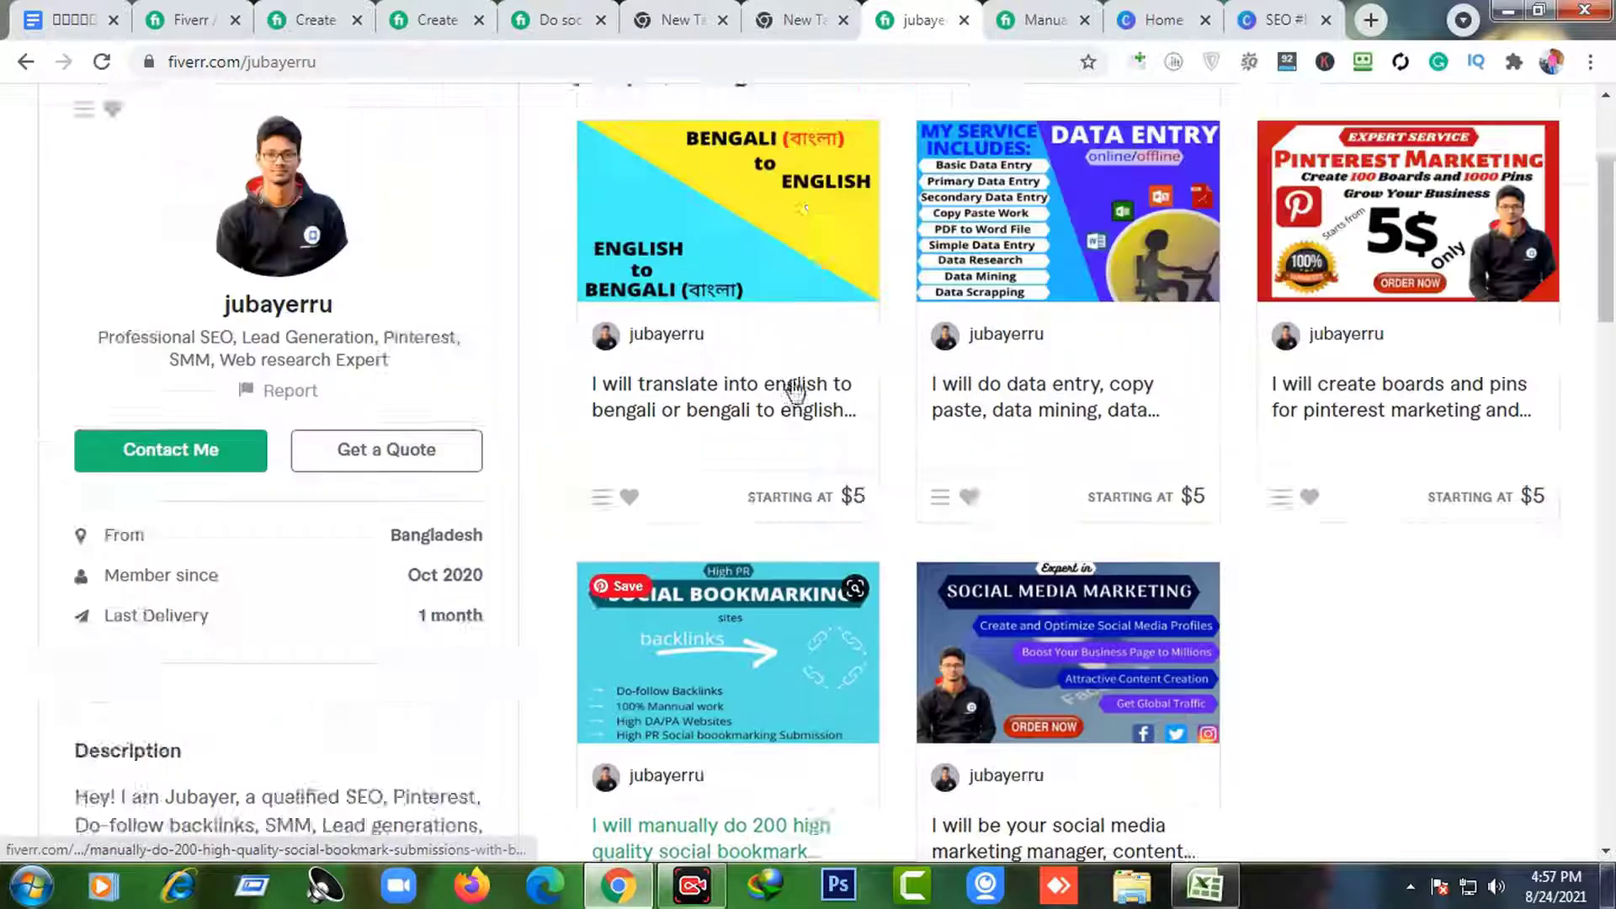
scroll(795, 390, "up", 3)
scroll(873, 487, "down", 7)
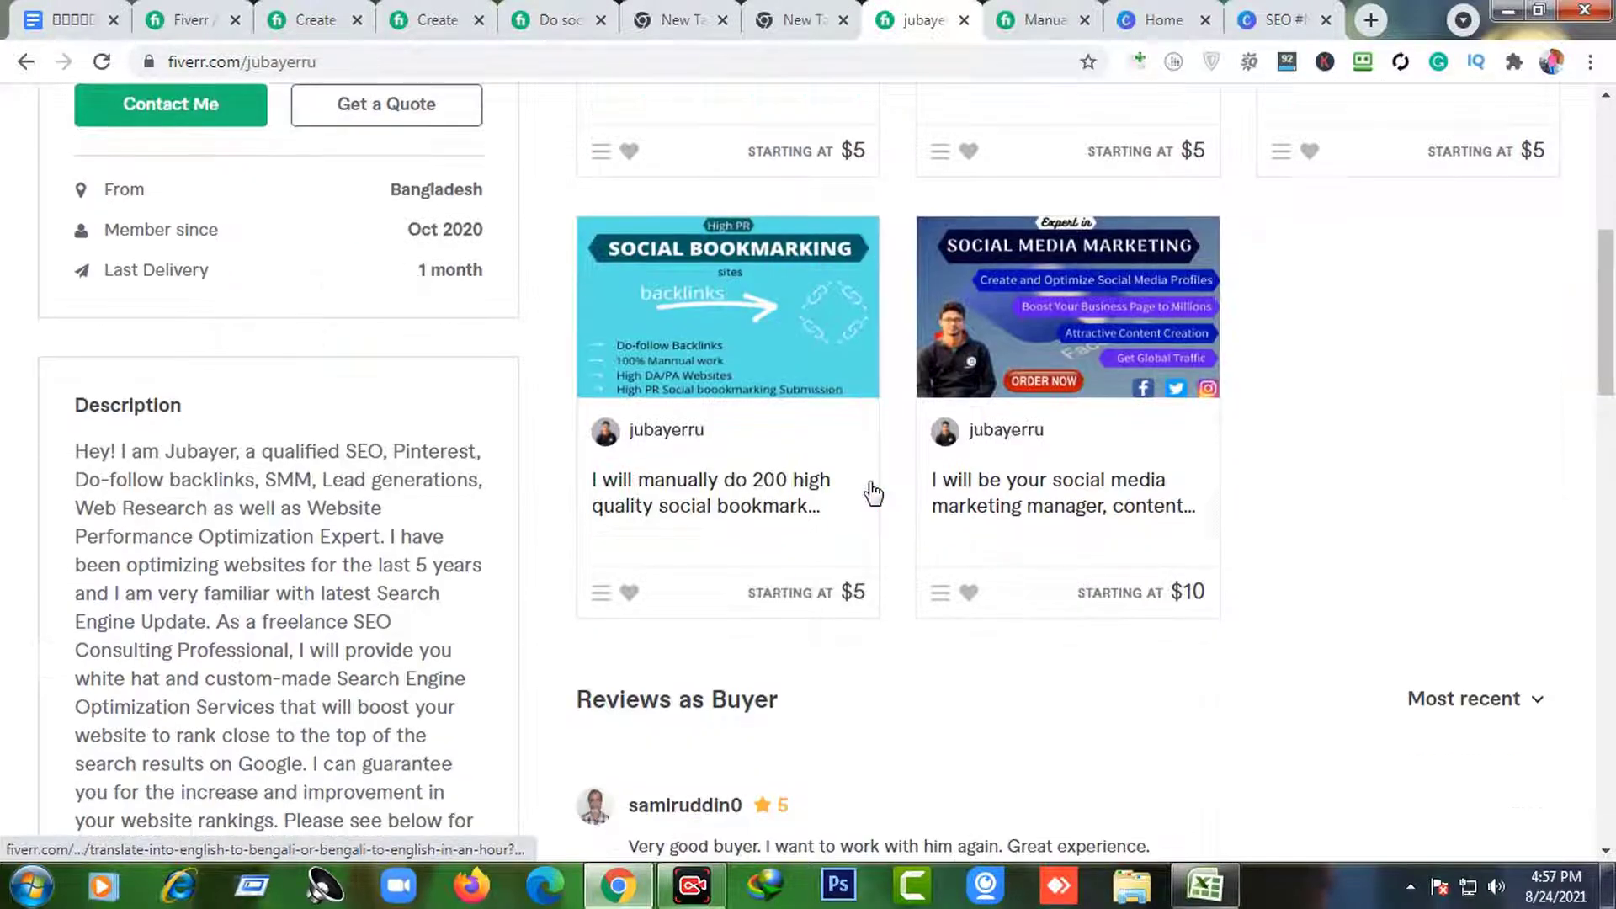
- Open the seller's gig for 200 high quality social bookmark submissions with backlinks and examine its gallery image
left_click(779, 346)
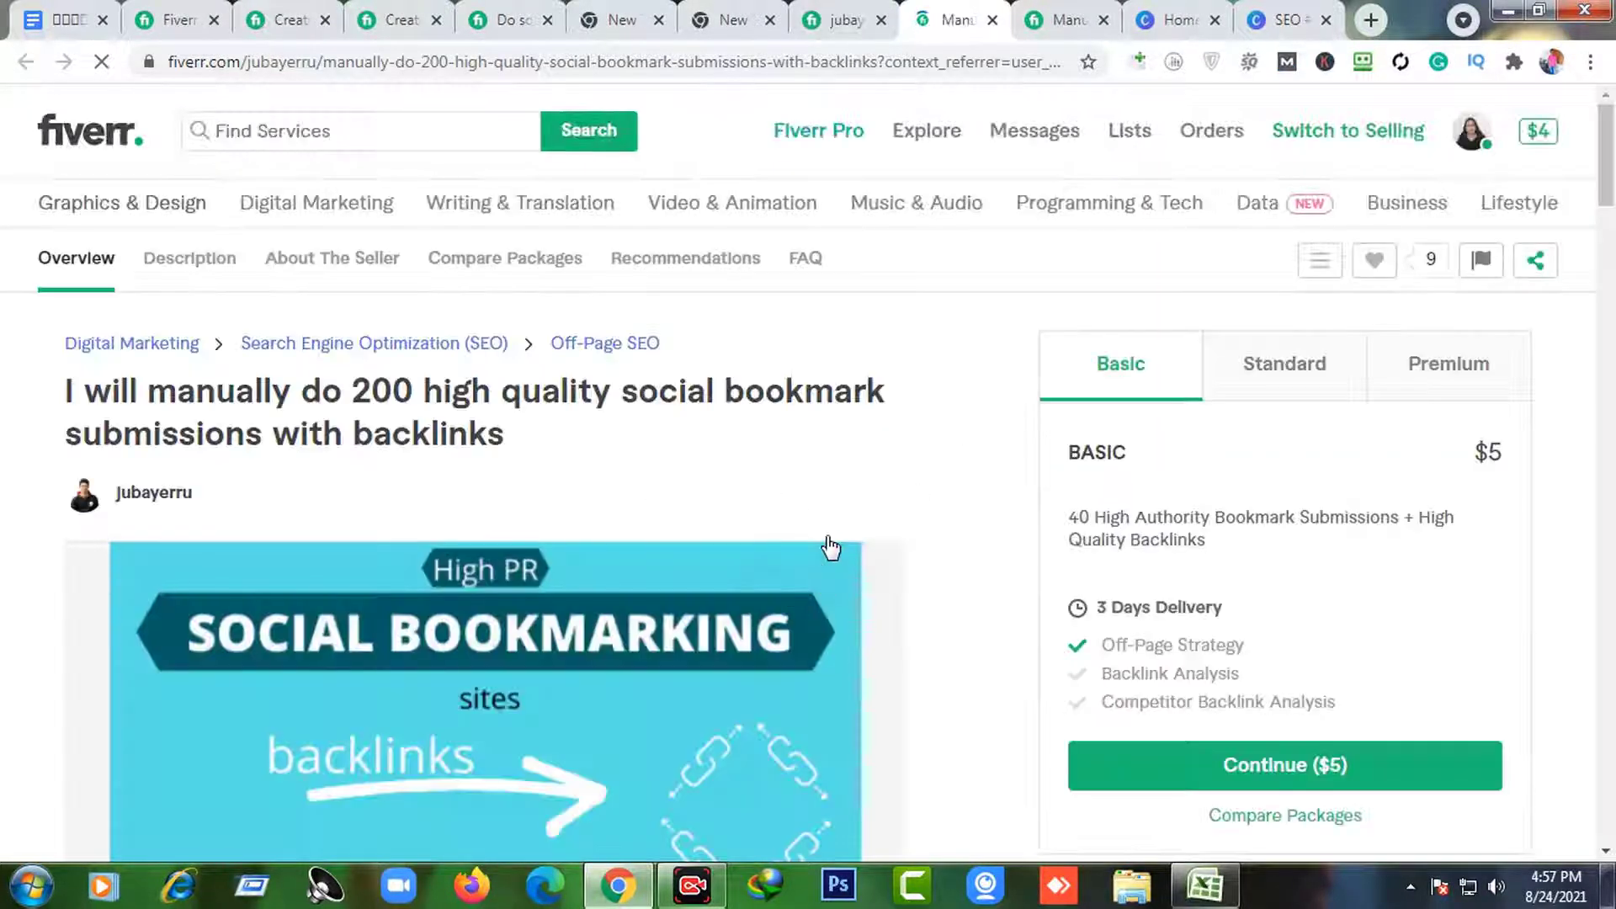
scroll(826, 548, "down", 5)
scroll(535, 378, "up", 3)
scroll(412, 556, "down", 4)
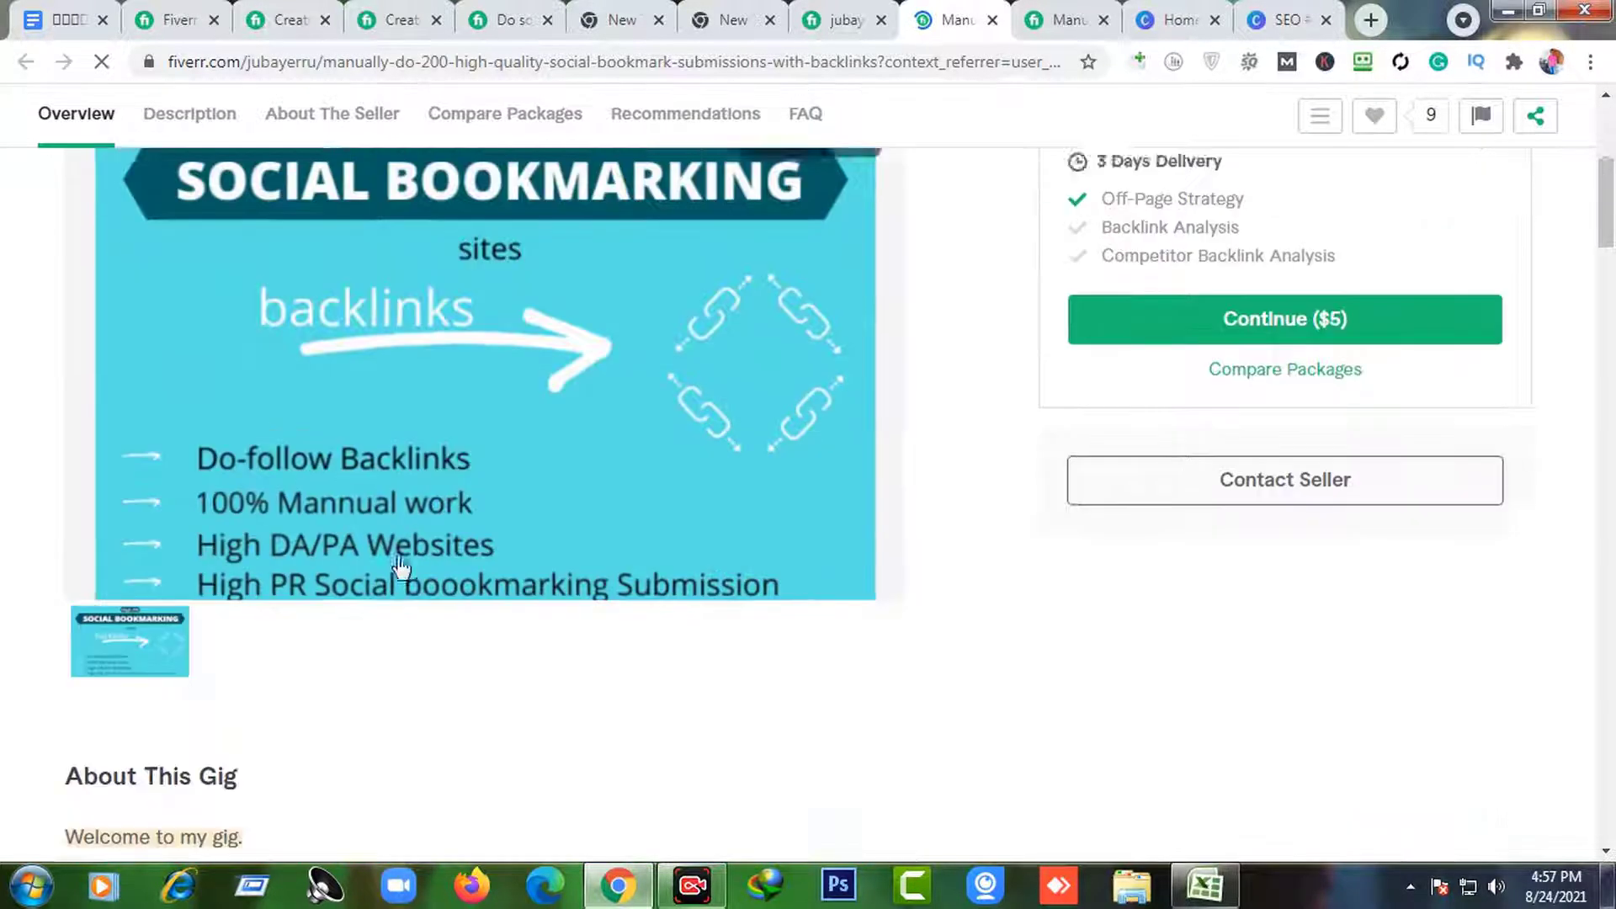
scroll(543, 478, "up", 3)
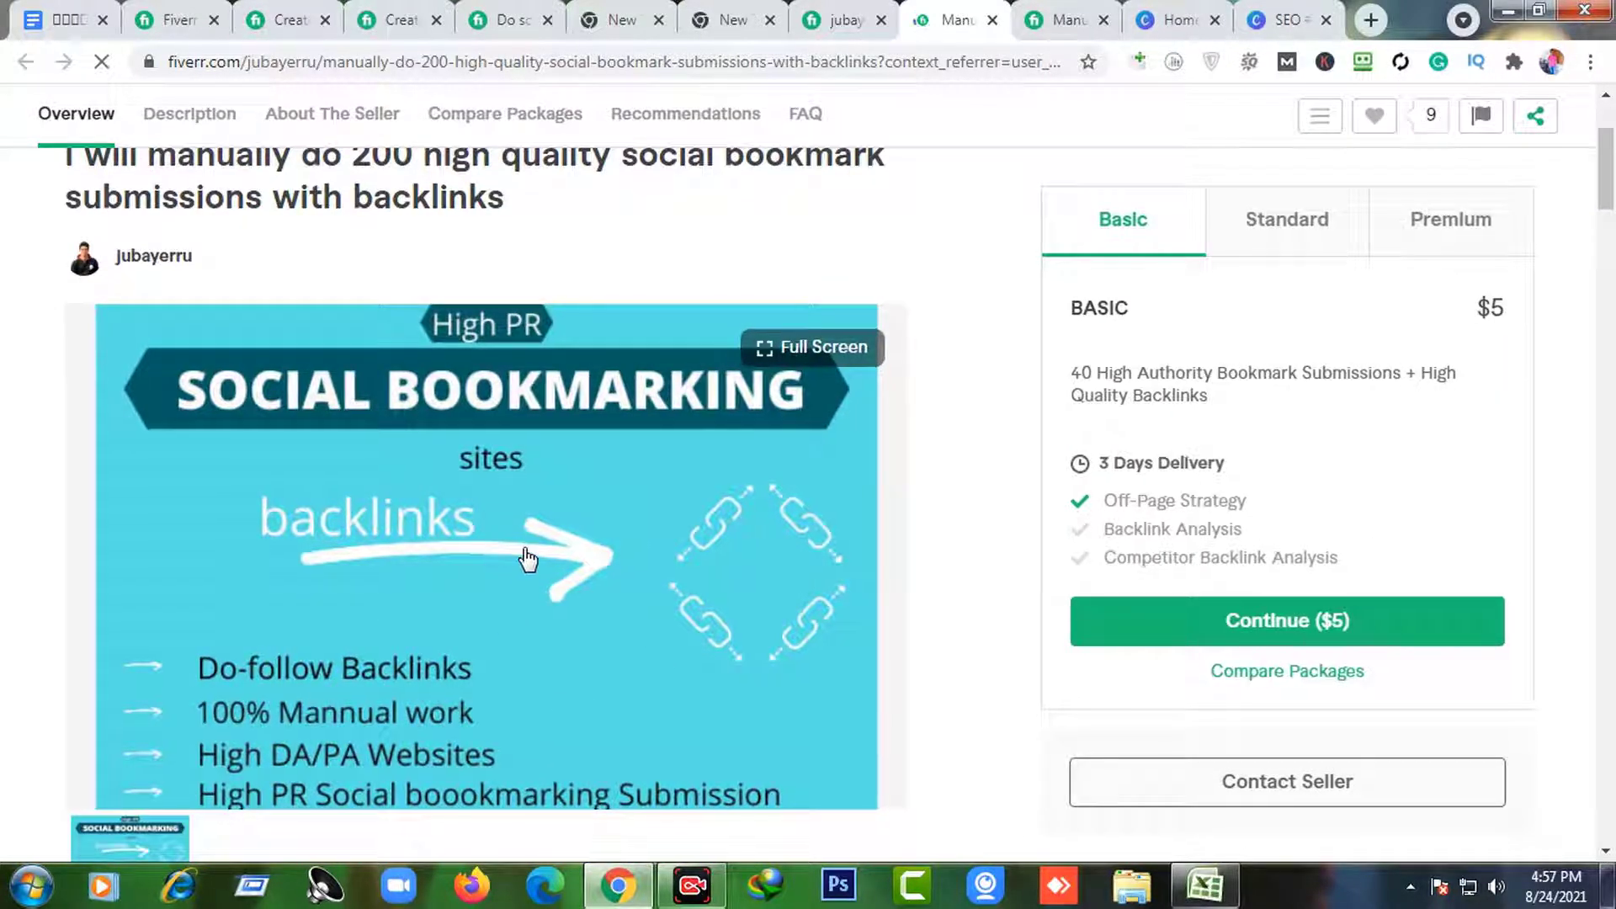
left_click(1062, 19)
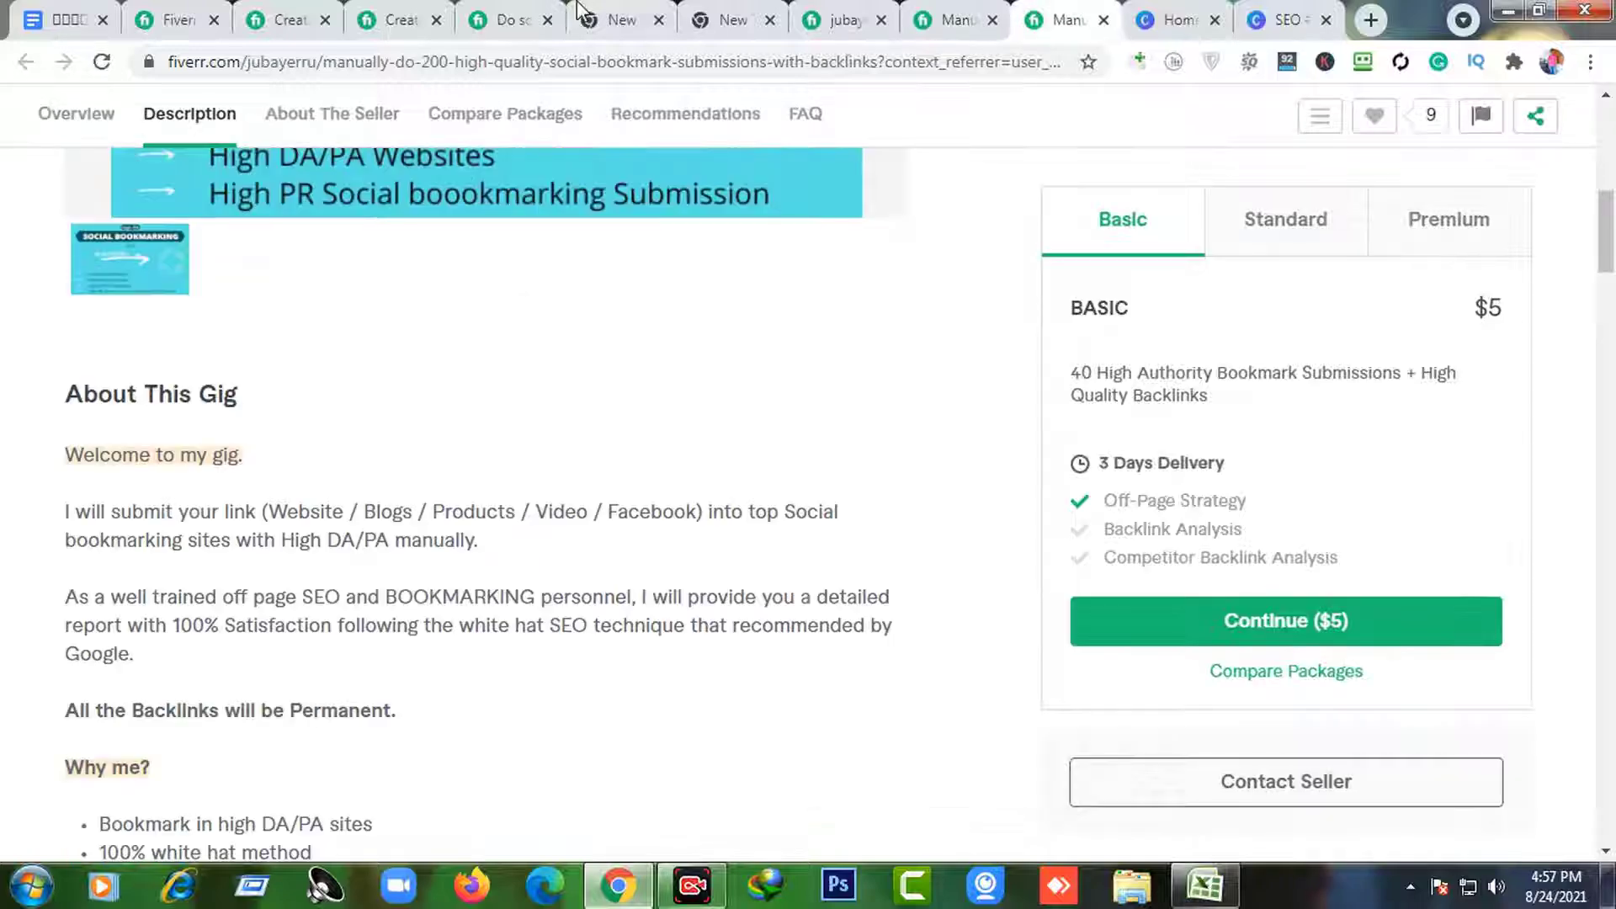
- Switch back to the Canva design and recolor the "Social" heading on page 8 to the dark blue document color
left_click(1208, 12)
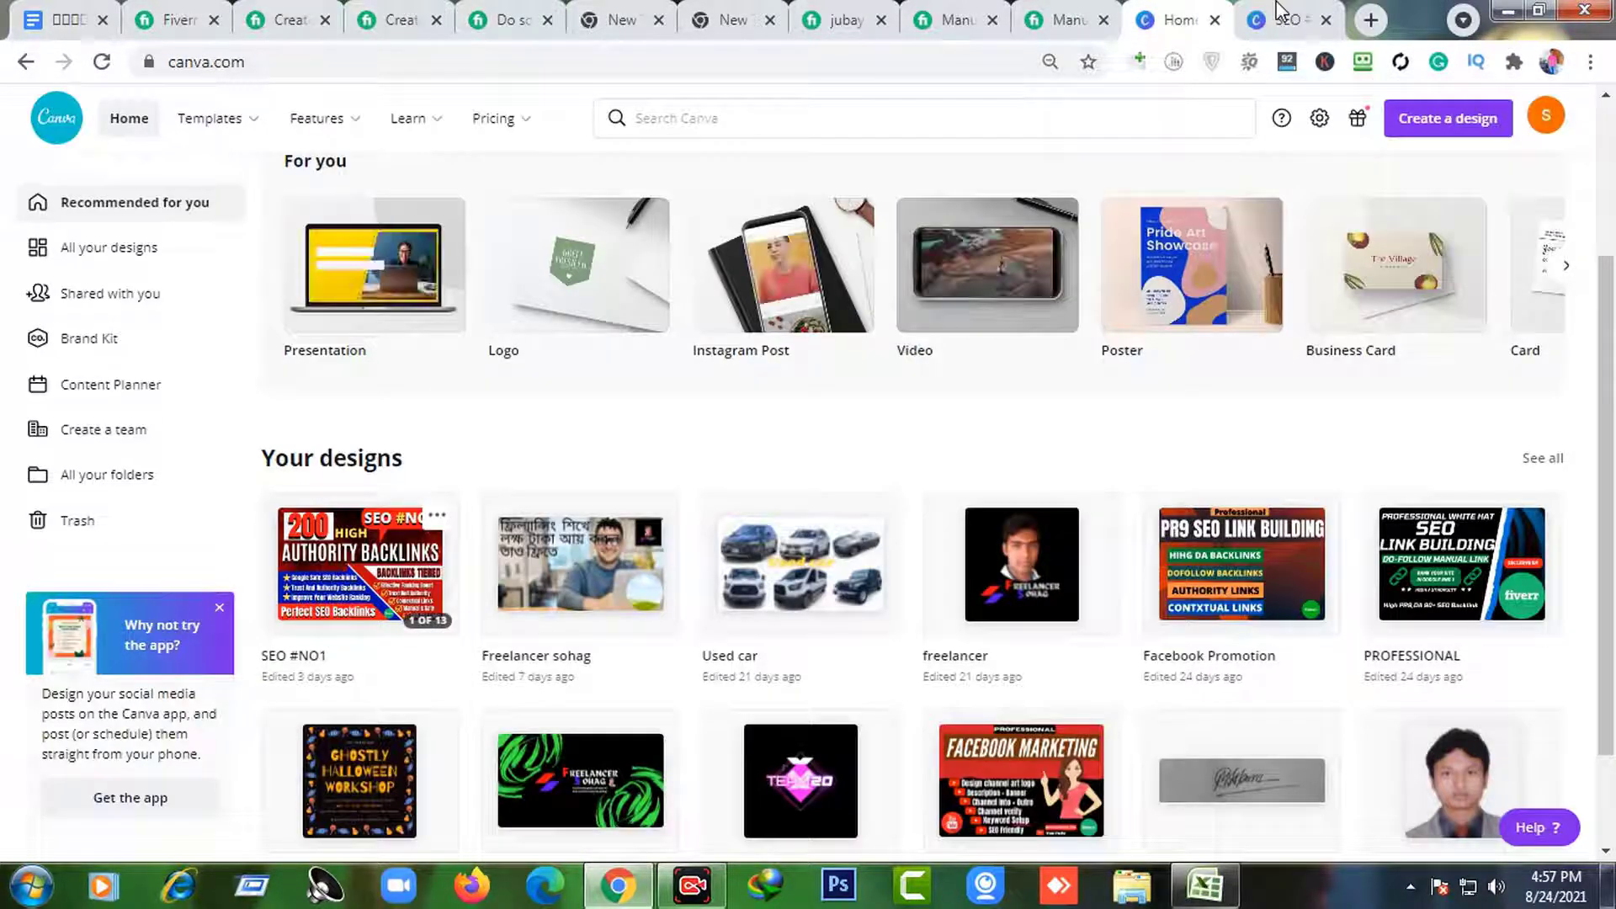
left_click(1267, 17)
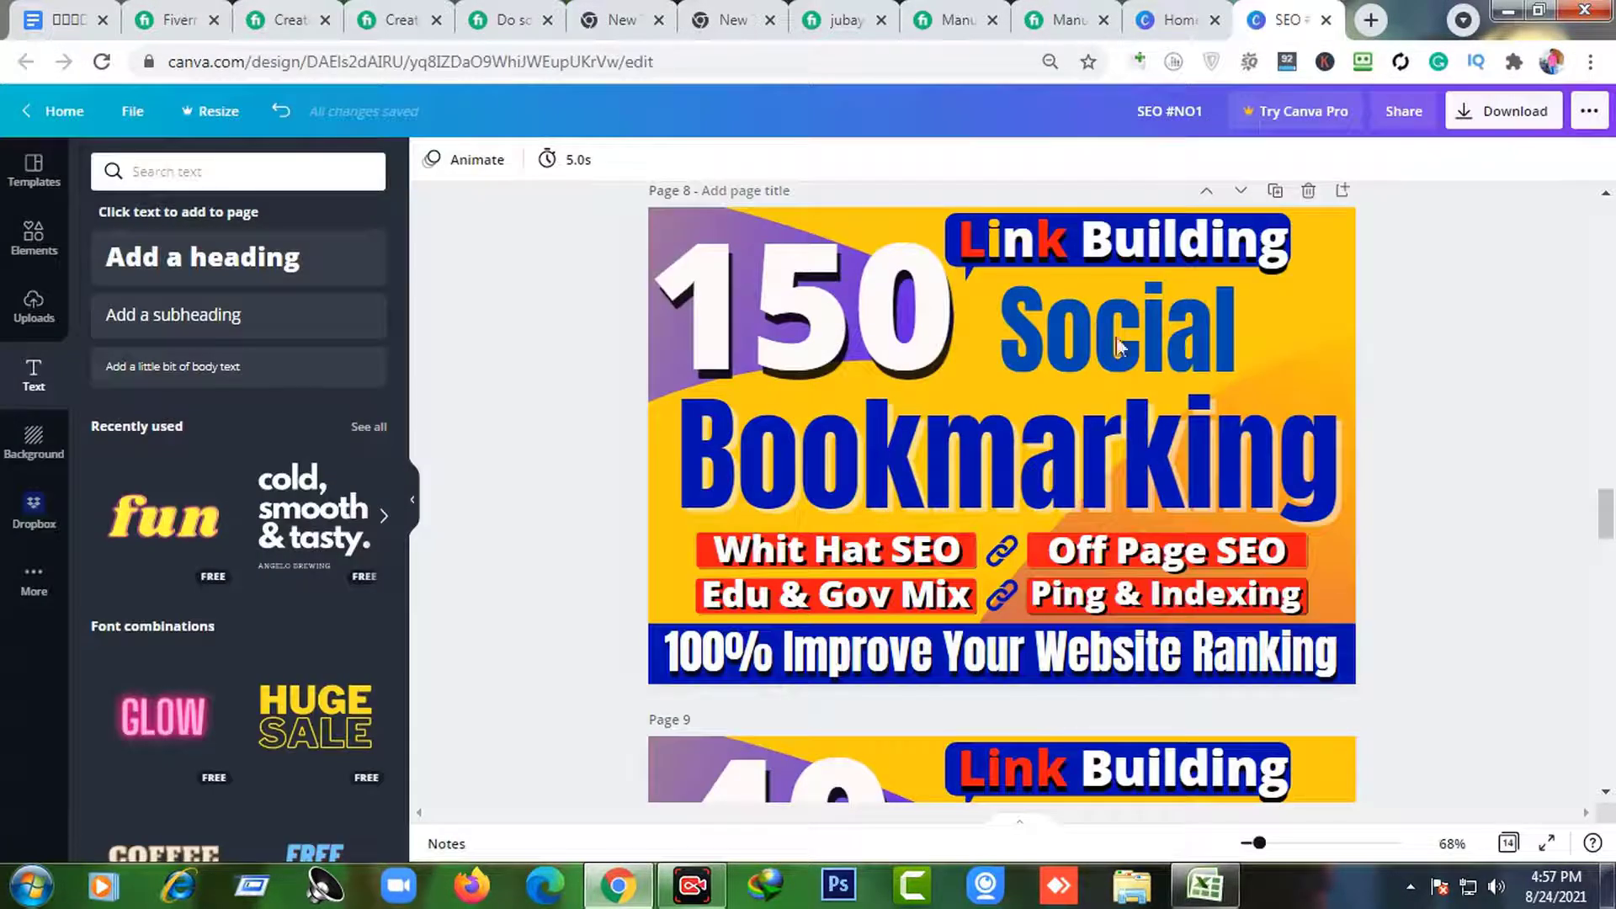
scroll(1119, 345, "down", 2)
scroll(1172, 374, "up", 2)
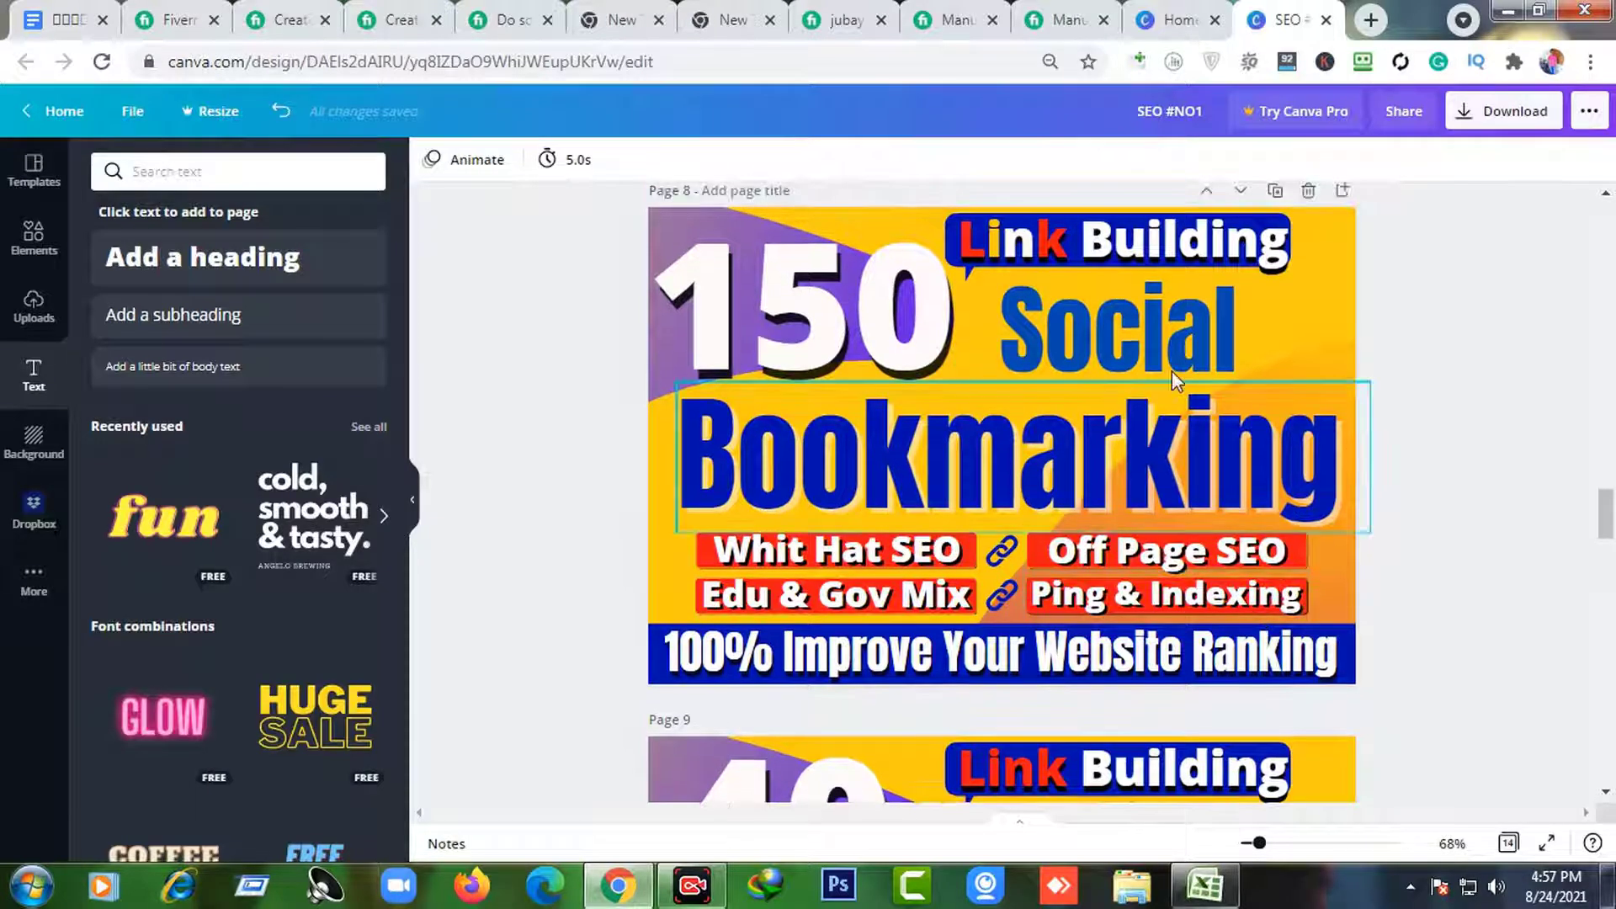
left_click(1173, 372)
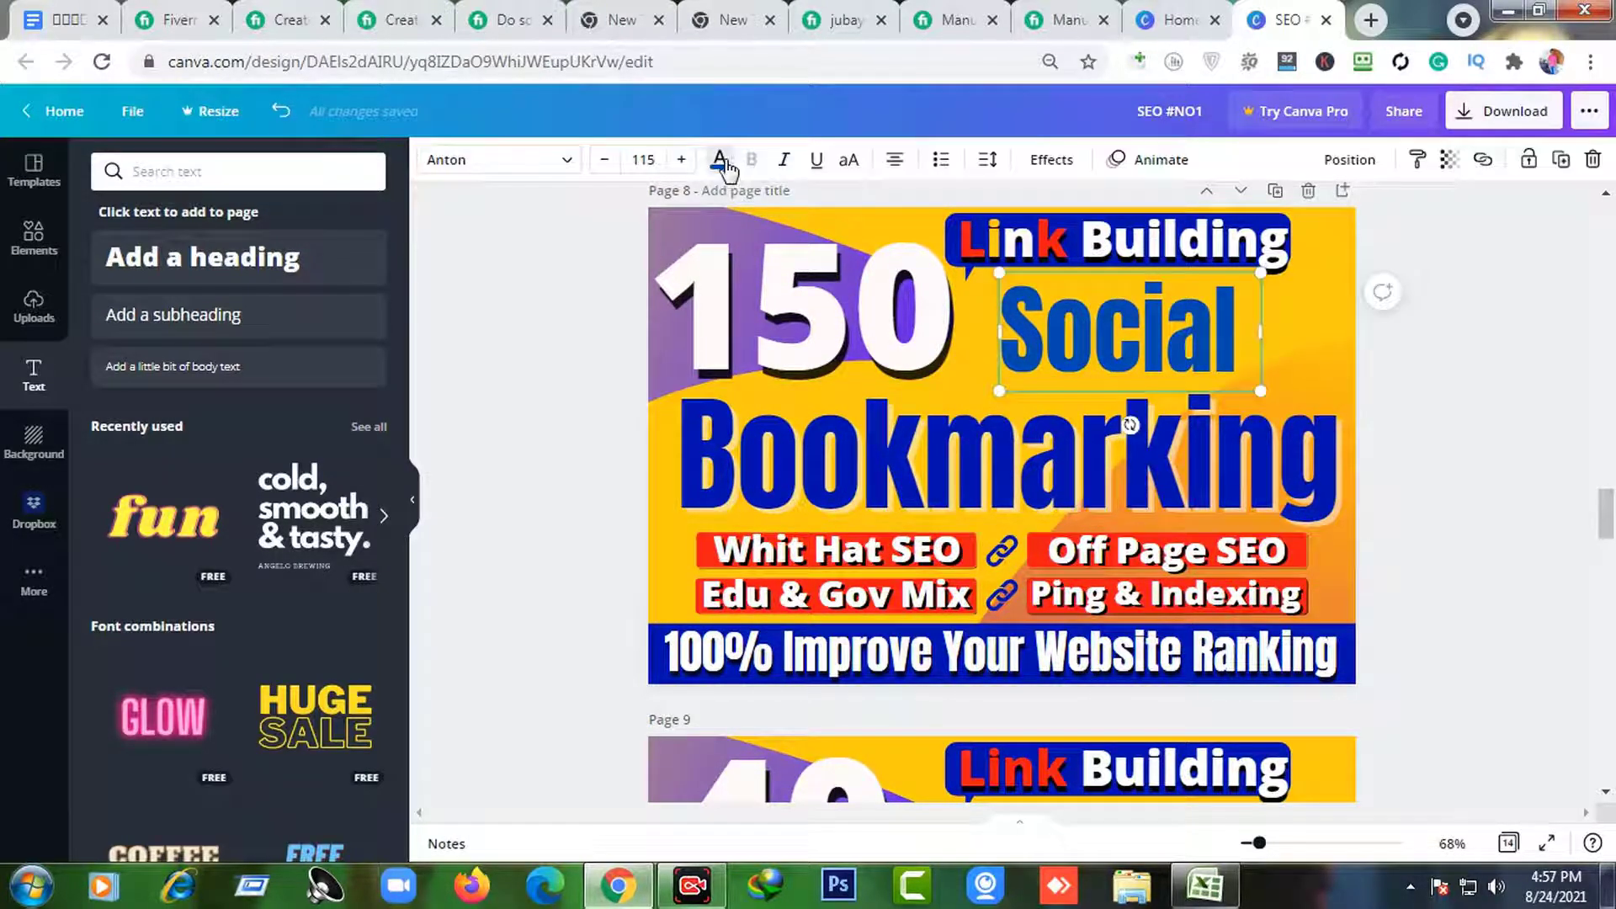
left_click(719, 160)
left_click(212, 257)
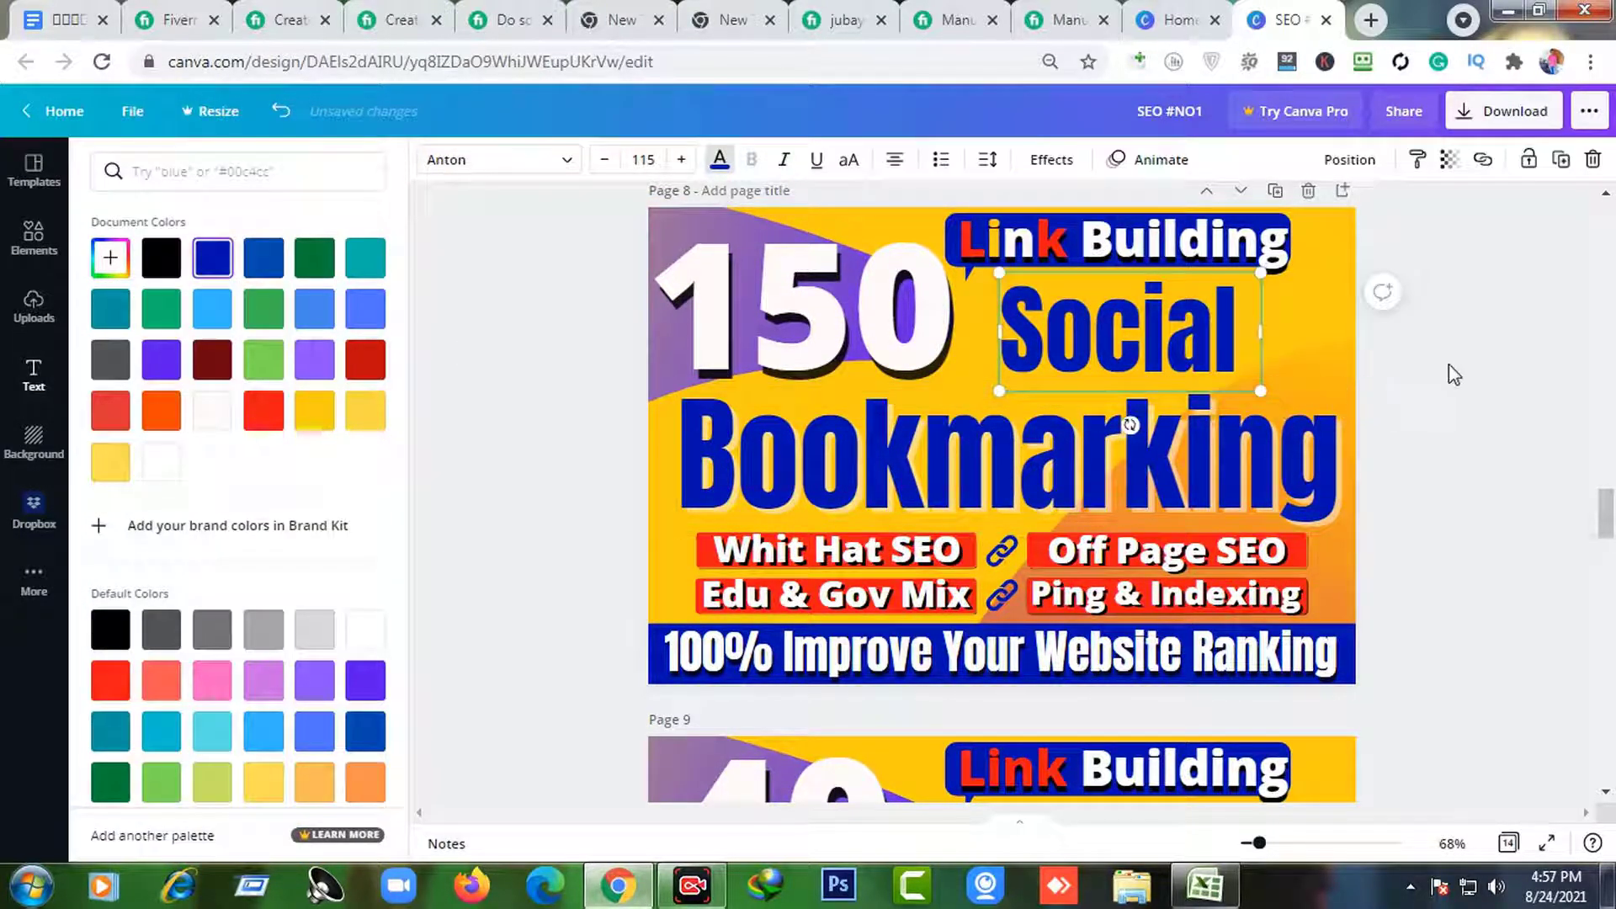
key("Escape")
scroll(1456, 374, "up", 1)
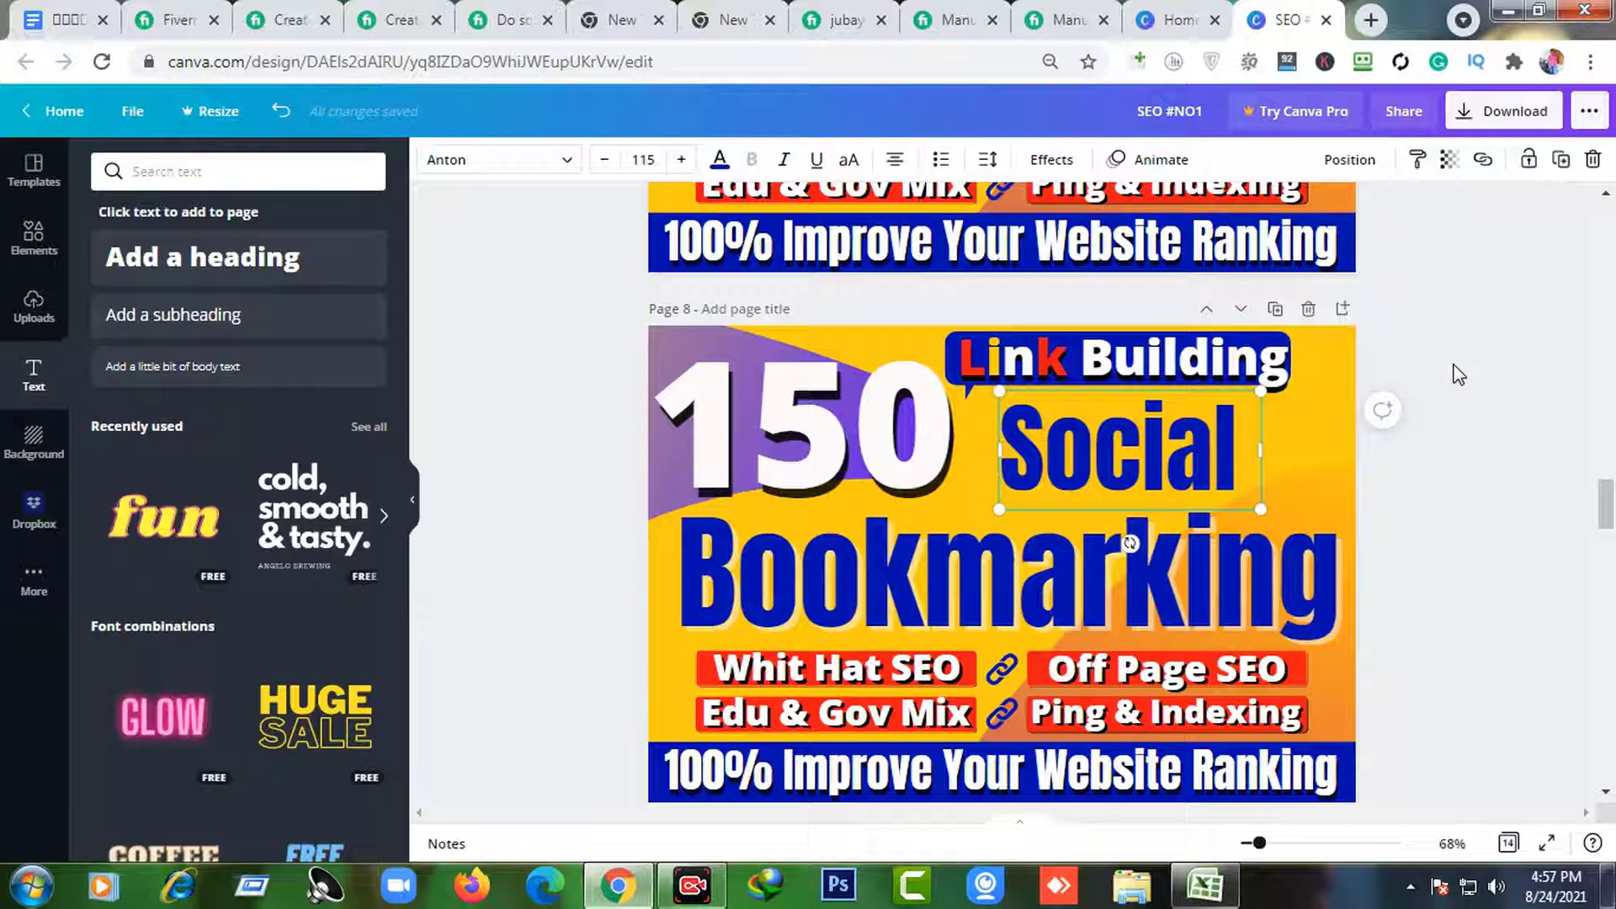
left_click(1536, 334)
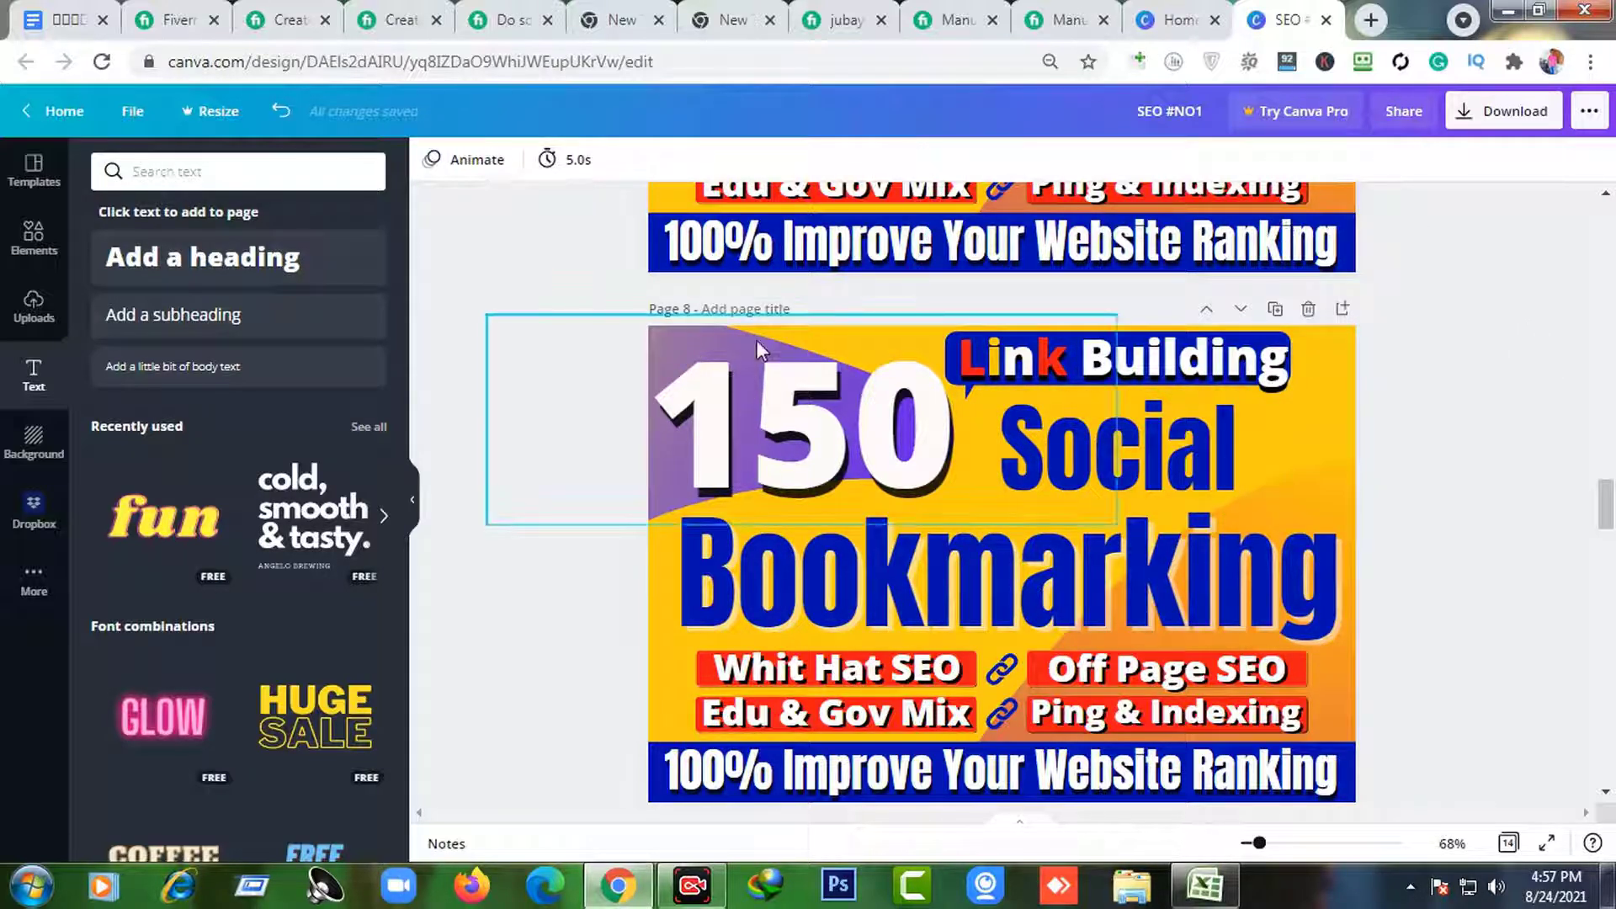
- Download only page 8 of the design as a PNG
left_click(1483, 111)
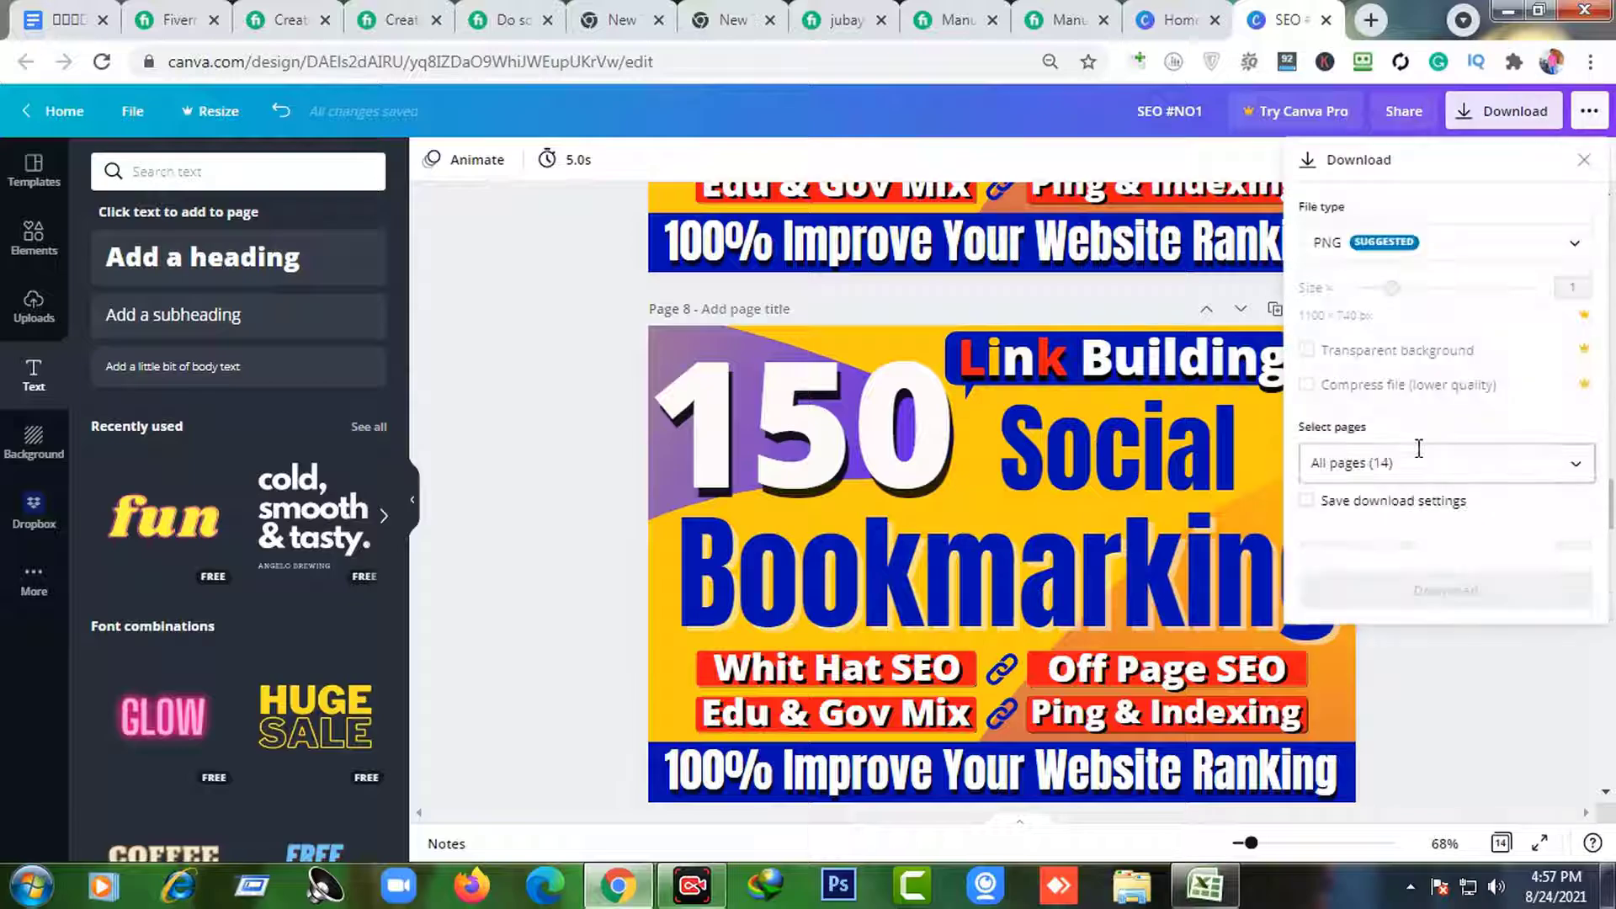
left_click(1399, 462)
key("BackSpace")
key("BackSpace")
key("BackSpace")
key("BackSpace")
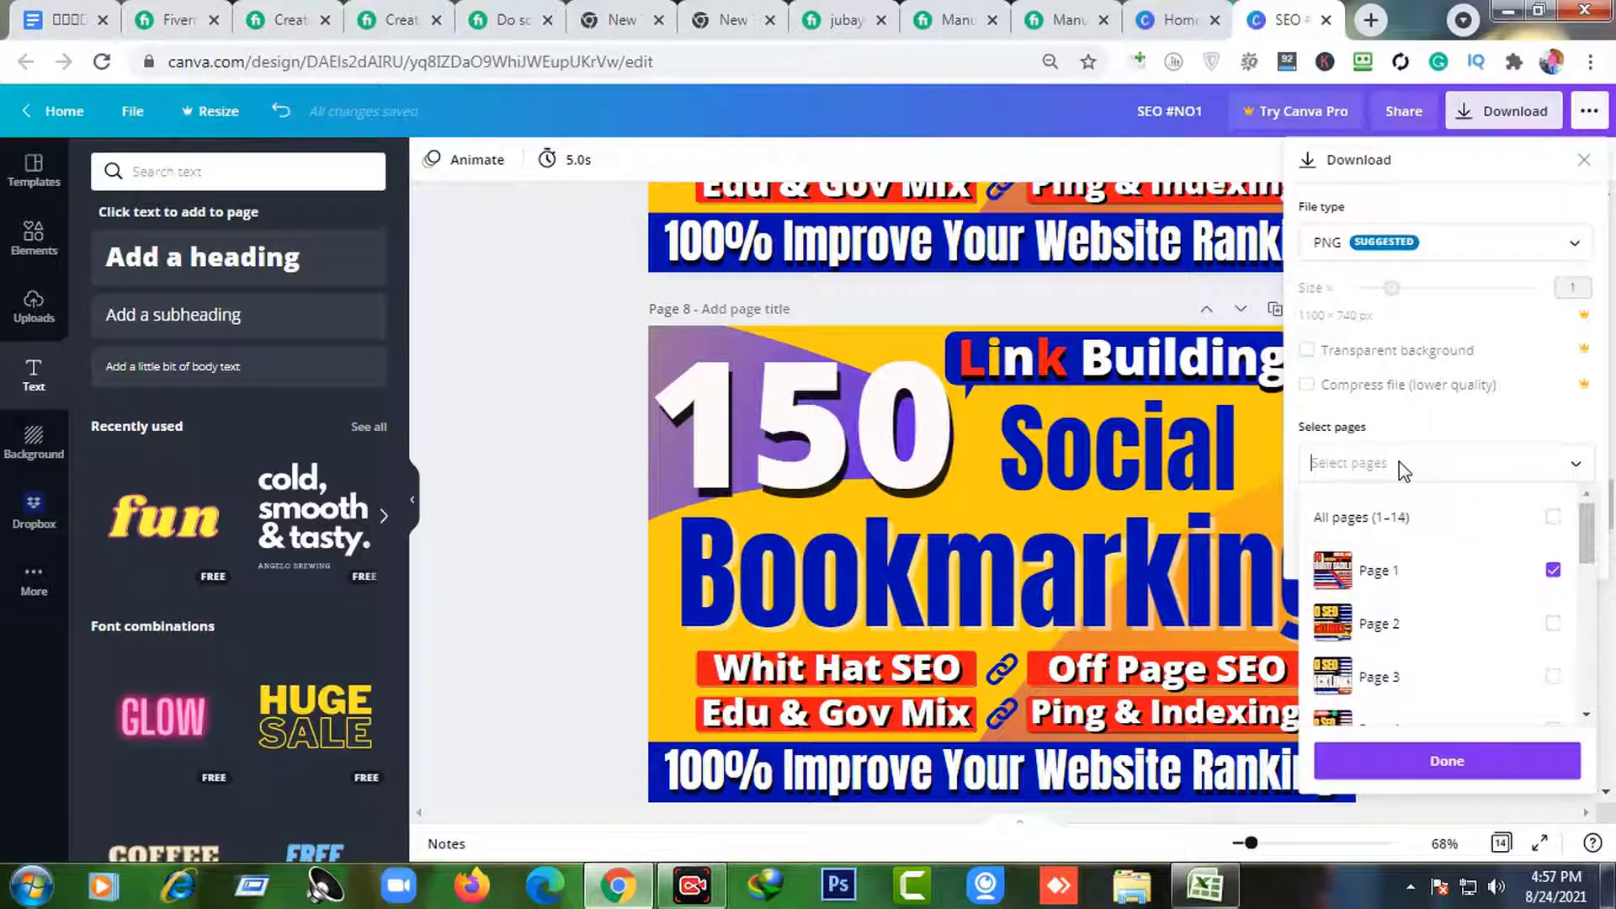
type("8")
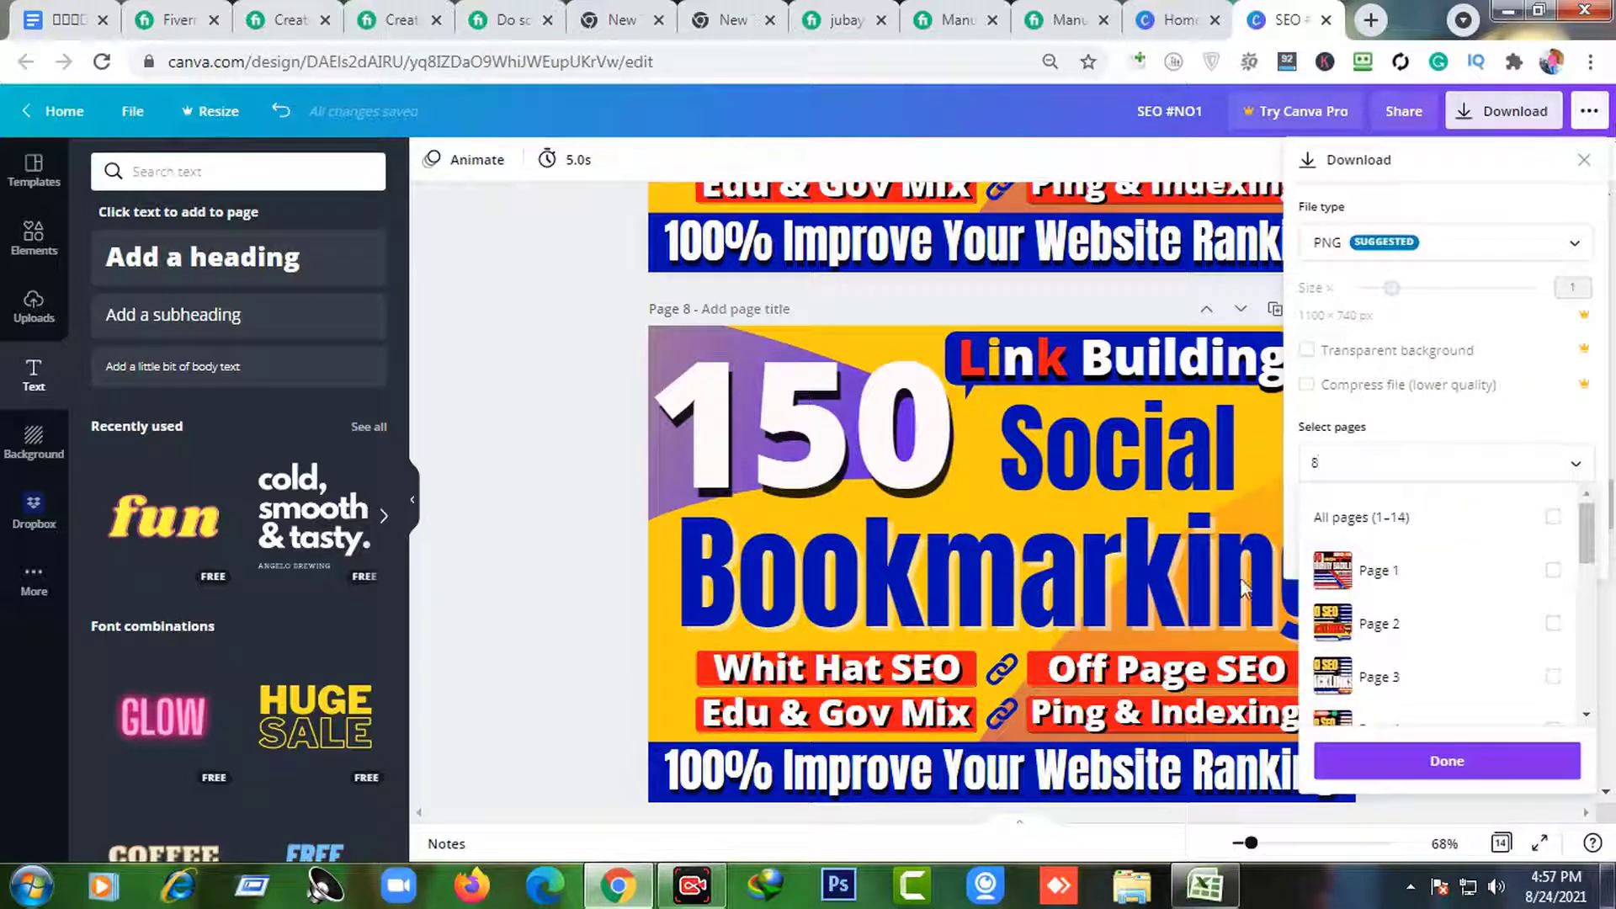
left_click(1469, 762)
left_click(1423, 552)
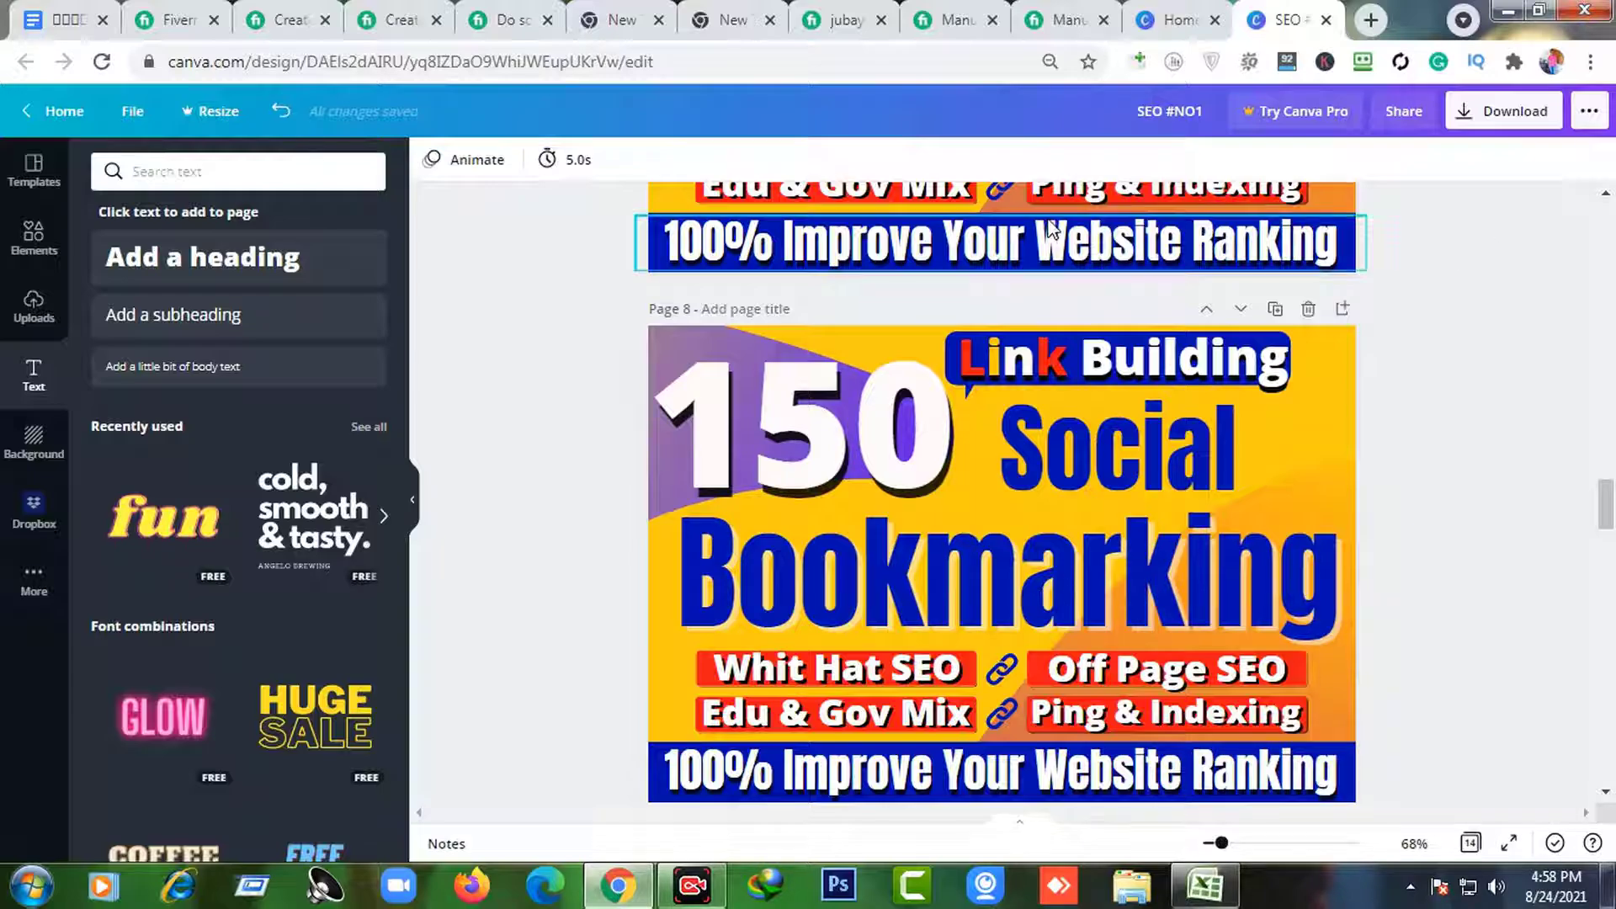
- Switch to the Fiverr gig editor and upload "SEO #NO1 (16)" from Downloads as the first gallery image
left_click(172, 19)
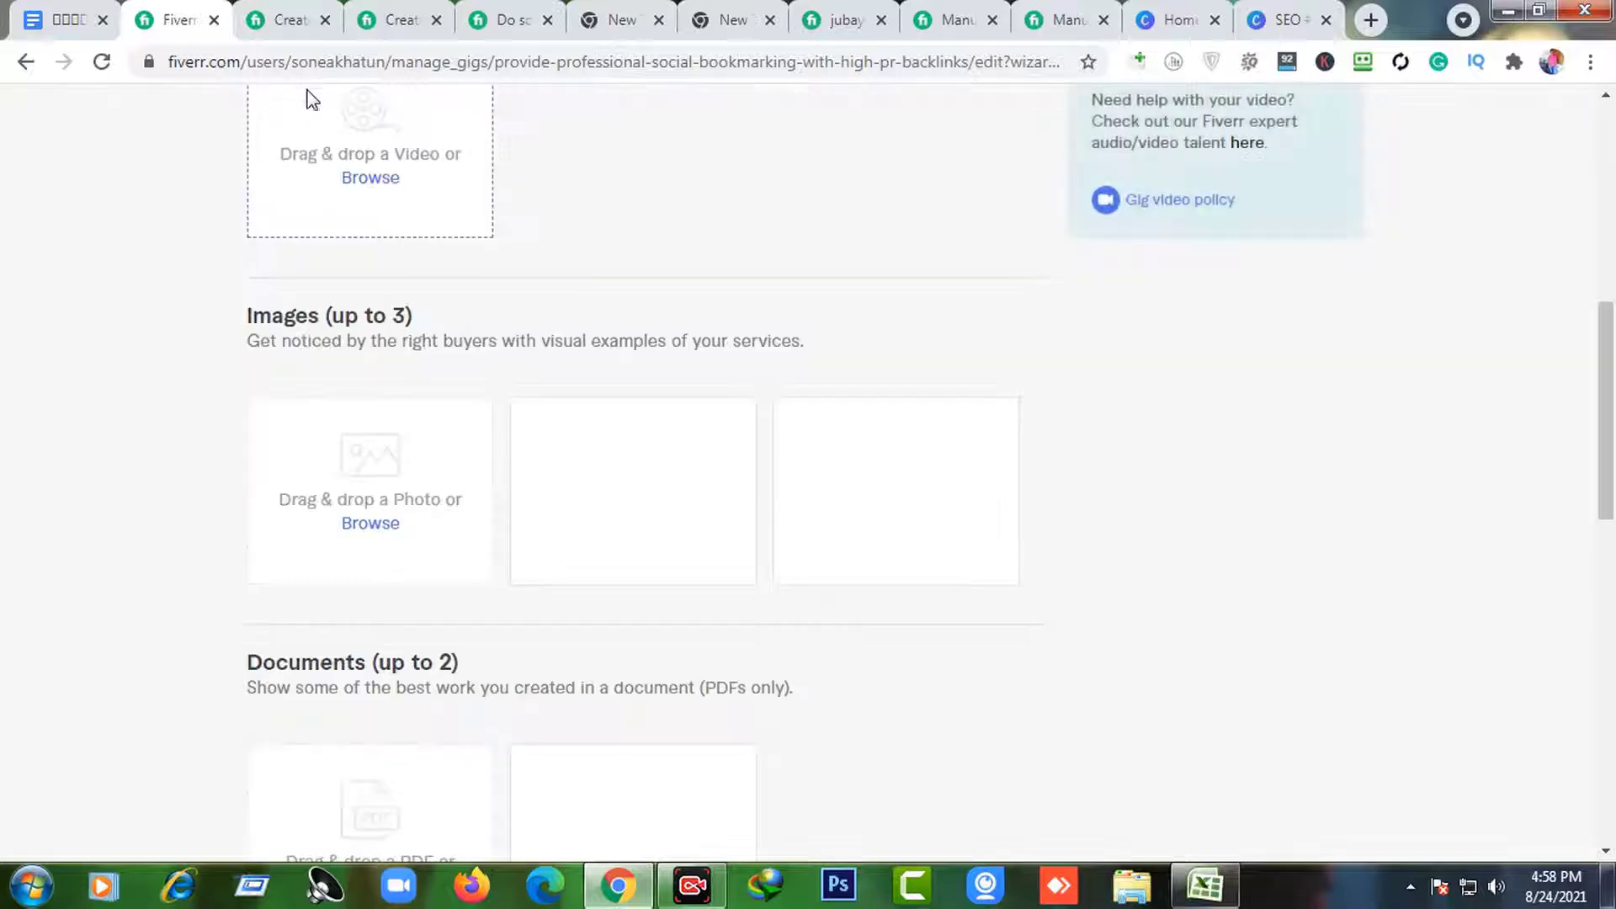
left_click(366, 528)
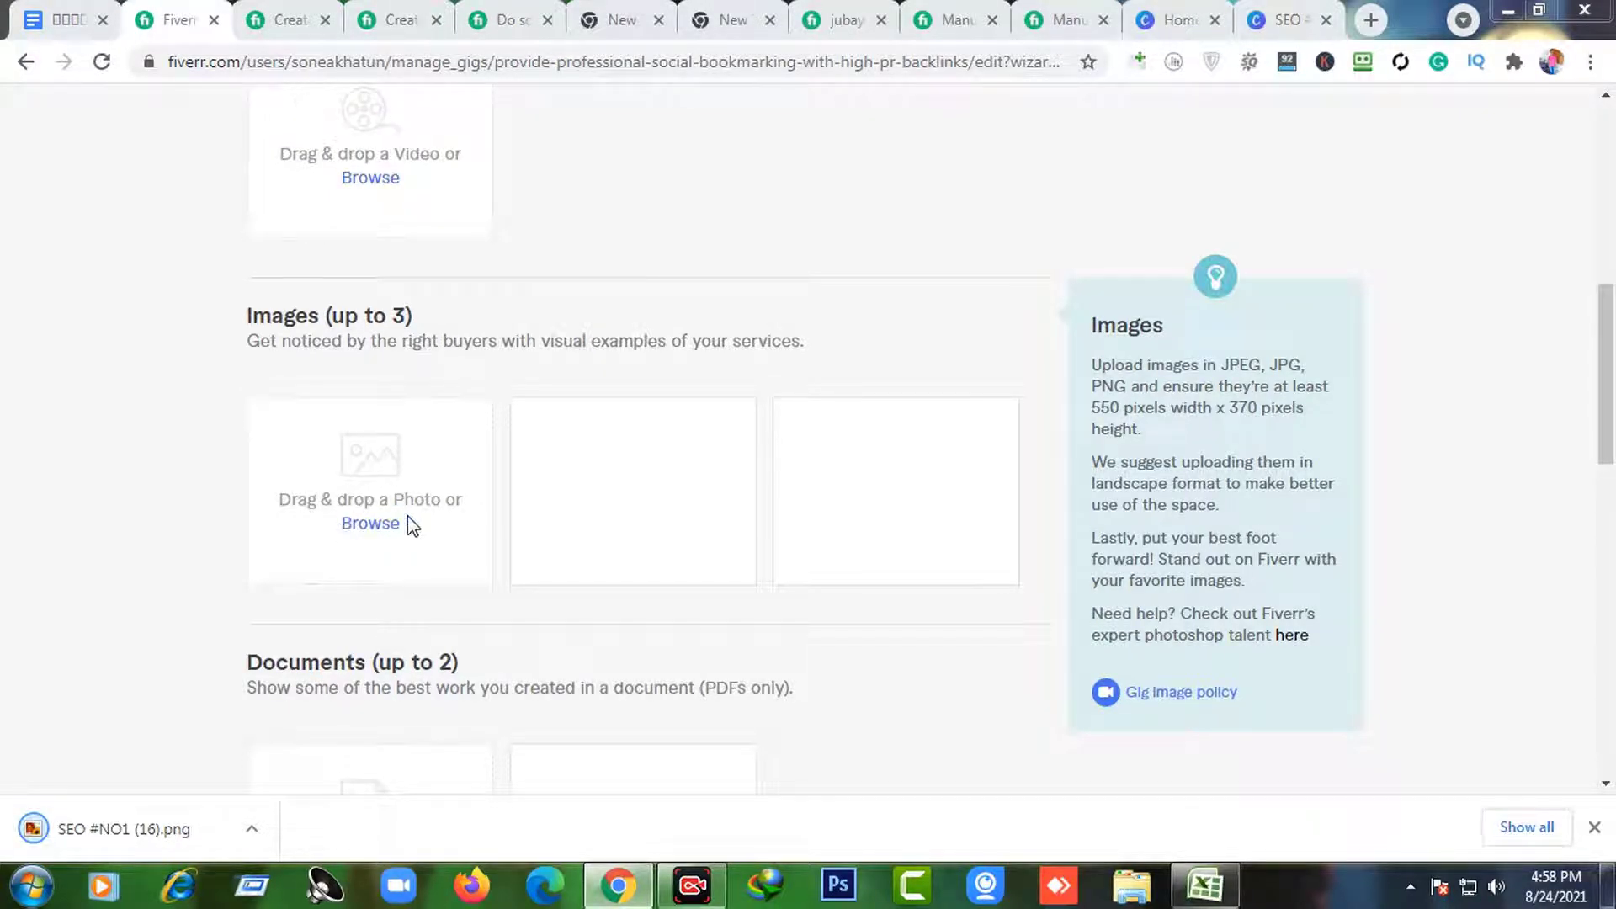
left_click(370, 523)
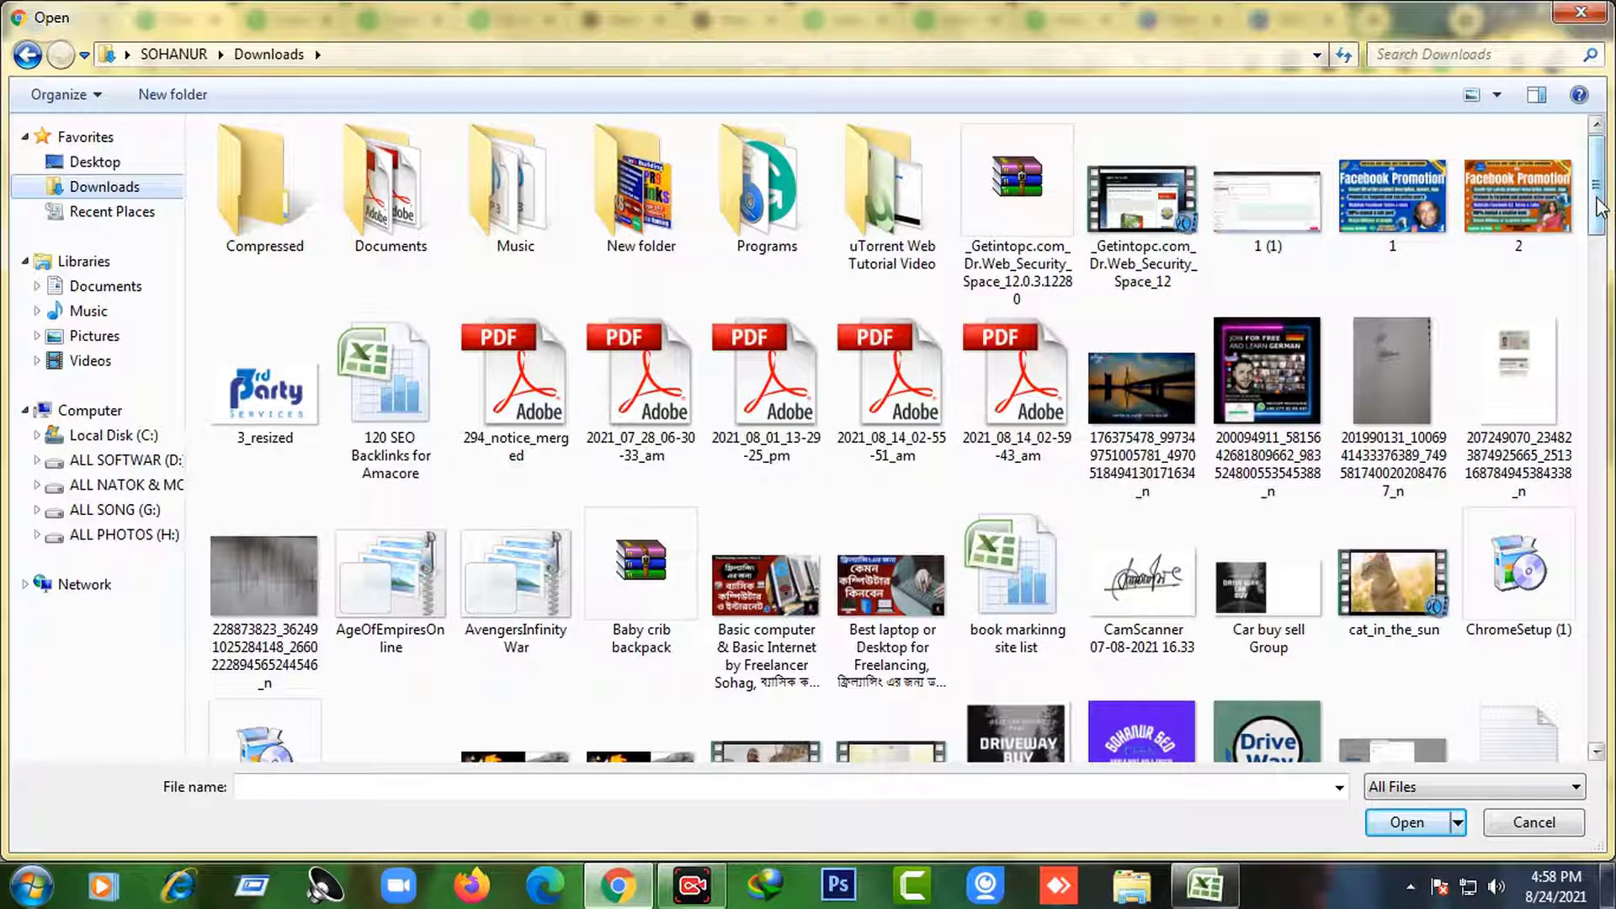
left_click_drag(1600, 207, 1611, 622)
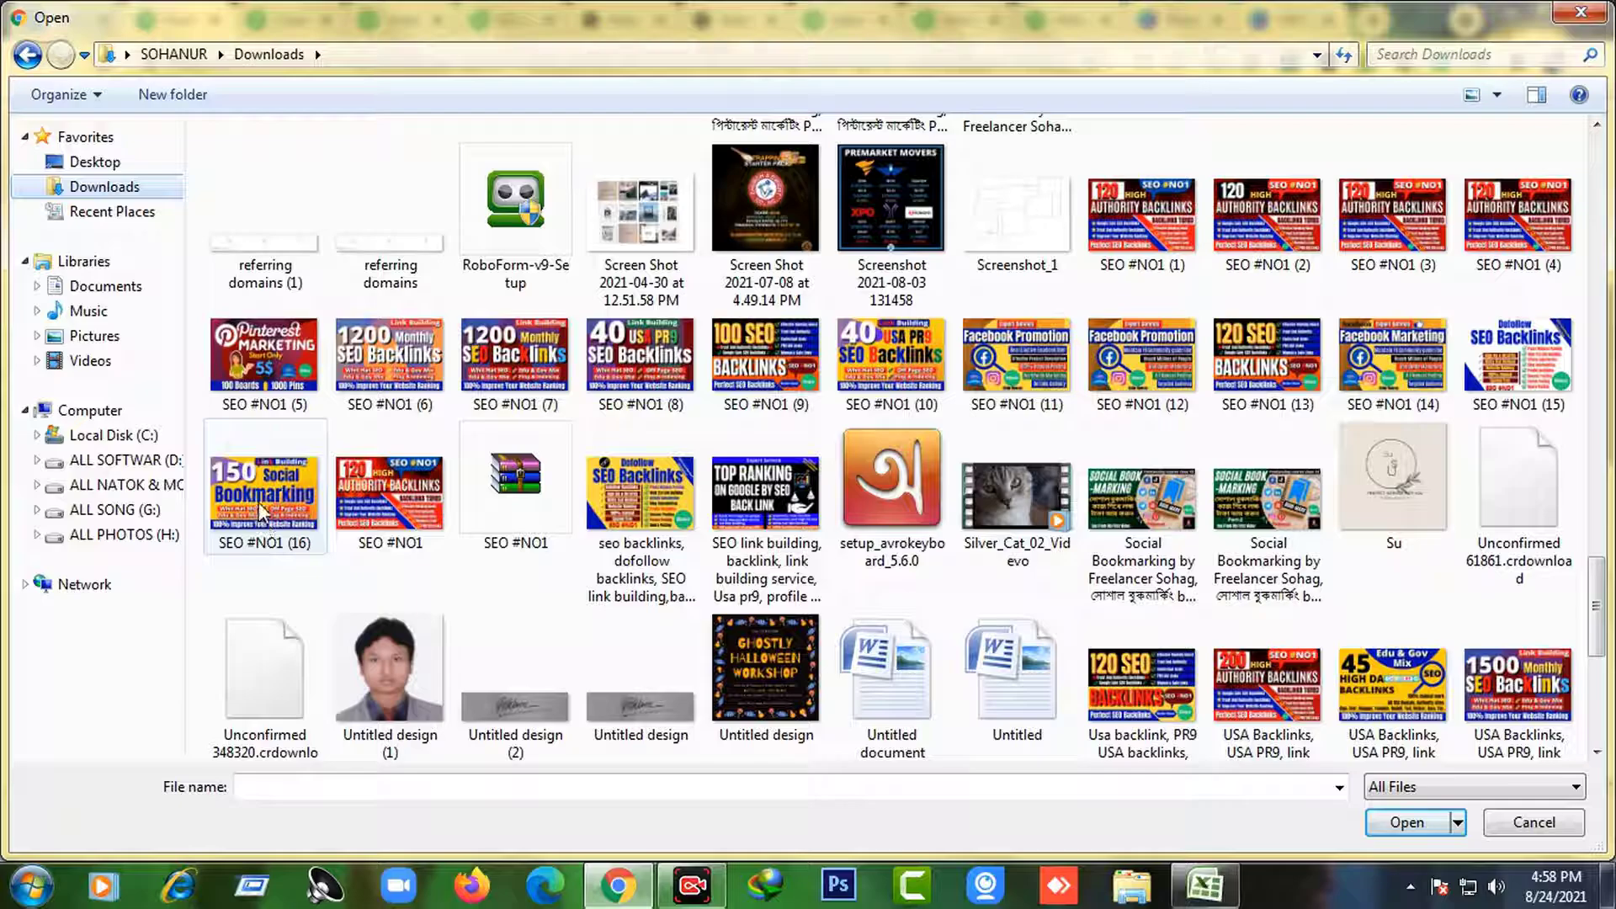
double_click(261, 499)
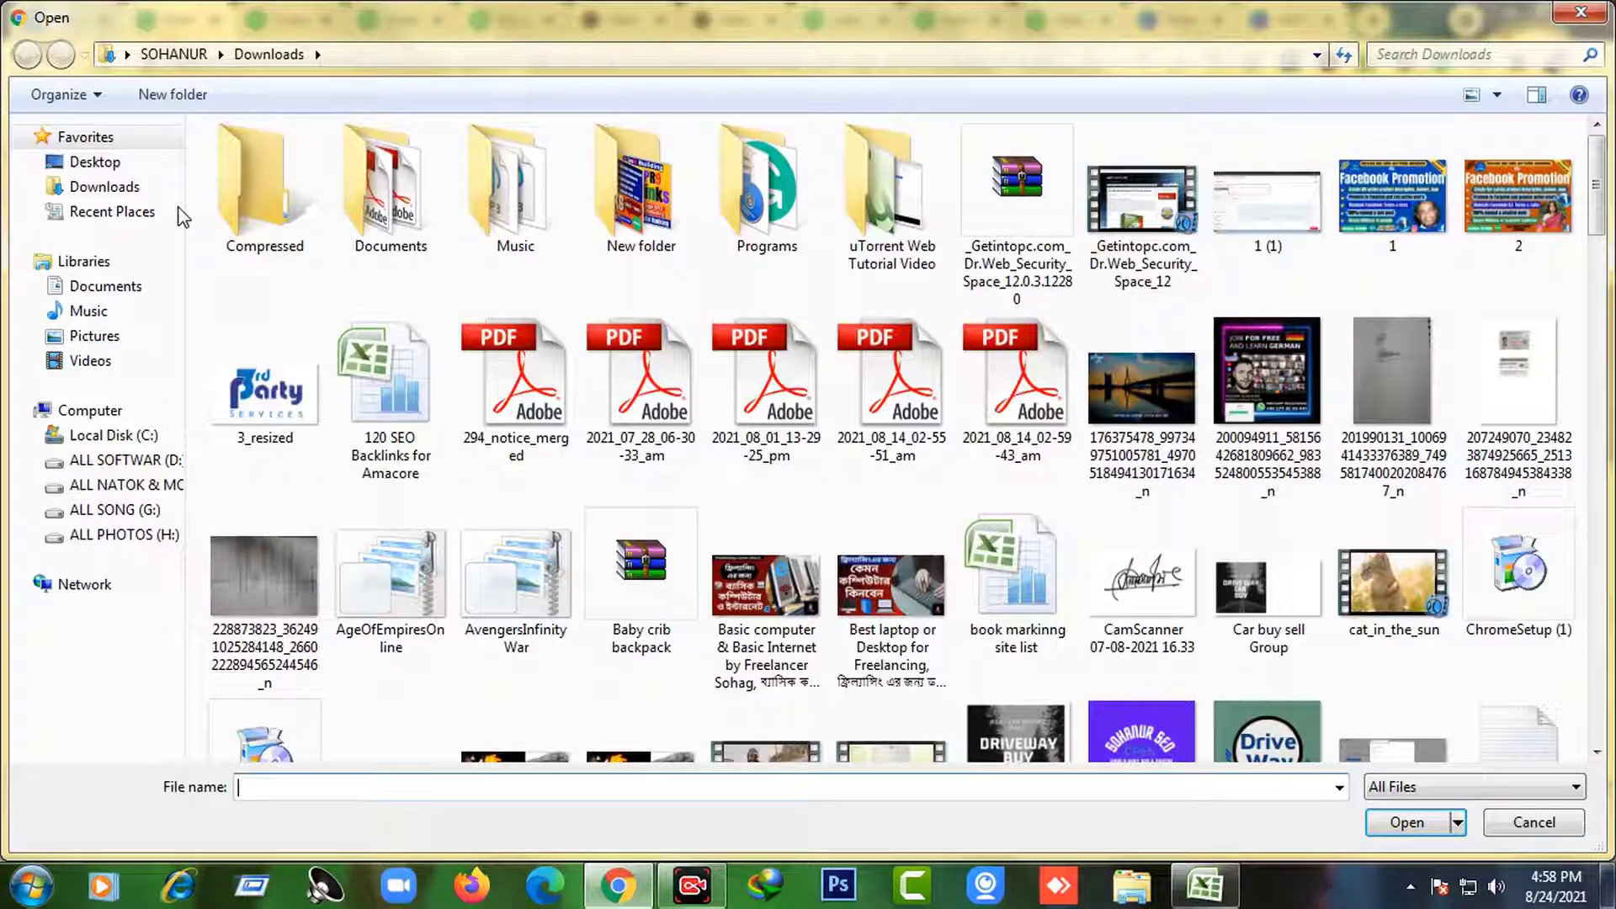
- Upload the "book Marking" image from the Desktop folder as the second gallery image
left_click(94, 162)
scroll(663, 574, "down", 5)
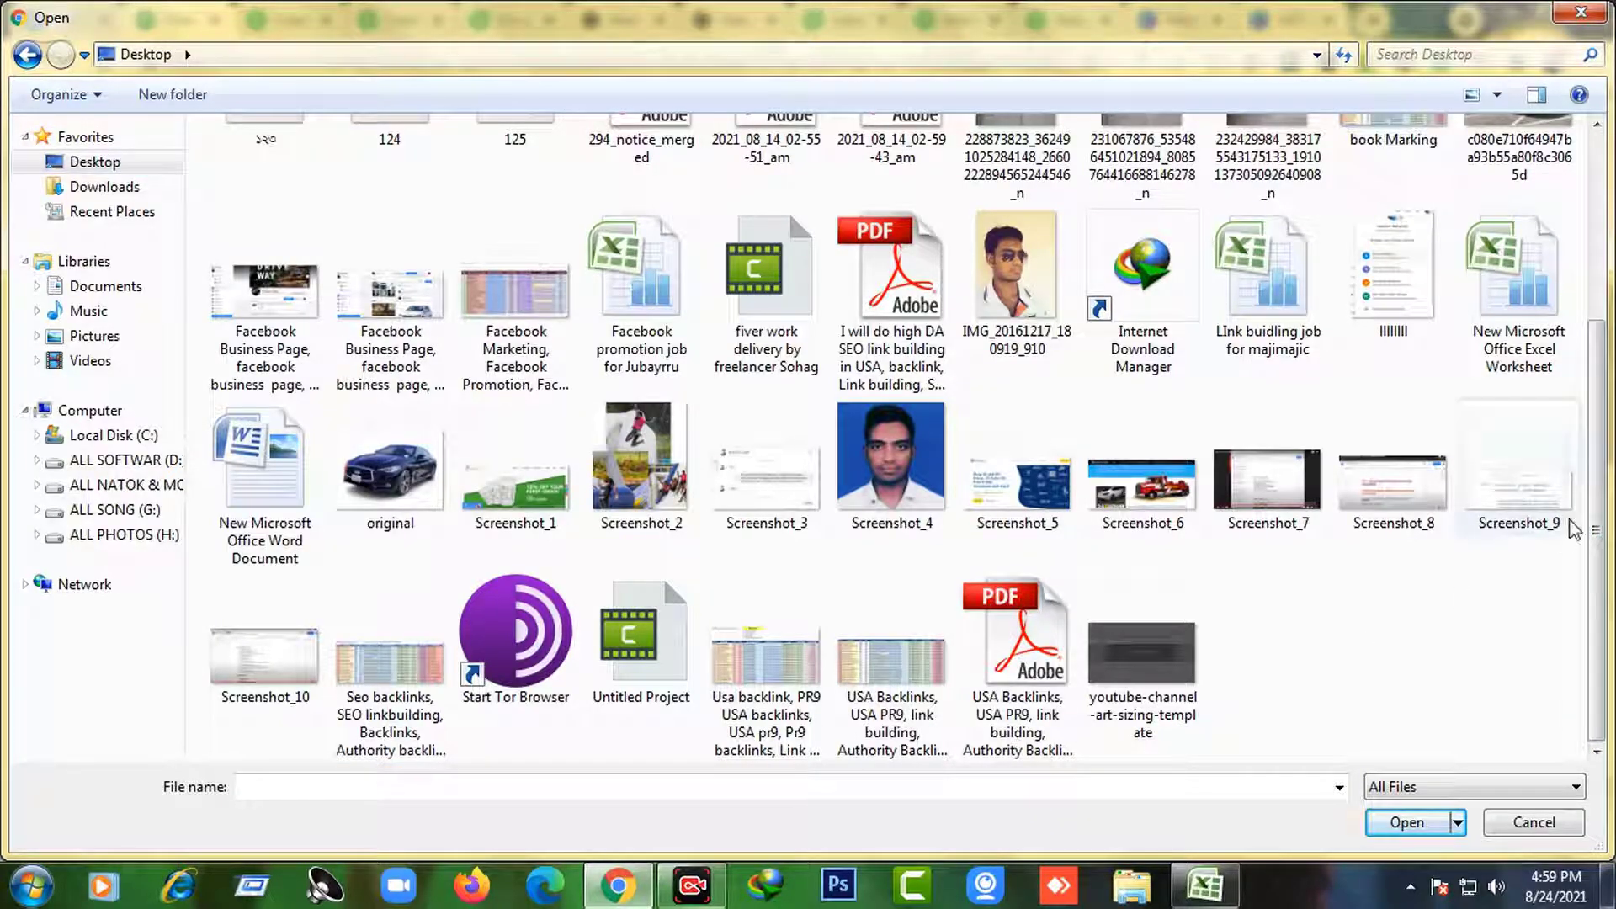
left_click_drag(1604, 486, 1603, 324)
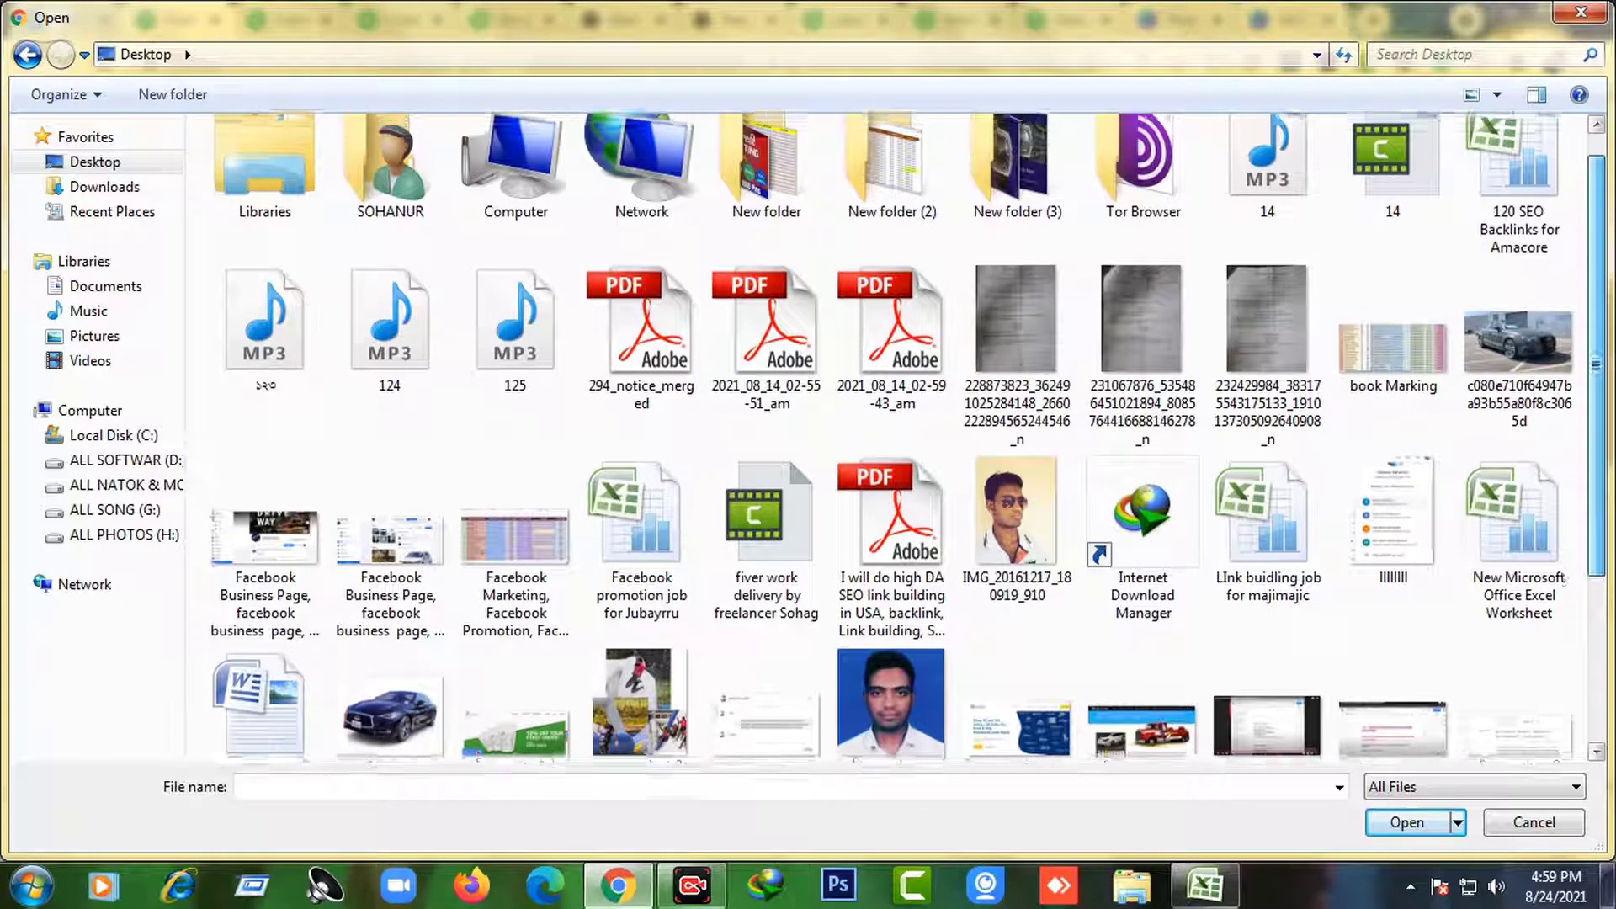
double_click(1401, 341)
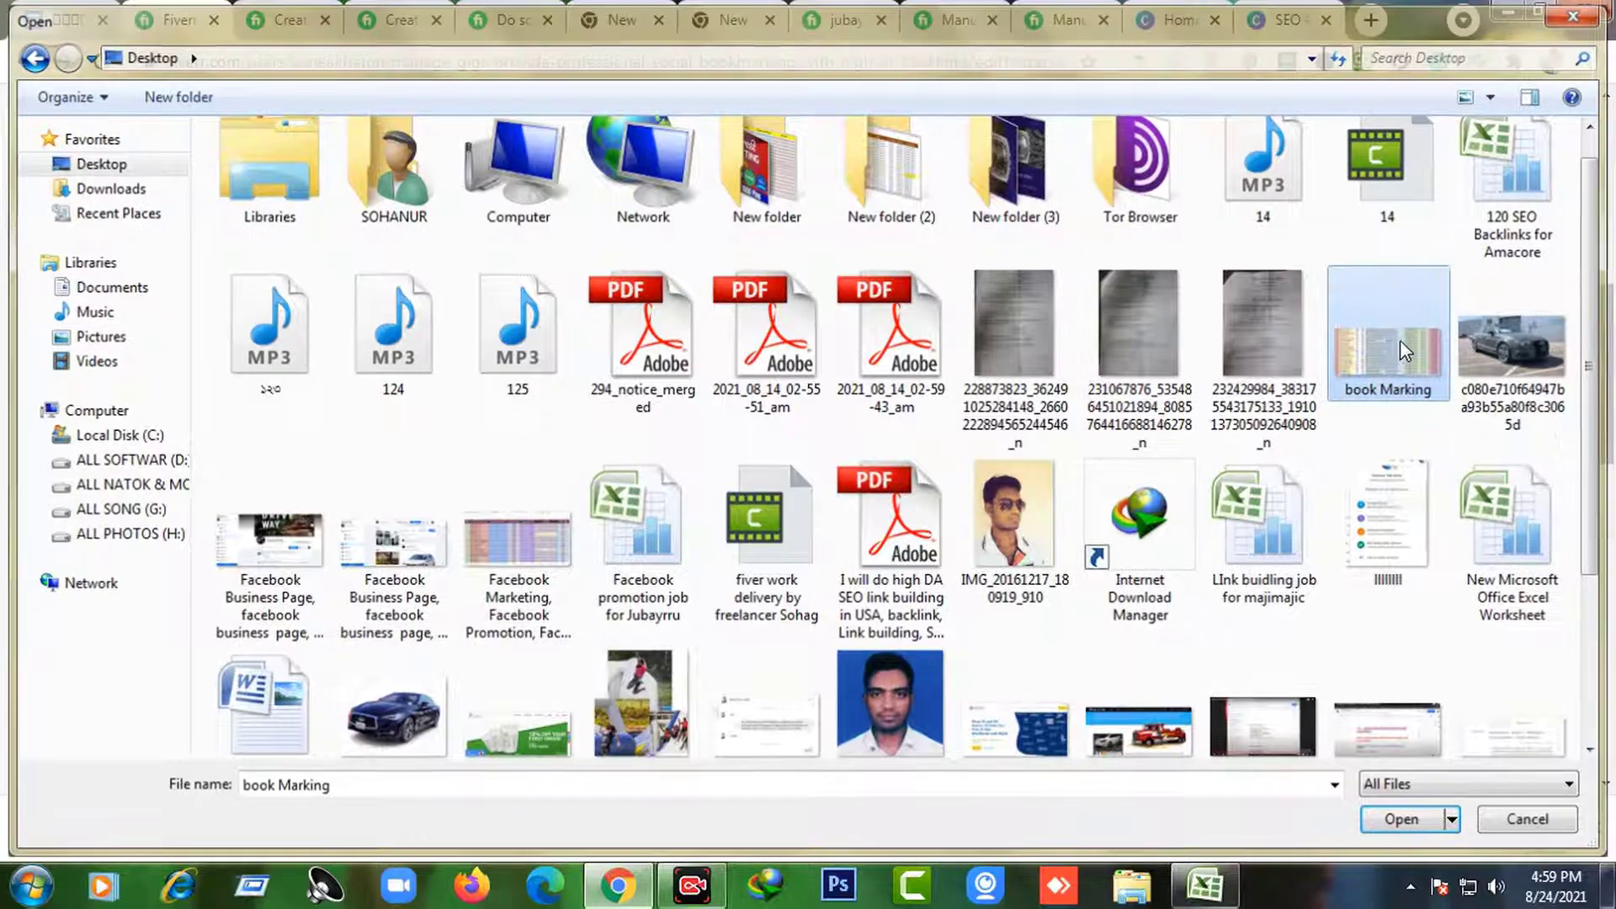
- Minimize the browser and open the link building job Excel workbook from the desktop
left_click(1503, 11)
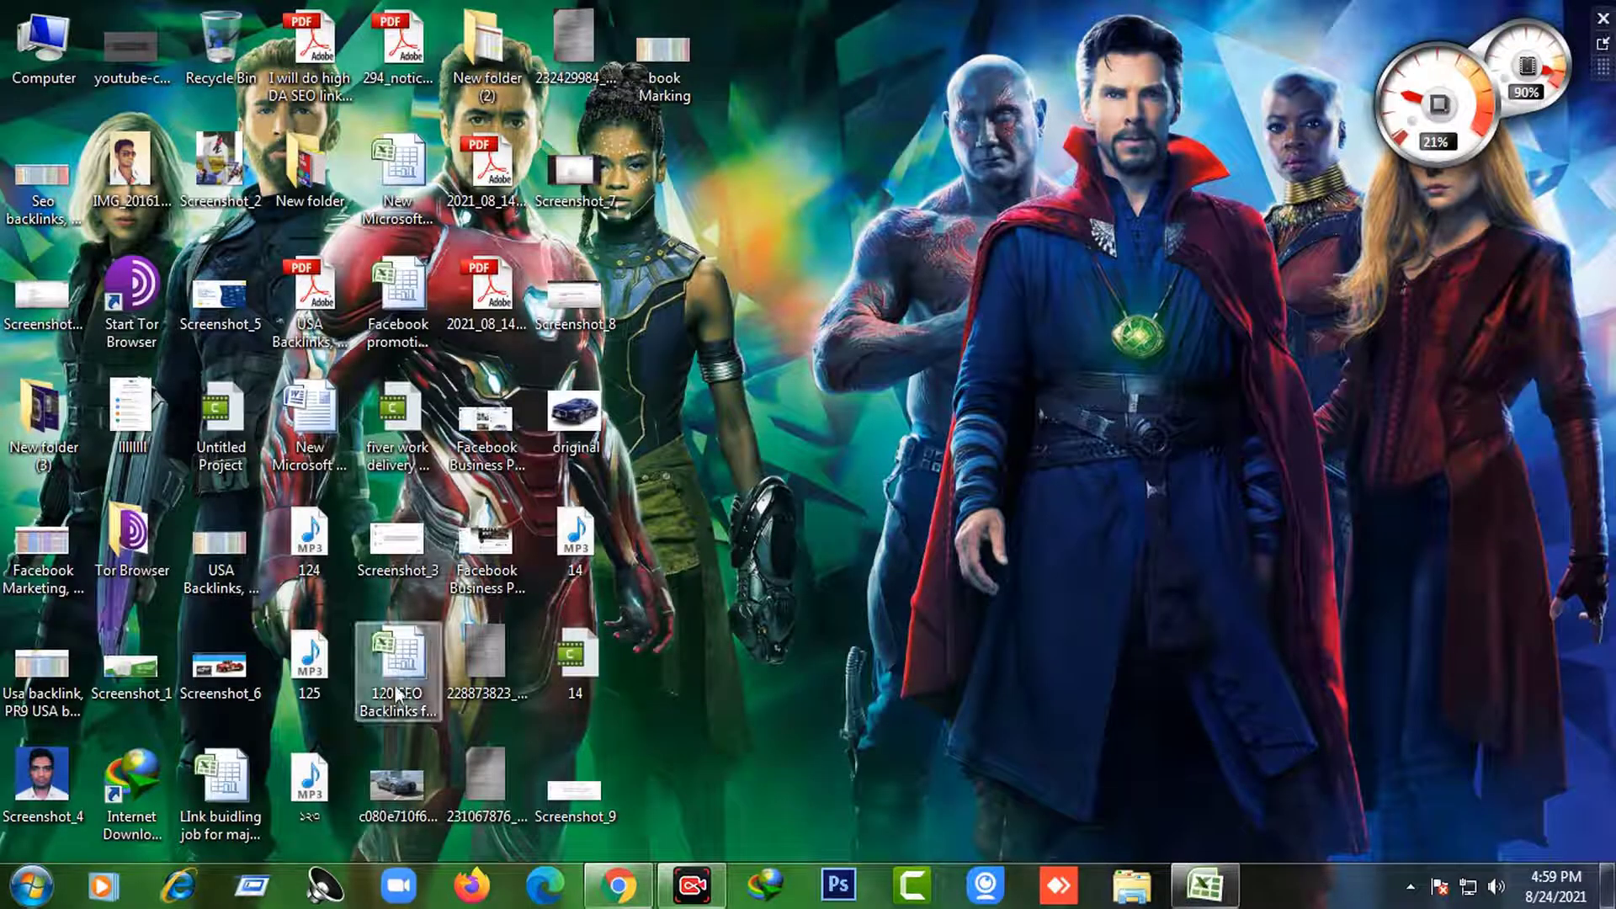
left_click(219, 782)
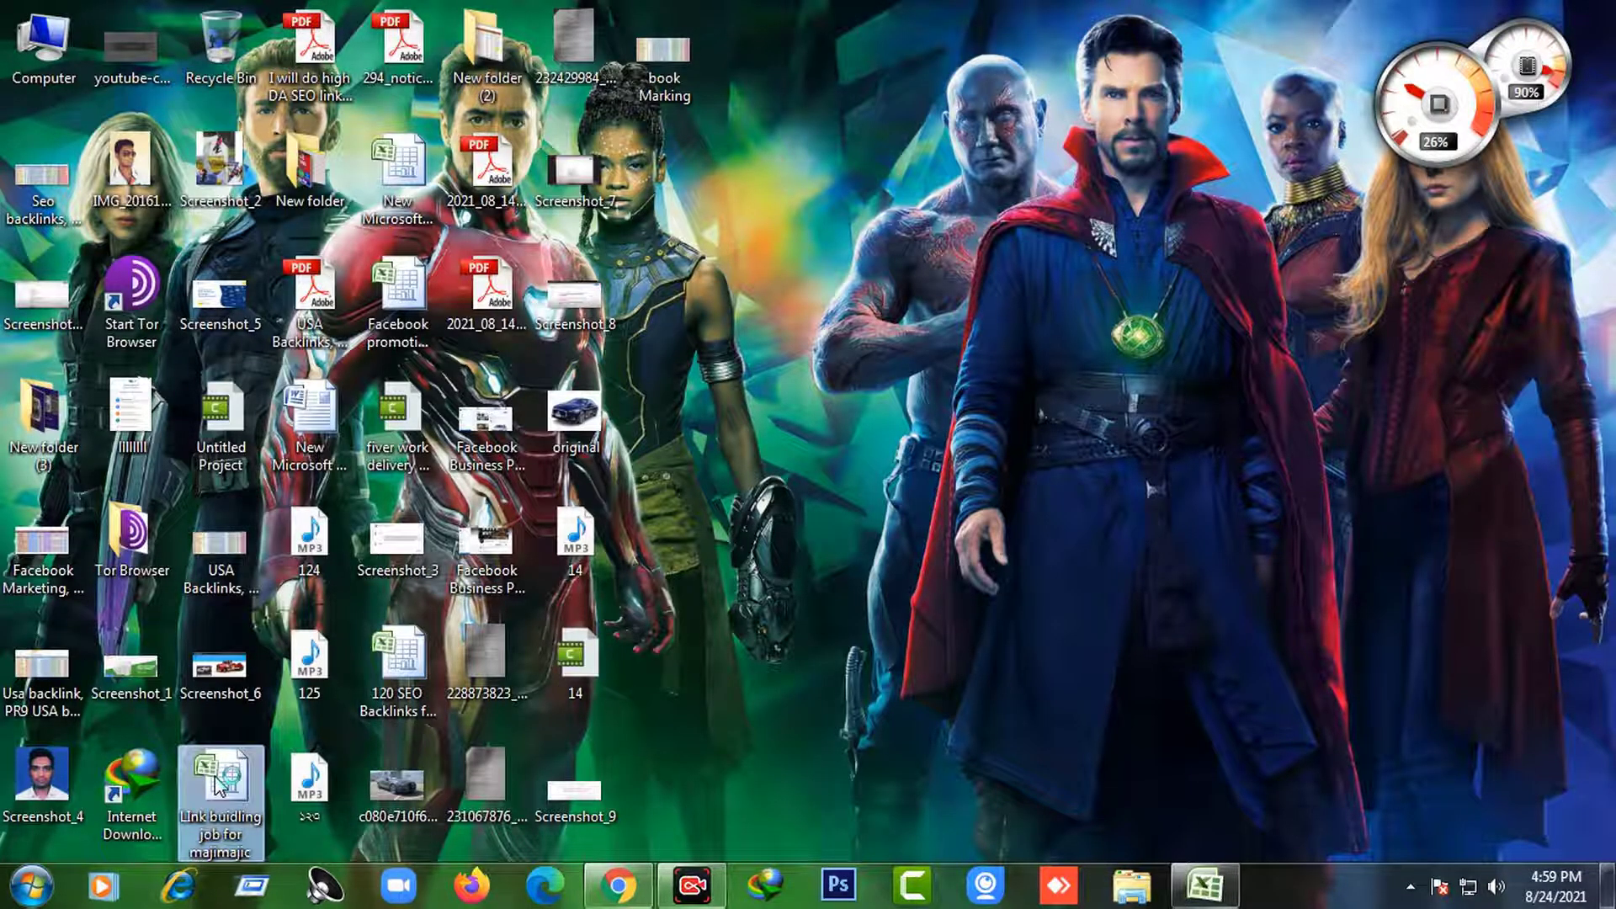
double_click(217, 783)
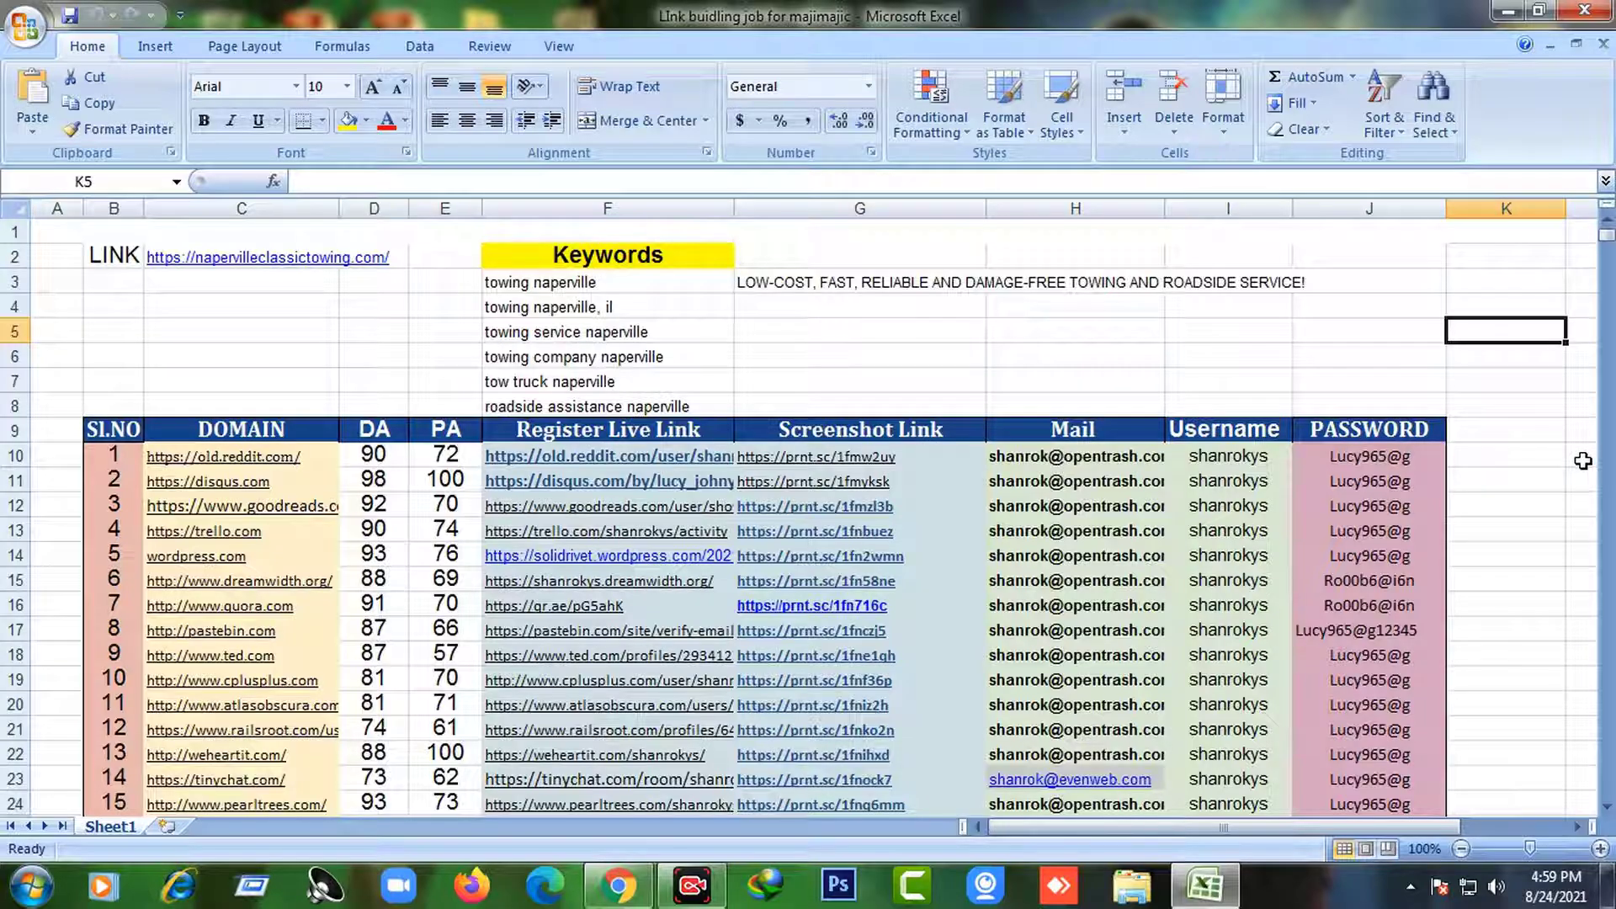
- Capture a screenshot of the backlink table from row 10 down, save it to the Desktop as a PNG, and close the workbook
scroll(1578, 463, "down", 3)
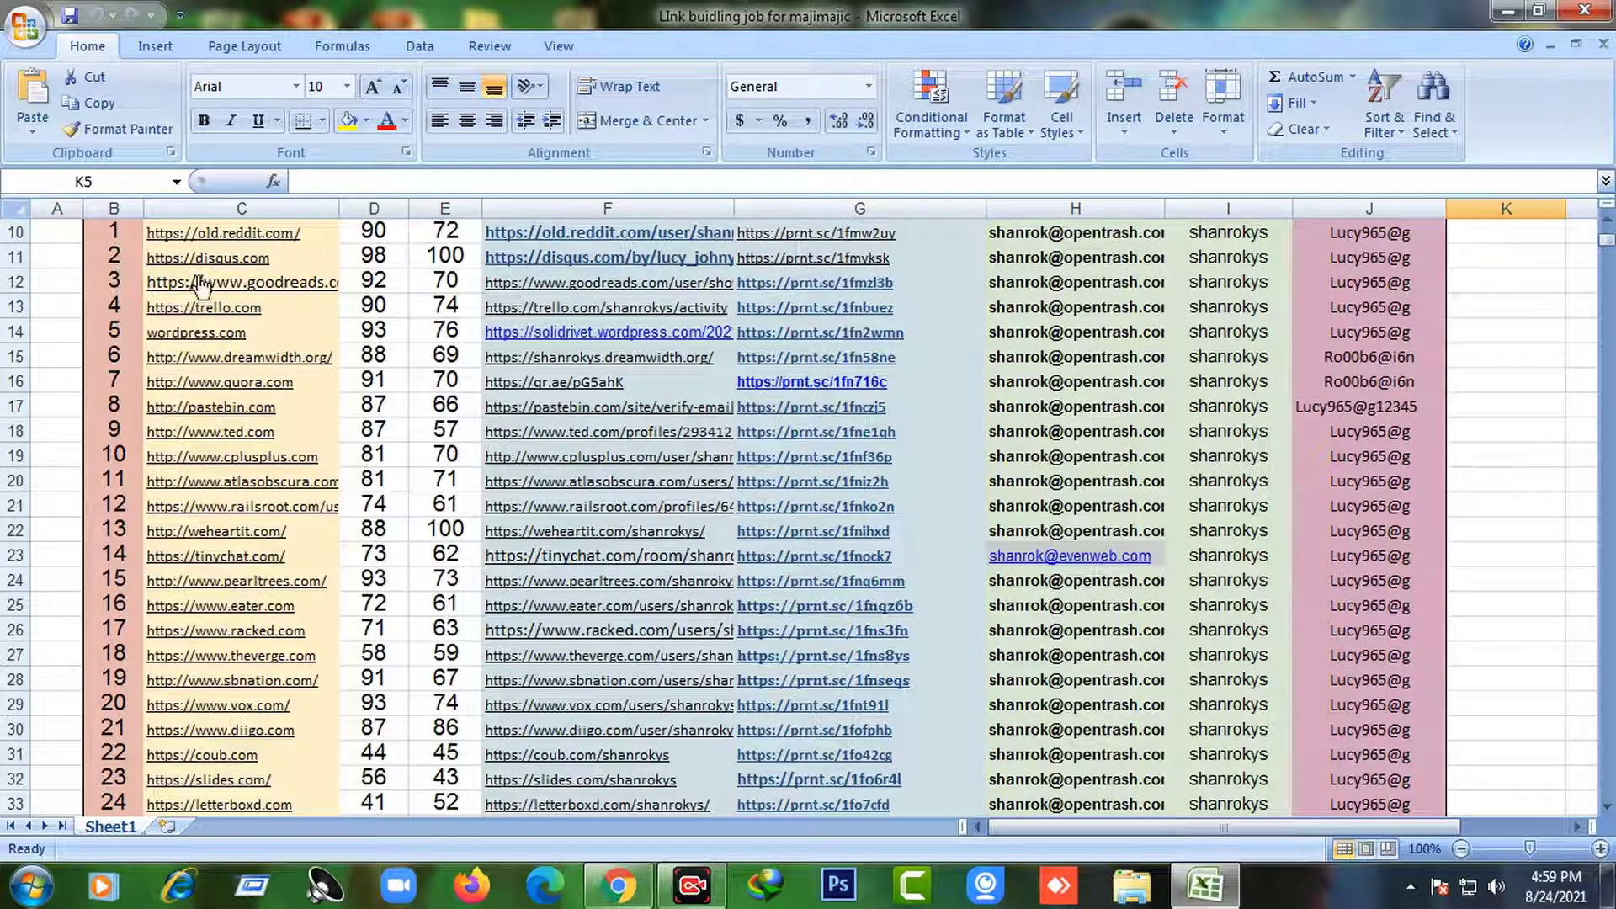
key("Print")
left_click_drag(82, 216, 1422, 807)
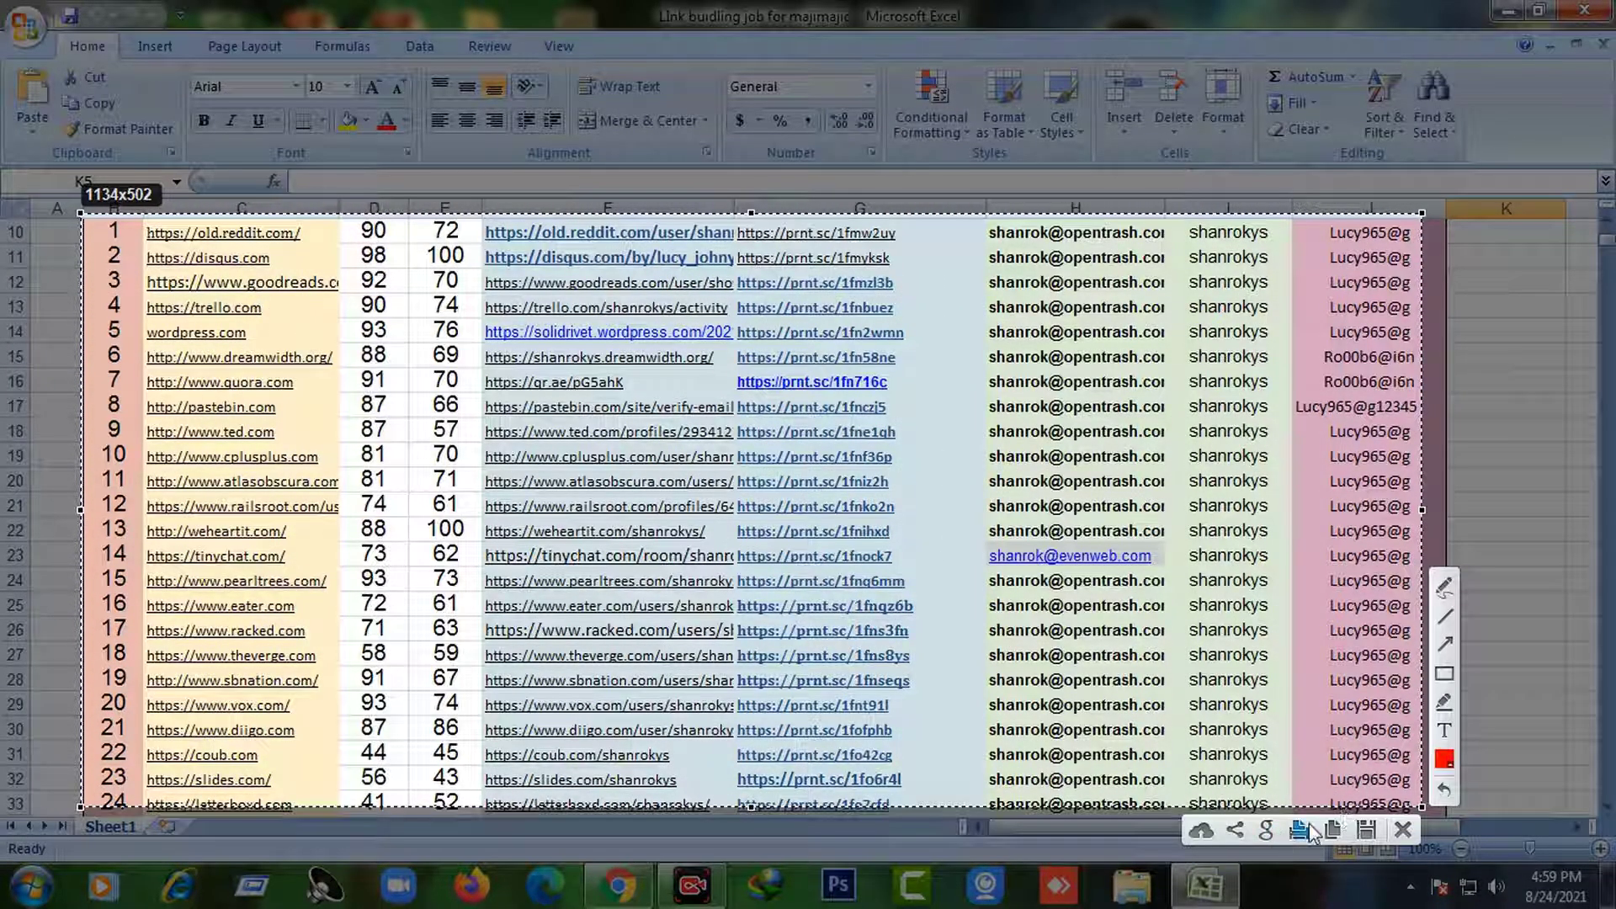
left_click(1366, 830)
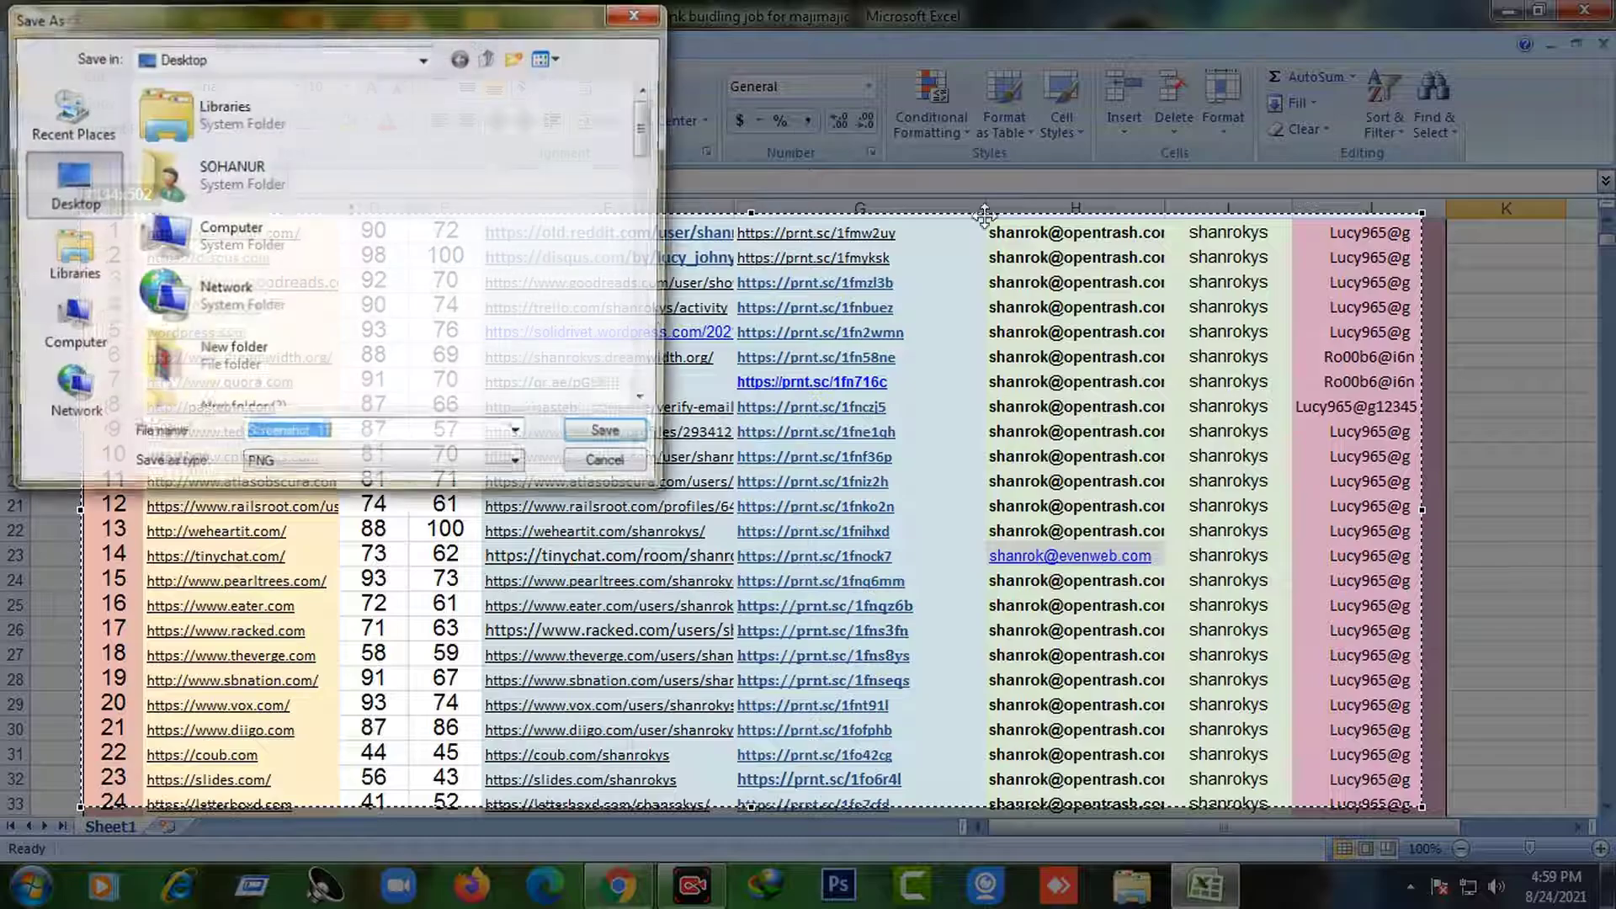
key("Return")
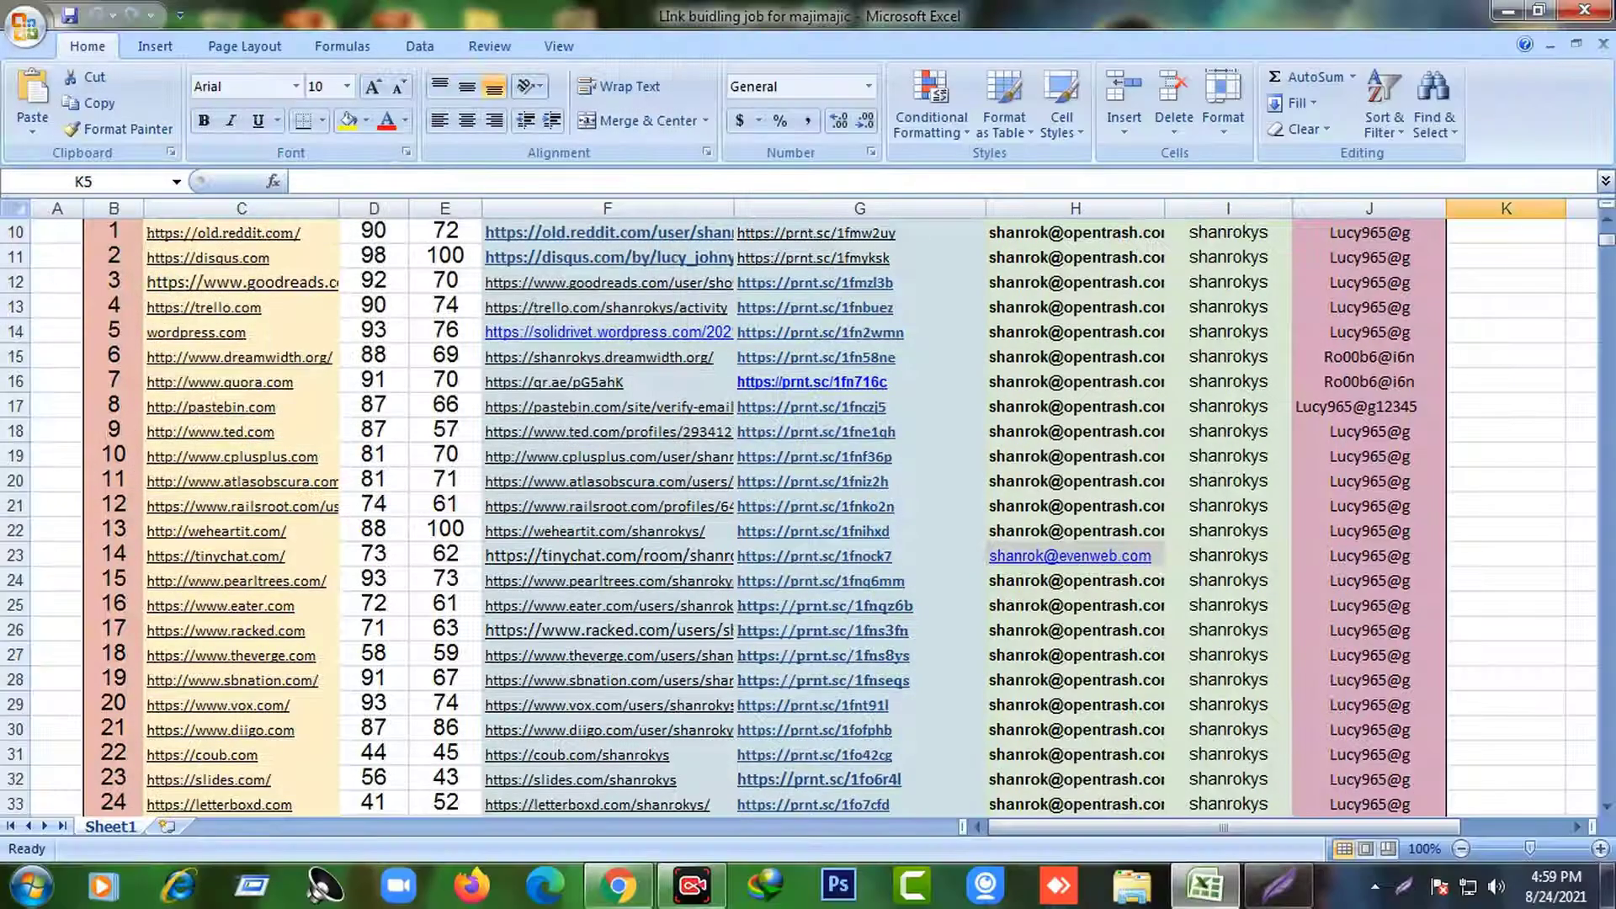
left_click(1611, 5)
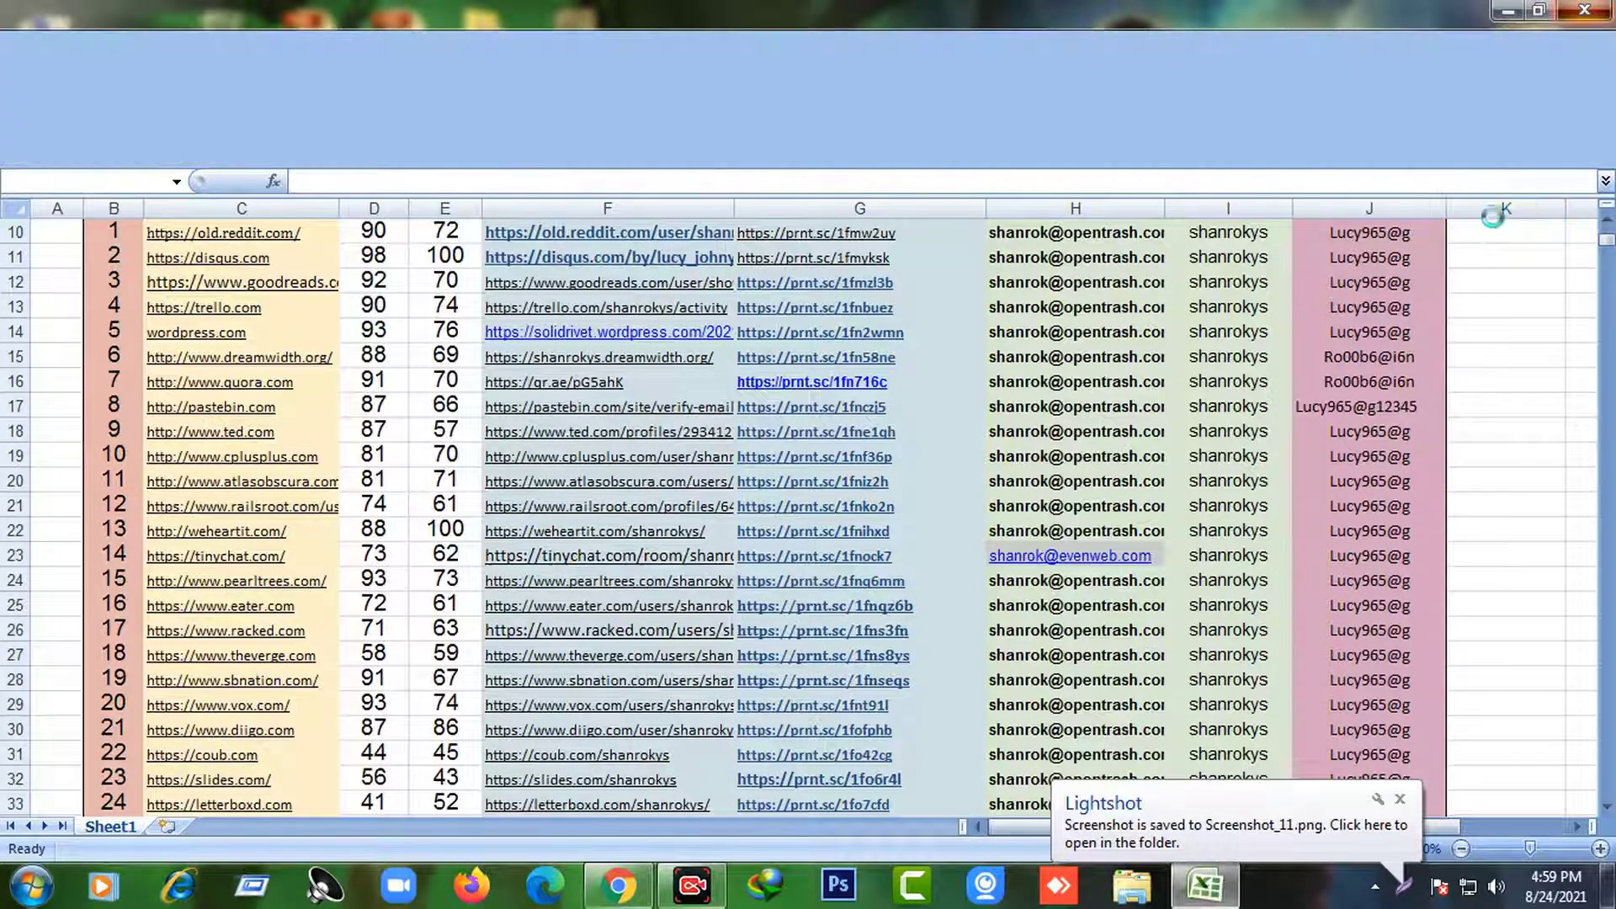
- Return to the Fiverr gig editor, continue from the gallery to the Publish stage, and review its requirements
left_click(618, 884)
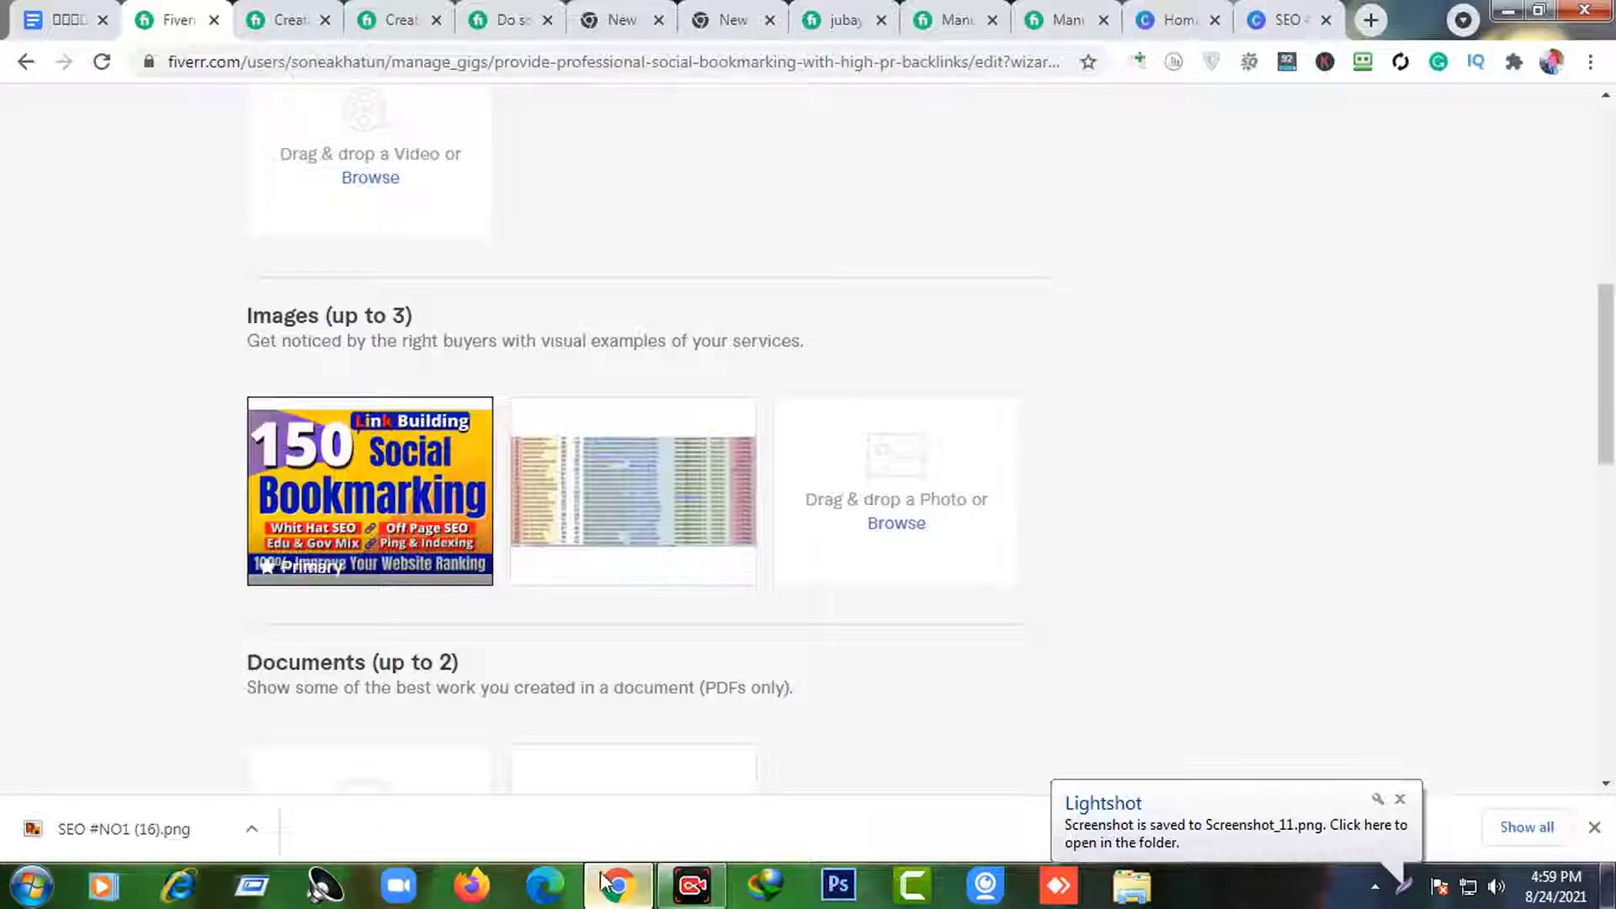
scroll(618, 518, "down", 1)
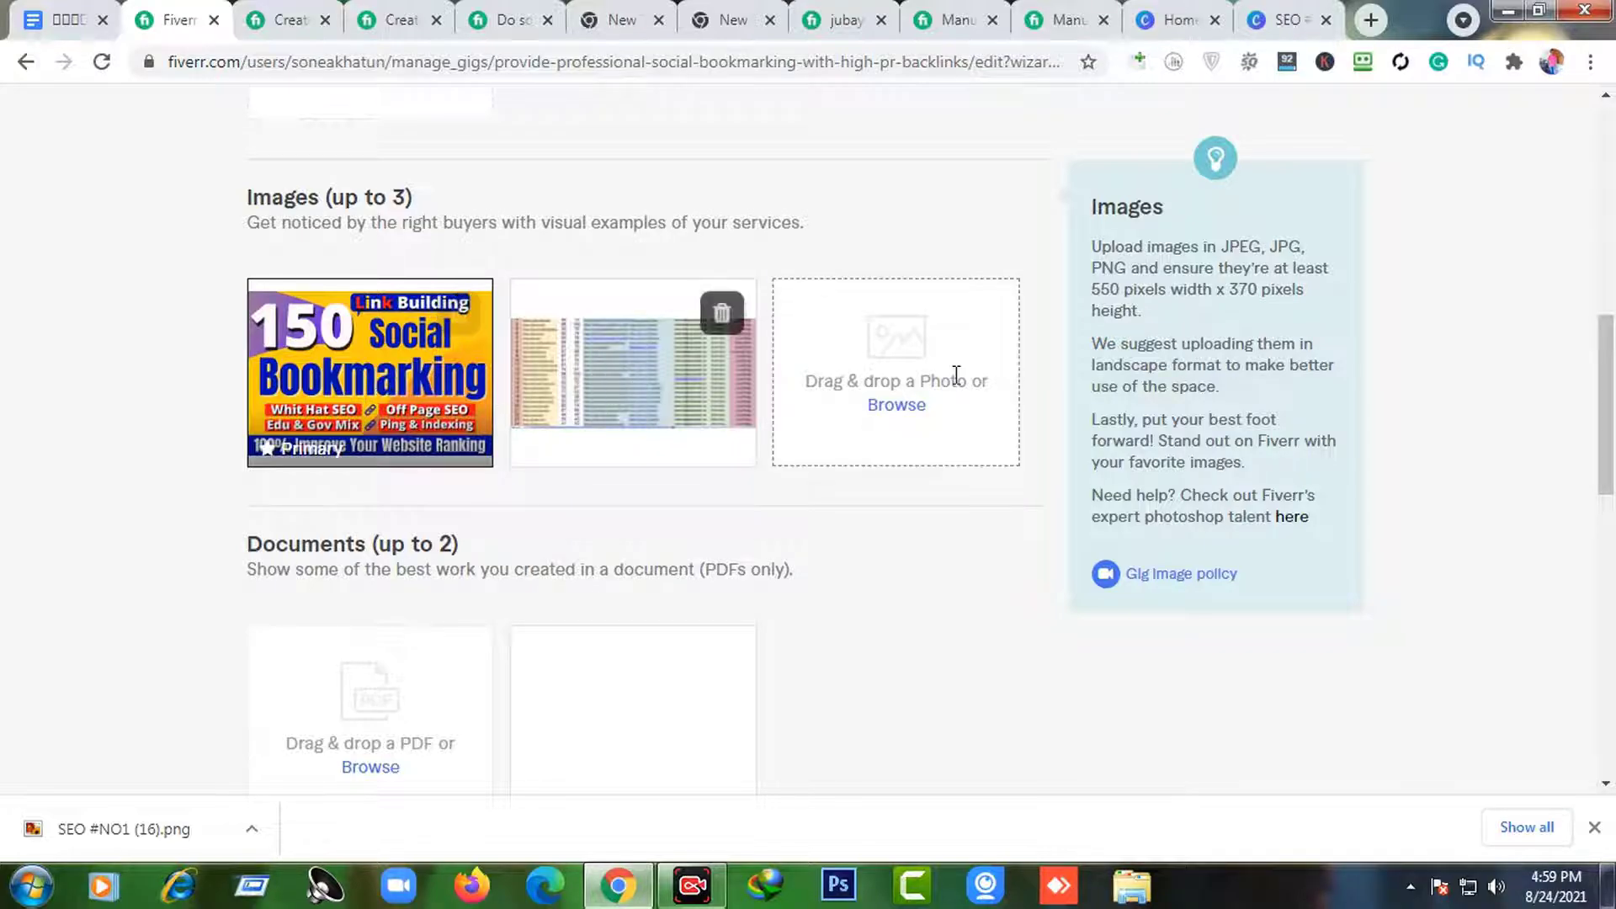
scroll(822, 469, "down", 8)
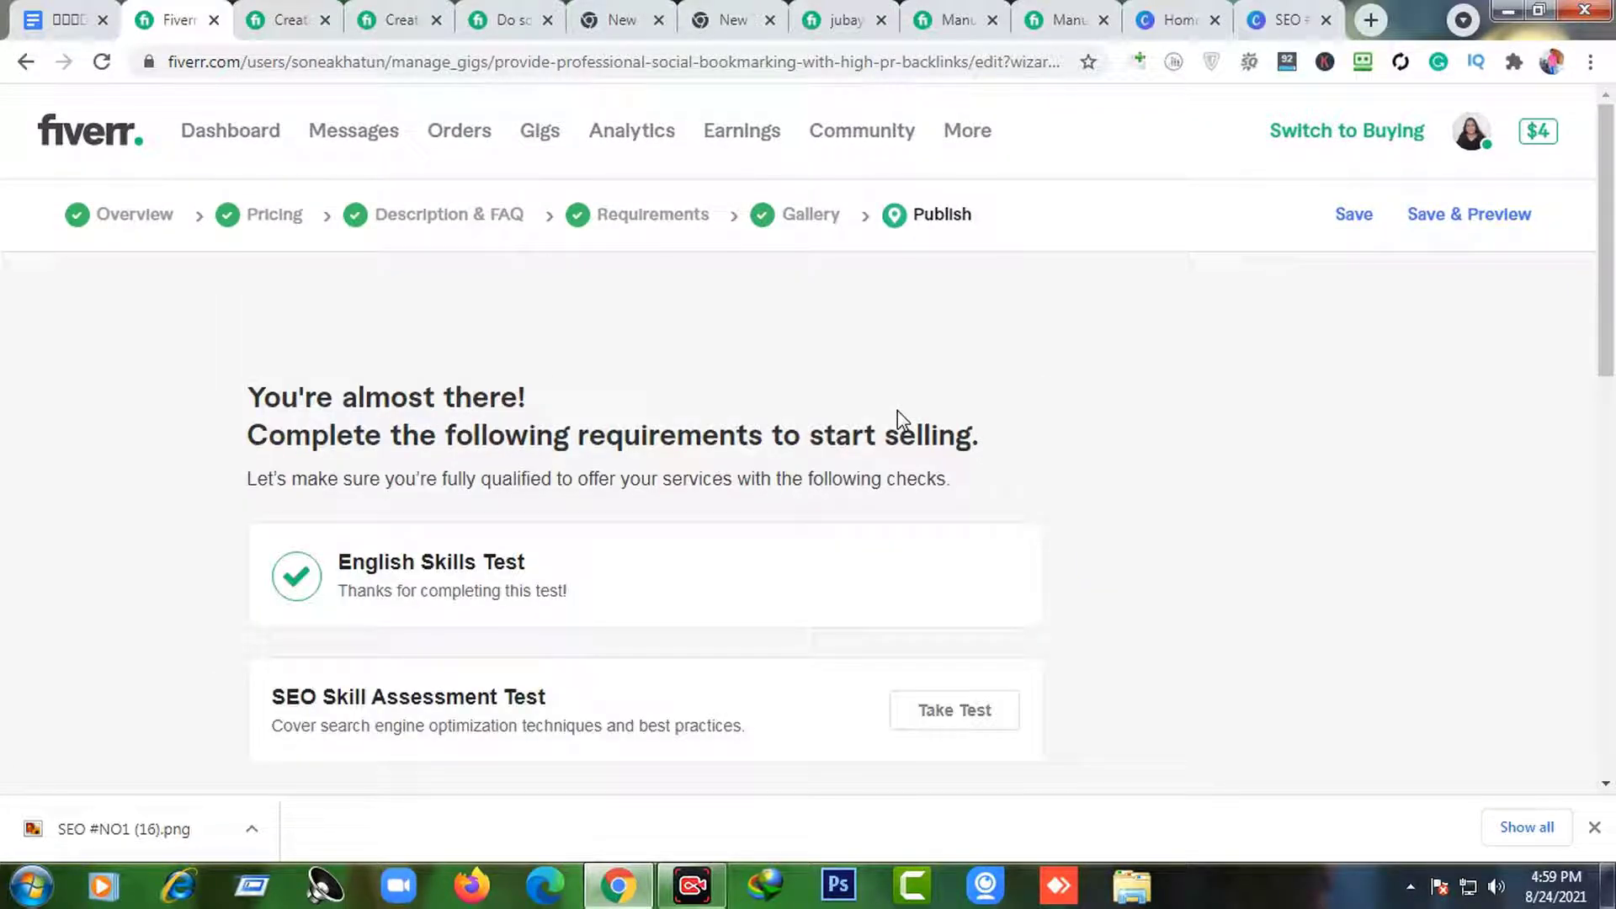
scroll(901, 412, "down", 2)
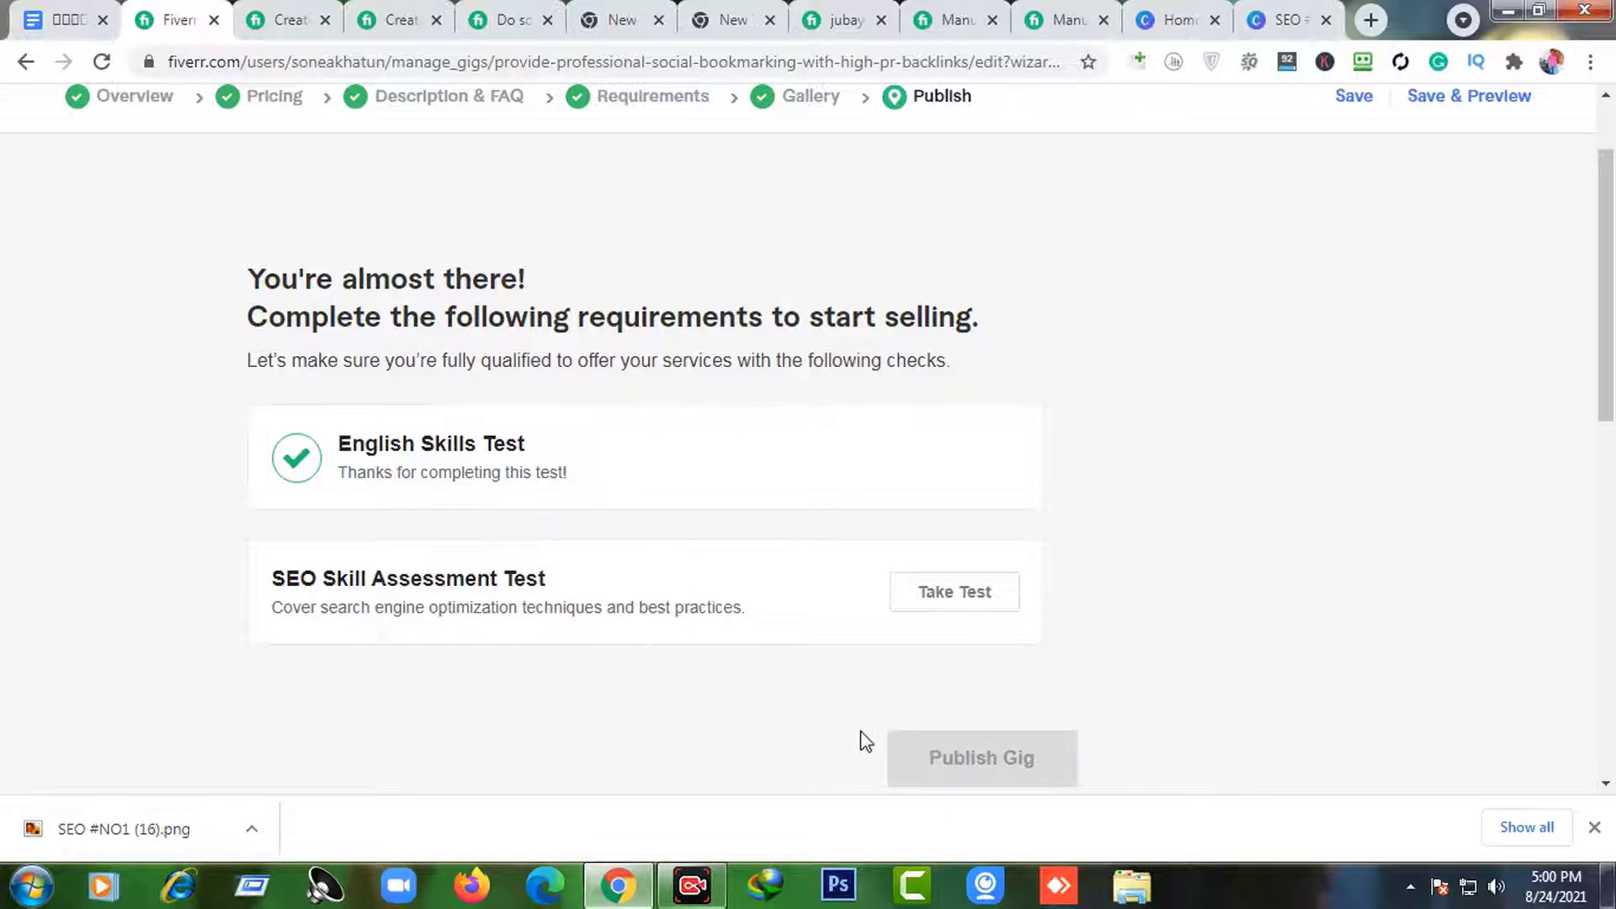
- Return to the gig's Overview stage, try Technical SEO as the service type, and save the change
scroll(862, 724, "down", 3)
scroll(923, 562, "up", 5)
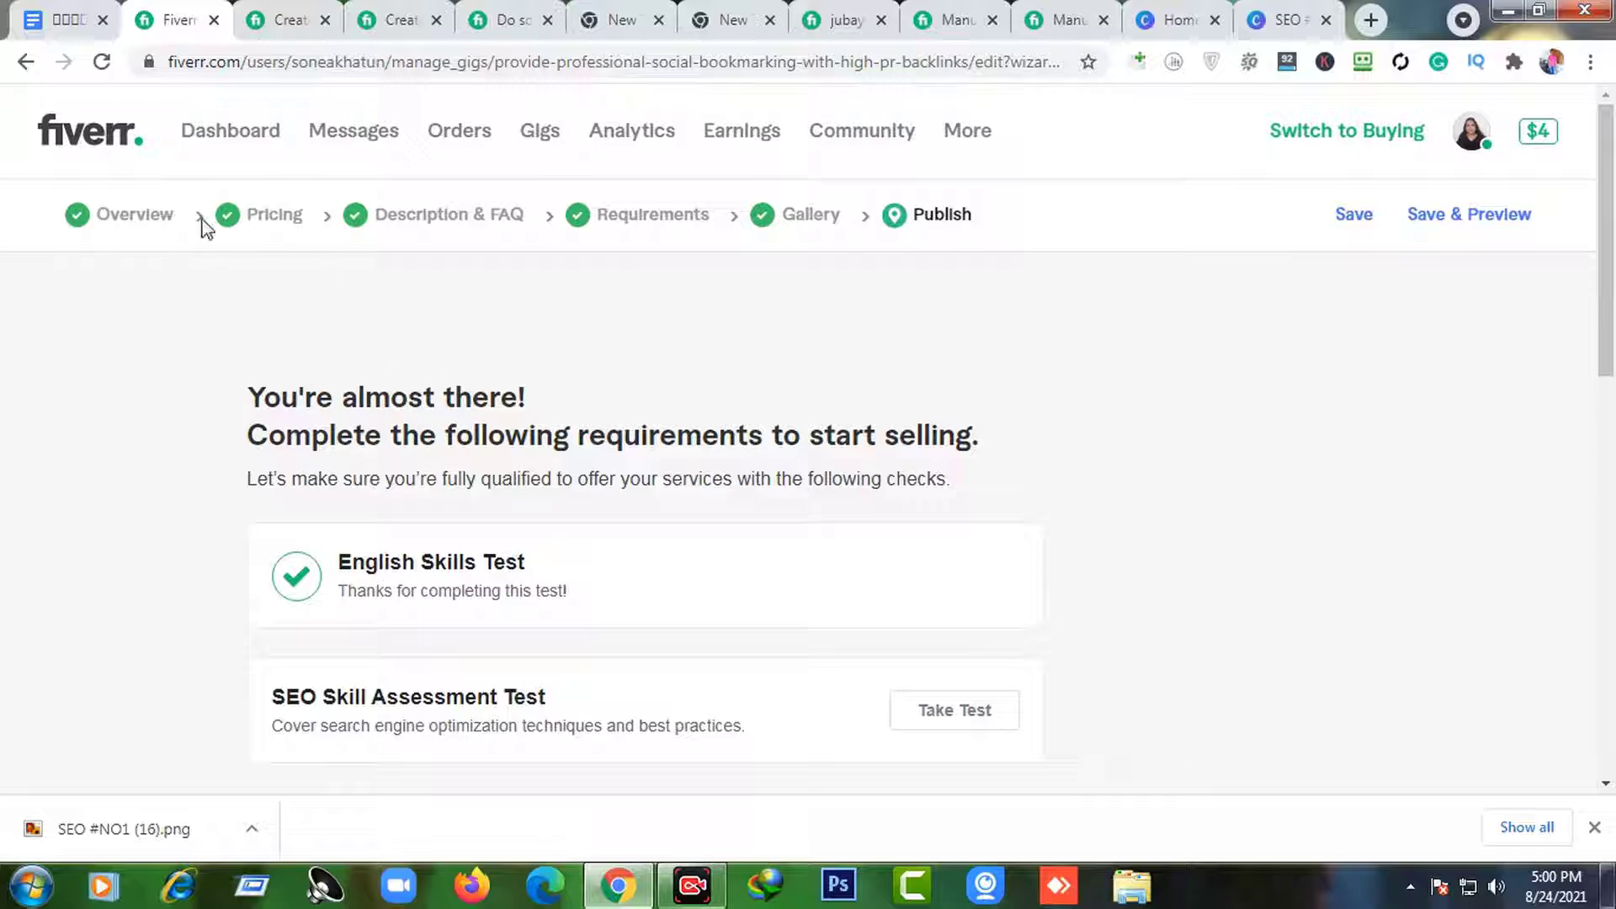
left_click(193, 228)
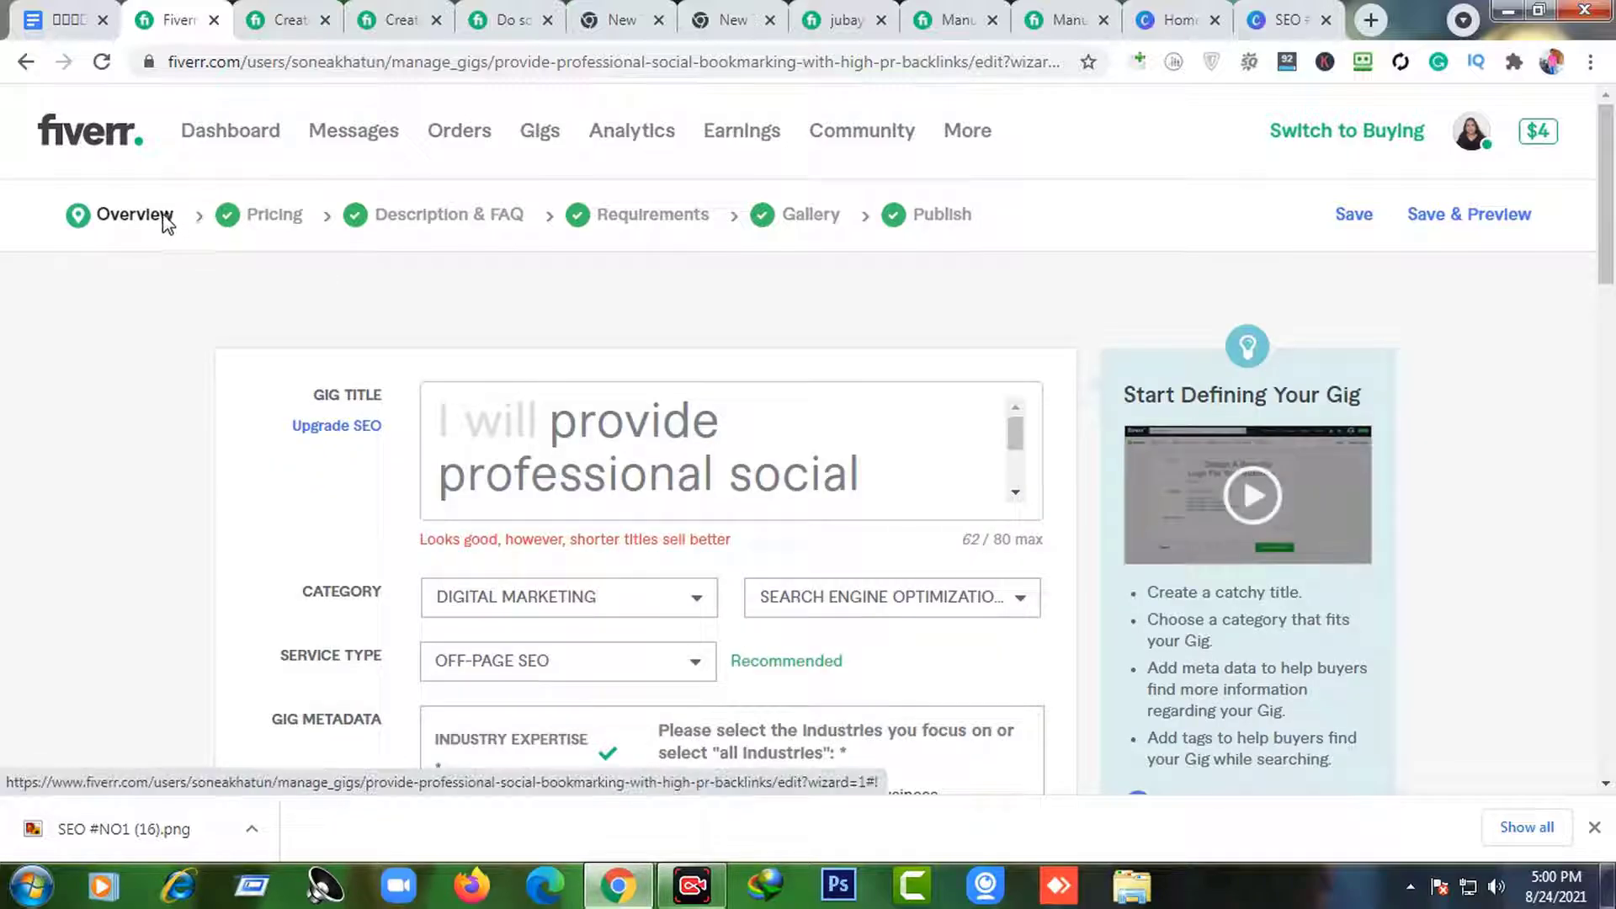
scroll(487, 559, "down", 1)
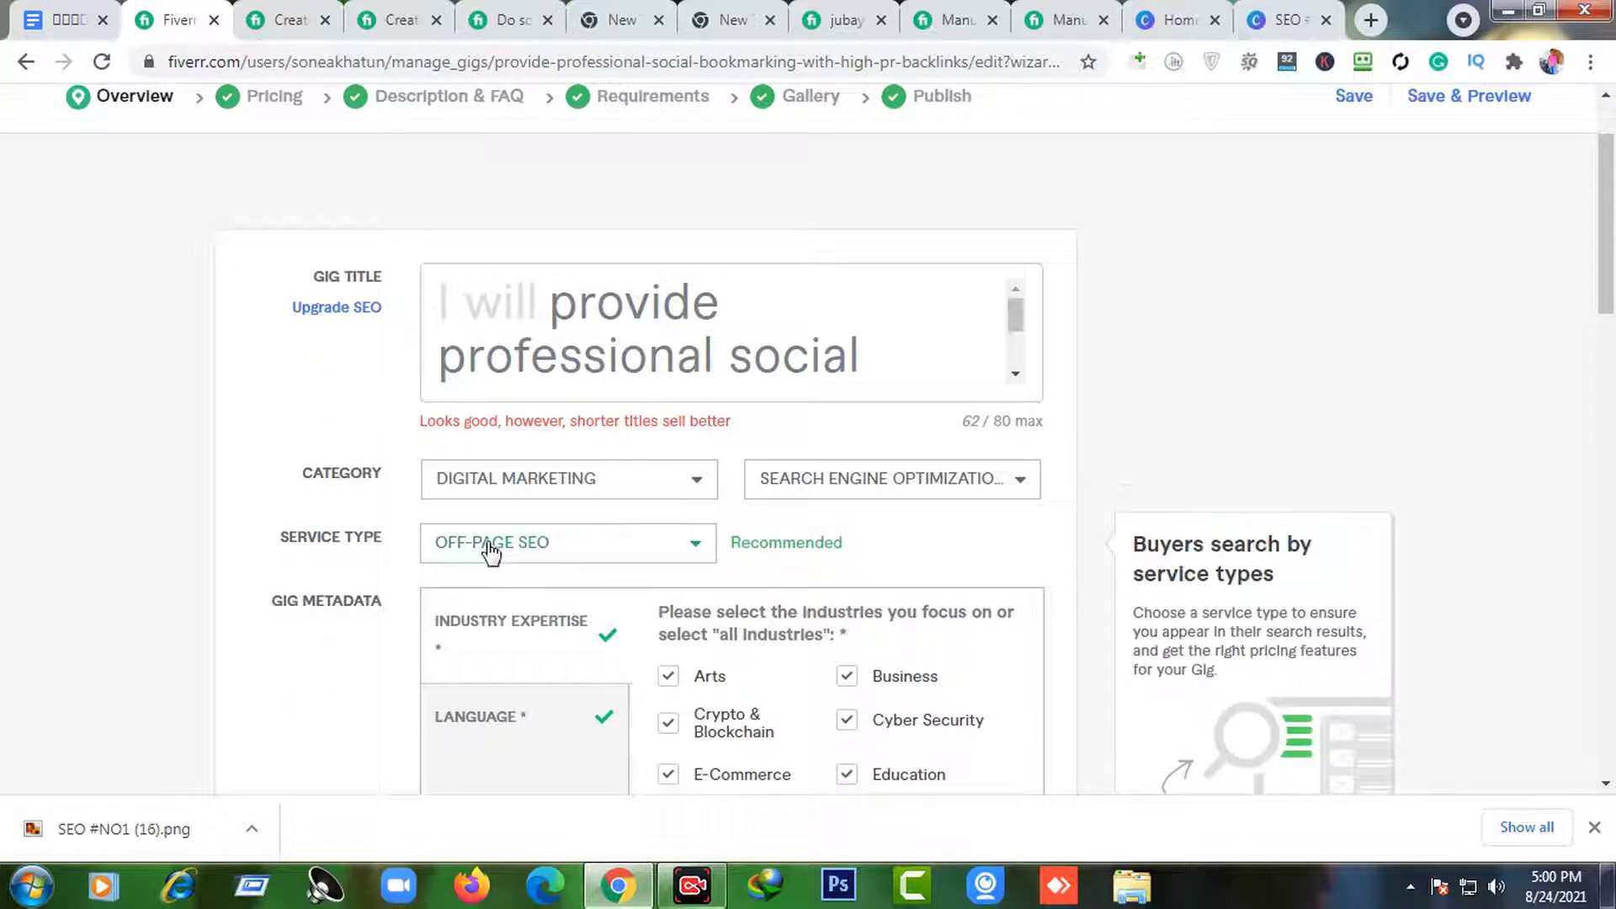
left_click(857, 494)
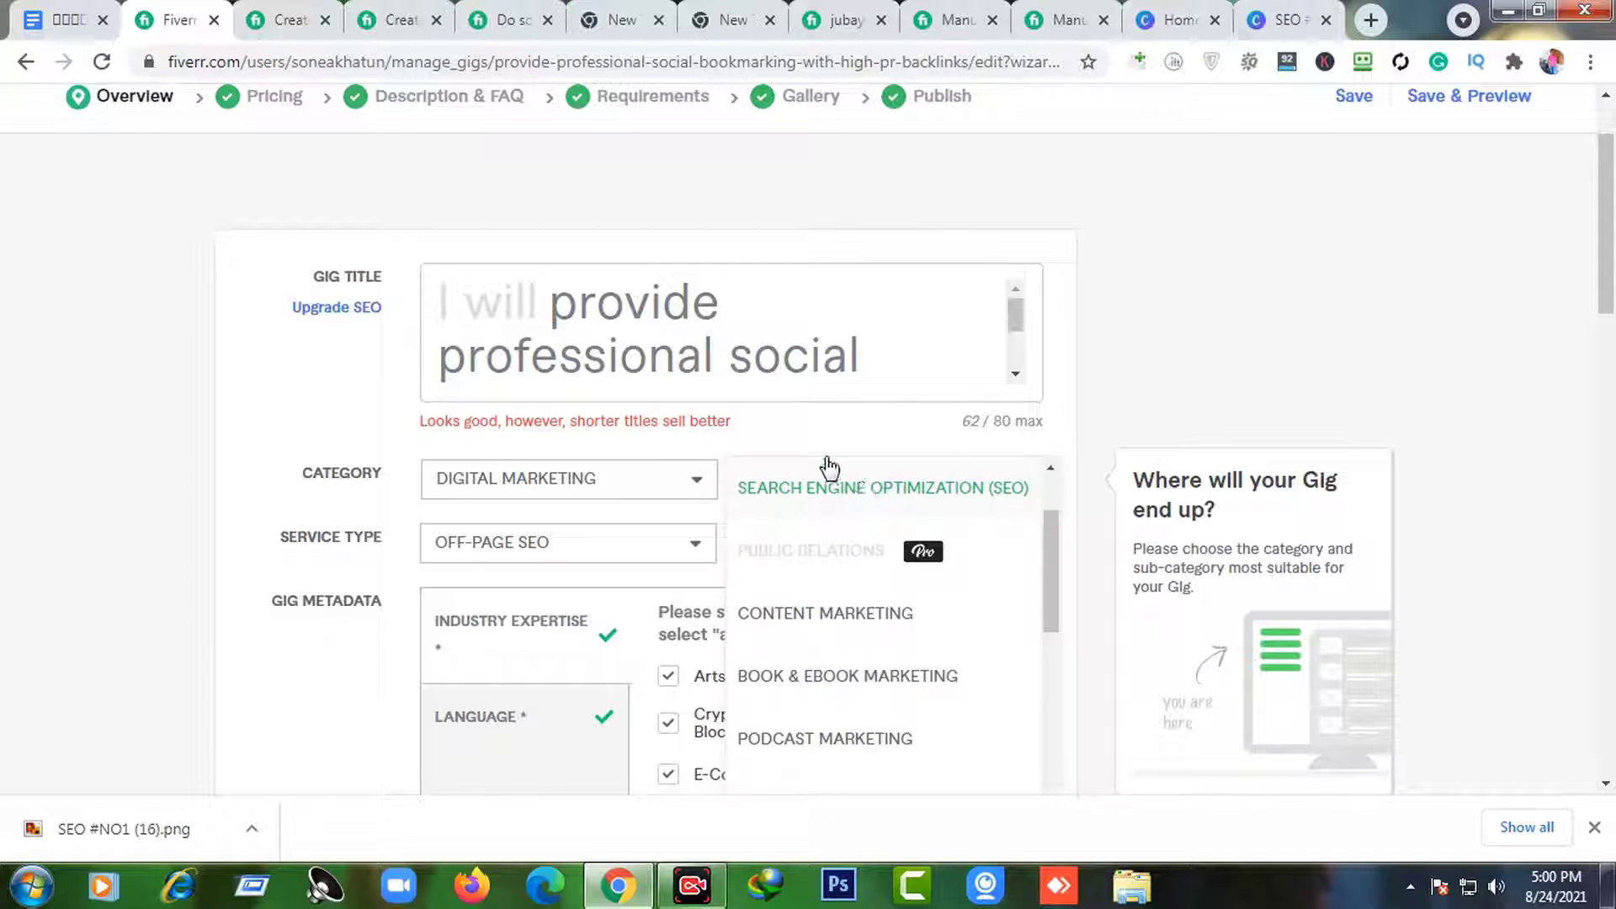
left_click(413, 478)
left_click(851, 488)
scroll(863, 560, "down", 3)
left_click(614, 548)
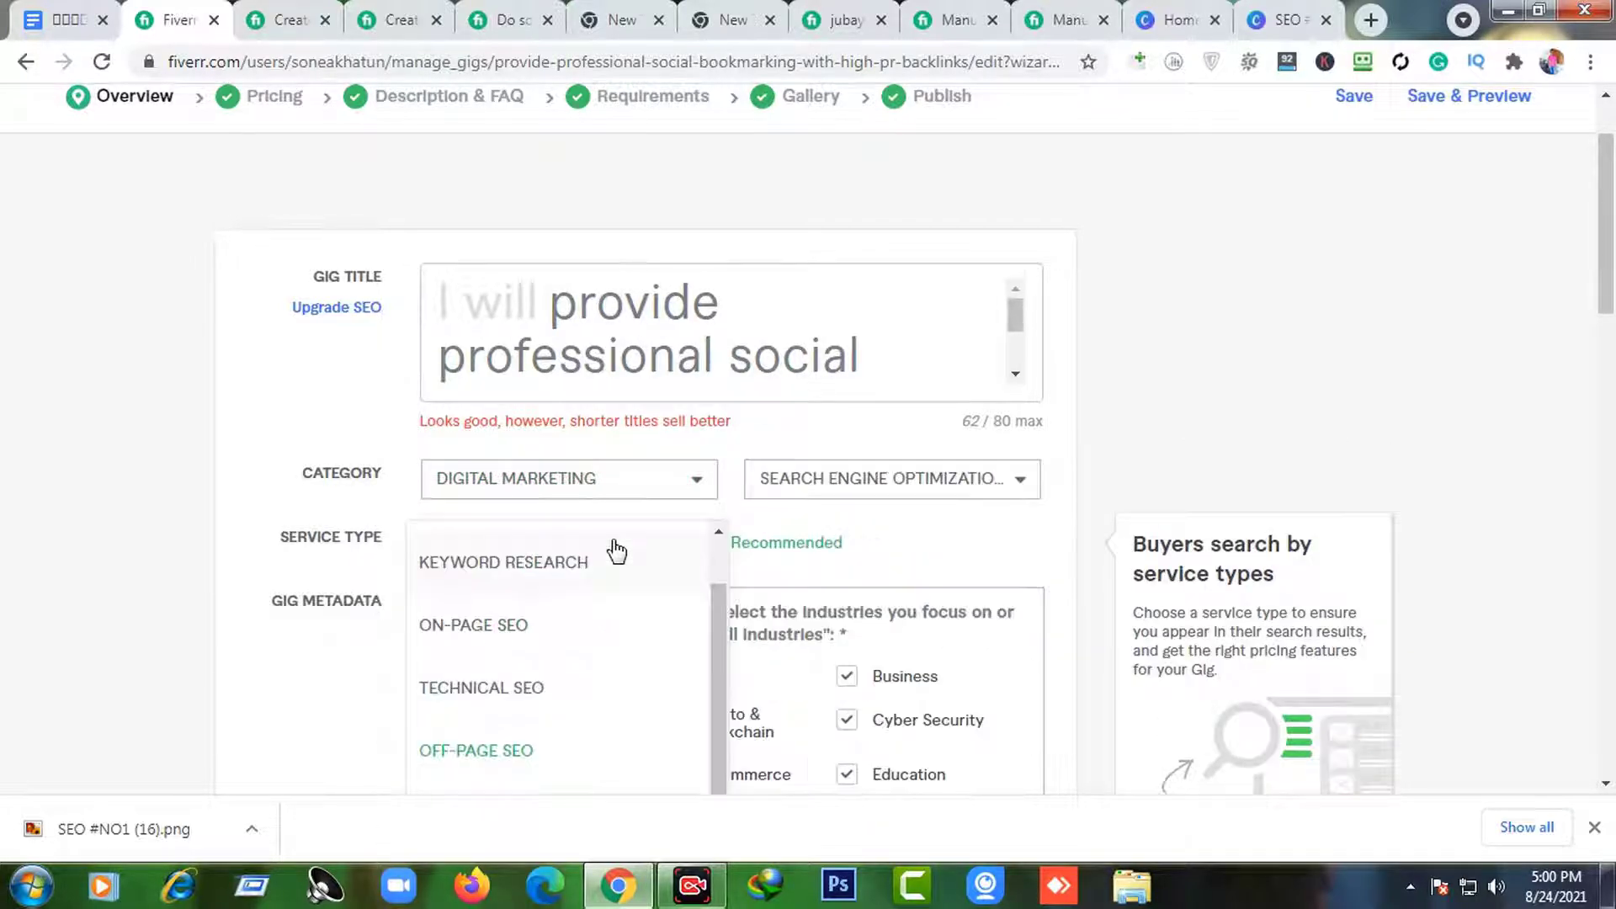
scroll(581, 463, "up", 1)
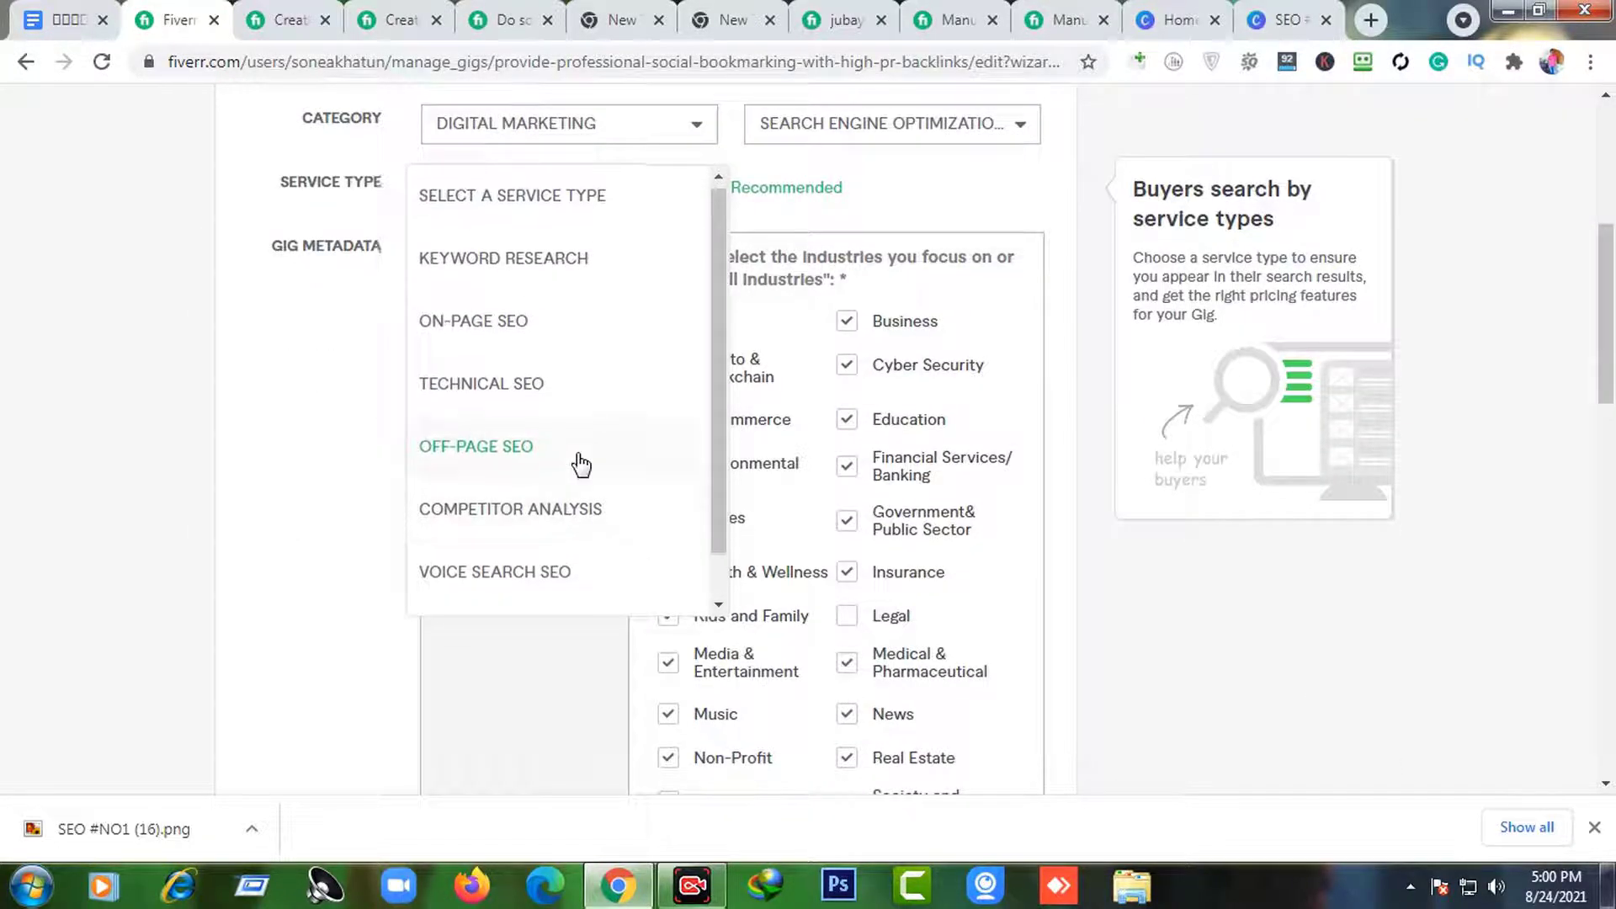
scroll(581, 465, "down", 1)
scroll(580, 463, "up", 1)
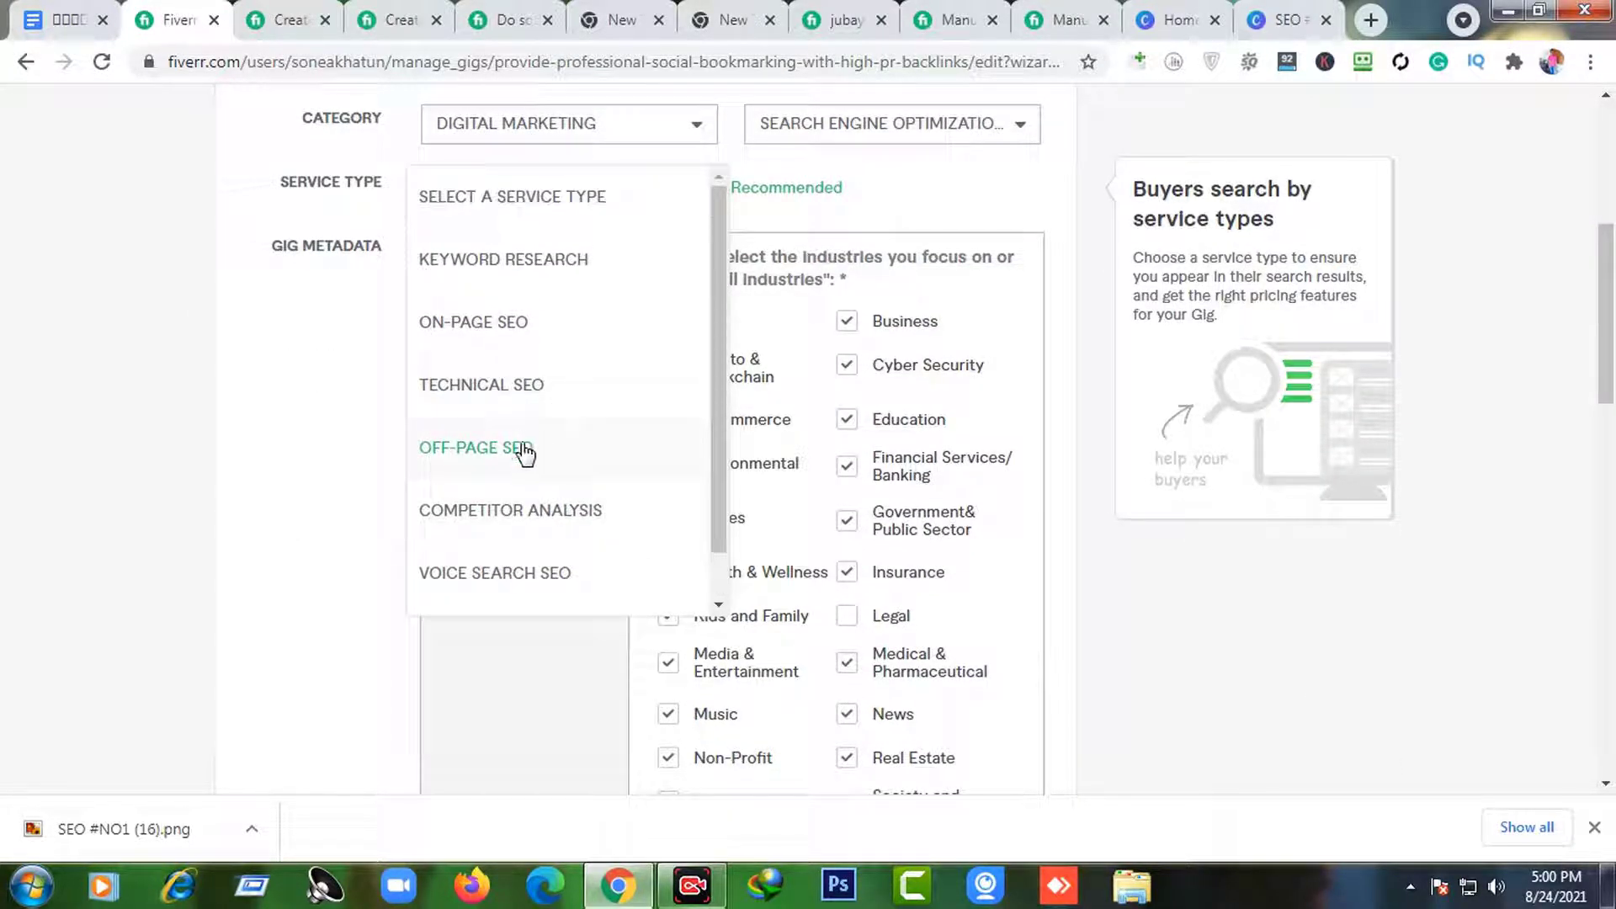
left_click(517, 396)
scroll(547, 404, "up", 5)
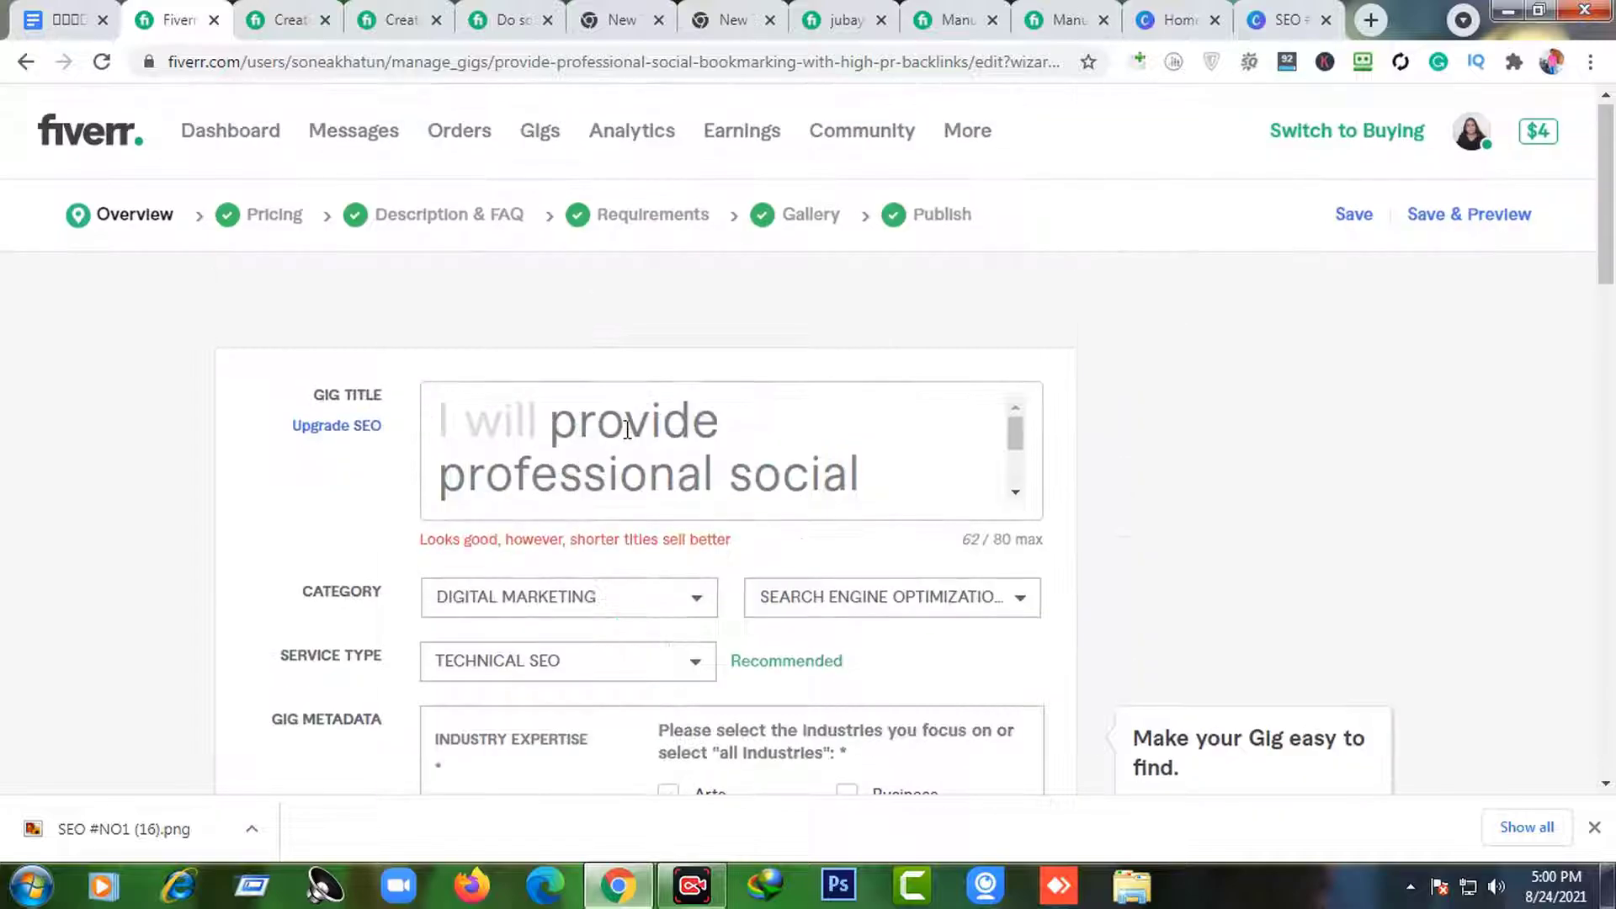
left_click(1377, 226)
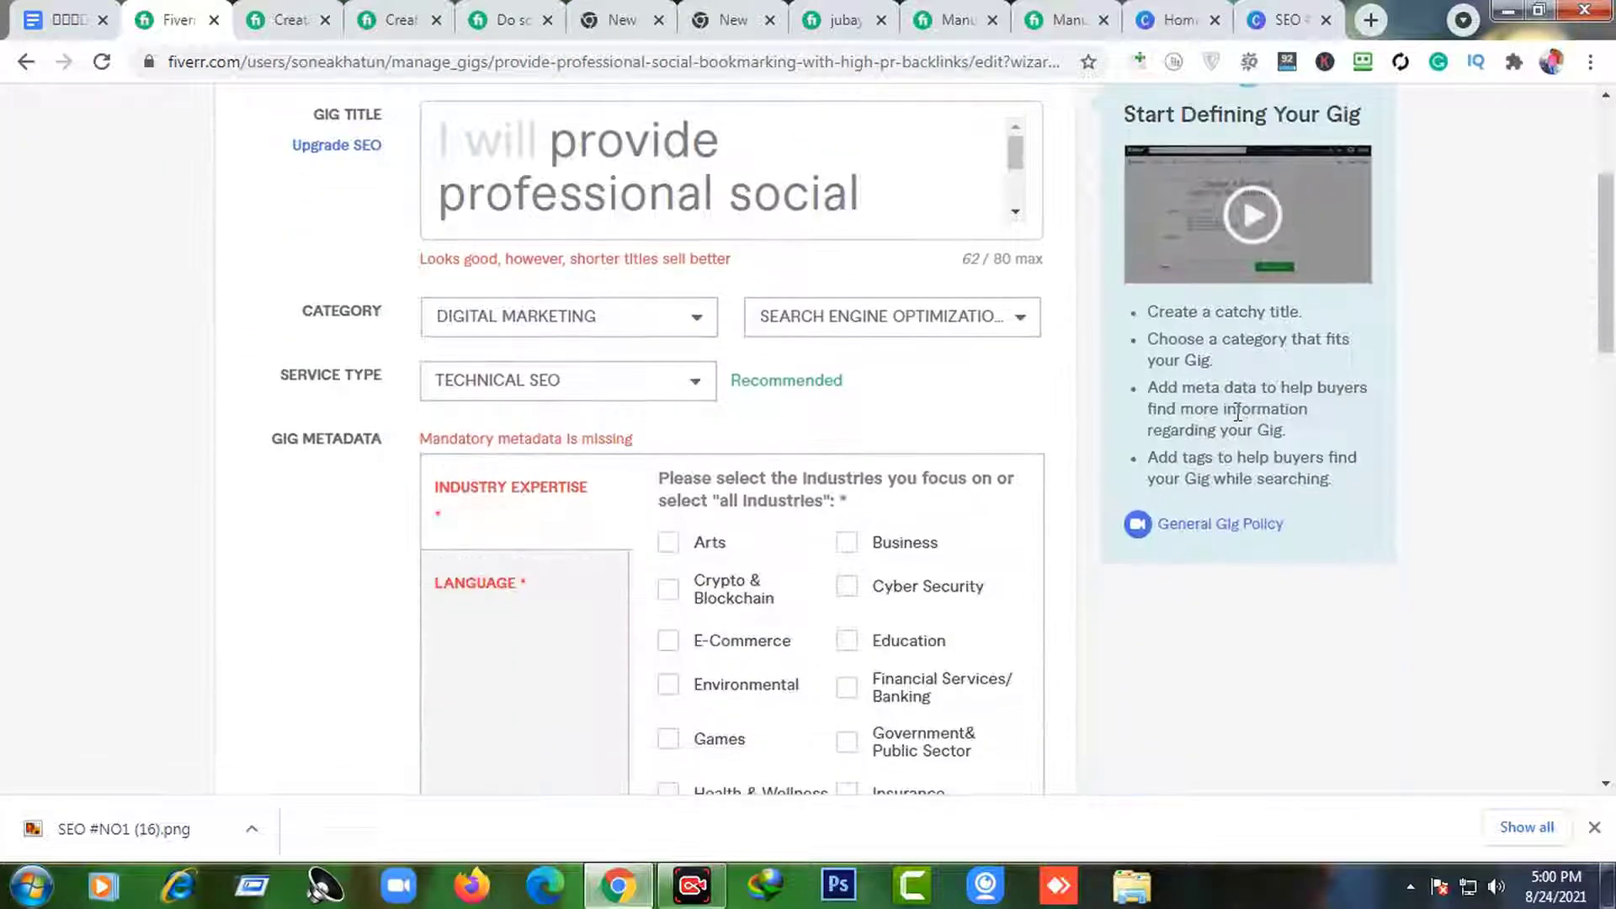
- Try completing the mandatory metadata with Arts, Business and Cyber Security industries and Bengali as the language, and save
scroll(1242, 413, "up", 3)
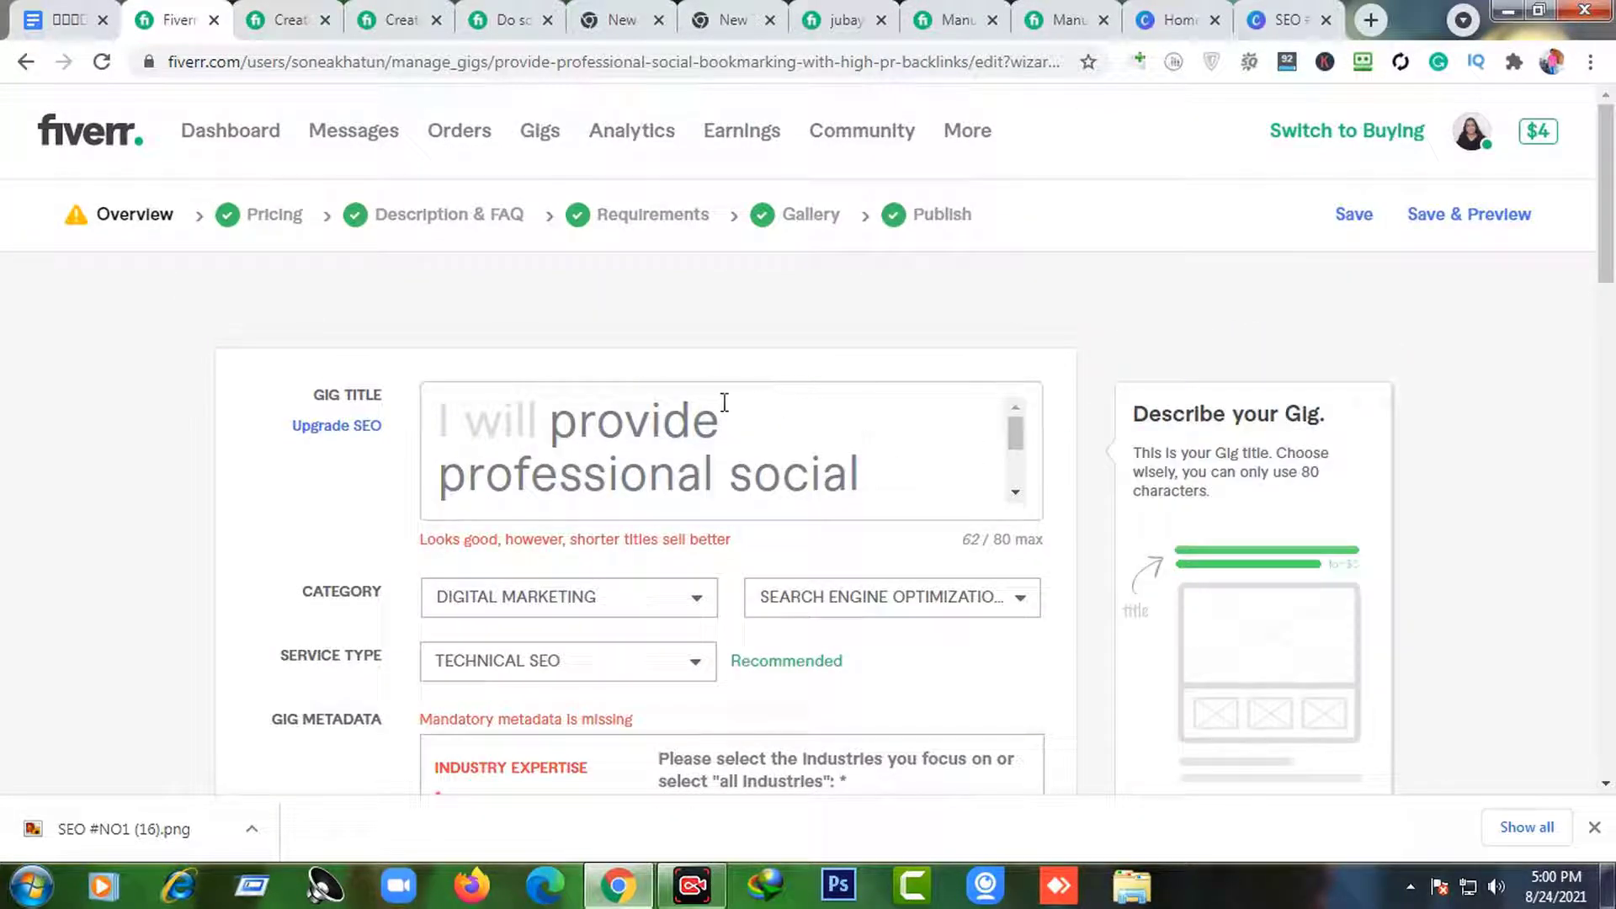
scroll(724, 402, "down", 6)
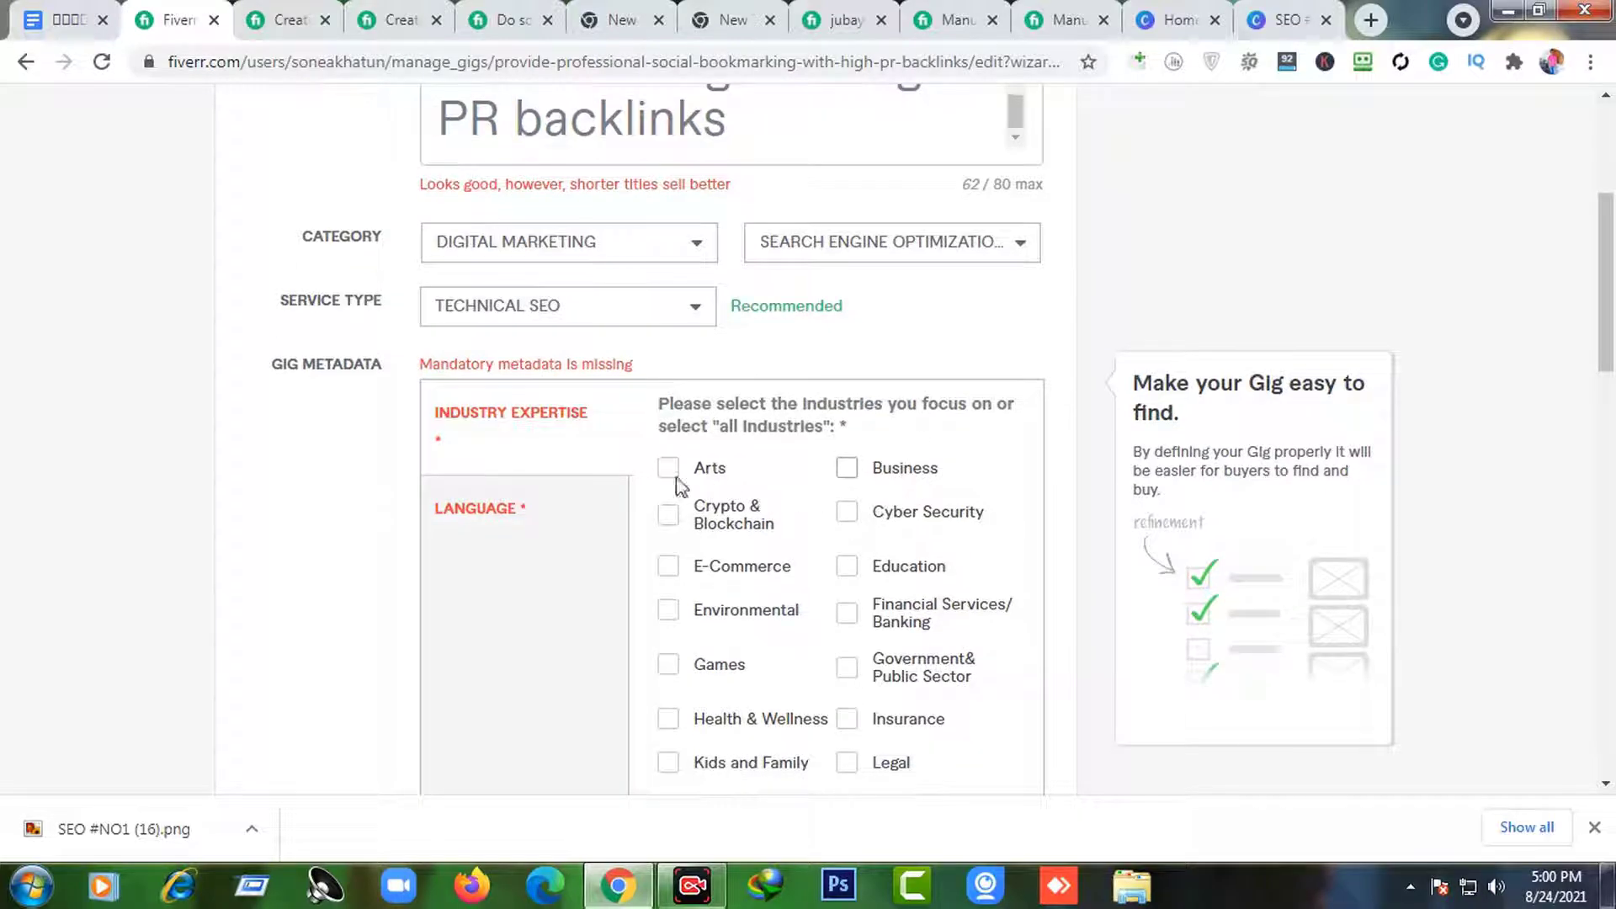
left_click(668, 468)
left_click(847, 468)
left_click(847, 512)
left_click(568, 535)
left_click(713, 515)
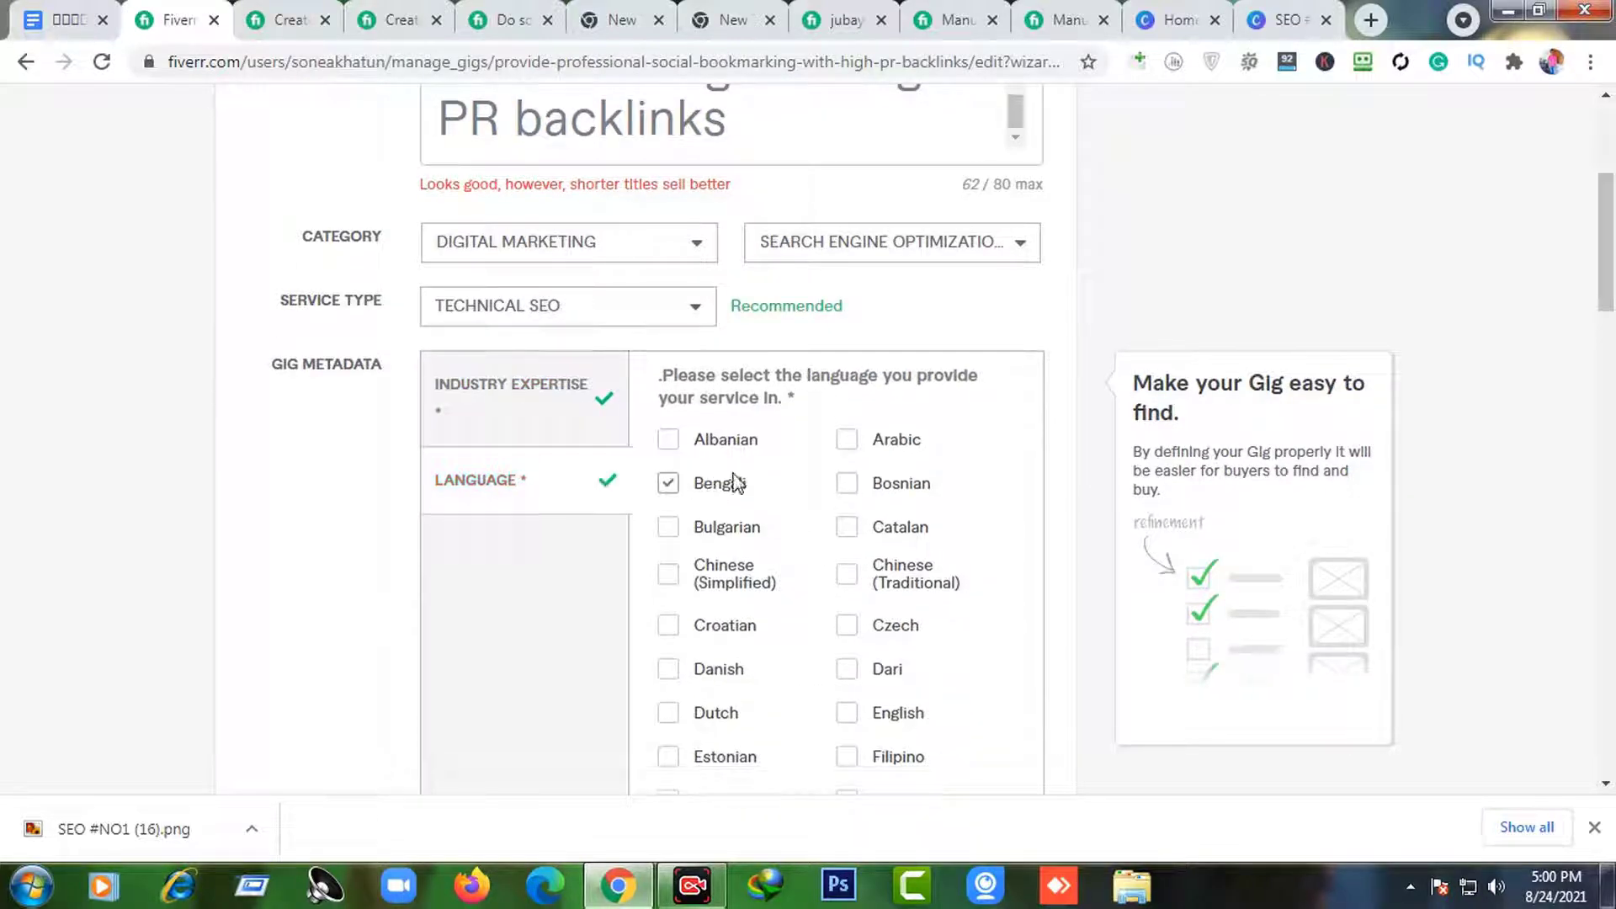
scroll(878, 612, "down", 3)
scroll(1226, 371, "up", 7)
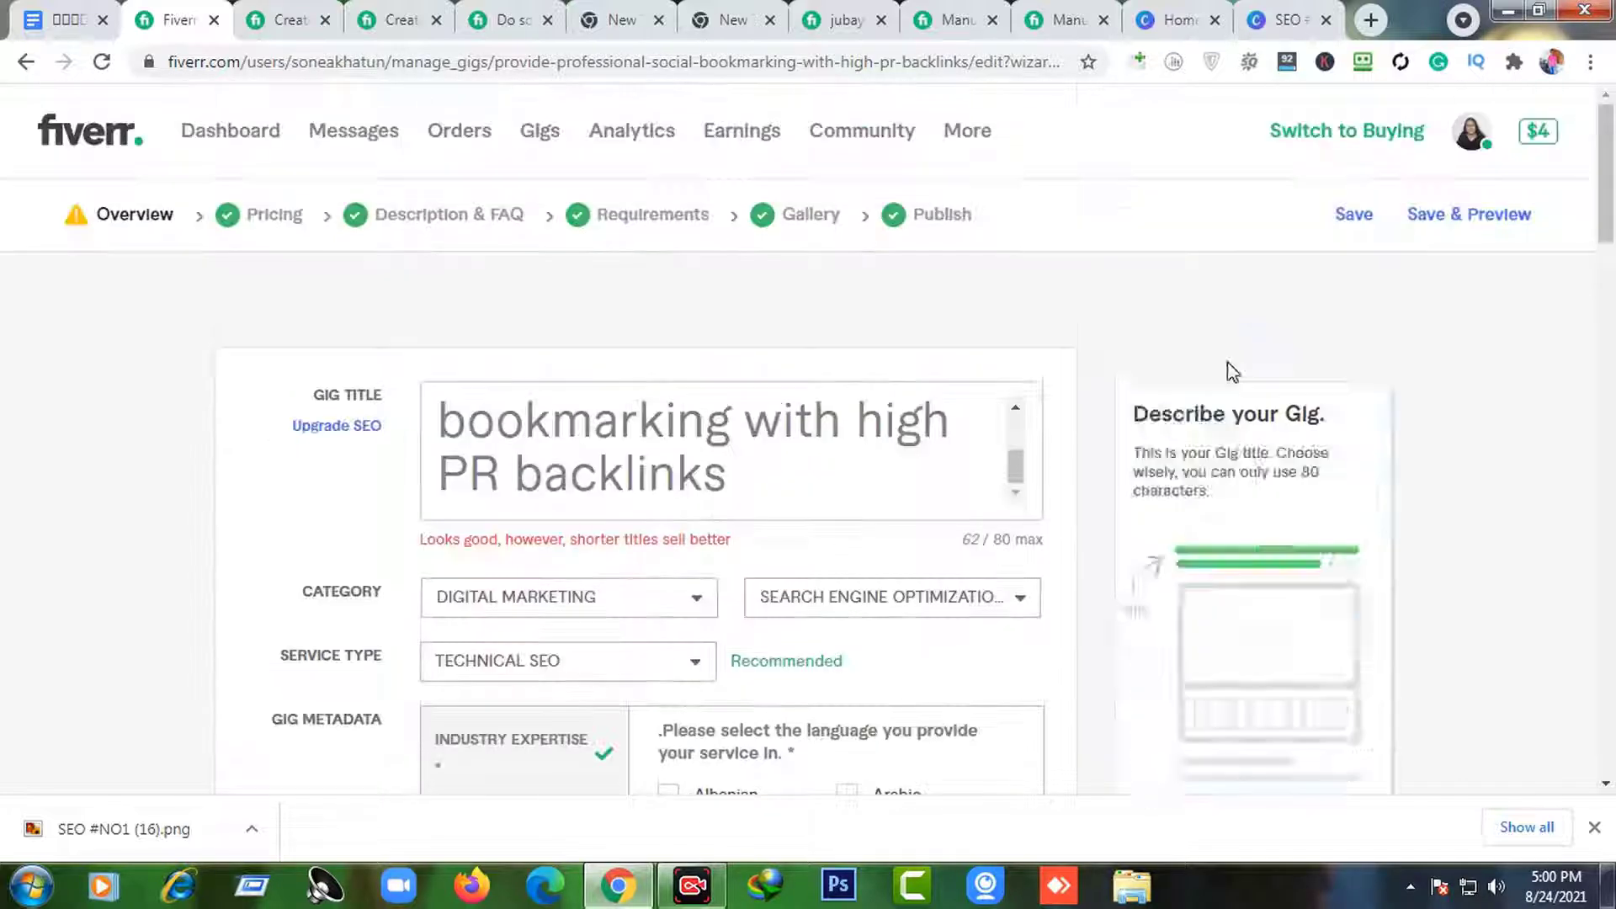
left_click(1353, 215)
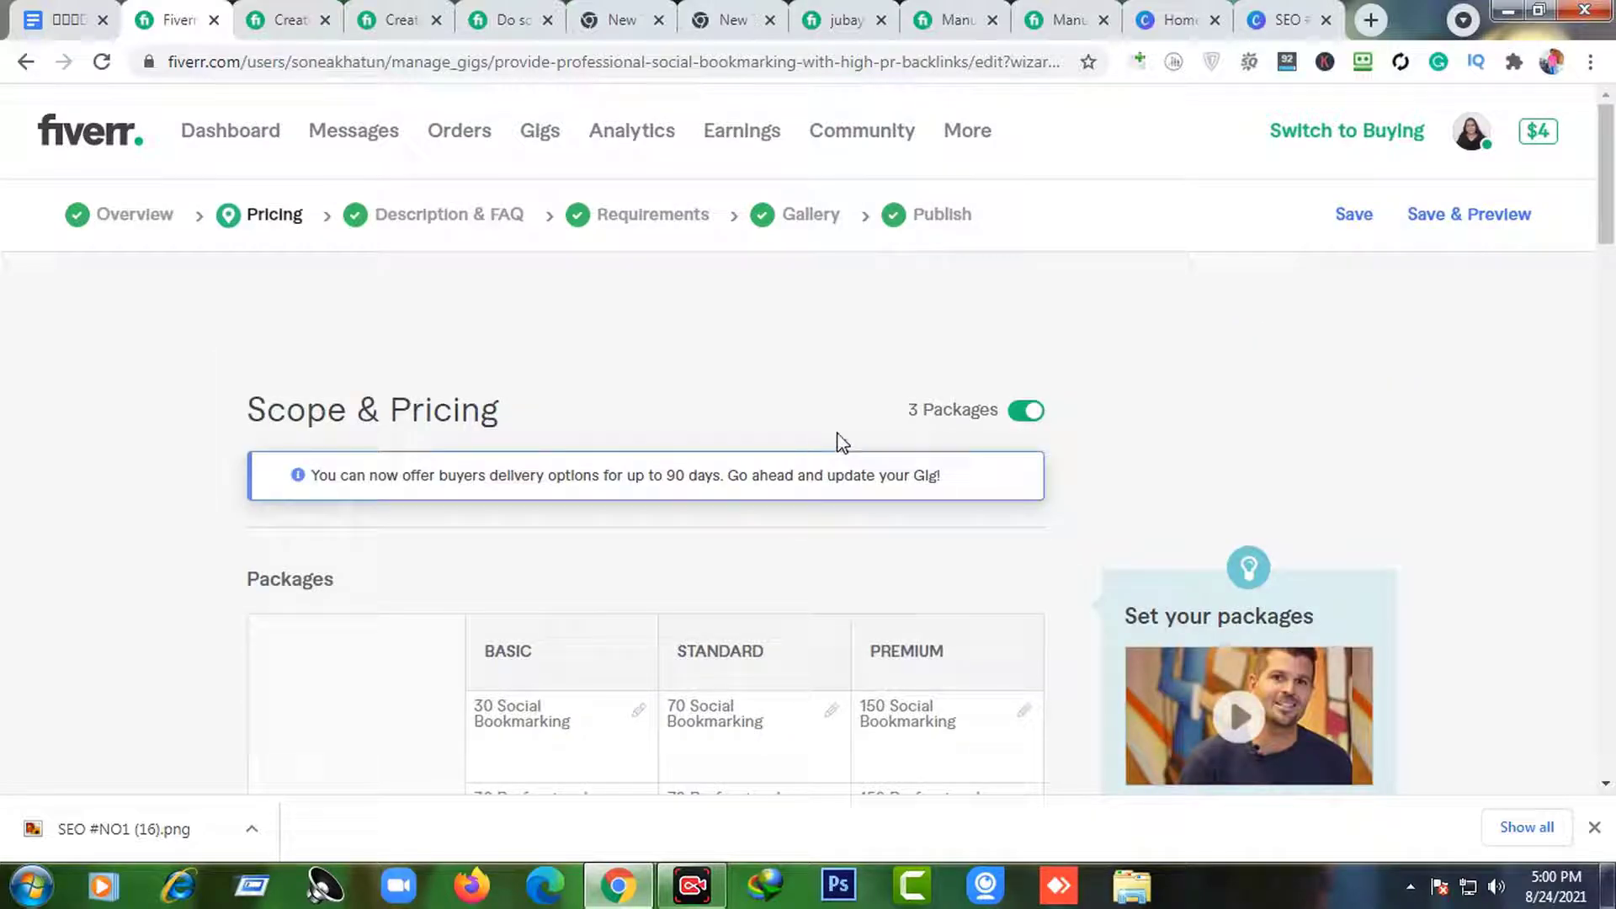
- Open the Publish stage and check which skill tests the gig still requires
left_click(933, 217)
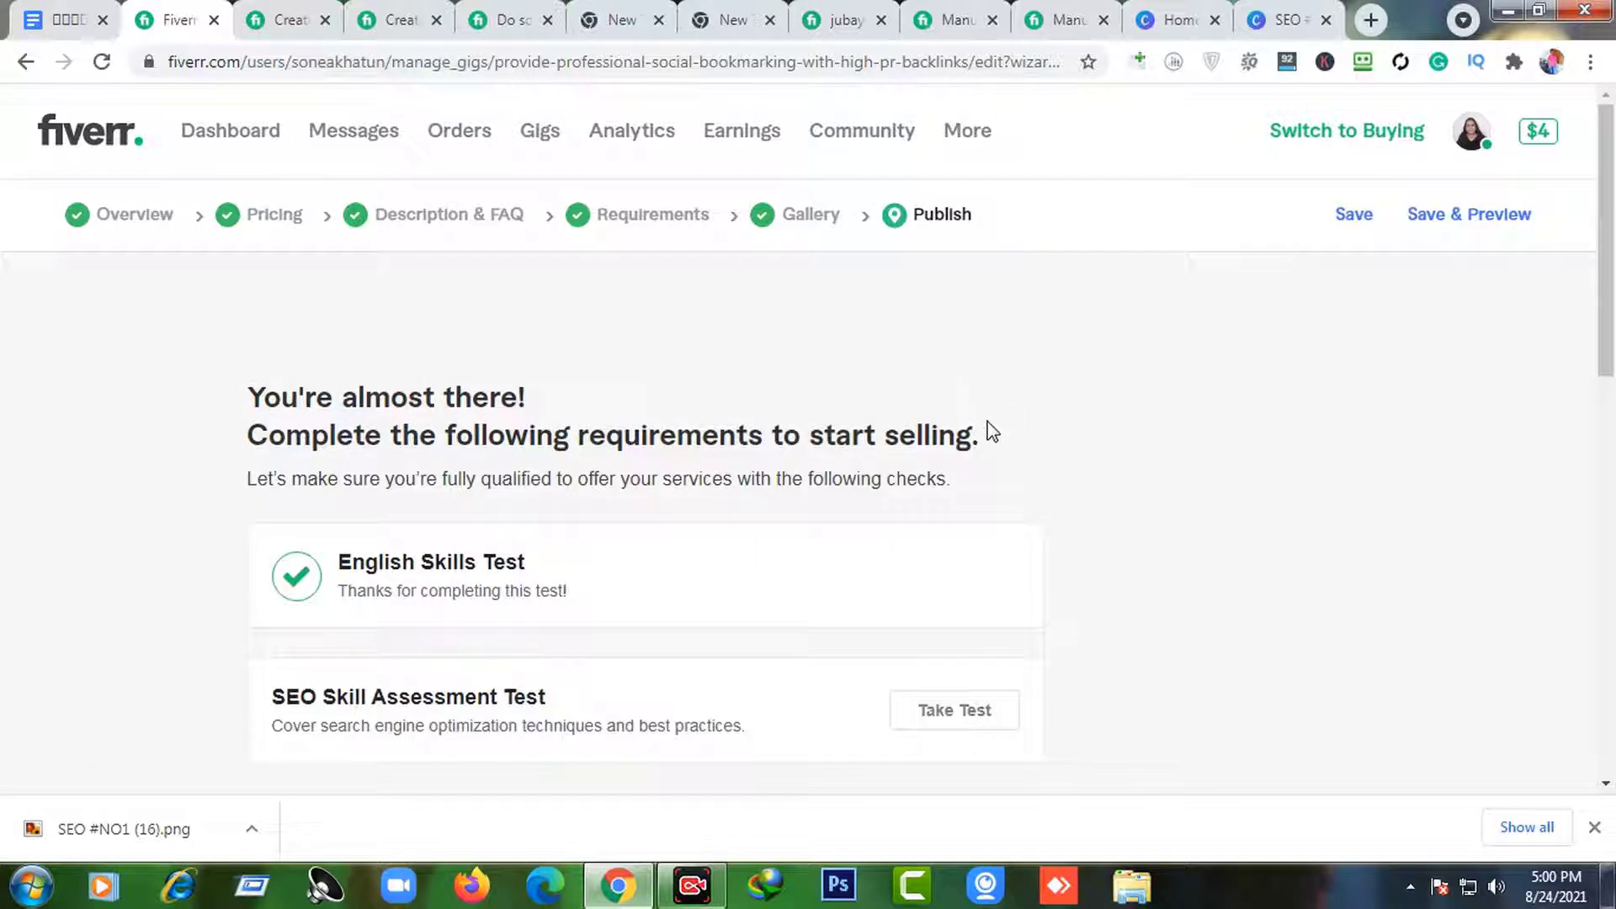
scroll(998, 446, "down", 1)
scroll(1003, 462, "up", 1)
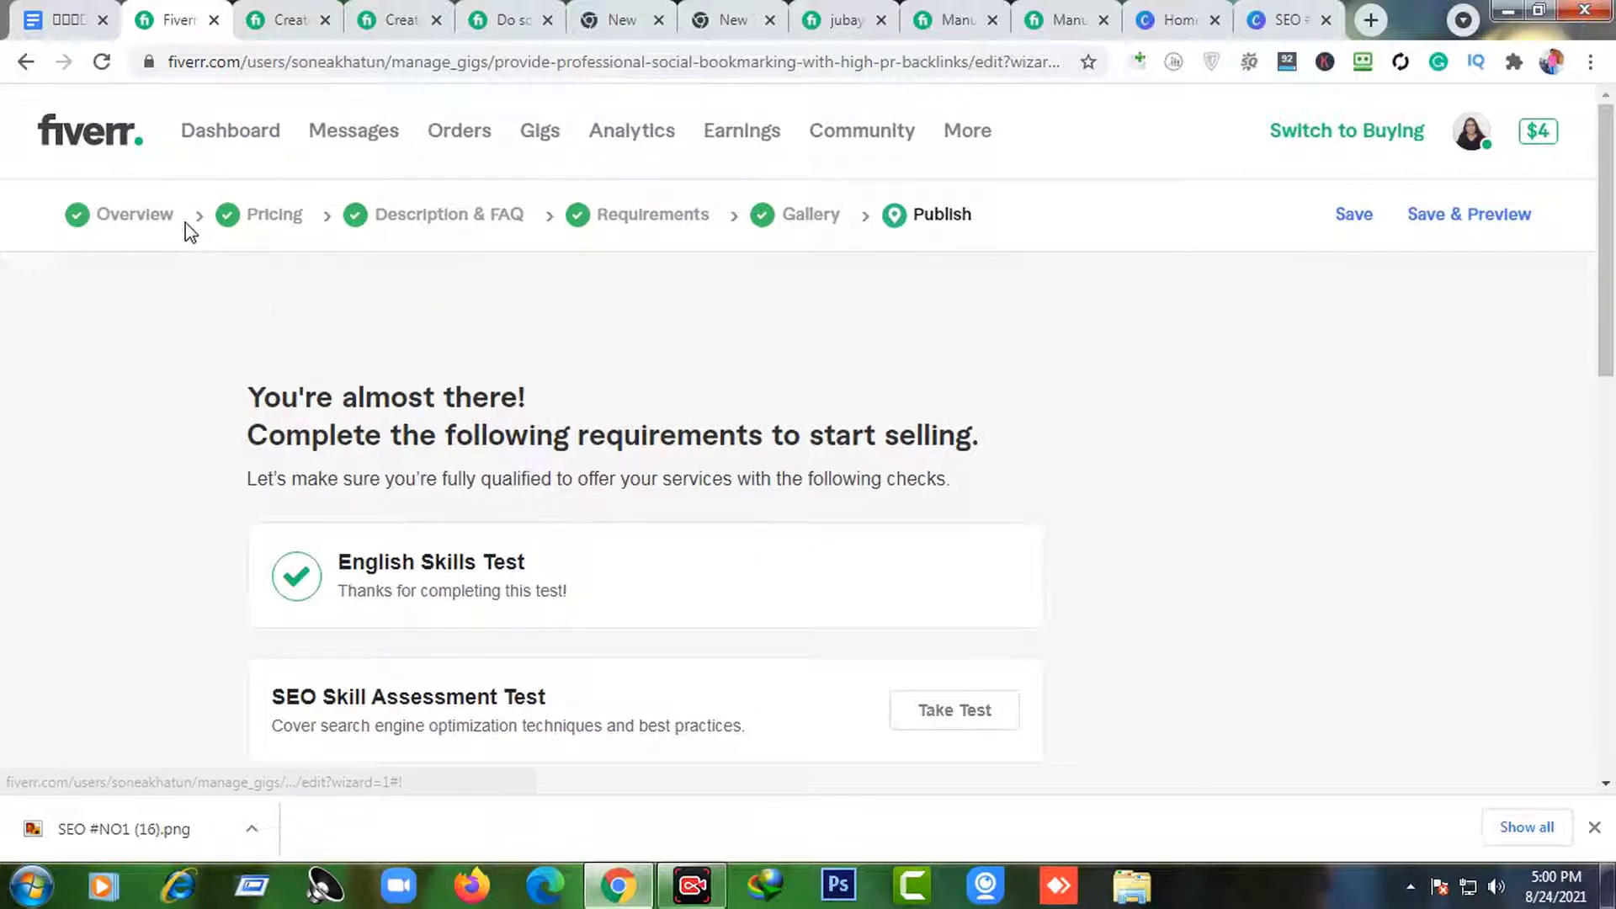
- Go back to the gig's Overview stage and change the Digital Marketing subcategory to Local SEO
left_click(190, 232)
scroll(764, 527, "down", 2)
left_click(882, 488)
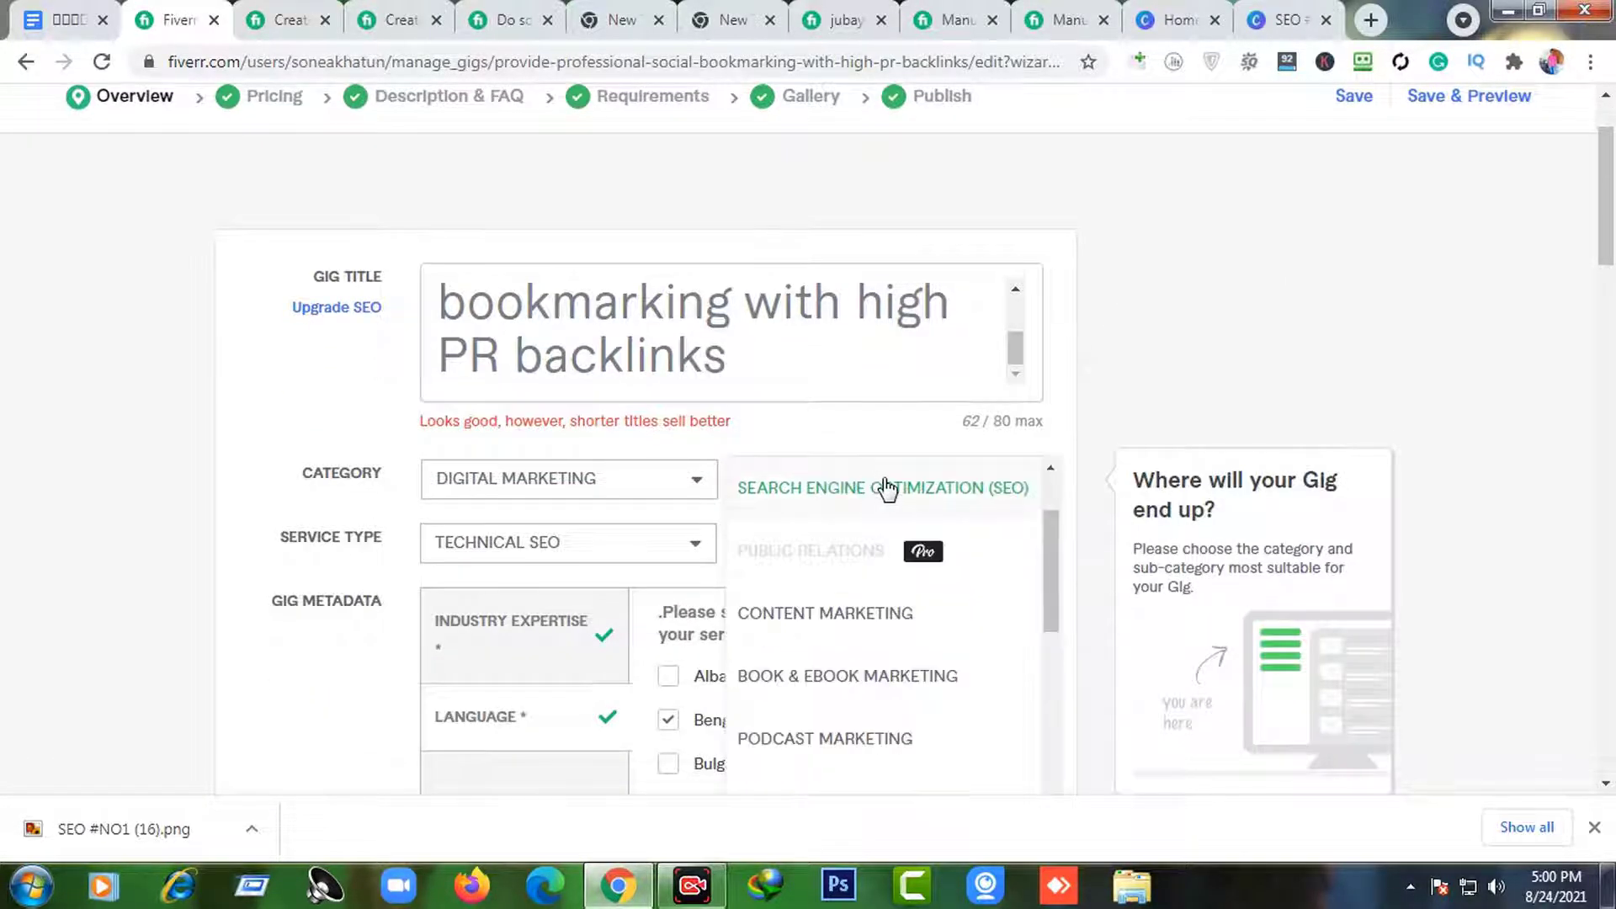
scroll(922, 518, "down", 2)
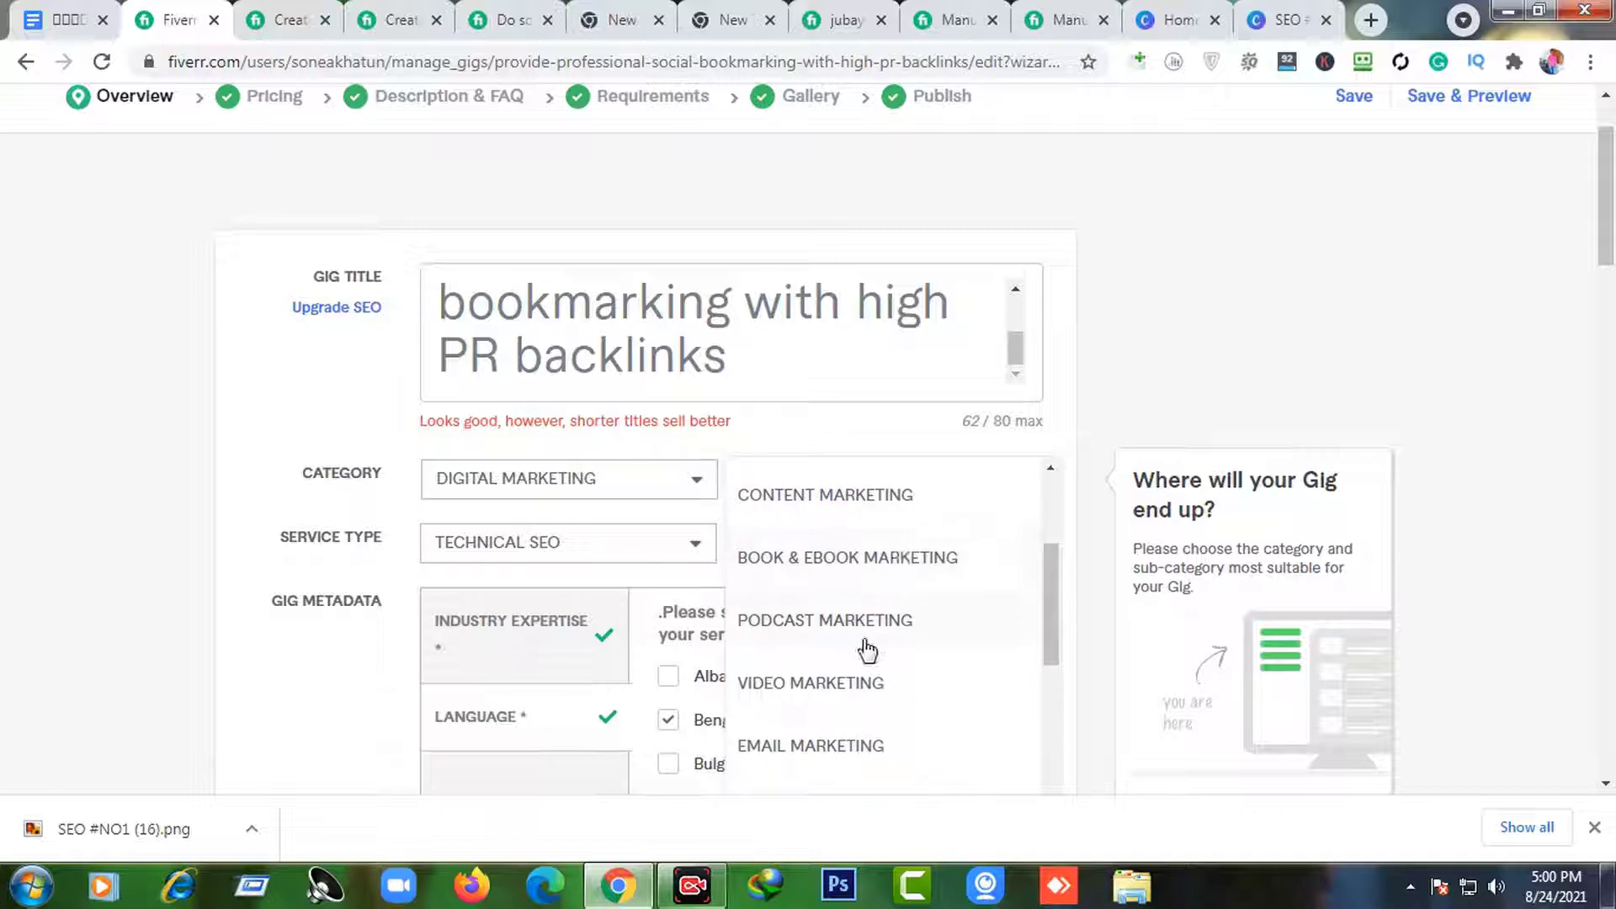
scroll(867, 649, "down", 3)
scroll(866, 613, "down", 3)
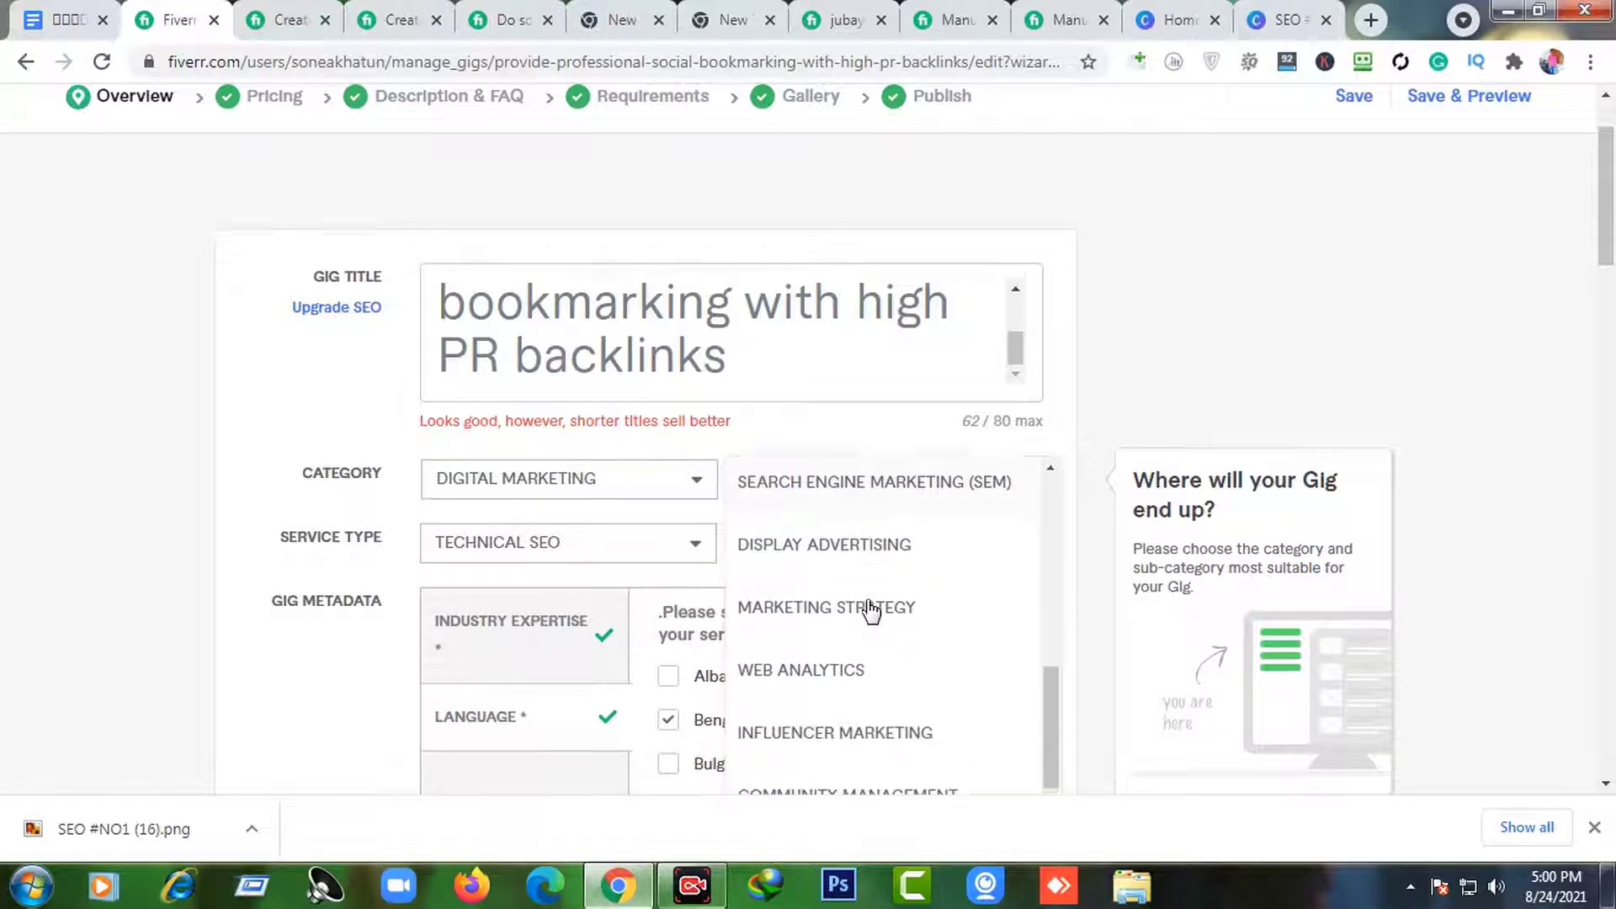
scroll(869, 615, "down", 6)
left_click(839, 510)
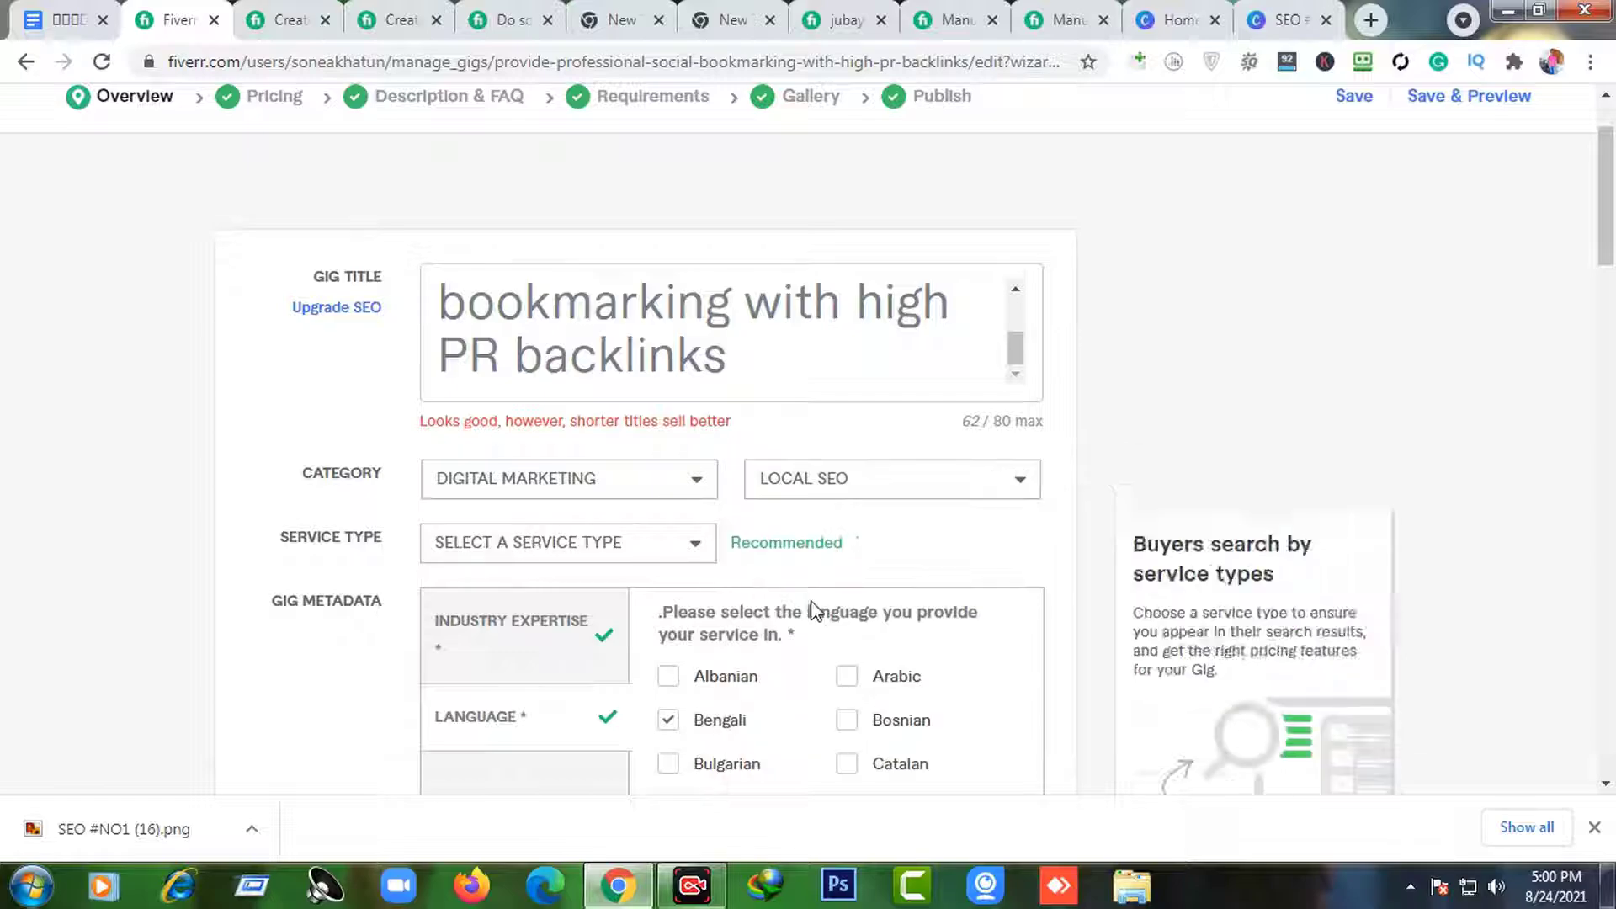
- Set the service type to Google My Business and save the gig overview
scroll(815, 612, "down", 1)
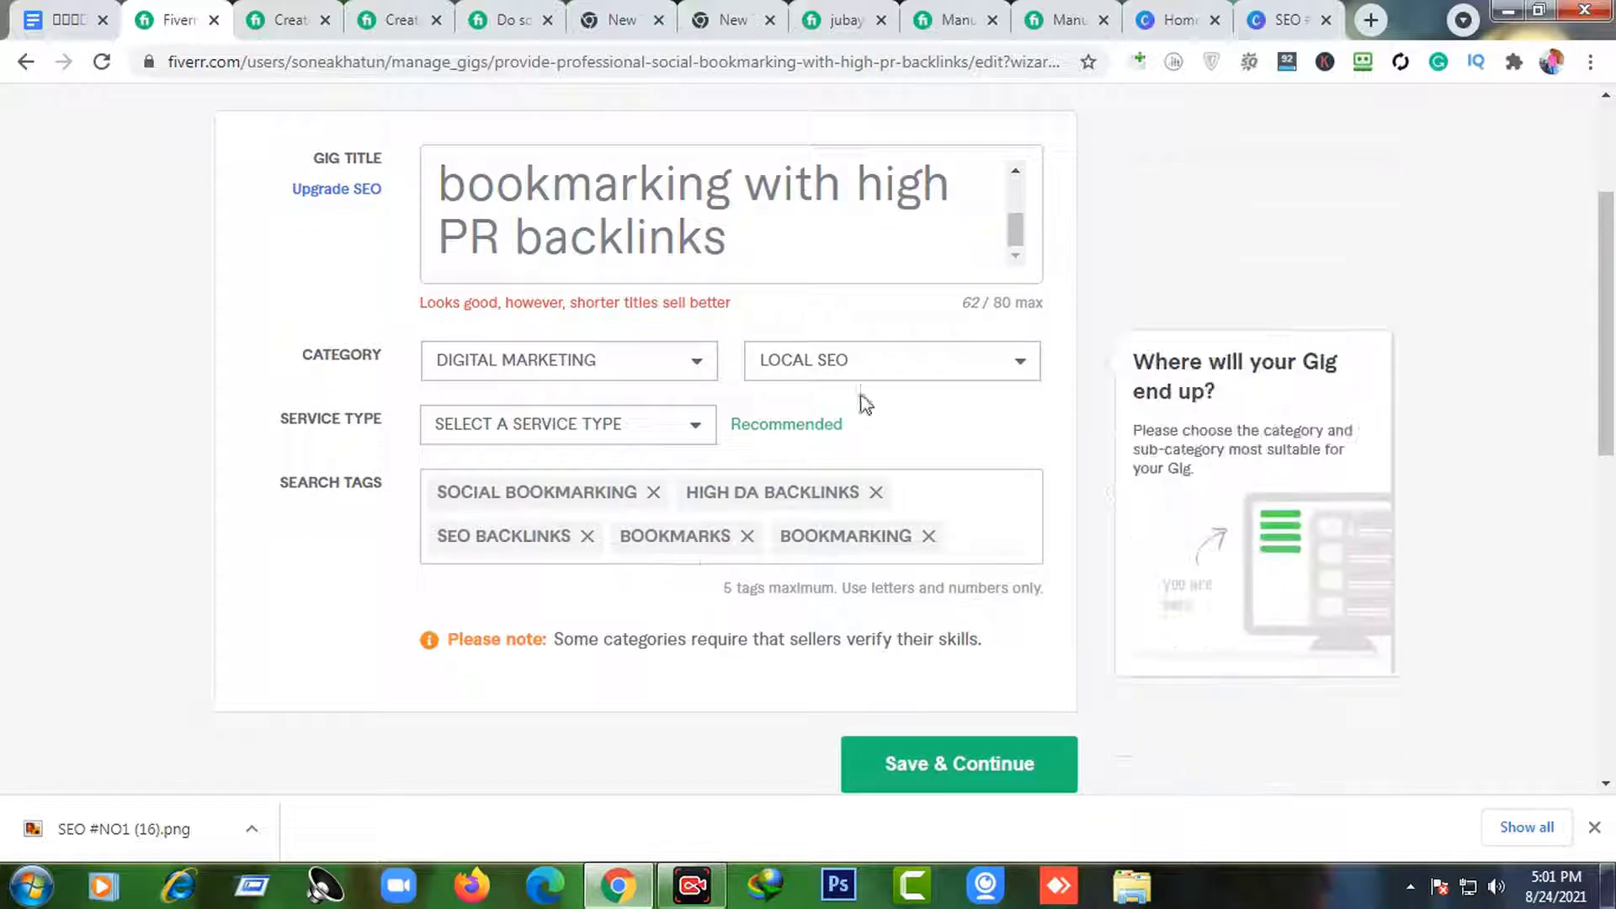
left_click(650, 436)
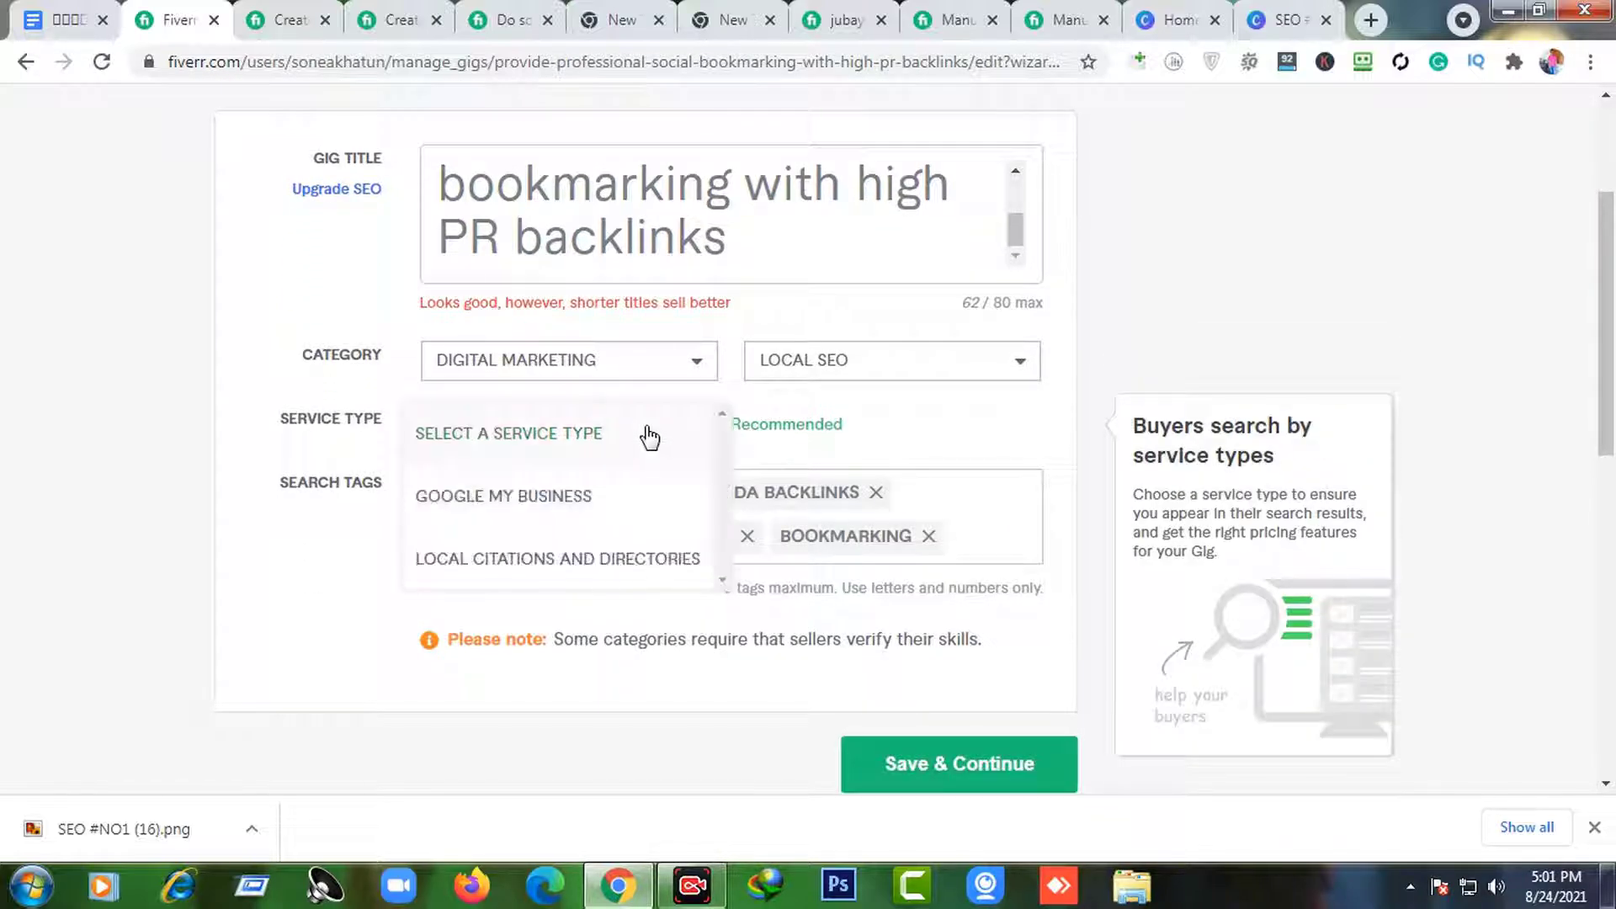
left_click(610, 503)
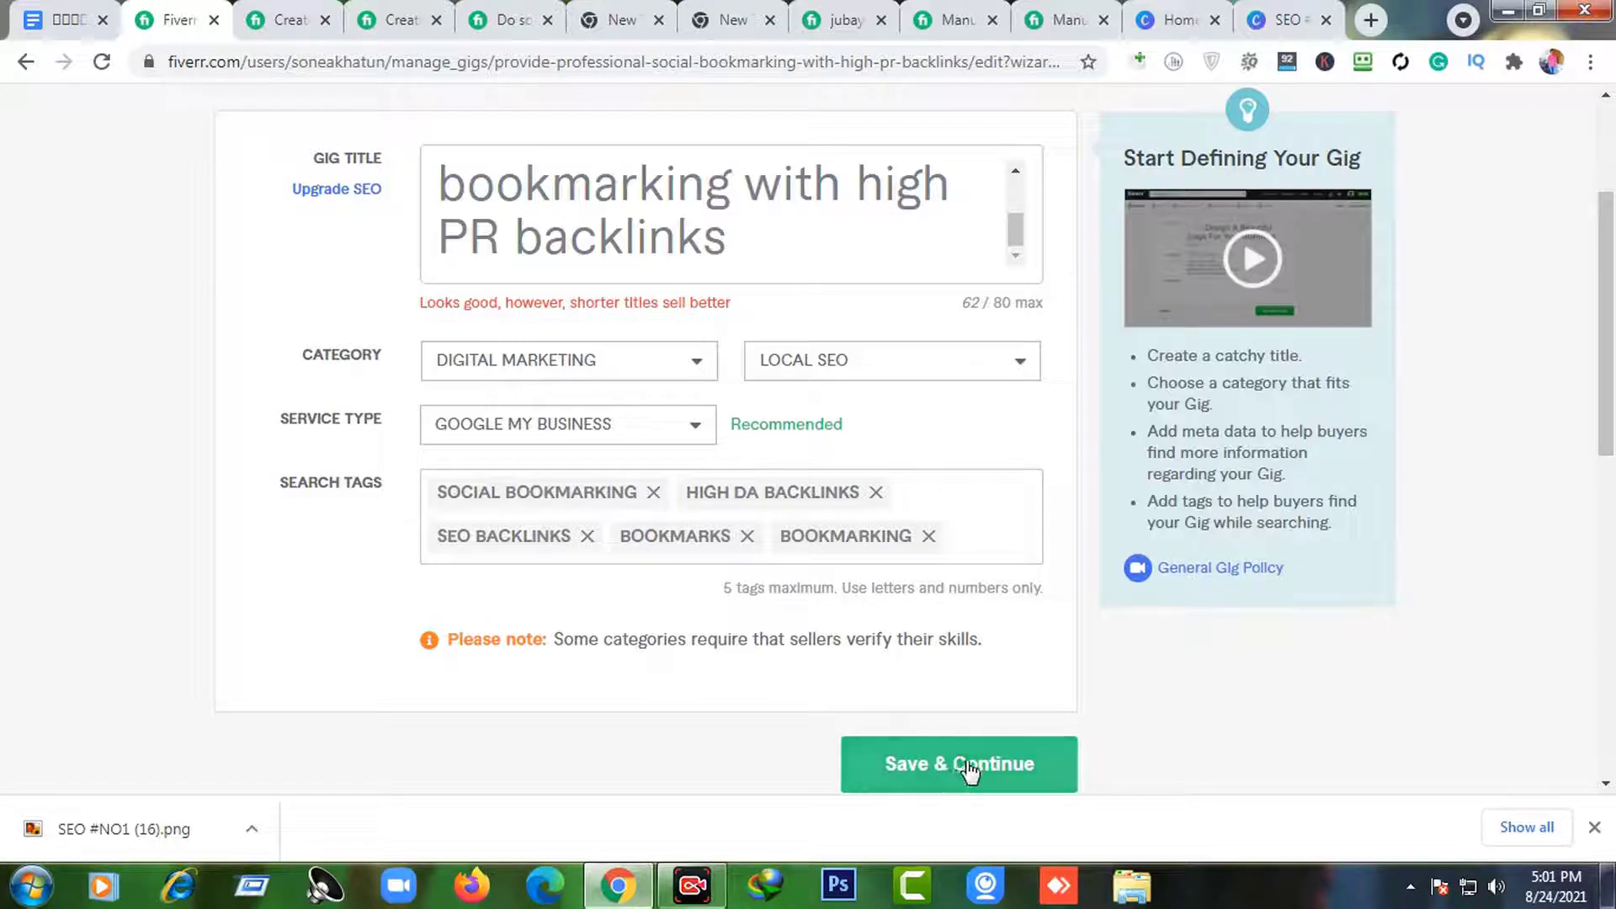
left_click(969, 771)
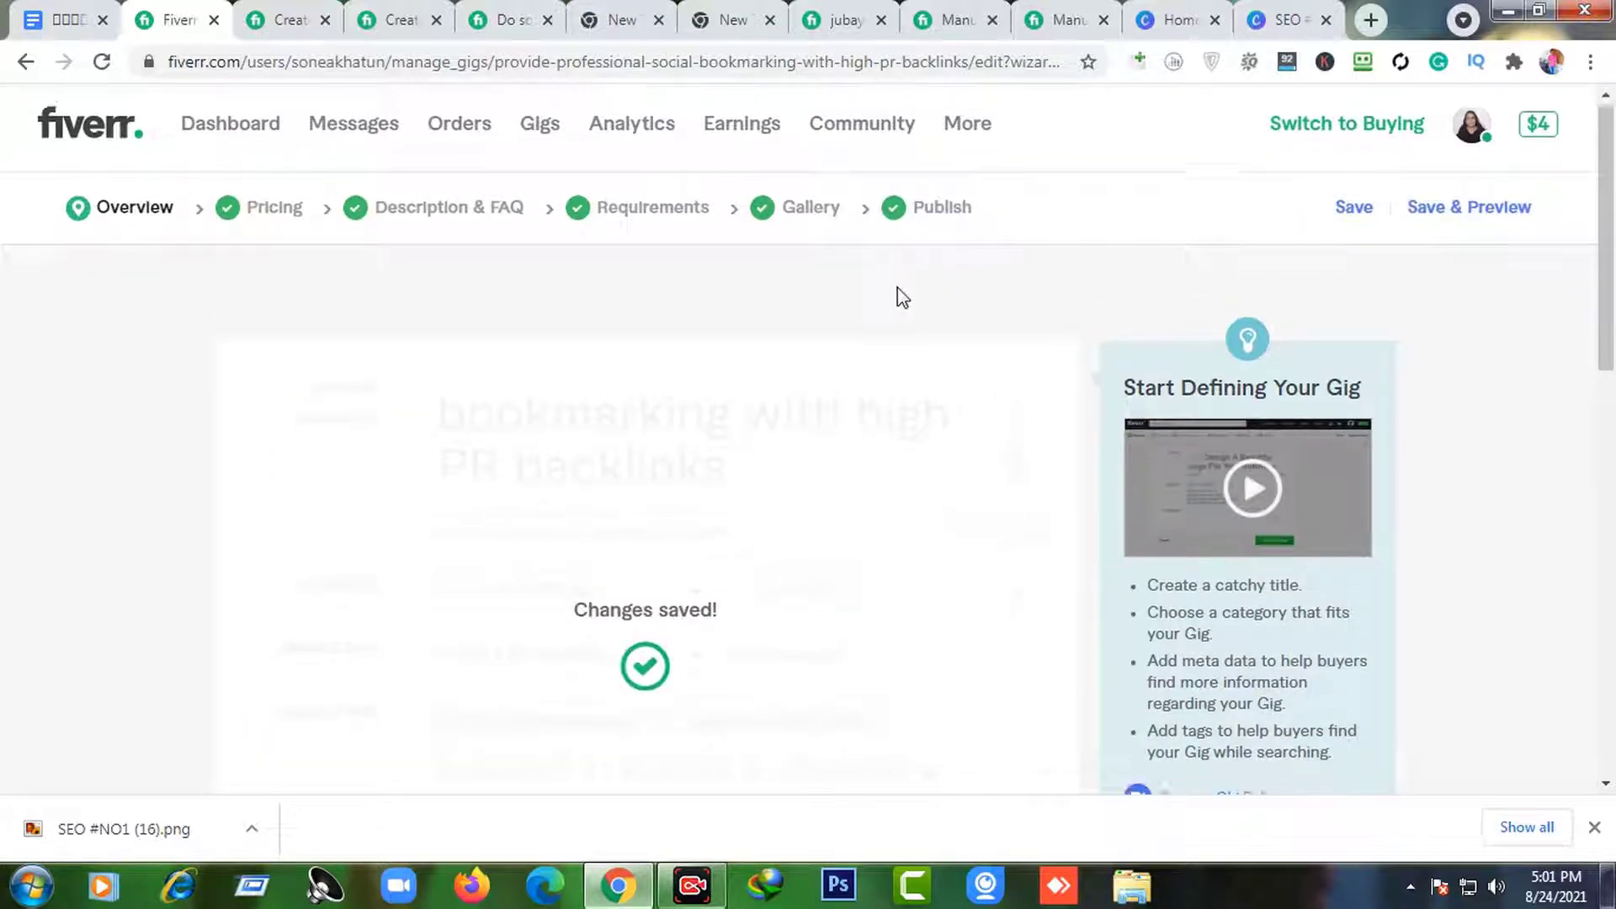
- Reopen the Publish stage and publish the gig
left_click(947, 215)
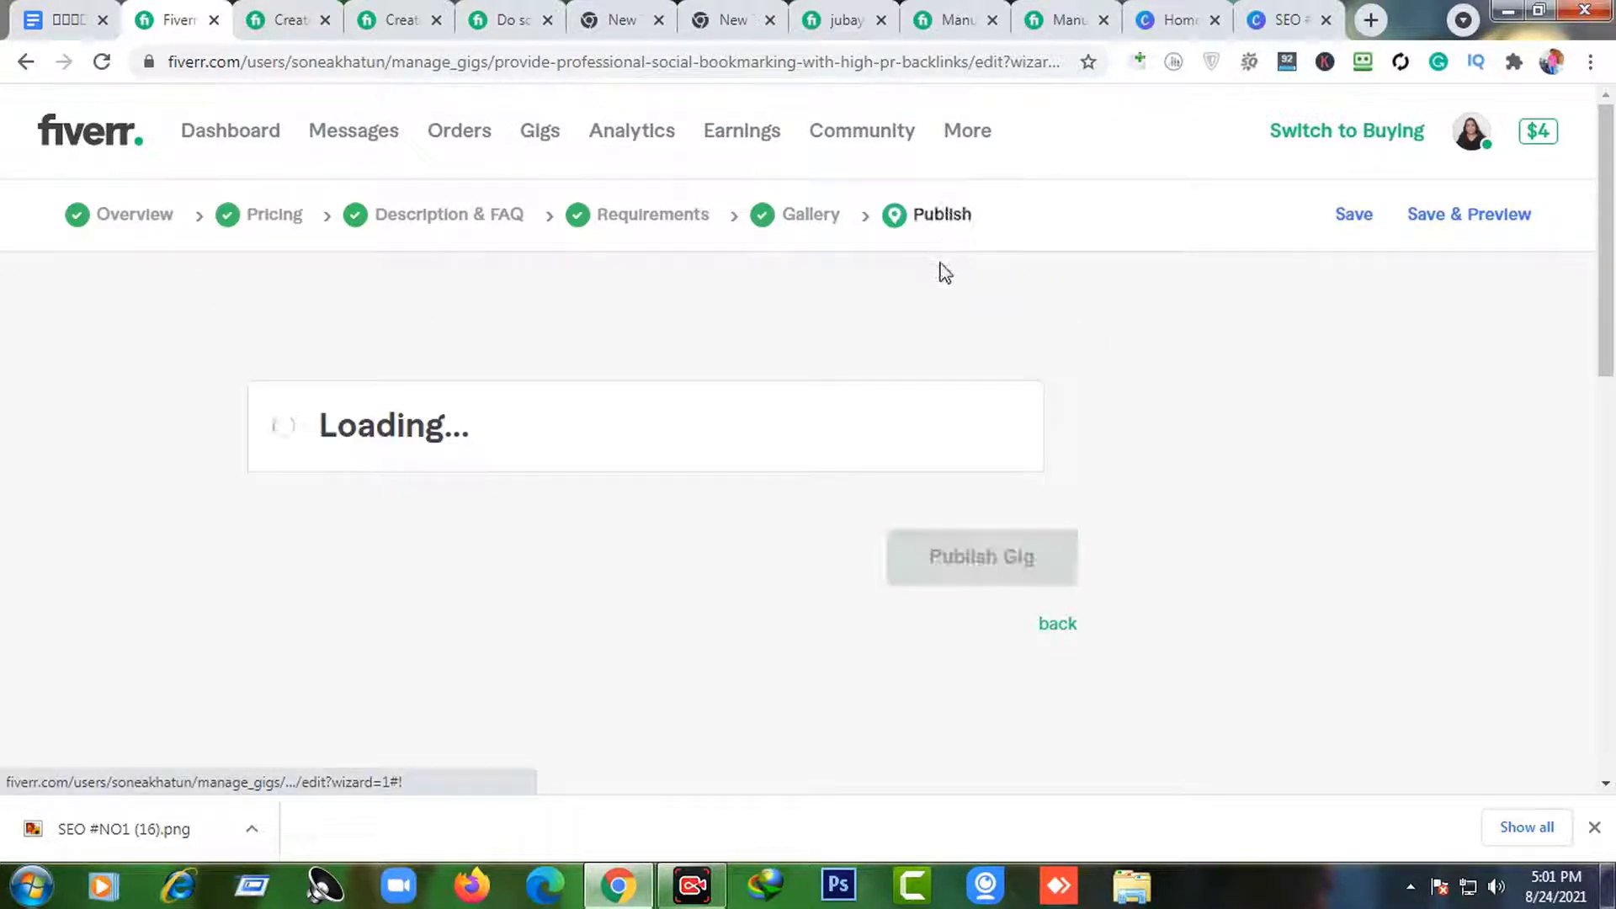
scroll(956, 325, "down", 1)
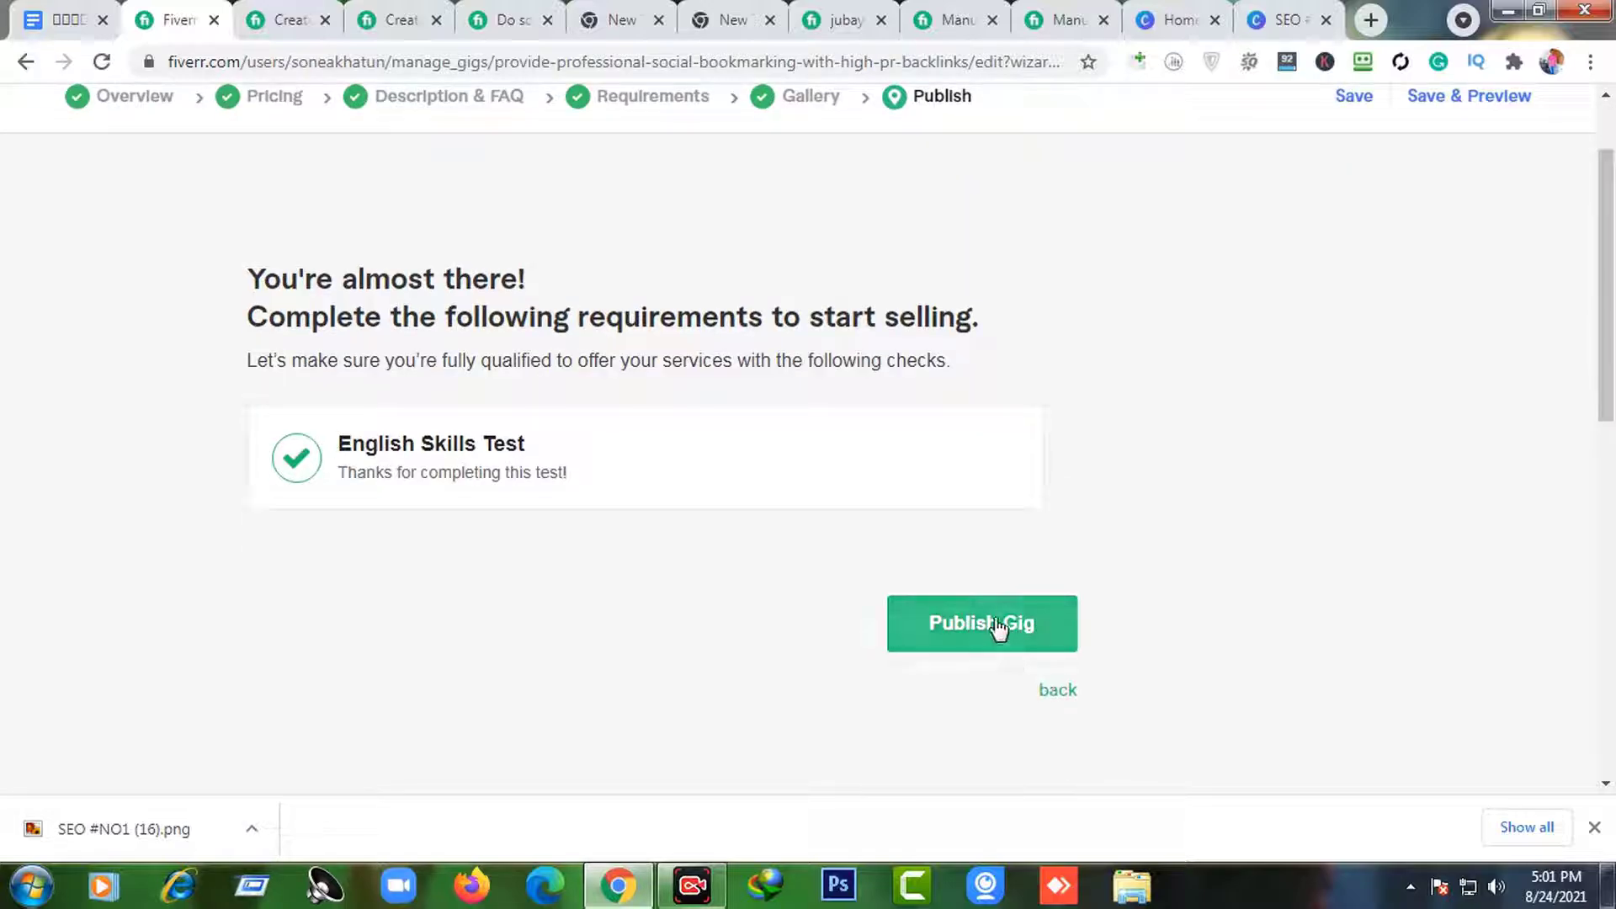
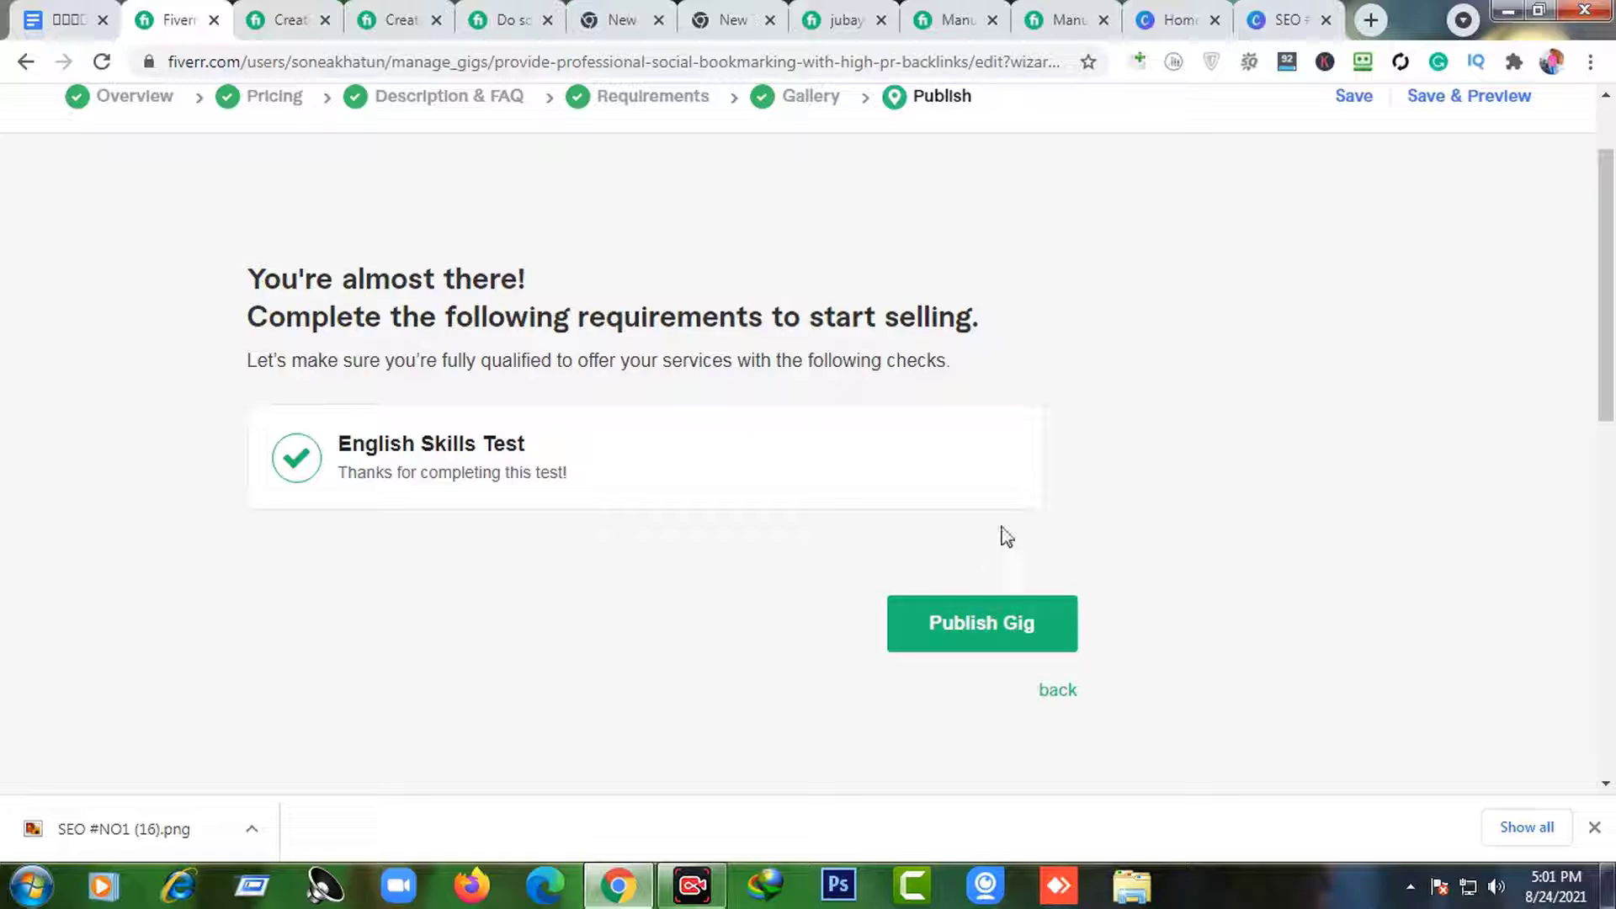
left_click(968, 642)
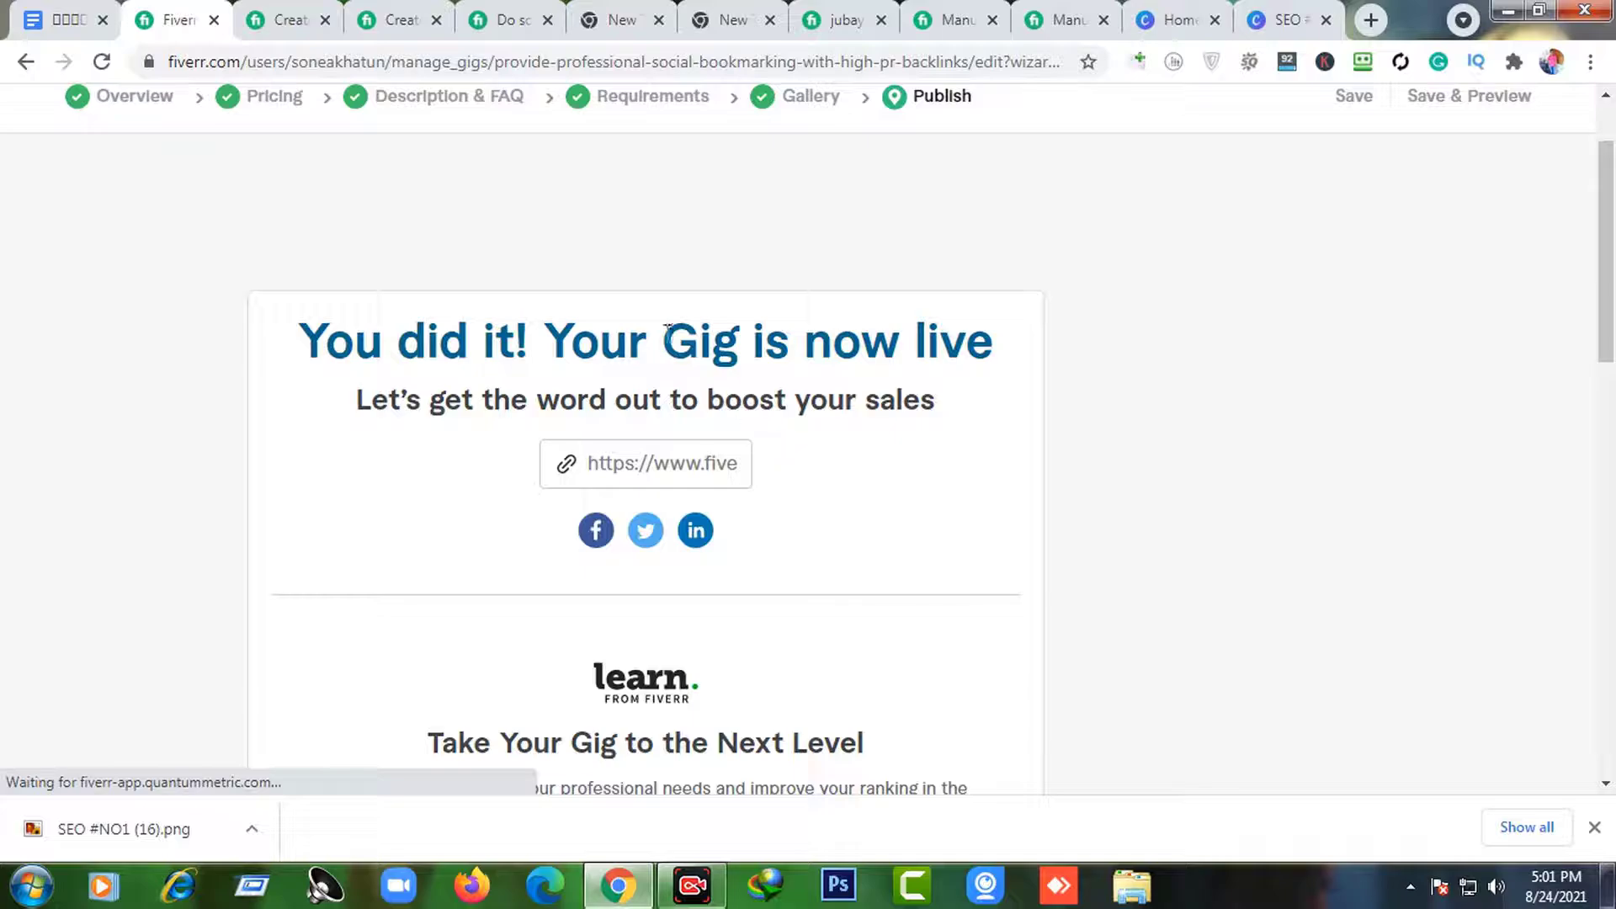
- Look over the two competing social bookmarking gigs open in the other browser tabs
left_click(401, 19)
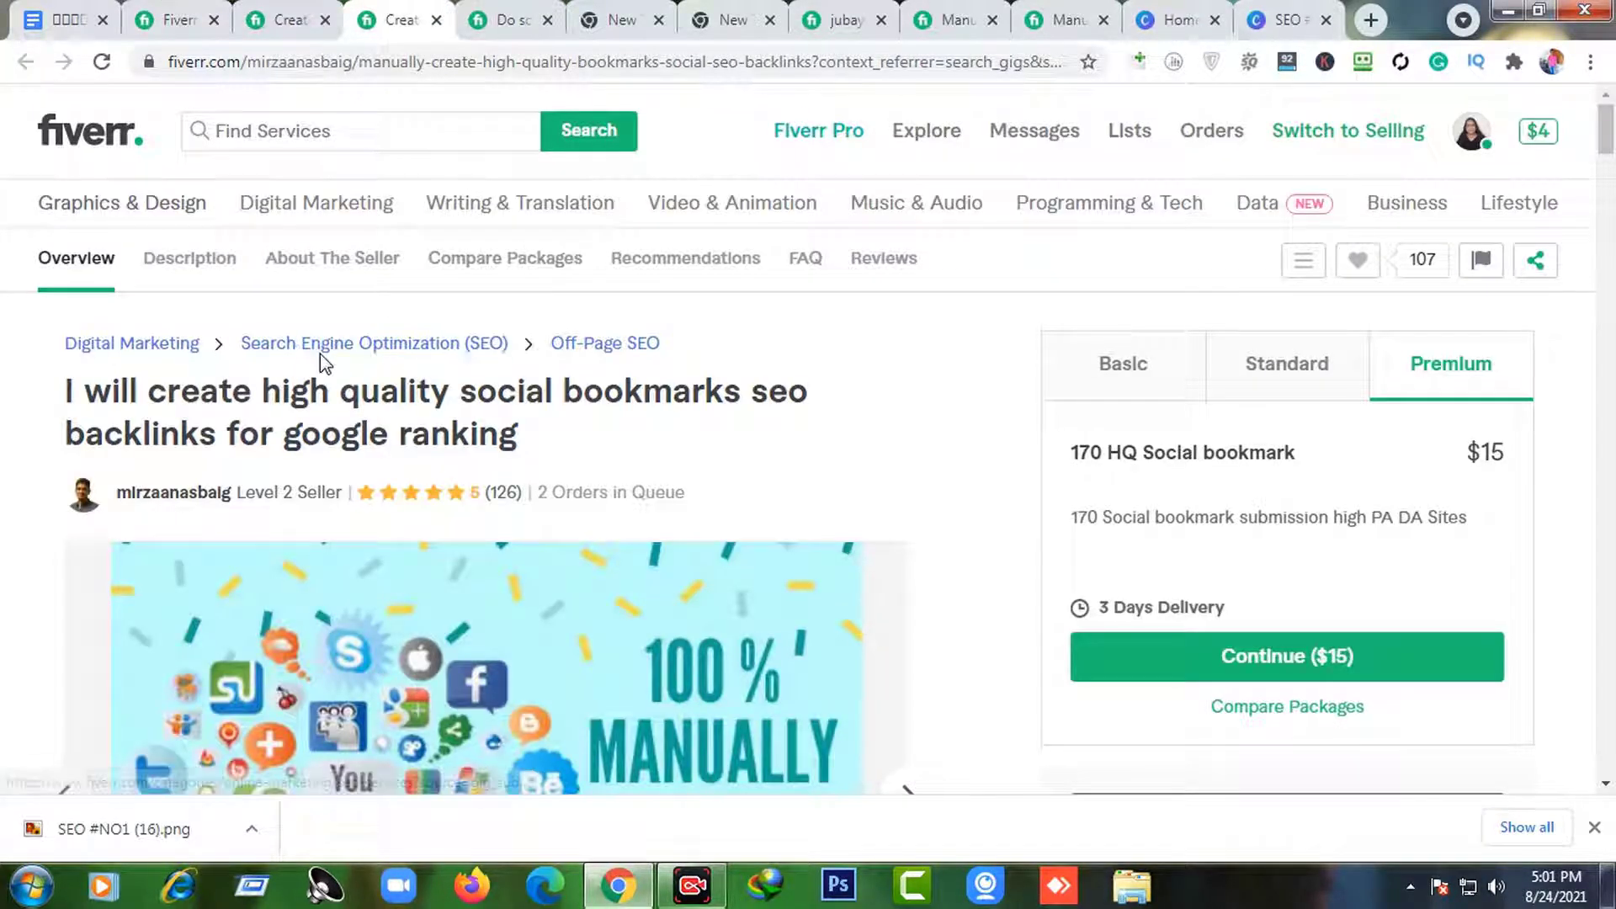
left_click(273, 19)
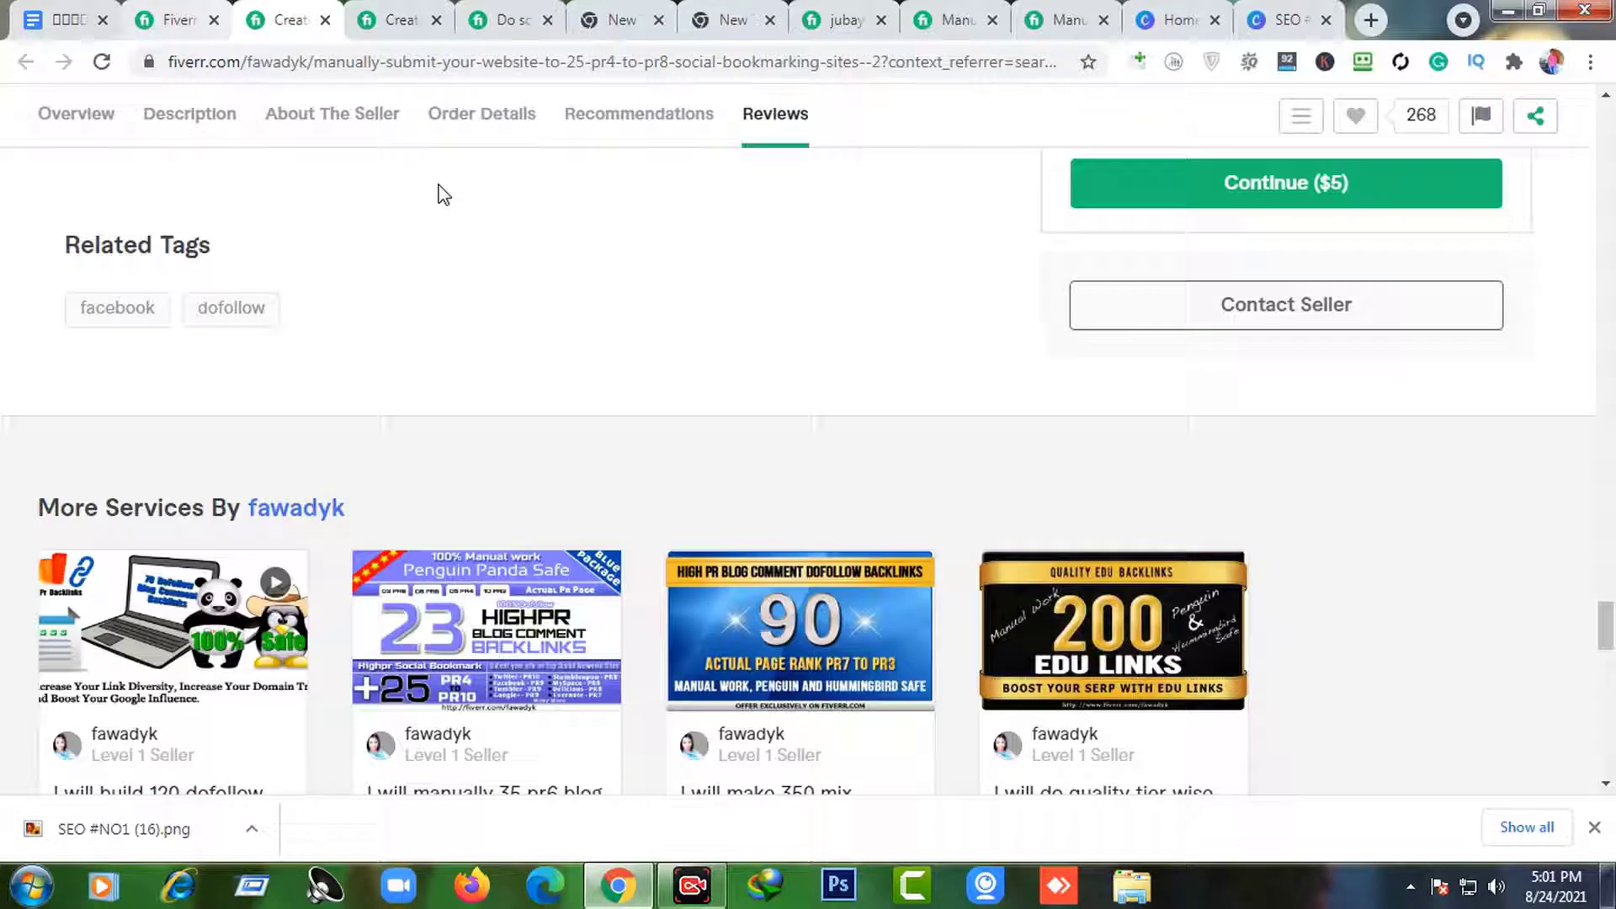
left_click(362, 20)
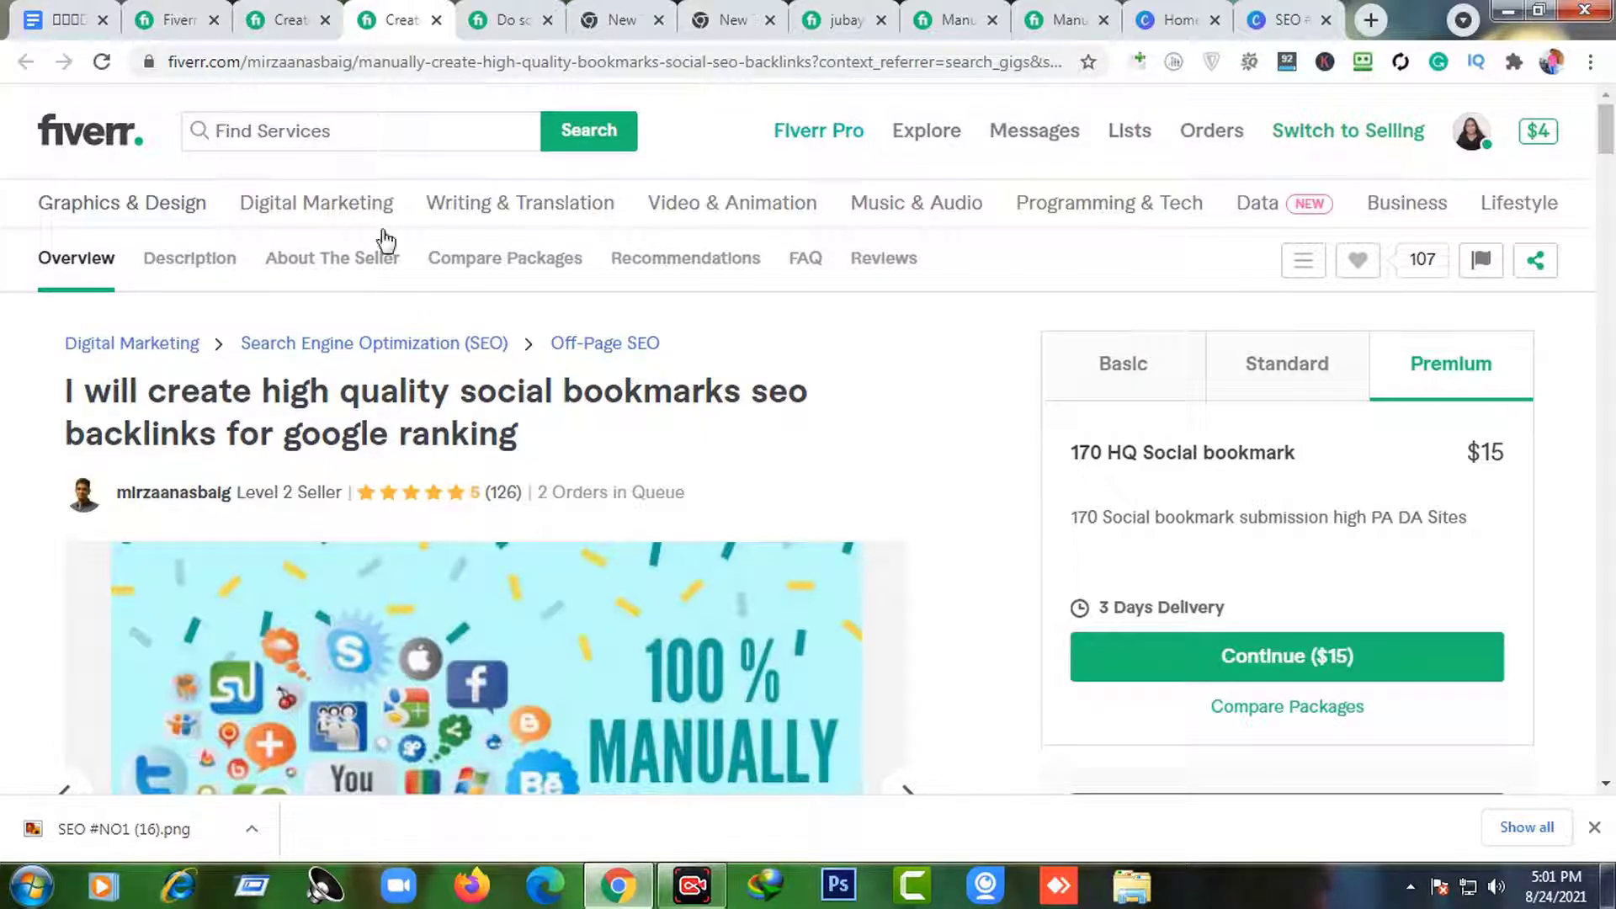
left_click(269, 20)
scroll(649, 415, "up", 8)
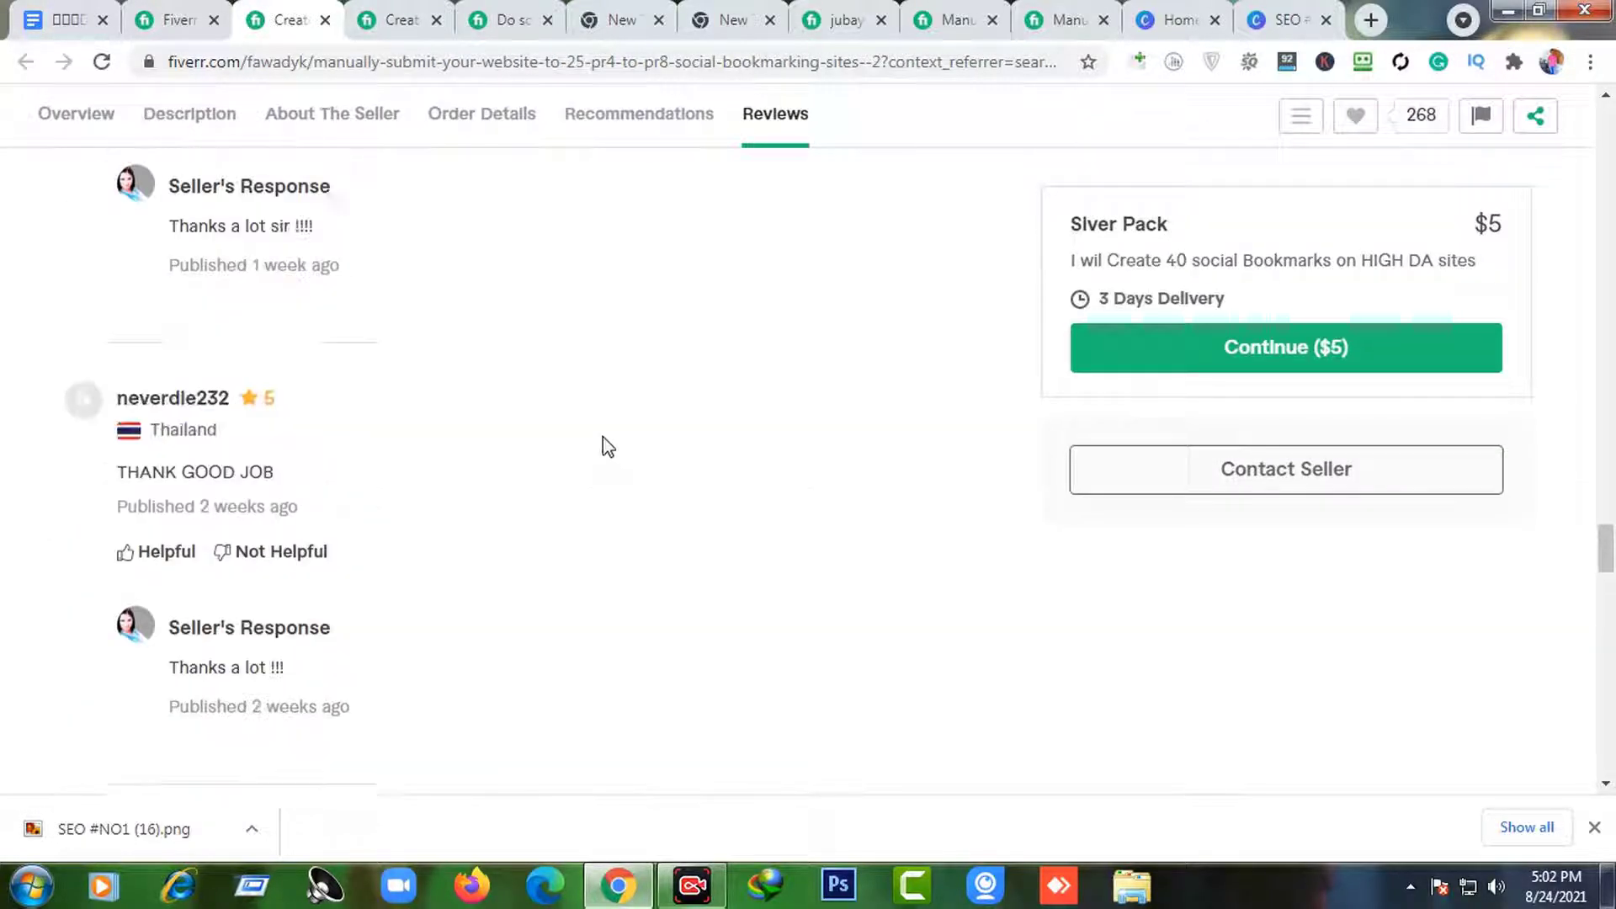
scroll(609, 446, "up", 10)
- Return to the published gig's confirmation page, finish there, and open the list of active gigs
left_click(168, 18)
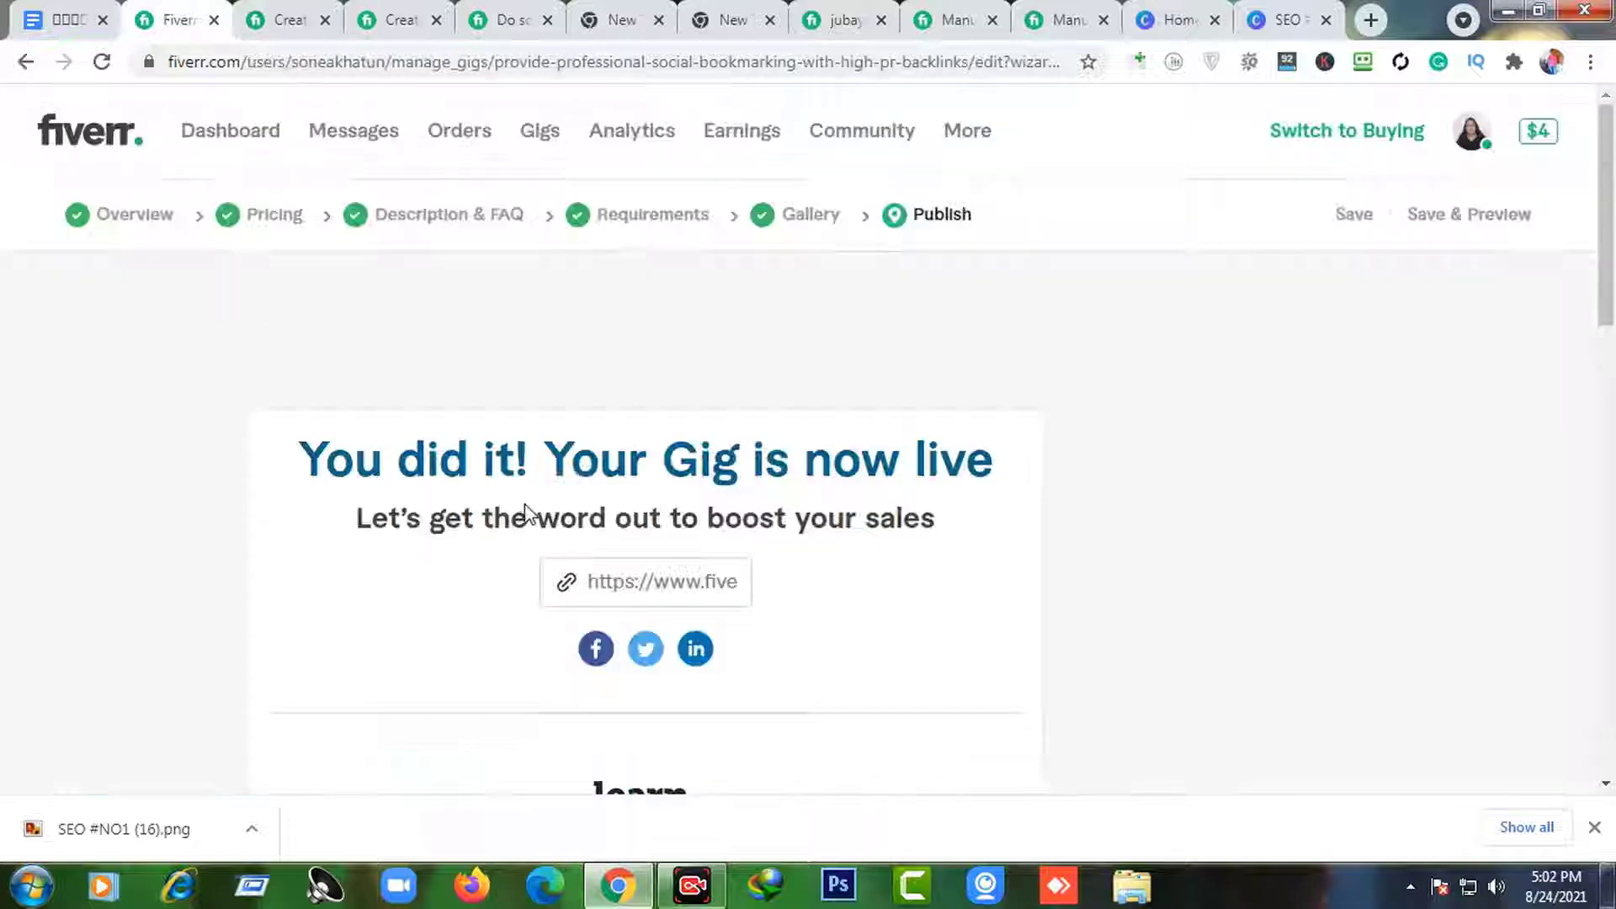
scroll(689, 332, "down", 4)
scroll(696, 386, "up", 3)
scroll(900, 478, "down", 1)
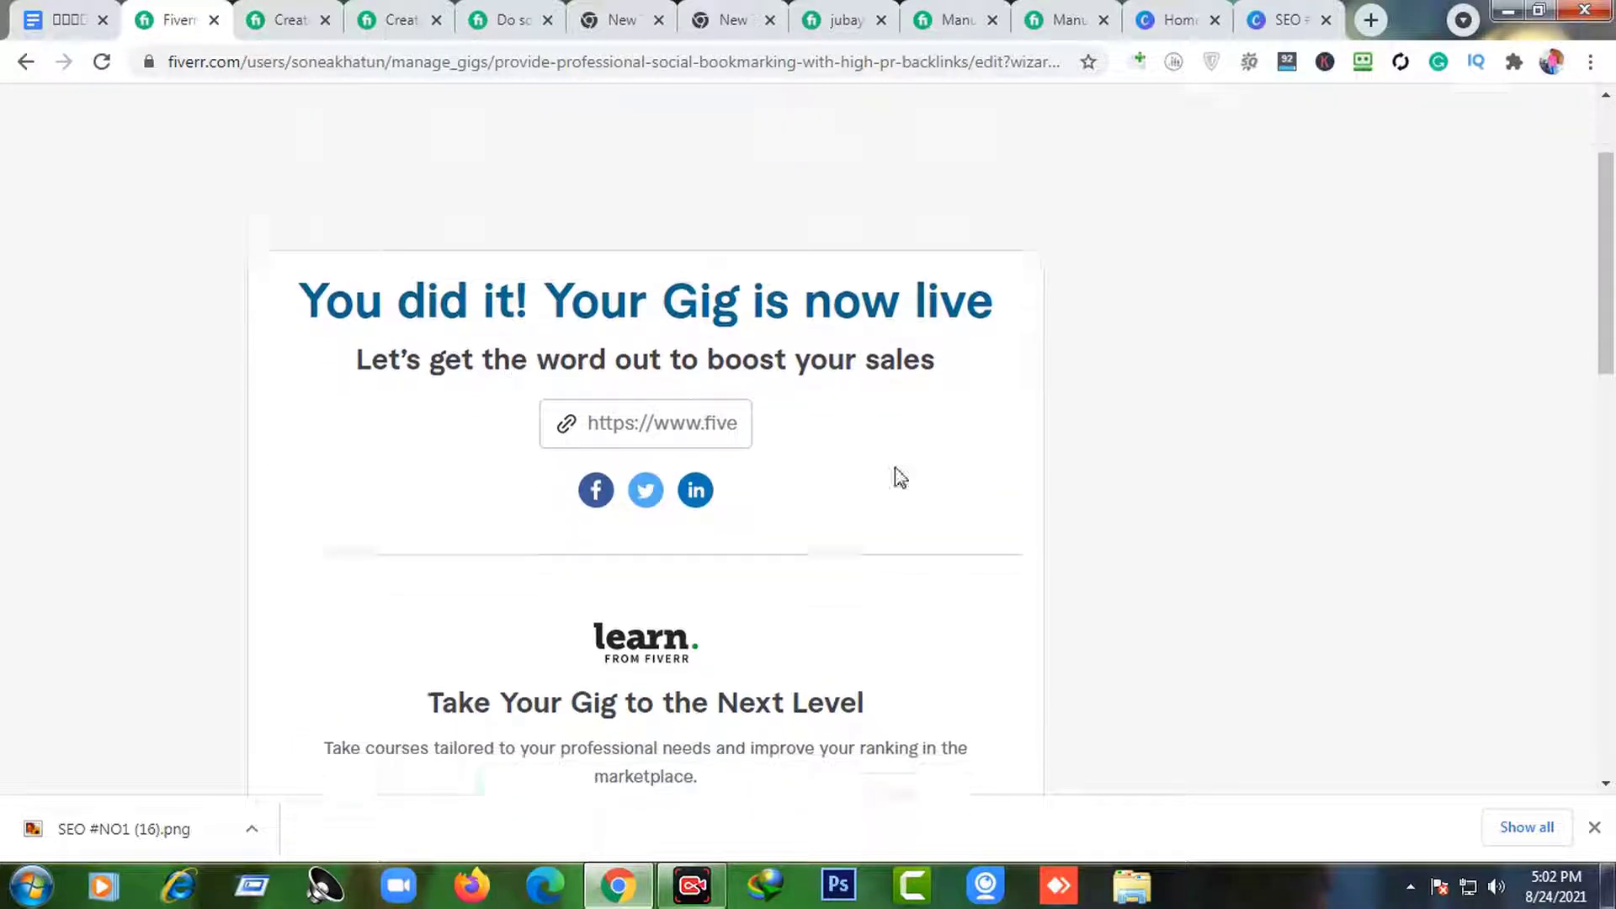
scroll(926, 522, "down", 5)
left_click(1010, 640)
scroll(1017, 627, "up", 3)
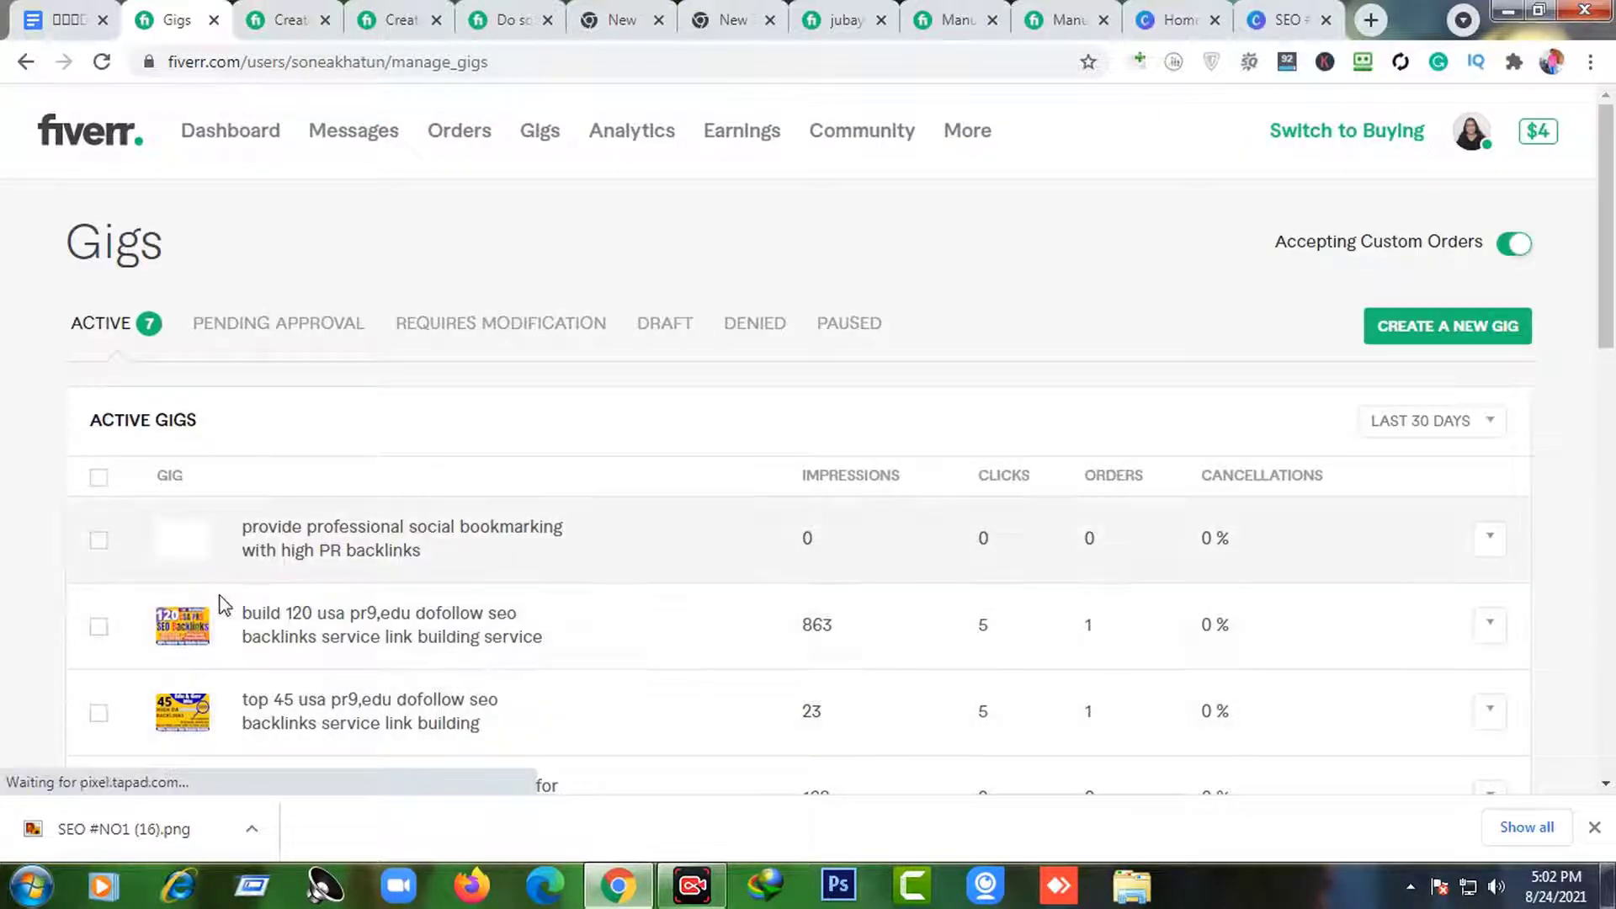
- Open the seller profile, find the new social bookmarking gig among the listed gigs, and open its page
left_click(1497, 547)
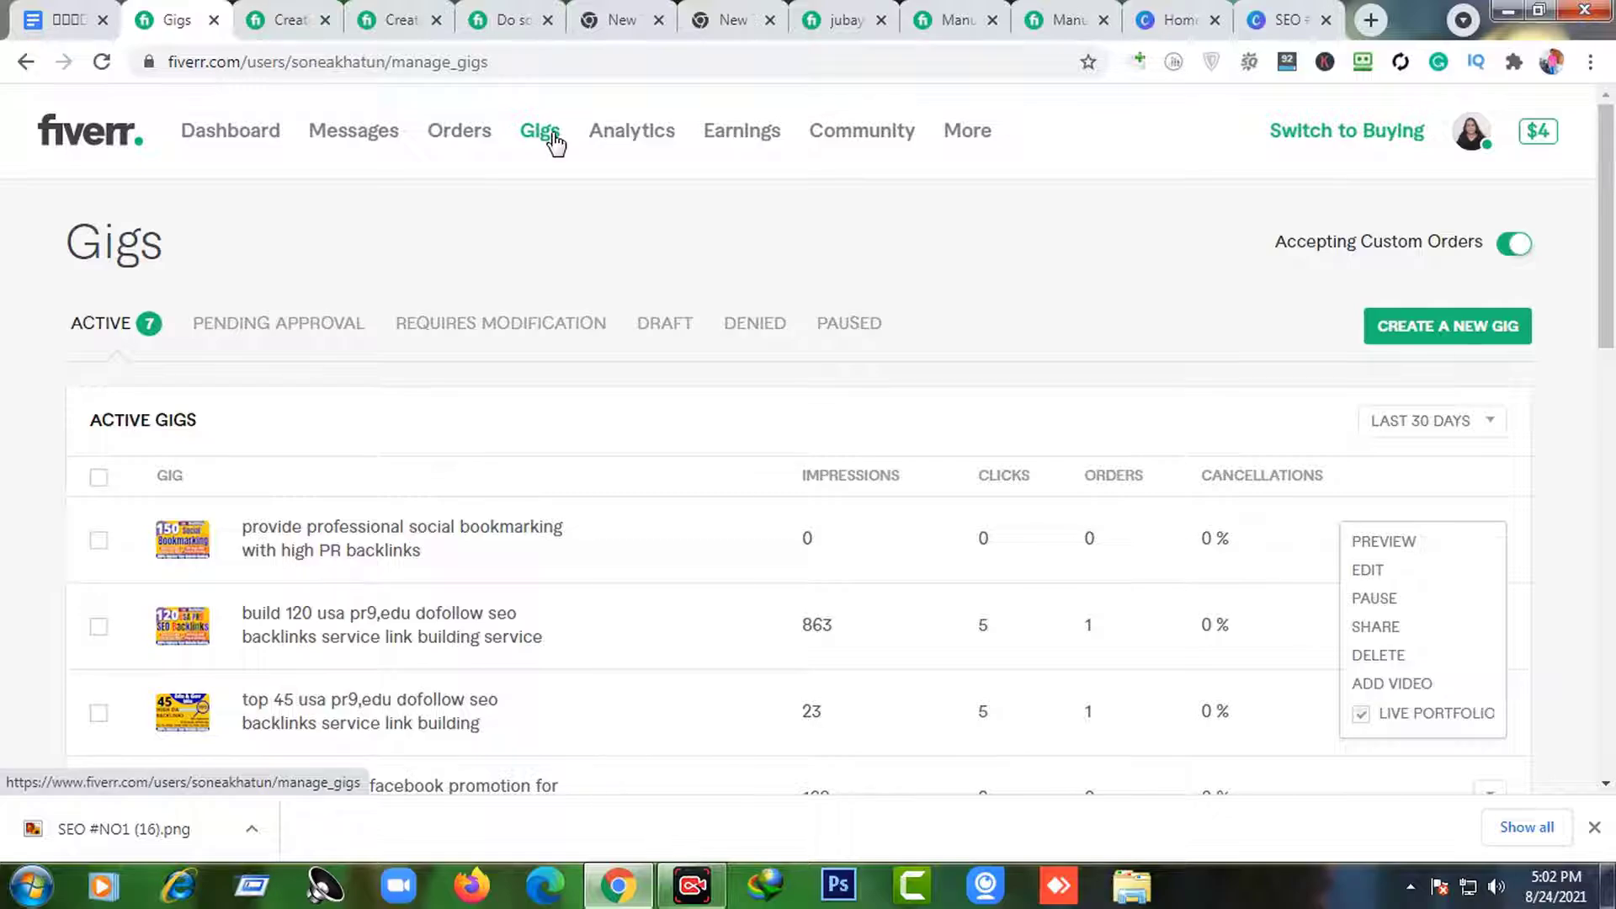
left_click(1481, 138)
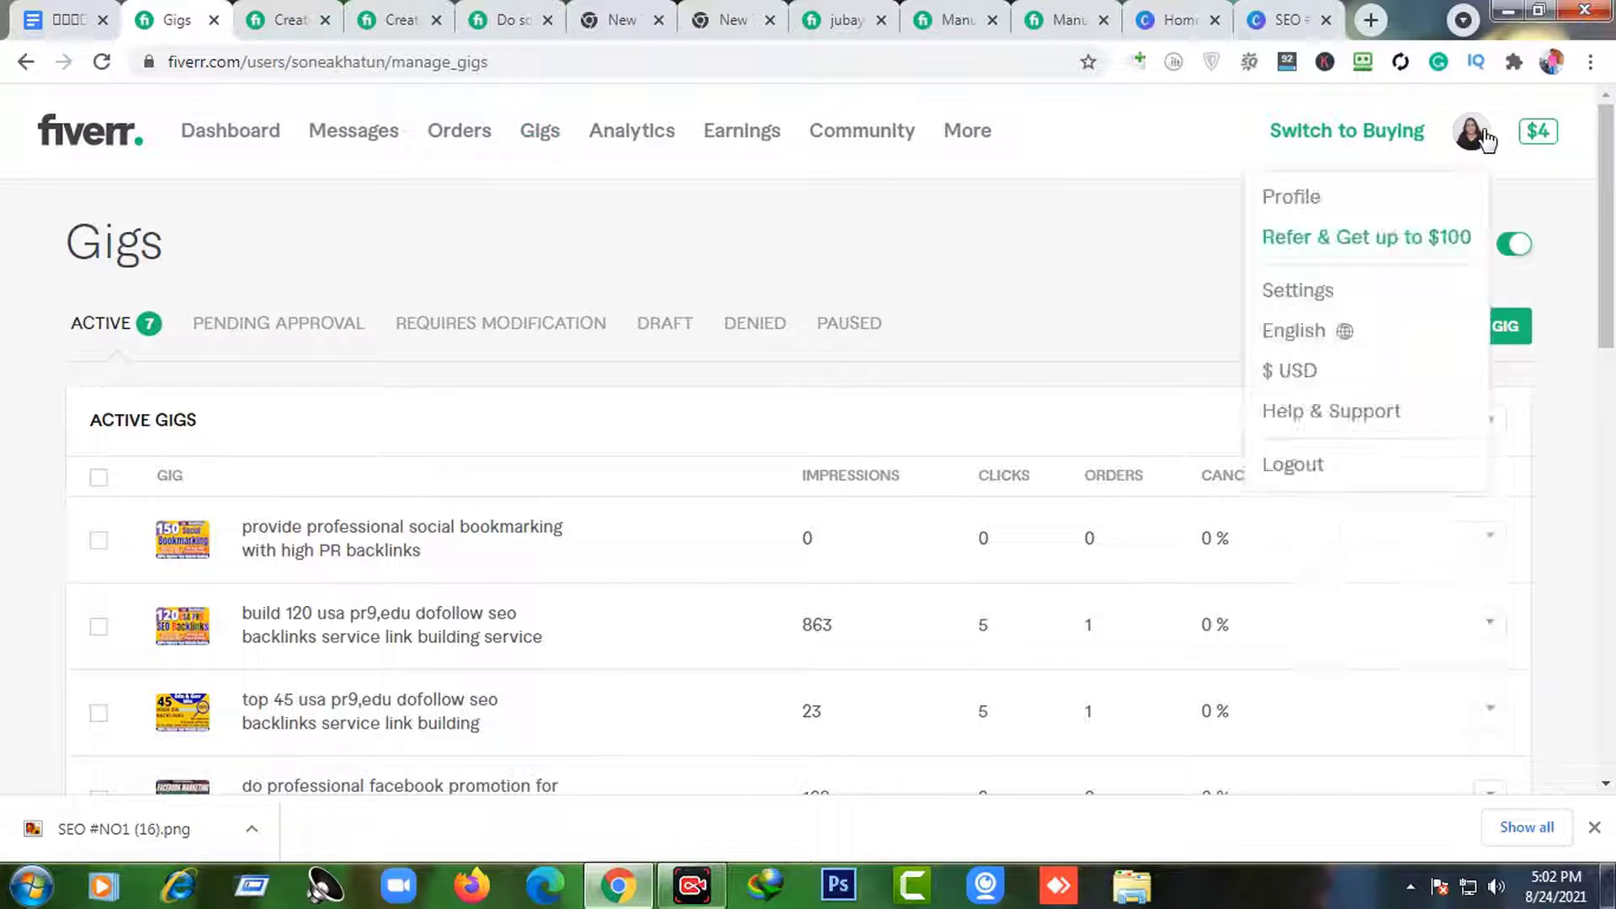
left_click(1296, 199)
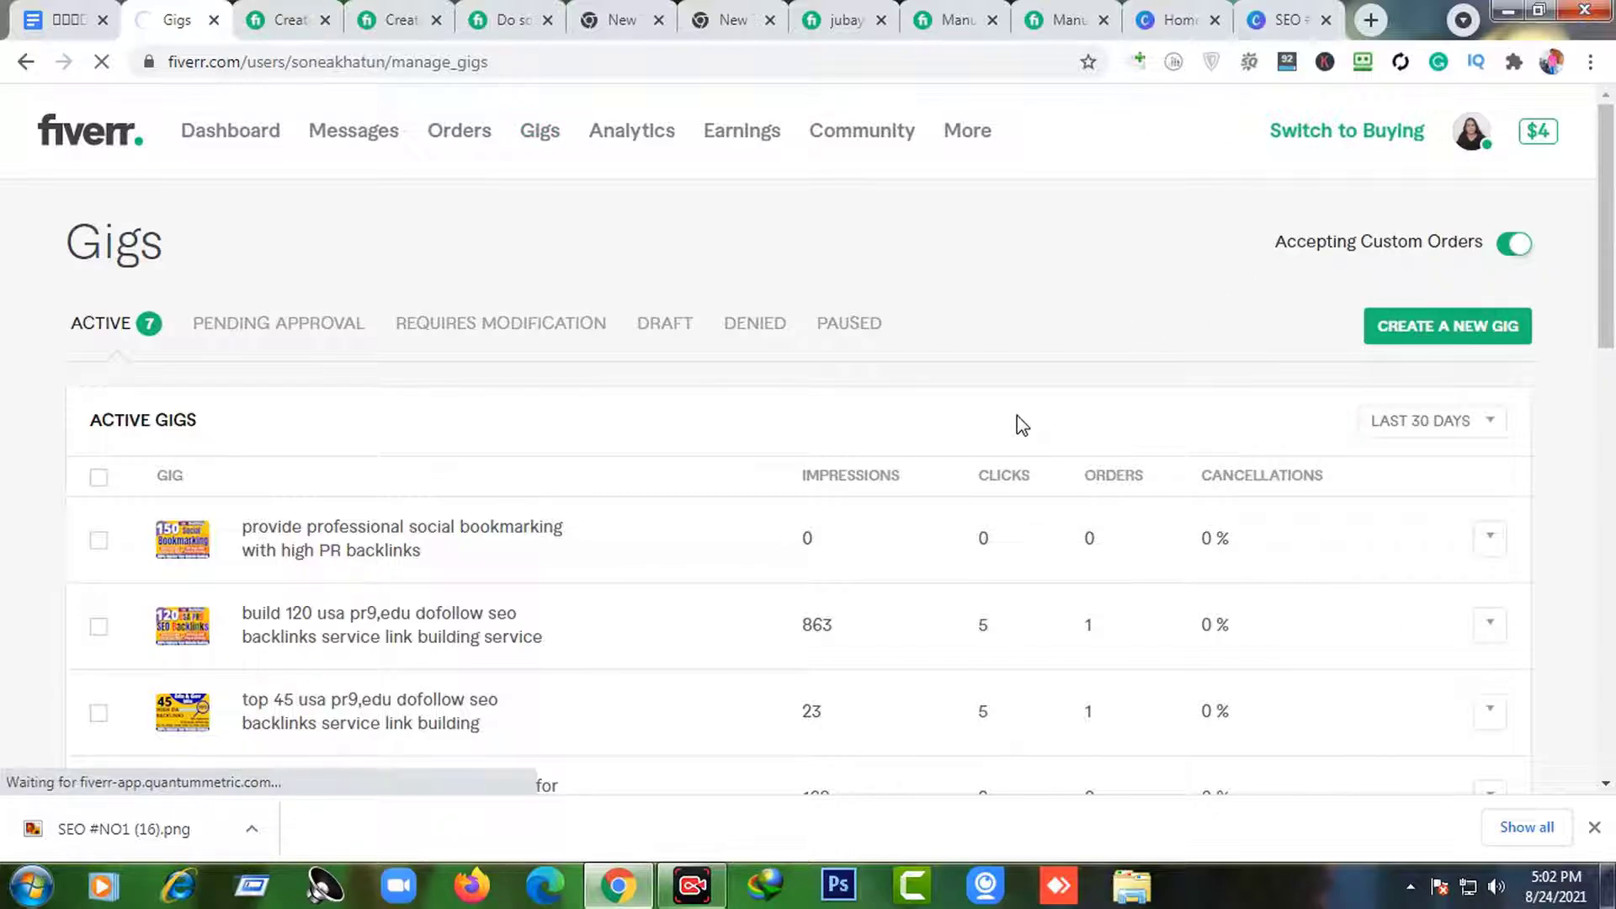
scroll(821, 481, "down", 1)
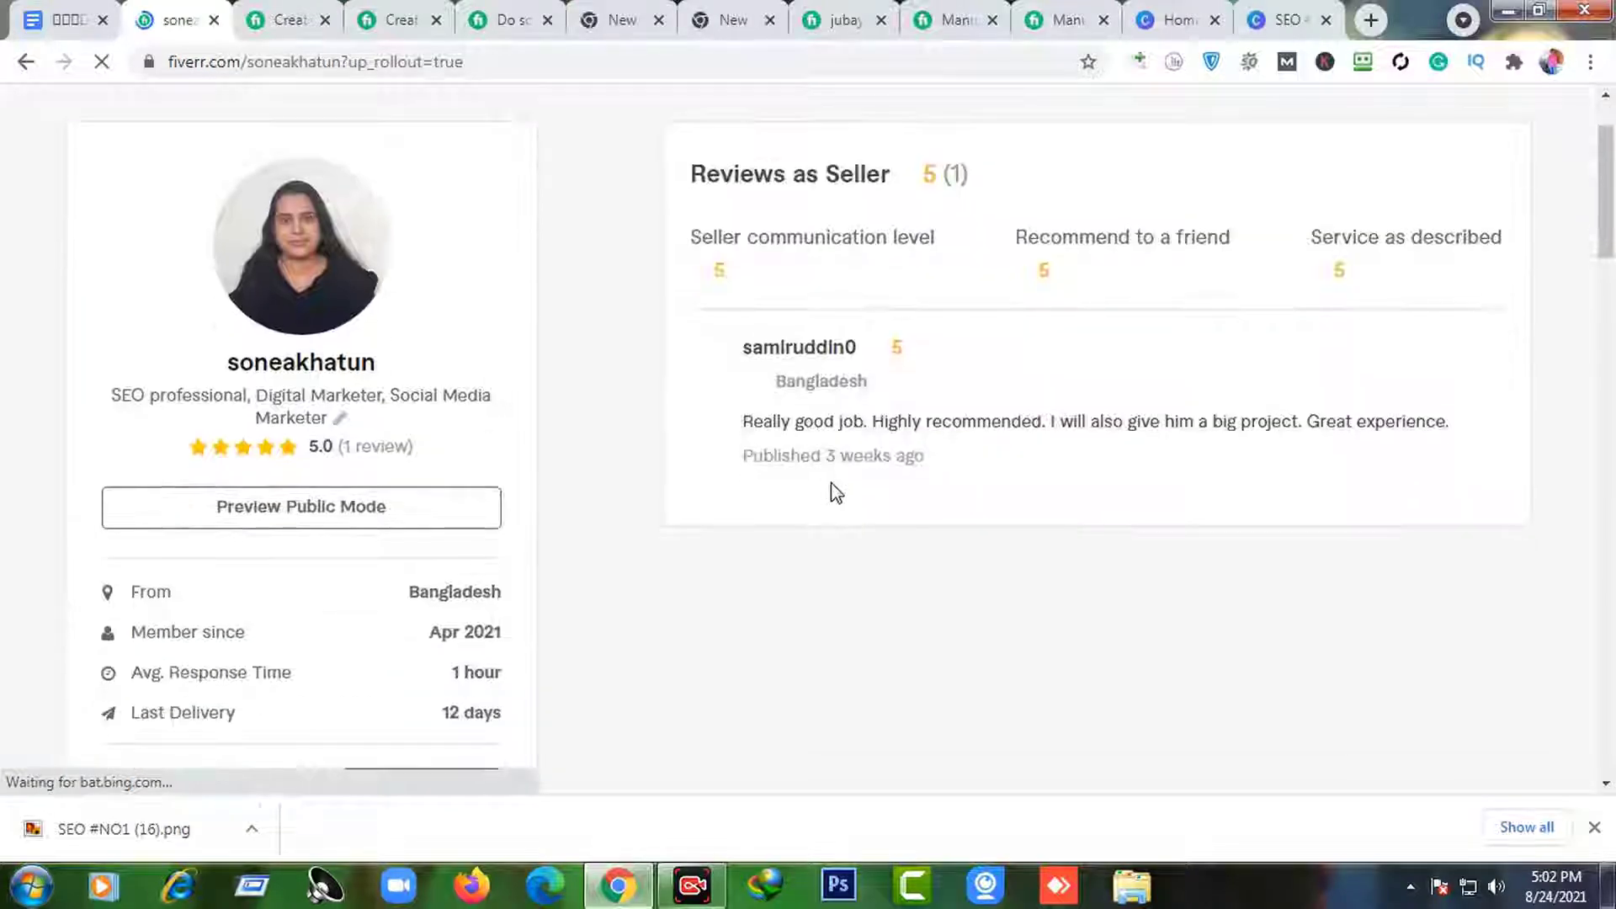
scroll(945, 451, "down", 5)
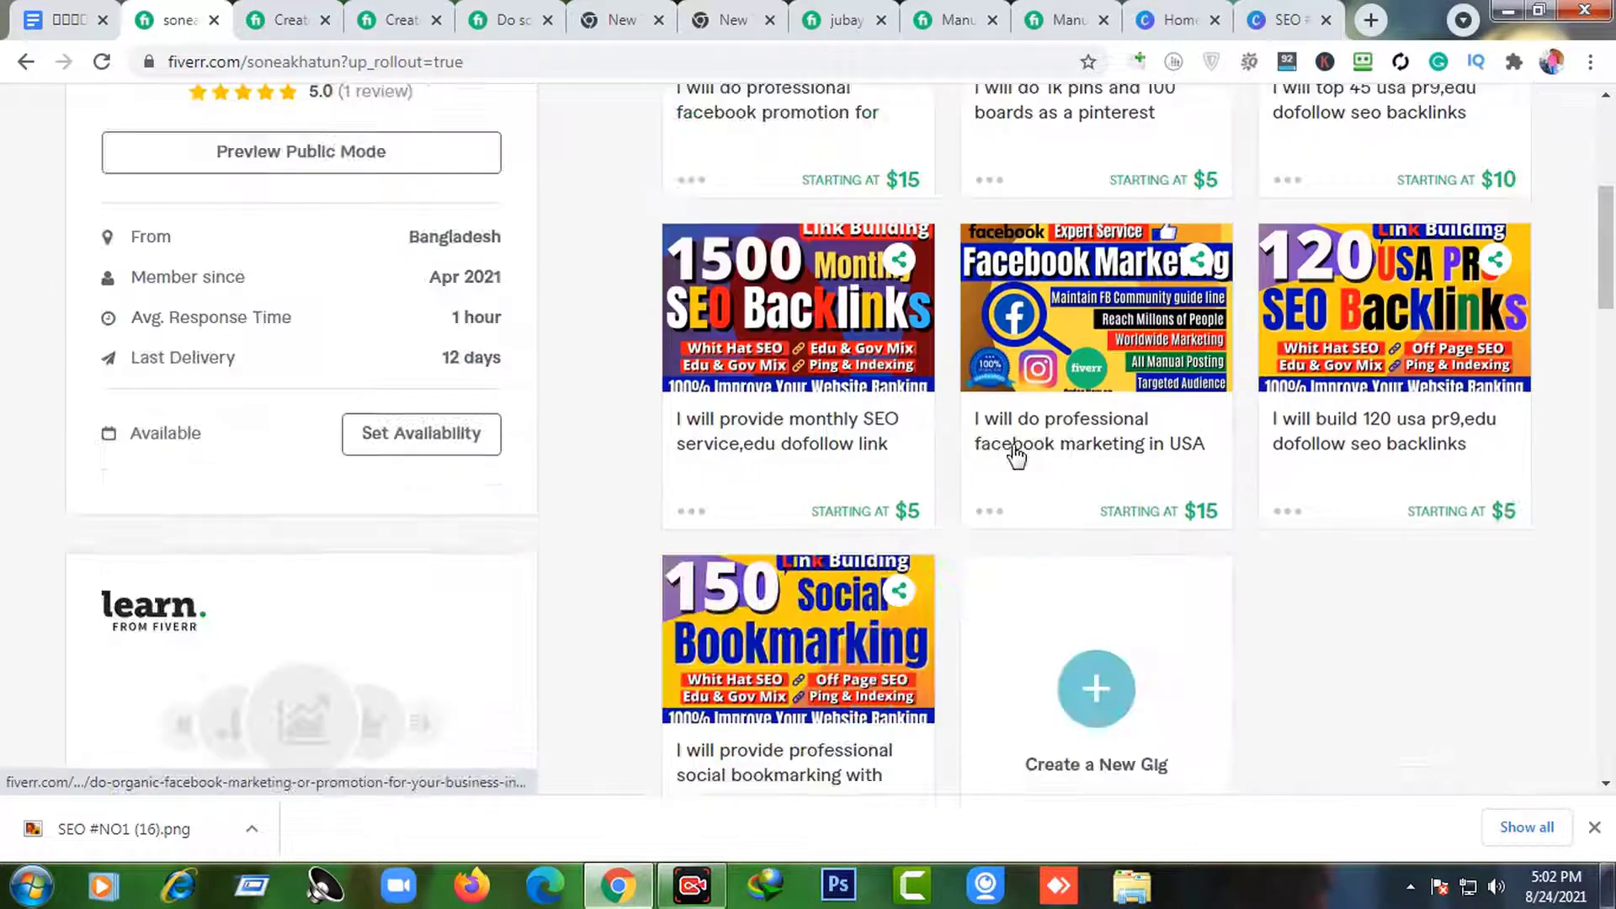
scroll(787, 612, "down", 1)
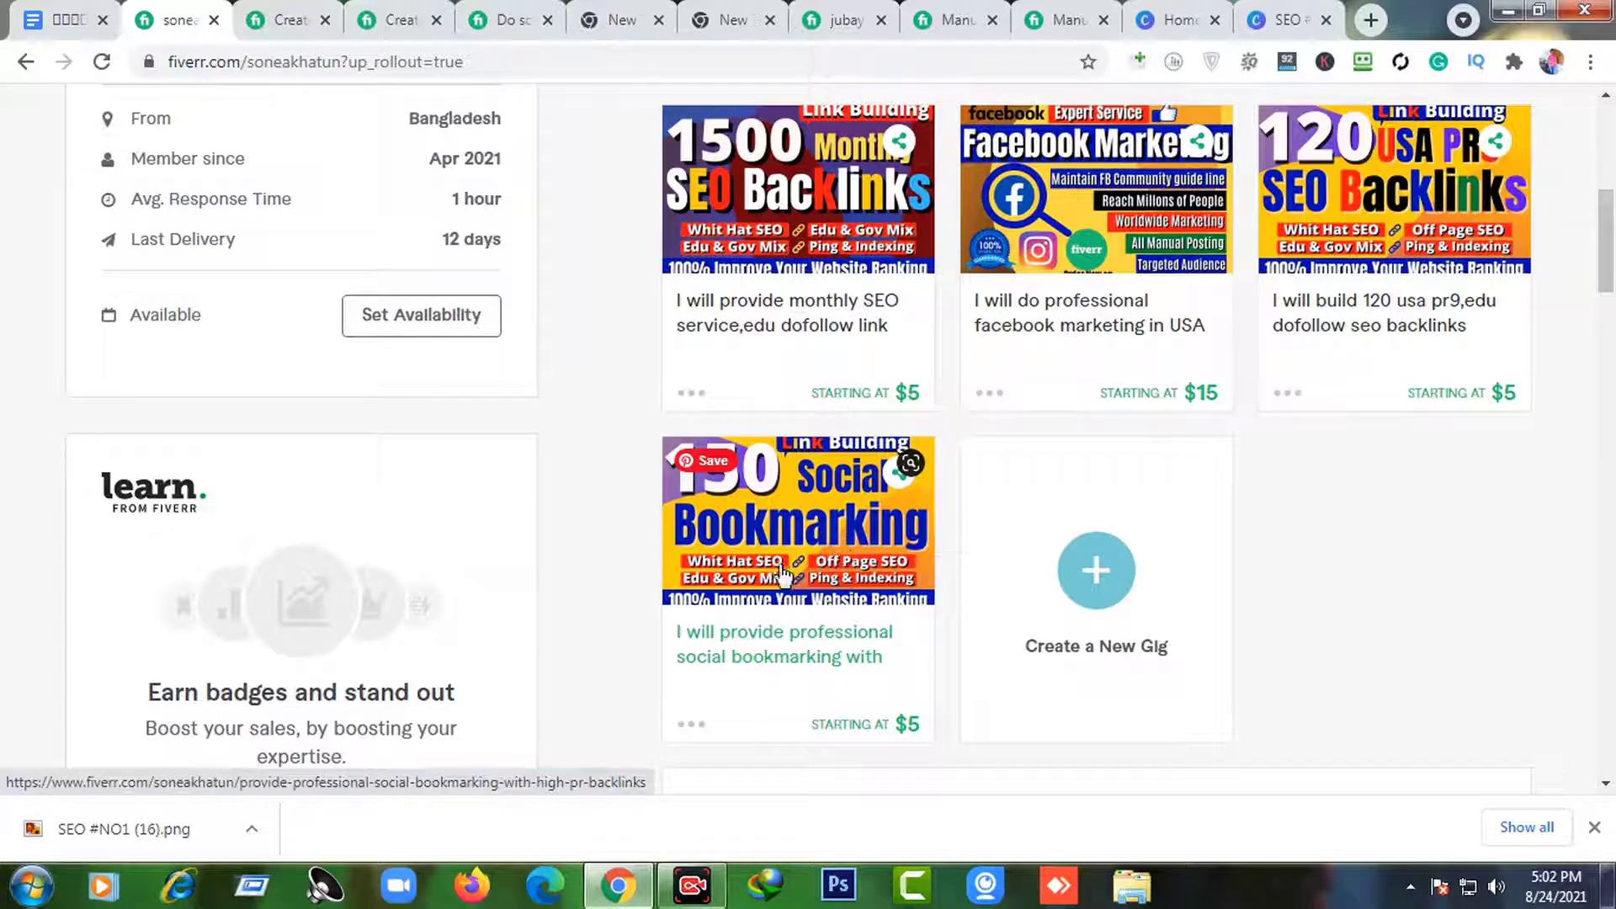
left_click(783, 575)
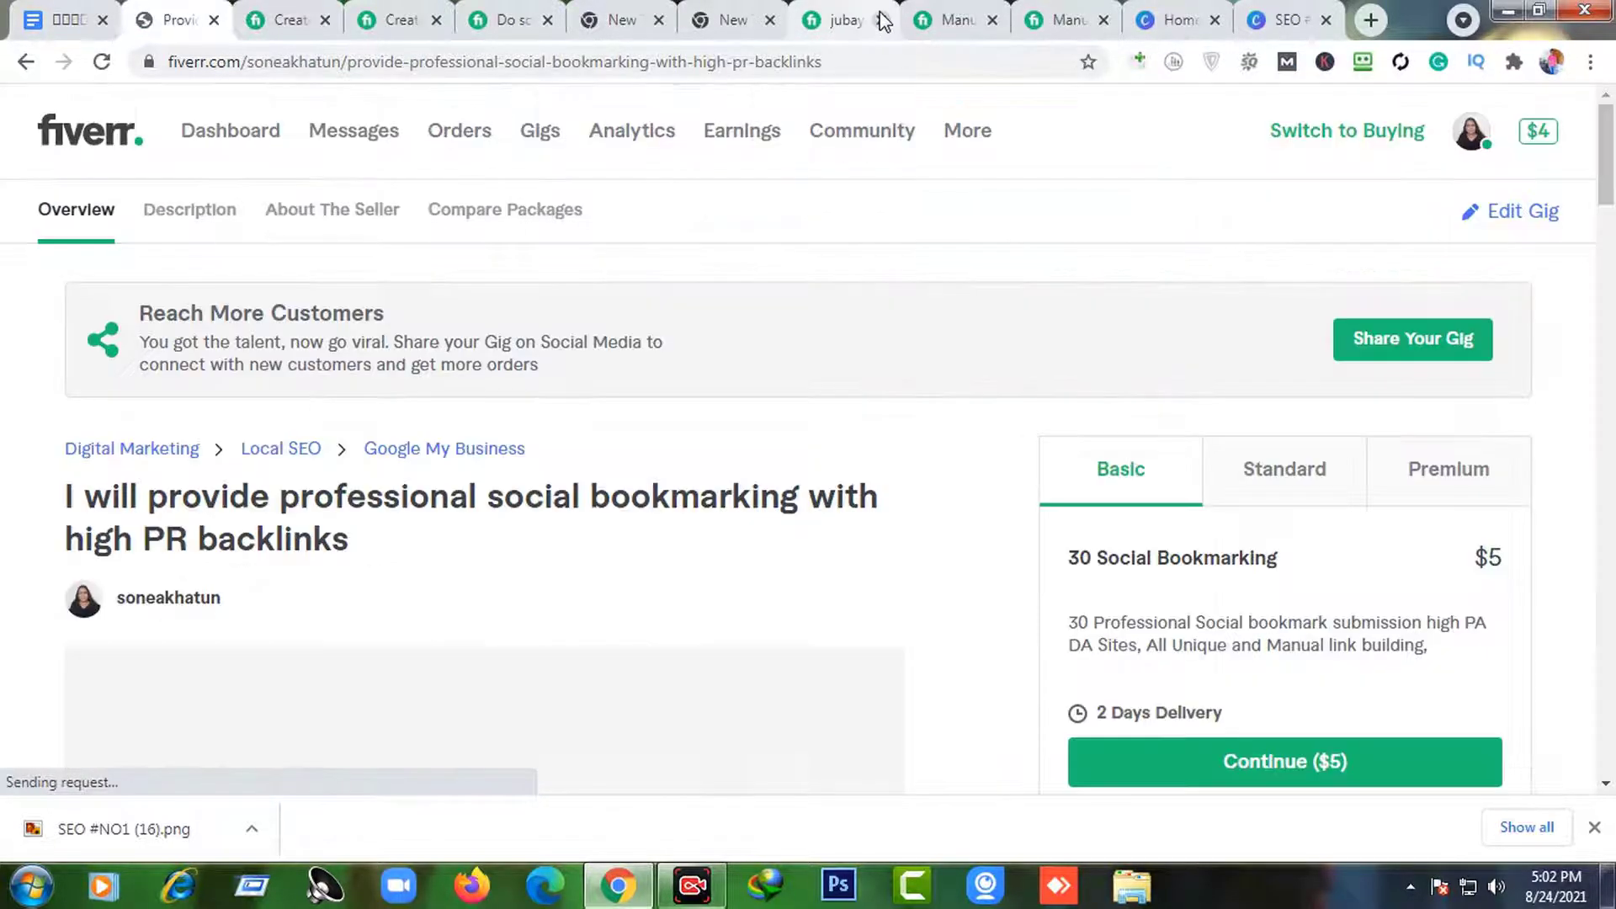
- Close the competitor gig, Canva and blank browser tabs, keeping only the document and the new gig's page
left_click(880, 21)
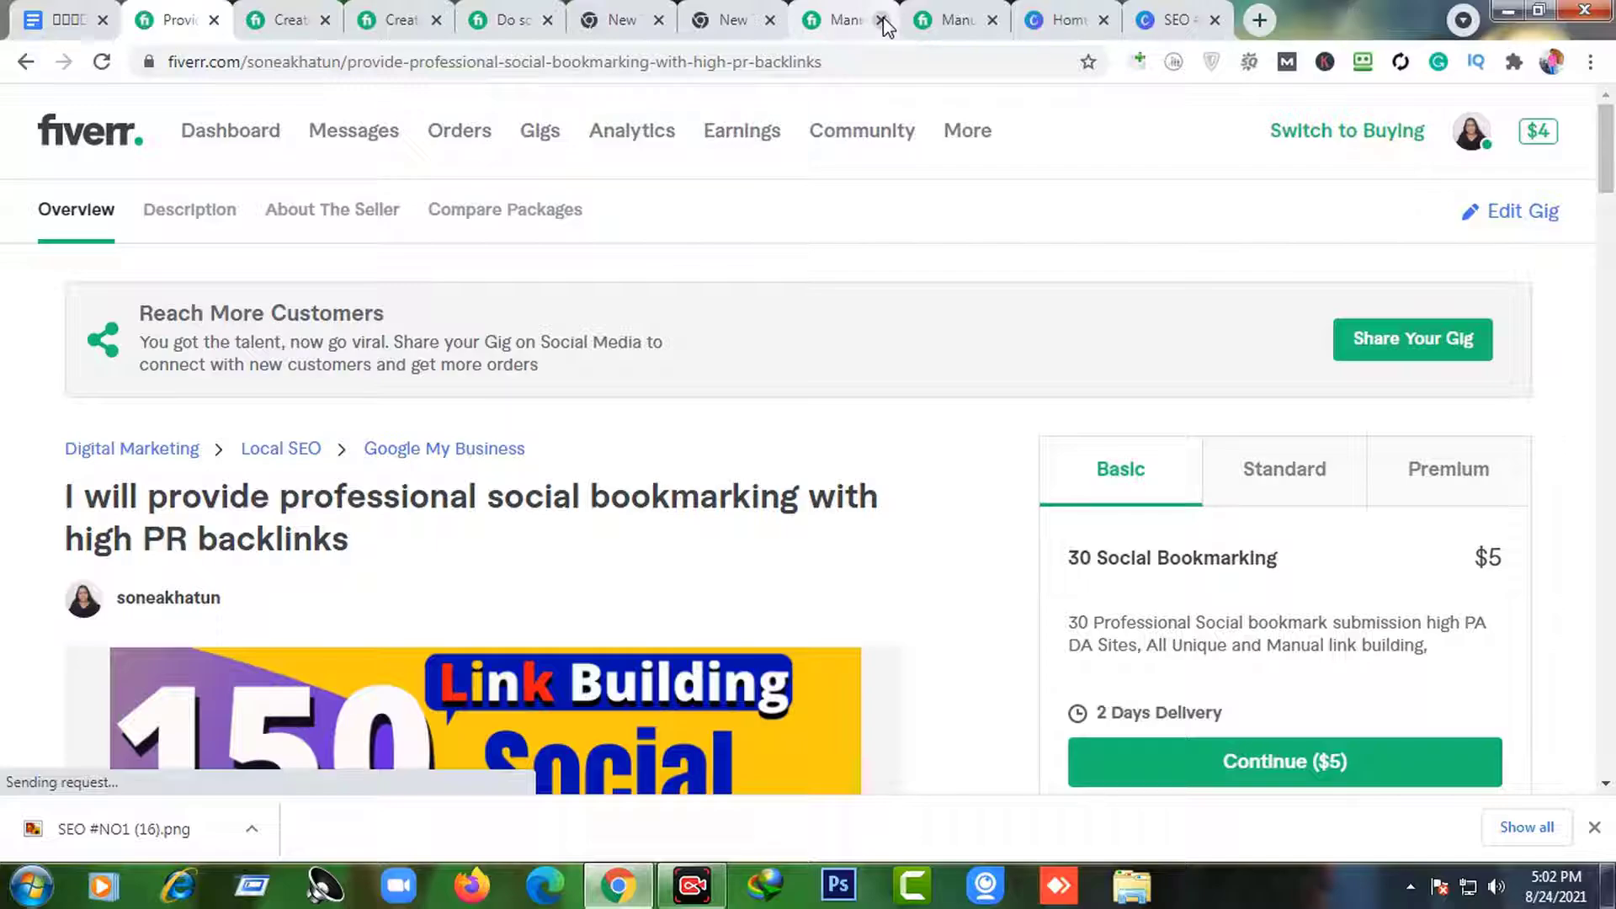
left_click(880, 21)
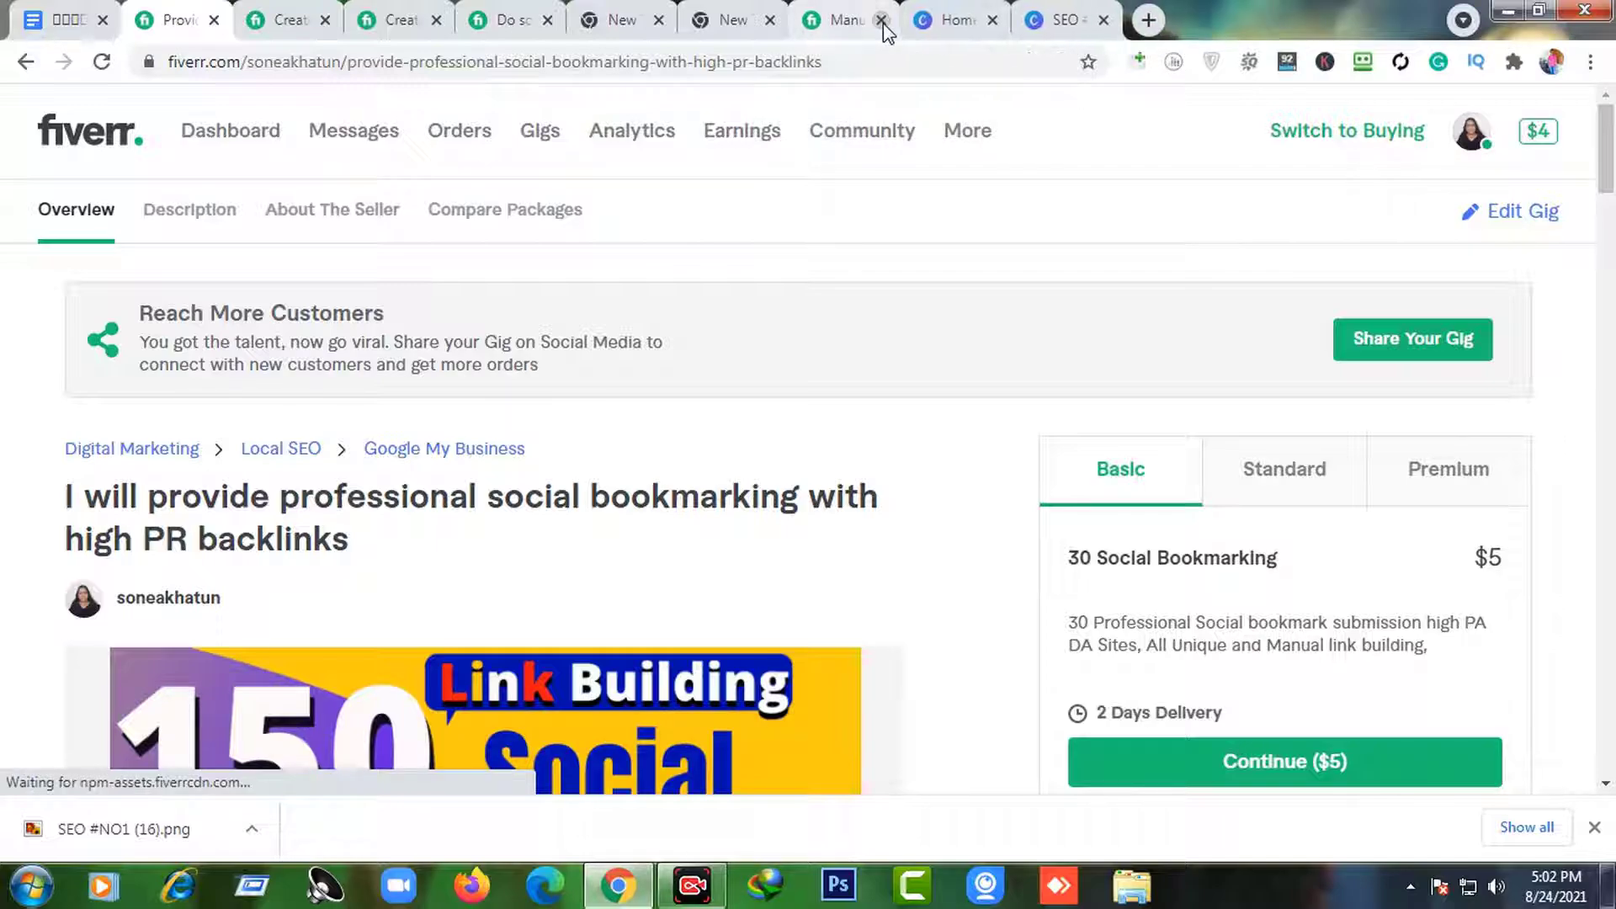
left_click(880, 22)
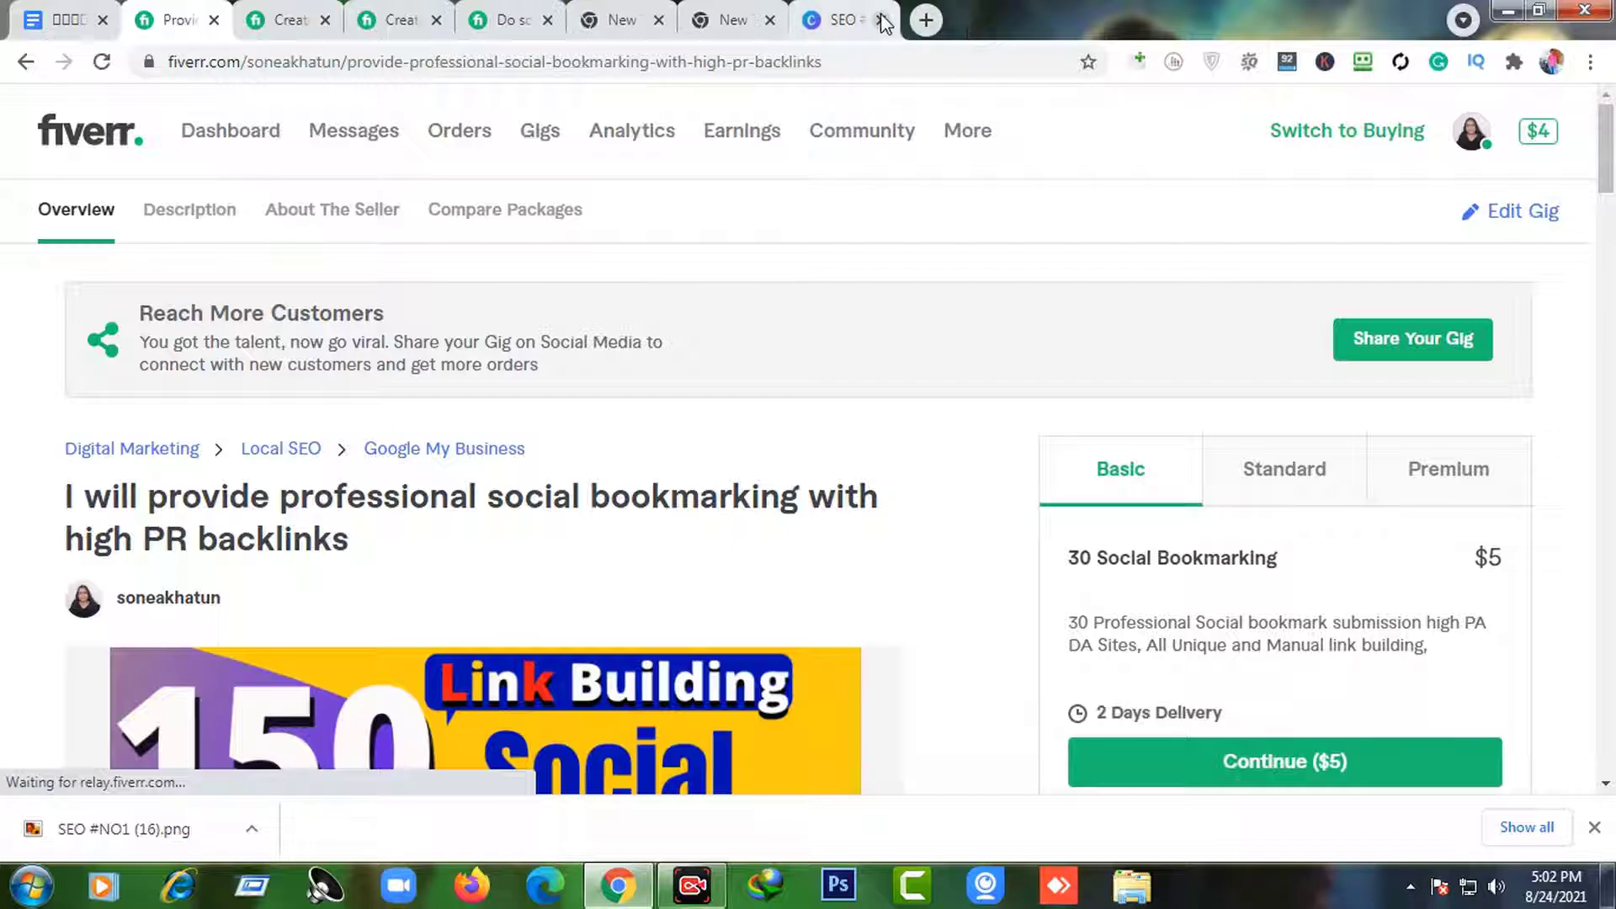
left_click(880, 20)
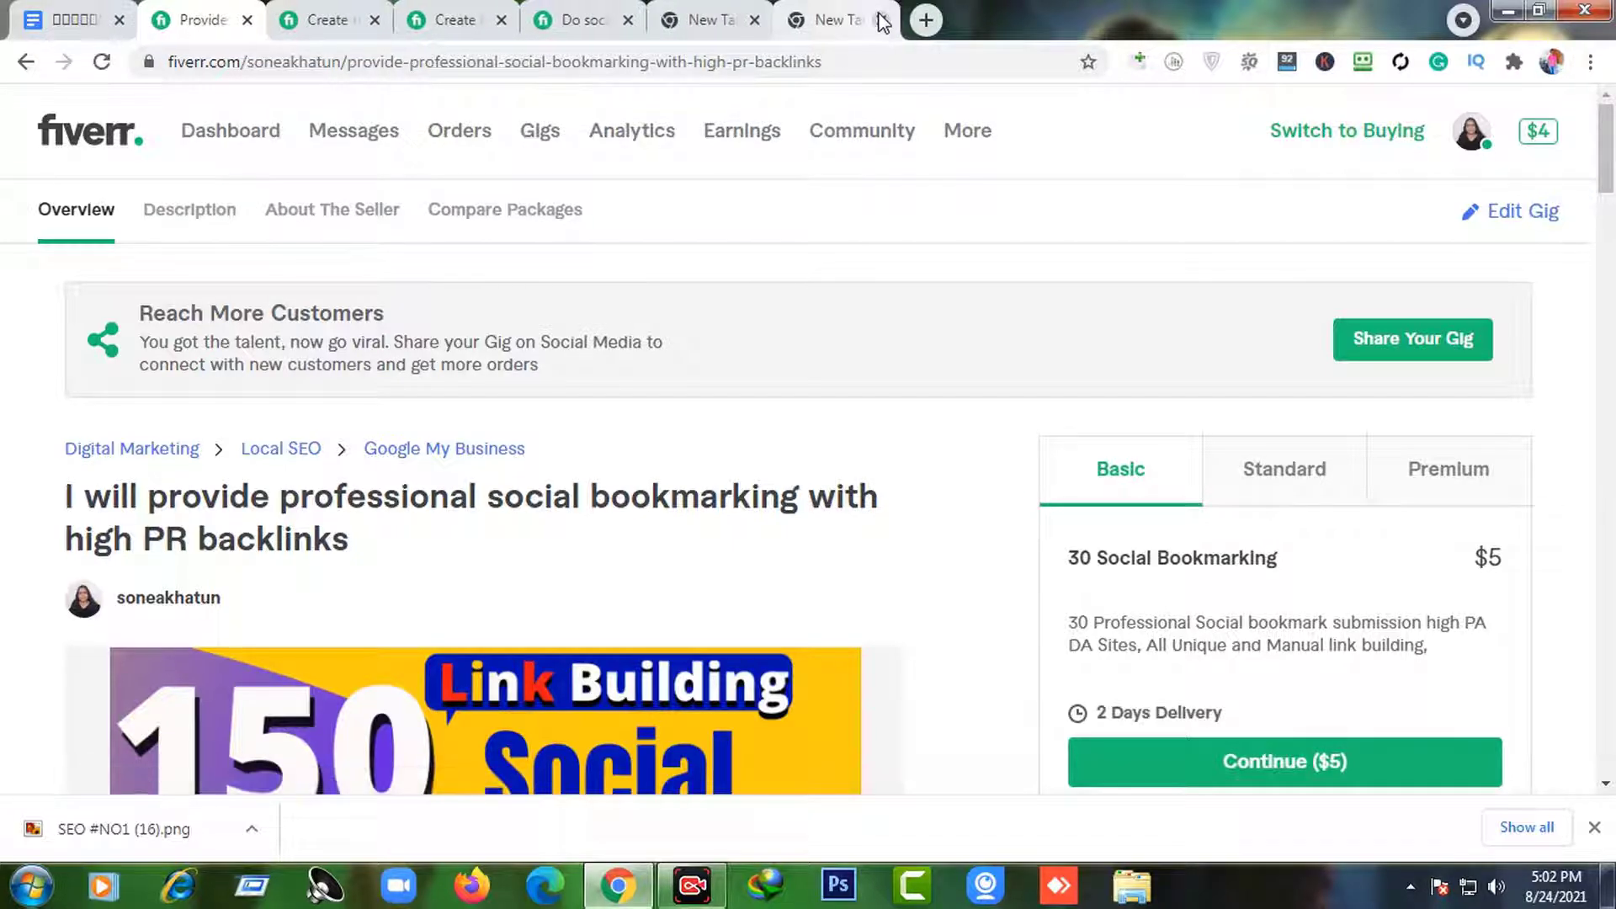
left_click(878, 20)
left_click(883, 21)
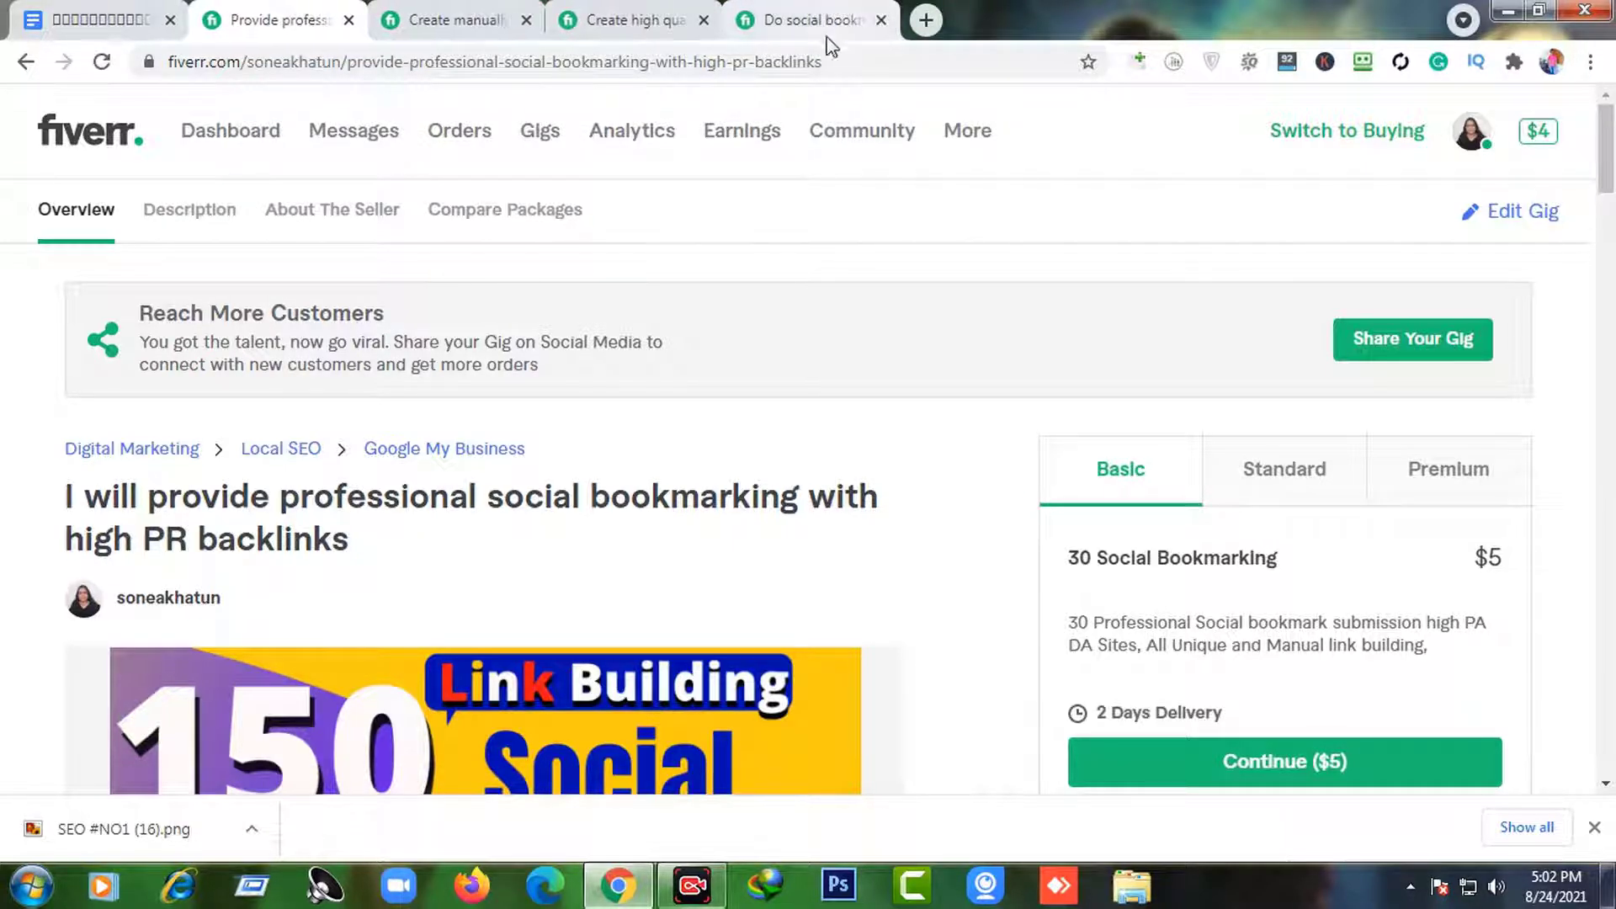
left_click(821, 18)
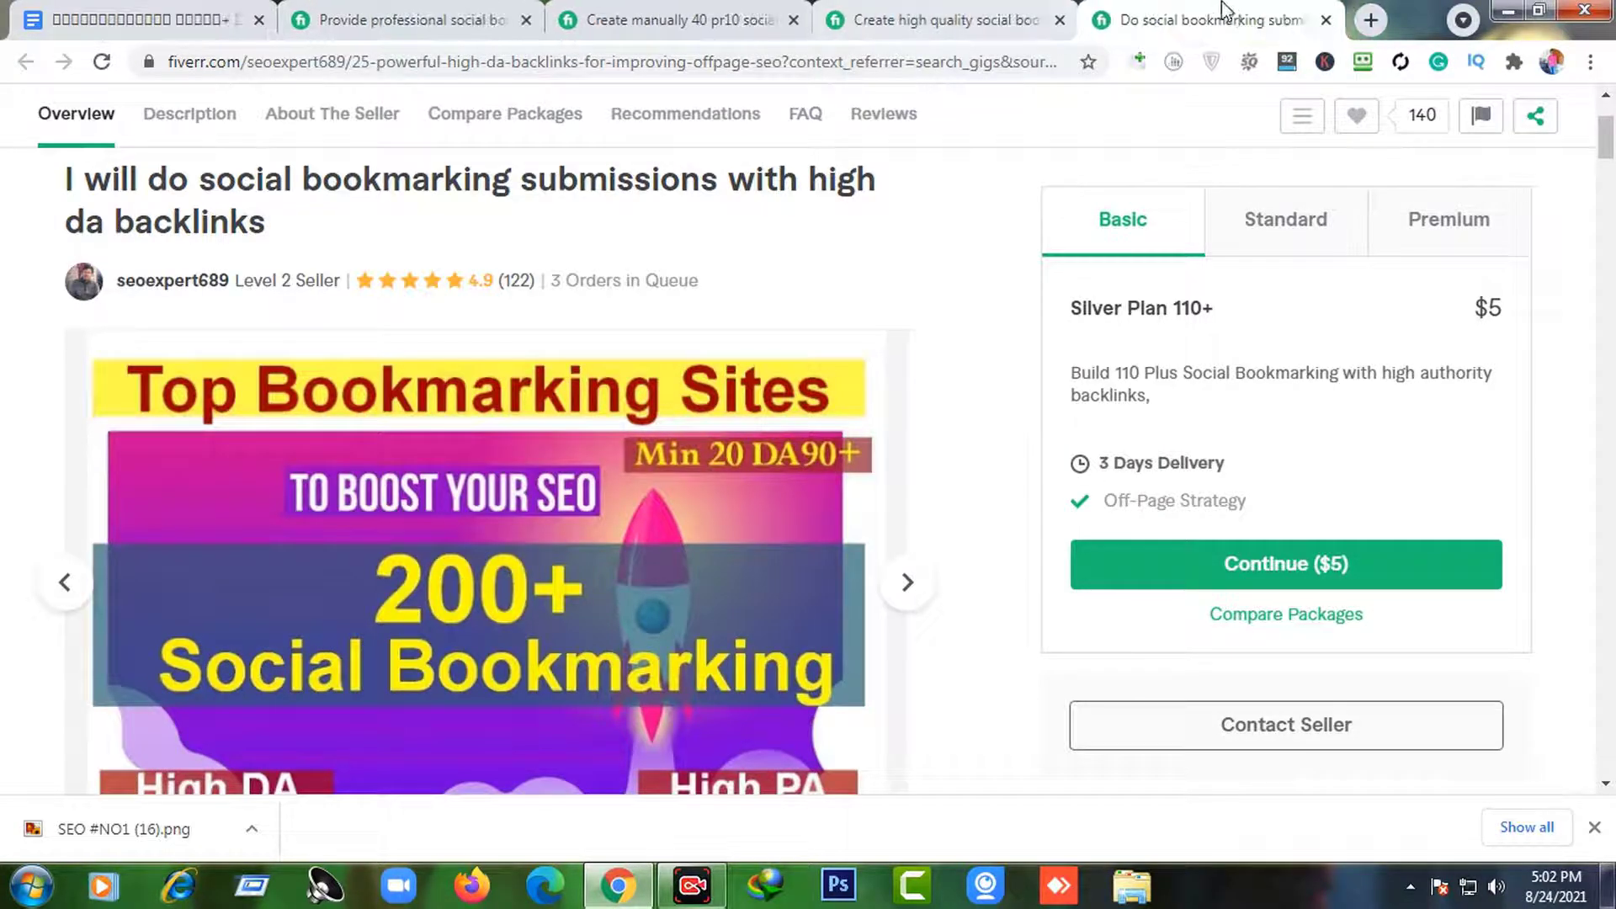
left_click(1326, 20)
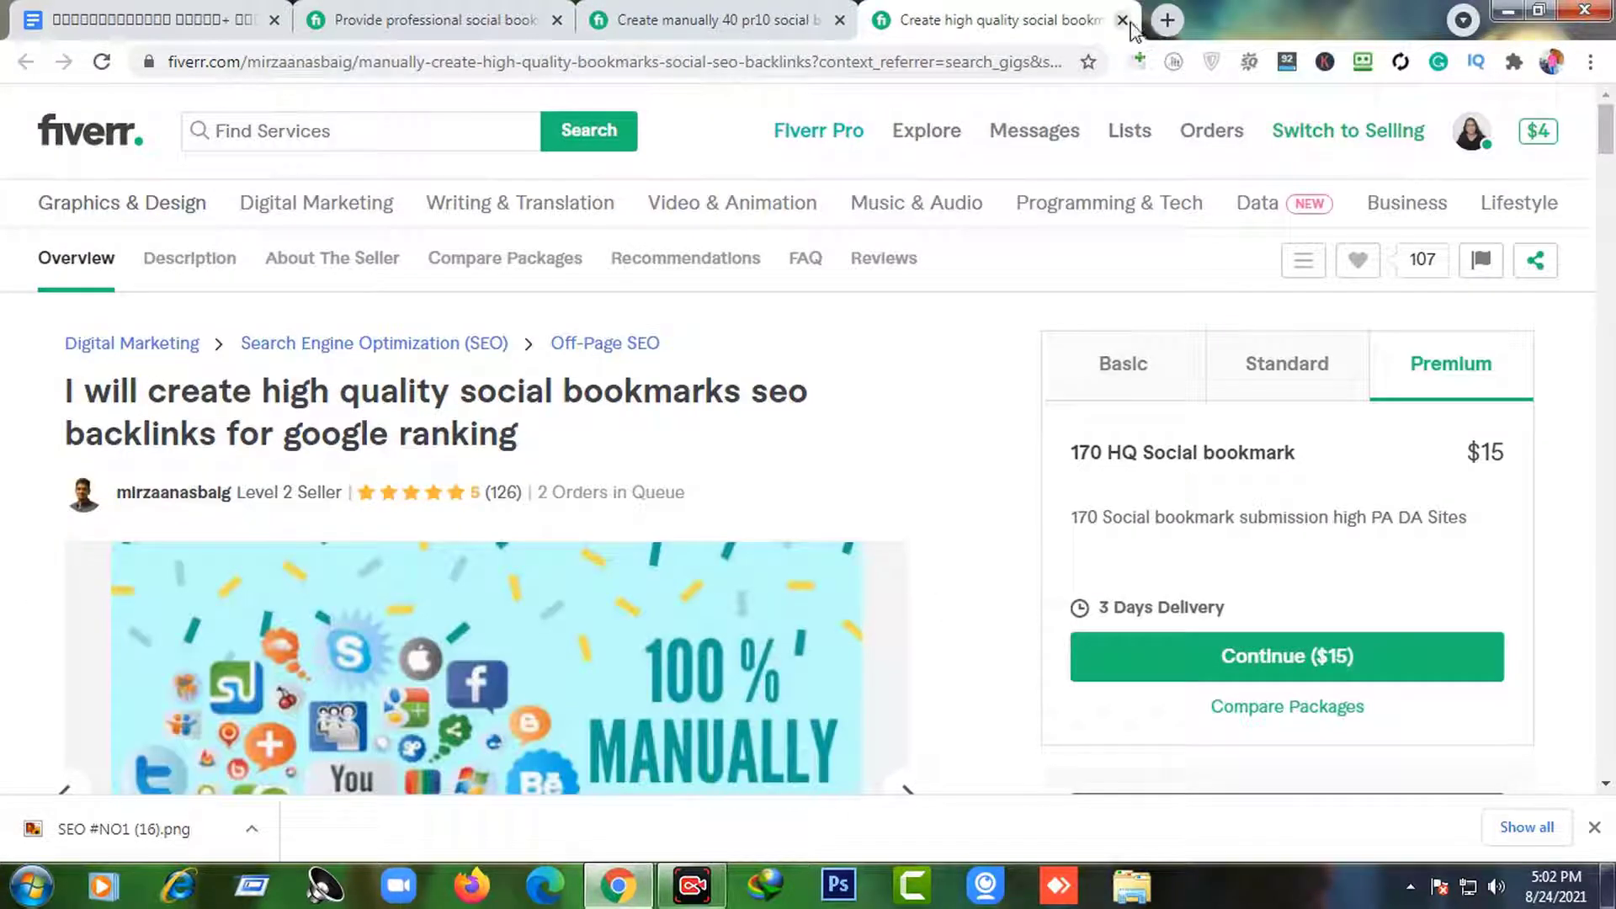
left_click(1125, 21)
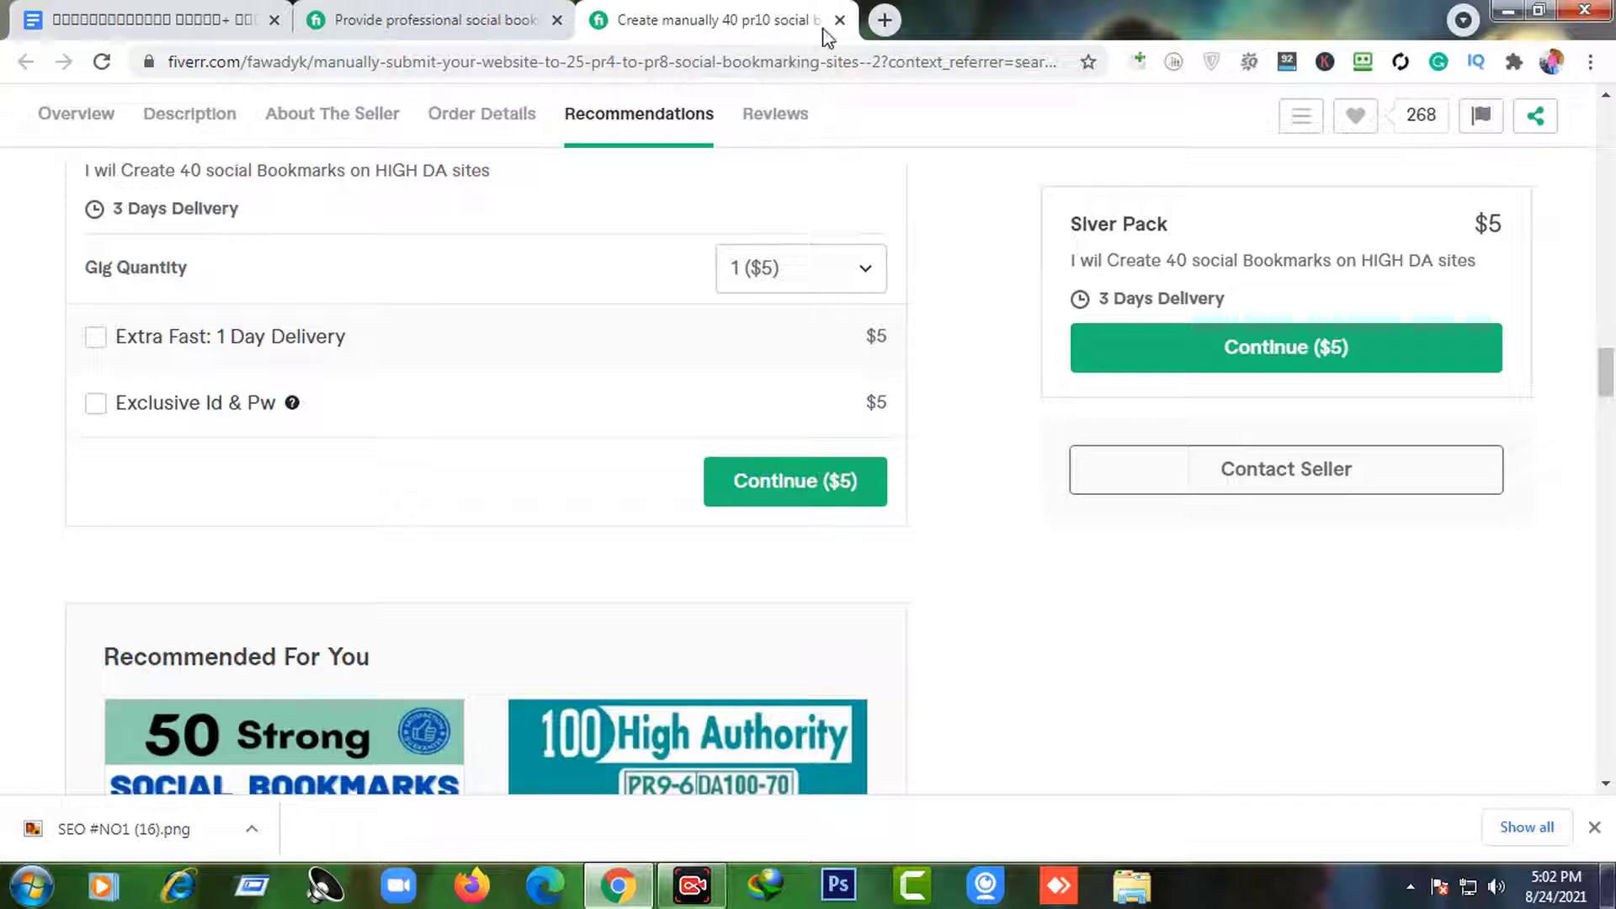
left_click(840, 19)
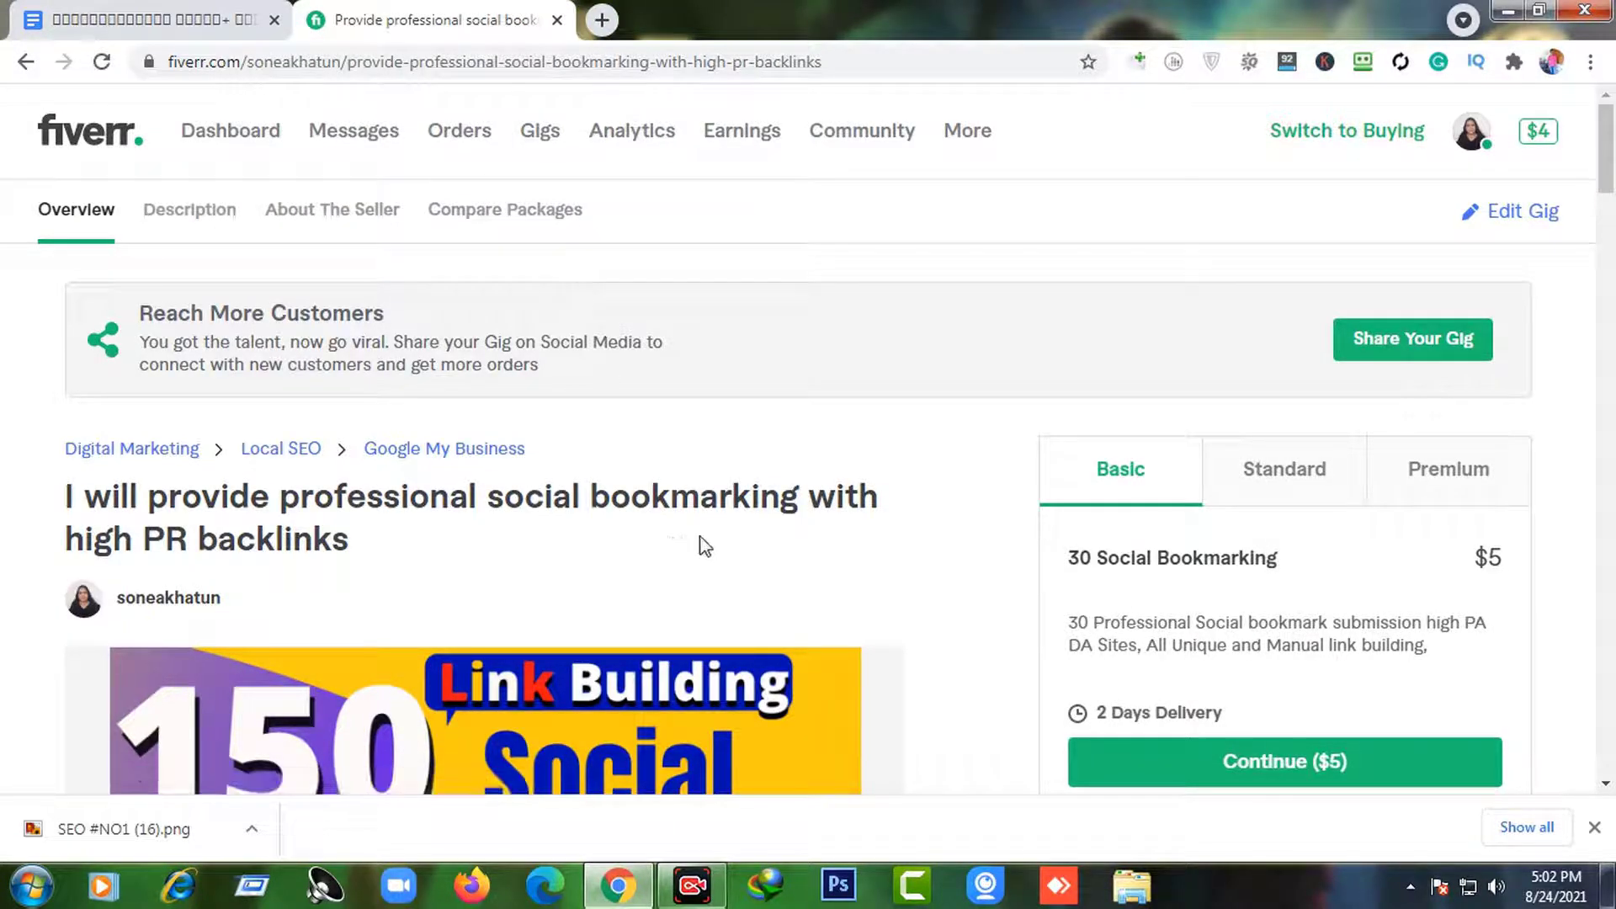
- Open the gig for editing and change its subcategory to Search Engine Optimization (SEO) with service type Off-Page SEO
scroll(1035, 463, "down", 4)
scroll(1221, 444, "up", 4)
left_click(1499, 220)
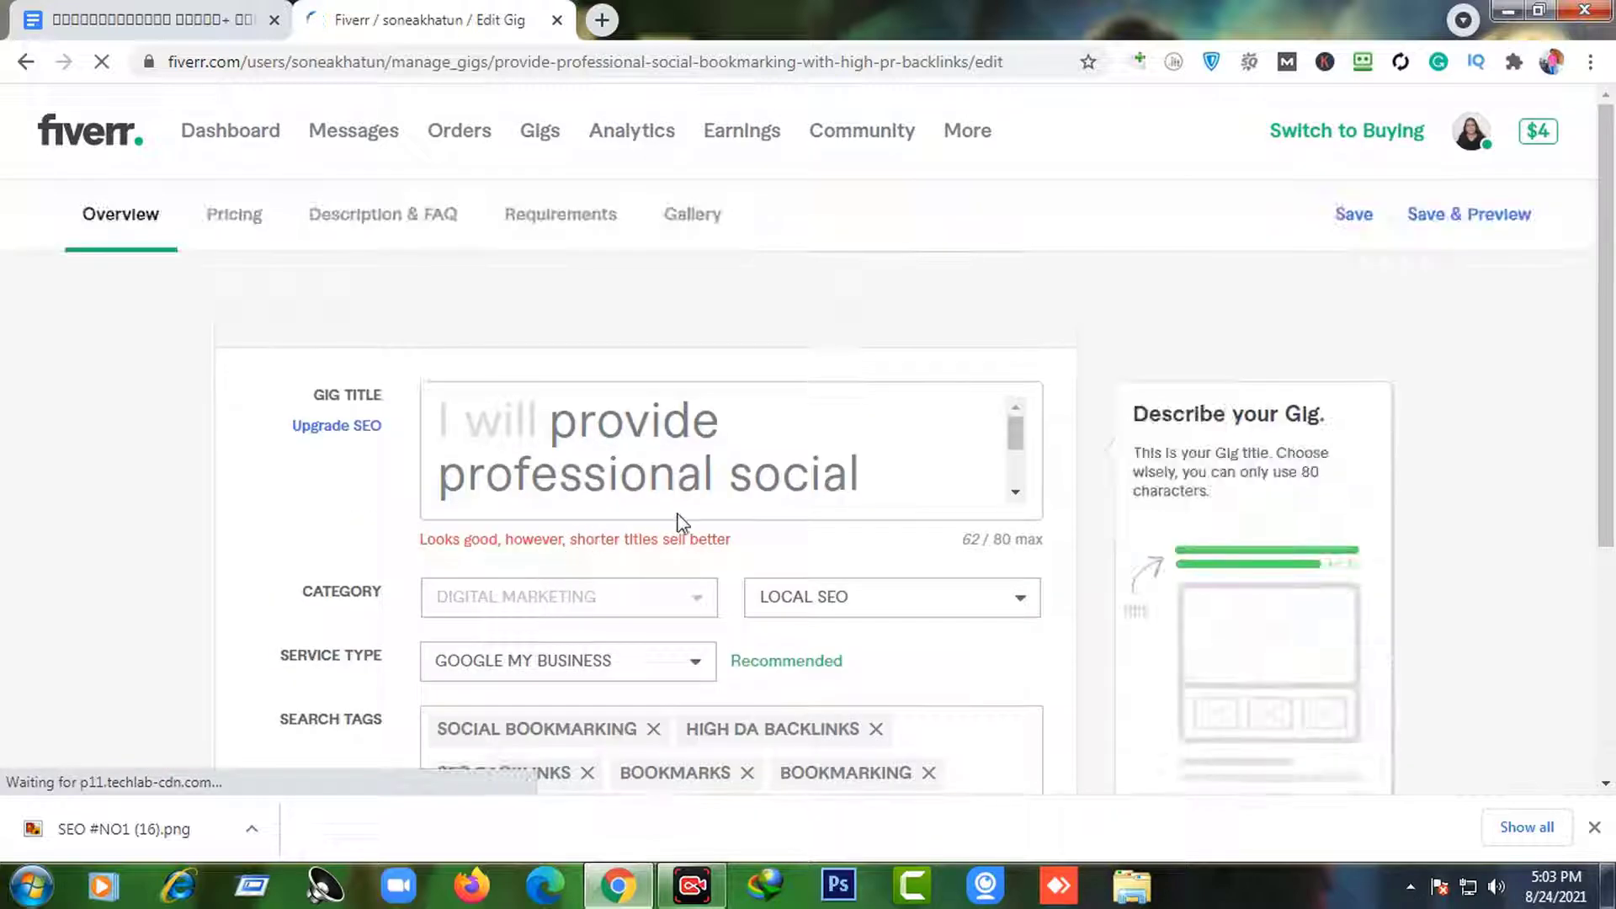
scroll(720, 531, "down", 1)
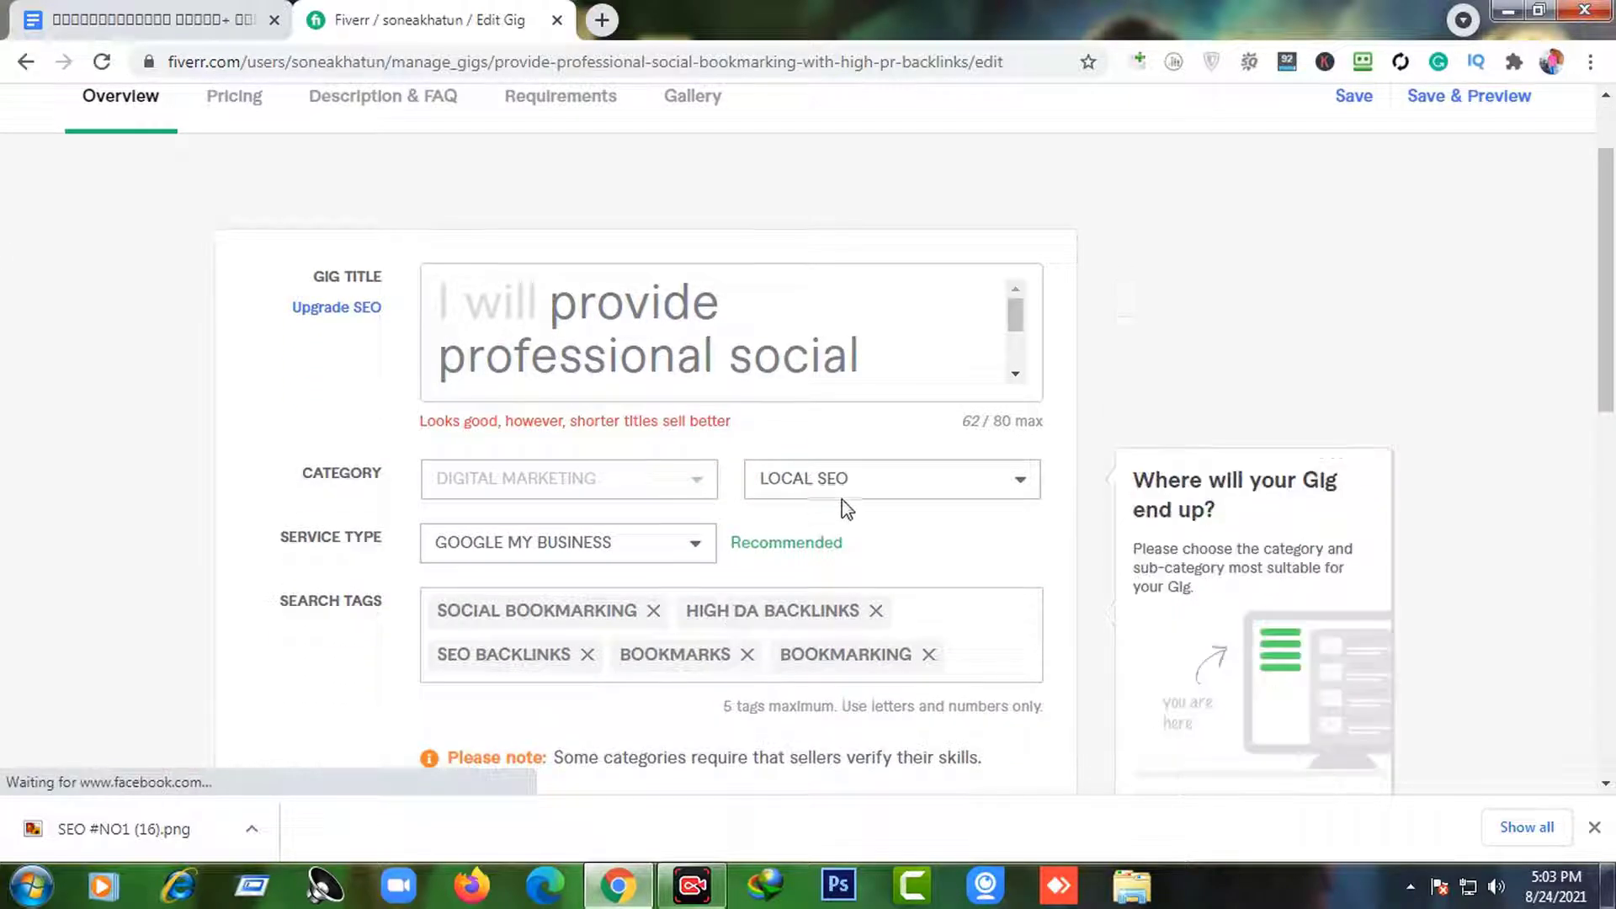
left_click(907, 484)
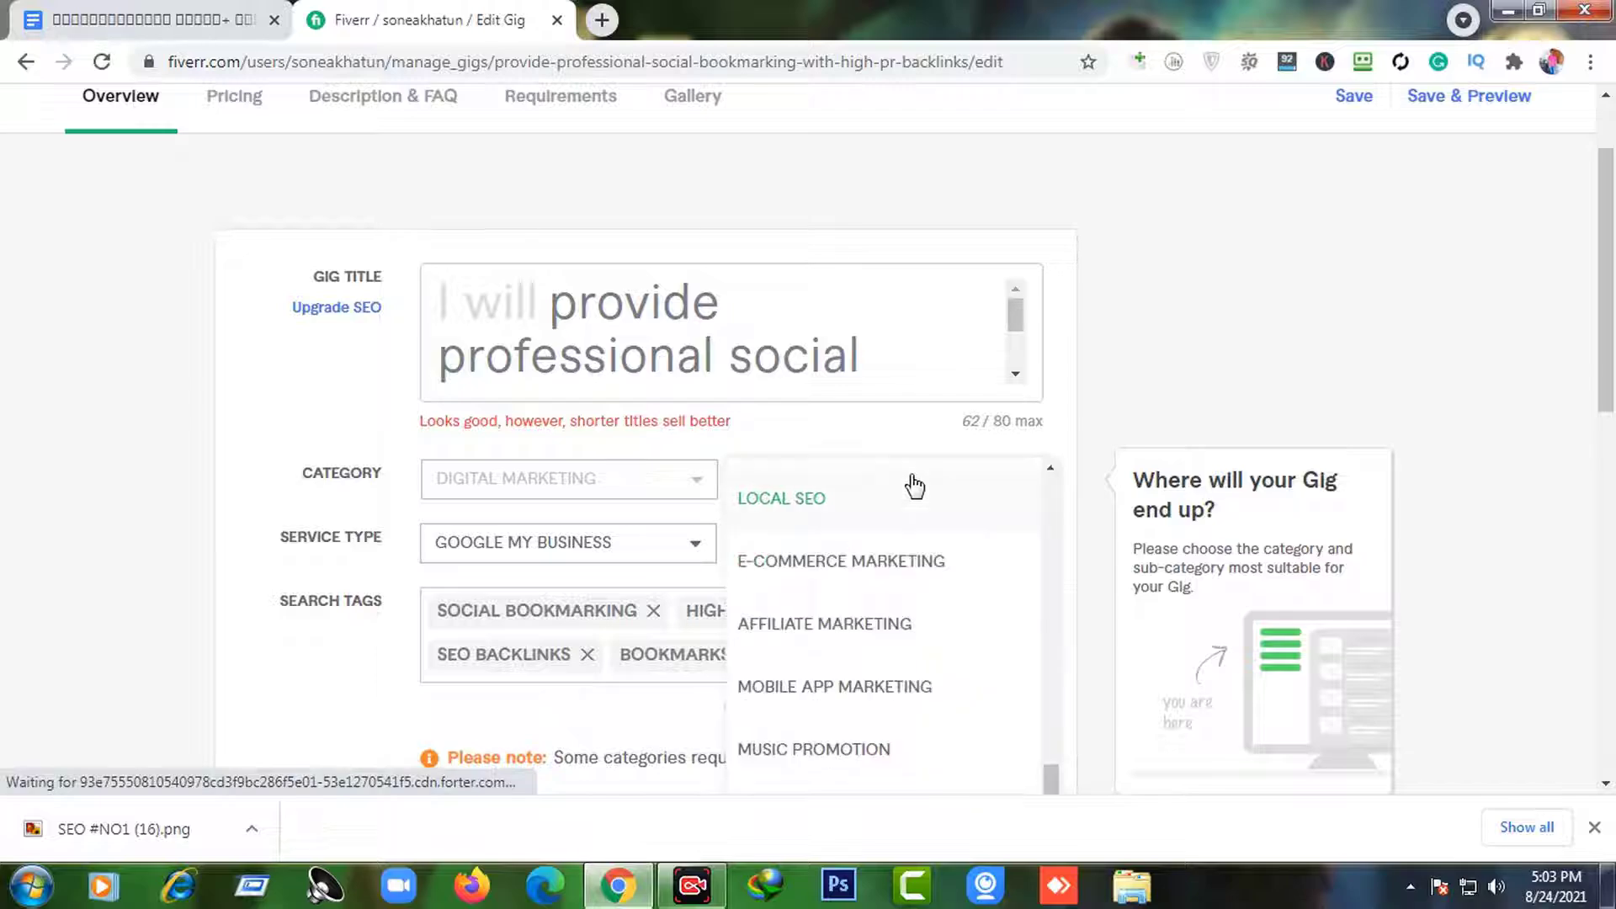
scroll(873, 667, "down", 3)
scroll(894, 639, "up", 7)
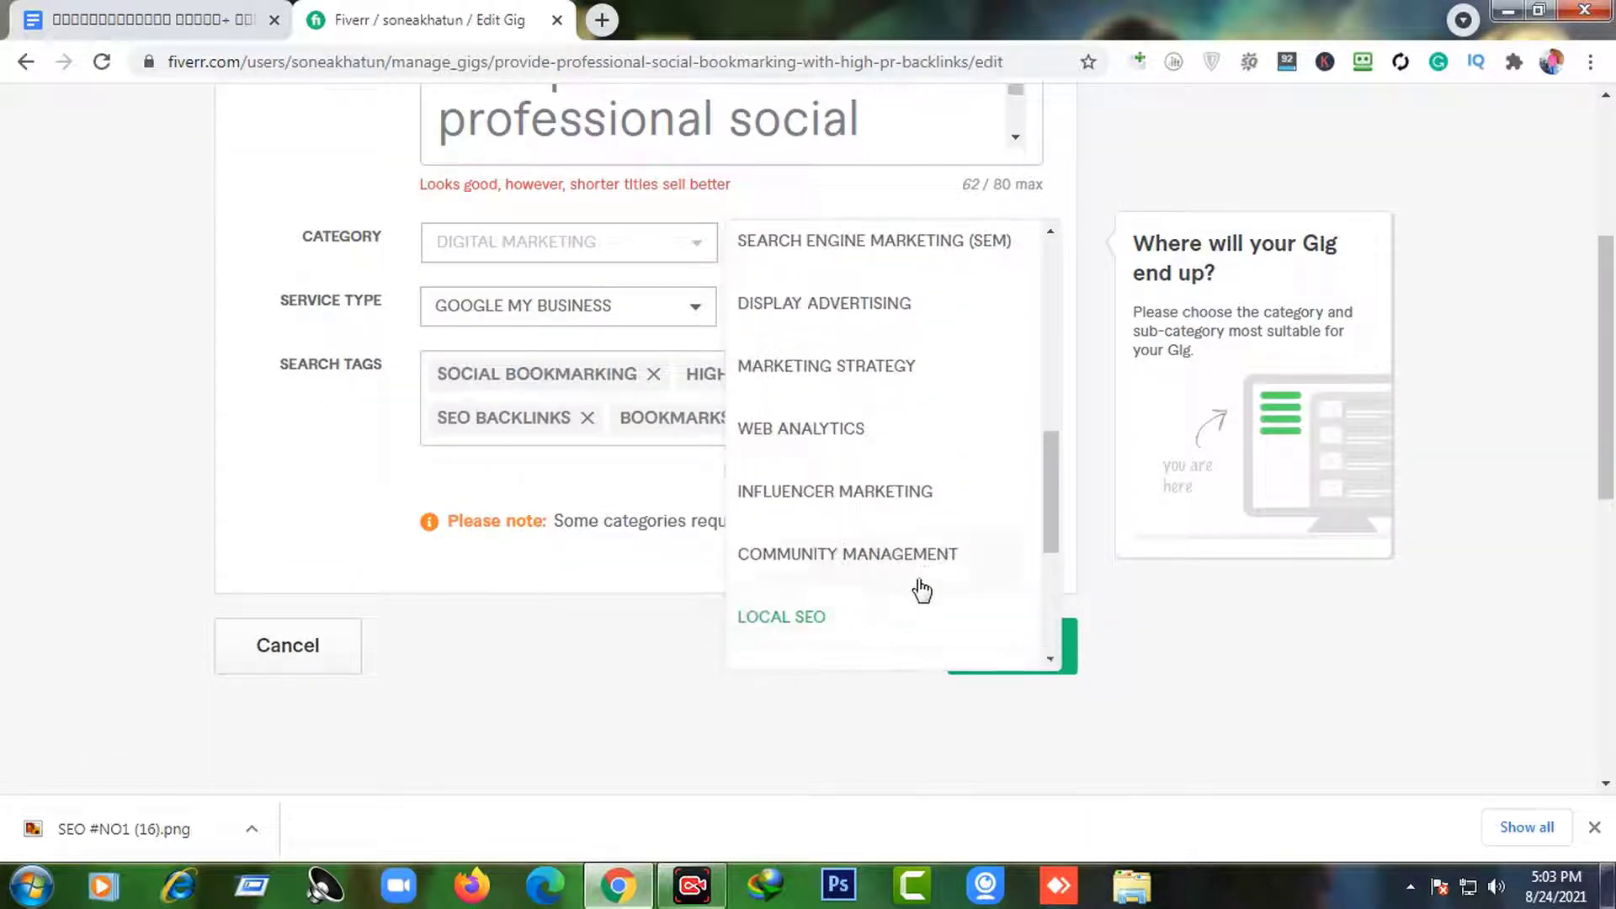
scroll(956, 354, "up", 5)
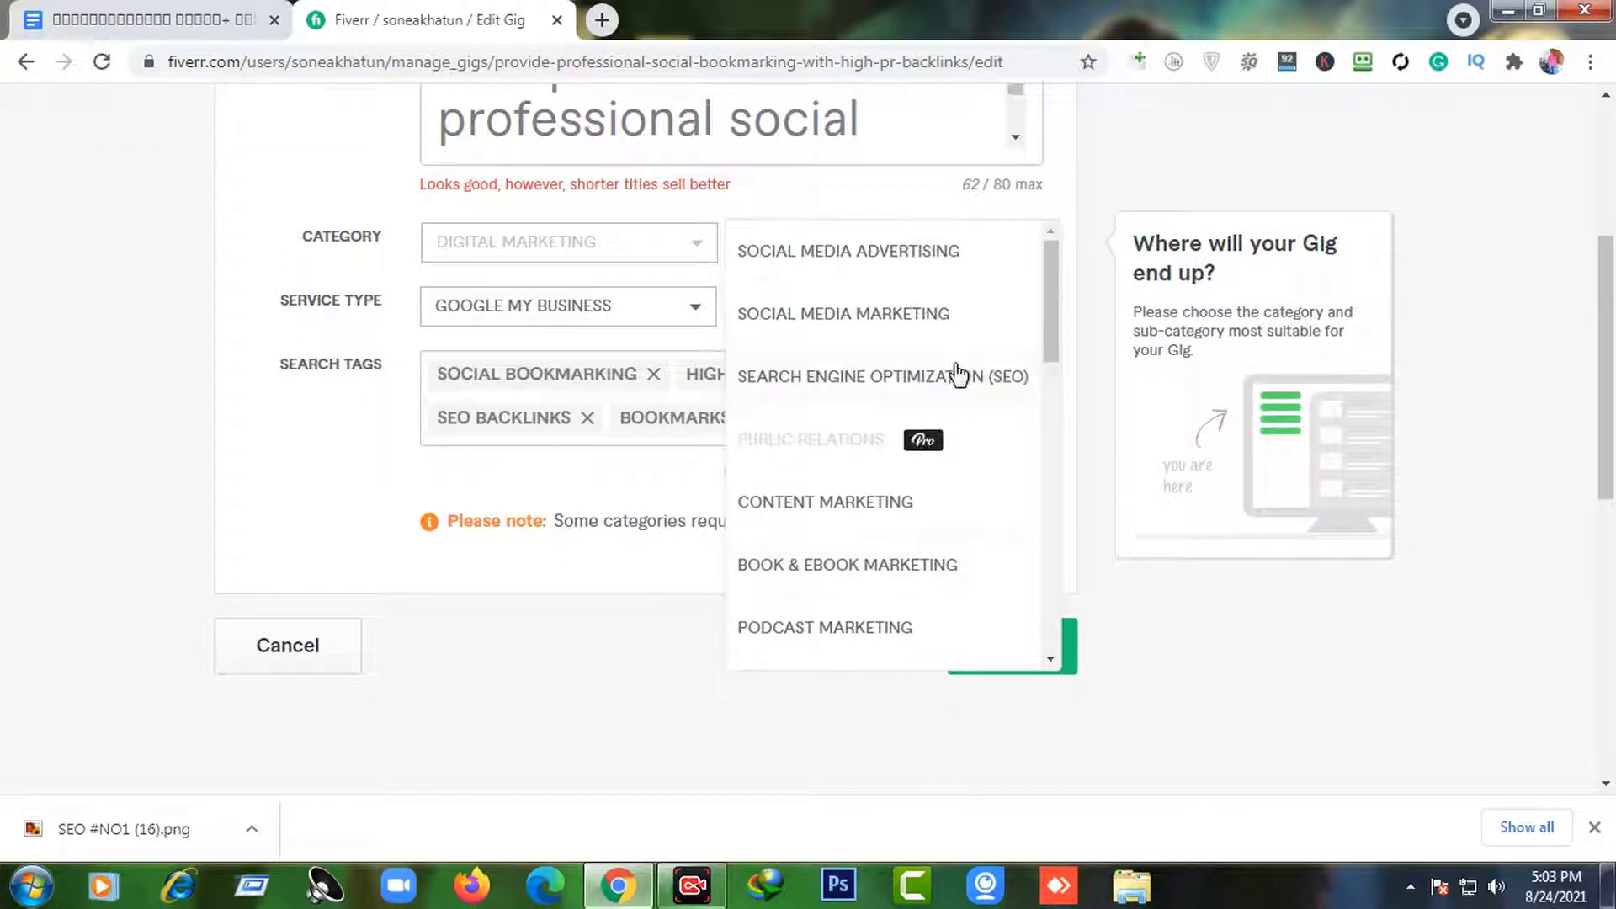
left_click(975, 383)
left_click(596, 322)
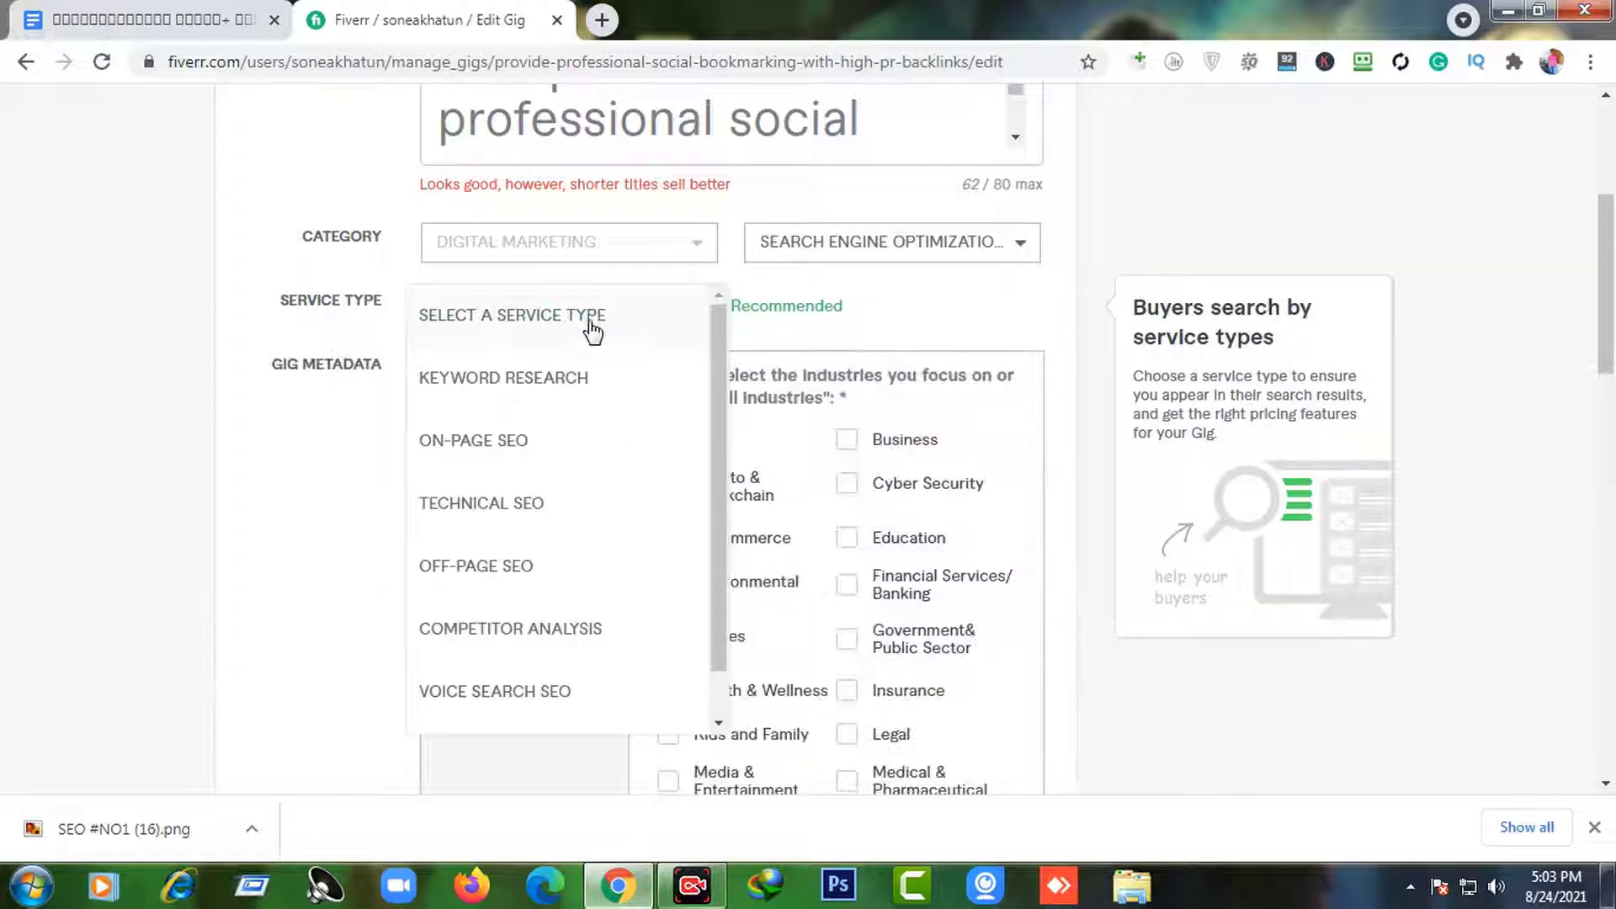
left_click_drag(519, 442, 537, 569)
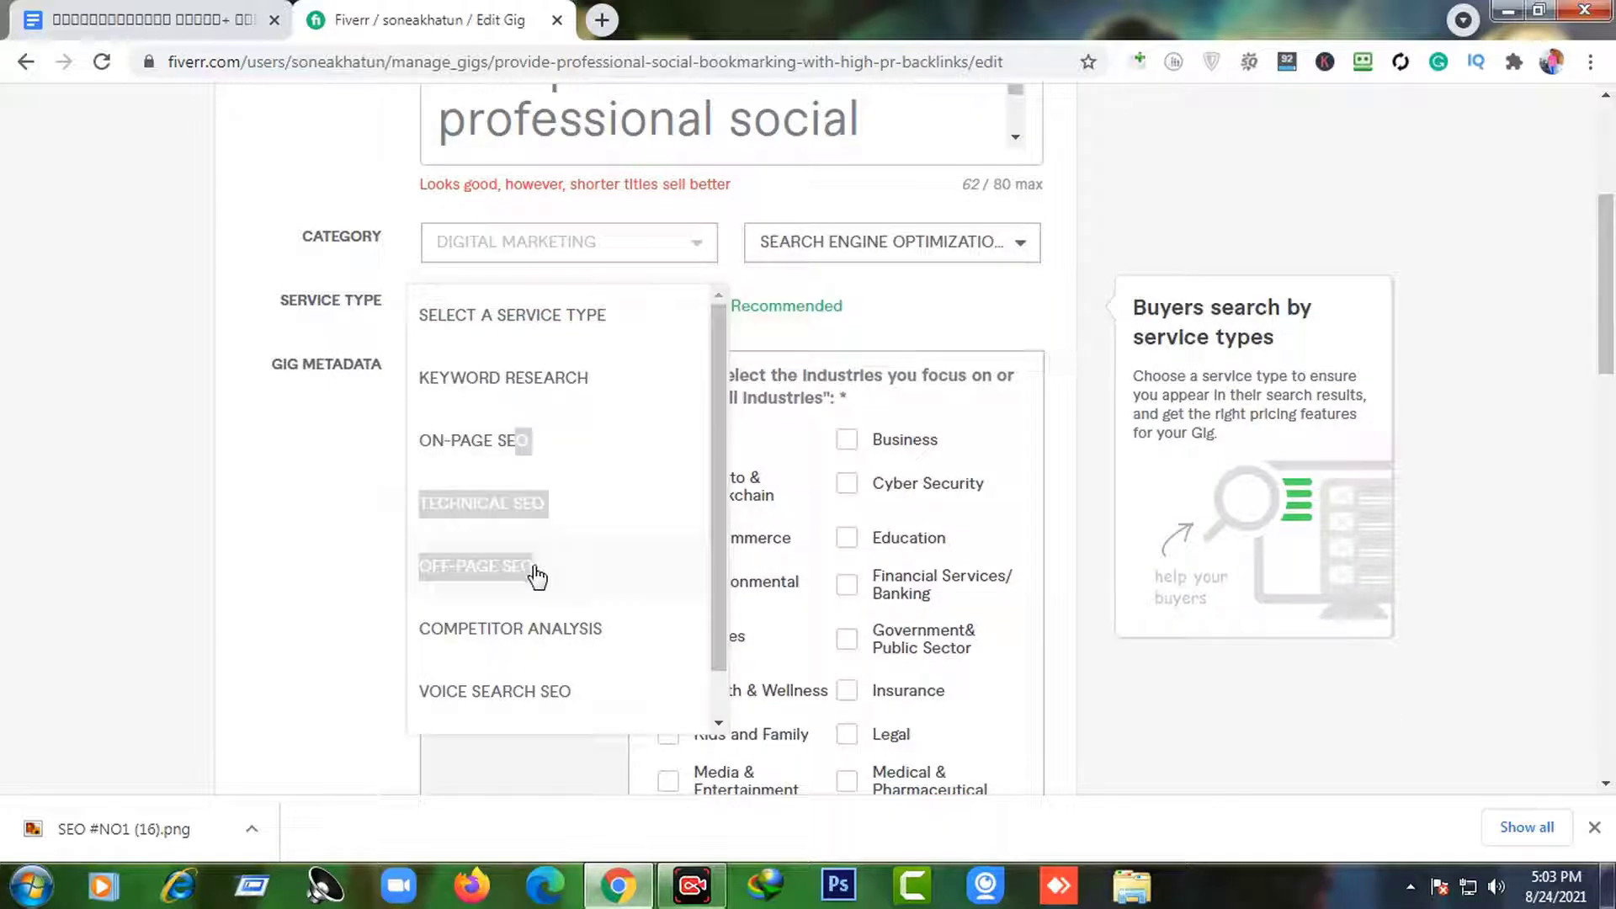
left_click(536, 577)
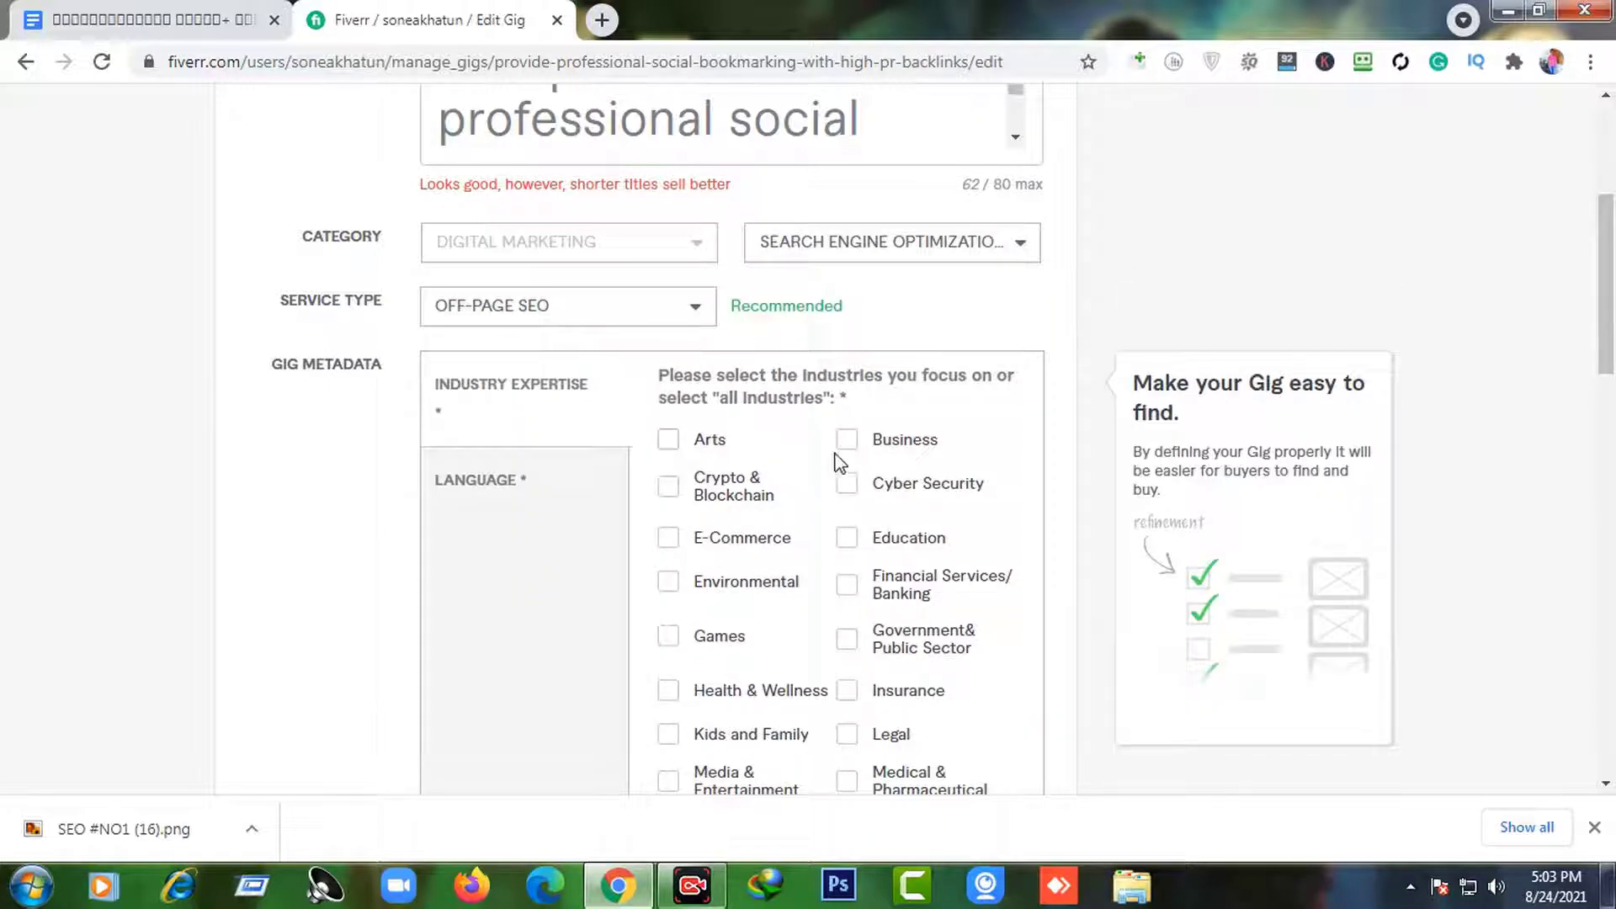
- Select Arts, Business, Crypto & Blockchain, Cyber Security, E-Commerce, Education, Financial Services/Banking and Government & Public Sector as the gig's industry expertise
left_click(846, 483)
left_click(667, 439)
left_click(667, 537)
left_click(667, 486)
left_click(846, 537)
left_click(846, 439)
left_click(847, 586)
left_click(847, 640)
- Select Bengali and English as the service languages in the gig metadata
left_click(516, 480)
left_click(669, 483)
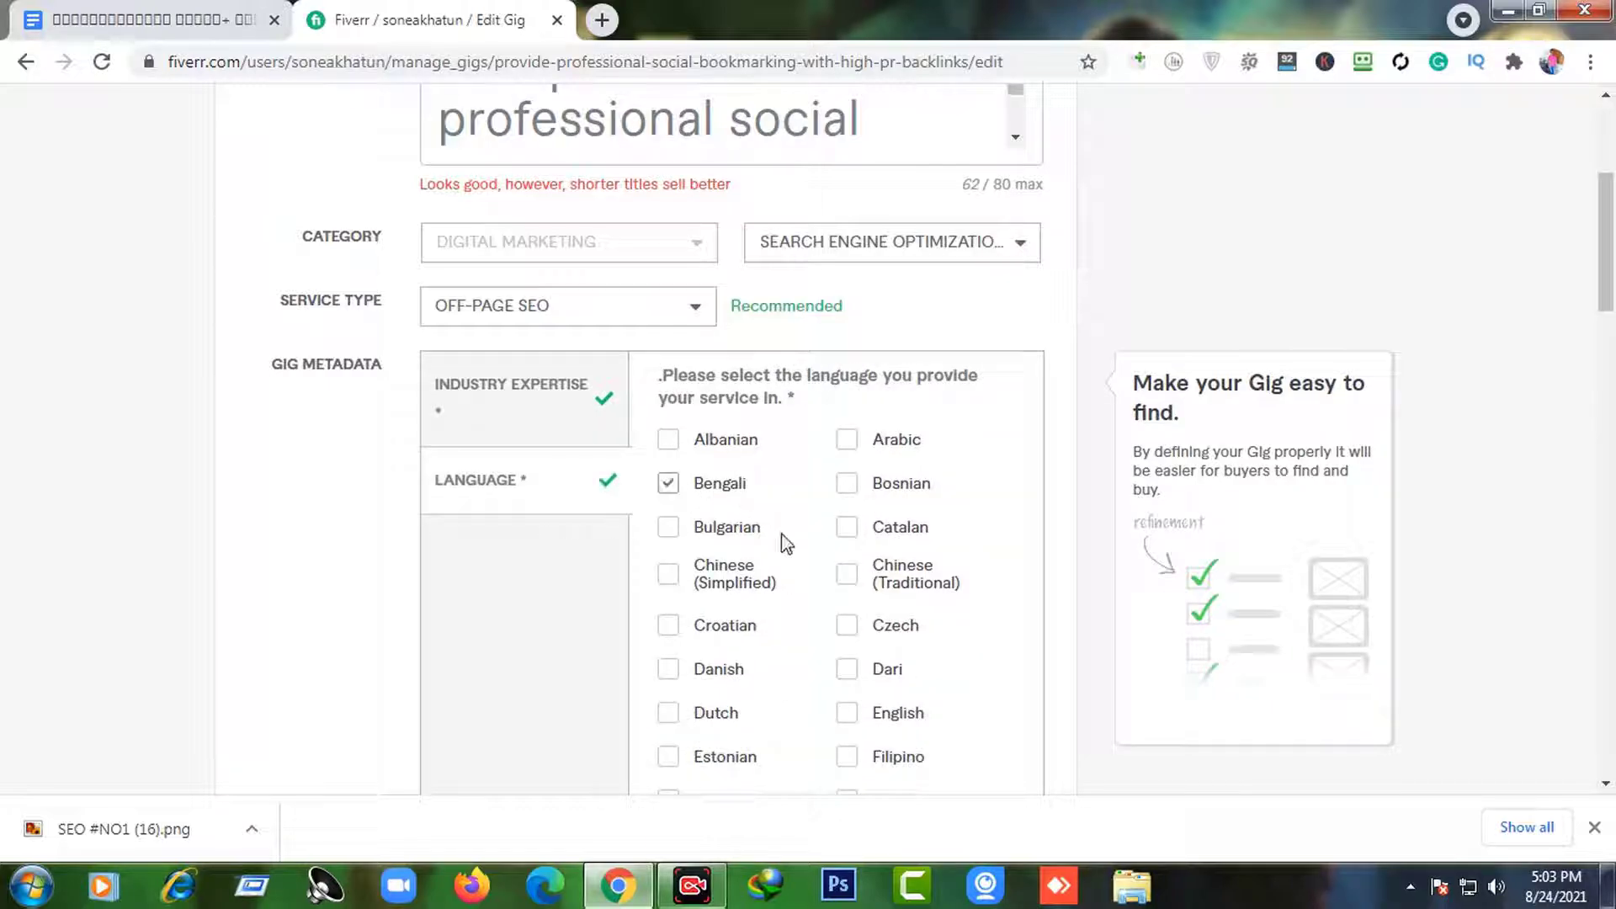
scroll(867, 606, "down", 2)
left_click(848, 593)
scroll(918, 573, "down", 1)
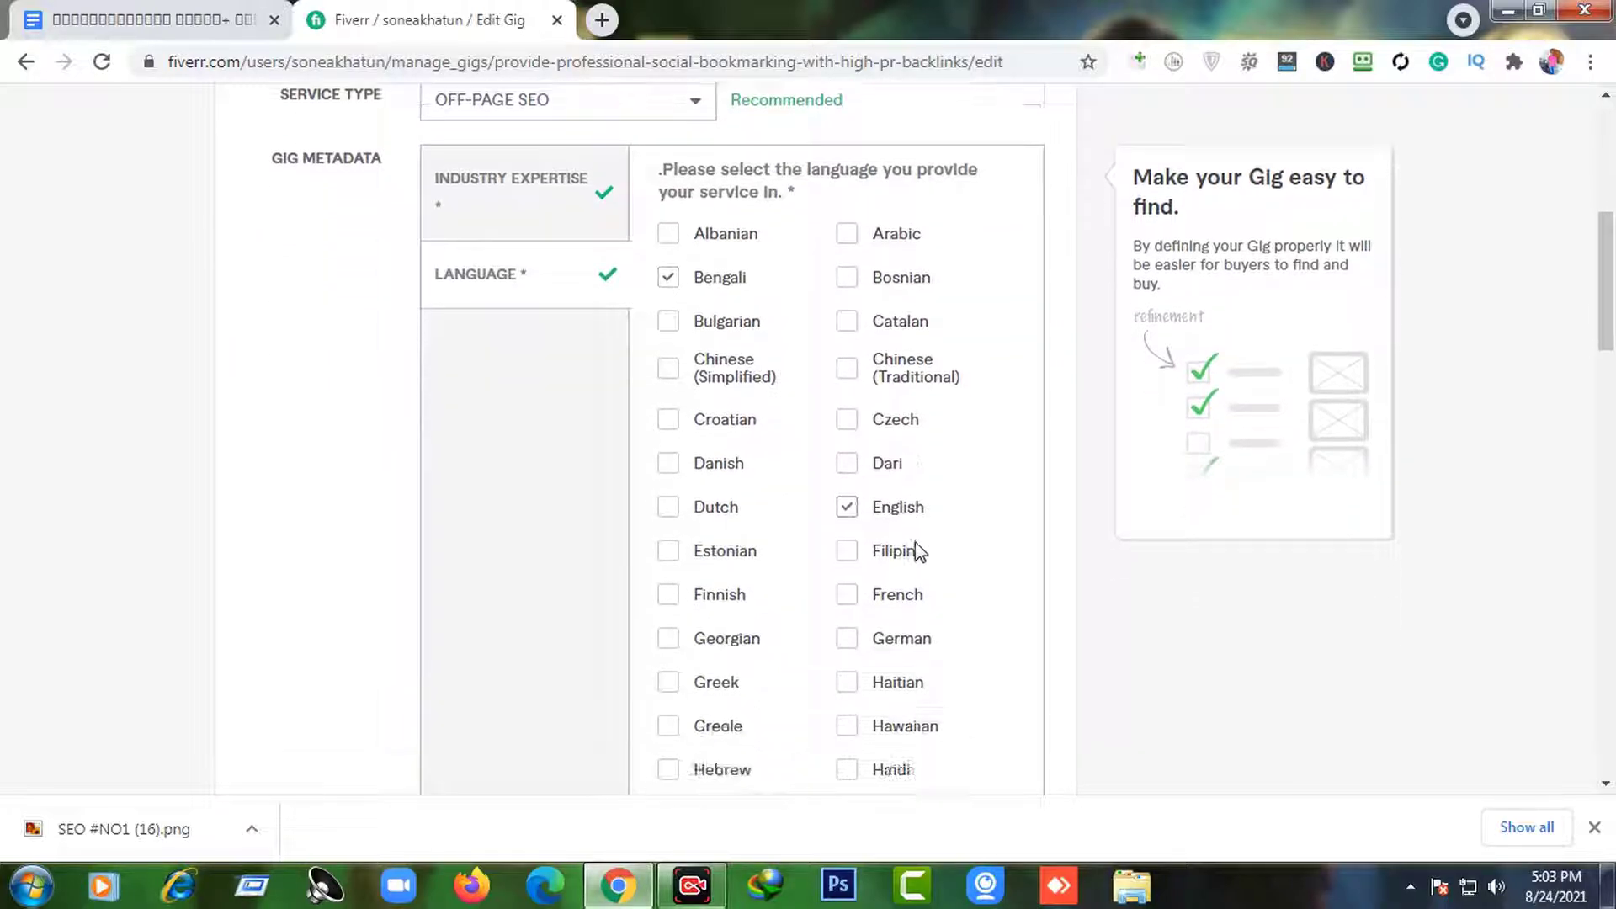
- Save the gig overview, preview the updated gig, and close the editing page's browser tab
scroll(917, 551, "down", 14)
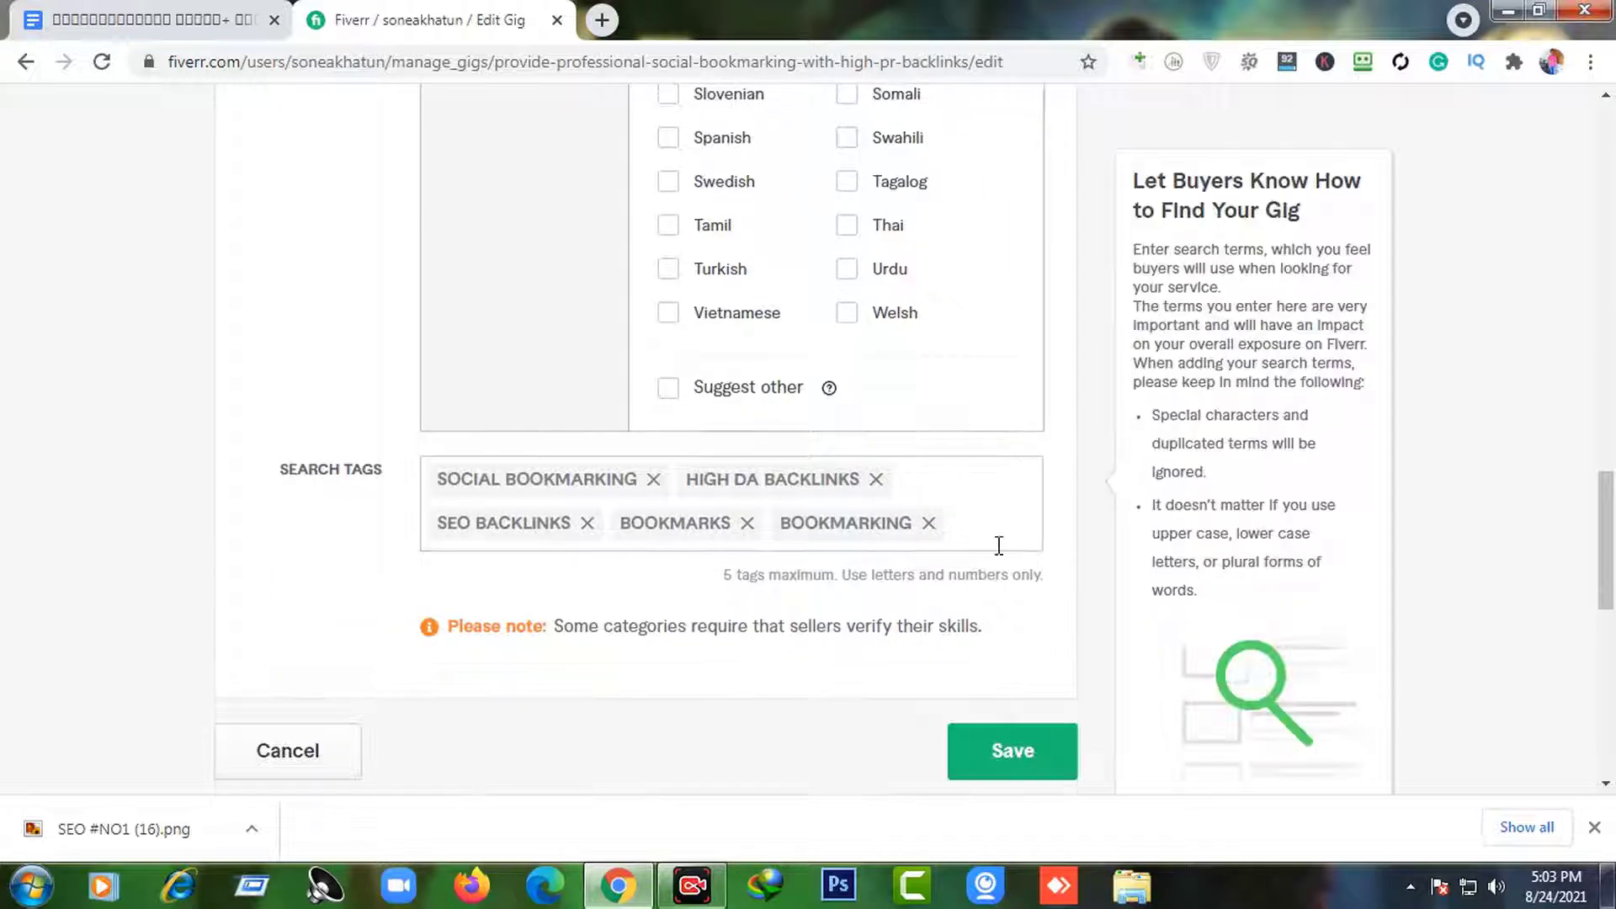
scroll(999, 546, "down", 3)
left_click(1021, 516)
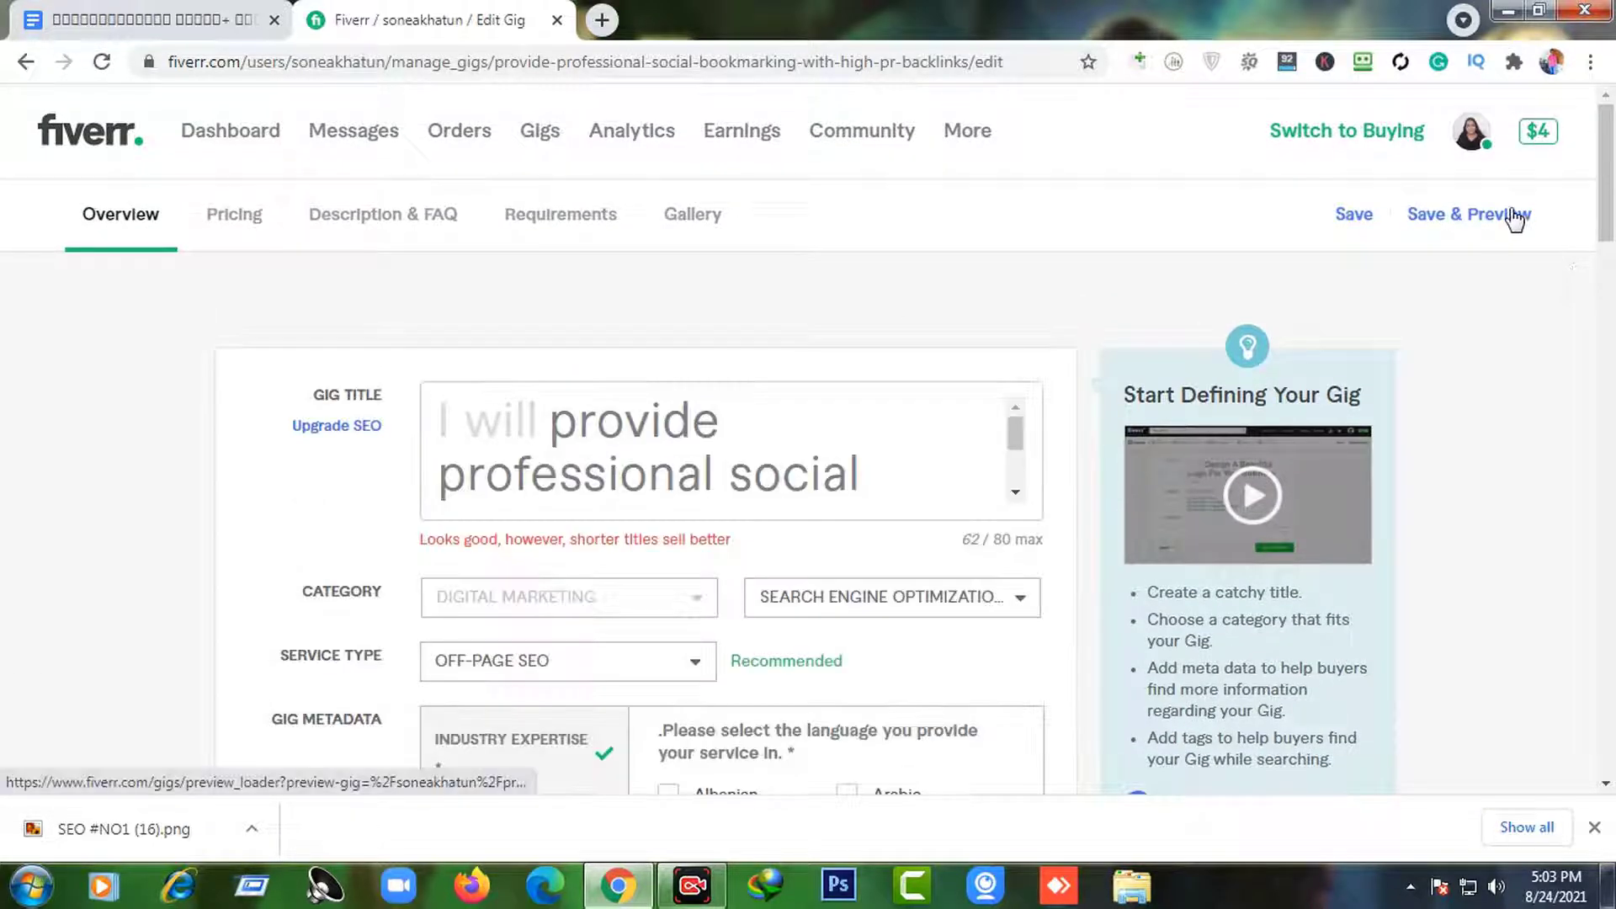
left_click(1507, 218)
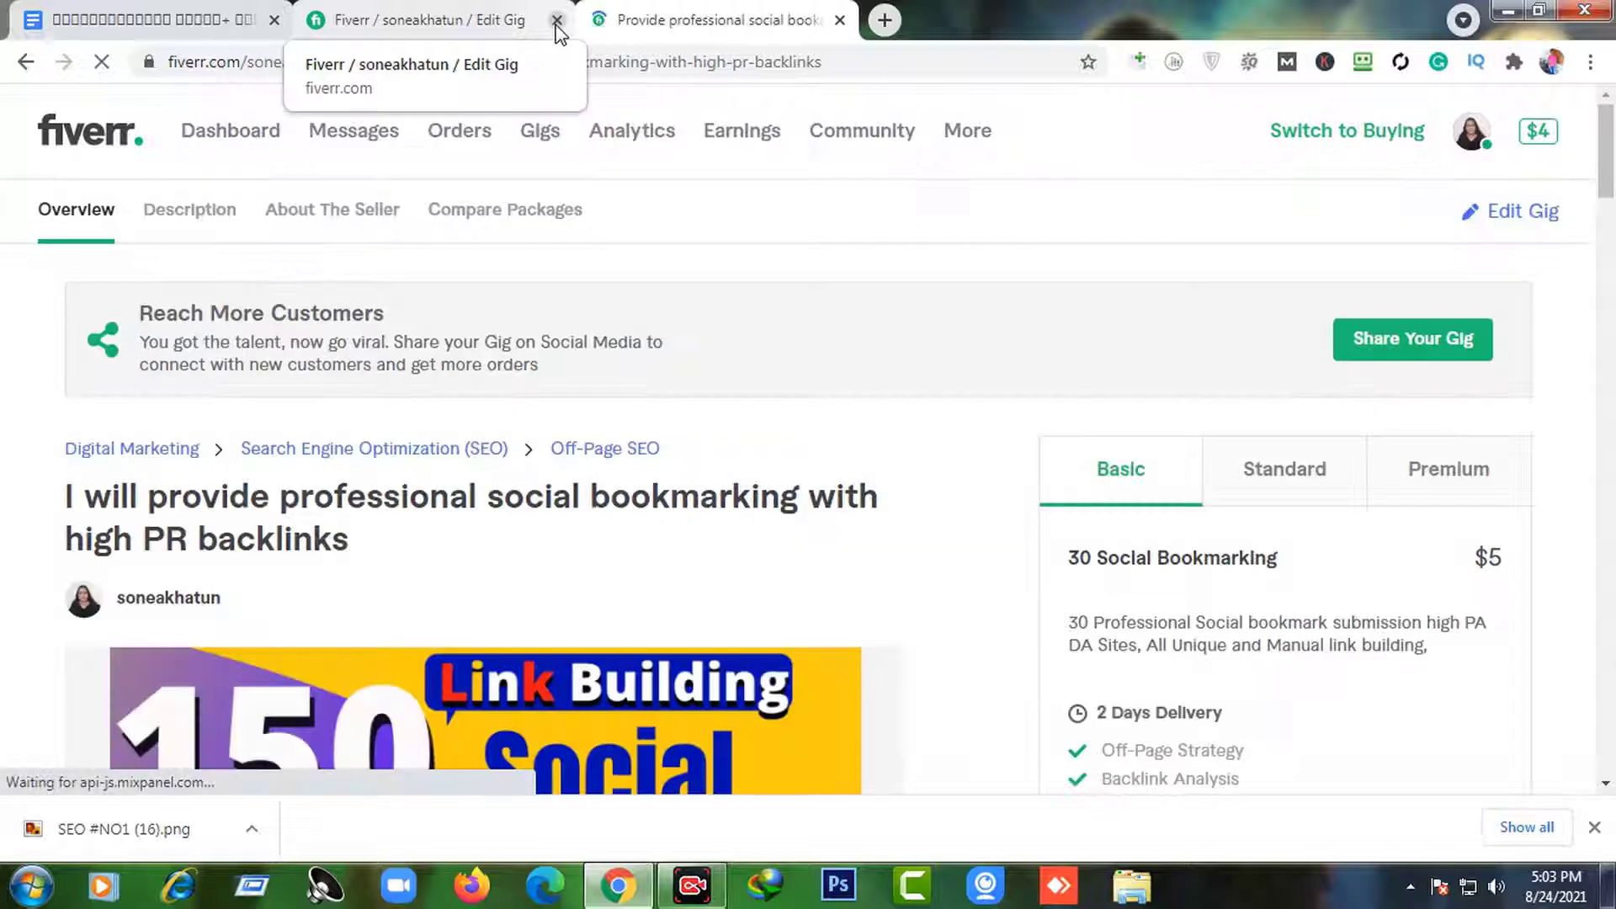
left_click(557, 19)
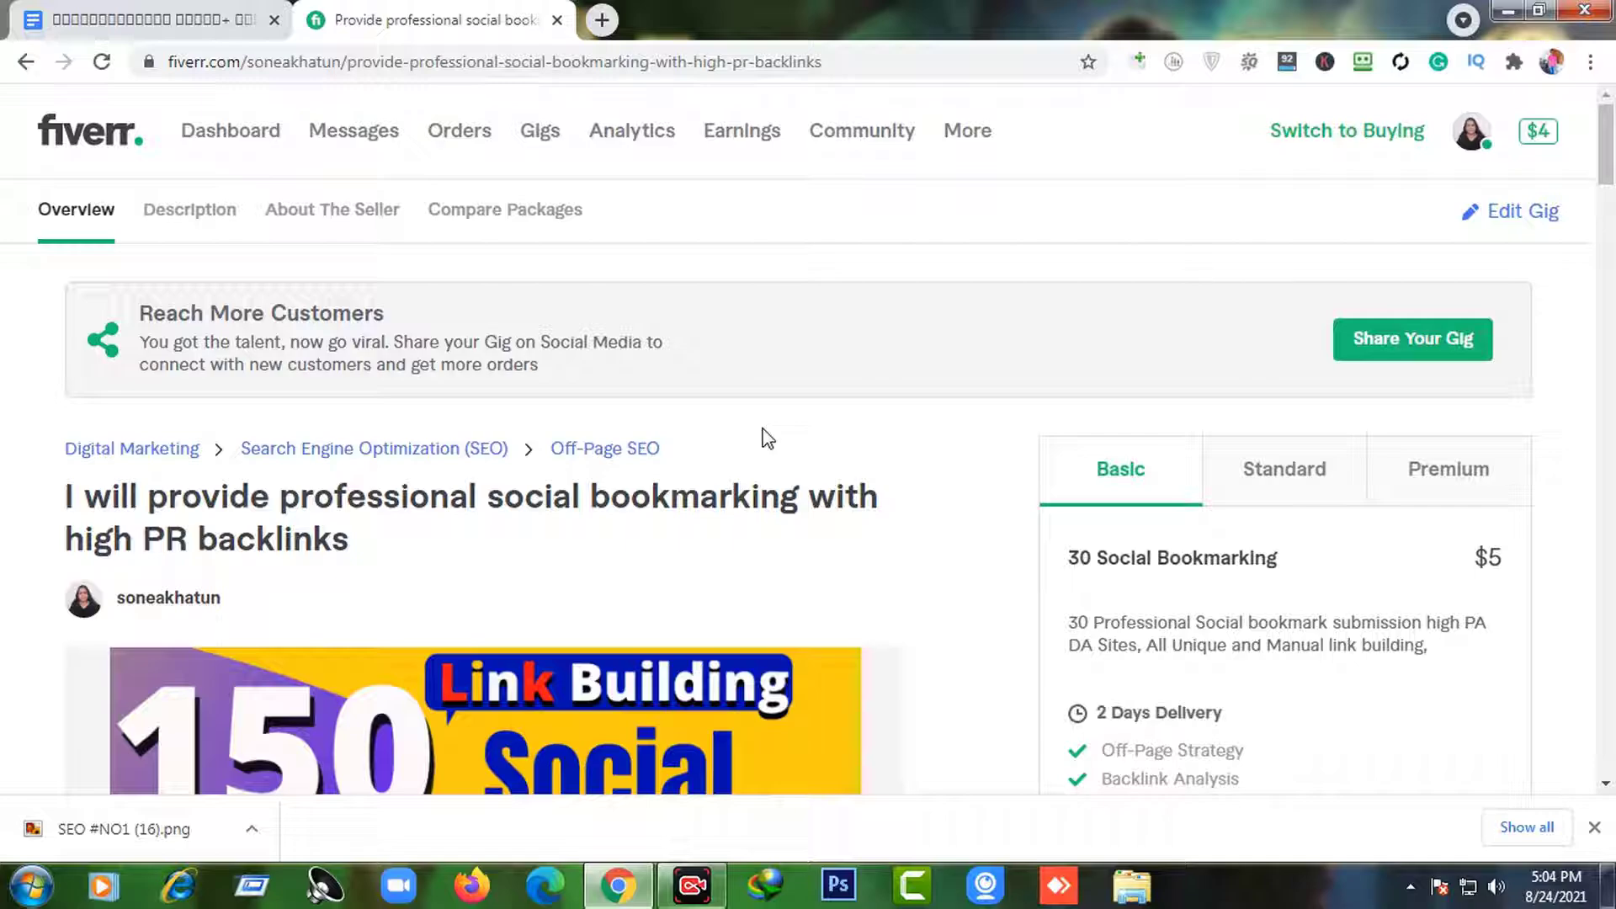
- Look over the updated gig page and check the social bookmarking gig in the list of active gigs
scroll(876, 494, "down", 2)
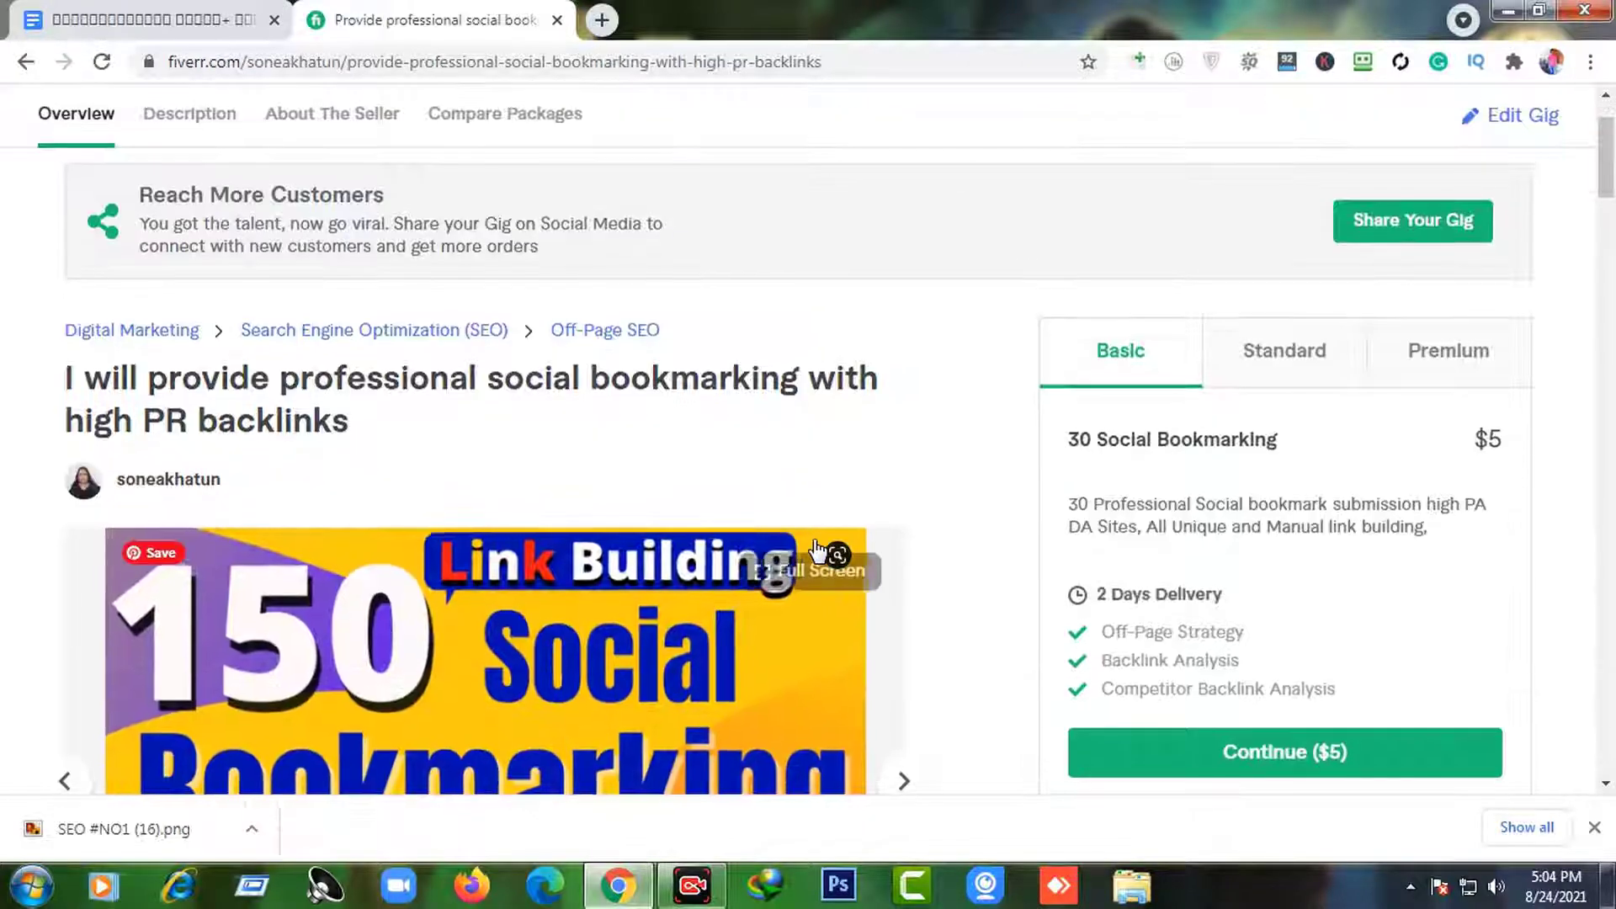
scroll(648, 373, "up", 2)
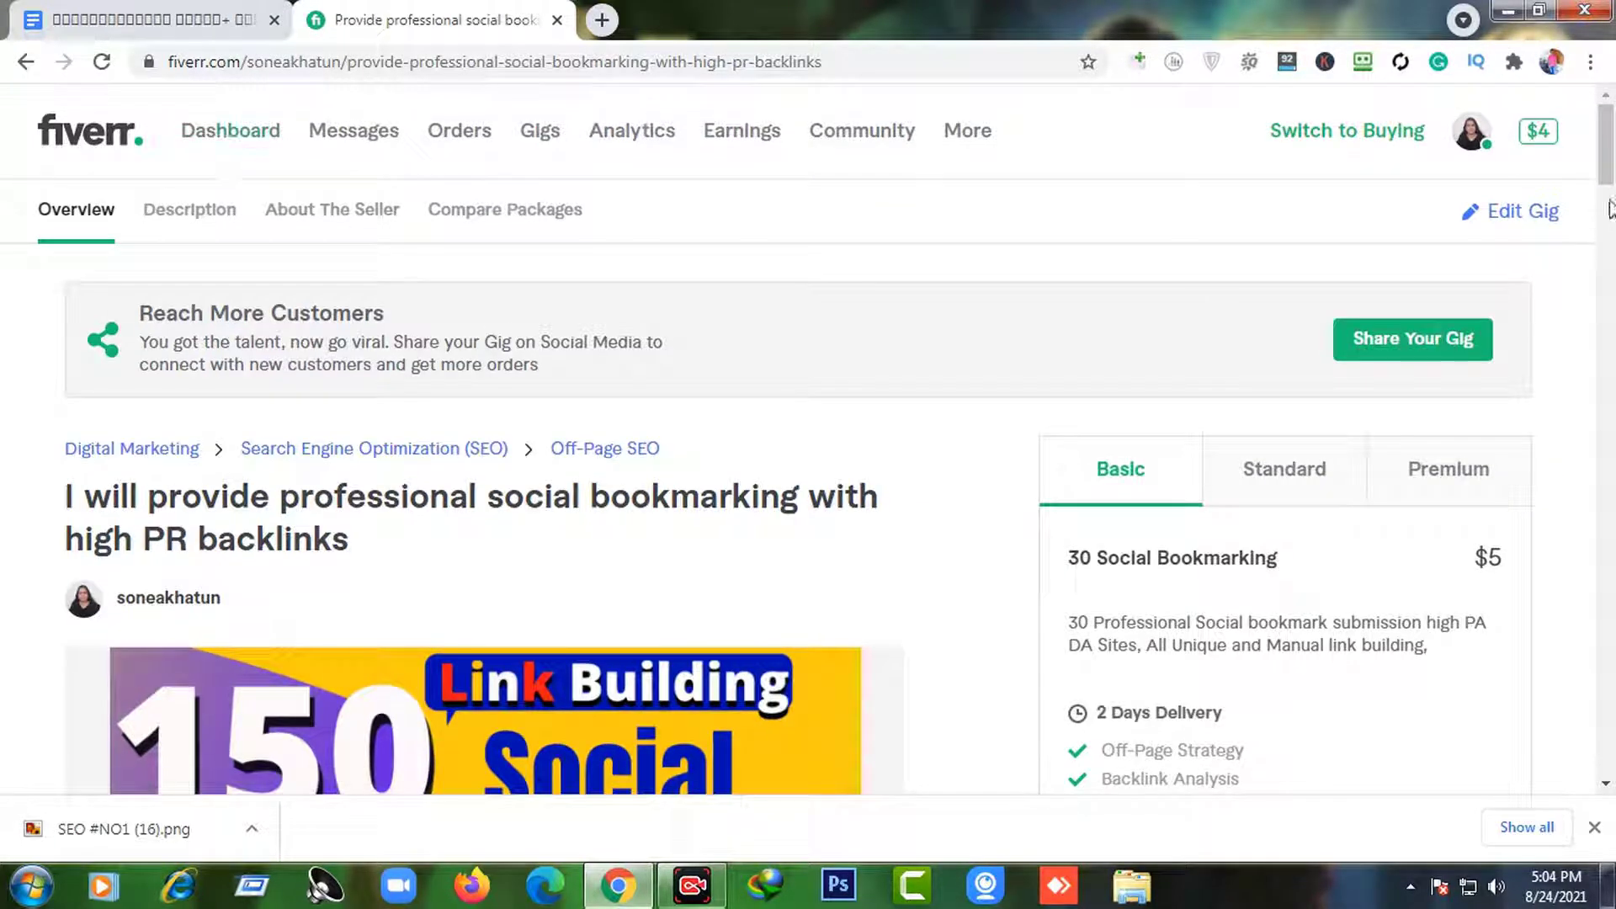
left_click(1470, 132)
left_click(1357, 187)
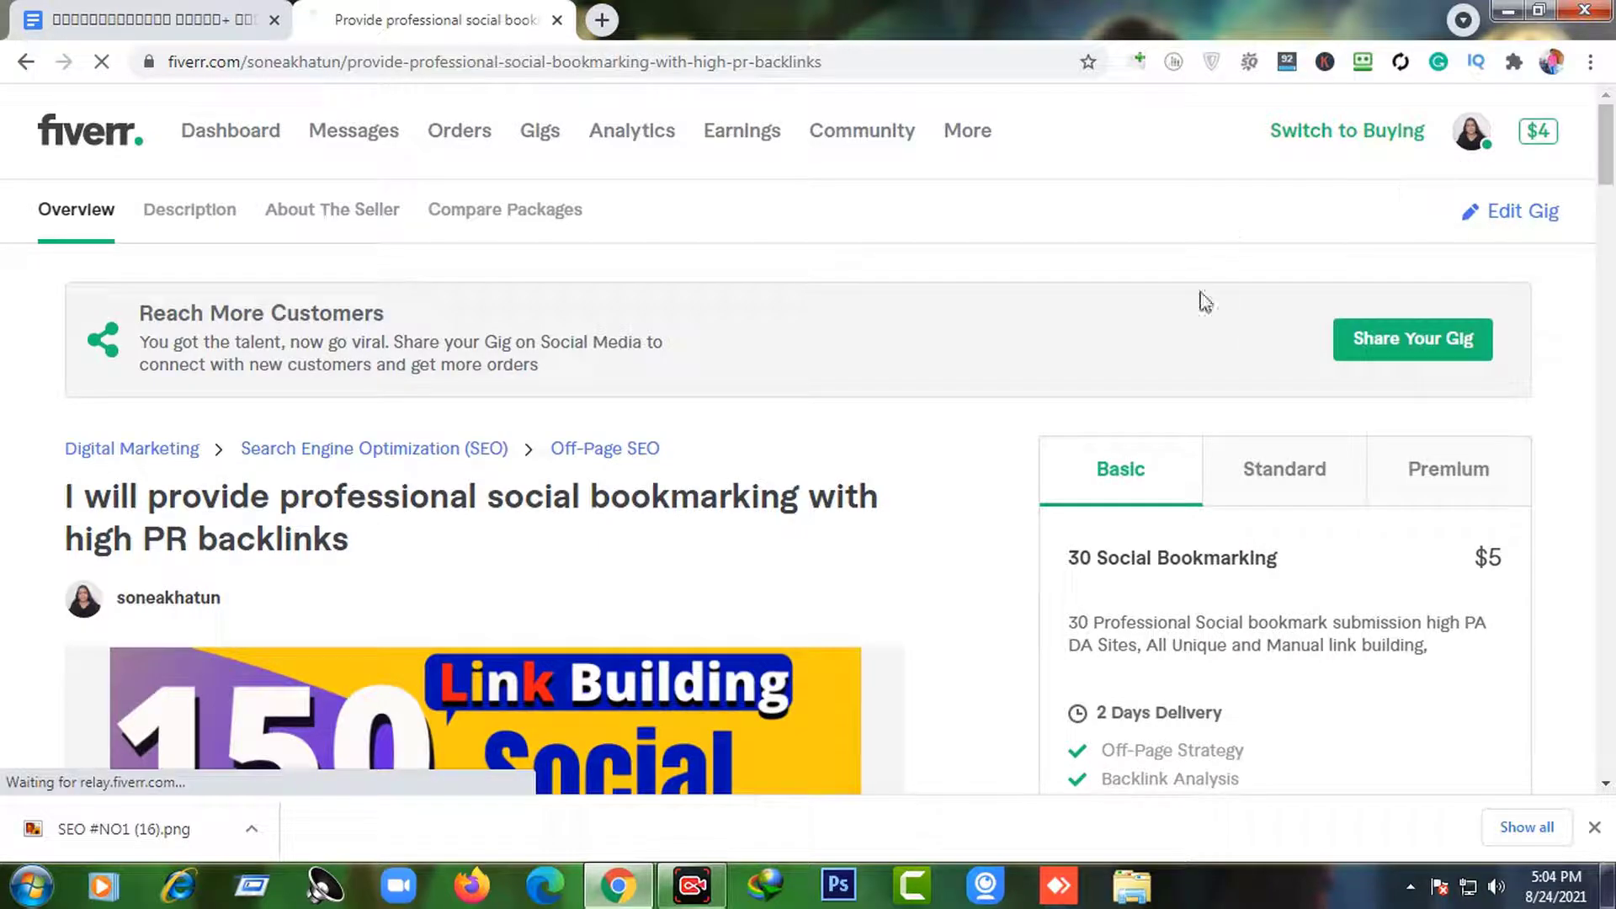
left_click(547, 133)
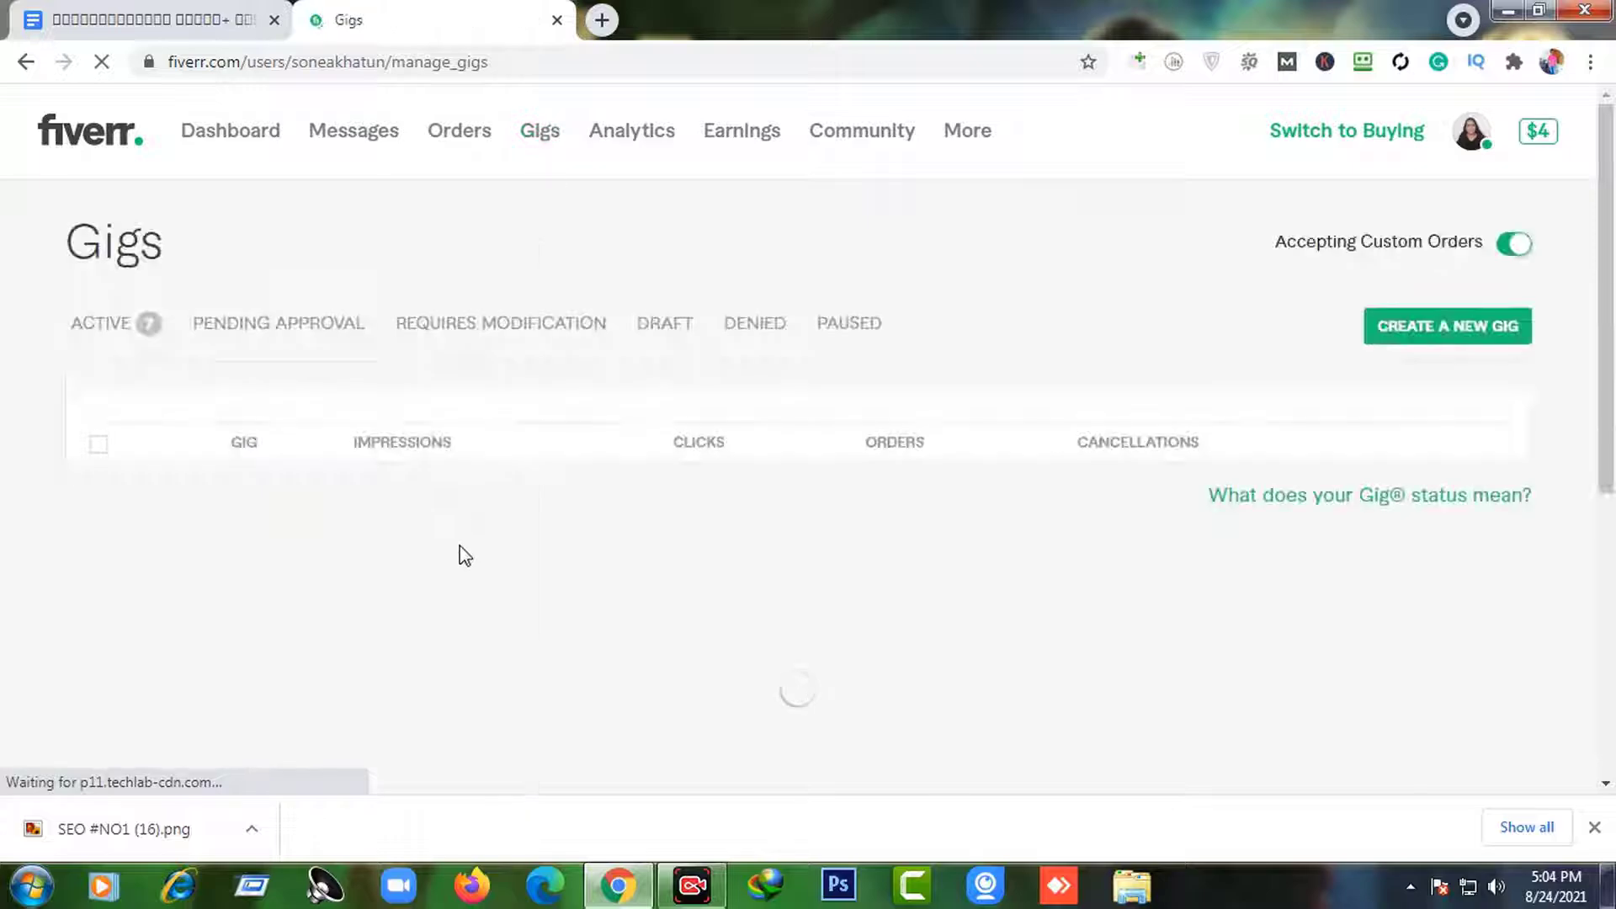
scroll(253, 454, "down", 1)
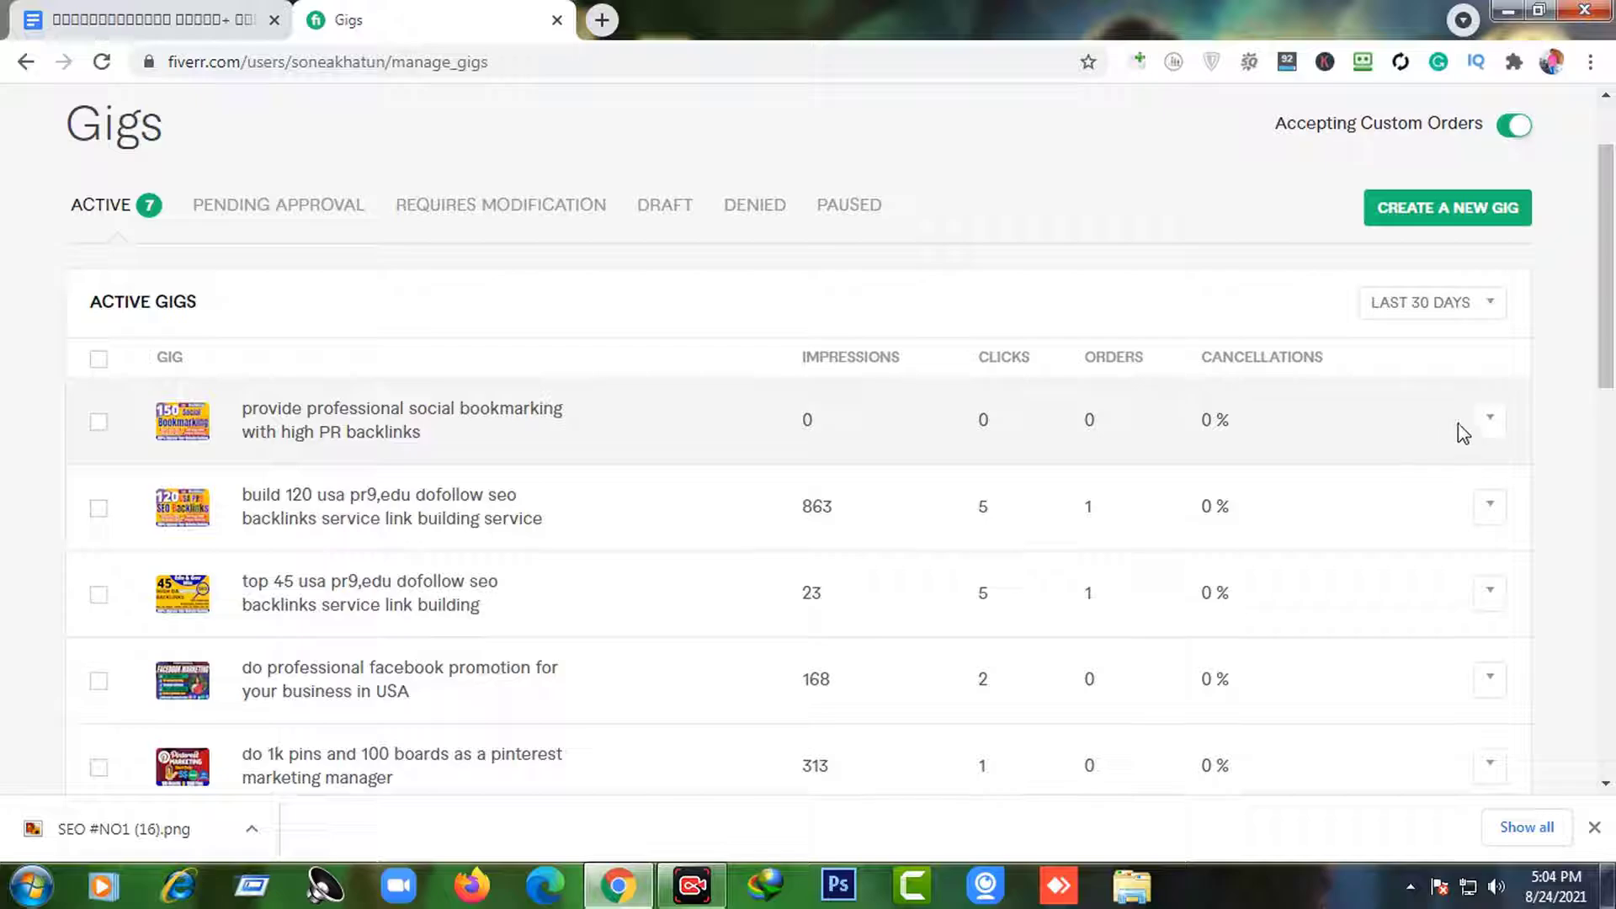
- Delete the "provide professional social bookmarking with high PR backlinks" gig, confirm the deletion, and return to the list of active gigs
left_click(1499, 436)
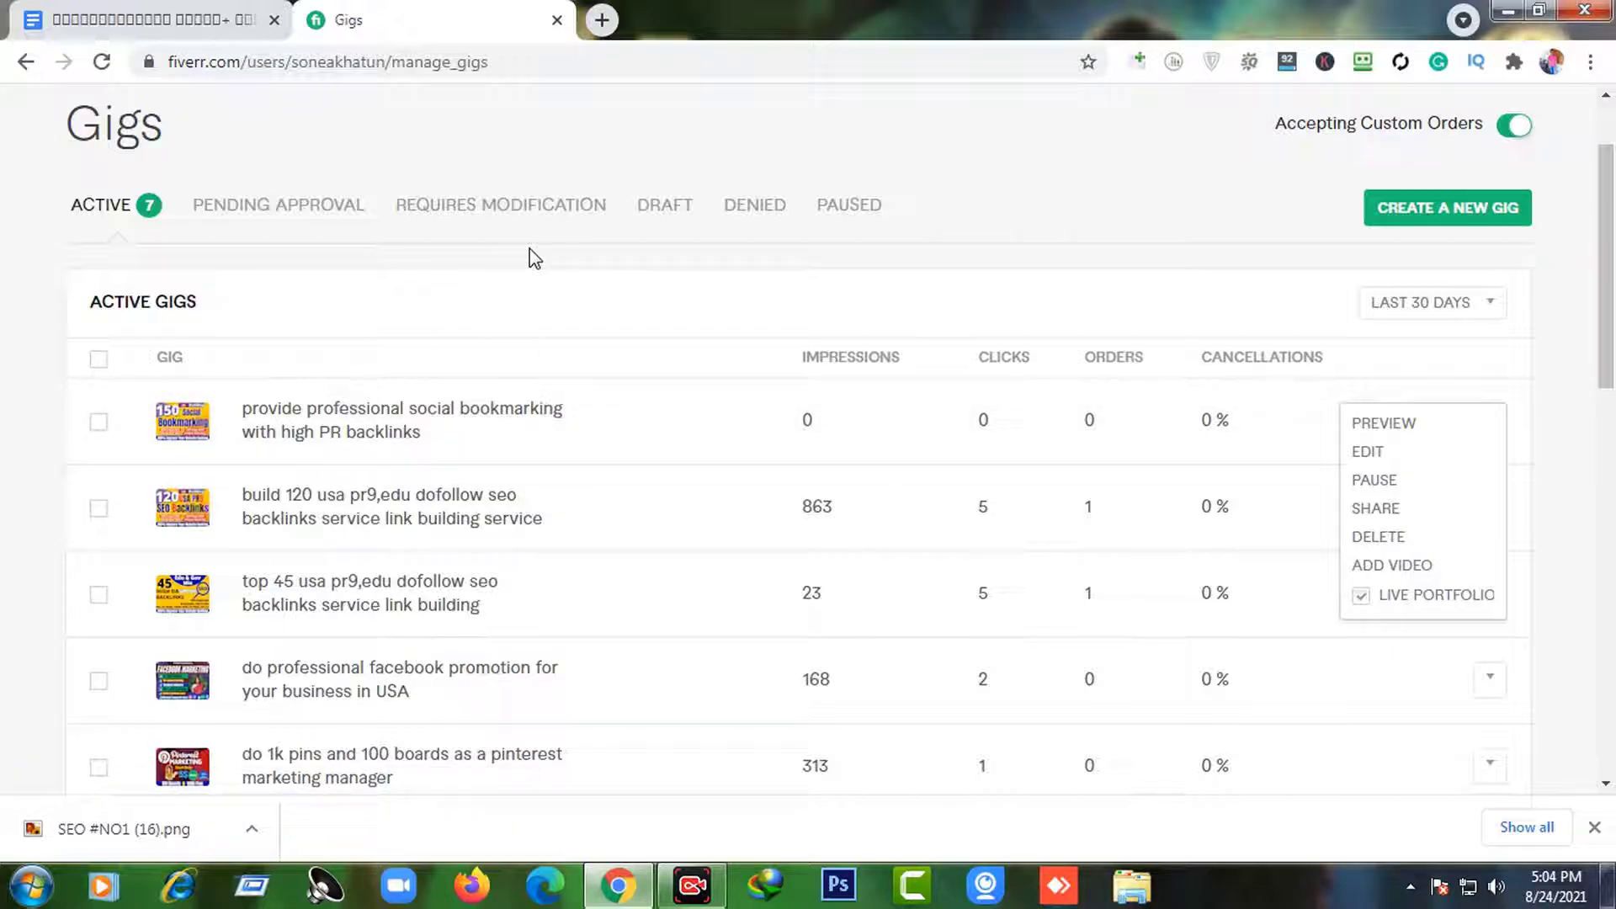
left_click(999, 210)
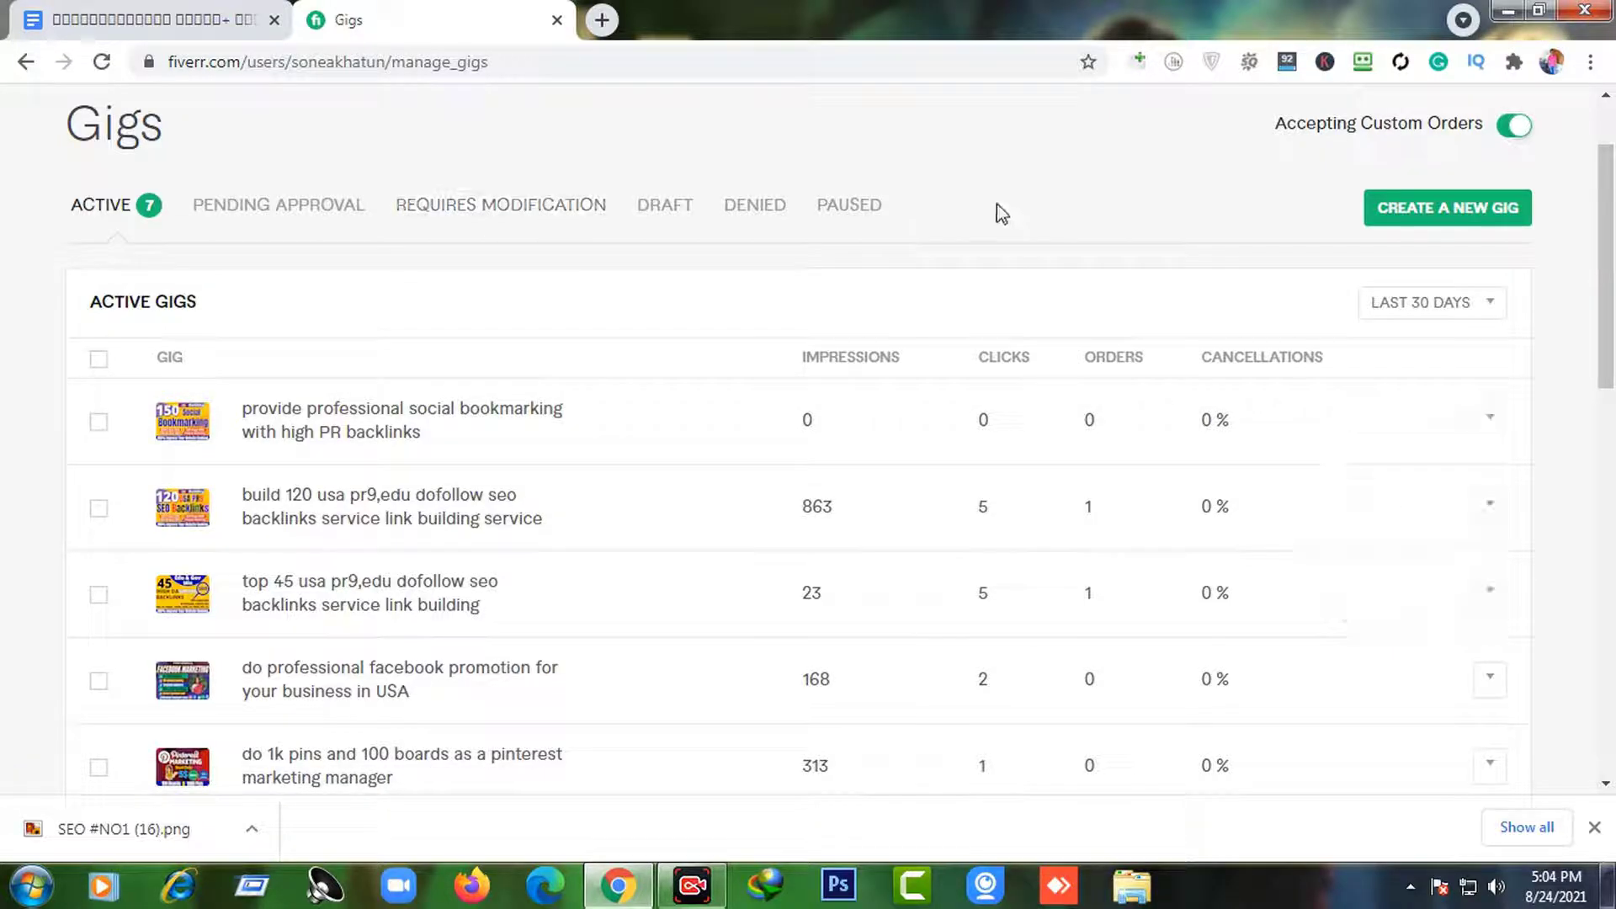
scroll(511, 206, "up", 2)
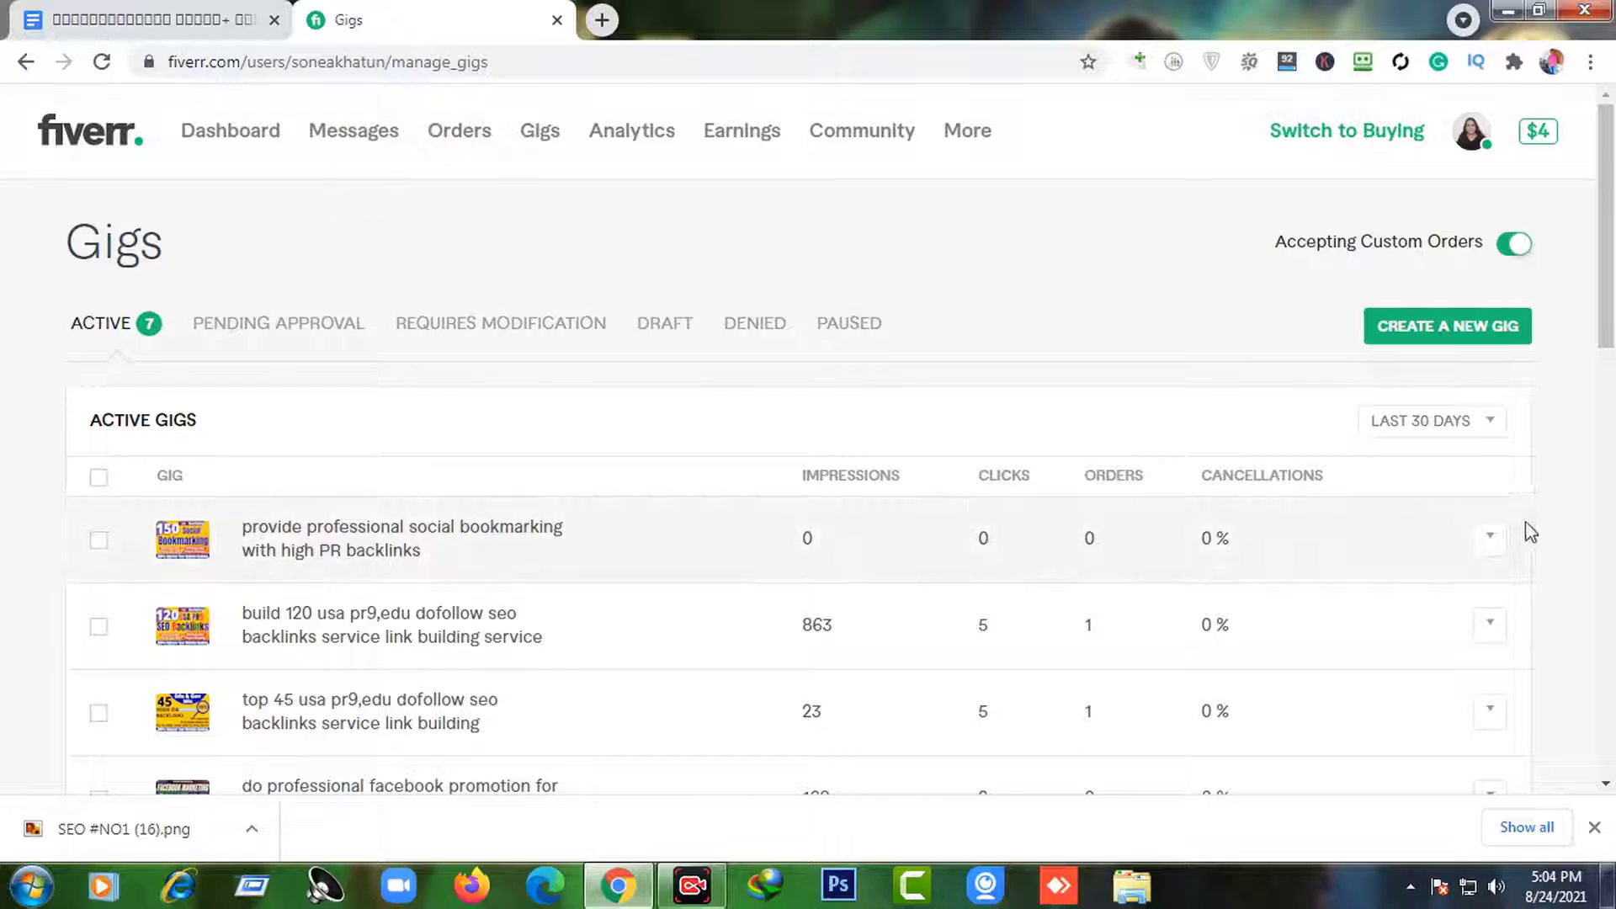
left_click(1488, 543)
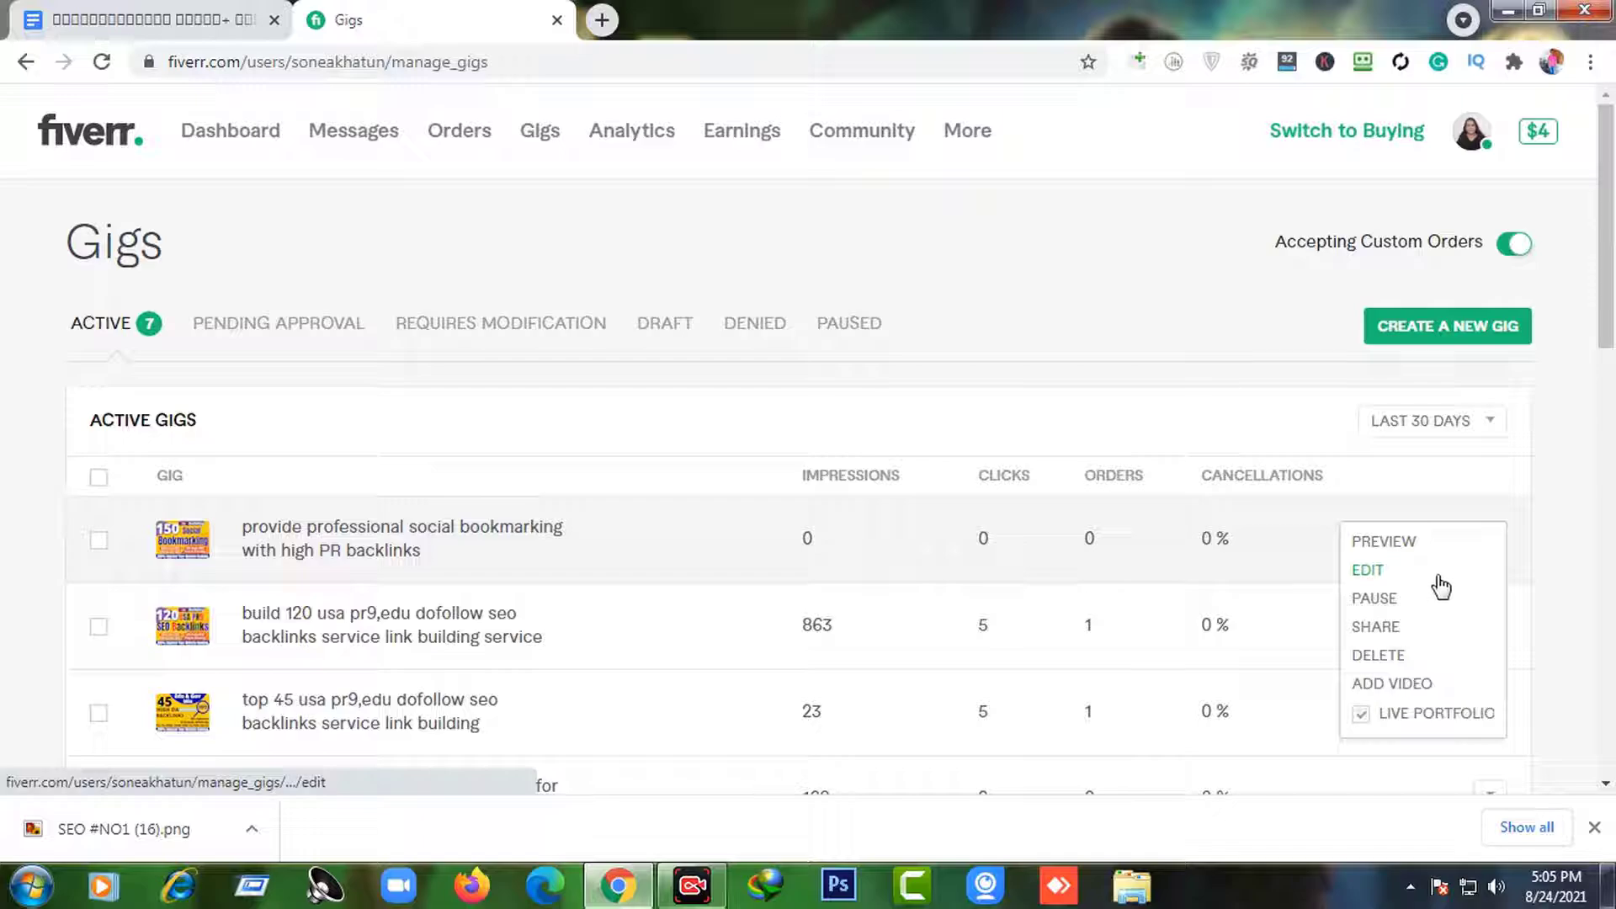
left_click(1420, 665)
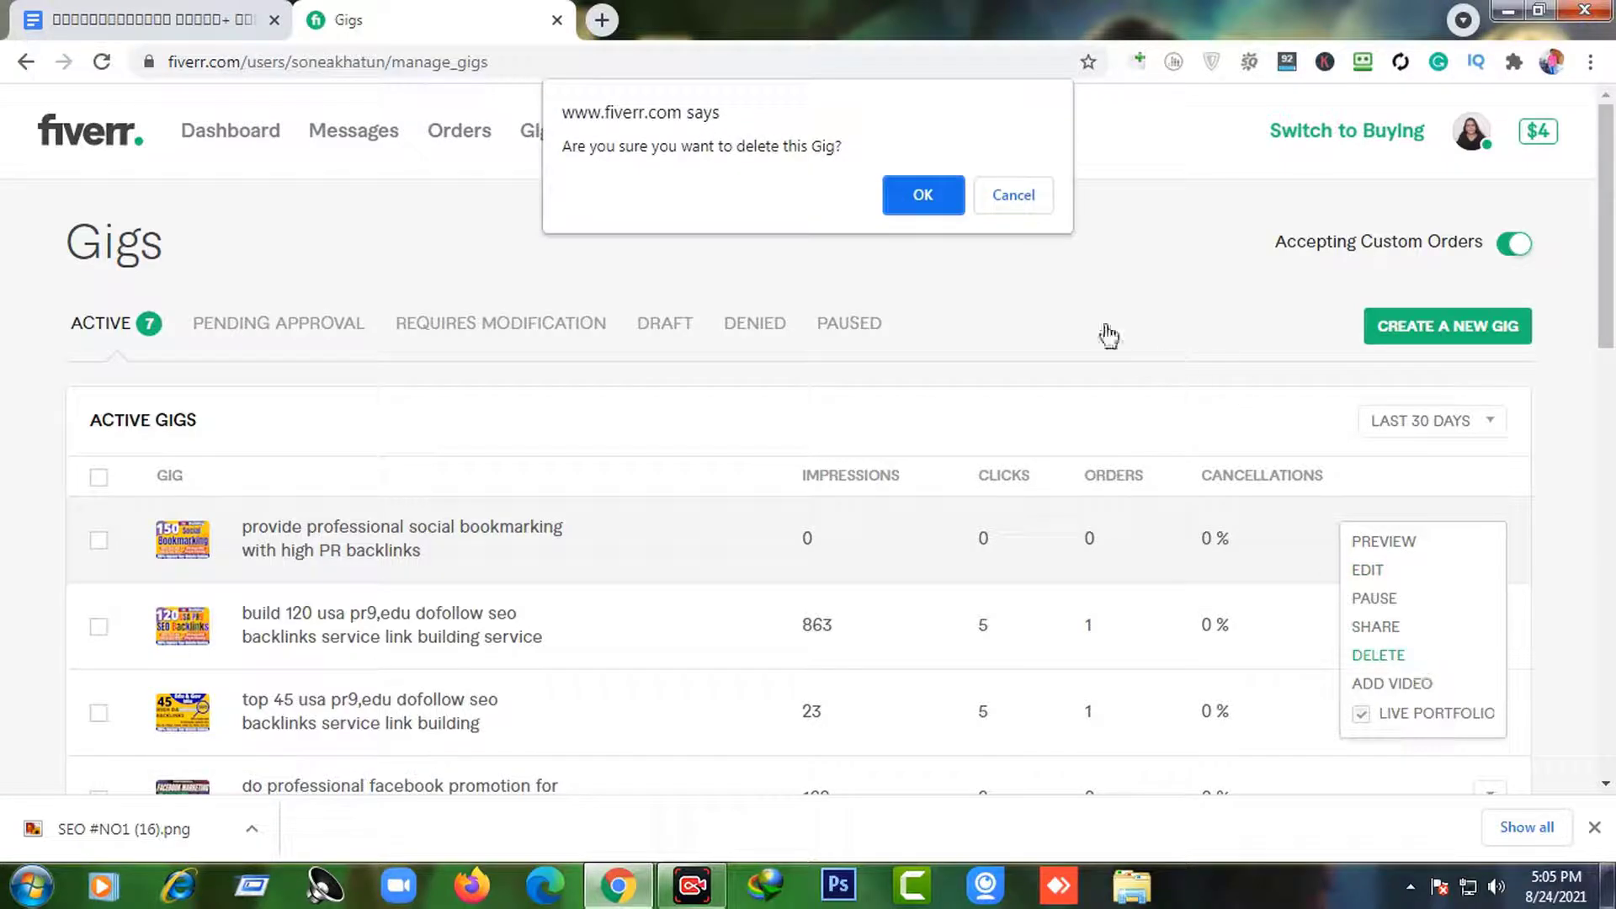
left_click(922, 194)
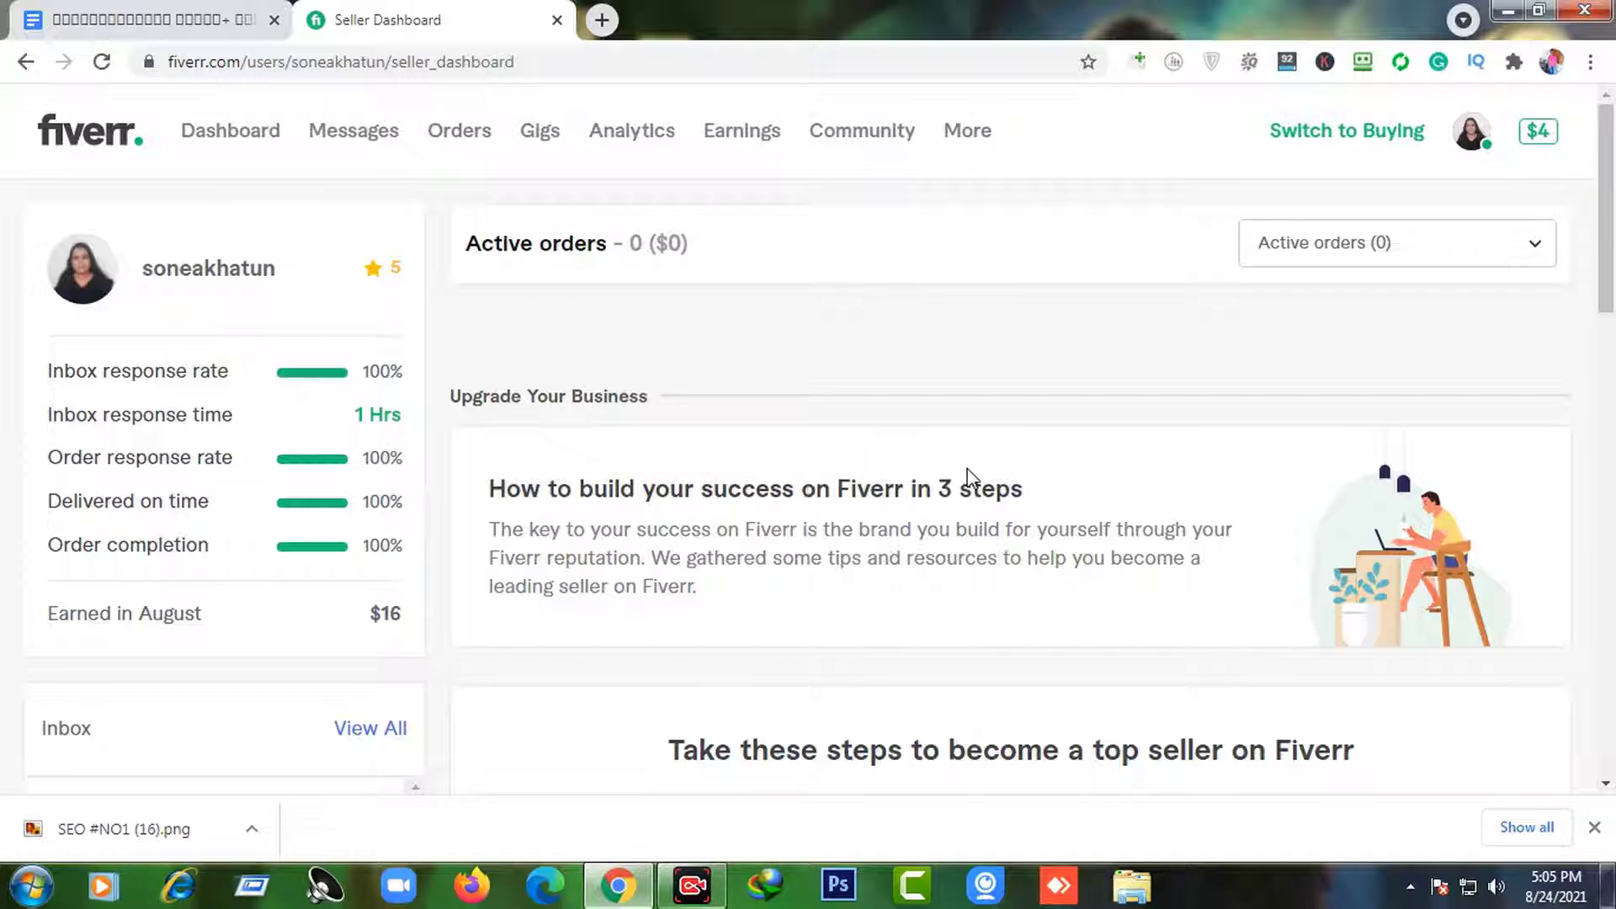
left_click(543, 143)
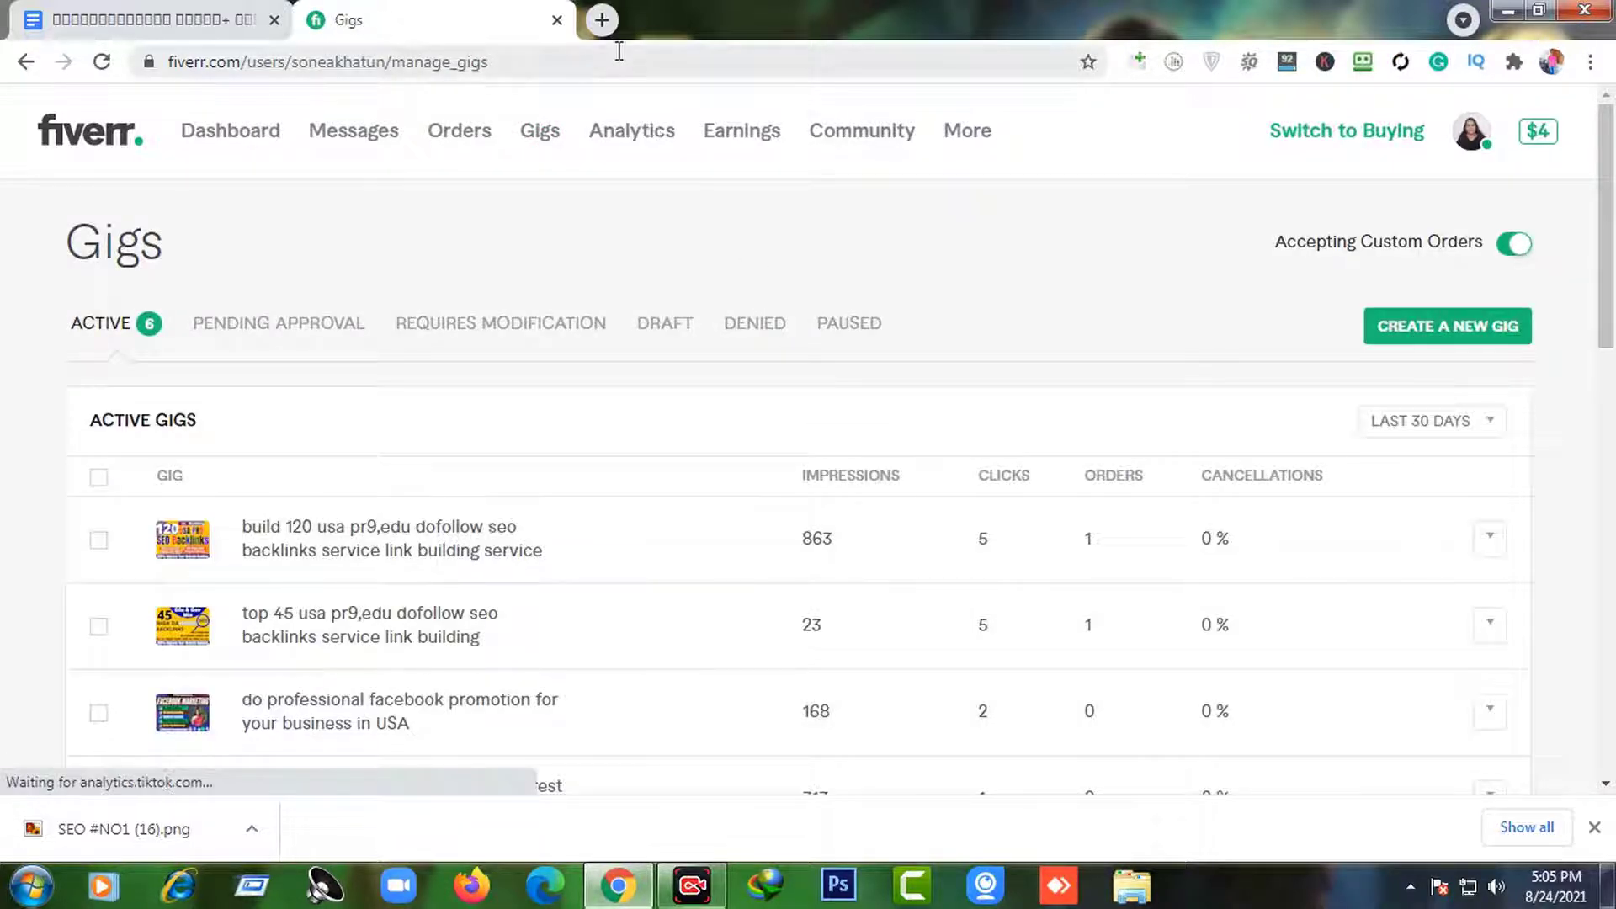
- Open YouTube in a new browser tab, search for the freelancing tutor's channel by name, and open its channel page
left_click(602, 19)
left_click(245, 102)
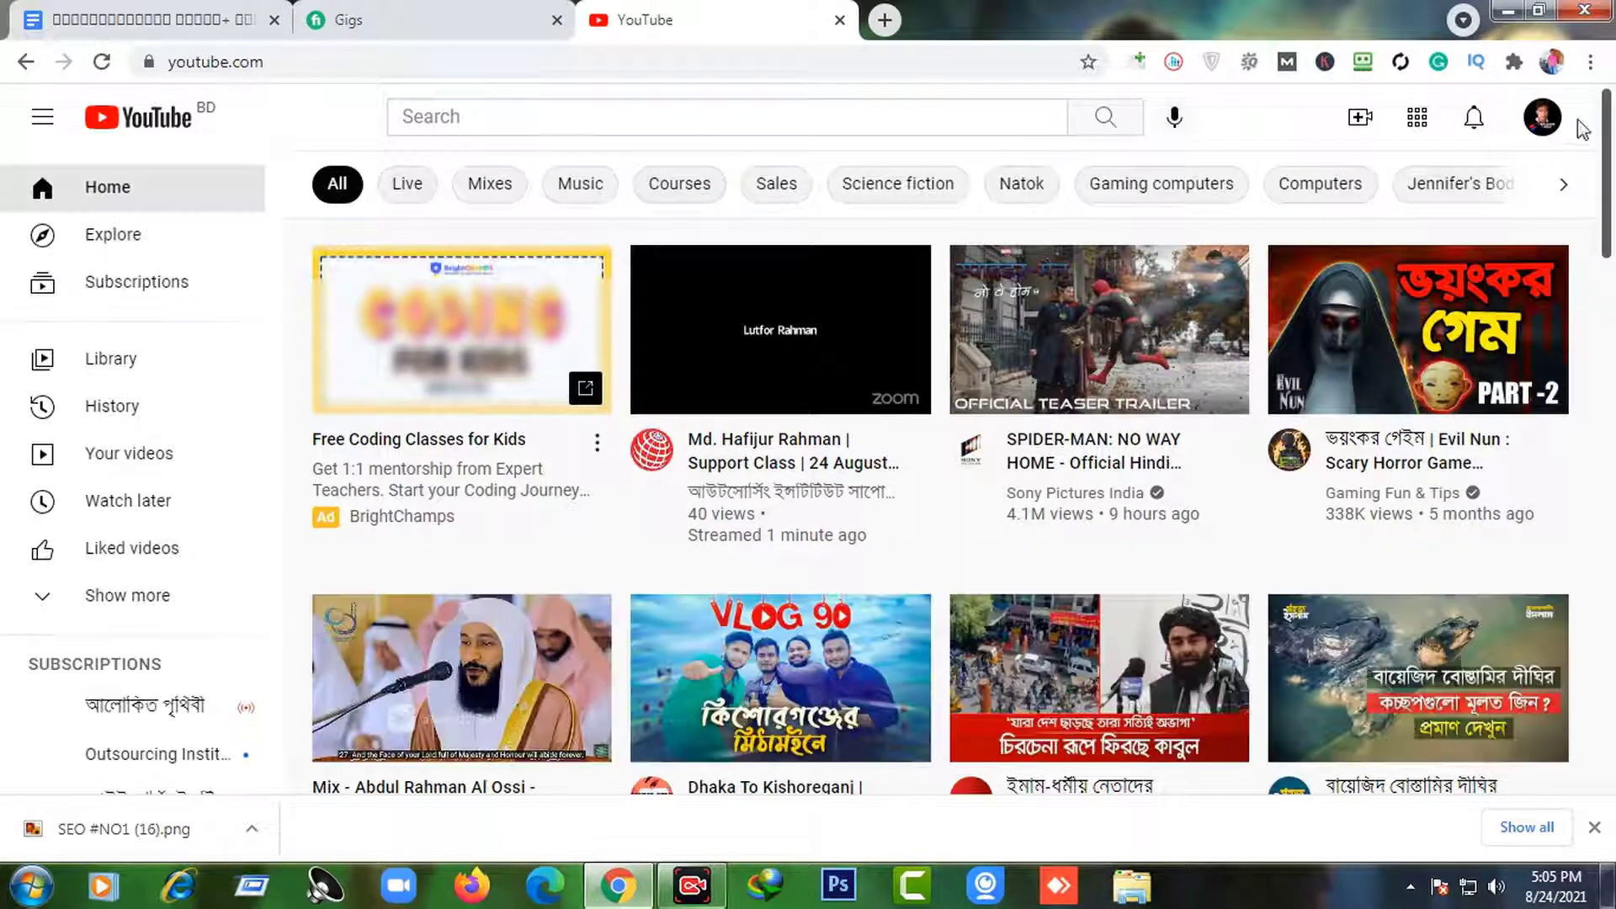
left_click(1557, 125)
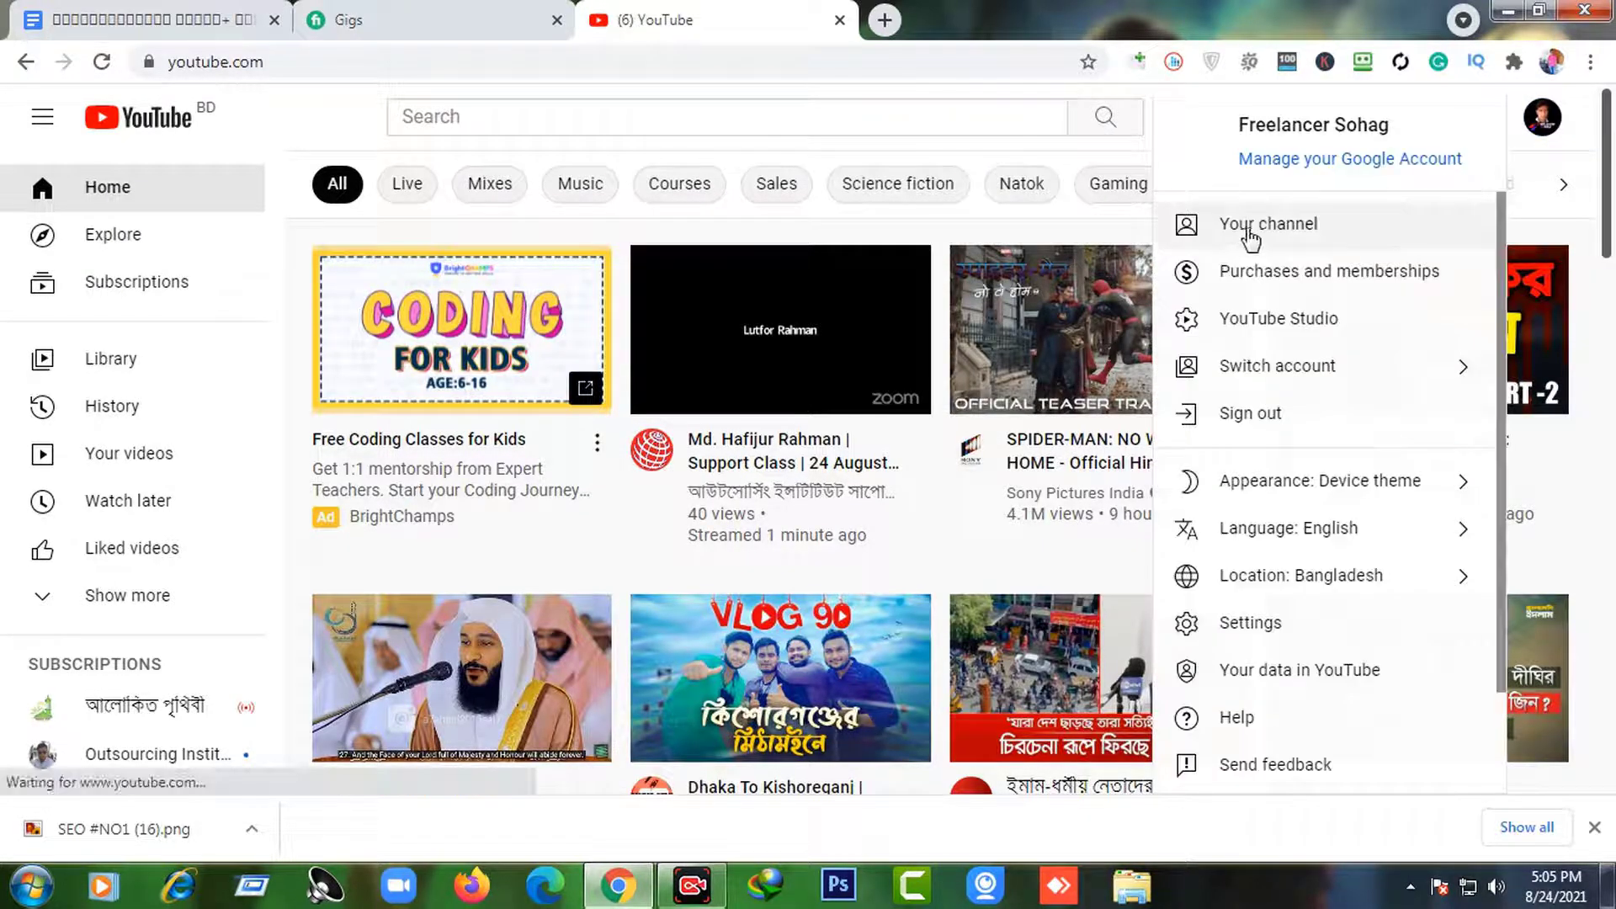
left_click(739, 116)
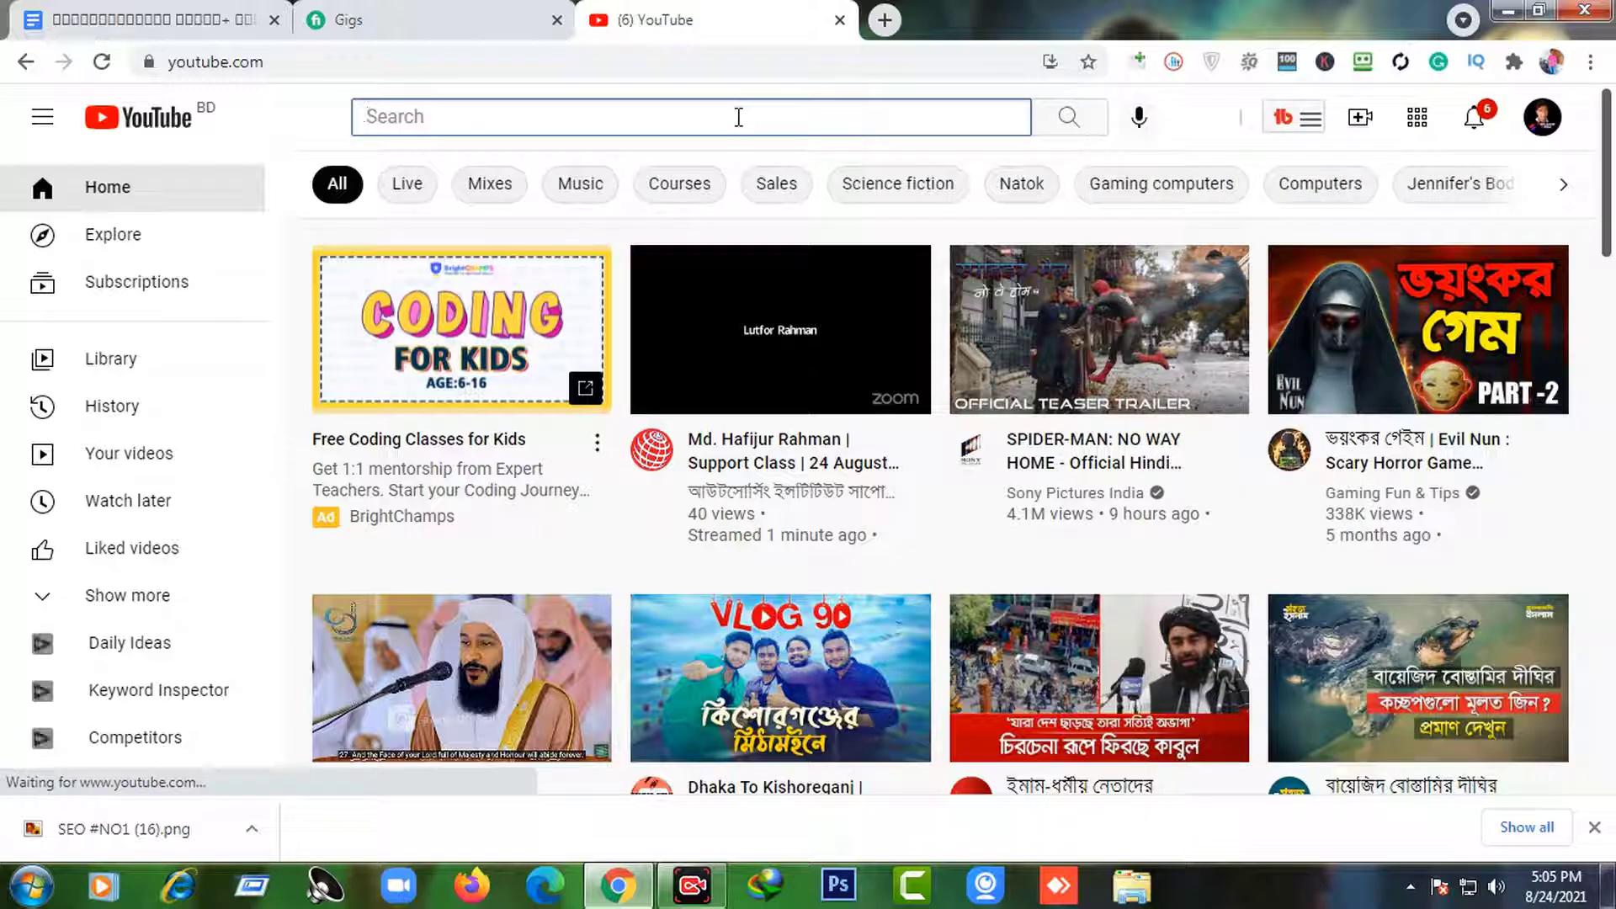
type("Freelancer")
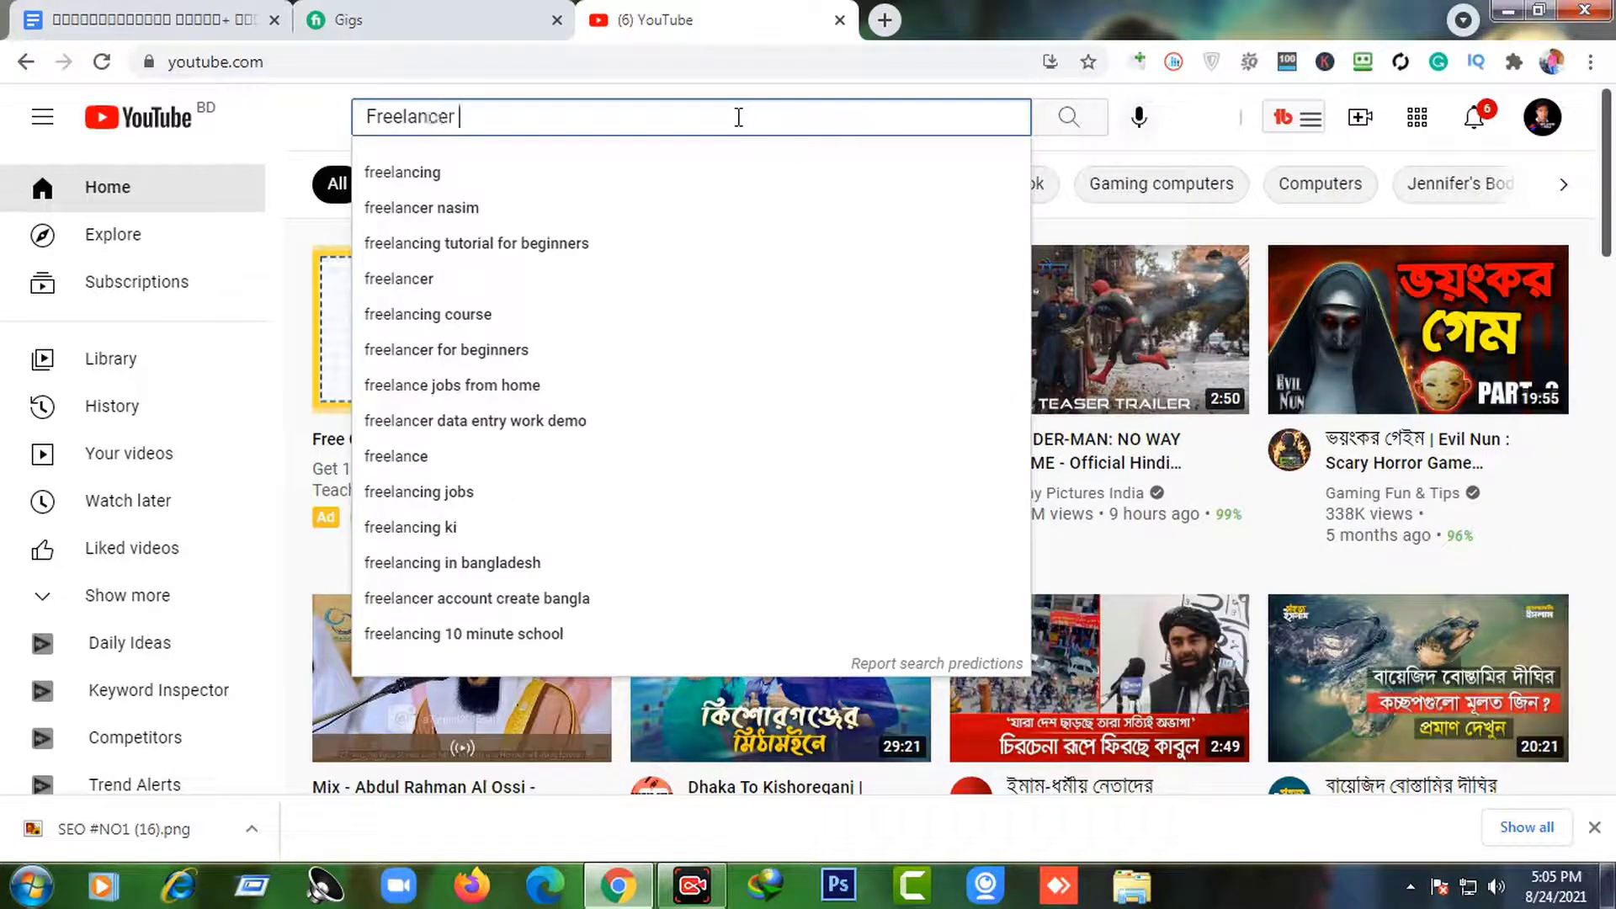
type("Sohgs")
key("BackSpace")
key("BackSpace")
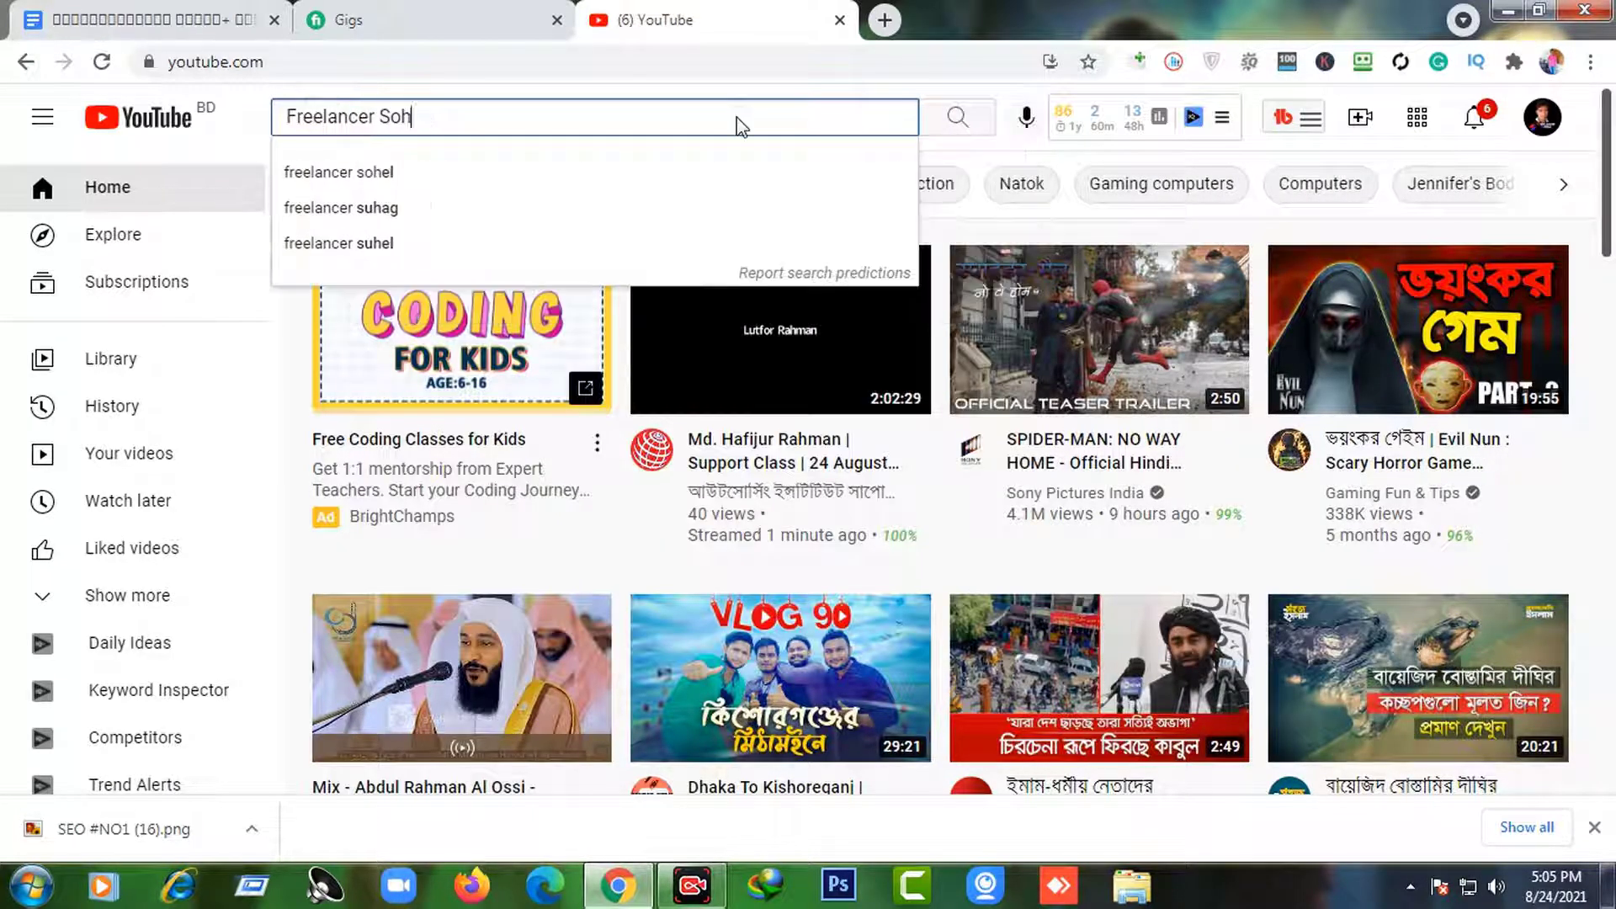
type("ag")
key("Return")
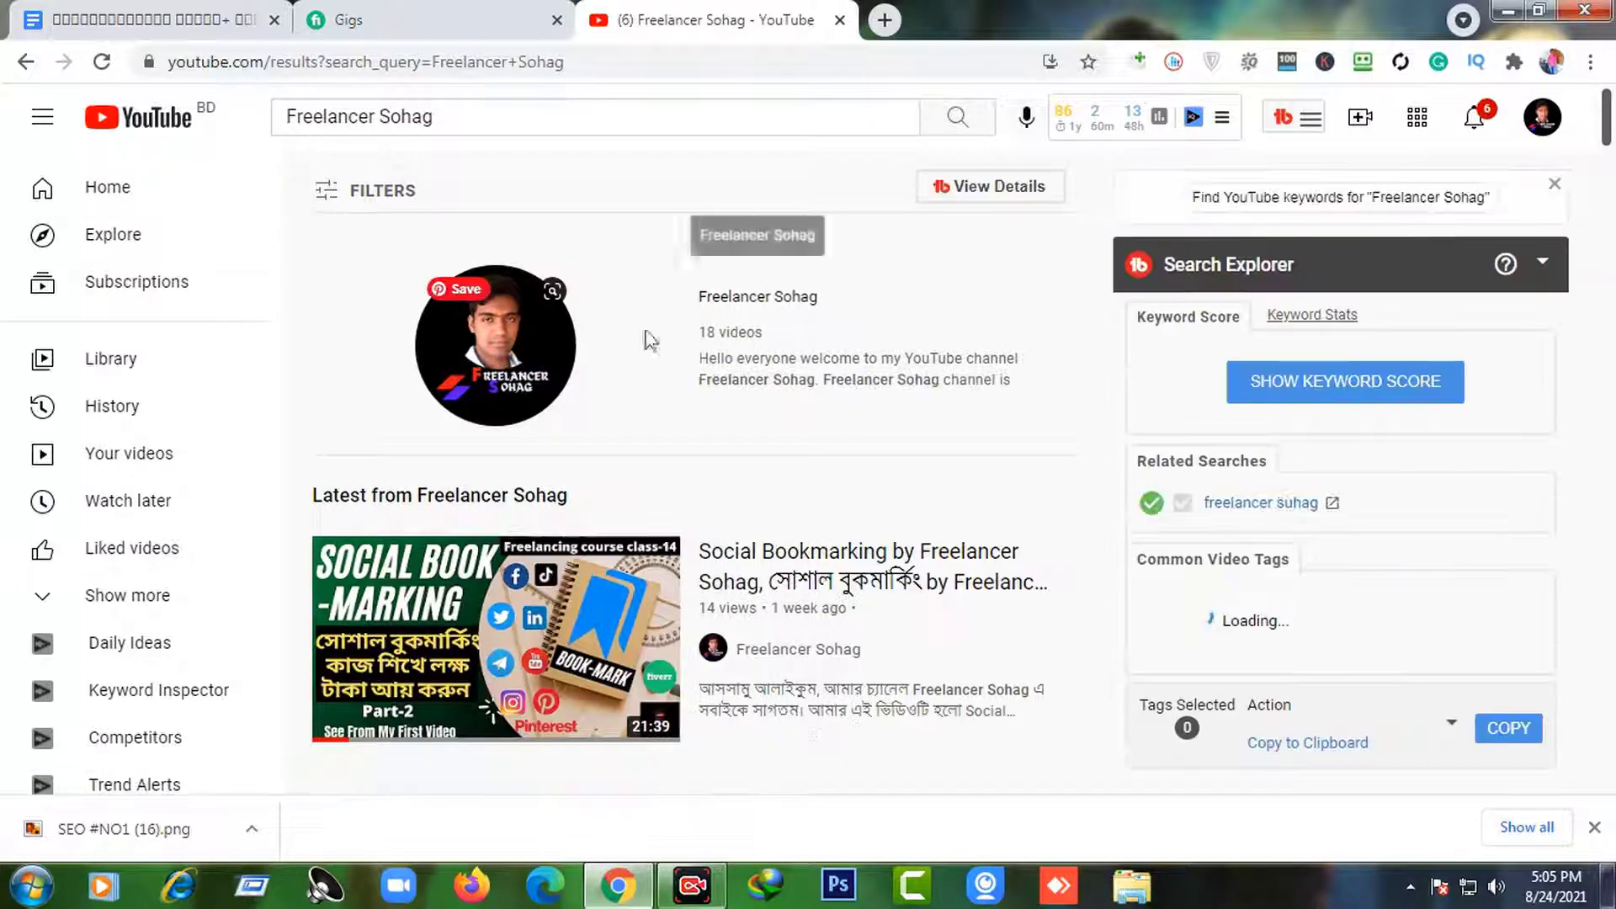
left_click(753, 299)
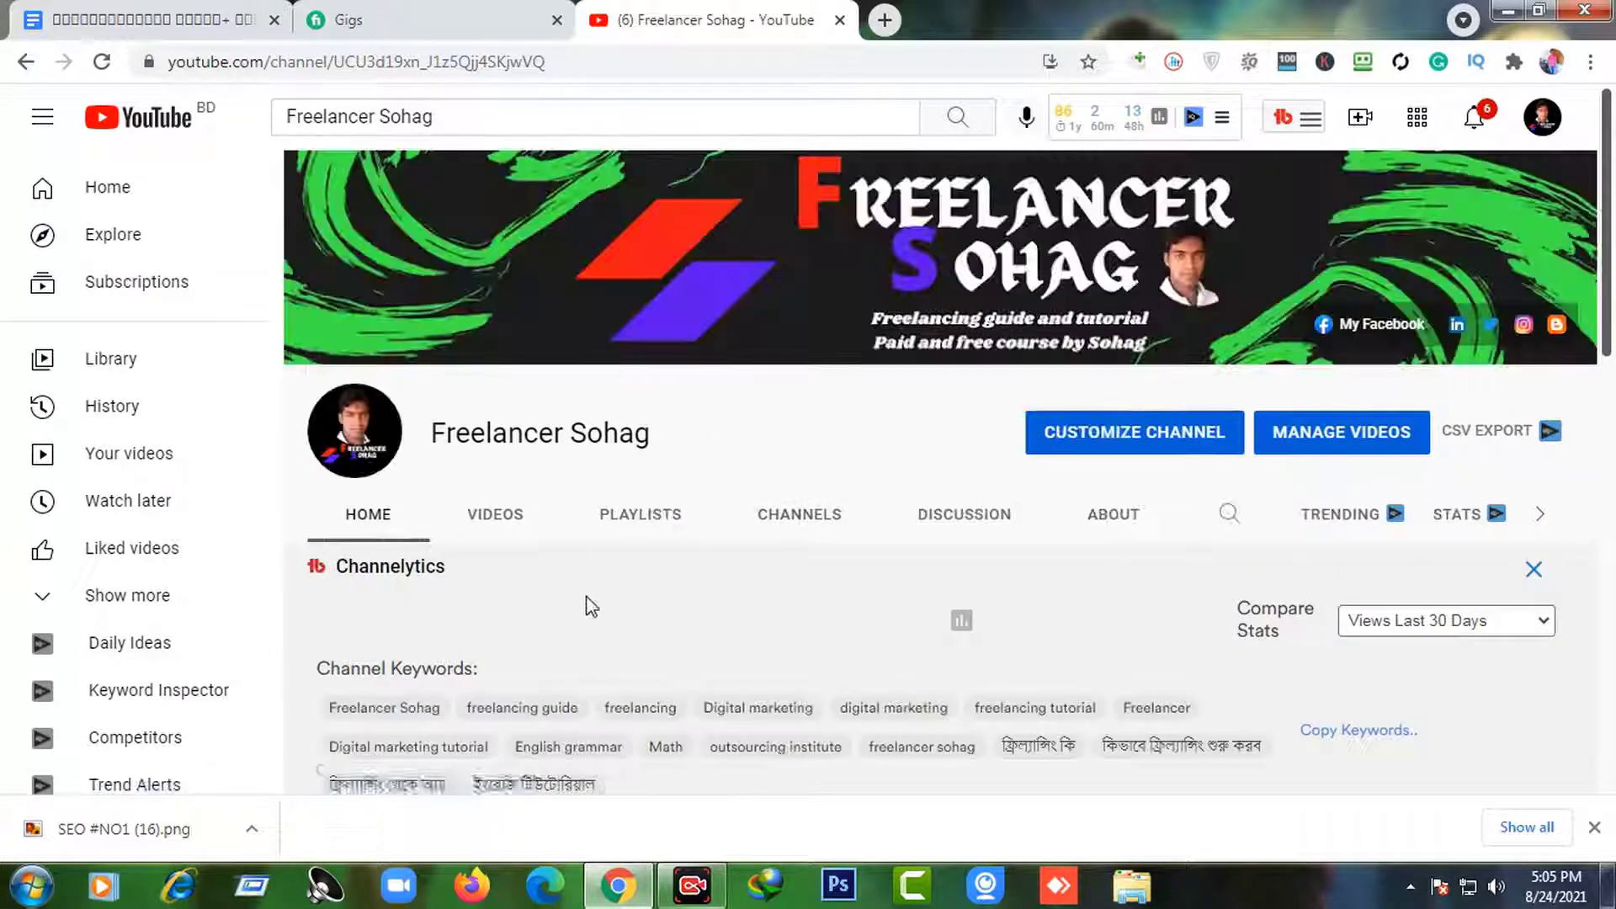
- View the channel's playlists, open "Fiverr tips and all terms", pause its first video, and return to the playlists without the mini player
left_click(646, 398)
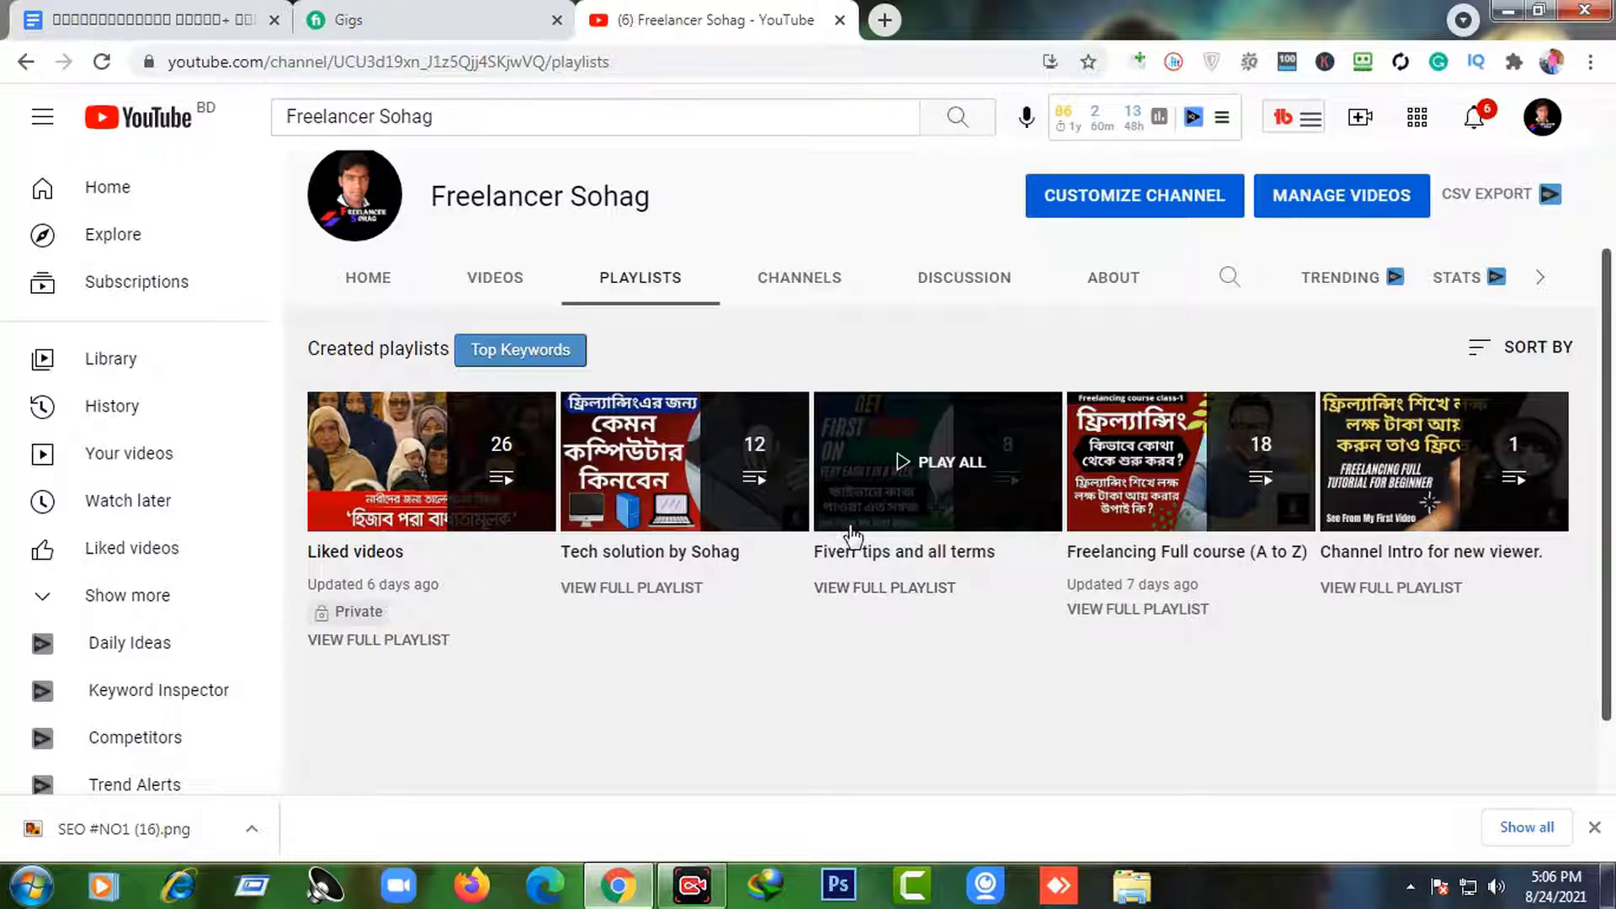
left_click(941, 505)
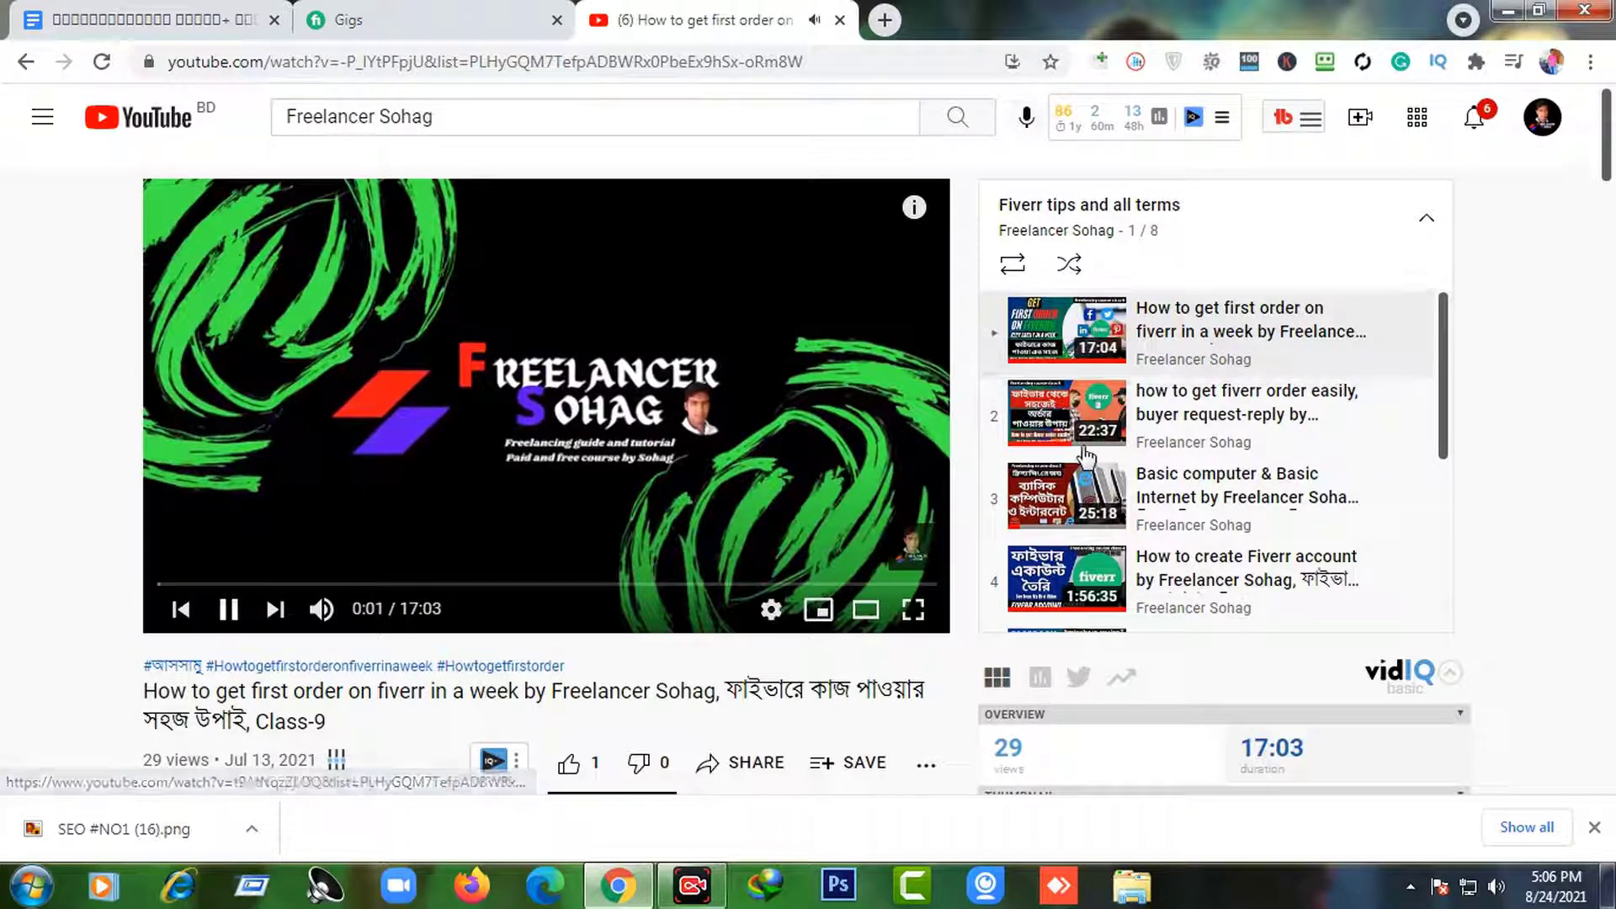
left_click(238, 613)
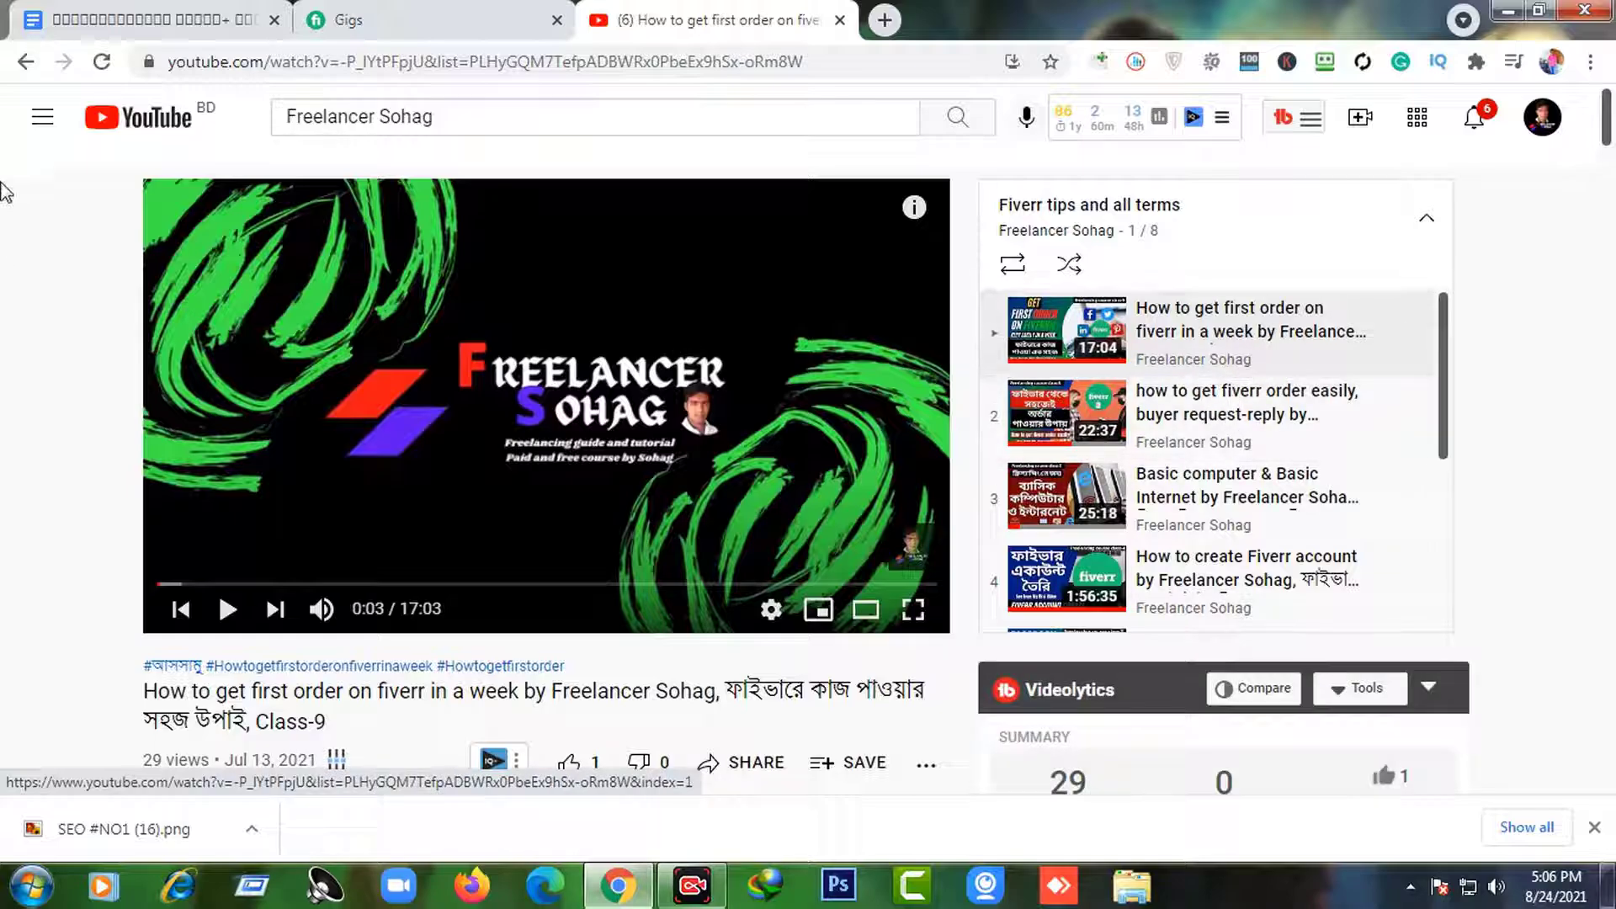
left_click(27, 62)
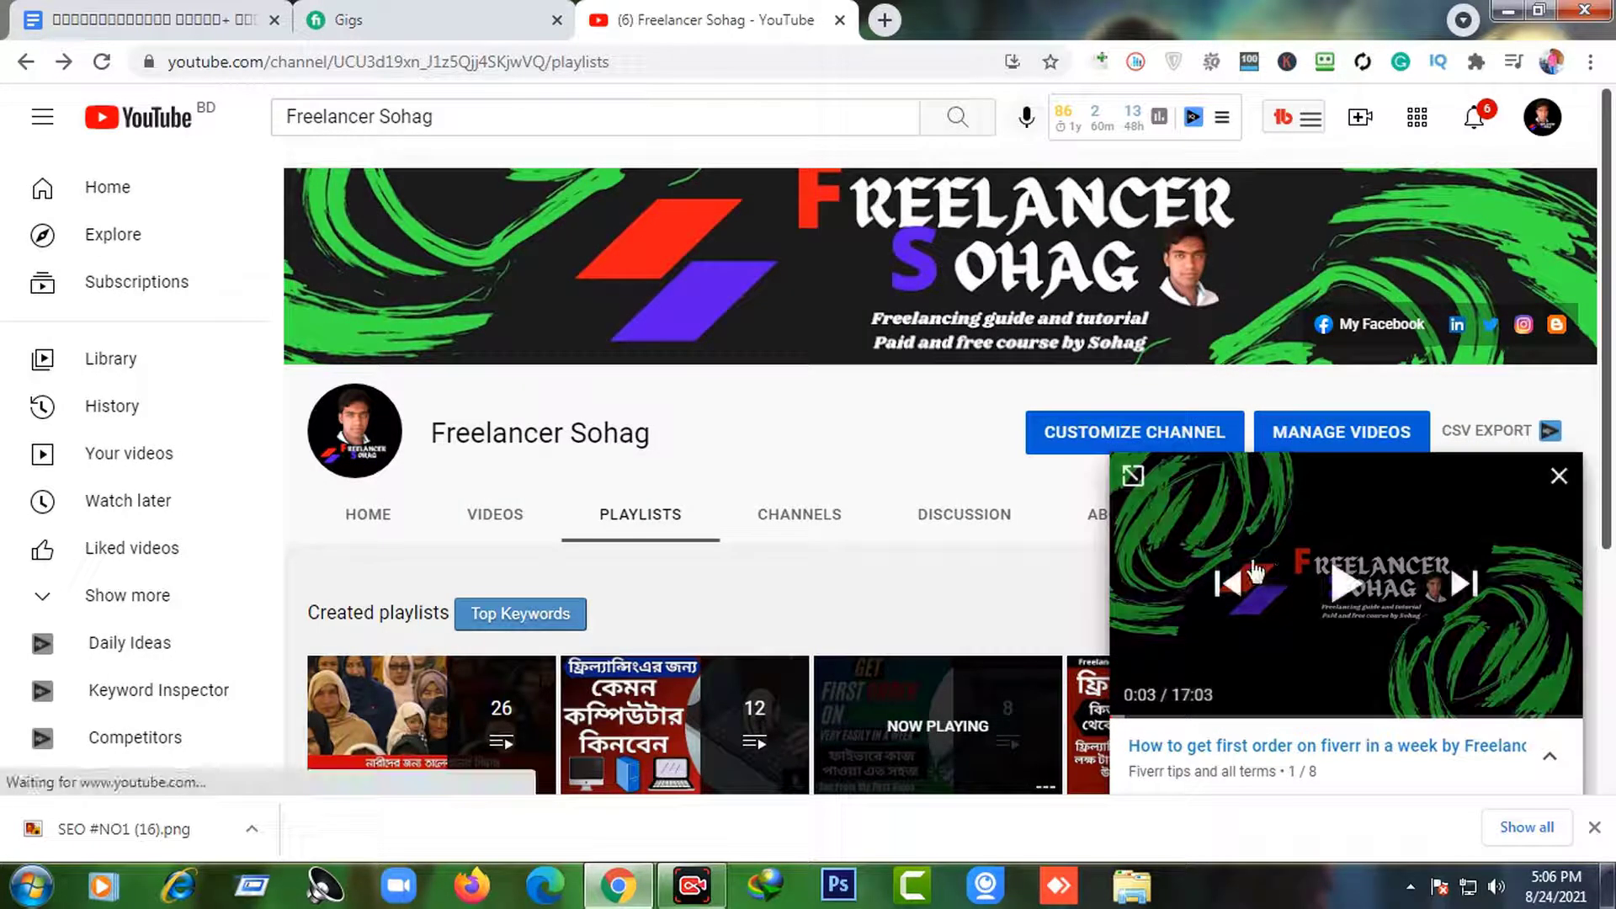
left_click(1560, 477)
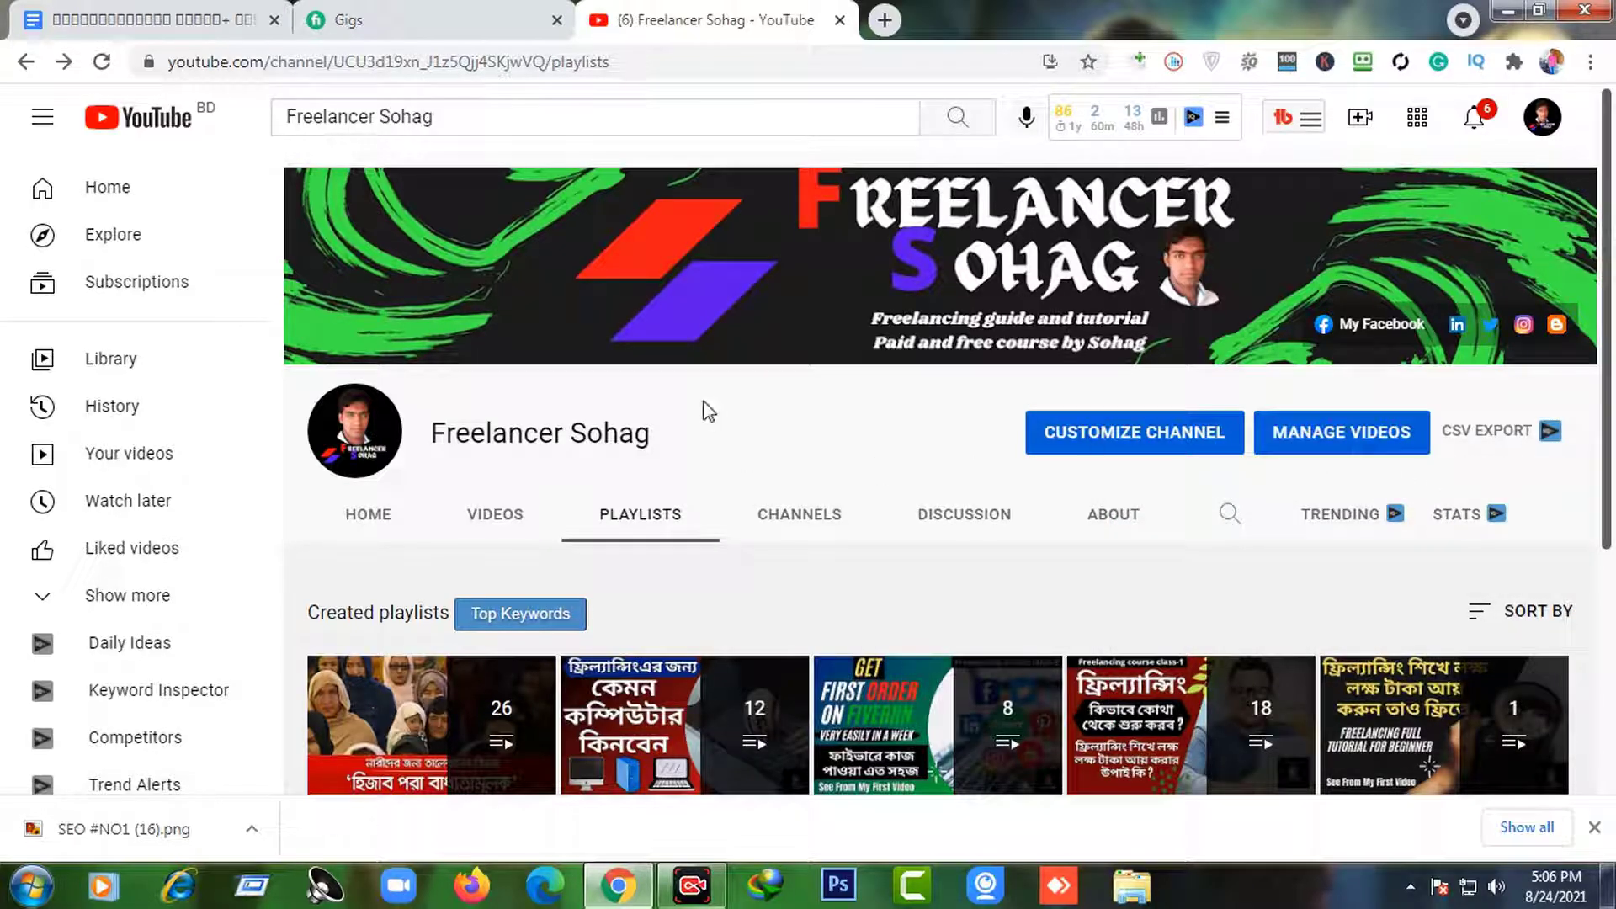
- Show the channel's About information and copy the English paragraph of its description
left_click(491, 15)
left_click(716, 20)
left_click(1108, 531)
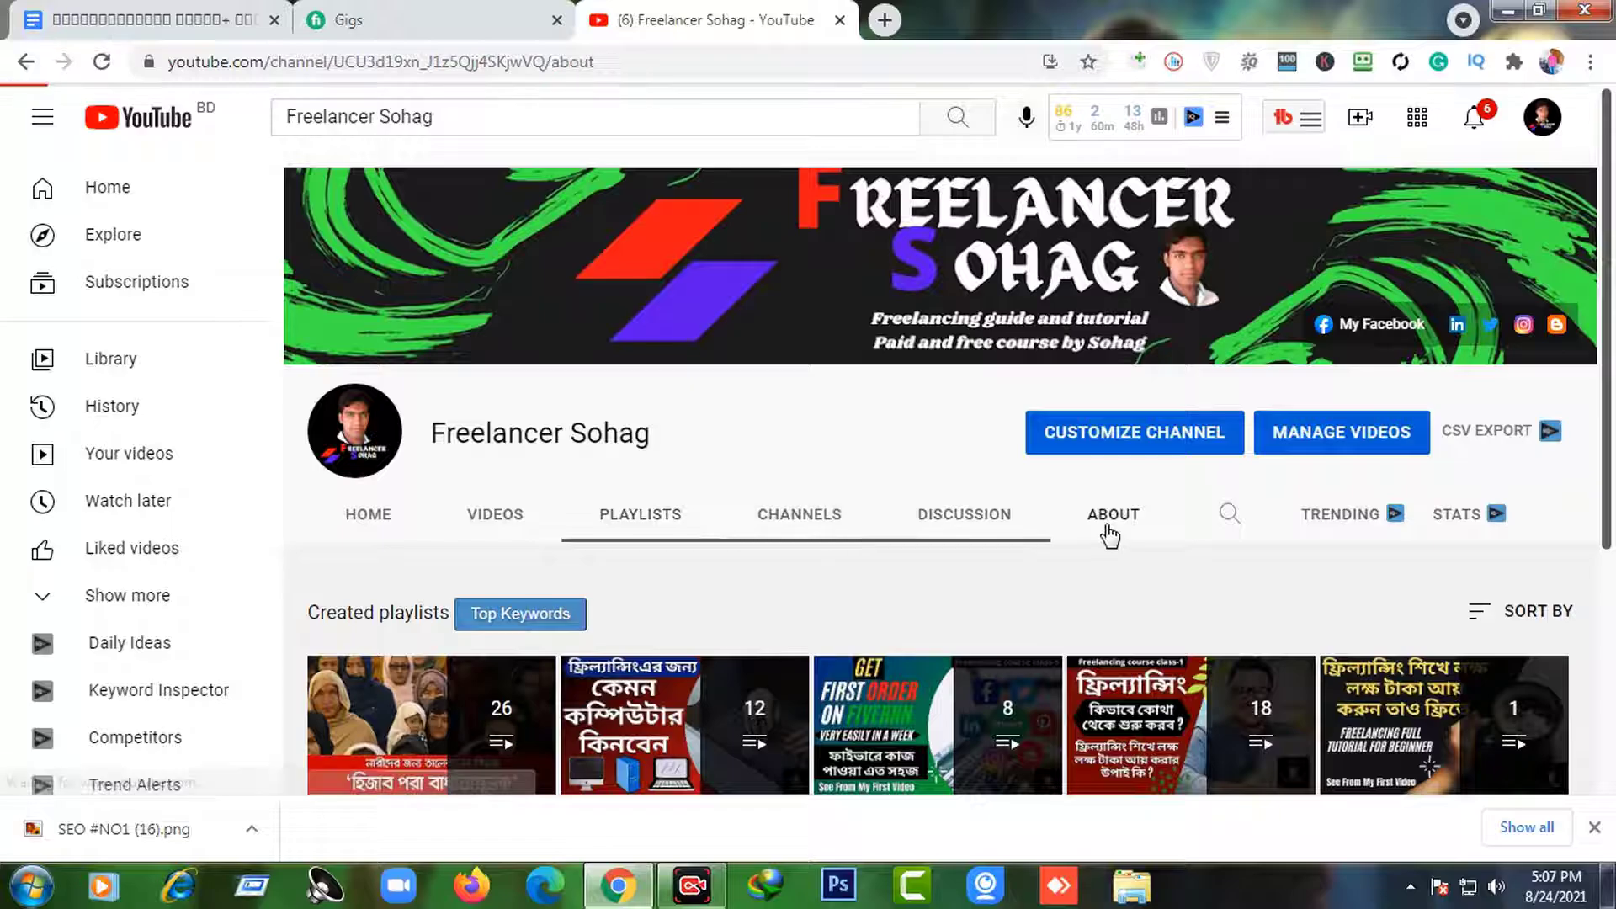
scroll(912, 595, "down", 3)
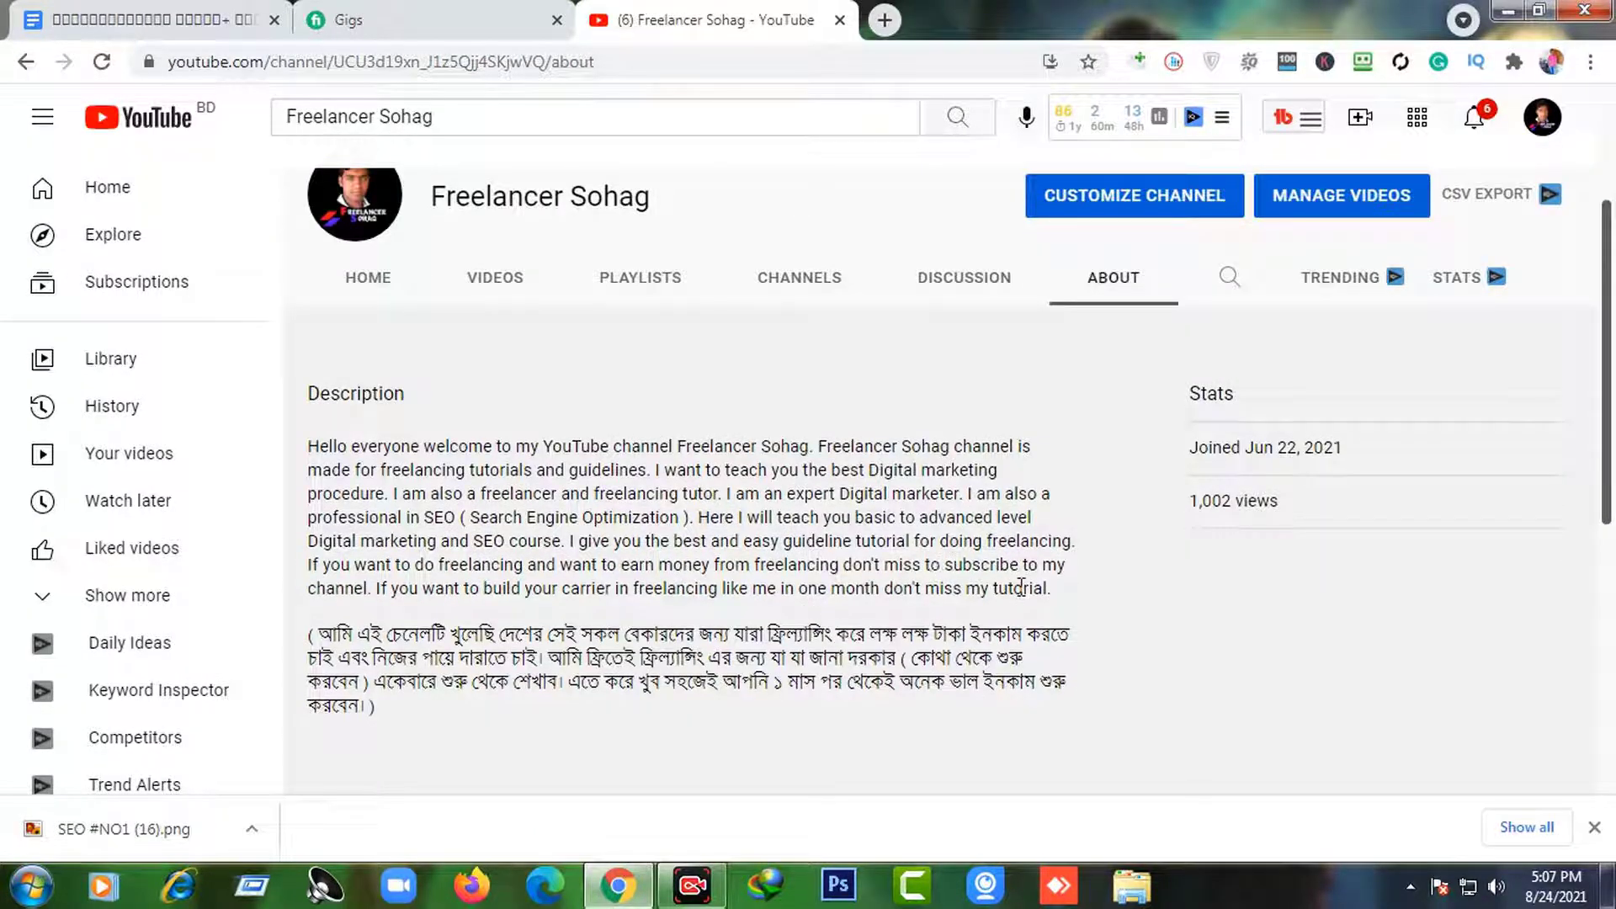
left_click_drag(1062, 596, 301, 437)
left_click(323, 464)
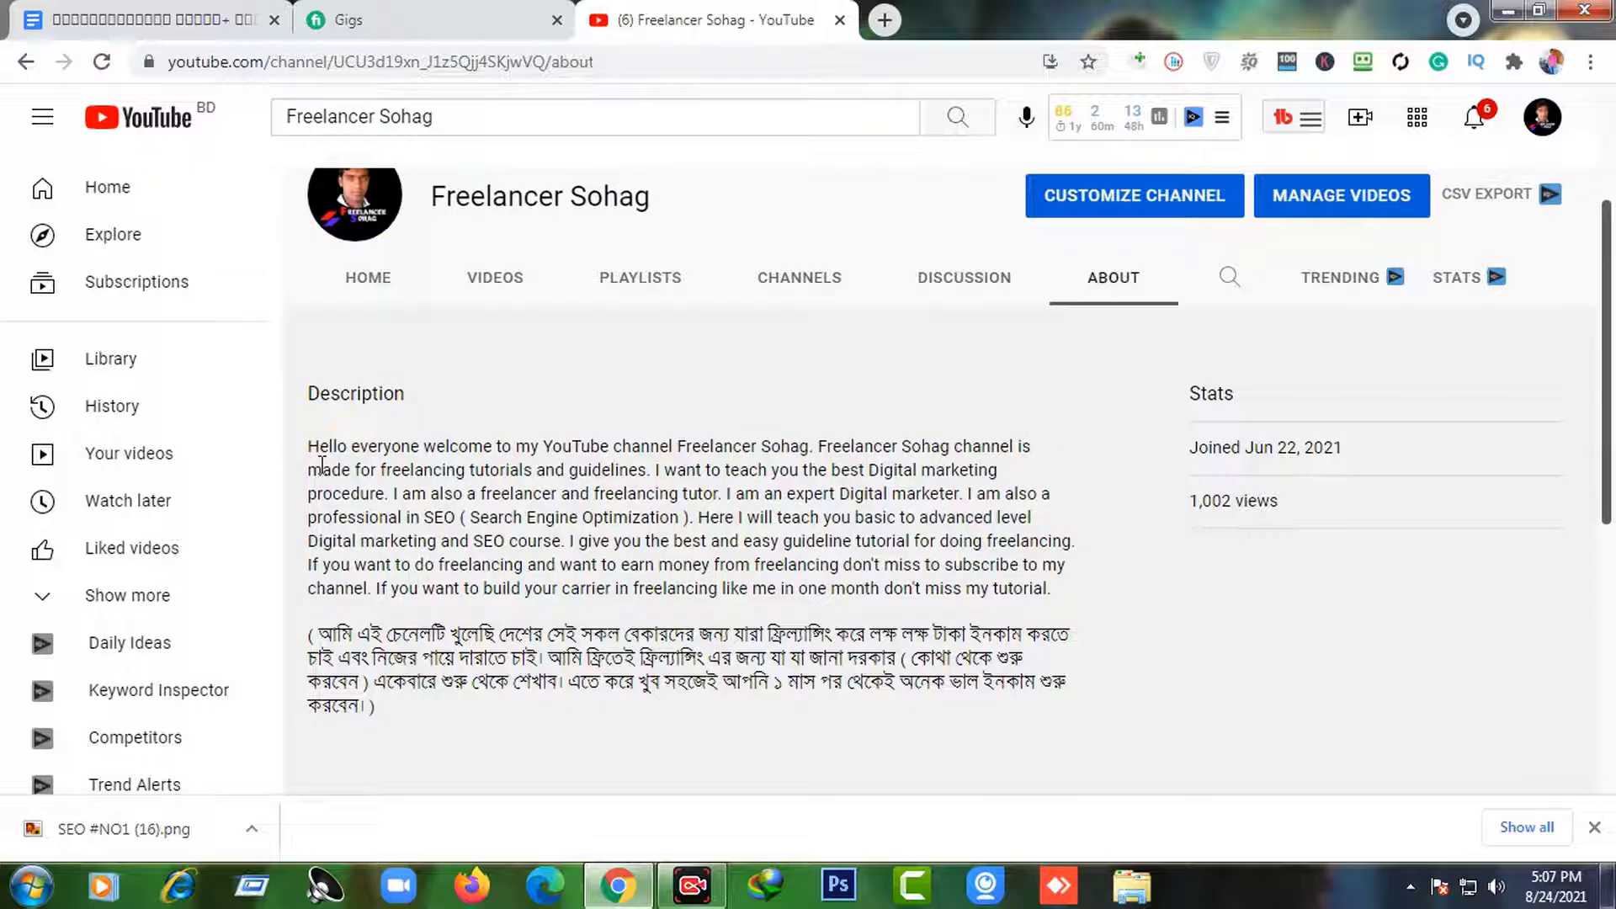
triple_click(466, 492)
right_click(744, 498)
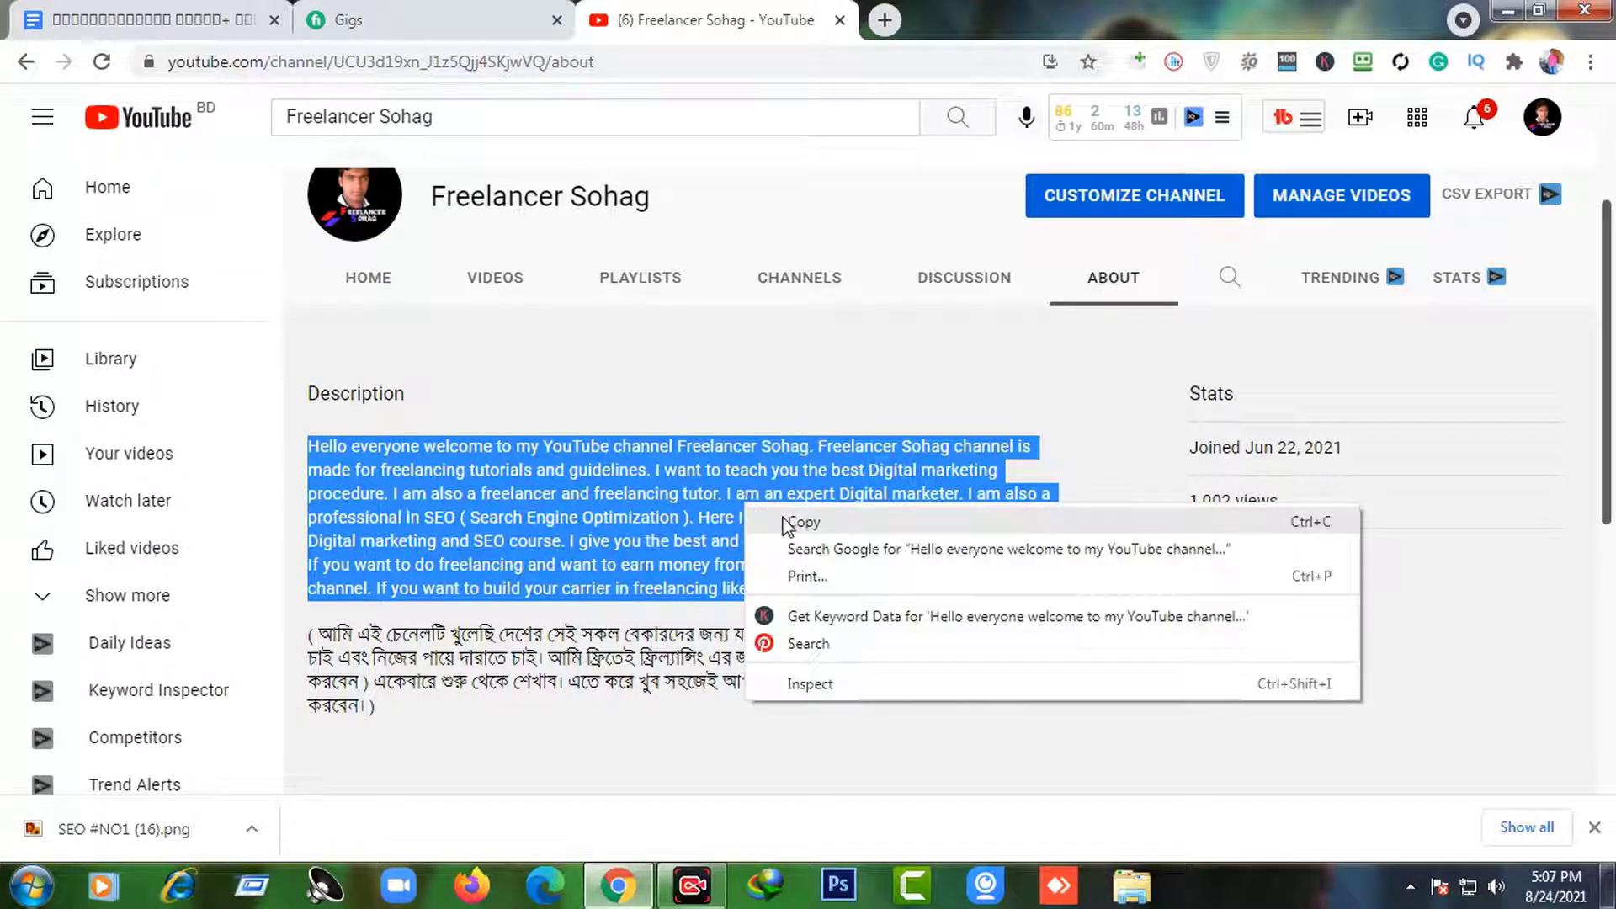
left_click(785, 515)
left_click(745, 393)
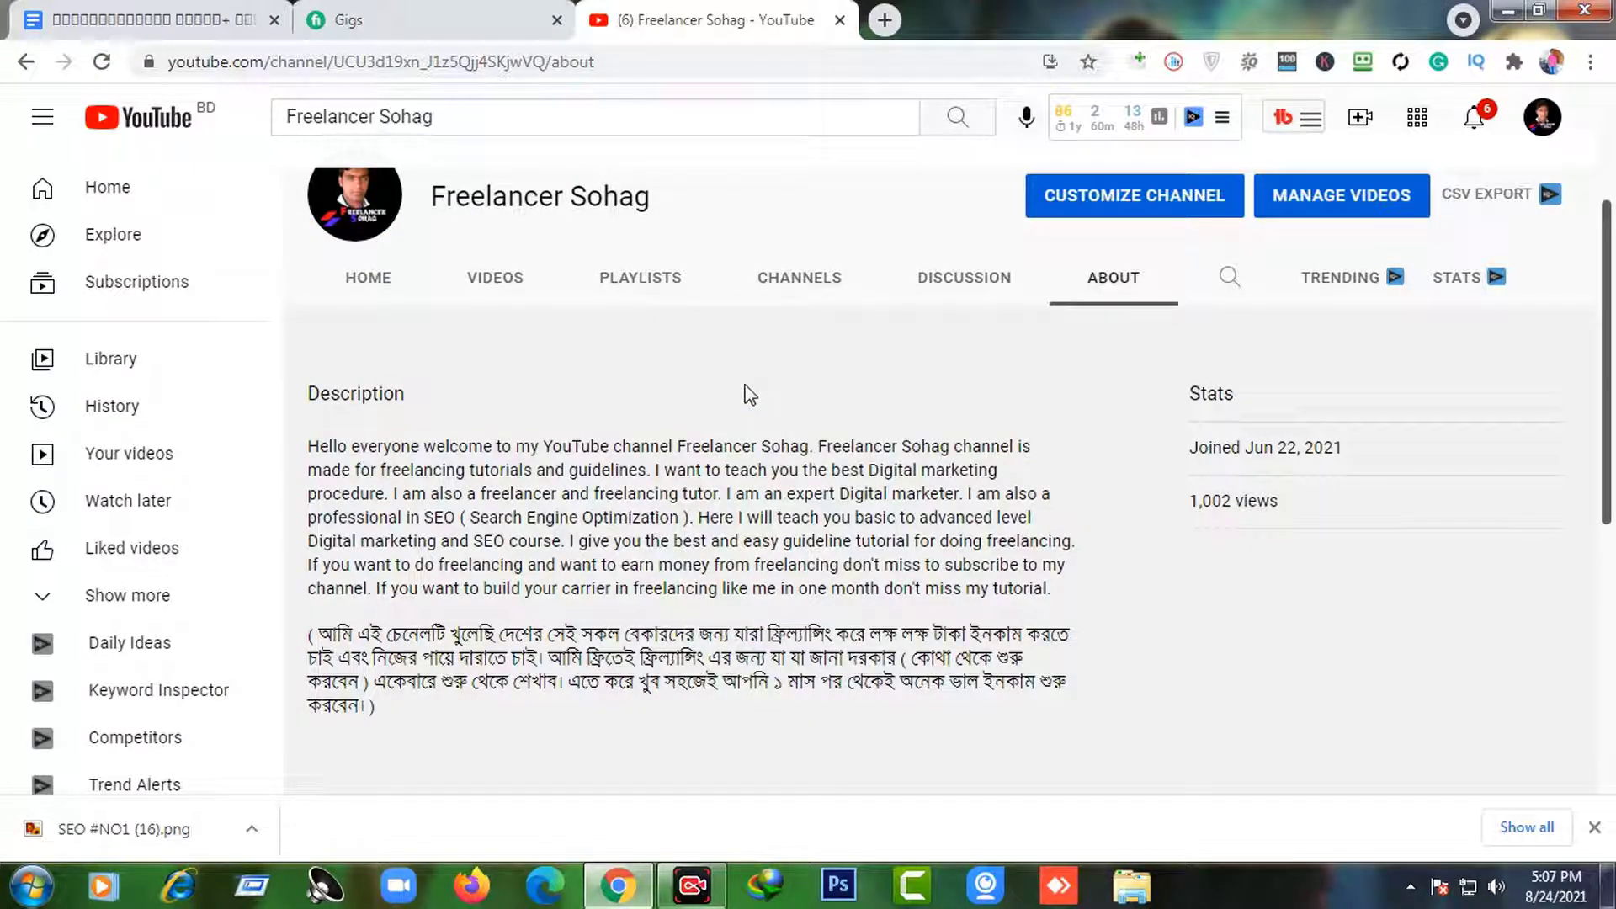
scroll(900, 496, "up", 3)
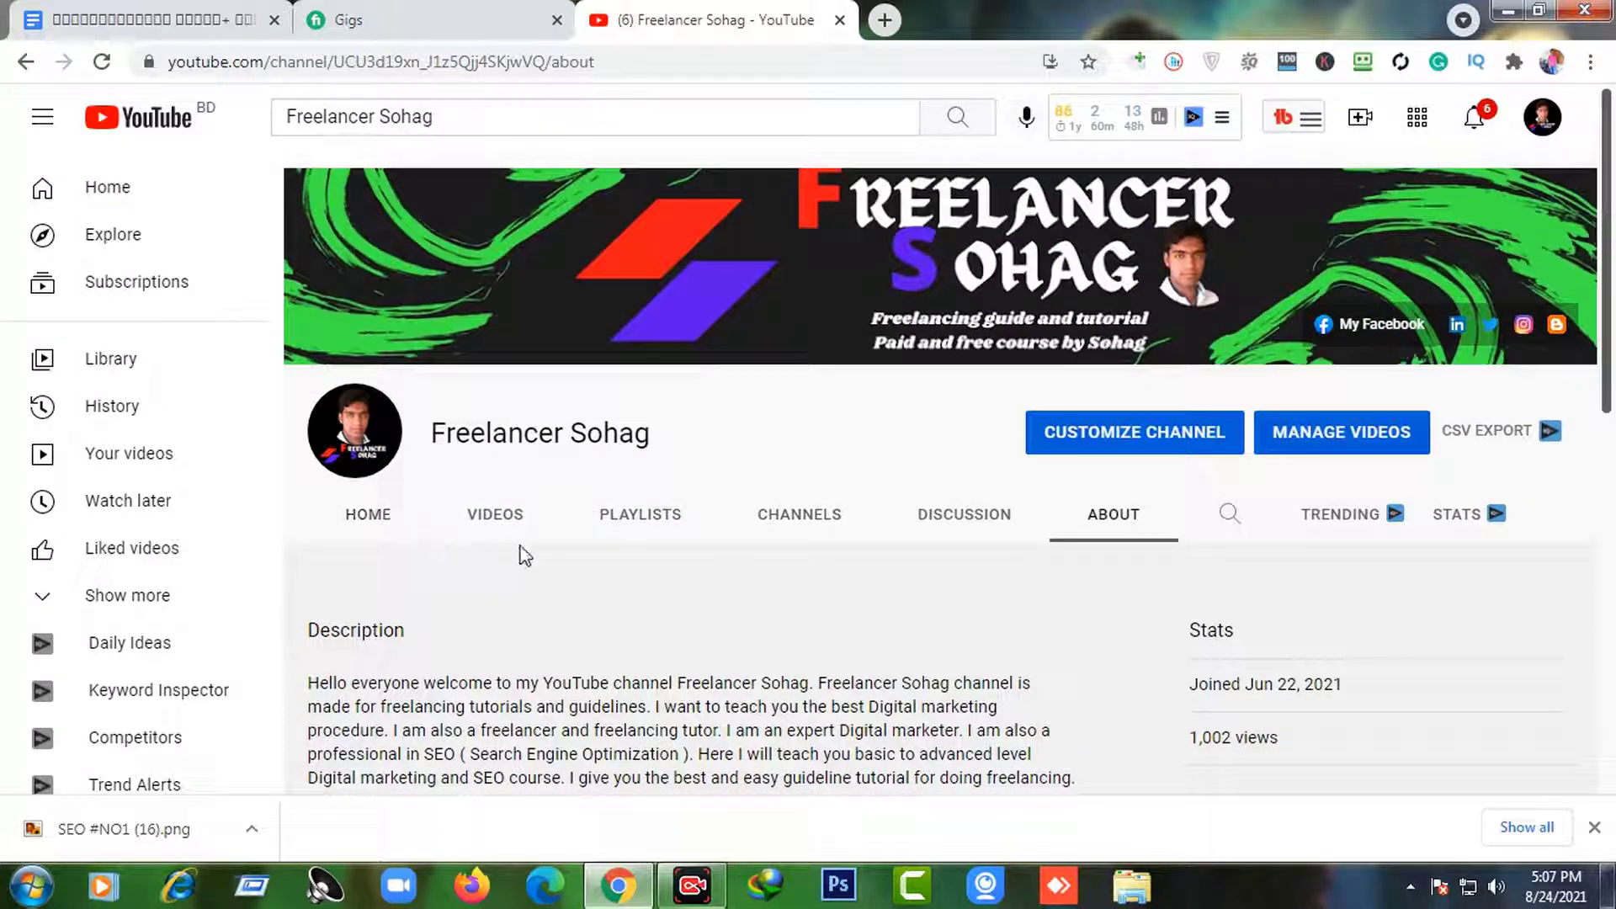
- Return to the channel's home page, pause the featured social bookmarking video, and look through the uploaded videos
left_click(386, 538)
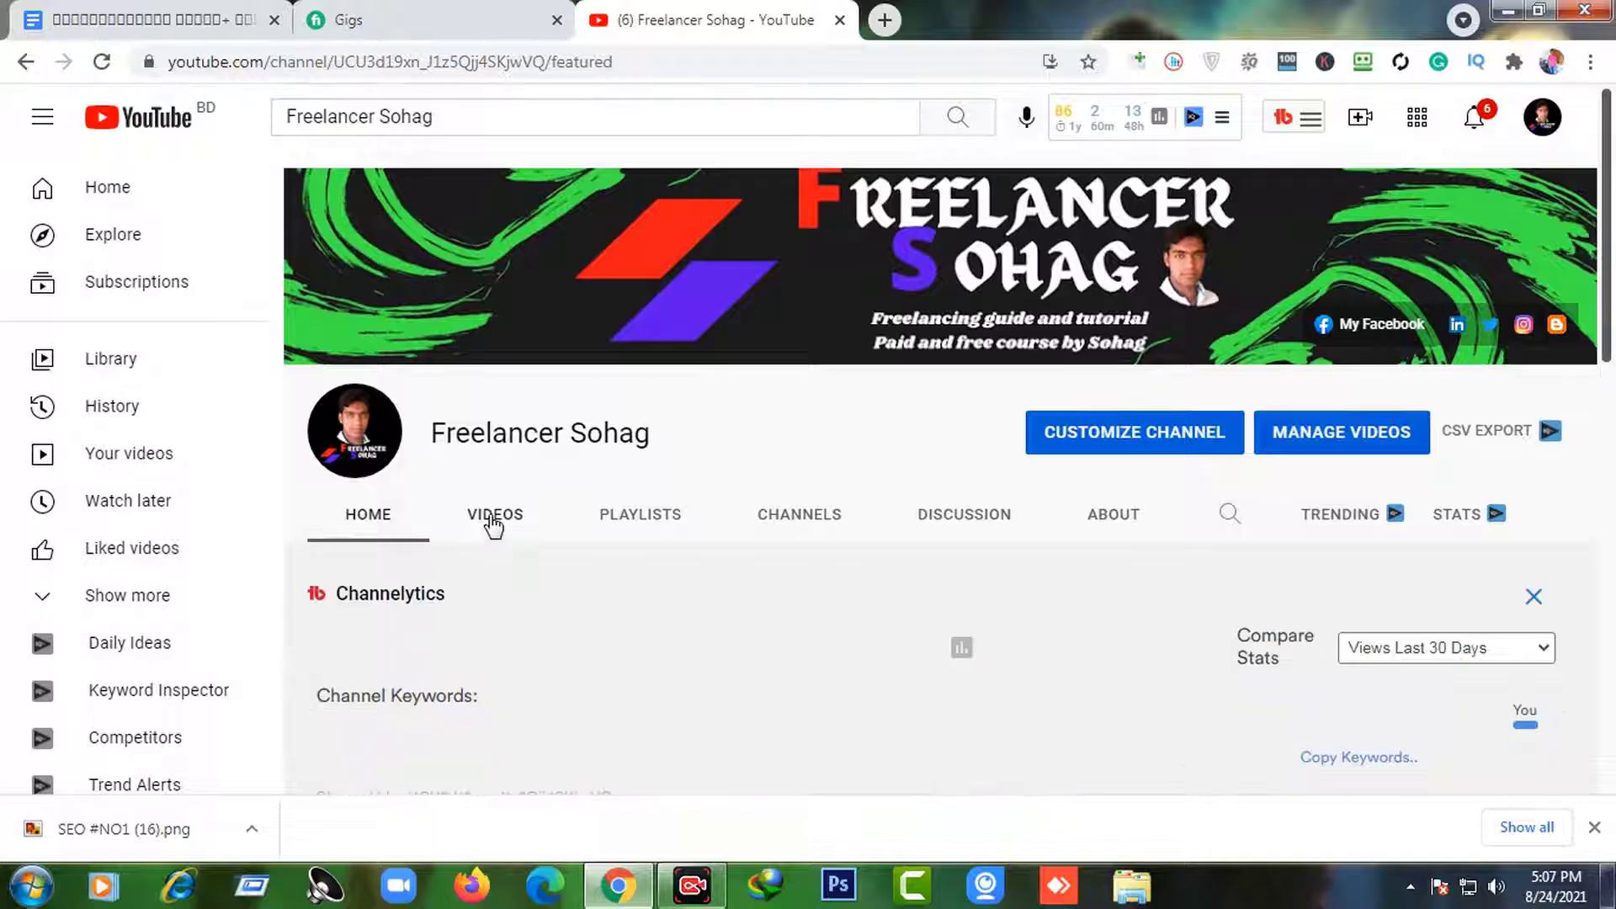
scroll(510, 521, "down", 2)
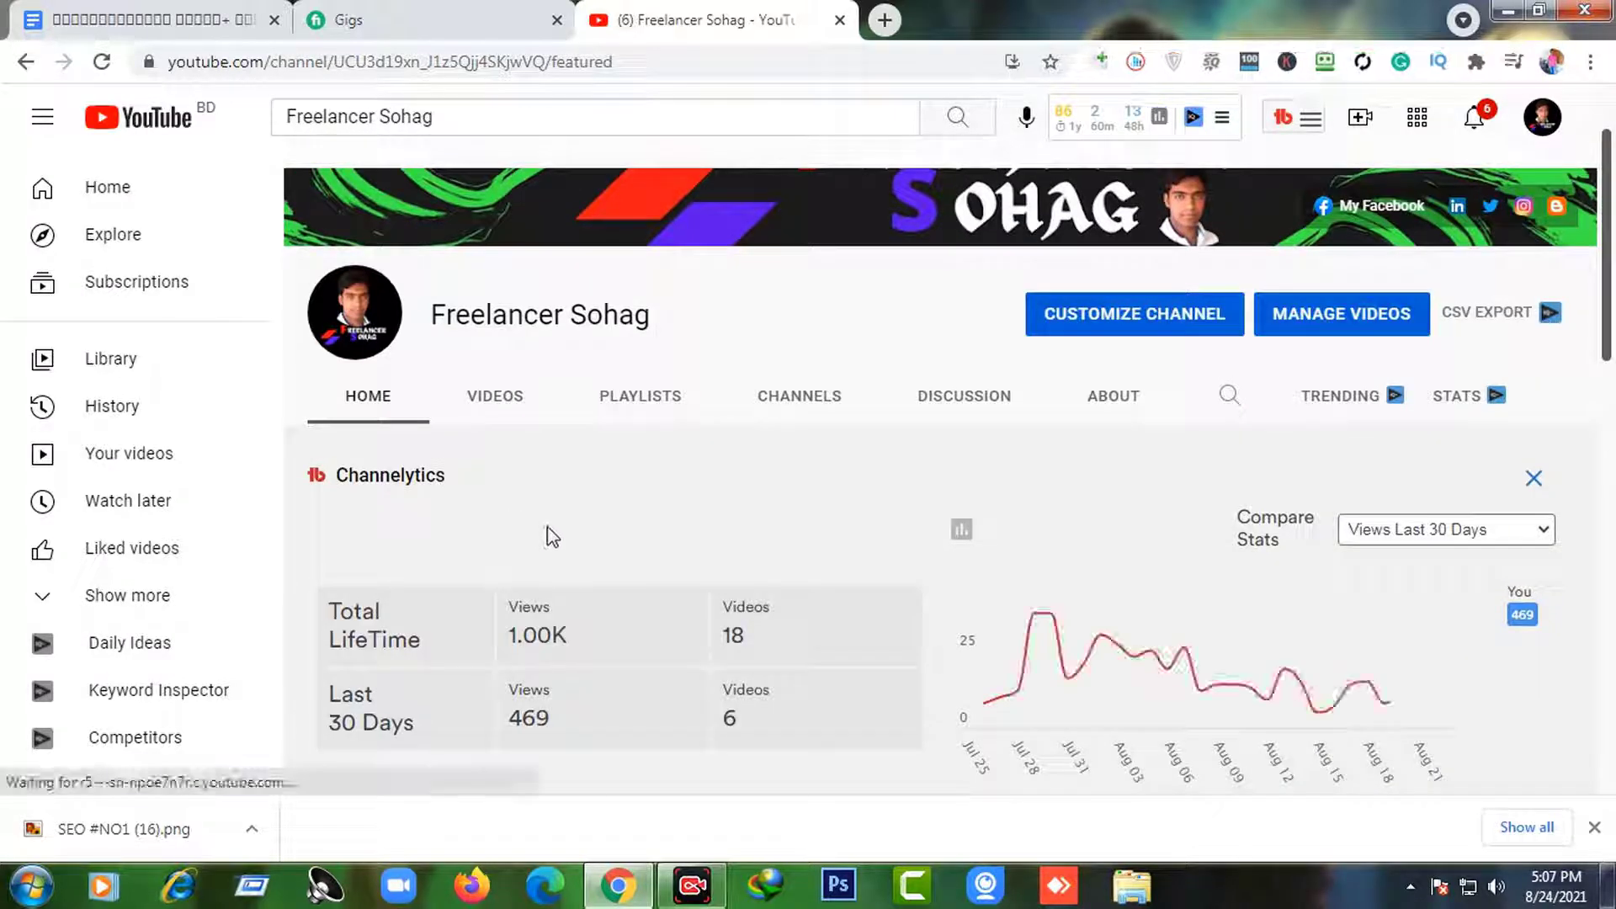
scroll(558, 534, "down", 3)
scroll(572, 540, "down", 4)
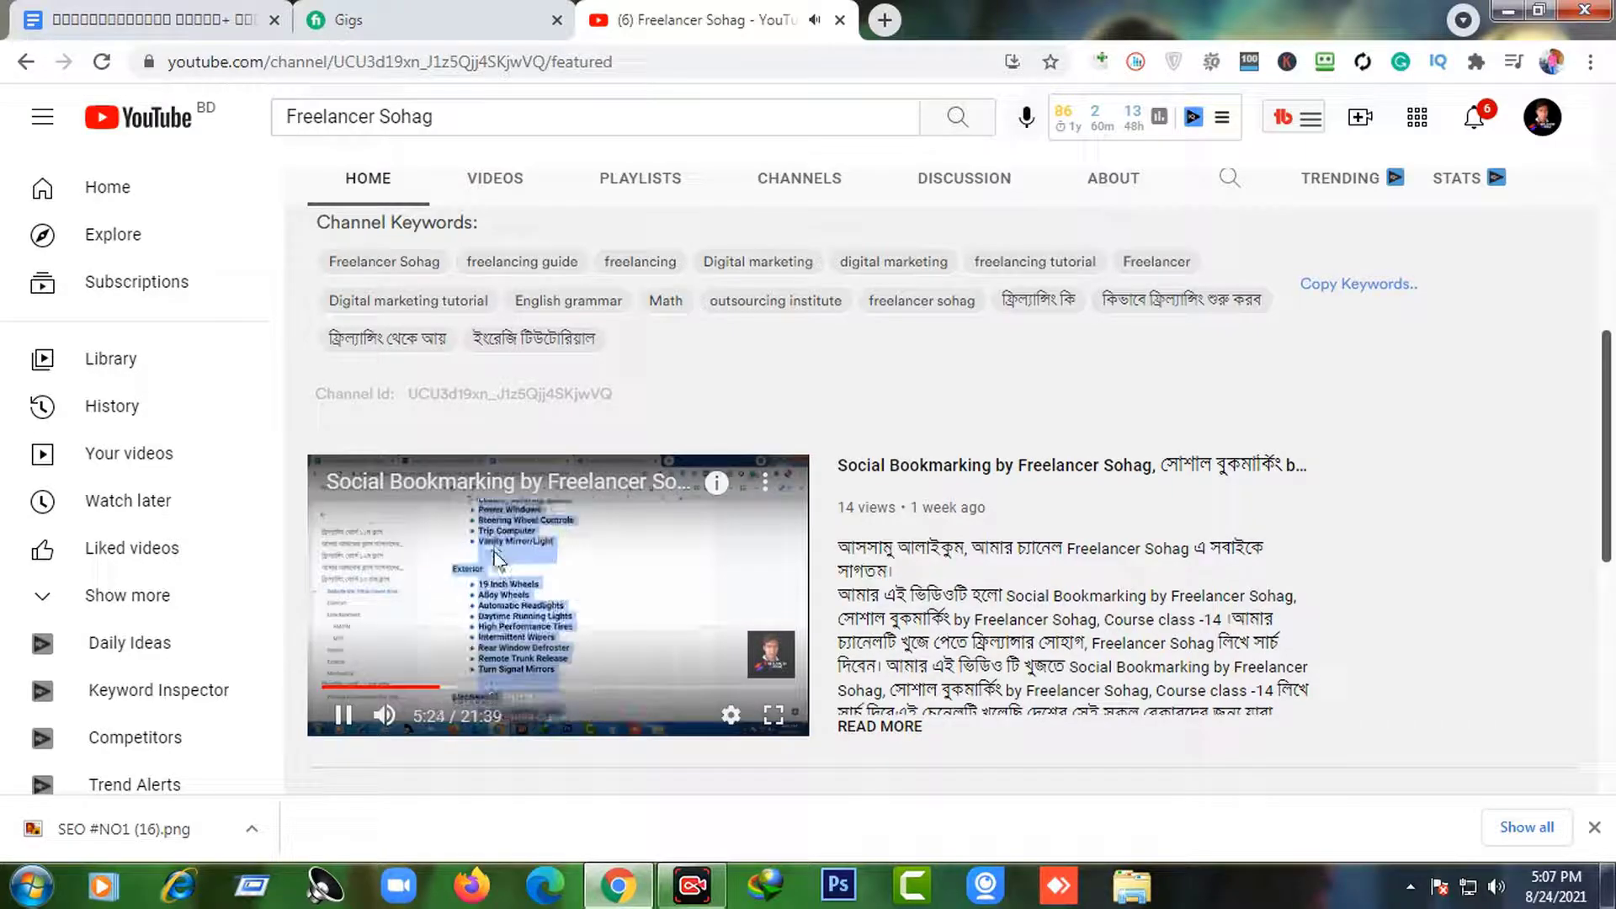
left_click(528, 544)
scroll(580, 544, "down", 3)
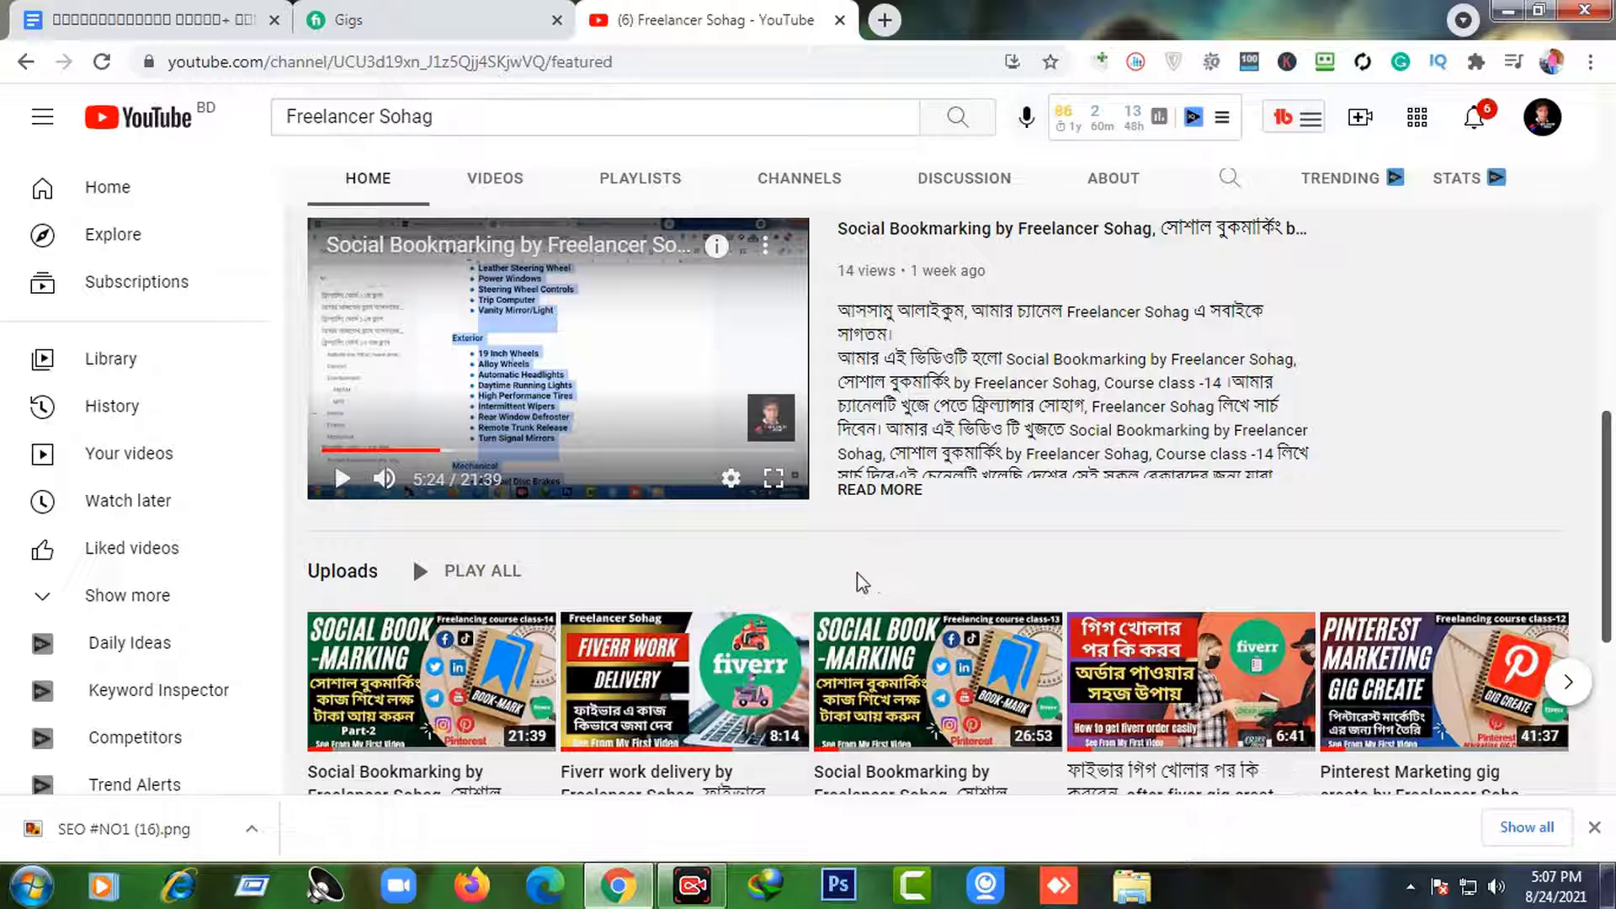
scroll(946, 540, "down", 2)
mouse_move(937, 513)
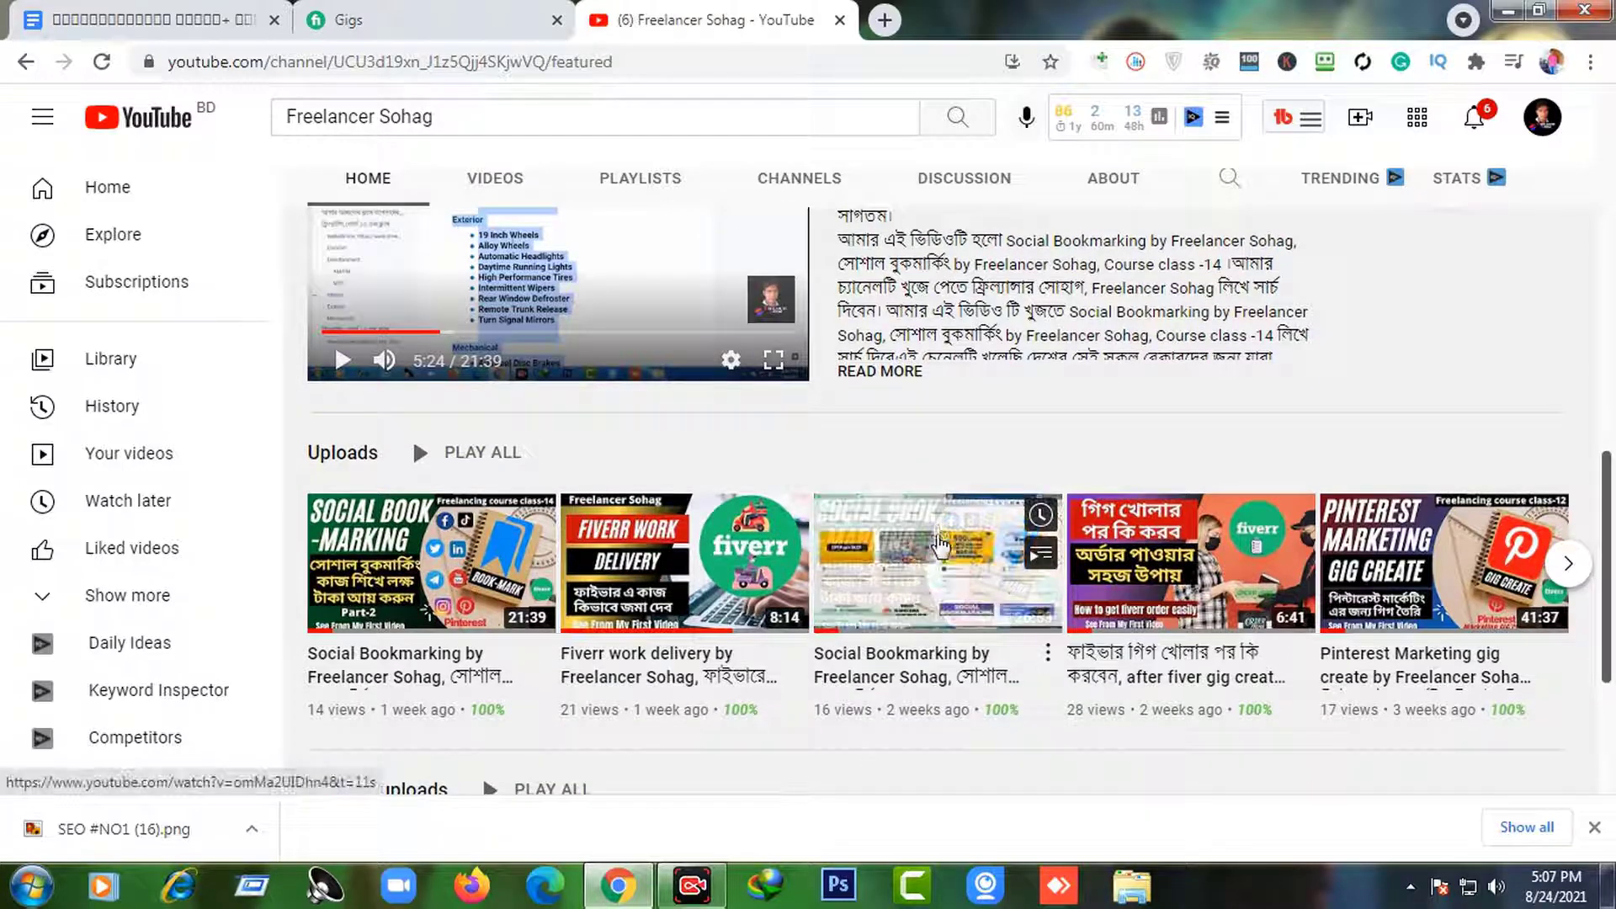